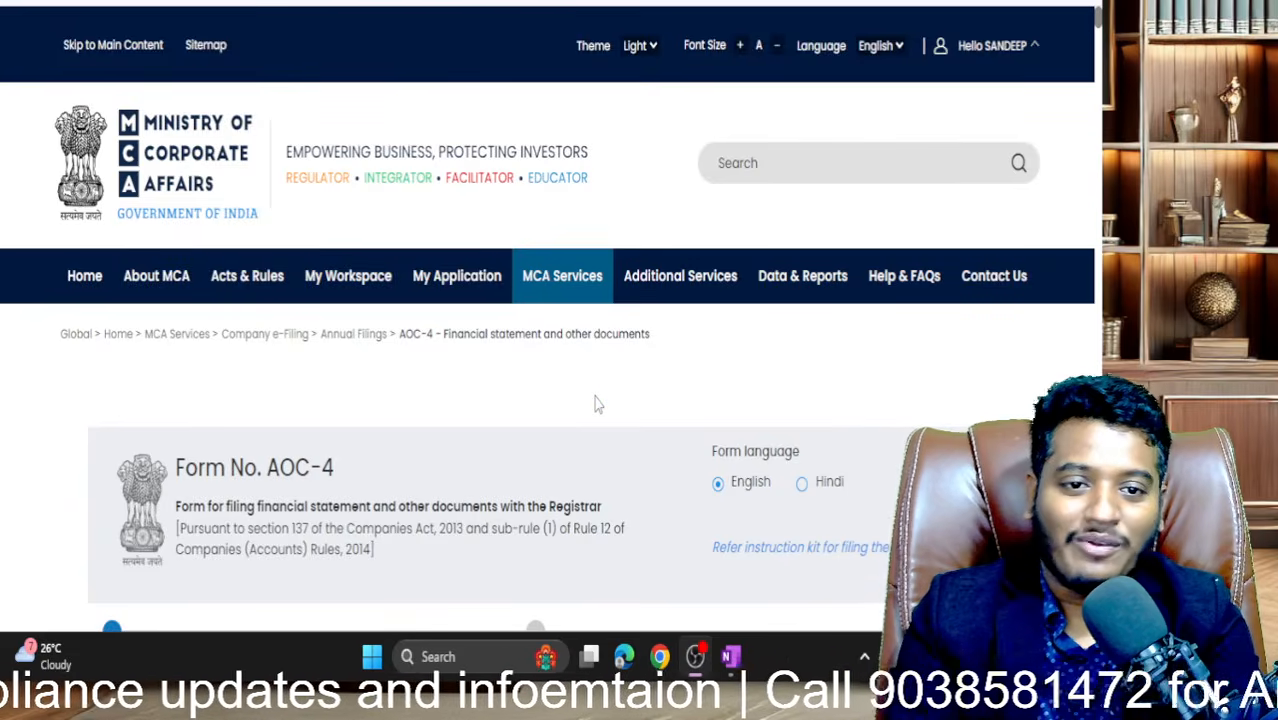
{"action": "scroll", "coordinate": [595, 404], "scroll_direction": "down", "scroll_amount": 6}
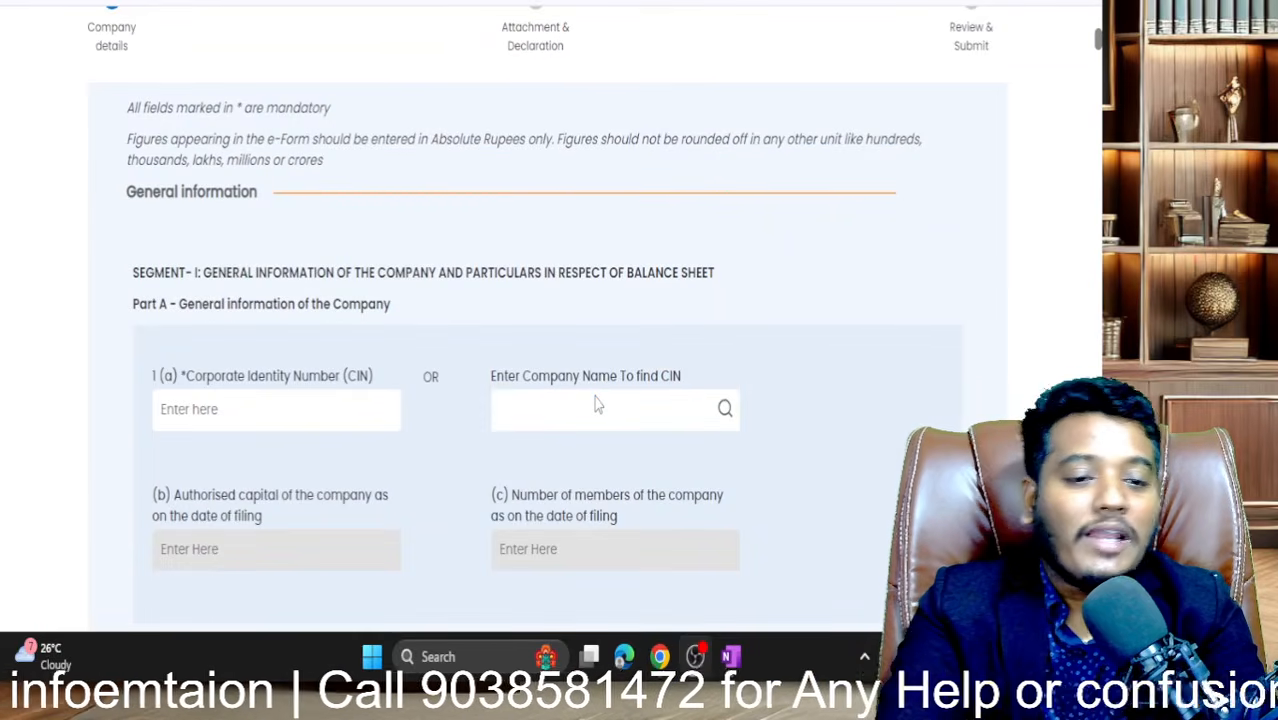
{"action": "scroll", "coordinate": [595, 404], "scroll_direction": "up", "scroll_amount": 3}
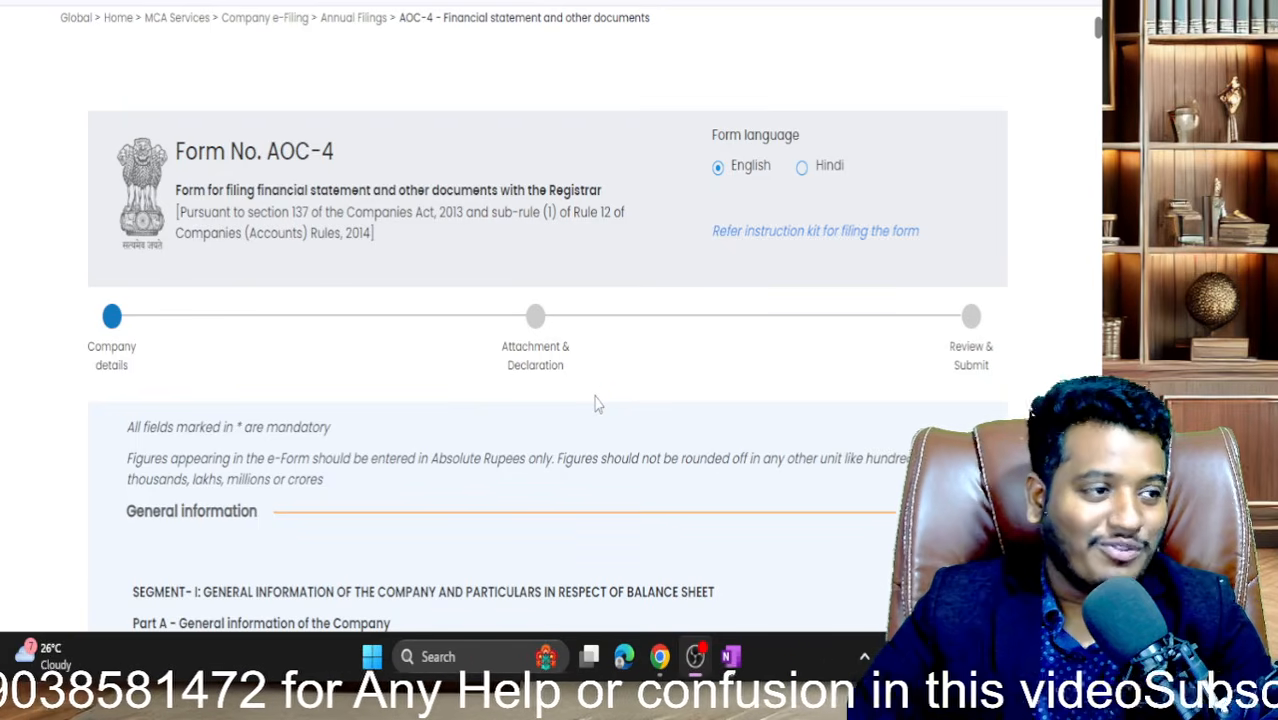
{"action": "scroll", "coordinate": [594, 404], "scroll_direction": "down", "scroll_amount": 2}
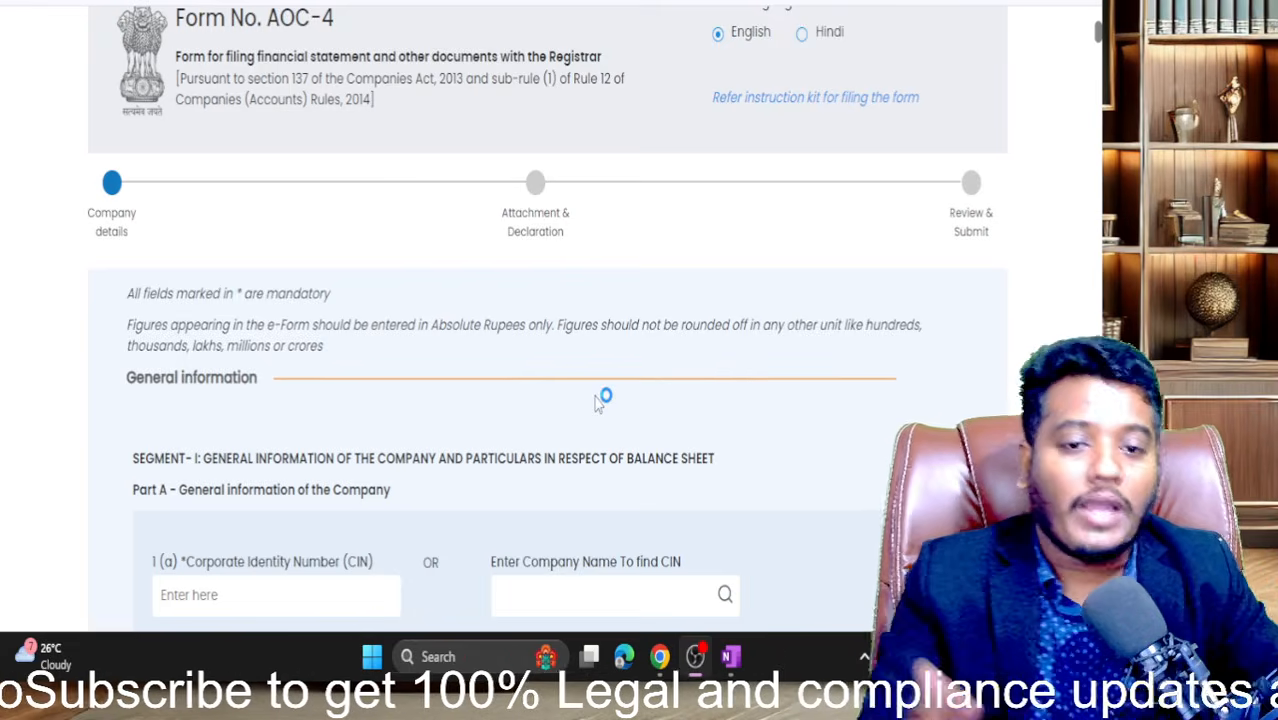
{"action": "scroll", "coordinate": [597, 402], "scroll_direction": "down", "scroll_amount": 2}
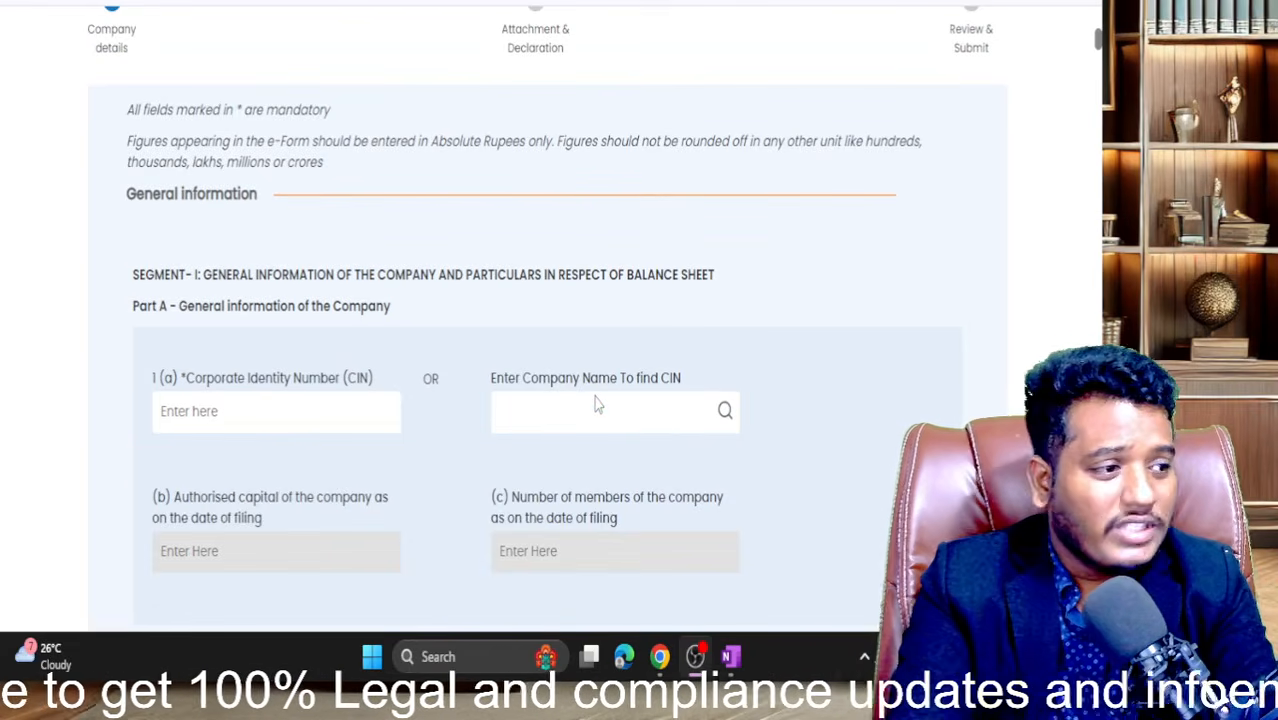
{"action": "scroll", "coordinate": [597, 402], "scroll_direction": "down", "scroll_amount": 1}
{"action": "scroll", "coordinate": [597, 402], "scroll_direction": "up", "scroll_amount": 4}
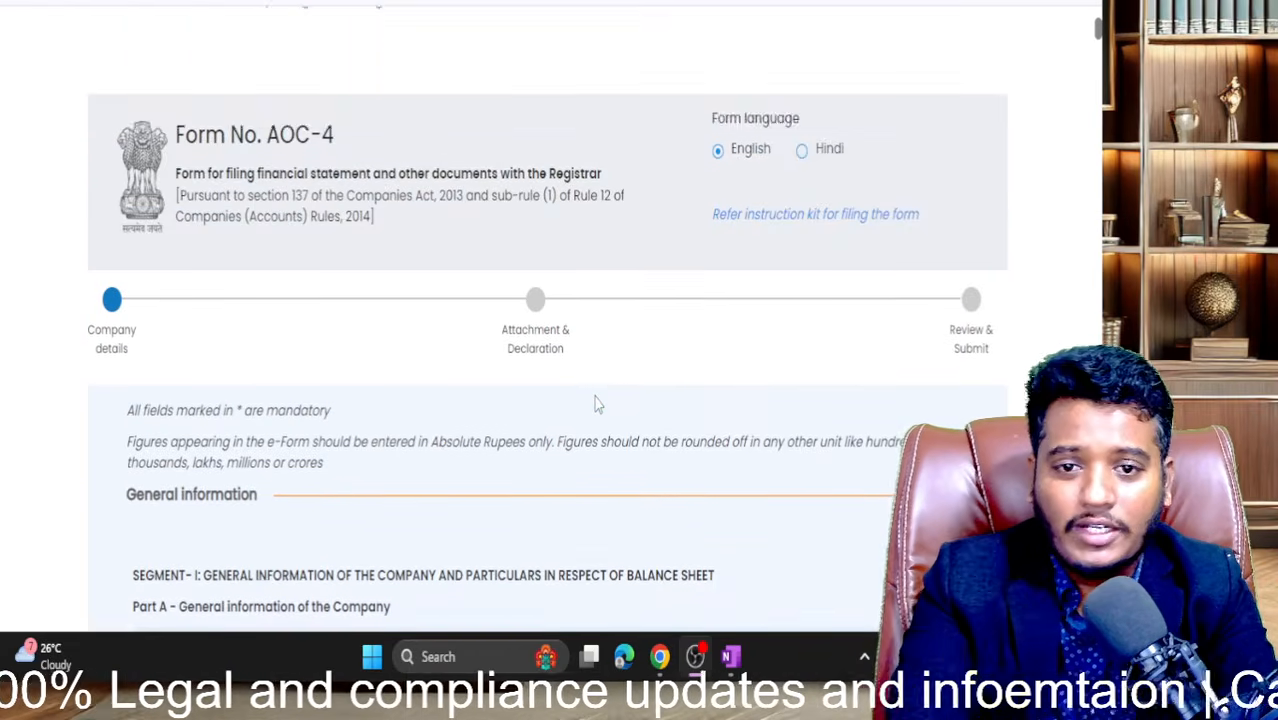
{"action": "scroll", "coordinate": [597, 402], "scroll_direction": "down", "scroll_amount": 2}
{"action": "scroll", "coordinate": [597, 402], "scroll_direction": "down", "scroll_amount": 4}
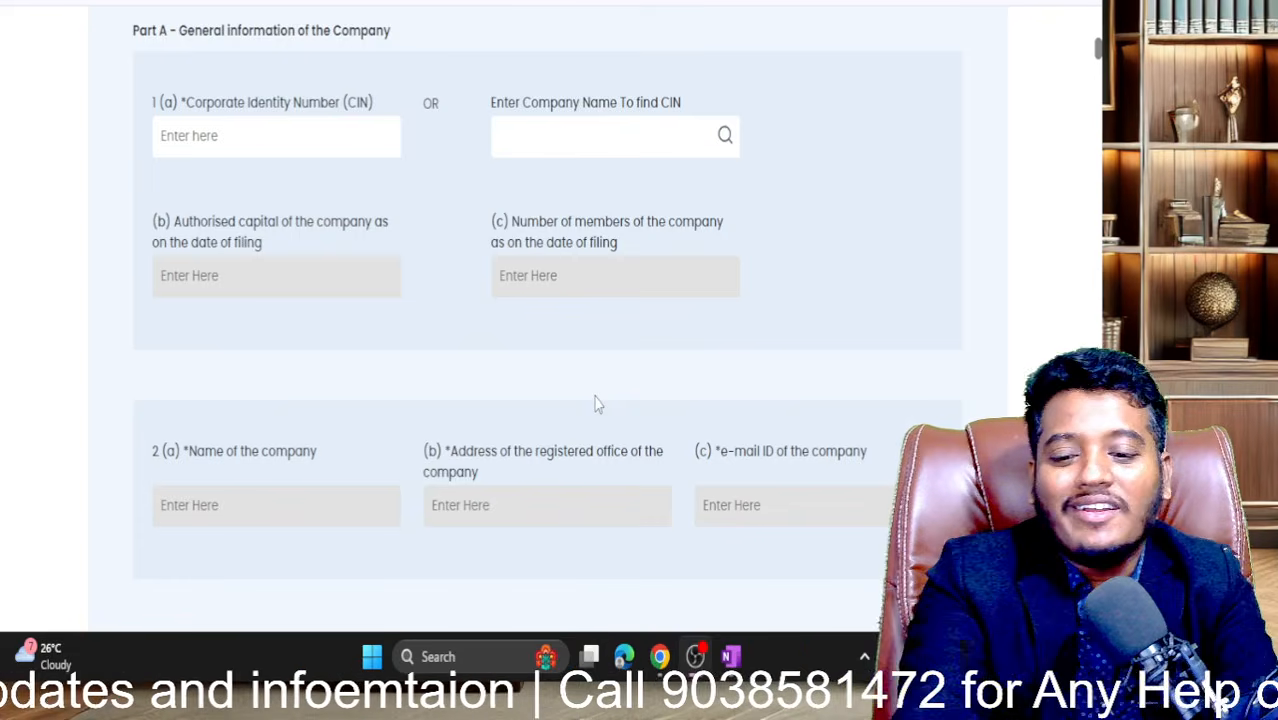
{"action": "scroll", "coordinate": [594, 397], "scroll_direction": "up", "scroll_amount": 4}
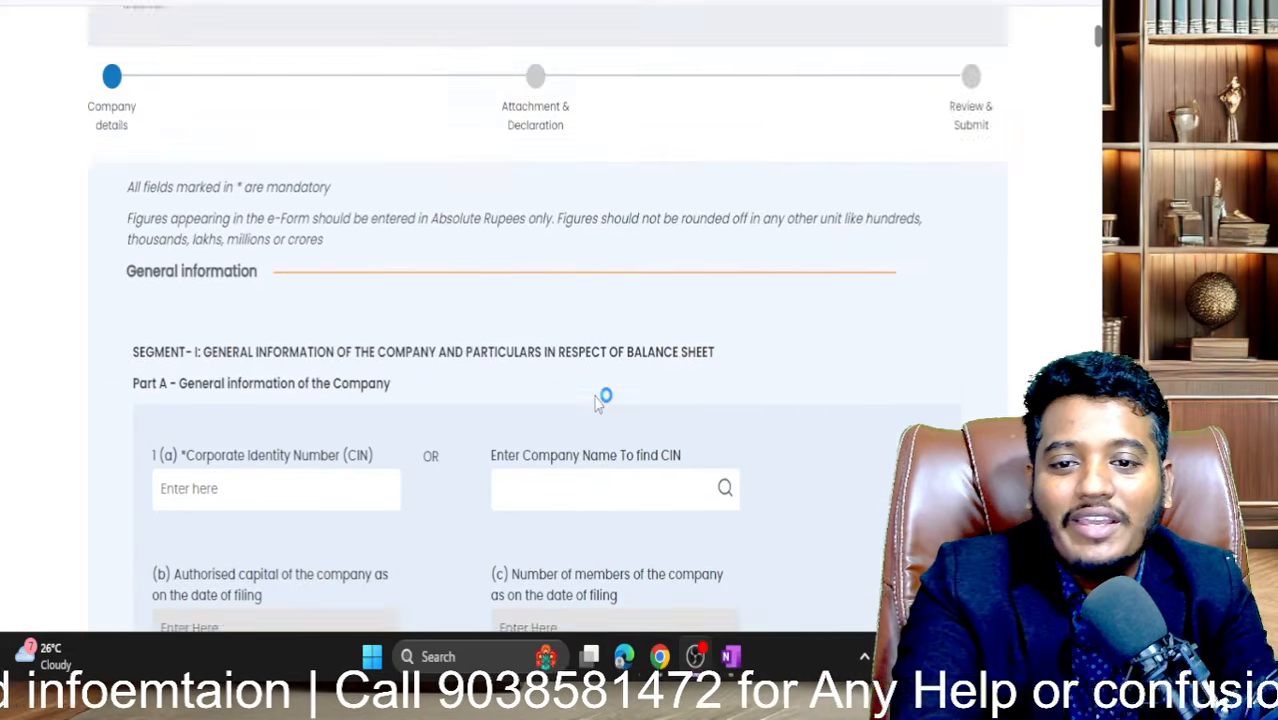
{"action": "scroll", "coordinate": [594, 400], "scroll_direction": "up", "scroll_amount": 4}
{"action": "scroll", "coordinate": [594, 400], "scroll_direction": "down", "scroll_amount": 3}
{"action": "scroll", "coordinate": [594, 400], "scroll_direction": "up", "scroll_amount": 5}
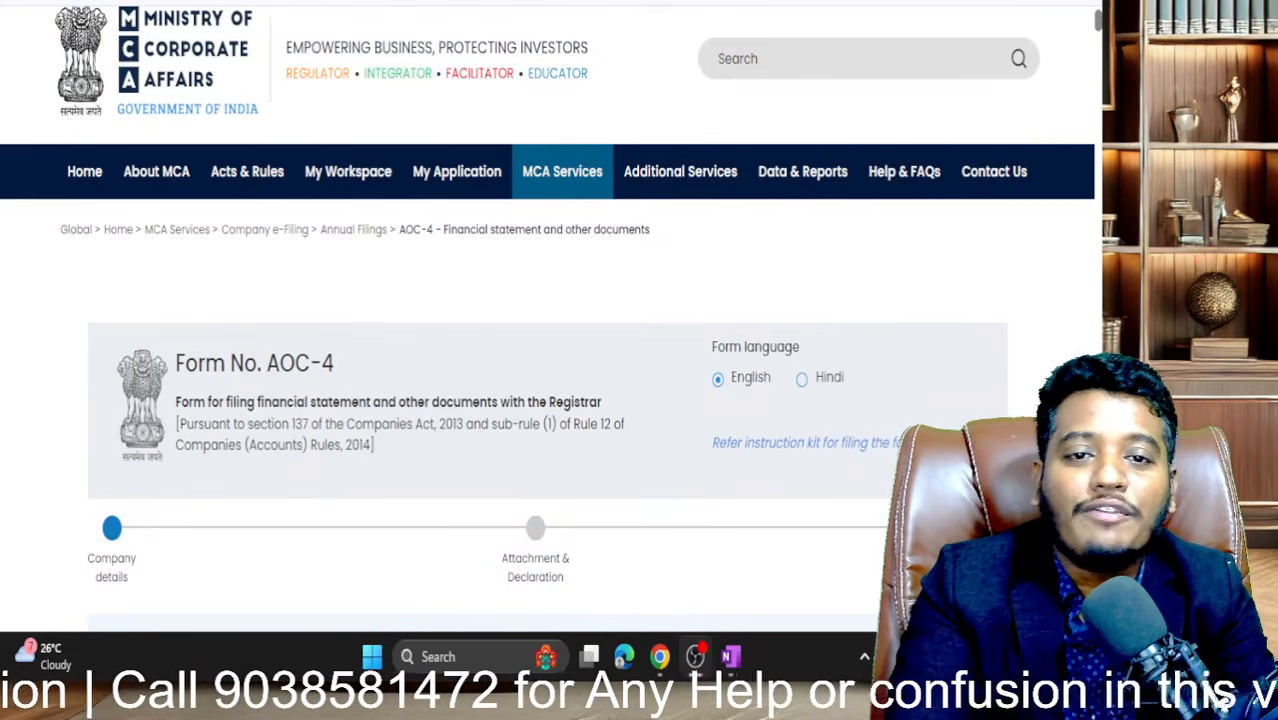
- On the MCA home page, dismiss the alert and browse the Master Data services menu
{"action": "left_click", "coordinate": [545, 2]}
{"action": "left_click", "coordinate": [731, 53]}
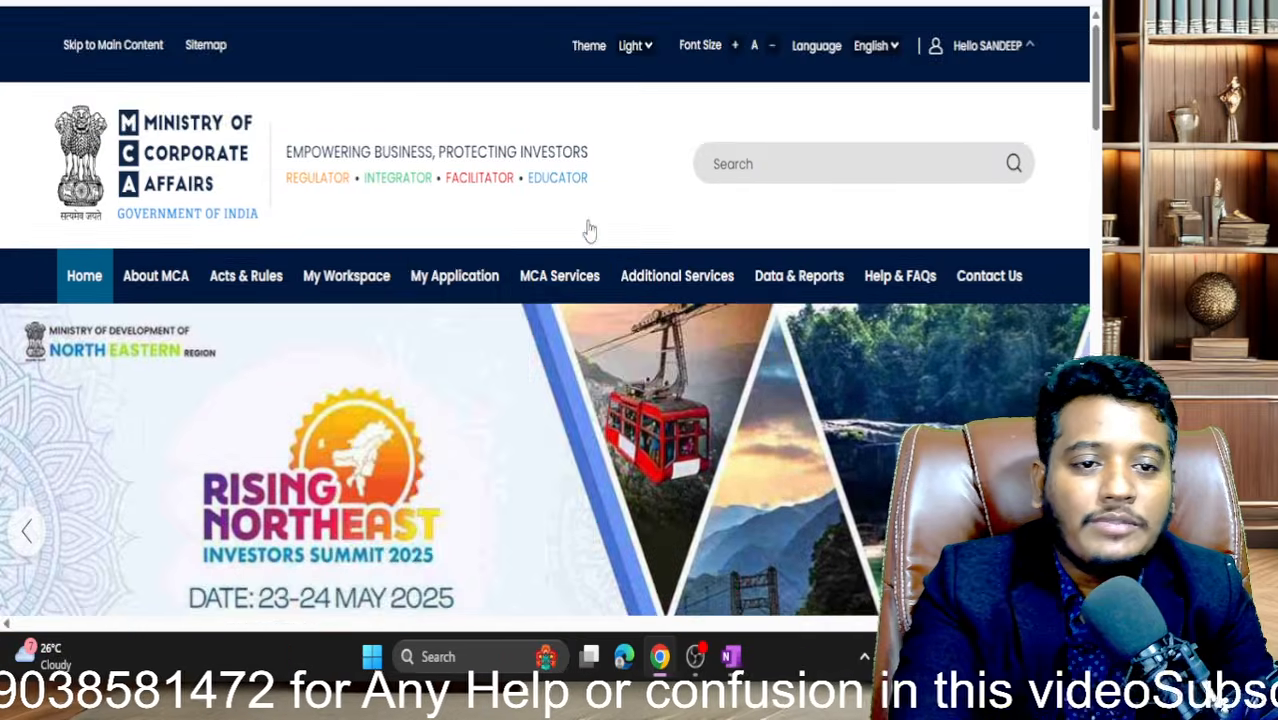
{"action": "scroll", "coordinate": [598, 215], "scroll_direction": "down", "scroll_amount": 1}
{"action": "mouse_move", "coordinate": [588, 282]}
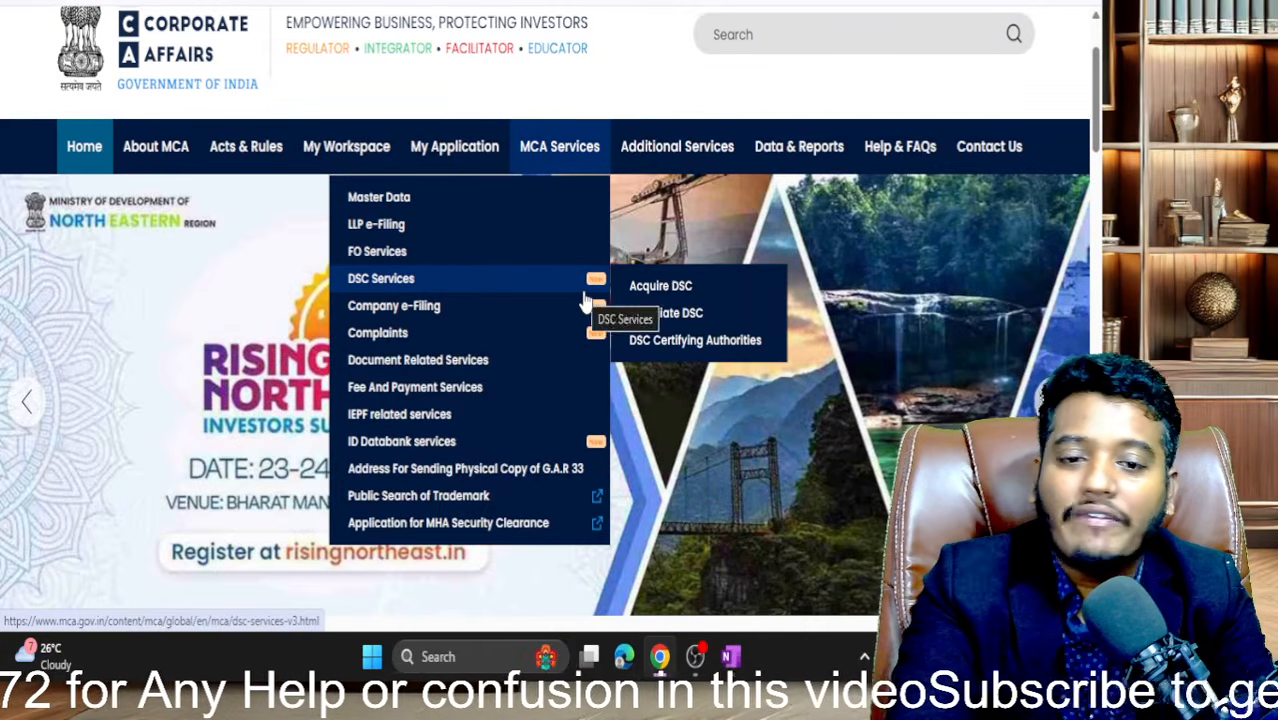
{"action": "mouse_move", "coordinate": [590, 322]}
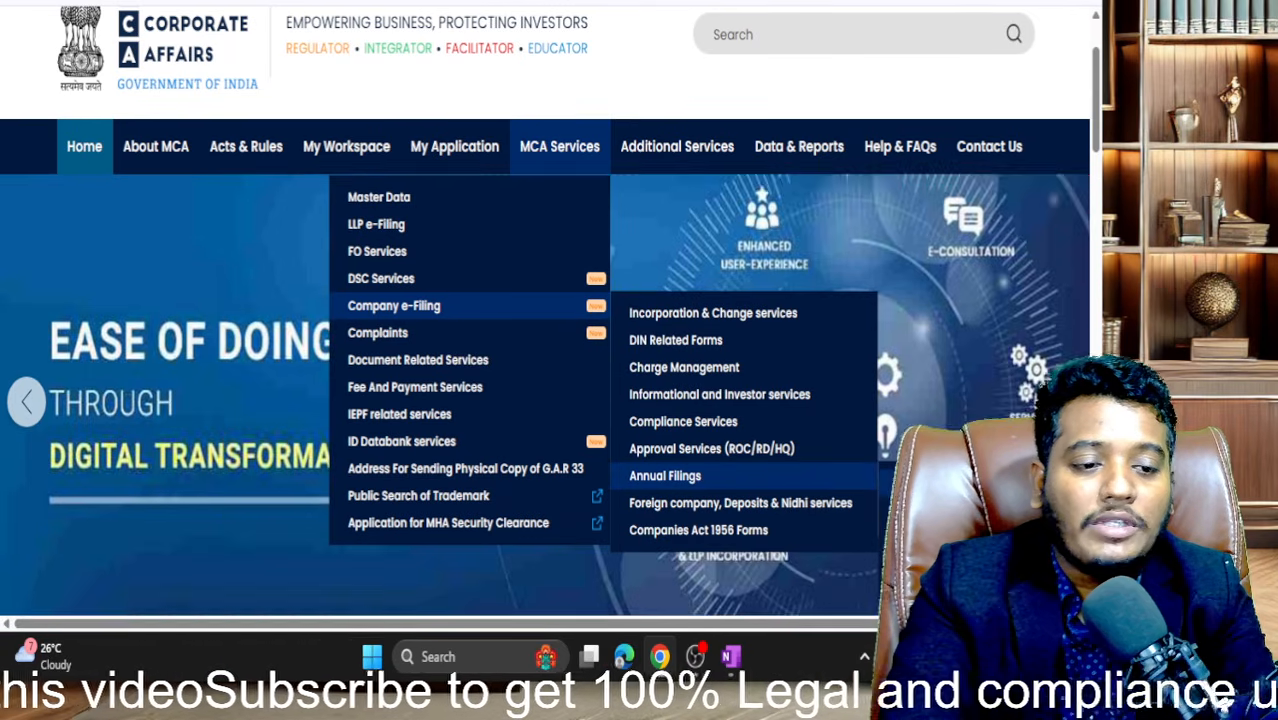
{"action": "scroll", "coordinate": [700, 476], "scroll_direction": "down", "scroll_amount": 2}
{"action": "mouse_move", "coordinate": [720, 337]}
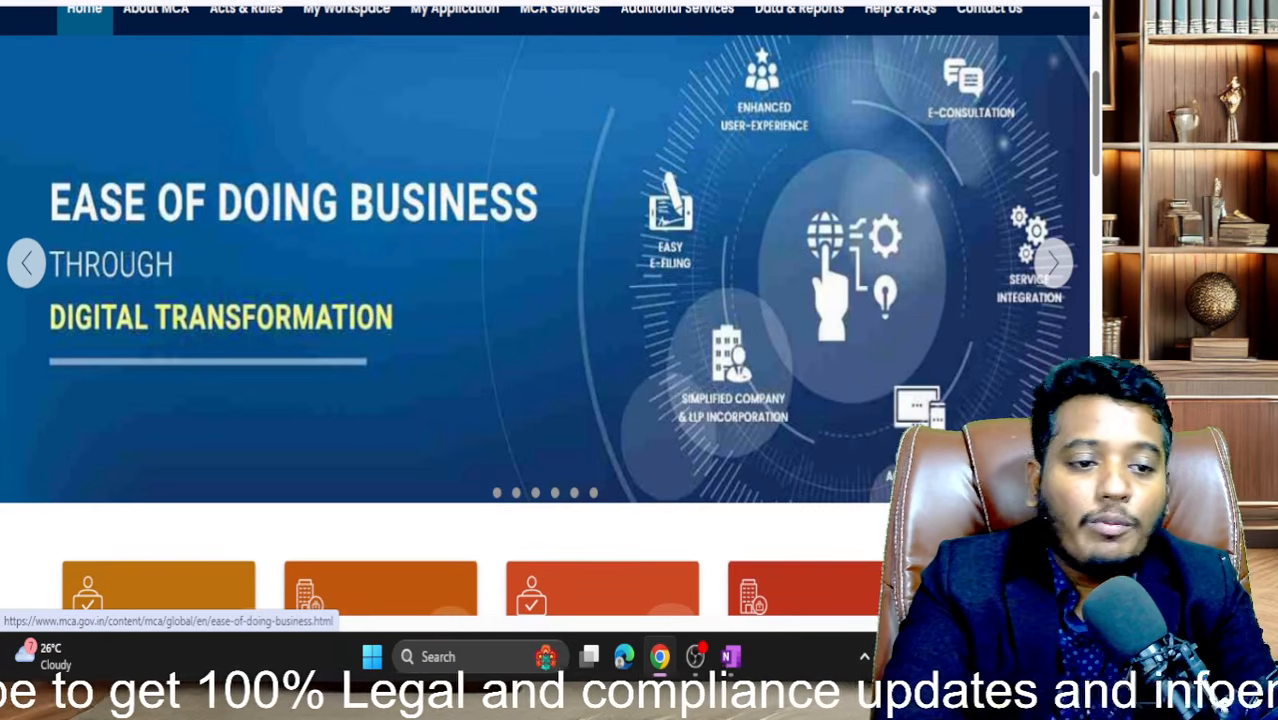
{"action": "scroll", "coordinate": [545, 310], "scroll_direction": "up", "scroll_amount": 2}
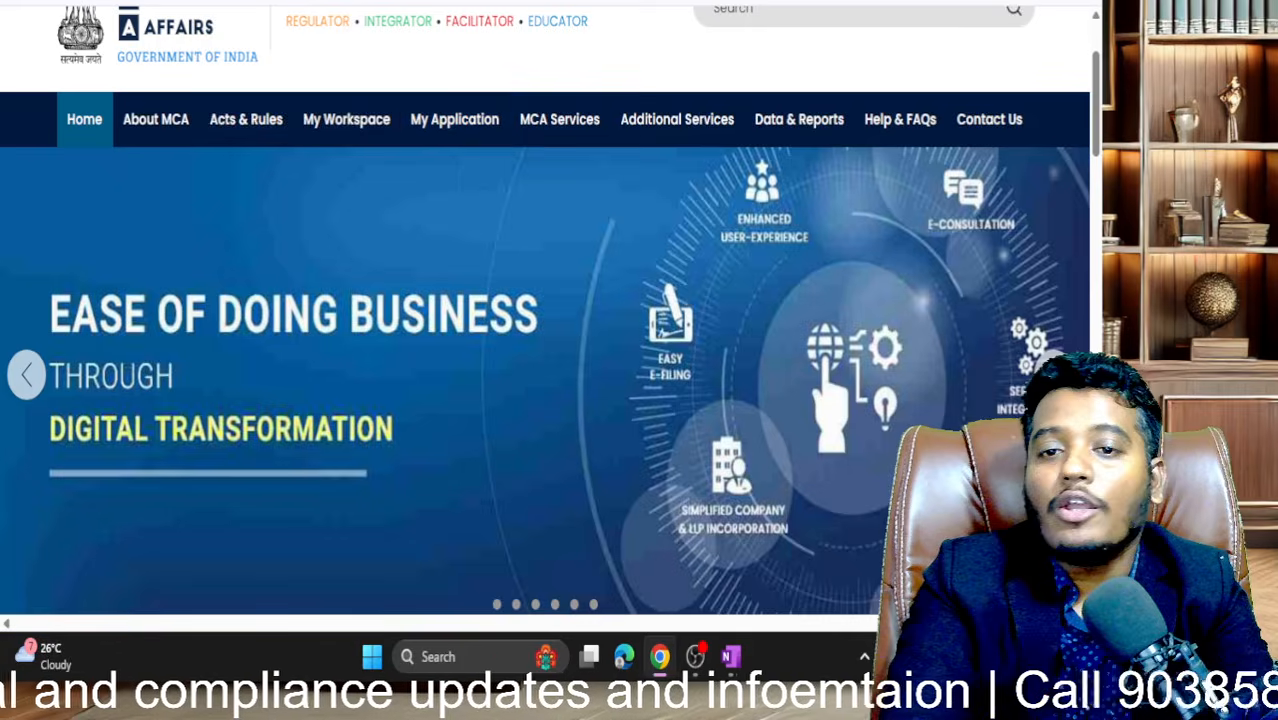
- Return to the AOC-4 form and scroll down to the CIN field
{"action": "left_click", "coordinate": [440, 3]}
{"action": "mouse_move", "coordinate": [562, 172]}
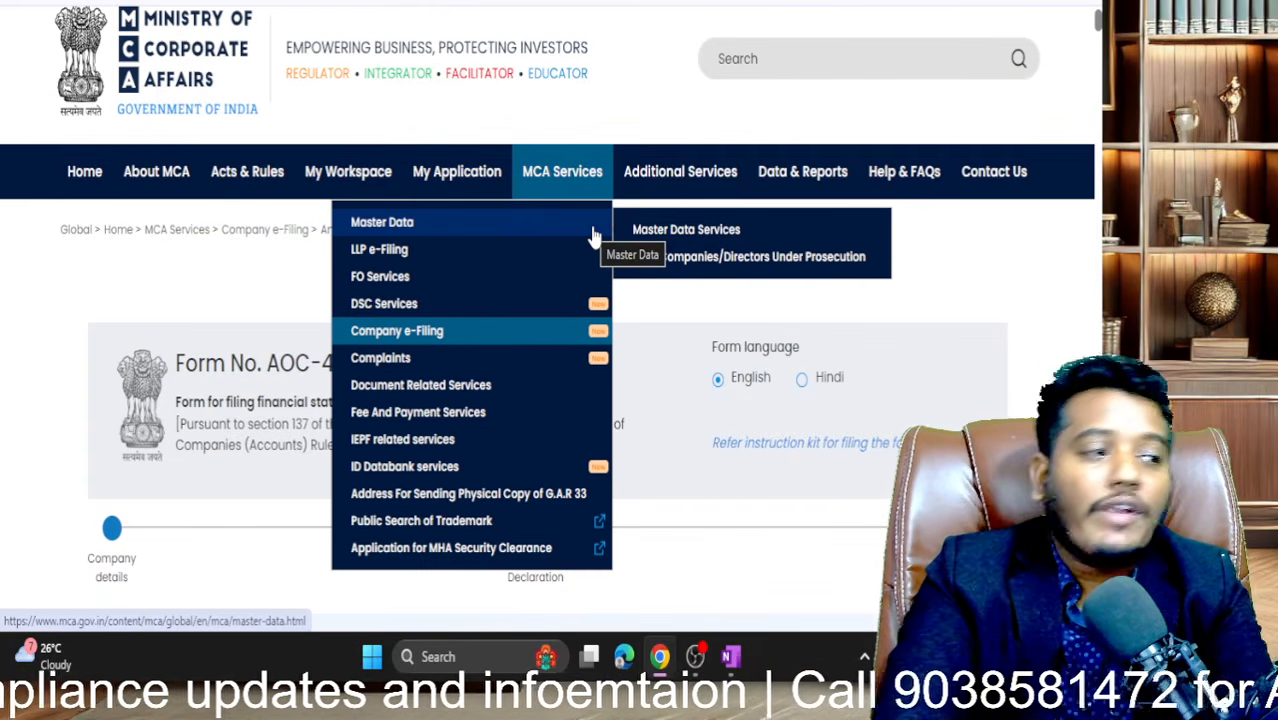
{"action": "scroll", "coordinate": [593, 236], "scroll_direction": "down", "scroll_amount": 4}
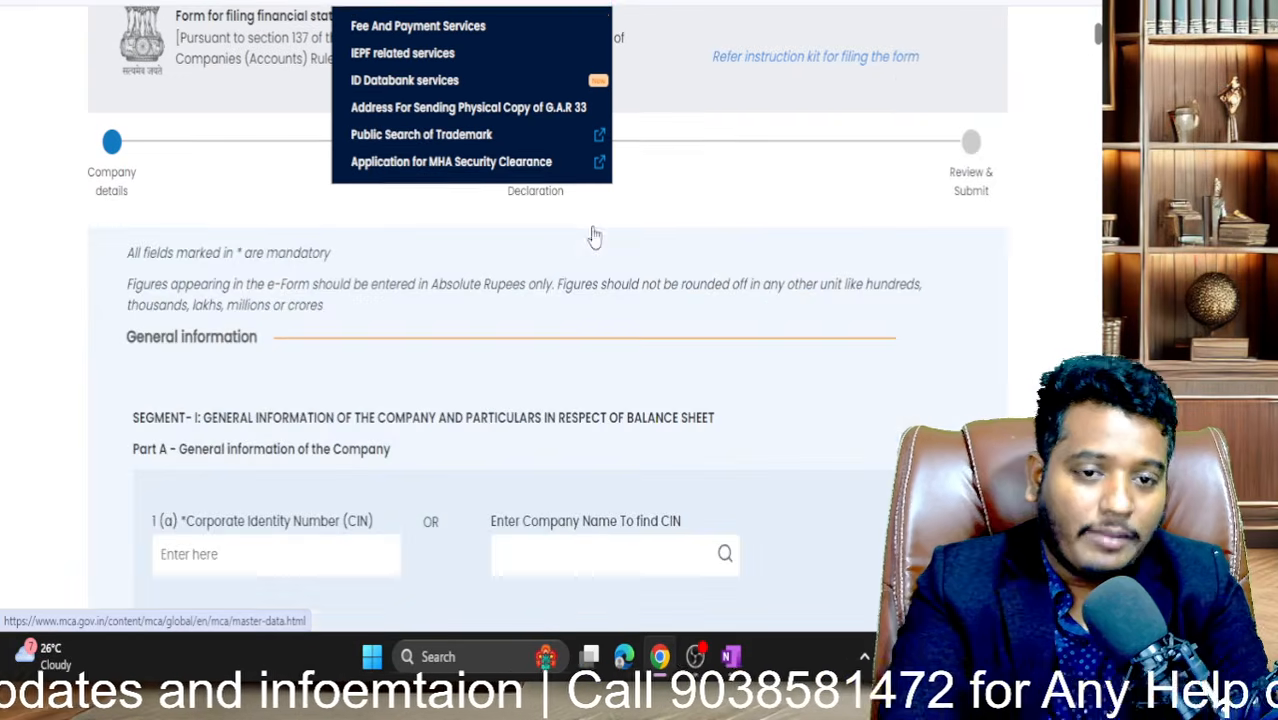
{"action": "scroll", "coordinate": [437, 320], "scroll_direction": "down", "scroll_amount": 3}
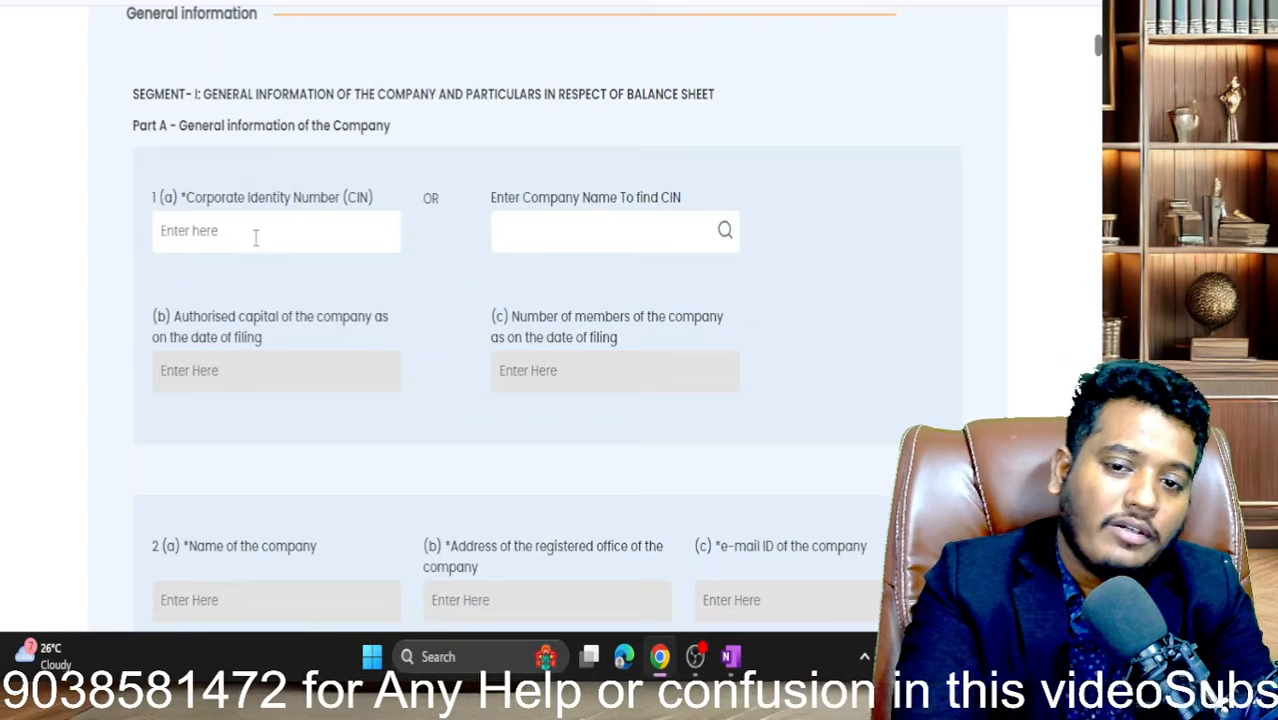
- Paste the copied CIN into field 1(a), auto-filling authorised capital 500000.00, name, address and e-mail
{"action": "left_click", "coordinate": [256, 237]}
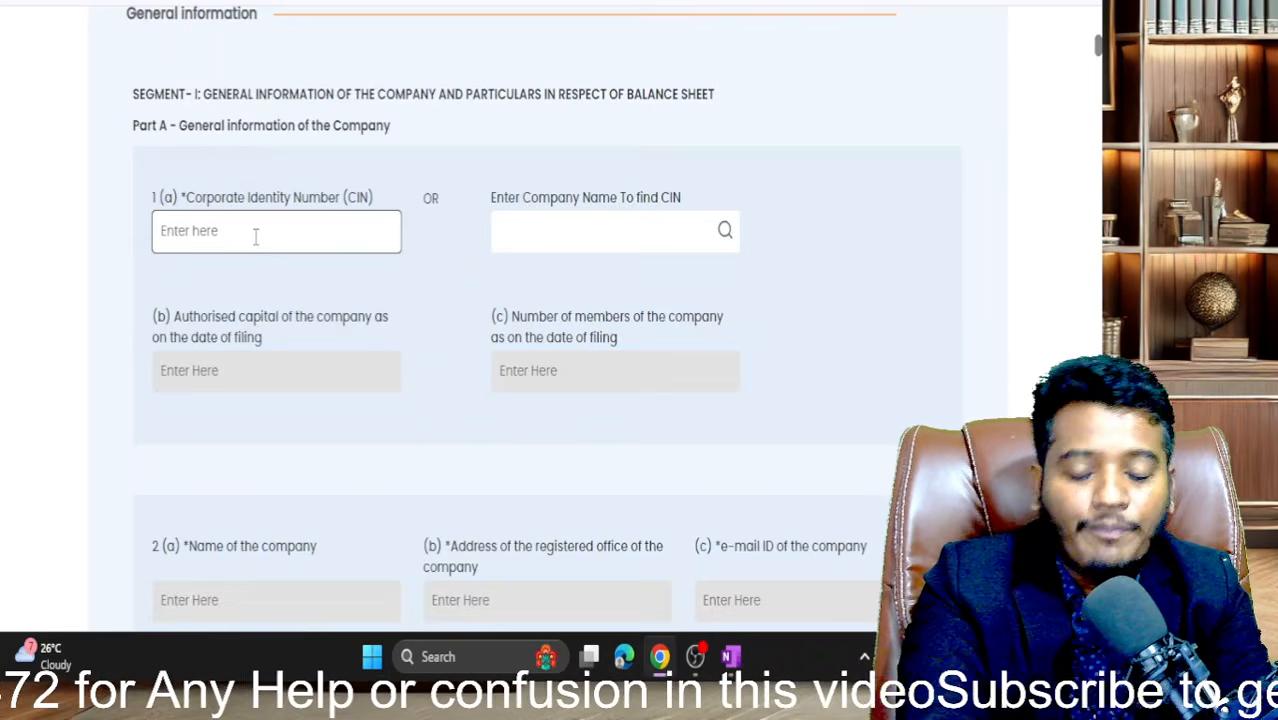
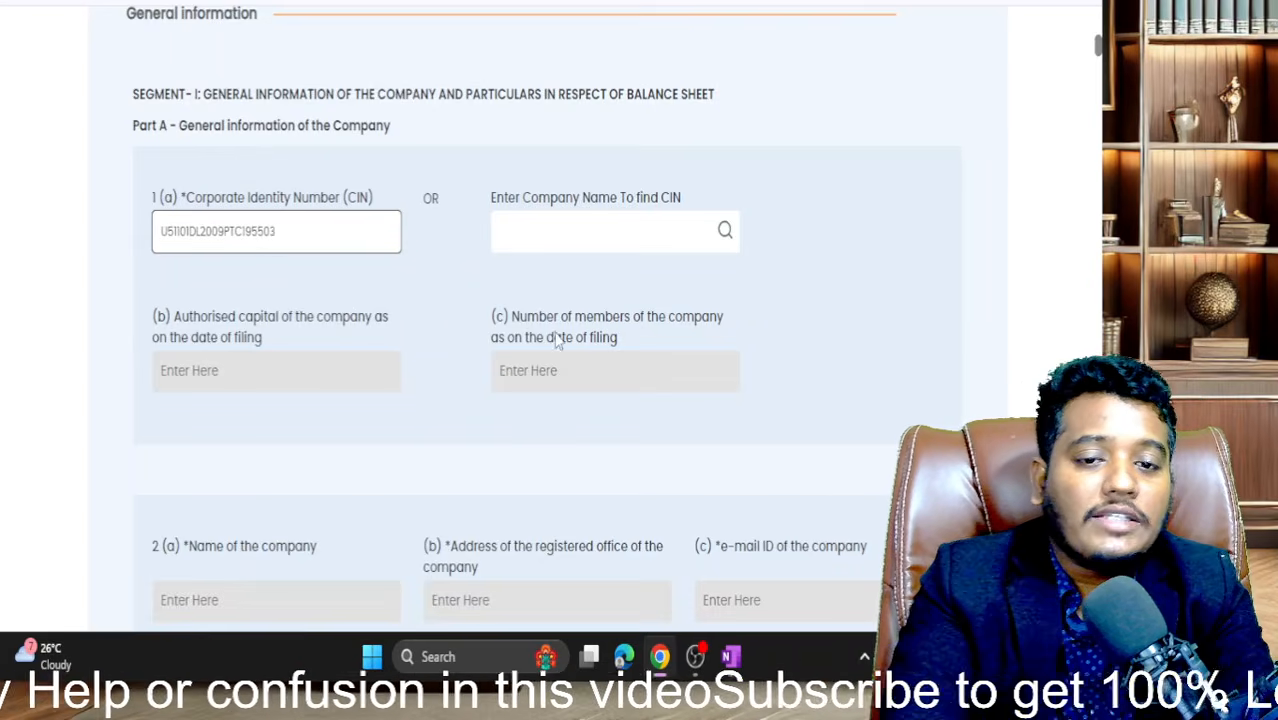
{"action": "scroll", "coordinate": [448, 312], "scroll_direction": "down", "scroll_amount": 3}
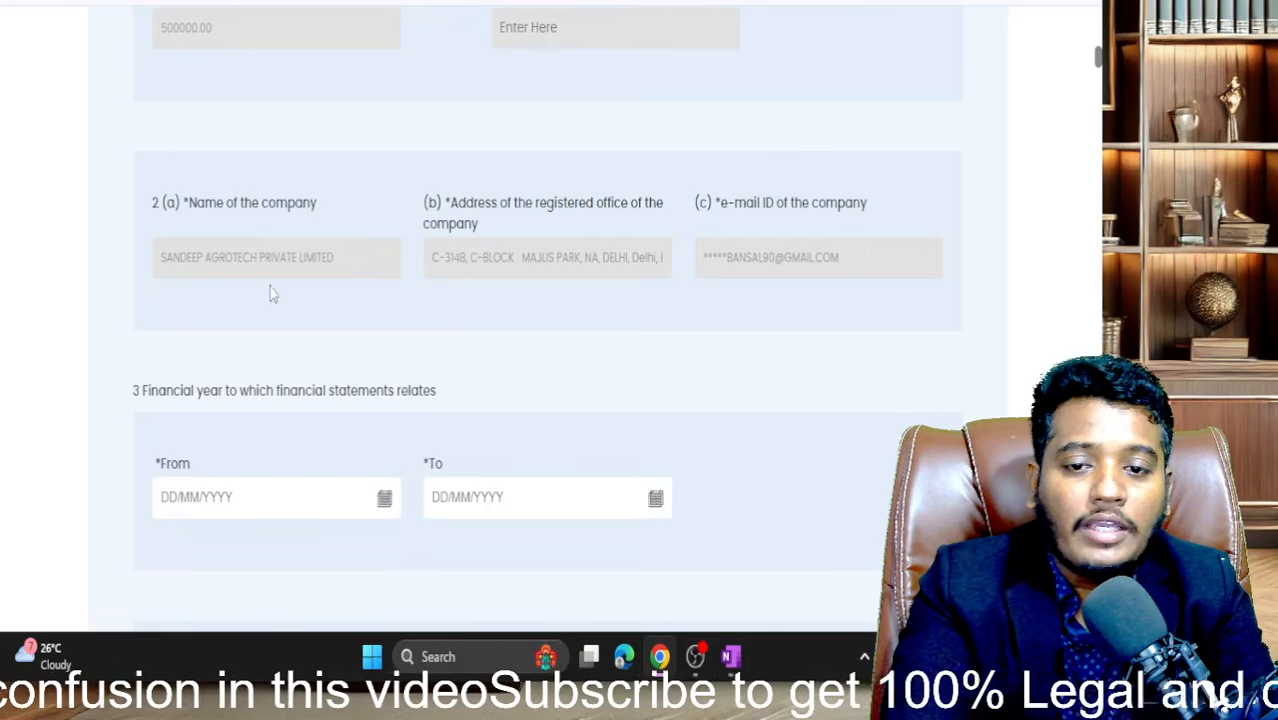
{"action": "left_click_drag", "start_coordinate": [205, 257], "coordinate": [408, 277]}
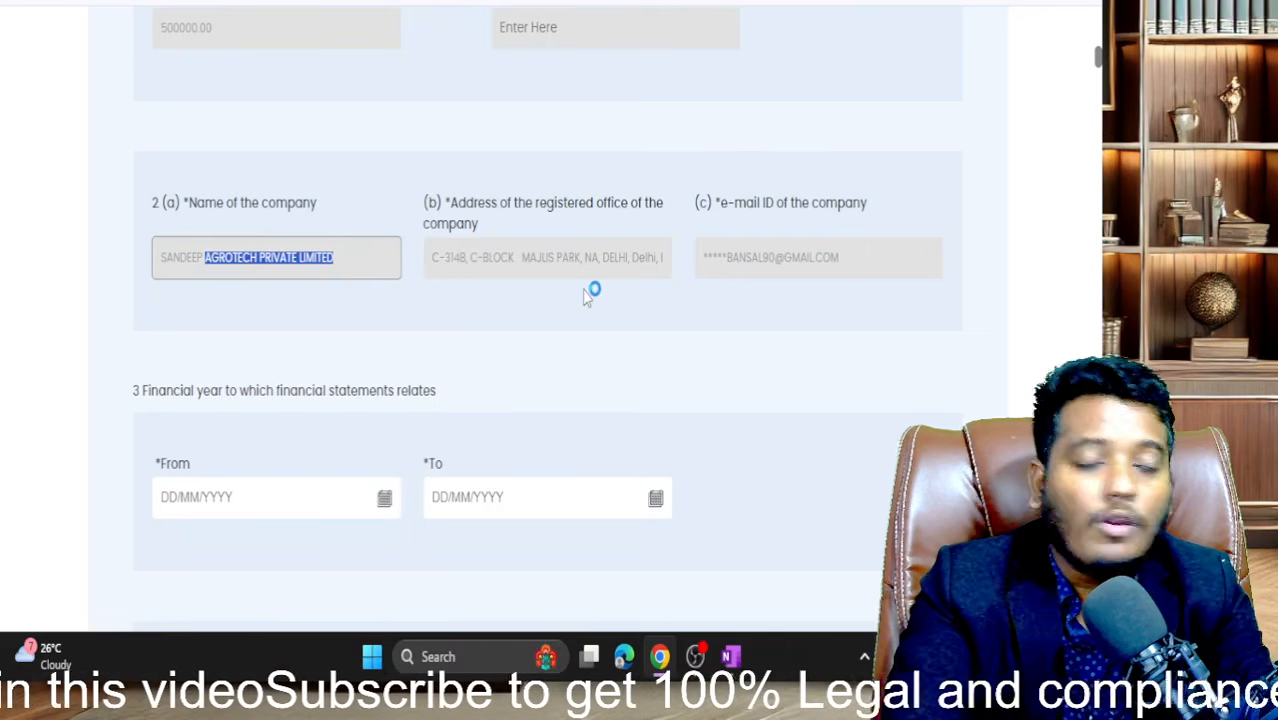
{"action": "scroll", "coordinate": [586, 295], "scroll_direction": "down", "scroll_amount": 3}
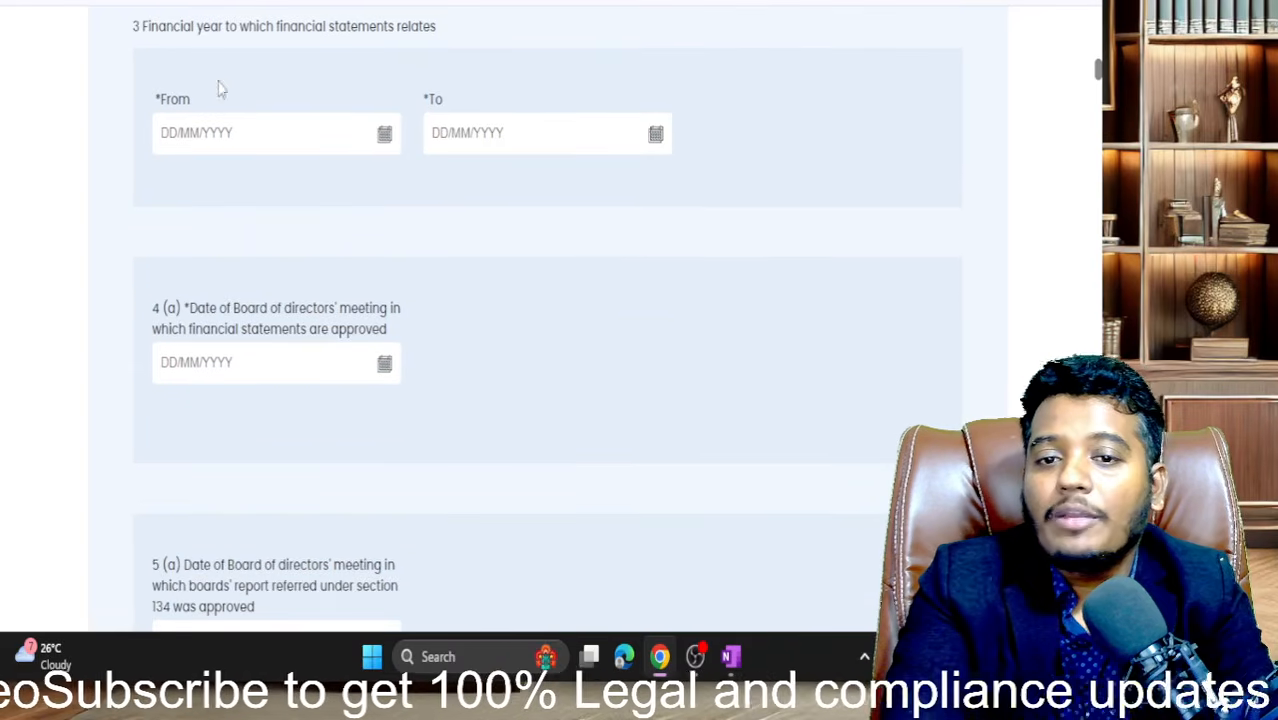
- Set the financial year From date to 01/04/2024 and To date to 31/03/2025
{"action": "left_click", "coordinate": [385, 133]}
{"action": "left_click", "coordinate": [268, 178]}
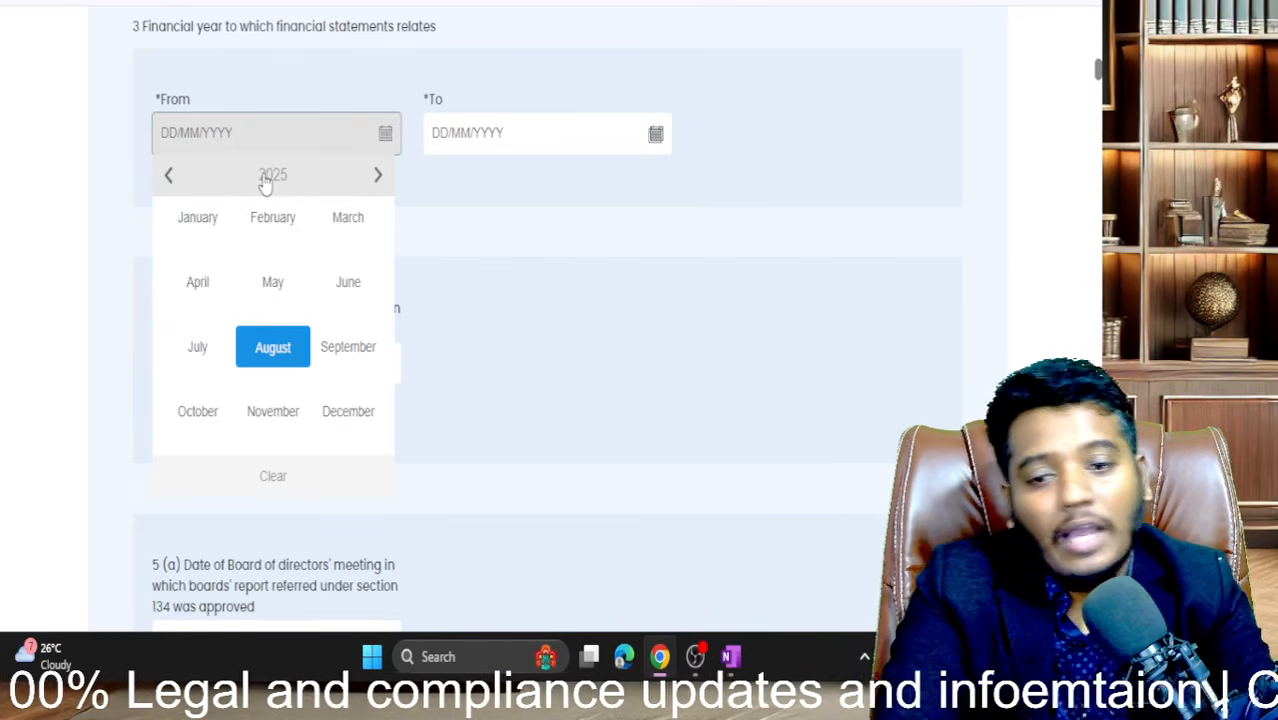
{"action": "left_click", "coordinate": [285, 194]}
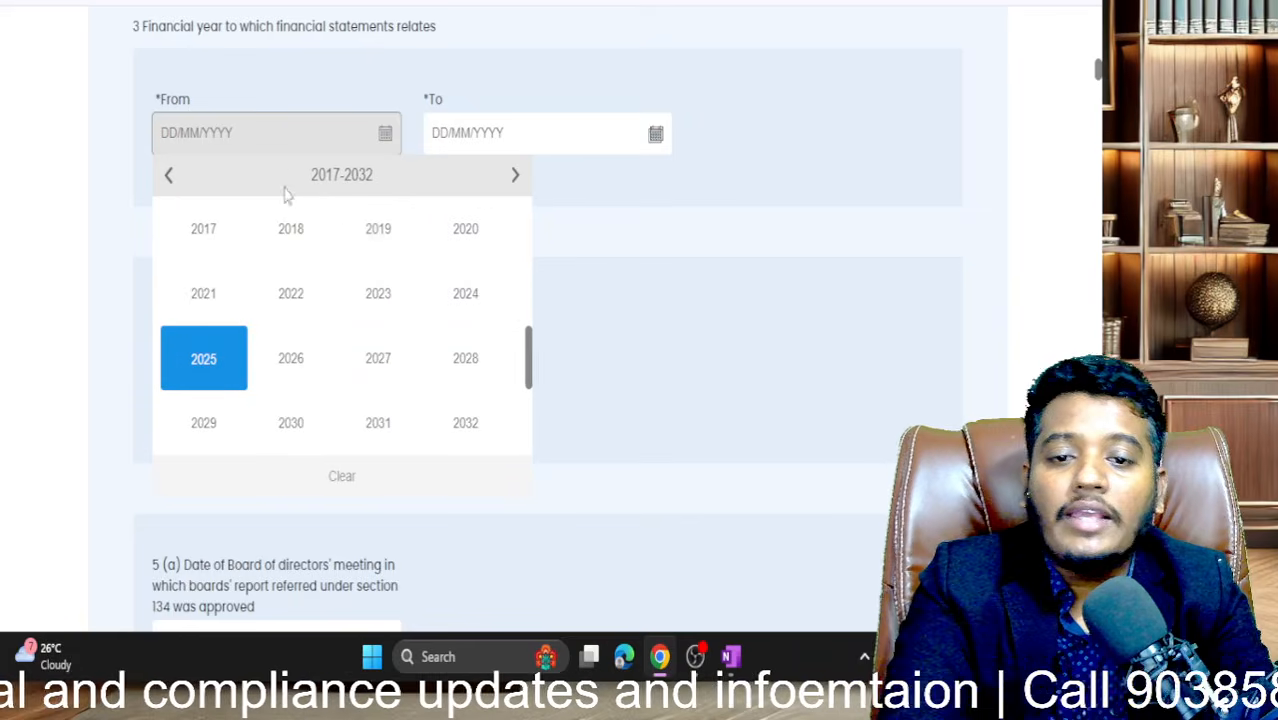
{"action": "left_click", "coordinate": [465, 305]}
{"action": "left_click", "coordinate": [214, 286]}
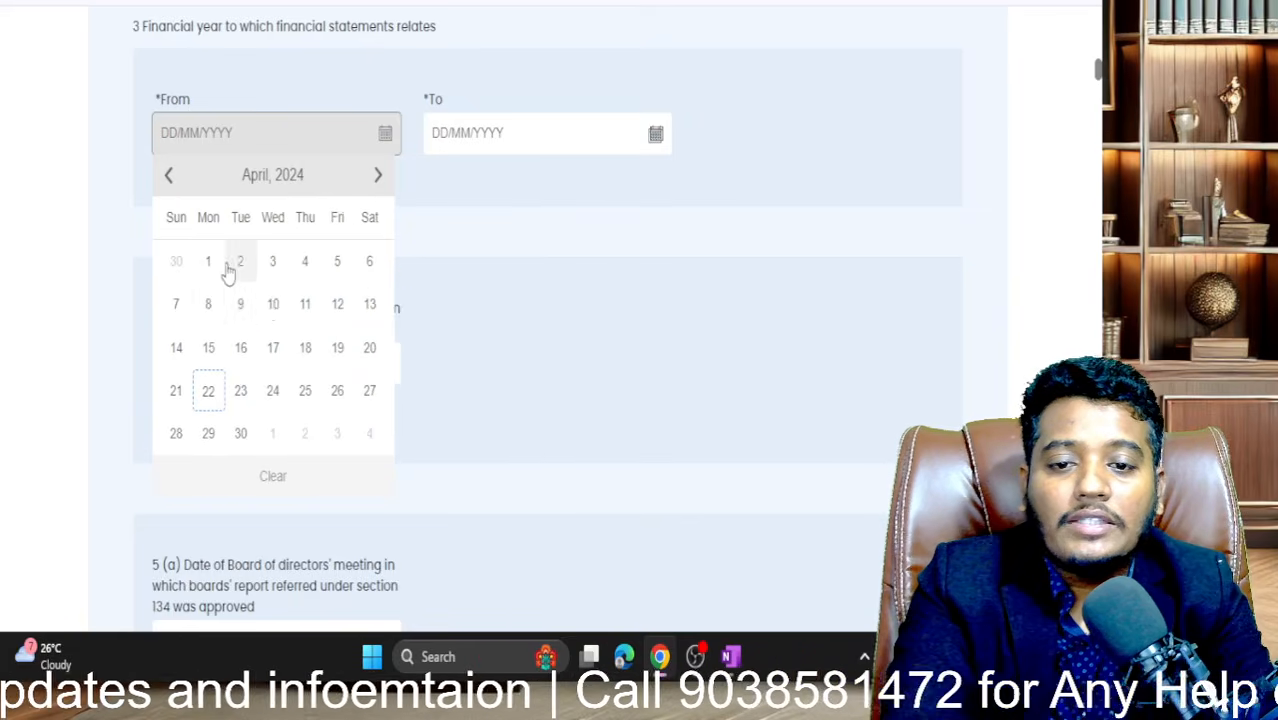
{"action": "left_click", "coordinate": [210, 264]}
{"action": "left_click", "coordinate": [656, 134]}
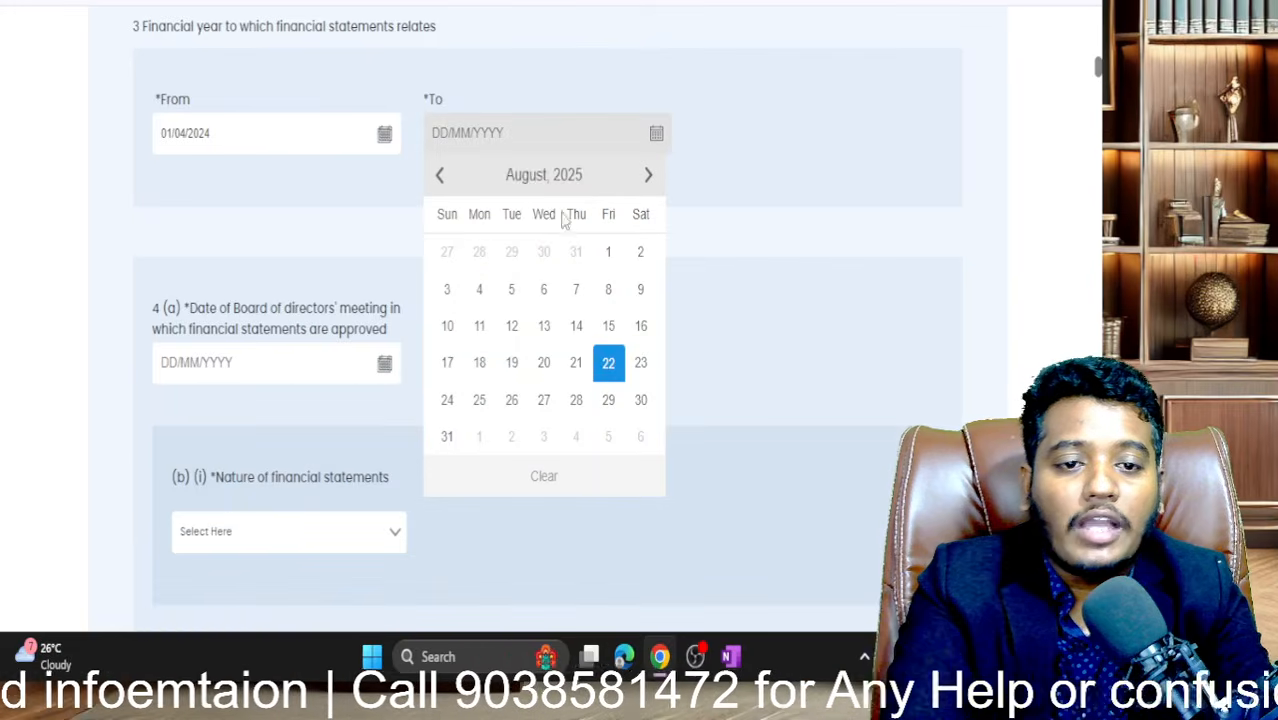
{"action": "left_click", "coordinate": [533, 184]}
{"action": "left_click", "coordinate": [626, 220]}
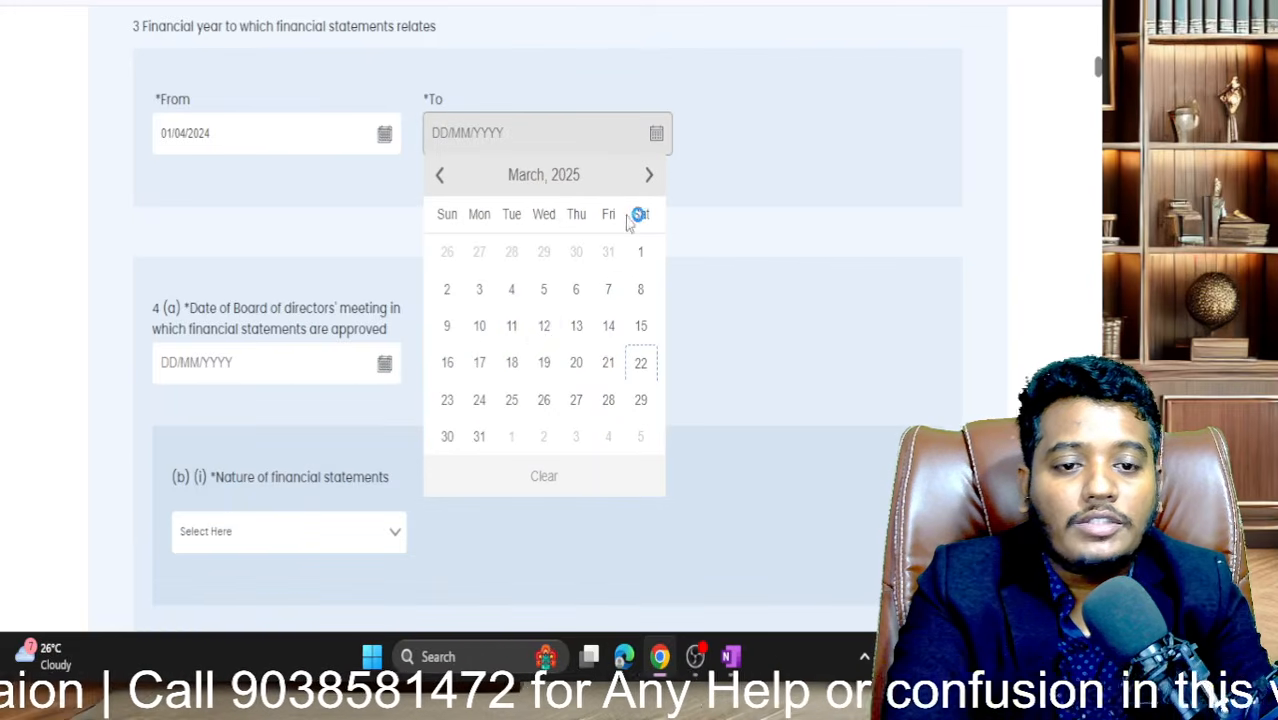
{"action": "left_click", "coordinate": [479, 438]}
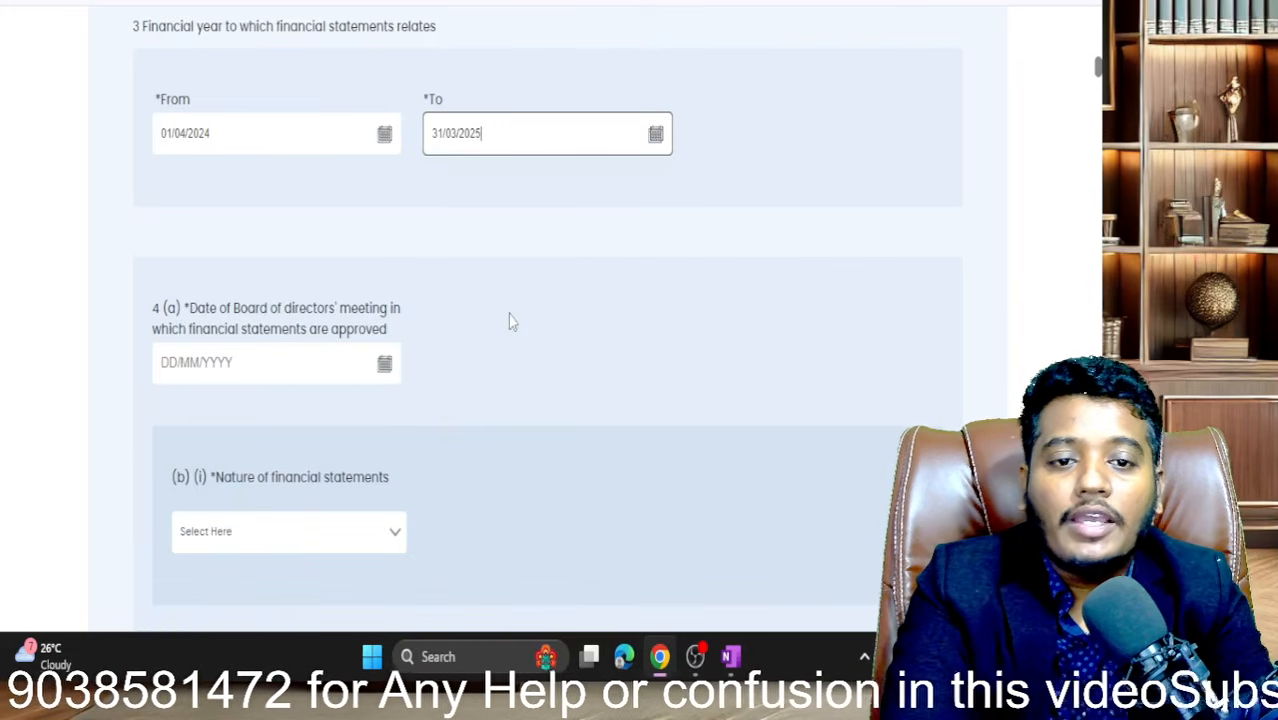
- Scroll the form to question 4(a) and bring up the OneNote whiteboard notes
{"action": "scroll", "coordinate": [508, 320], "scroll_direction": "up", "scroll_amount": 2}
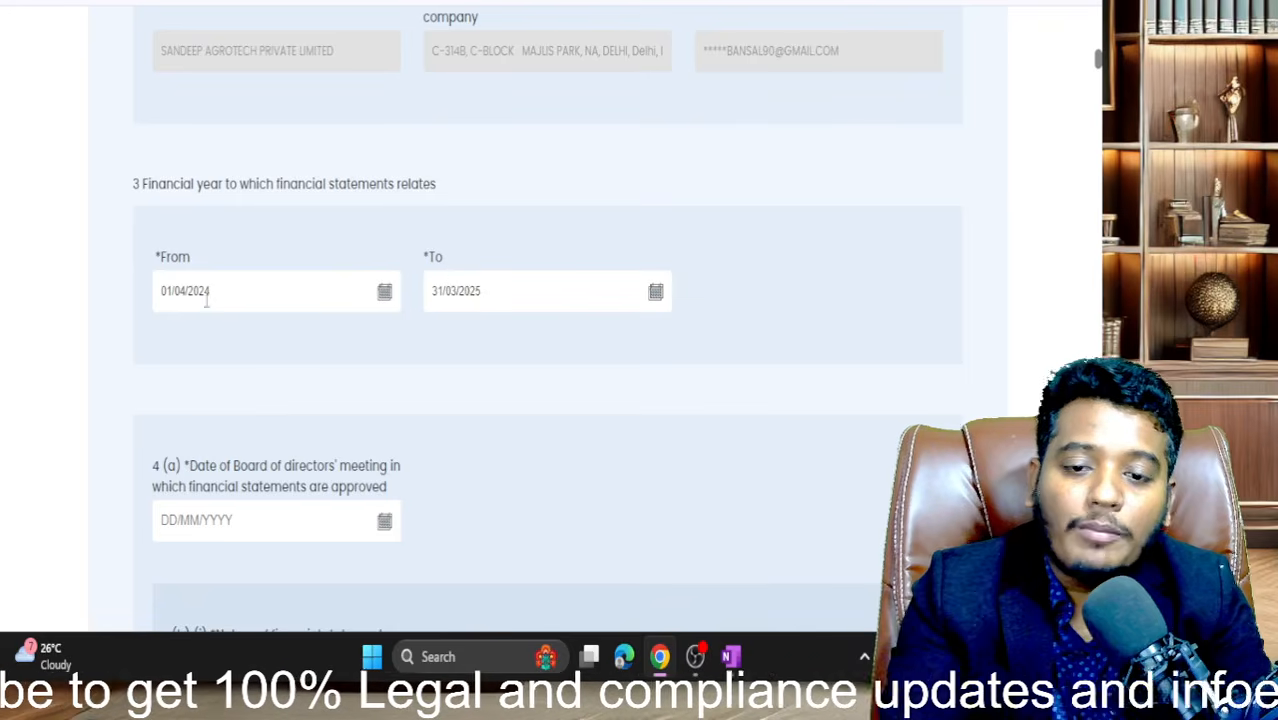
{"action": "left_click", "coordinate": [470, 321]}
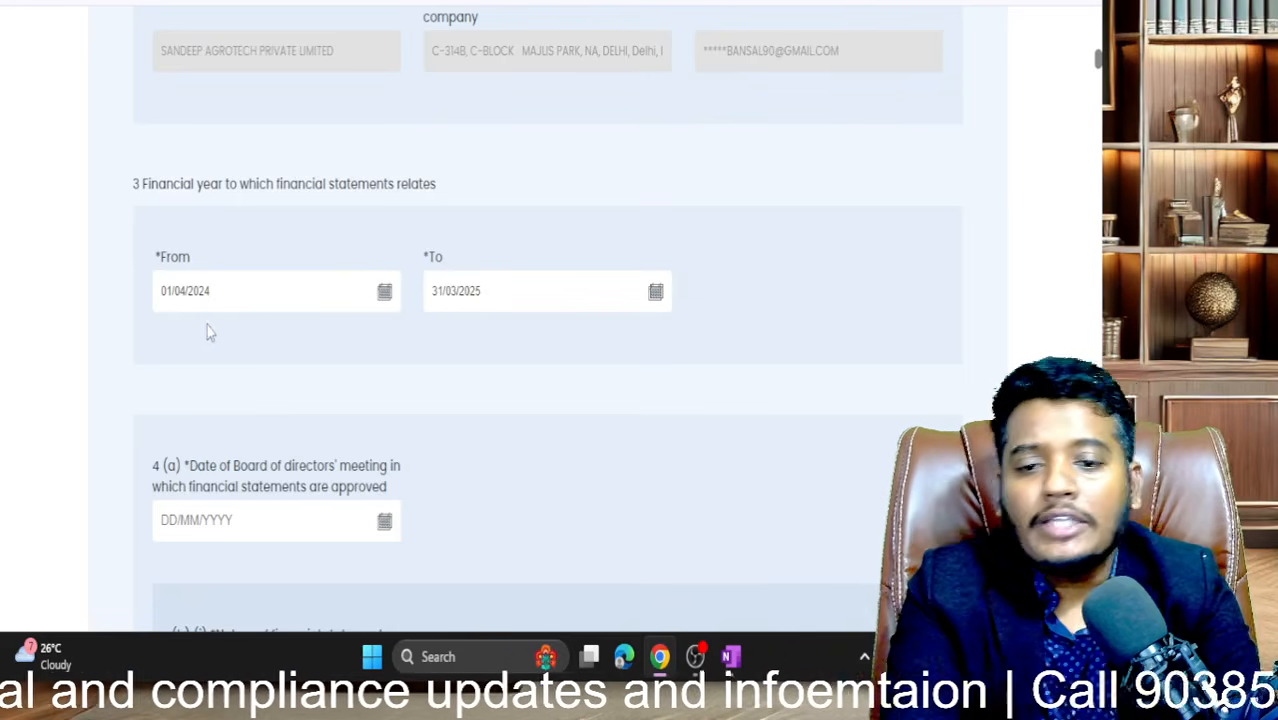
{"action": "scroll", "coordinate": [488, 336], "scroll_direction": "down", "scroll_amount": 4}
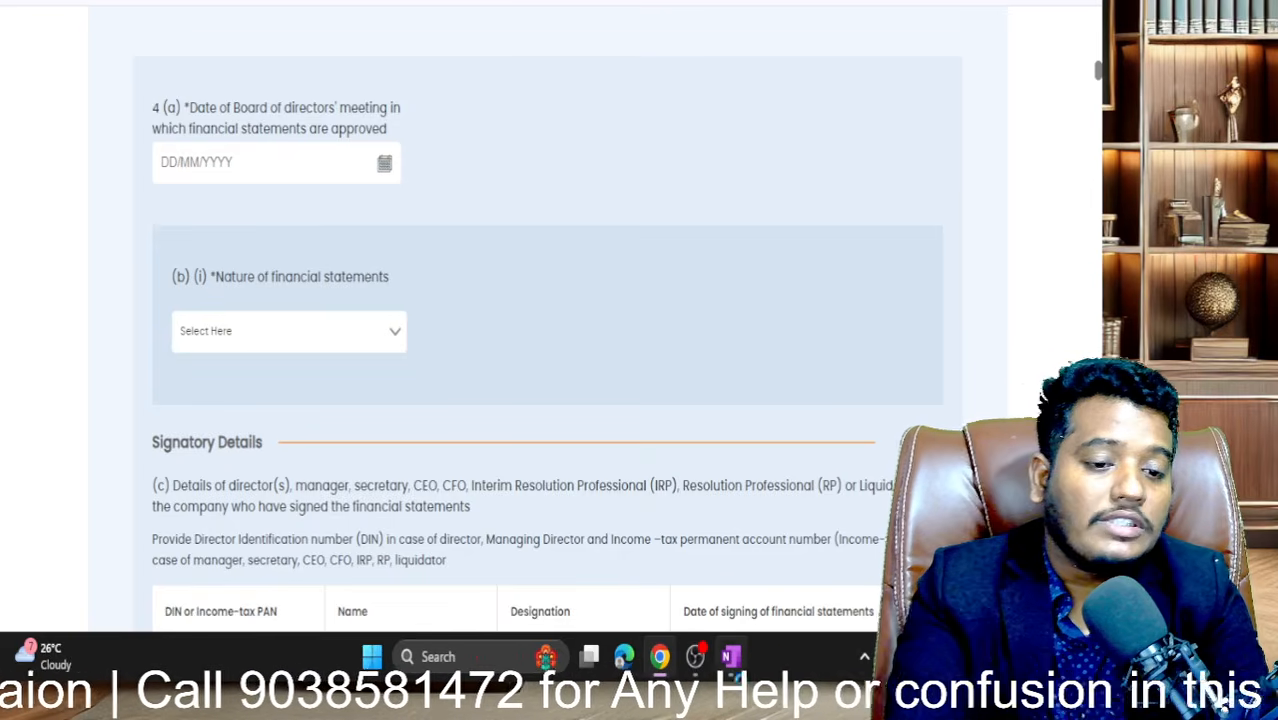
{"action": "left_click", "coordinate": [731, 656]}
{"action": "scroll", "coordinate": [652, 432], "scroll_direction": "up", "scroll_amount": 3}
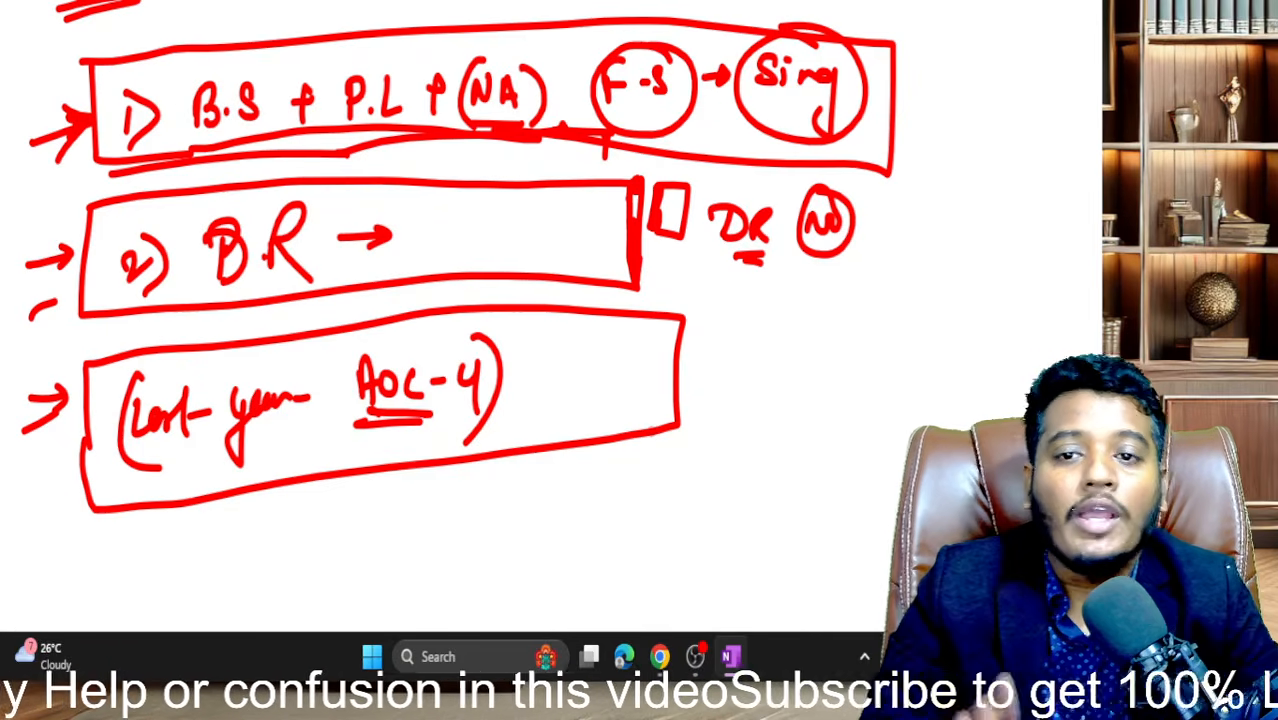
- Circle B.S, P.L and NA in box 1 and add emphasis strokes near F.S and Sign
{"action": "left_click_drag", "start_coordinate": [38, 52], "coordinate": [158, 27]}
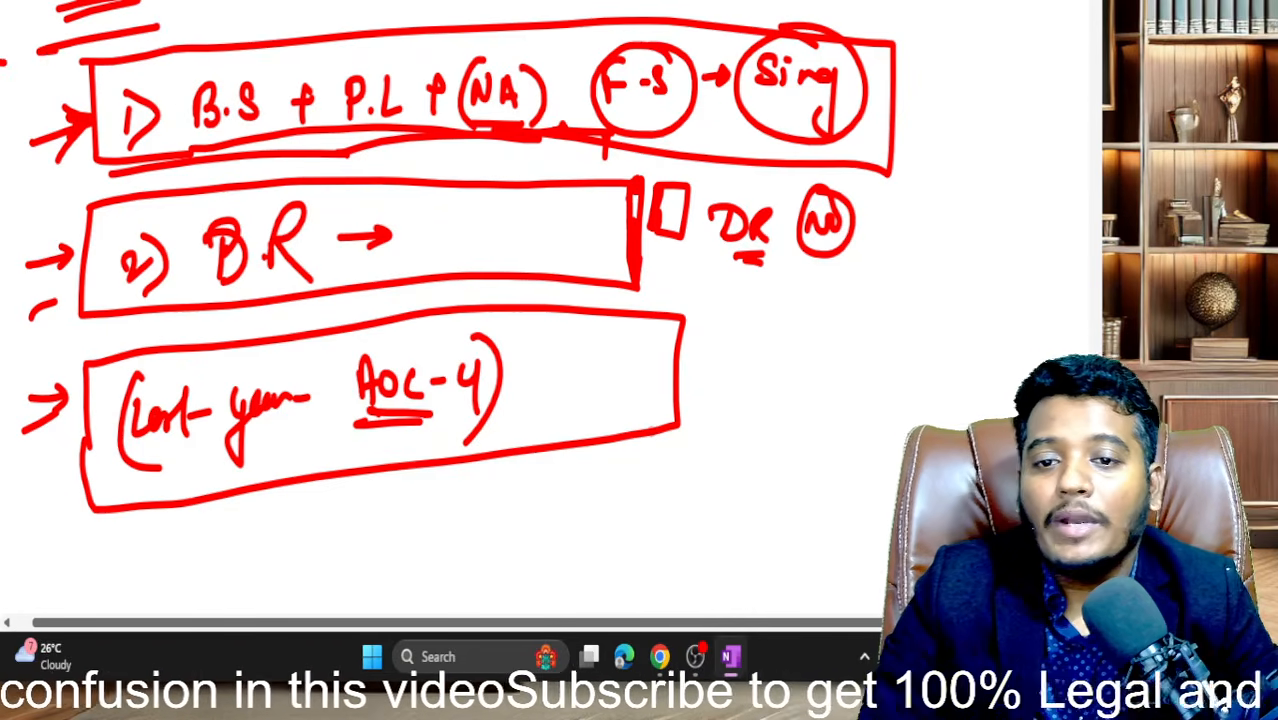
{"action": "mouse_move", "coordinate": [184, 72]}
{"action": "left_mouse_down"}
{"action": "mouse_move", "coordinate": [288, 82]}
{"action": "mouse_move", "coordinate": [200, 36]}
{"action": "left_mouse_up"}
{"action": "left_click_drag", "start_coordinate": [298, 104], "coordinate": [322, 26]}
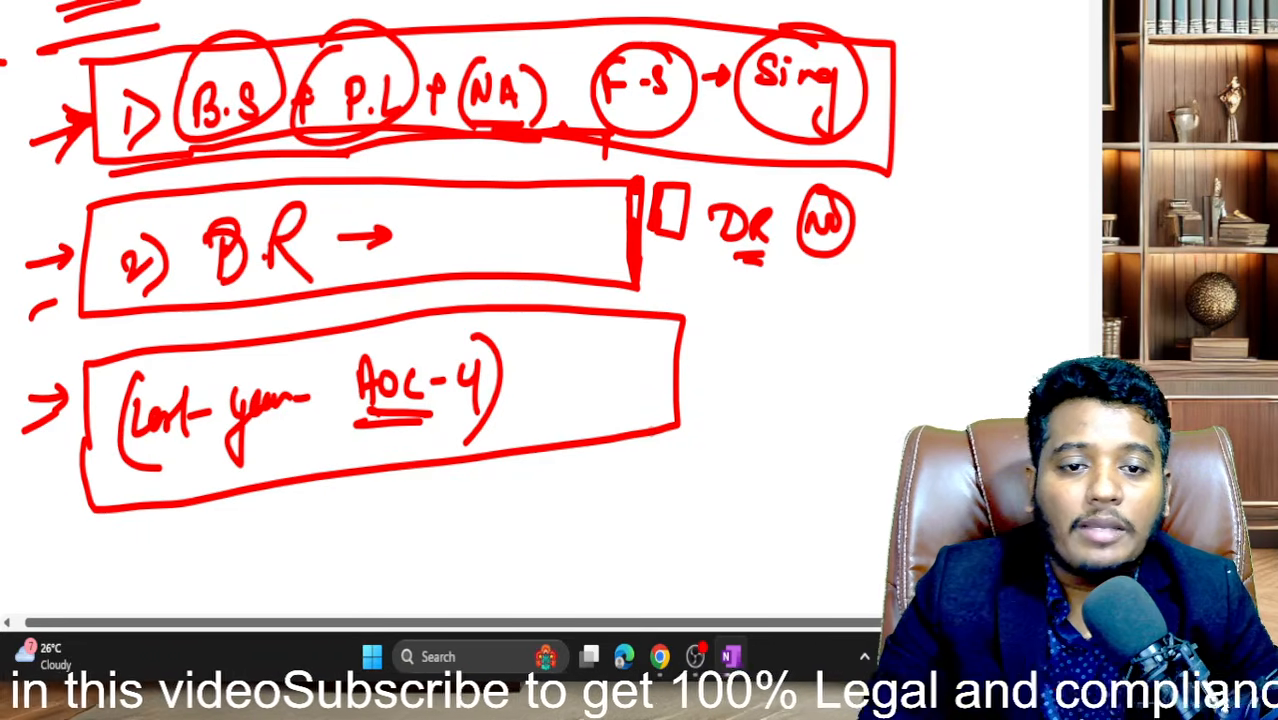
{"action": "mouse_move", "coordinate": [448, 144]}
{"action": "left_mouse_down"}
{"action": "mouse_move", "coordinate": [562, 60]}
{"action": "mouse_move", "coordinate": [452, 40]}
{"action": "left_mouse_up"}
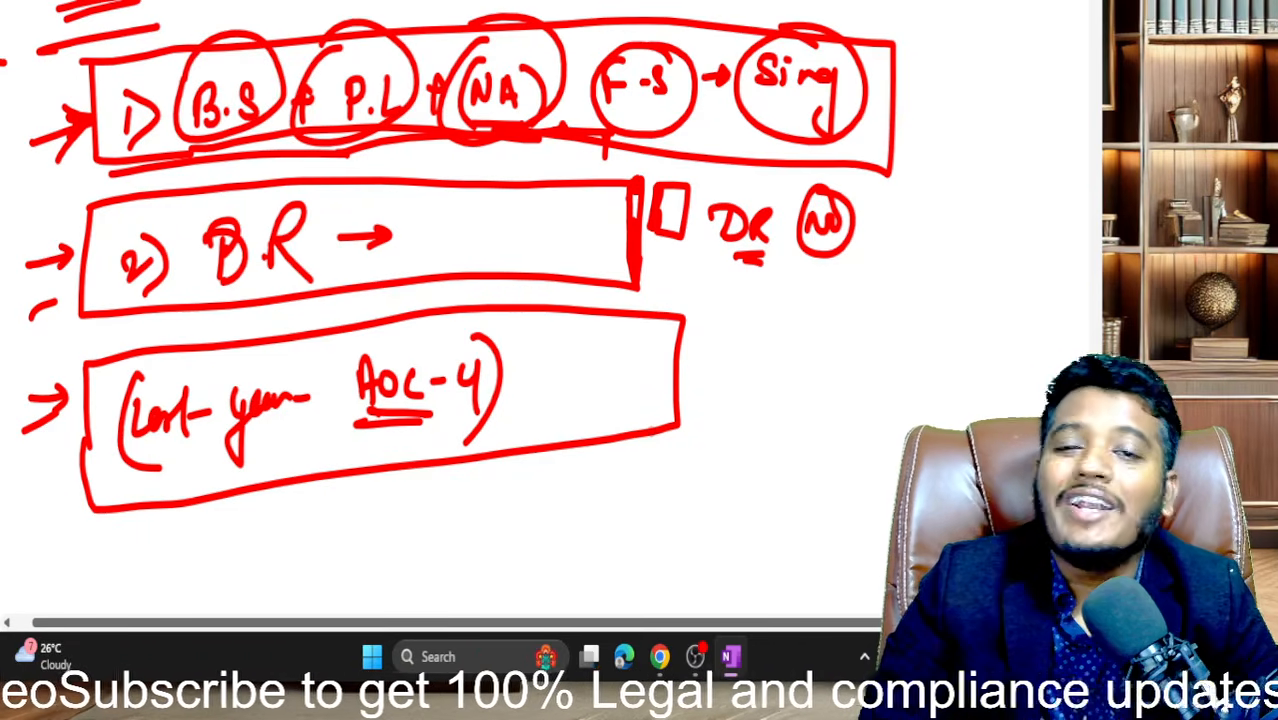
{"action": "left_click_drag", "start_coordinate": [628, 38], "coordinate": [680, 2]}
{"action": "left_click_drag", "start_coordinate": [740, 132], "coordinate": [796, 114]}
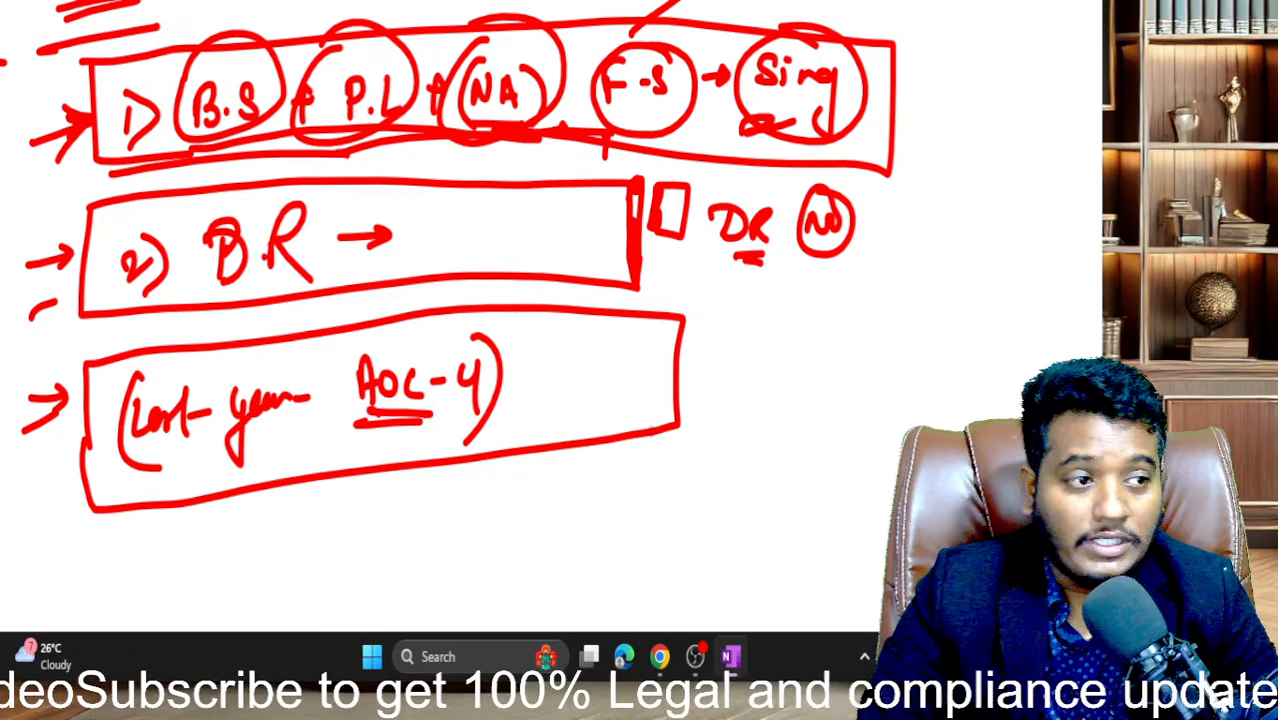
- Tick the BR box, underline 'Last year AOC-4' with a side note, then return to the browser
{"action": "mouse_move", "coordinate": [39, 200]}
{"action": "left_mouse_down"}
{"action": "mouse_move", "coordinate": [105, 211]}
{"action": "mouse_move", "coordinate": [200, 197]}
{"action": "left_mouse_up"}
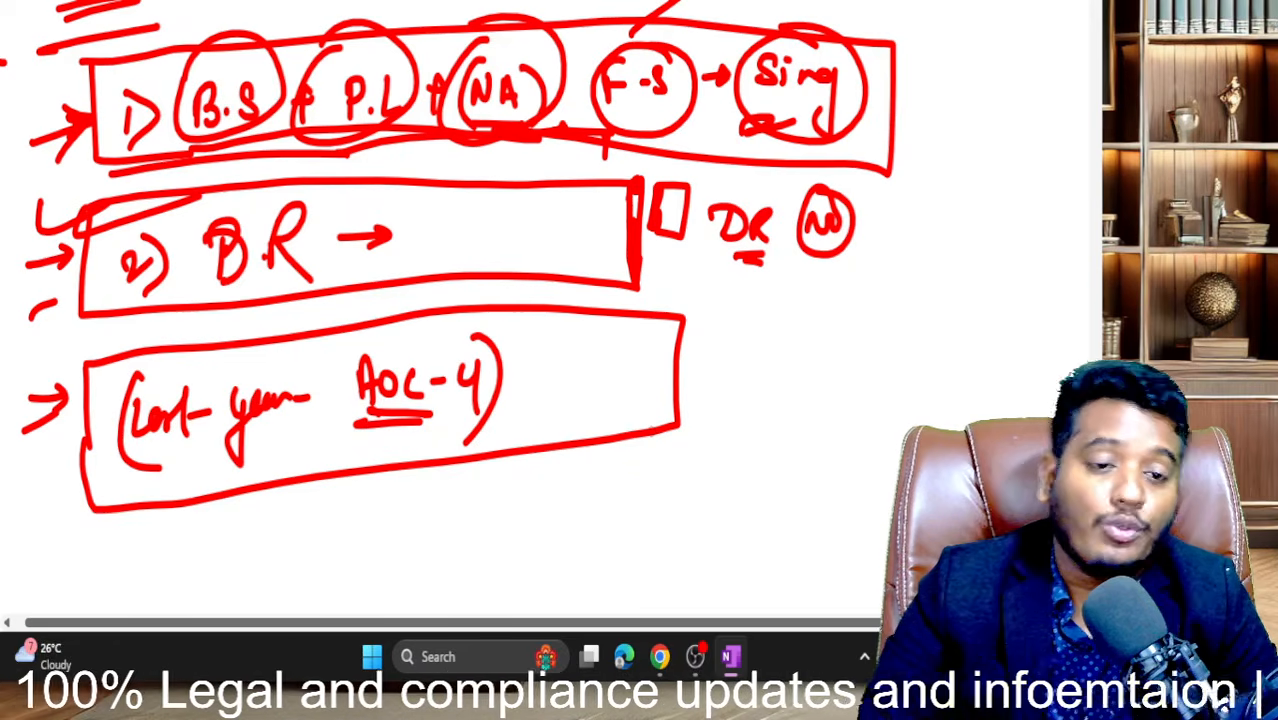
{"action": "mouse_move", "coordinate": [84, 470]}
{"action": "left_mouse_down"}
{"action": "mouse_move", "coordinate": [516, 408]}
{"action": "mouse_move", "coordinate": [570, 356]}
{"action": "mouse_move", "coordinate": [612, 352]}
{"action": "mouse_move", "coordinate": [624, 374]}
{"action": "left_mouse_up"}
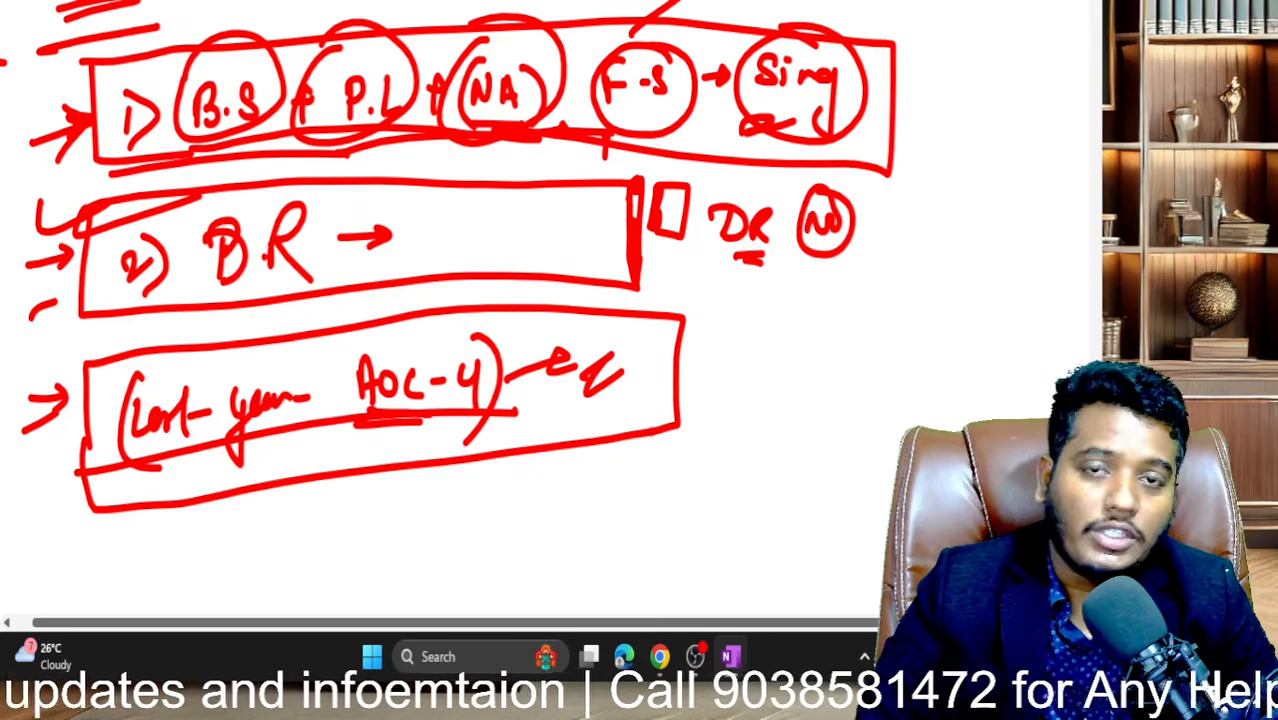
{"action": "mouse_move", "coordinate": [582, 328]}
{"action": "left_mouse_down"}
{"action": "mouse_move", "coordinate": [576, 346]}
{"action": "mouse_move", "coordinate": [594, 366]}
{"action": "left_mouse_up"}
{"action": "left_click_drag", "start_coordinate": [600, 368], "coordinate": [628, 356]}
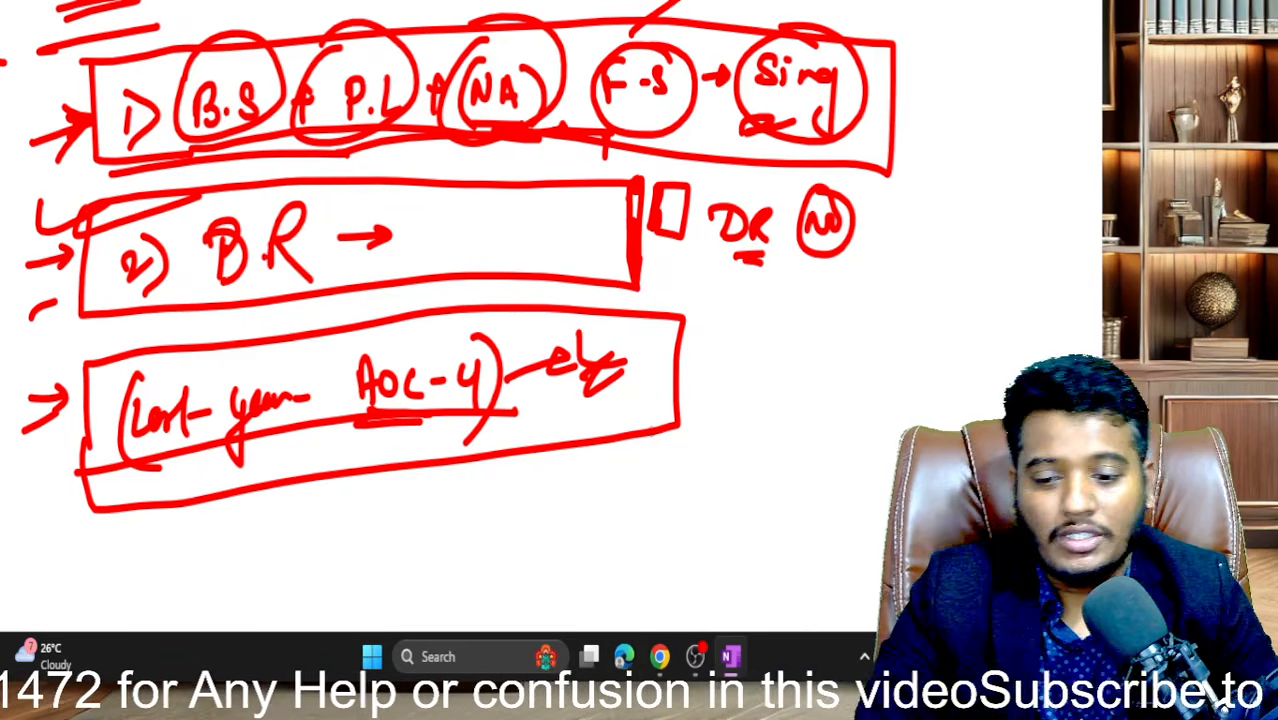
{"action": "key", "text": "alt+Tab"}
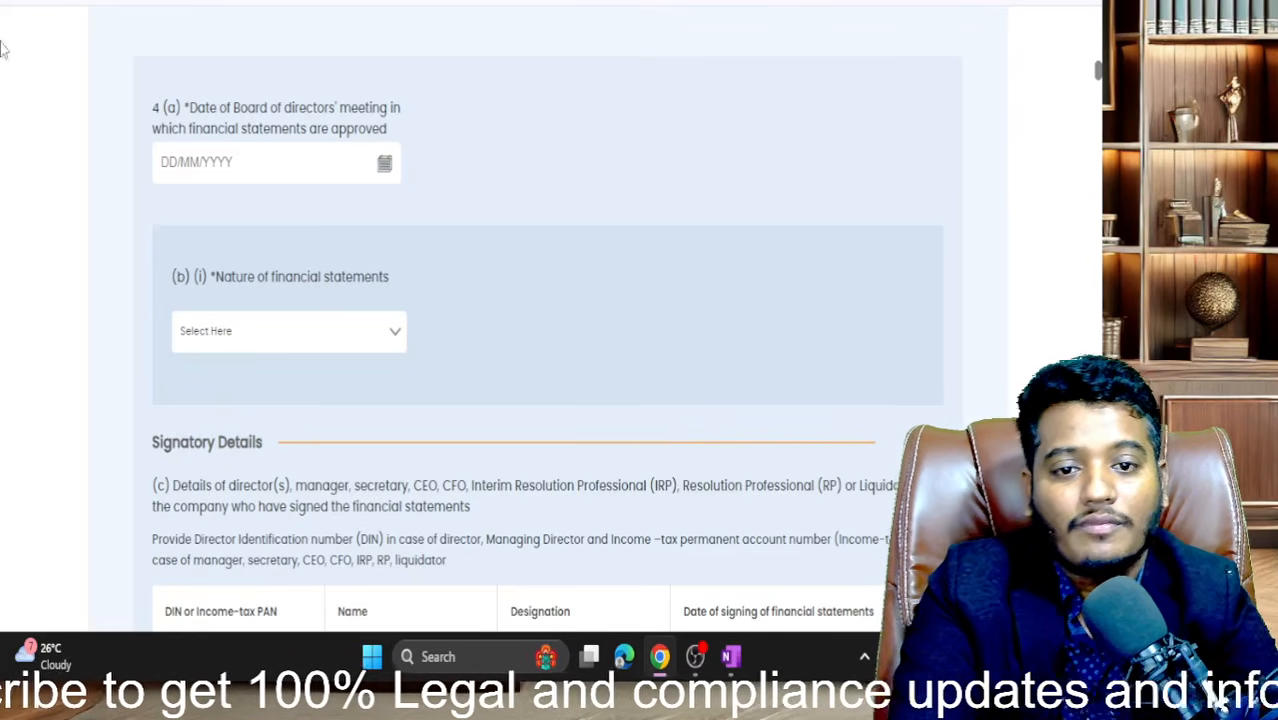
- Open the field 4(a) board meeting calendar, view the months of 2025, then go back to OneNote
{"action": "scroll", "coordinate": [325, 137], "scroll_direction": "up", "scroll_amount": 5}
{"action": "scroll", "coordinate": [325, 137], "scroll_direction": "down", "scroll_amount": 2}
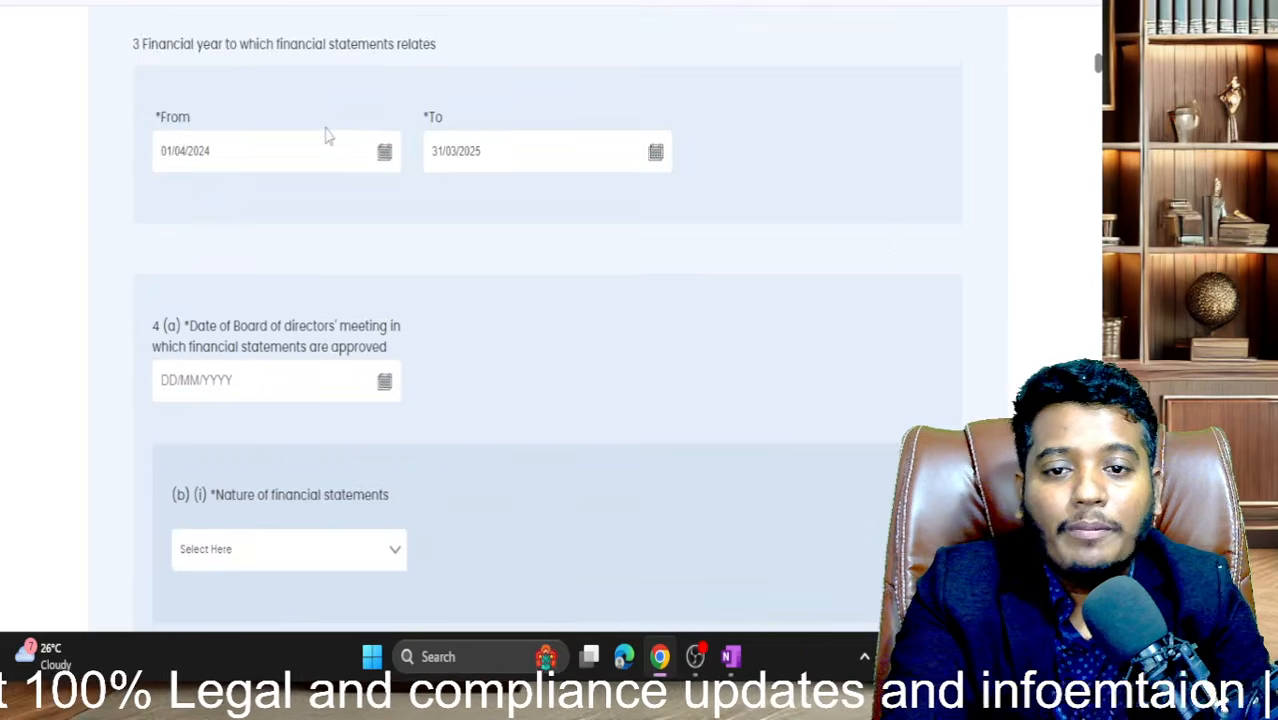
{"action": "scroll", "coordinate": [325, 137], "scroll_direction": "down", "scroll_amount": 2}
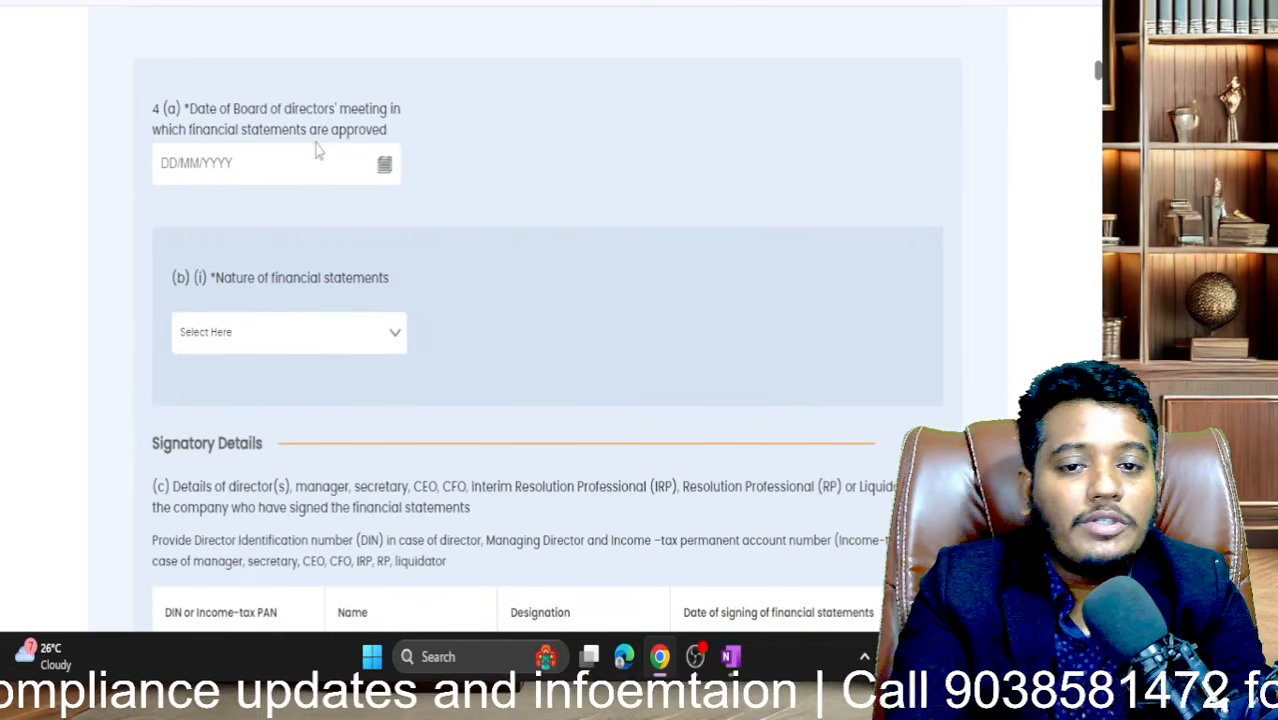
{"action": "left_click", "coordinate": [384, 166]}
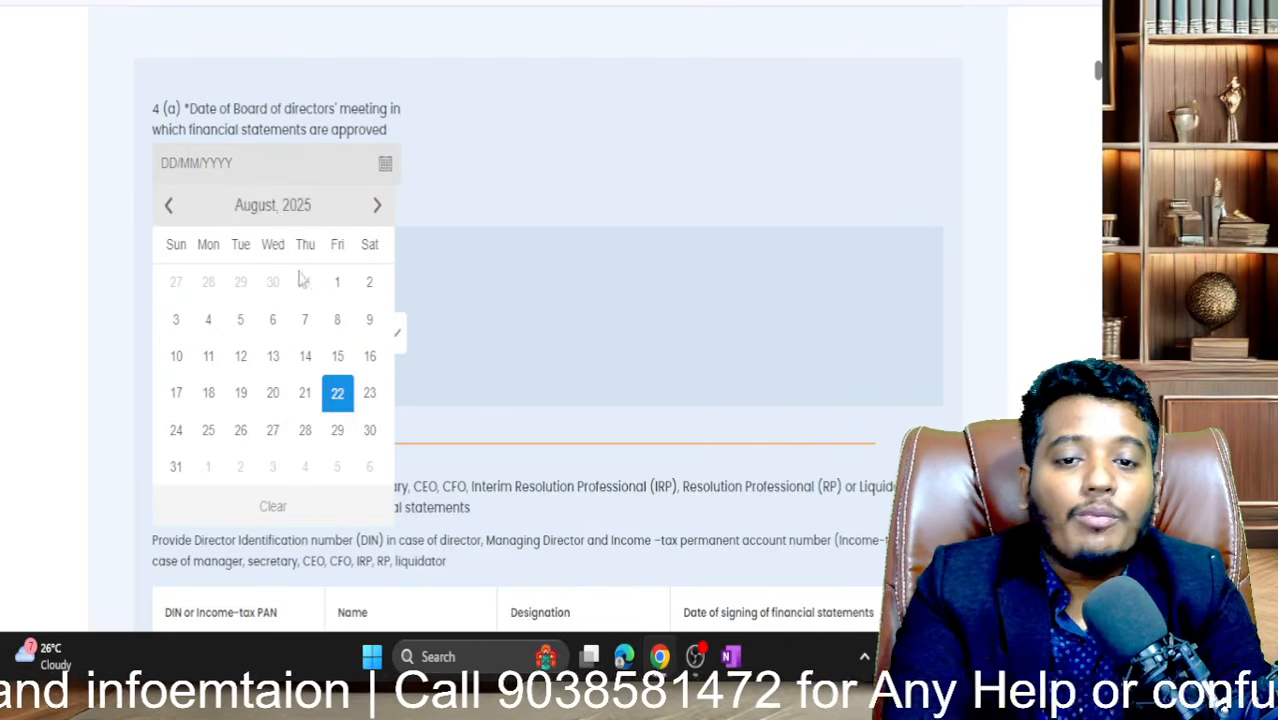
{"action": "left_click", "coordinate": [274, 206]}
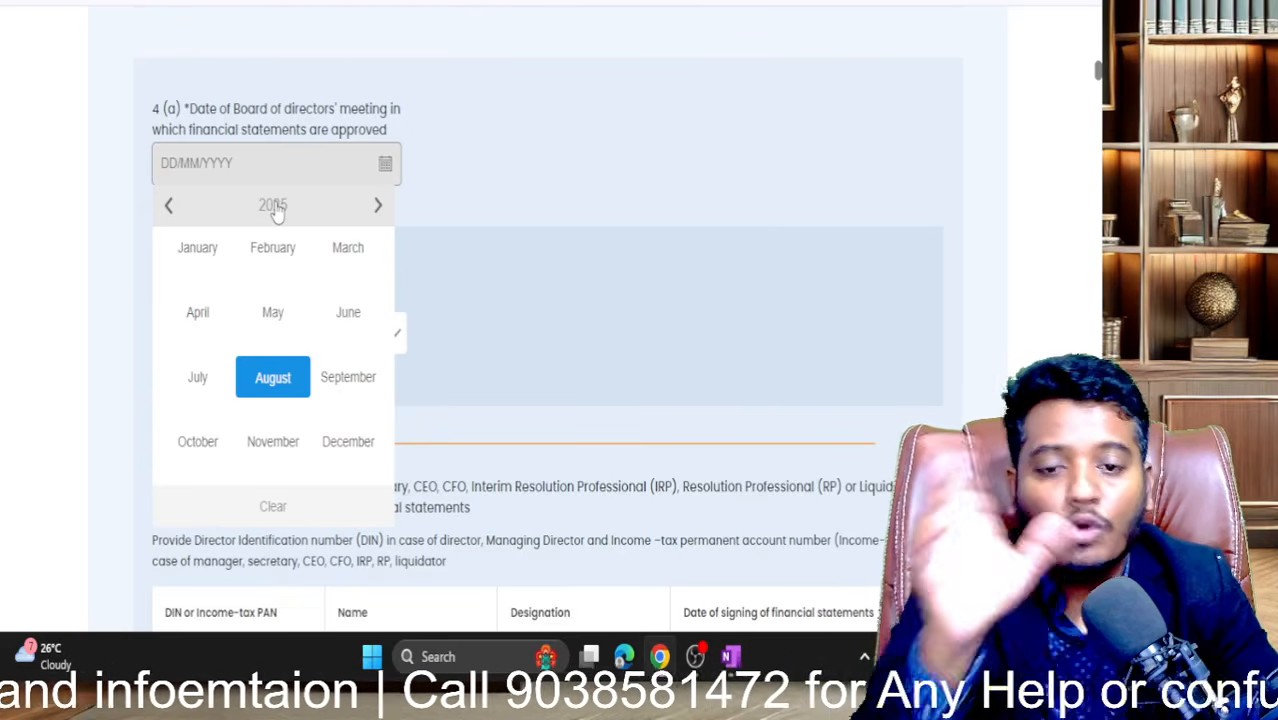
{"action": "key", "text": "alt+Tab"}
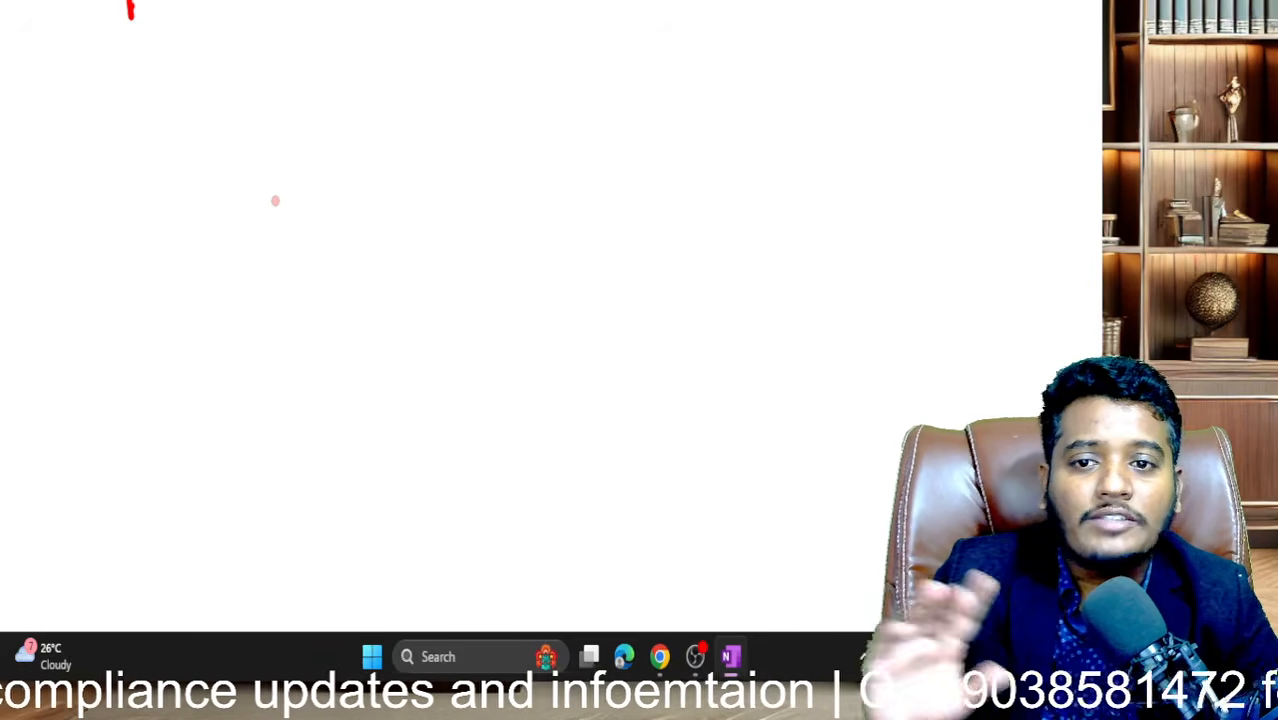
- Handwrite an underlined heading at the top left of the page
{"action": "mouse_move", "coordinate": [130, 2]}
{"action": "left_mouse_down"}
{"action": "mouse_move", "coordinate": [127, 32]}
{"action": "mouse_move", "coordinate": [149, 30]}
{"action": "left_mouse_up"}
{"action": "left_click_drag", "start_coordinate": [128, 15], "coordinate": [144, 10]}
{"action": "left_click_drag", "start_coordinate": [165, 1], "coordinate": [165, 18]}
{"action": "mouse_move", "coordinate": [200, 1]}
{"action": "left_mouse_down"}
{"action": "mouse_move", "coordinate": [193, 18]}
{"action": "mouse_move", "coordinate": [220, 21]}
{"action": "left_mouse_up"}
{"action": "left_click_drag", "start_coordinate": [141, 41], "coordinate": [250, 34]}
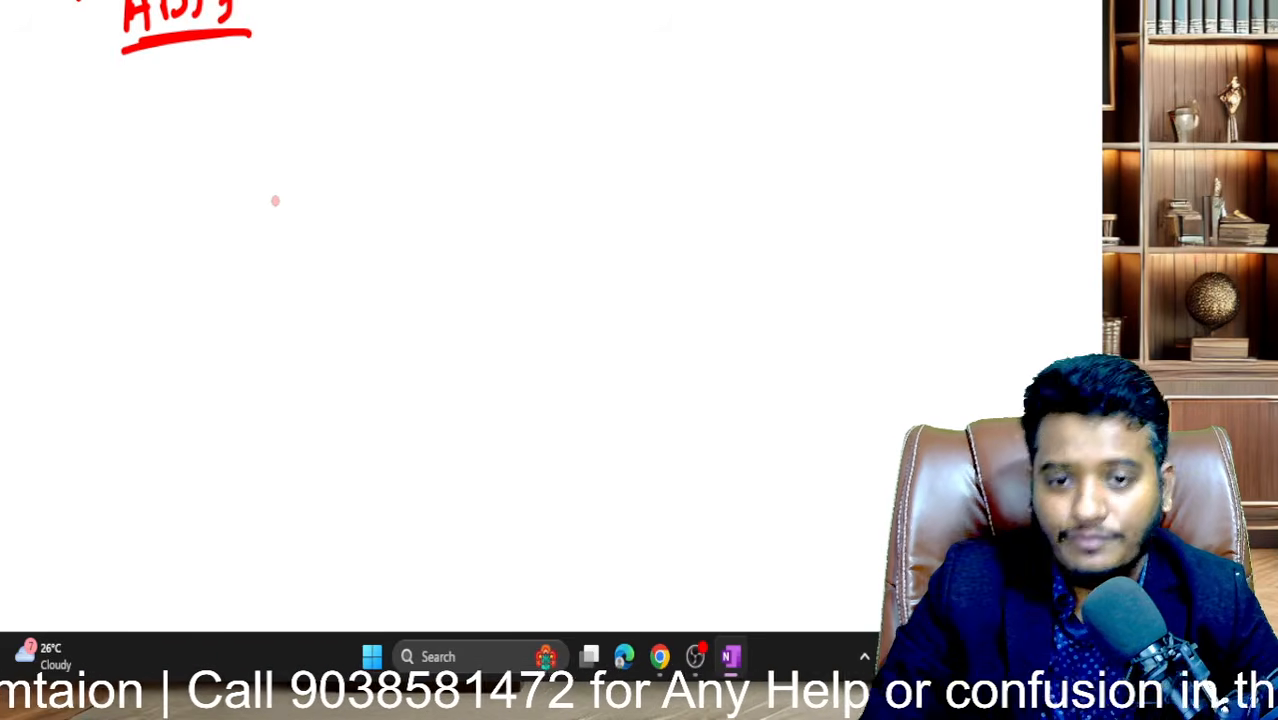
- Write a date ending 2025 inside a box and circle it
{"action": "mouse_move", "coordinate": [243, 124]}
{"action": "left_mouse_down"}
{"action": "mouse_move", "coordinate": [249, 213]}
{"action": "mouse_move", "coordinate": [384, 105]}
{"action": "left_mouse_up"}
{"action": "mouse_move", "coordinate": [258, 158]}
{"action": "left_mouse_down"}
{"action": "mouse_move", "coordinate": [264, 190]}
{"action": "mouse_move", "coordinate": [293, 188]}
{"action": "left_mouse_up"}
{"action": "left_click_drag", "start_coordinate": [307, 138], "coordinate": [322, 216]}
{"action": "left_click_drag", "start_coordinate": [324, 172], "coordinate": [330, 182]}
{"action": "mouse_move", "coordinate": [348, 132]}
{"action": "left_mouse_down"}
{"action": "mouse_move", "coordinate": [351, 202]}
{"action": "mouse_move", "coordinate": [425, 152]}
{"action": "mouse_move", "coordinate": [234, 243]}
{"action": "left_mouse_up"}
{"action": "left_click_drag", "start_coordinate": [318, 106], "coordinate": [443, 112]}
{"action": "mouse_move", "coordinate": [188, 180]}
{"action": "left_mouse_down"}
{"action": "mouse_move", "coordinate": [380, 213]}
{"action": "mouse_move", "coordinate": [370, 120]}
{"action": "mouse_move", "coordinate": [274, 145]}
{"action": "left_mouse_up"}
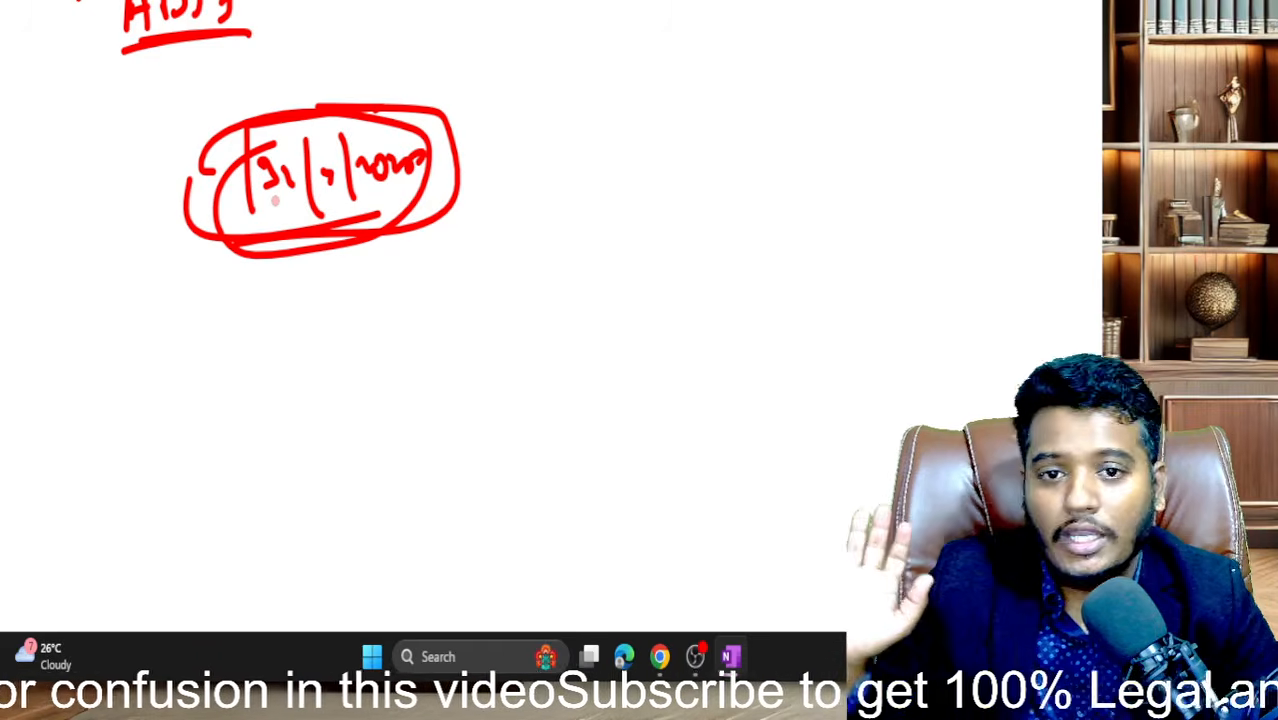
- Sketch a person's head and shoulders above a small desk
{"action": "left_click_drag", "start_coordinate": [530, 18], "coordinate": [528, 16]}
{"action": "left_click_drag", "start_coordinate": [482, 120], "coordinate": [618, 134]}
{"action": "left_click_drag", "start_coordinate": [512, 160], "coordinate": [511, 206]}
{"action": "mouse_move", "coordinate": [512, 158]}
{"action": "left_mouse_down"}
{"action": "mouse_move", "coordinate": [556, 152]}
{"action": "mouse_move", "coordinate": [594, 200]}
{"action": "left_mouse_up"}
{"action": "left_click_drag", "start_coordinate": [594, 206], "coordinate": [511, 216]}
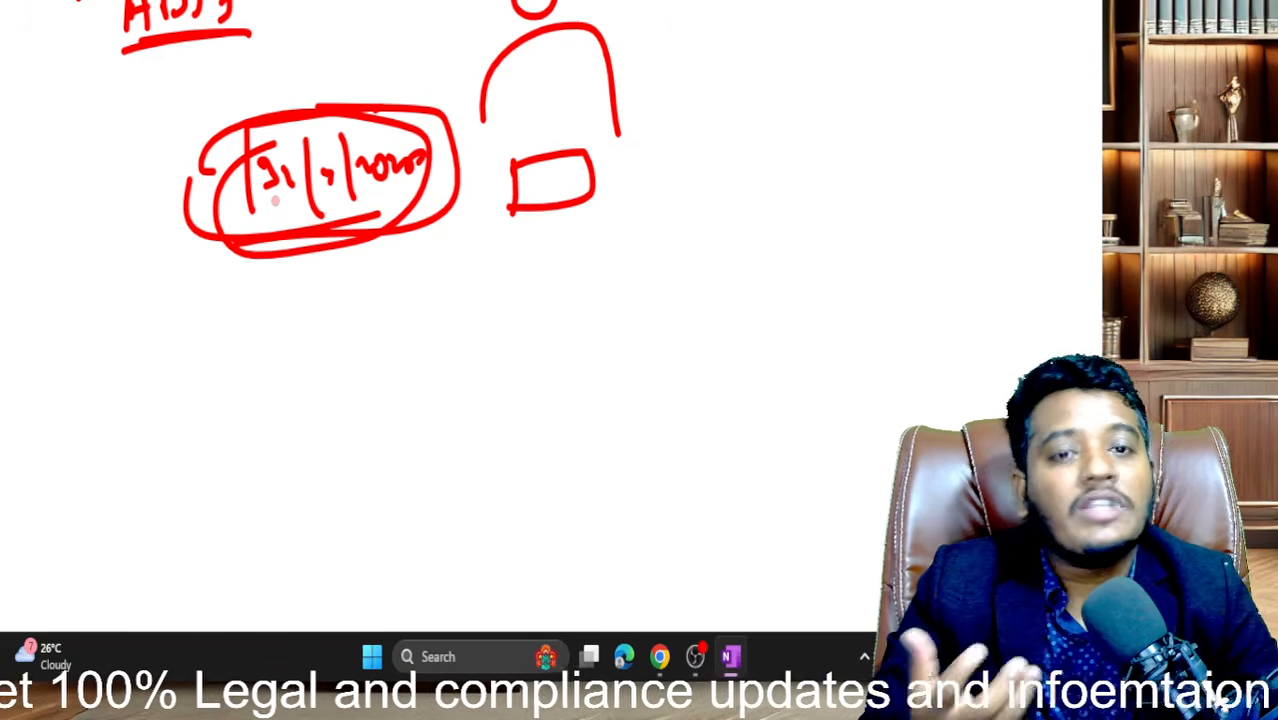
- Draw marks and lines fanning from the desk toward the date, plus parallel lines to its right
{"action": "left_click_drag", "start_coordinate": [396, 285], "coordinate": [436, 272]}
{"action": "mouse_move", "coordinate": [408, 302]}
{"action": "left_mouse_down"}
{"action": "mouse_move", "coordinate": [432, 292]}
{"action": "mouse_move", "coordinate": [432, 313]}
{"action": "left_mouse_up"}
{"action": "mouse_move", "coordinate": [404, 342]}
{"action": "left_mouse_down"}
{"action": "mouse_move", "coordinate": [446, 334]}
{"action": "mouse_move", "coordinate": [538, 212]}
{"action": "left_mouse_up"}
{"action": "left_click_drag", "start_coordinate": [467, 368], "coordinate": [550, 222]}
{"action": "left_click_drag", "start_coordinate": [419, 301], "coordinate": [504, 222]}
{"action": "mouse_move", "coordinate": [415, 252]}
{"action": "left_mouse_down"}
{"action": "mouse_move", "coordinate": [513, 199]}
{"action": "mouse_move", "coordinate": [502, 183]}
{"action": "mouse_move", "coordinate": [512, 352]}
{"action": "left_mouse_up"}
{"action": "left_click_drag", "start_coordinate": [578, 202], "coordinate": [580, 322]}
{"action": "left_click_drag", "start_coordinate": [602, 154], "coordinate": [660, 136]}
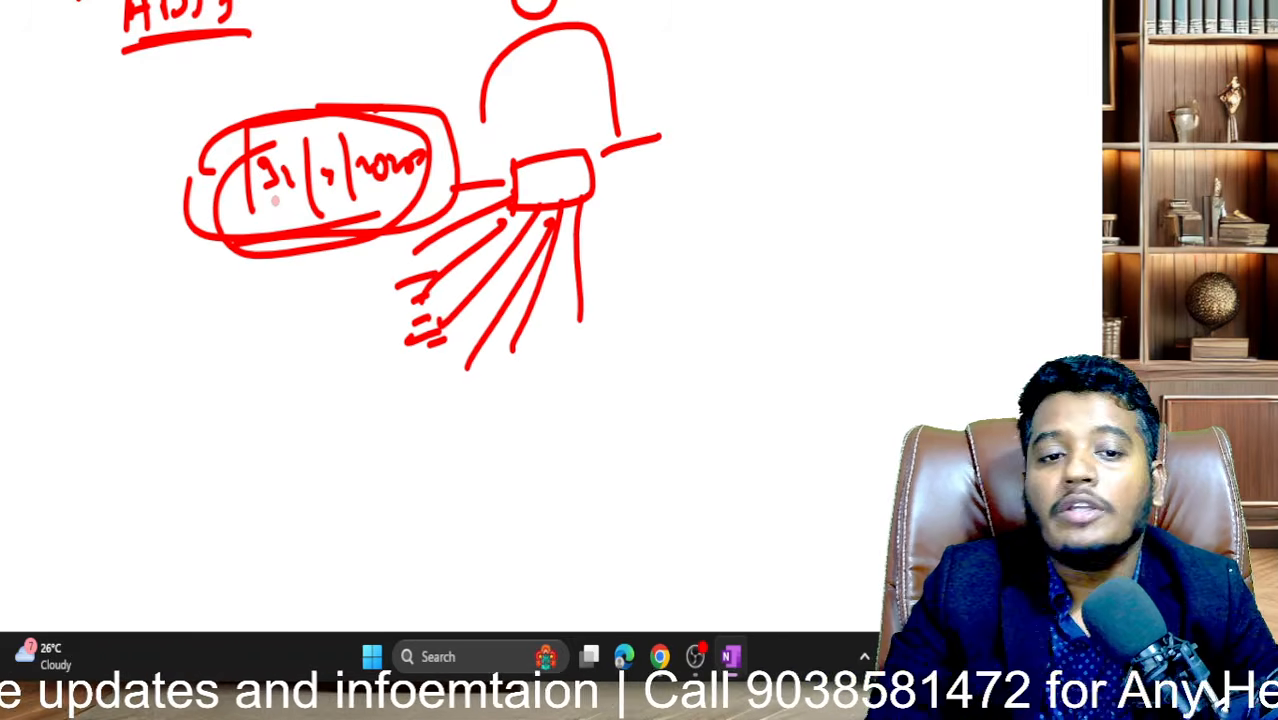
{"action": "mouse_move", "coordinate": [600, 207]}
{"action": "left_mouse_down"}
{"action": "mouse_move", "coordinate": [662, 180]}
{"action": "mouse_move", "coordinate": [662, 160]}
{"action": "left_mouse_up"}
- Add dots, check marks and dashes around the figure and below the desk
{"action": "left_click", "coordinate": [652, 107]}
{"action": "mouse_move", "coordinate": [652, 107]}
{"action": "left_mouse_down"}
{"action": "mouse_move", "coordinate": [698, 100]}
{"action": "mouse_move", "coordinate": [730, 22]}
{"action": "left_mouse_up"}
{"action": "left_click_drag", "start_coordinate": [636, 82], "coordinate": [676, 64]}
{"action": "left_click_drag", "start_coordinate": [608, 124], "coordinate": [646, 104]}
{"action": "left_click_drag", "start_coordinate": [664, 152], "coordinate": [698, 134]}
{"action": "left_click_drag", "start_coordinate": [624, 220], "coordinate": [650, 206]}
{"action": "left_click_drag", "start_coordinate": [536, 154], "coordinate": [570, 140]}
{"action": "mouse_move", "coordinate": [530, 214]}
{"action": "left_mouse_down"}
{"action": "mouse_move", "coordinate": [504, 288]}
{"action": "mouse_move", "coordinate": [536, 248]}
{"action": "left_mouse_up"}
{"action": "left_click_drag", "start_coordinate": [540, 290], "coordinate": [562, 284]}
{"action": "left_click_drag", "start_coordinate": [572, 298], "coordinate": [578, 314]}
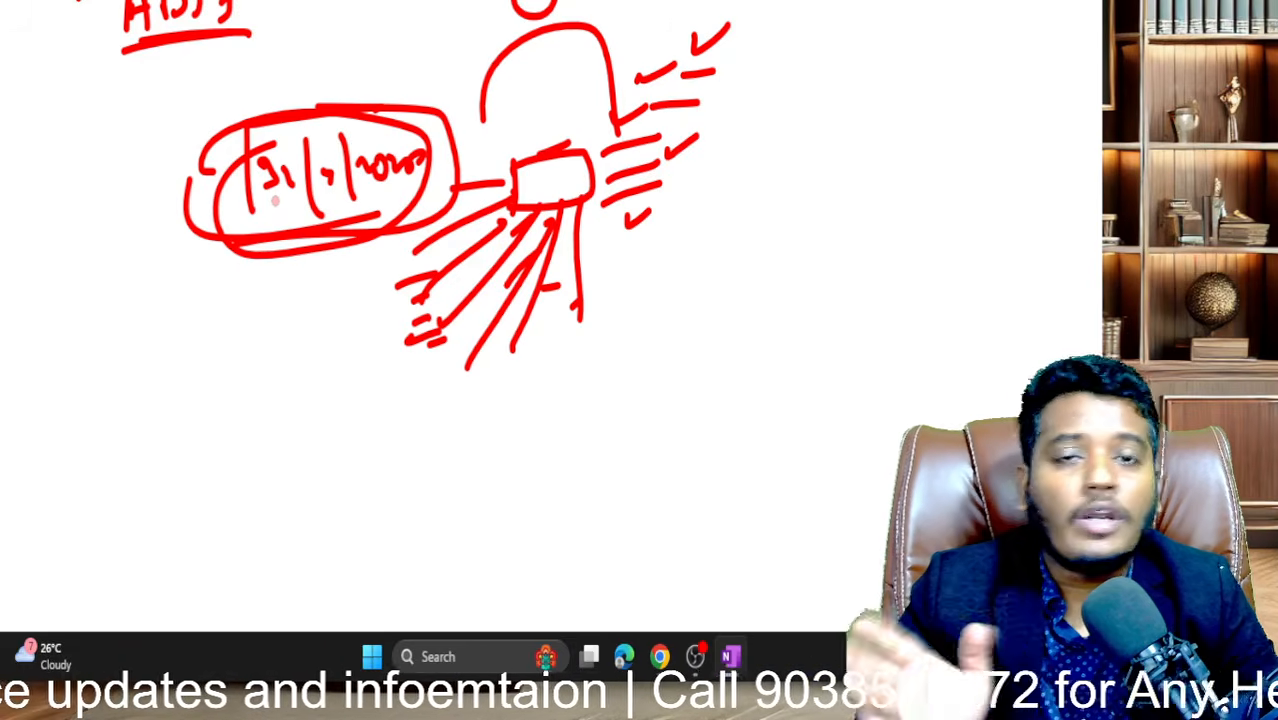
- Mark the desk rectangle, then draw a new rectangle with a handwritten date inside
{"action": "scroll", "coordinate": [275, 201], "scroll_direction": "down", "scroll_amount": 2}
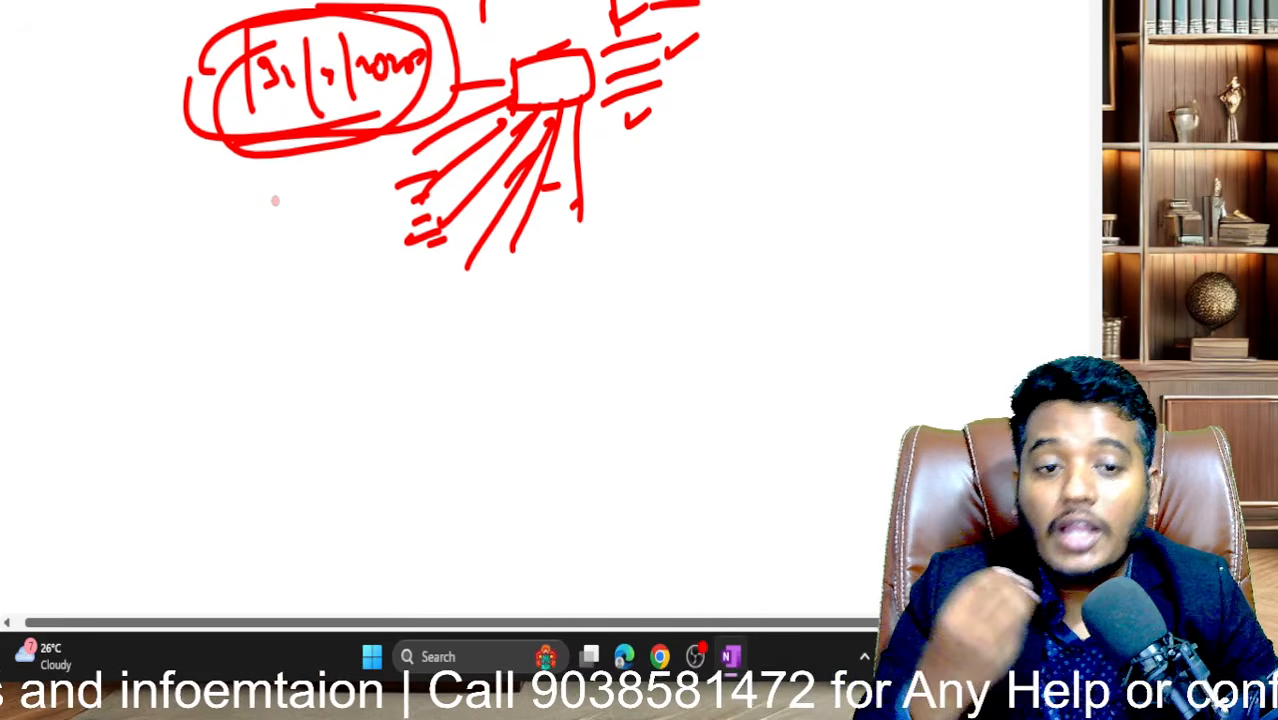
{"action": "left_click_drag", "start_coordinate": [518, 80], "coordinate": [526, 86]}
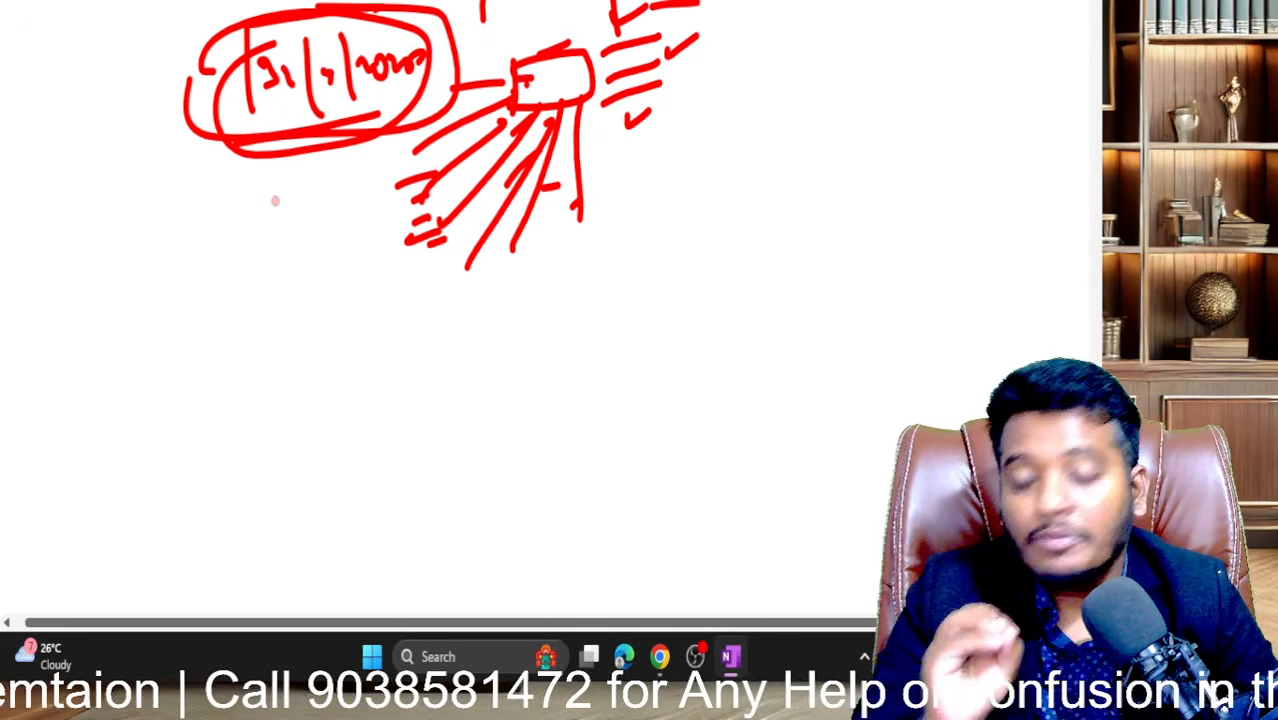
{"action": "scroll", "coordinate": [275, 201], "scroll_direction": "down", "scroll_amount": 4}
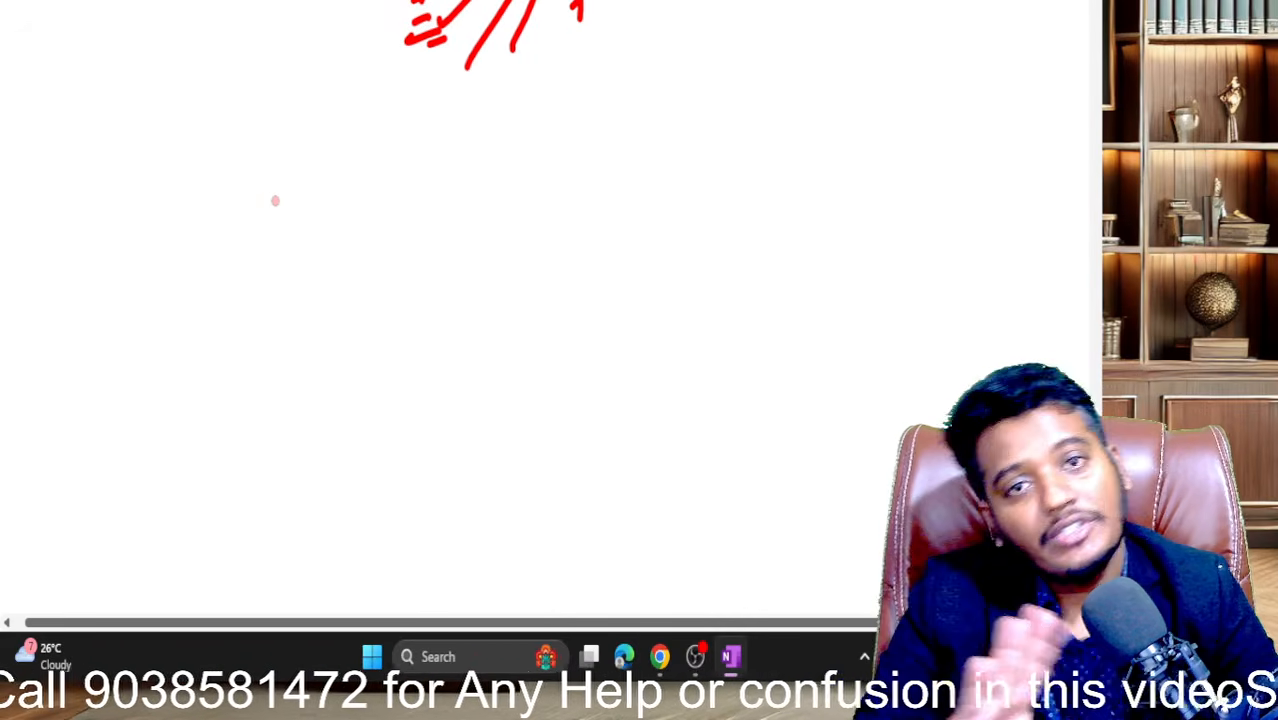
{"action": "mouse_move", "coordinate": [154, 166]}
{"action": "left_mouse_down"}
{"action": "mouse_move", "coordinate": [158, 302]}
{"action": "mouse_move", "coordinate": [357, 131]}
{"action": "mouse_move", "coordinate": [208, 322]}
{"action": "mouse_move", "coordinate": [168, 276]}
{"action": "left_mouse_up"}
{"action": "mouse_move", "coordinate": [203, 206]}
{"action": "left_mouse_down"}
{"action": "mouse_move", "coordinate": [213, 254]}
{"action": "mouse_move", "coordinate": [230, 218]}
{"action": "mouse_move", "coordinate": [236, 240]}
{"action": "left_mouse_up"}
{"action": "left_click_drag", "start_coordinate": [258, 180], "coordinate": [256, 246]}
{"action": "left_click_drag", "start_coordinate": [264, 214], "coordinate": [298, 212]}
{"action": "mouse_move", "coordinate": [310, 196]}
{"action": "left_mouse_down"}
{"action": "mouse_move", "coordinate": [314, 218]}
{"action": "mouse_move", "coordinate": [318, 186]}
{"action": "left_mouse_up"}
- Write an underlined 'Dir' with an arrow to 'F·S ='
{"action": "left_click_drag", "start_coordinate": [120, 372], "coordinate": [122, 398]}
{"action": "mouse_move", "coordinate": [126, 370]}
{"action": "left_mouse_down"}
{"action": "mouse_move", "coordinate": [130, 404]}
{"action": "mouse_move", "coordinate": [172, 396]}
{"action": "left_mouse_up"}
{"action": "left_click_drag", "start_coordinate": [180, 384], "coordinate": [210, 372]}
{"action": "mouse_move", "coordinate": [130, 420]}
{"action": "left_mouse_down"}
{"action": "mouse_move", "coordinate": [212, 408]}
{"action": "mouse_move", "coordinate": [298, 360]}
{"action": "left_mouse_up"}
{"action": "mouse_move", "coordinate": [282, 352]}
{"action": "left_mouse_down"}
{"action": "mouse_move", "coordinate": [286, 370]}
{"action": "mouse_move", "coordinate": [326, 346]}
{"action": "mouse_move", "coordinate": [324, 378]}
{"action": "left_mouse_up"}
{"action": "mouse_move", "coordinate": [320, 342]}
{"action": "left_mouse_down"}
{"action": "mouse_move", "coordinate": [346, 322]}
{"action": "mouse_move", "coordinate": [340, 348]}
{"action": "left_mouse_up"}
{"action": "left_click_drag", "start_coordinate": [348, 338], "coordinate": [366, 358]}
{"action": "left_click_drag", "start_coordinate": [400, 334], "coordinate": [430, 324]}
{"action": "left_click_drag", "start_coordinate": [404, 346], "coordinate": [432, 340]}
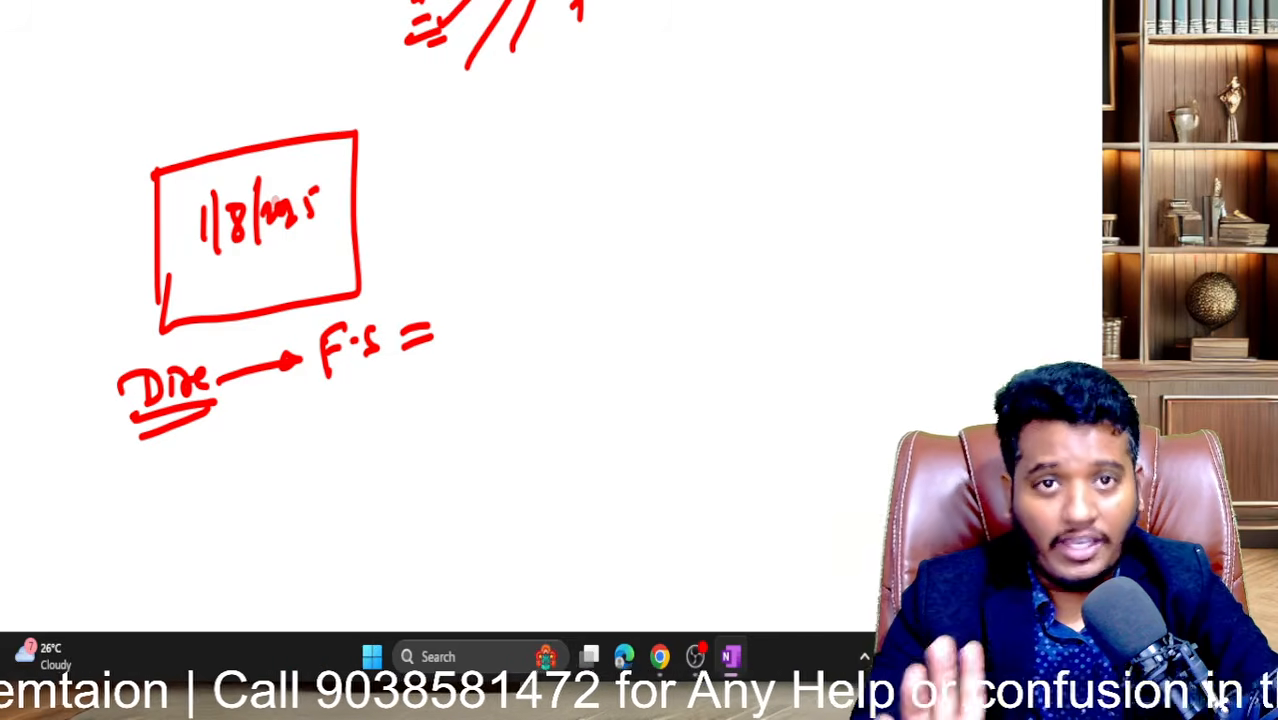
- Write a circled A below 'F·S ='
{"action": "scroll", "coordinate": [300, 250], "scroll_direction": "down", "scroll_amount": 2}
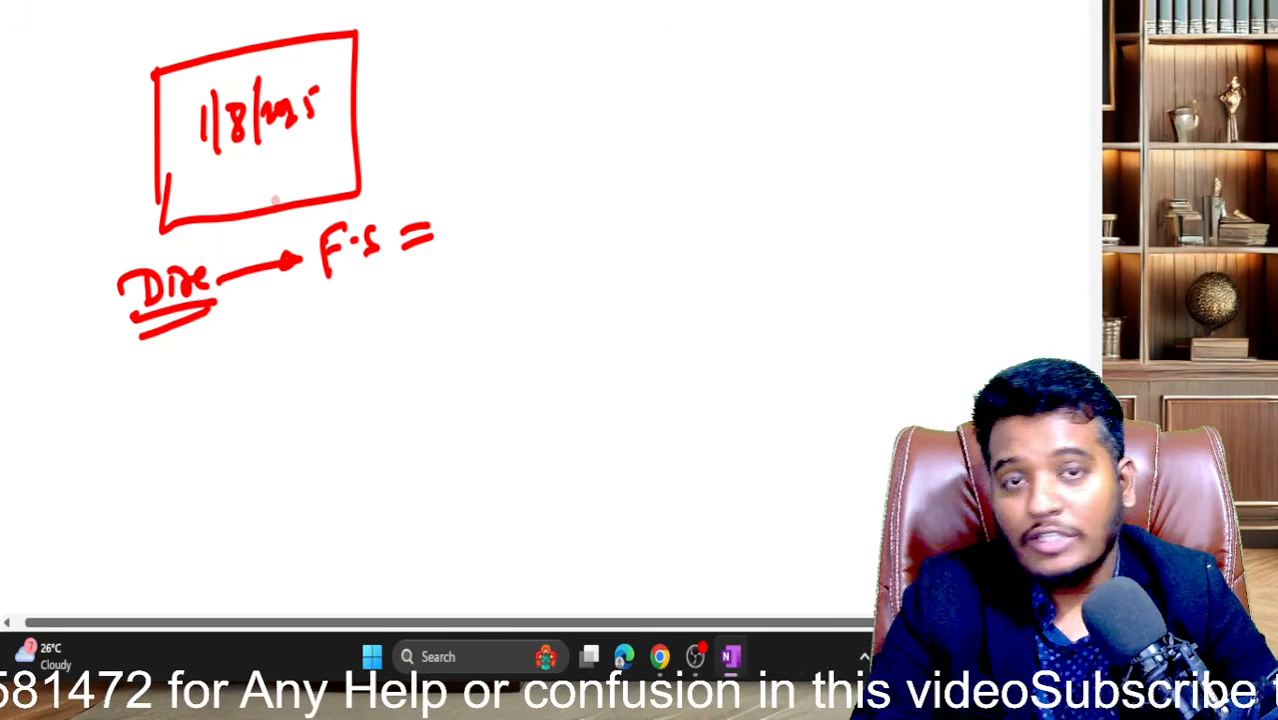
{"action": "mouse_move", "coordinate": [427, 310]}
{"action": "left_mouse_down"}
{"action": "mouse_move", "coordinate": [418, 349]}
{"action": "mouse_move", "coordinate": [437, 350]}
{"action": "left_mouse_up"}
{"action": "left_click_drag", "start_coordinate": [419, 341], "coordinate": [433, 338]}
{"action": "mouse_move", "coordinate": [436, 290]}
{"action": "left_mouse_down"}
{"action": "mouse_move", "coordinate": [421, 283]}
{"action": "mouse_move", "coordinate": [414, 298]}
{"action": "left_mouse_up"}
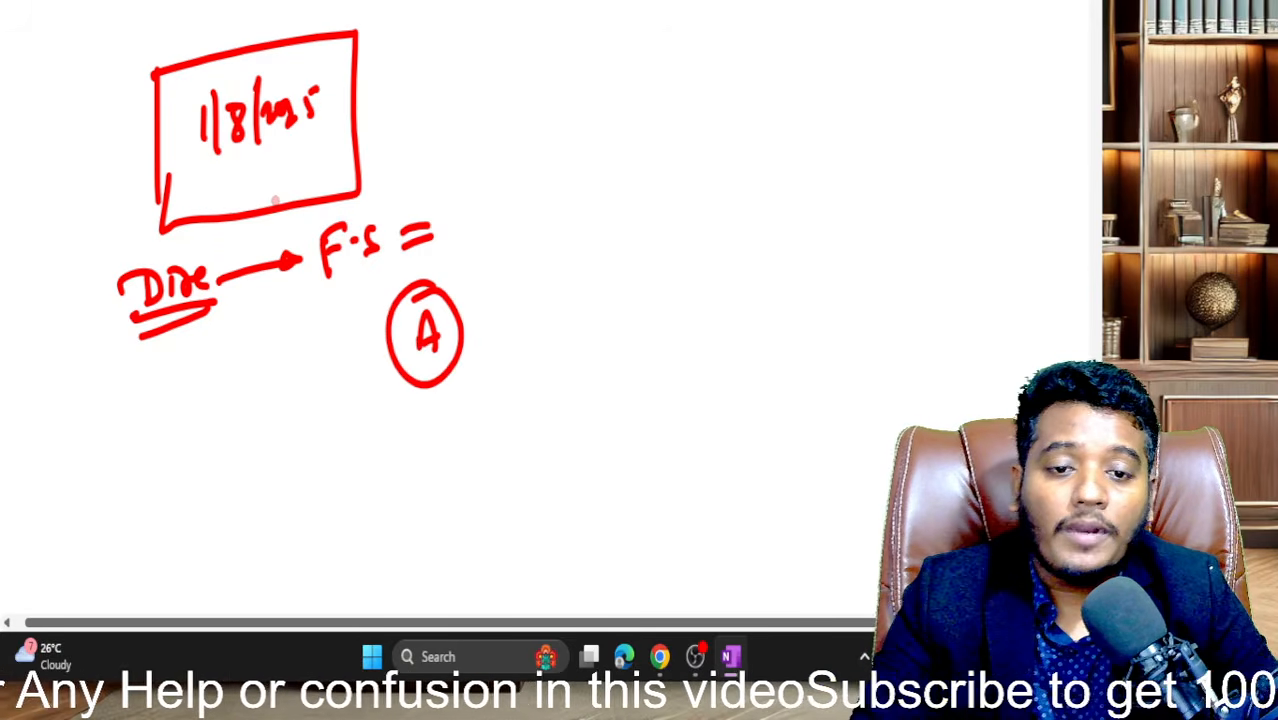
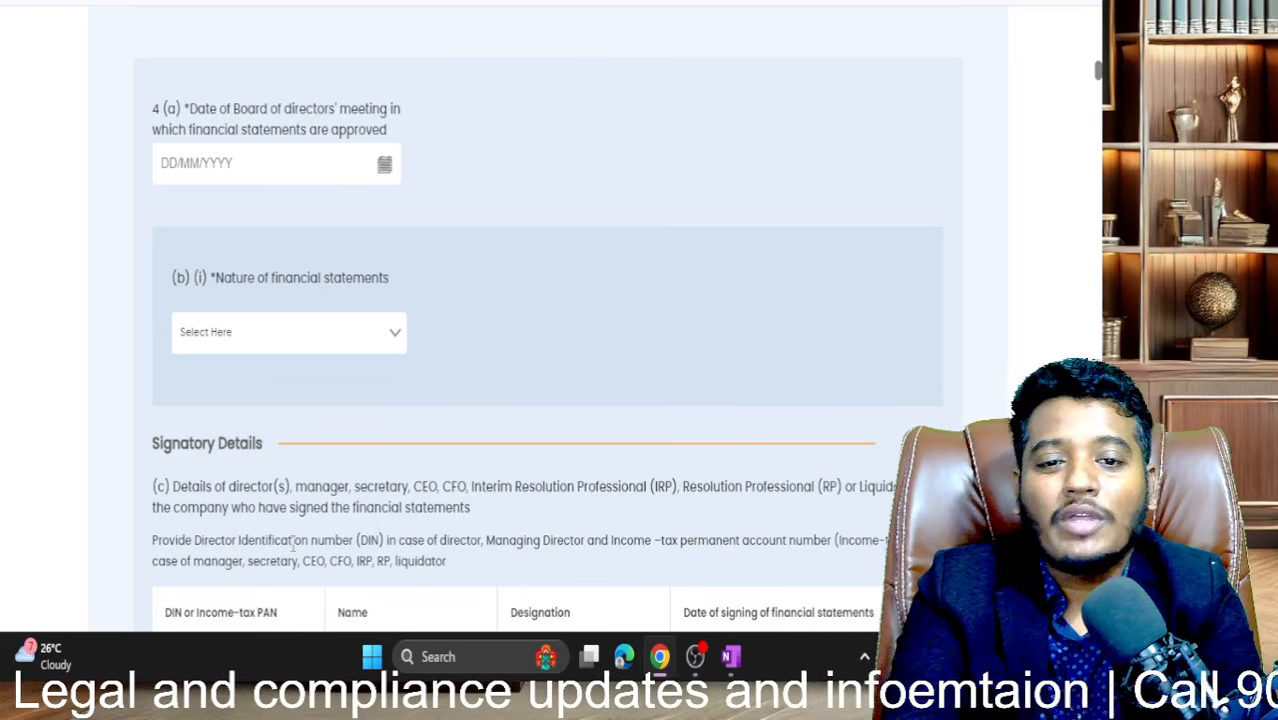
- Pick 01/08/2025 in field 4(a) as the board meeting date approving the financial statements
{"action": "scroll", "coordinate": [445, 337], "scroll_direction": "up", "scroll_amount": 2}
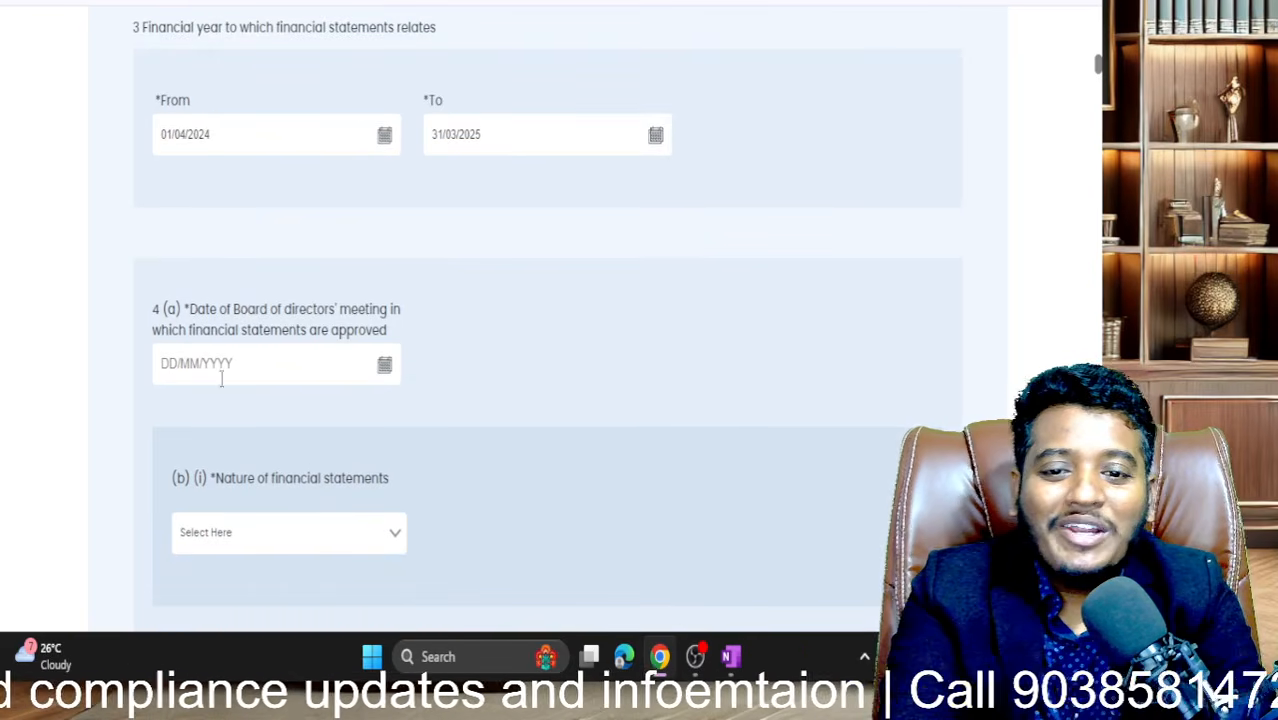
{"action": "left_click", "coordinate": [388, 366]}
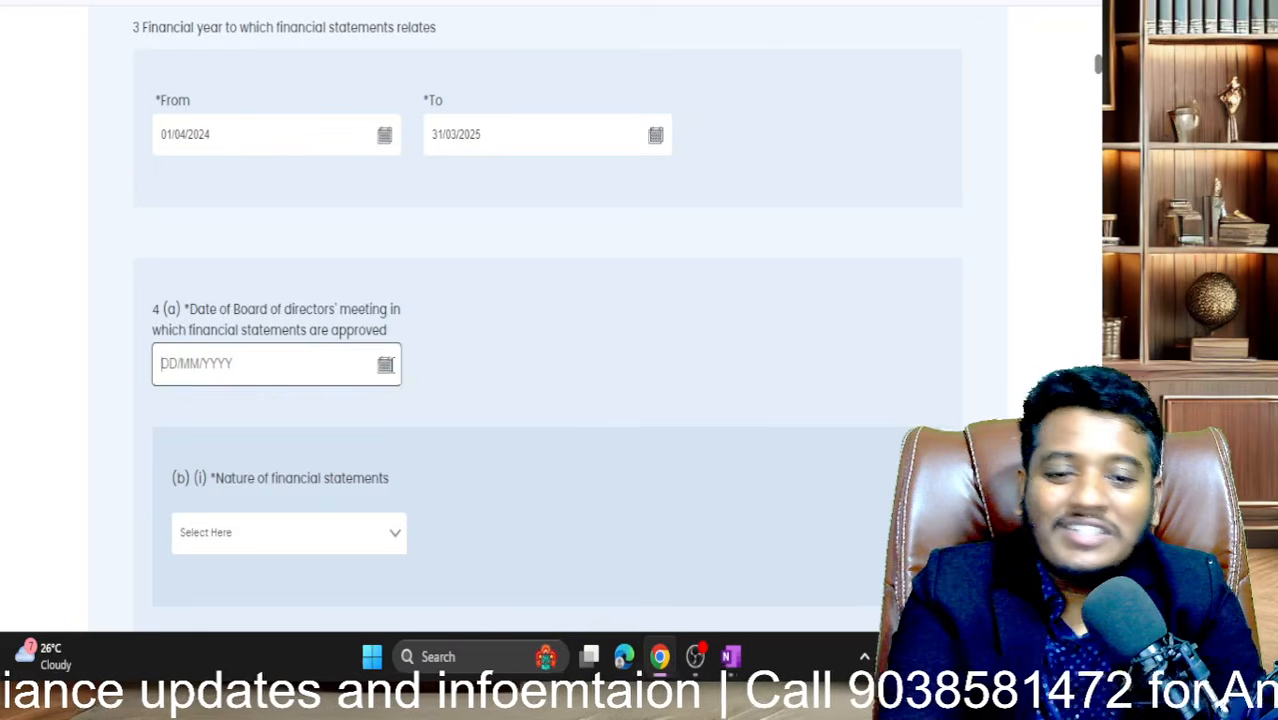
{"action": "left_click", "coordinate": [386, 366]}
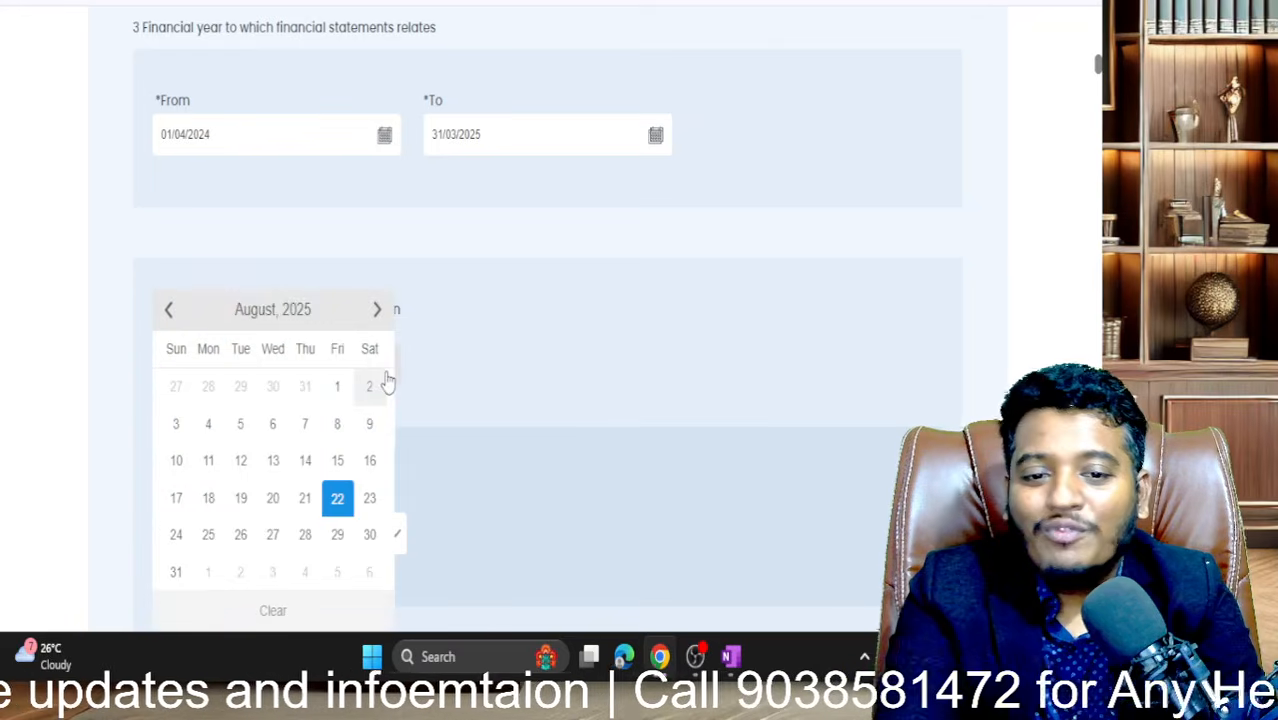
{"action": "left_click", "coordinate": [334, 396]}
{"action": "scroll", "coordinate": [545, 382], "scroll_direction": "down", "scroll_amount": 4}
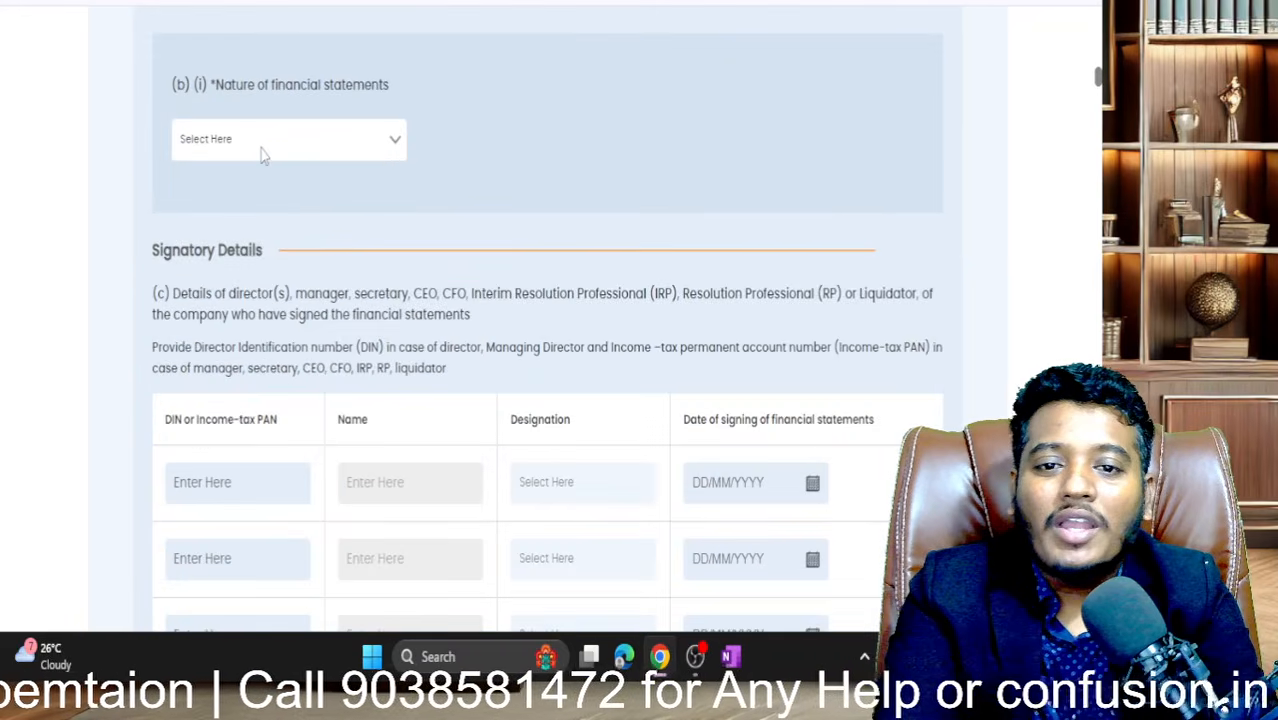
- Change the nature of financial statements from Provisional to 'Adopted Financial statements'
{"action": "left_click", "coordinate": [383, 139]}
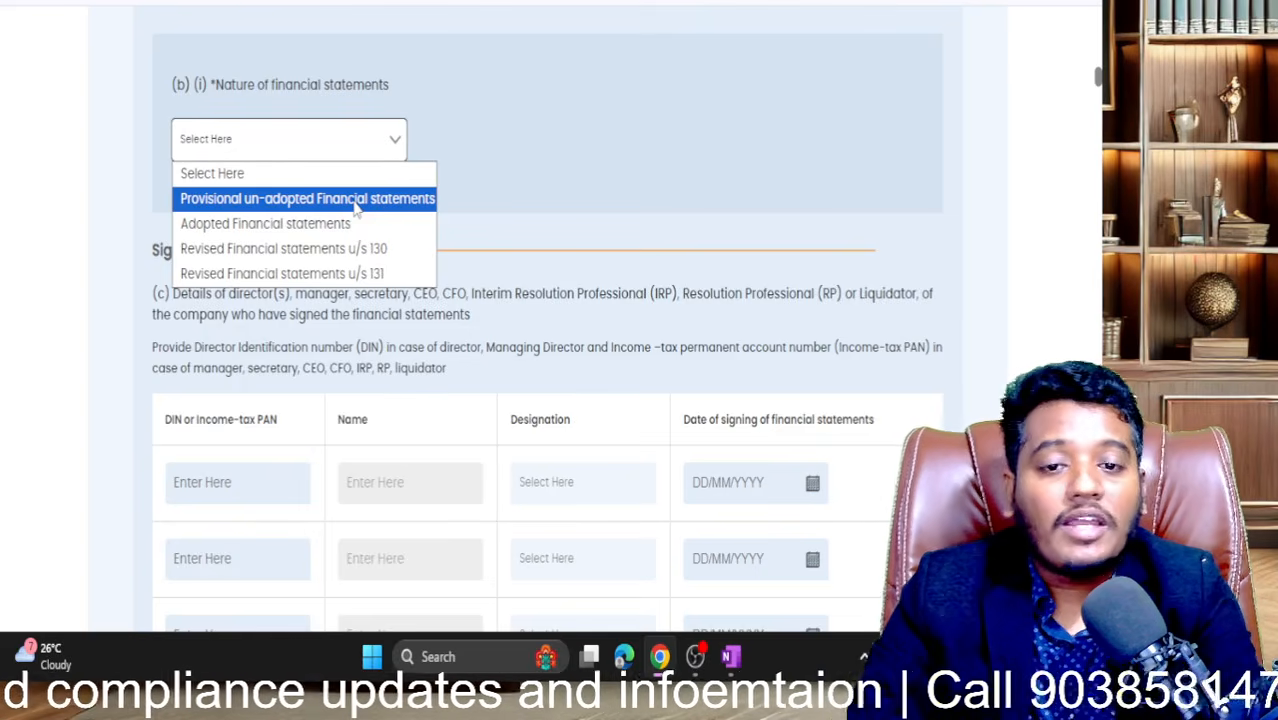
{"action": "left_click", "coordinate": [355, 202]}
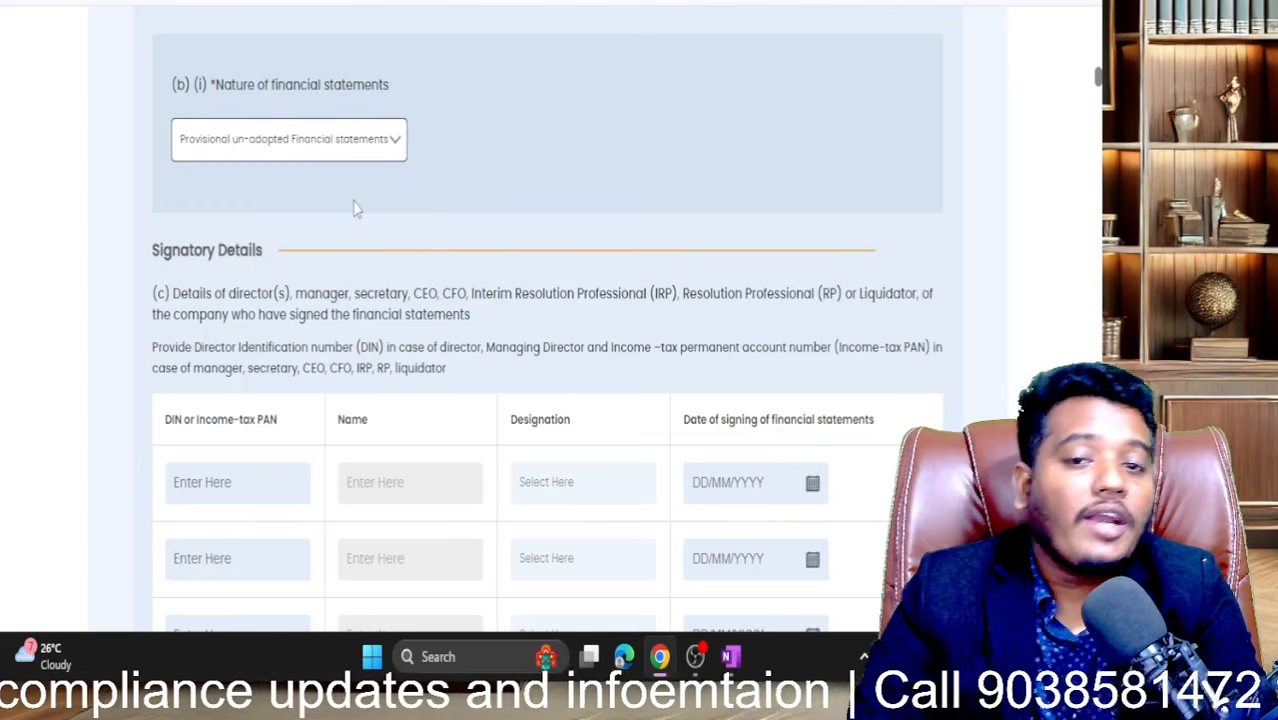
{"action": "left_click", "coordinate": [376, 145]}
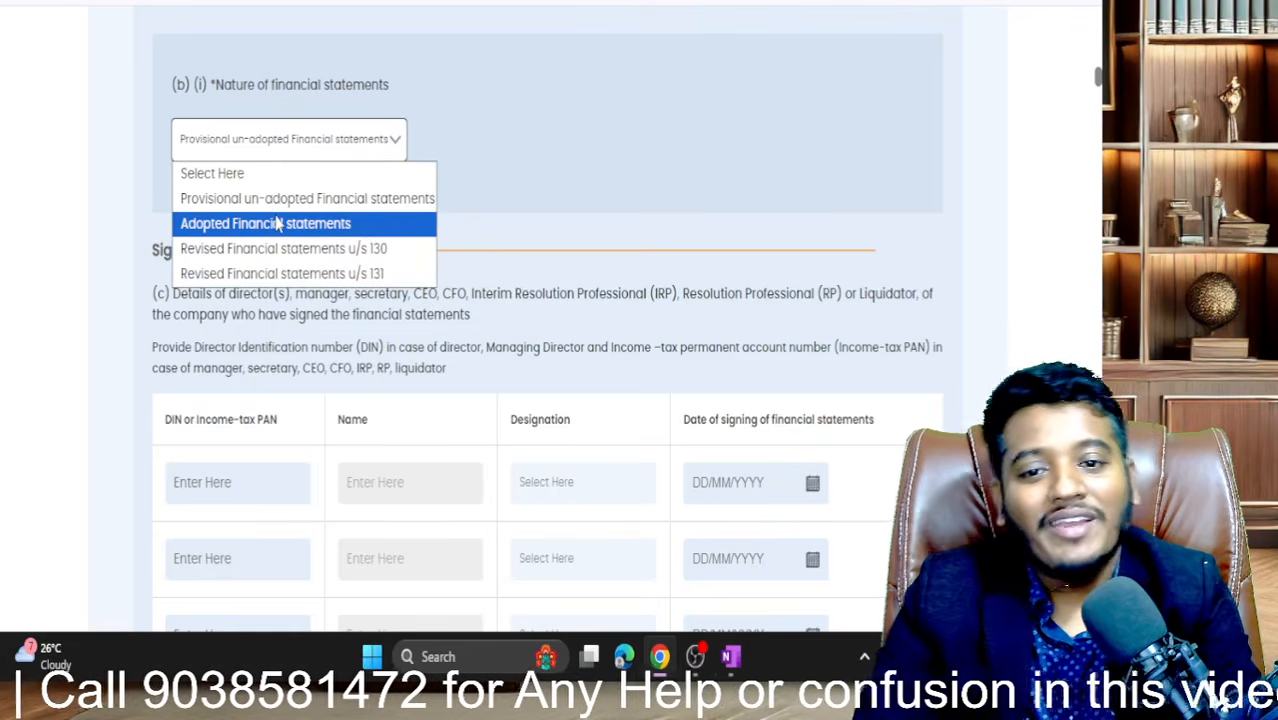
{"action": "left_click", "coordinate": [216, 226]}
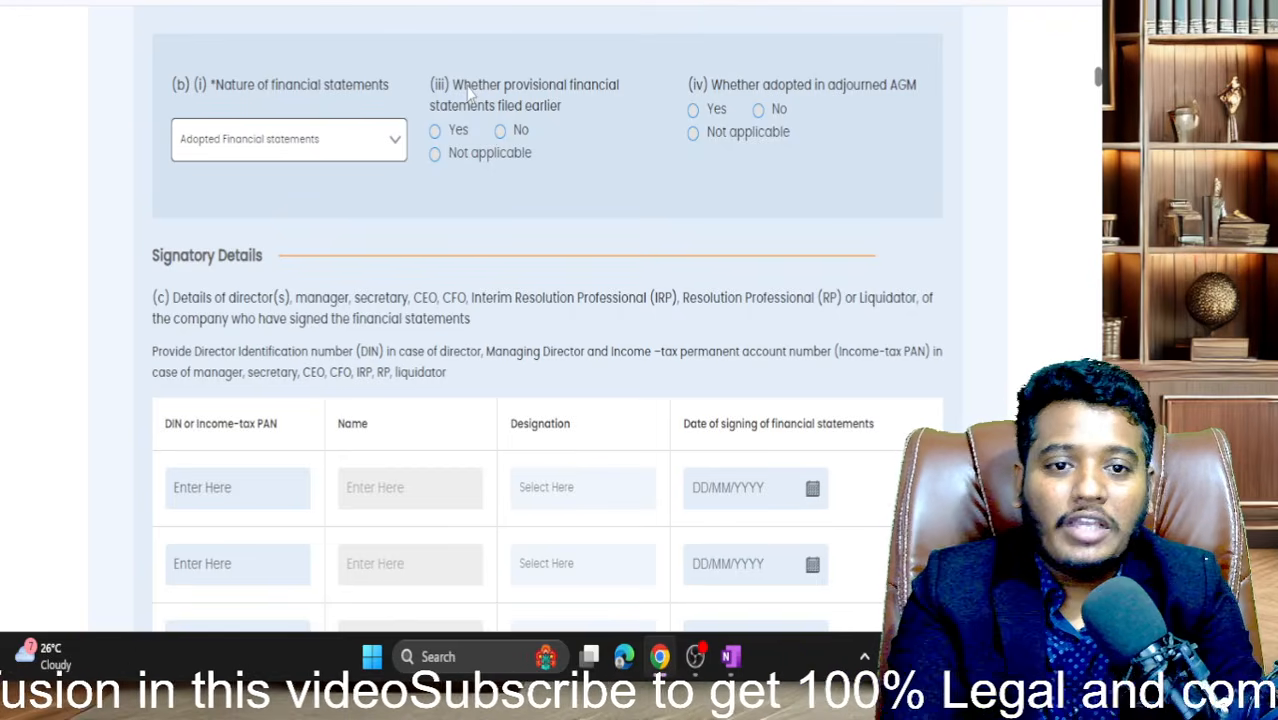
- Answer No to whether provisional statements were filed earlier, keeping Adopted Financial statements
{"action": "left_click_drag", "start_coordinate": [470, 88], "coordinate": [545, 115]}
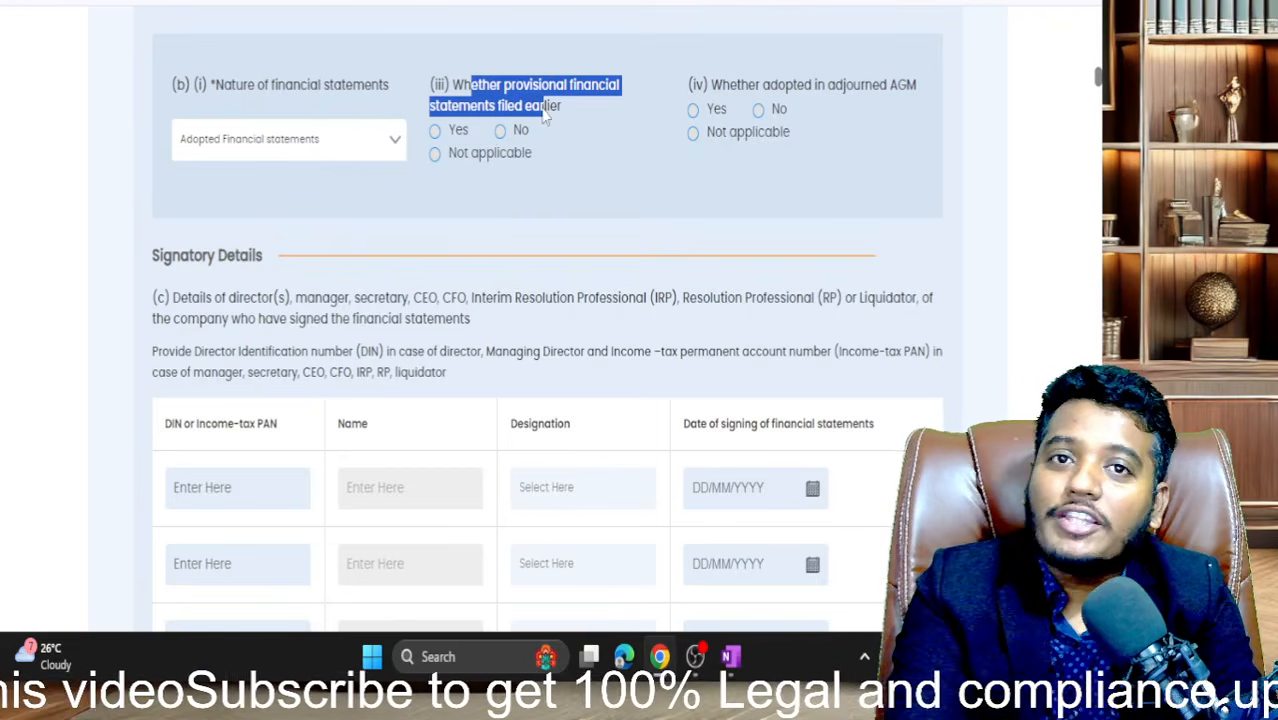
{"action": "left_click", "coordinate": [500, 130]}
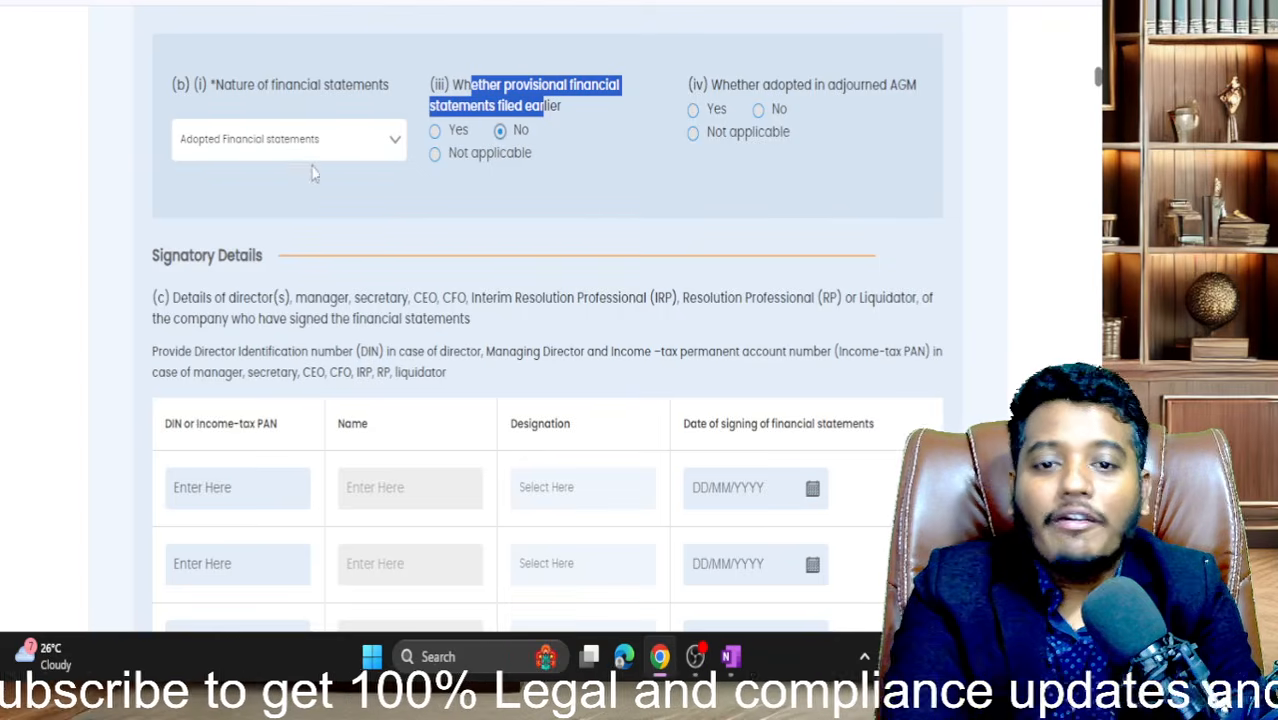
{"action": "left_click", "coordinate": [323, 154]}
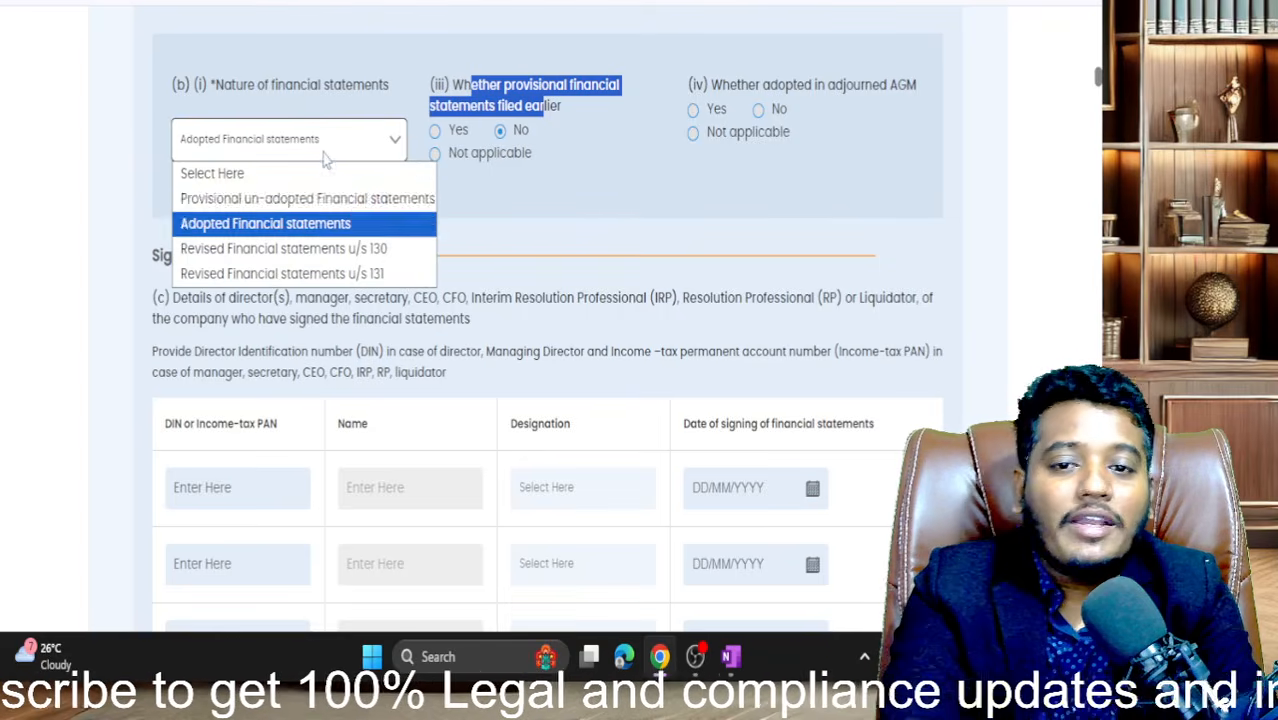
{"action": "left_click", "coordinate": [560, 192]}
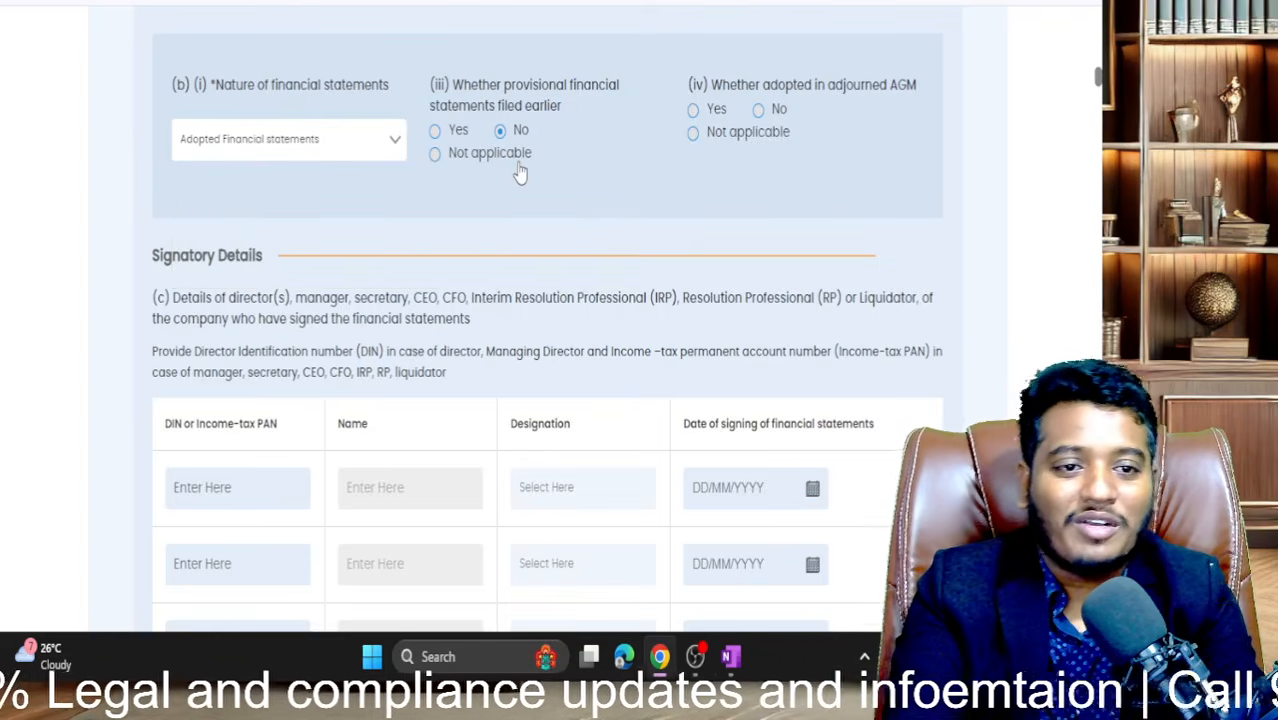
- Answer No to whether the statements were adopted in an adjourned AGM
{"action": "scroll", "coordinate": [600, 130], "scroll_direction": "down", "scroll_amount": 1}
{"action": "scroll", "coordinate": [700, 80], "scroll_direction": "up", "scroll_amount": 1}
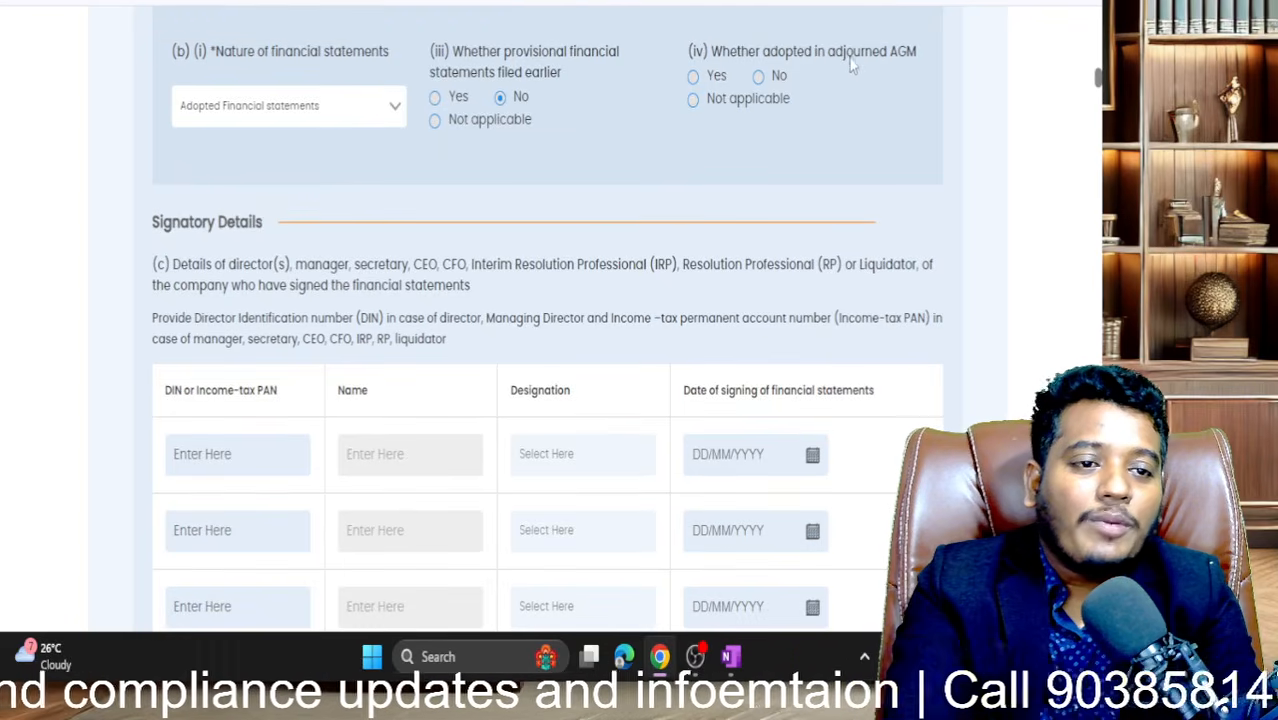
{"action": "left_click", "coordinate": [759, 84]}
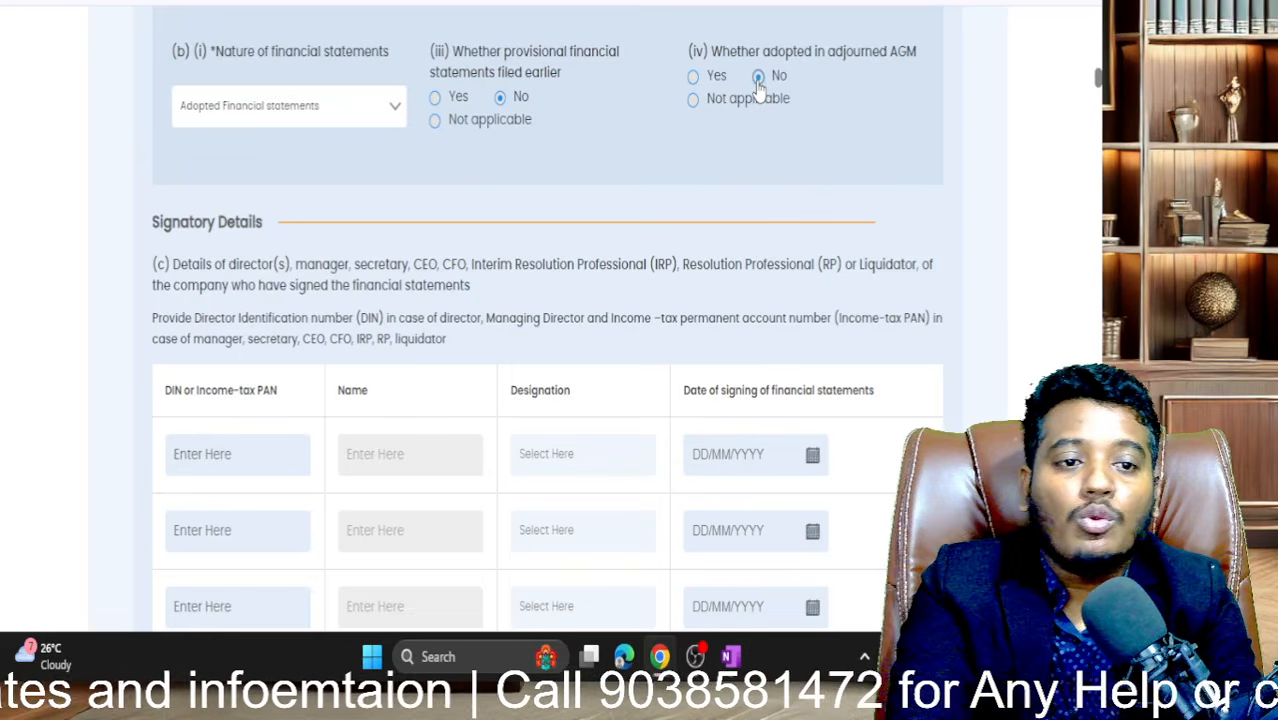
{"action": "left_click", "coordinate": [693, 100]}
{"action": "left_click", "coordinate": [760, 80]}
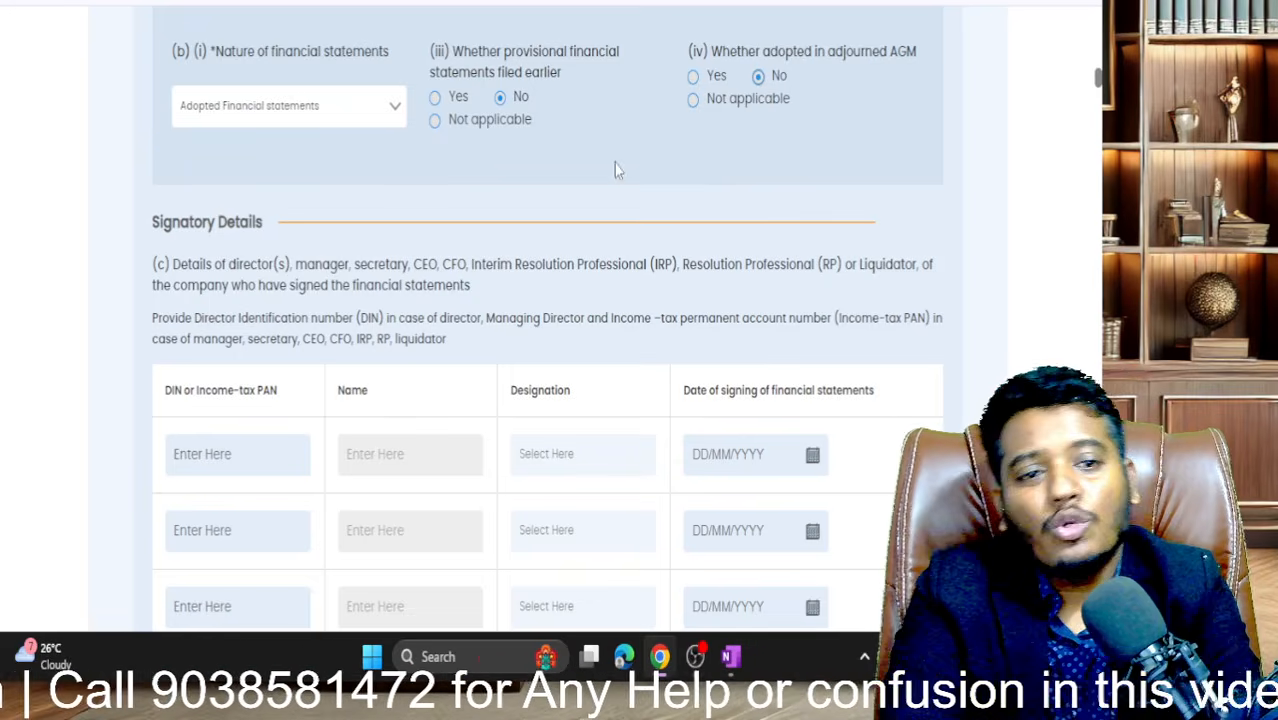
- Paste the first director's DIN from the Director/Signatory details into signatory row 1 to auto-fill the name
{"action": "scroll", "coordinate": [680, 142], "scroll_direction": "down", "scroll_amount": 3}
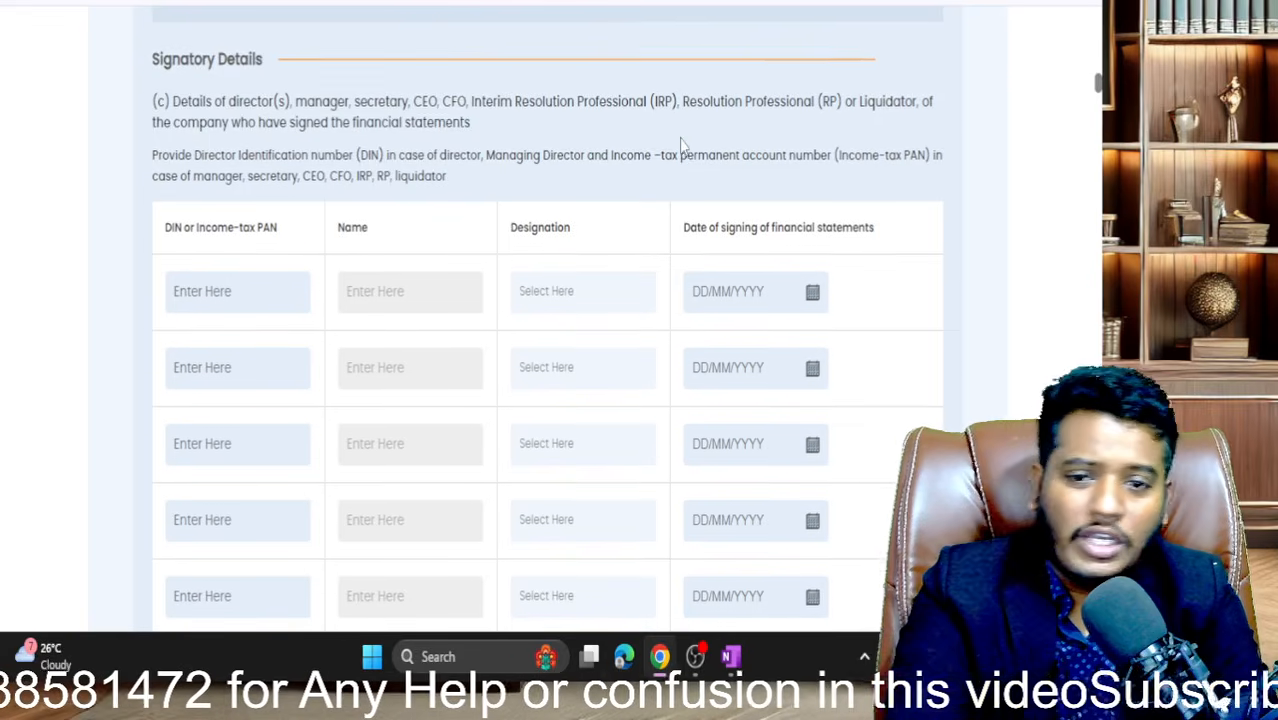
{"action": "scroll", "coordinate": [681, 145], "scroll_direction": "up", "scroll_amount": 4}
{"action": "scroll", "coordinate": [680, 145], "scroll_direction": "down", "scroll_amount": 2}
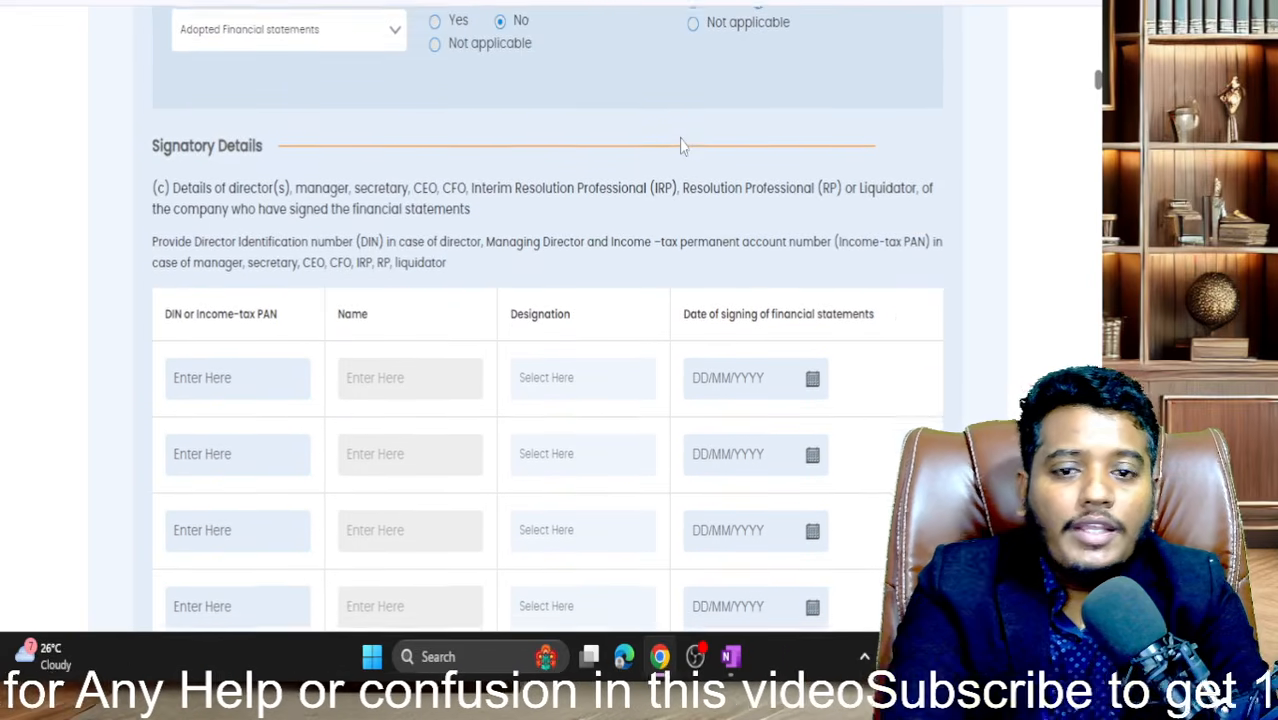
{"action": "scroll", "coordinate": [685, 100], "scroll_direction": "down", "scroll_amount": 2}
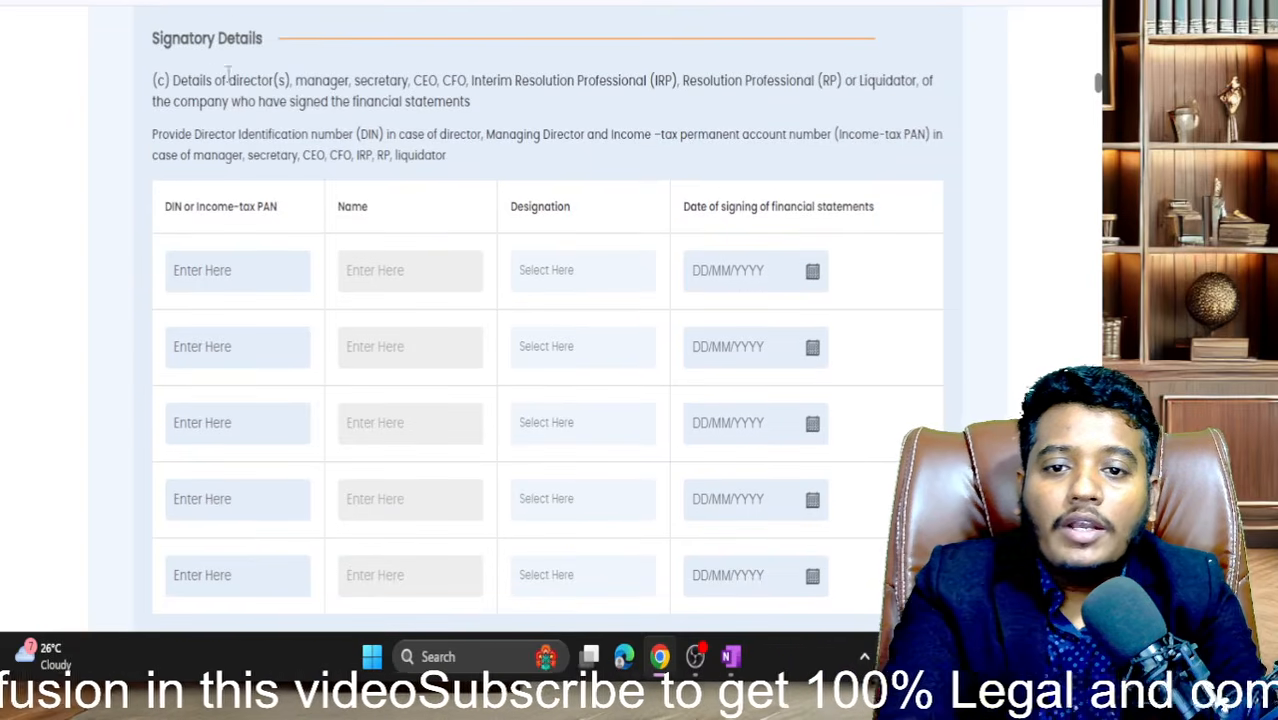
{"action": "left_click_drag", "start_coordinate": [150, 37], "coordinate": [306, 46]}
{"action": "scroll", "coordinate": [305, 45], "scroll_direction": "down", "scroll_amount": 1}
{"action": "key", "text": "ctrl+Tab"}
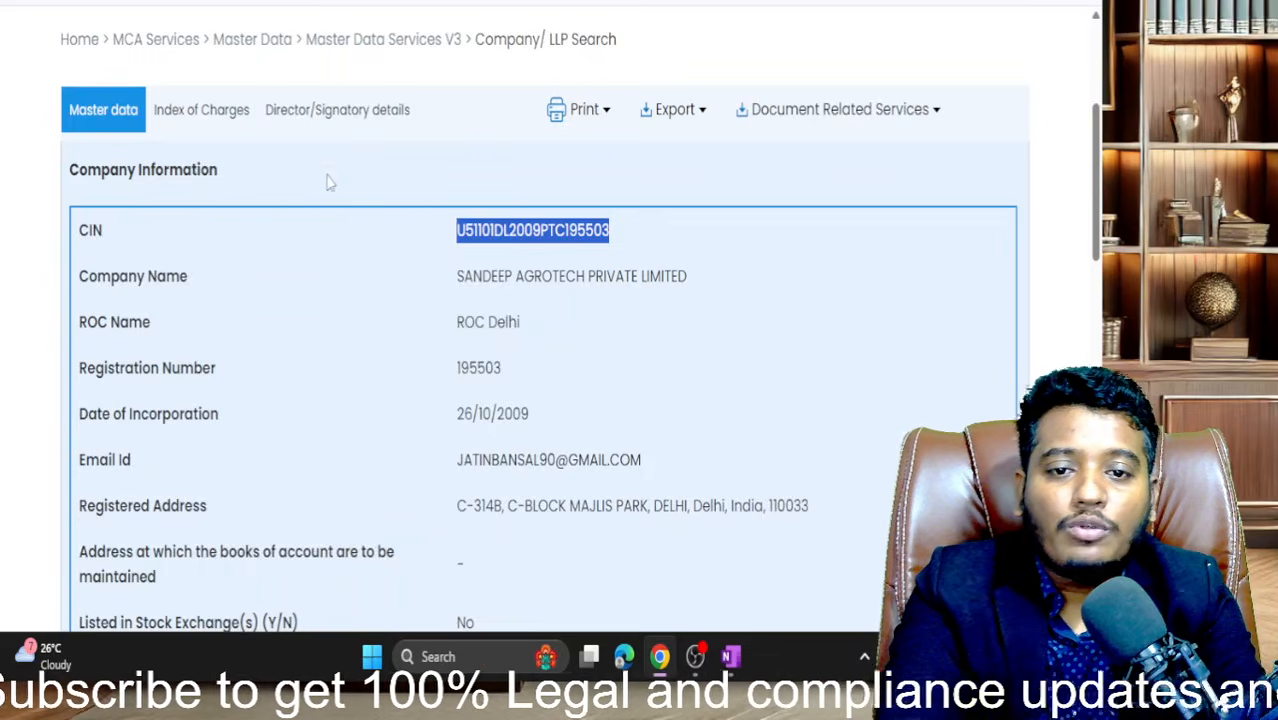
{"action": "left_click", "coordinate": [332, 112]}
{"action": "scroll", "coordinate": [345, 220], "scroll_direction": "down", "scroll_amount": 1}
{"action": "scroll", "coordinate": [348, 285], "scroll_direction": "up", "scroll_amount": 1}
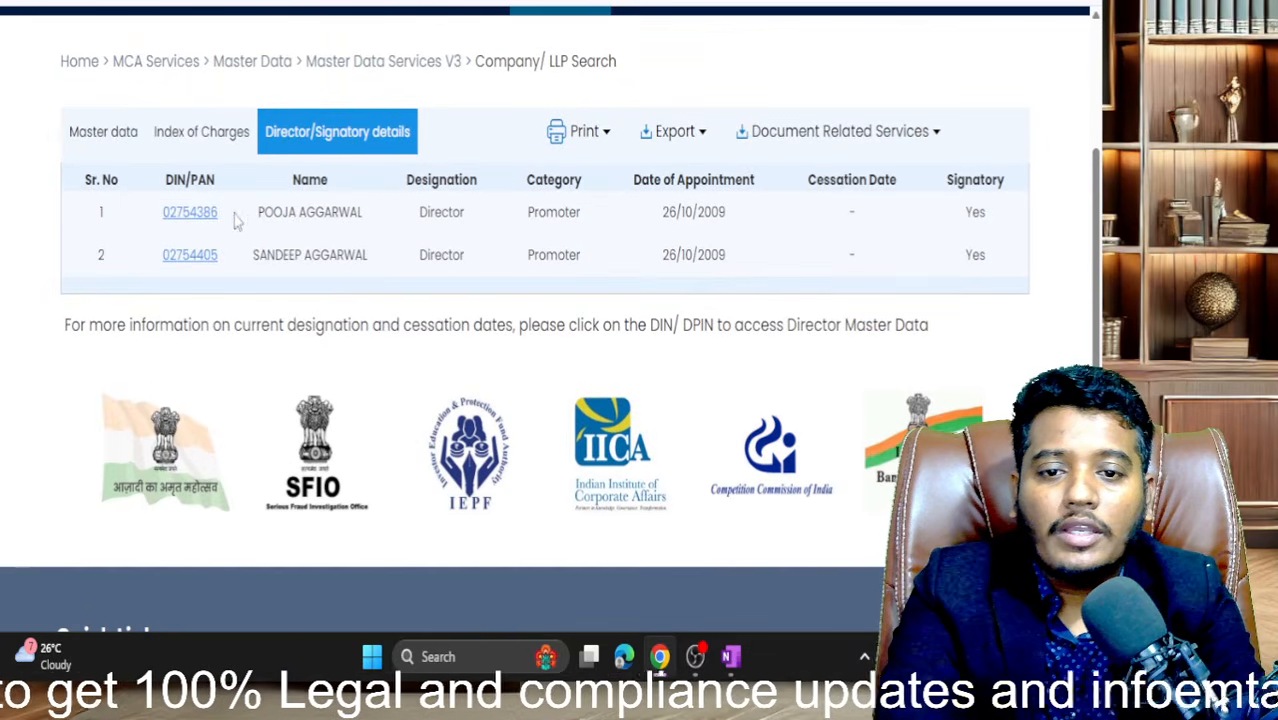
{"action": "left_click_drag", "start_coordinate": [245, 214], "coordinate": [162, 218]}
{"action": "key", "text": "ctrl+c"}
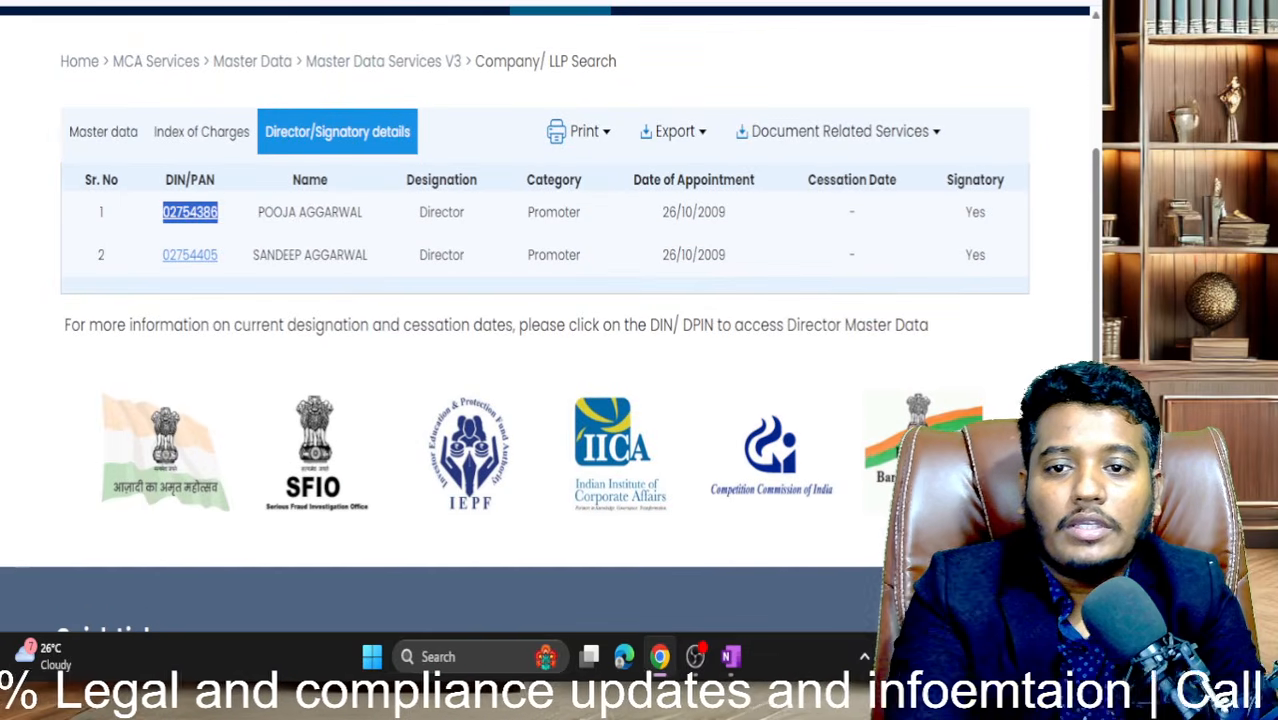
{"action": "key", "text": "ctrl+Tab"}
{"action": "key", "text": "ctrl+Tab"}
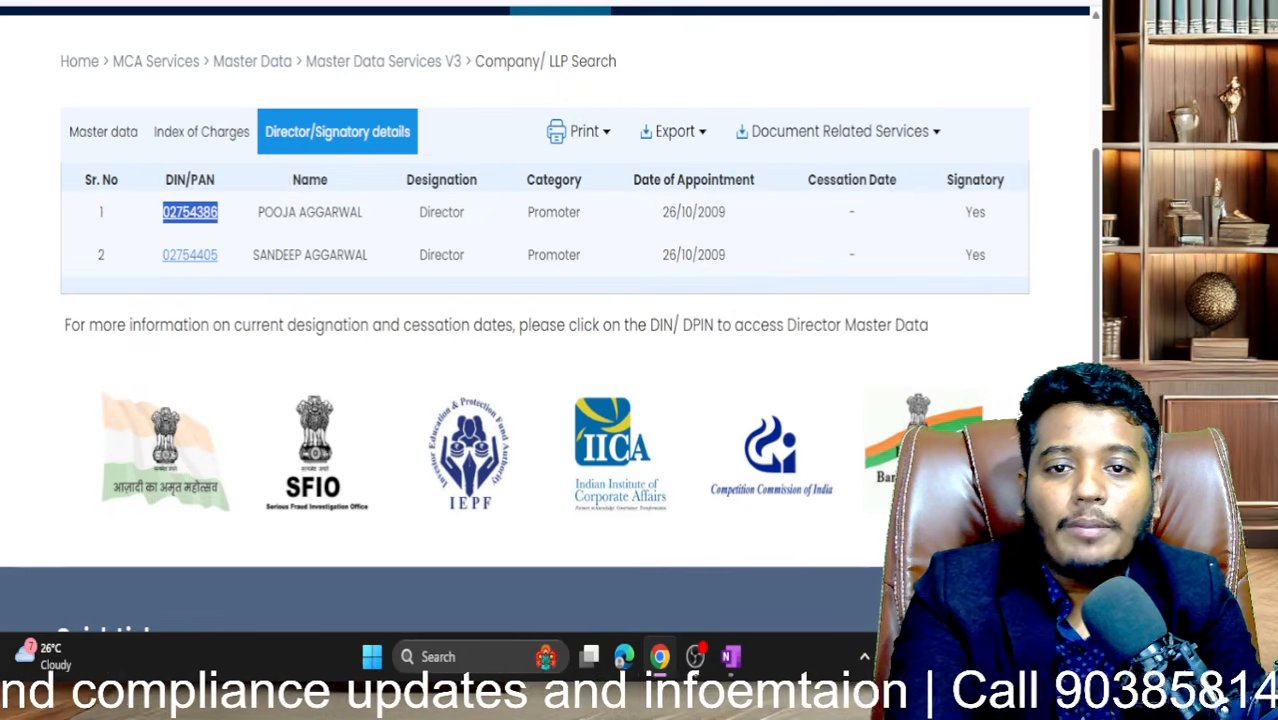
{"action": "key", "text": "ctrl+Tab"}
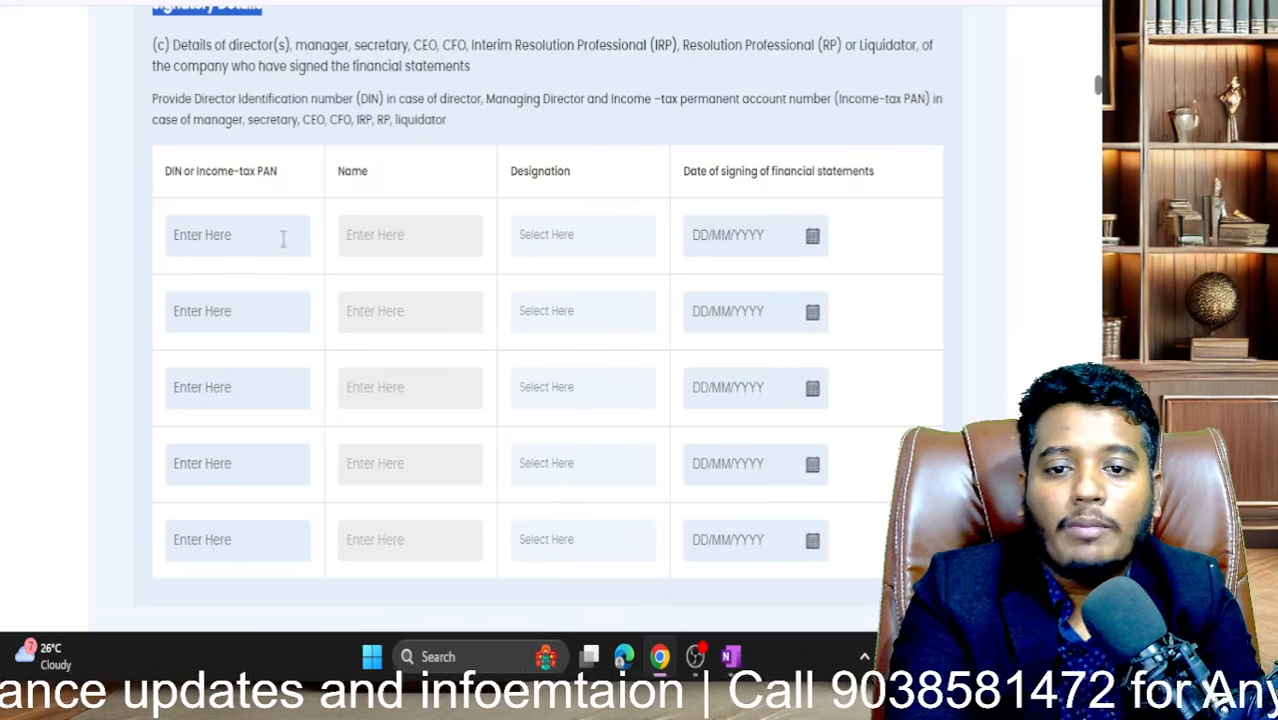
{"action": "left_click", "coordinate": [243, 240]}
{"action": "key", "text": "ctrl+v"}
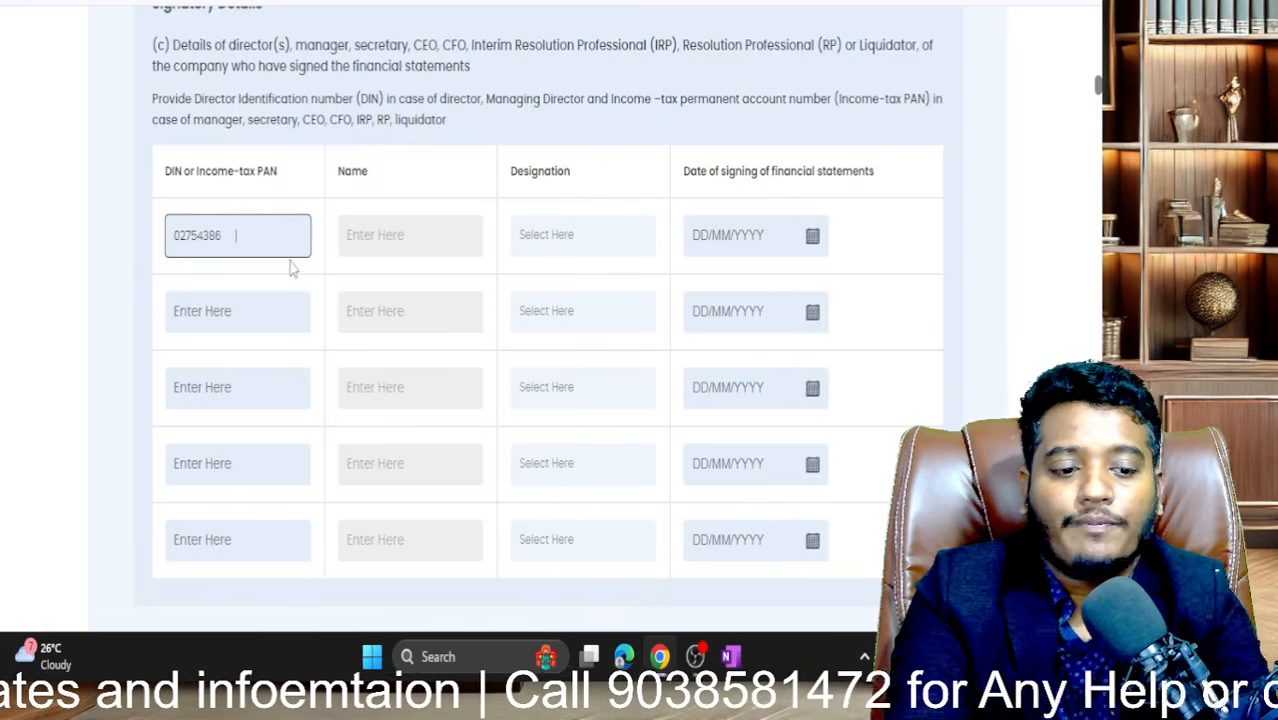
{"action": "left_click", "coordinate": [444, 235]}
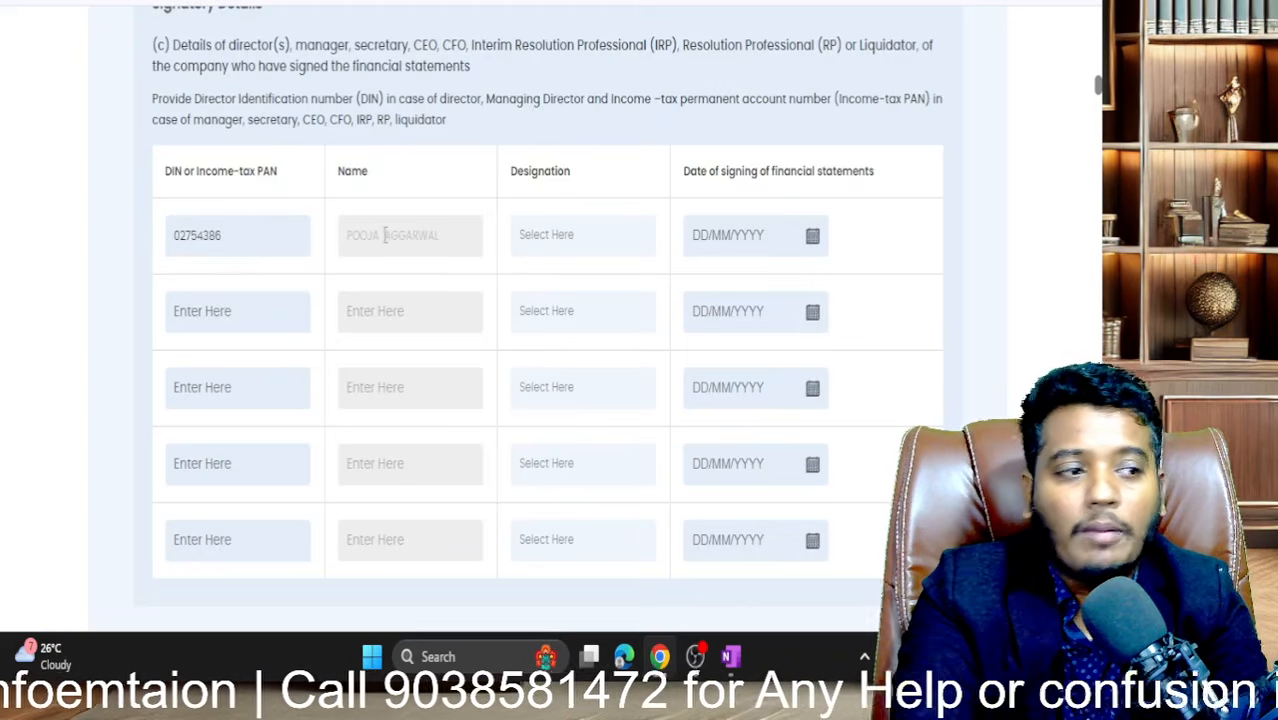
- Copy the second director's DIN into signatory row 2 so the name auto-fills
{"action": "key", "text": "ctrl+Tab"}
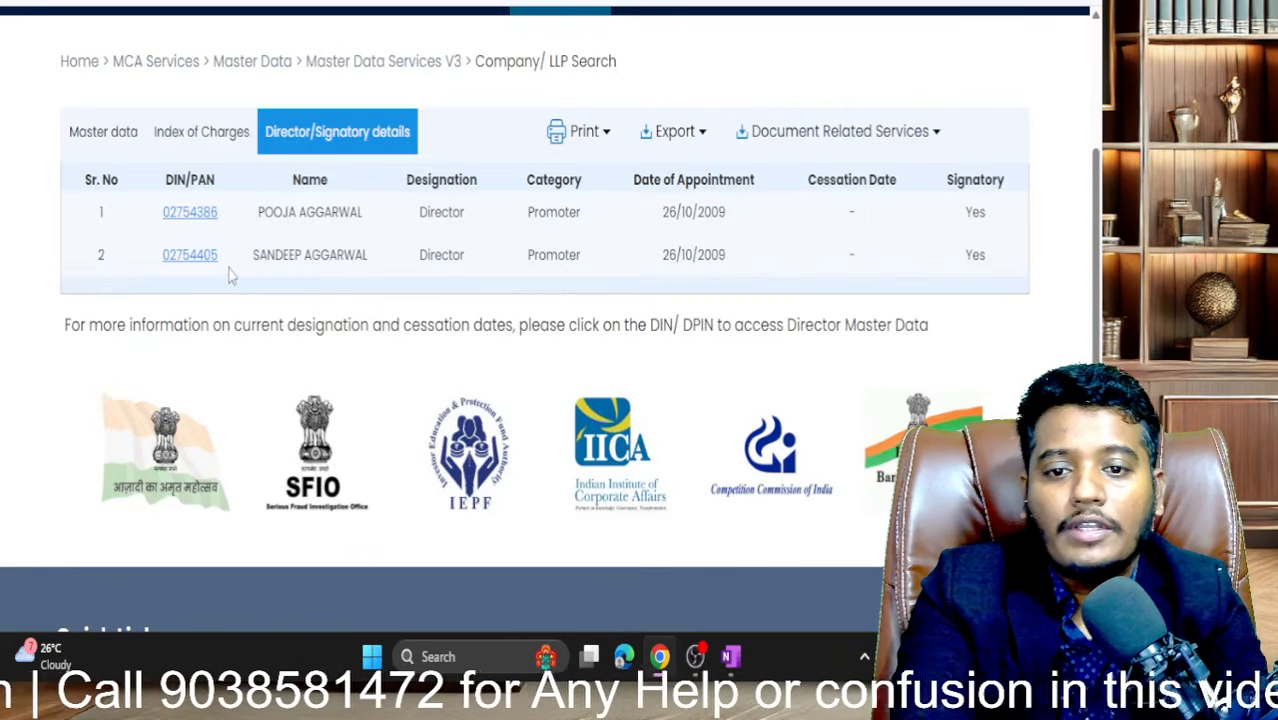
{"action": "left_click_drag", "start_coordinate": [236, 272], "coordinate": [147, 280]}
{"action": "key", "text": "ctrl+c"}
{"action": "key", "text": "ctrl+Tab"}
{"action": "left_click", "coordinate": [236, 306]}
{"action": "key", "text": "ctrl+v"}
{"action": "left_click", "coordinate": [377, 358]}
- Set both financial-statement signatories' designation to Director
{"action": "scroll", "coordinate": [375, 360], "scroll_direction": "down", "scroll_amount": 1}
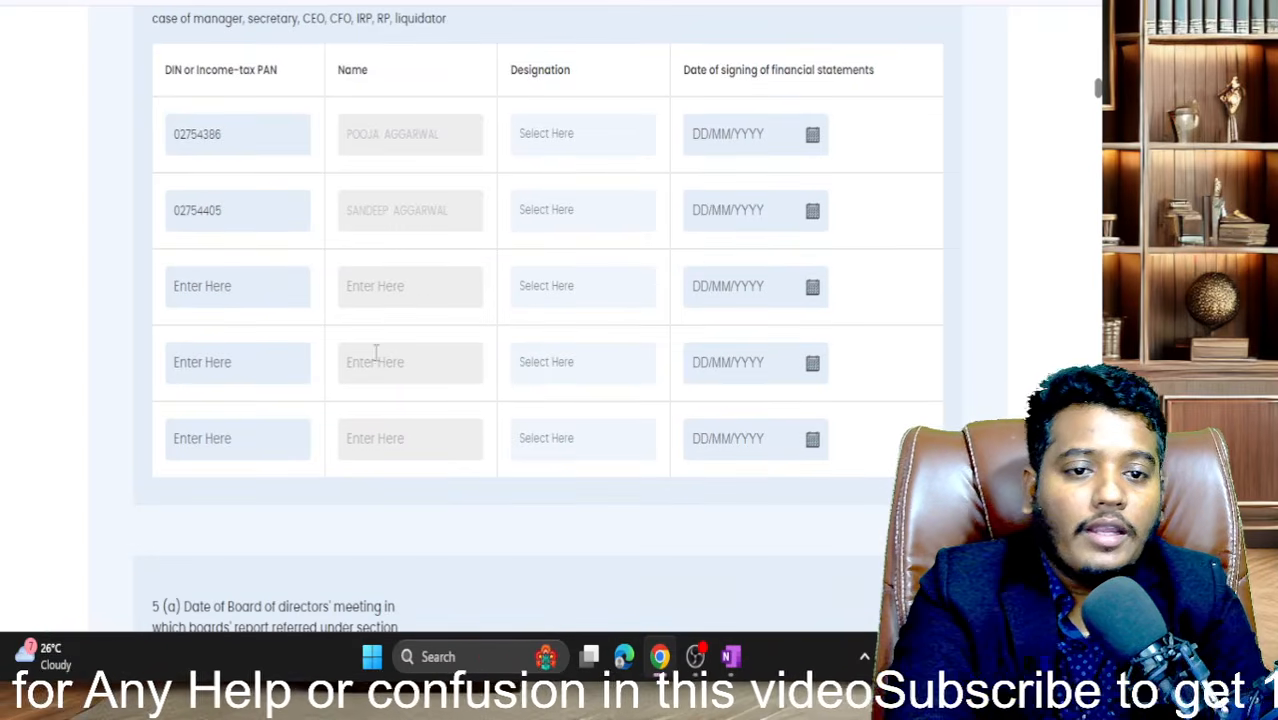
{"action": "left_click", "coordinate": [524, 150]}
{"action": "left_click", "coordinate": [545, 193]}
{"action": "left_click", "coordinate": [553, 209]}
{"action": "left_click", "coordinate": [545, 269]}
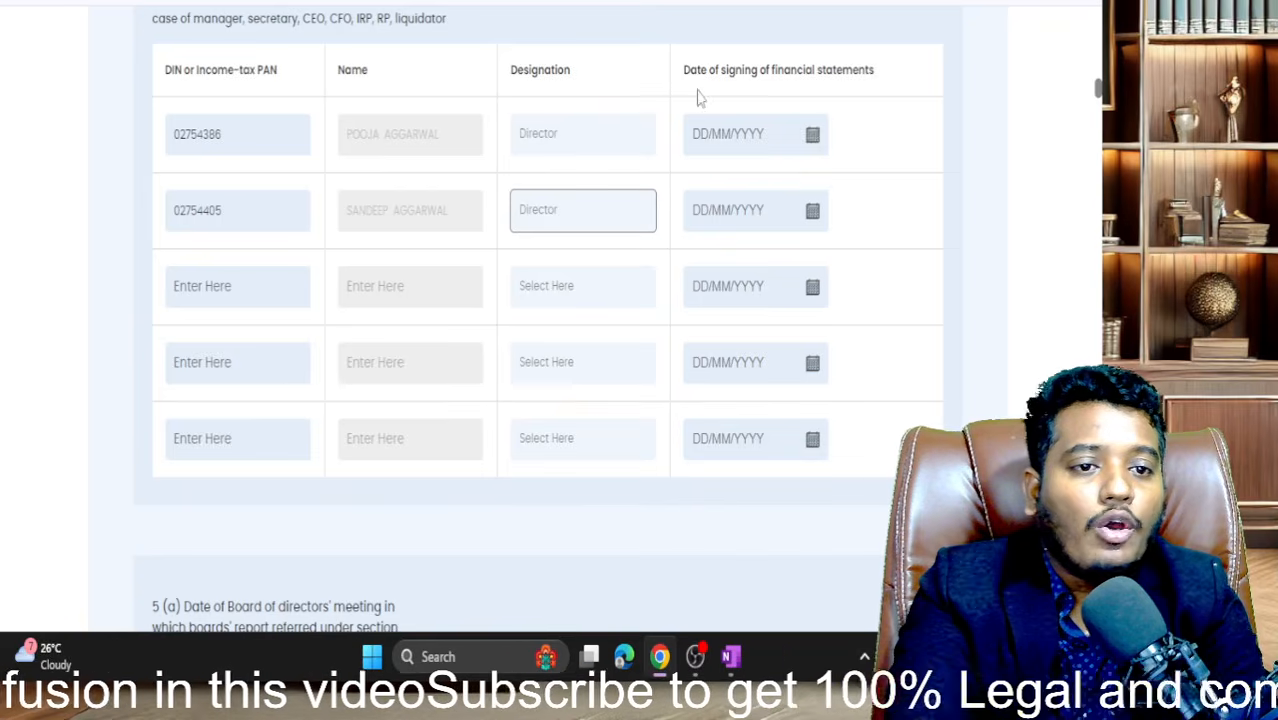
- Set both signatories' signing dates to 01/08/2025
{"action": "left_click", "coordinate": [813, 138]}
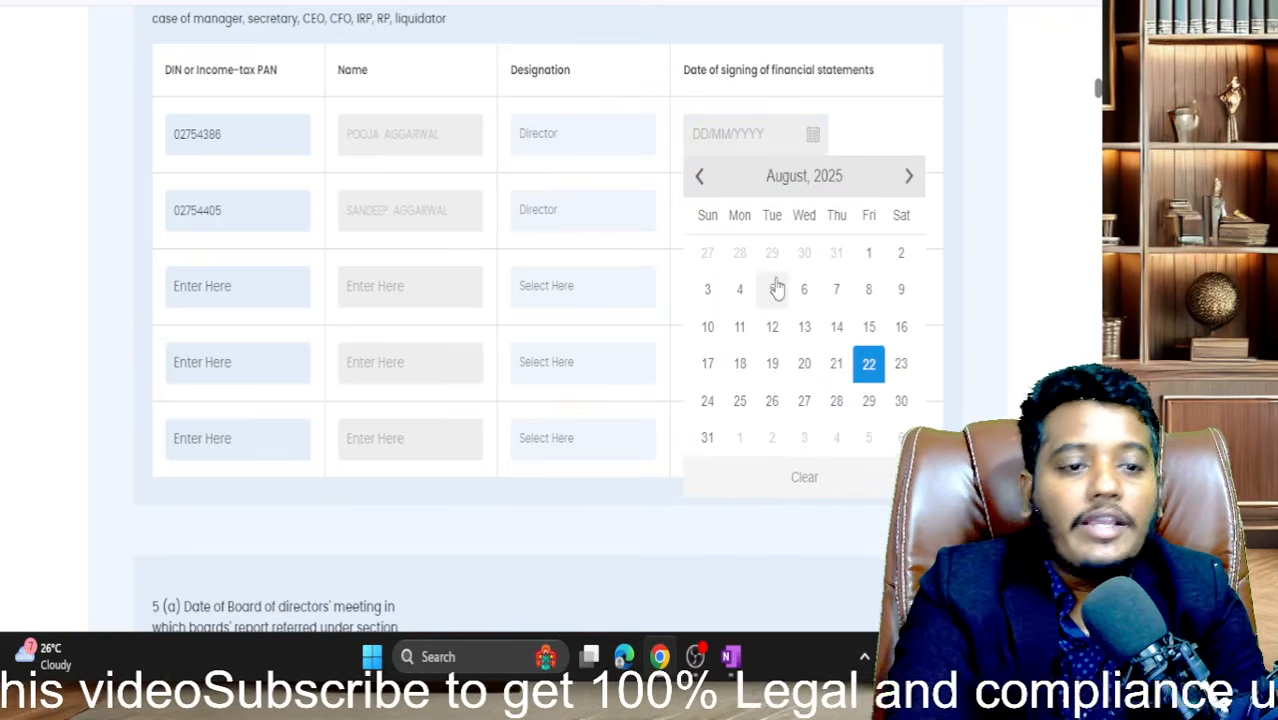
{"action": "left_click", "coordinate": [869, 262]}
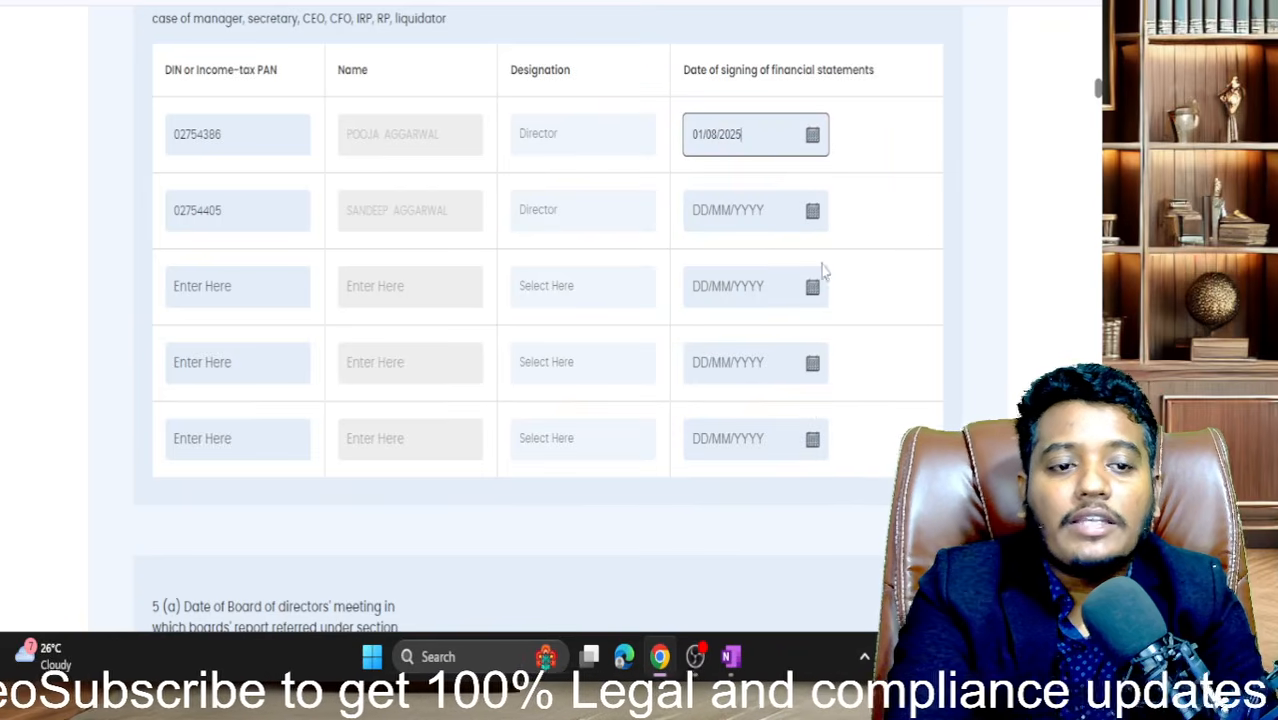
{"action": "left_click", "coordinate": [813, 210]}
{"action": "left_click", "coordinate": [869, 329]}
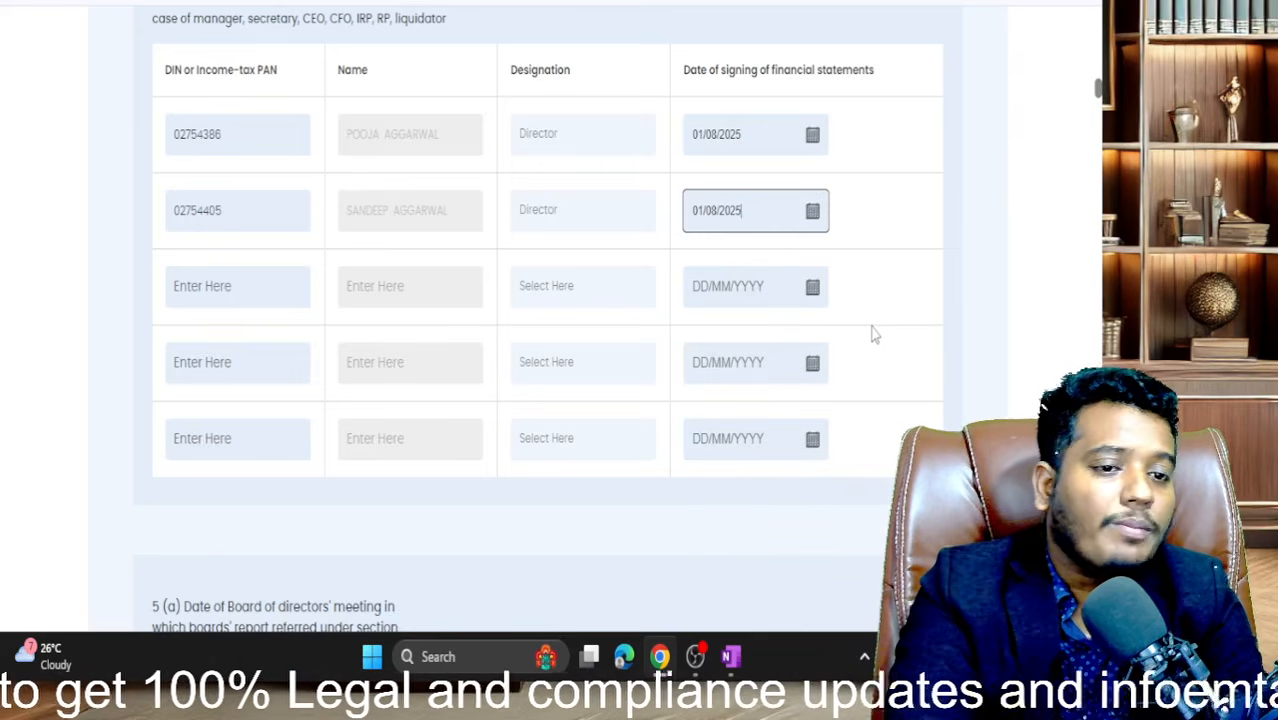
{"action": "scroll", "coordinate": [874, 334], "scroll_direction": "up", "scroll_amount": 1}
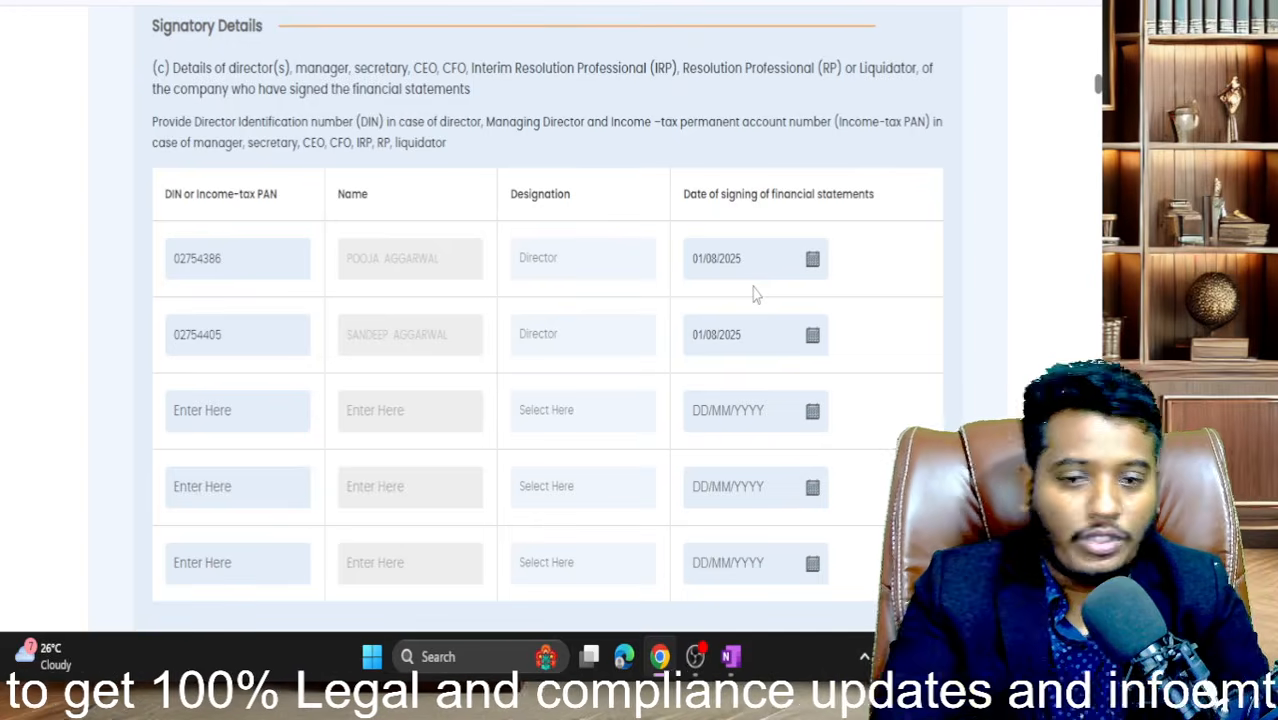
{"action": "scroll", "coordinate": [753, 291], "scroll_direction": "down", "scroll_amount": 6}
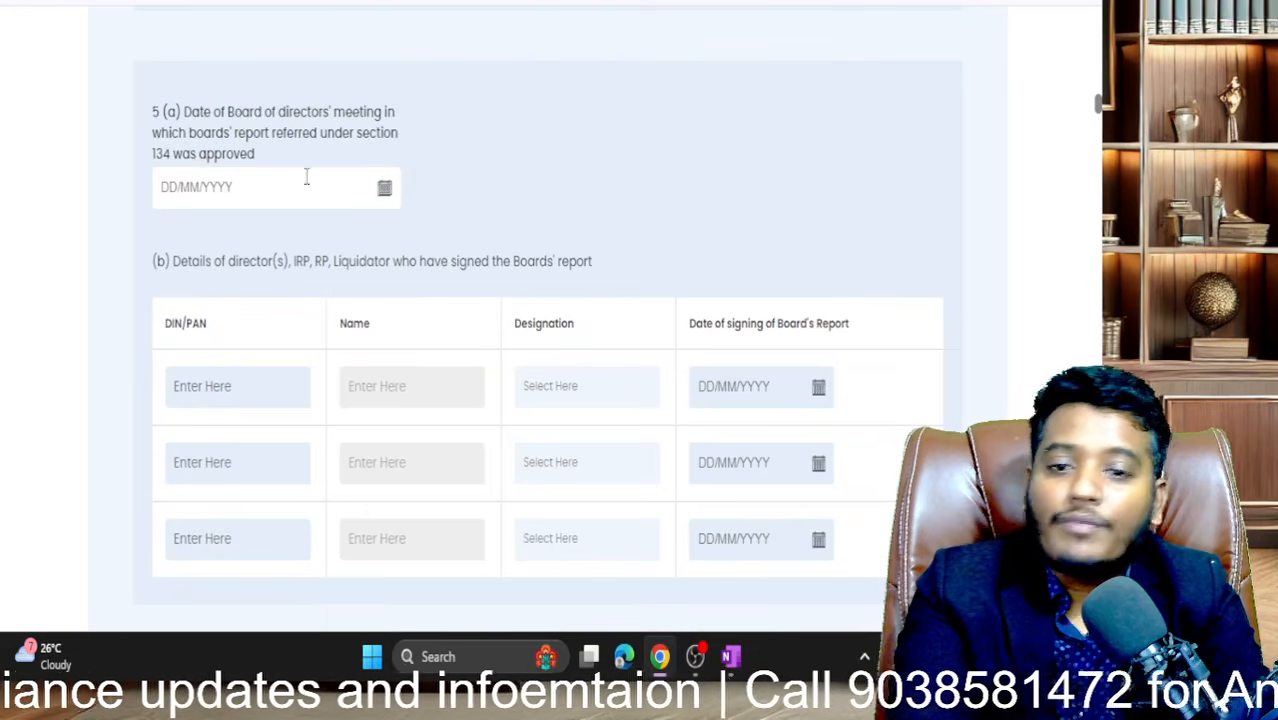
- Re-pick 1 August 2025 as the board meeting date
{"action": "scroll", "coordinate": [305, 177], "scroll_direction": "up", "scroll_amount": 3}
{"action": "scroll", "coordinate": [313, 6], "scroll_direction": "up", "scroll_amount": 3}
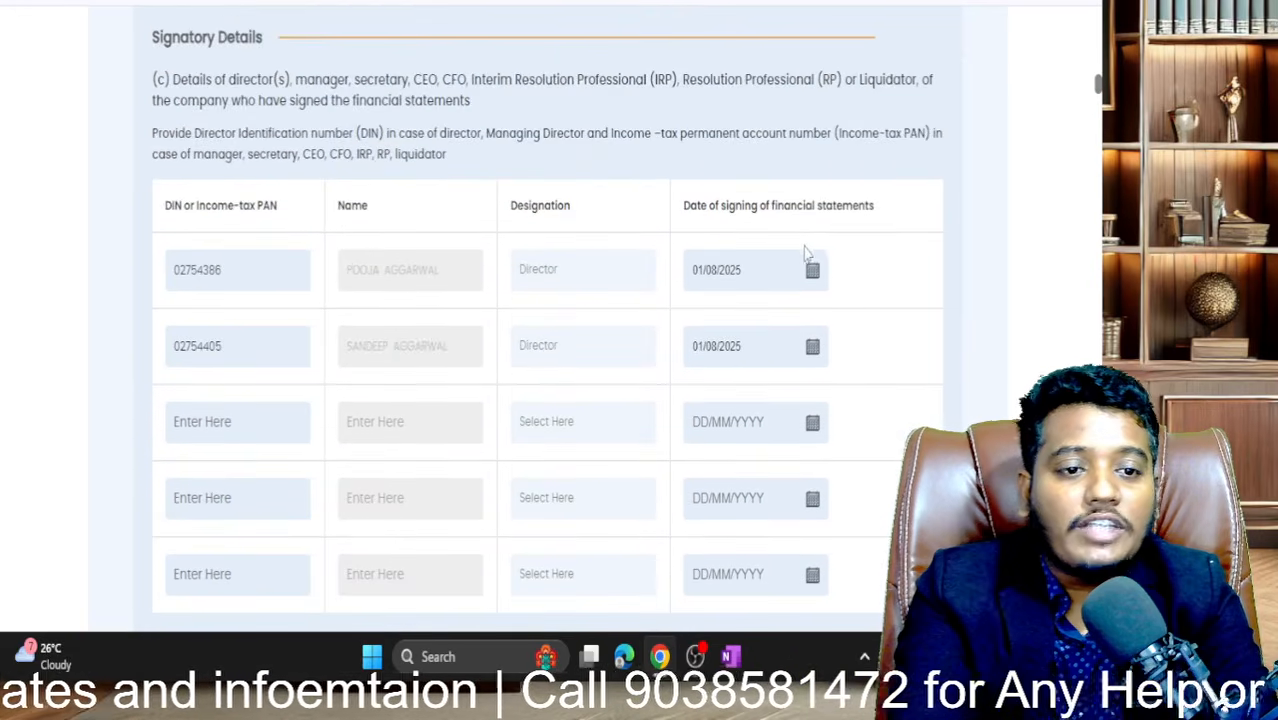
{"action": "scroll", "coordinate": [806, 252], "scroll_direction": "down", "scroll_amount": 5}
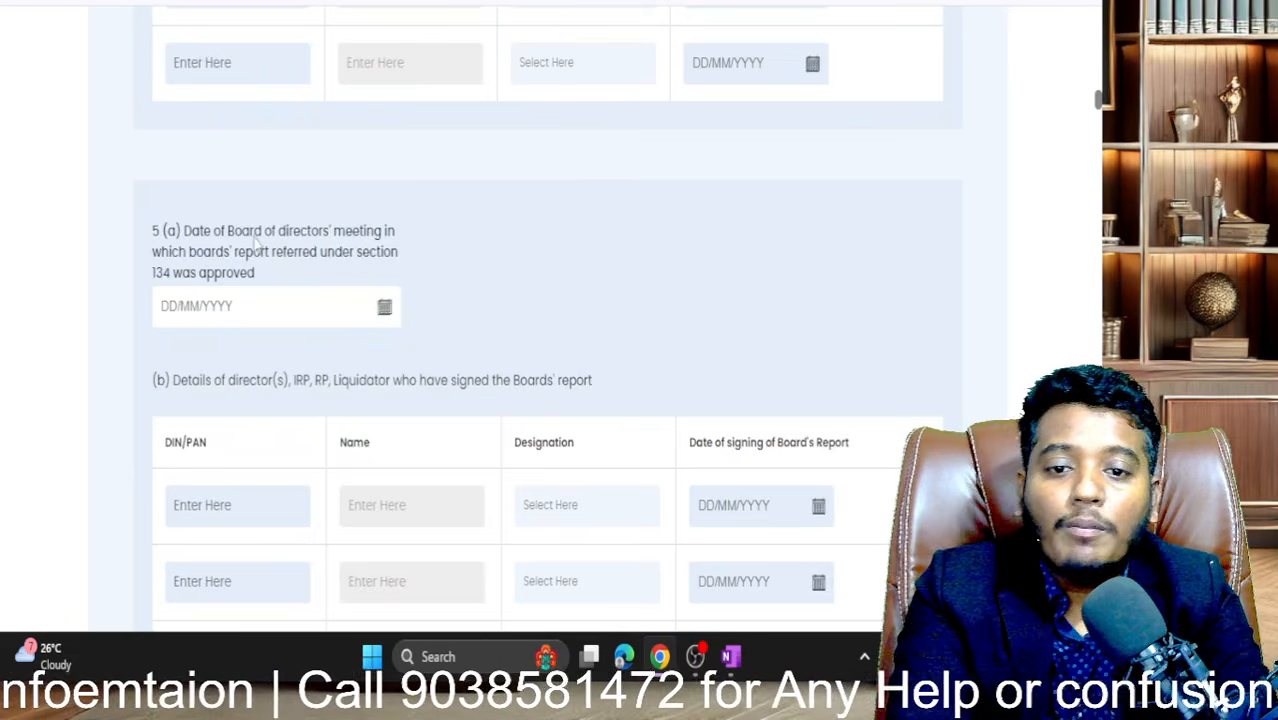
{"action": "left_click_drag", "start_coordinate": [242, 232], "coordinate": [330, 232]}
{"action": "scroll", "coordinate": [408, 245], "scroll_direction": "down", "scroll_amount": 1}
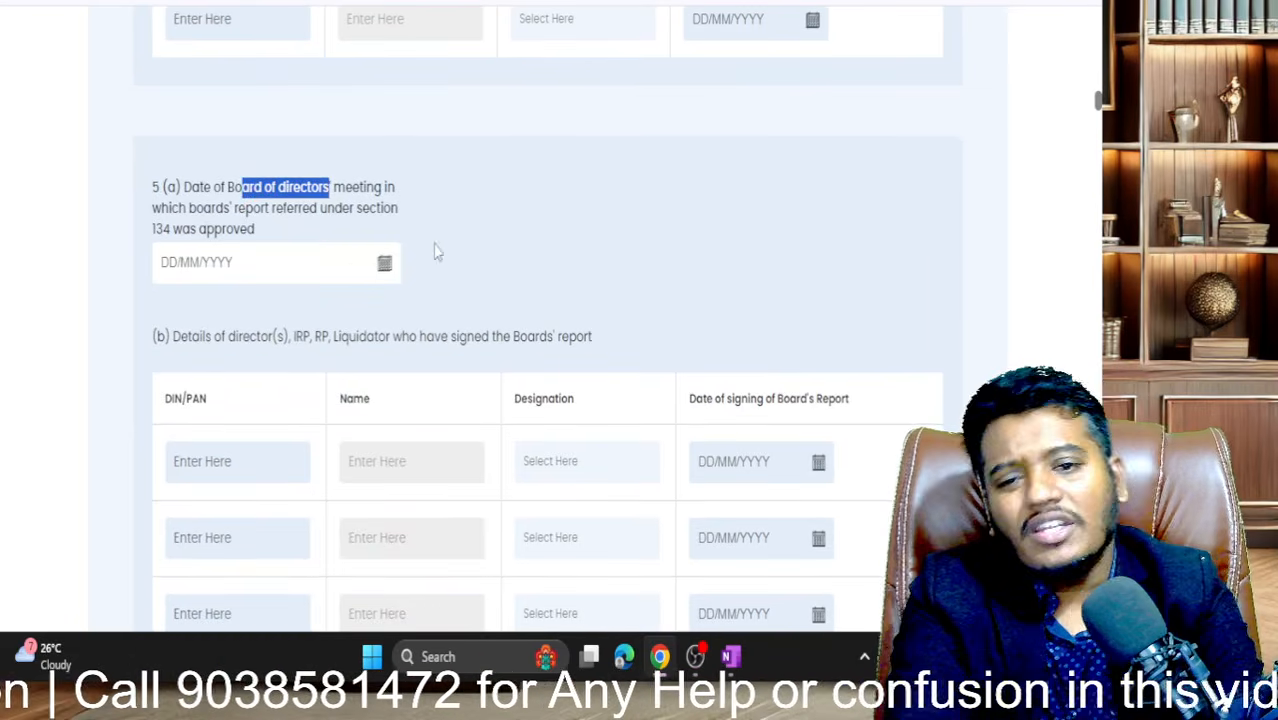
{"action": "left_click", "coordinate": [384, 266]}
{"action": "left_click", "coordinate": [384, 266]}
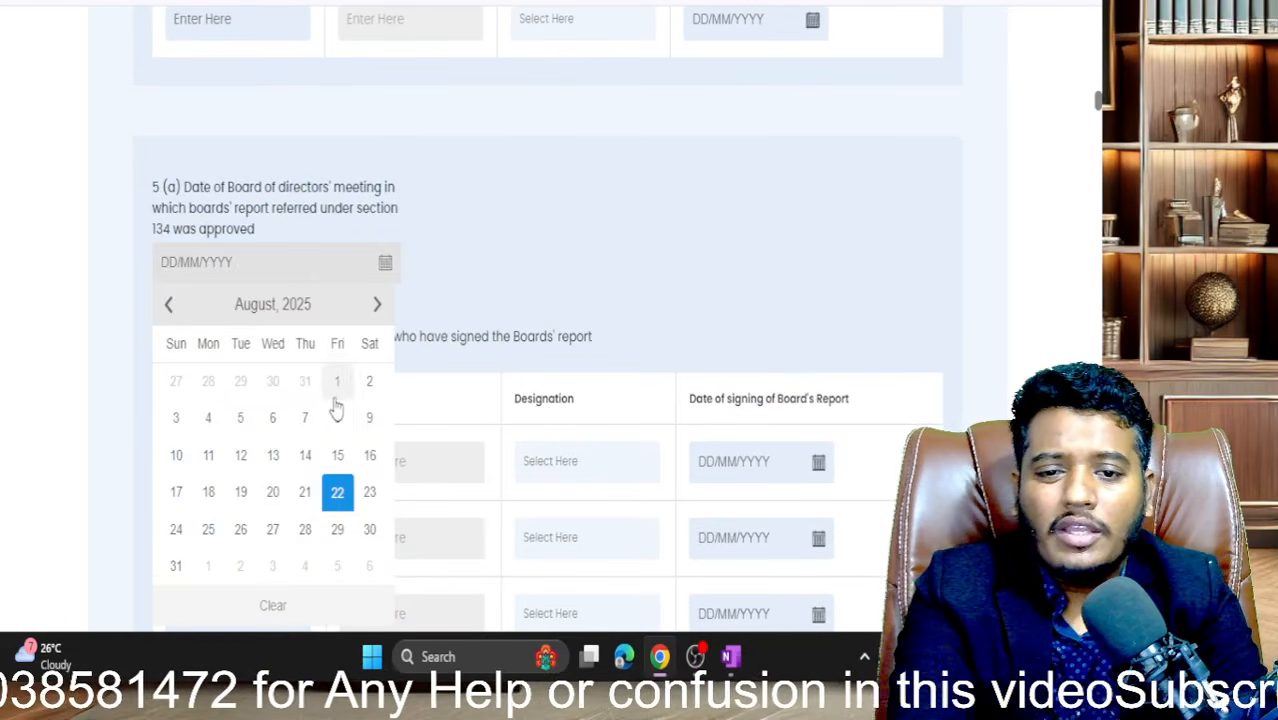
{"action": "left_click", "coordinate": [337, 380]}
- Paste the first director's DIN into the first Board's report signatory row so the name auto-fills
{"action": "scroll", "coordinate": [475, 302], "scroll_direction": "down", "scroll_amount": 3}
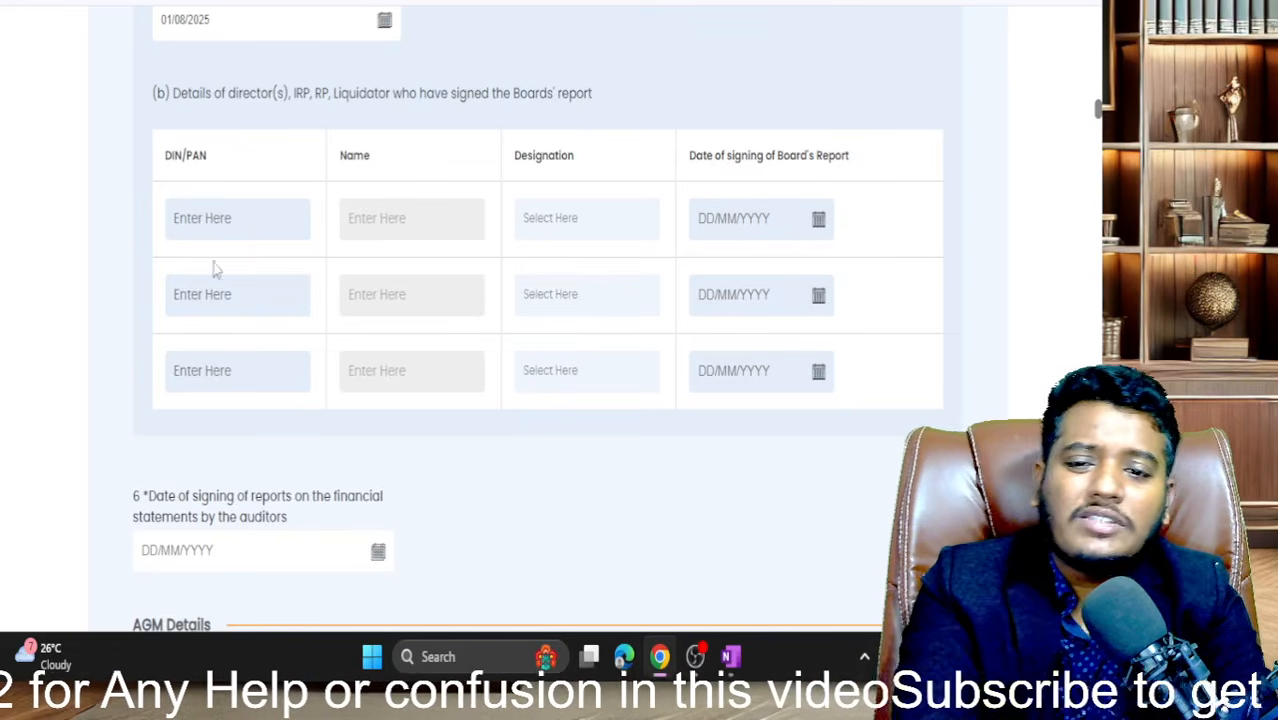
{"action": "left_click", "coordinate": [242, 313]}
{"action": "left_click", "coordinate": [406, 160]}
{"action": "left_click", "coordinate": [283, 3]}
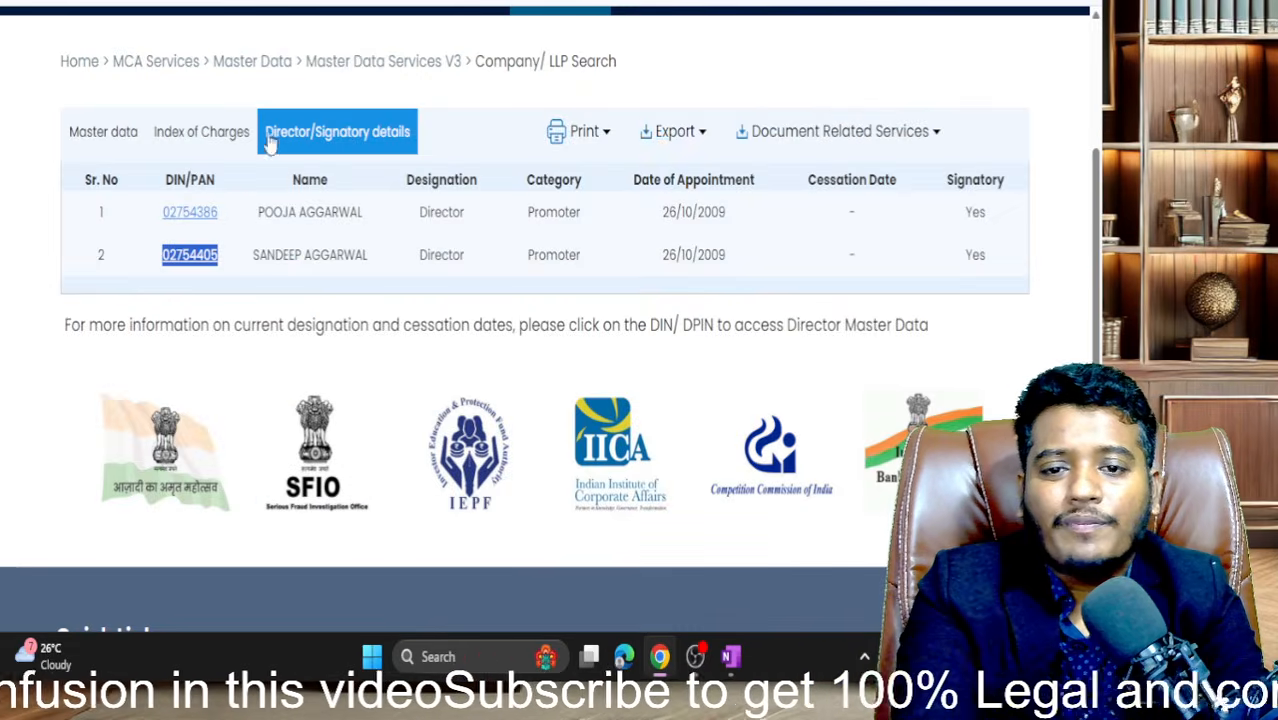
{"action": "left_click_drag", "start_coordinate": [241, 207], "coordinate": [133, 215]}
{"action": "key", "text": "ctrl+c"}
{"action": "key", "text": "ctrl+Tab"}
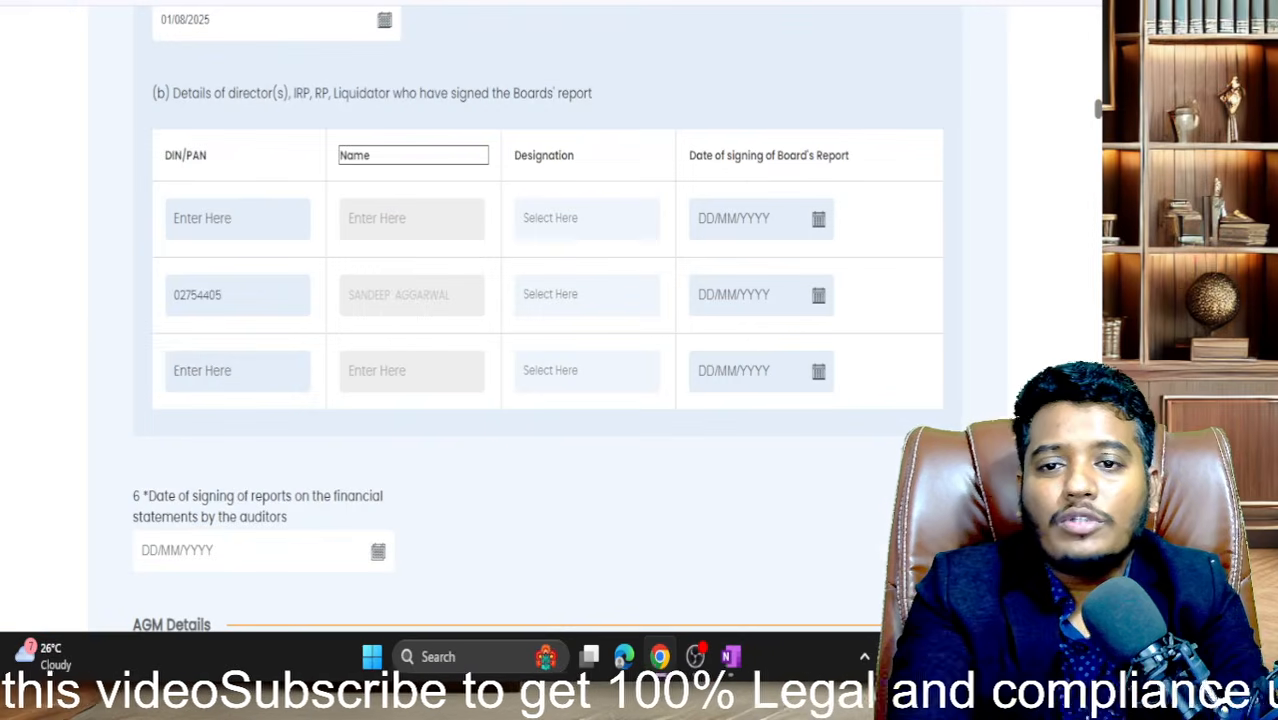
{"action": "left_click", "coordinate": [228, 214]}
{"action": "key", "text": "ctrl+v"}
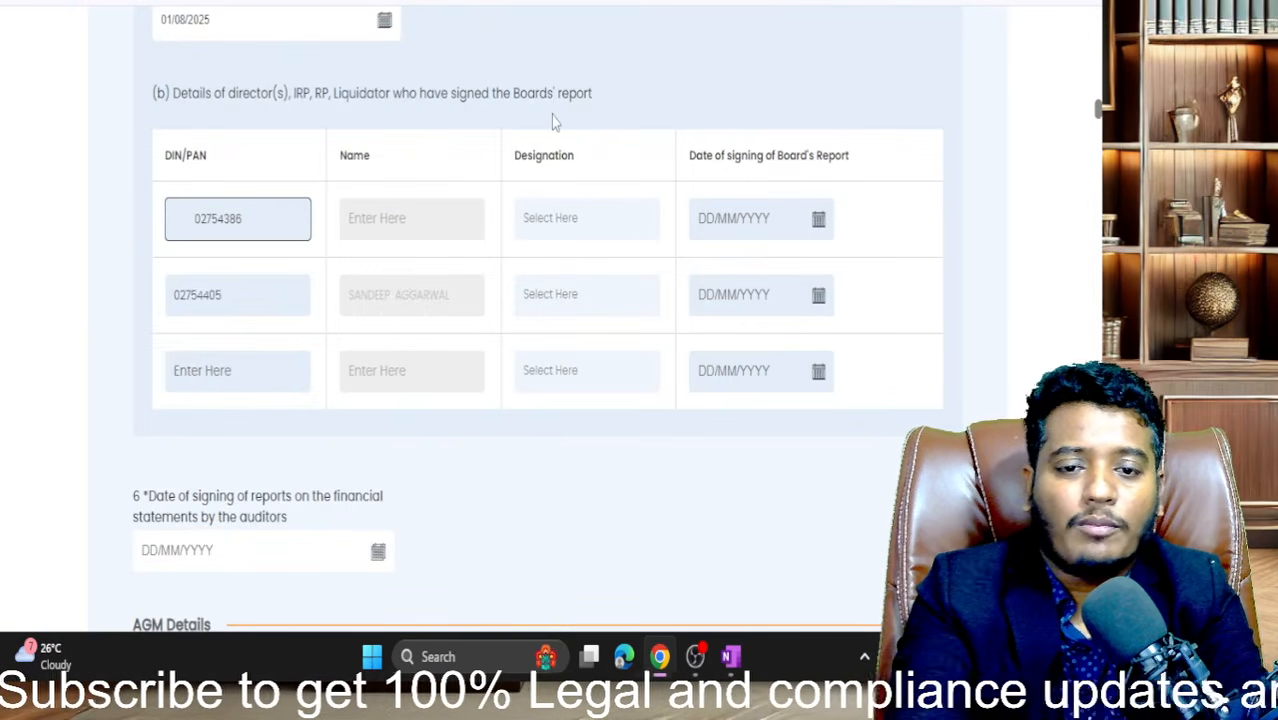
{"action": "left_click", "coordinate": [186, 233]}
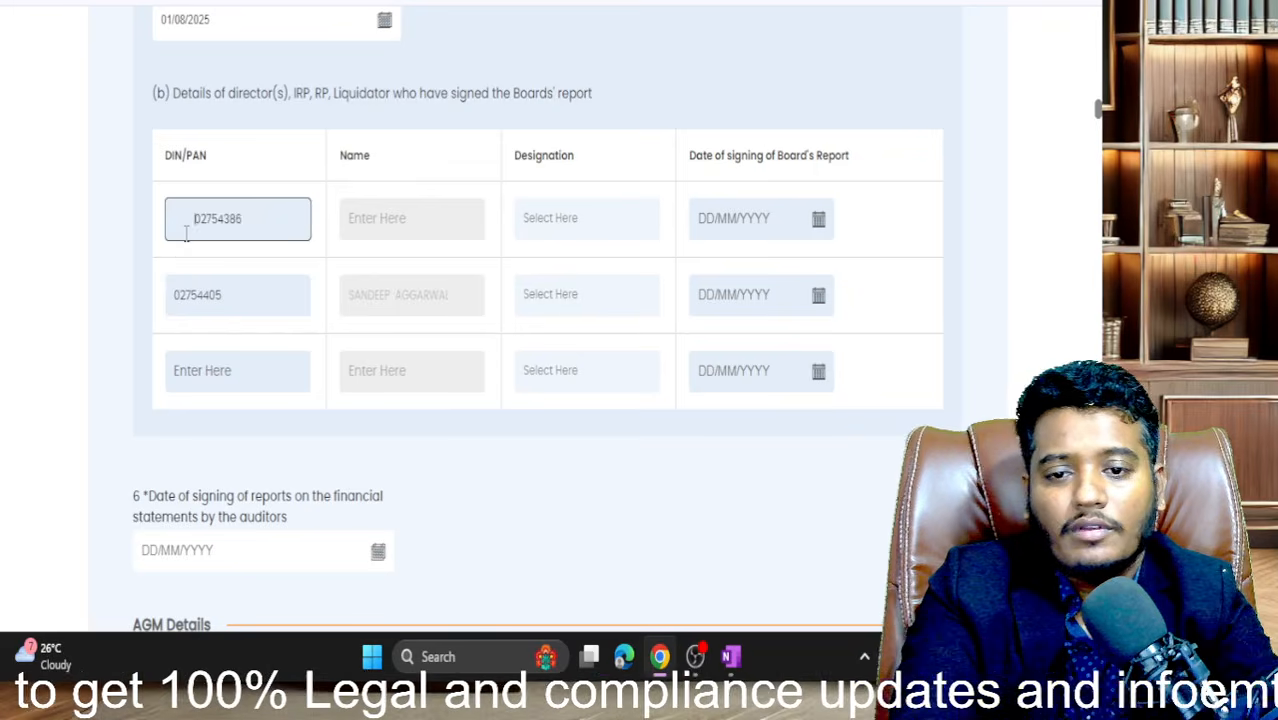
{"action": "type", "text": "\\"}
{"action": "key", "text": "BackSpace"}
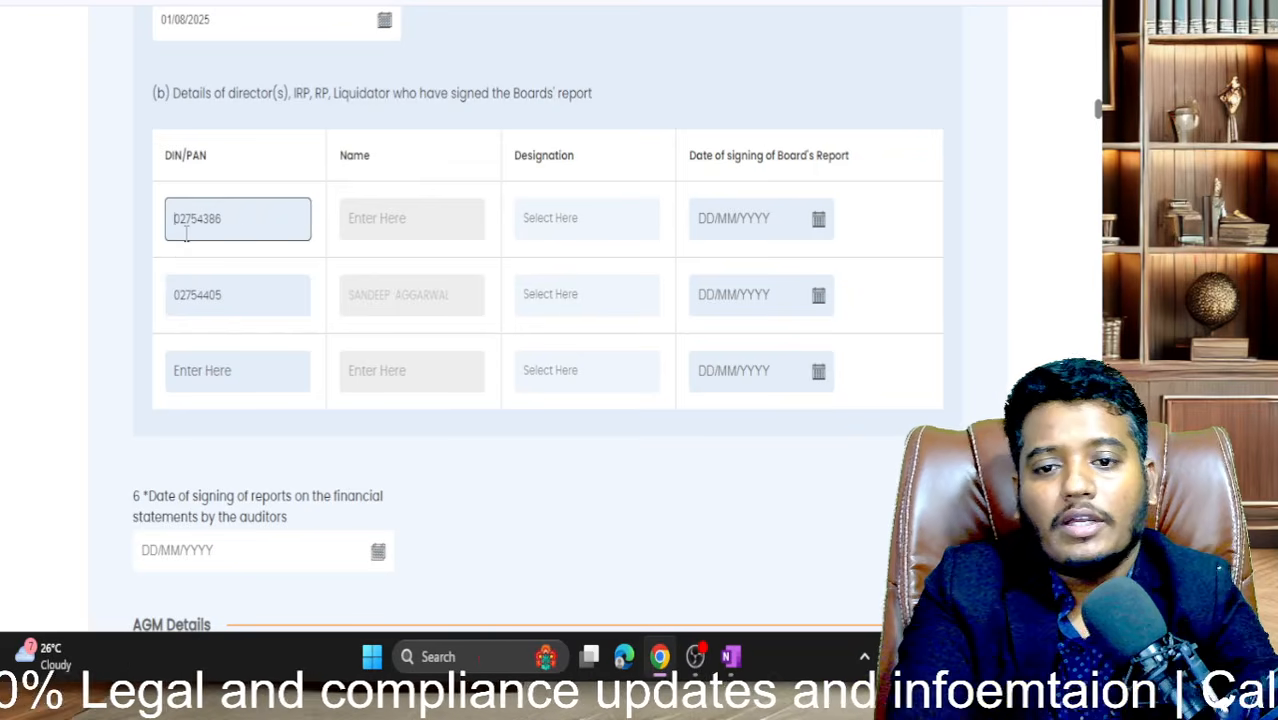
{"action": "left_click", "coordinate": [89, 276]}
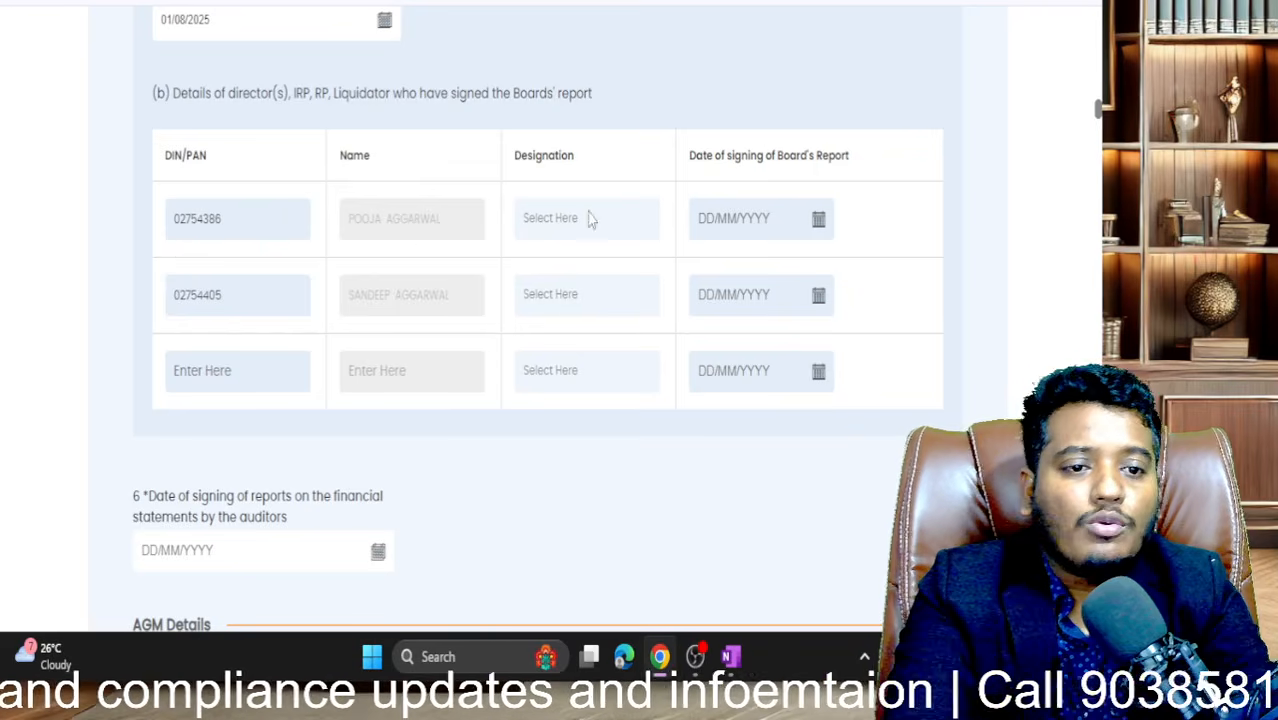
- Make both Board's report signatories Director and date the first one 01/08/2025
{"action": "left_click", "coordinate": [818, 219]}
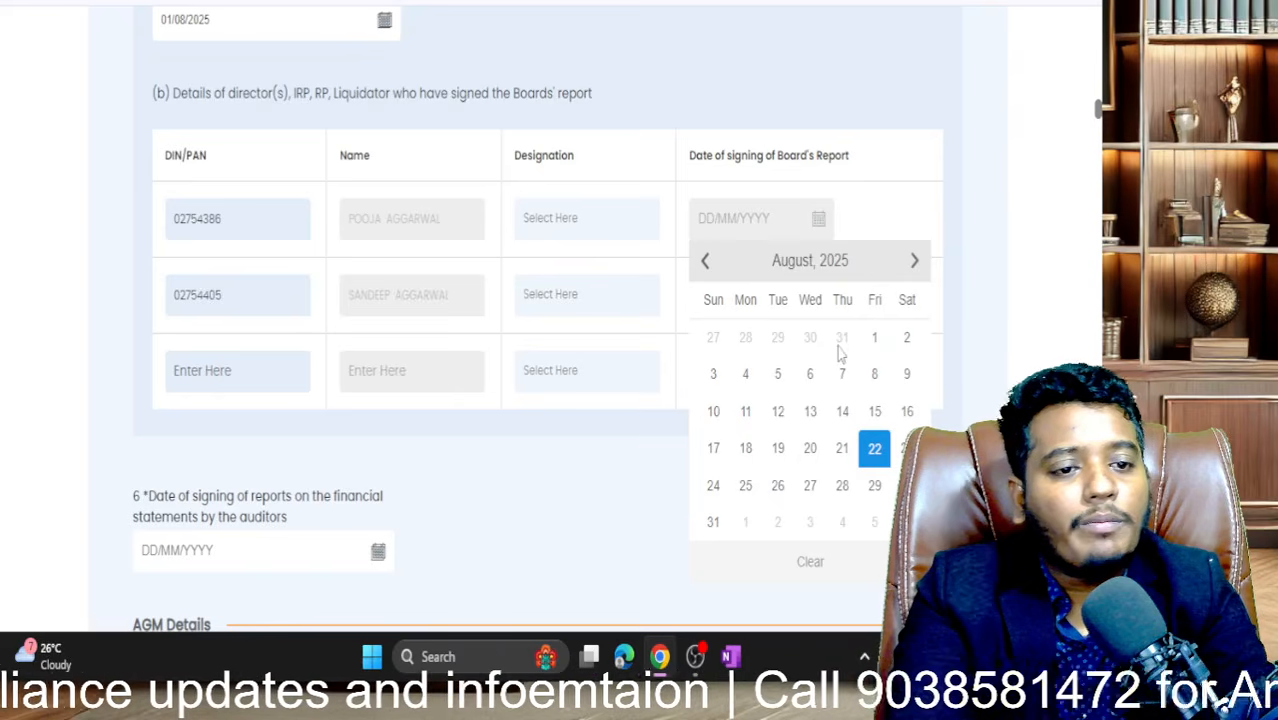
{"action": "left_click", "coordinate": [872, 340]}
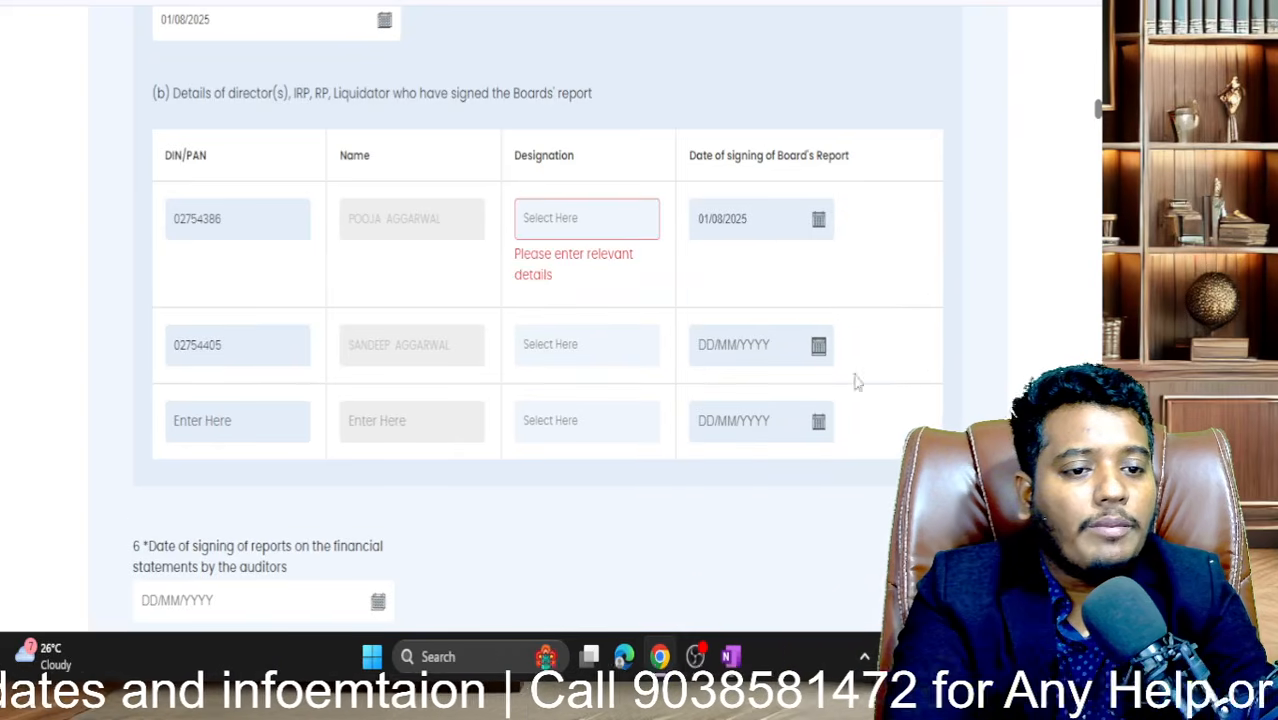
{"action": "left_click", "coordinate": [652, 230]}
{"action": "left_click", "coordinate": [612, 280]}
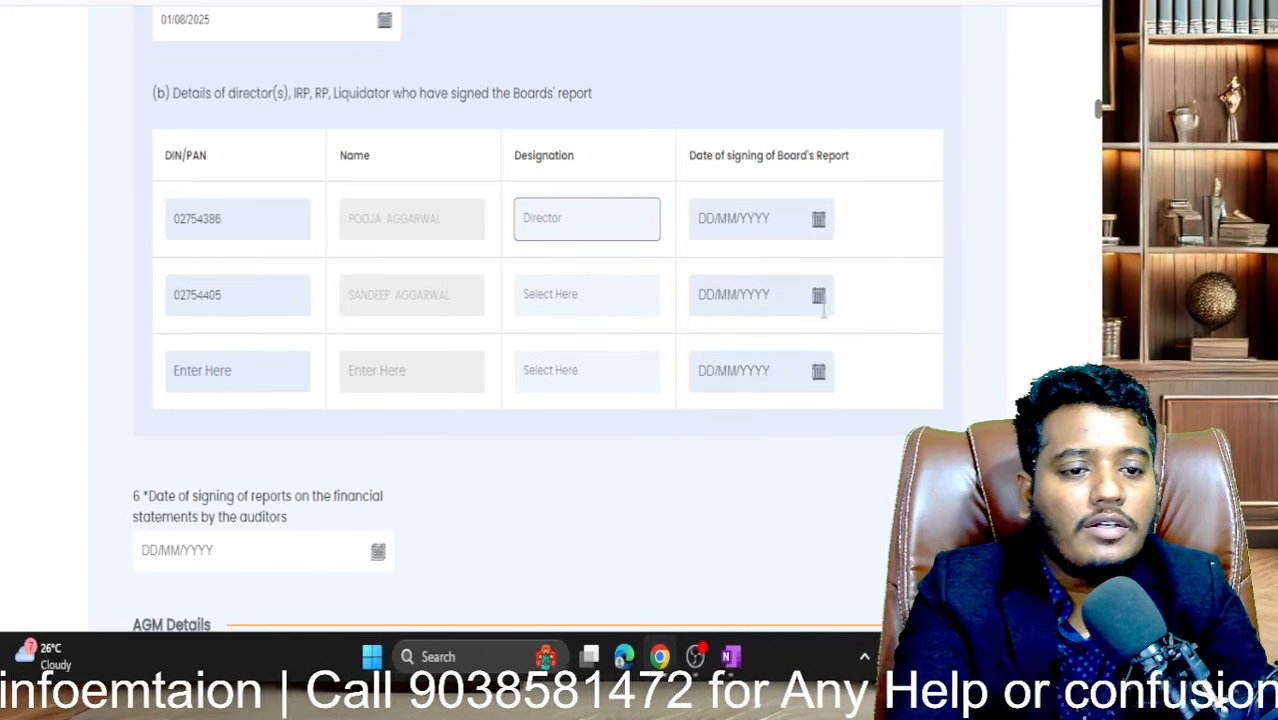
{"action": "left_click", "coordinate": [818, 294]}
{"action": "left_click", "coordinate": [556, 303]}
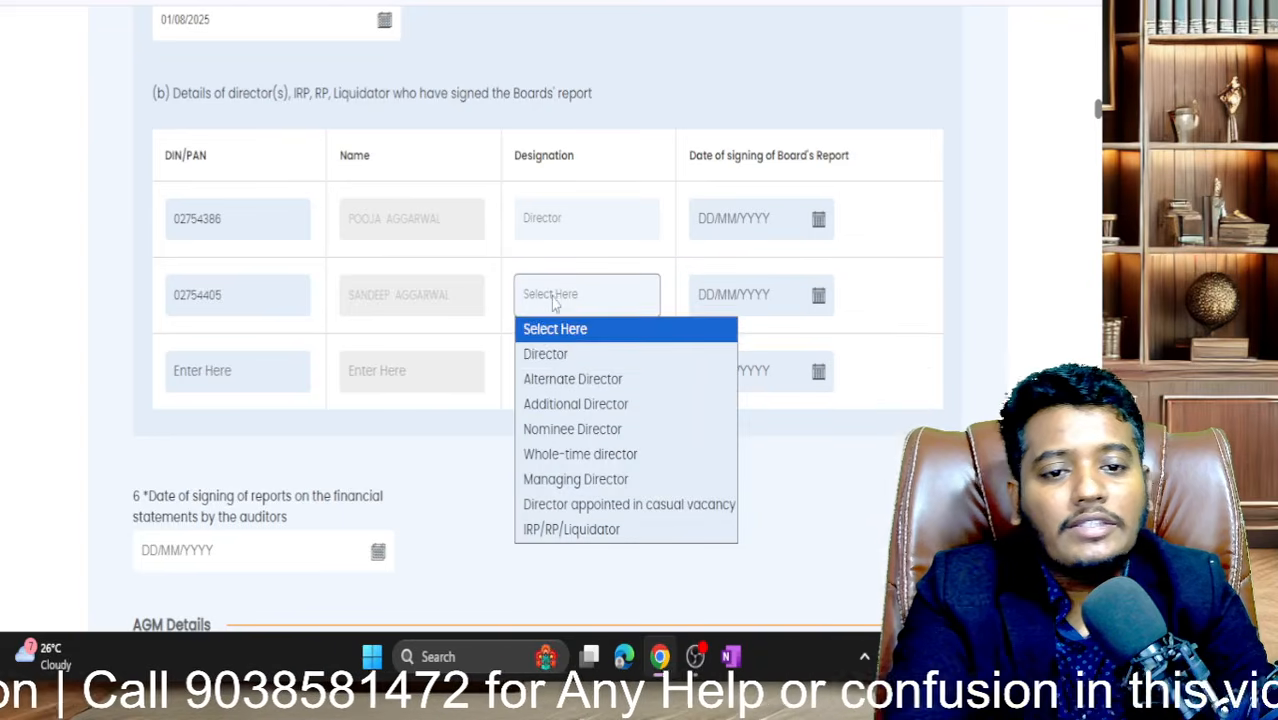
{"action": "left_click", "coordinate": [561, 357]}
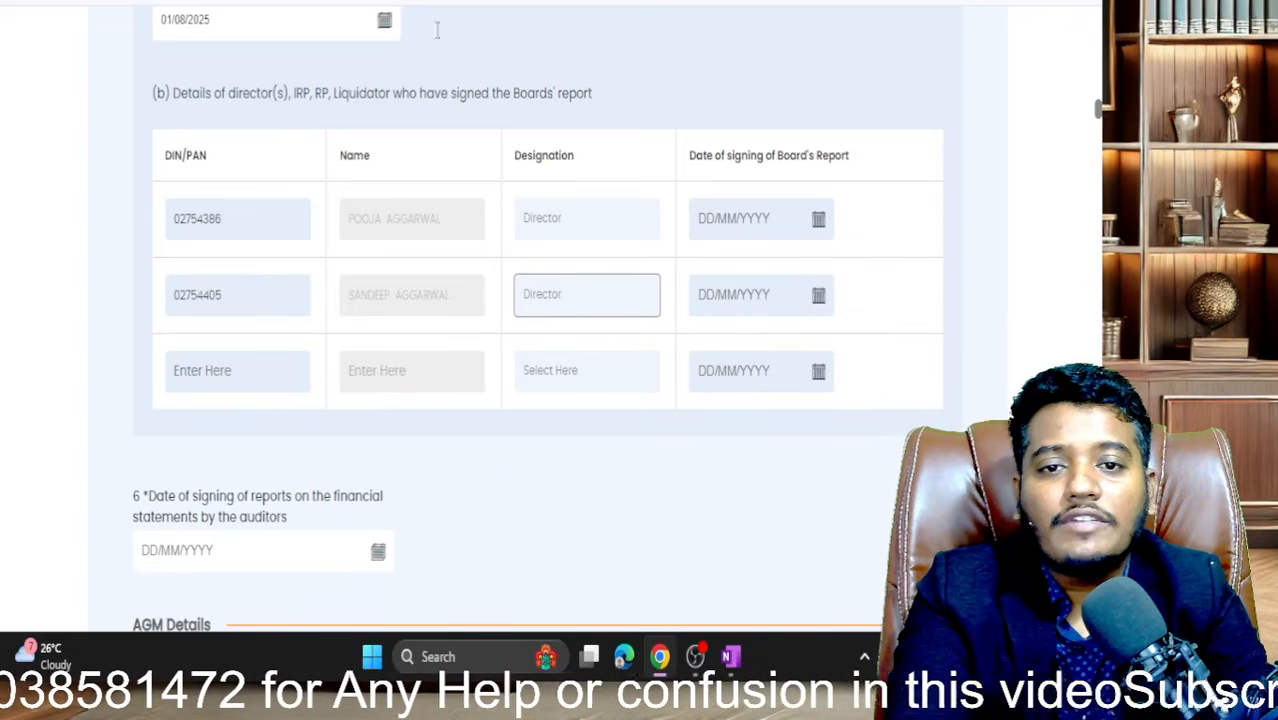
- After checking the director details, set both Board's report signing dates to 01/08/2025
{"action": "key", "text": "ctrl+Tab"}
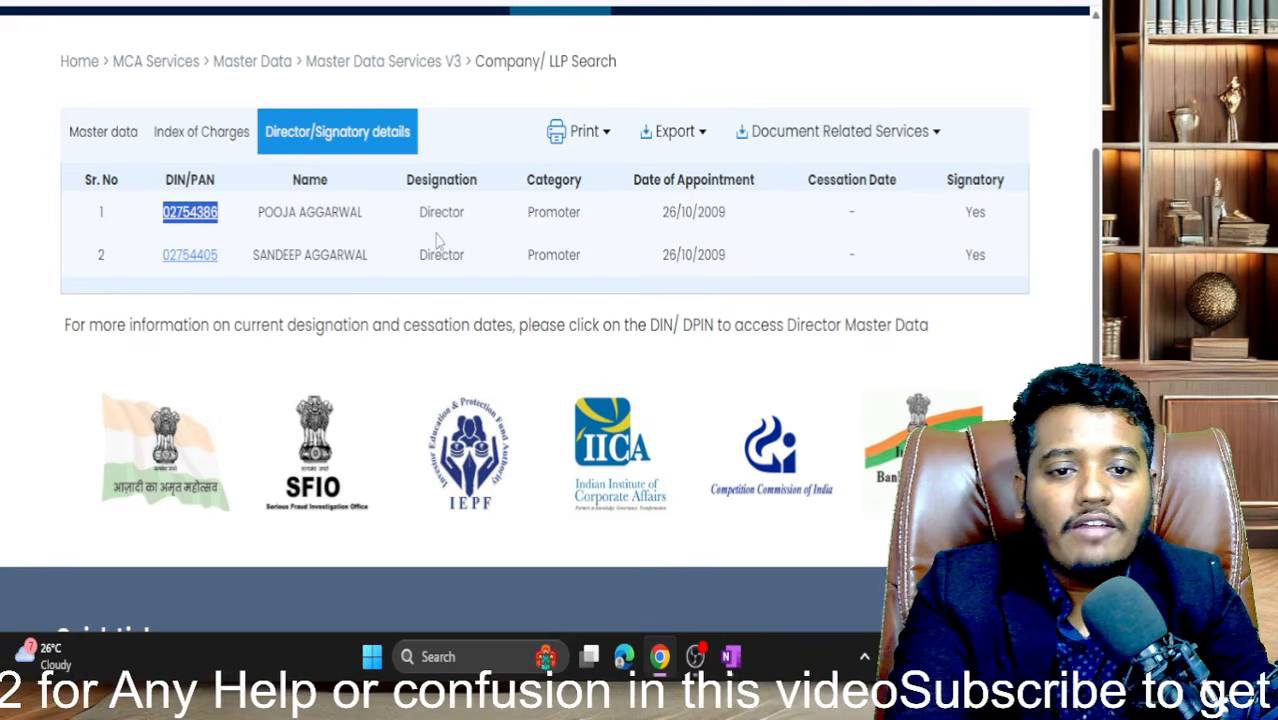
{"action": "key", "text": "ctrl+shift+Tab"}
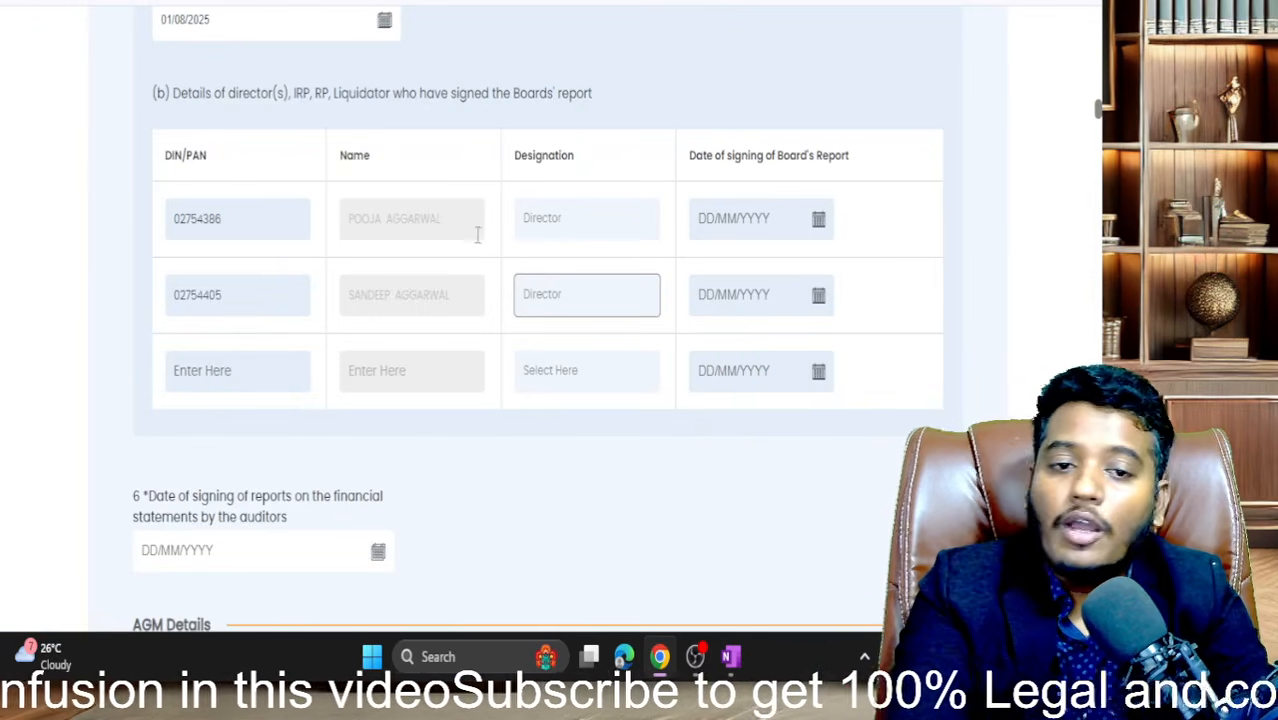
{"action": "left_click", "coordinate": [818, 220]}
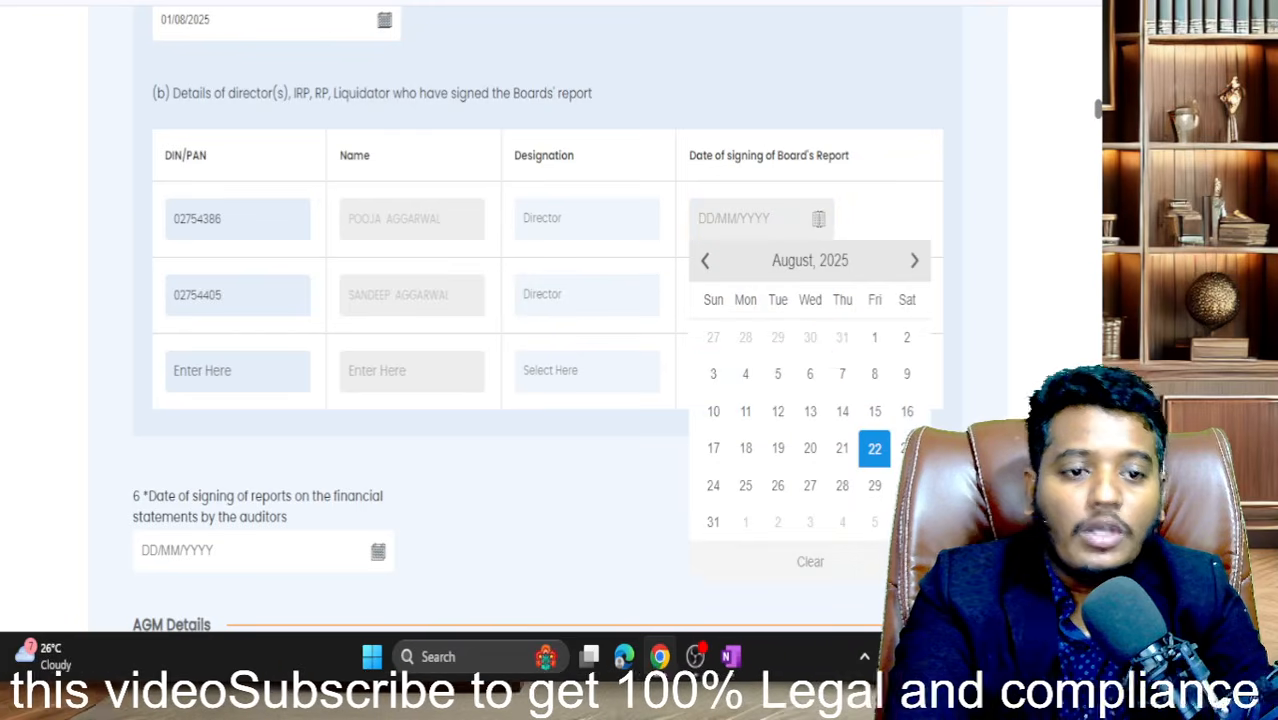
{"action": "left_click", "coordinate": [872, 335]}
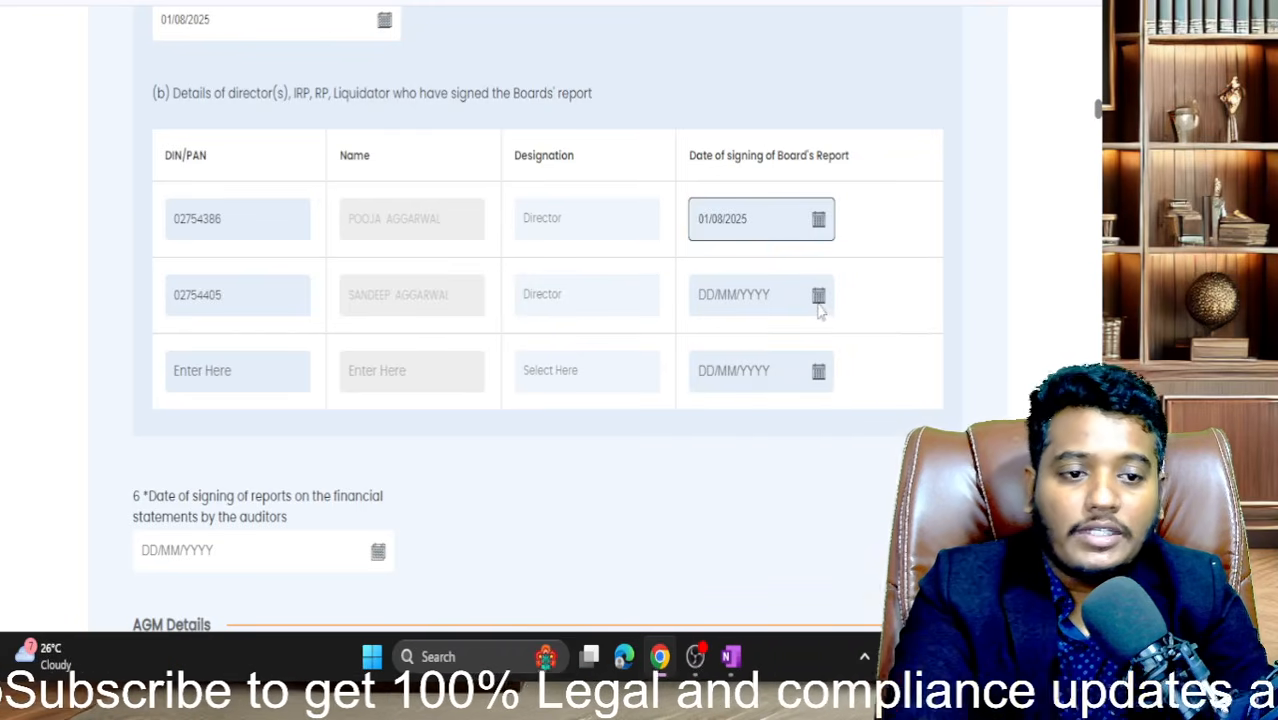
{"action": "left_click", "coordinate": [819, 296]}
{"action": "left_click", "coordinate": [872, 398]}
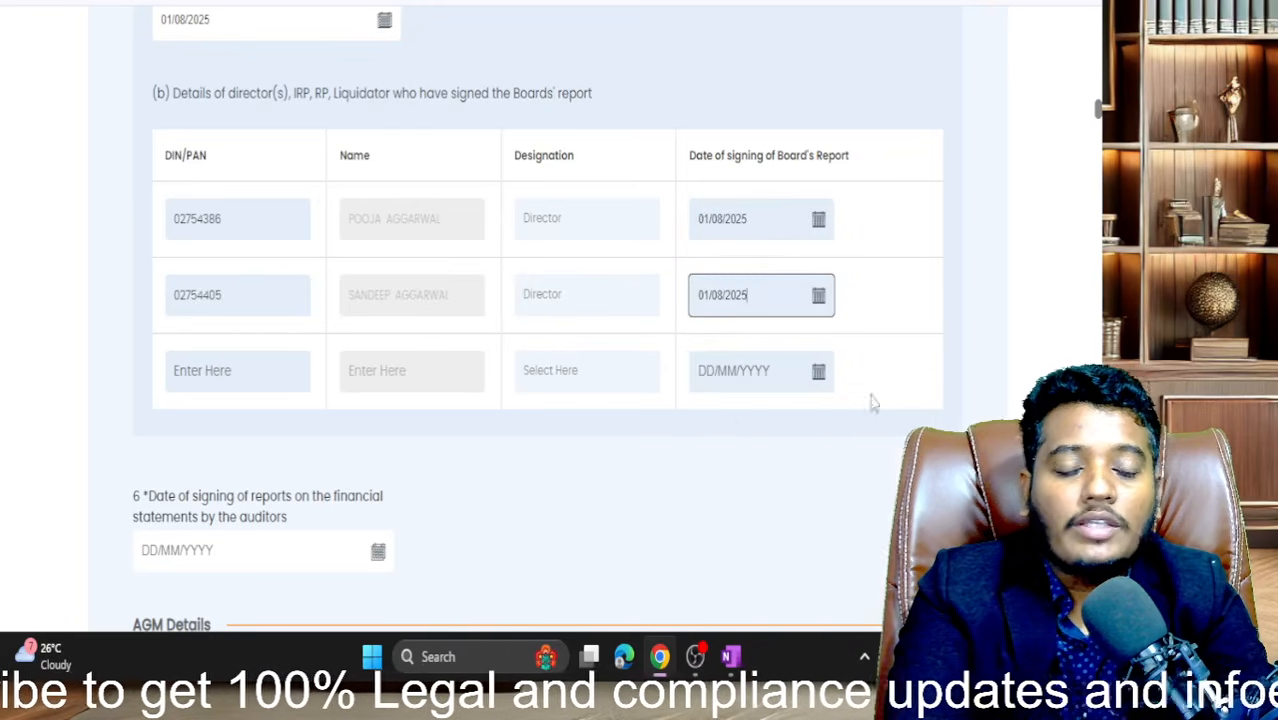
- Bring the company's Director/Signatory details listing back into view
{"action": "left_click", "coordinate": [728, 420]}
{"action": "left_click", "coordinate": [250, 1]}
{"action": "left_click_drag", "start_coordinate": [272, 1], "coordinate": [345, 1]}
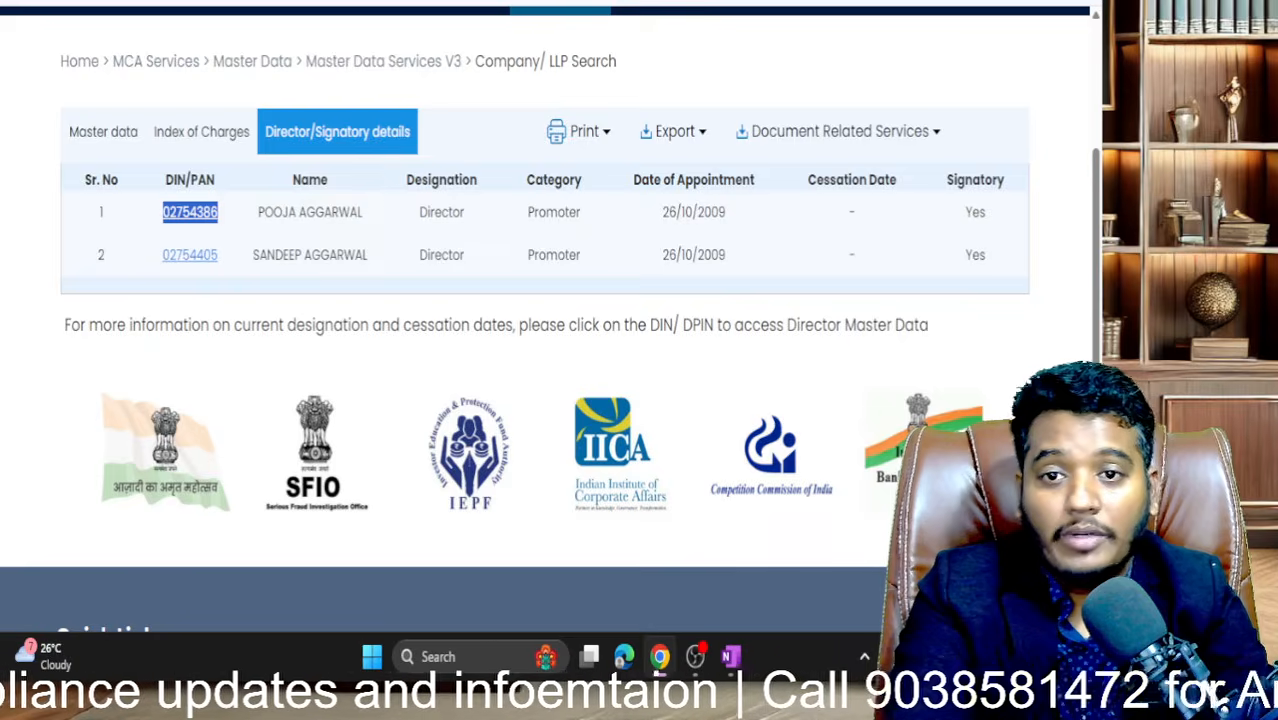
- In question 6, set the auditors' report signing date to 01/08/2025
{"action": "left_click", "coordinate": [374, 1]}
{"action": "scroll", "coordinate": [377, 262], "scroll_direction": "down", "scroll_amount": 1}
{"action": "scroll", "coordinate": [376, 256], "scroll_direction": "down", "scroll_amount": 3}
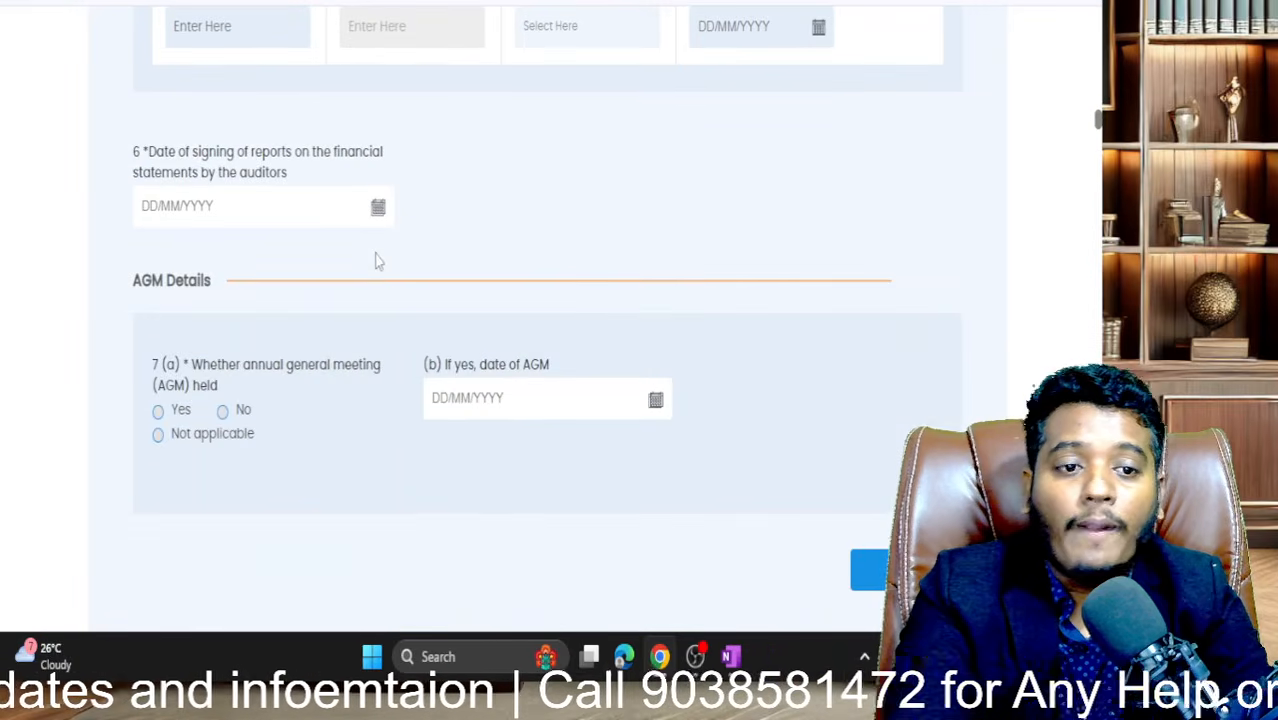
{"action": "left_click_drag", "start_coordinate": [159, 154], "coordinate": [324, 176]}
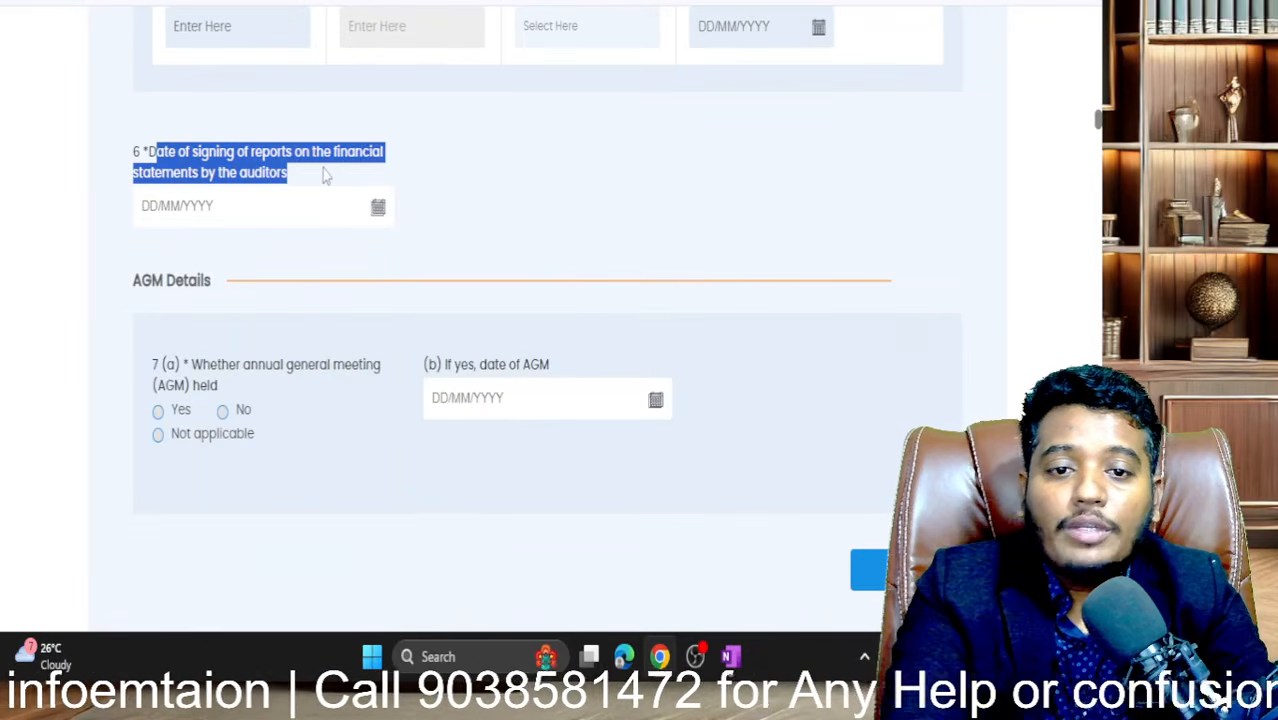
{"action": "left_click", "coordinate": [215, 175]}
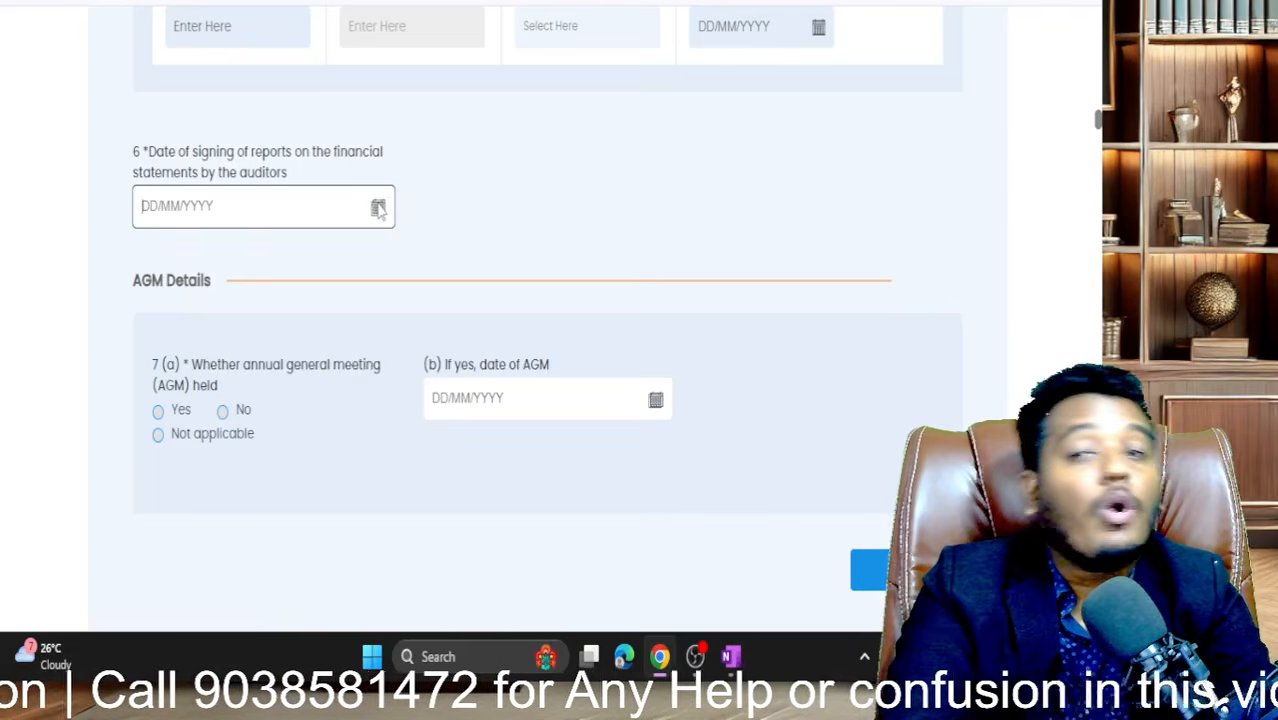
{"action": "left_click", "coordinate": [378, 208]}
{"action": "left_click", "coordinate": [314, 322]}
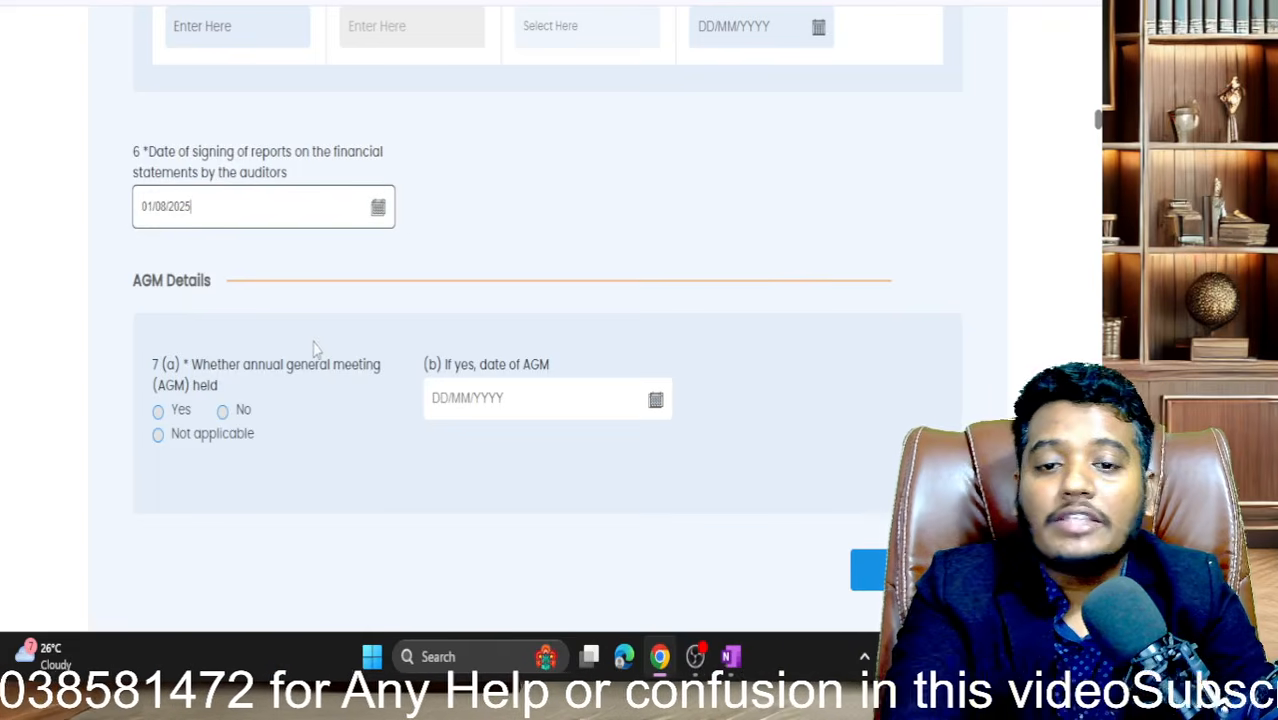
{"action": "scroll", "coordinate": [314, 350], "scroll_direction": "down", "scroll_amount": 1}
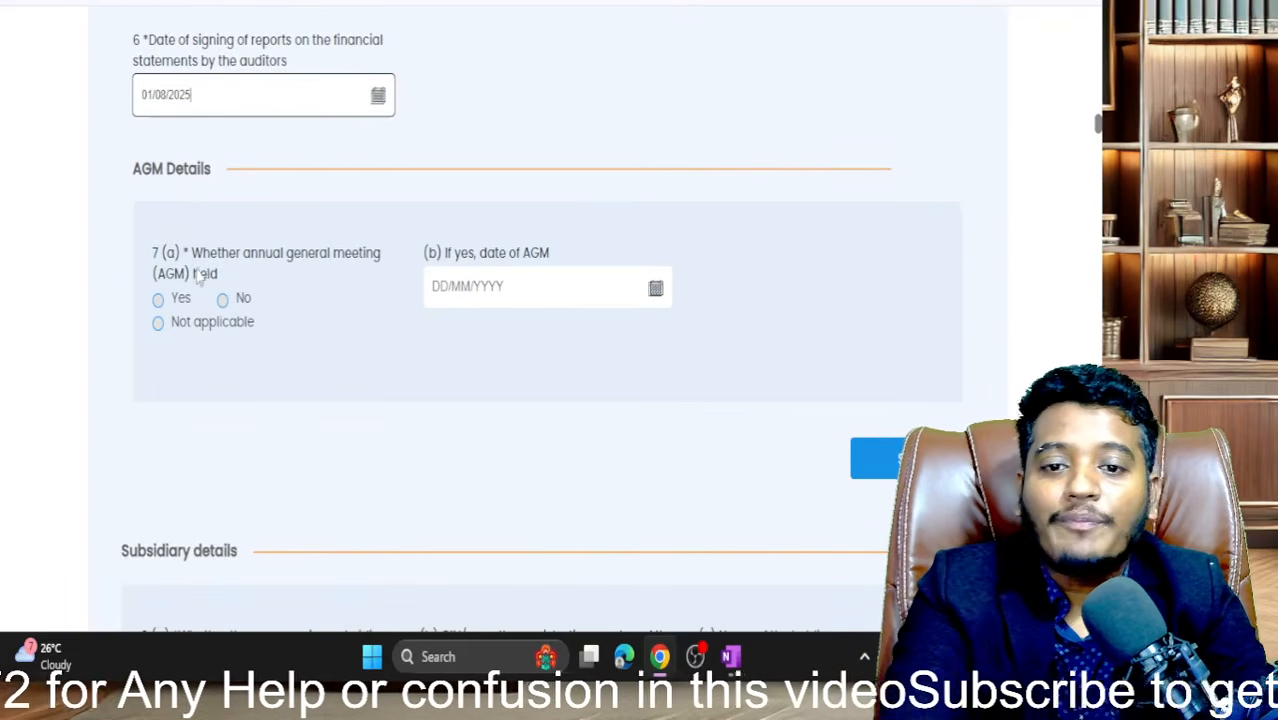
{"action": "left_click_drag", "start_coordinate": [201, 262], "coordinate": [260, 283]}
- Answer Yes to AGM held and set the AGM date to 10/08/2025
{"action": "left_click", "coordinate": [158, 300]}
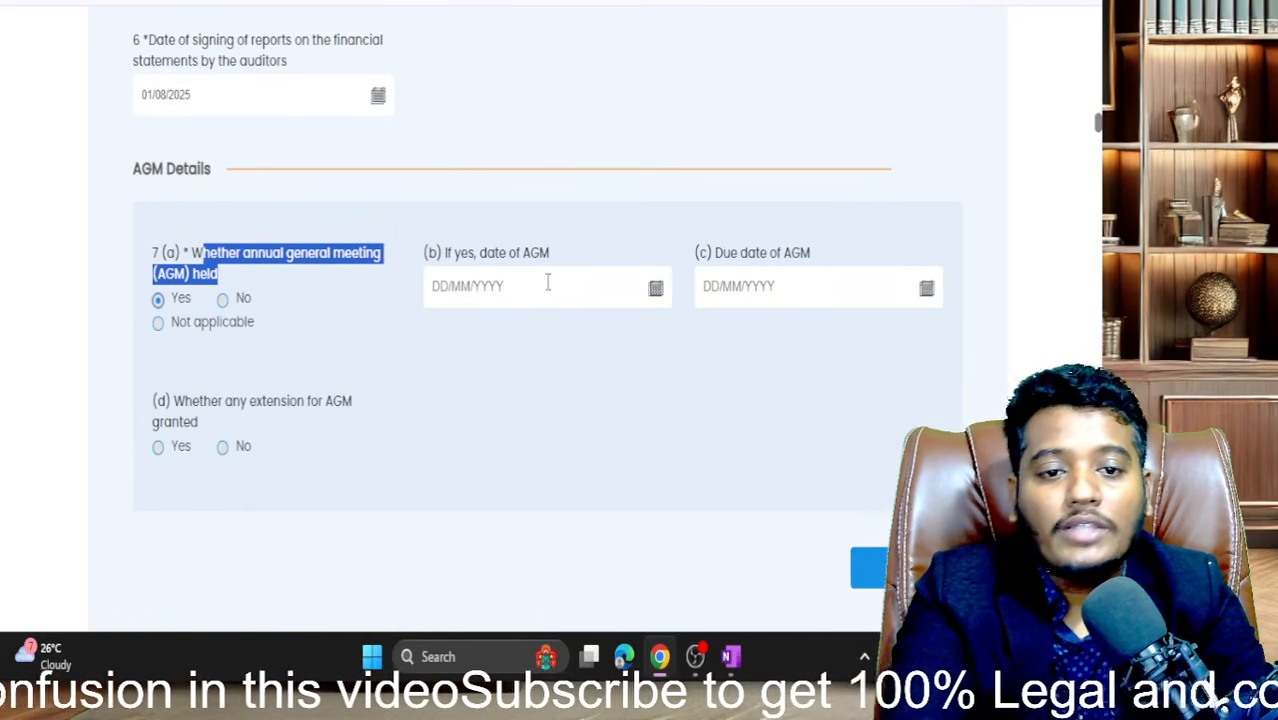
{"action": "left_click", "coordinate": [655, 288]}
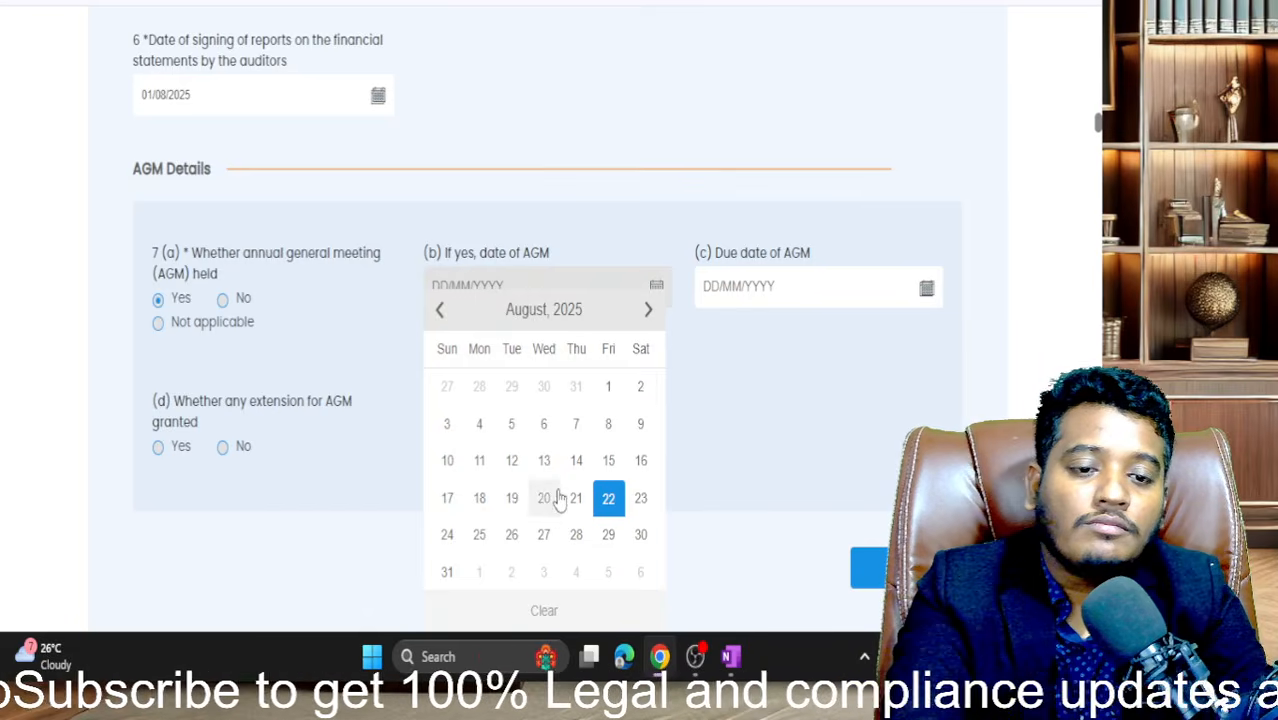
{"action": "left_click", "coordinate": [447, 461]}
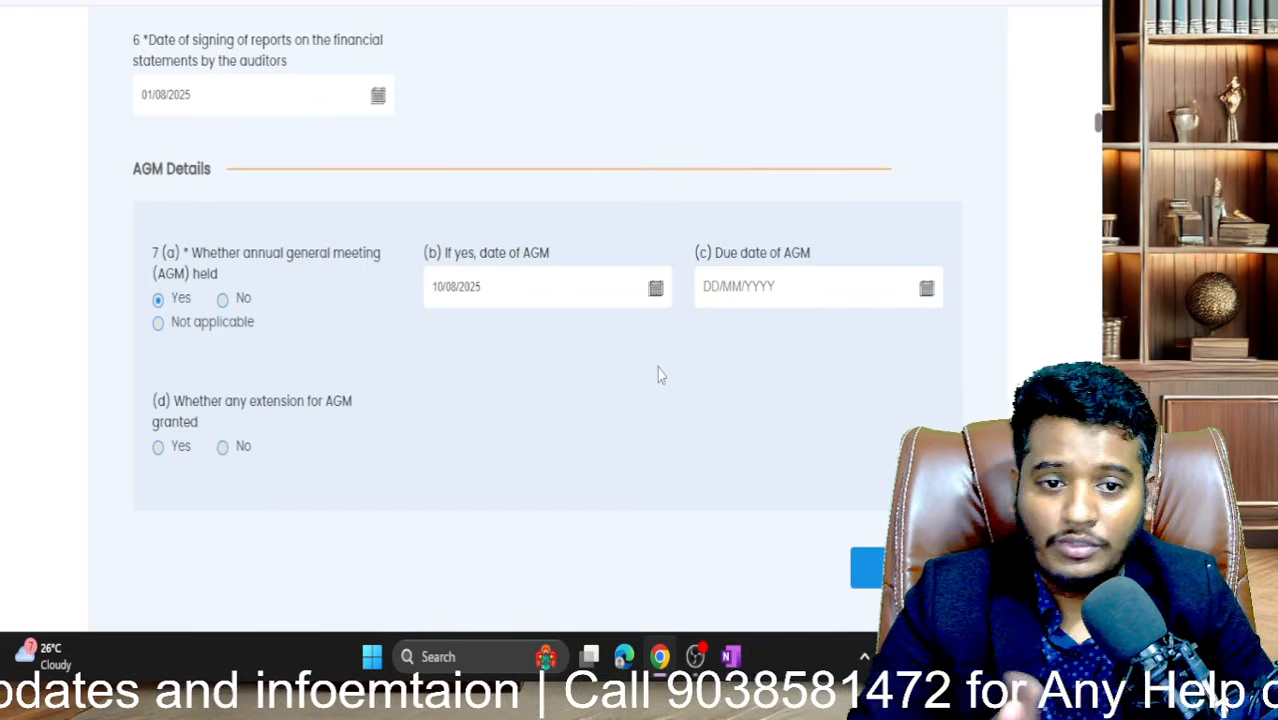
{"action": "scroll", "coordinate": [659, 375], "scroll_direction": "down", "scroll_amount": 1}
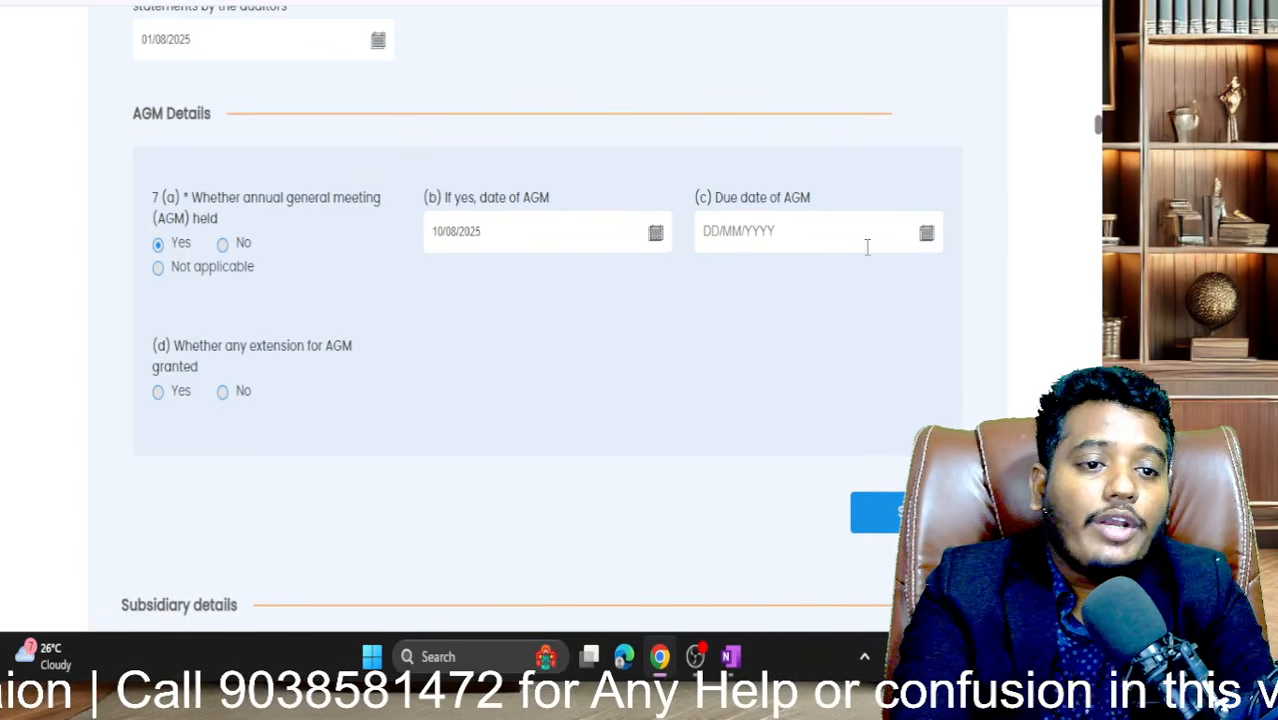
{"action": "left_click", "coordinate": [926, 236]}
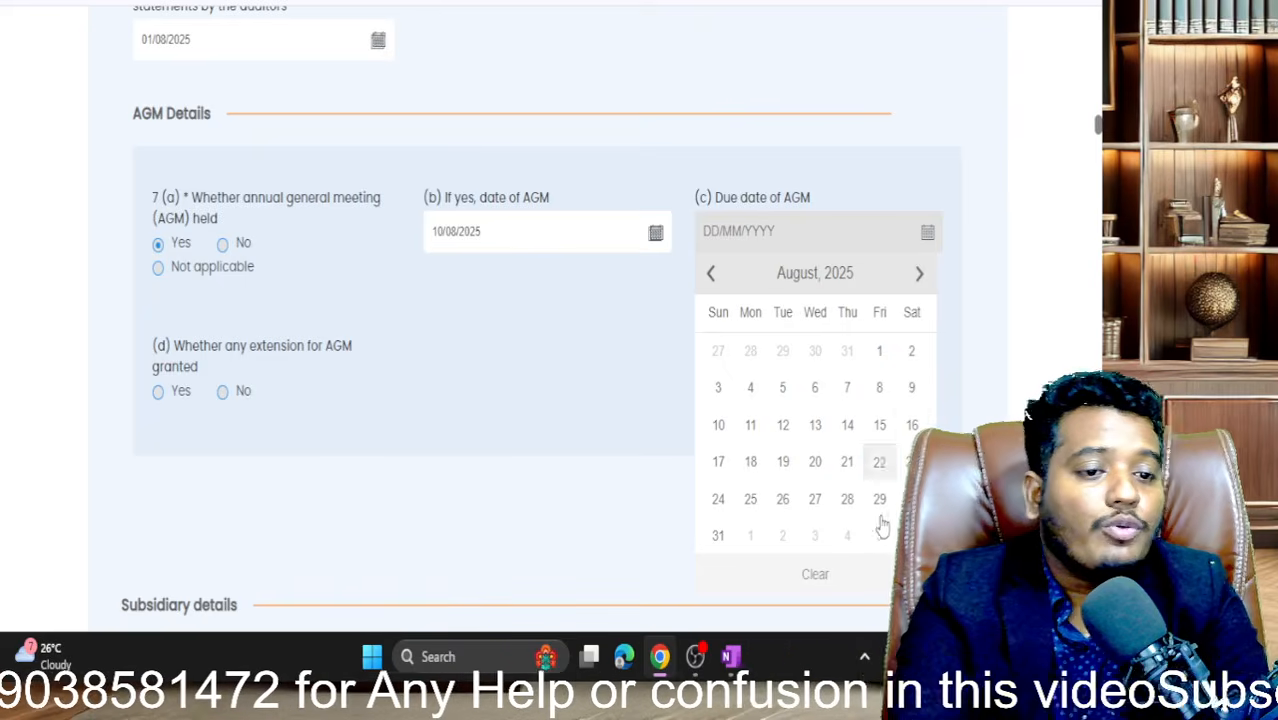
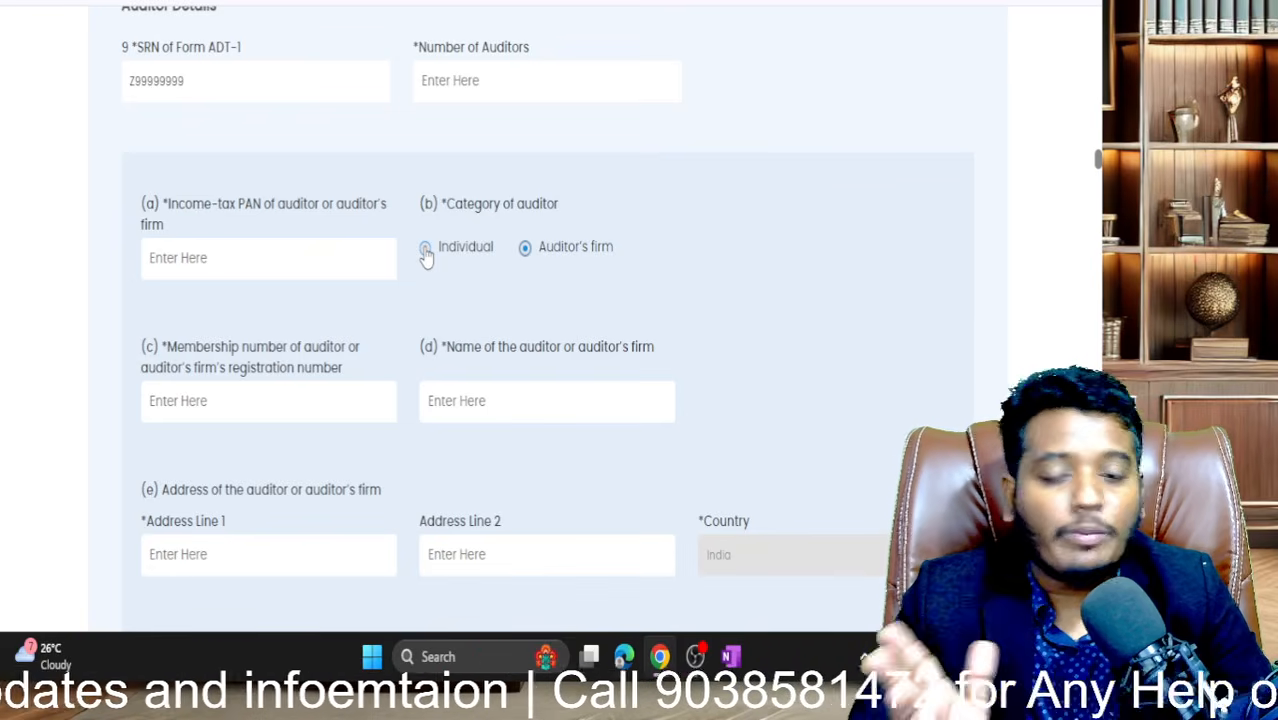
- Choose Individual rather than Auditor's firm as the category of auditor
{"action": "left_click", "coordinate": [426, 250]}
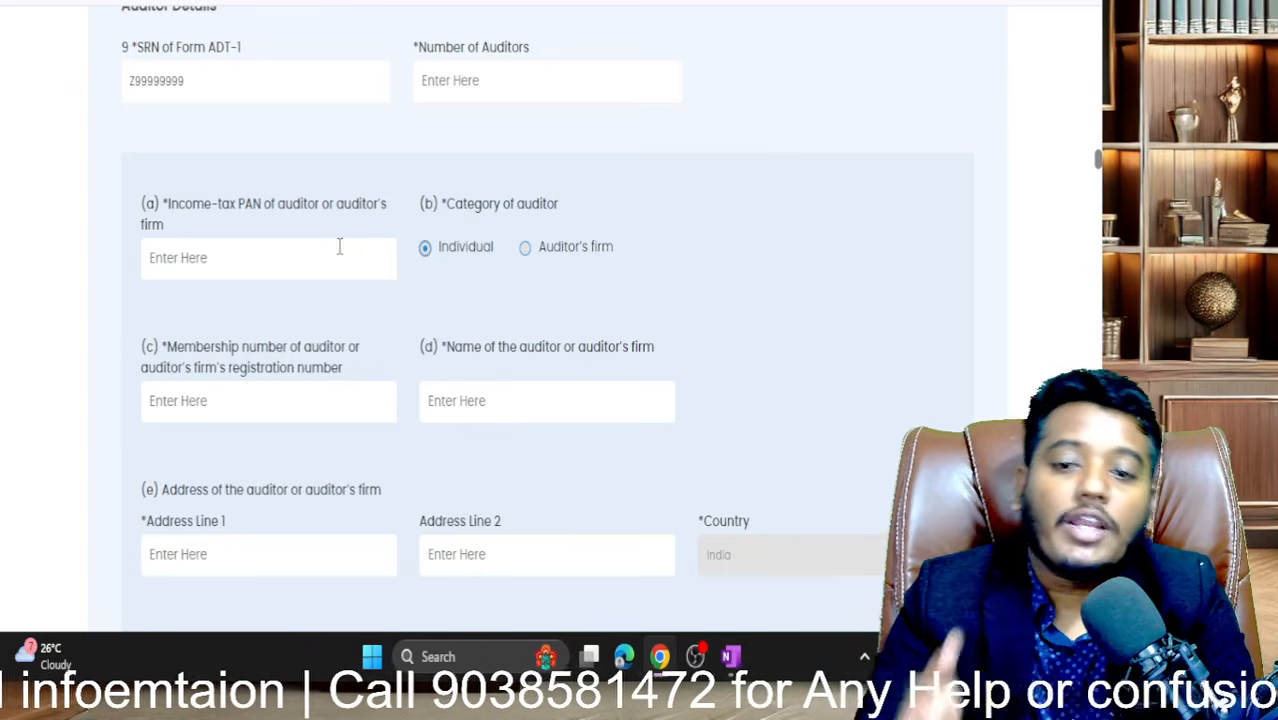
{"action": "scroll", "coordinate": [390, 380], "scroll_direction": "down", "scroll_amount": 3}
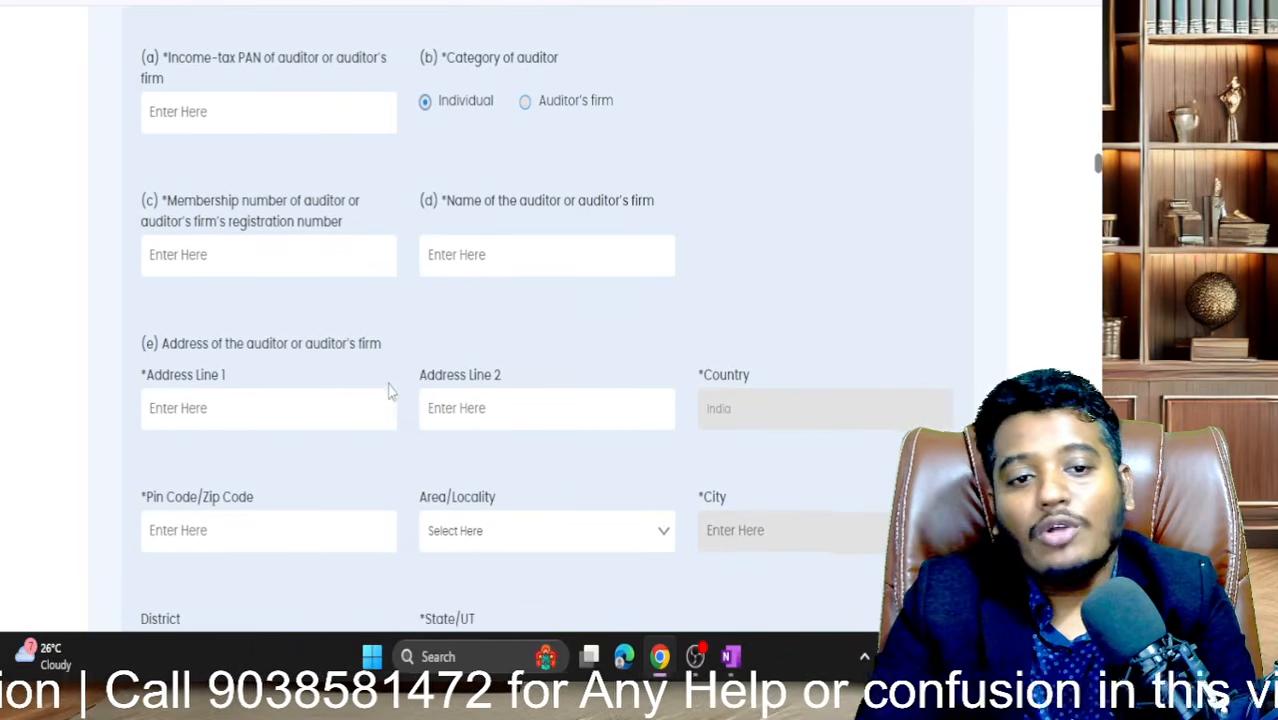
{"action": "scroll", "coordinate": [390, 388], "scroll_direction": "up", "scroll_amount": 1}
{"action": "scroll", "coordinate": [390, 390], "scroll_direction": "up", "scroll_amount": 1}
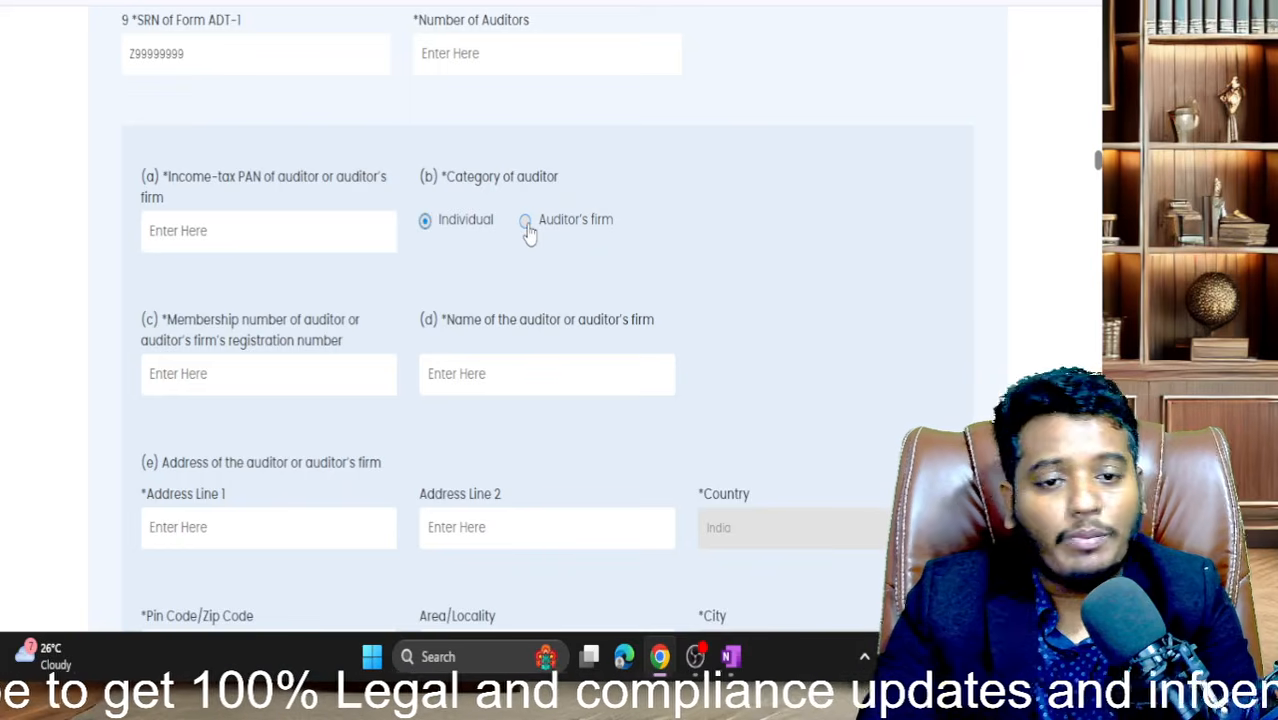
{"action": "left_click", "coordinate": [526, 221]}
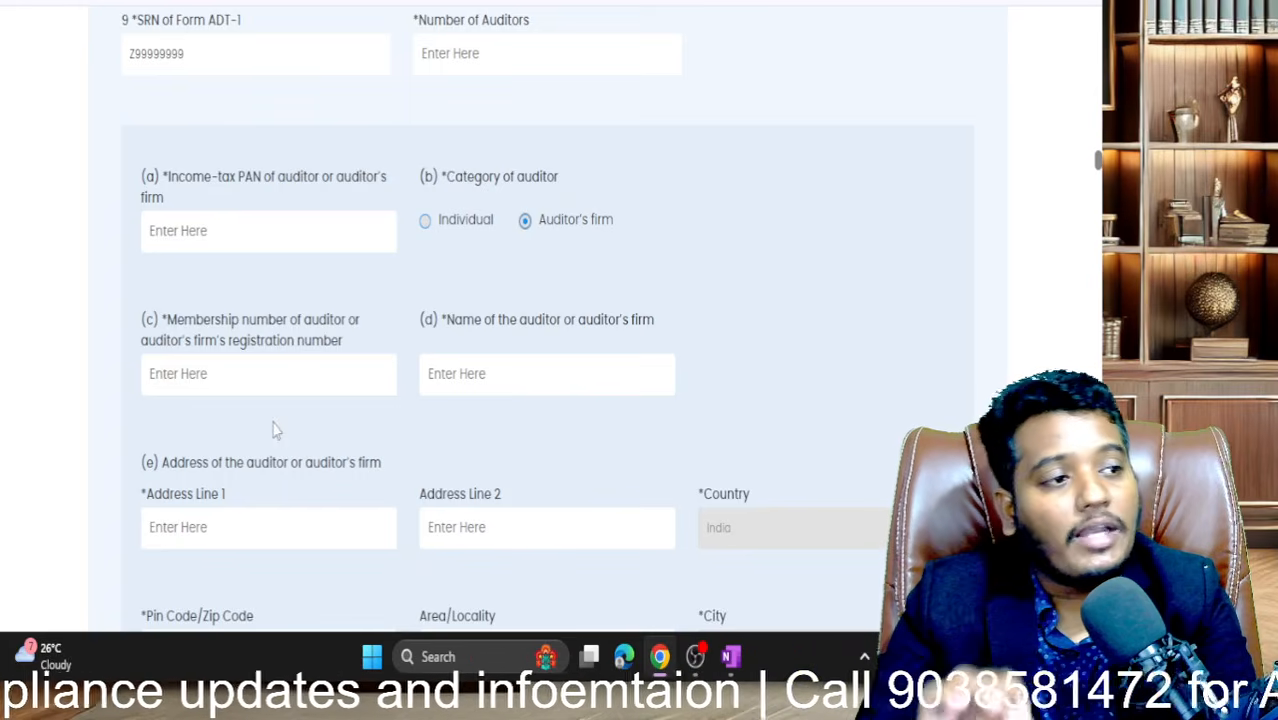
{"action": "left_click", "coordinate": [437, 227]}
{"action": "scroll", "coordinate": [437, 227], "scroll_direction": "up", "scroll_amount": 1}
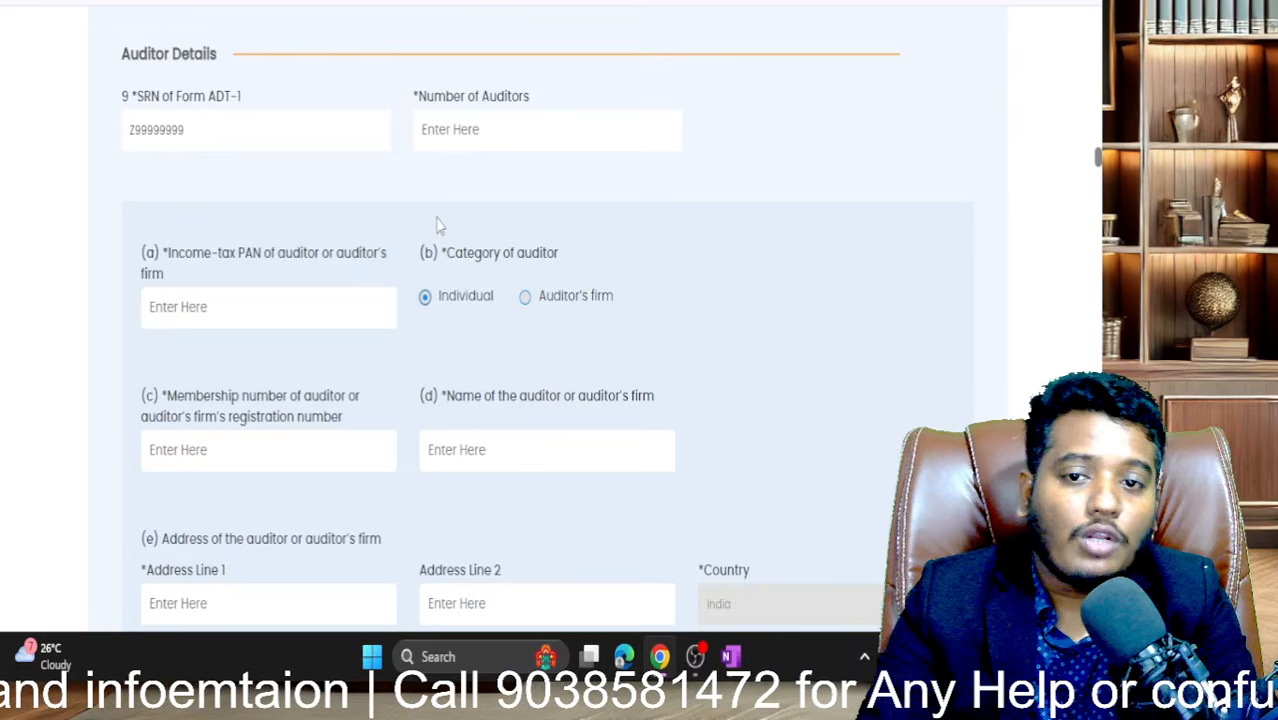
{"action": "left_click", "coordinate": [474, 138]}
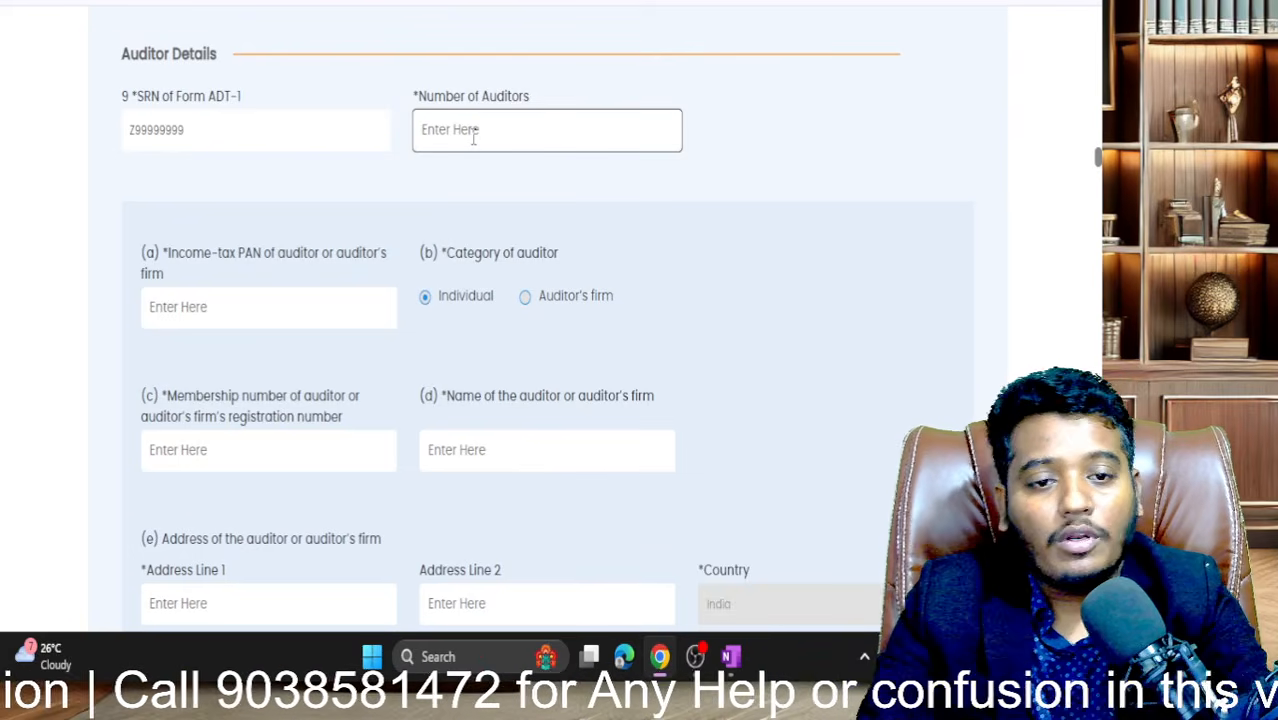
- Enter 1 as the number of auditors, then the auditor's PAN, membership number and name
{"action": "type", "text": "1"}
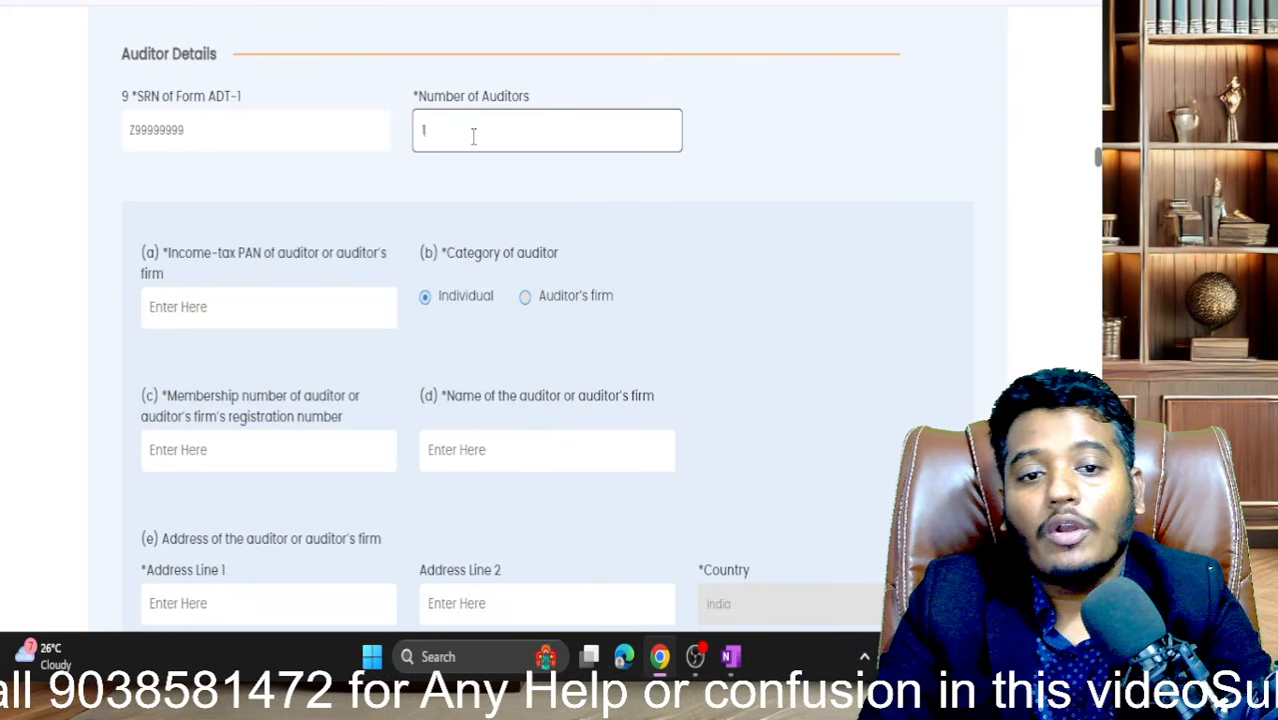
{"action": "left_click", "coordinate": [797, 205]}
{"action": "scroll", "coordinate": [590, 207], "scroll_direction": "down", "scroll_amount": 1}
{"action": "left_click", "coordinate": [279, 240]}
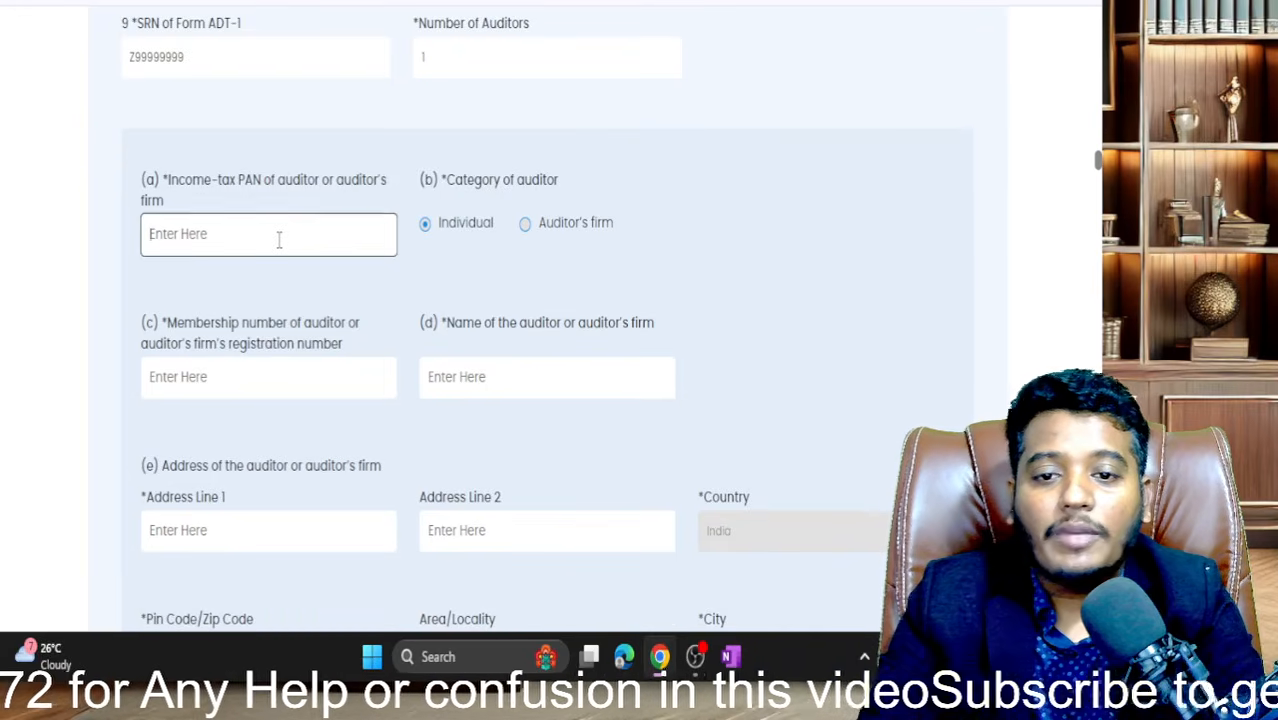
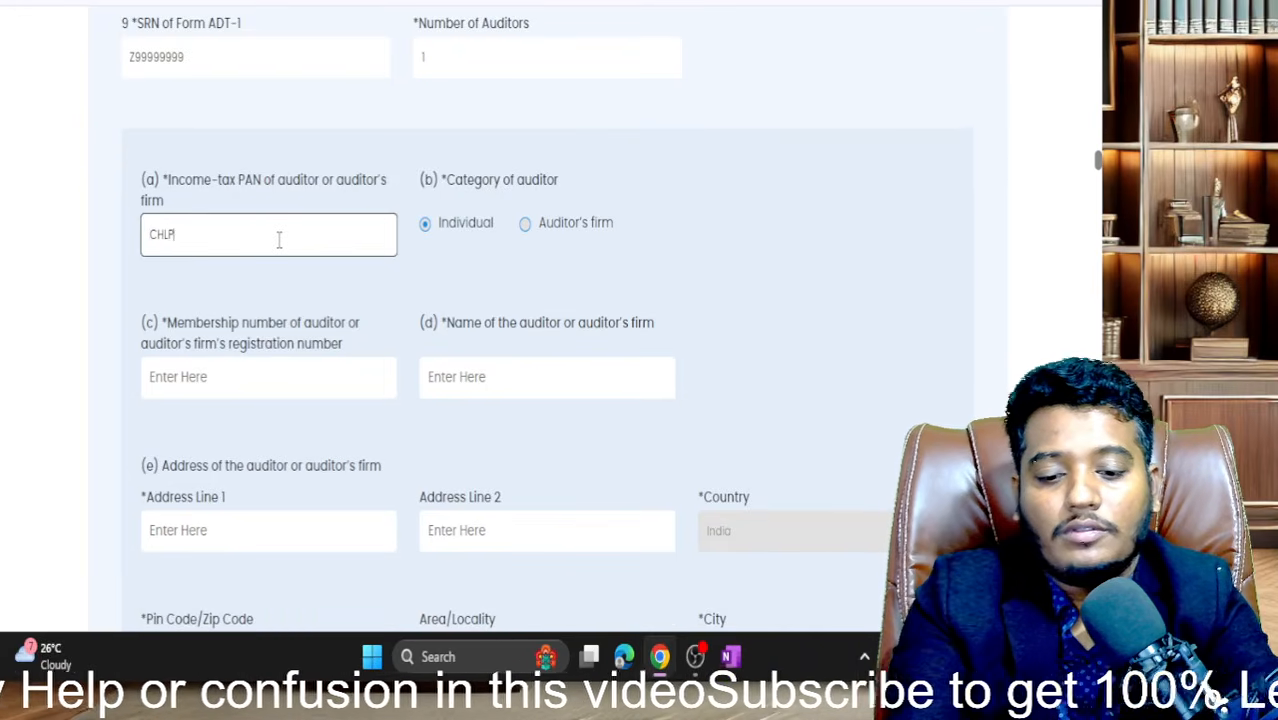
{"action": "key", "text": "Tab"}
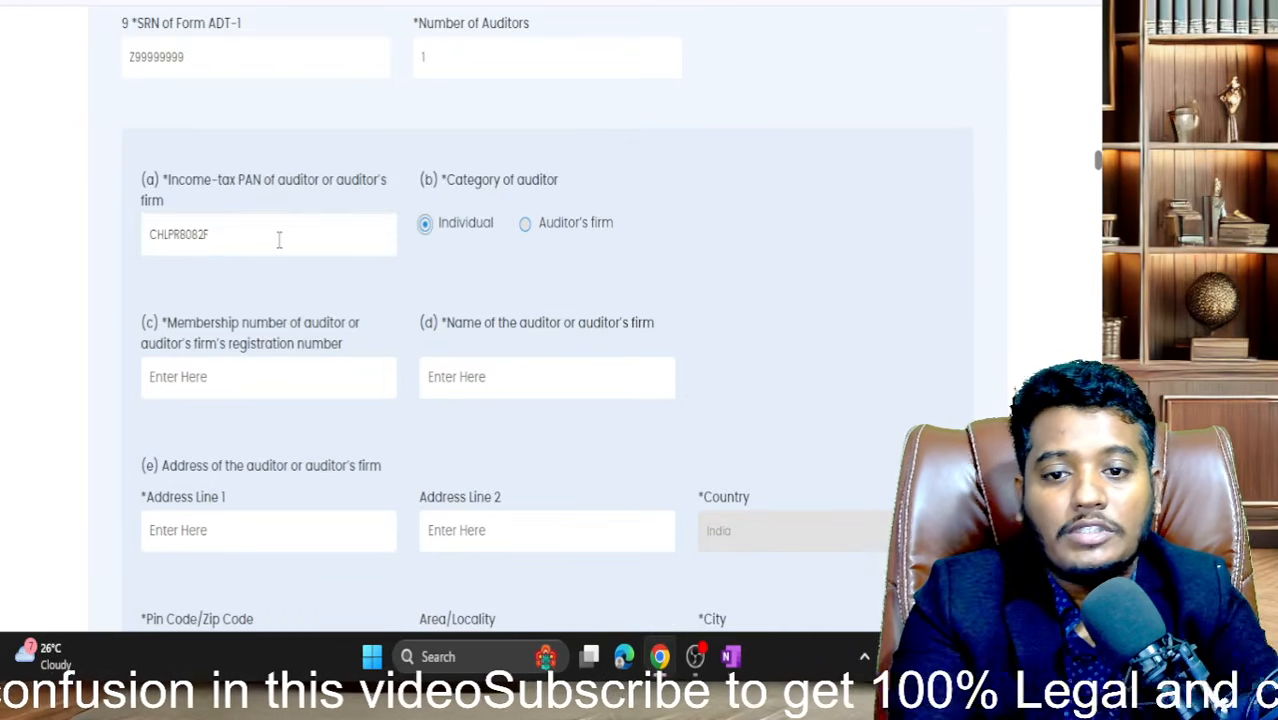
{"action": "scroll", "coordinate": [279, 240], "scroll_direction": "down", "scroll_amount": 3}
{"action": "left_click", "coordinate": [274, 205]}
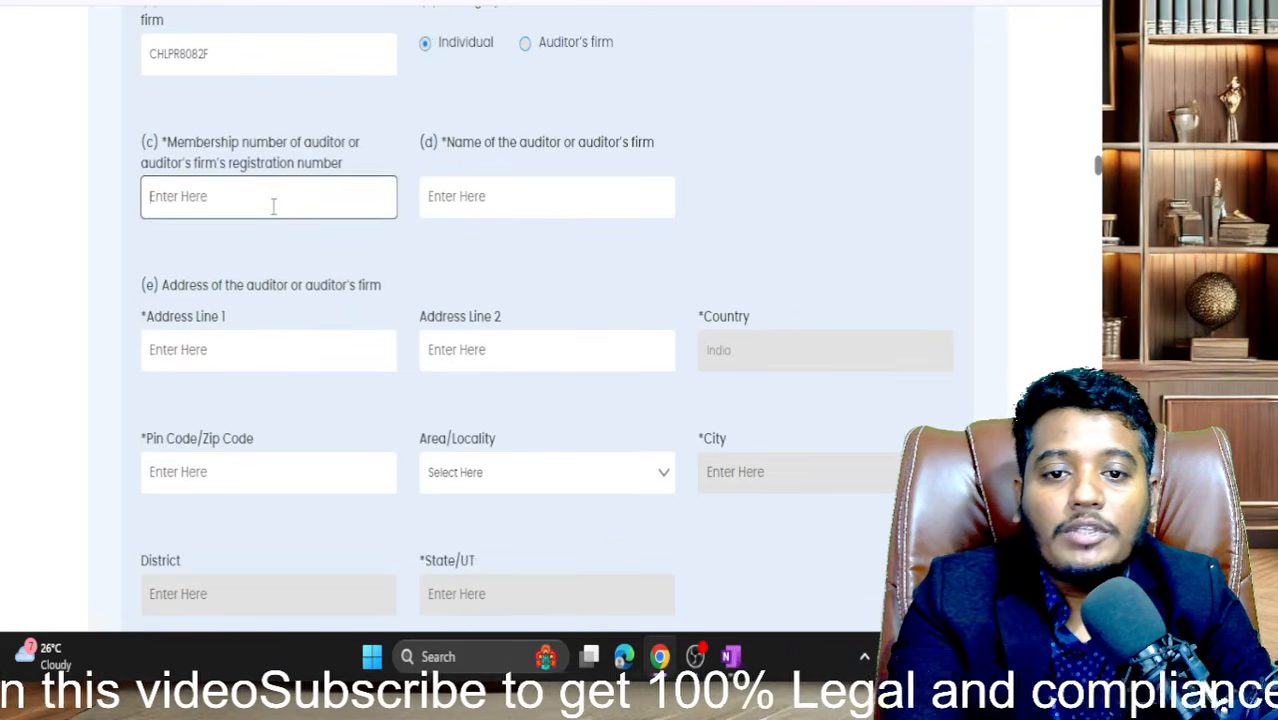
{"action": "scroll", "coordinate": [275, 210], "scroll_direction": "down", "scroll_amount": 1}
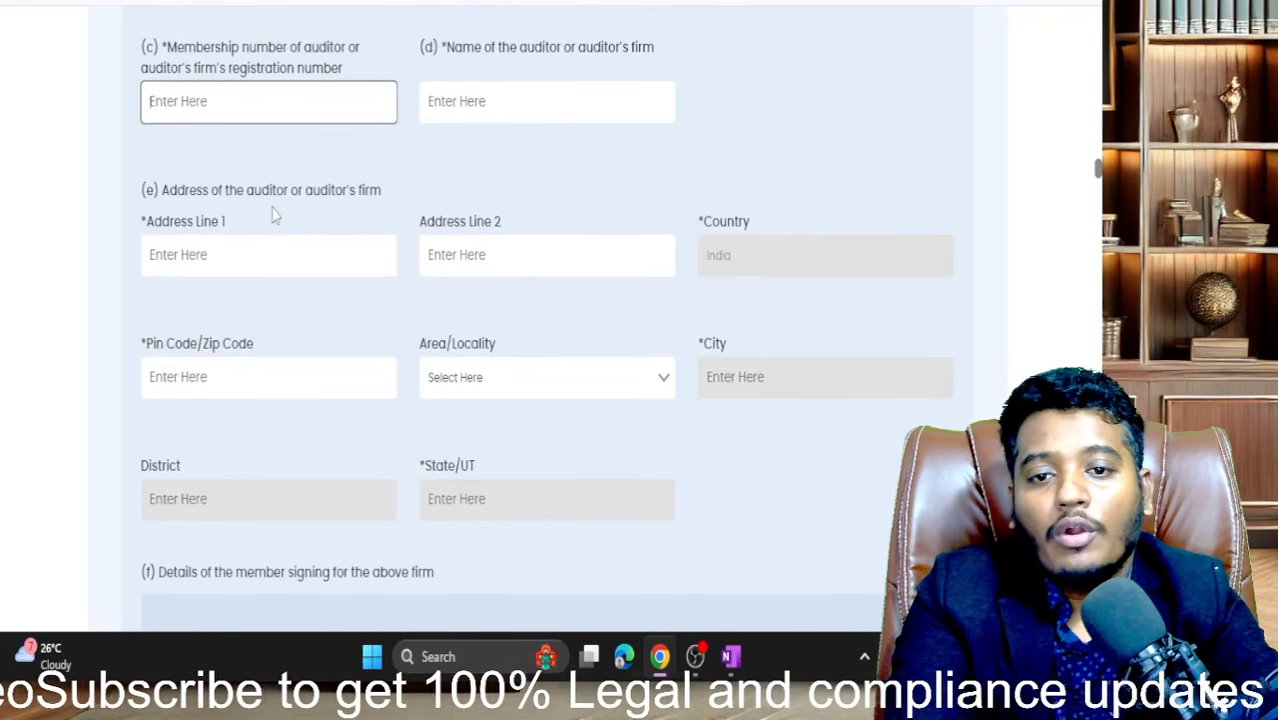
{"action": "type", "text": "025658"}
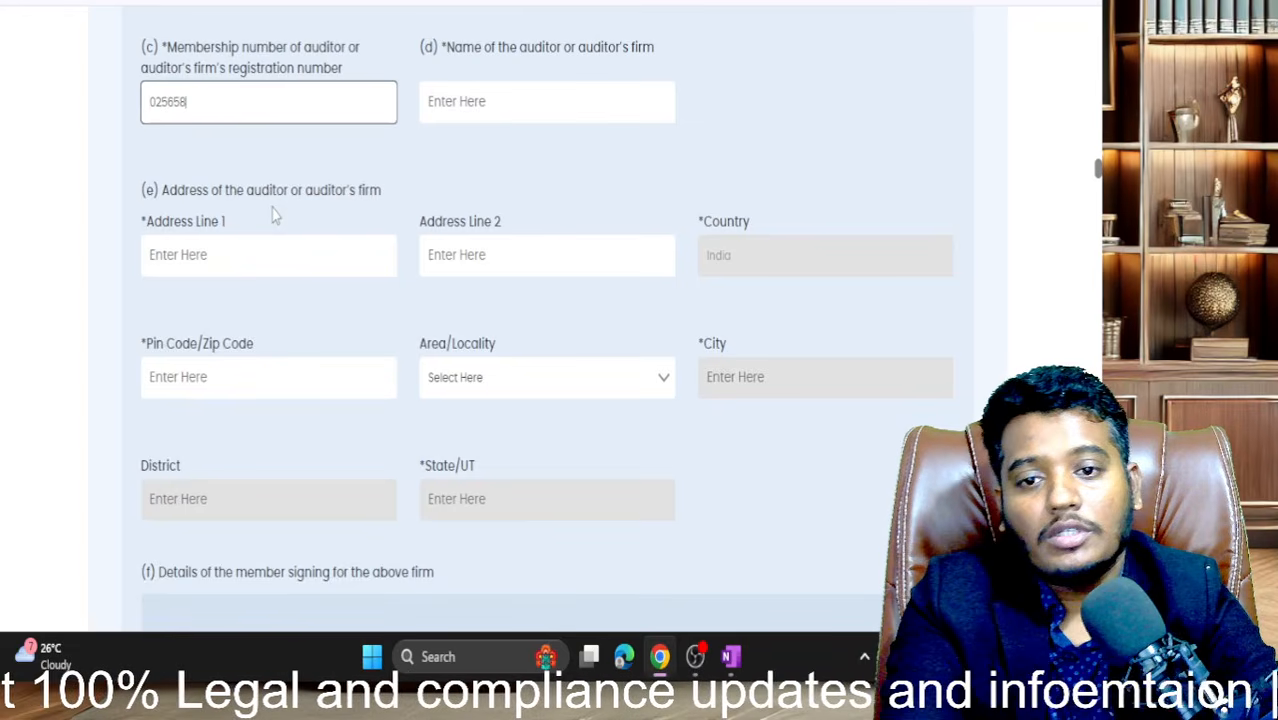
{"action": "key", "text": "Tab"}
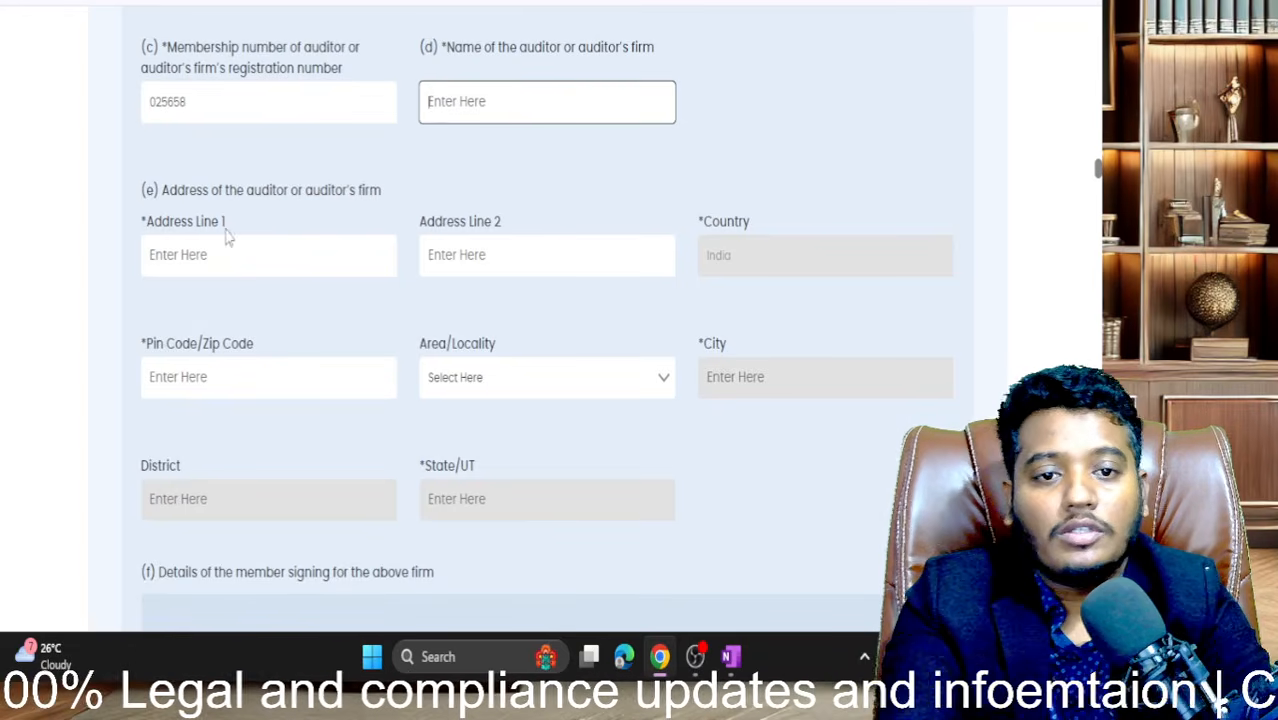
{"action": "type", "text": "SASASASA"}
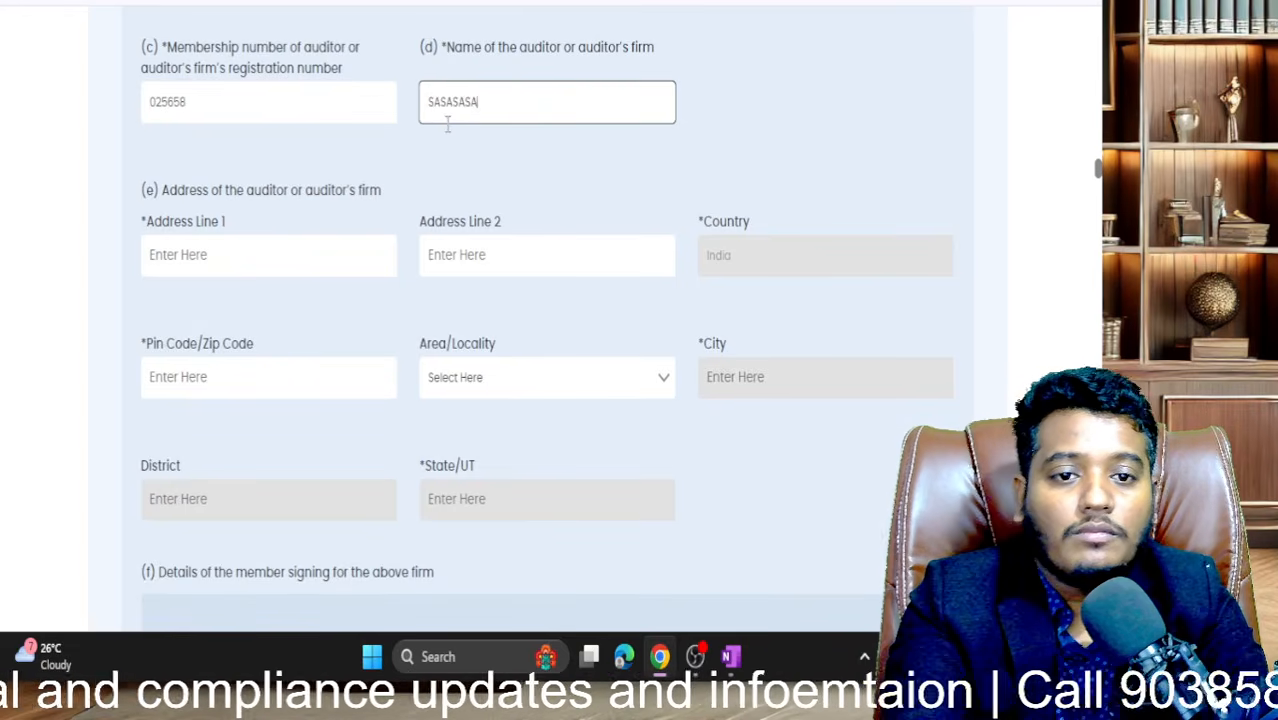
- Fill in the auditor's two address lines and PIN code
{"action": "left_click", "coordinate": [276, 264]}
{"action": "type", "text": "AAXAZZX"}
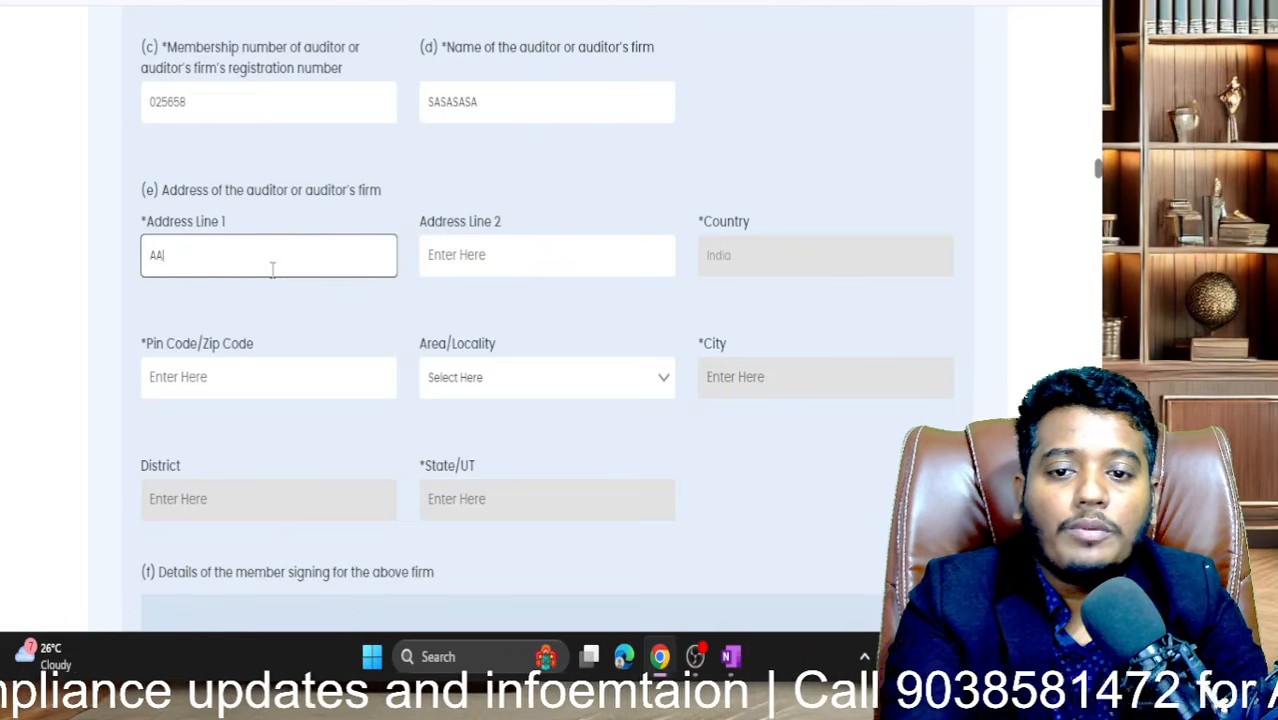
{"action": "left_click", "coordinate": [455, 268]}
{"action": "type", "text": "XZXZXZX"}
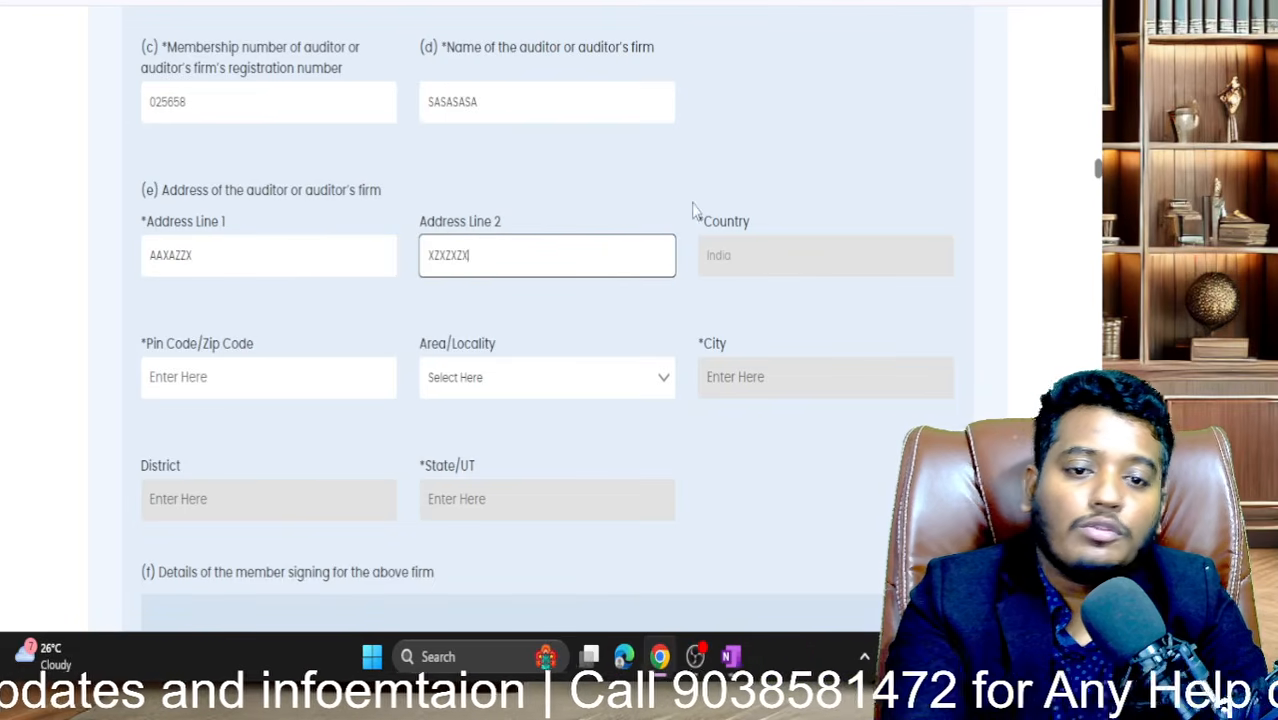
{"action": "left_click", "coordinate": [377, 362]}
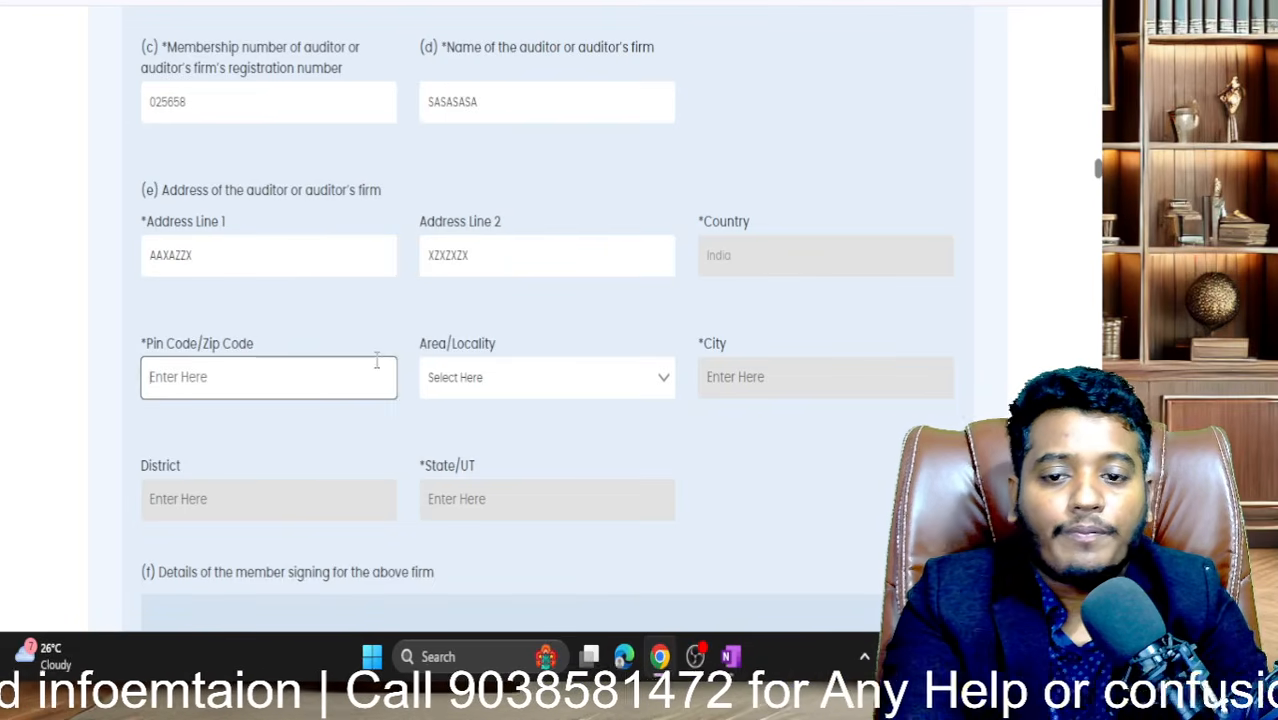
{"action": "type", "text": "70000015"}
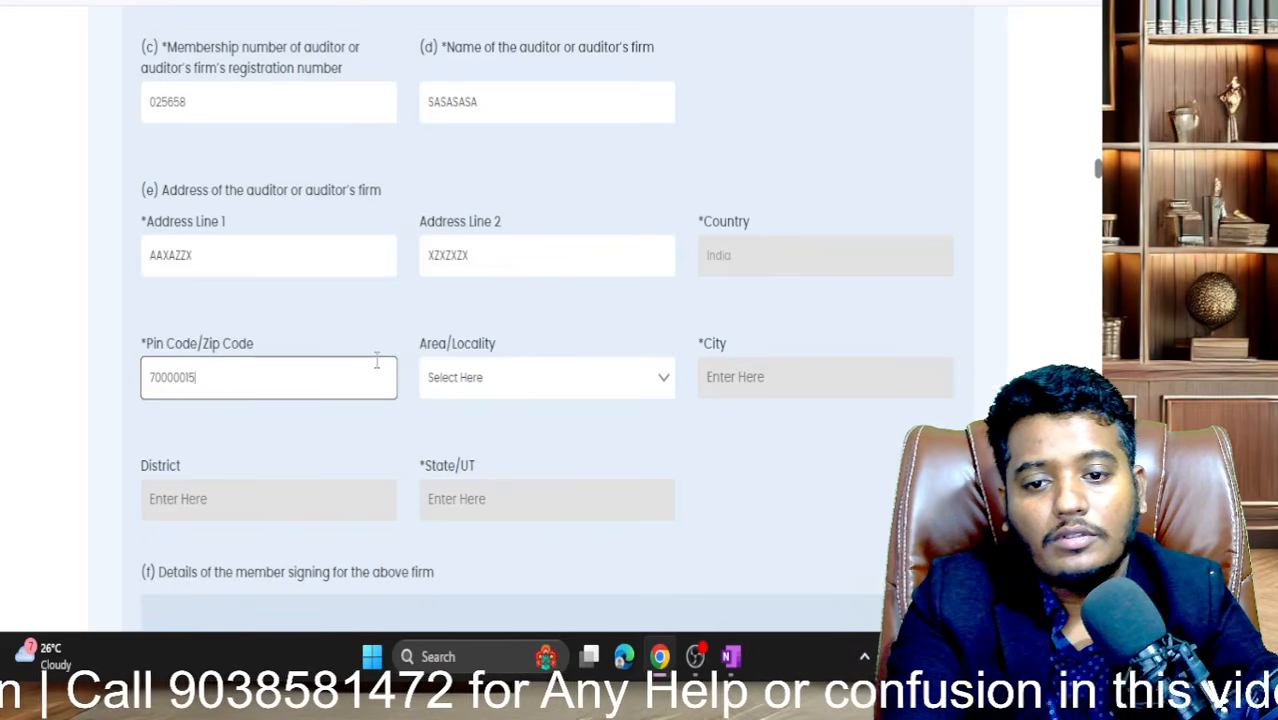
{"action": "left_click", "coordinate": [378, 433]}
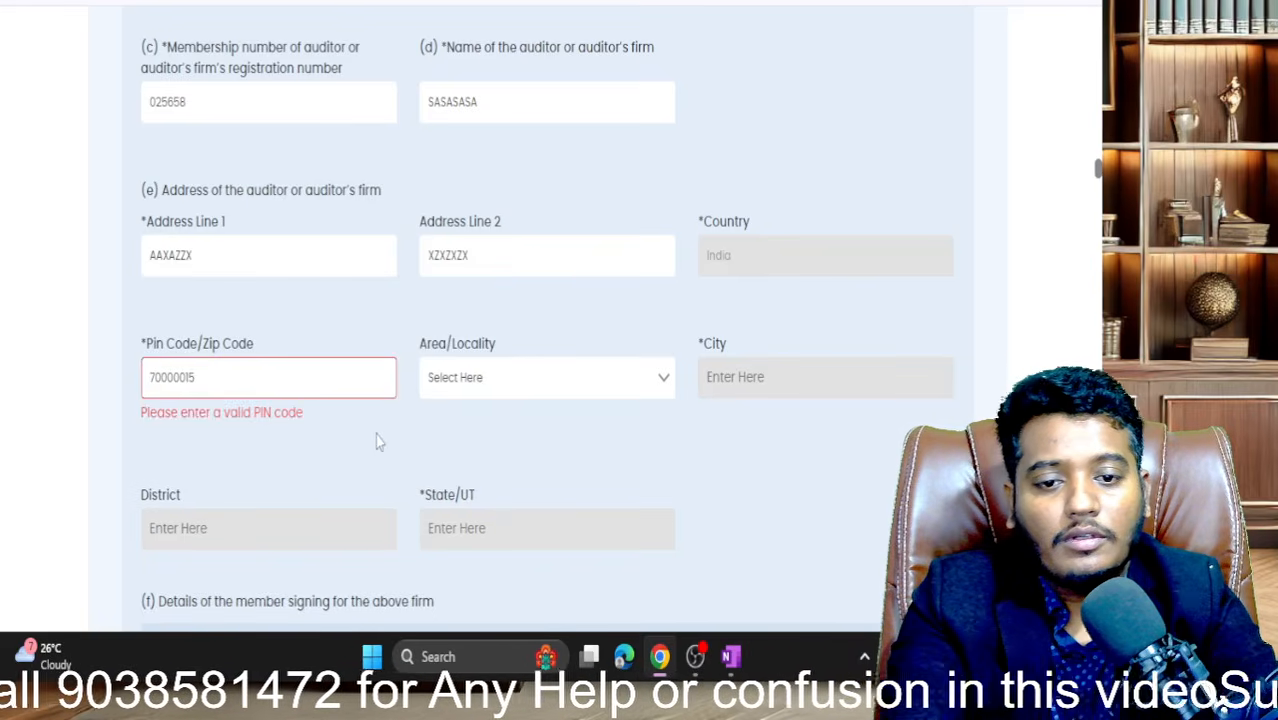
- Correct the PIN code until City Kolkata and State West Bengal auto-fill
{"action": "left_click", "coordinate": [264, 381]}
{"action": "key", "text": "BackSpace"}
{"action": "left_click", "coordinate": [286, 483]}
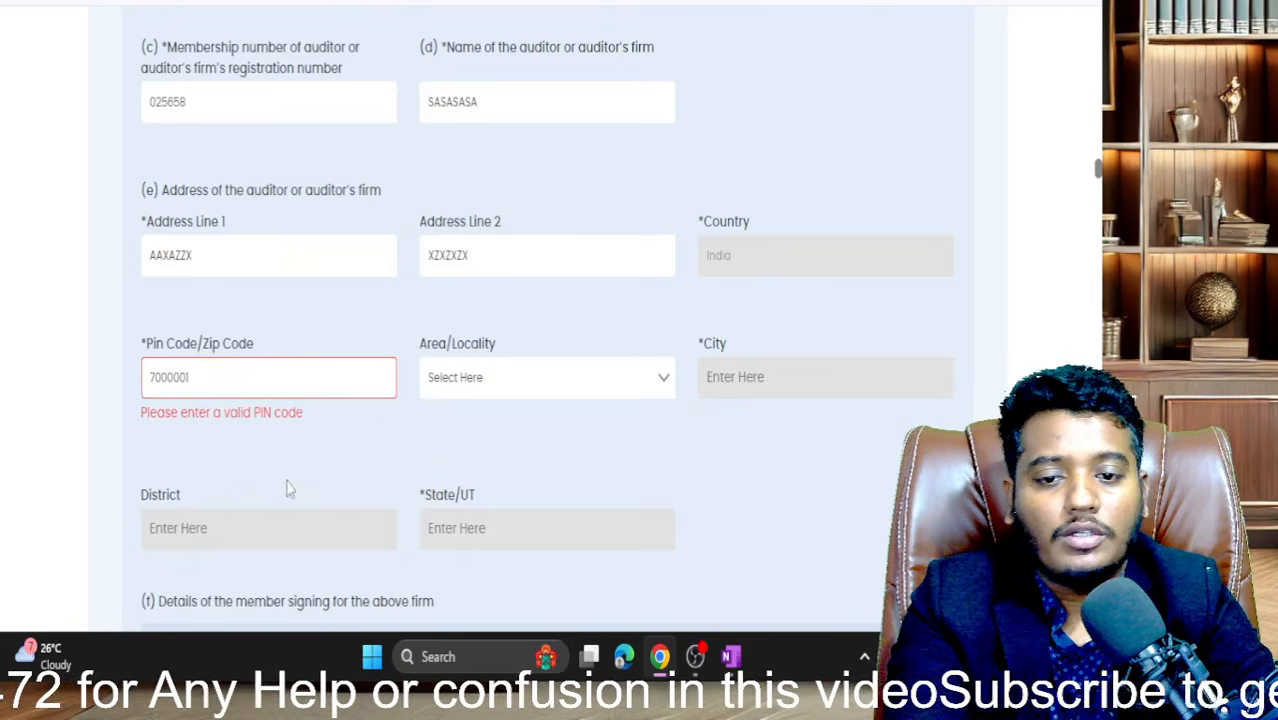
{"action": "left_click", "coordinate": [226, 384]}
{"action": "key", "text": "ctrl+a"}
{"action": "type", "text": "7000001"}
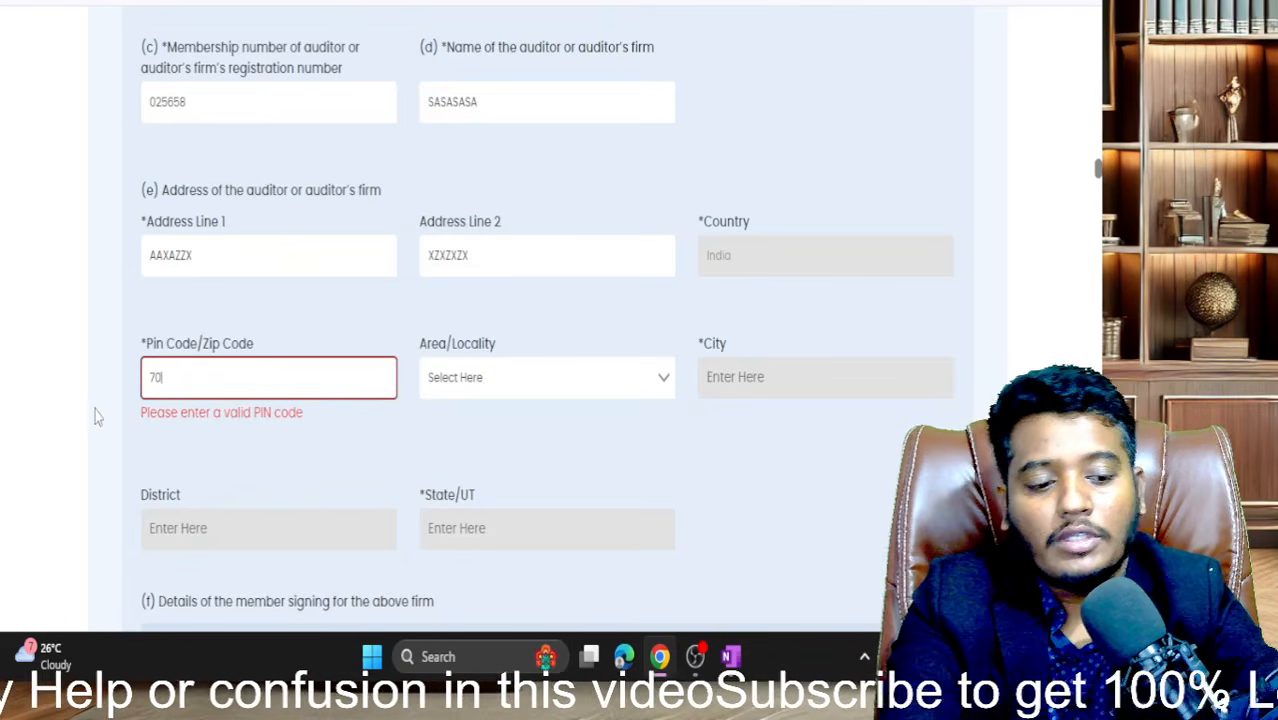
{"action": "left_click", "coordinate": [118, 424]}
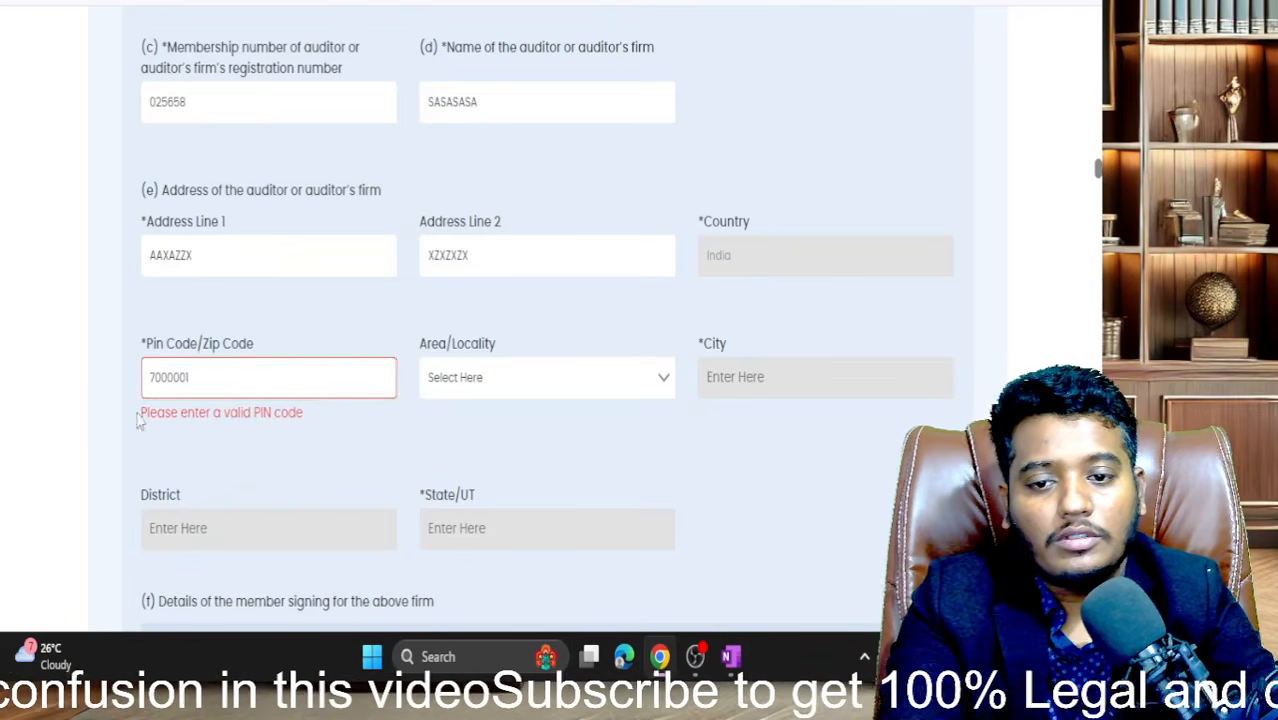
{"action": "left_click", "coordinate": [207, 367]}
{"action": "key", "text": "BackSpace"}
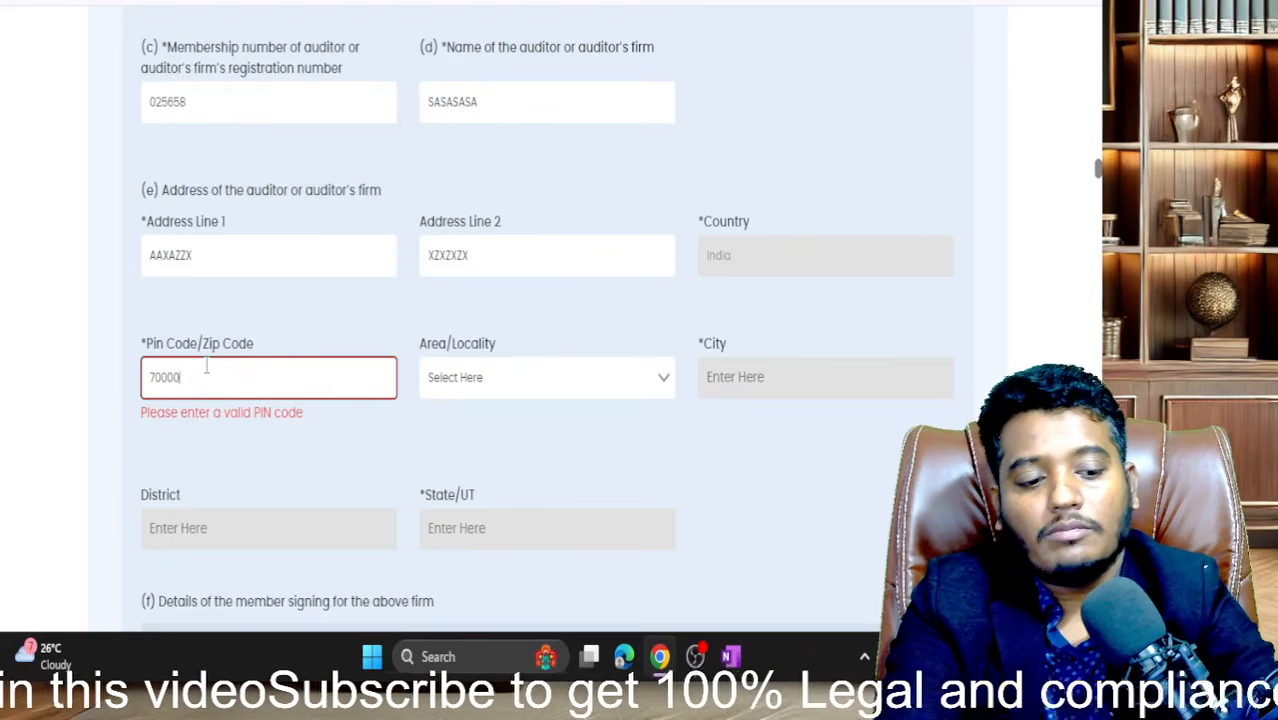
{"action": "type", "text": "5"}
{"action": "left_click", "coordinate": [72, 415]}
{"action": "left_click", "coordinate": [183, 377]}
{"action": "key", "text": "BackSpace"}
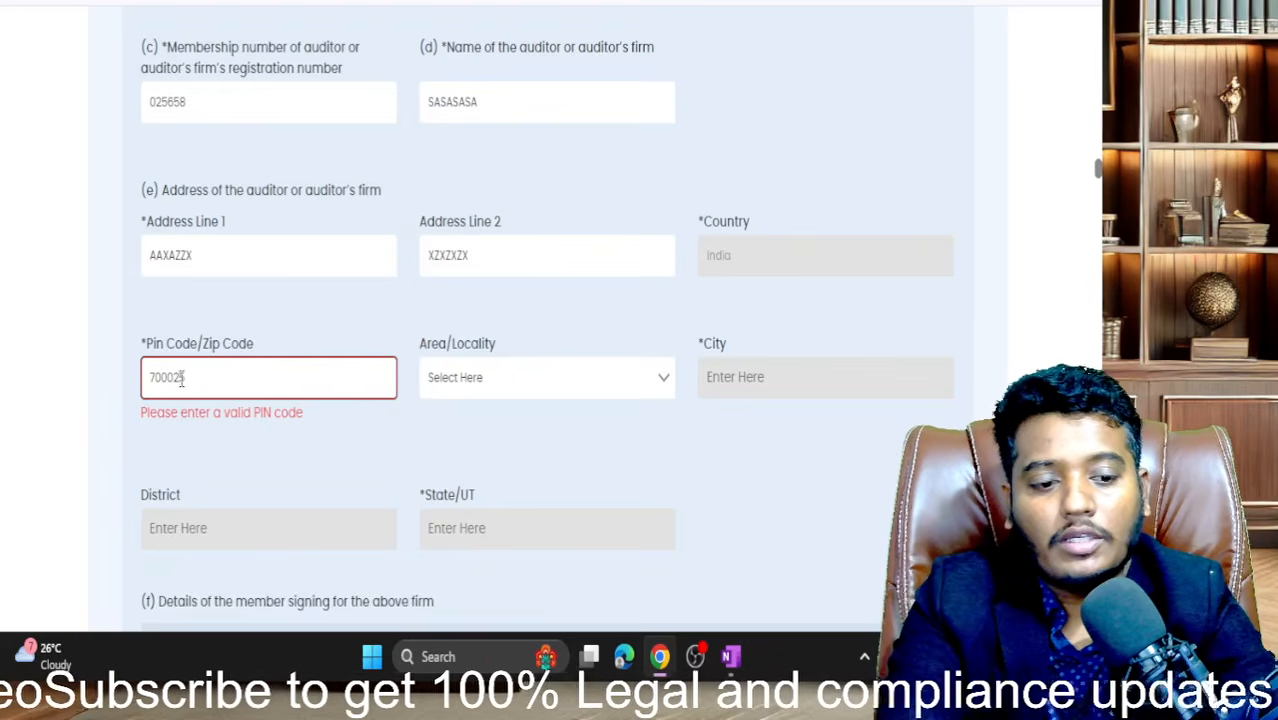
{"action": "left_click", "coordinate": [86, 358]}
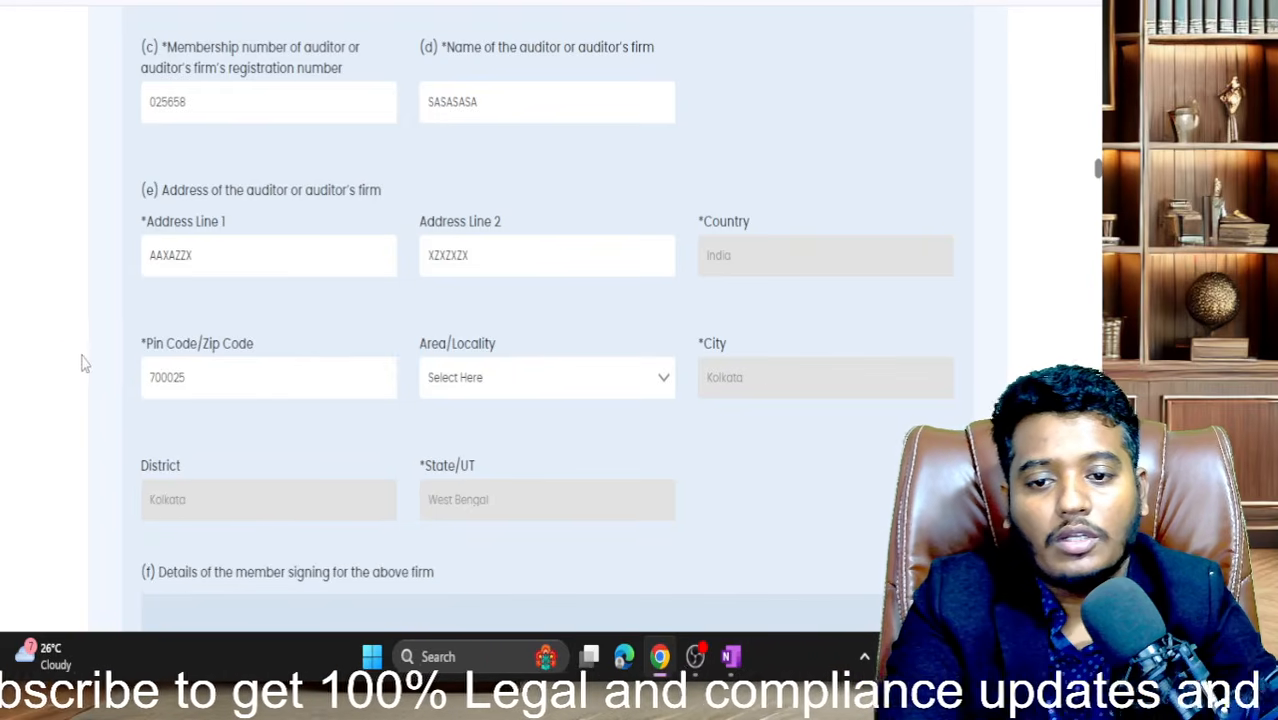
{"action": "left_click", "coordinate": [505, 393]}
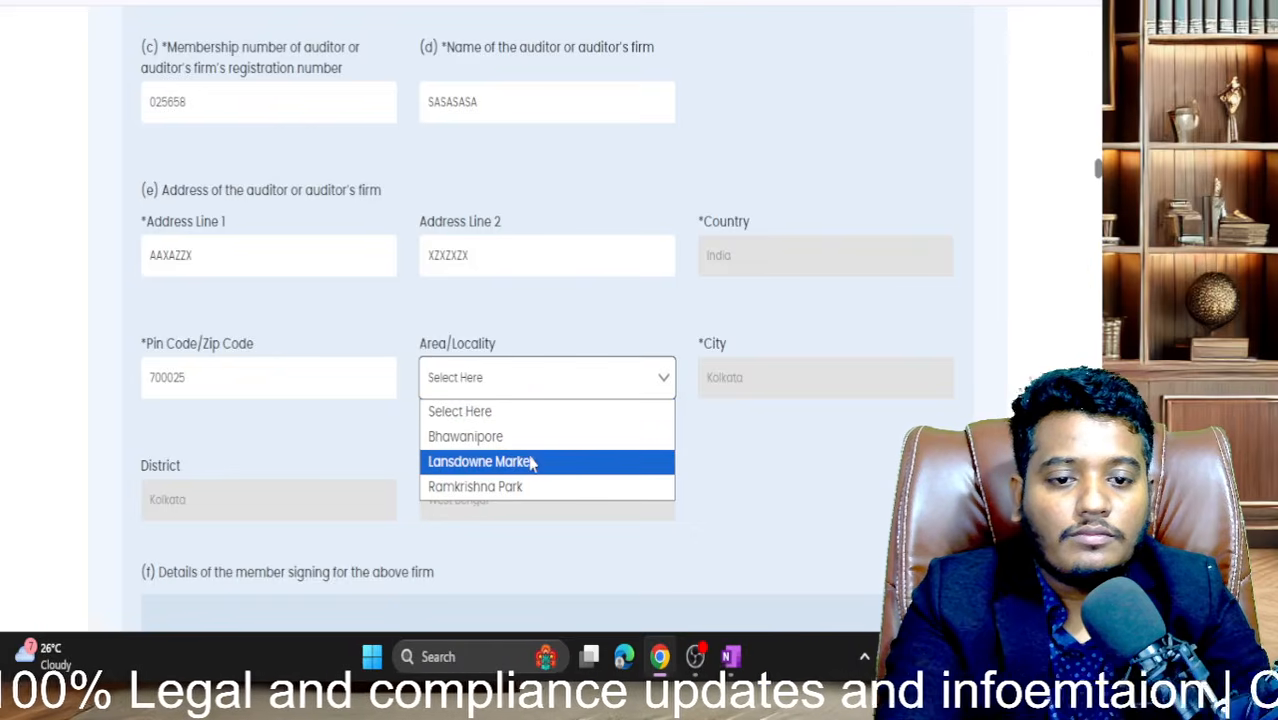
{"action": "left_click", "coordinate": [536, 440]}
{"action": "scroll", "coordinate": [725, 487], "scroll_direction": "down", "scroll_amount": 2}
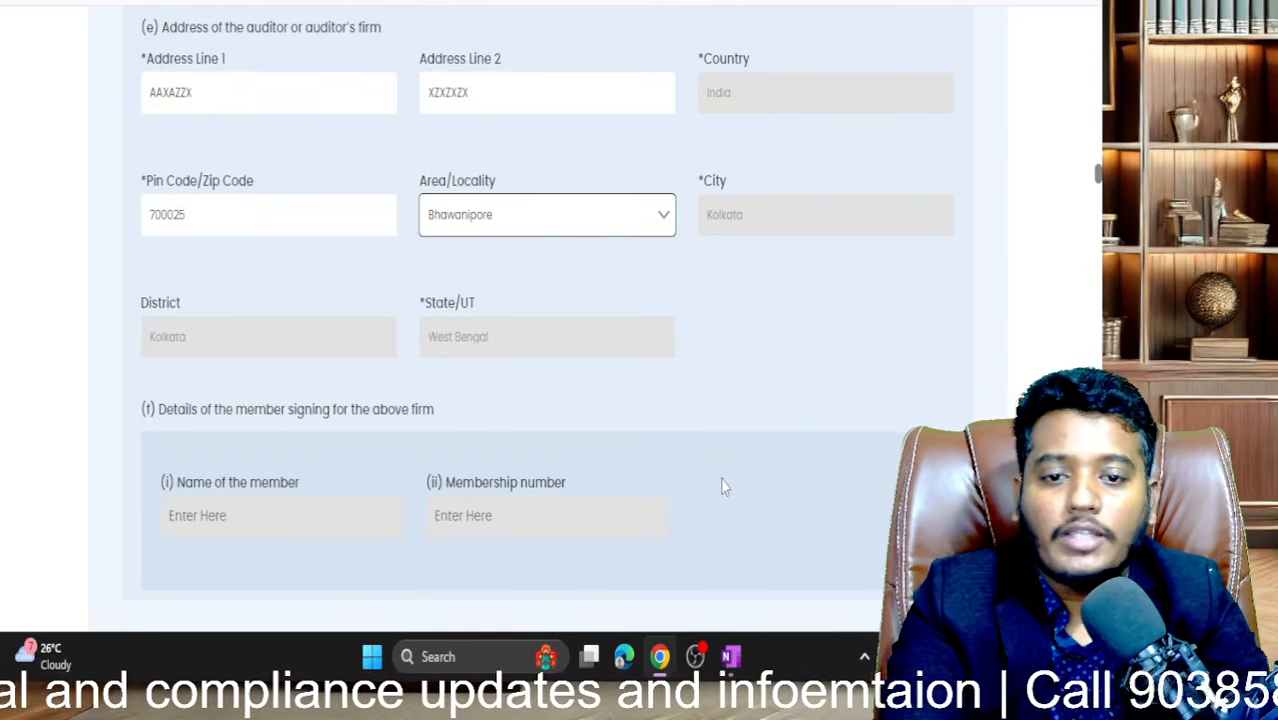
{"action": "scroll", "coordinate": [725, 487], "scroll_direction": "up", "scroll_amount": 5}
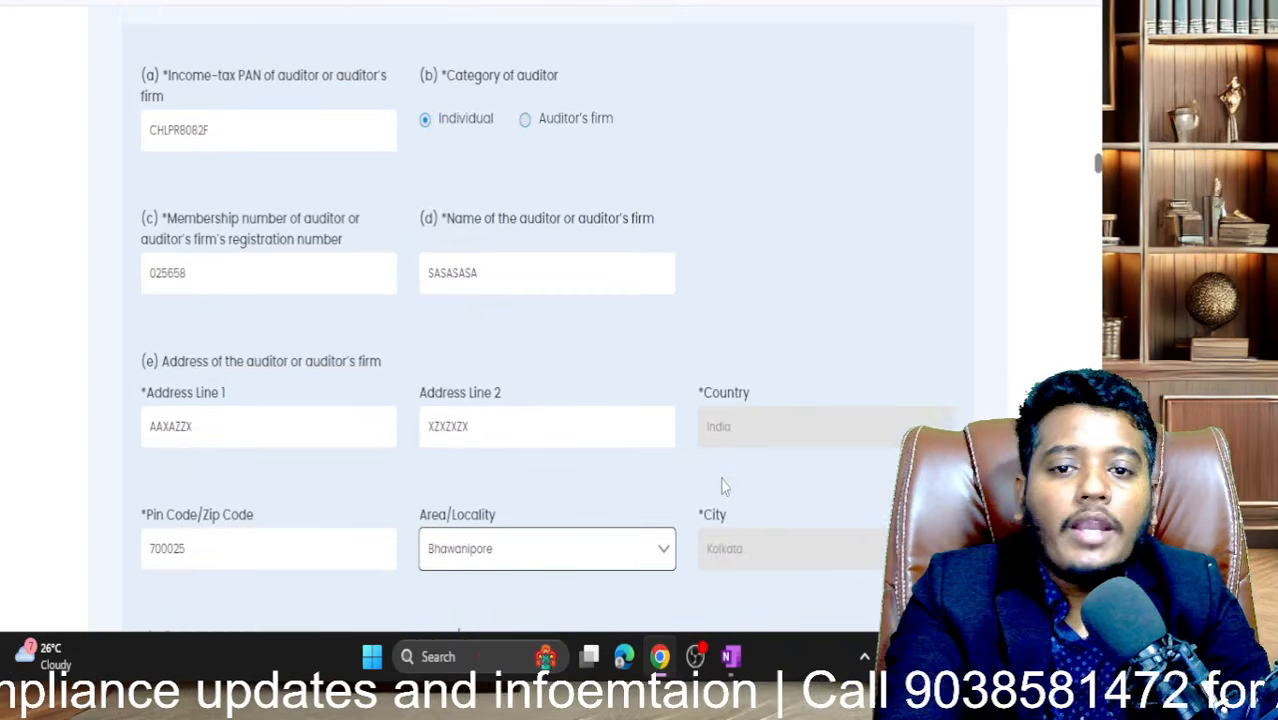
{"action": "scroll", "coordinate": [516, 303], "scroll_direction": "up", "scroll_amount": 1}
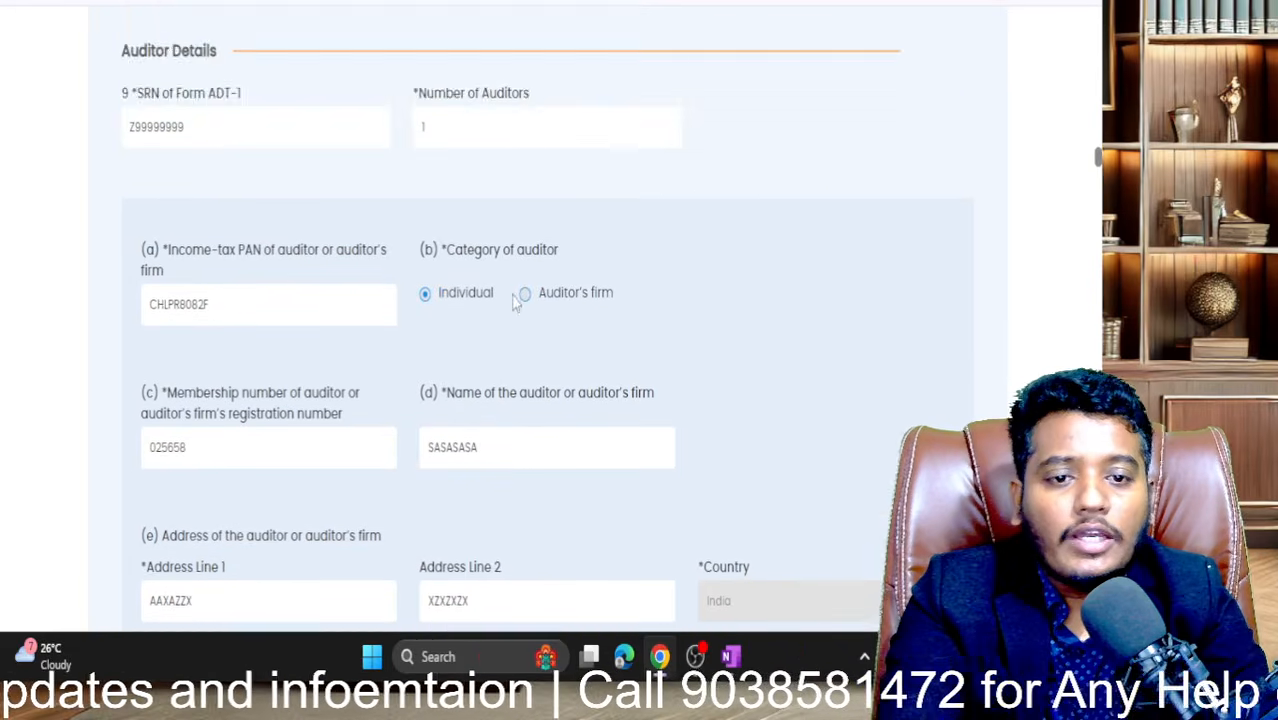
{"action": "scroll", "coordinate": [516, 303], "scroll_direction": "down", "scroll_amount": 1}
{"action": "left_click", "coordinate": [525, 194]}
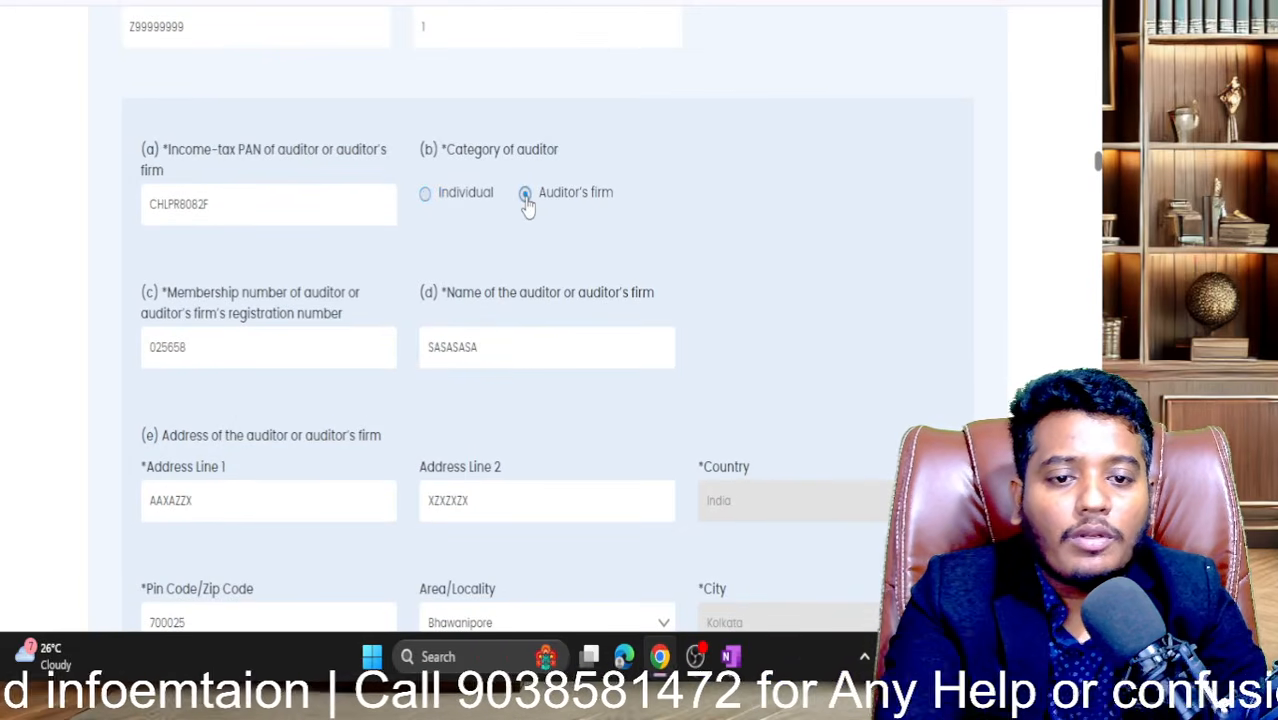
{"action": "scroll", "coordinate": [528, 215], "scroll_direction": "down", "scroll_amount": 1}
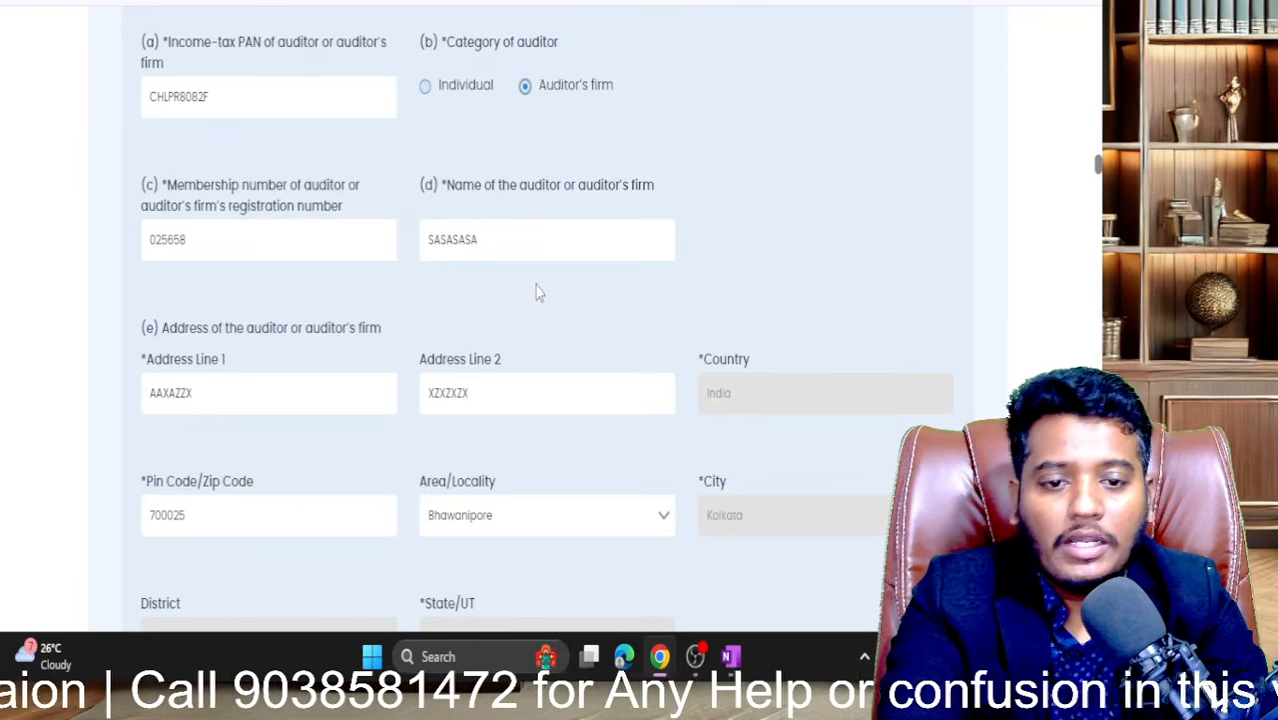
{"action": "scroll", "coordinate": [536, 291], "scroll_direction": "up", "scroll_amount": 1}
{"action": "left_click", "coordinate": [429, 160]}
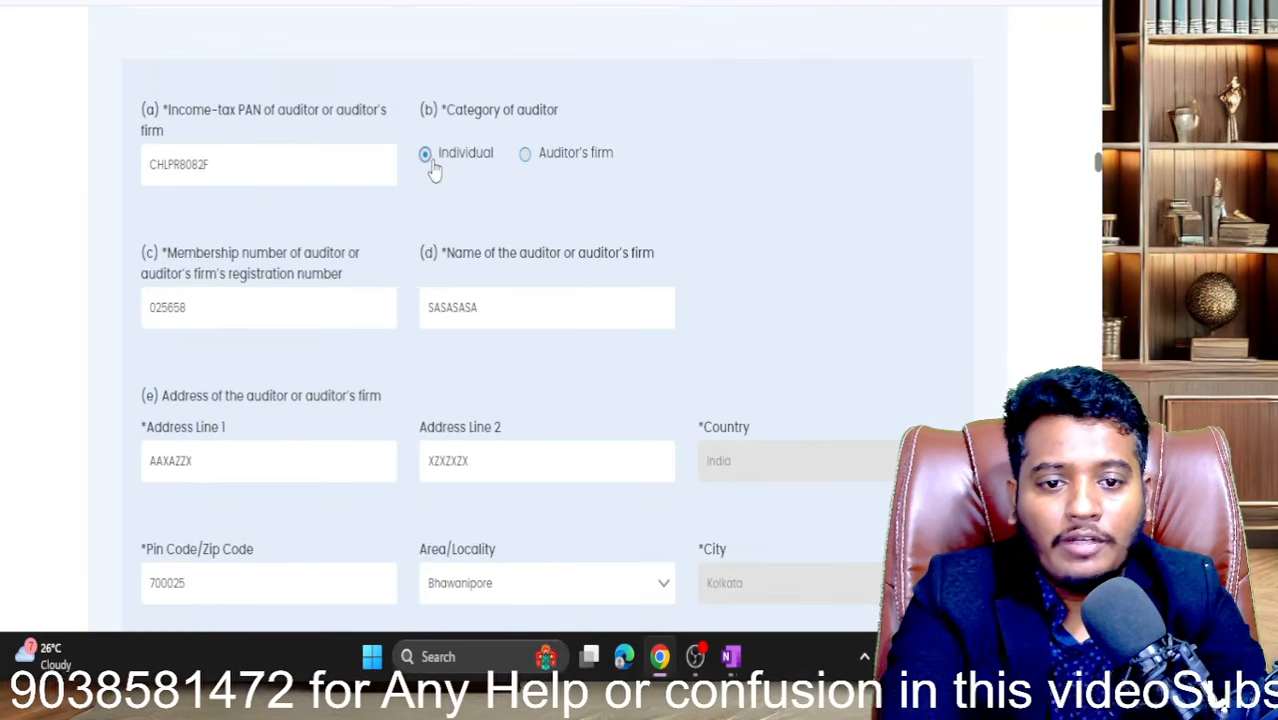
{"action": "scroll", "coordinate": [462, 256], "scroll_direction": "down", "scroll_amount": 4}
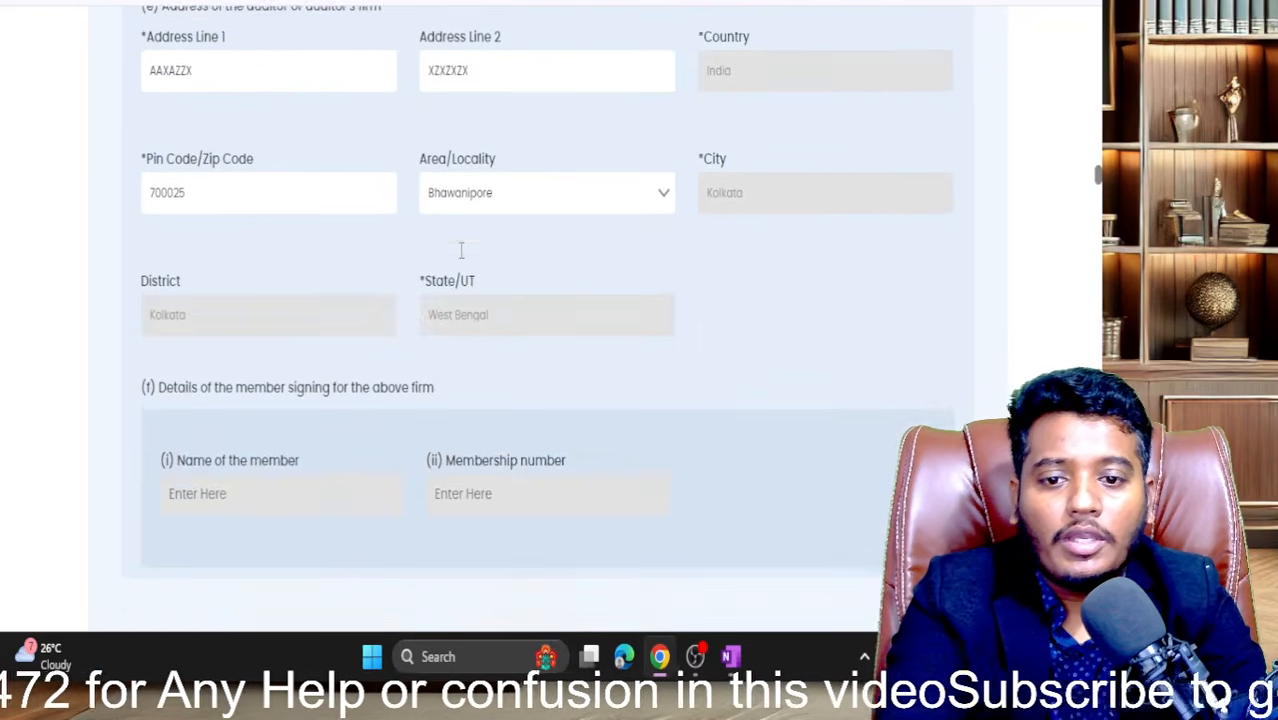
{"action": "scroll", "coordinate": [461, 250], "scroll_direction": "up", "scroll_amount": 3}
{"action": "left_click", "coordinate": [530, 100]}
{"action": "scroll", "coordinate": [519, 220], "scroll_direction": "down", "scroll_amount": 5}
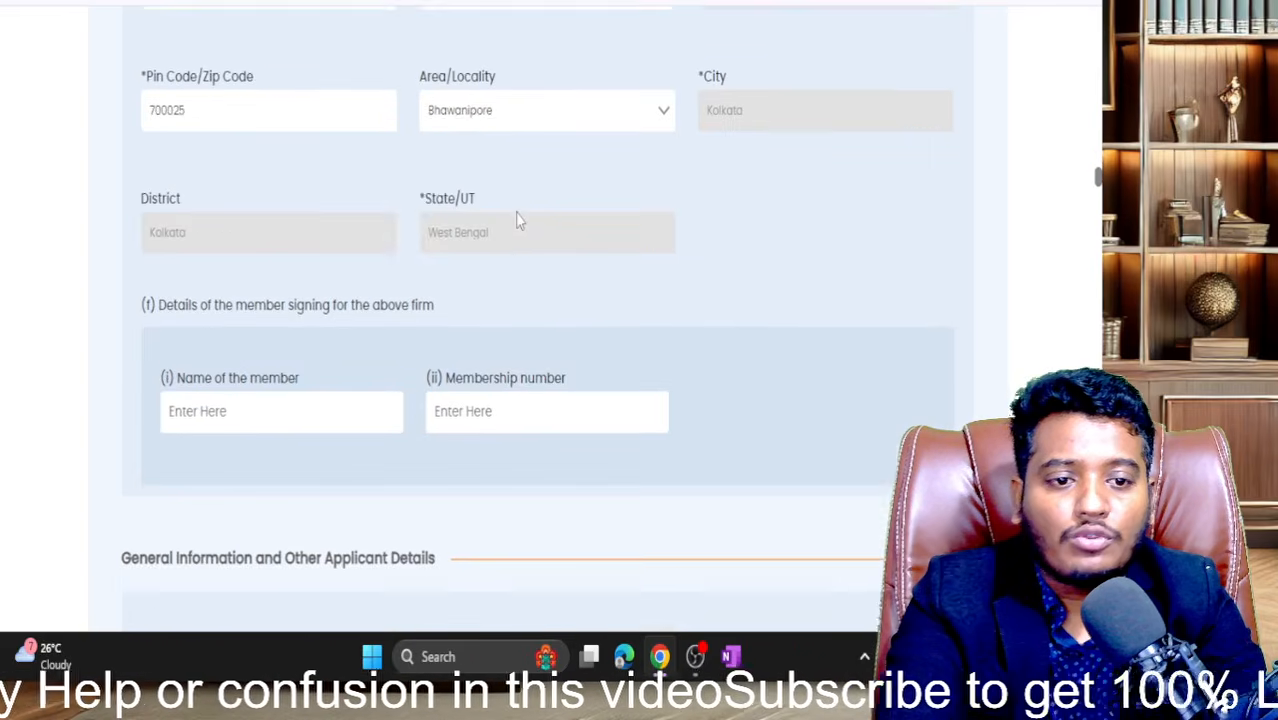
{"action": "scroll", "coordinate": [288, 358], "scroll_direction": "down", "scroll_amount": 2}
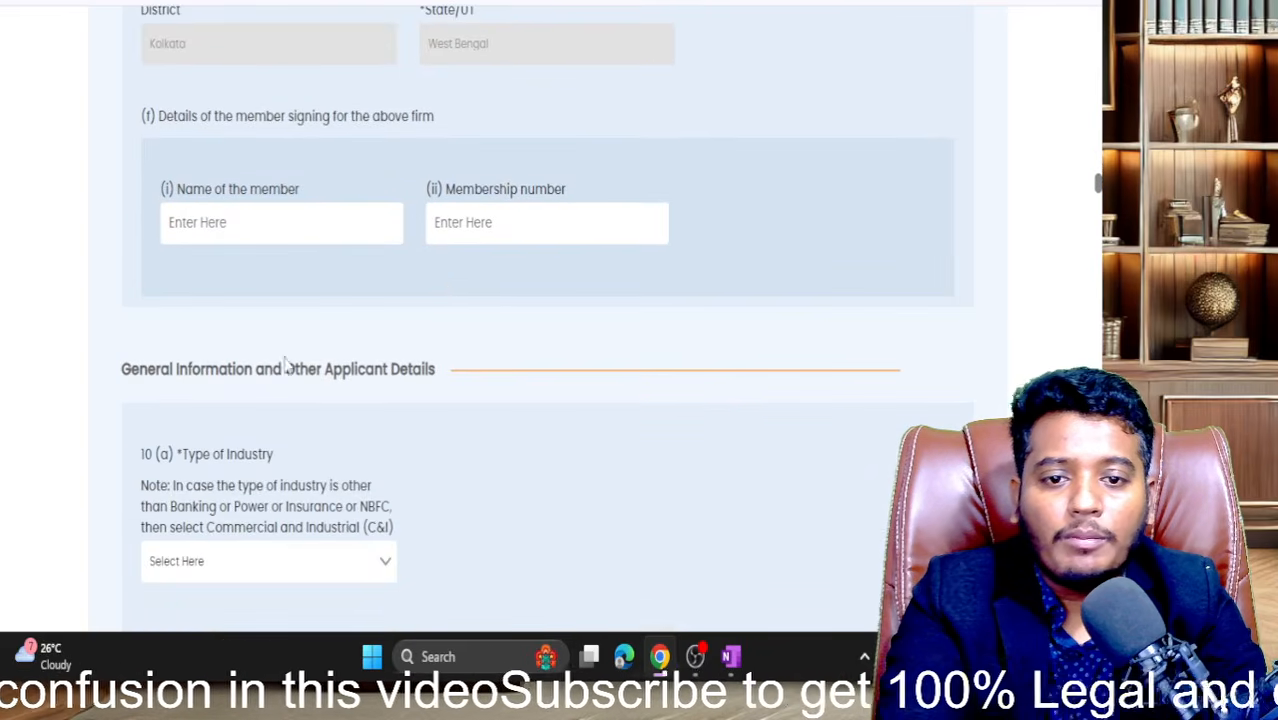
{"action": "scroll", "coordinate": [451, 280], "scroll_direction": "up", "scroll_amount": 4}
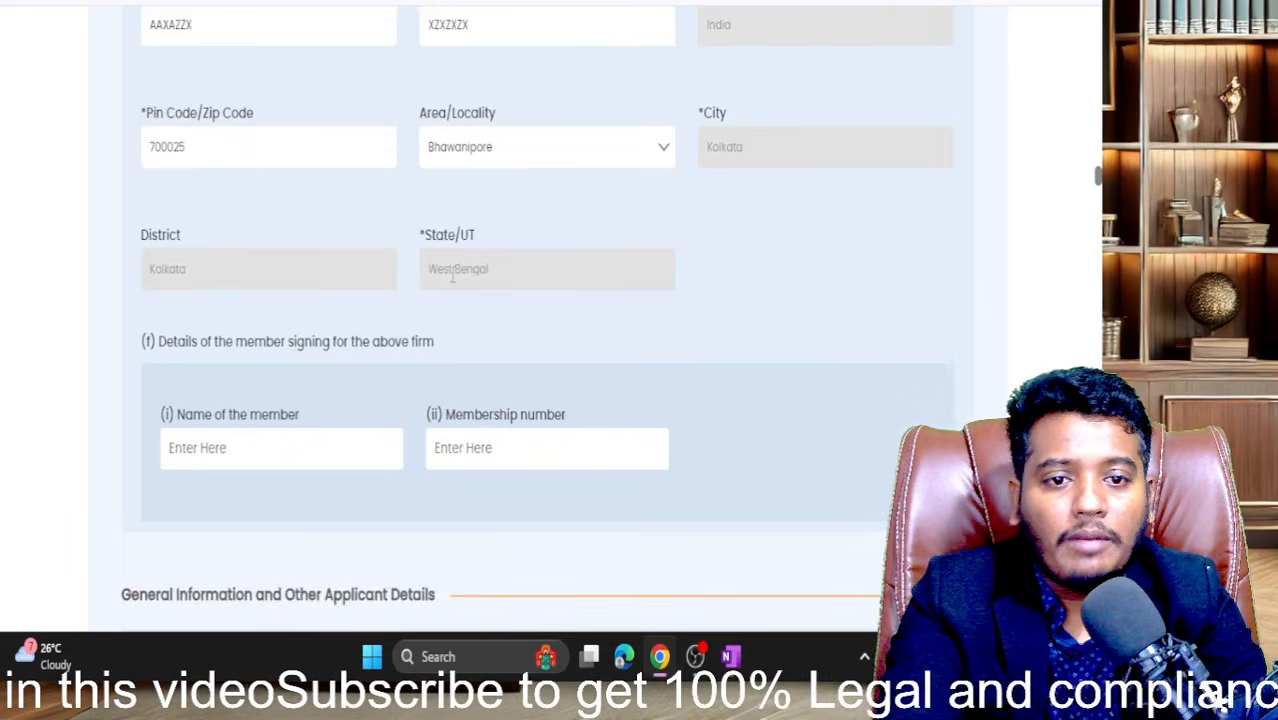
{"action": "scroll", "coordinate": [451, 278], "scroll_direction": "up", "scroll_amount": 4}
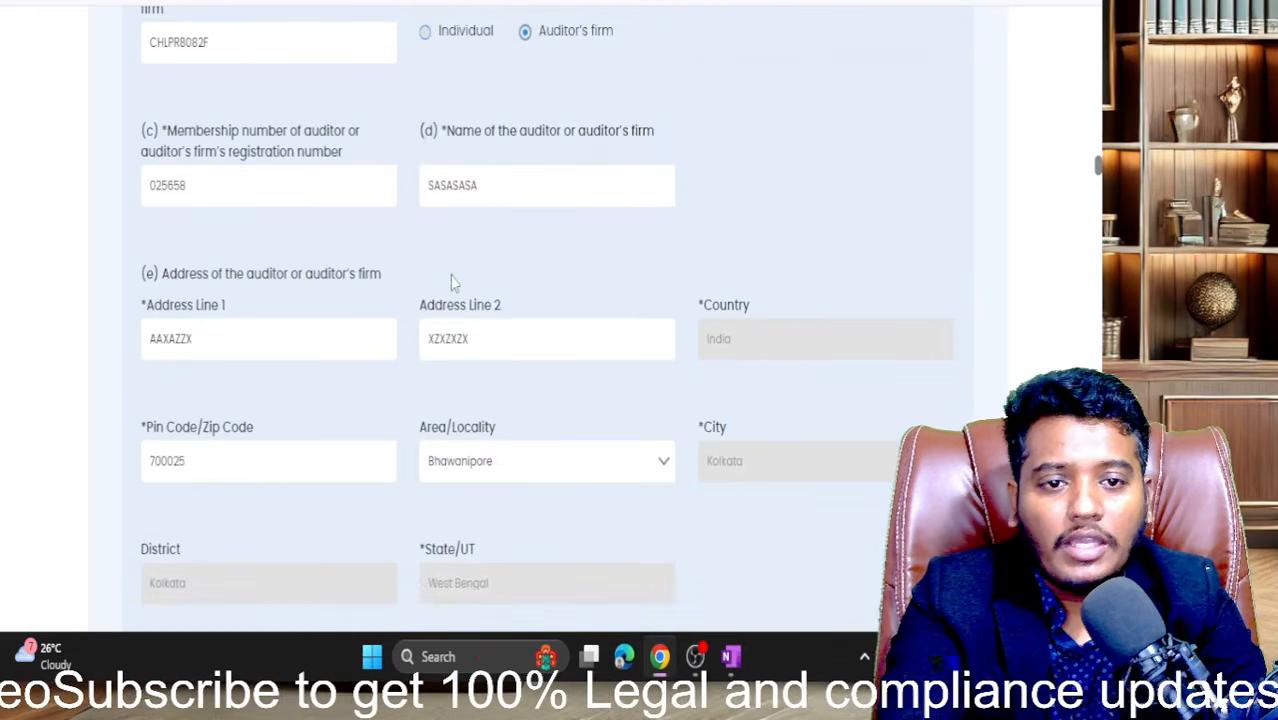
{"action": "scroll", "coordinate": [428, 171], "scroll_direction": "up", "scroll_amount": 2}
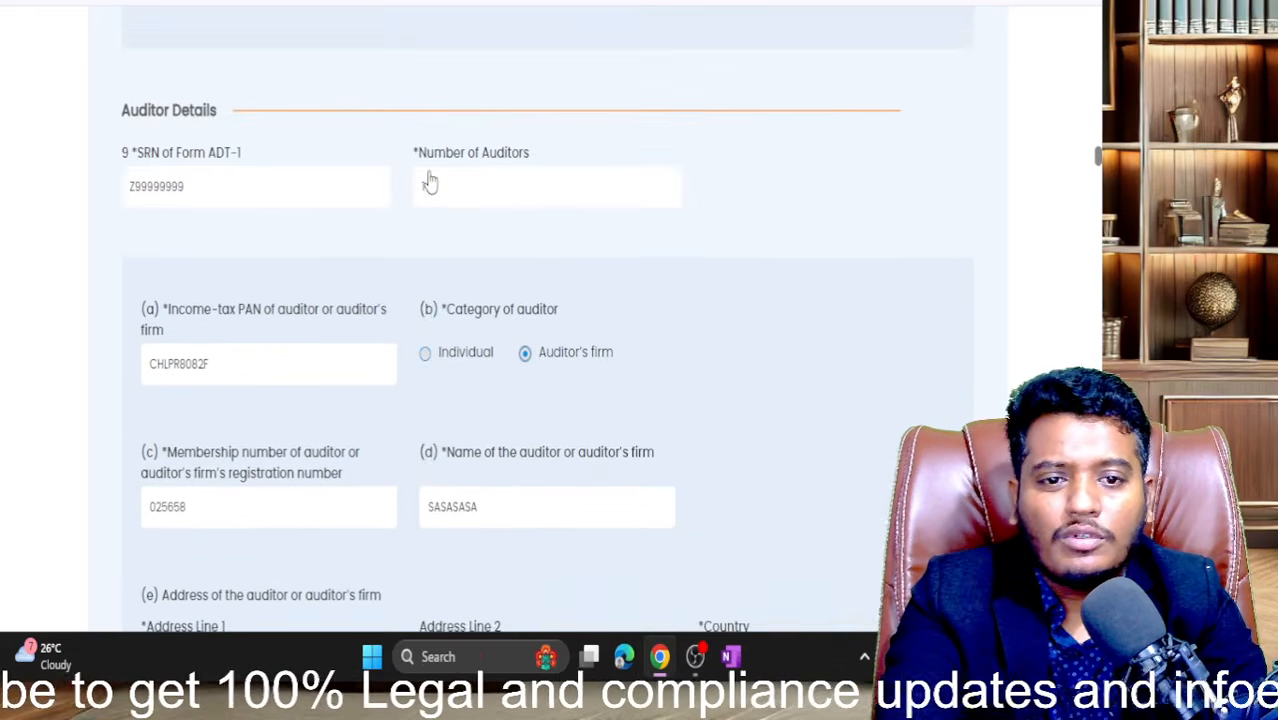
{"action": "scroll", "coordinate": [428, 171], "scroll_direction": "down", "scroll_amount": 6}
{"action": "scroll", "coordinate": [430, 178], "scroll_direction": "up", "scroll_amount": 7}
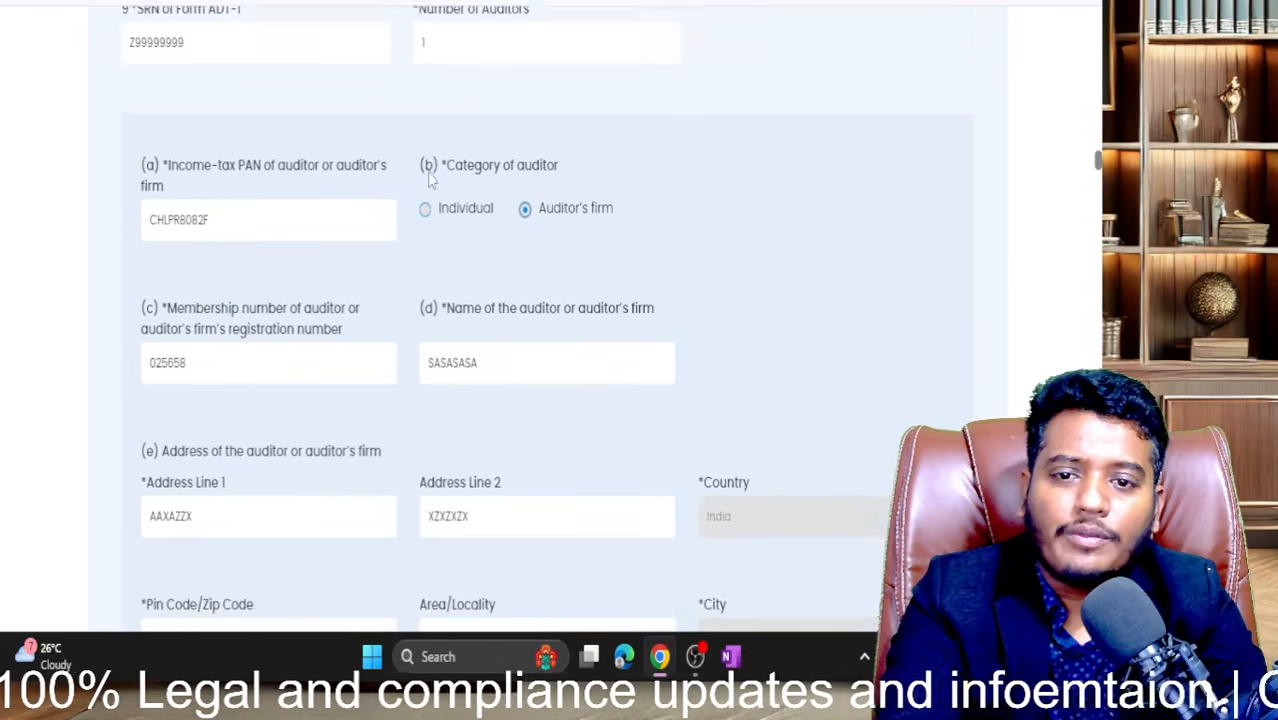
{"action": "scroll", "coordinate": [430, 178], "scroll_direction": "down", "scroll_amount": 4}
{"action": "scroll", "coordinate": [429, 172], "scroll_direction": "down", "scroll_amount": 1}
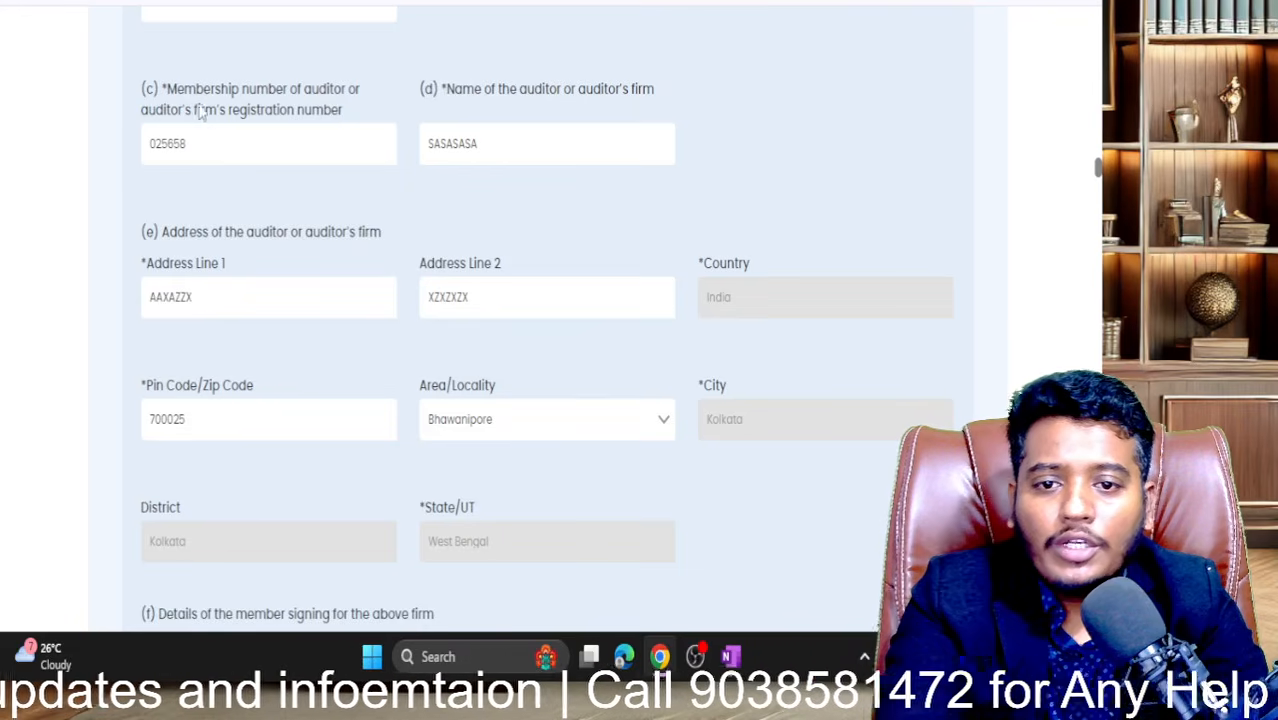
{"action": "left_click_drag", "start_coordinate": [197, 140], "coordinate": [86, 171]}
{"action": "key", "text": "ctrl+c"}
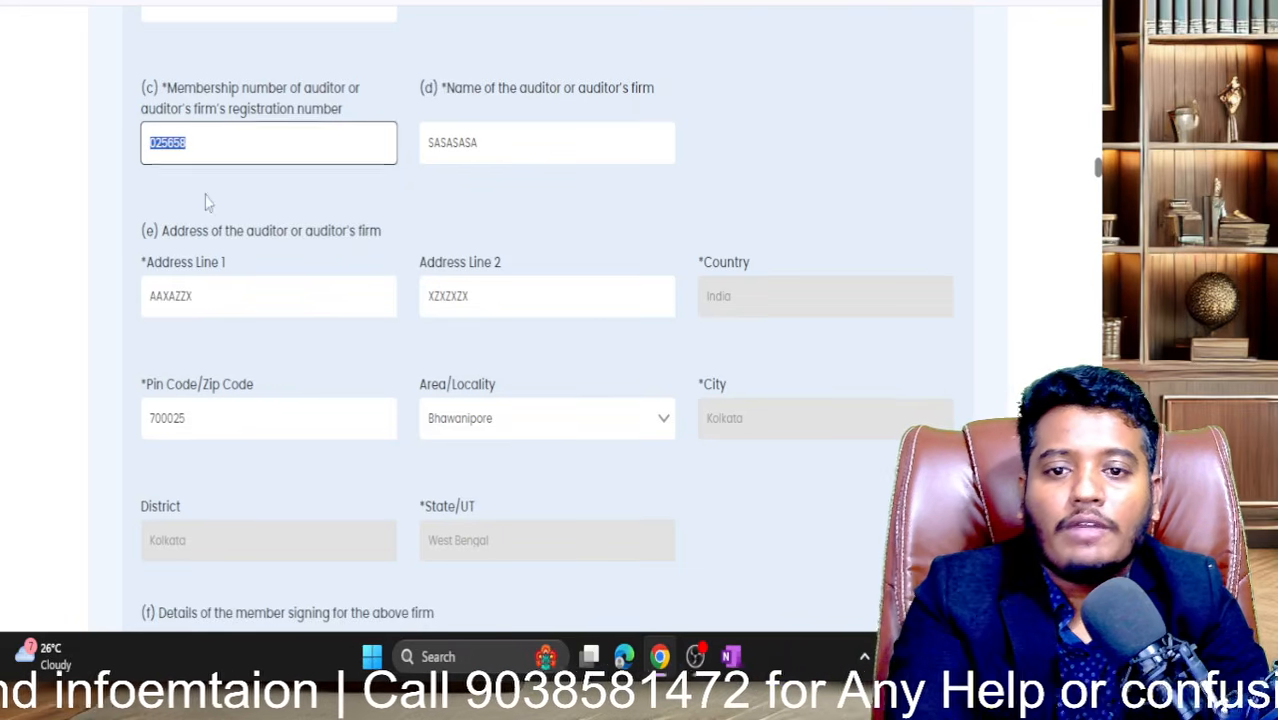
{"action": "scroll", "coordinate": [460, 530], "scroll_direction": "down", "scroll_amount": 2}
{"action": "left_click", "coordinate": [470, 585]}
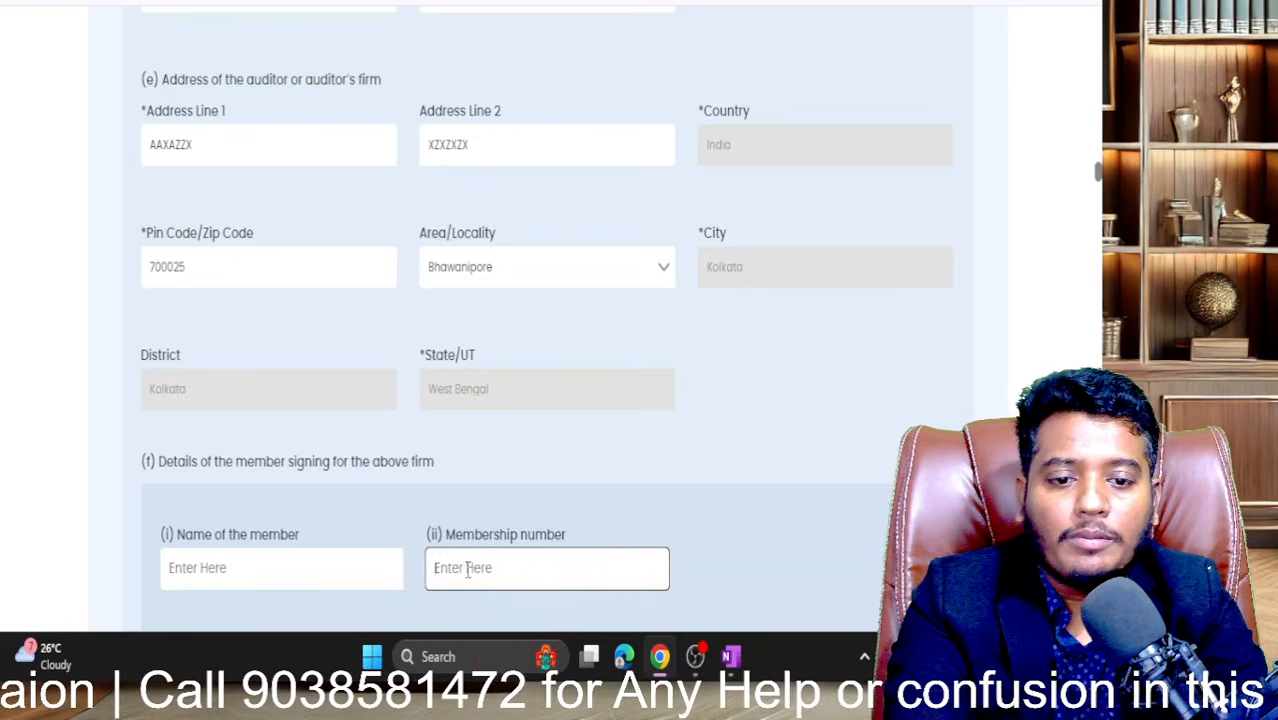
{"action": "key", "text": "ctrl+v"}
{"action": "left_click", "coordinate": [625, 489]}
{"action": "scroll", "coordinate": [627, 490], "scroll_direction": "down", "scroll_amount": 2}
{"action": "scroll", "coordinate": [627, 490], "scroll_direction": "up", "scroll_amount": 5}
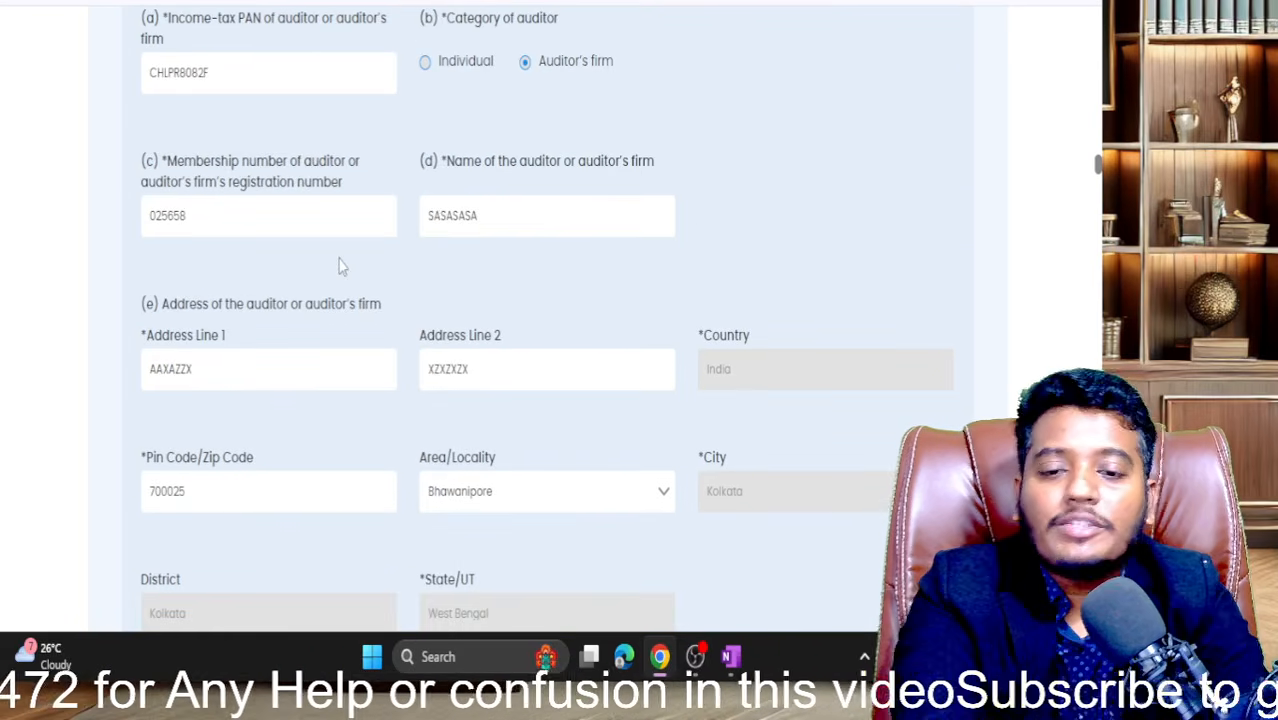
{"action": "scroll", "coordinate": [463, 278], "scroll_direction": "down", "scroll_amount": 6}
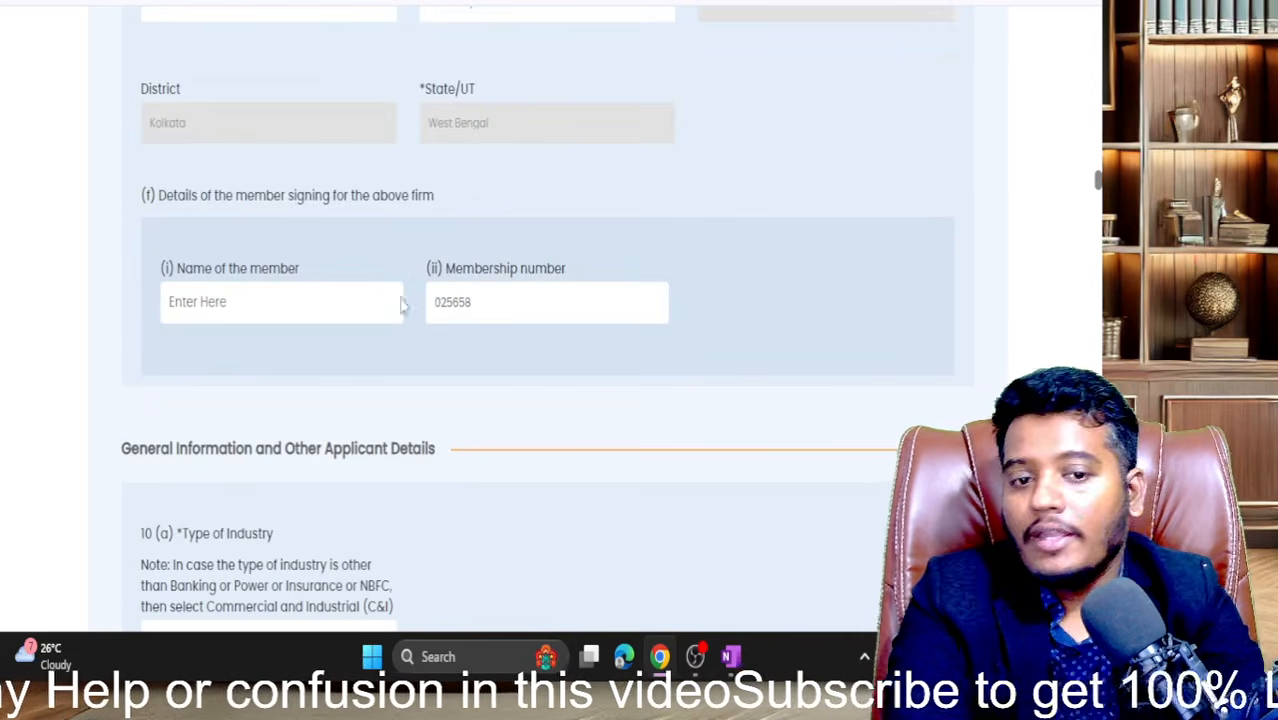
{"action": "key", "text": "Tab"}
{"action": "key", "text": "BackSpace"}
{"action": "scroll", "coordinate": [380, 302], "scroll_direction": "up", "scroll_amount": 5}
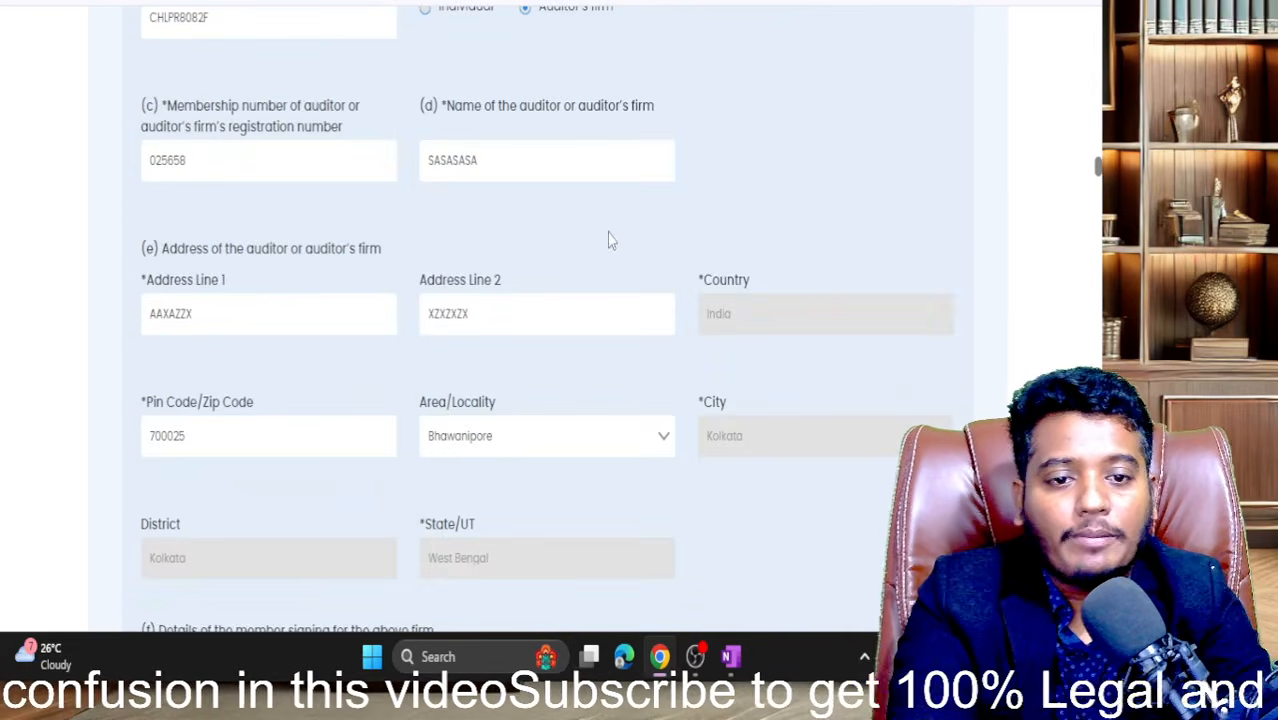
{"action": "scroll", "coordinate": [622, 243], "scroll_direction": "up", "scroll_amount": 2}
{"action": "left_click", "coordinate": [426, 144]}
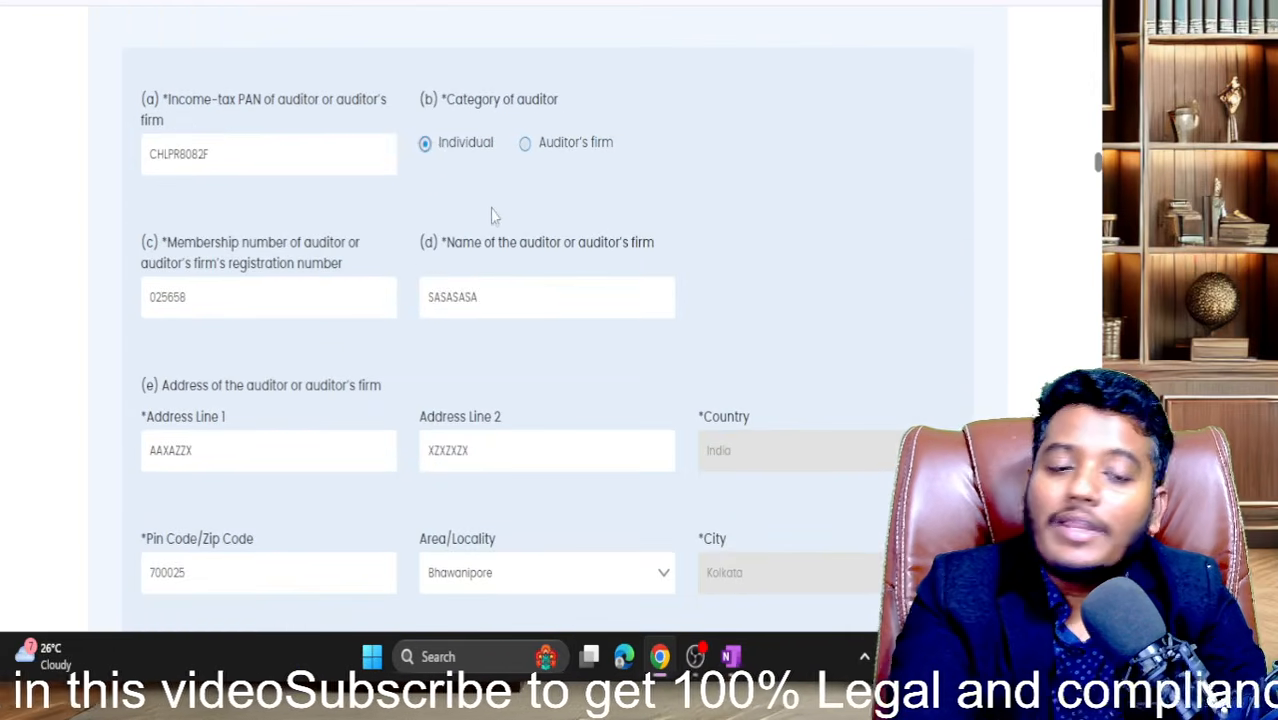
{"action": "scroll", "coordinate": [516, 217], "scroll_direction": "down", "scroll_amount": 6}
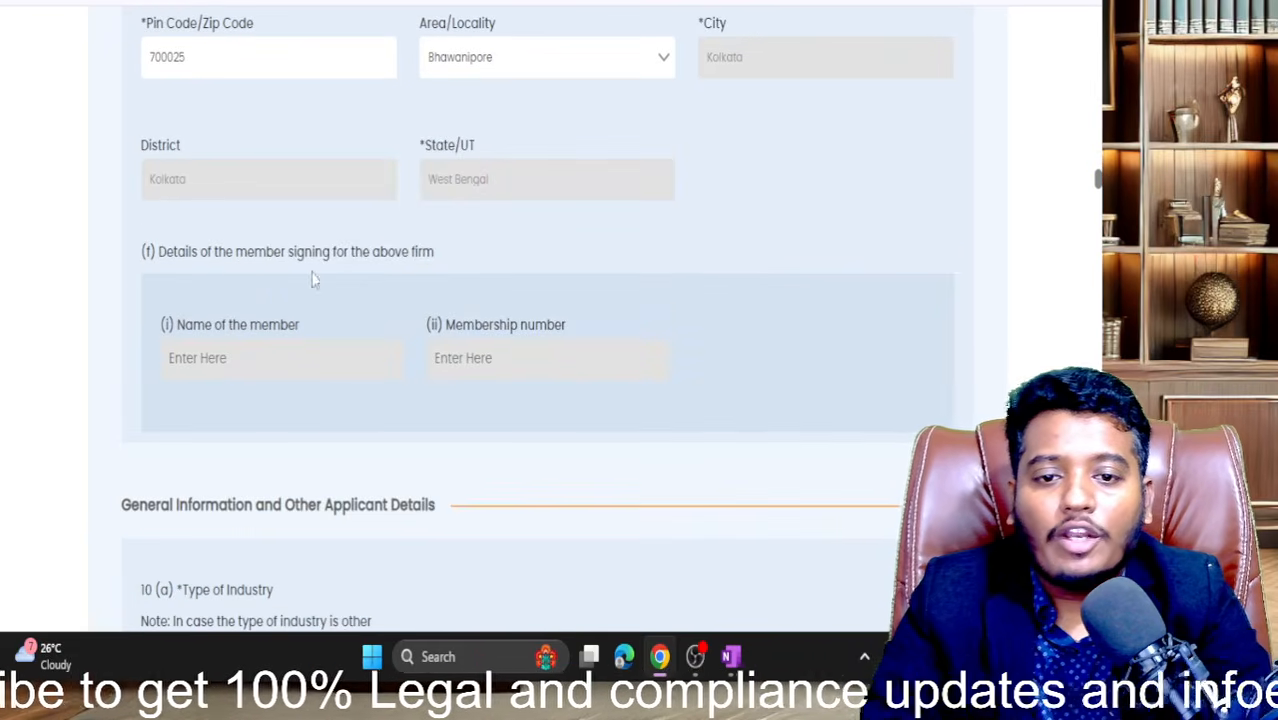
{"action": "scroll", "coordinate": [385, 272], "scroll_direction": "up", "scroll_amount": 4}
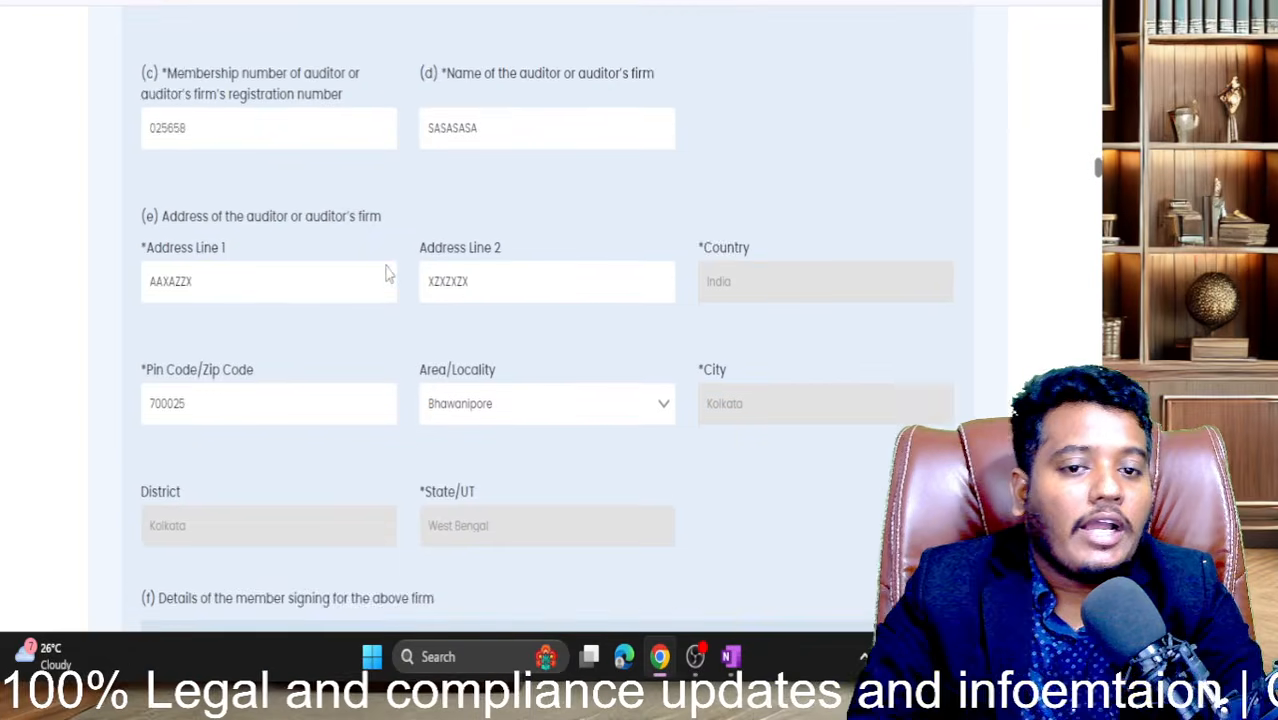
{"action": "scroll", "coordinate": [385, 272], "scroll_direction": "up", "scroll_amount": 2}
{"action": "scroll", "coordinate": [385, 272], "scroll_direction": "down", "scroll_amount": 2}
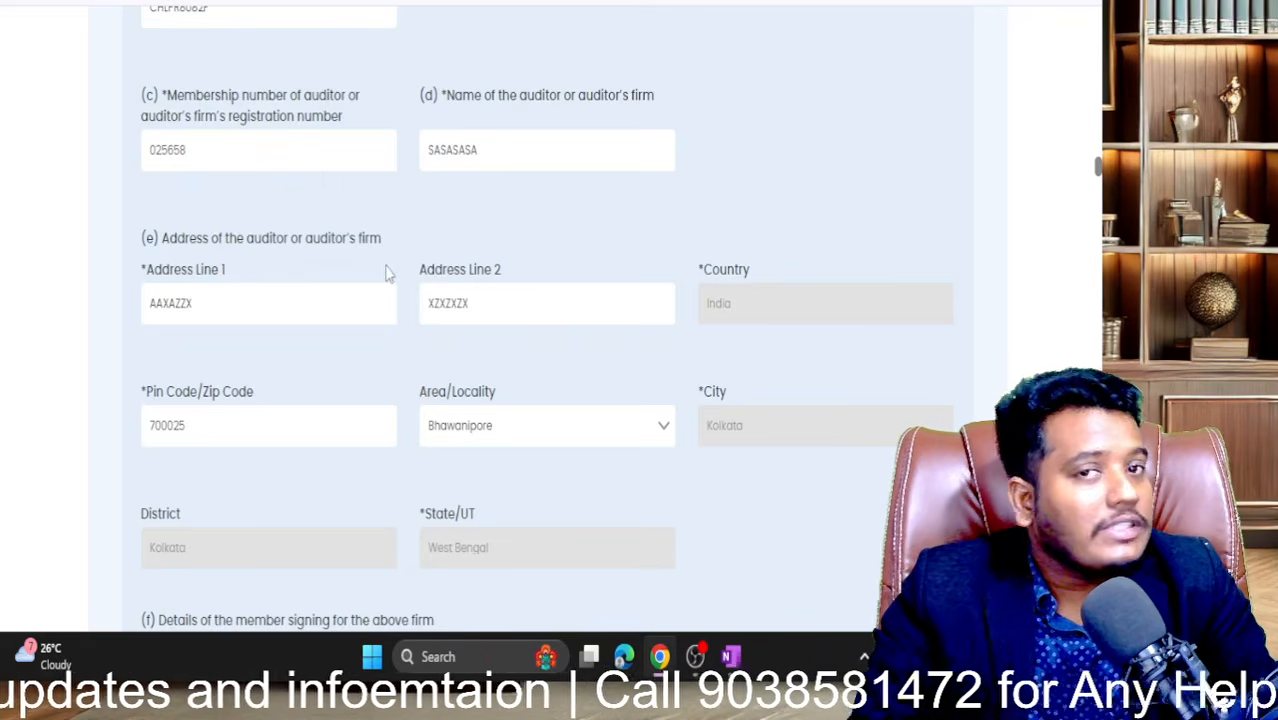
{"action": "scroll", "coordinate": [386, 272], "scroll_direction": "down", "scroll_amount": 5}
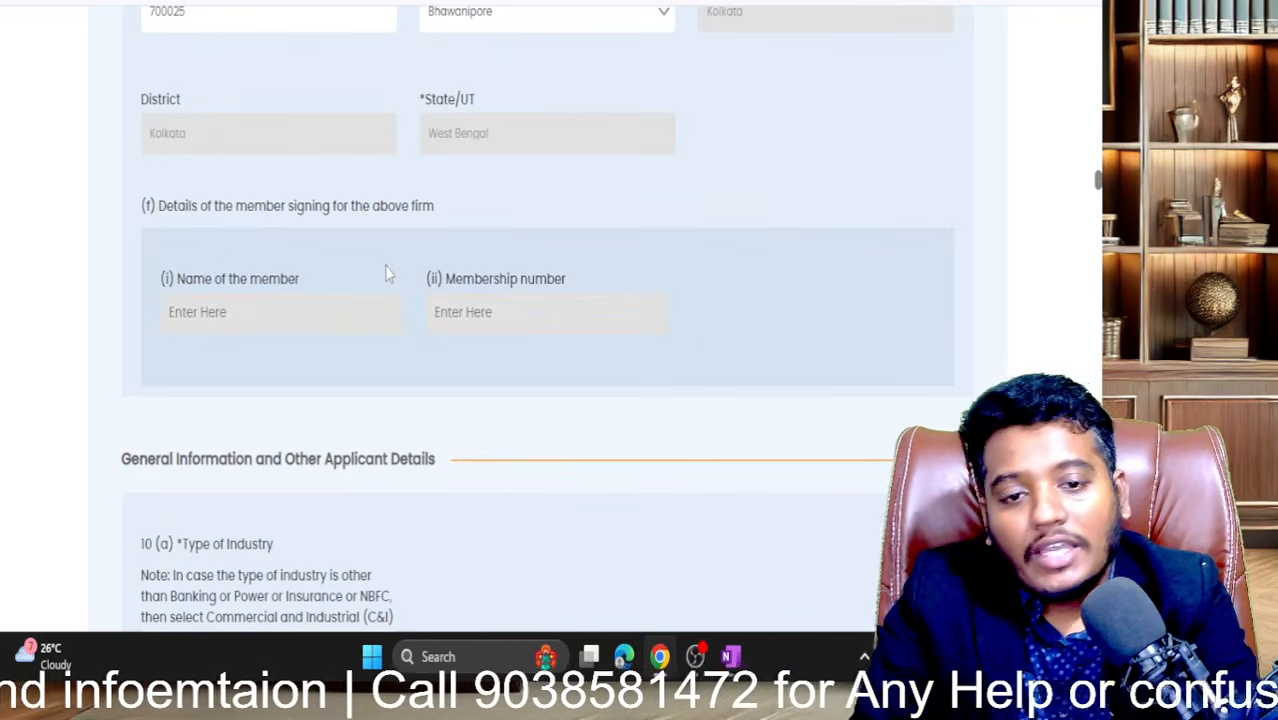
{"action": "left_click_drag", "start_coordinate": [145, 206], "coordinate": [457, 230]}
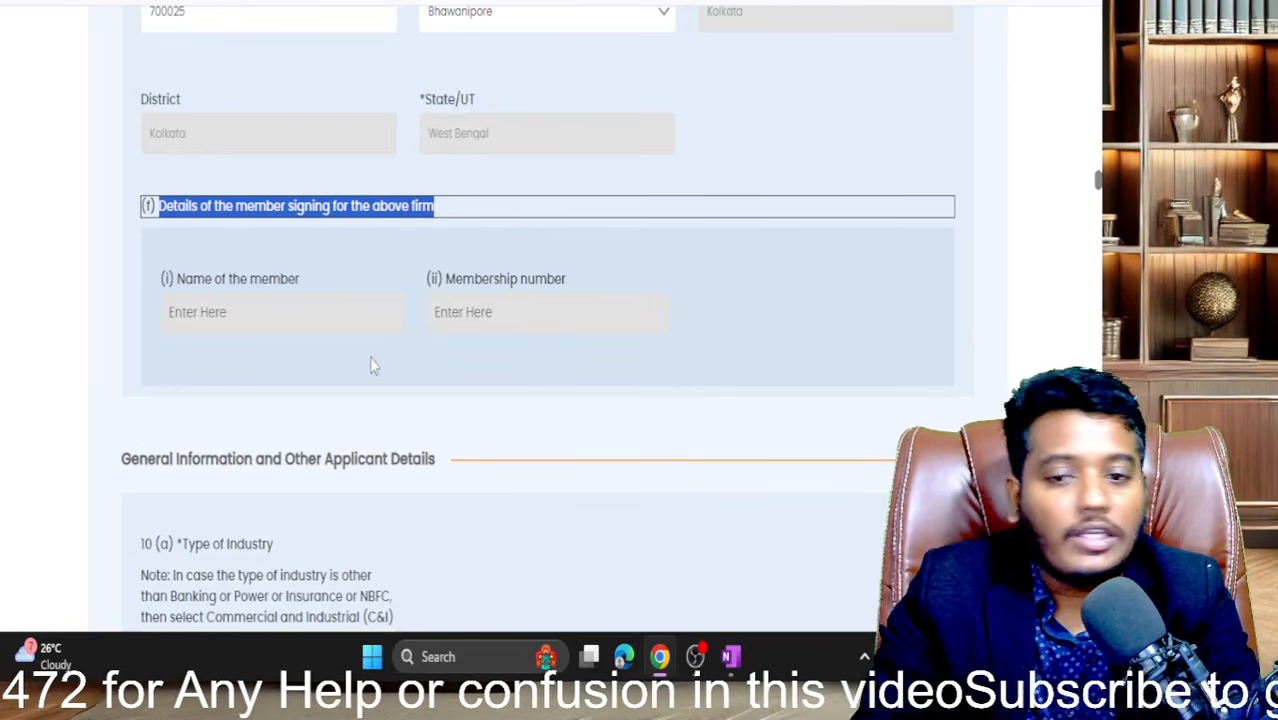
{"action": "scroll", "coordinate": [545, 320], "scroll_direction": "down", "scroll_amount": 3}
{"action": "scroll", "coordinate": [545, 326], "scroll_direction": "down", "scroll_amount": 1}
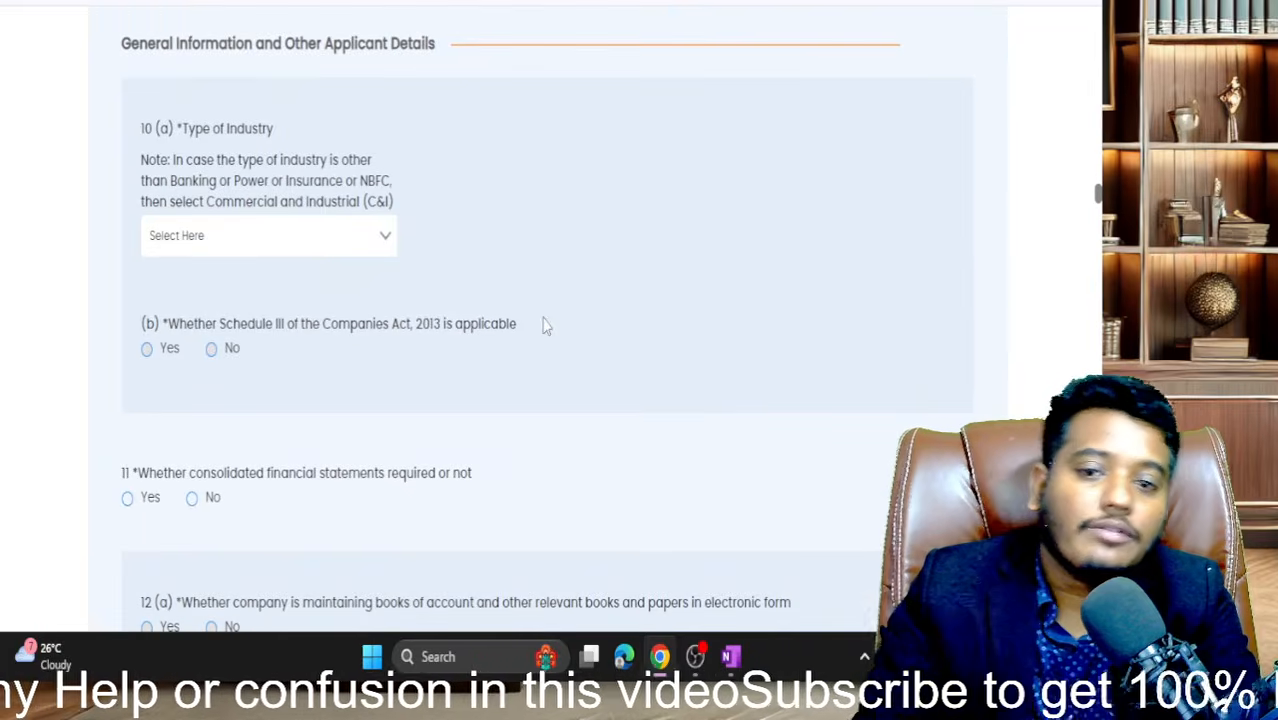
- Pick Commercial & Industrial from the 10(a) Type of Industry list
{"action": "left_click", "coordinate": [381, 243]}
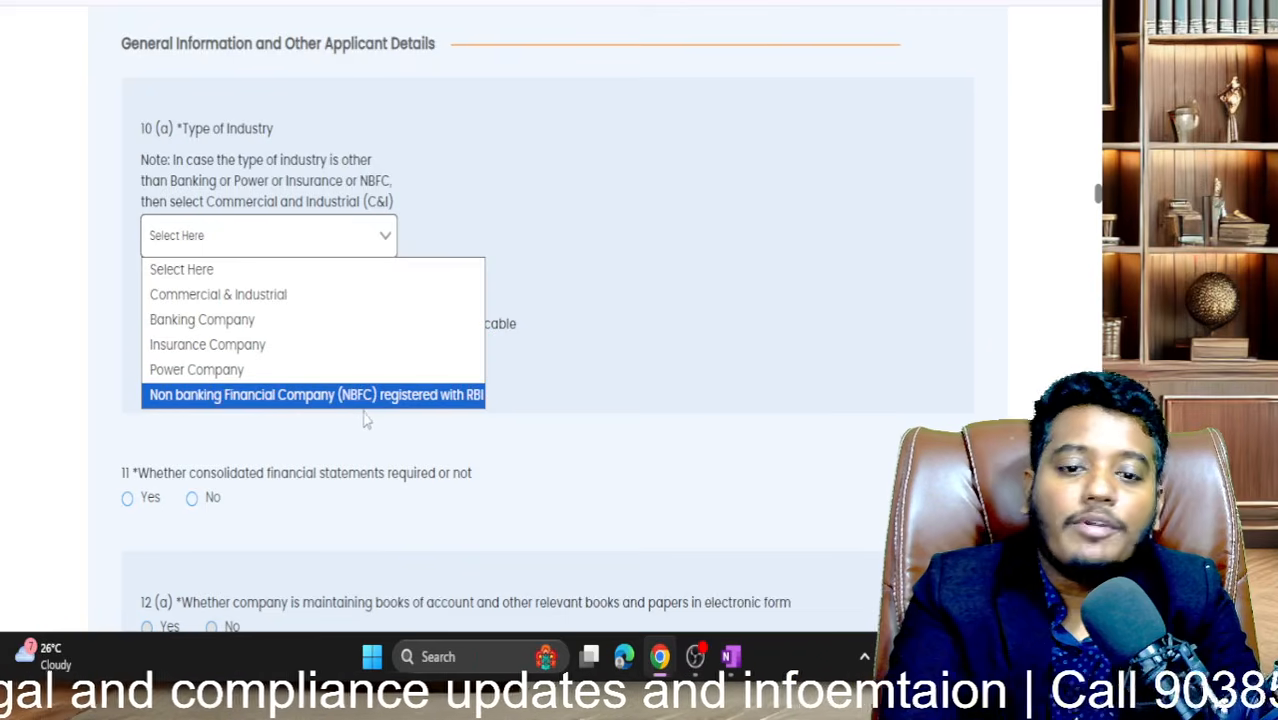
{"action": "left_click", "coordinate": [315, 296]}
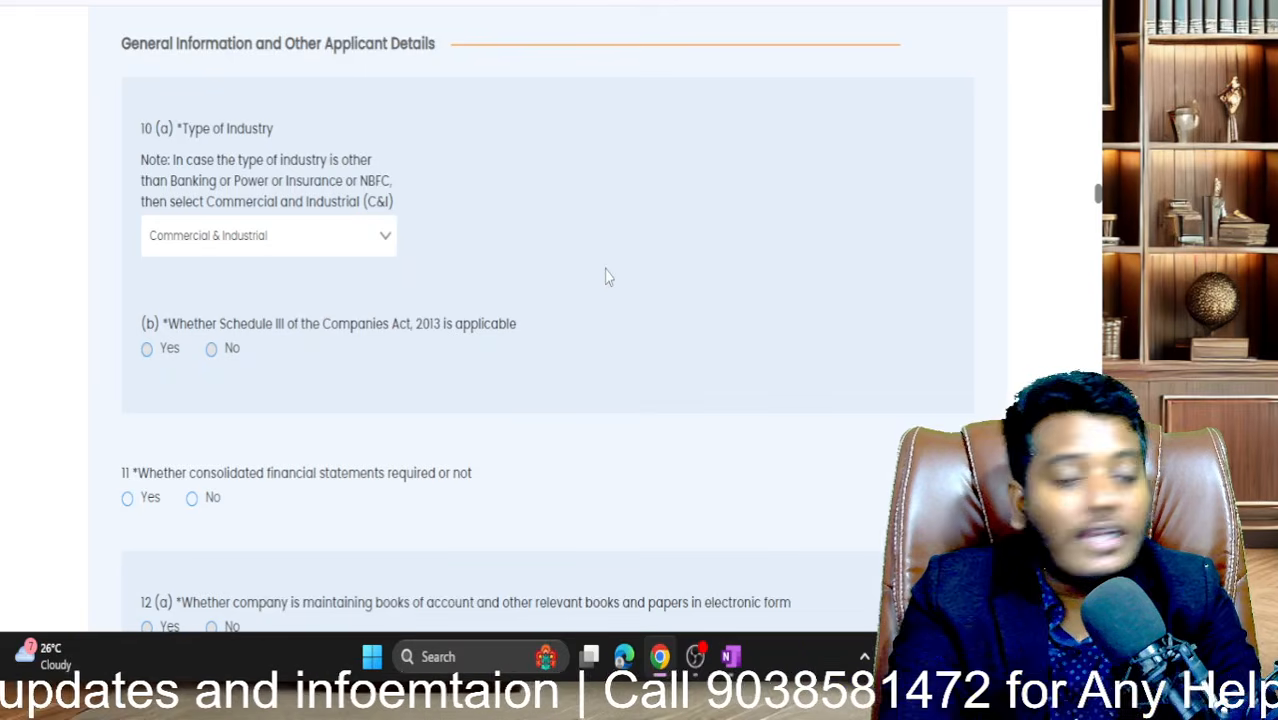
{"action": "scroll", "coordinate": [605, 277], "scroll_direction": "down", "scroll_amount": 3}
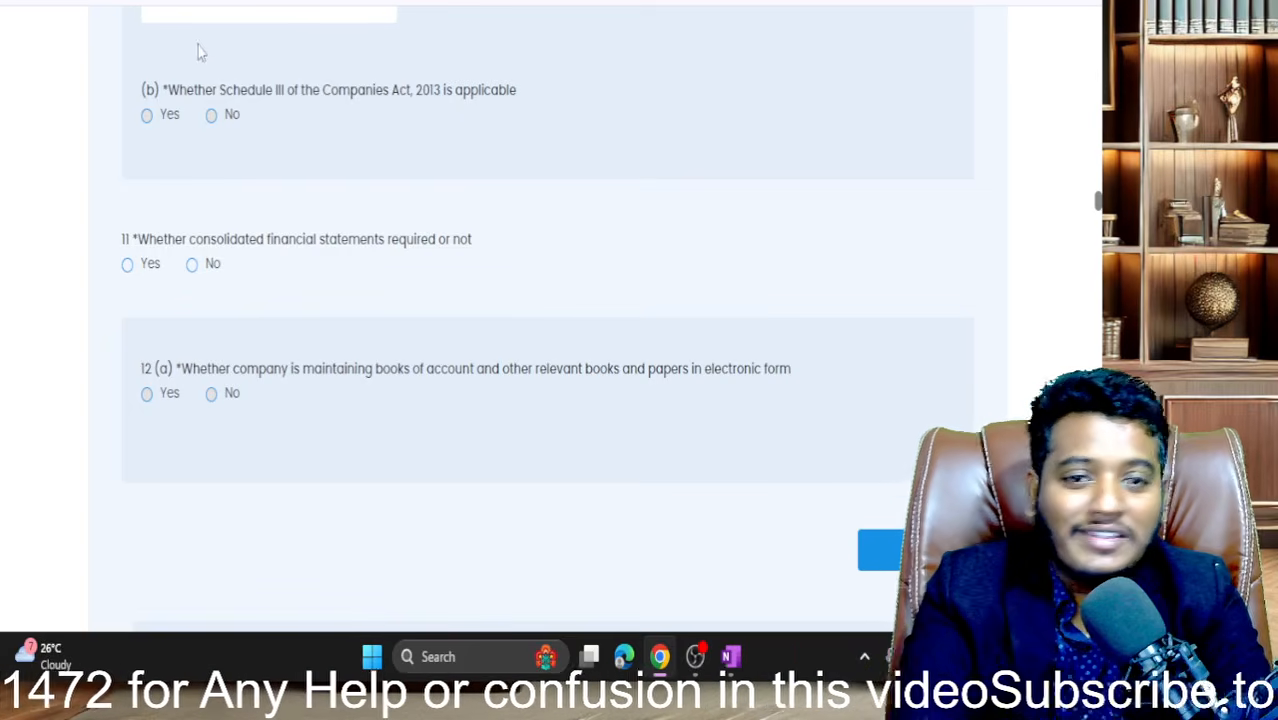
- Keep Commercial & Industrial as industry type and answer Yes to Schedule III applicability
{"action": "left_click", "coordinate": [210, 117]}
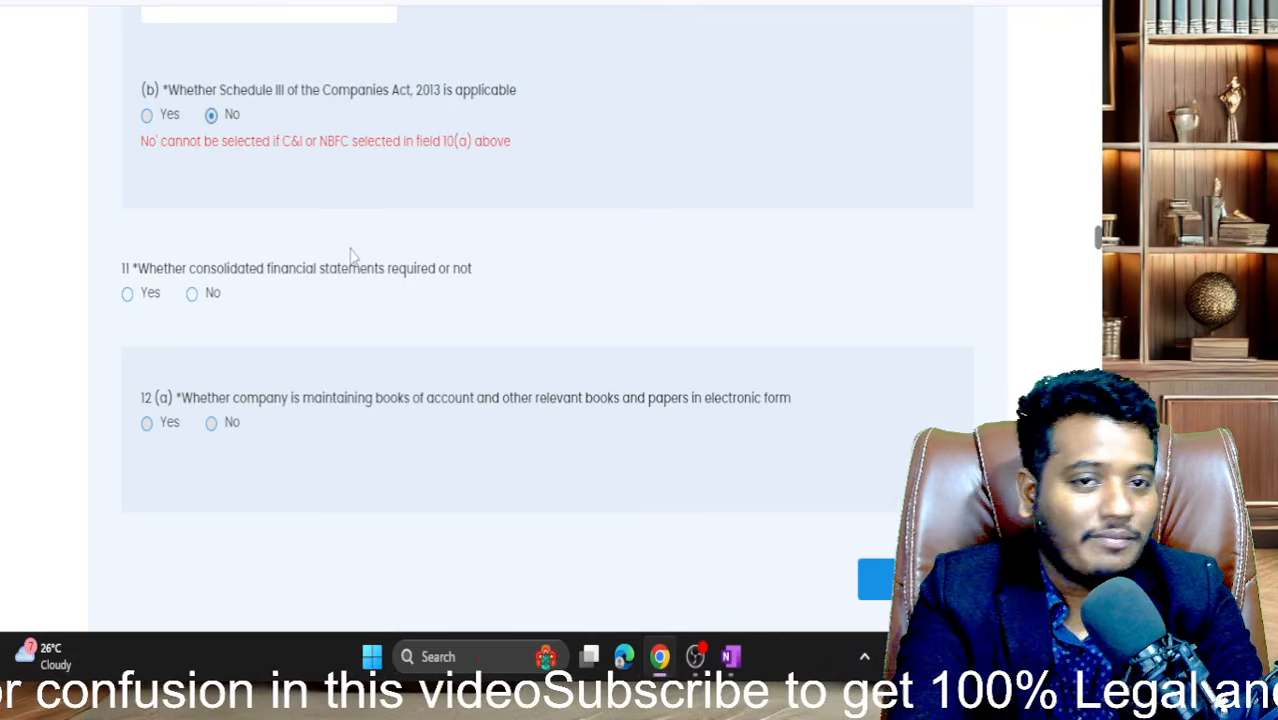
{"action": "scroll", "coordinate": [351, 255], "scroll_direction": "up", "scroll_amount": 2}
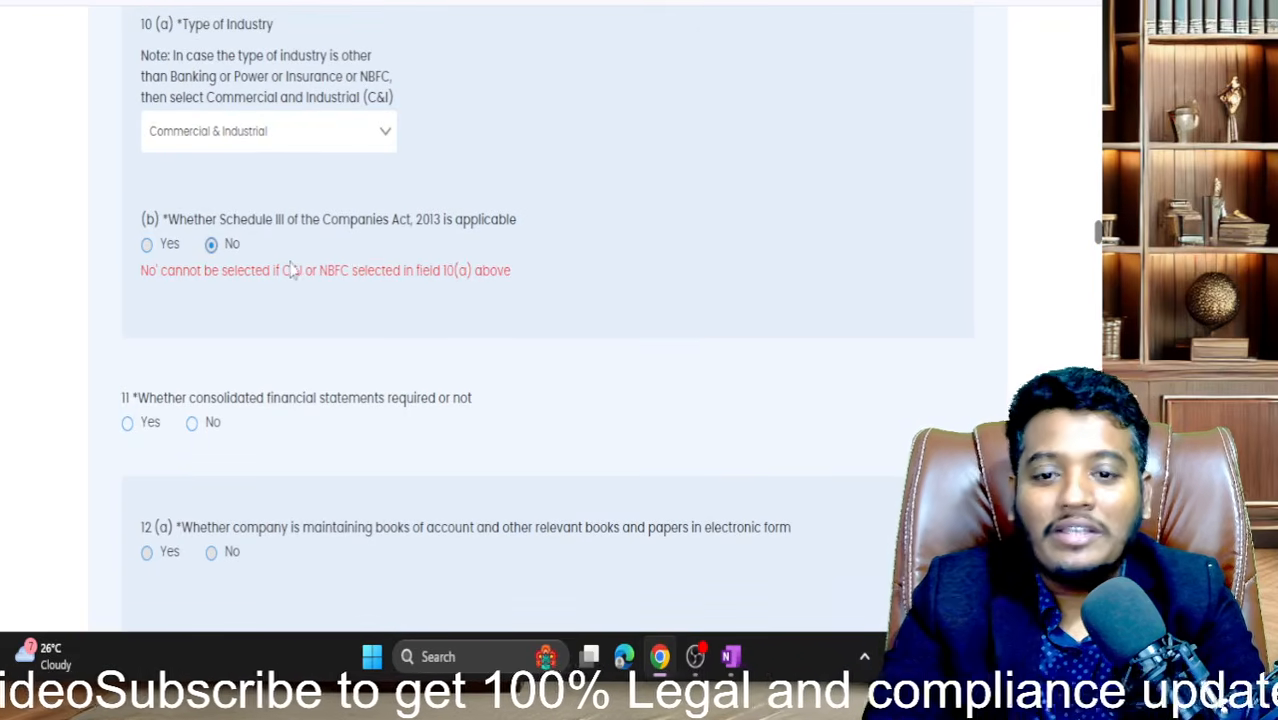
{"action": "scroll", "coordinate": [322, 270], "scroll_direction": "up", "scroll_amount": 1}
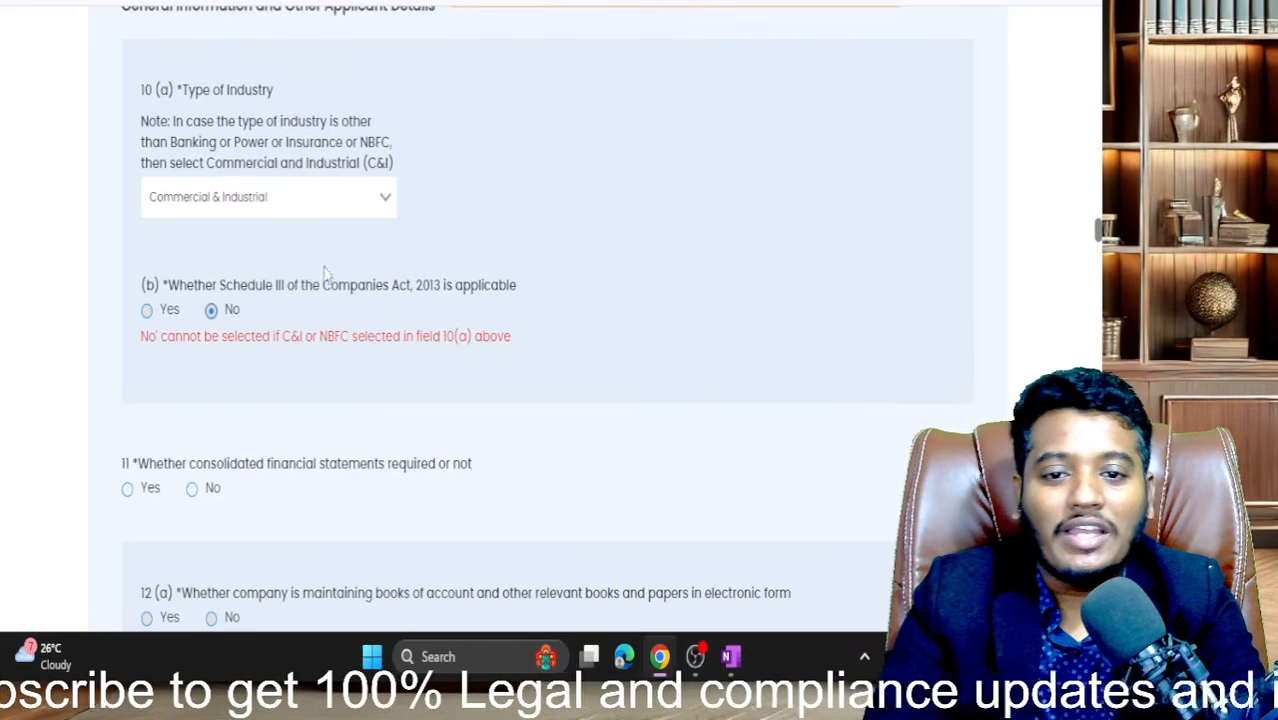
{"action": "left_click", "coordinate": [367, 205]}
{"action": "left_click", "coordinate": [520, 200]}
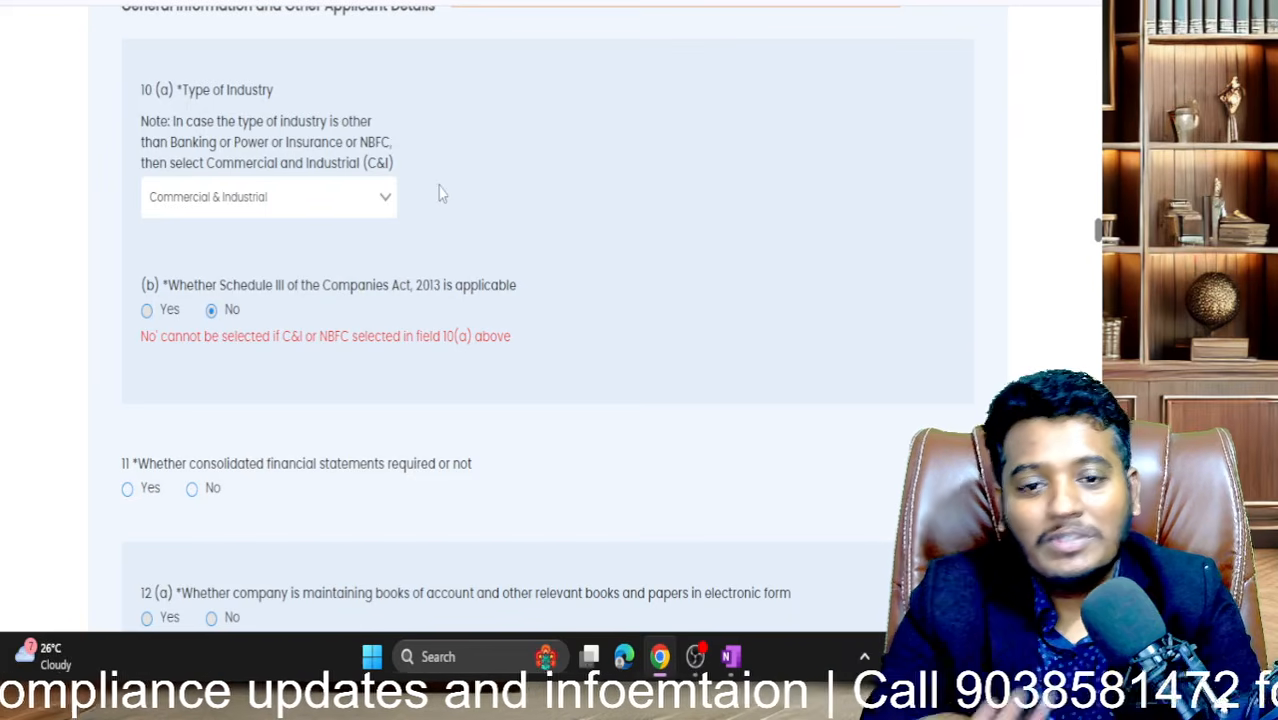
{"action": "scroll", "coordinate": [438, 193], "scroll_direction": "up", "scroll_amount": 1}
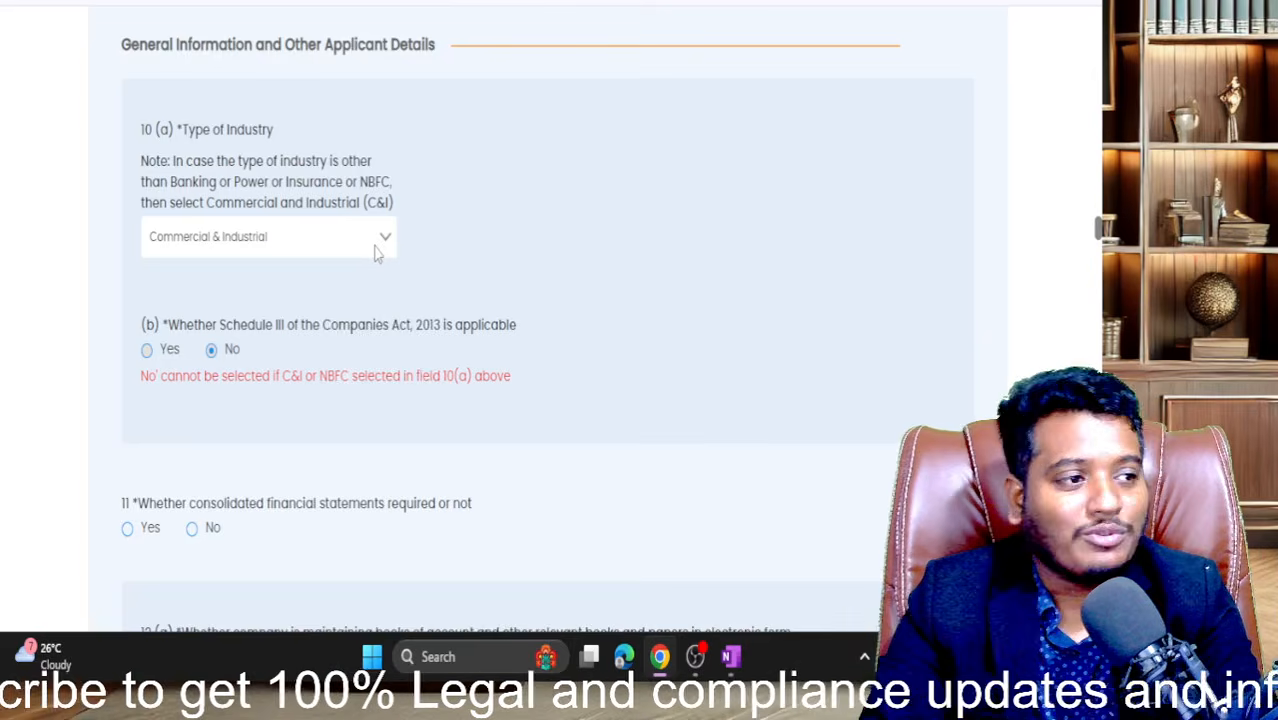
{"action": "left_click", "coordinate": [376, 254]}
{"action": "left_click", "coordinate": [626, 285]}
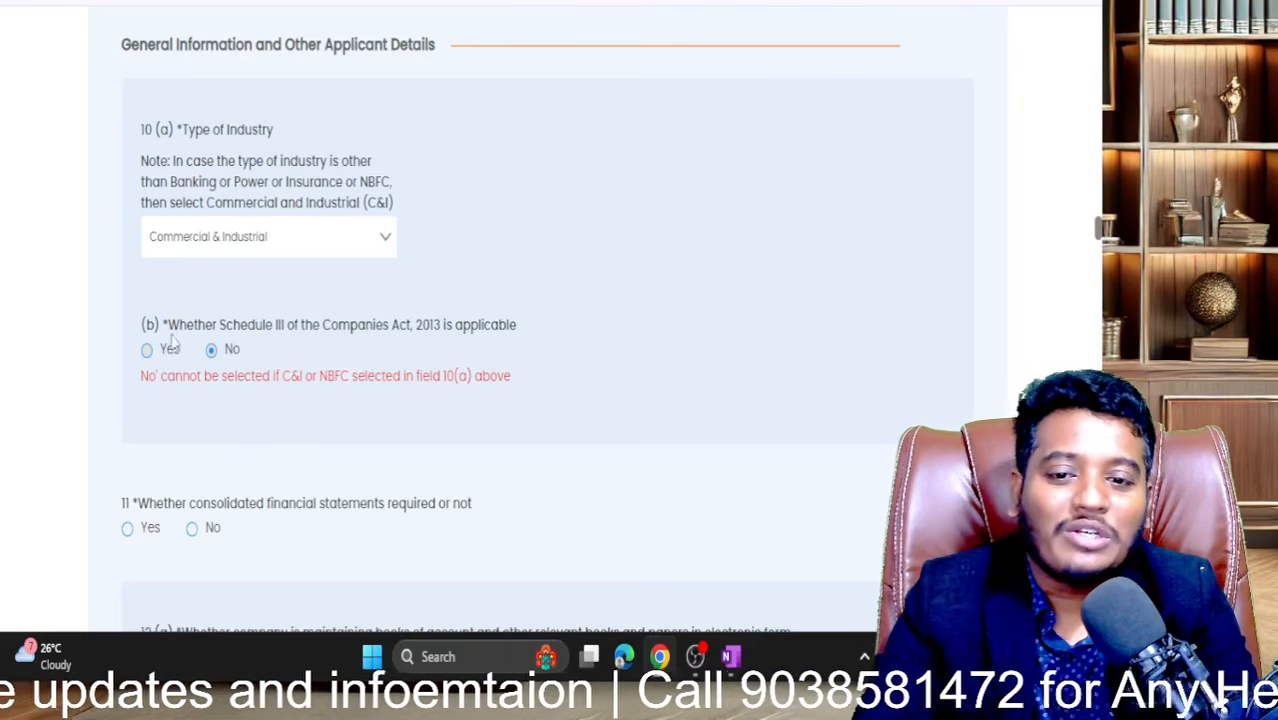
{"action": "left_click", "coordinate": [334, 250]}
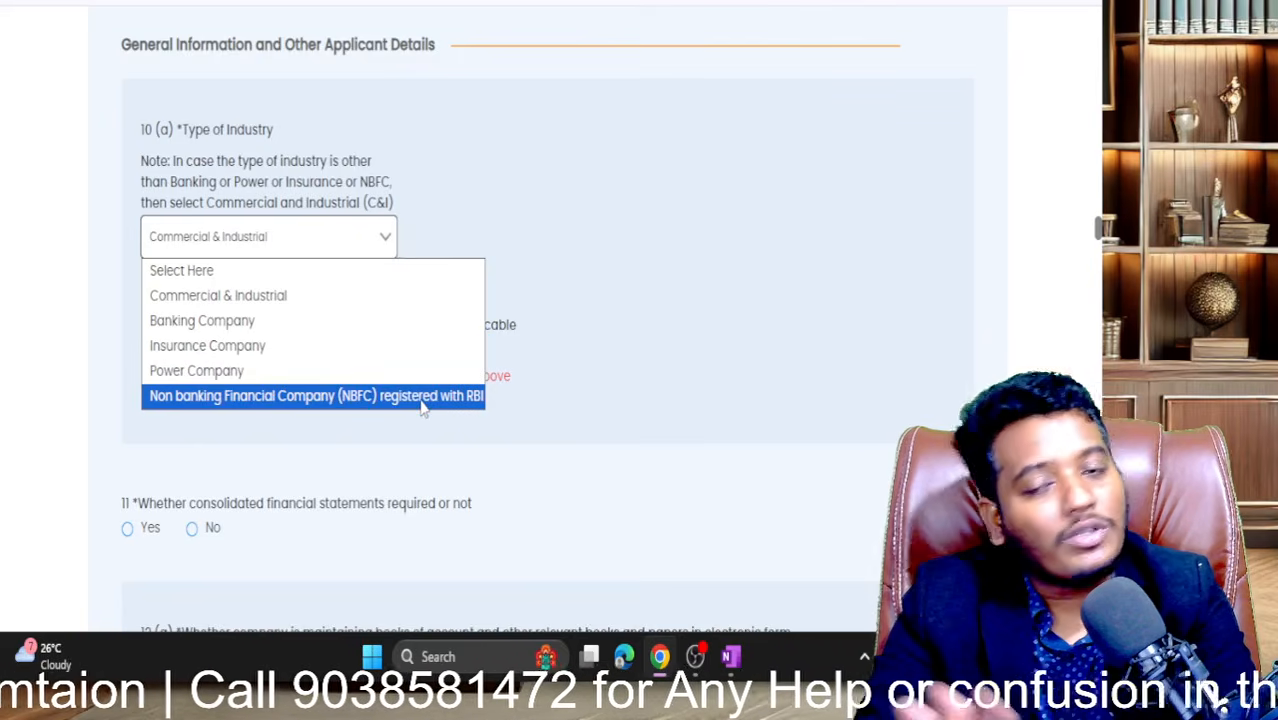
{"action": "left_click", "coordinate": [707, 320]}
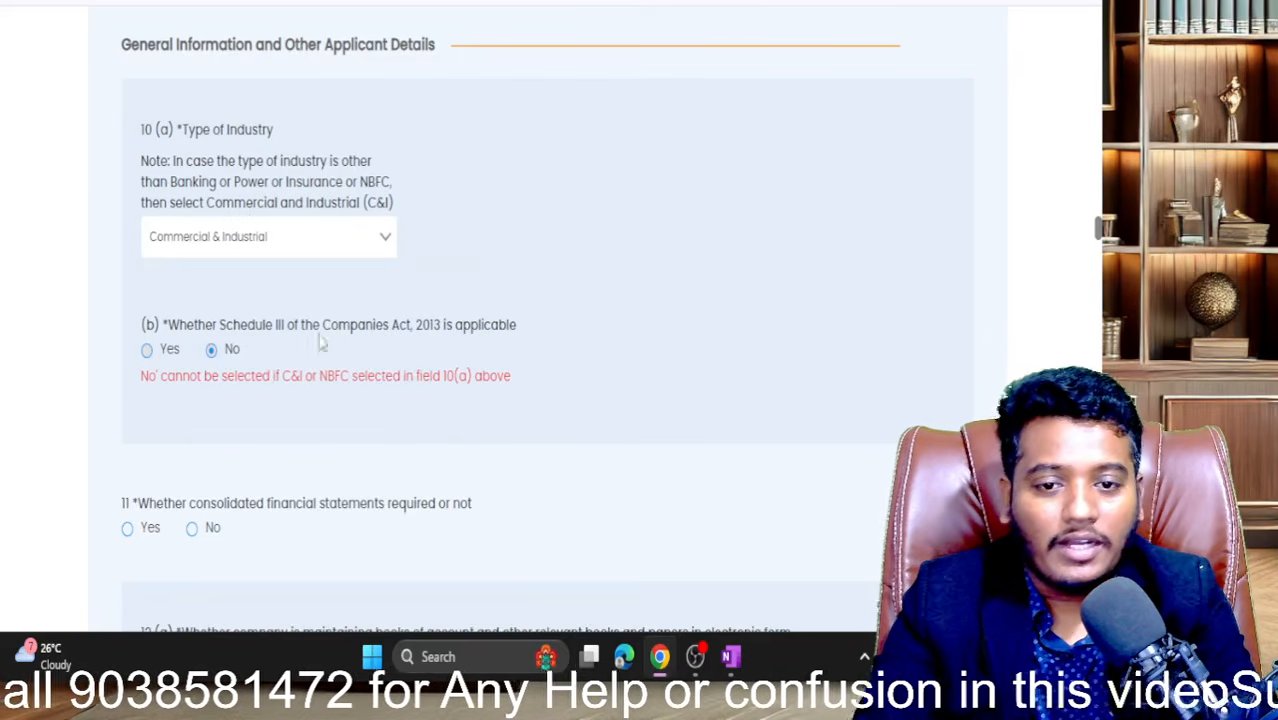
{"action": "left_click", "coordinate": [147, 350]}
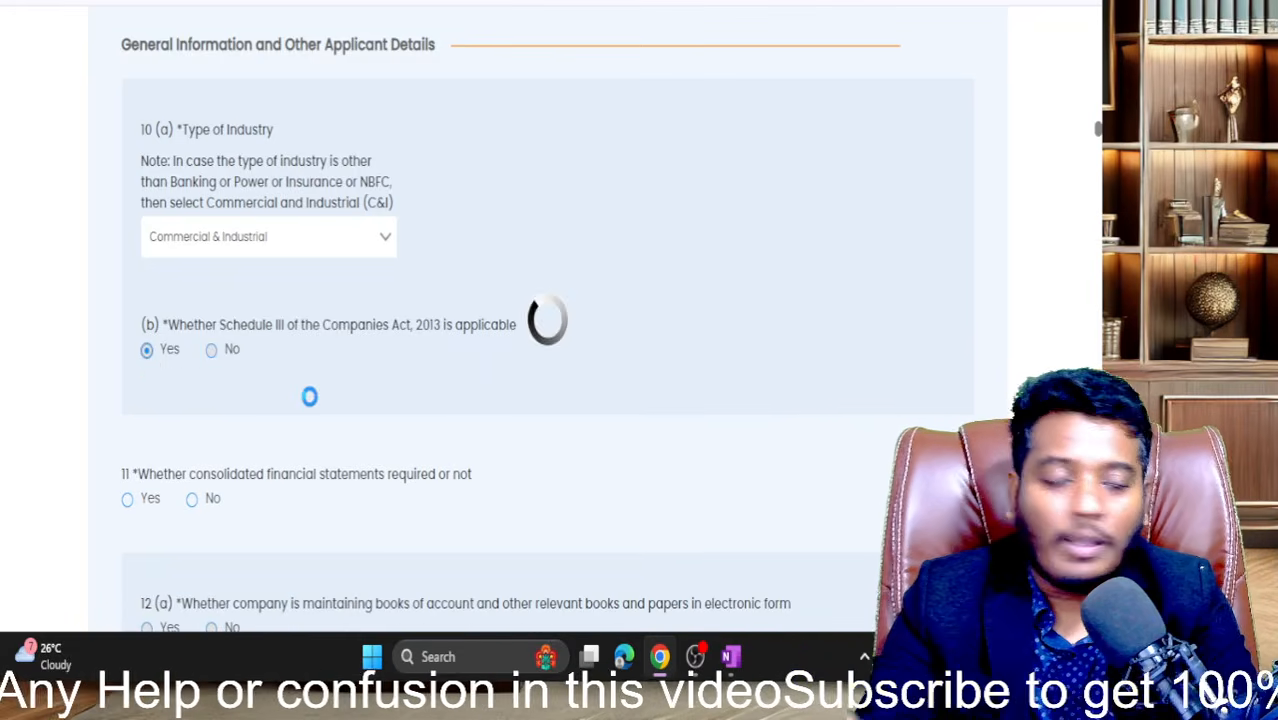
{"action": "scroll", "coordinate": [311, 405], "scroll_direction": "down", "scroll_amount": 2}
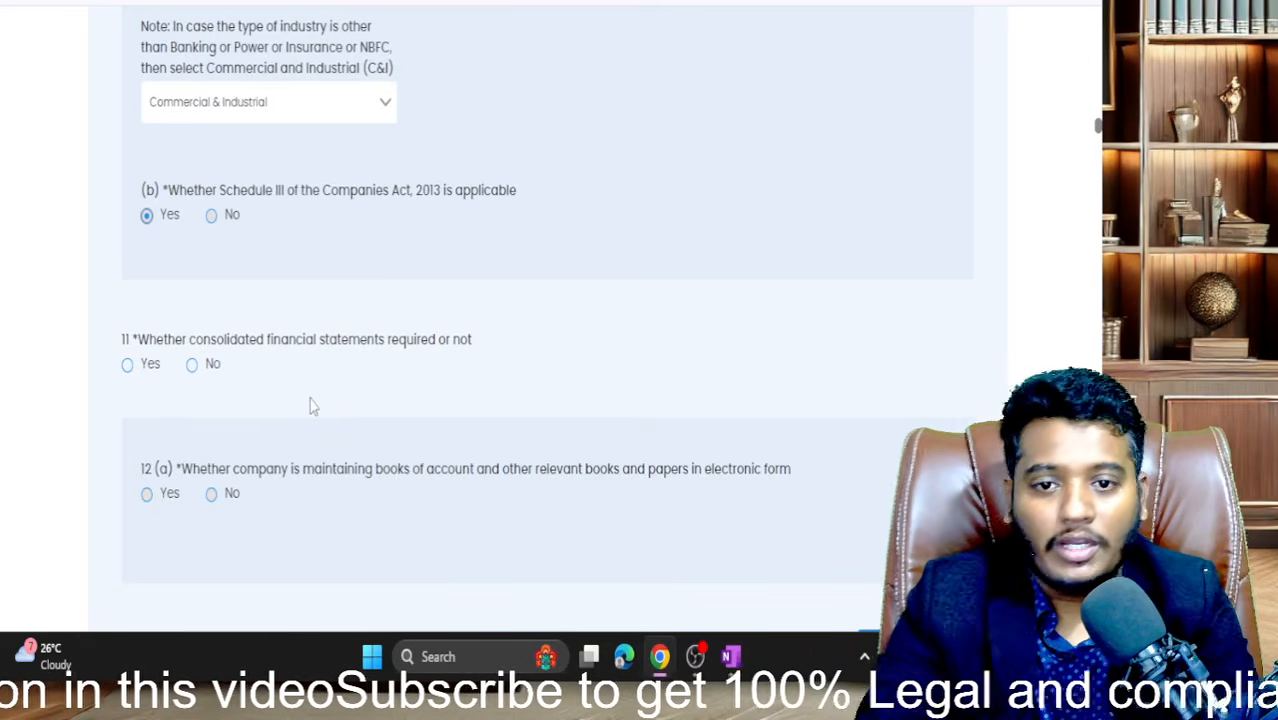
{"action": "scroll", "coordinate": [298, 318], "scroll_direction": "down", "scroll_amount": 1}
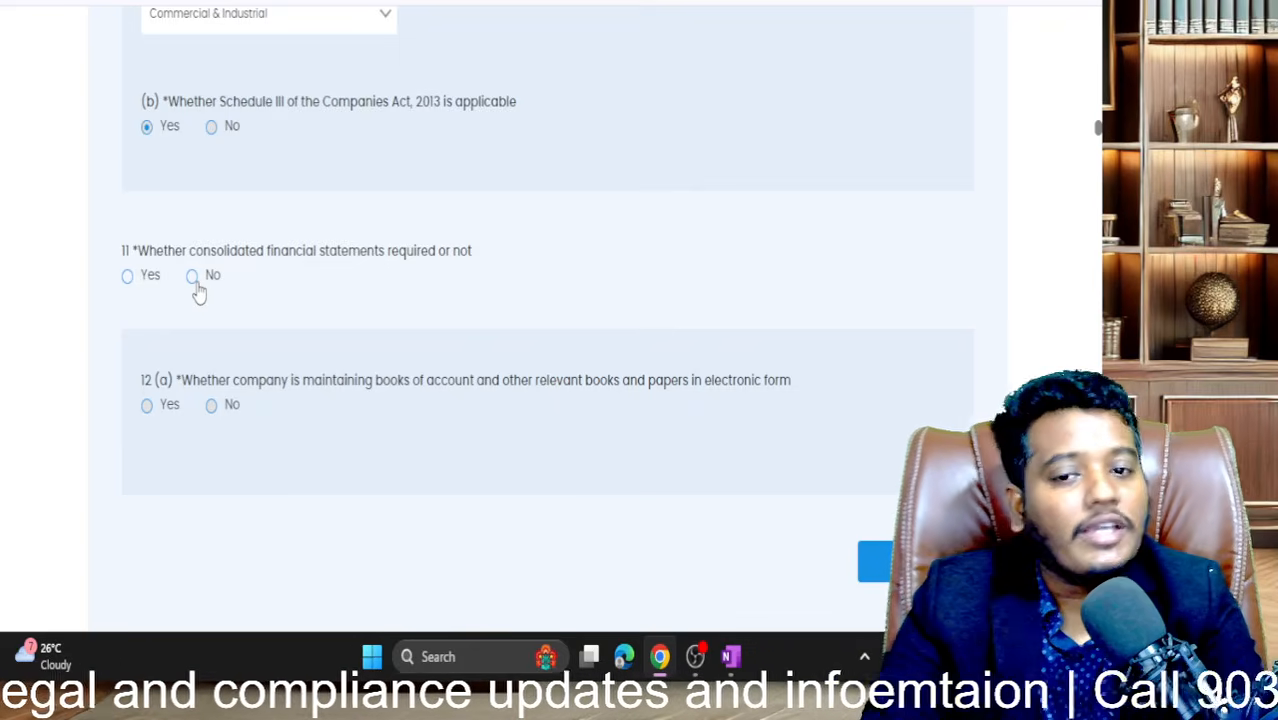
- Answer No to consolidated financial statements (11) and Yes to electronic books of account (12a)
{"action": "left_click", "coordinate": [193, 278]}
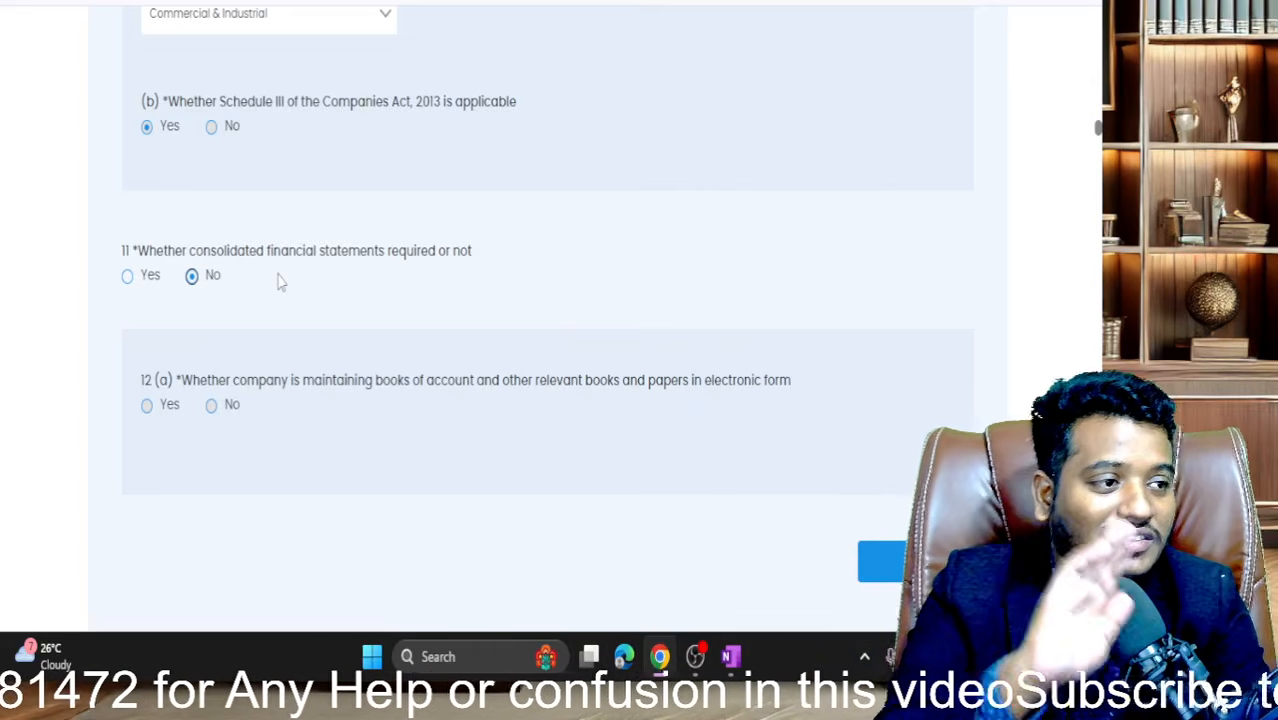
{"action": "scroll", "coordinate": [280, 282], "scroll_direction": "up", "scroll_amount": 2}
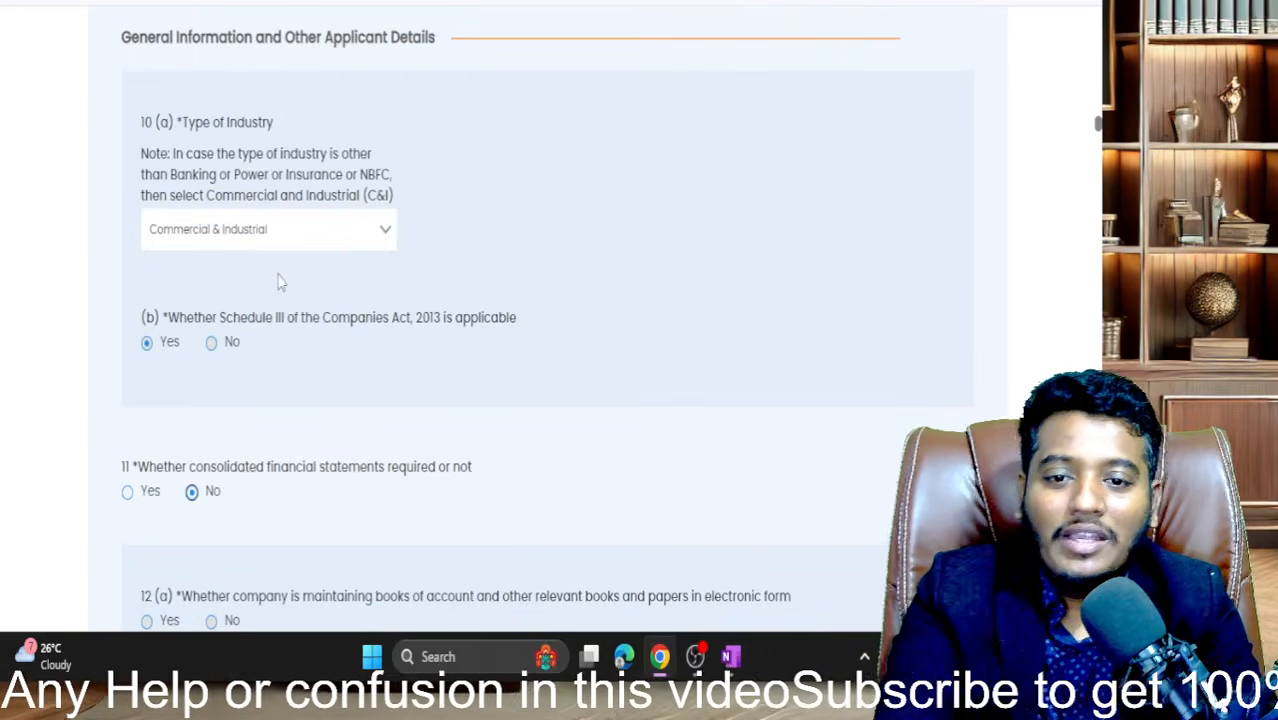
{"action": "scroll", "coordinate": [280, 280], "scroll_direction": "down", "scroll_amount": 4}
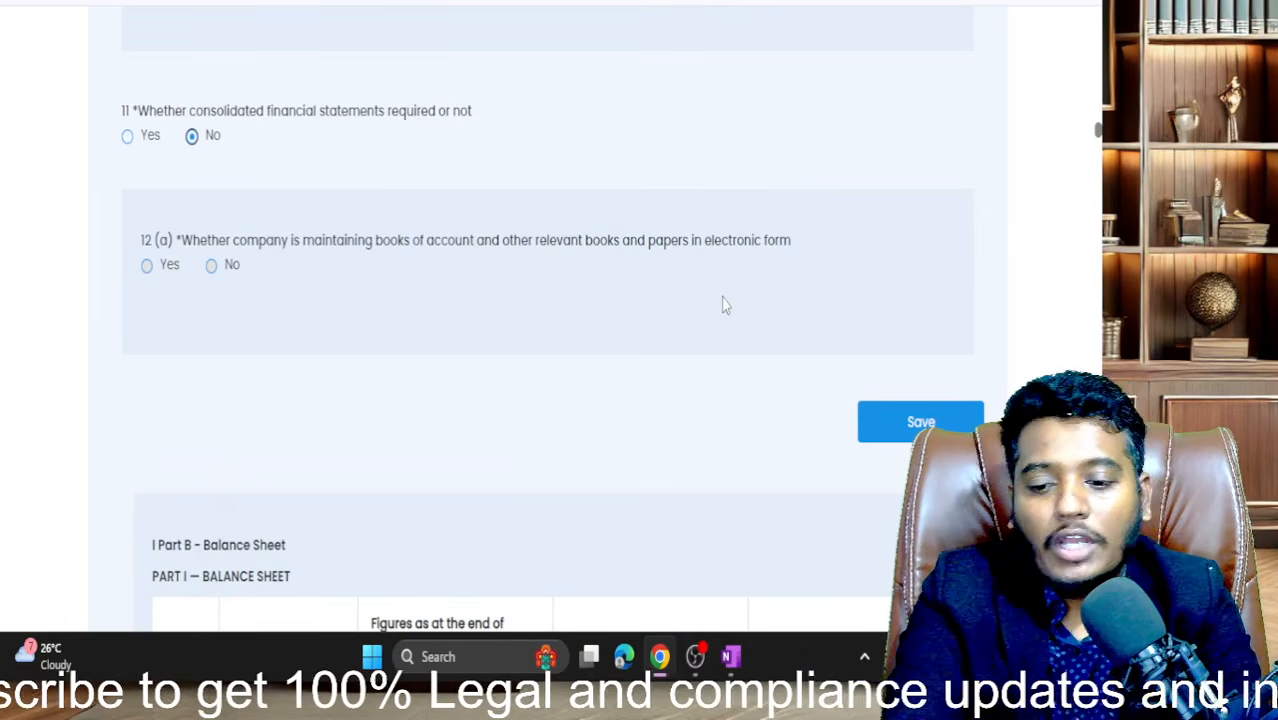
{"action": "left_click", "coordinate": [147, 265]}
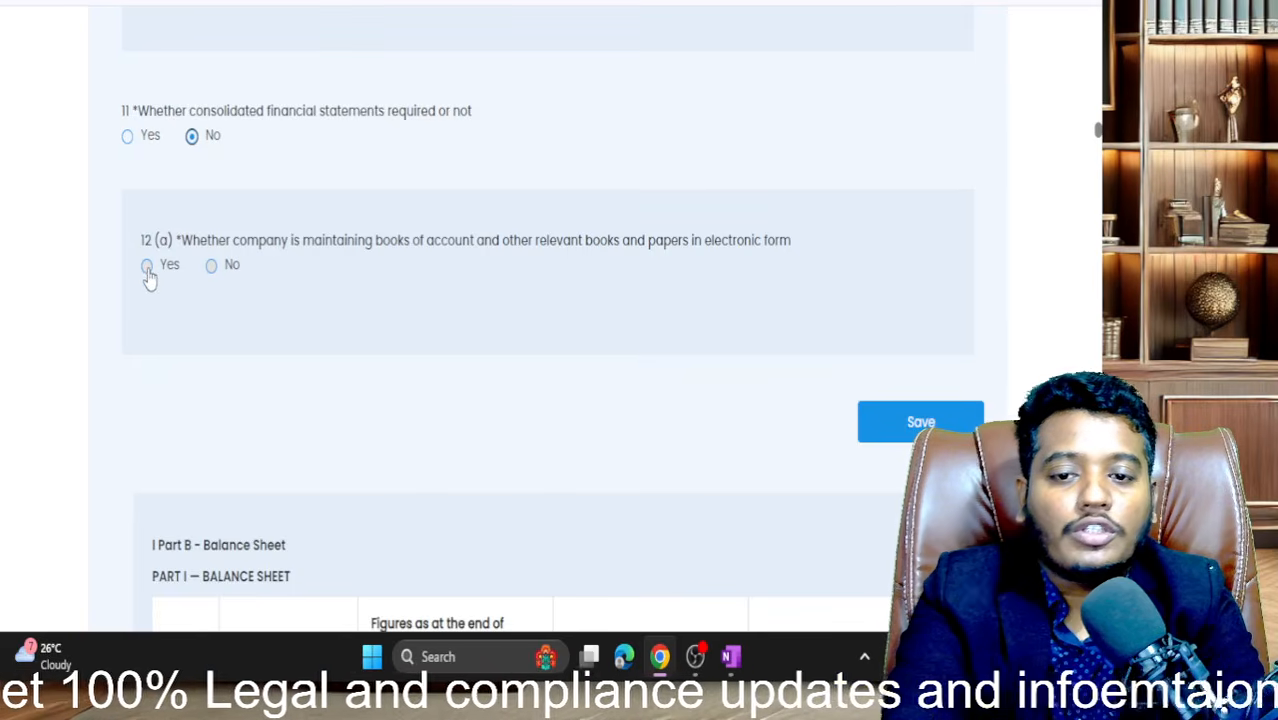
{"action": "scroll", "coordinate": [517, 370], "scroll_direction": "down", "scroll_amount": 2}
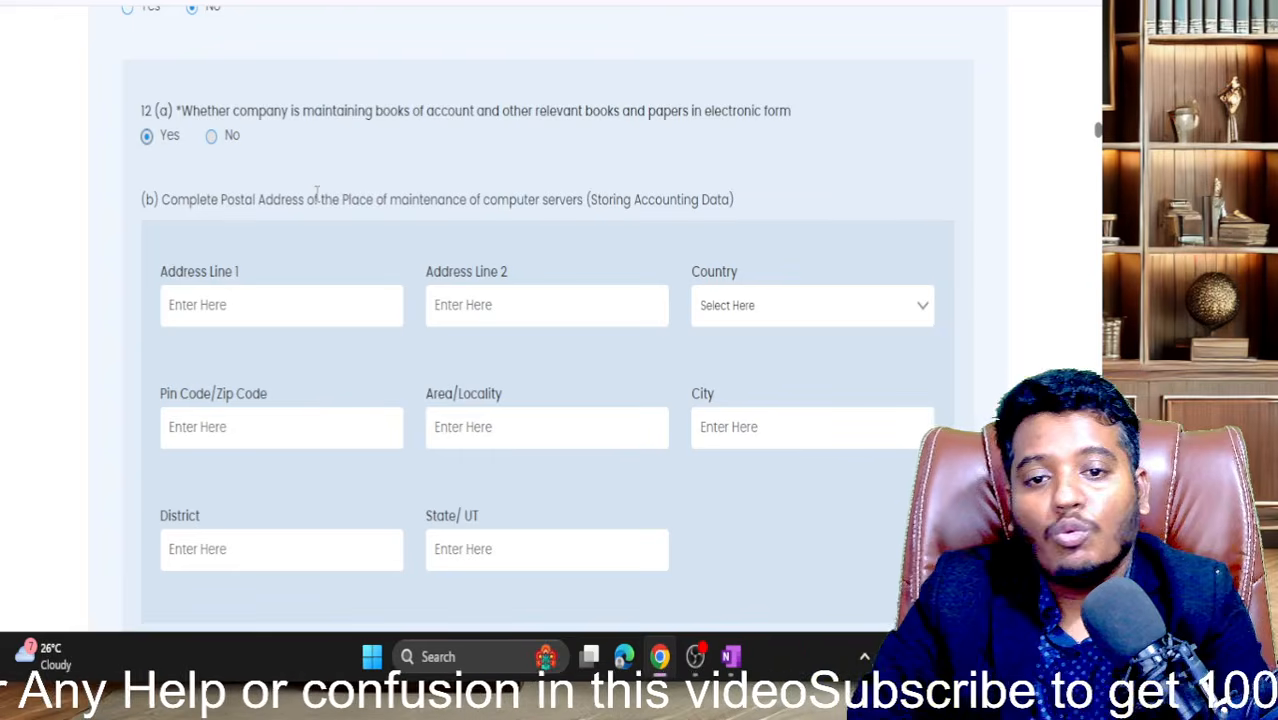
- Change 12(a) electronic books to No, save the general information and acknowledge 'Data Added Successfully'
{"action": "left_click", "coordinate": [211, 137]}
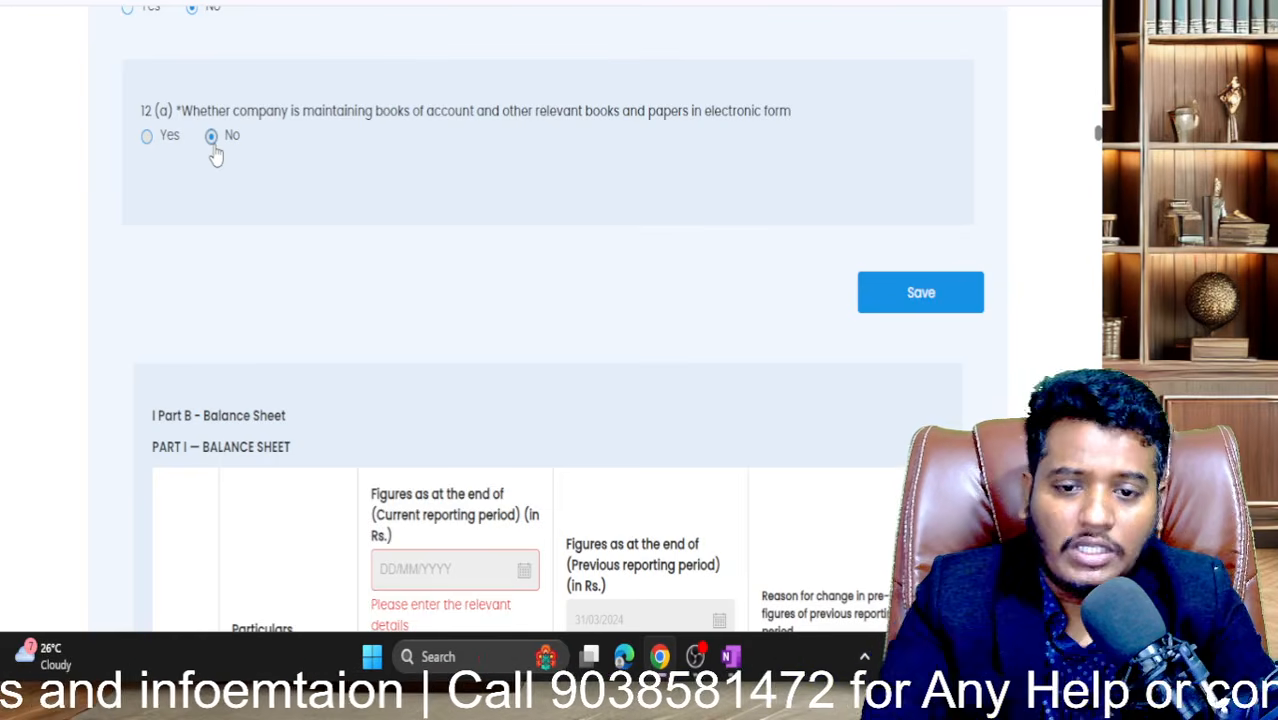
{"action": "left_click", "coordinate": [941, 294]}
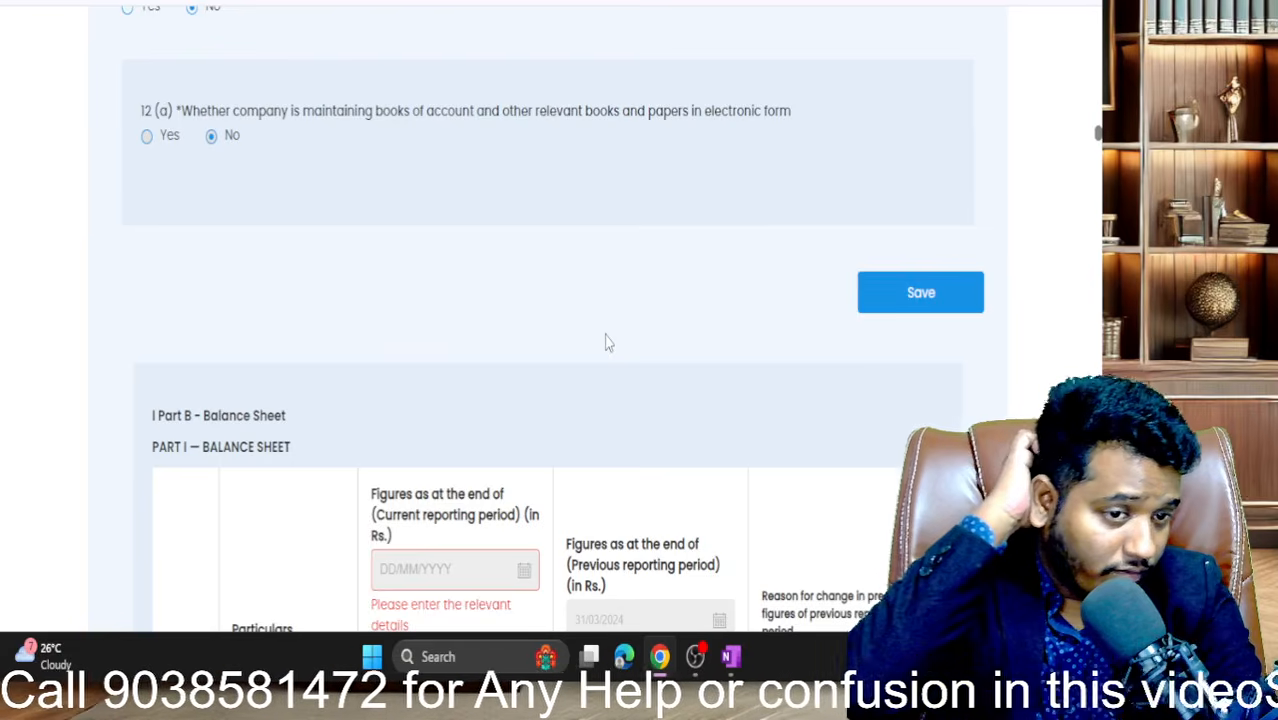
{"action": "scroll", "coordinate": [605, 342], "scroll_direction": "up", "scroll_amount": 15}
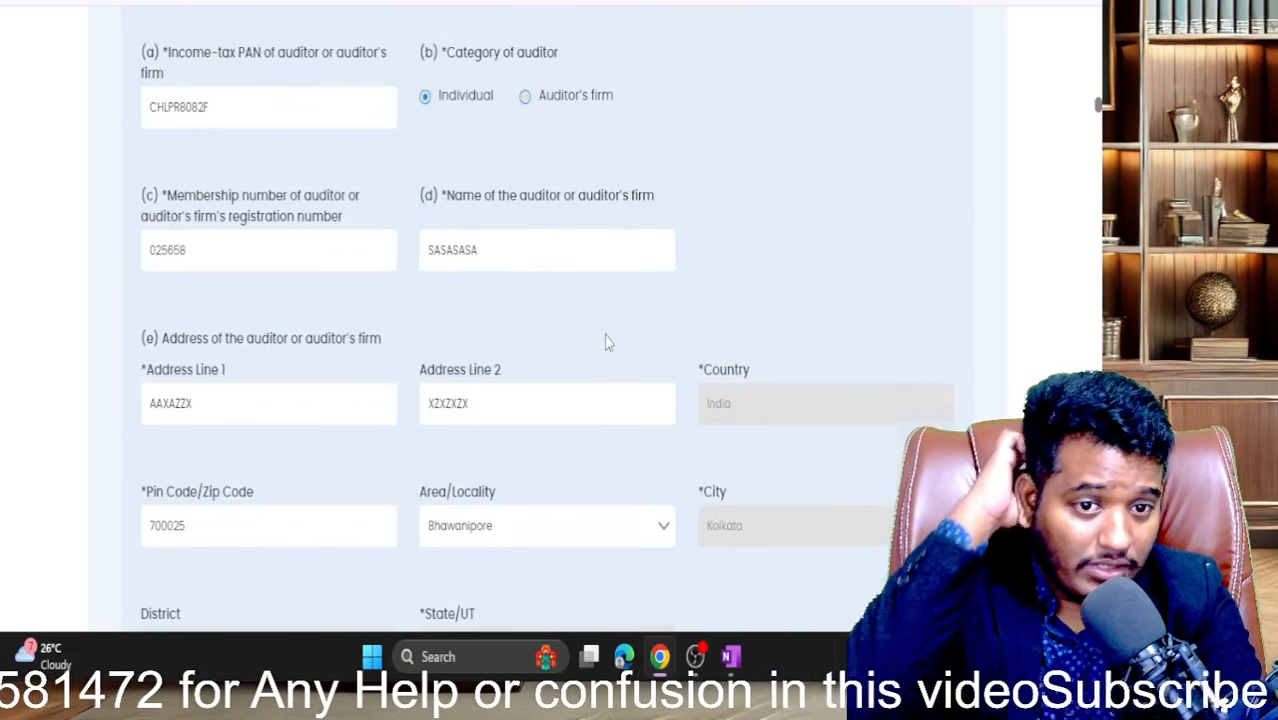
{"action": "scroll", "coordinate": [605, 342], "scroll_direction": "up", "scroll_amount": 5}
{"action": "scroll", "coordinate": [605, 342], "scroll_direction": "down", "scroll_amount": 20}
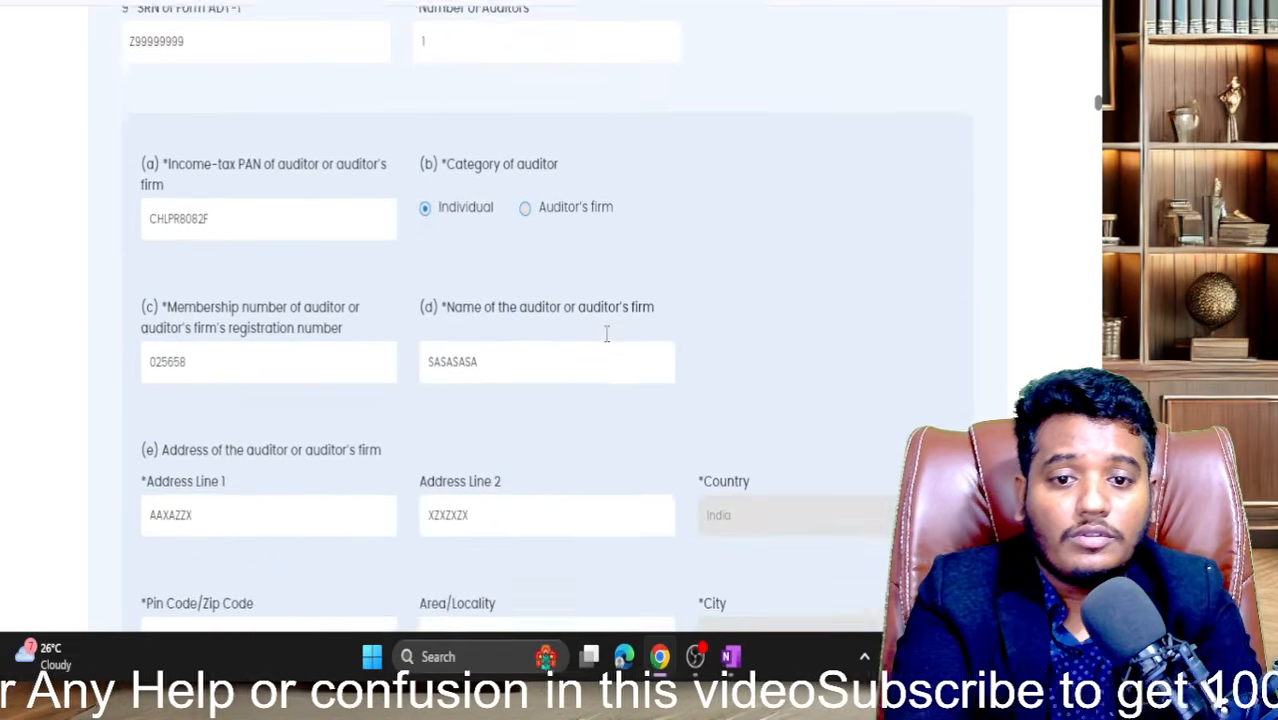
{"action": "scroll", "coordinate": [605, 342], "scroll_direction": "down", "scroll_amount": 3}
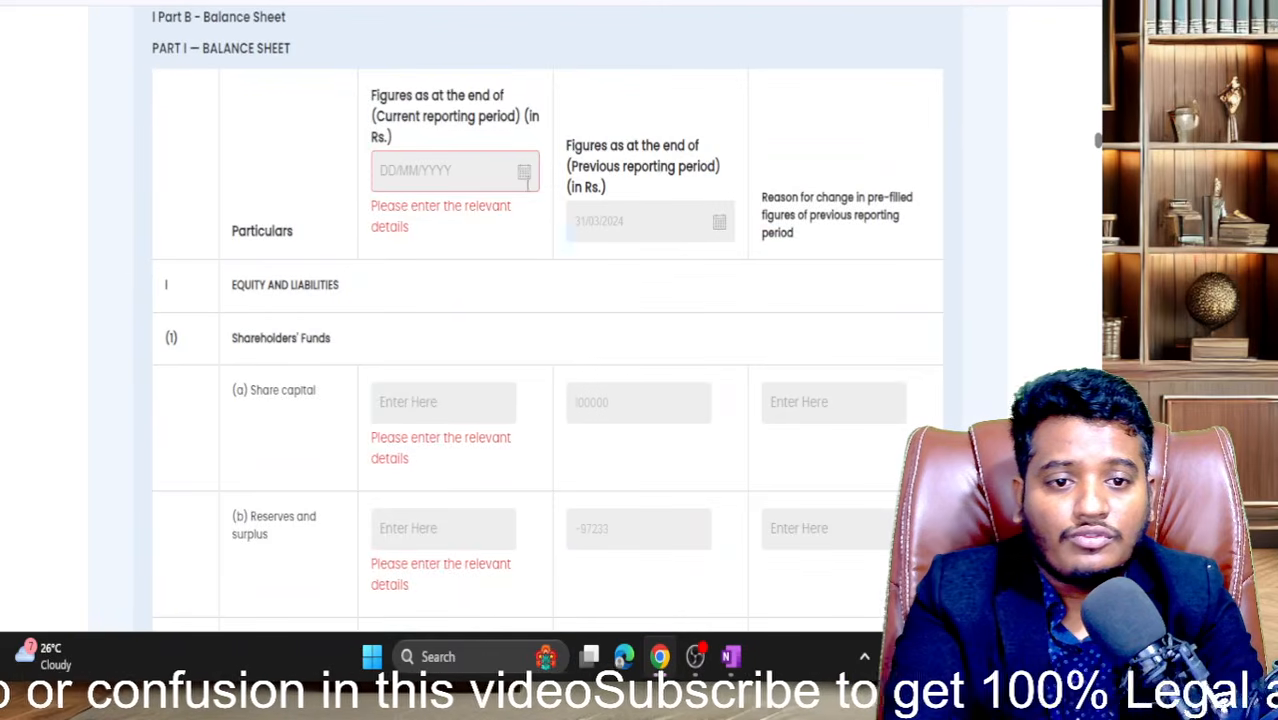
{"action": "scroll", "coordinate": [525, 180], "scroll_direction": "up", "scroll_amount": 3}
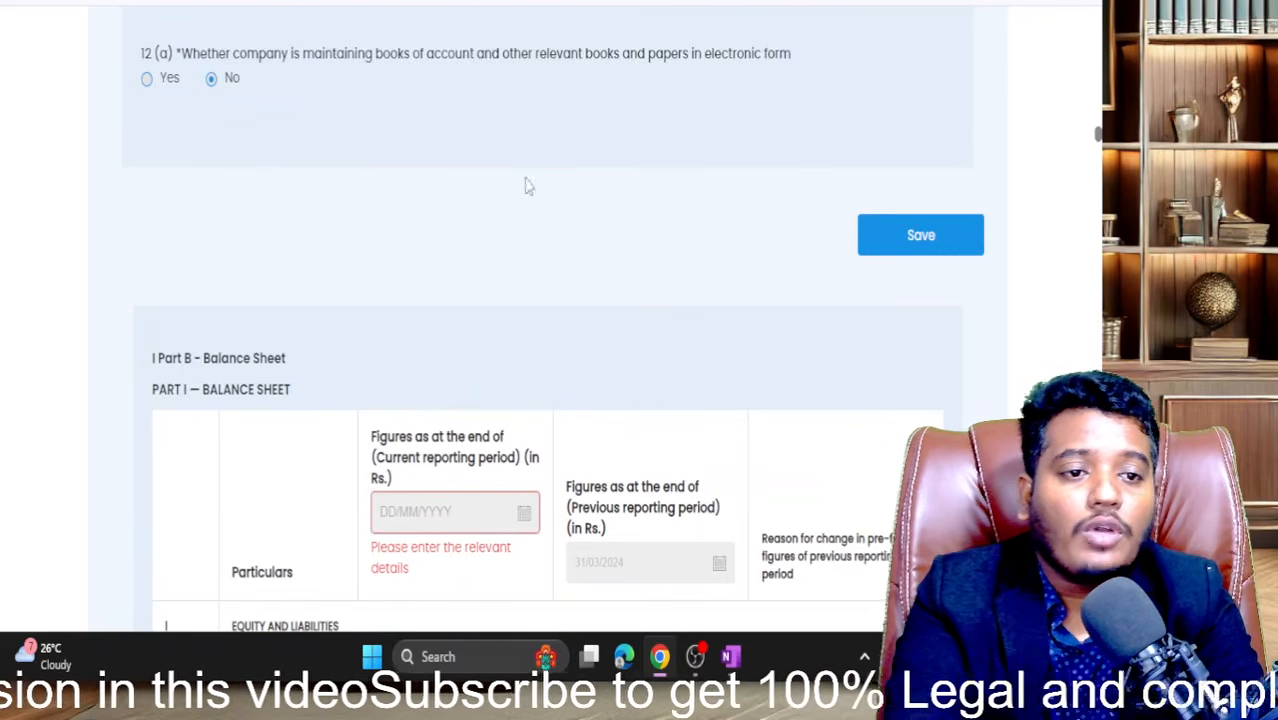
{"action": "left_click", "coordinate": [862, 243]}
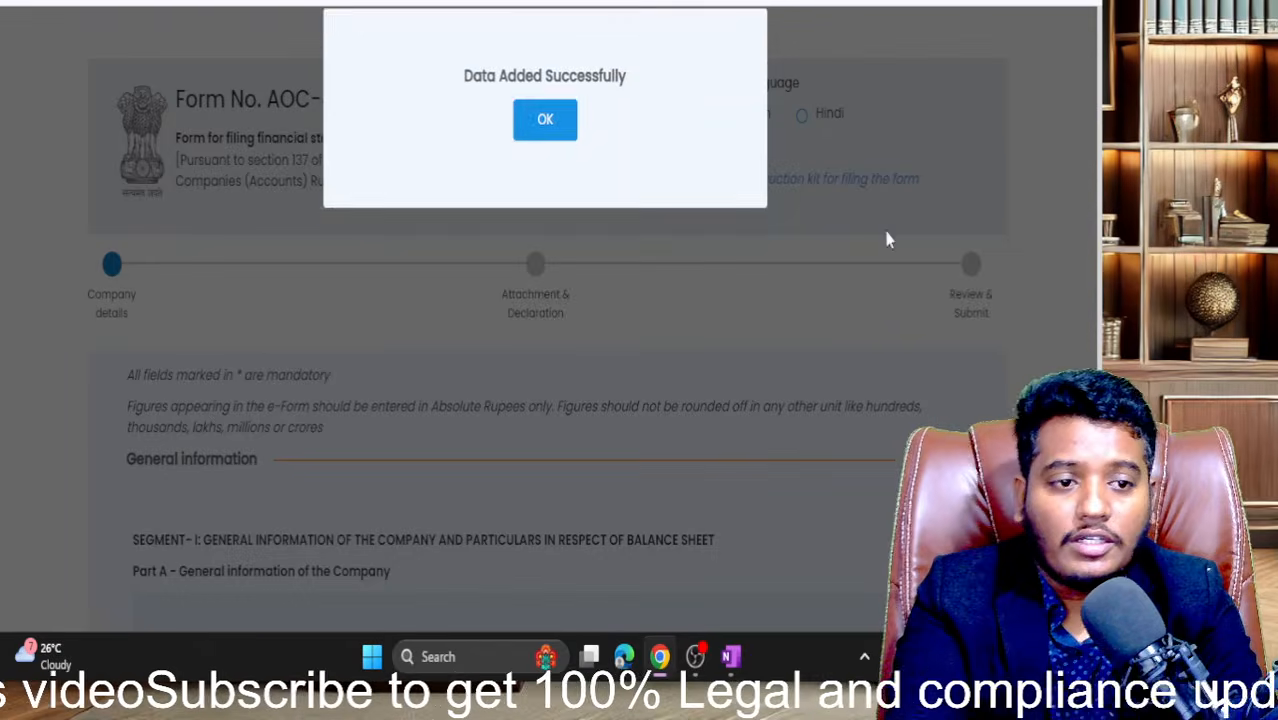
{"action": "left_click", "coordinate": [562, 157]}
{"action": "scroll", "coordinate": [686, 438], "scroll_direction": "down", "scroll_amount": 15}
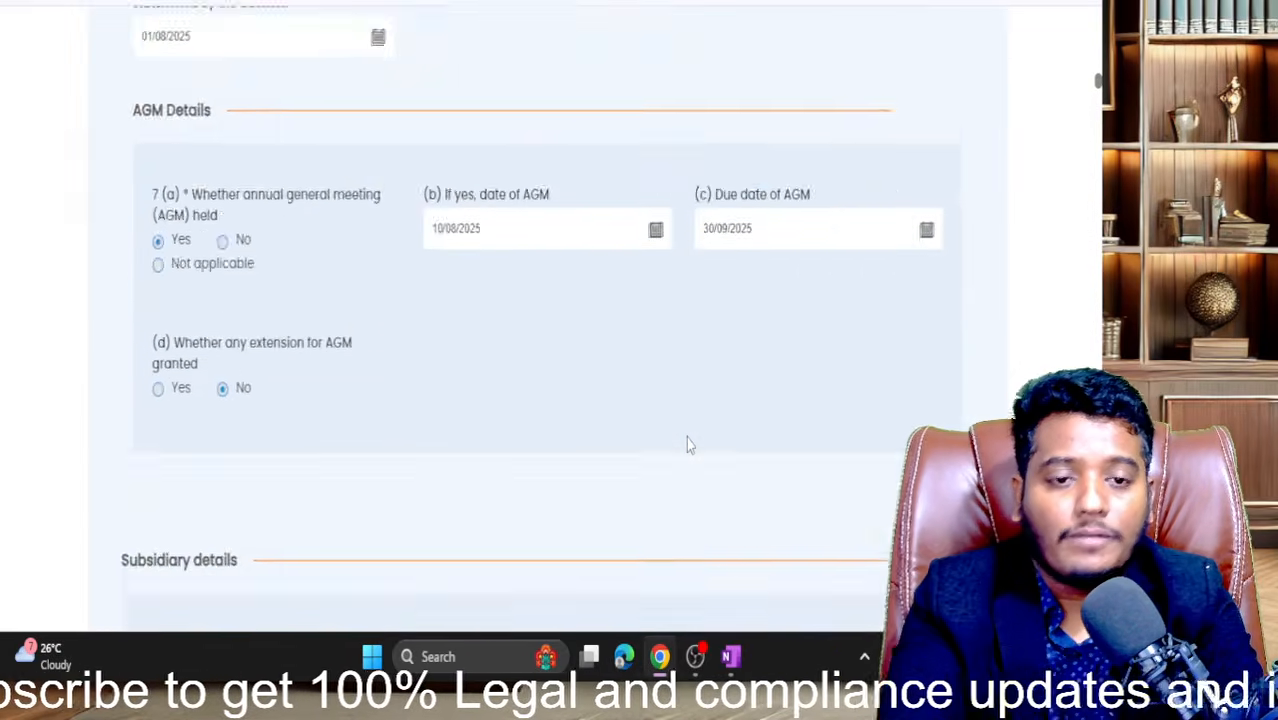
- Change the previous-period (31/03/2024) Share capital from 10000 to 100000
{"action": "scroll", "coordinate": [686, 438], "scroll_direction": "down", "scroll_amount": 15}
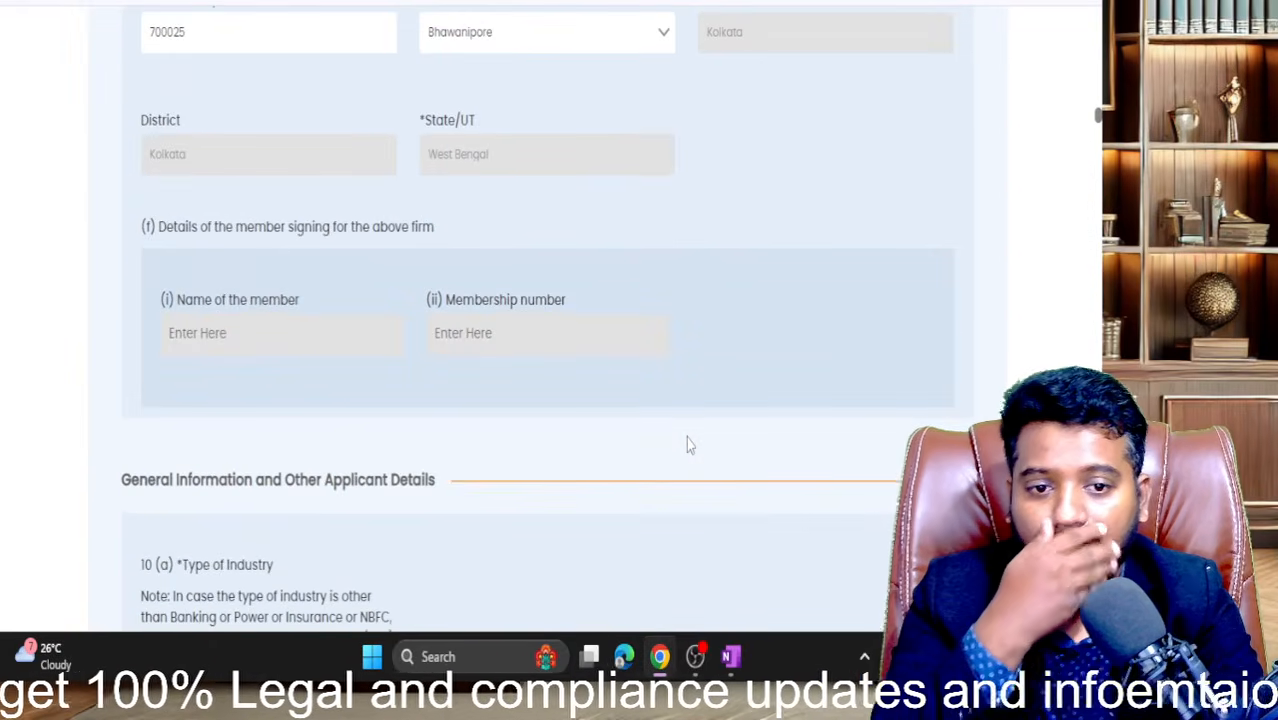
{"action": "scroll", "coordinate": [686, 444], "scroll_direction": "up", "scroll_amount": 10}
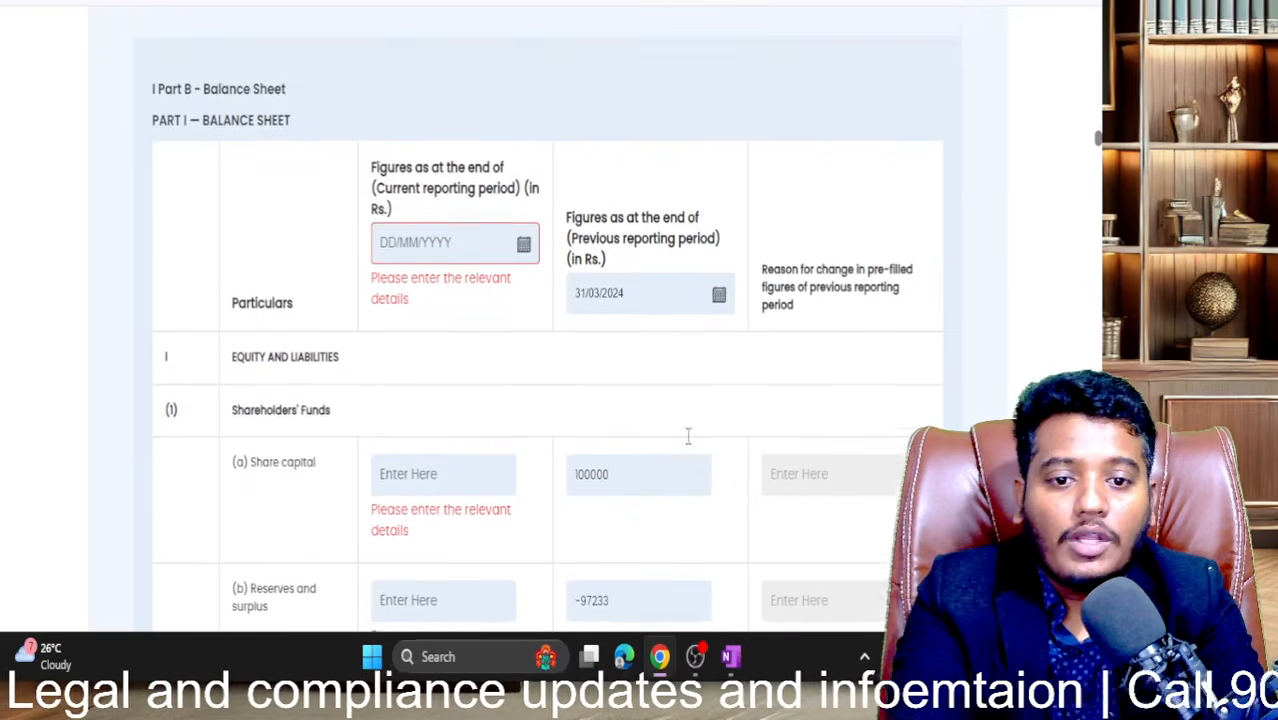
{"action": "scroll", "coordinate": [619, 435], "scroll_direction": "down", "scroll_amount": 1}
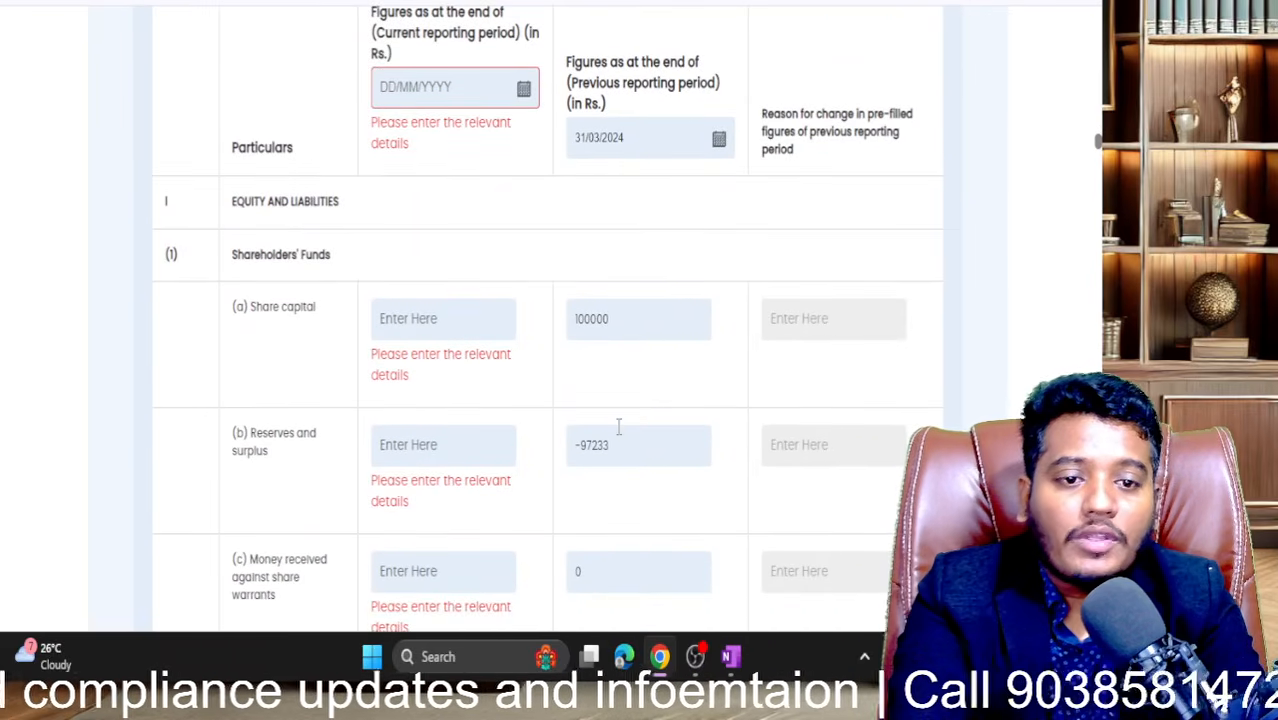
{"action": "scroll", "coordinate": [619, 428], "scroll_direction": "up", "scroll_amount": 1}
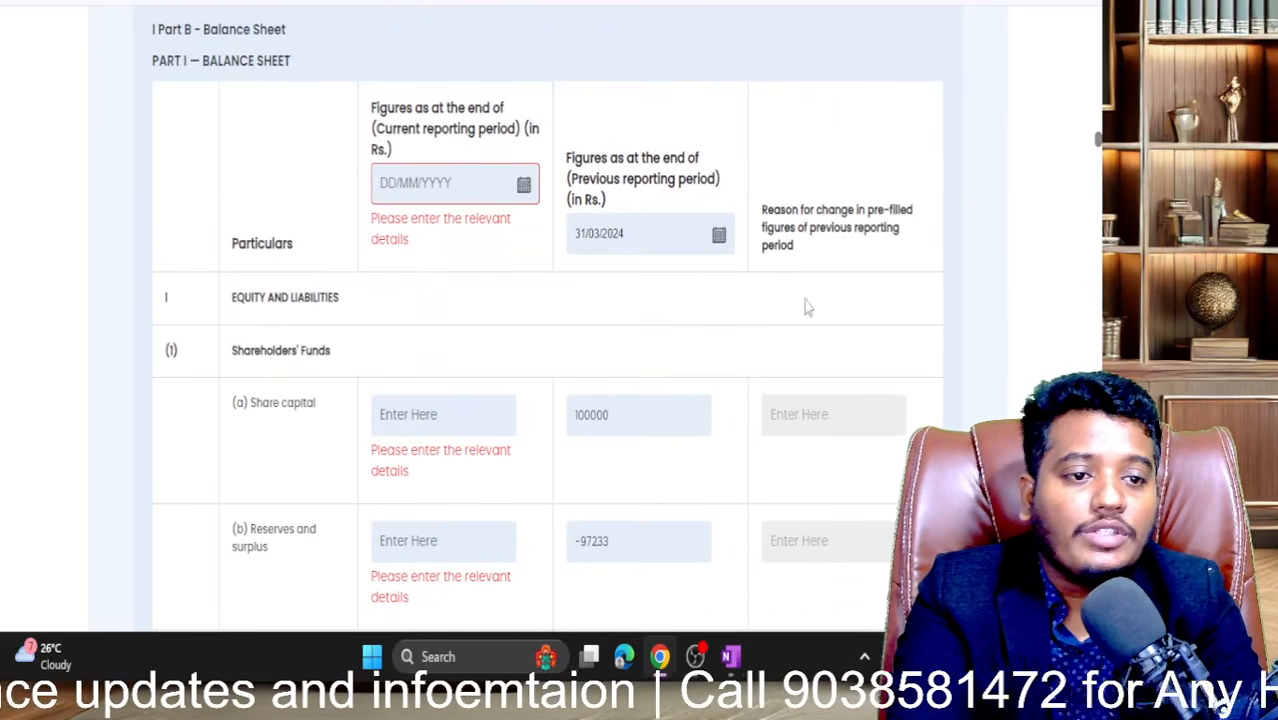
{"action": "scroll", "coordinate": [822, 279], "scroll_direction": "up", "scroll_amount": 1}
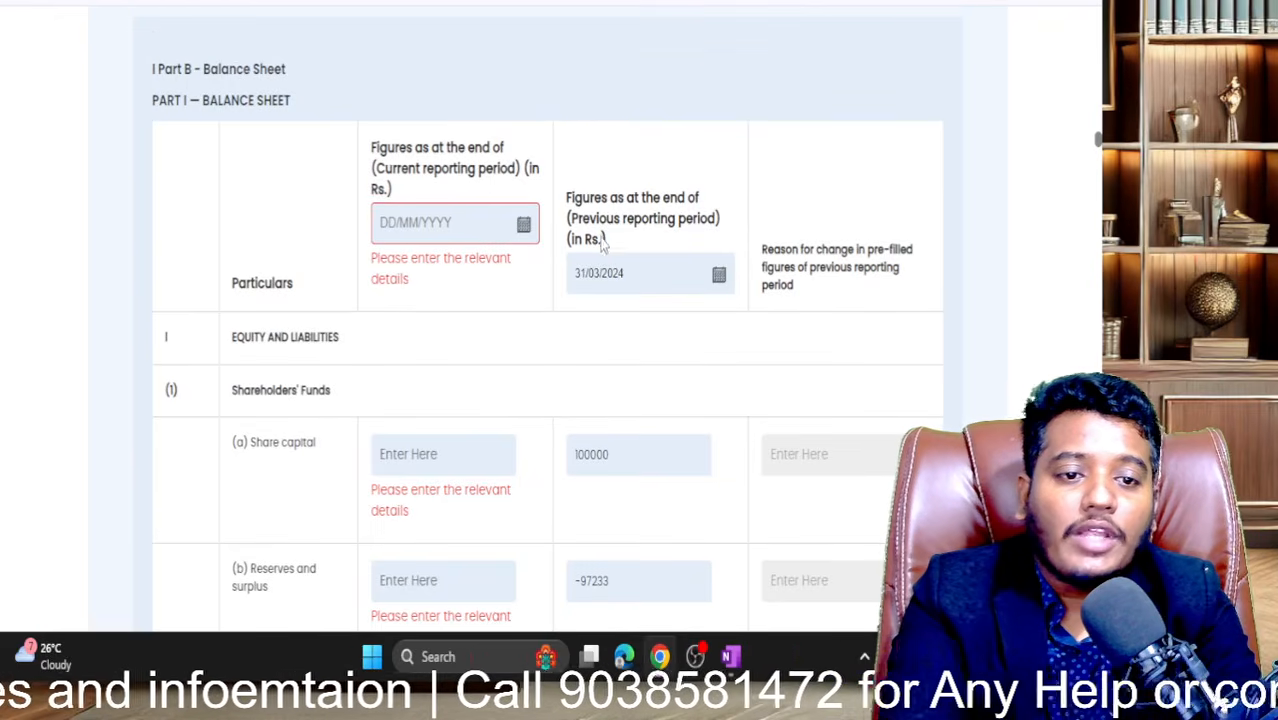
{"action": "left_click", "coordinate": [631, 266]}
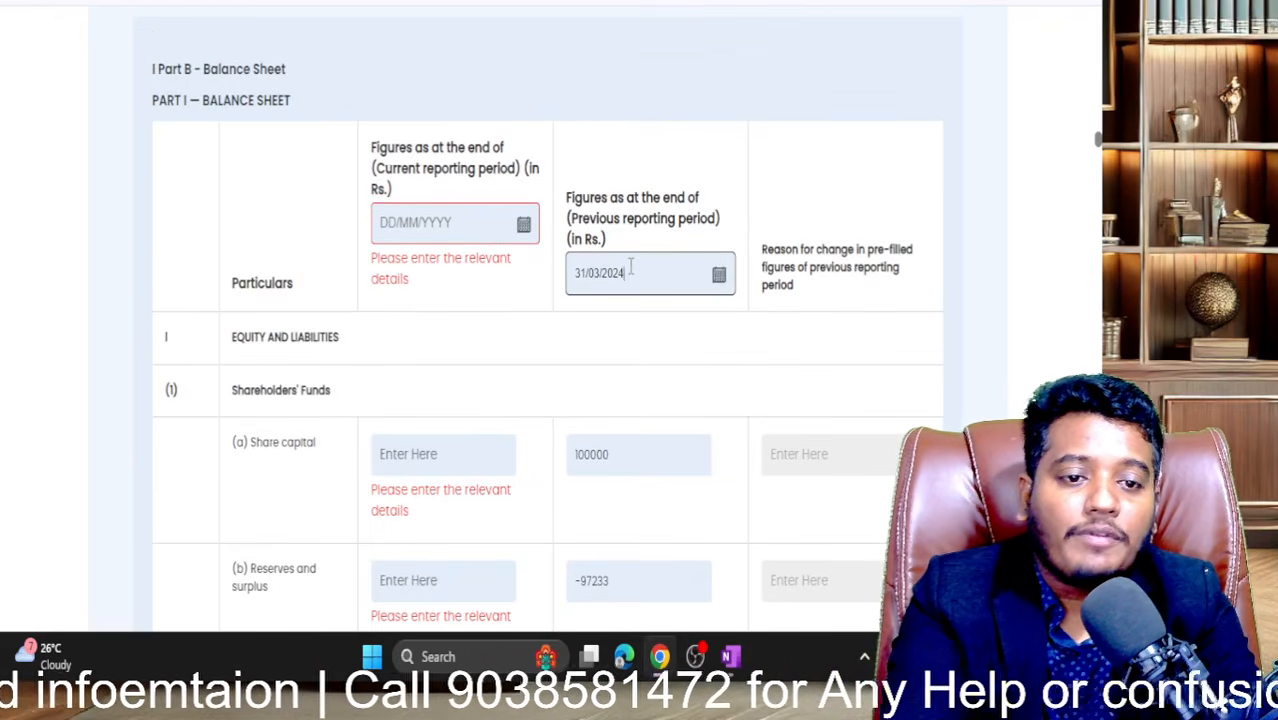
{"action": "left_click", "coordinate": [628, 454]}
{"action": "key", "text": "BackSpace"}
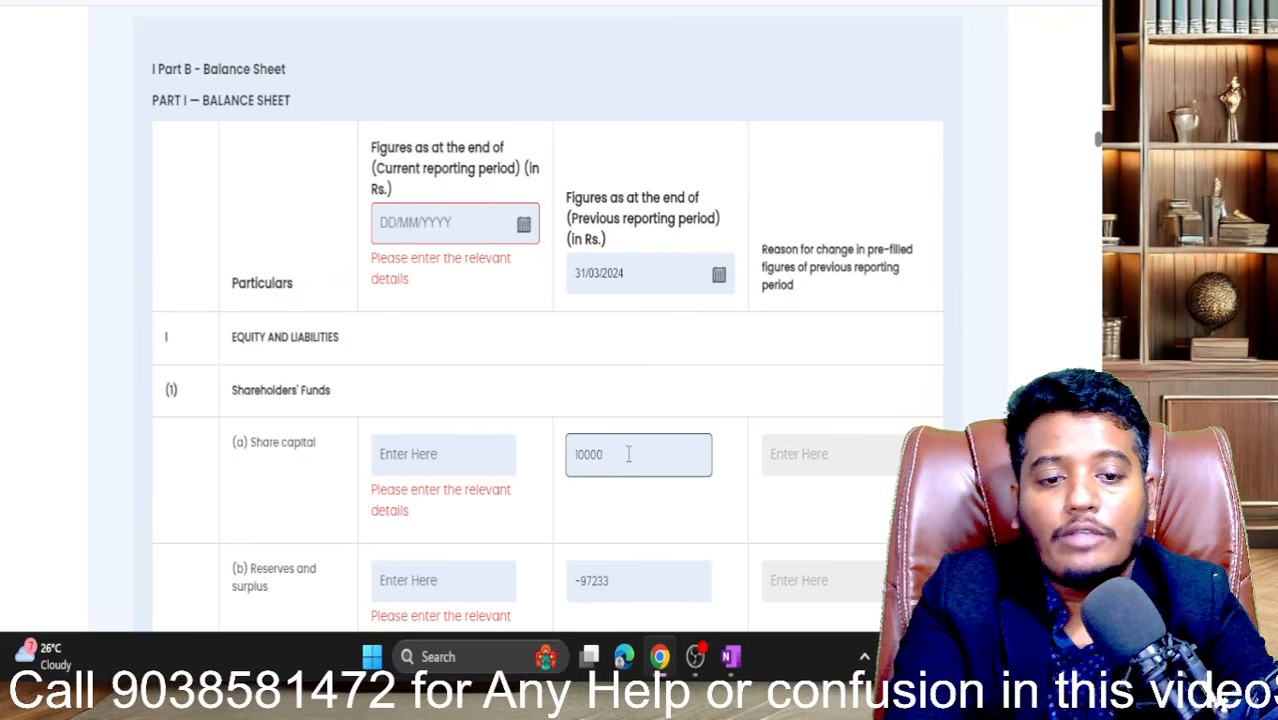
{"action": "type", "text": "0"}
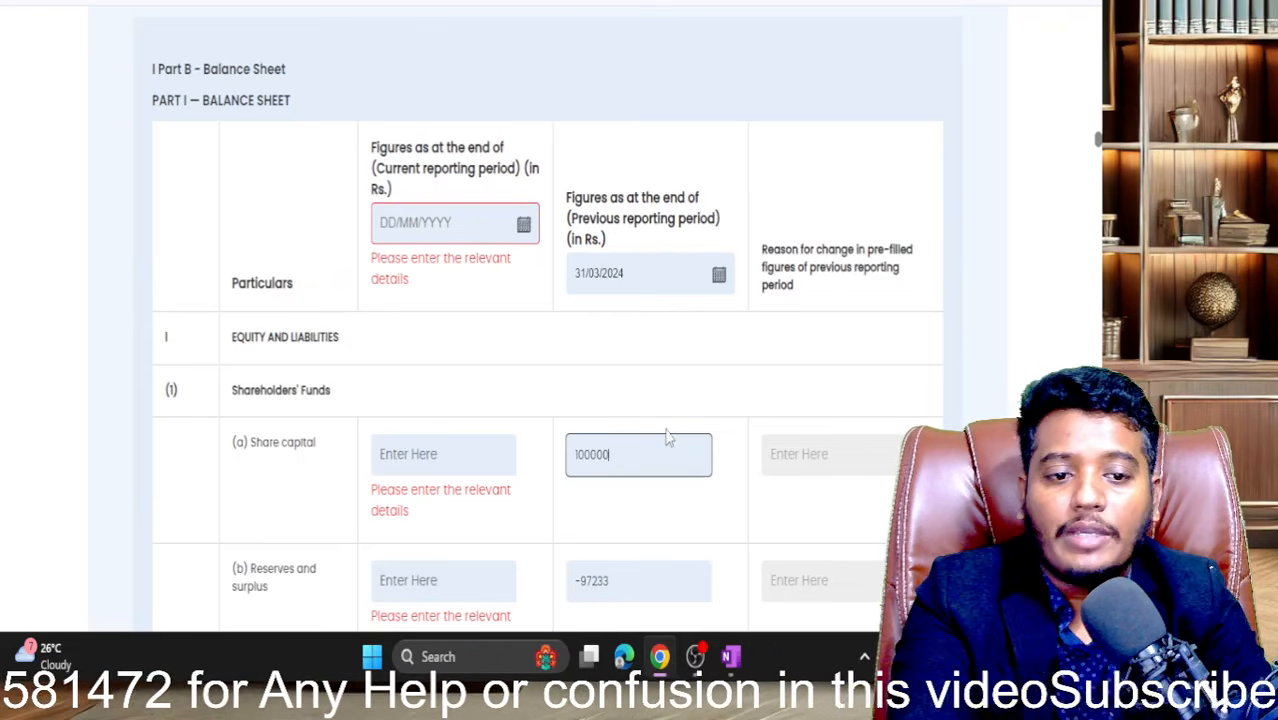
{"action": "left_click", "coordinate": [657, 424]}
- Try a reason-for-change entry, clear it, and restore previous Share capital to 100000
{"action": "scroll", "coordinate": [657, 424], "scroll_direction": "down", "scroll_amount": 2}
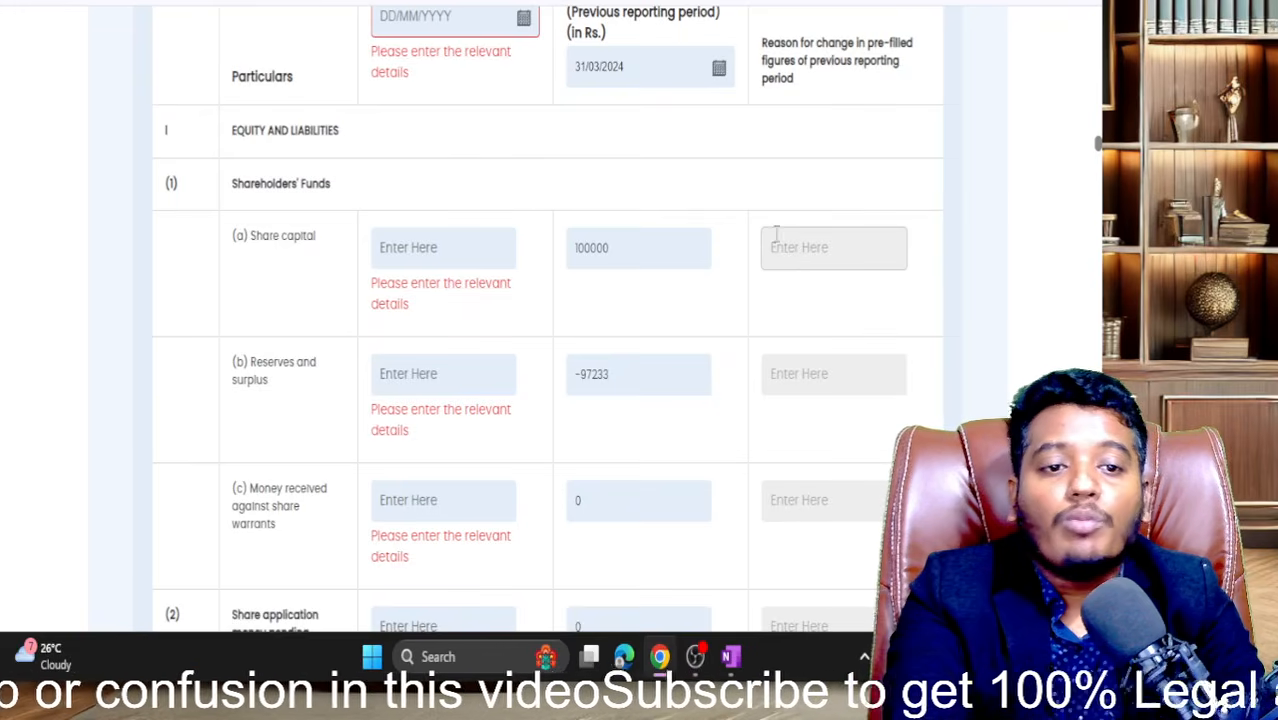
{"action": "left_click", "coordinate": [632, 256]}
{"action": "key", "text": "BackSpace"}
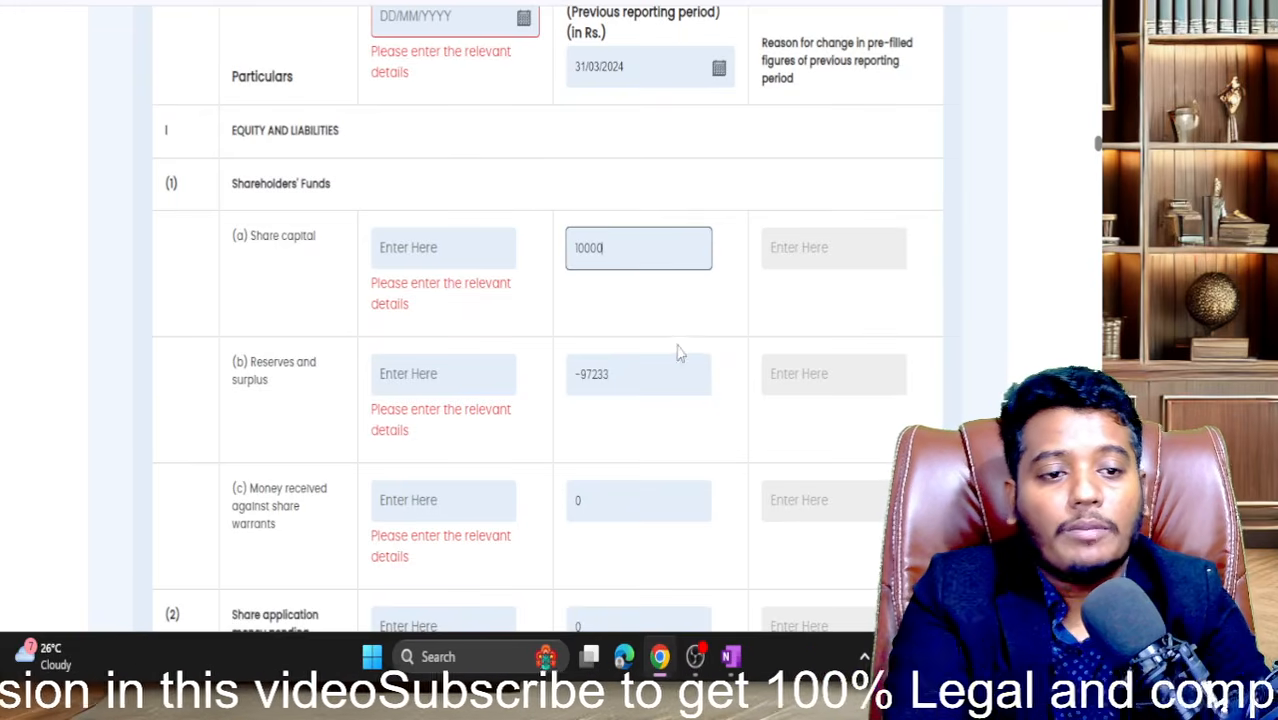
{"action": "left_click", "coordinate": [790, 255]}
{"action": "type", "text": "2"}
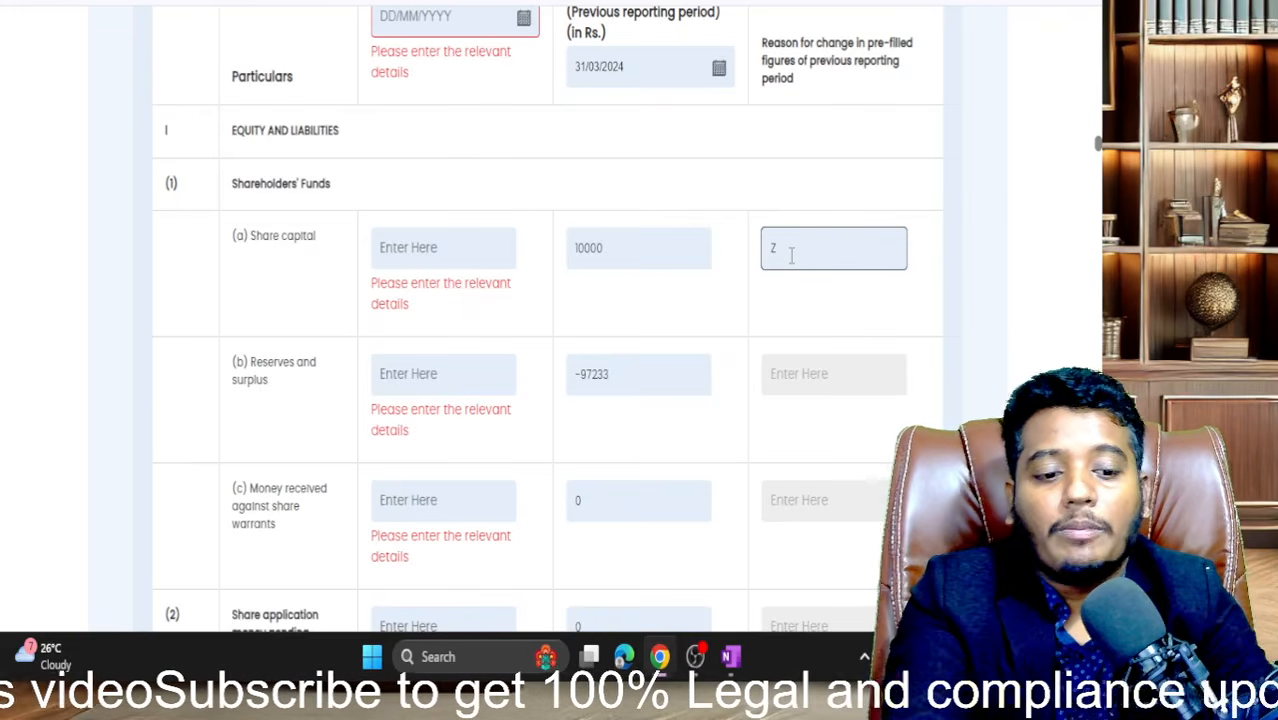
{"action": "key", "text": "BackSpace"}
{"action": "type", "text": "SASALASALE"}
{"action": "key", "text": "ctrl+a"}
{"action": "key", "text": "BackSpace"}
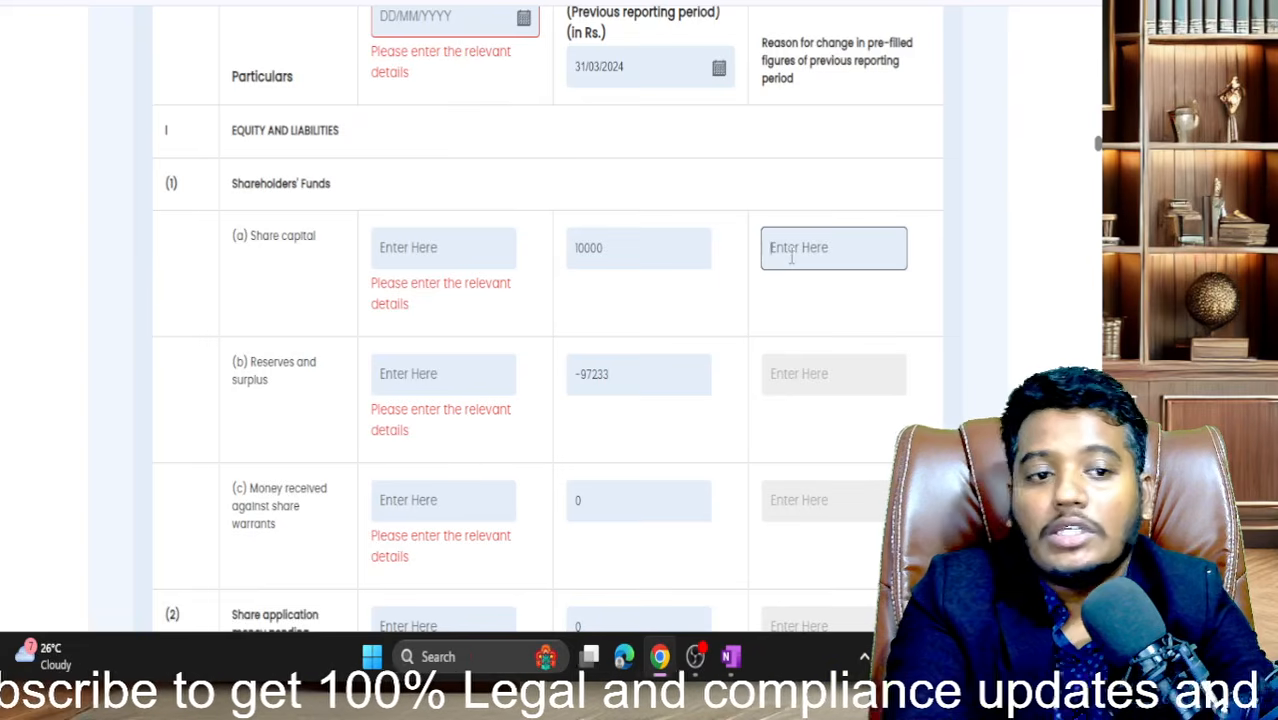
{"action": "left_click", "coordinate": [665, 242]}
{"action": "type", "text": "0"}
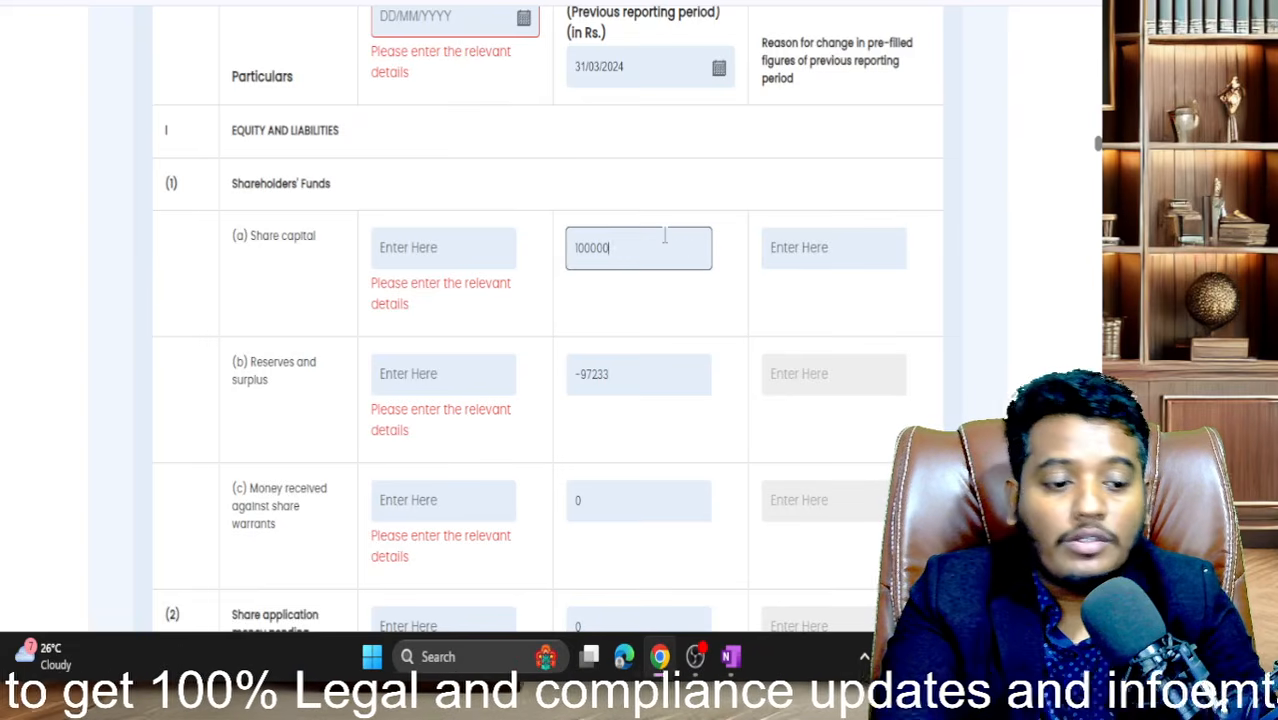
{"action": "left_click", "coordinate": [740, 328]}
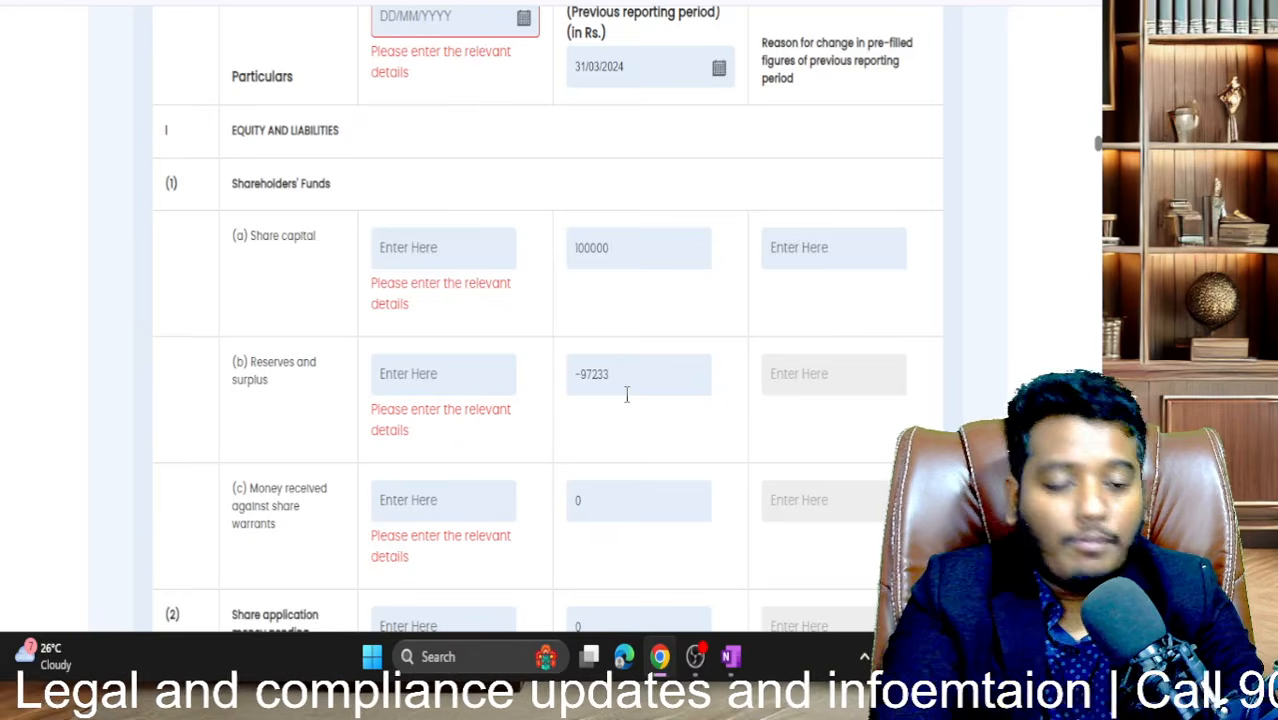
- Set the current reporting period end date to 31/03/2025
{"action": "scroll", "coordinate": [627, 194], "scroll_direction": "up", "scroll_amount": 1}
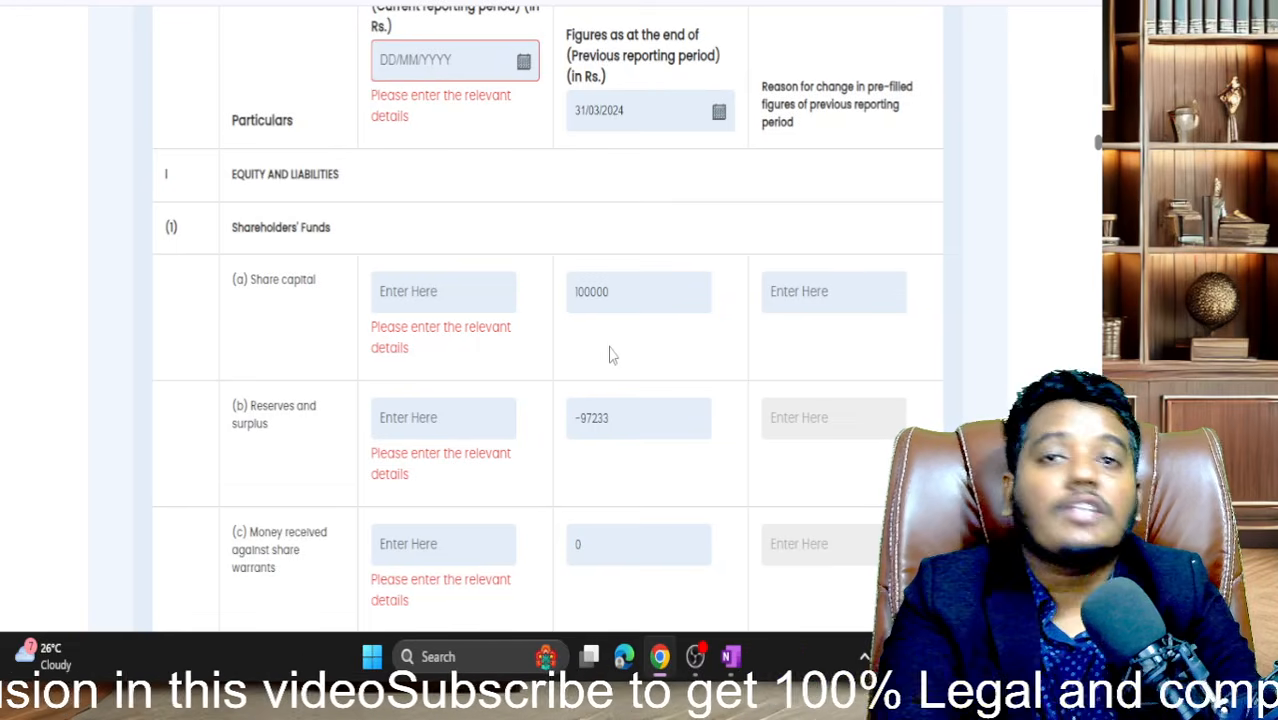
{"action": "left_click", "coordinate": [522, 62]}
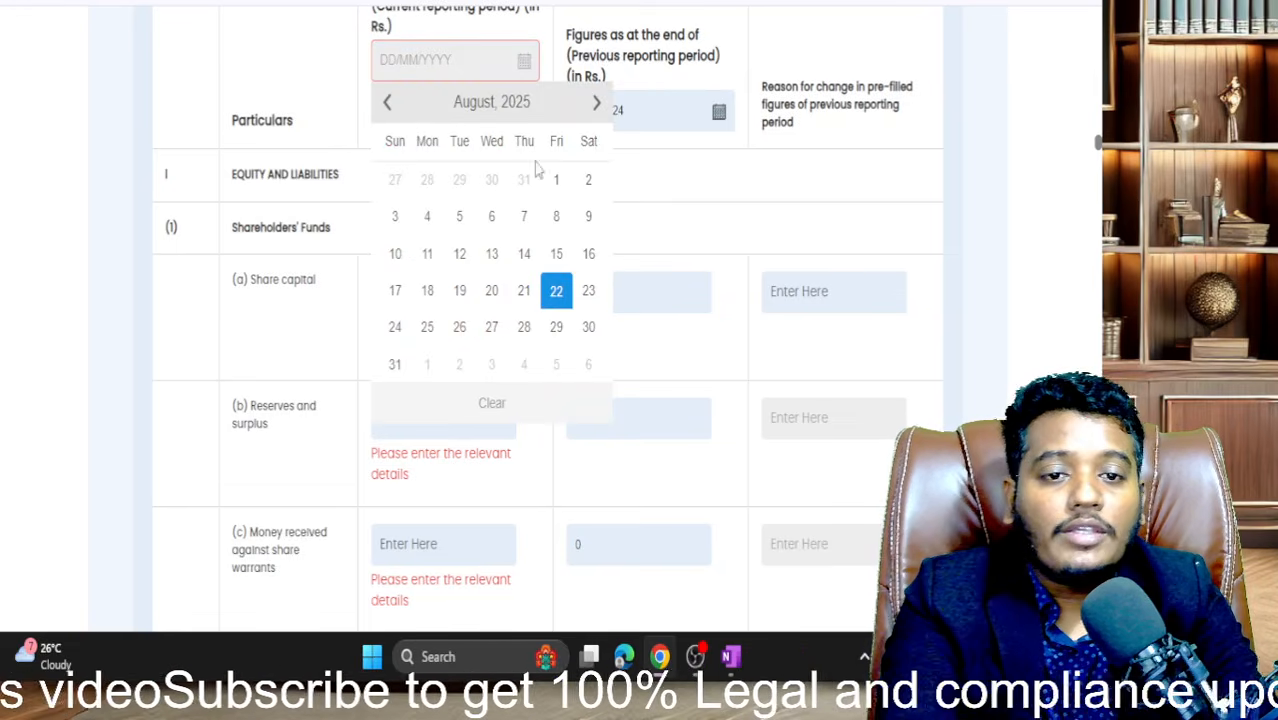
{"action": "left_click", "coordinate": [475, 104]}
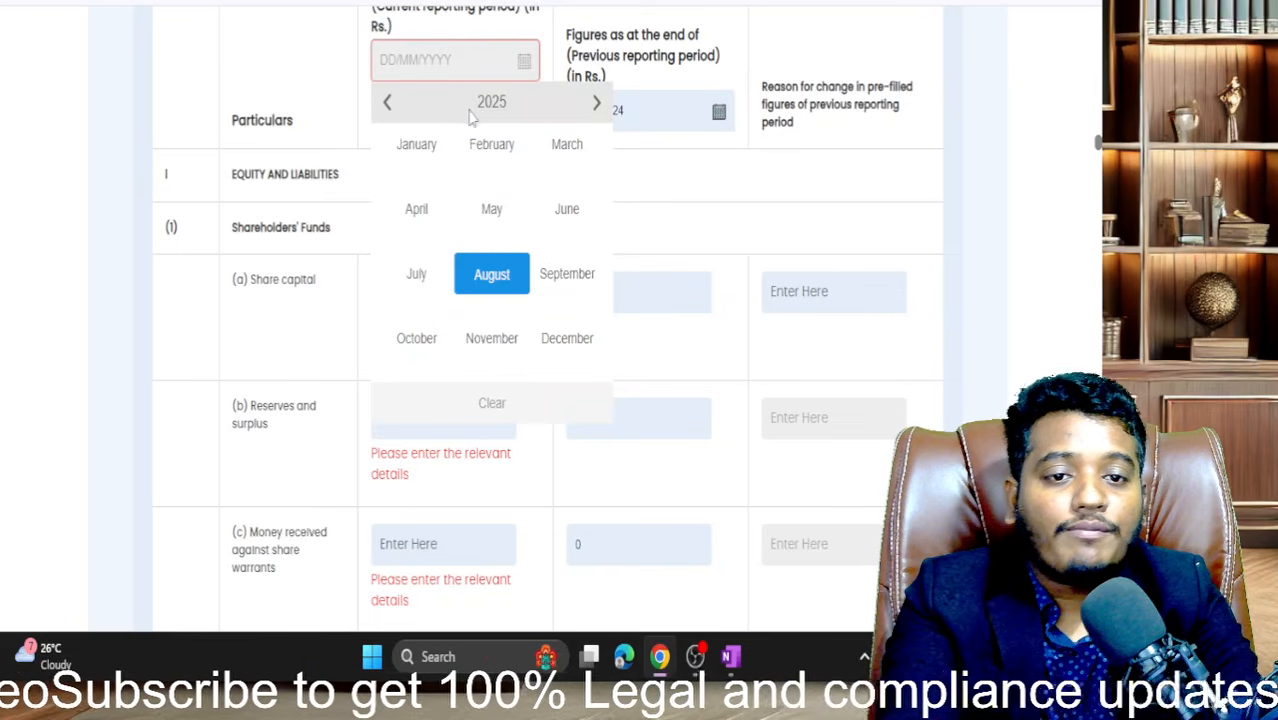
{"action": "left_click", "coordinate": [573, 163]}
{"action": "left_click", "coordinate": [437, 364]}
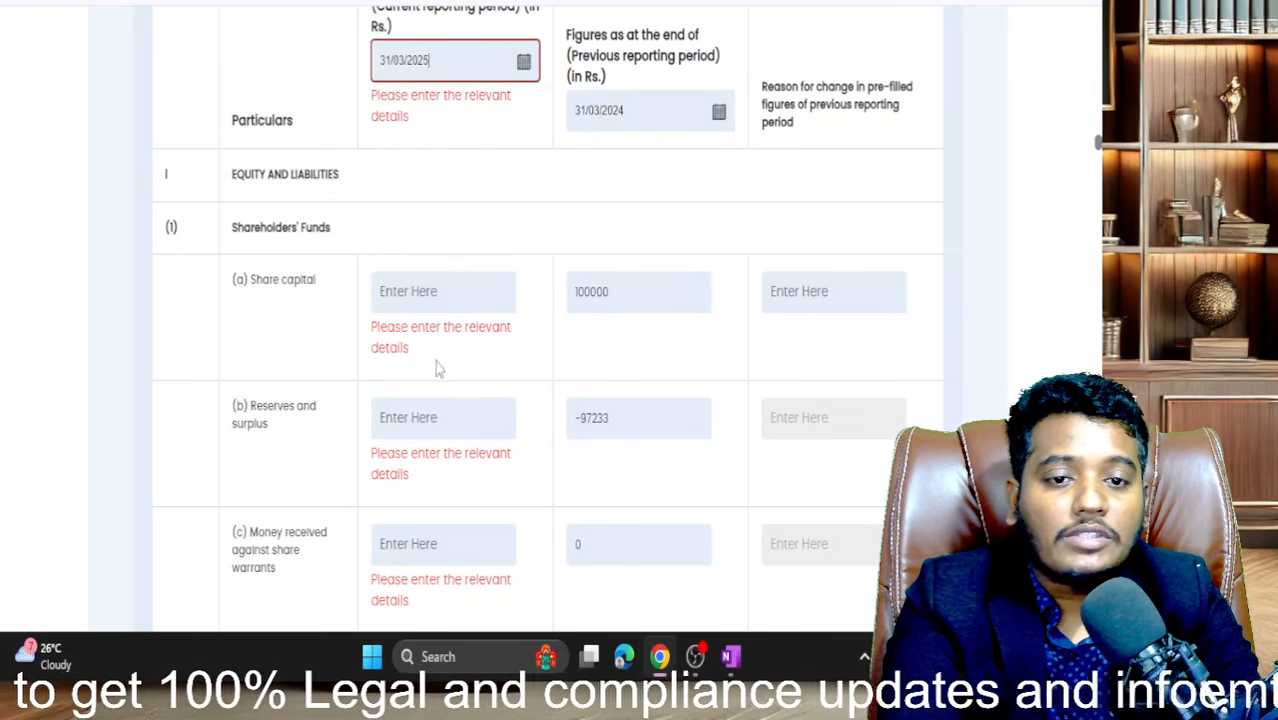
{"action": "left_click", "coordinate": [532, 242]}
- Enter current Share capital 100000 and 0 for reserves, share warrants and share application money
{"action": "scroll", "coordinate": [532, 242], "scroll_direction": "down", "scroll_amount": 2}
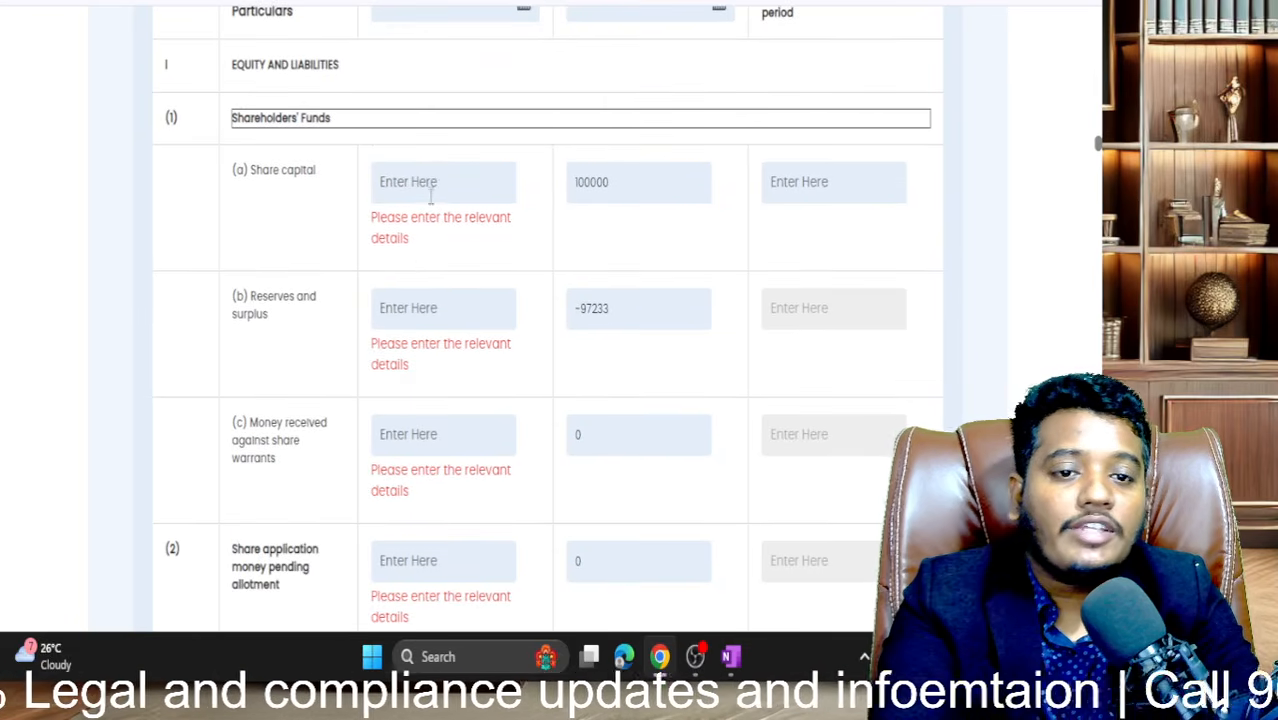
{"action": "left_click", "coordinate": [431, 197]}
{"action": "type", "text": "100000"}
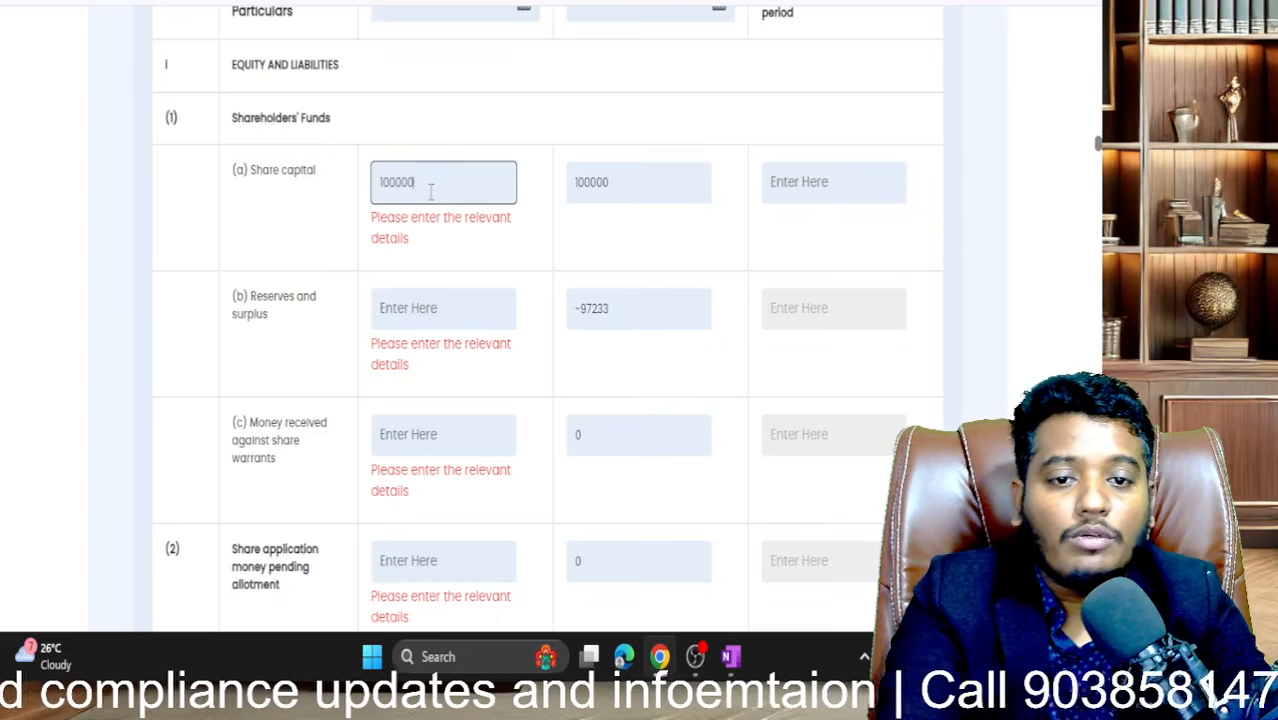
{"action": "left_click", "coordinate": [448, 296]}
{"action": "type", "text": "0"}
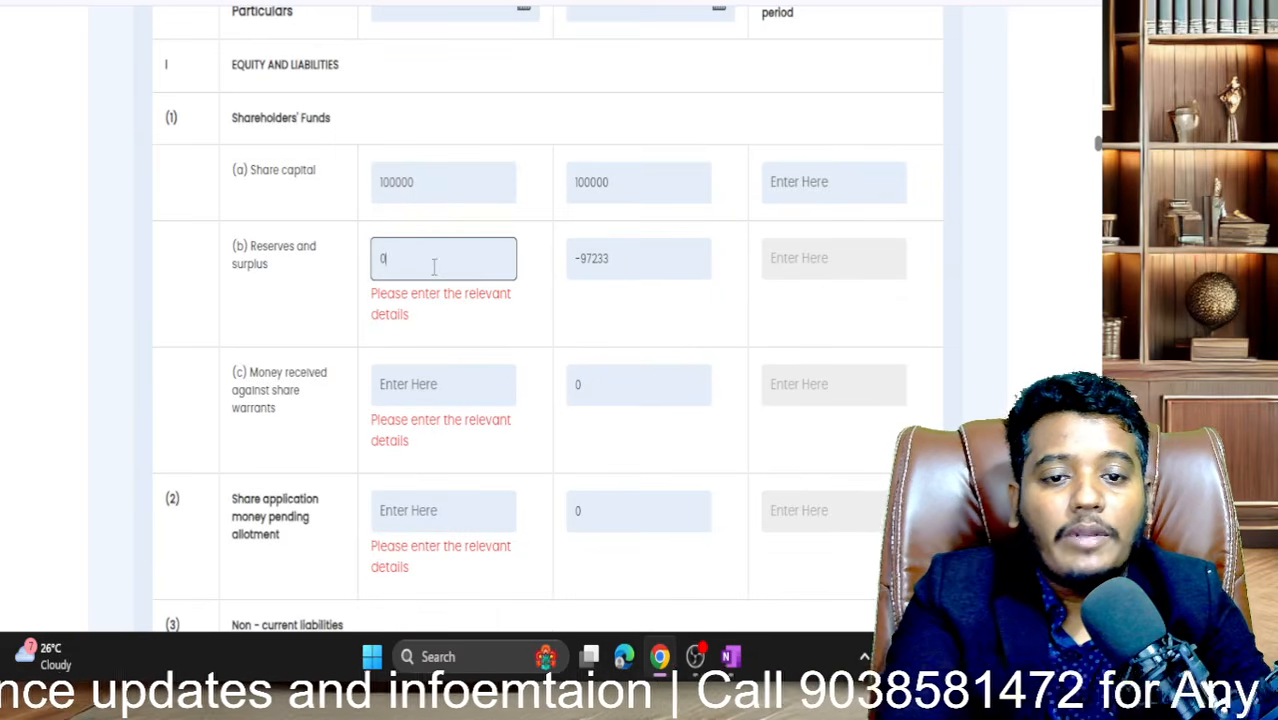
{"action": "left_click", "coordinate": [451, 334]}
{"action": "type", "text": "0"}
{"action": "scroll", "coordinate": [433, 340], "scroll_direction": "down", "scroll_amount": 3}
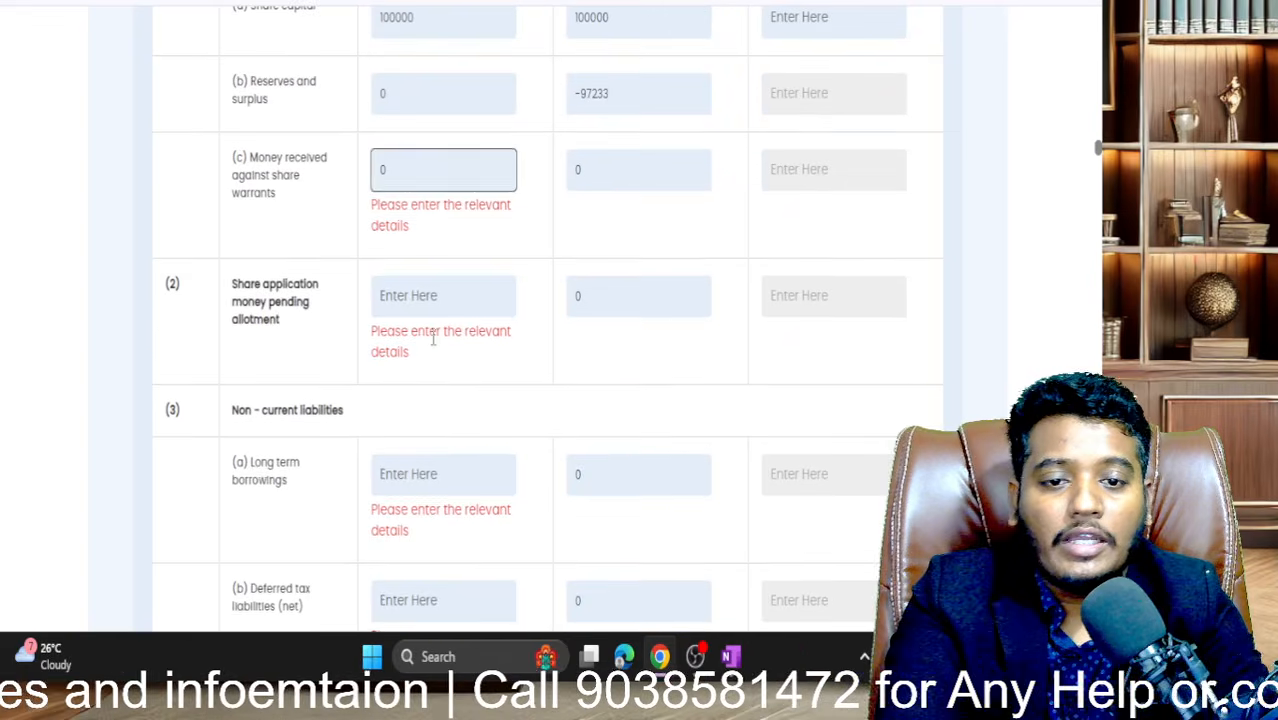
{"action": "left_click", "coordinate": [426, 300]}
{"action": "type", "text": "0"}
{"action": "left_click", "coordinate": [402, 401]}
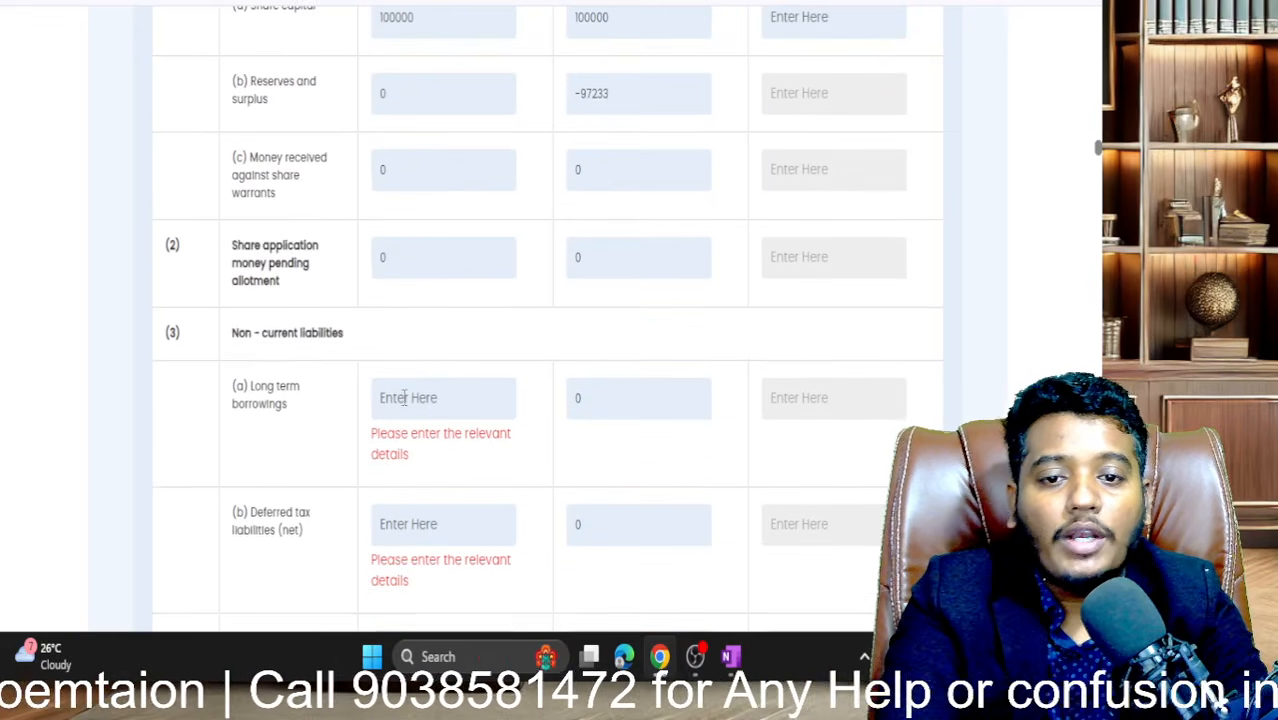
{"action": "scroll", "coordinate": [404, 400], "scroll_direction": "up", "scroll_amount": 1}
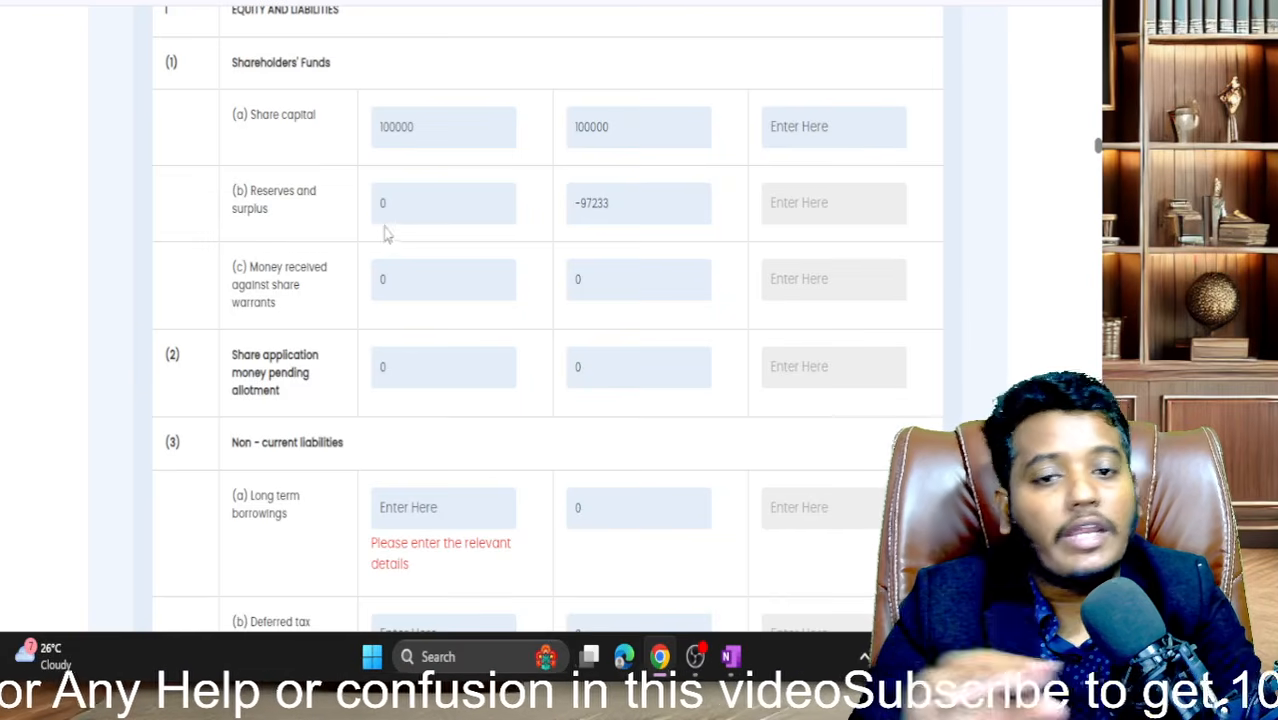
{"action": "left_click_drag", "start_coordinate": [252, 266], "coordinate": [287, 310]}
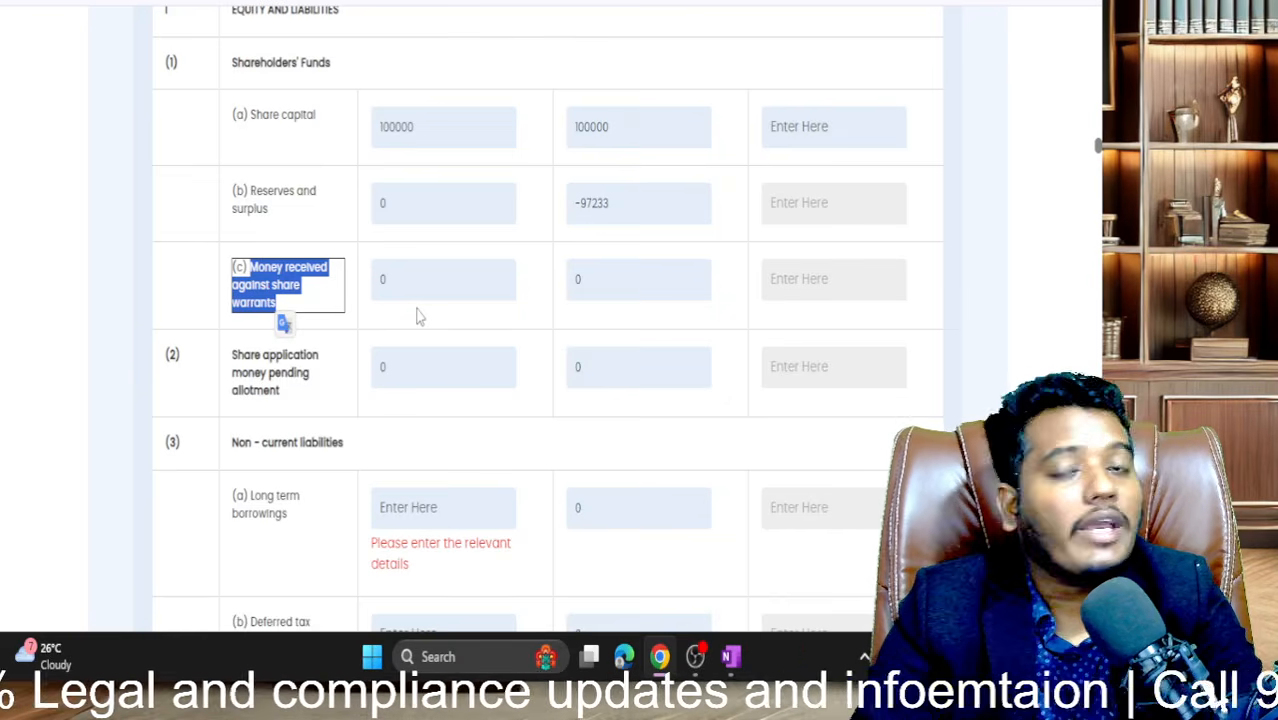
{"action": "left_click", "coordinate": [406, 370]}
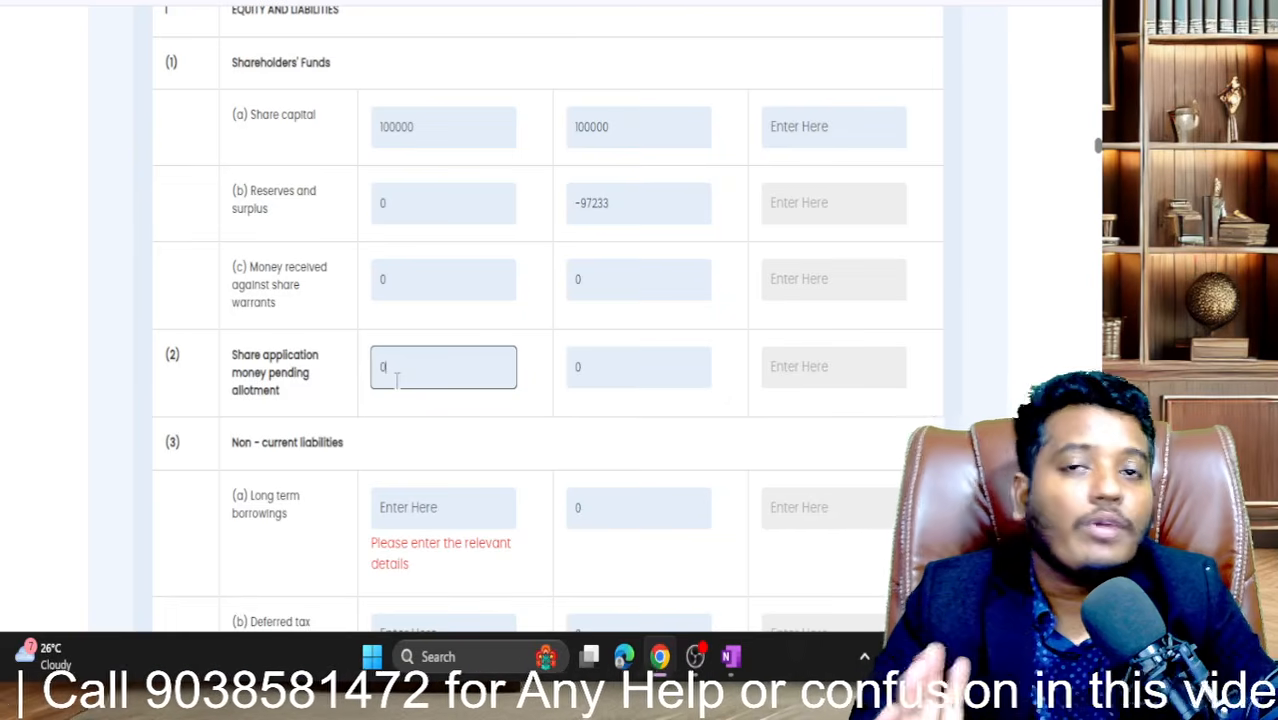
{"action": "scroll", "coordinate": [397, 379], "scroll_direction": "down", "scroll_amount": 3}
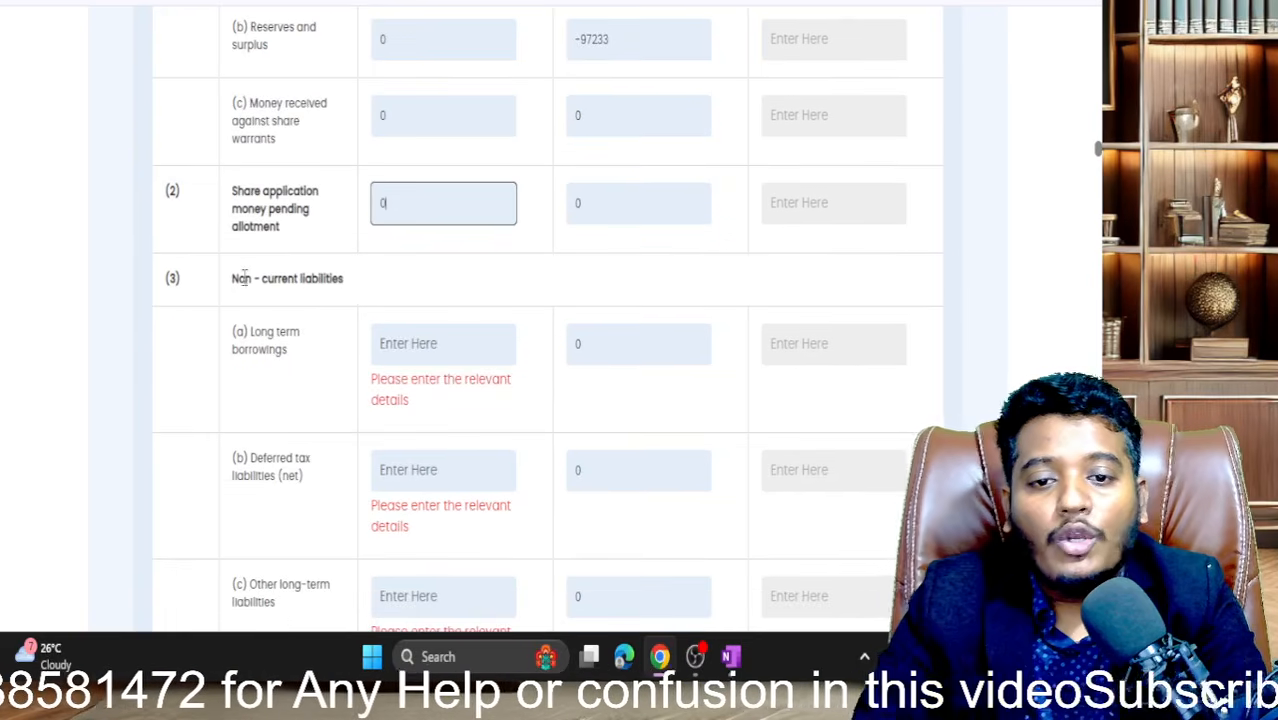
{"action": "left_click_drag", "start_coordinate": [229, 283], "coordinate": [355, 283]}
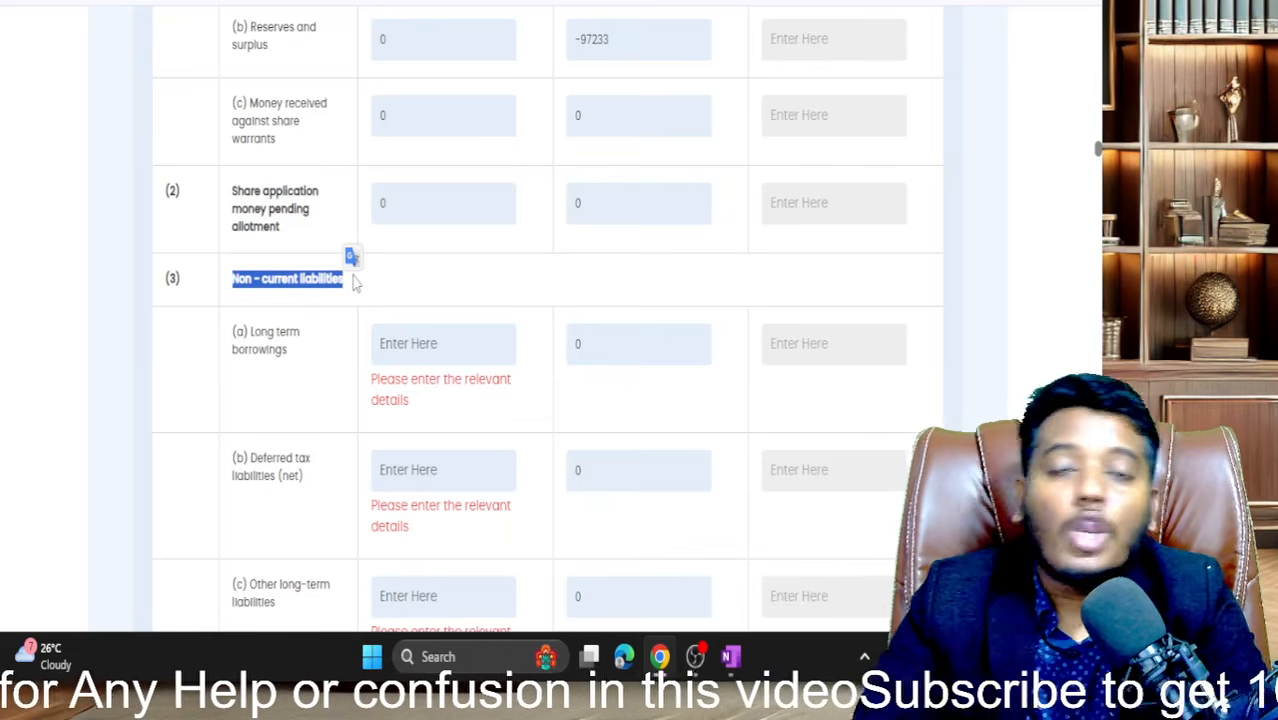
{"action": "scroll", "coordinate": [355, 283], "scroll_direction": "down", "scroll_amount": 2}
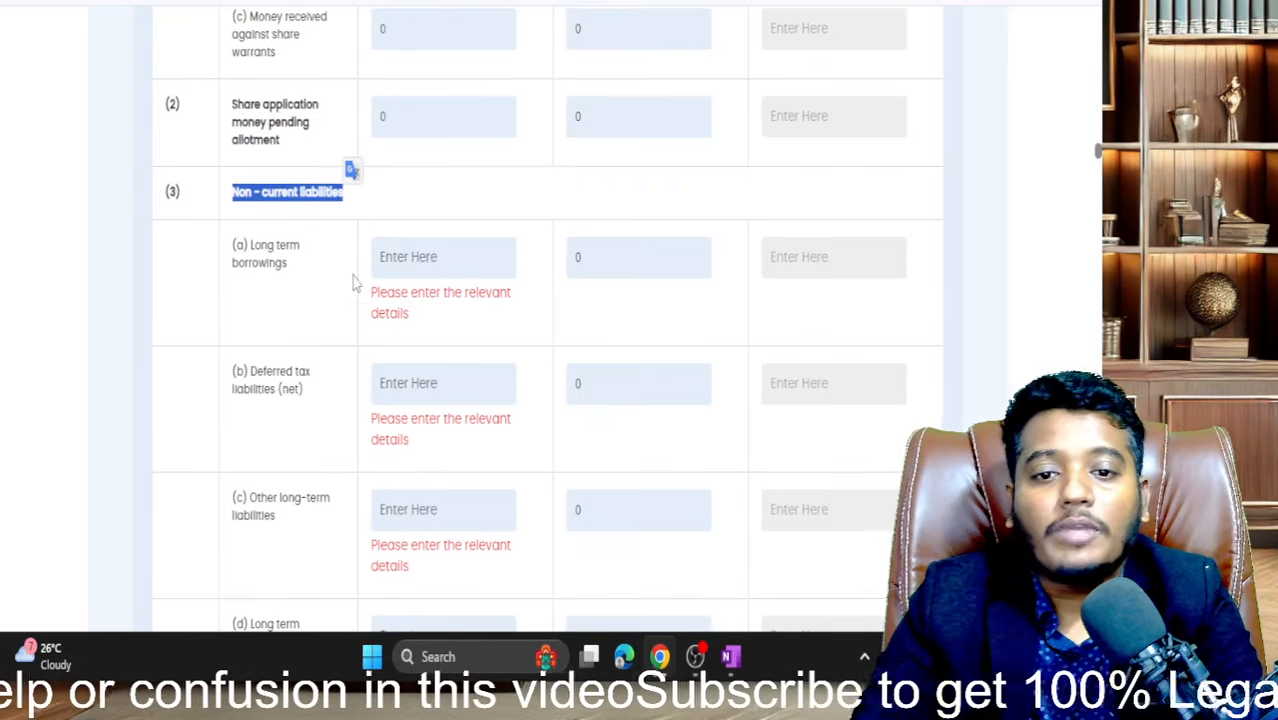
{"action": "left_click", "coordinate": [423, 232]}
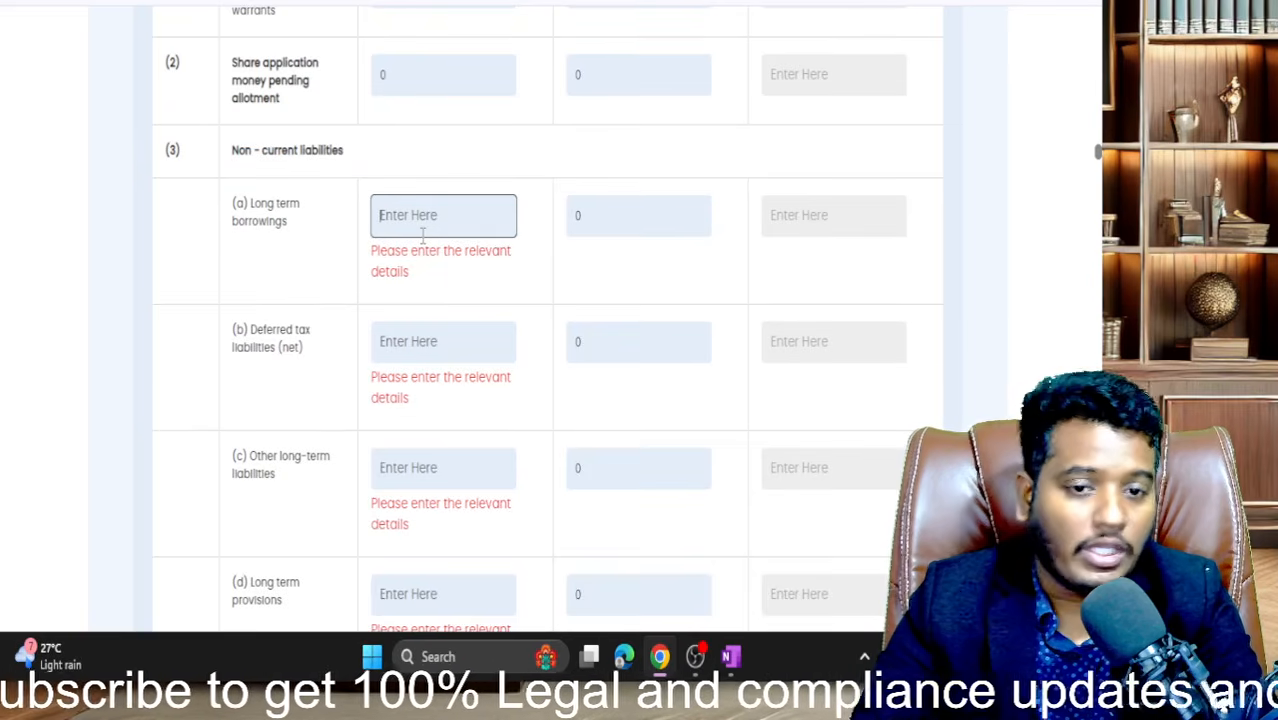
- Enter 0 for current long-term borrowings, deferred tax, other long-term liabilities and long-term provisions
{"action": "type", "text": "0"}
{"action": "left_click", "coordinate": [455, 286]}
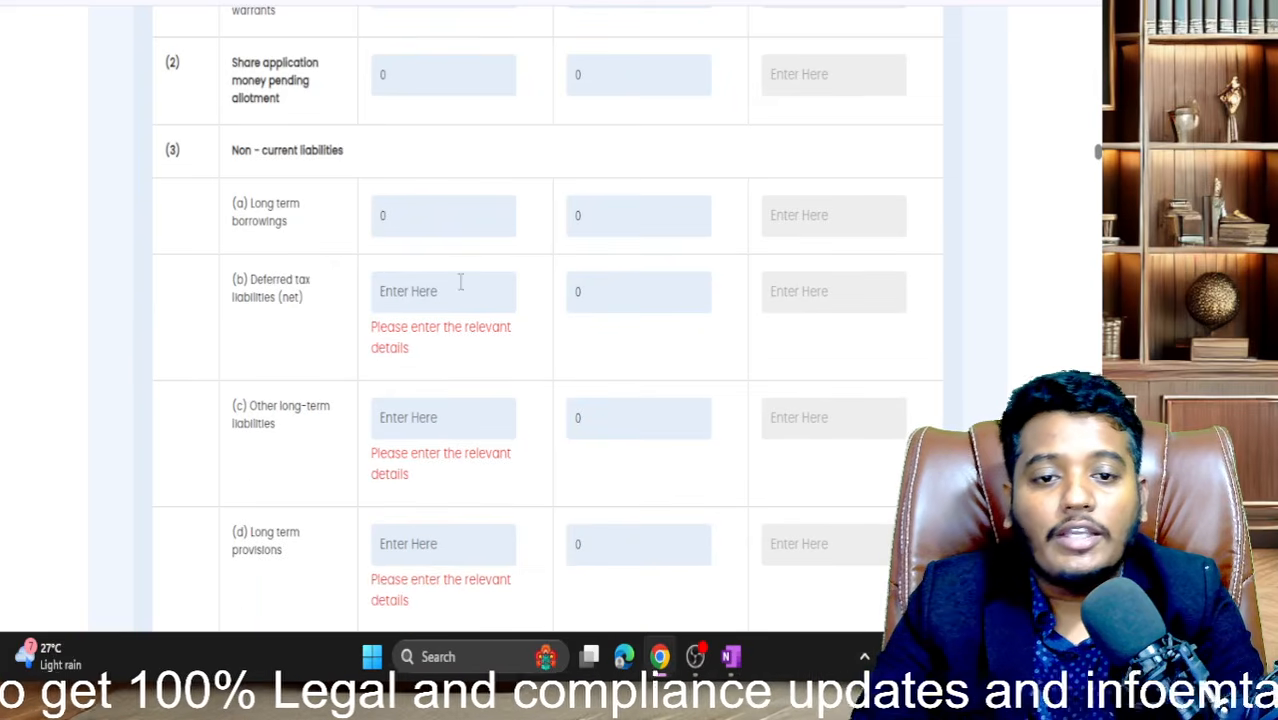
{"action": "left_click", "coordinate": [397, 300]}
{"action": "type", "text": "0"}
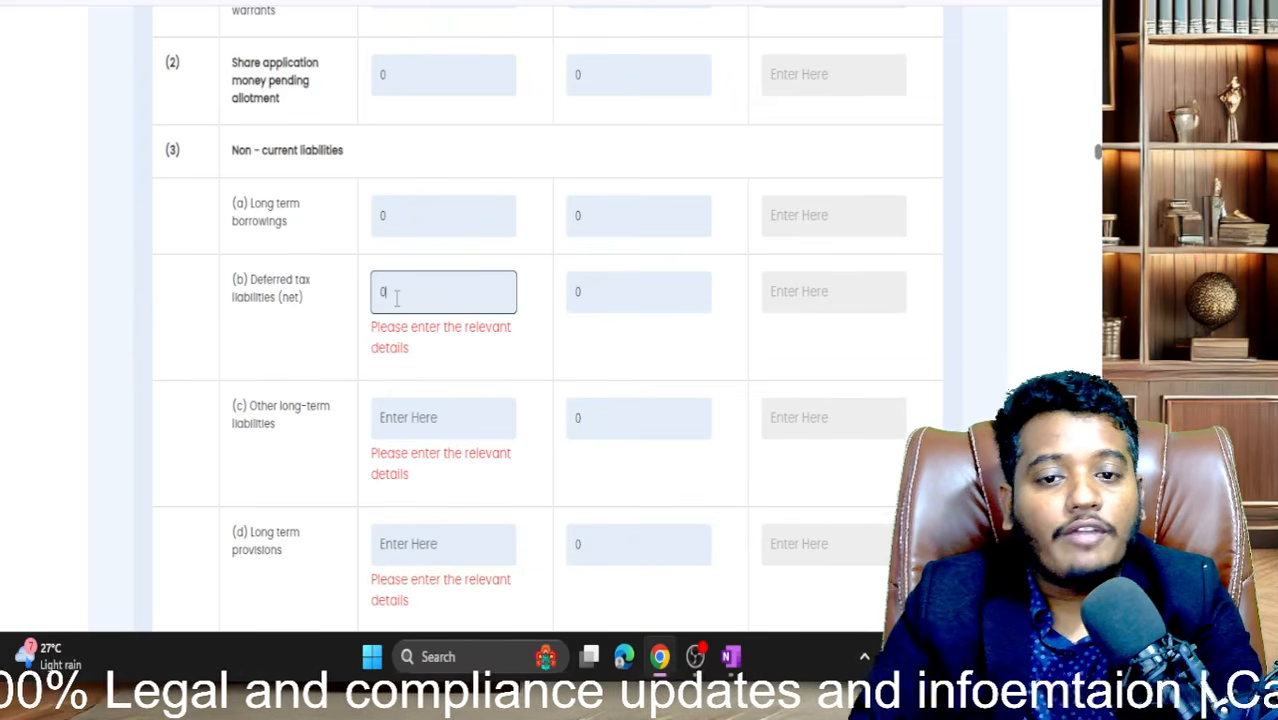
{"action": "scroll", "coordinate": [408, 370], "scroll_direction": "down", "scroll_amount": 1}
{"action": "left_click", "coordinate": [408, 368]}
{"action": "type", "text": "0"}
{"action": "scroll", "coordinate": [408, 378], "scroll_direction": "down", "scroll_amount": 1}
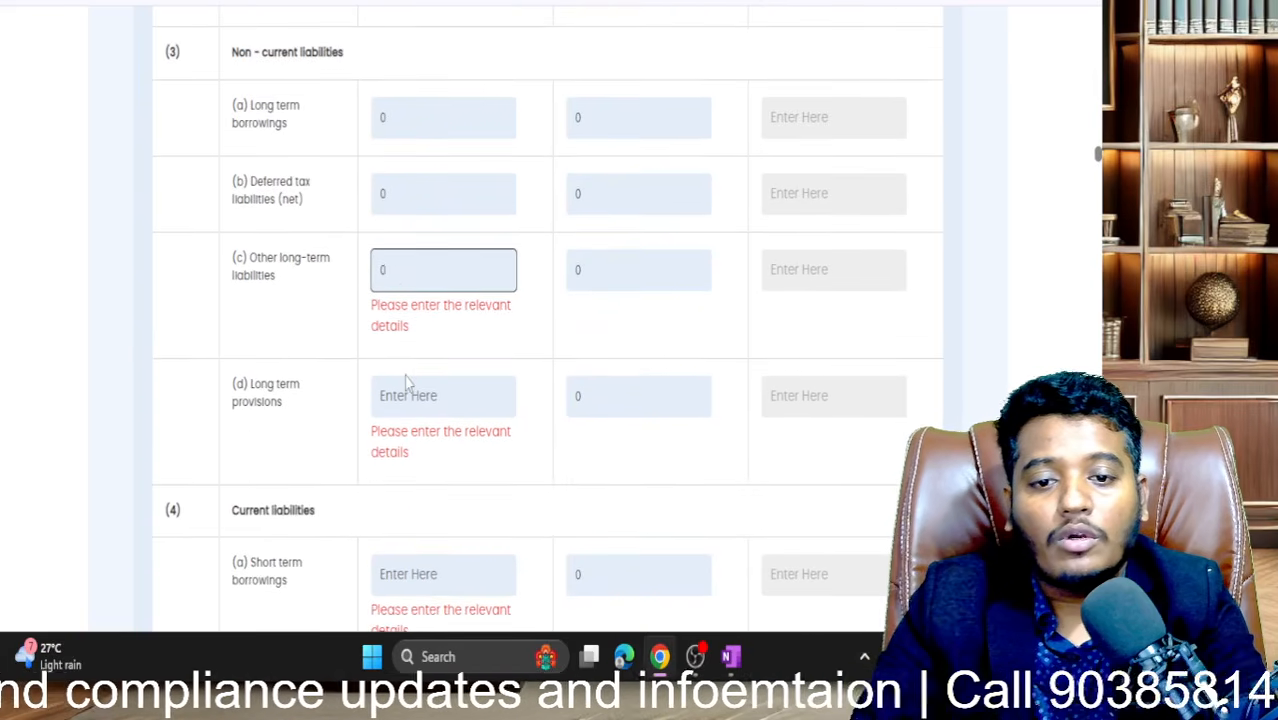
{"action": "left_click", "coordinate": [405, 387]}
{"action": "type", "text": "0"}
{"action": "scroll", "coordinate": [405, 395], "scroll_direction": "down", "scroll_amount": 1}
{"action": "left_click", "coordinate": [405, 390]}
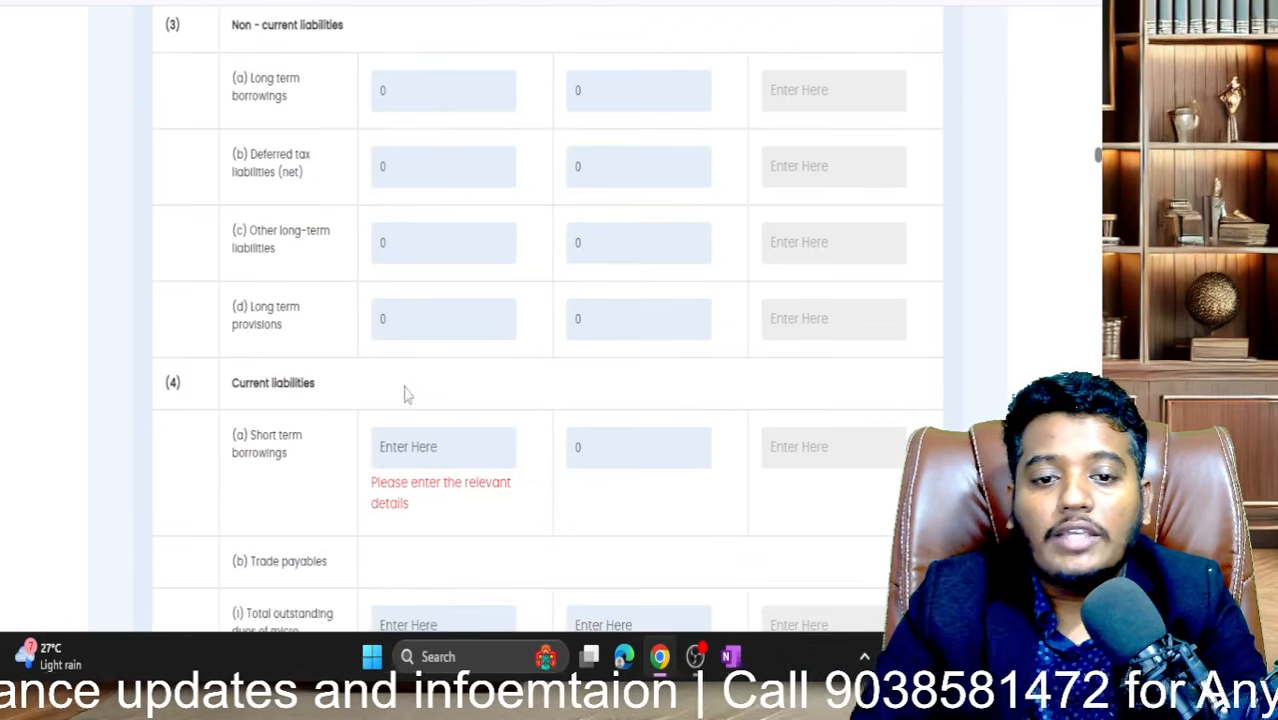
{"action": "scroll", "coordinate": [405, 390], "scroll_direction": "down", "scroll_amount": 1}
- Enter 0 for short-term borrowings, micro-enterprise dues (current and previous) and other creditors
{"action": "left_click", "coordinate": [406, 388]}
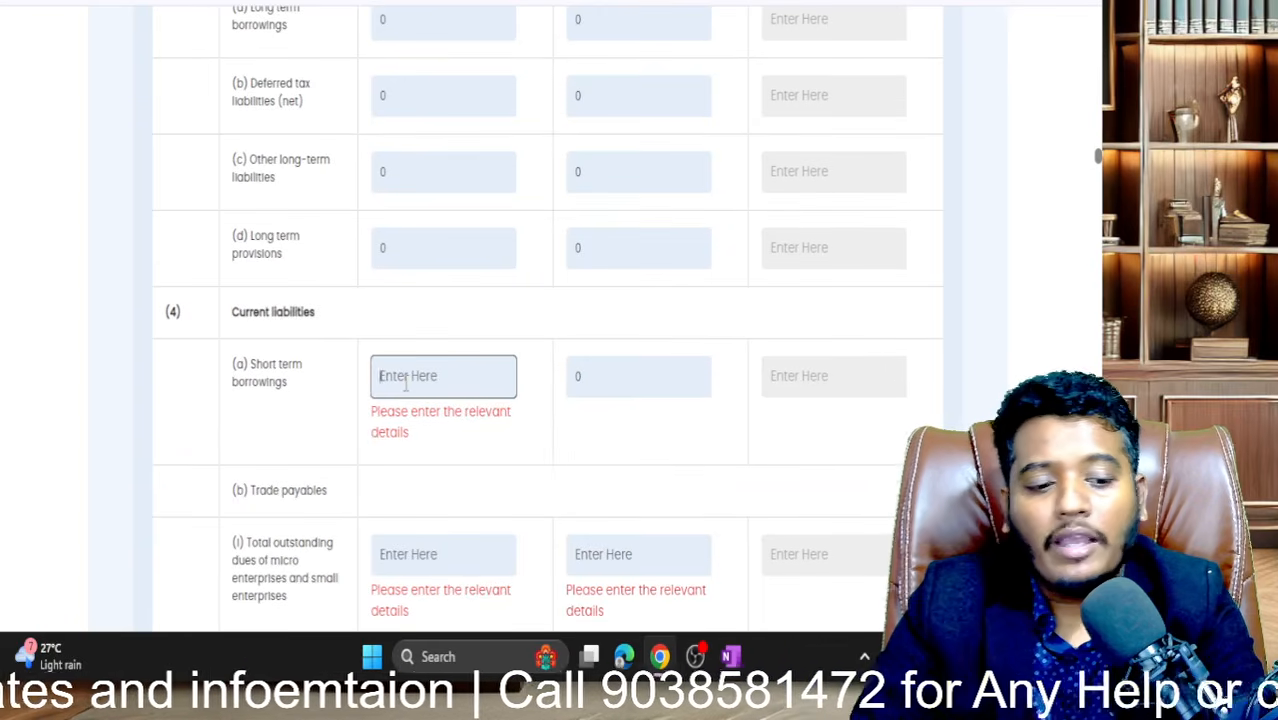
{"action": "type", "text": "0"}
{"action": "scroll", "coordinate": [405, 380], "scroll_direction": "down", "scroll_amount": 3}
{"action": "left_click", "coordinate": [442, 256]}
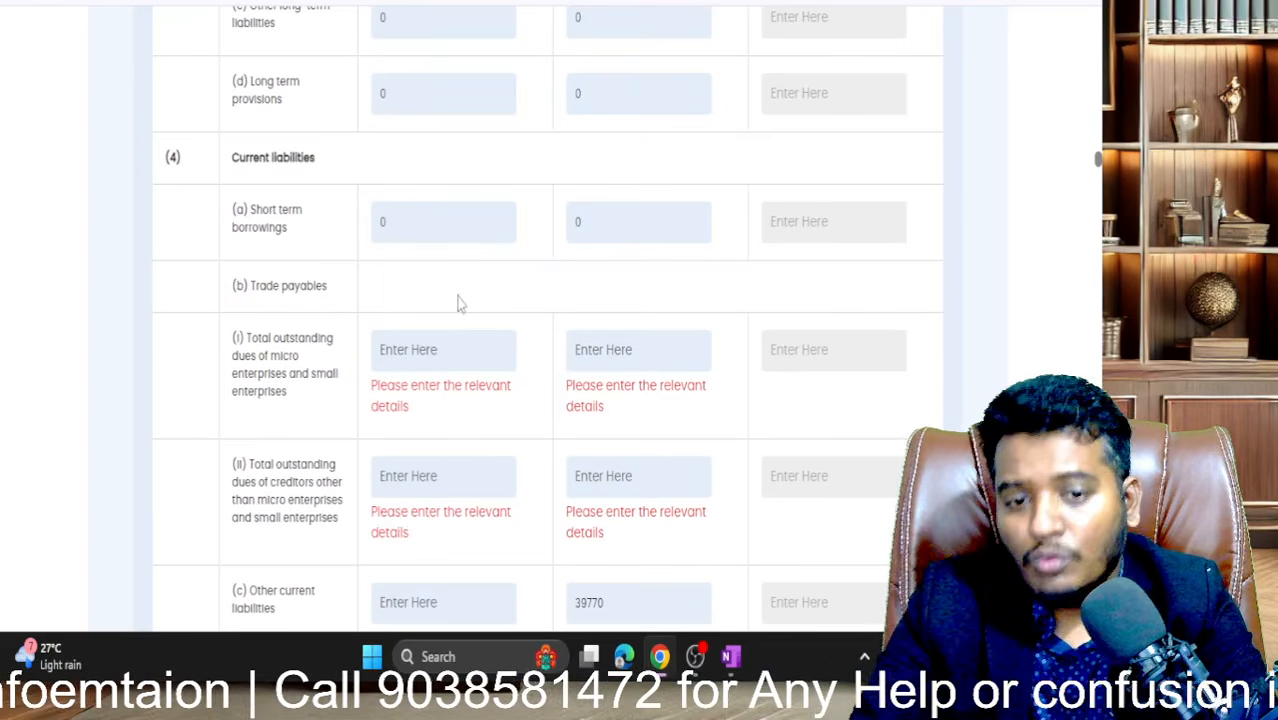
{"action": "left_click", "coordinate": [442, 348]}
{"action": "type", "text": "0"}
{"action": "left_click", "coordinate": [562, 344]}
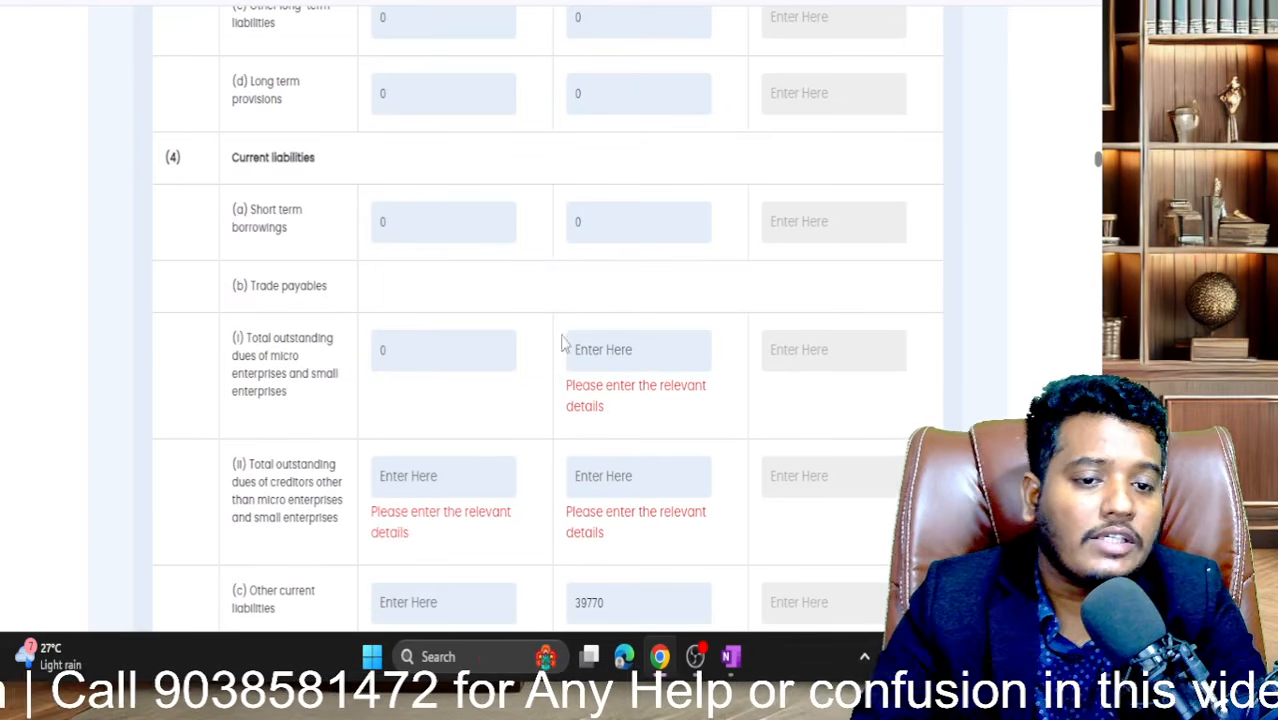
{"action": "left_click", "coordinate": [596, 349]}
{"action": "type", "text": "0"}
{"action": "scroll", "coordinate": [596, 350], "scroll_direction": "down", "scroll_amount": 1}
{"action": "left_click", "coordinate": [546, 340]}
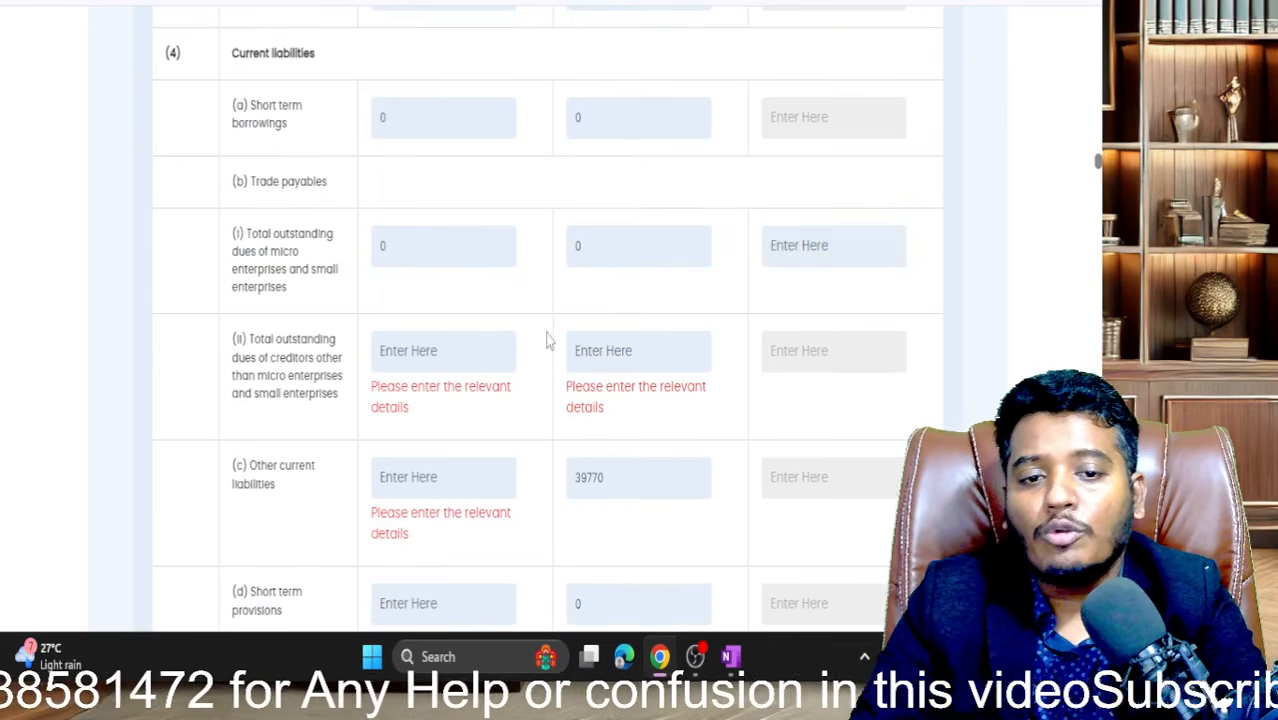
{"action": "left_click", "coordinate": [442, 348]}
{"action": "type", "text": "0"}
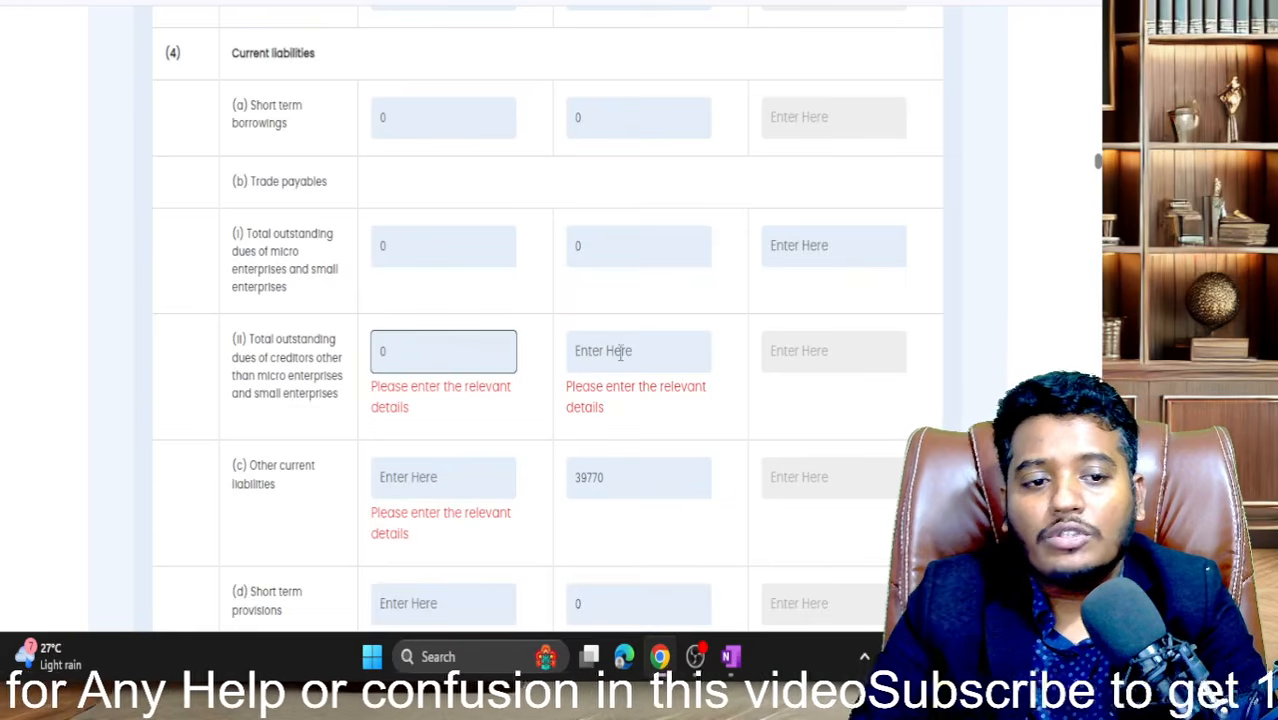
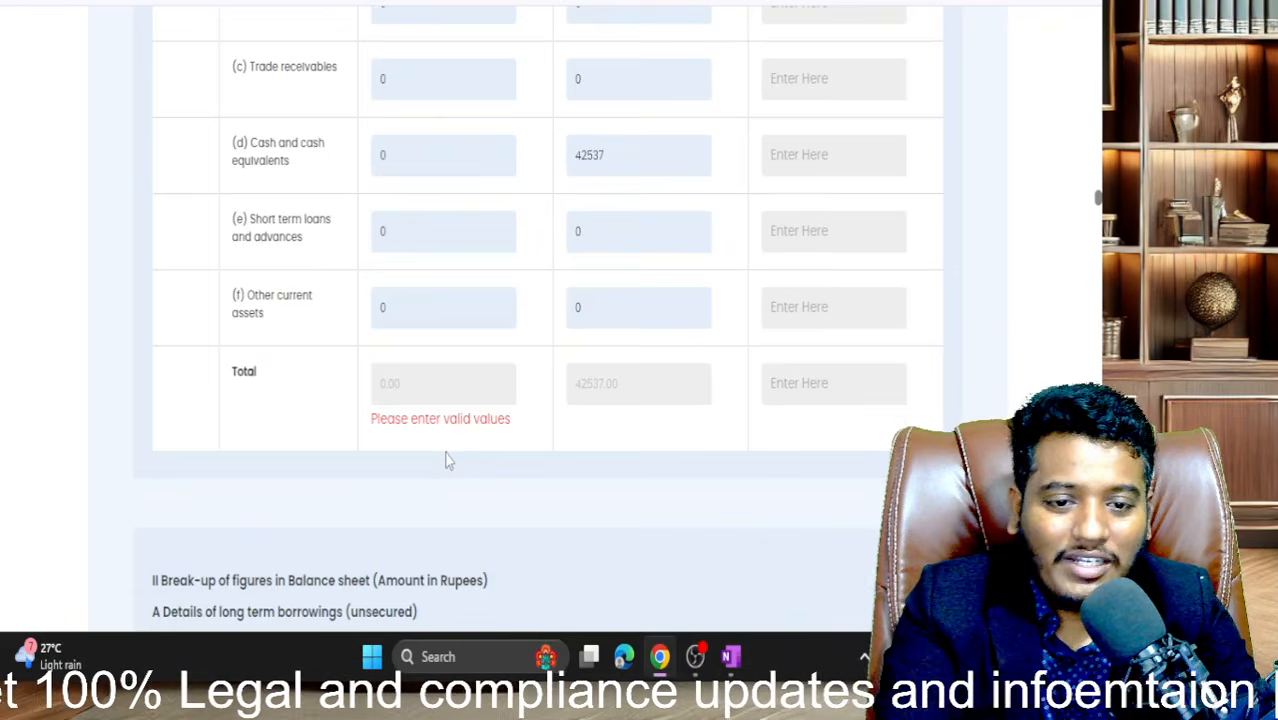
{"action": "scroll", "coordinate": [445, 456], "scroll_direction": "up", "scroll_amount": 4}
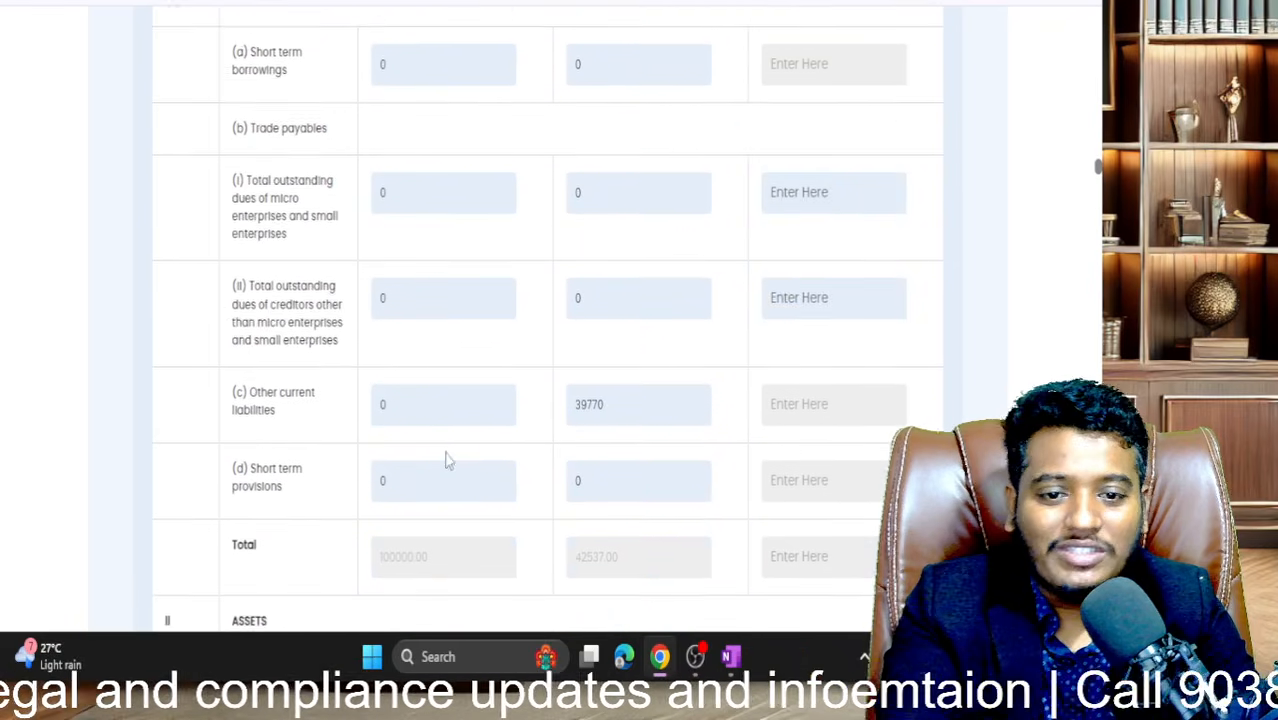
- Set current-period cash and cash equivalents to 100000, so total assets match the 100000 liabilities total
{"action": "scroll", "coordinate": [447, 456], "scroll_direction": "down", "scroll_amount": 2}
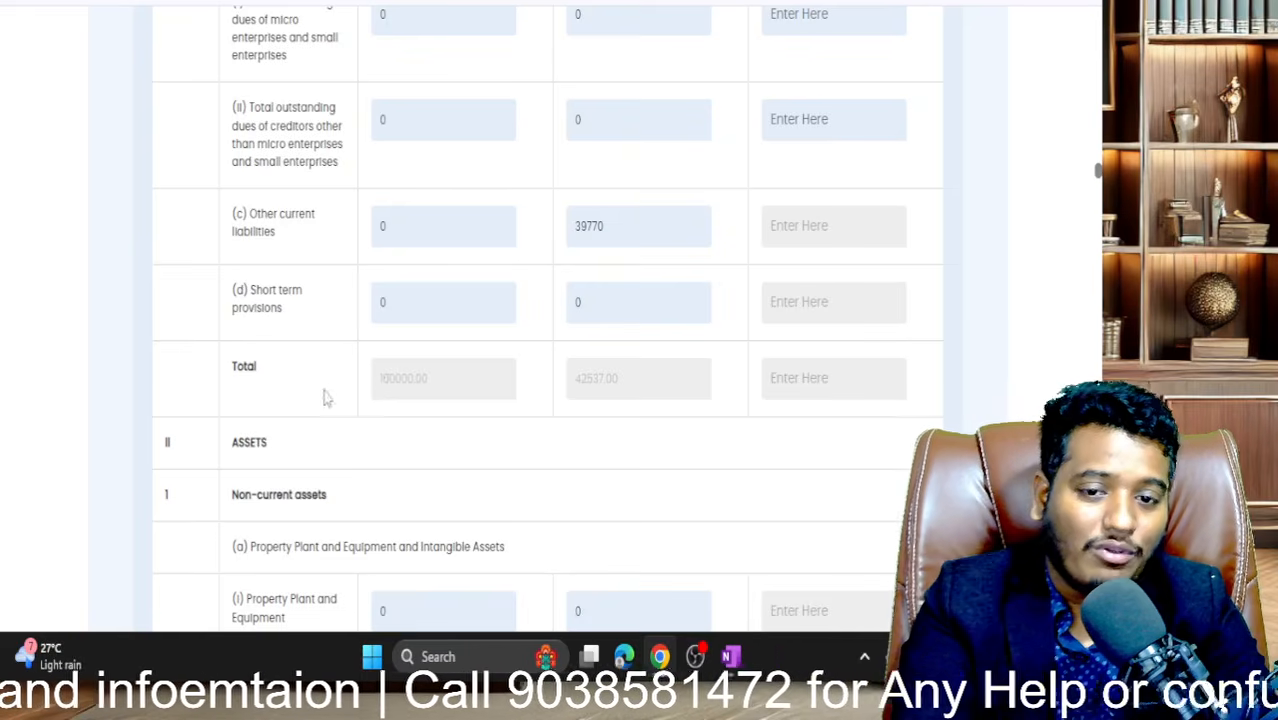
{"action": "left_click_drag", "start_coordinate": [380, 378], "coordinate": [405, 384]}
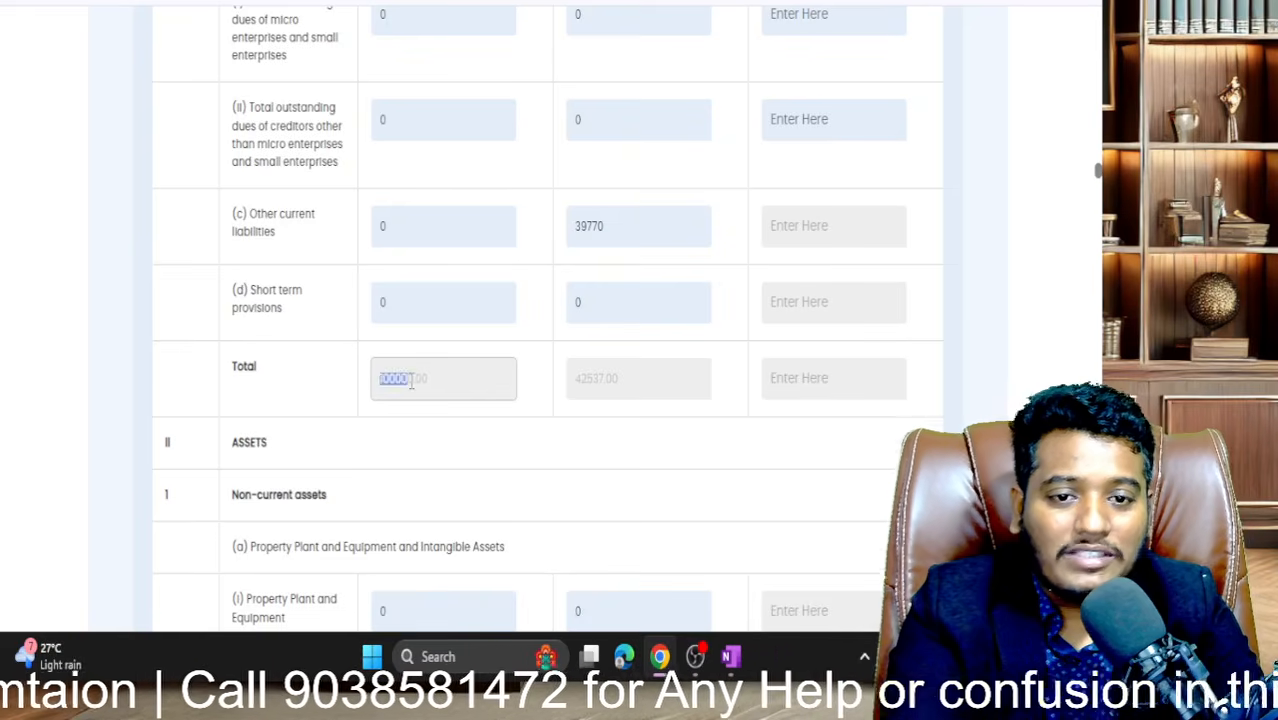
{"action": "scroll", "coordinate": [410, 380], "scroll_direction": "up", "scroll_amount": 10}
{"action": "scroll", "coordinate": [447, 142], "scroll_direction": "up", "scroll_amount": 2}
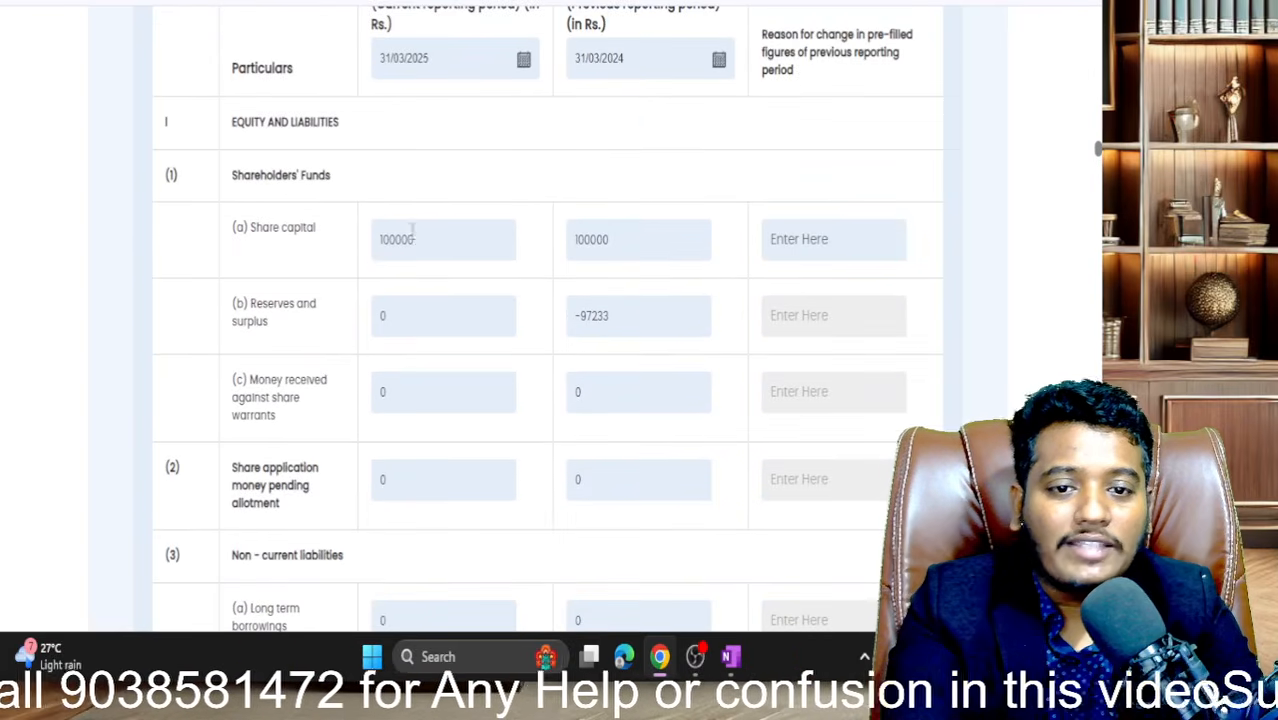
{"action": "double_click", "coordinate": [410, 242]}
{"action": "scroll", "coordinate": [410, 242], "scroll_direction": "down", "scroll_amount": 12}
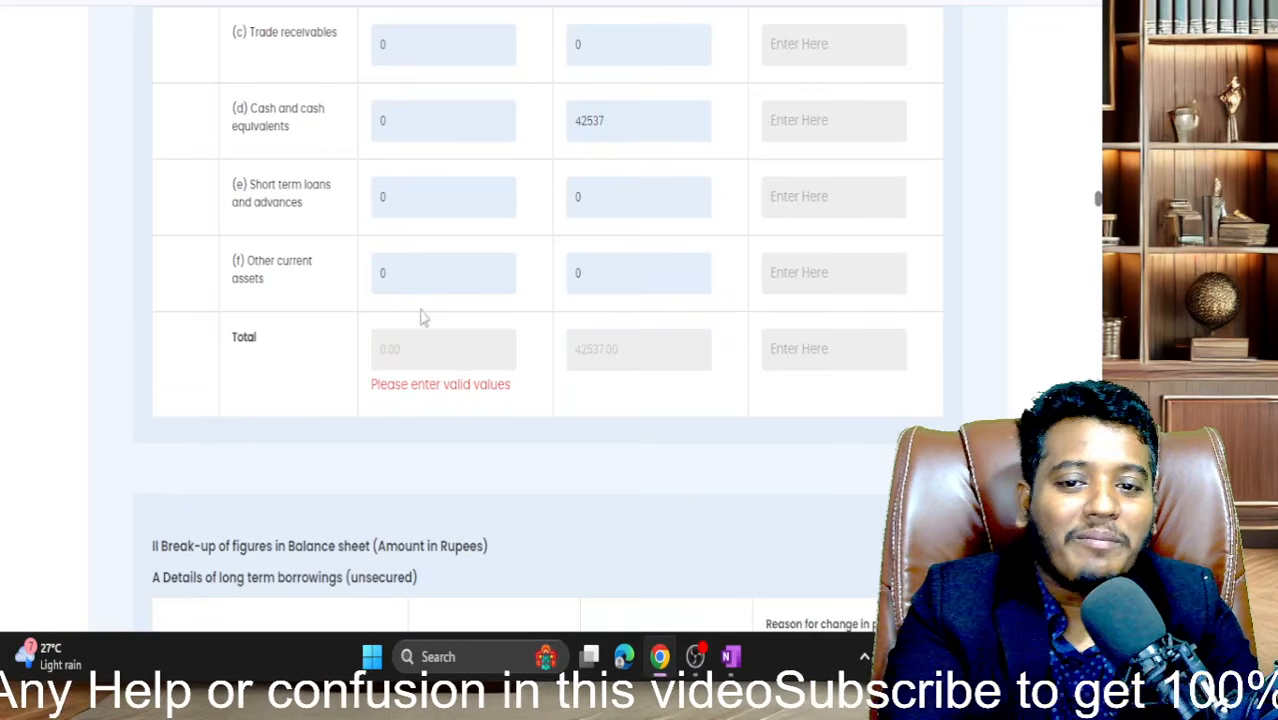
{"action": "scroll", "coordinate": [414, 248], "scroll_direction": "up", "scroll_amount": 1}
{"action": "double_click", "coordinate": [410, 200]}
{"action": "type", "text": "100000"}
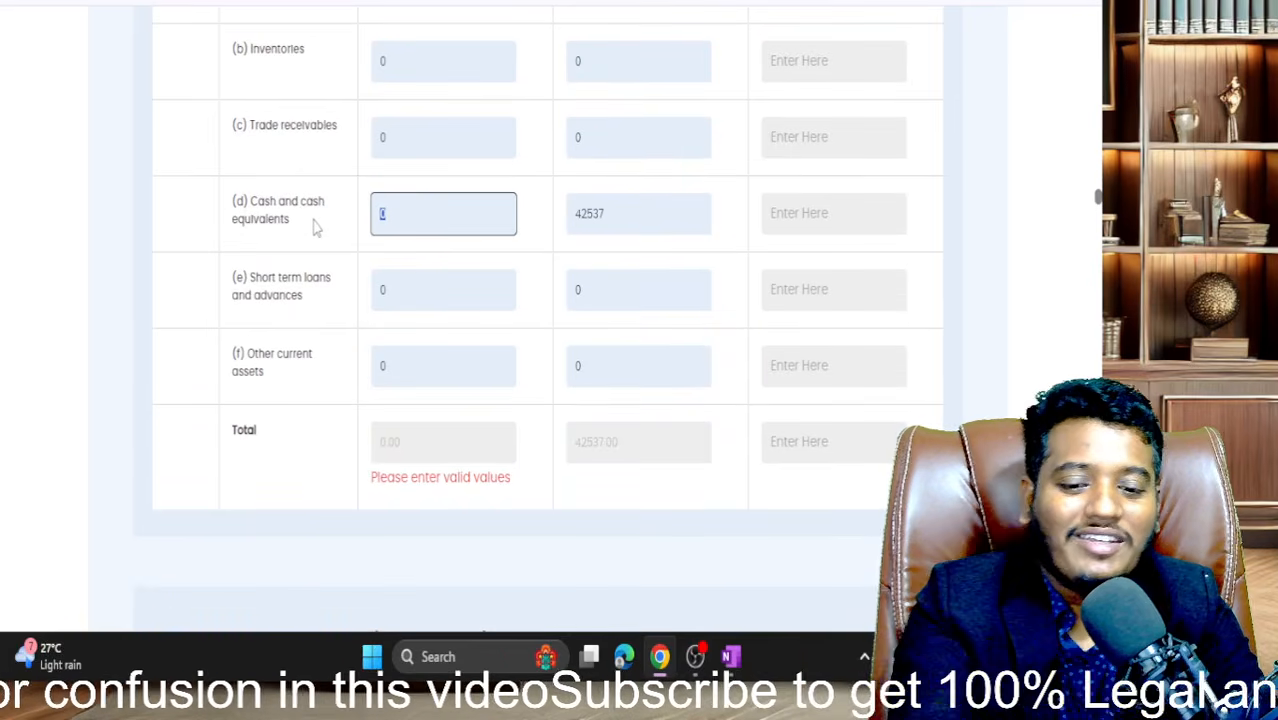
{"action": "left_click", "coordinate": [293, 284]}
{"action": "scroll", "coordinate": [430, 314], "scroll_direction": "down", "scroll_amount": 2}
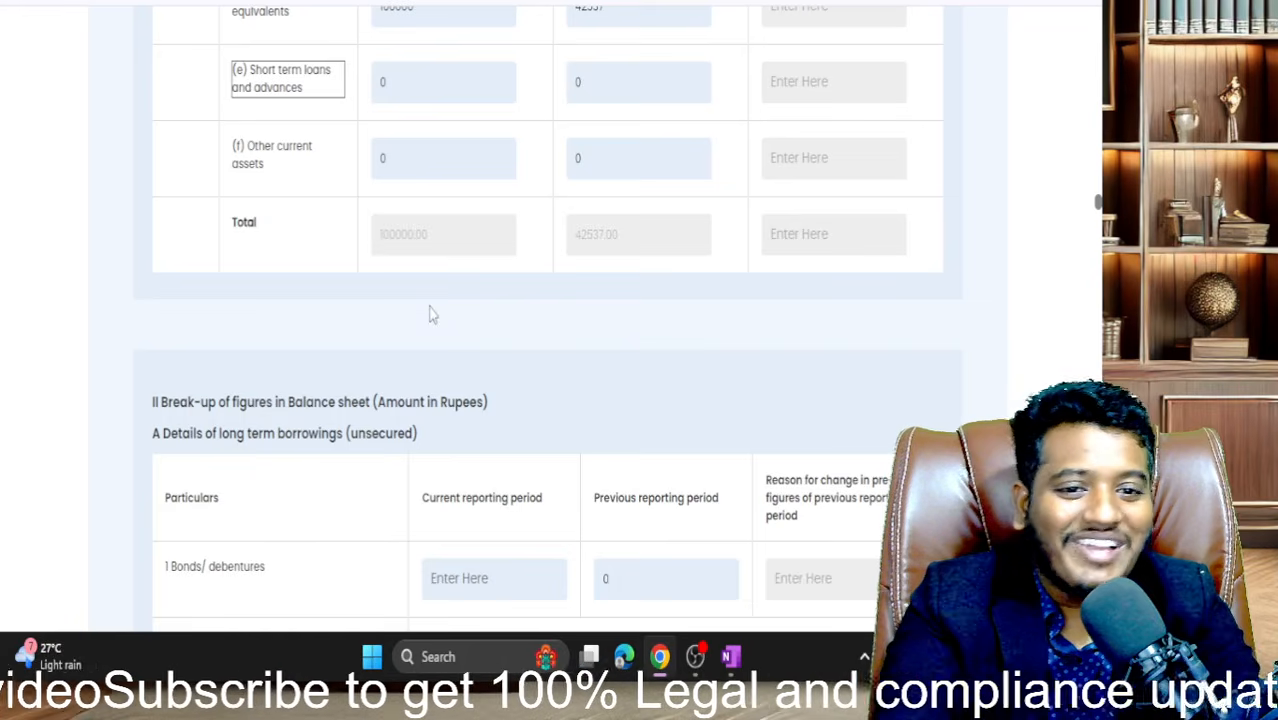
{"action": "scroll", "coordinate": [605, 378], "scroll_direction": "down", "scroll_amount": 2}
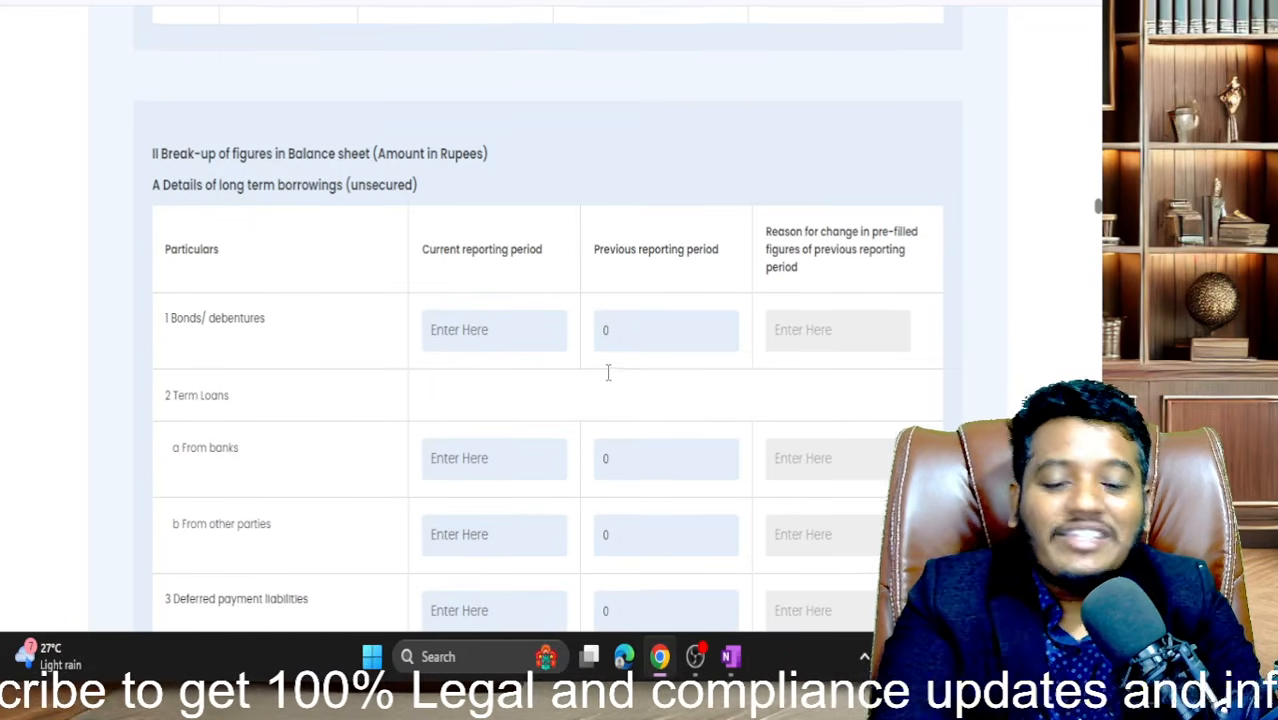
{"action": "scroll", "coordinate": [607, 375], "scroll_direction": "down", "scroll_amount": 1}
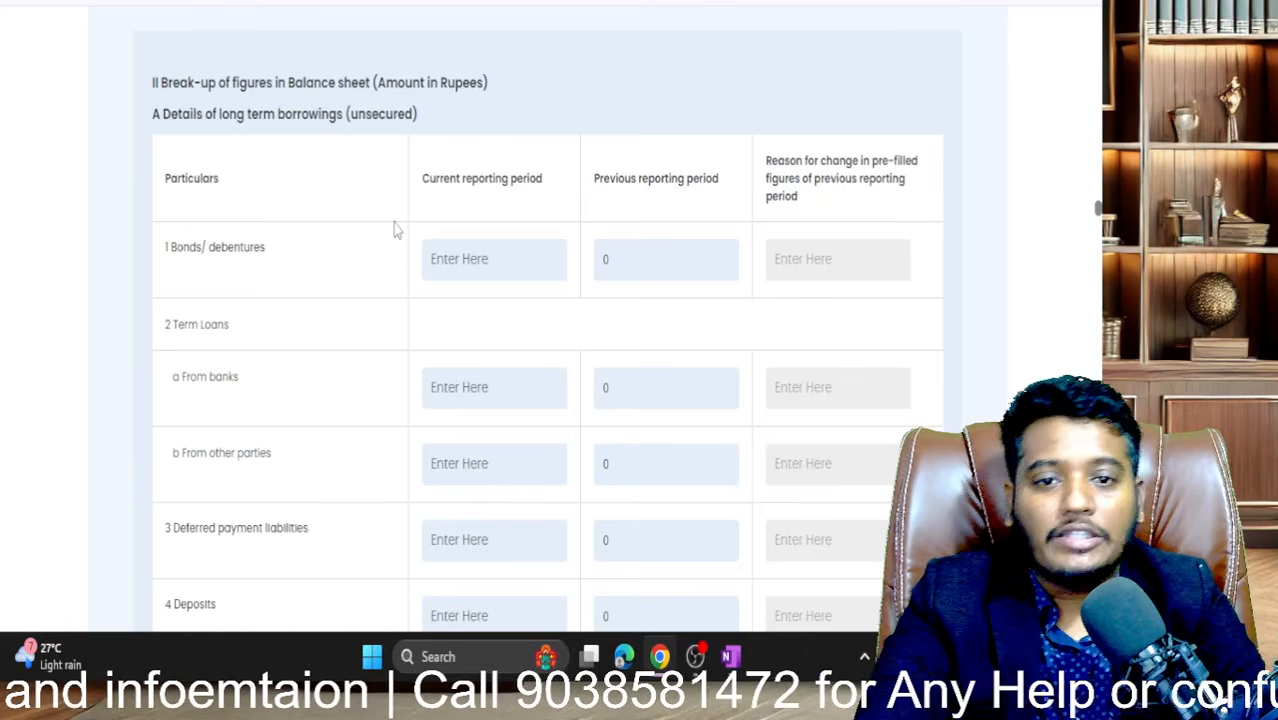
{"action": "scroll", "coordinate": [393, 229], "scroll_direction": "up", "scroll_amount": 4}
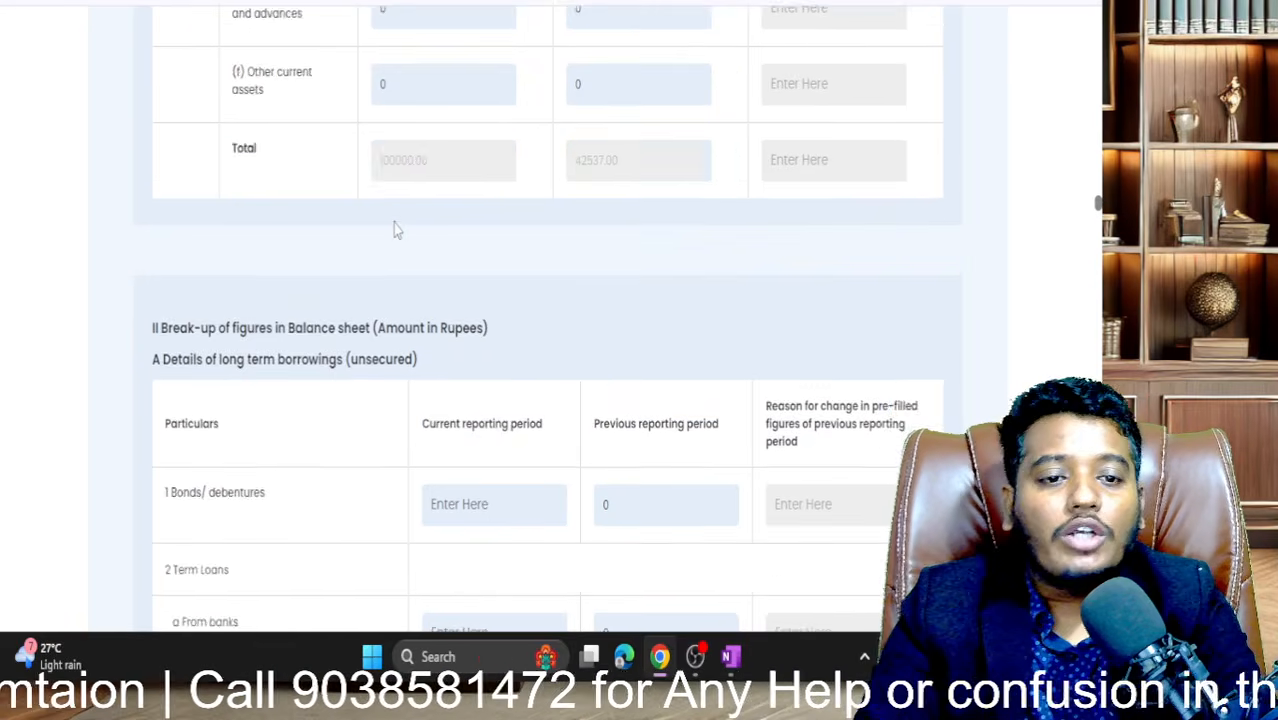
{"action": "left_click_drag", "start_coordinate": [213, 490], "coordinate": [435, 492]}
{"action": "scroll", "coordinate": [435, 492], "scroll_direction": "up", "scroll_amount": 12}
{"action": "scroll", "coordinate": [435, 492], "scroll_direction": "up", "scroll_amount": 6}
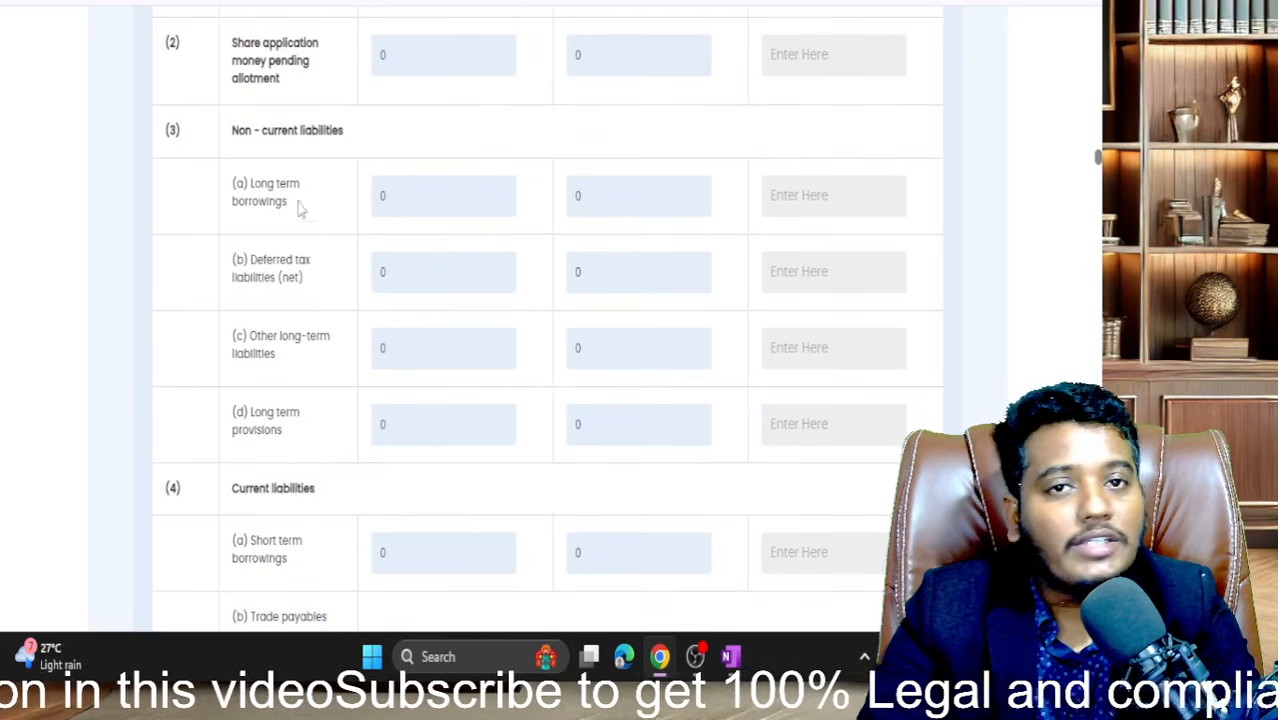
{"action": "left_click", "coordinate": [250, 192]}
{"action": "left_click_drag", "start_coordinate": [250, 187], "coordinate": [311, 220]}
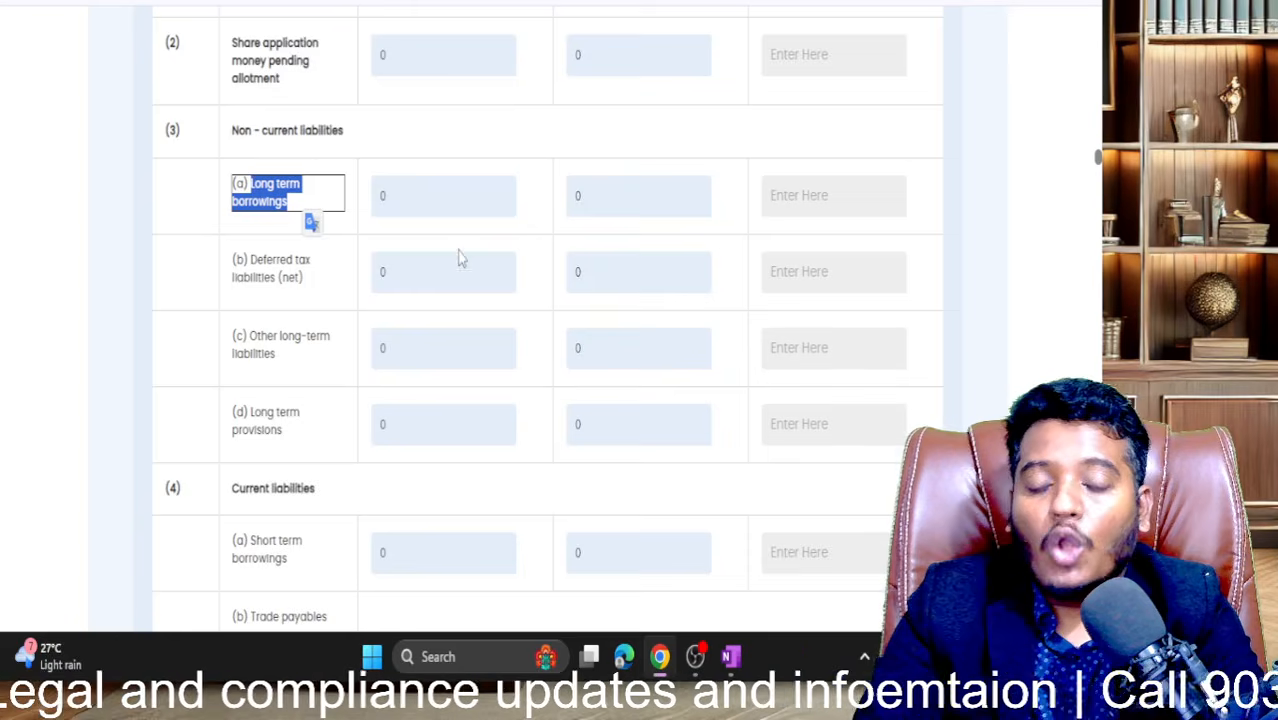
{"action": "scroll", "coordinate": [457, 257], "scroll_direction": "down", "scroll_amount": 3}
{"action": "scroll", "coordinate": [458, 257], "scroll_direction": "up", "scroll_amount": 2}
{"action": "scroll", "coordinate": [390, 60], "scroll_direction": "down", "scroll_amount": 10}
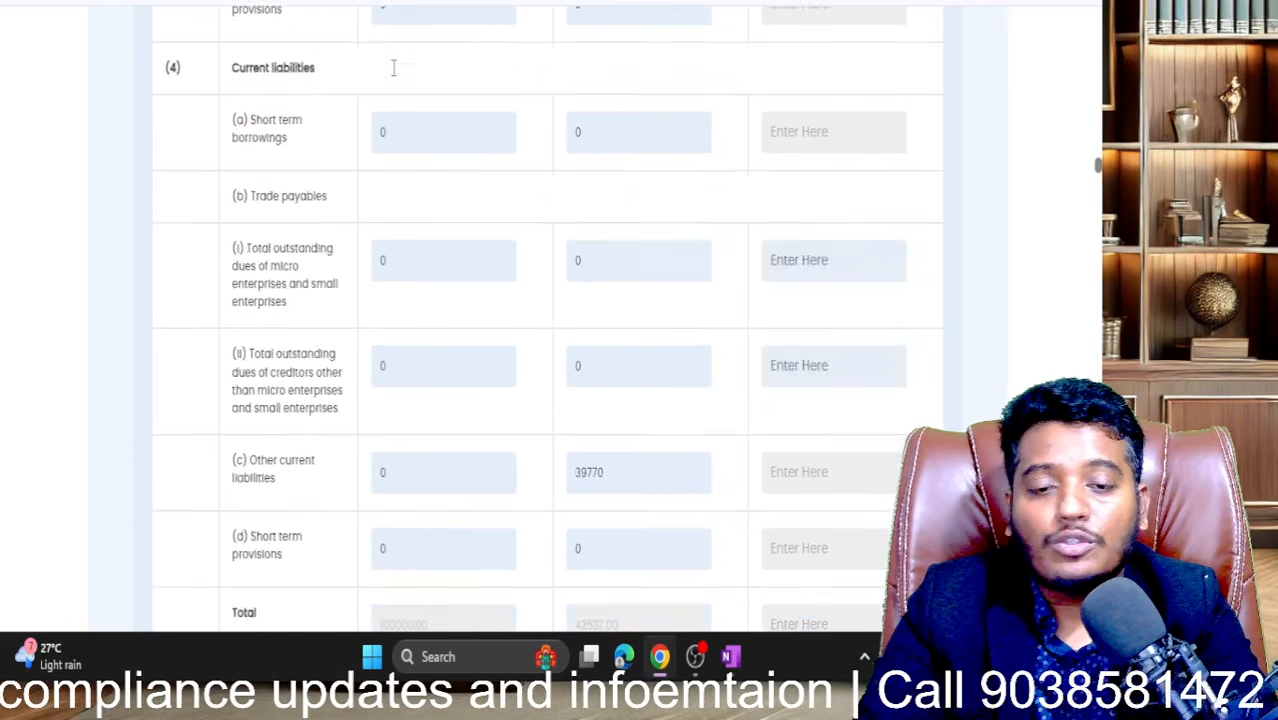
{"action": "scroll", "coordinate": [393, 70], "scroll_direction": "down", "scroll_amount": 3}
{"action": "scroll", "coordinate": [450, 135], "scroll_direction": "up", "scroll_amount": 5}
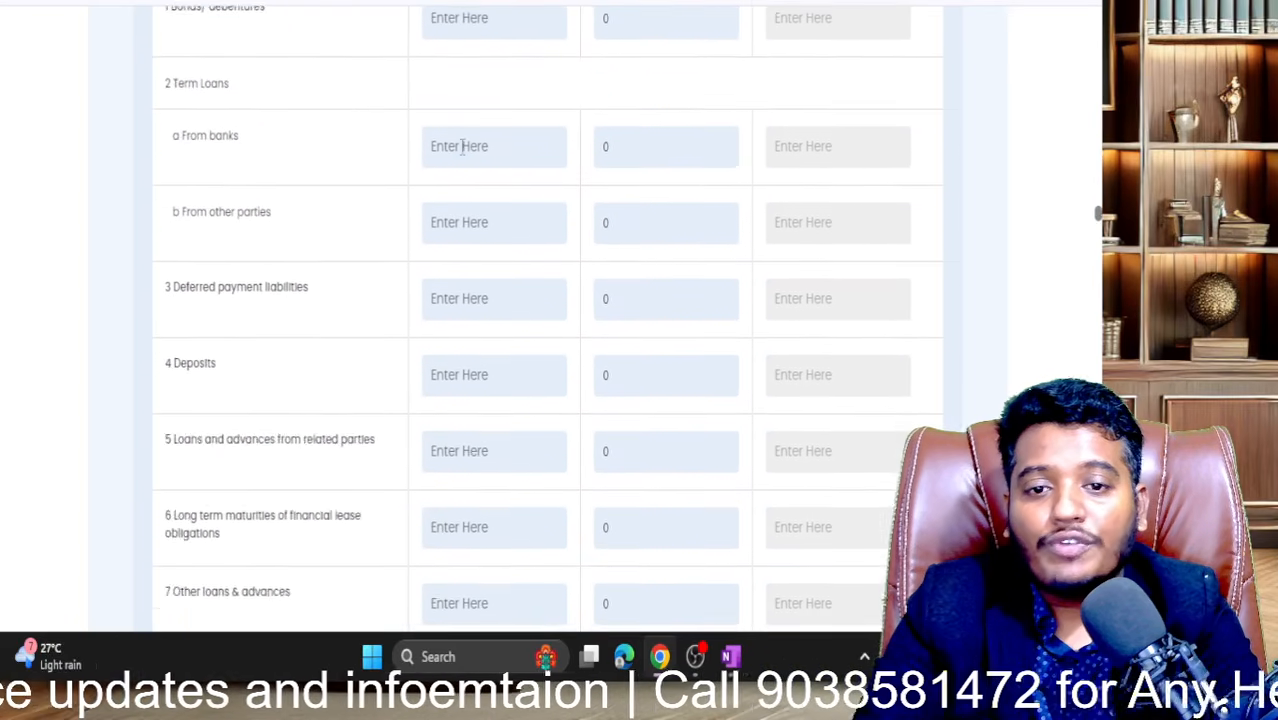
{"action": "scroll", "coordinate": [485, 230], "scroll_direction": "down", "scroll_amount": 4}
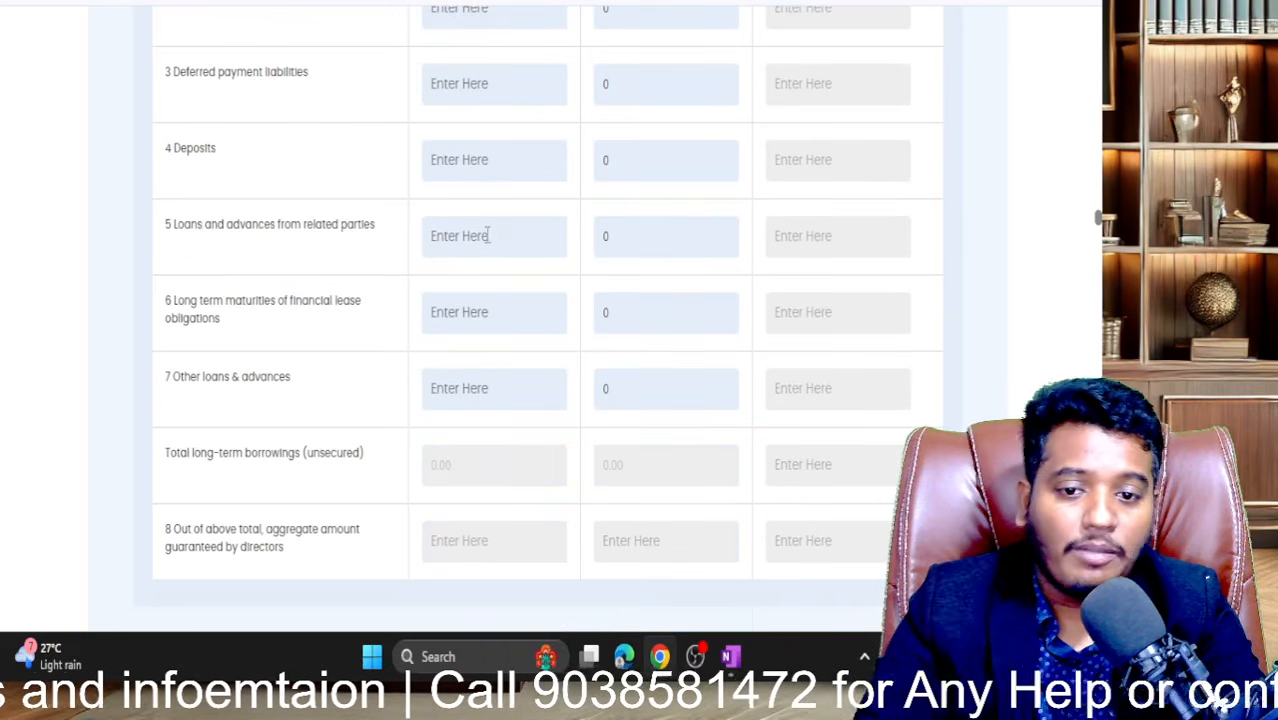
{"action": "scroll", "coordinate": [493, 462], "scroll_direction": "up", "scroll_amount": 4}
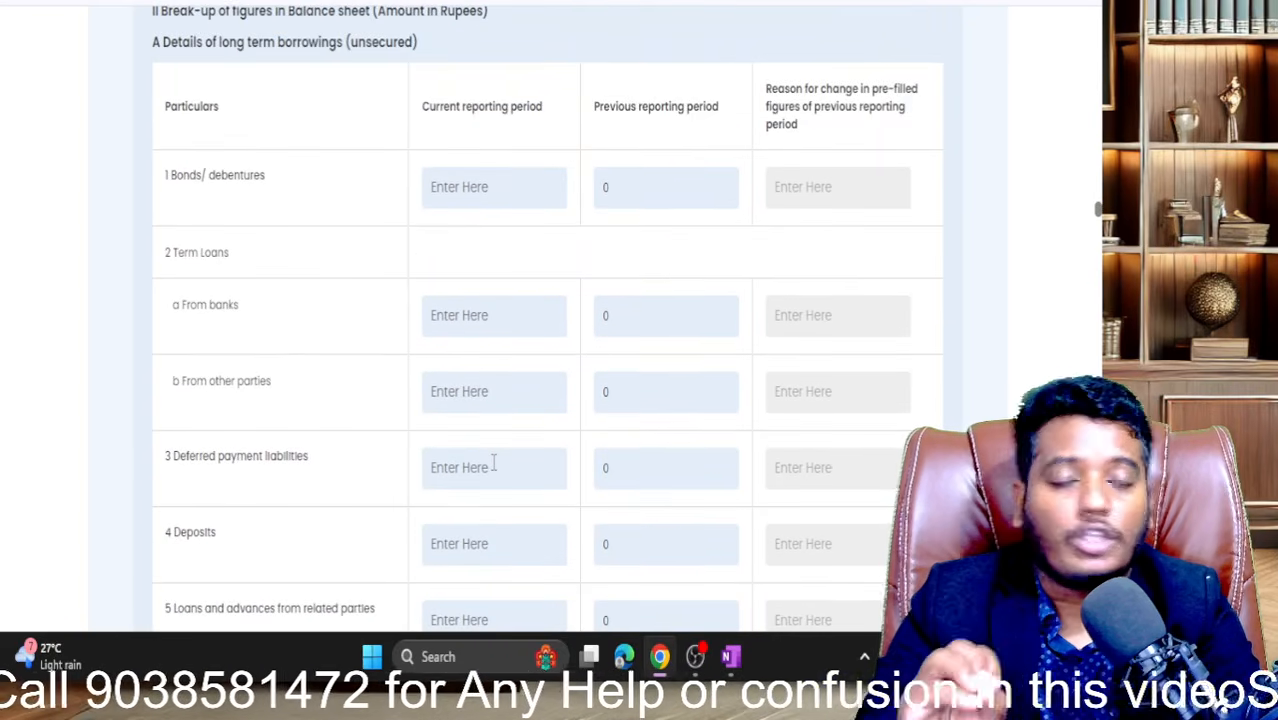
{"action": "scroll", "coordinate": [294, 180], "scroll_direction": "up", "scroll_amount": 1}
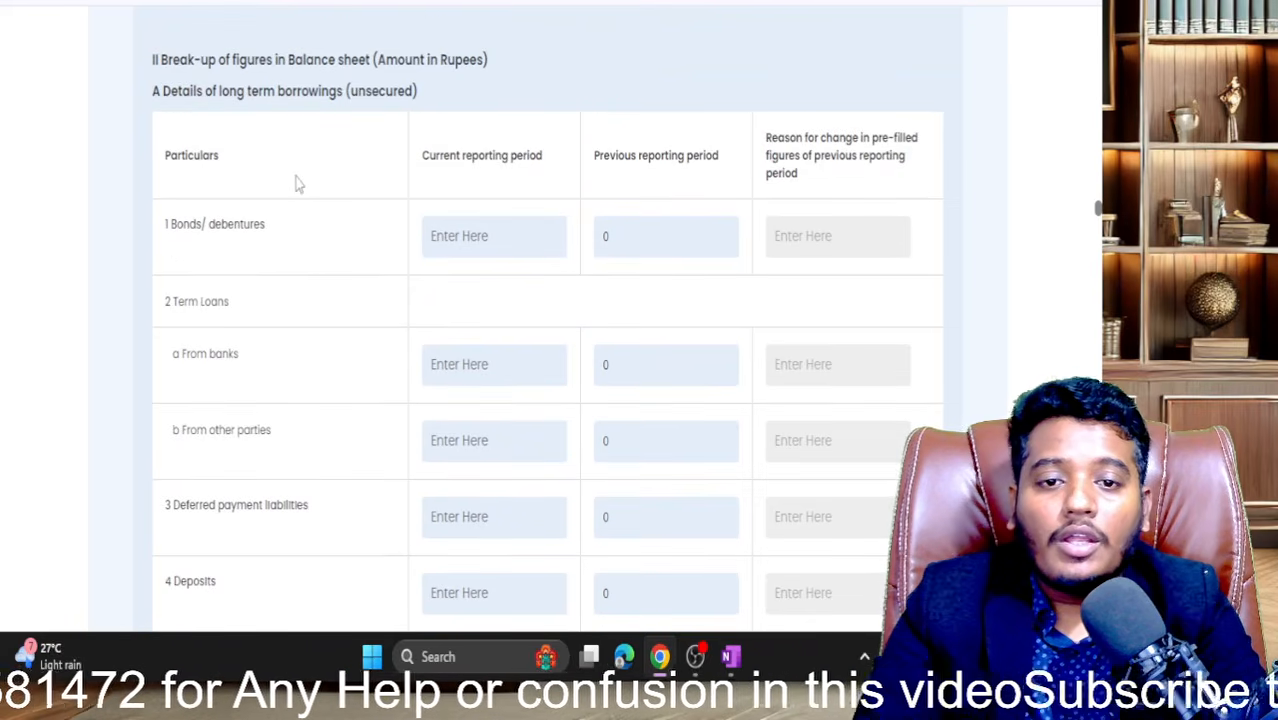
- Enter 0 for current-period bonds/debentures and term loans from banks
{"action": "left_click", "coordinate": [449, 231]}
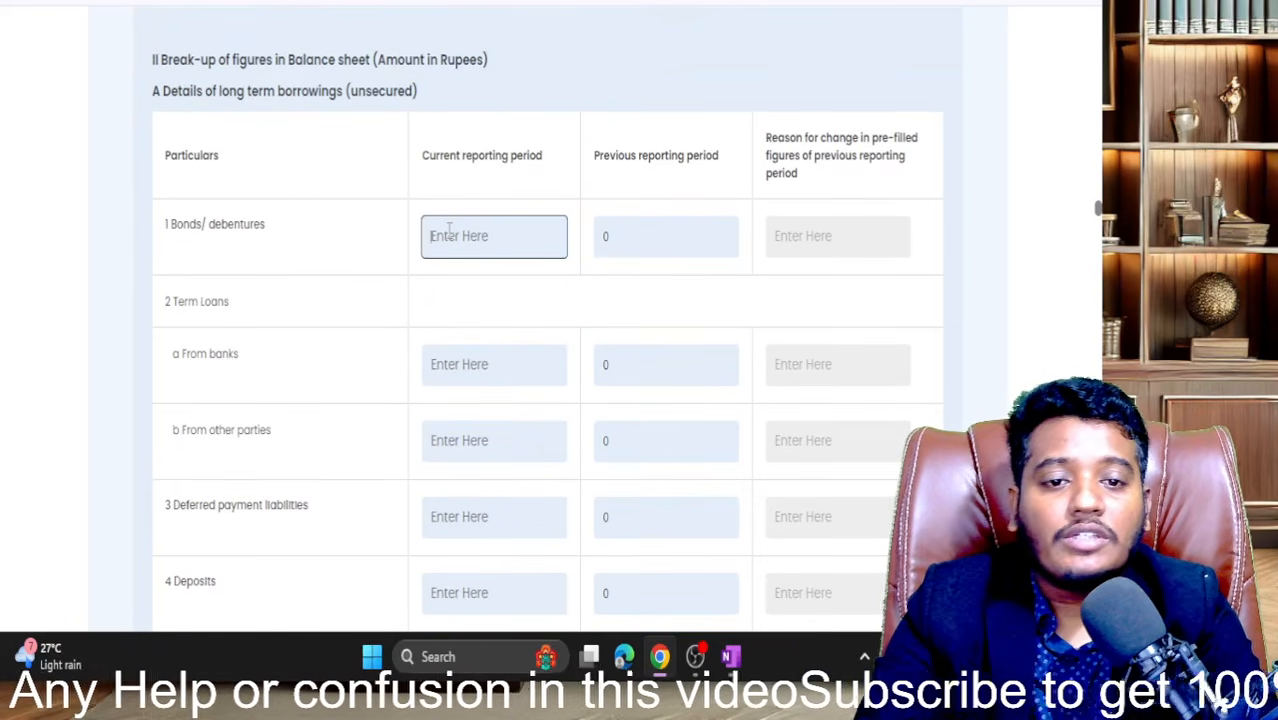
{"action": "type", "text": "0"}
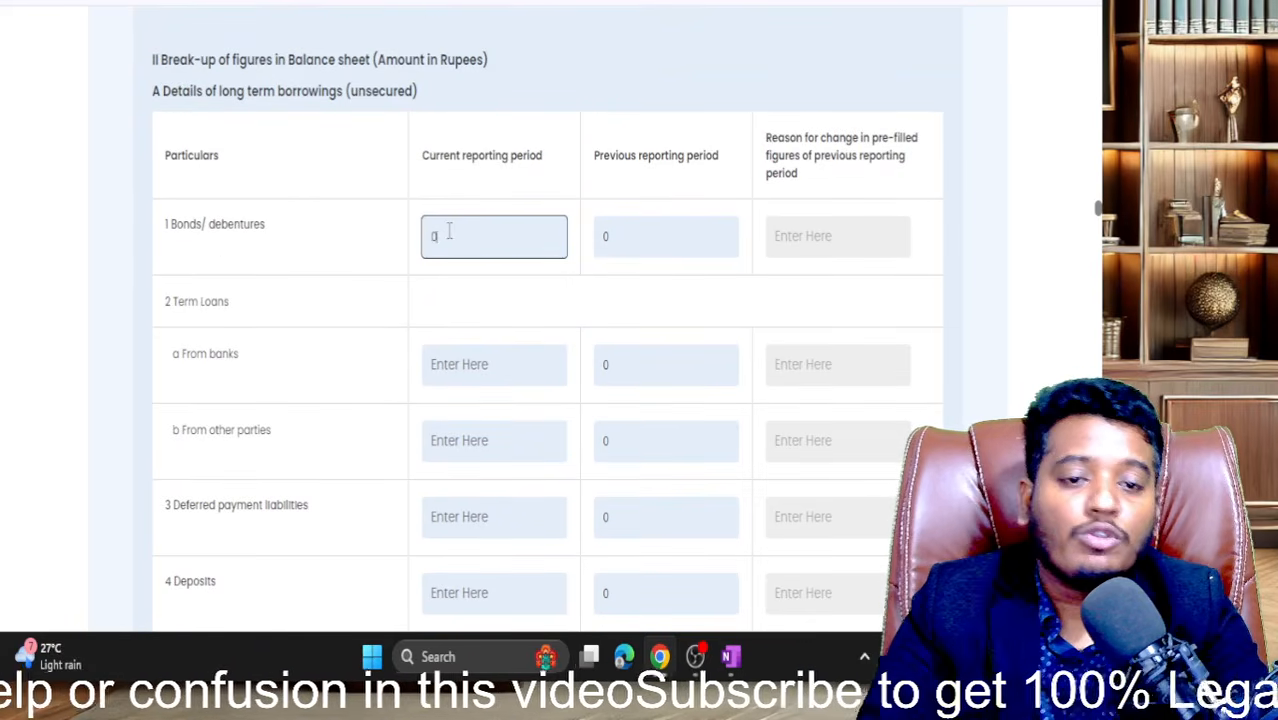
{"action": "left_click", "coordinate": [450, 315]}
{"action": "scroll", "coordinate": [450, 318], "scroll_direction": "down", "scroll_amount": 1}
{"action": "scroll", "coordinate": [450, 315], "scroll_direction": "down", "scroll_amount": 1}
{"action": "left_click", "coordinate": [470, 272]}
{"action": "type", "text": "0"}
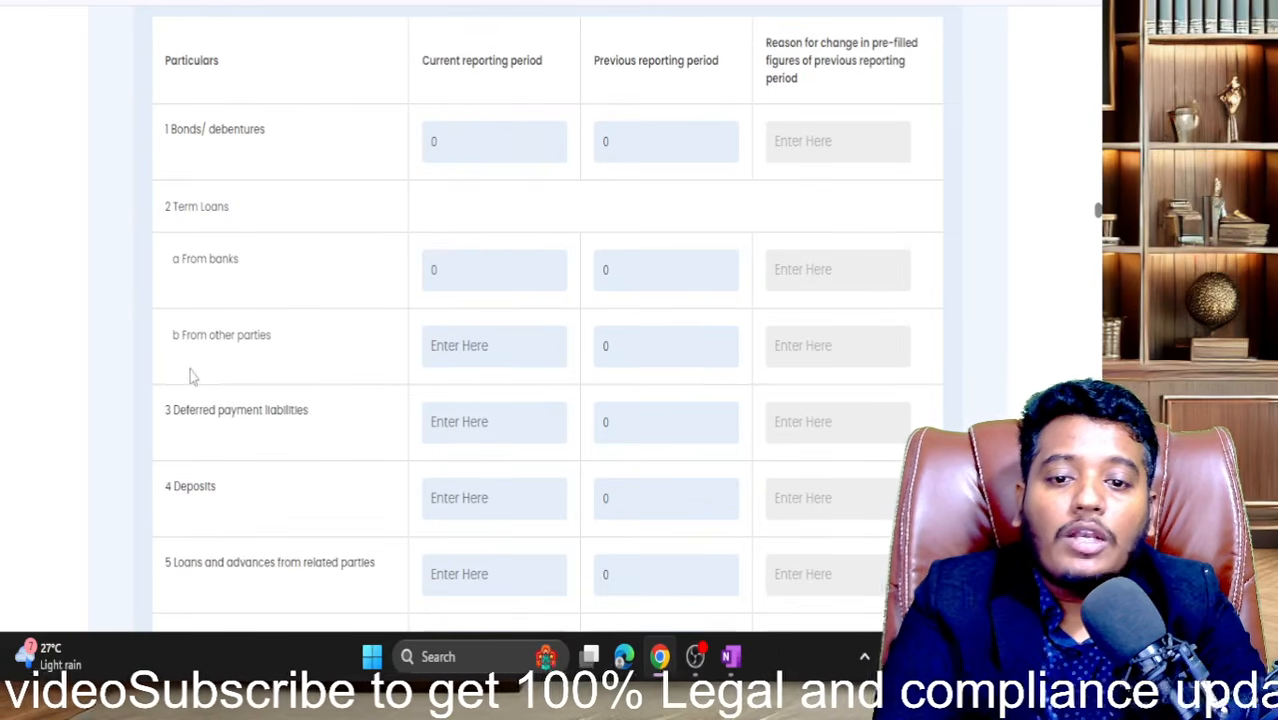
- Enter 0 for current-period loans from other parties, deferred payment liabilities and deposits
{"action": "left_click_drag", "start_coordinate": [175, 345], "coordinate": [312, 342]}
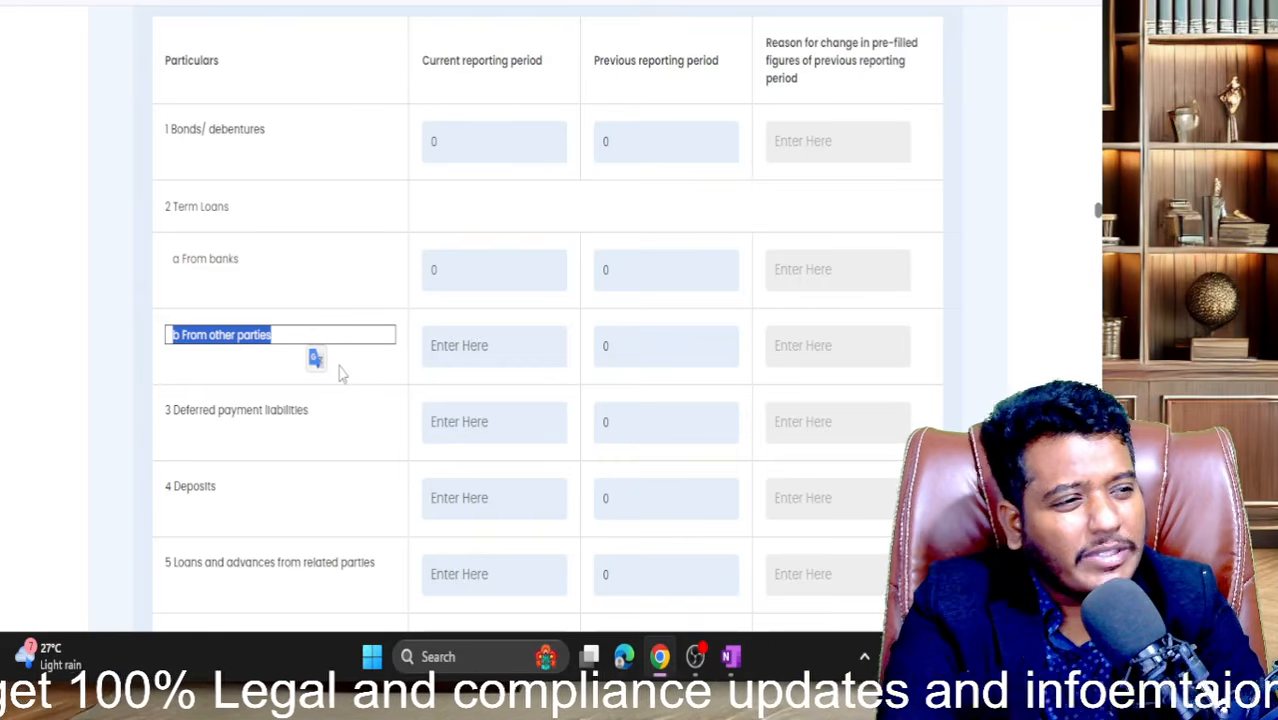
{"action": "left_click", "coordinate": [463, 352]}
{"action": "type", "text": "0"}
{"action": "left_click", "coordinate": [399, 379]}
{"action": "scroll", "coordinate": [396, 386], "scroll_direction": "down", "scroll_amount": 2}
{"action": "left_click", "coordinate": [447, 256]}
{"action": "type", "text": "0"}
{"action": "left_click", "coordinate": [476, 322]}
{"action": "type", "text": "0"}
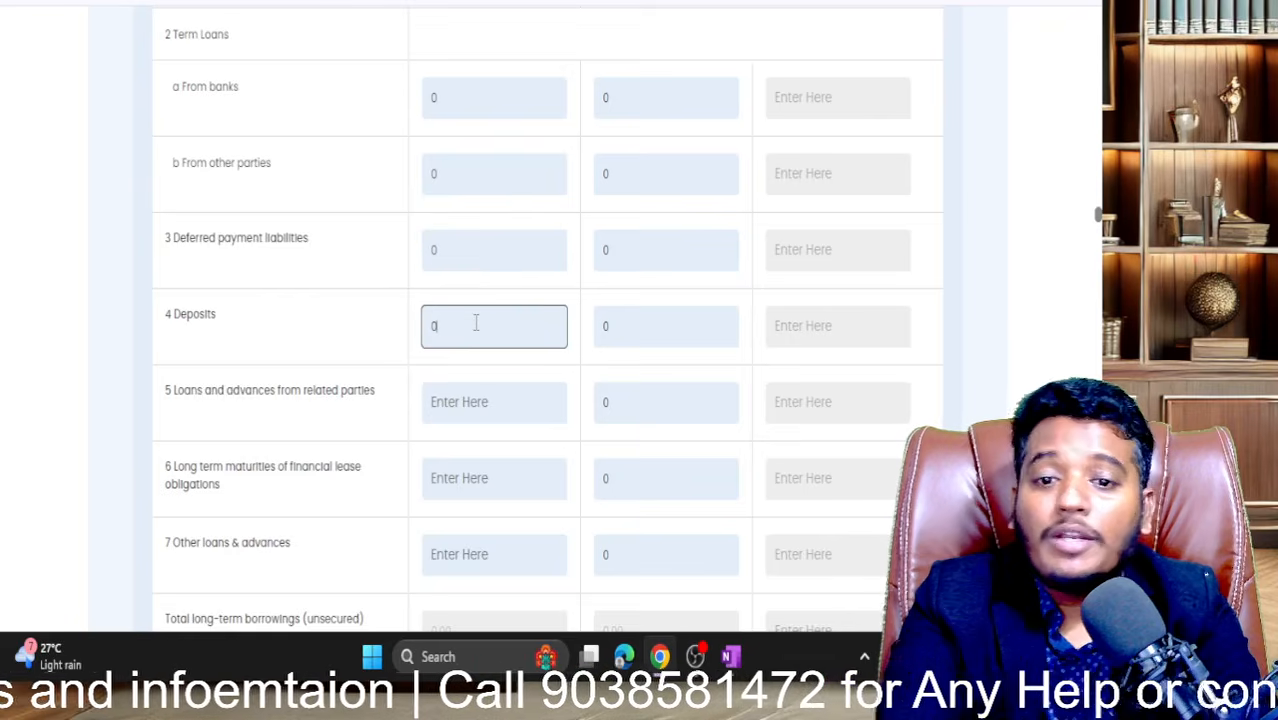
{"action": "scroll", "coordinate": [476, 322], "scroll_direction": "down", "scroll_amount": 2}
{"action": "left_click", "coordinate": [342, 245]}
- Enter 0 for current-period related-party loans, financial lease maturities and other loans & advances
{"action": "left_click", "coordinate": [488, 250]}
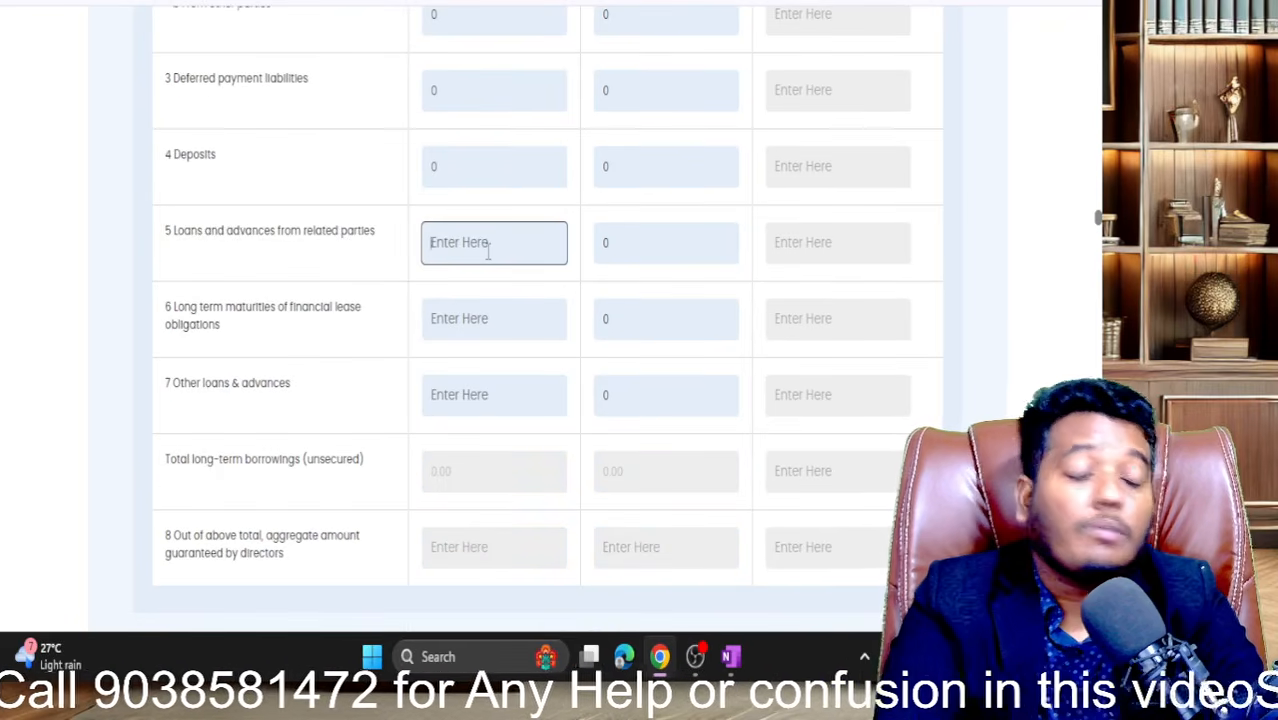
{"action": "type", "text": "0"}
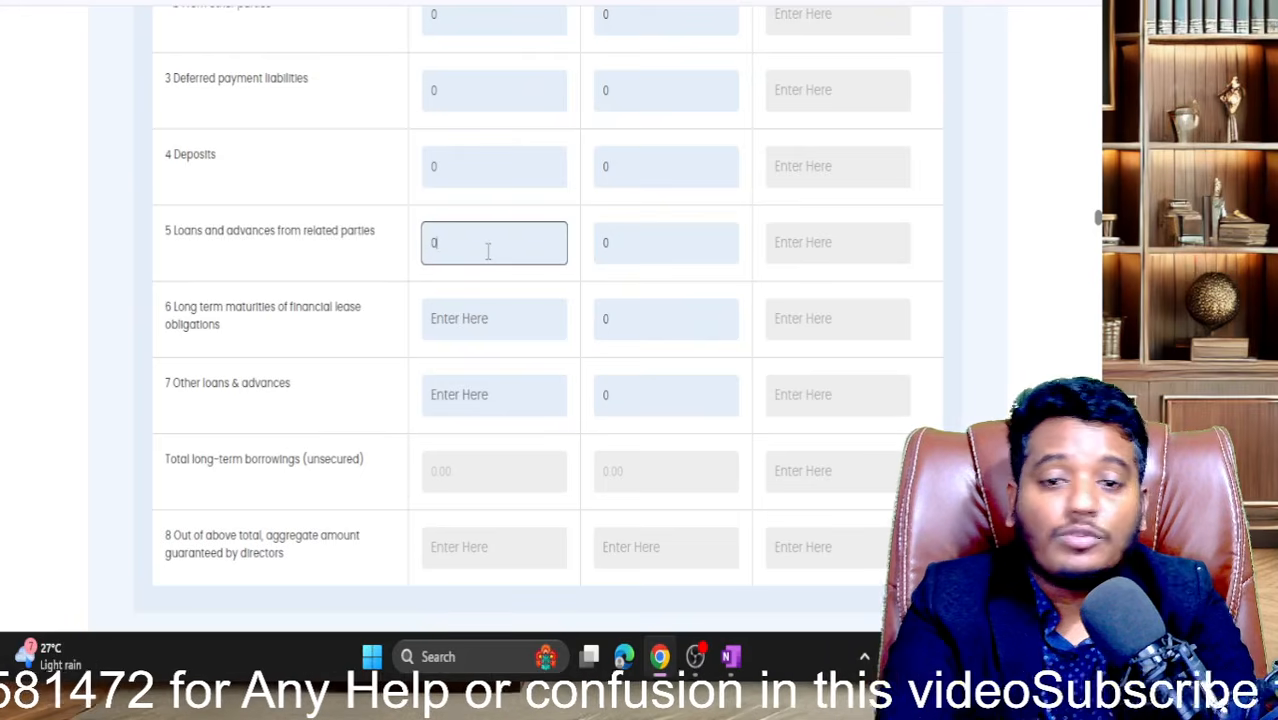
{"action": "left_click", "coordinate": [443, 318]}
{"action": "type", "text": "0"}
{"action": "left_click", "coordinate": [474, 382]}
{"action": "left_click", "coordinate": [468, 391]}
{"action": "type", "text": "0"}
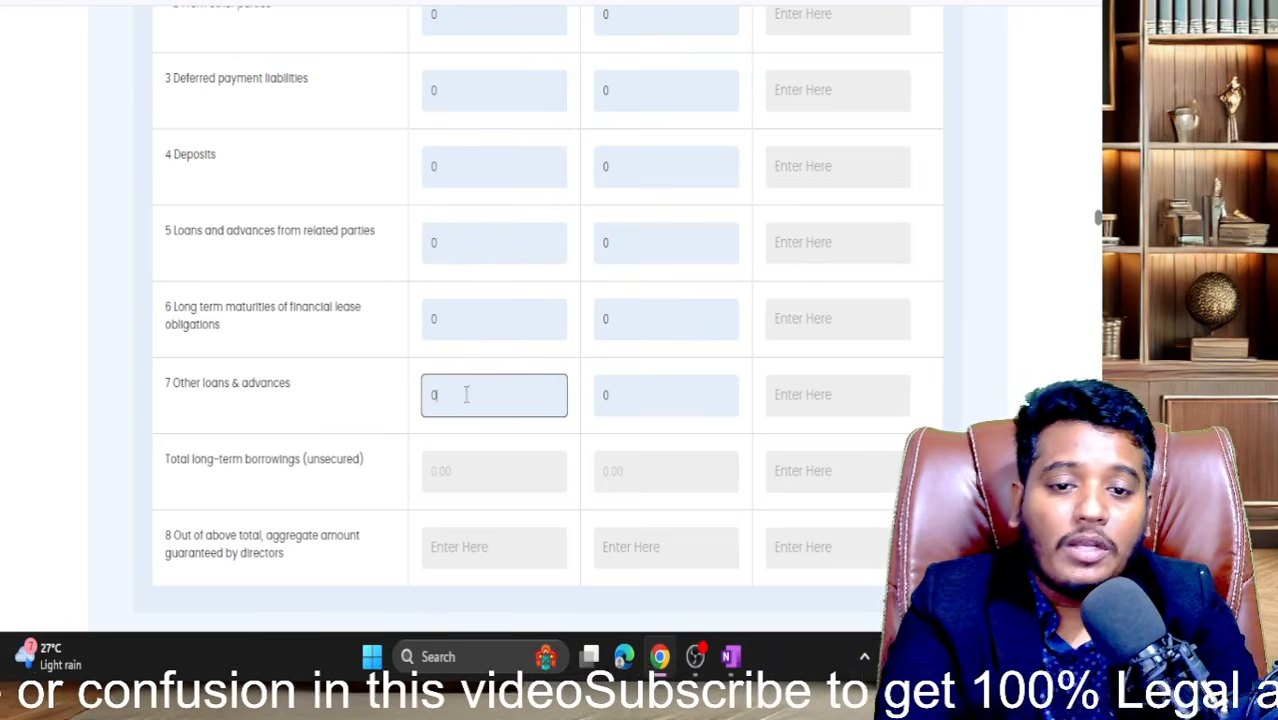
{"action": "left_click", "coordinate": [243, 457]}
{"action": "scroll", "coordinate": [245, 462], "scroll_direction": "down", "scroll_amount": 5}
- Enter 0 for current-period short-term loans from banks and from other parties
{"action": "scroll", "coordinate": [245, 456], "scroll_direction": "down", "scroll_amount": 4}
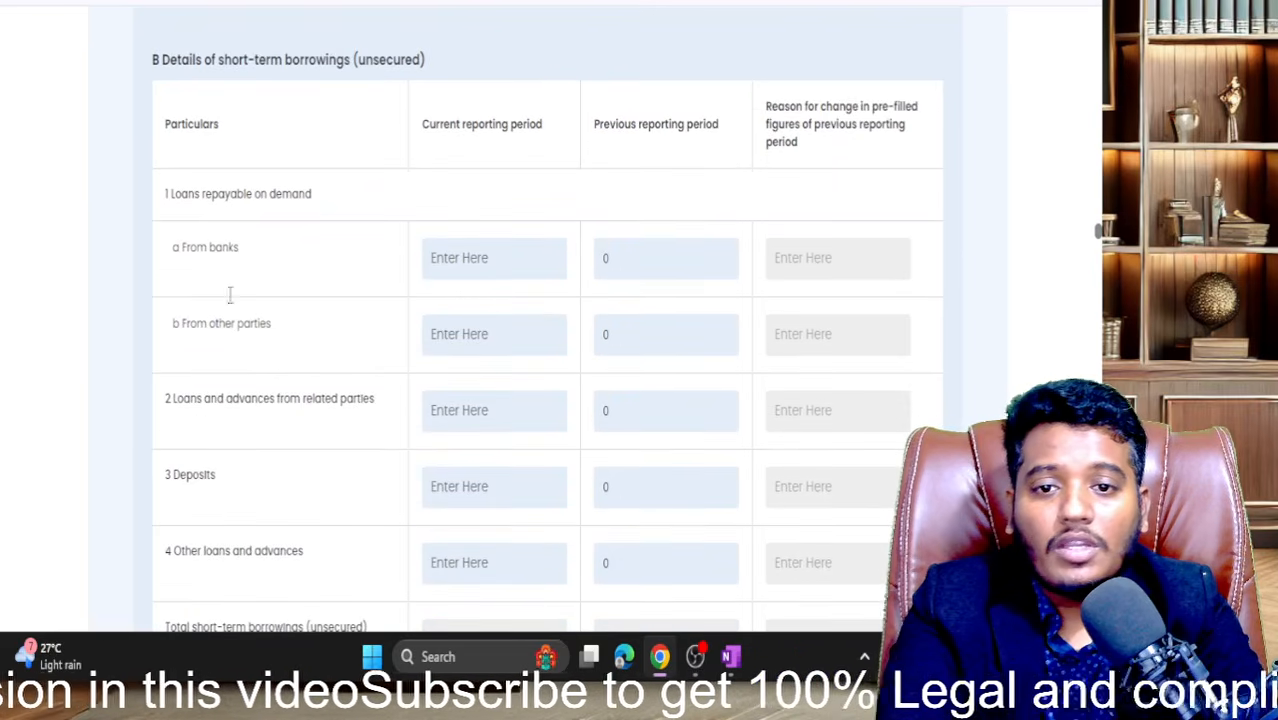
{"action": "left_click_drag", "start_coordinate": [196, 59], "coordinate": [428, 60]}
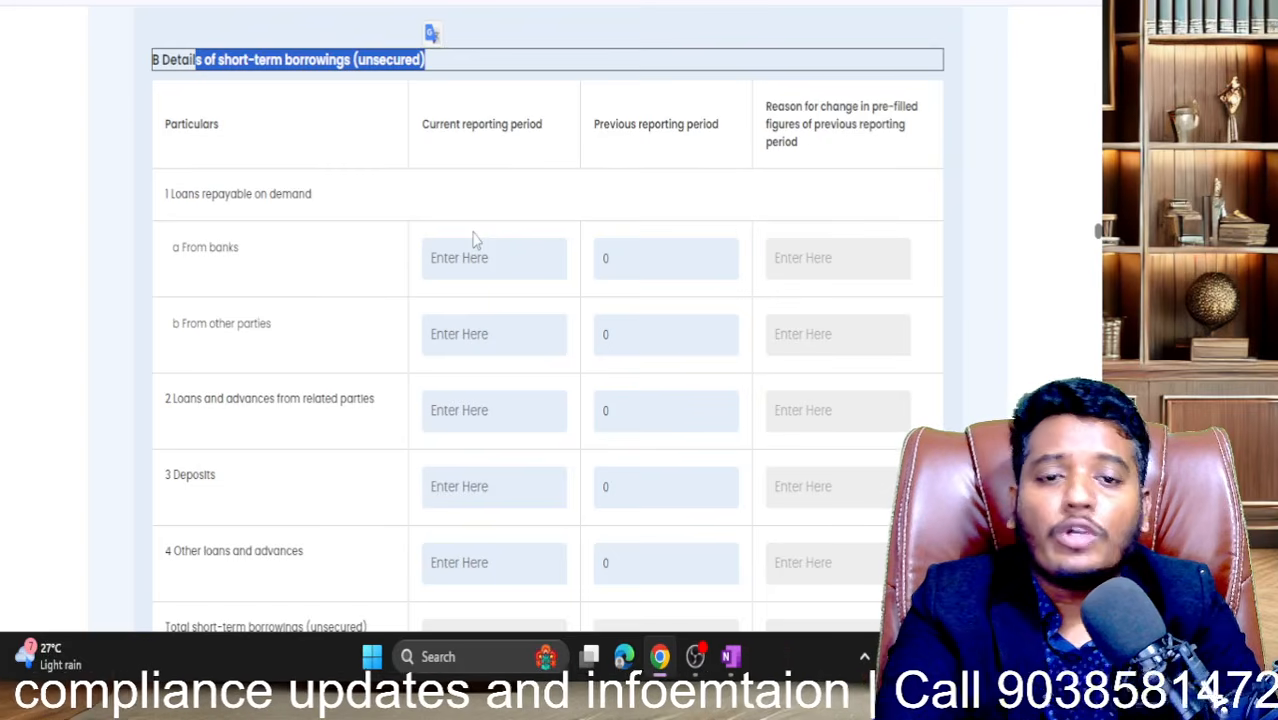
{"action": "left_click", "coordinate": [476, 261]}
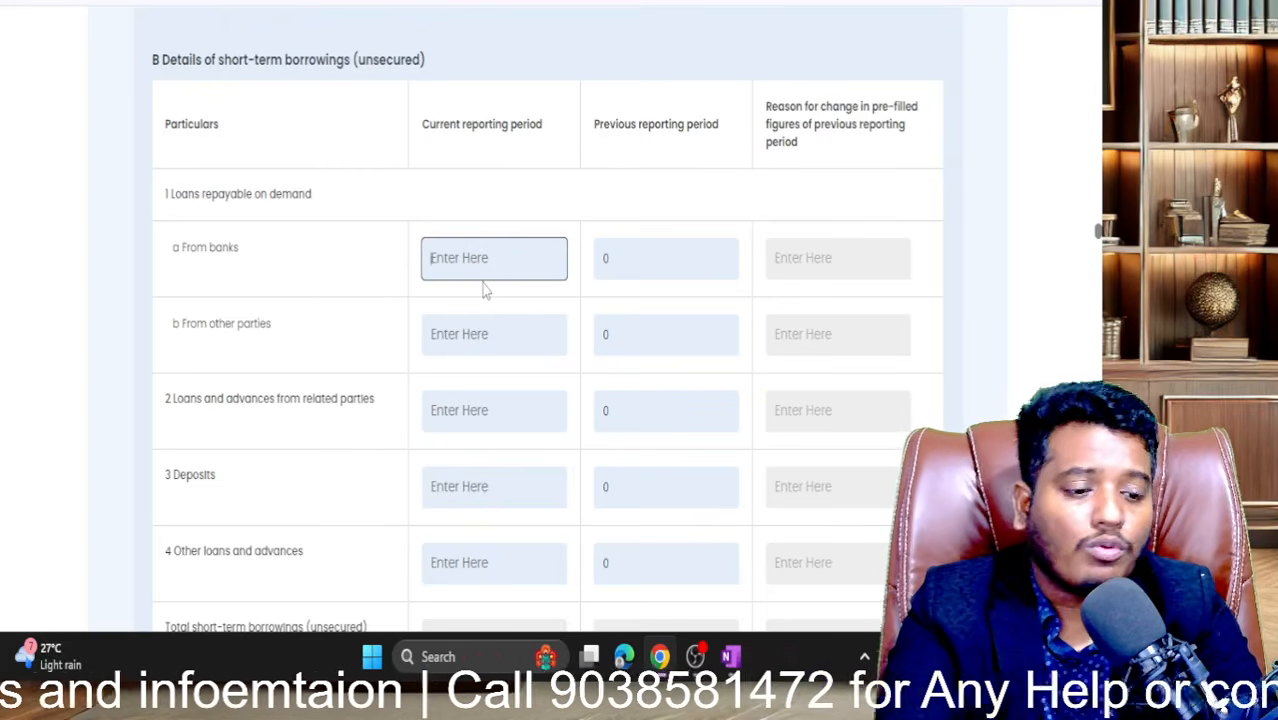
{"action": "type", "text": "0"}
{"action": "left_click", "coordinate": [499, 333]}
{"action": "type", "text": "0"}
{"action": "scroll", "coordinate": [500, 337], "scroll_direction": "down", "scroll_amount": 1}
{"action": "scroll", "coordinate": [500, 337], "scroll_direction": "down", "scroll_amount": 1}
- Enter 0 for current-period related-party loans, deposits and other loans and advances
{"action": "left_click", "coordinate": [474, 287]}
{"action": "type", "text": "0"}
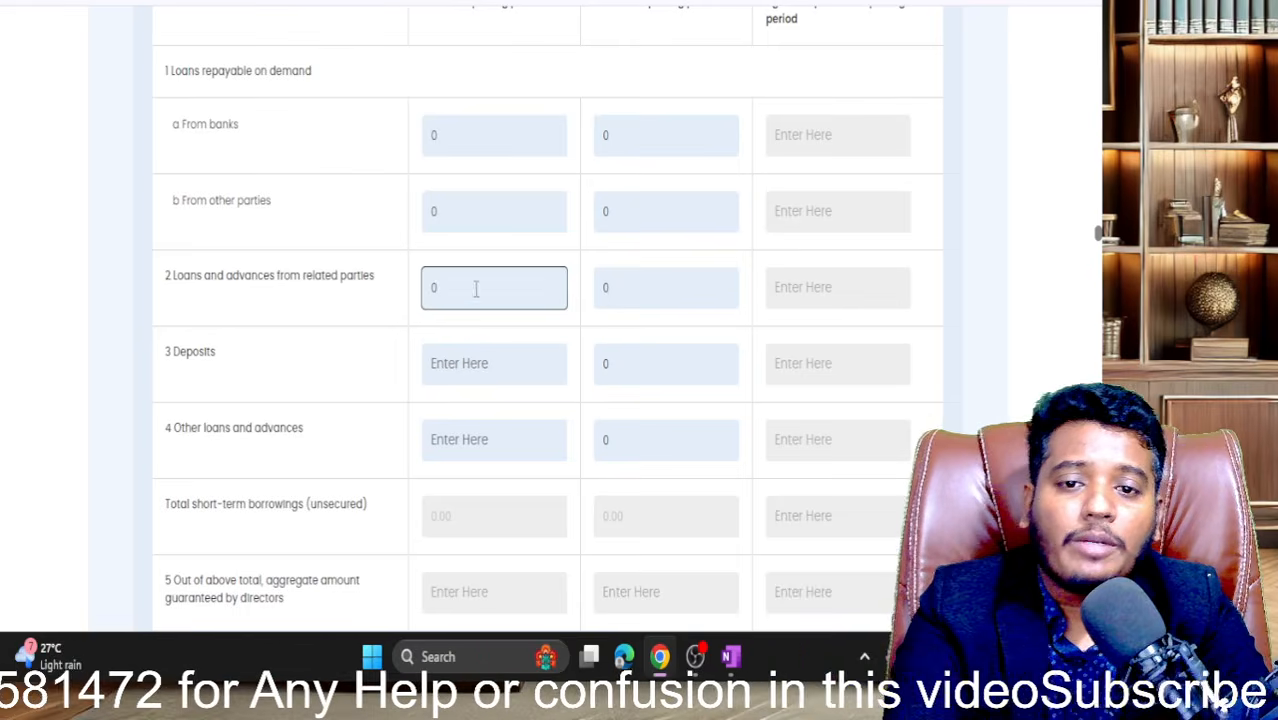
{"action": "left_click_drag", "start_coordinate": [468, 288], "coordinate": [428, 288]}
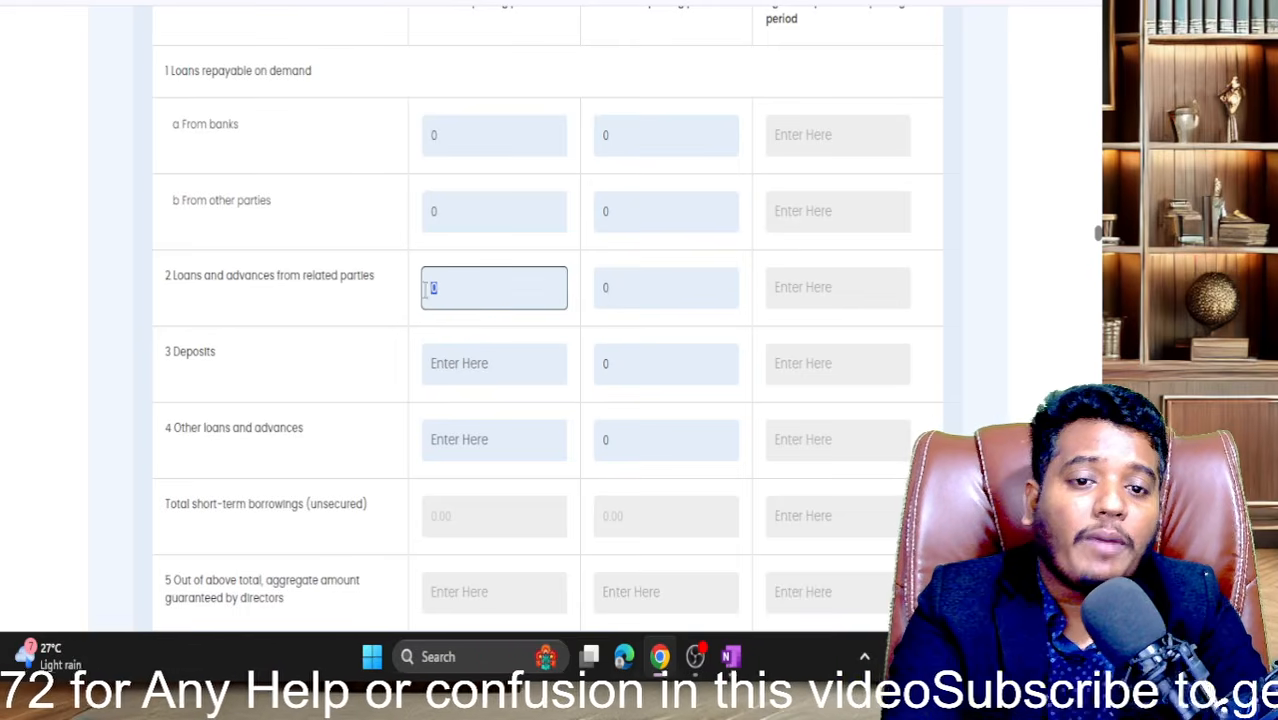
{"action": "triple_click", "coordinate": [228, 275]}
{"action": "left_click_drag", "start_coordinate": [228, 275], "coordinate": [226, 295]}
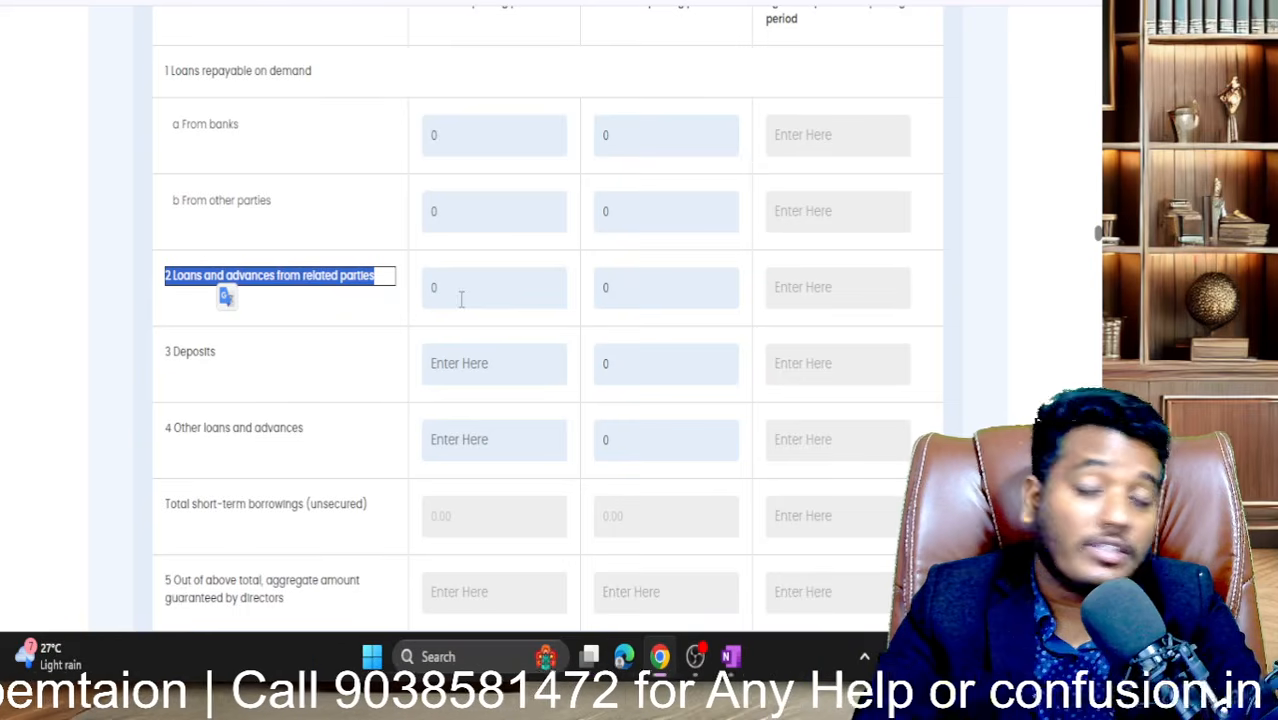
{"action": "left_click", "coordinate": [461, 378]}
{"action": "type", "text": "0"}
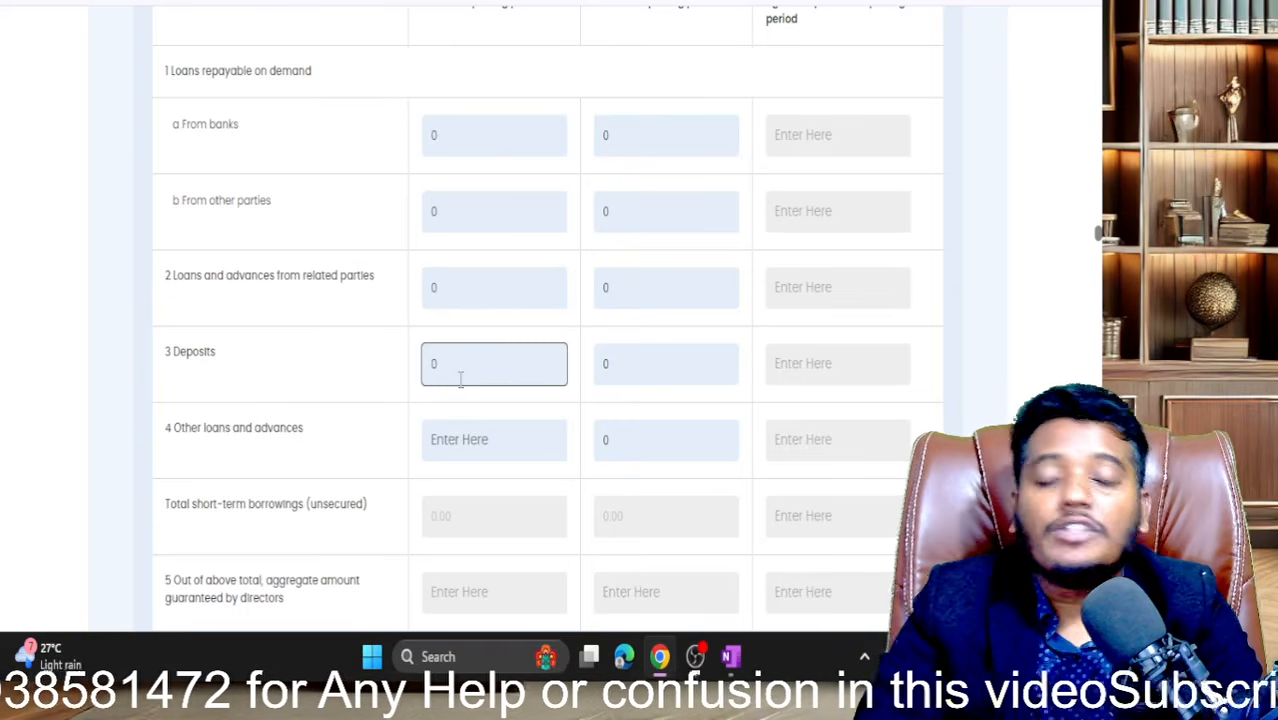
{"action": "left_click", "coordinate": [466, 450]}
{"action": "type", "text": "0"}
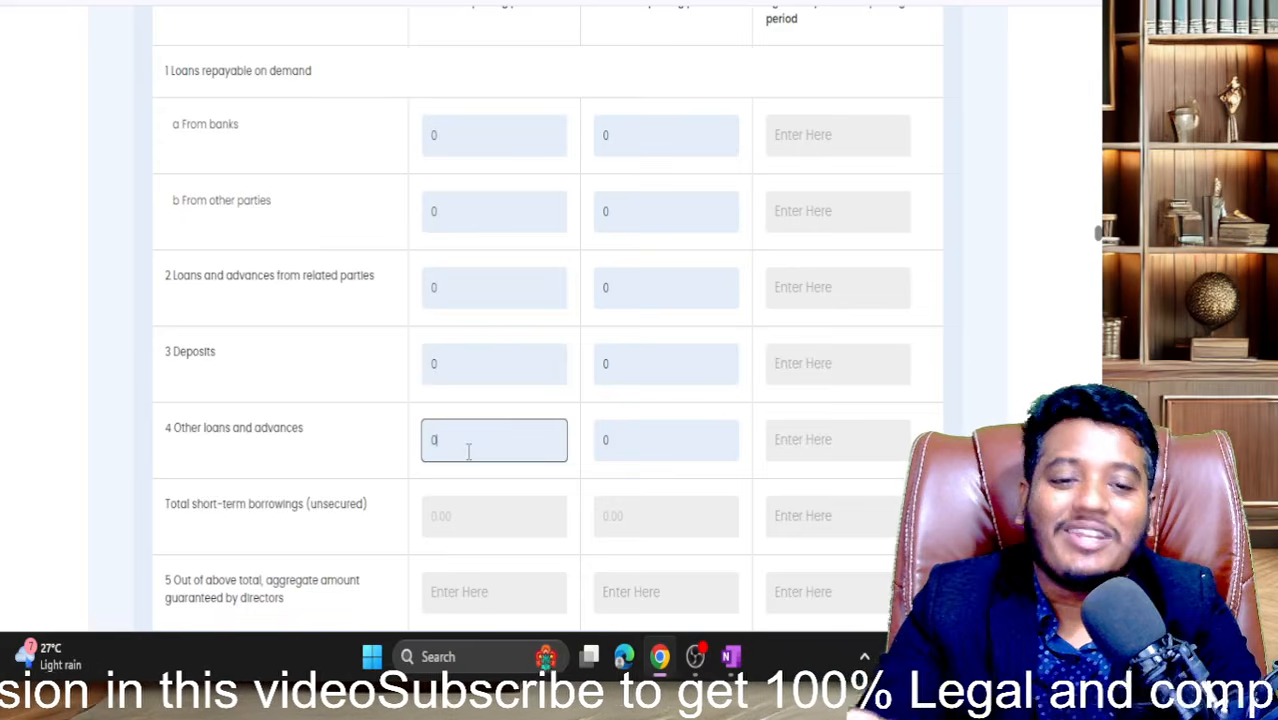
{"action": "scroll", "coordinate": [468, 450], "scroll_direction": "down", "scroll_amount": 6}
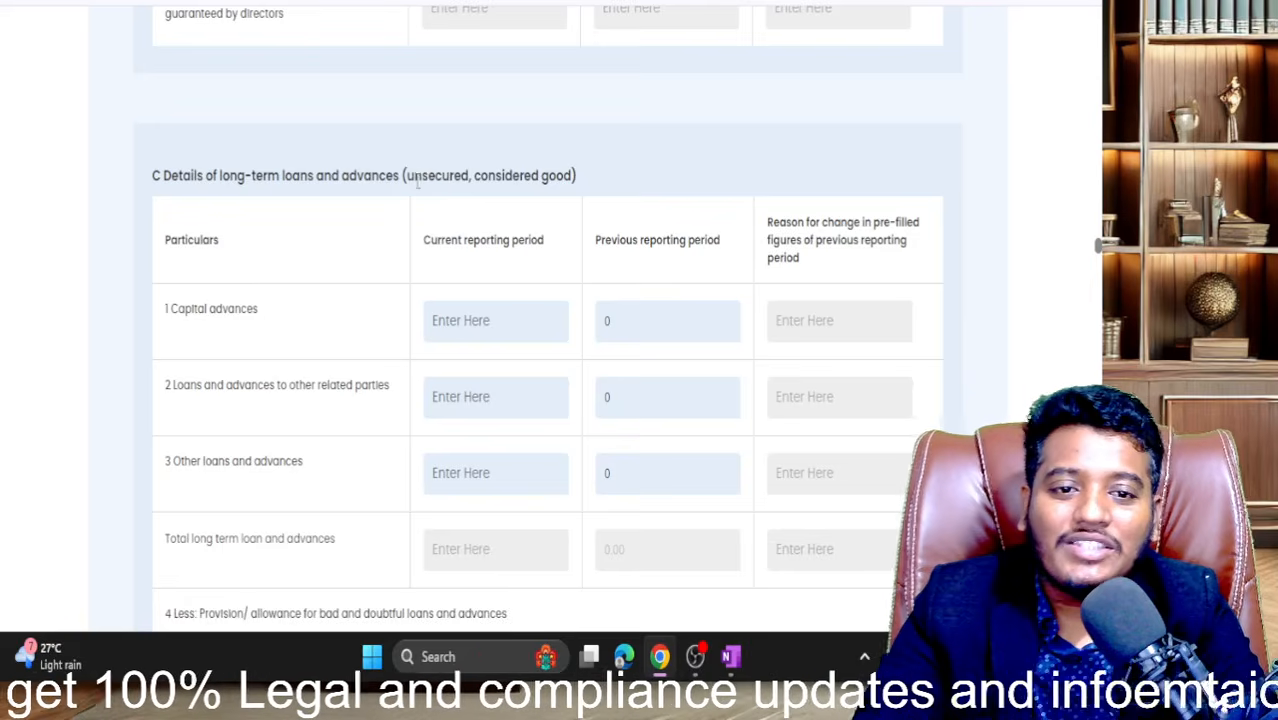
{"action": "left_click_drag", "start_coordinate": [408, 175], "coordinate": [568, 175]}
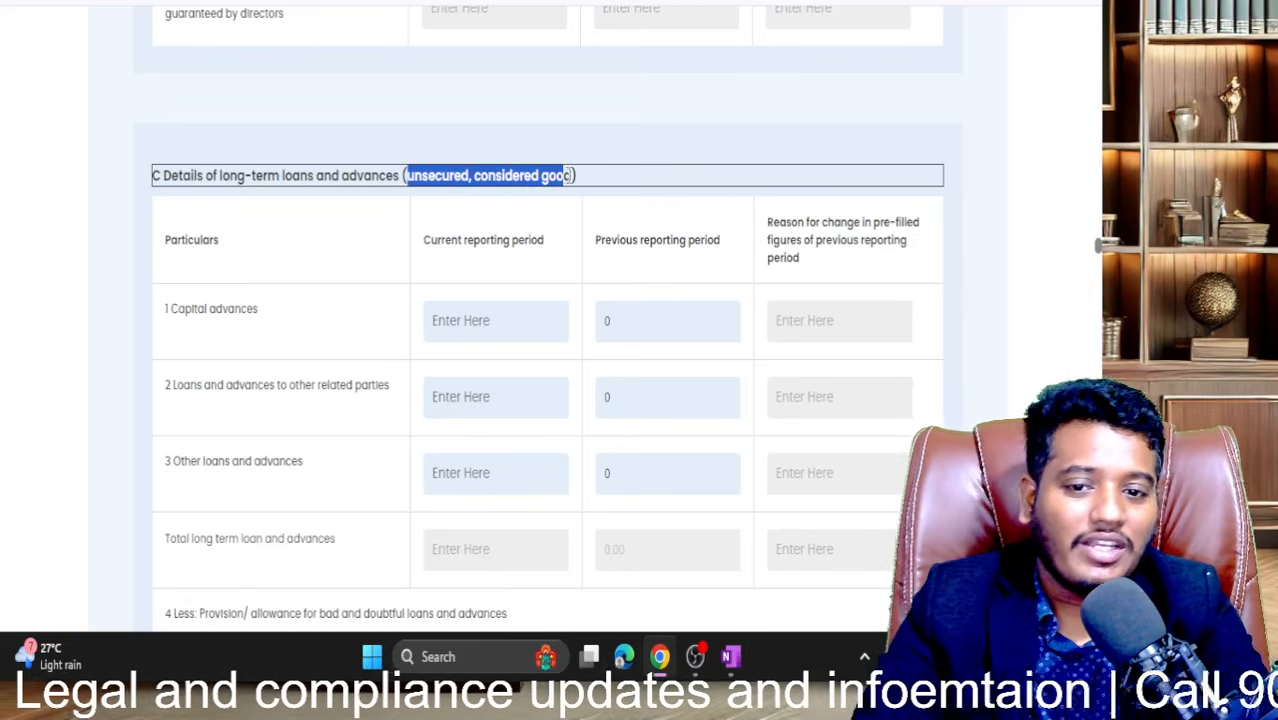
- Enter 0 for current-period capital advances, loans to related parties and other loans and advances
{"action": "scroll", "coordinate": [568, 175], "scroll_direction": "down", "scroll_amount": 2}
{"action": "left_click", "coordinate": [487, 182]}
{"action": "type", "text": "0"}
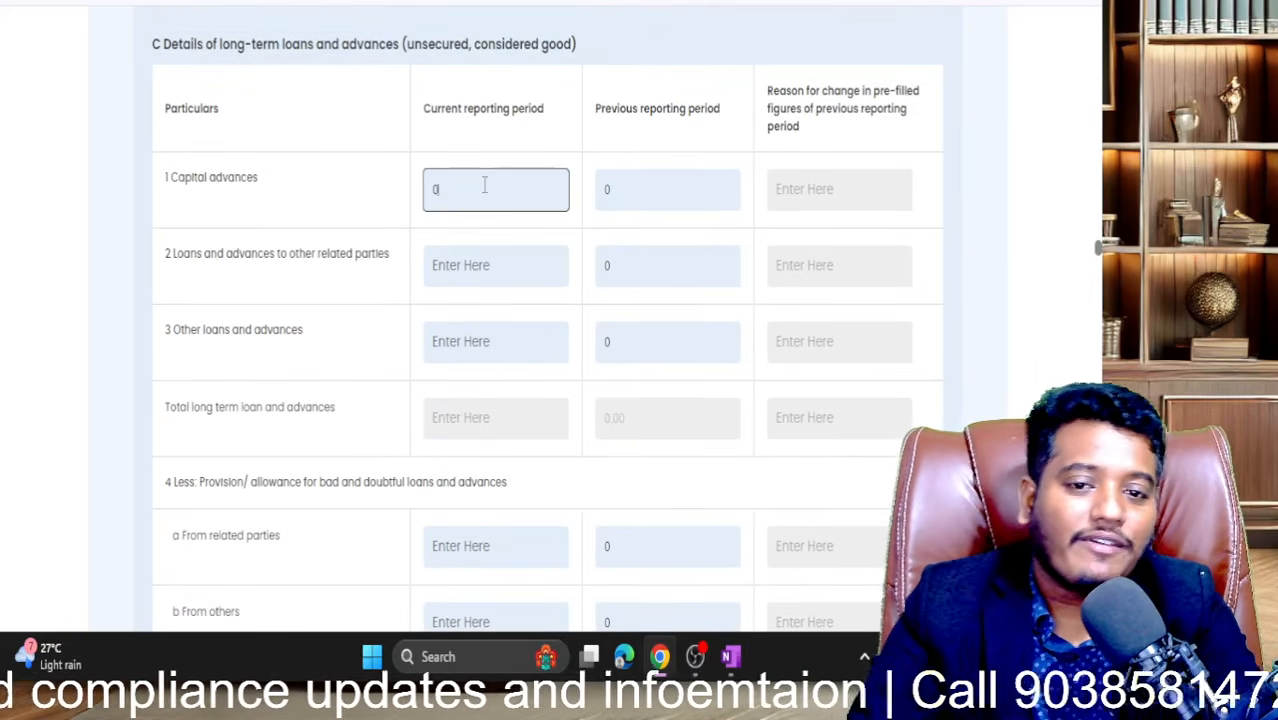
{"action": "left_click", "coordinate": [482, 270]}
{"action": "type", "text": "0"}
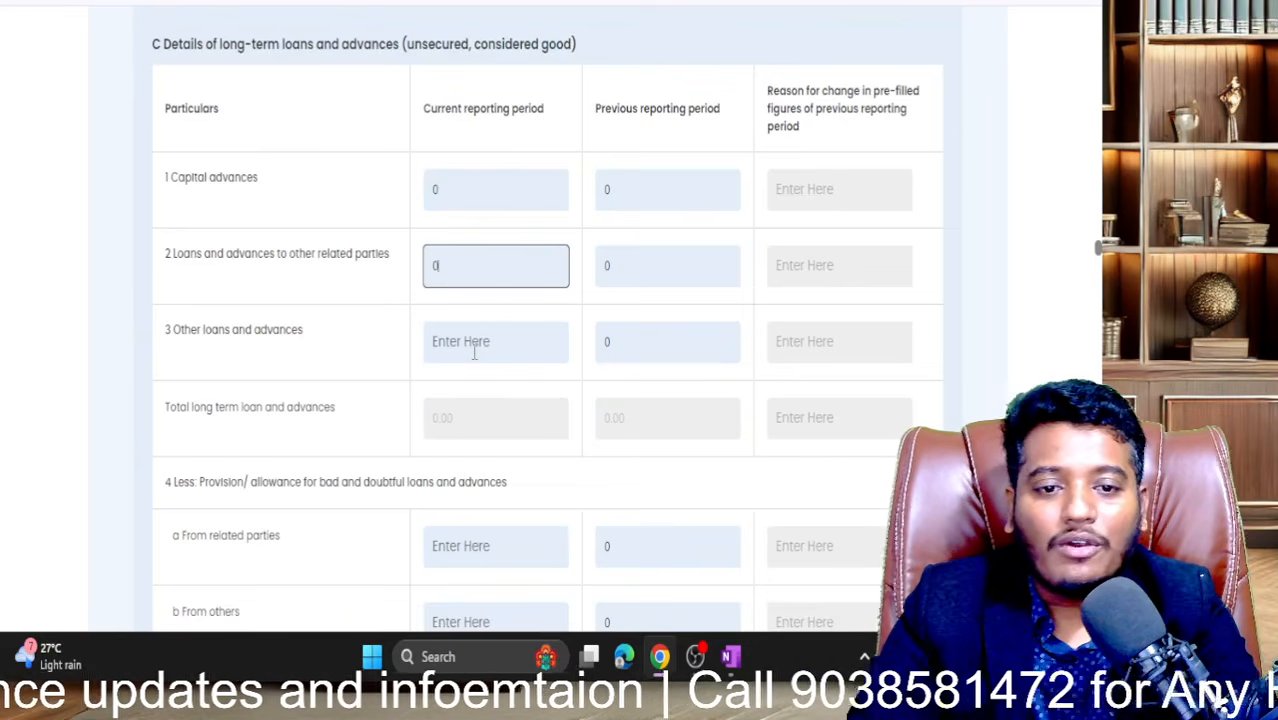
{"action": "left_click", "coordinate": [475, 350]}
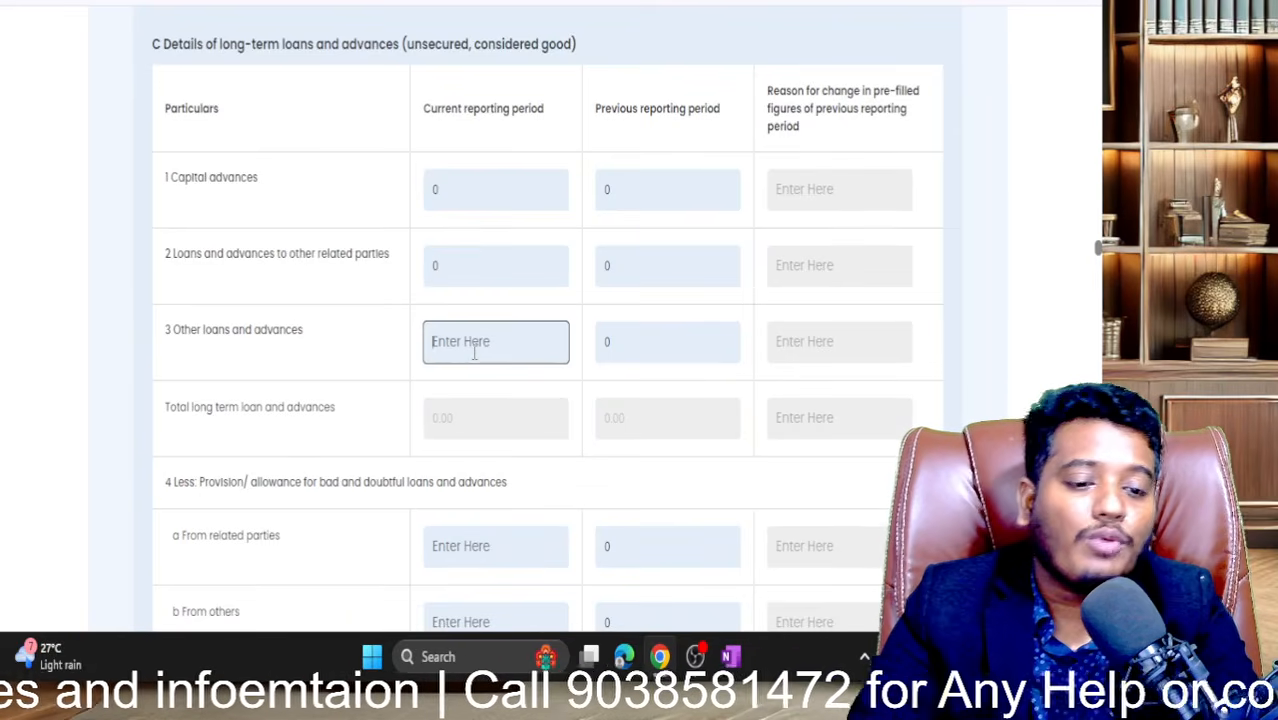
{"action": "type", "text": "0"}
{"action": "left_click", "coordinate": [474, 472]}
{"action": "scroll", "coordinate": [474, 472], "scroll_direction": "down", "scroll_amount": 3}
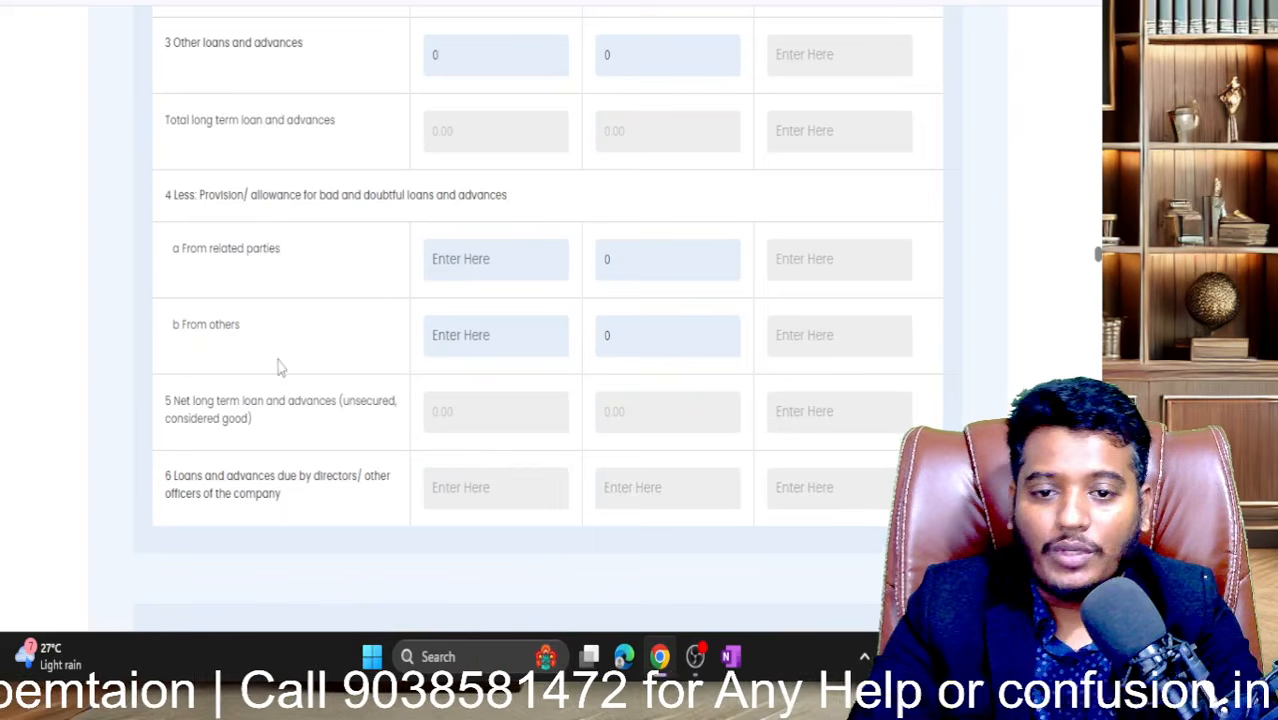
- Enter 0 for the provisions from related parties and from others
{"action": "left_click", "coordinate": [545, 251]}
{"action": "type", "text": "0"}
{"action": "left_click", "coordinate": [520, 324]}
{"action": "type", "text": "0"}
{"action": "scroll", "coordinate": [518, 335], "scroll_direction": "down", "scroll_amount": 4}
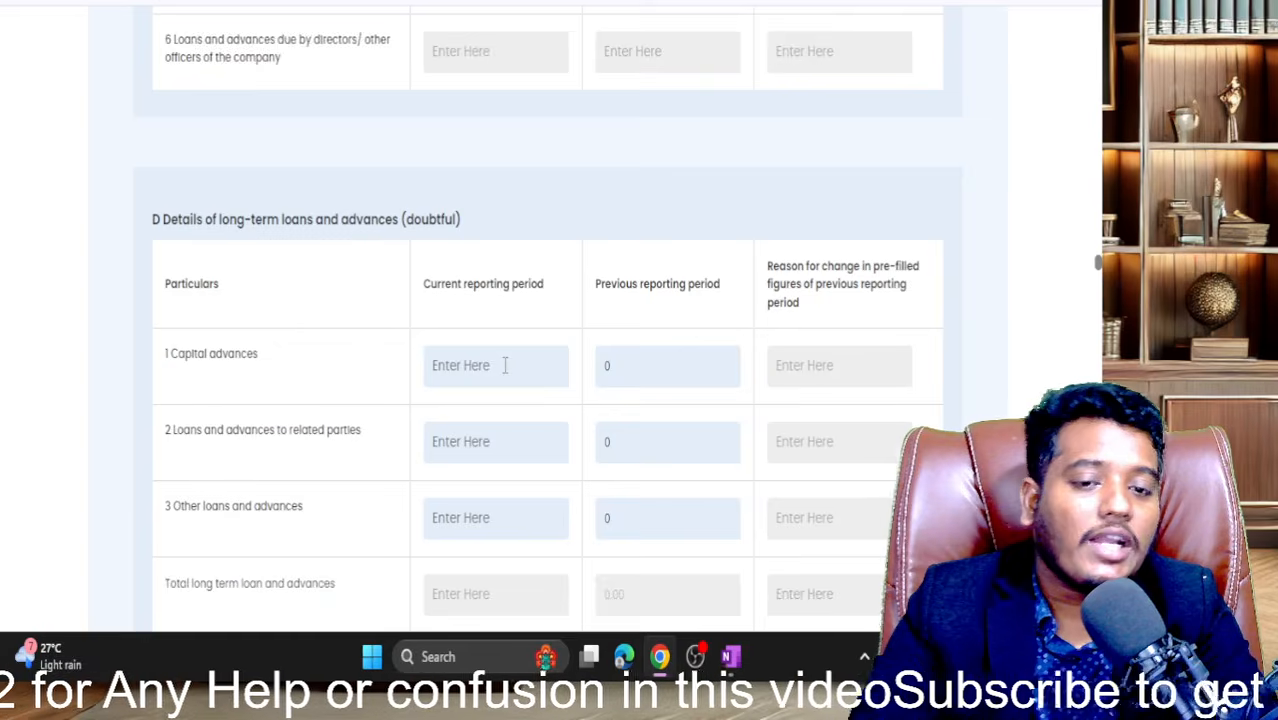
- Enter 0 for doubtful capital advances, doubtful related-party loans and doubtful other loans and advances
{"action": "left_click", "coordinate": [505, 362]}
{"action": "scroll", "coordinate": [505, 365], "scroll_direction": "down", "scroll_amount": 1}
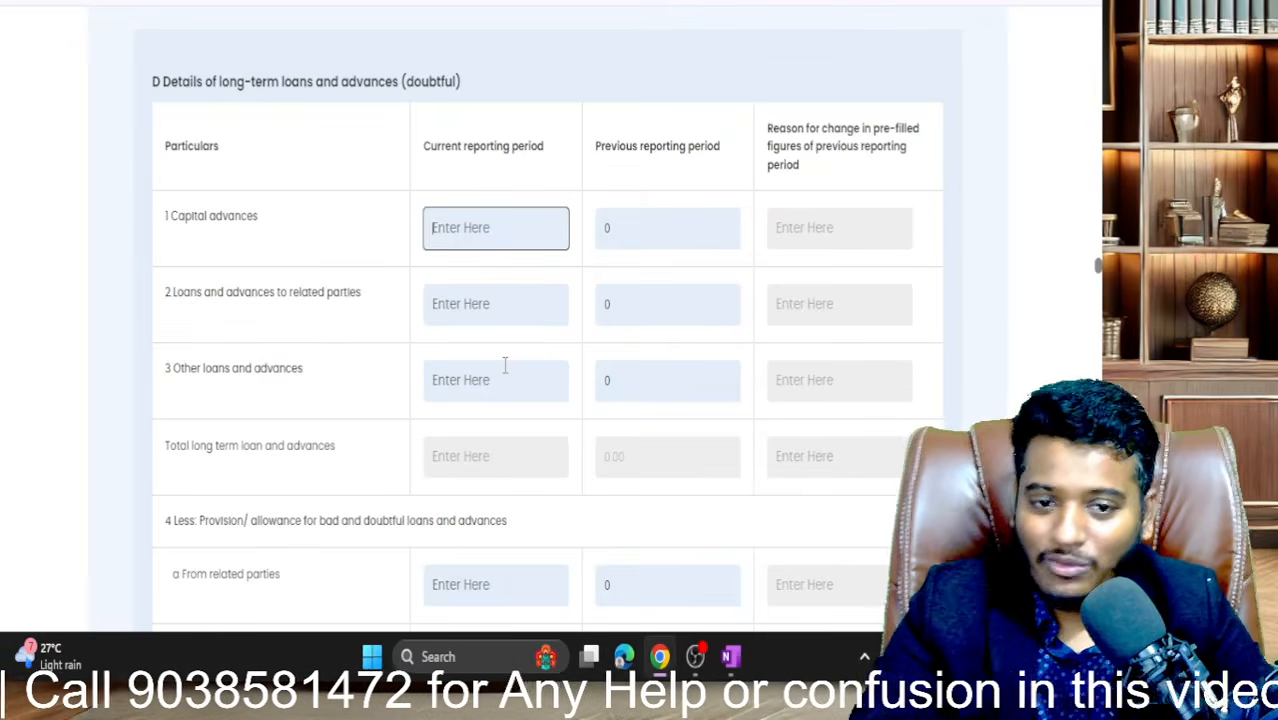
{"action": "type", "text": "0"}
{"action": "left_click", "coordinate": [478, 302]}
{"action": "type", "text": "0"}
{"action": "scroll", "coordinate": [470, 300], "scroll_direction": "down", "scroll_amount": 1}
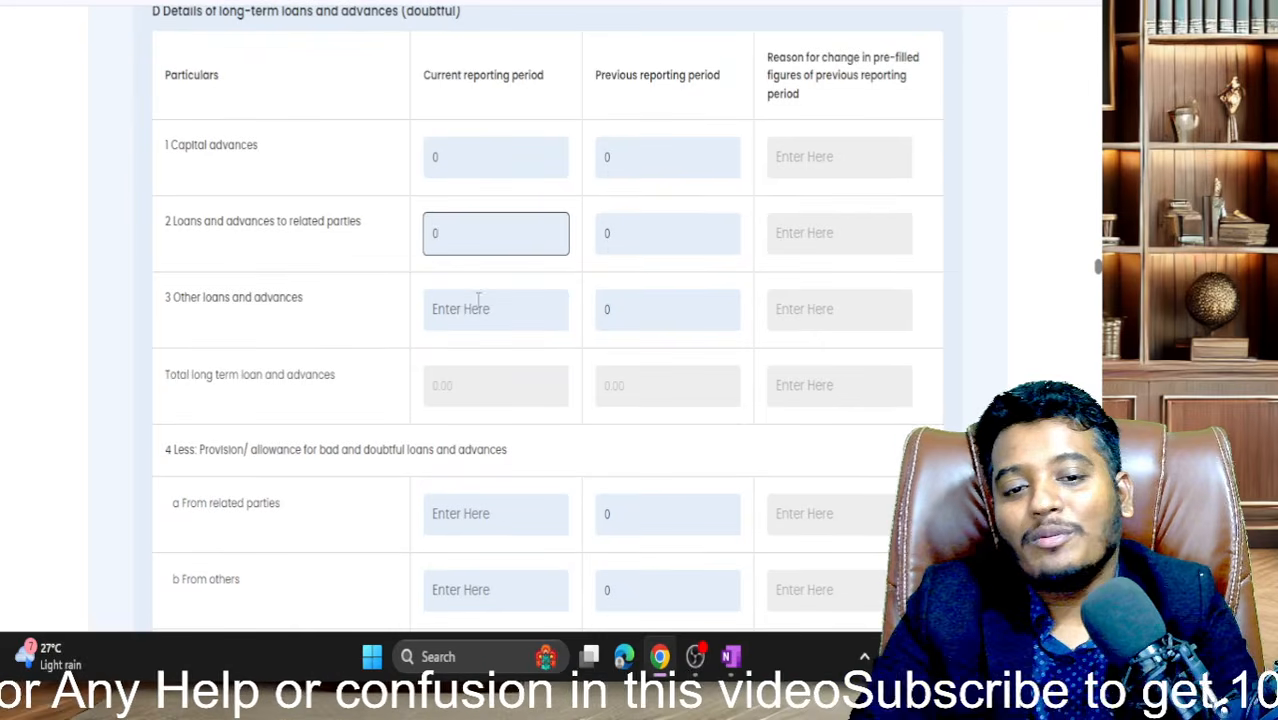
{"action": "left_click", "coordinate": [460, 308]}
{"action": "type", "text": "0"}
{"action": "scroll", "coordinate": [460, 308], "scroll_direction": "down", "scroll_amount": 1}
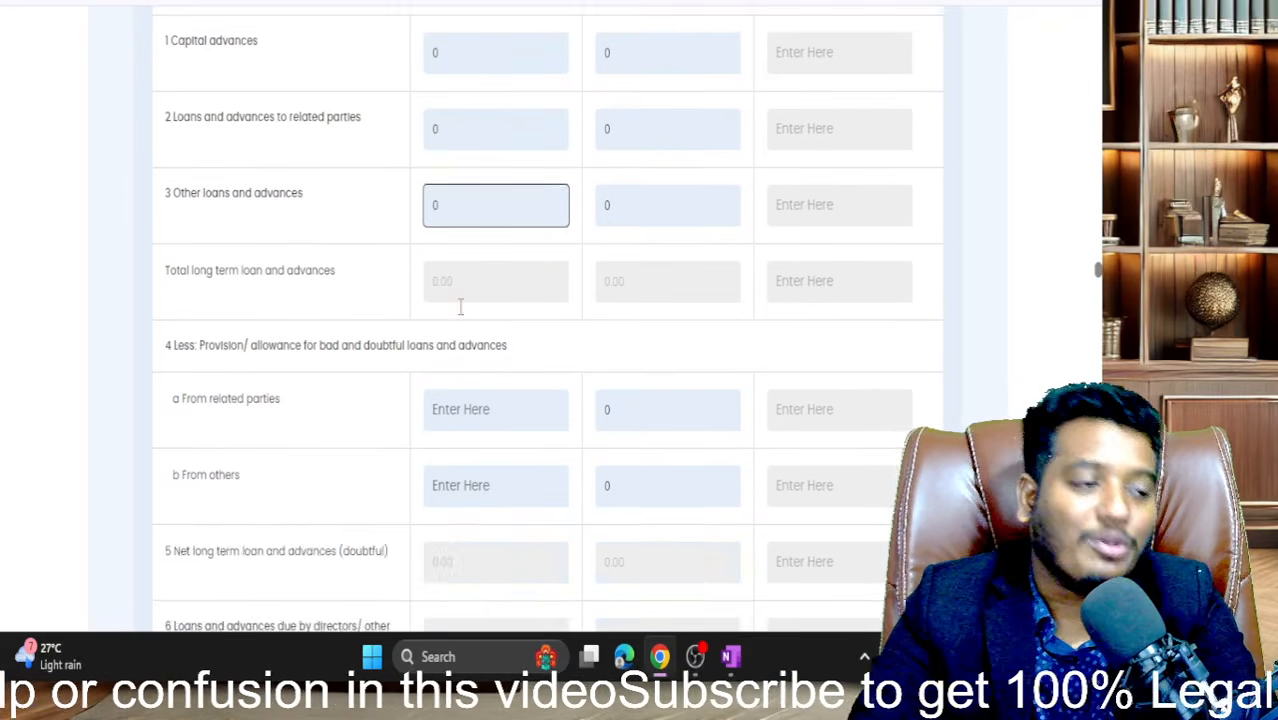
{"action": "scroll", "coordinate": [460, 308], "scroll_direction": "up", "scroll_amount": 1}
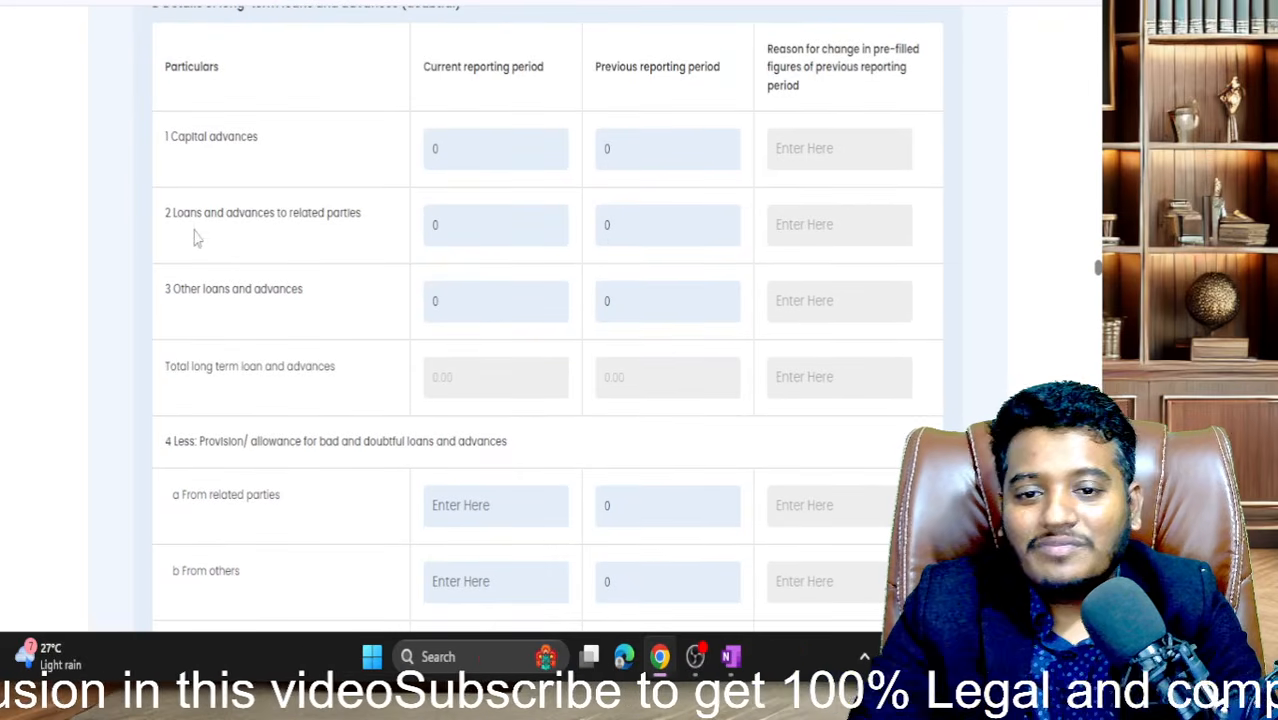
- Enter 0 for the doubtful-loan provisions from related parties and others, then review the table
{"action": "left_click_drag", "start_coordinate": [166, 213], "coordinate": [301, 200]}
{"action": "scroll", "coordinate": [301, 196], "scroll_direction": "up", "scroll_amount": 1}
{"action": "left_click_drag", "start_coordinate": [190, 57], "coordinate": [465, 28]}
{"action": "scroll", "coordinate": [468, 45], "scroll_direction": "down", "scroll_amount": 1}
{"action": "scroll", "coordinate": [465, 70], "scroll_direction": "up", "scroll_amount": 1}
{"action": "scroll", "coordinate": [430, 137], "scroll_direction": "down", "scroll_amount": 5}
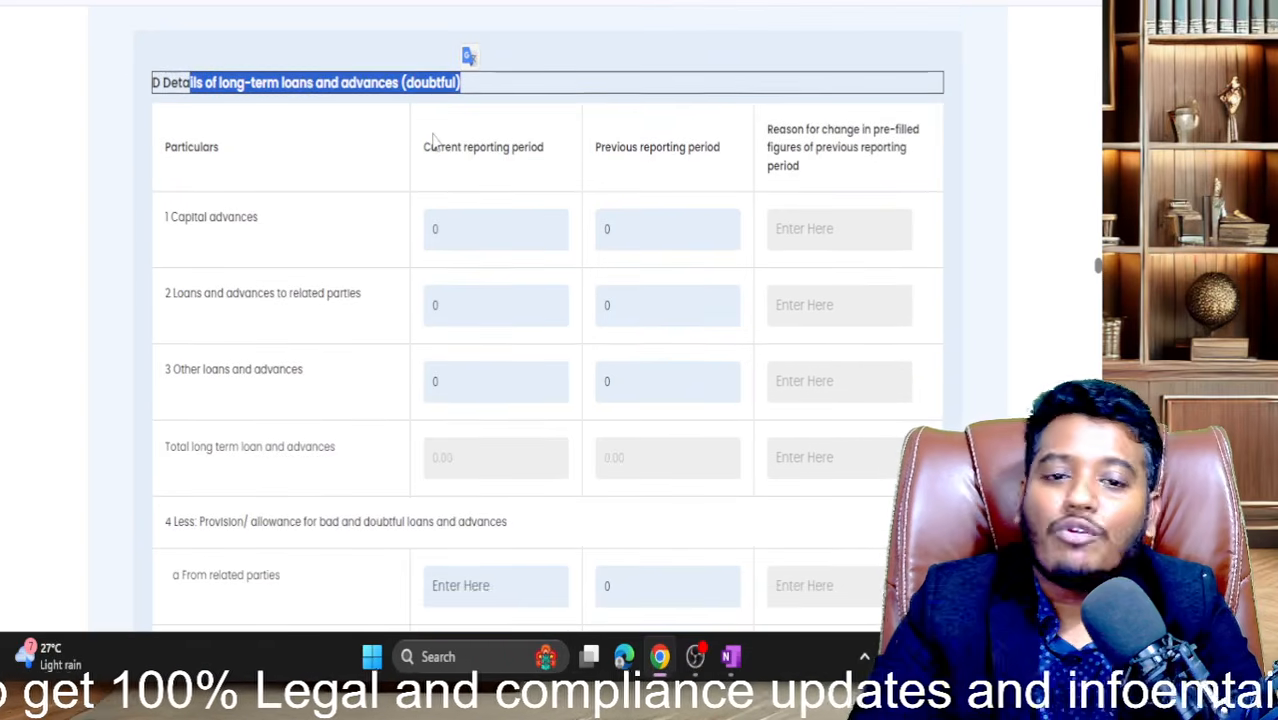
{"action": "left_click", "coordinate": [452, 262]}
{"action": "type", "text": "0"}
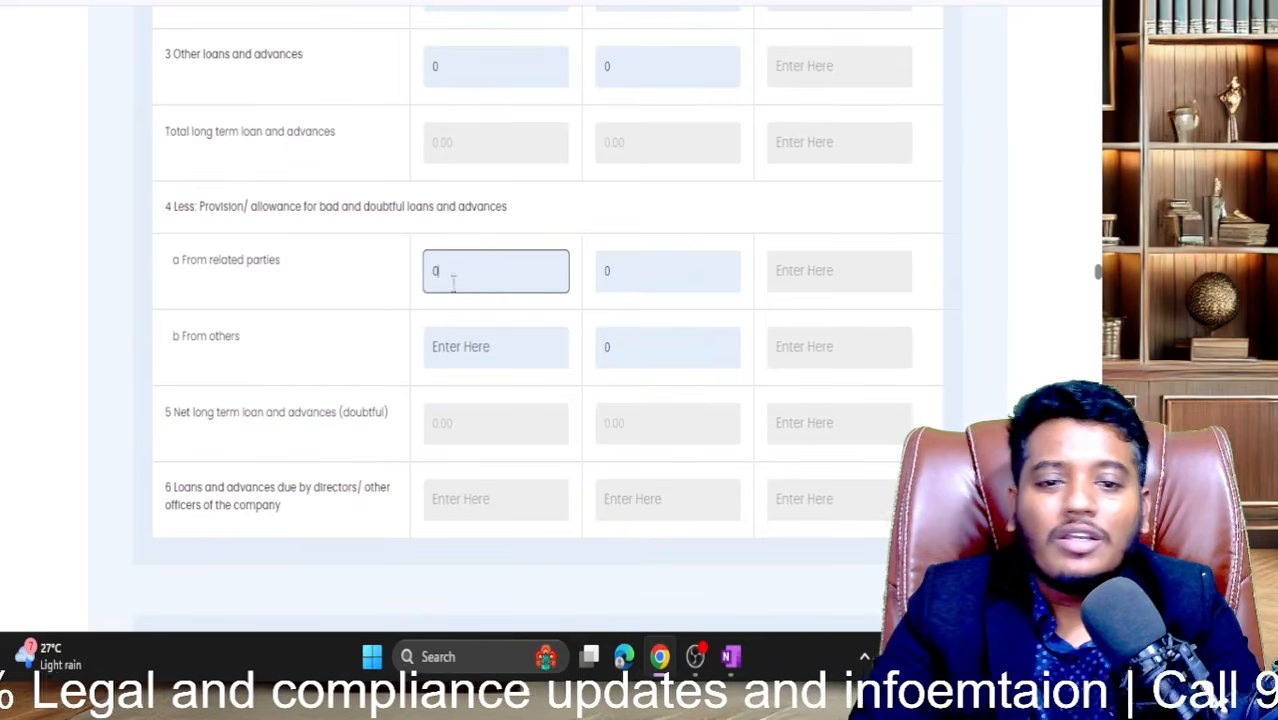
{"action": "left_click", "coordinate": [460, 340]}
{"action": "type", "text": "0"}
{"action": "left_click", "coordinate": [462, 449]}
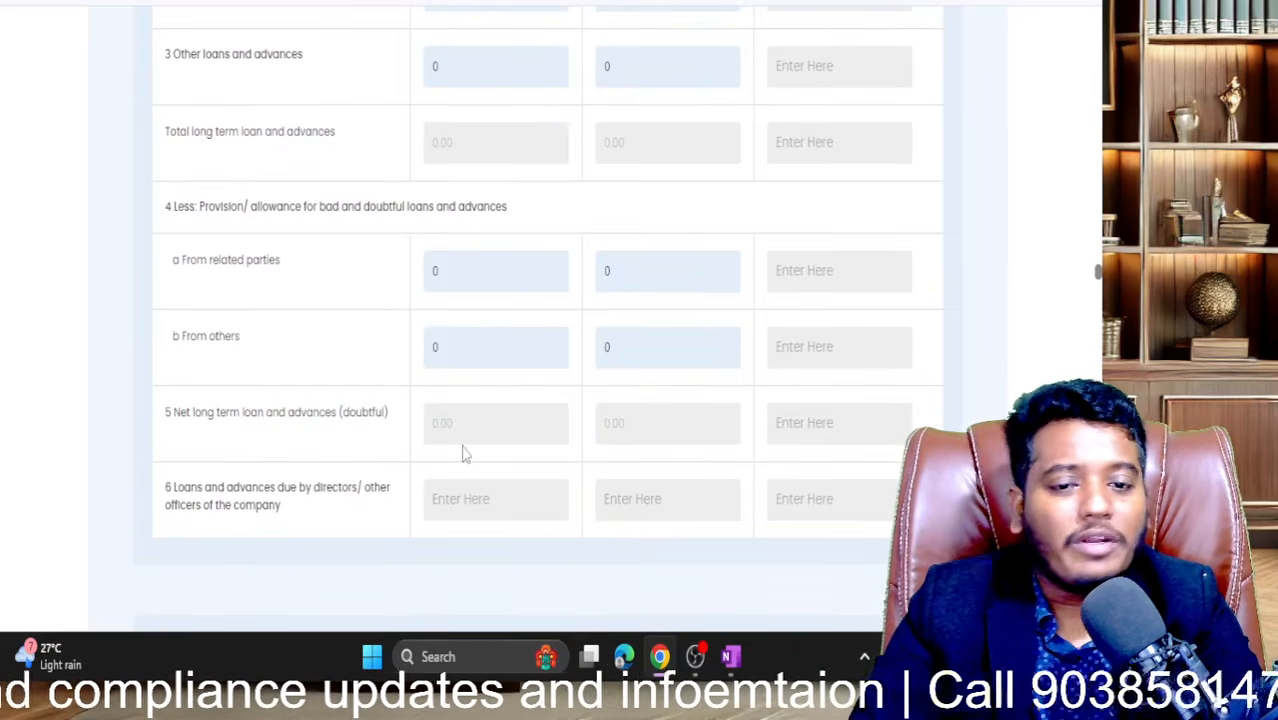
{"action": "scroll", "coordinate": [462, 448], "scroll_direction": "down", "scroll_amount": 1}
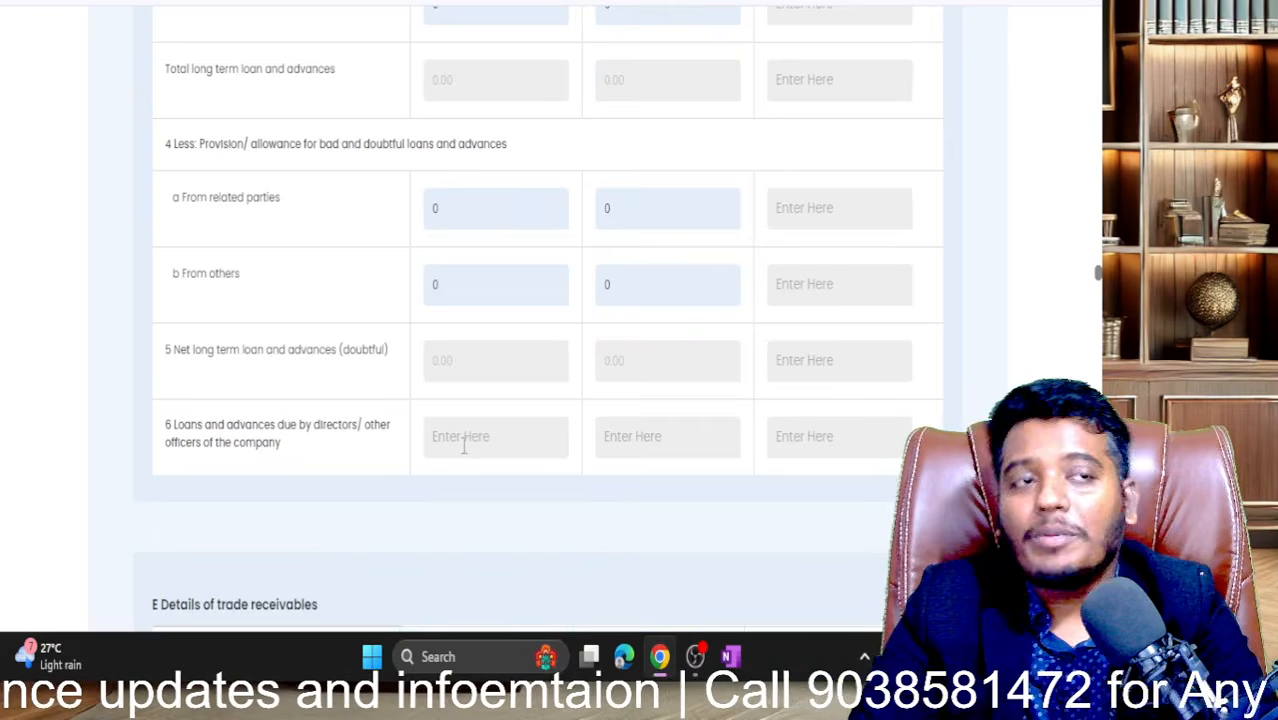
{"action": "scroll", "coordinate": [463, 447], "scroll_direction": "up", "scroll_amount": 2}
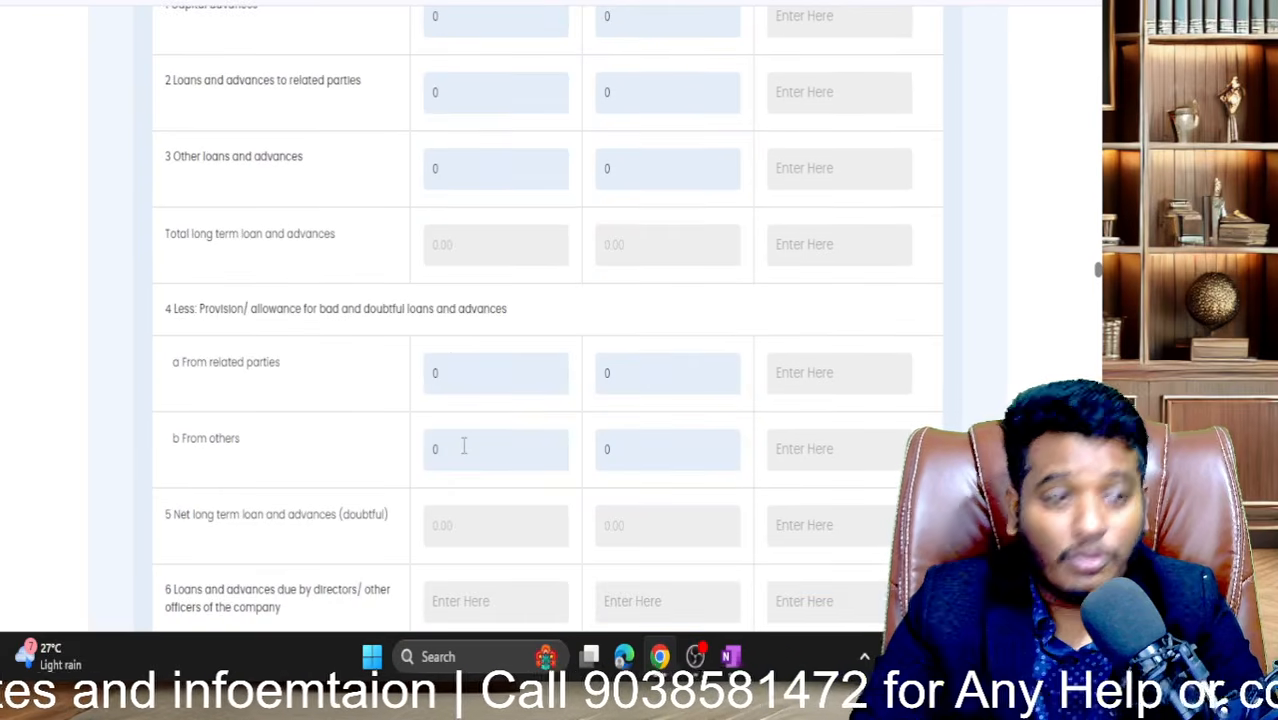
{"action": "scroll", "coordinate": [463, 447], "scroll_direction": "up", "scroll_amount": 2}
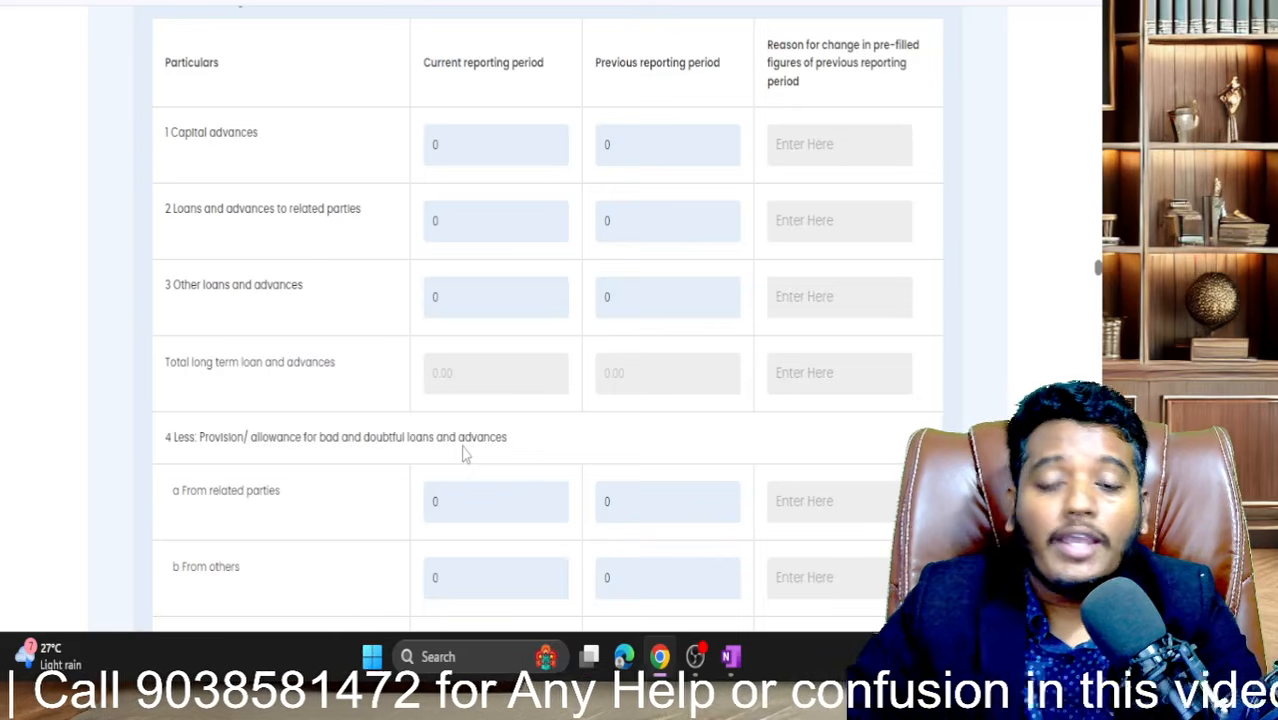
{"action": "scroll", "coordinate": [463, 450], "scroll_direction": "up", "scroll_amount": 3}
{"action": "scroll", "coordinate": [462, 448], "scroll_direction": "down", "scroll_amount": 4}
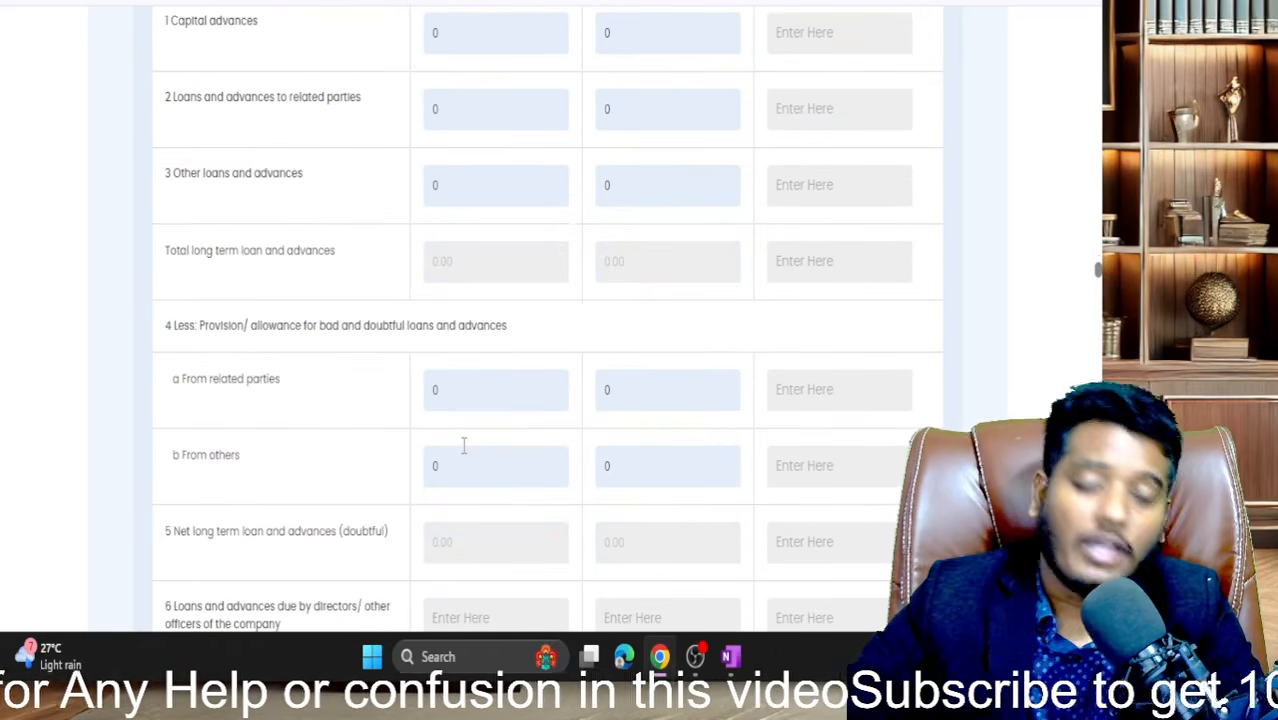
{"action": "scroll", "coordinate": [463, 447], "scroll_direction": "down", "scroll_amount": 8}
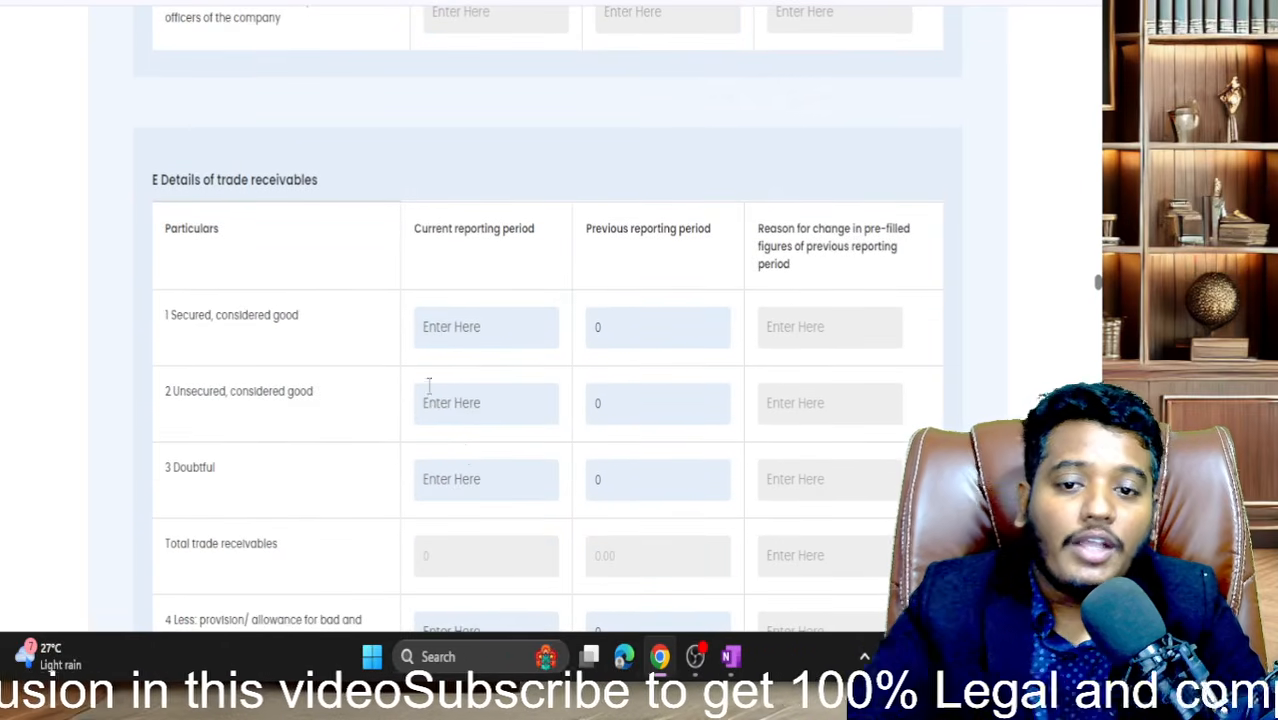
- Enter 0 for current-period secured, unsecured, doubtful receivables and provision for doubtful debts
{"action": "scroll", "coordinate": [428, 385], "scroll_direction": "down", "scroll_amount": 1}
{"action": "left_click", "coordinate": [469, 238]}
{"action": "type", "text": "0"}
{"action": "left_click", "coordinate": [468, 294]}
{"action": "left_click", "coordinate": [451, 322]}
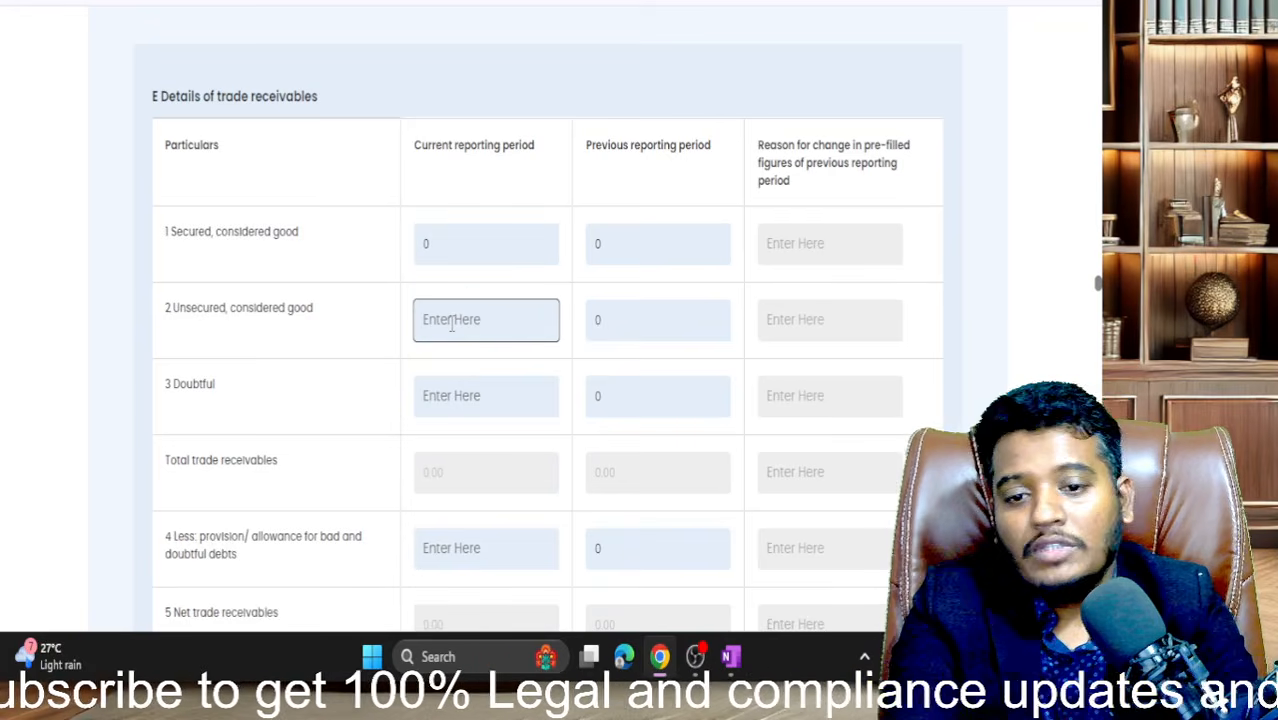
{"action": "type", "text": "0"}
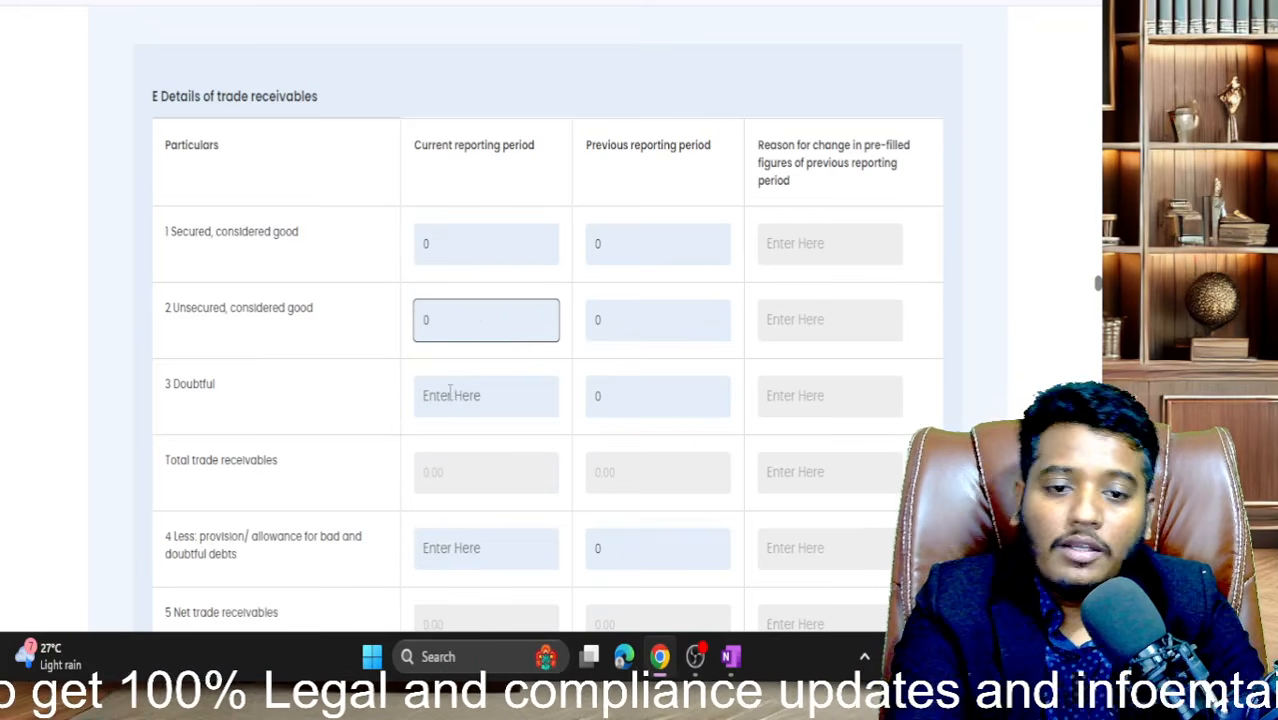
{"action": "left_click", "coordinate": [455, 397]}
{"action": "type", "text": "0"}
{"action": "scroll", "coordinate": [451, 390], "scroll_direction": "down", "scroll_amount": 3}
{"action": "left_click", "coordinate": [462, 314]}
{"action": "type", "text": "0"}
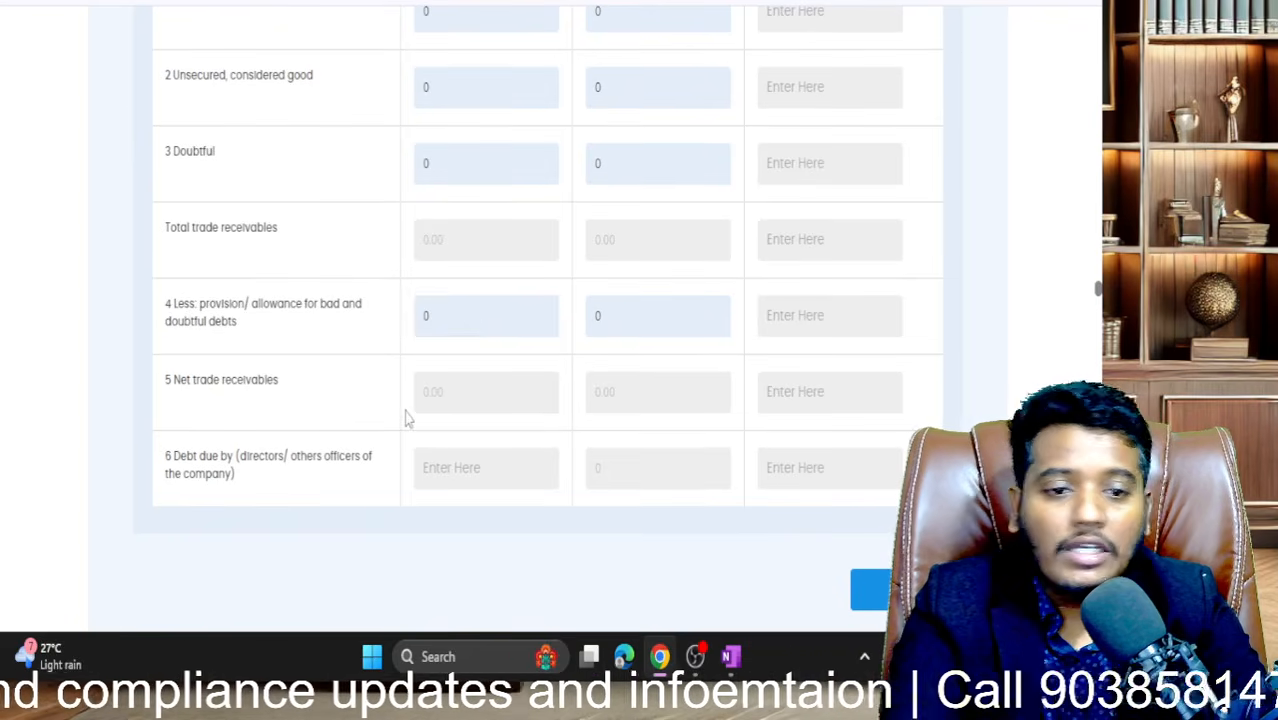
{"action": "scroll", "coordinate": [405, 418], "scroll_direction": "down", "scroll_amount": 6}
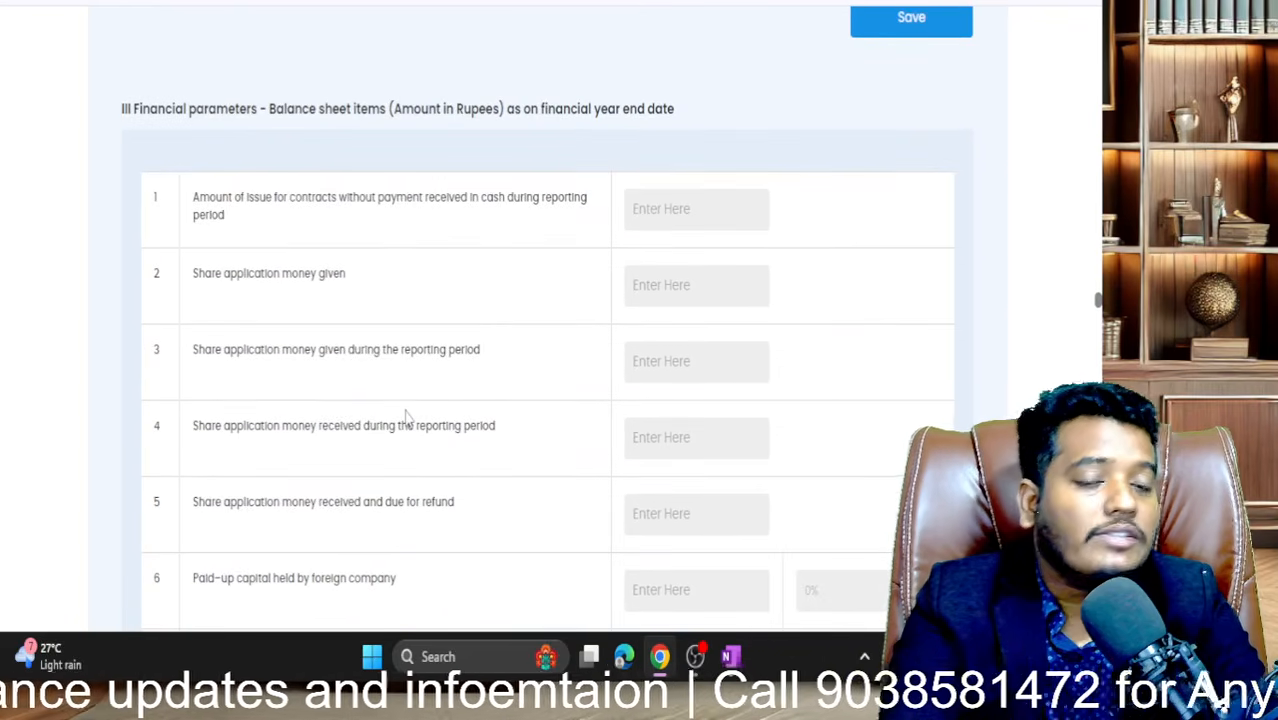
{"action": "scroll", "coordinate": [405, 418], "scroll_direction": "up", "scroll_amount": 2}
- Save the Part B break-up schedules and confirm the data added successfully message
{"action": "left_click", "coordinate": [907, 175]}
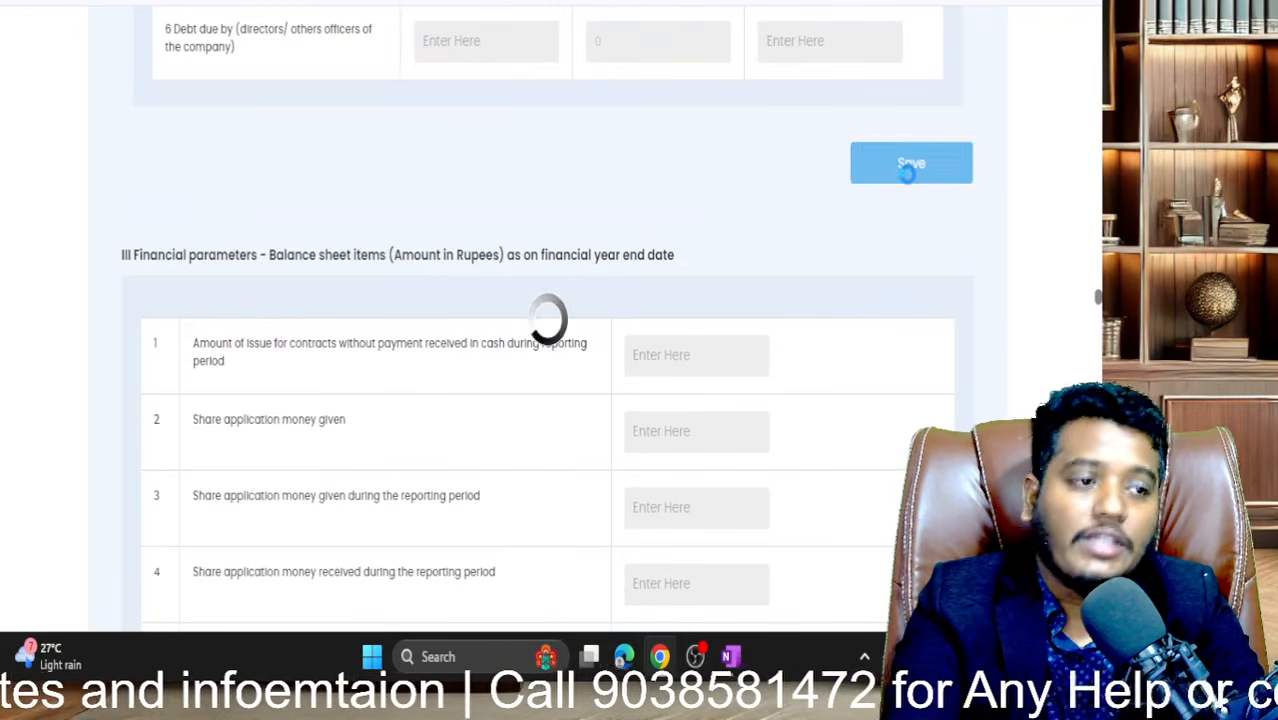
{"action": "scroll", "coordinate": [638, 282], "scroll_direction": "up", "scroll_amount": 3}
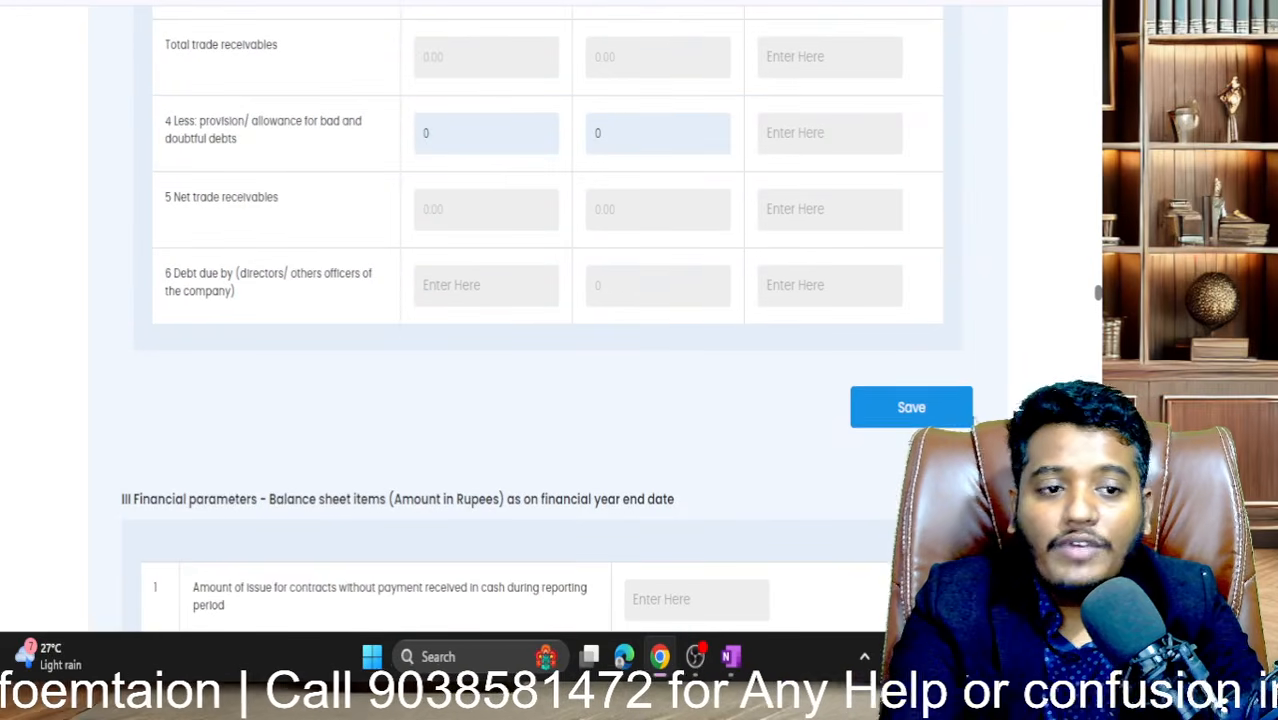
{"action": "left_click", "coordinate": [907, 408]}
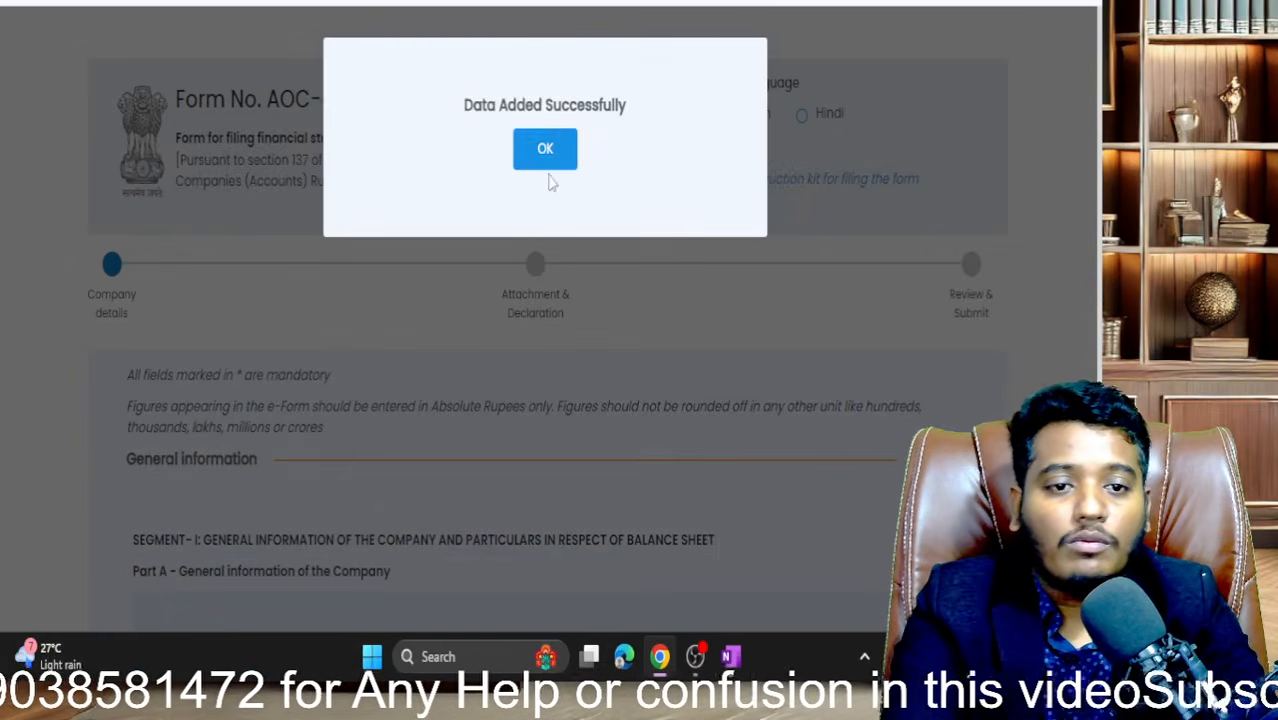
{"action": "left_click", "coordinate": [548, 162]}
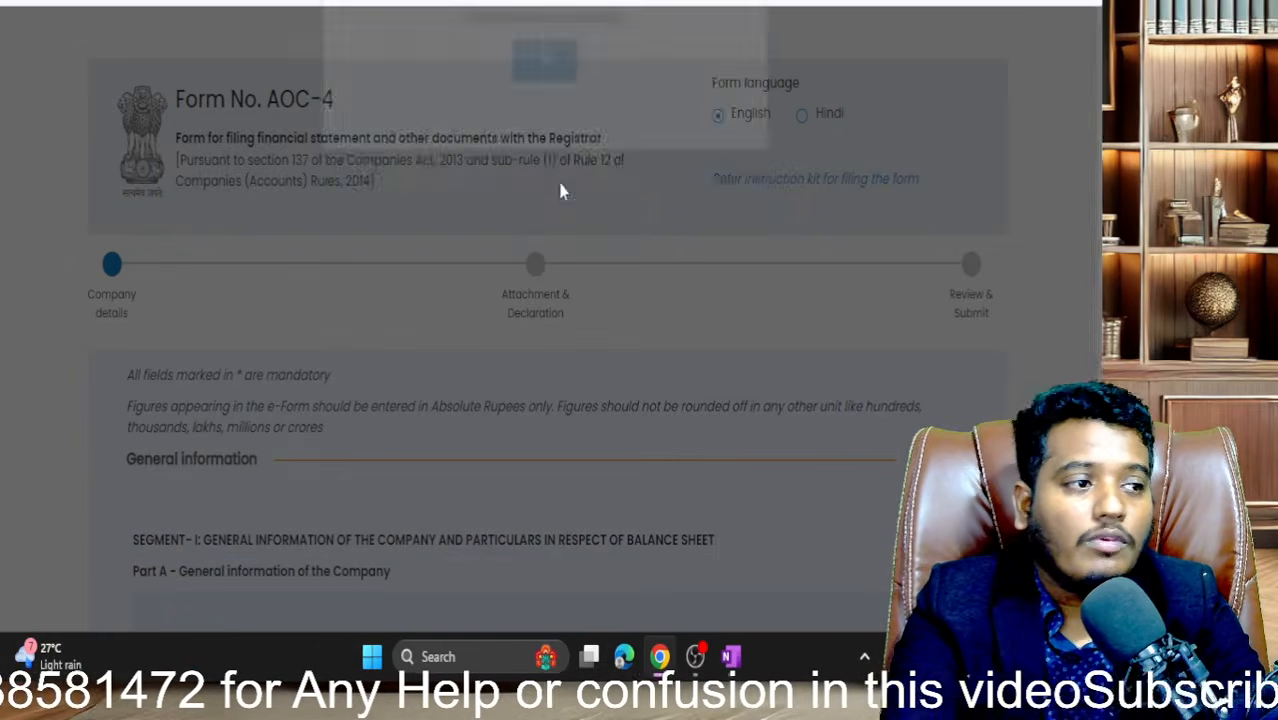
{"action": "scroll", "coordinate": [590, 278], "scroll_direction": "down", "scroll_amount": 20}
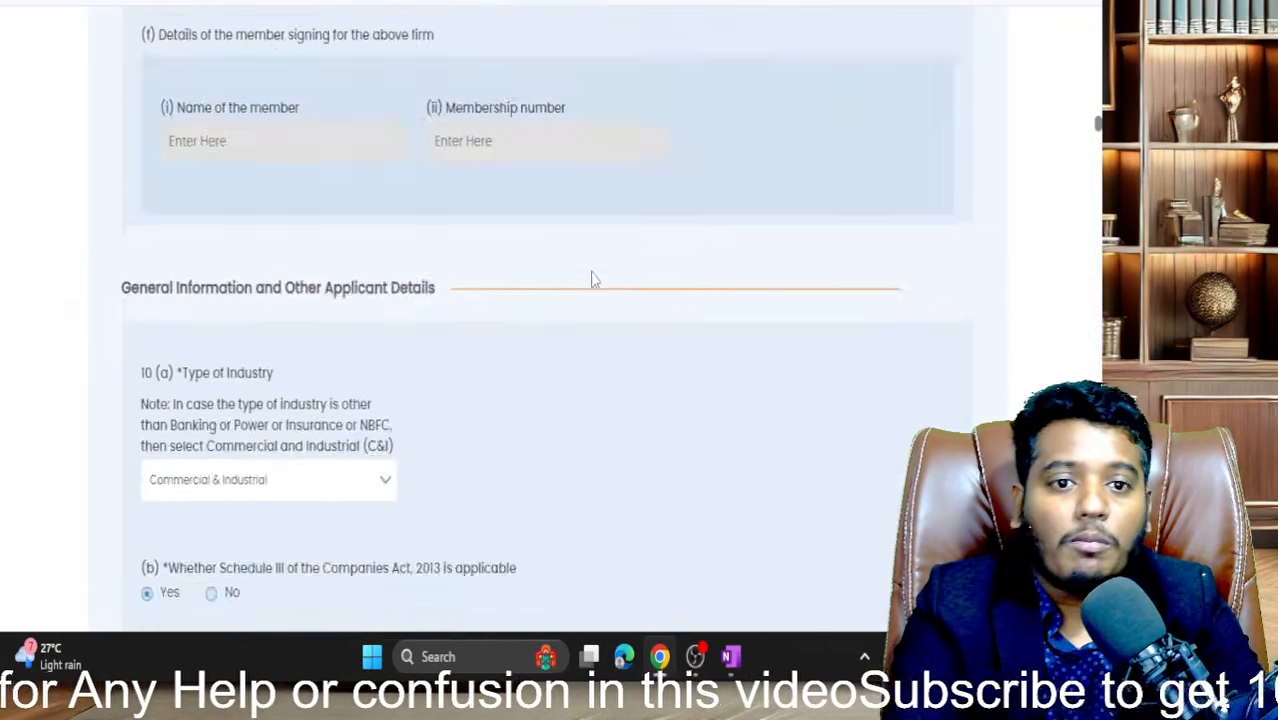
{"action": "scroll", "coordinate": [591, 280], "scroll_direction": "down", "scroll_amount": 20}
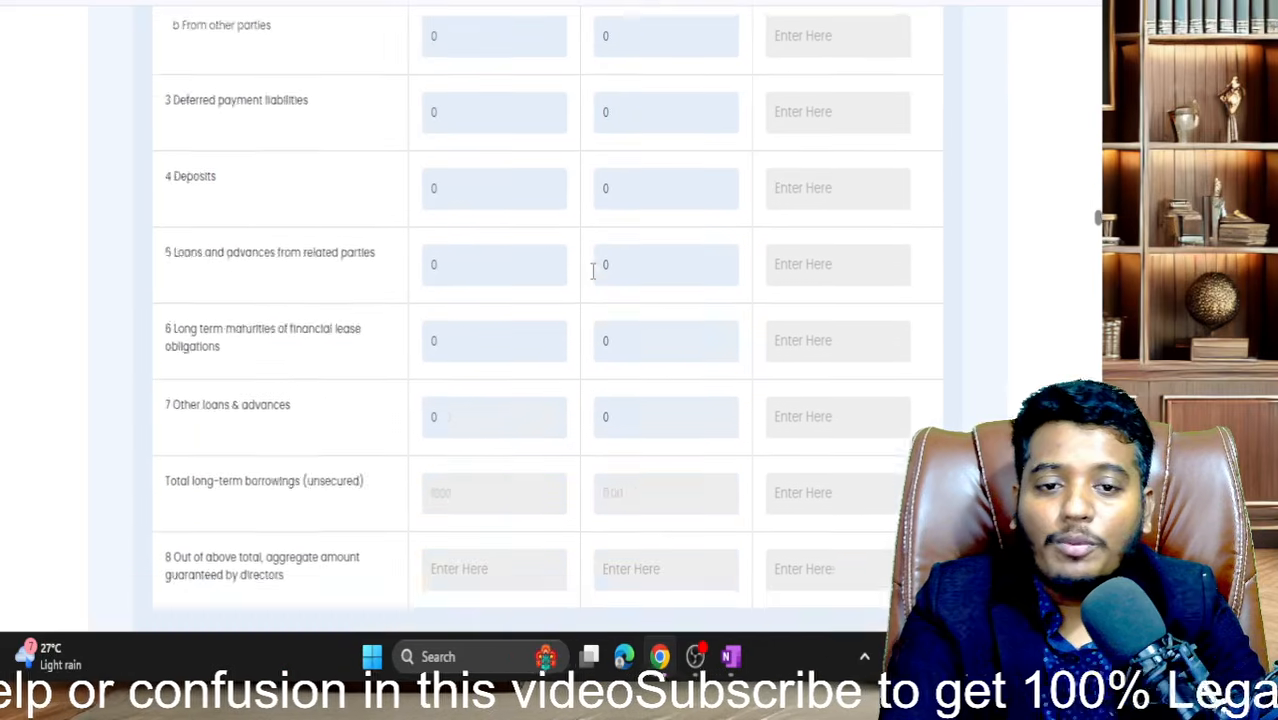
{"action": "scroll", "coordinate": [592, 275], "scroll_direction": "down", "scroll_amount": 20}
{"action": "scroll", "coordinate": [592, 279], "scroll_direction": "down", "scroll_amount": 20}
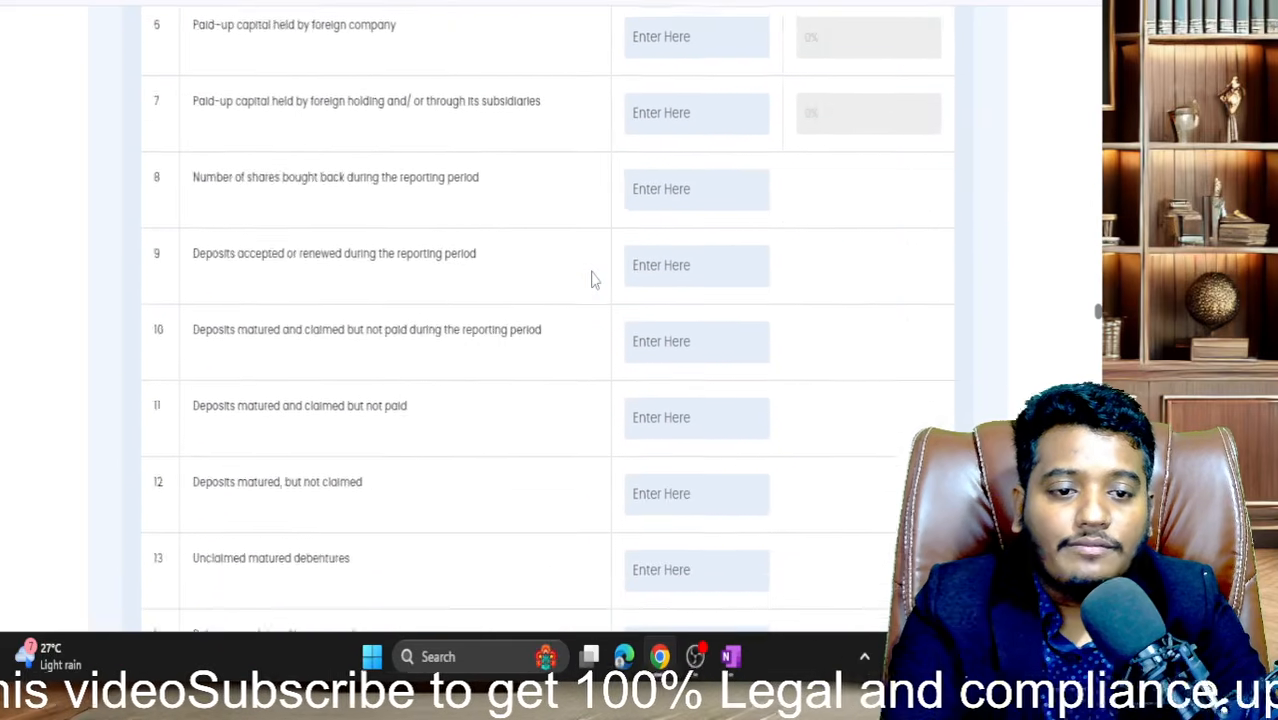
{"action": "scroll", "coordinate": [591, 280], "scroll_direction": "up", "scroll_amount": 20}
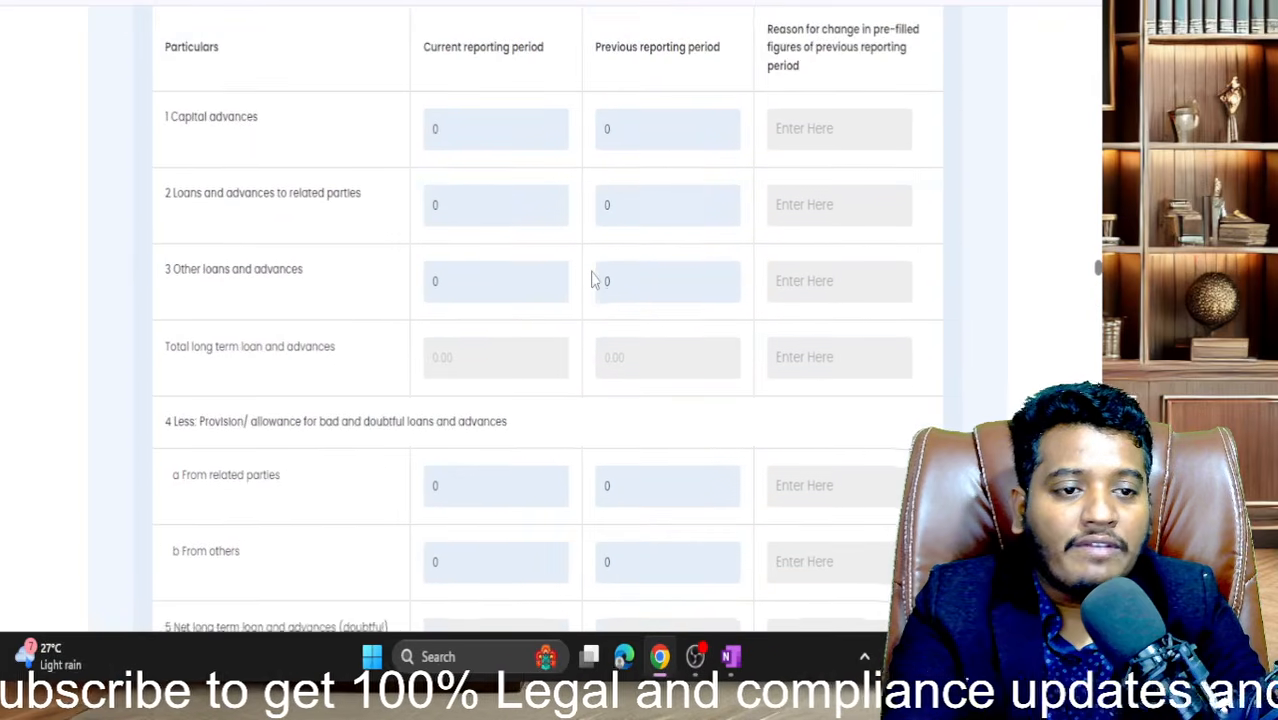
{"action": "scroll", "coordinate": [592, 280], "scroll_direction": "down", "scroll_amount": 5}
{"action": "scroll", "coordinate": [592, 280], "scroll_direction": "up", "scroll_amount": 2}
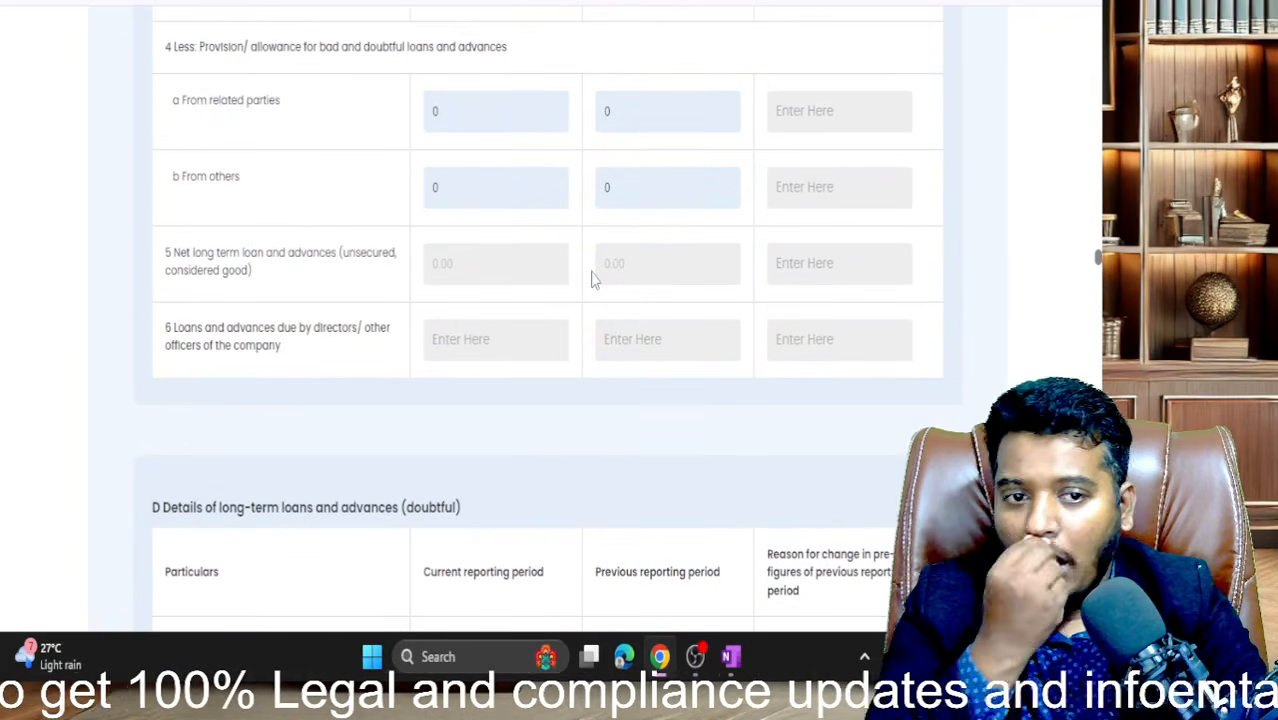
{"action": "scroll", "coordinate": [592, 280], "scroll_direction": "up", "scroll_amount": 10}
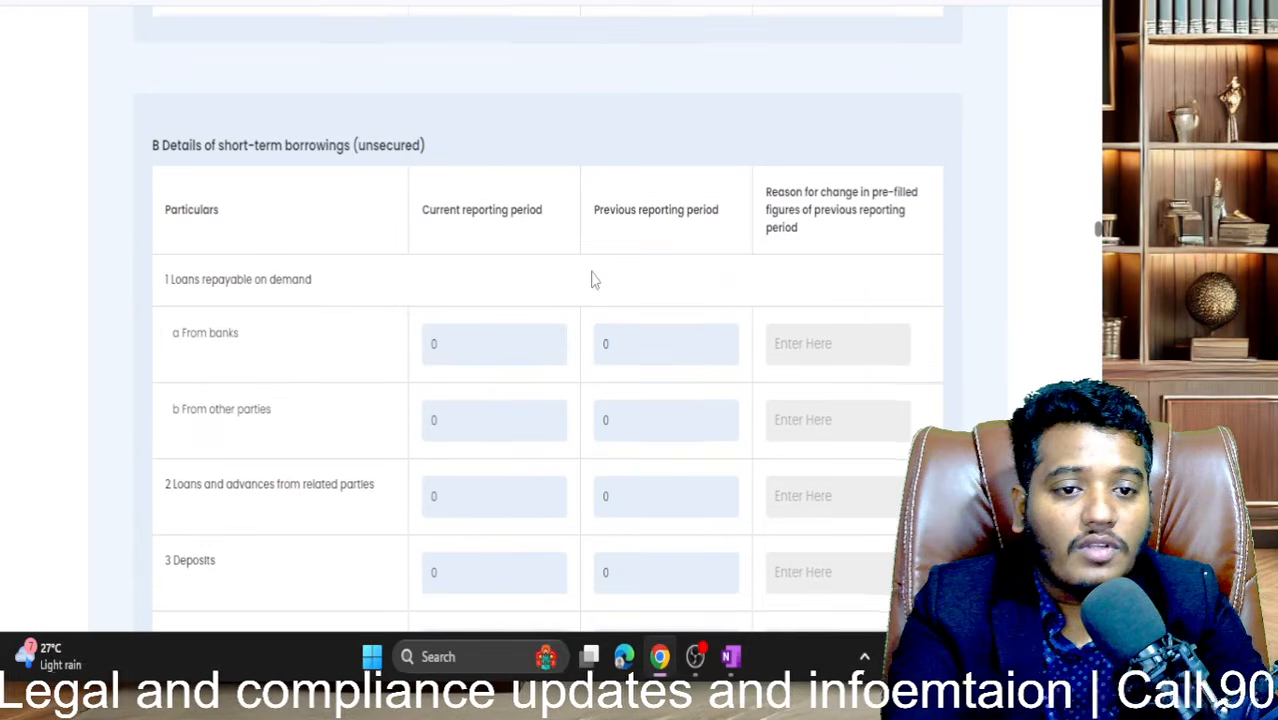
{"action": "scroll", "coordinate": [592, 280], "scroll_direction": "down", "scroll_amount": 20}
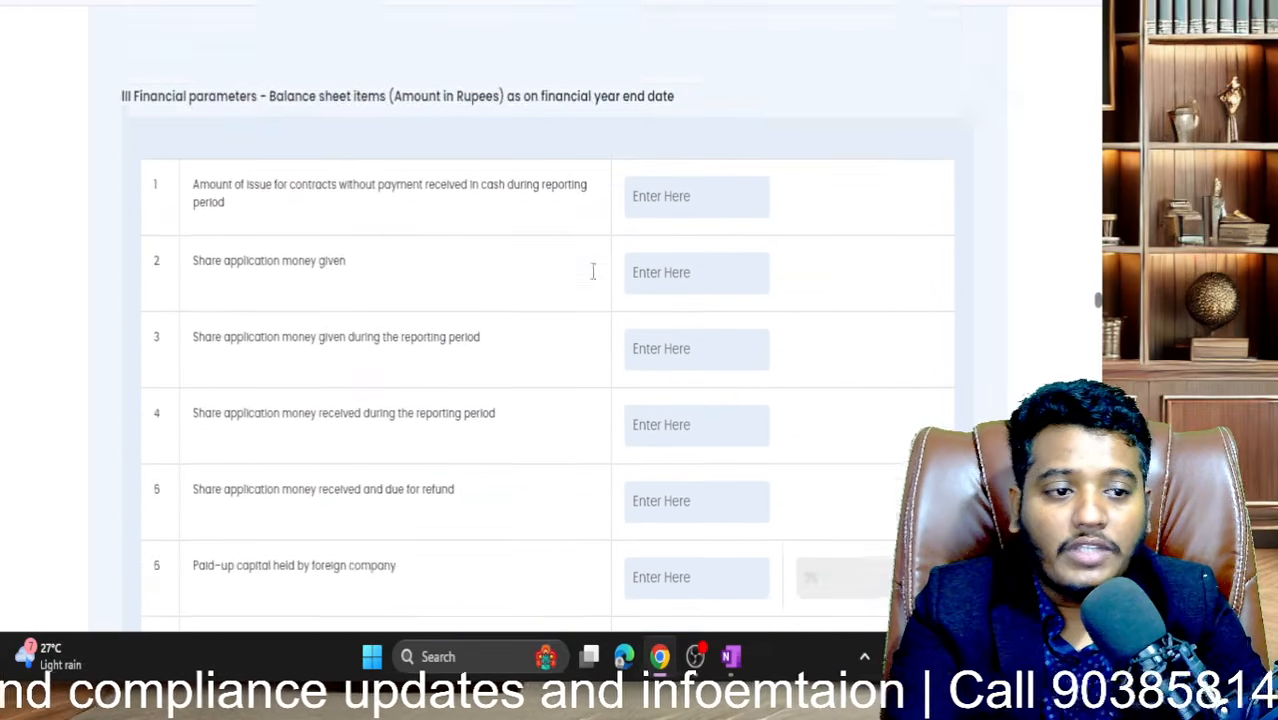
{"action": "scroll", "coordinate": [592, 272], "scroll_direction": "down", "scroll_amount": 10}
{"action": "scroll", "coordinate": [592, 278], "scroll_direction": "up", "scroll_amount": 10}
{"action": "scroll", "coordinate": [592, 280], "scroll_direction": "up", "scroll_amount": 1}
- Enter 0 for amount of issue without cash payment and share application money given
{"action": "left_click", "coordinate": [660, 290]}
{"action": "type", "text": "0"}
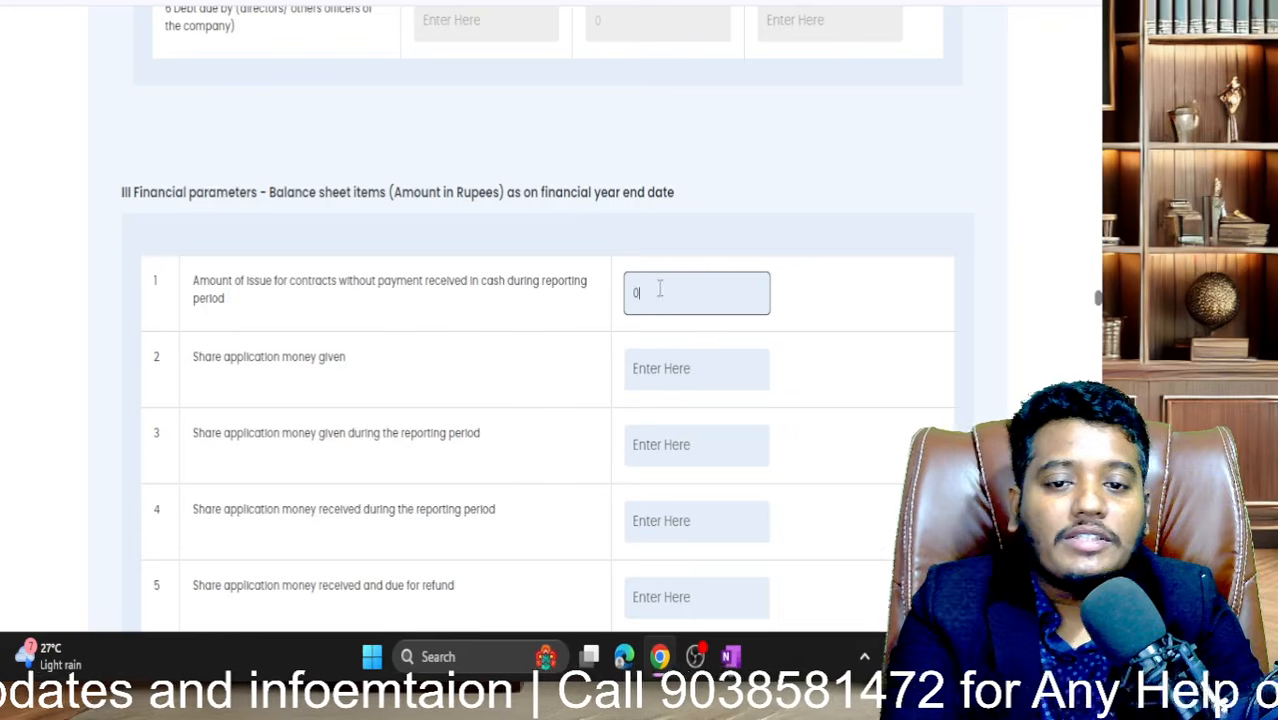
{"action": "left_click", "coordinate": [674, 362]}
{"action": "type", "text": "0"}
{"action": "left_click", "coordinate": [655, 478]}
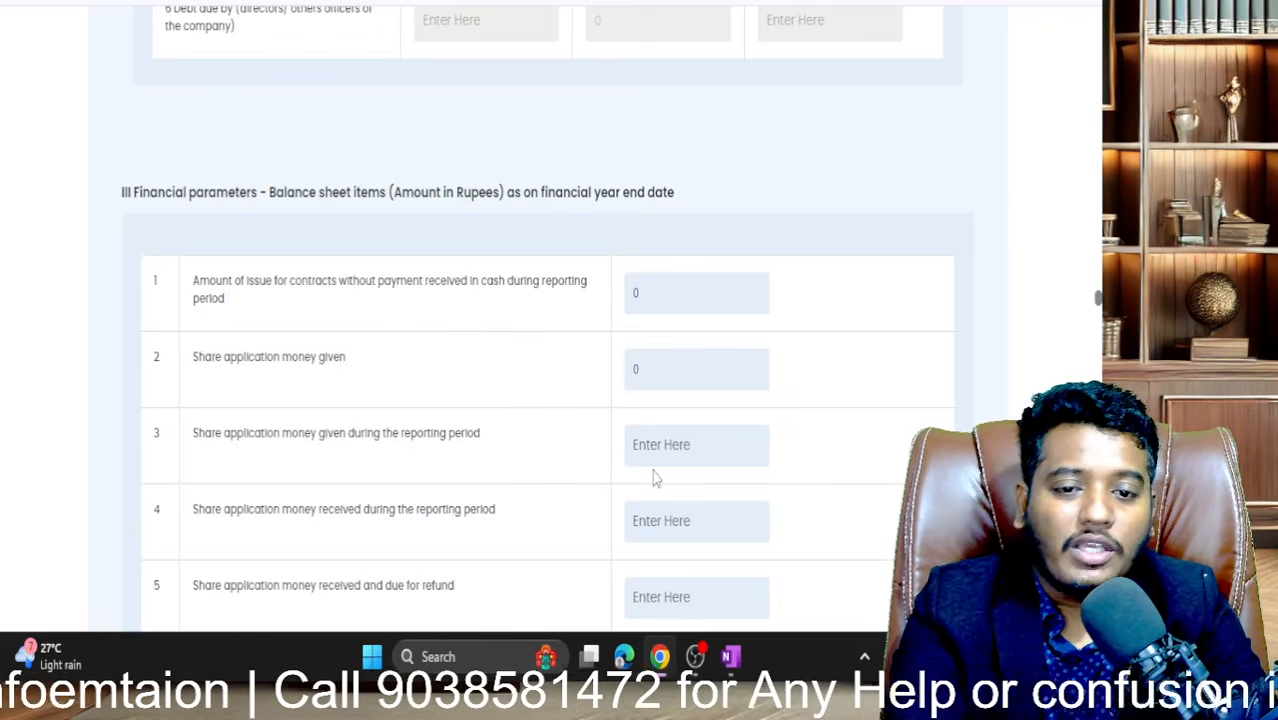
{"action": "scroll", "coordinate": [654, 448], "scroll_direction": "down", "scroll_amount": 1}
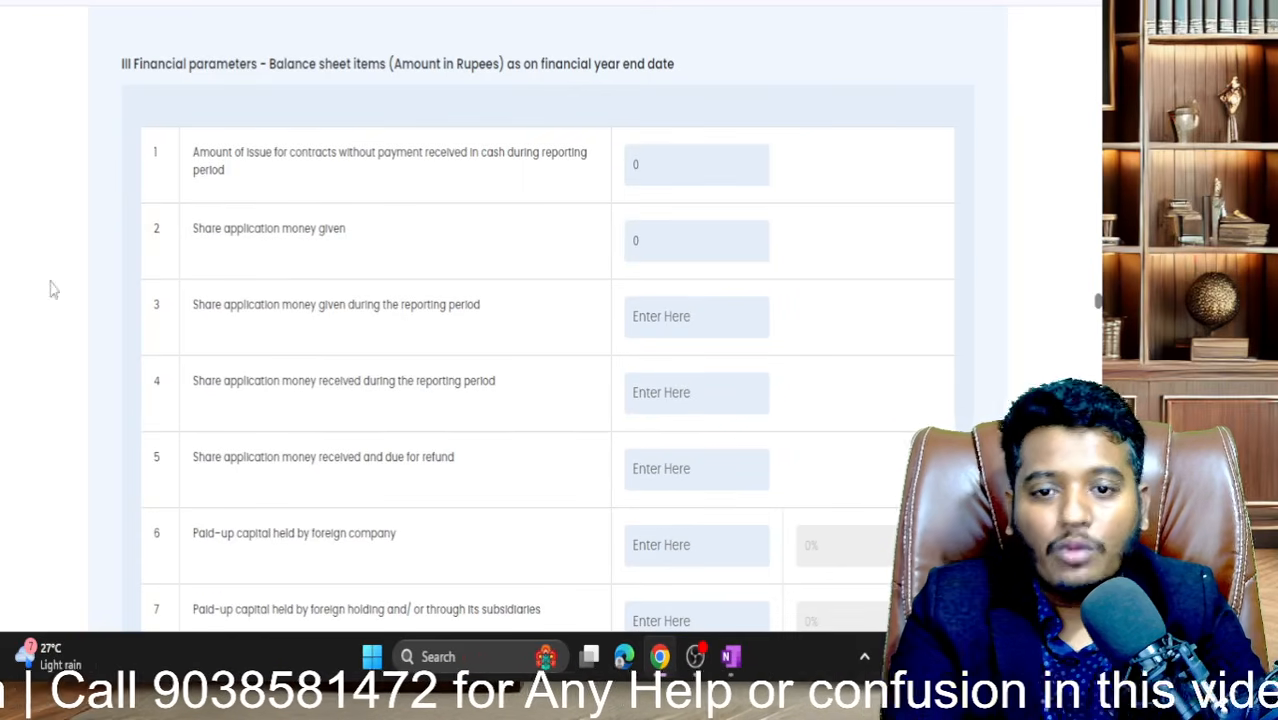
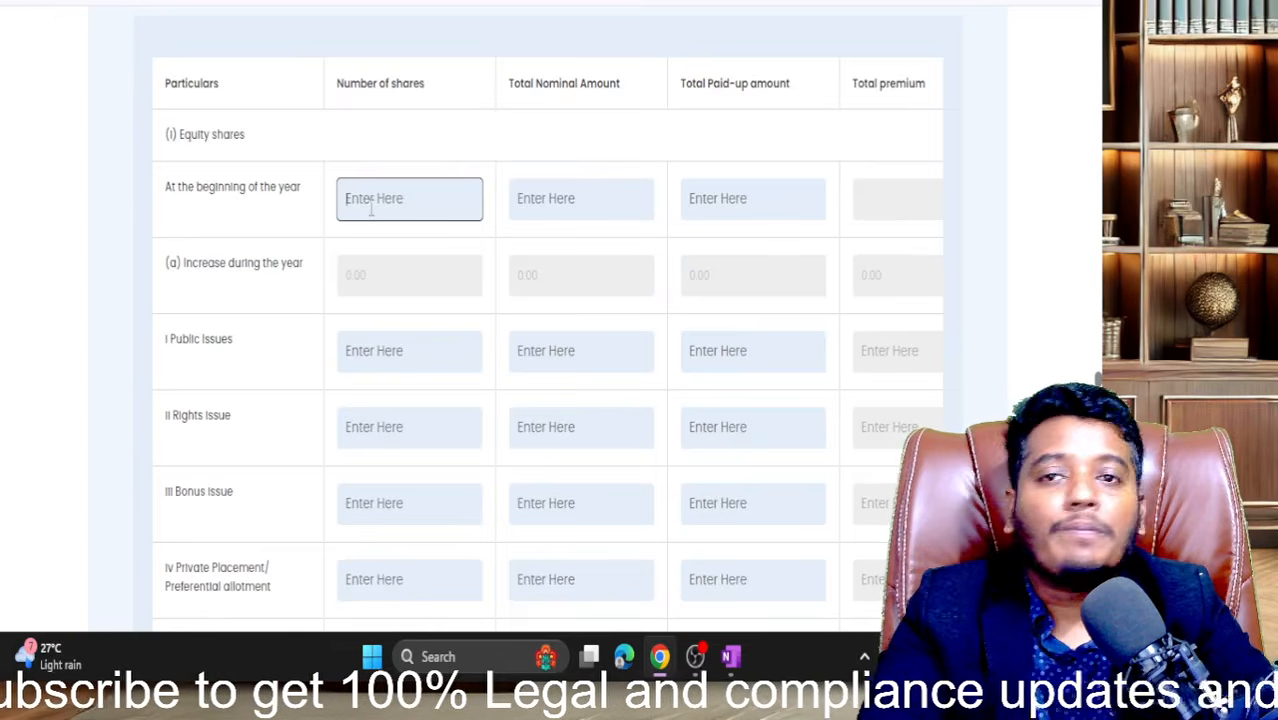
- Enter 10000 shares, nominal amount 10 and paid-up amount 100000 in the opening equity shares row
{"action": "type", "text": "10000"}
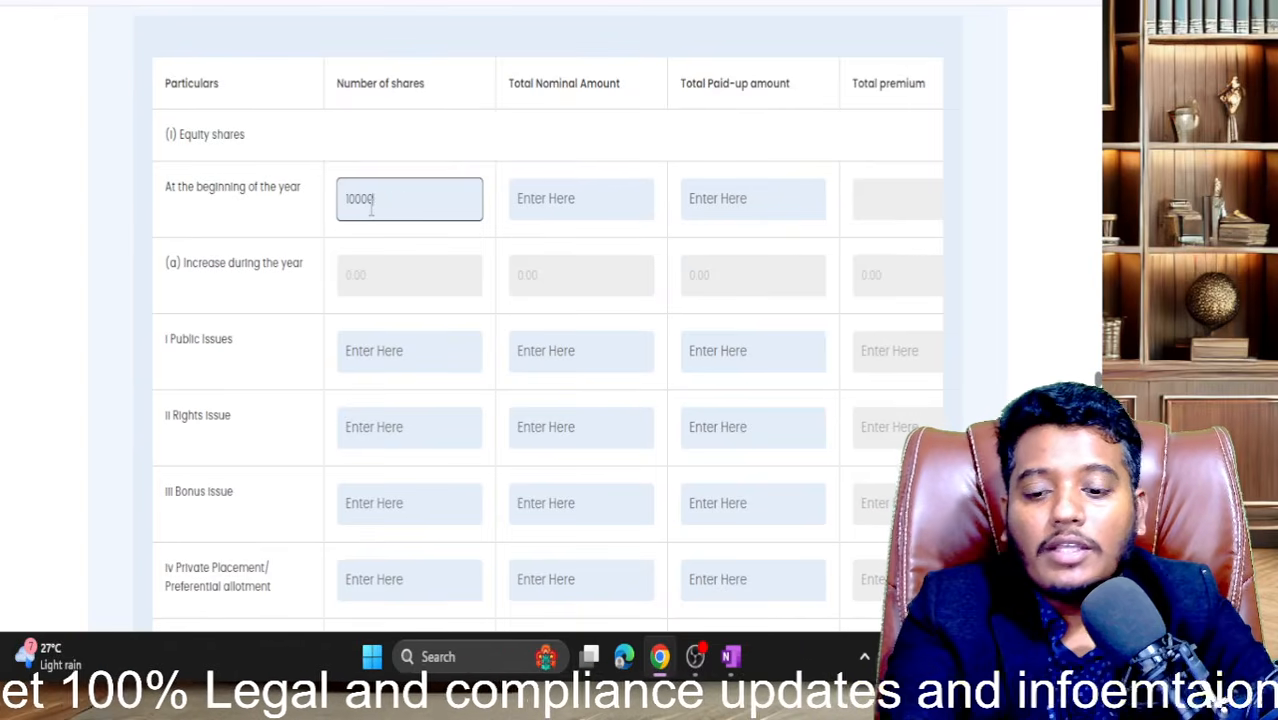
{"action": "key", "text": "Tab"}
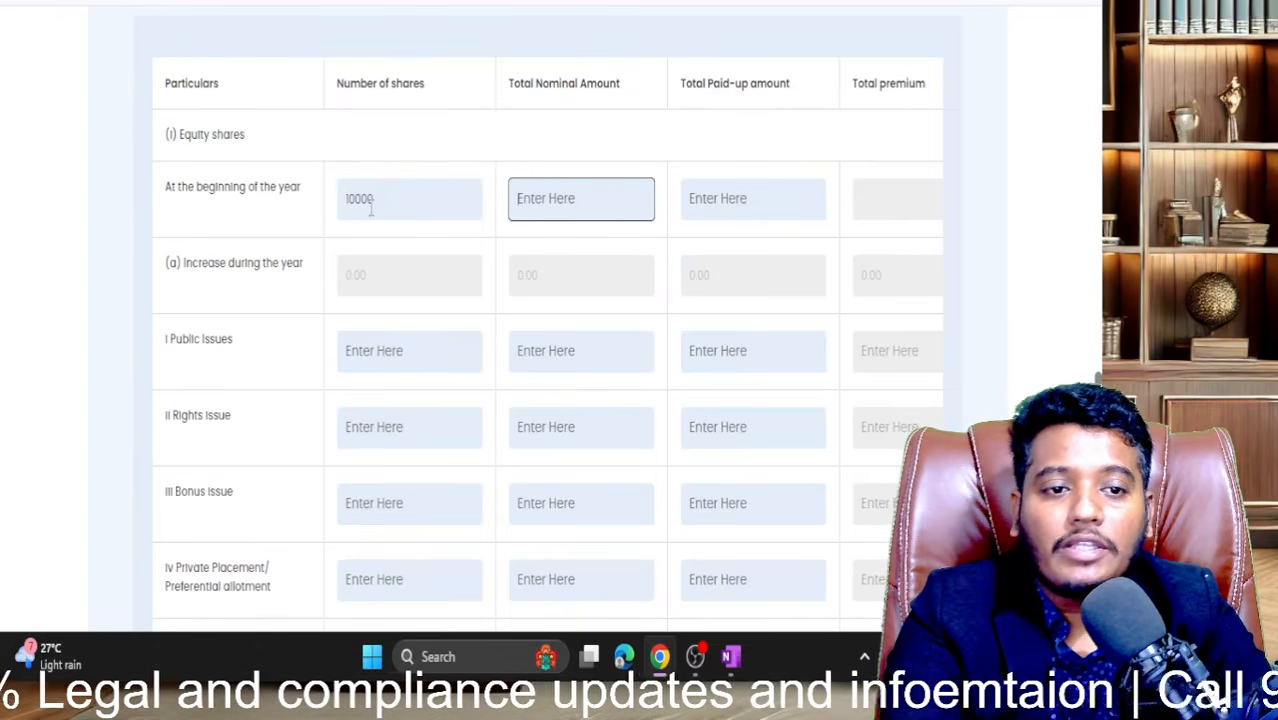
{"action": "type", "text": "10"}
{"action": "key", "text": "Tab"}
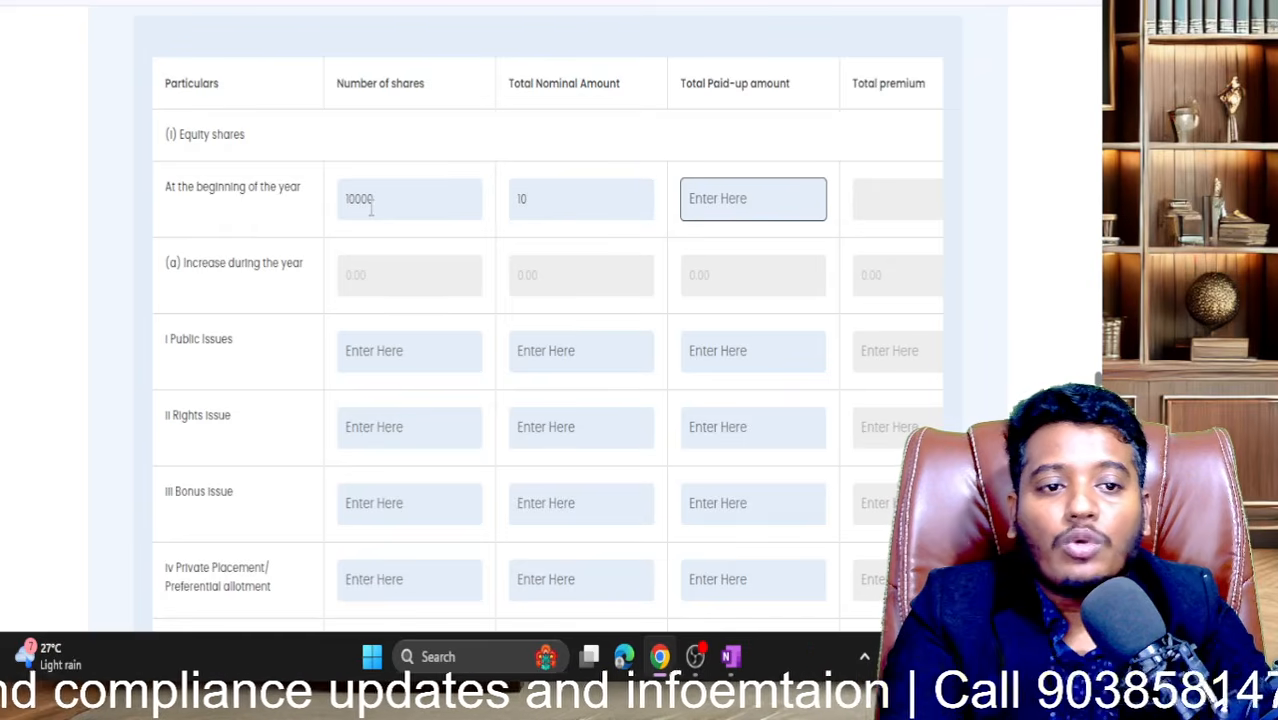
{"action": "type", "text": "100000"}
{"action": "key", "text": "Tab"}
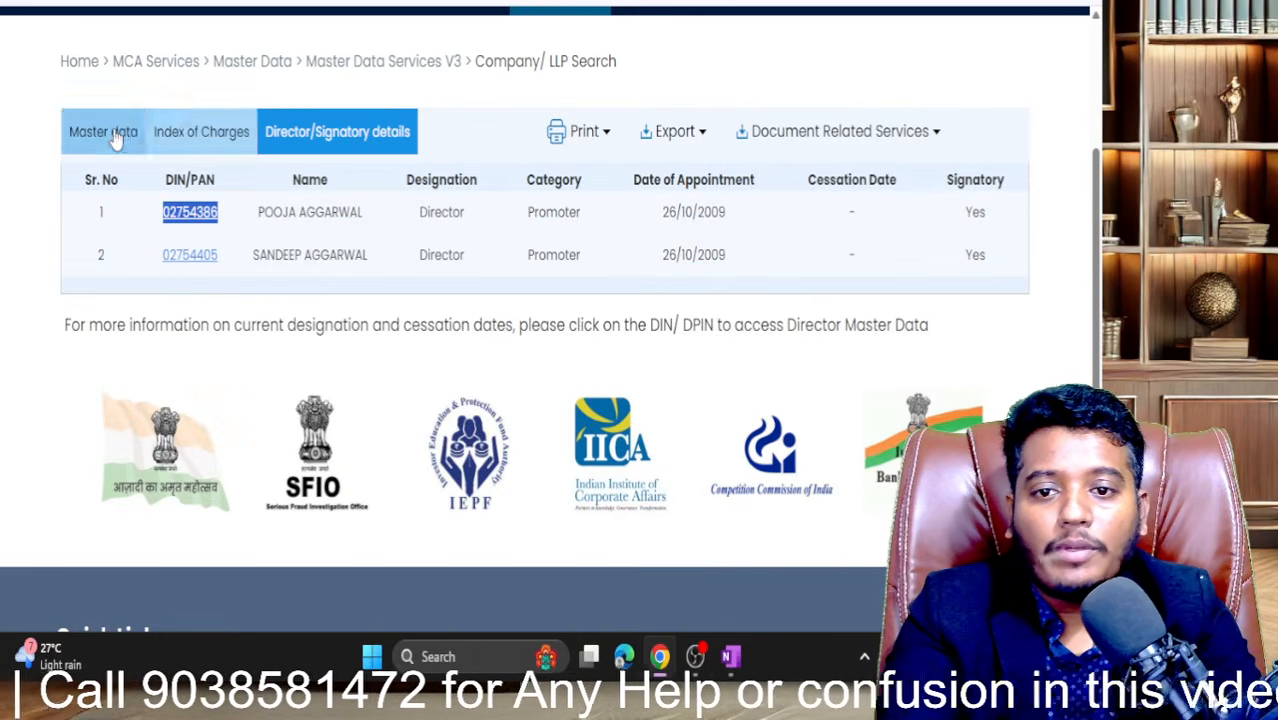
{"action": "left_click", "coordinate": [102, 130]}
{"action": "scroll", "coordinate": [331, 262], "scroll_direction": "down", "scroll_amount": 5}
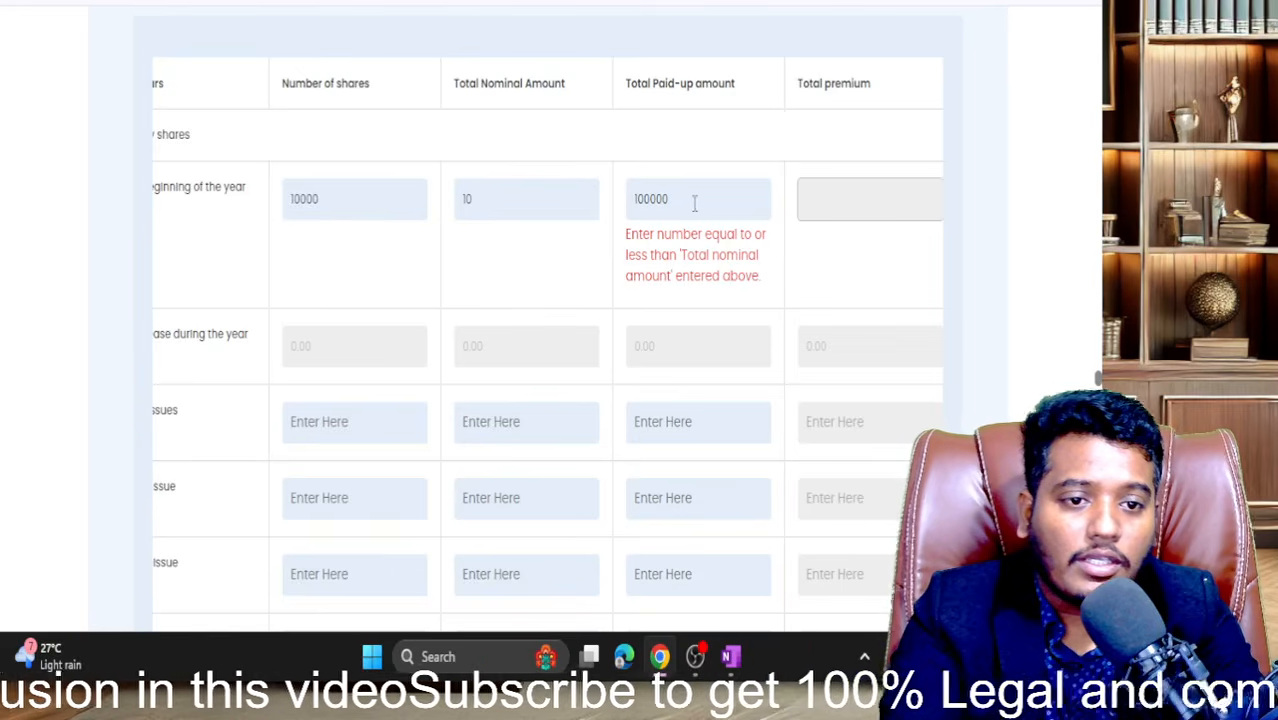
{"action": "left_click_drag", "start_coordinate": [676, 203], "coordinate": [646, 211]}
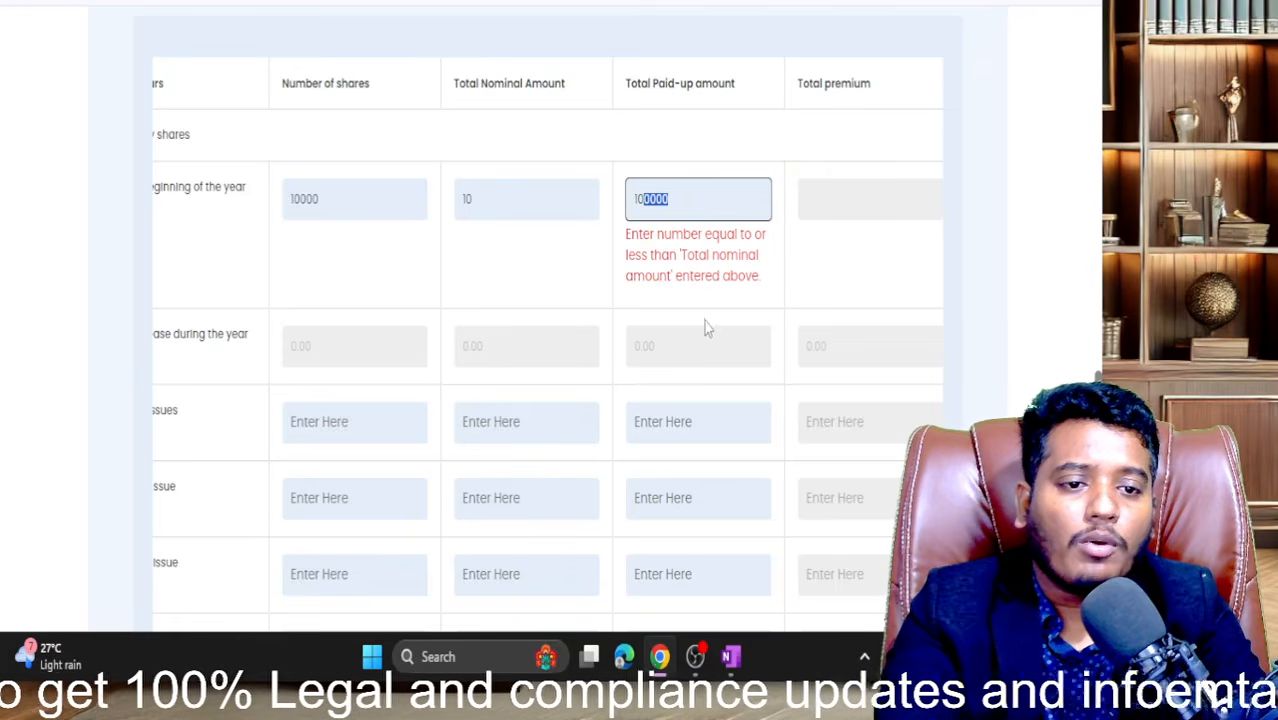
{"action": "scroll", "coordinate": [712, 323], "scroll_direction": "up", "scroll_amount": 3}
{"action": "scroll", "coordinate": [713, 323], "scroll_direction": "down", "scroll_amount": 1}
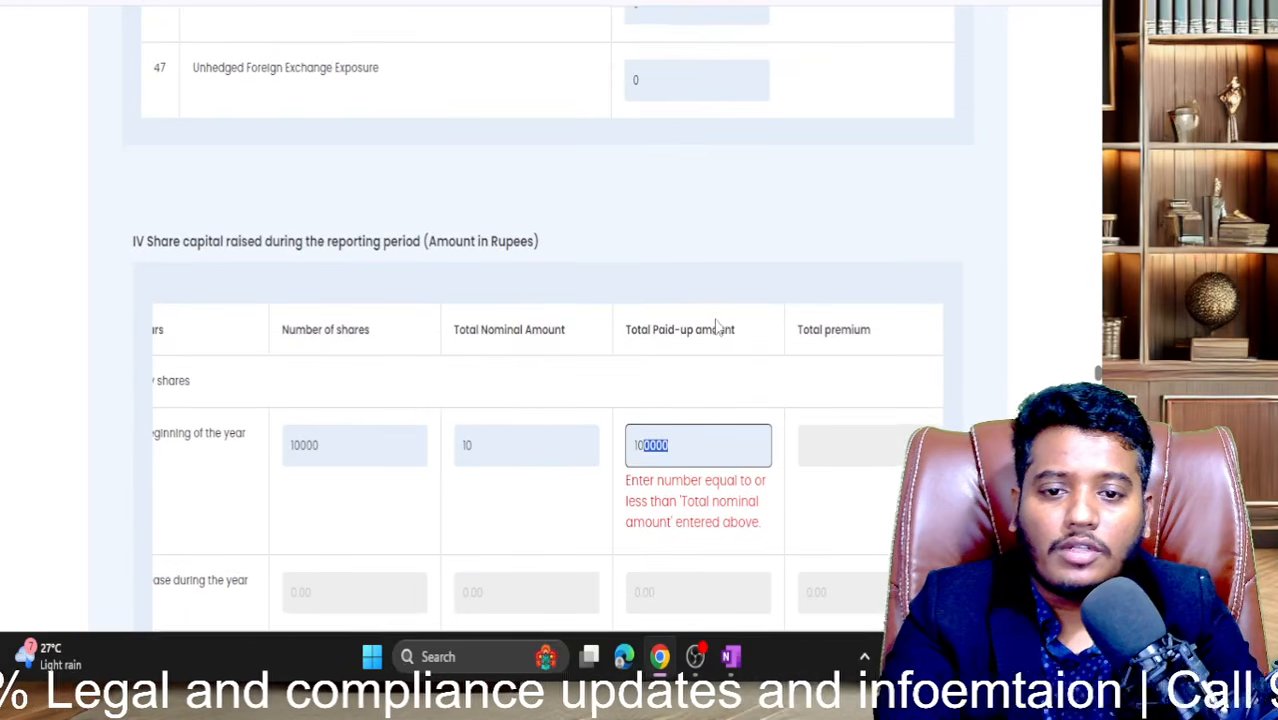
{"action": "scroll", "coordinate": [515, 448], "scroll_direction": "left", "scroll_amount": 2}
{"action": "scroll", "coordinate": [516, 448], "scroll_direction": "down", "scroll_amount": 3}
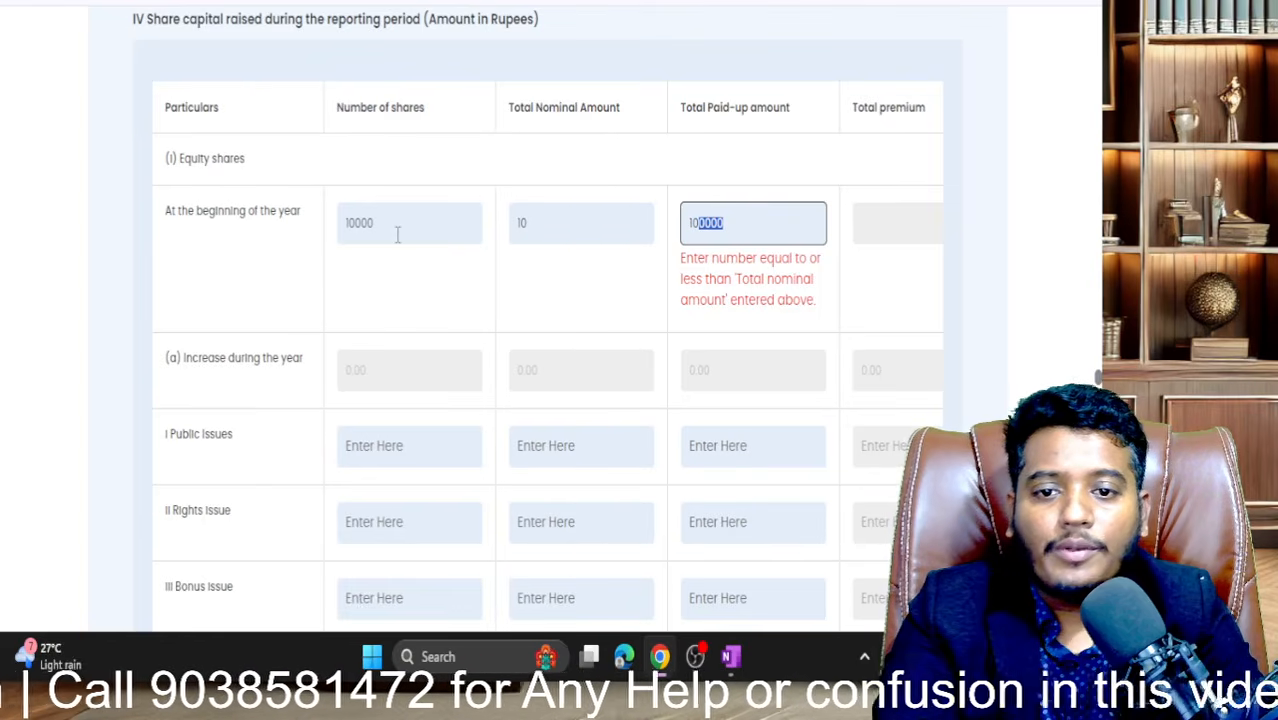
{"action": "scroll", "coordinate": [397, 234], "scroll_direction": "up", "scroll_amount": 10}
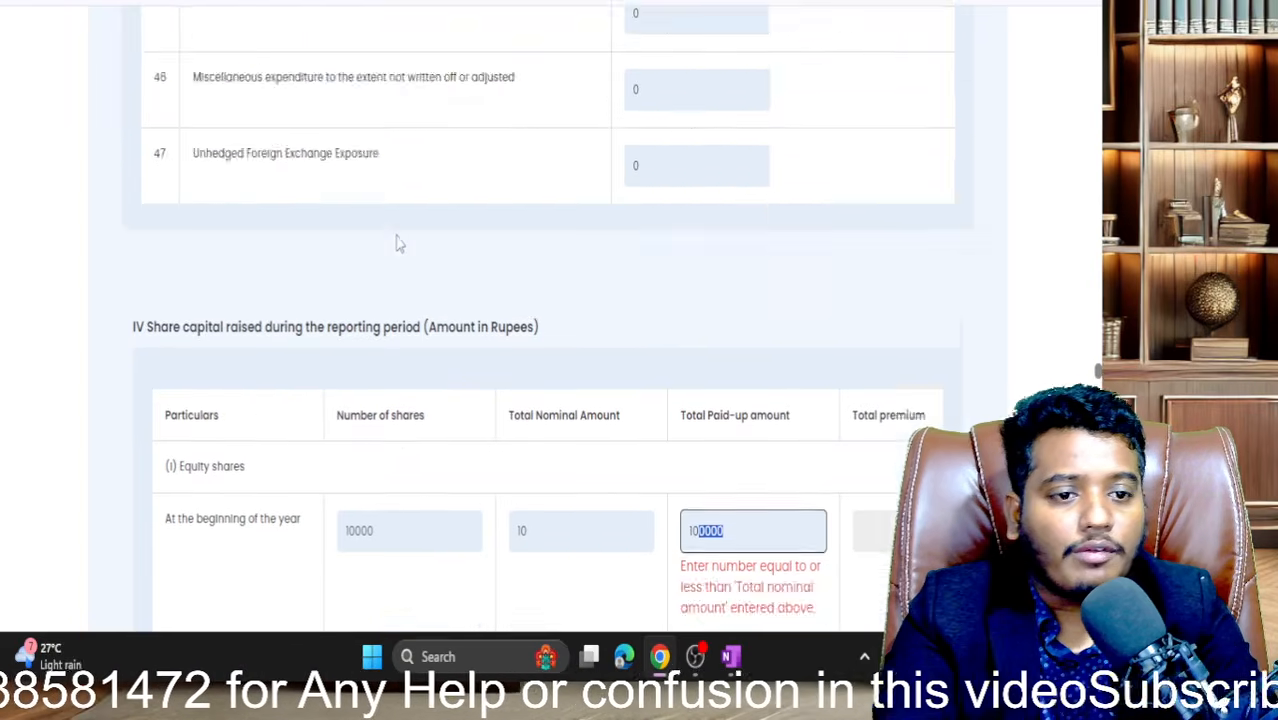
{"action": "scroll", "coordinate": [397, 243], "scroll_direction": "up", "scroll_amount": 15}
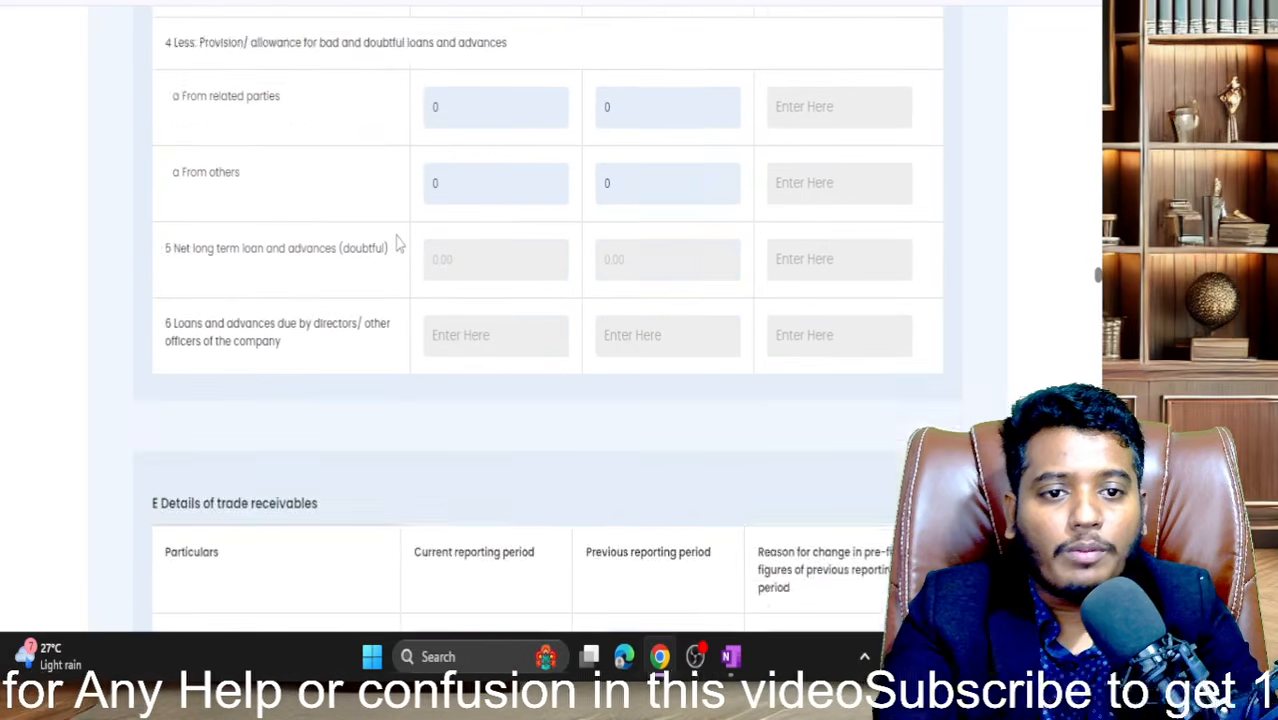
{"action": "scroll", "coordinate": [397, 243], "scroll_direction": "up", "scroll_amount": 15}
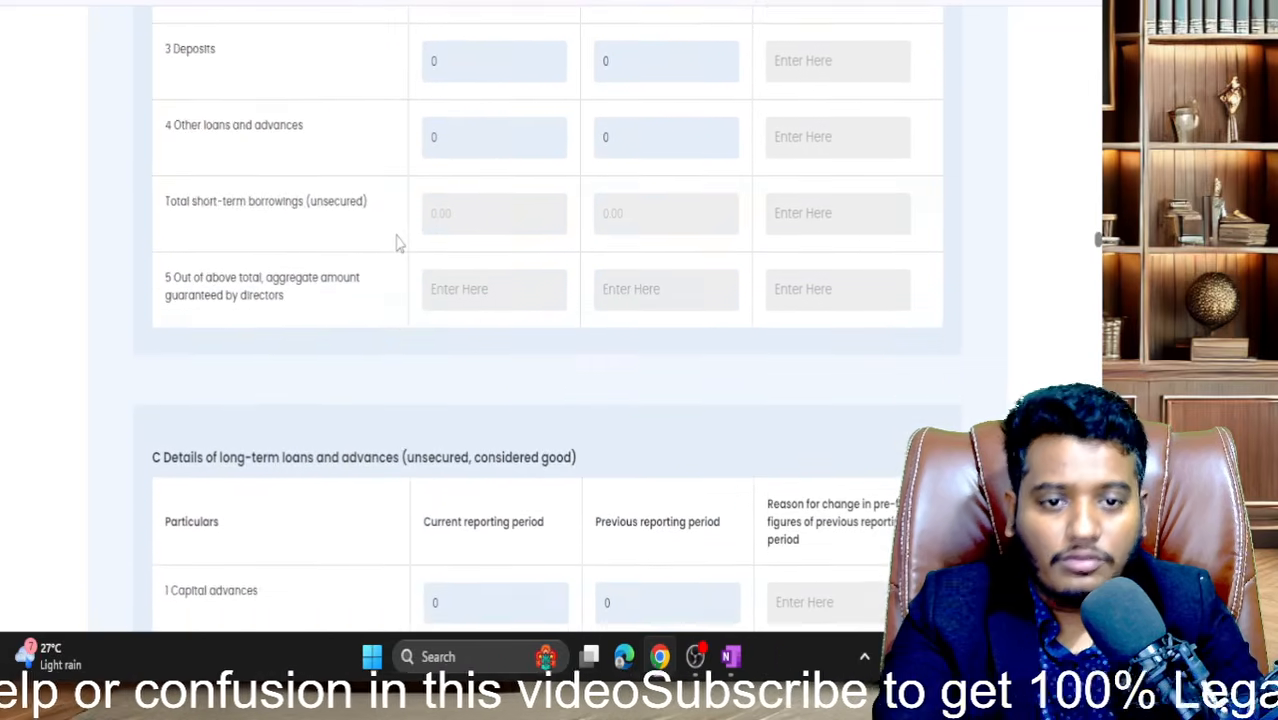
{"action": "scroll", "coordinate": [397, 243], "scroll_direction": "up", "scroll_amount": 1}
{"action": "scroll", "coordinate": [397, 243], "scroll_direction": "down", "scroll_amount": 6}
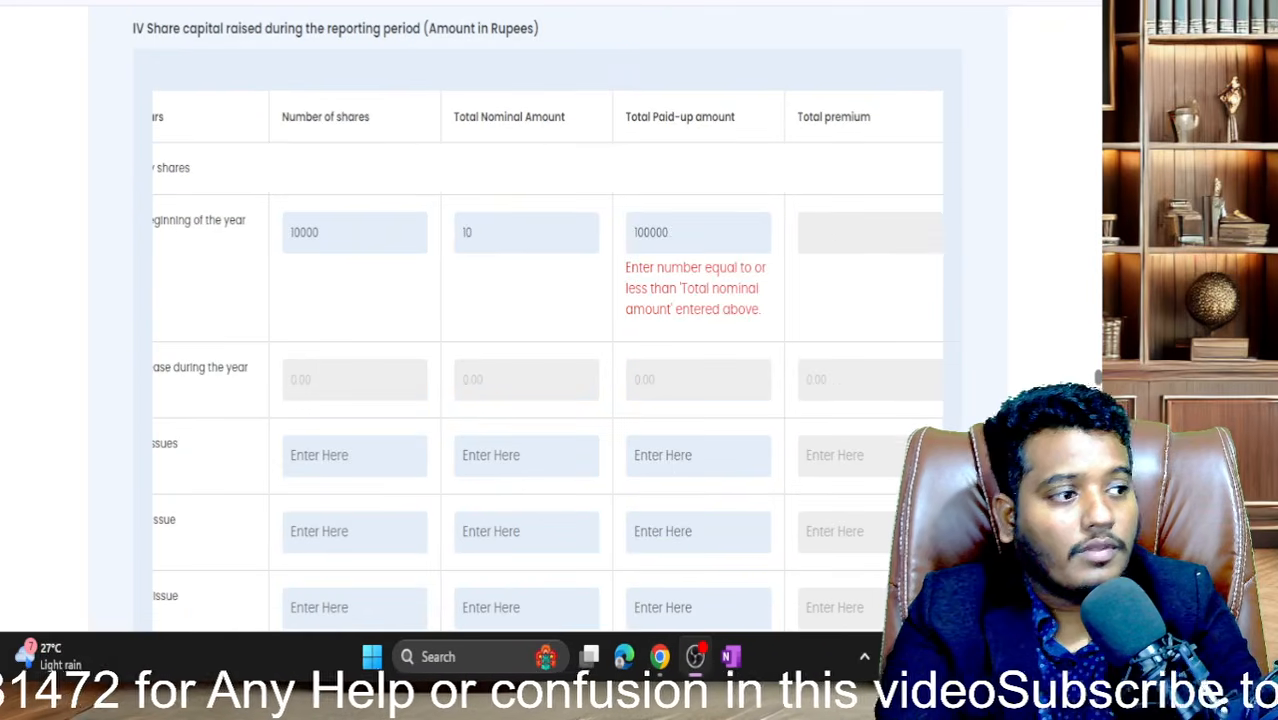
- Correct the opening equity total nominal amount from 10 to 100000 to clear the validation error
{"action": "left_click", "coordinate": [525, 242]}
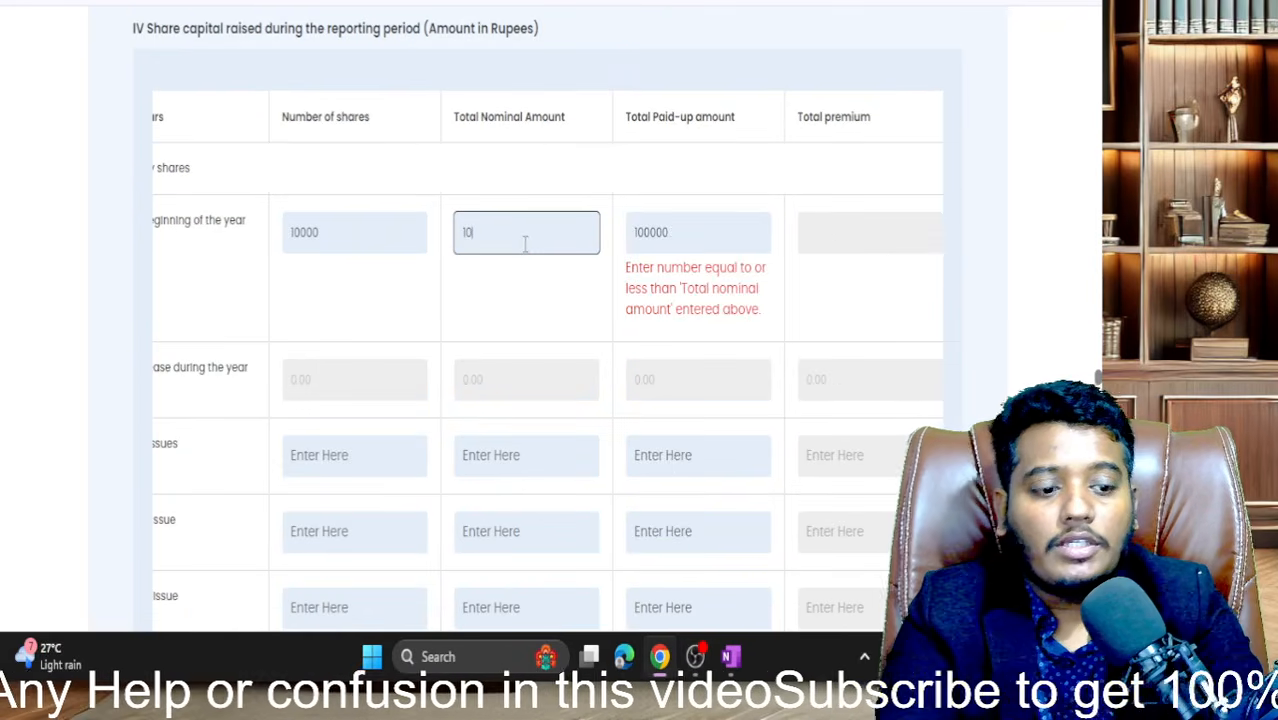
{"action": "type", "text": "00"}
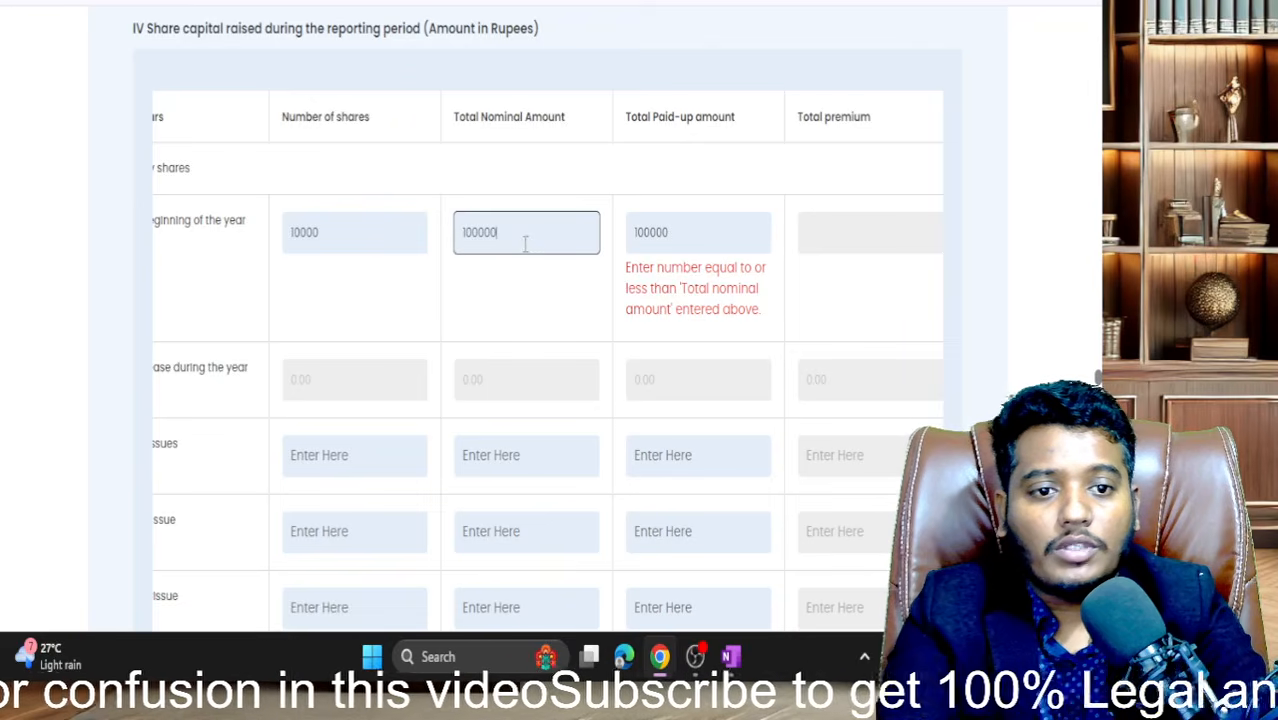
{"action": "type", "text": "00"}
{"action": "left_click", "coordinate": [508, 280]}
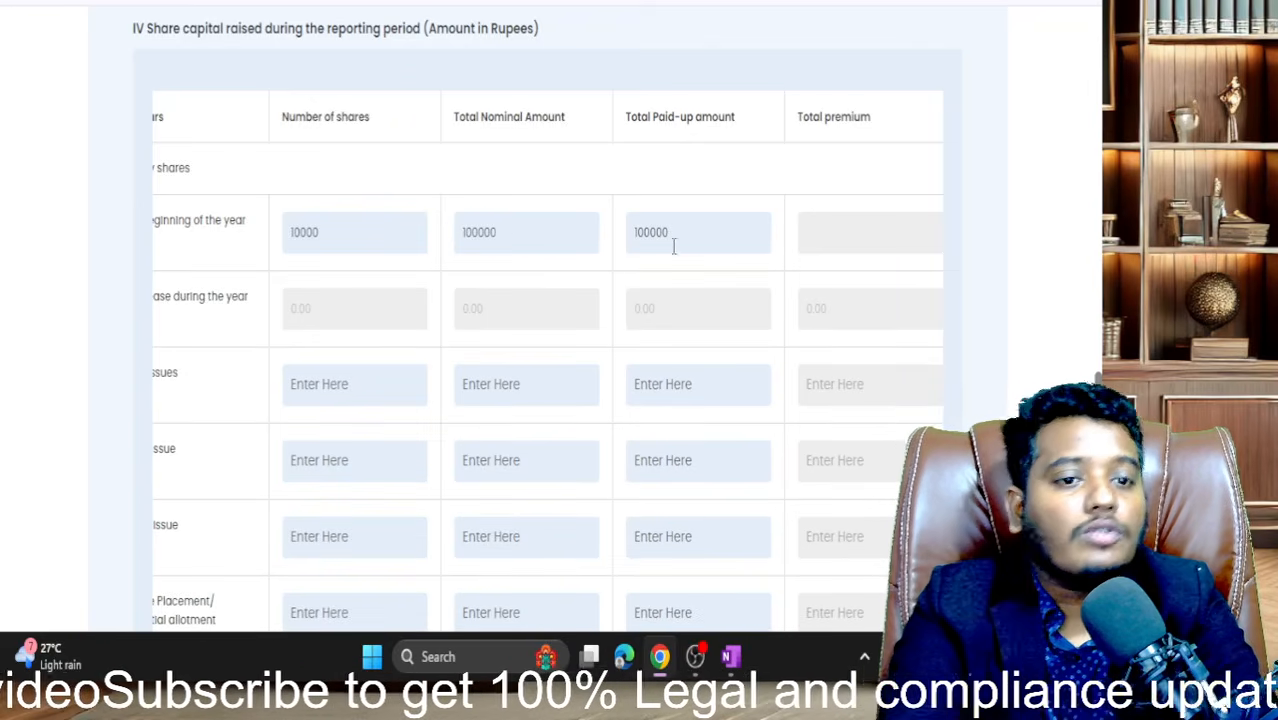
{"action": "scroll", "coordinate": [282, 294], "scroll_direction": "left", "scroll_amount": 2}
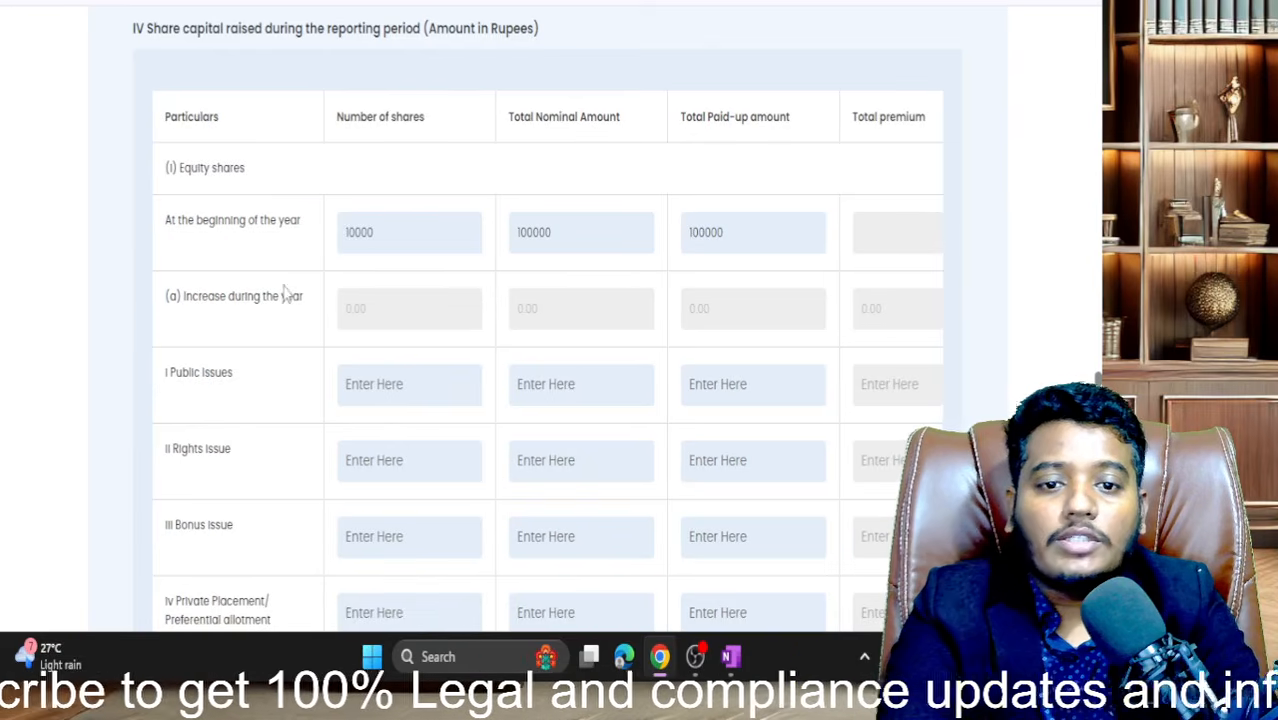
{"action": "scroll", "coordinate": [361, 385], "scroll_direction": "down", "scroll_amount": 1}
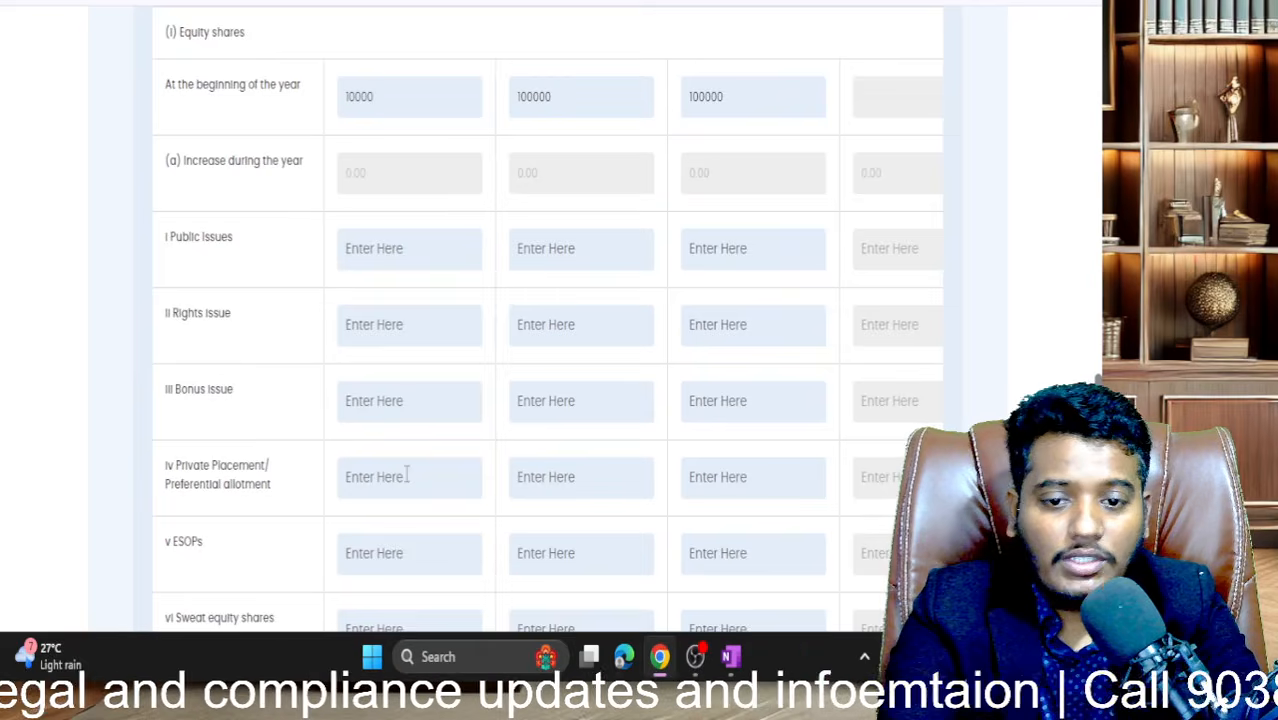
{"action": "scroll", "coordinate": [405, 474], "scroll_direction": "down", "scroll_amount": 5}
{"action": "scroll", "coordinate": [406, 475], "scroll_direction": "down", "scroll_amount": 3}
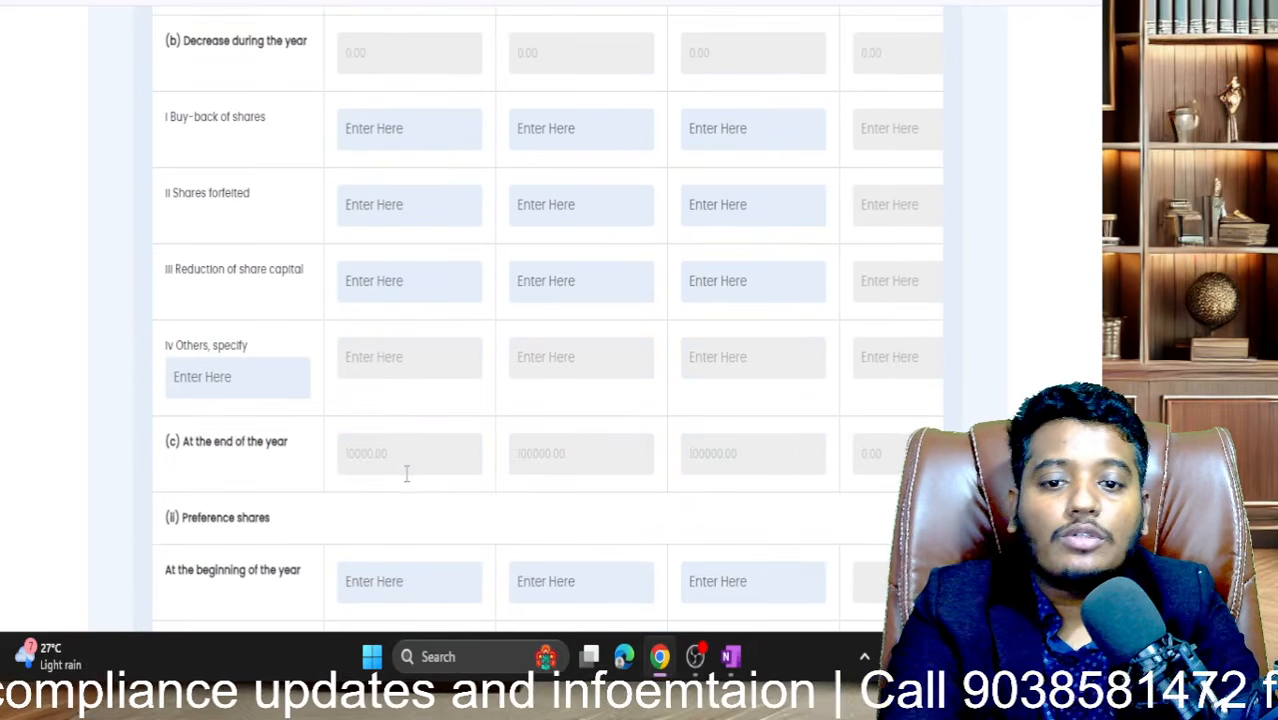
{"action": "scroll", "coordinate": [406, 474], "scroll_direction": "up", "scroll_amount": 5}
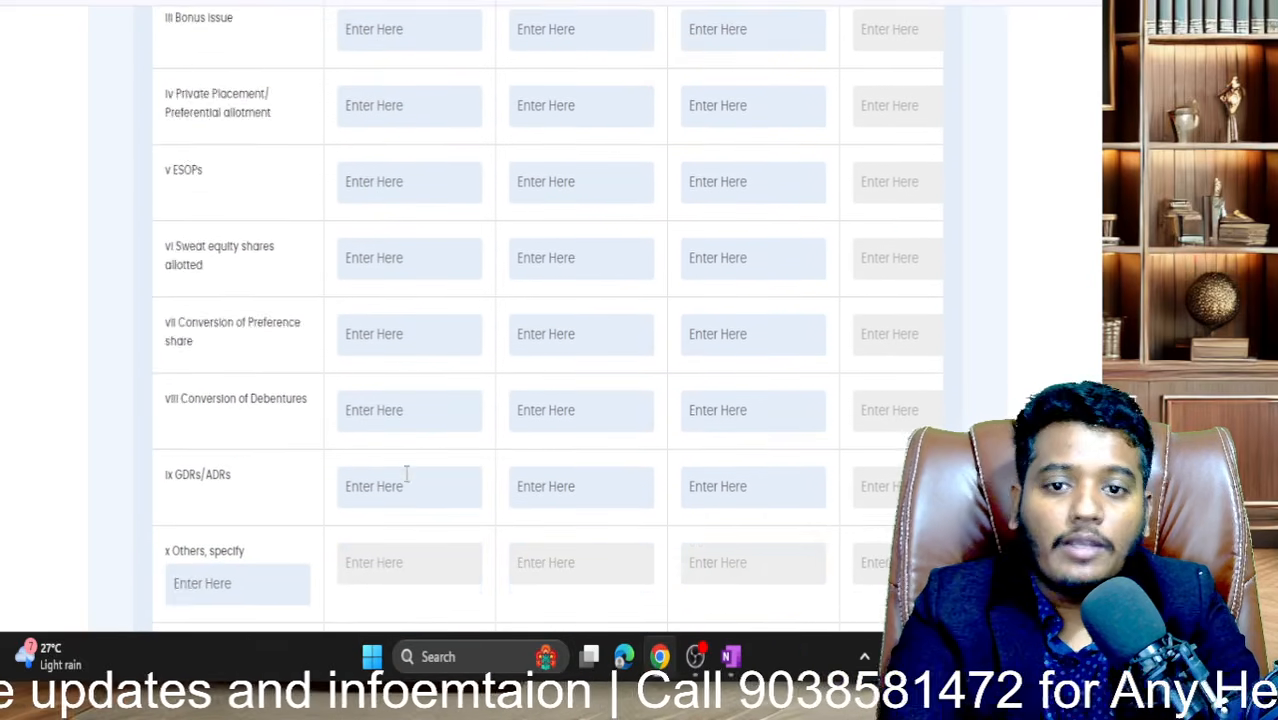
{"action": "scroll", "coordinate": [406, 476], "scroll_direction": "up", "scroll_amount": 3}
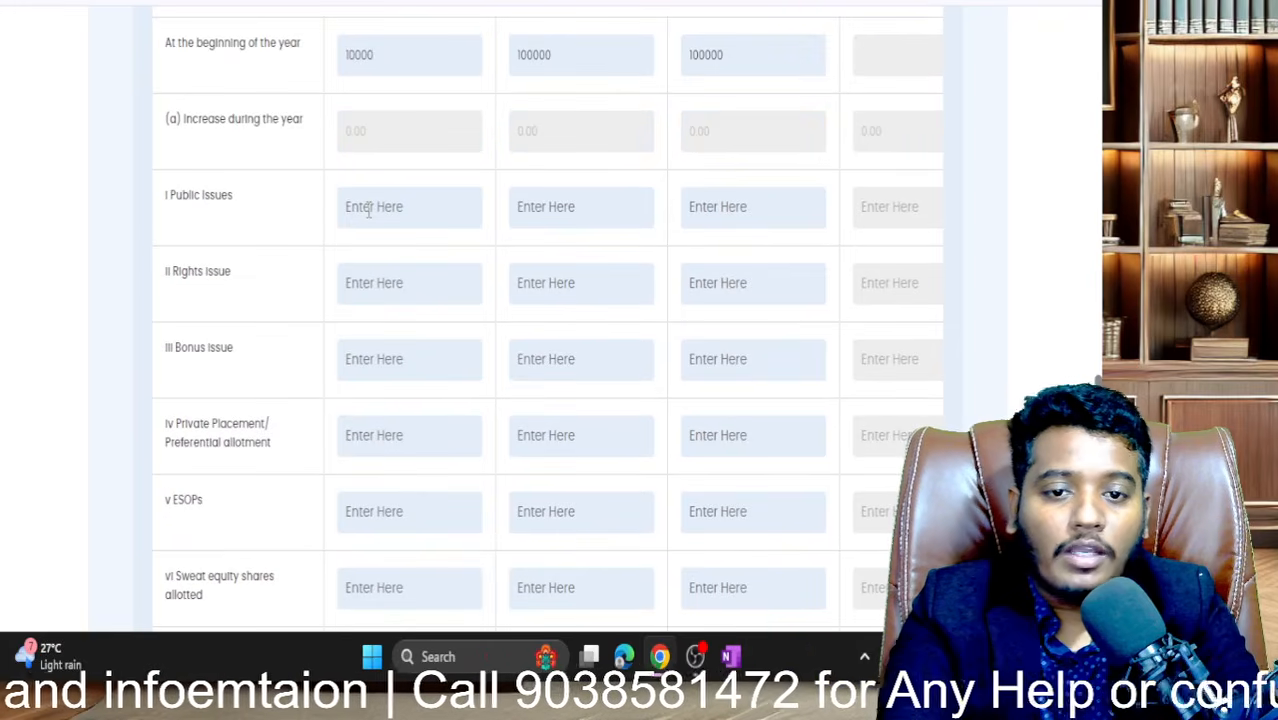
- Enter 0 across the equity increase rows, from Public Issues through GDRs/ADRs
{"action": "left_click", "coordinate": [369, 208]}
{"action": "type", "text": "0"}
{"action": "key", "text": "Tab"}
{"action": "type", "text": "0"}
{"action": "key", "text": "Tab"}
{"action": "type", "text": "0"}
{"action": "key", "text": "Tab"}
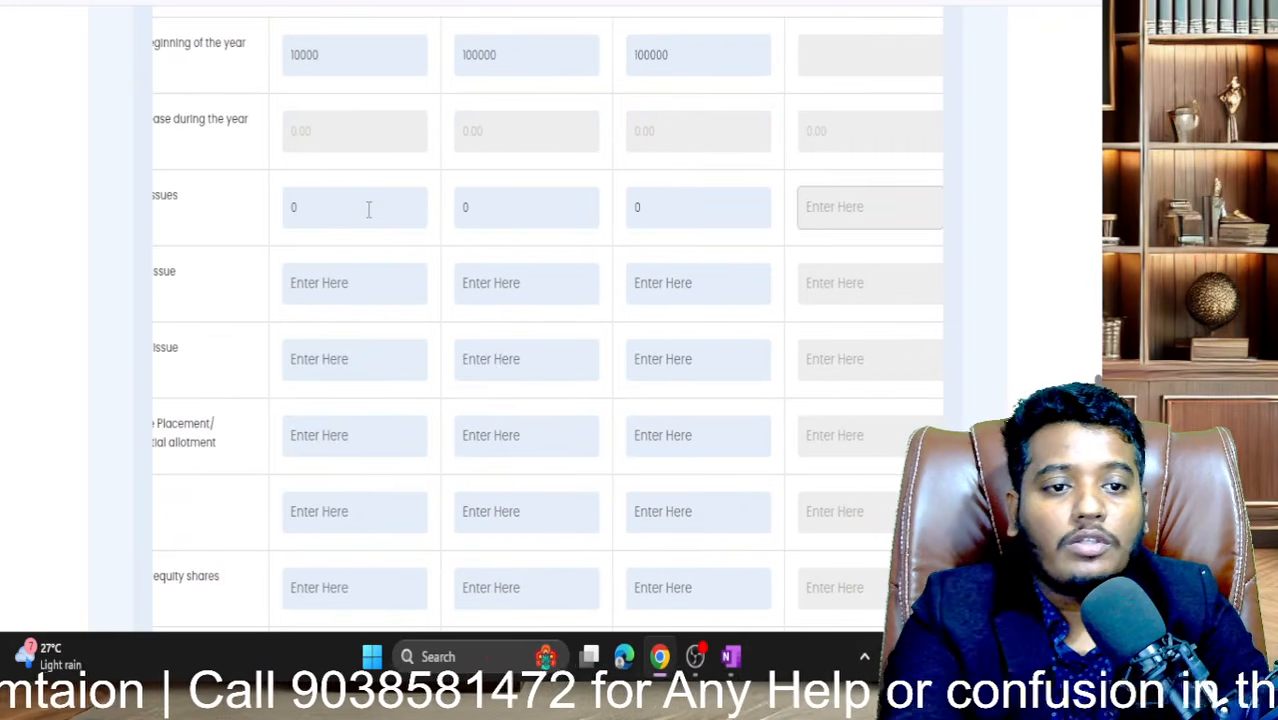
{"action": "key", "text": "Tab"}
{"action": "key", "text": "Tab"}
{"action": "type", "text": "0"}
{"action": "key", "text": "Tab"}
{"action": "type", "text": "0"}
{"action": "key", "text": "Tab"}
{"action": "type", "text": "0"}
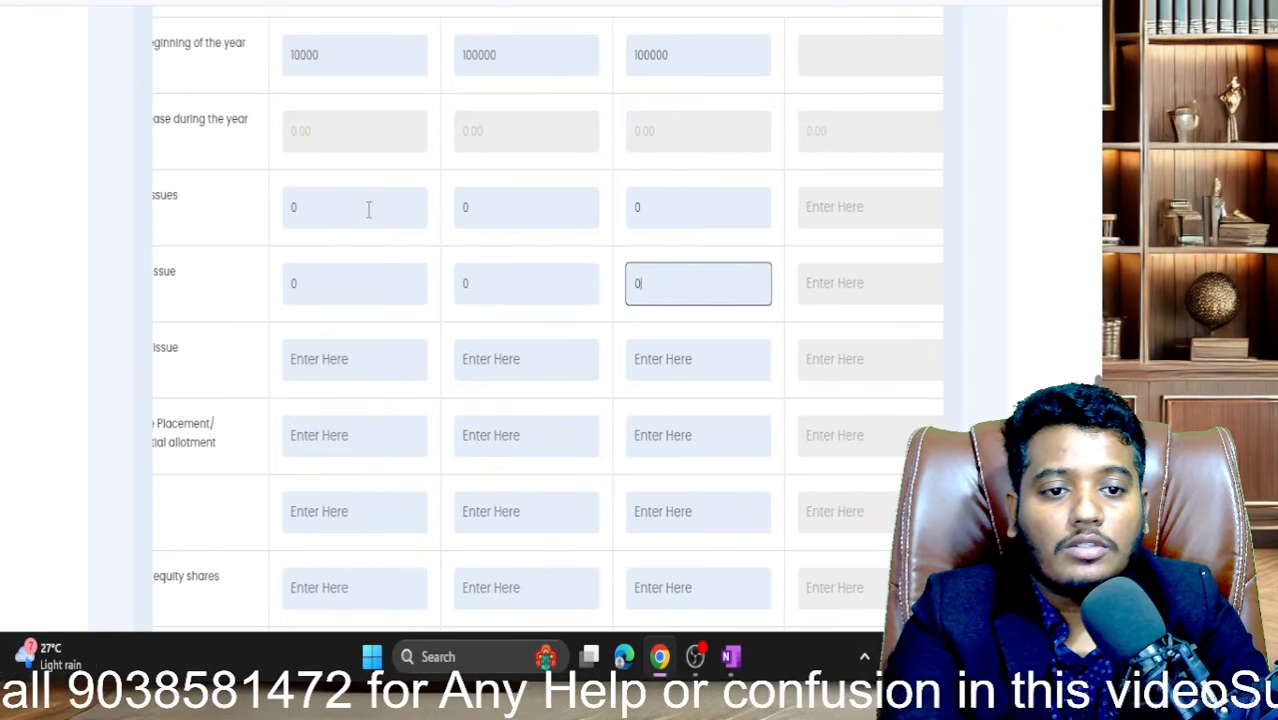
{"action": "key", "text": "Tab"}
{"action": "key", "text": "Tab"}
{"action": "key", "text": "Tab"}
{"action": "type", "text": "0"}
{"action": "key", "text": "Tab"}
{"action": "type", "text": "0"}
{"action": "key", "text": "Tab"}
{"action": "type", "text": "0"}
{"action": "key", "text": "Tab"}
{"action": "key", "text": "Tab"}
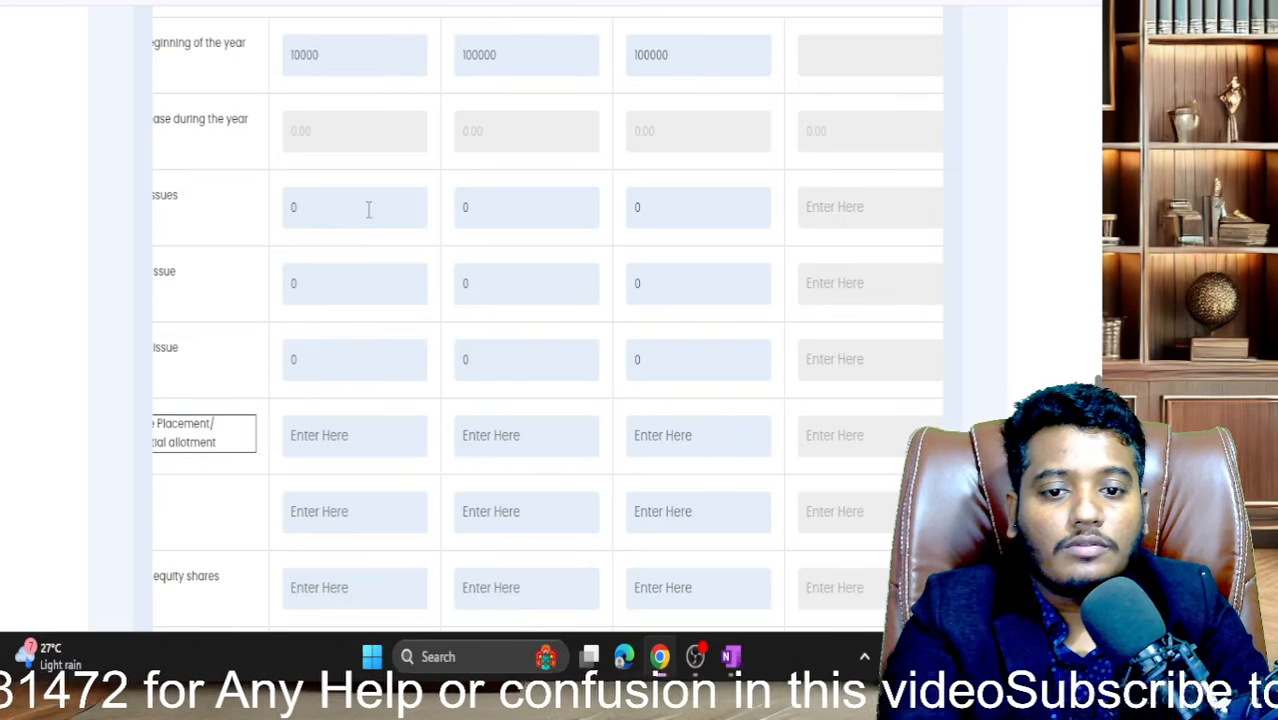
{"action": "key", "text": "Tab"}
{"action": "type", "text": "0"}
{"action": "key", "text": "Tab"}
{"action": "type", "text": "0"}
{"action": "key", "text": "Tab"}
{"action": "type", "text": "0"}
{"action": "key", "text": "Tab"}
{"action": "key", "text": "Tab"}
{"action": "key", "text": "Tab"}
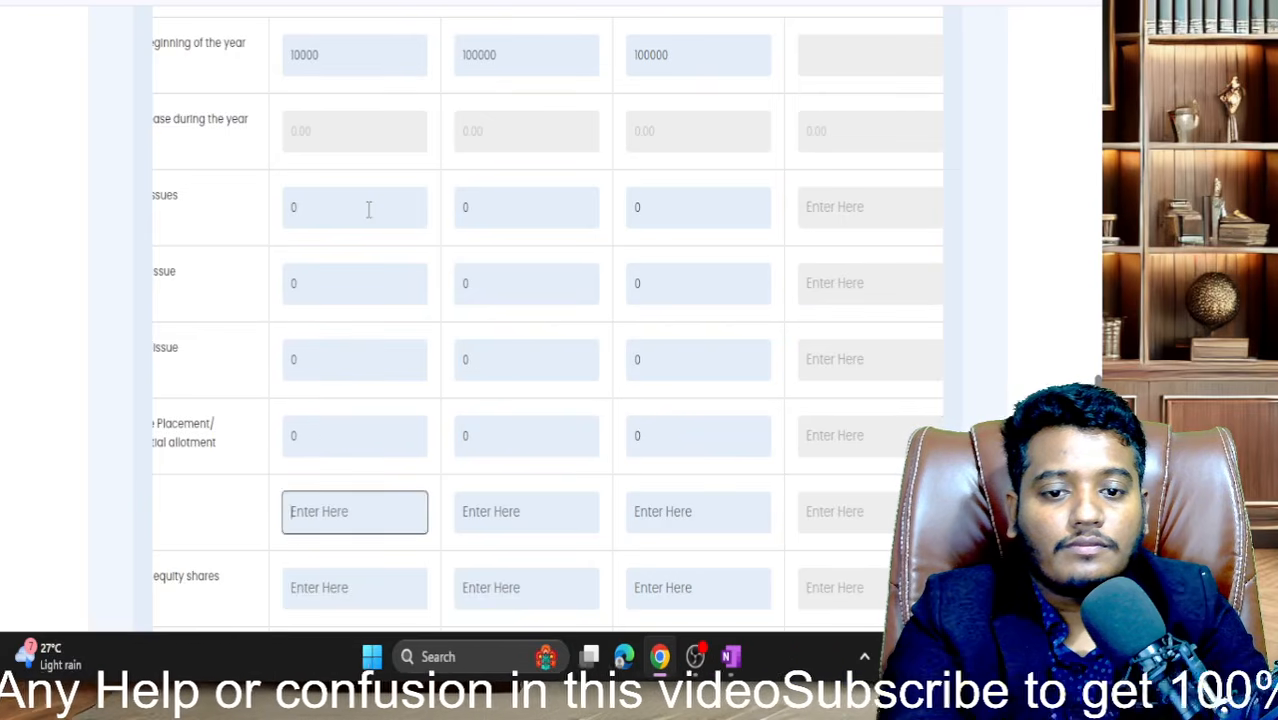
{"action": "type", "text": "0"}
{"action": "key", "text": "Tab"}
{"action": "type", "text": "0"}
{"action": "key", "text": "Tab"}
{"action": "type", "text": "0"}
{"action": "key", "text": "Tab"}
{"action": "key", "text": "Tab"}
{"action": "key", "text": "Tab"}
{"action": "key", "text": "0"}
{"action": "key", "text": "Tab"}
{"action": "key", "text": "0"}
{"action": "key", "text": "Tab"}
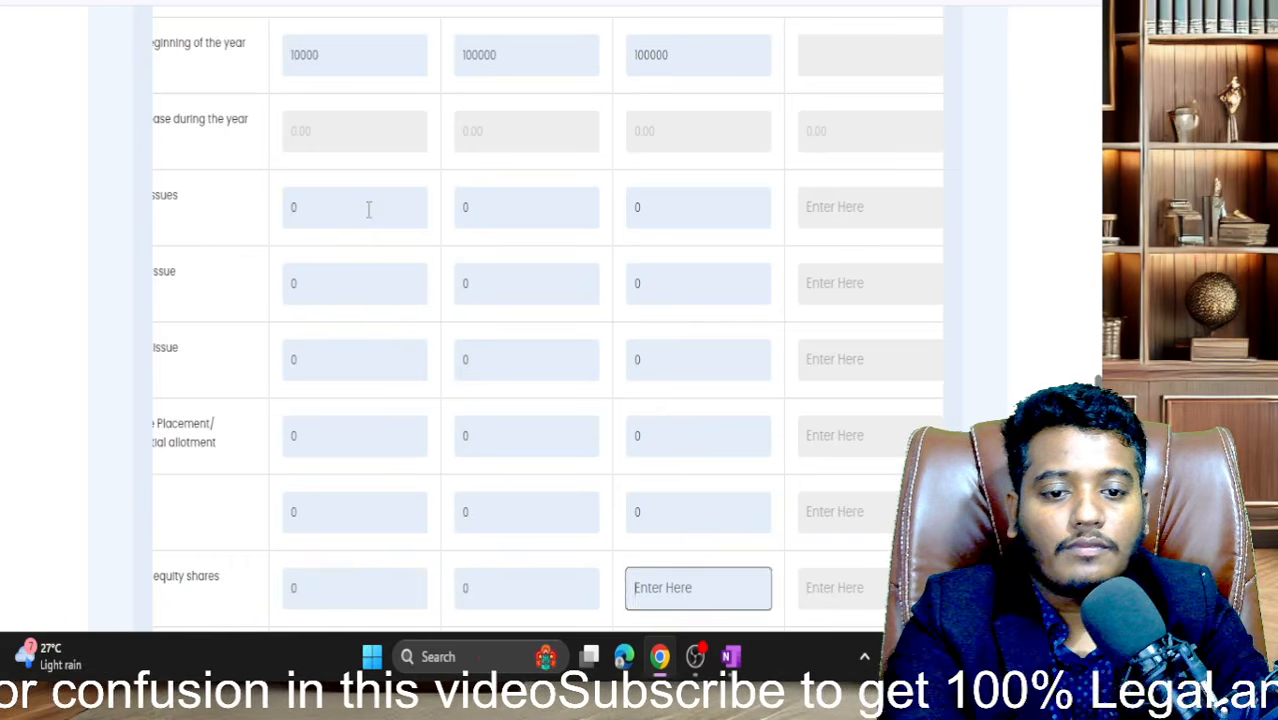
{"action": "type", "text": "0"}
{"action": "key", "text": "Tab"}
{"action": "key", "text": "Tab"}
{"action": "key", "text": "Tab"}
{"action": "key", "text": "shift+Tab"}
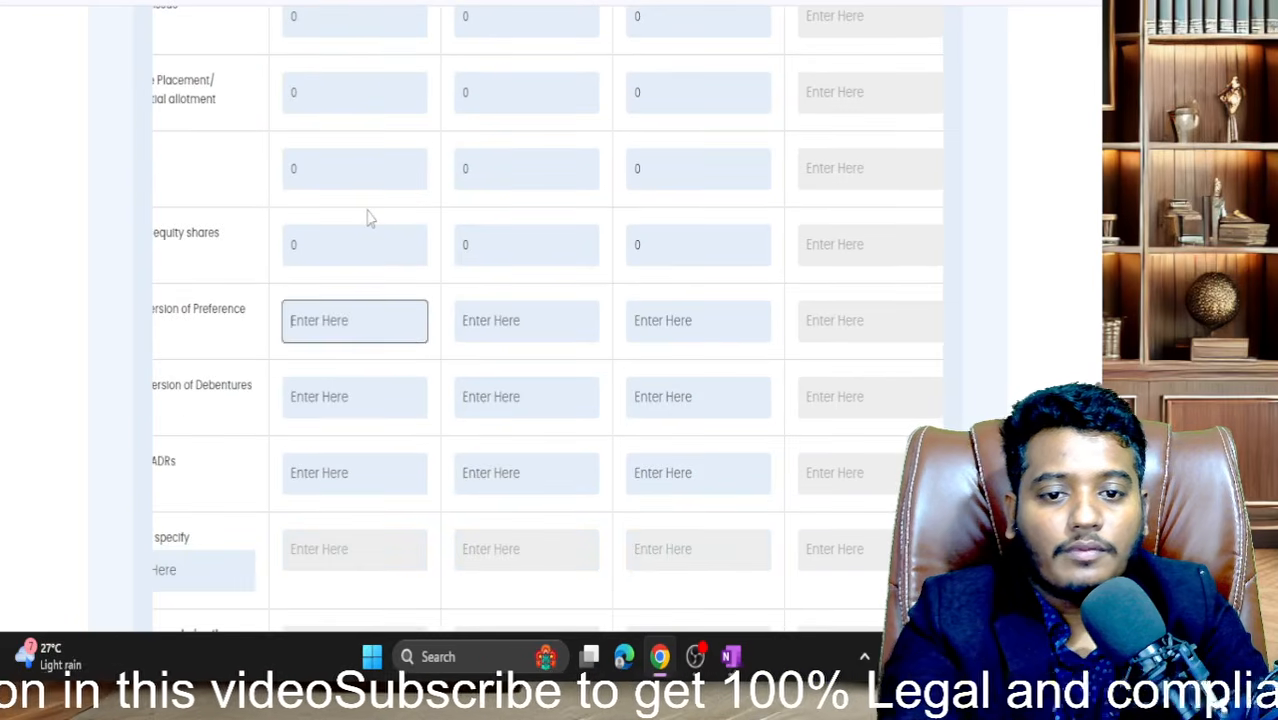
{"action": "type", "text": "0"}
{"action": "key", "text": "Tab"}
{"action": "type", "text": "0"}
{"action": "key", "text": "Tab"}
{"action": "type", "text": "0"}
{"action": "key", "text": "Tab"}
{"action": "key", "text": "Tab"}
{"action": "key", "text": "Tab"}
{"action": "key", "text": "0"}
{"action": "key", "text": "Tab"}
{"action": "key", "text": "0"}
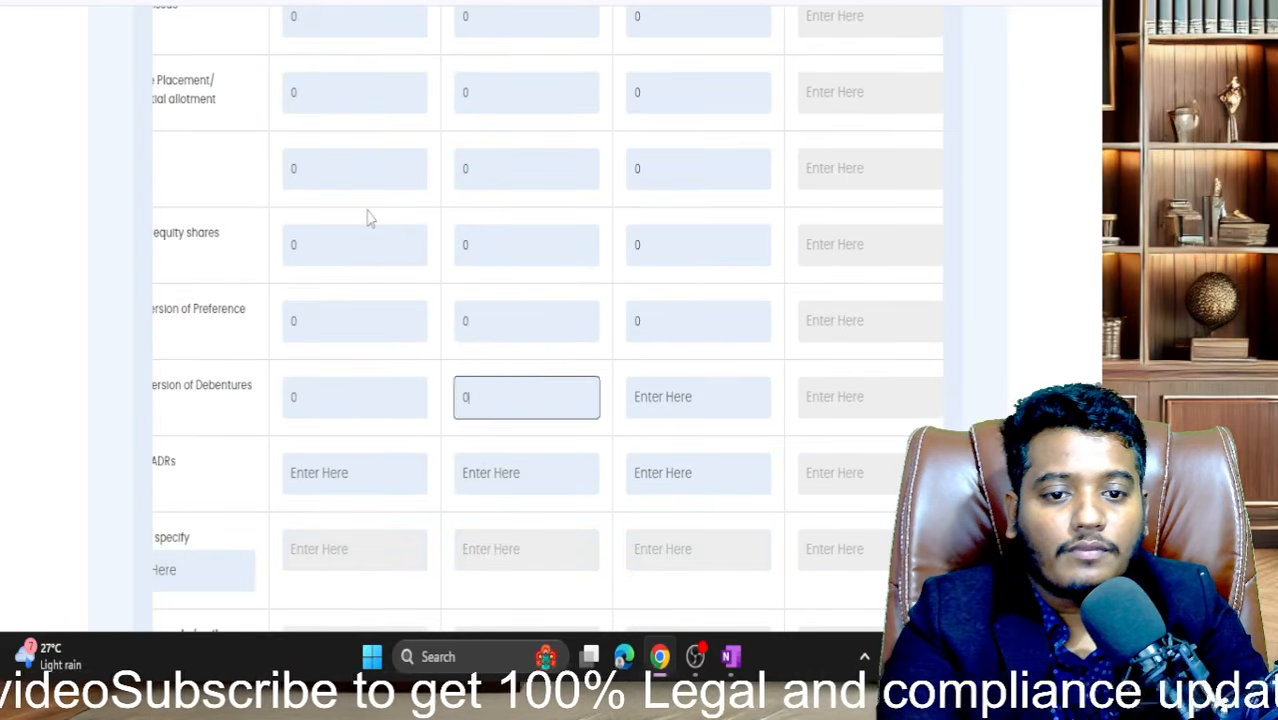
{"action": "key", "text": "Tab"}
{"action": "type", "text": "0"}
{"action": "key", "text": "Tab"}
{"action": "key", "text": "Tab"}
{"action": "key", "text": "Tab"}
{"action": "type", "text": "0"}
{"action": "key", "text": "Tab"}
{"action": "type", "text": "0"}
{"action": "key", "text": "Tab"}
{"action": "type", "text": "0"}
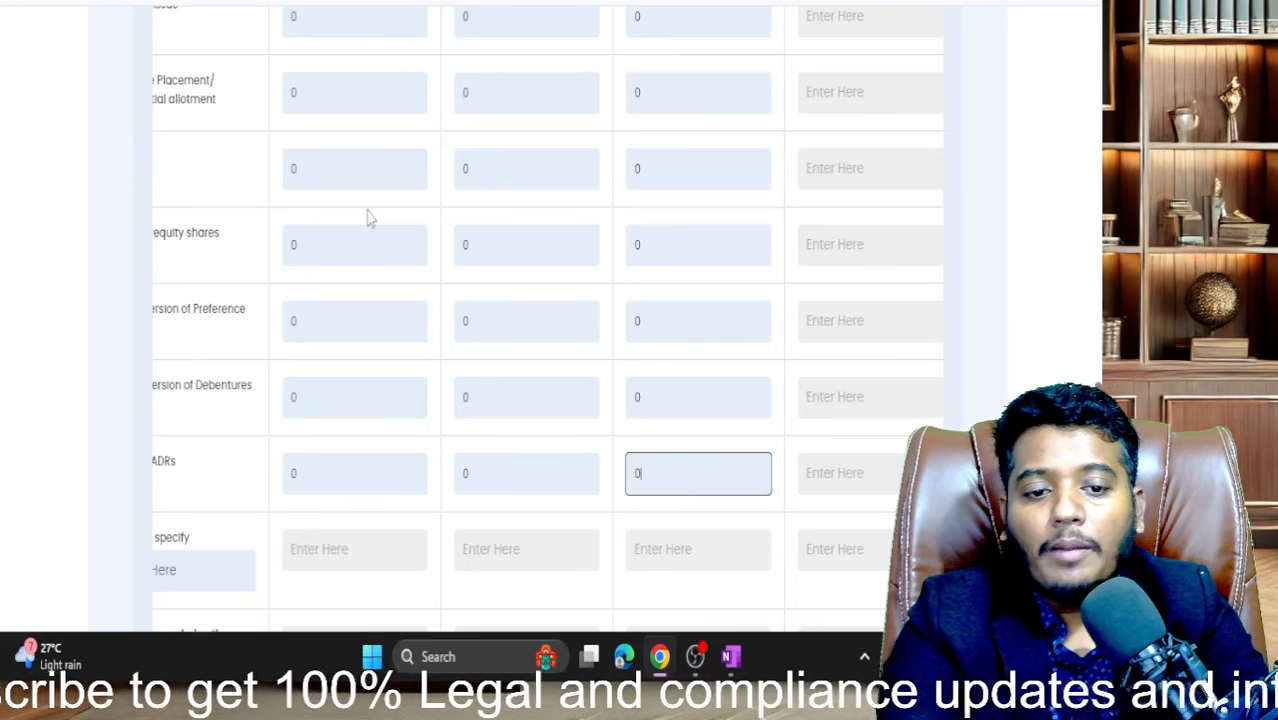
{"action": "key", "text": "Tab"}
{"action": "key", "text": "Tab"}
{"action": "key", "text": "Tab"}
{"action": "key", "text": "Tab"}
{"action": "key", "text": "Tab"}
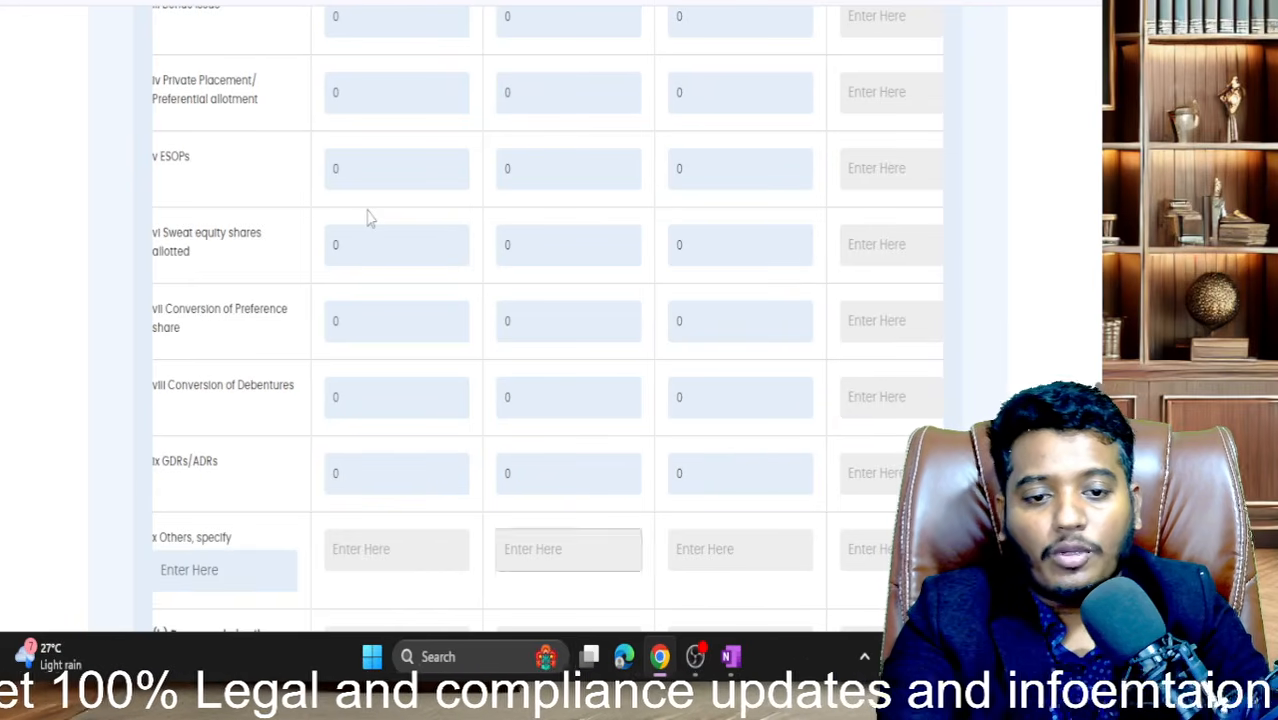
- Enter 0 in the equity Buy-back, Shares forfeited and Reduction of share capital rows
{"action": "scroll", "coordinate": [415, 322], "scroll_direction": "down", "scroll_amount": 4}
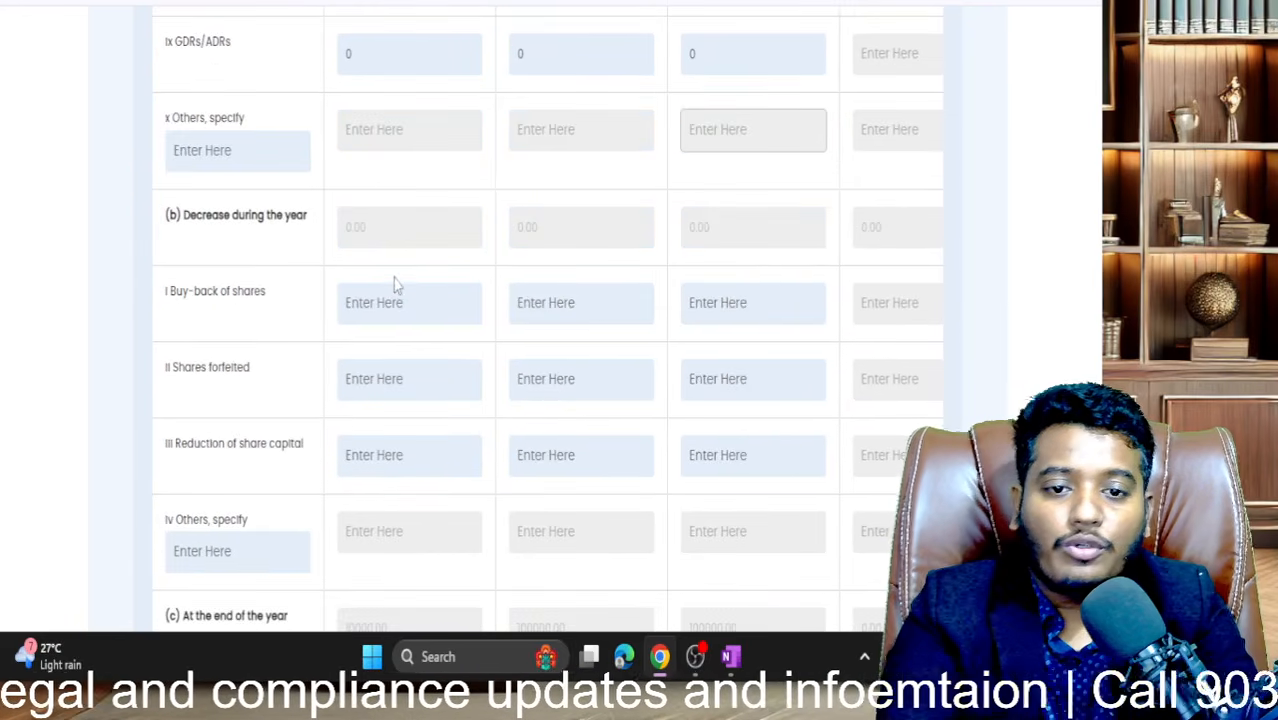
{"action": "left_click", "coordinate": [375, 300]}
{"action": "type", "text": "0"}
{"action": "key", "text": "Tab"}
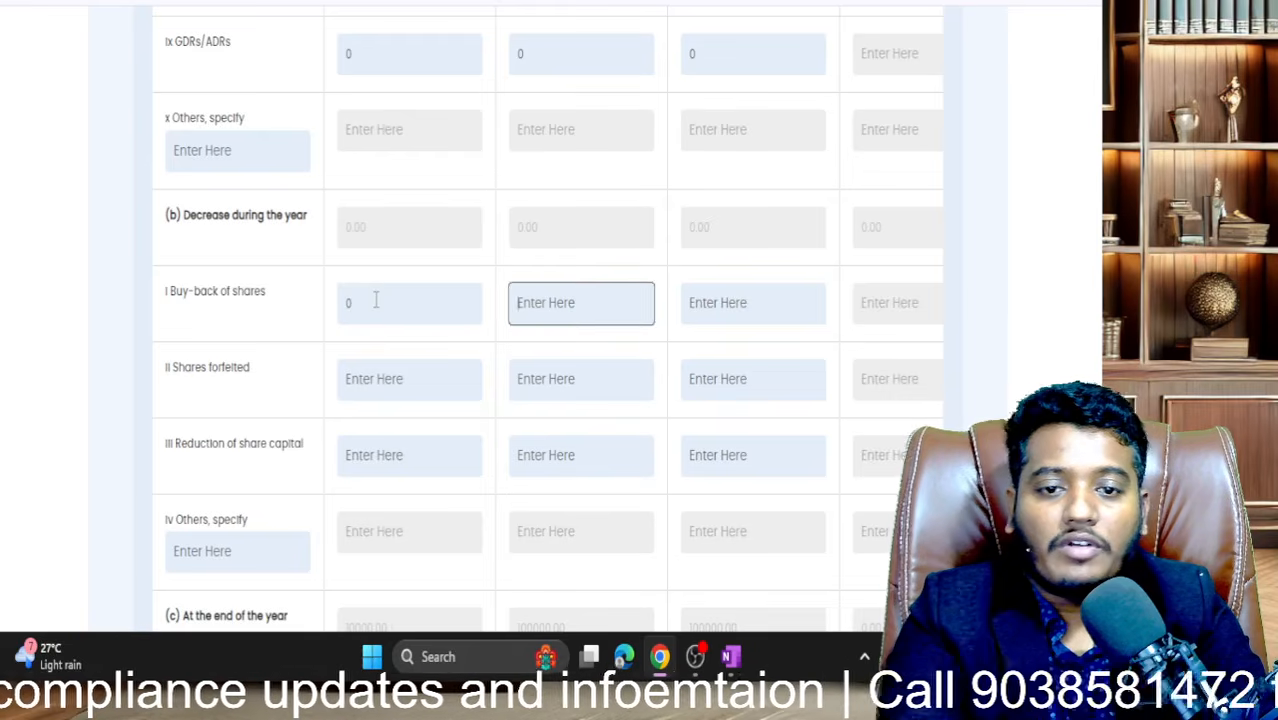
{"action": "type", "text": "0"}
{"action": "key", "text": "Tab"}
{"action": "type", "text": "0"}
{"action": "key", "text": "Tab"}
{"action": "key", "text": "Tab"}
{"action": "key", "text": "Tab"}
{"action": "type", "text": "0"}
{"action": "key", "text": "Tab"}
{"action": "type", "text": "0"}
{"action": "key", "text": "Tab"}
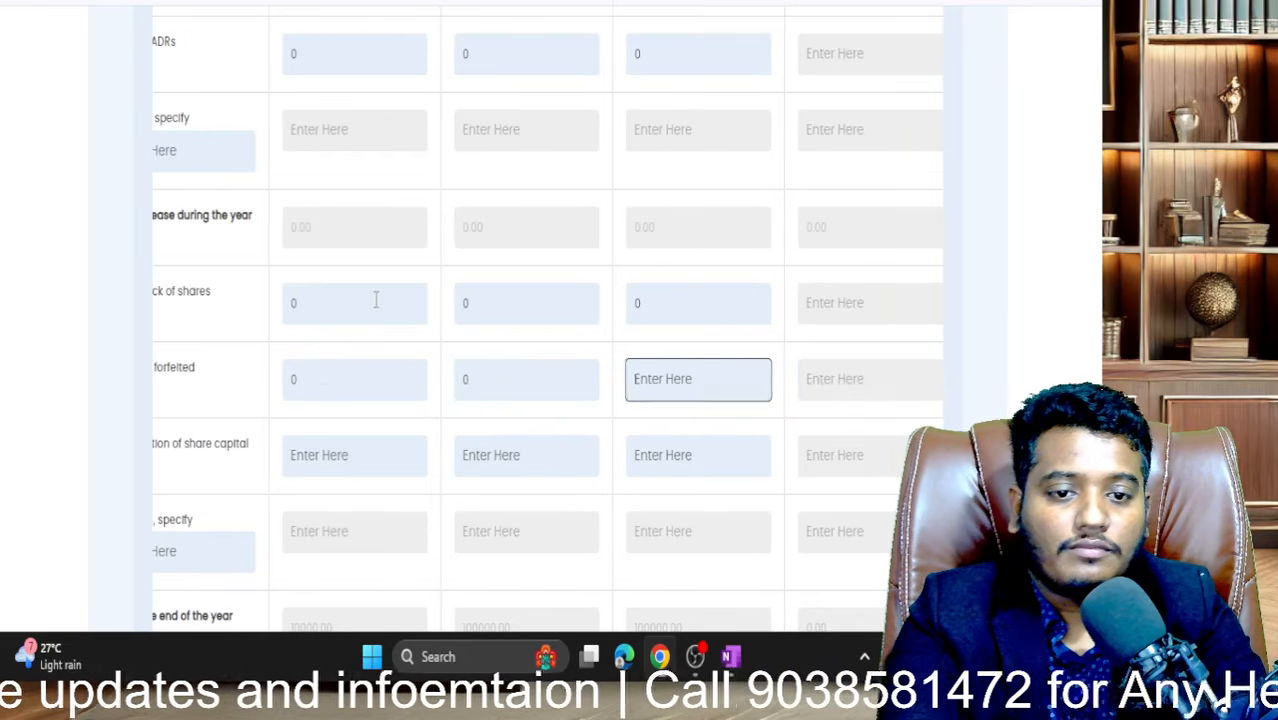
{"action": "type", "text": "0"}
{"action": "key", "text": "Tab"}
{"action": "key", "text": "Tab"}
{"action": "key", "text": "Tab"}
{"action": "type", "text": "0"}
{"action": "key", "text": "Tab"}
{"action": "type", "text": "0"}
{"action": "key", "text": "Tab"}
{"action": "type", "text": "0"}
{"action": "key", "text": "Tab"}
{"action": "key", "text": "Tab"}
{"action": "key", "text": "Tab"}
{"action": "key", "text": "Tab"}
{"action": "key", "text": "Tab"}
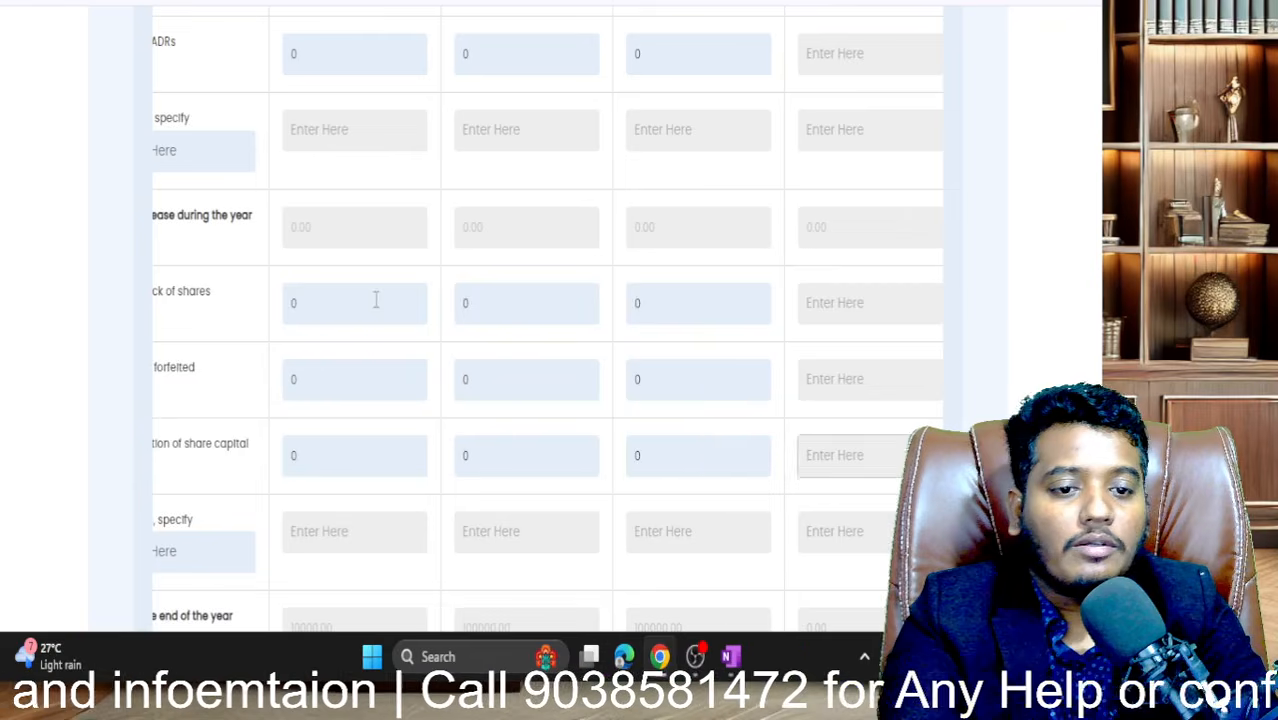
{"action": "scroll", "coordinate": [375, 300], "scroll_direction": "down", "scroll_amount": 5}
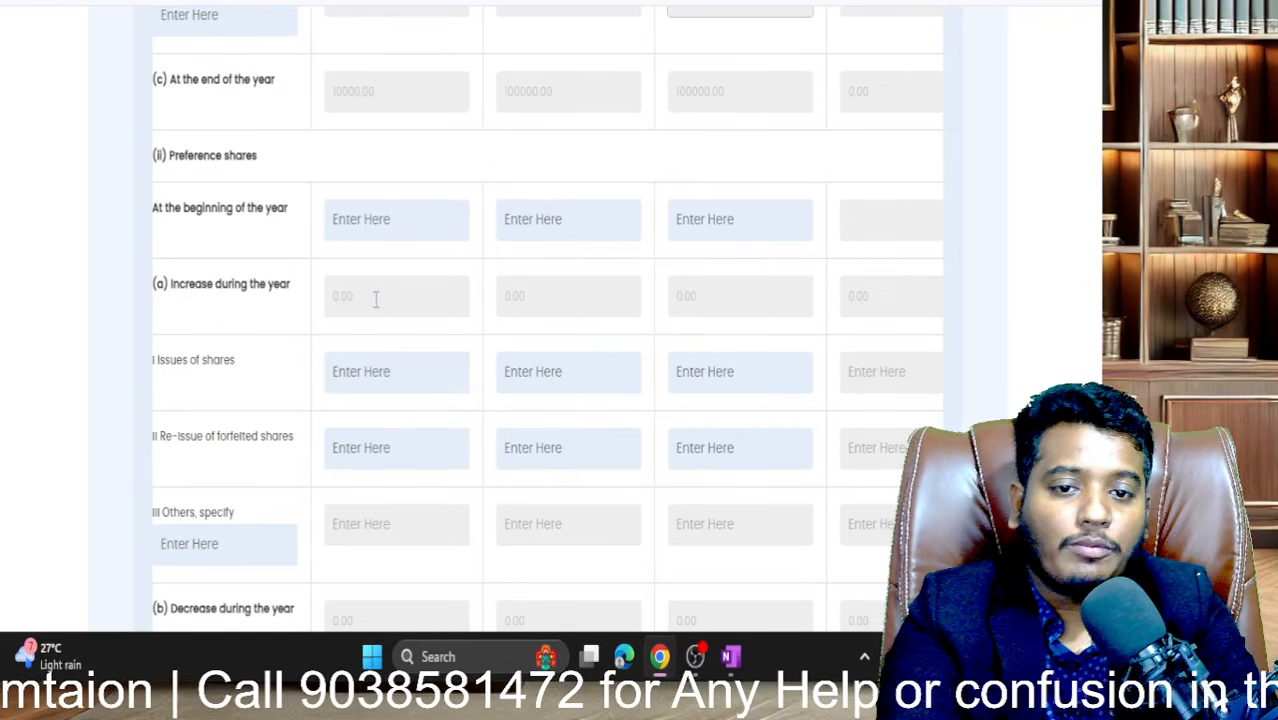
- Enter 0 in the preference shares opening balance, Issues of shares and Re-issue of forfeited shares rows
{"action": "left_click", "coordinate": [358, 226]}
{"action": "type", "text": "0"}
{"action": "key", "text": "Tab"}
{"action": "type", "text": "0"}
{"action": "key", "text": "Tab"}
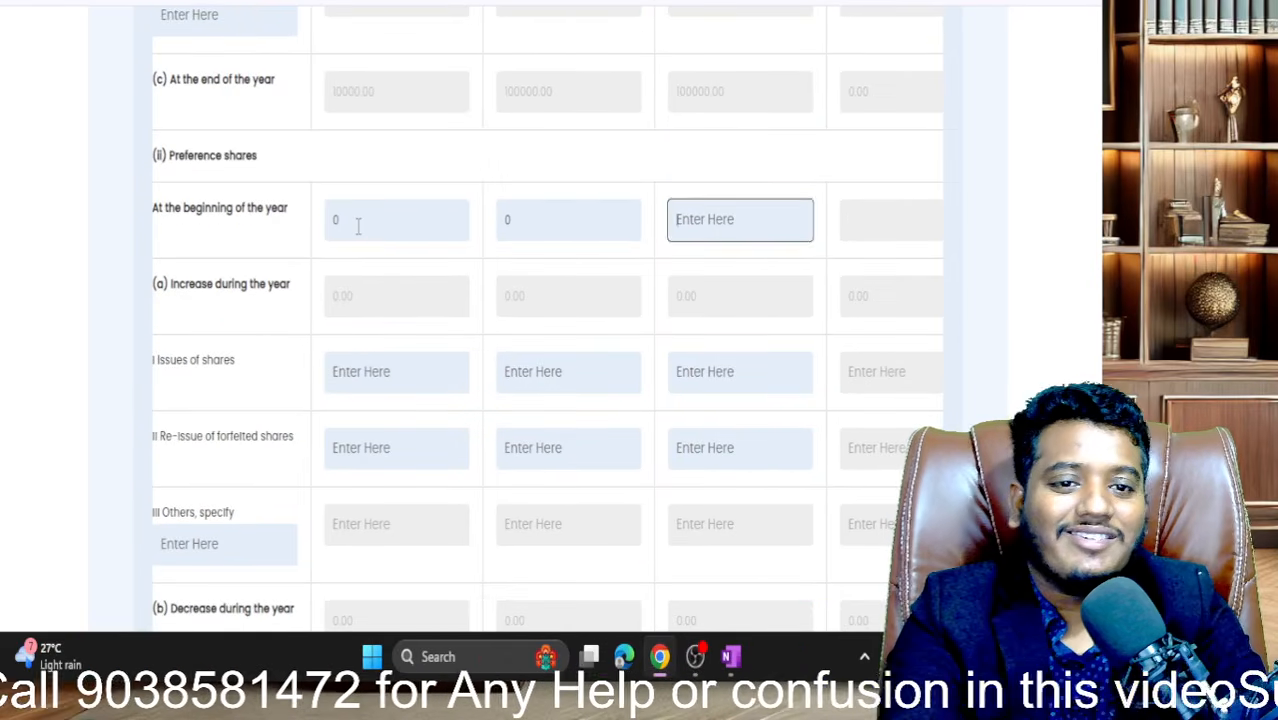
{"action": "type", "text": "0"}
{"action": "key", "text": "Tab"}
{"action": "key", "text": "Tab"}
{"action": "key", "text": "Tab"}
{"action": "key", "text": "Tab"}
{"action": "key", "text": "Tab"}
{"action": "key", "text": "Tab"}
{"action": "key", "text": "Tab"}
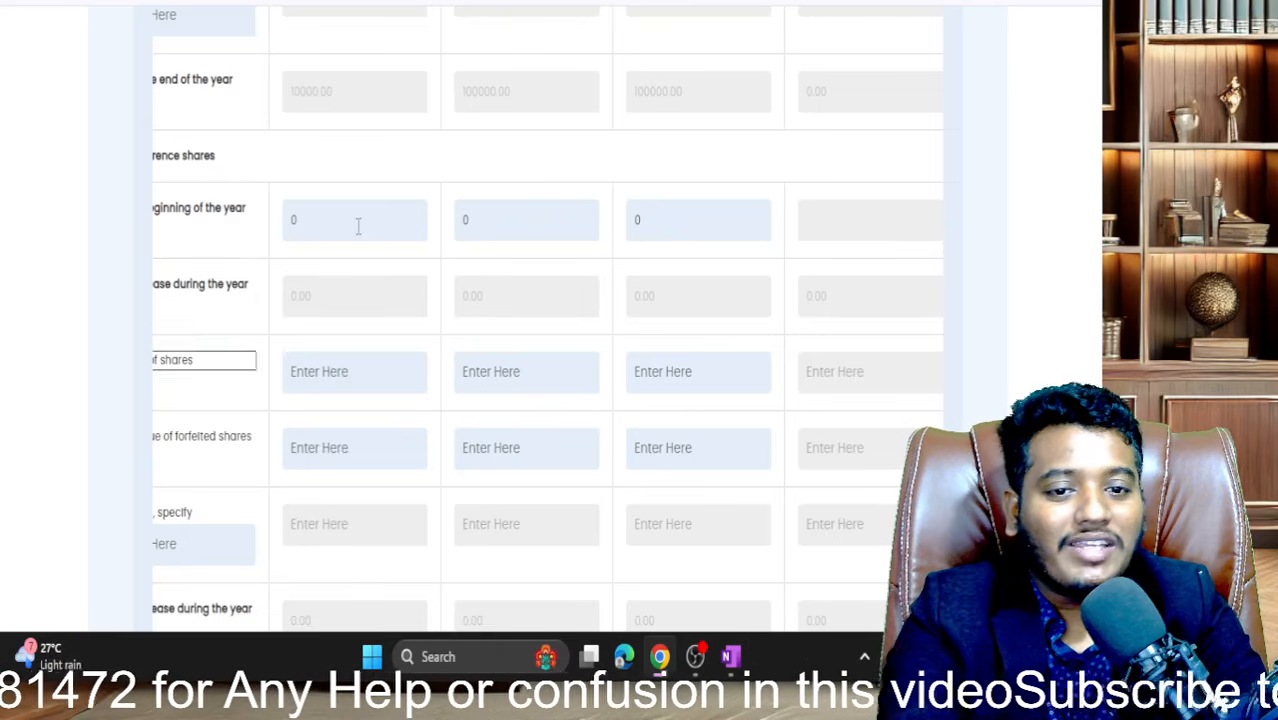
{"action": "type", "text": "0"}
{"action": "key", "text": "Tab"}
{"action": "type", "text": "0"}
{"action": "key", "text": "Tab"}
{"action": "type", "text": "0"}
{"action": "key", "text": "Tab"}
{"action": "key", "text": "Tab"}
{"action": "key", "text": "Tab"}
{"action": "type", "text": "0"}
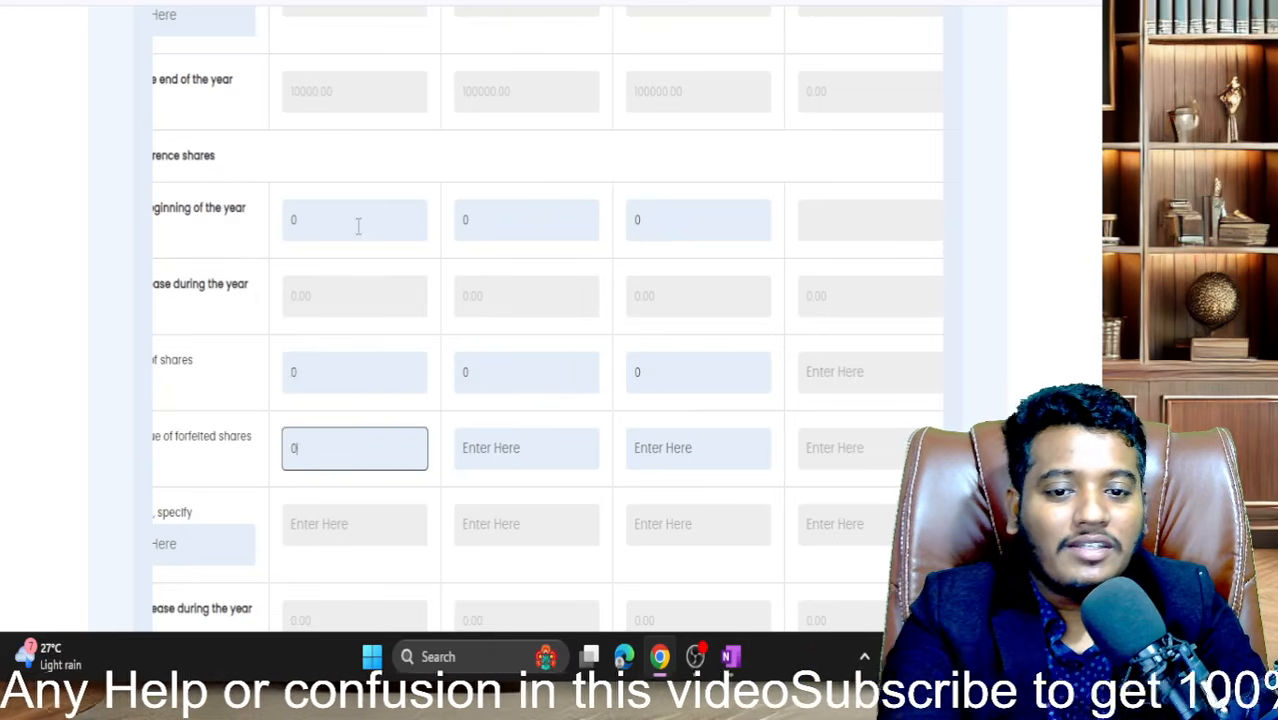
{"action": "key", "text": "Tab"}
{"action": "key", "text": "Tab"}
{"action": "type", "text": "0"}
{"action": "key", "text": "Tab"}
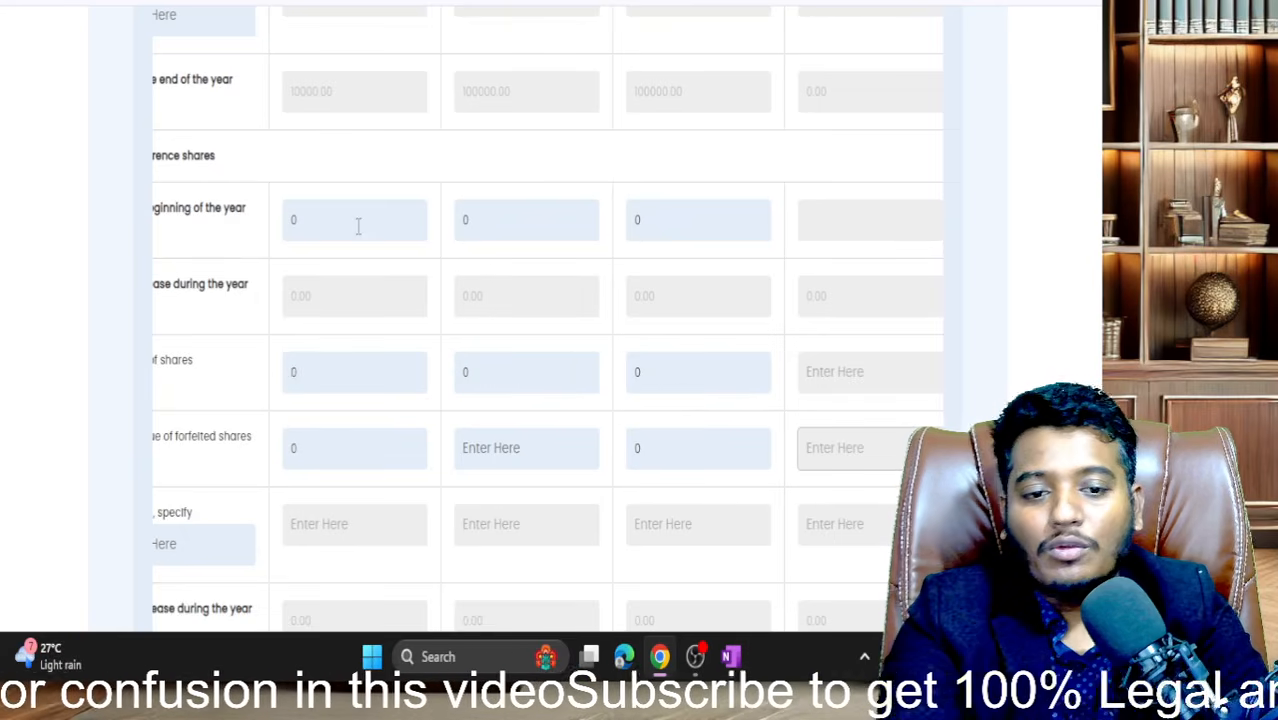
{"action": "key", "text": "shift+Tab"}
{"action": "key", "text": "shift+Tab"}
{"action": "type", "text": "0"}
{"action": "key", "text": "Tab"}
{"action": "key", "text": "Tab"}
{"action": "key", "text": "Tab"}
{"action": "key", "text": "Tab"}
{"action": "key", "text": "Tab"}
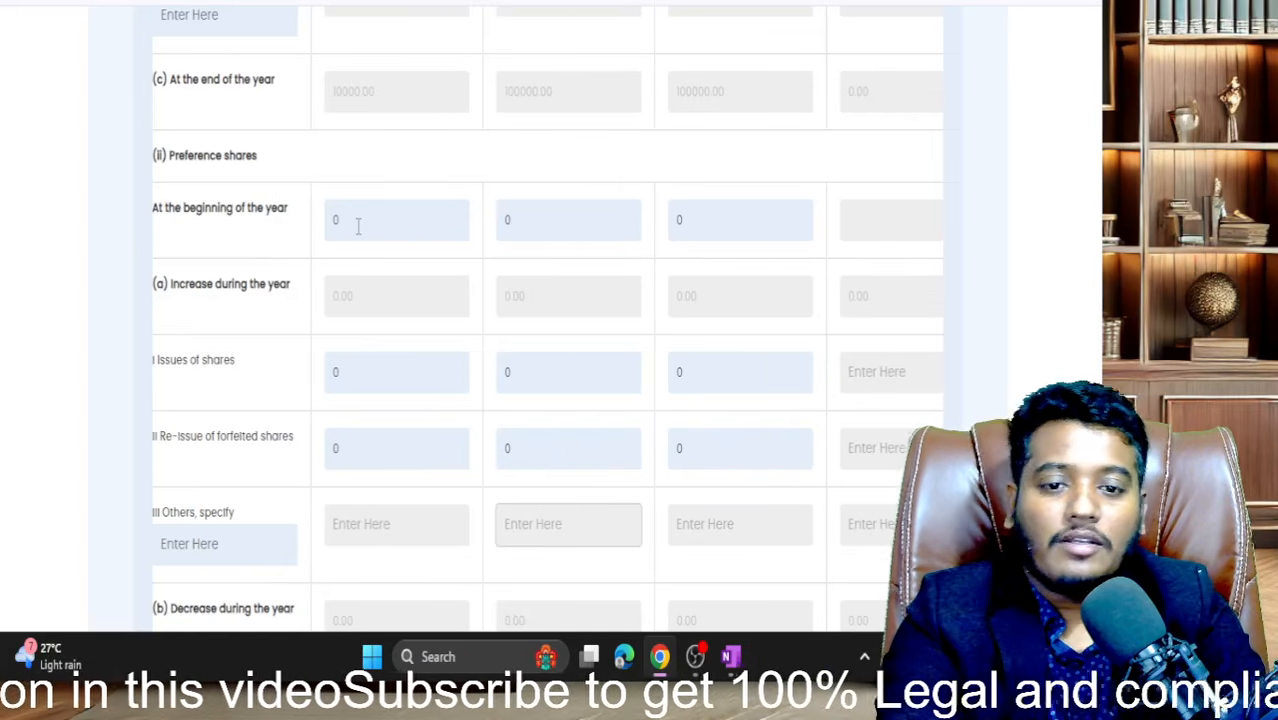
- Enter 0 in the preference Redemption, Shares forfeited and Reduction of share capital rows
{"action": "scroll", "coordinate": [357, 226], "scroll_direction": "down", "scroll_amount": 4}
{"action": "scroll", "coordinate": [357, 233], "scroll_direction": "down", "scroll_amount": 1}
{"action": "left_click", "coordinate": [350, 246]}
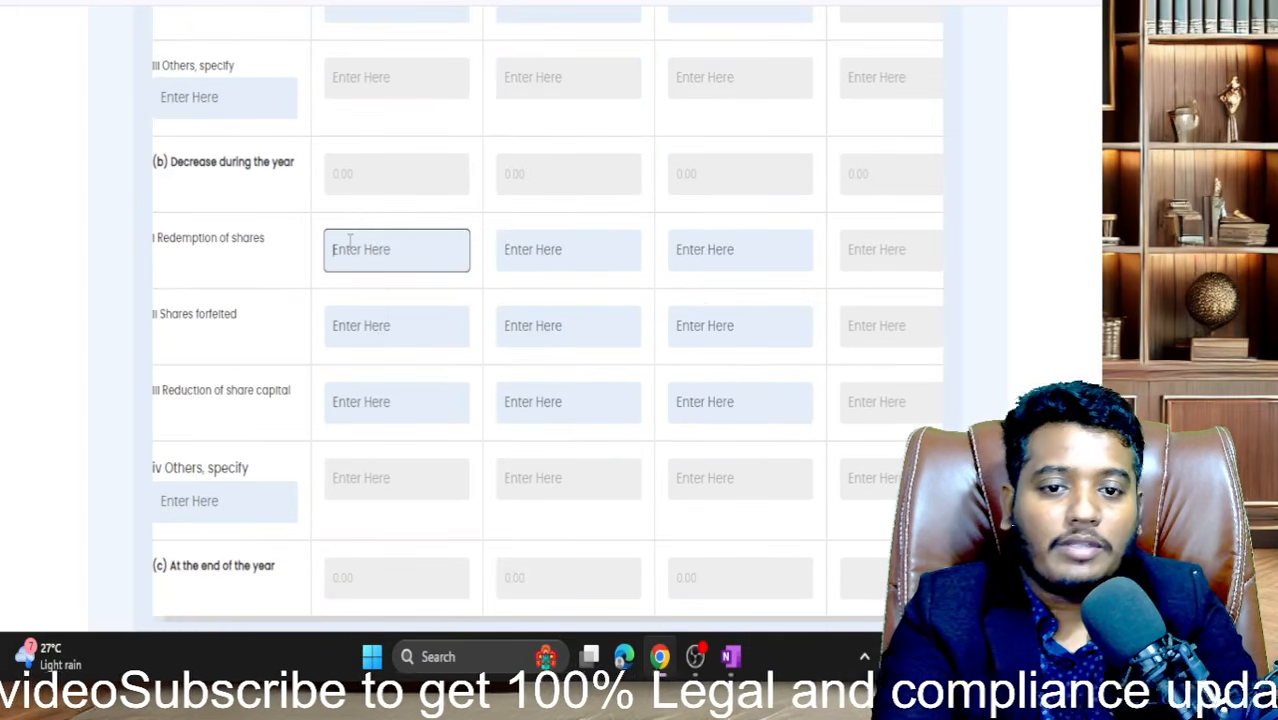
{"action": "type", "text": "0"}
{"action": "key", "text": "Tab"}
{"action": "key", "text": "Tab"}
{"action": "key", "text": "shift+Tab"}
{"action": "type", "text": "0"}
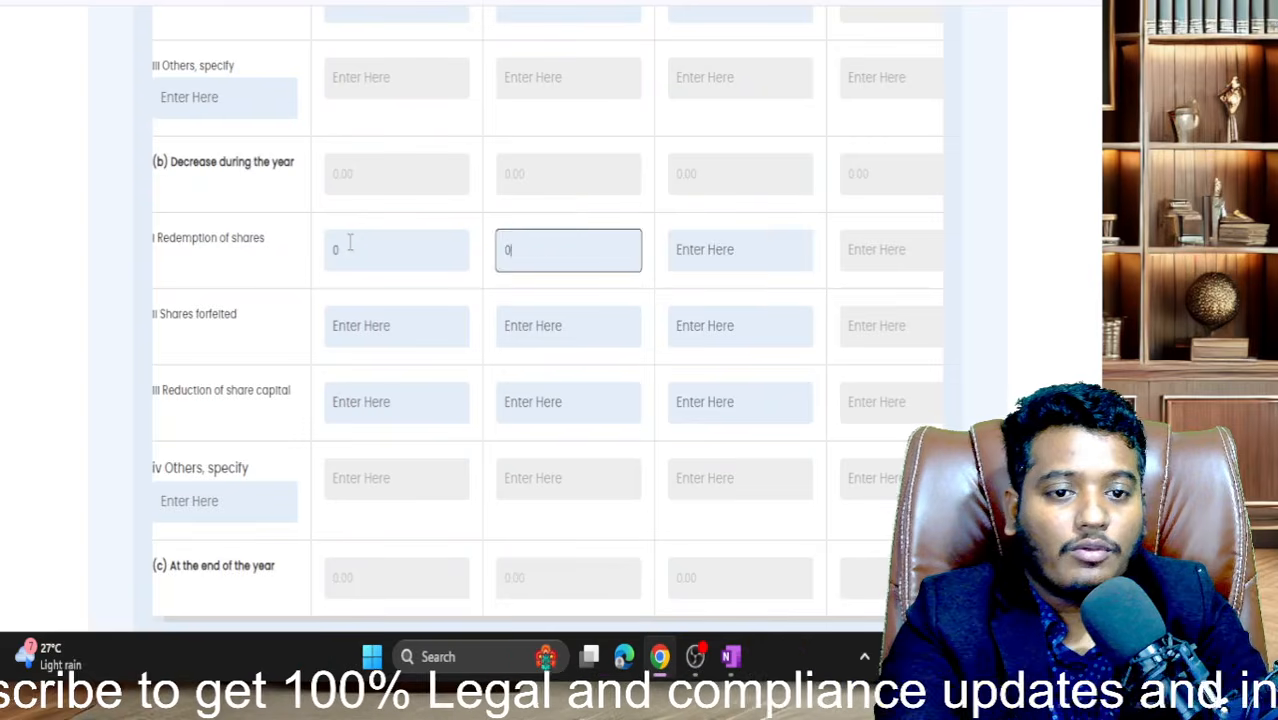
{"action": "key", "text": "Tab"}
{"action": "type", "text": "0"}
{"action": "key", "text": "Tab"}
{"action": "key", "text": "Tab"}
{"action": "key", "text": "Tab"}
{"action": "type", "text": "0"}
{"action": "key", "text": "Tab"}
{"action": "type", "text": "0"}
{"action": "key", "text": "Tab"}
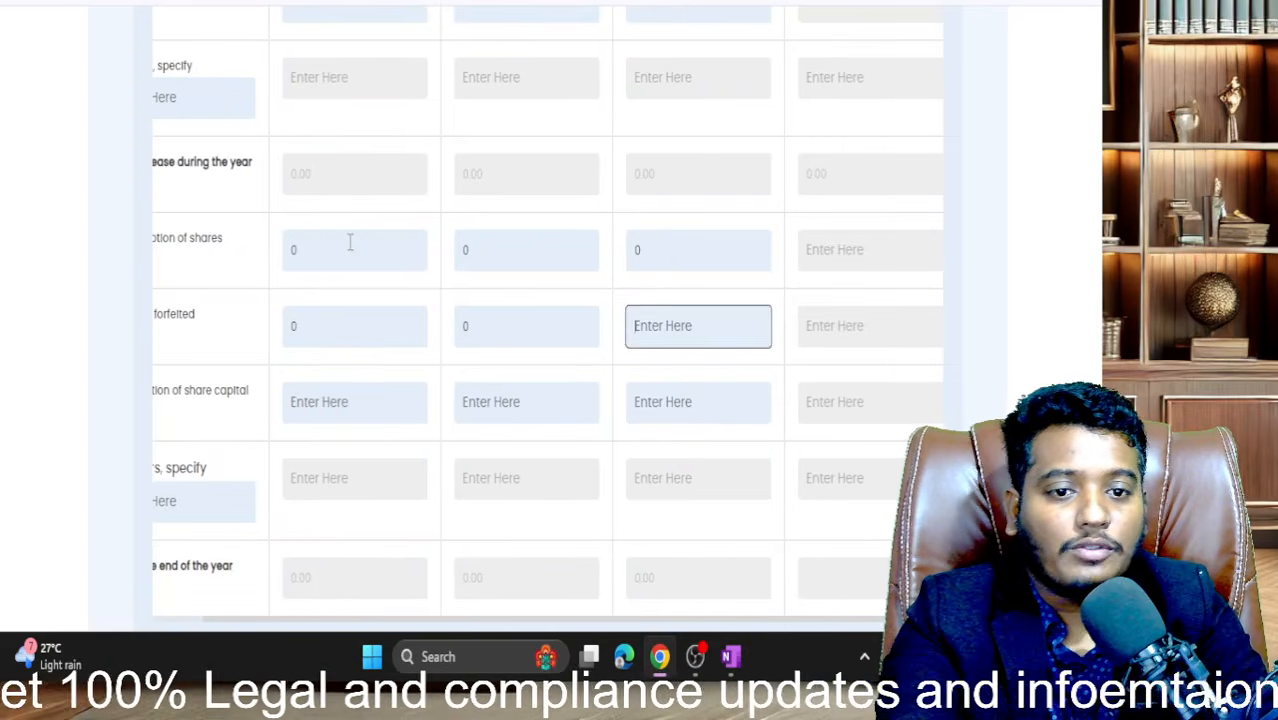
{"action": "type", "text": "0"}
{"action": "key", "text": "Tab"}
{"action": "key", "text": "Tab"}
{"action": "type", "text": "0"}
{"action": "key", "text": "Tab"}
{"action": "type", "text": "0"}
{"action": "key", "text": "Tab"}
{"action": "type", "text": "0"}
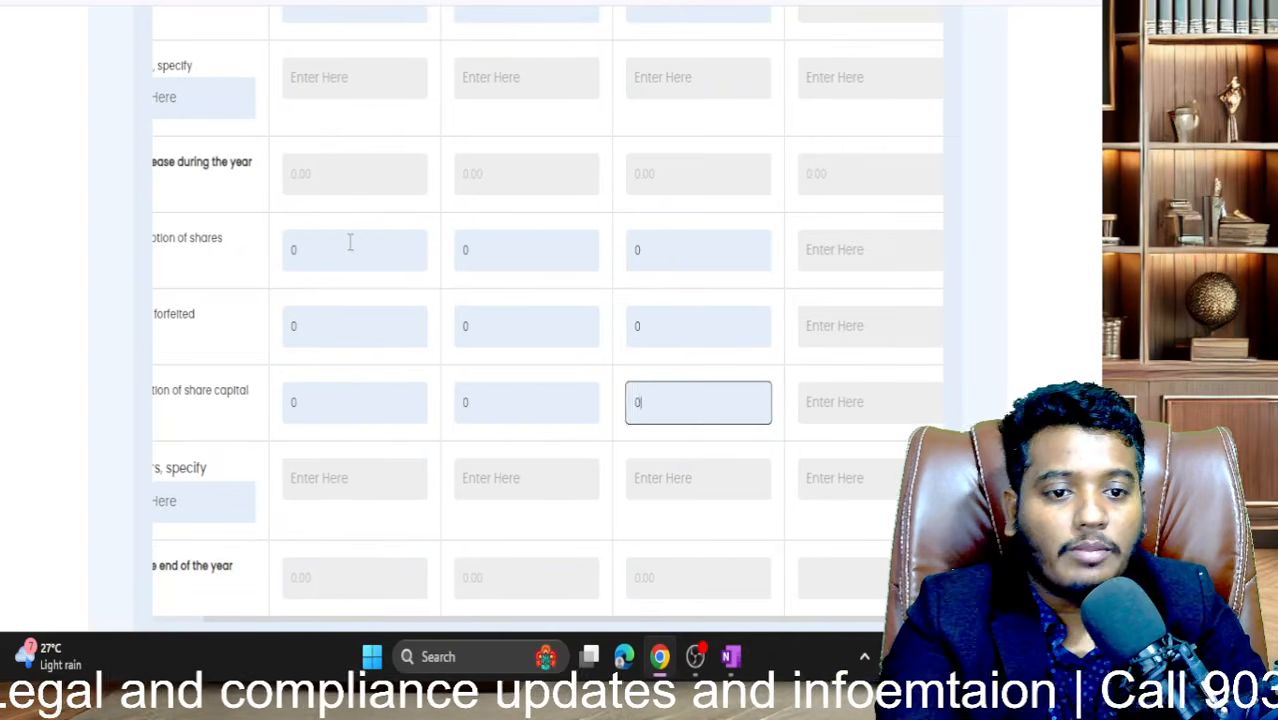
{"action": "key", "text": "Tab"}
{"action": "key", "text": "Tab"}
{"action": "key", "text": "Tab"}
{"action": "key", "text": "Tab"}
{"action": "key", "text": "Tab"}
- Review the filled preference share rows and highlight the cost records section heading
{"action": "scroll", "coordinate": [349, 245], "scroll_direction": "down", "scroll_amount": 5}
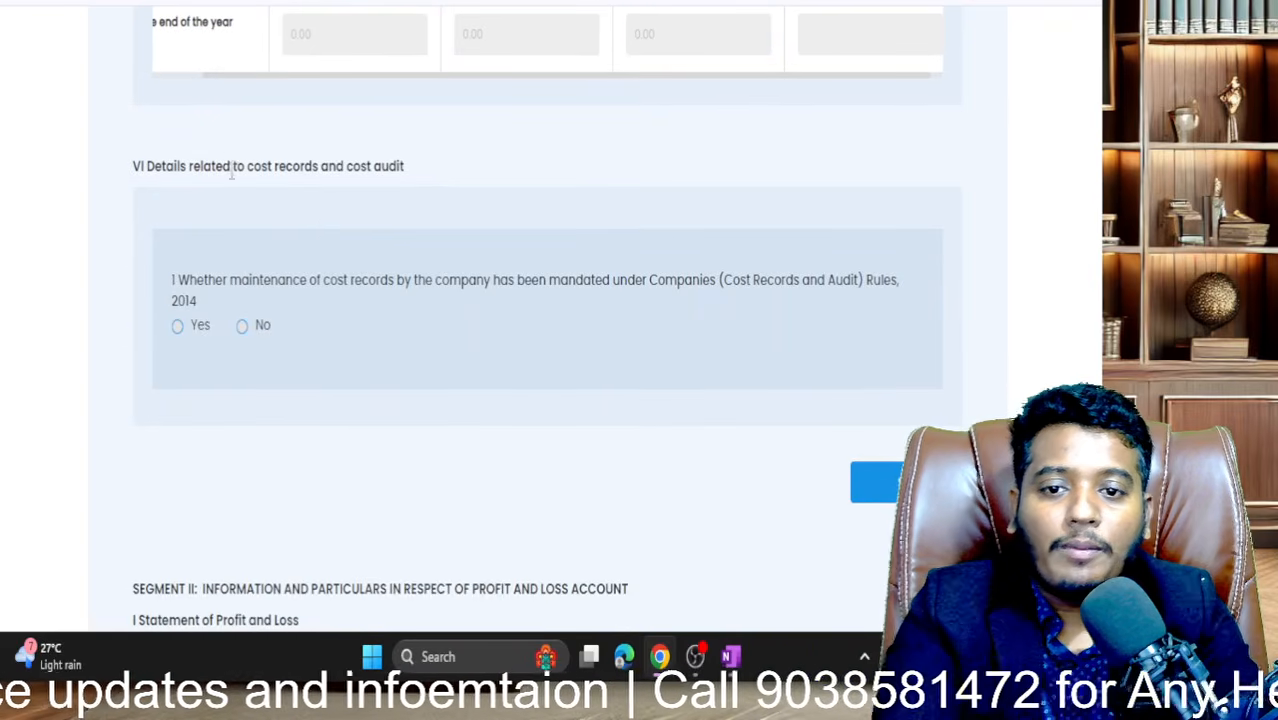
{"action": "scroll", "coordinate": [272, 249], "scroll_direction": "up", "scroll_amount": 3}
{"action": "scroll", "coordinate": [272, 249], "scroll_direction": "up", "scroll_amount": 1}
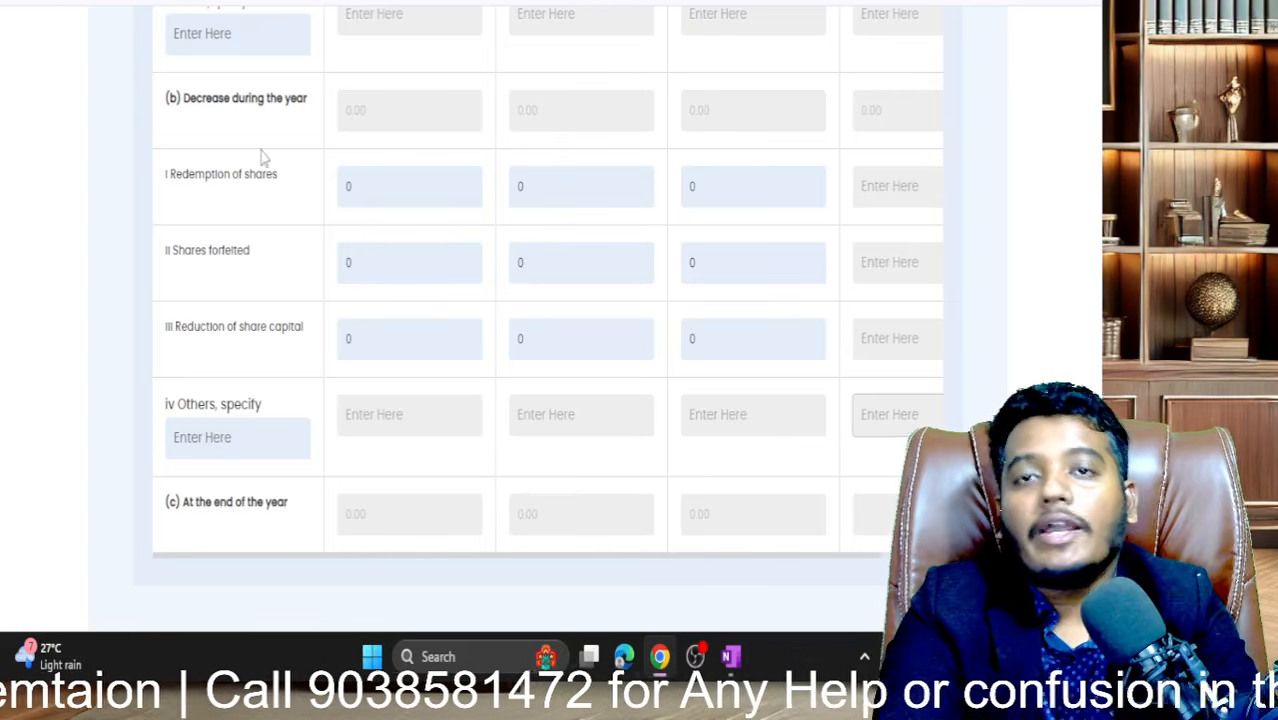
{"action": "scroll", "coordinate": [263, 157], "scroll_direction": "up", "scroll_amount": 2}
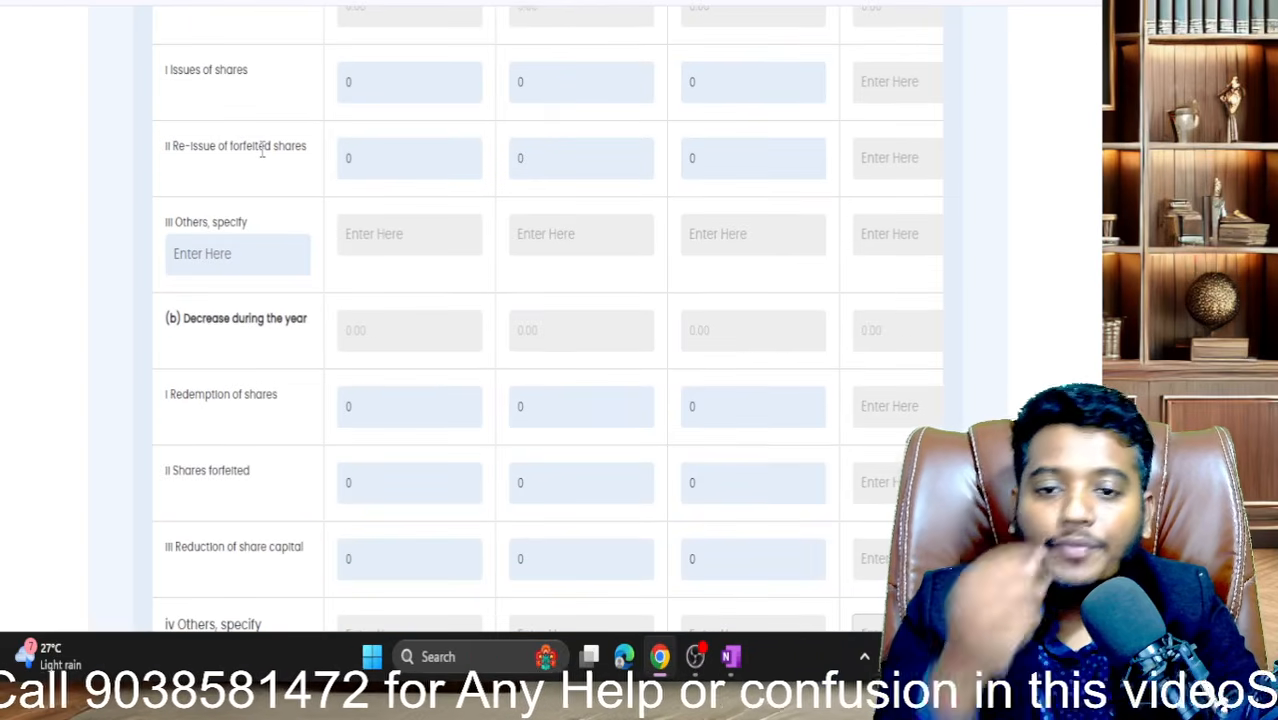
{"action": "scroll", "coordinate": [263, 151], "scroll_direction": "up", "scroll_amount": 2}
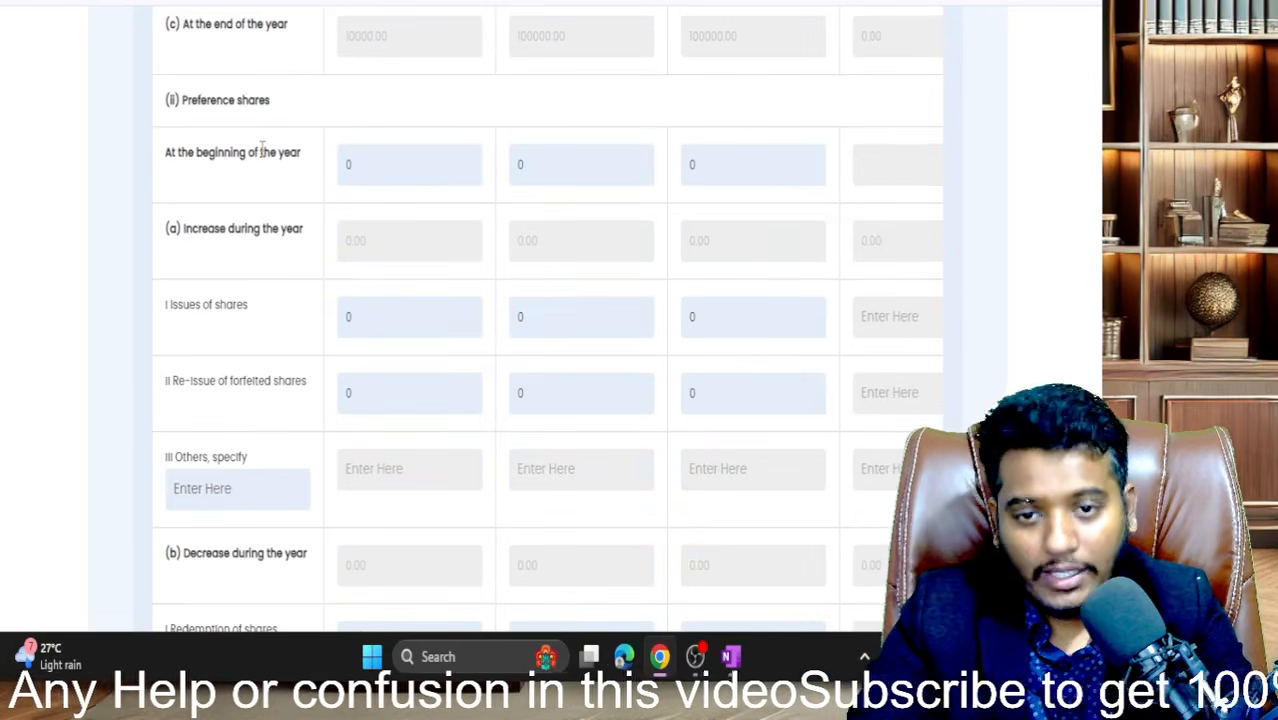
{"action": "scroll", "coordinate": [263, 150], "scroll_direction": "up", "scroll_amount": 1}
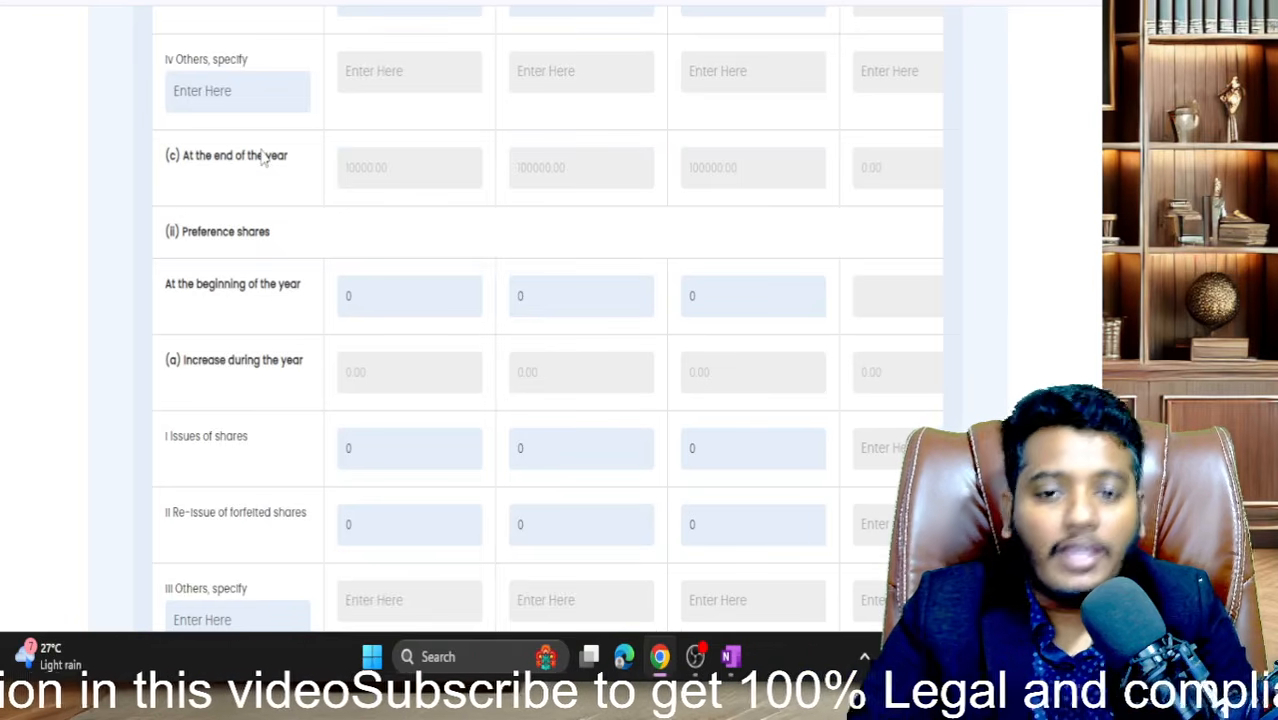
{"action": "scroll", "coordinate": [262, 158], "scroll_direction": "down", "scroll_amount": 8}
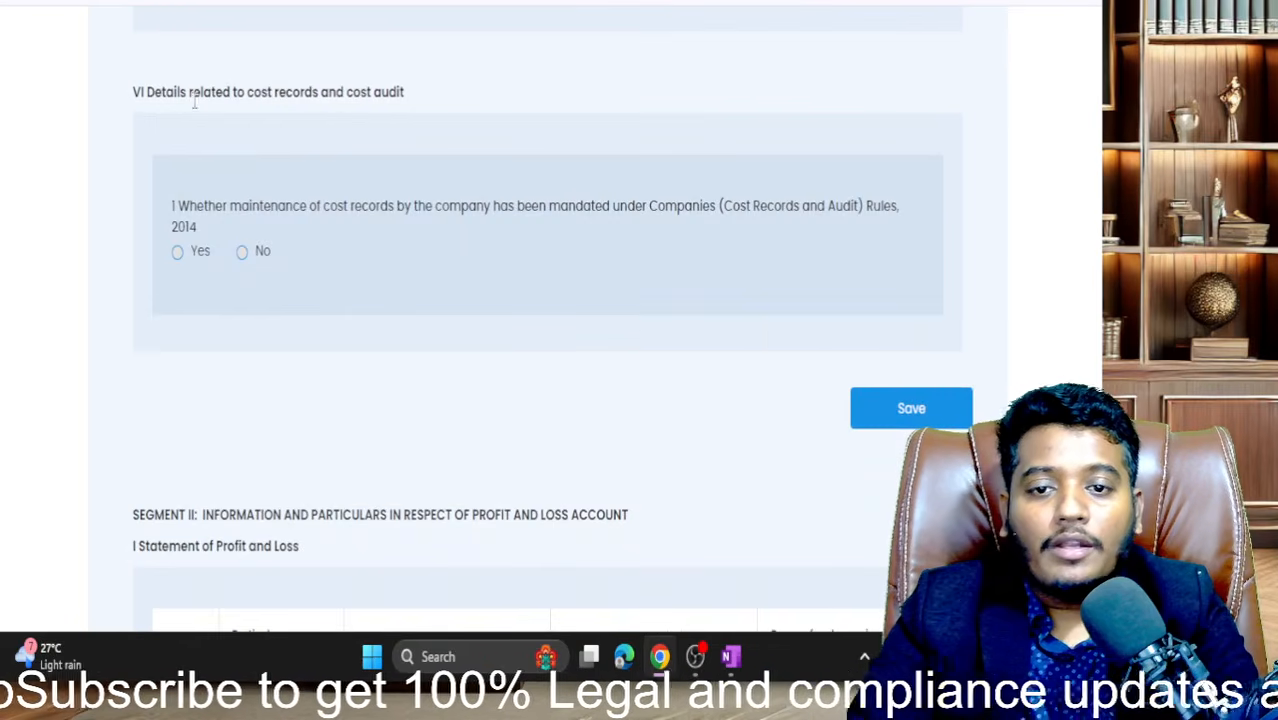
{"action": "left_click_drag", "start_coordinate": [174, 92], "coordinate": [366, 92]}
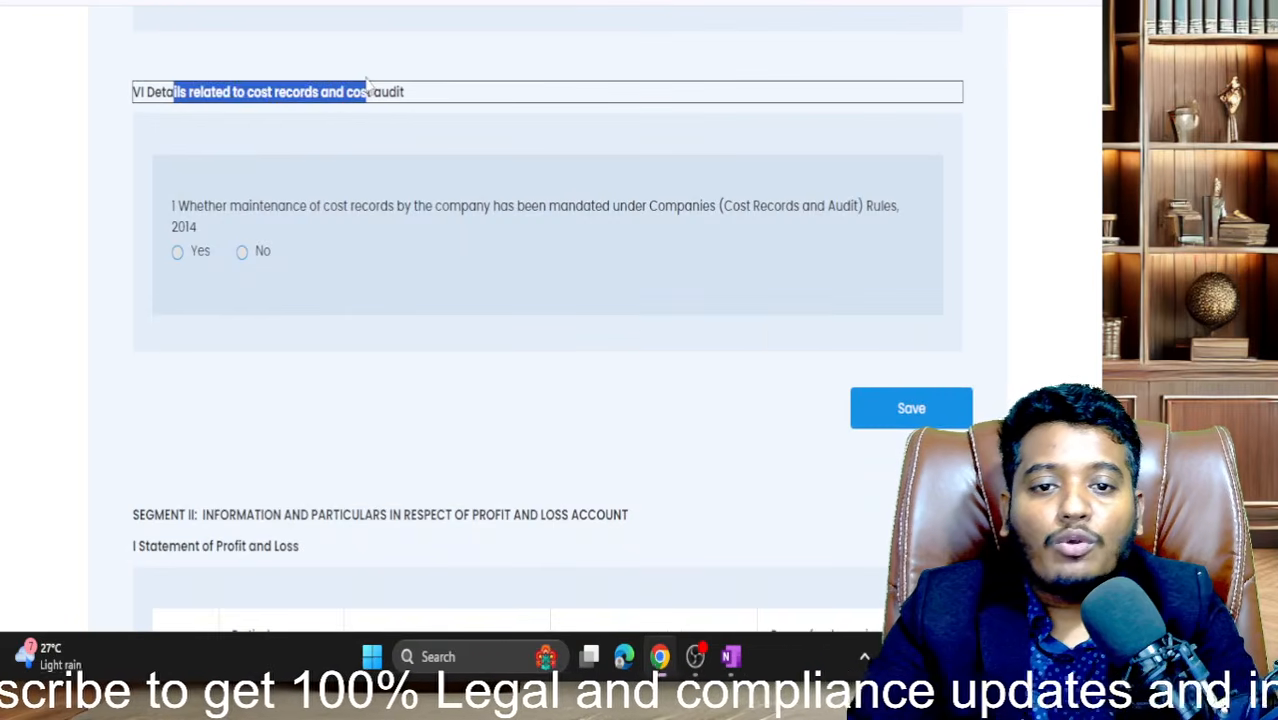
- Choose No for the section VI cost records question, save, and acknowledge Data Added Successfully
{"action": "left_click", "coordinate": [243, 254]}
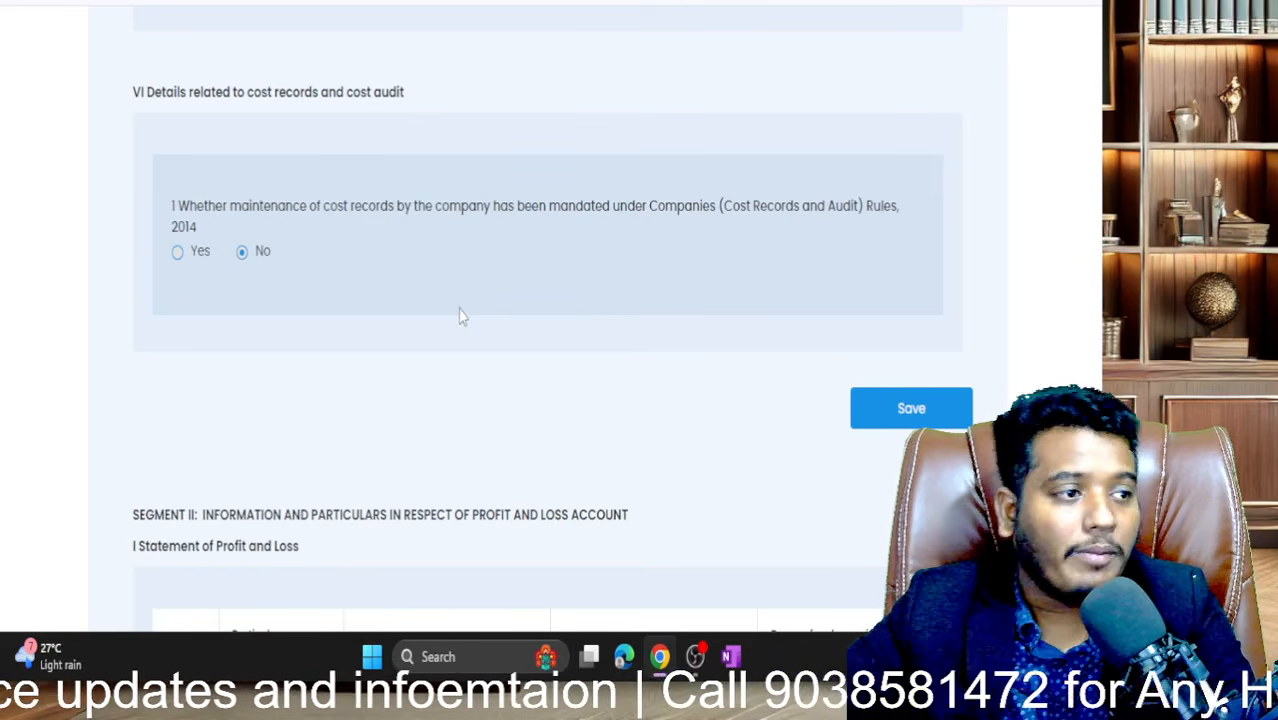
{"action": "scroll", "coordinate": [462, 317], "scroll_direction": "down", "scroll_amount": 1}
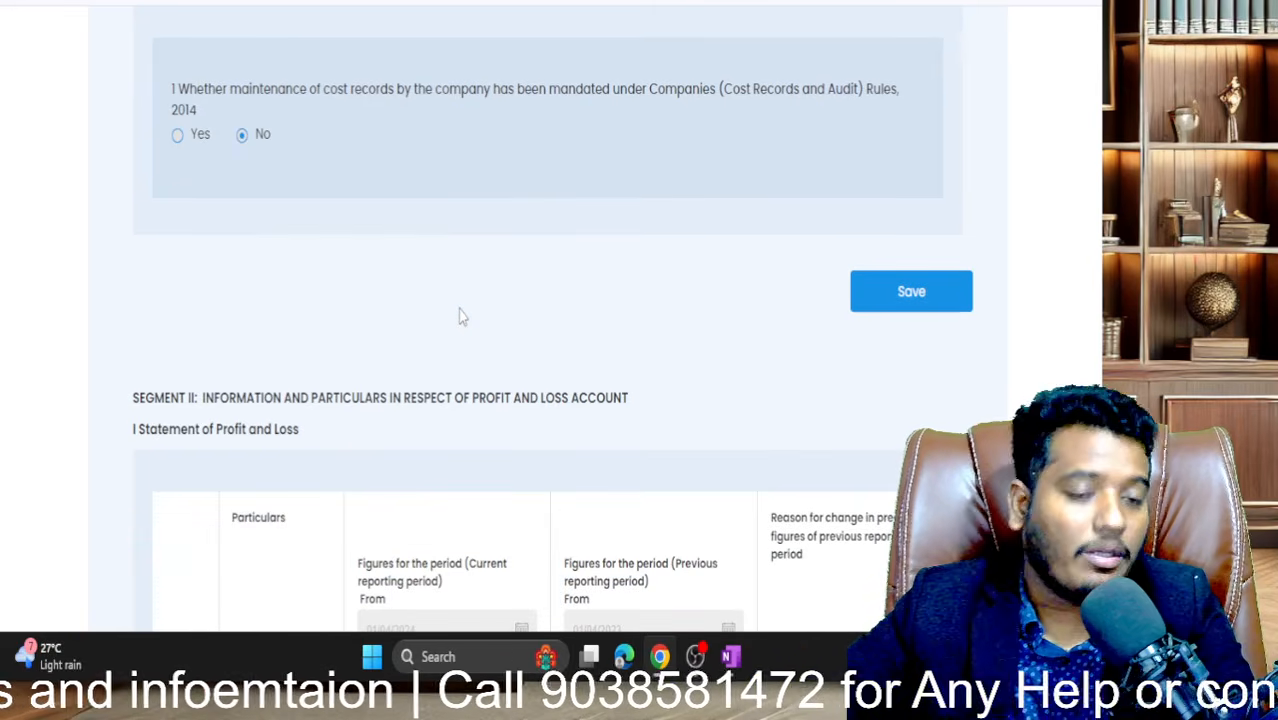
{"action": "left_click", "coordinate": [907, 290]}
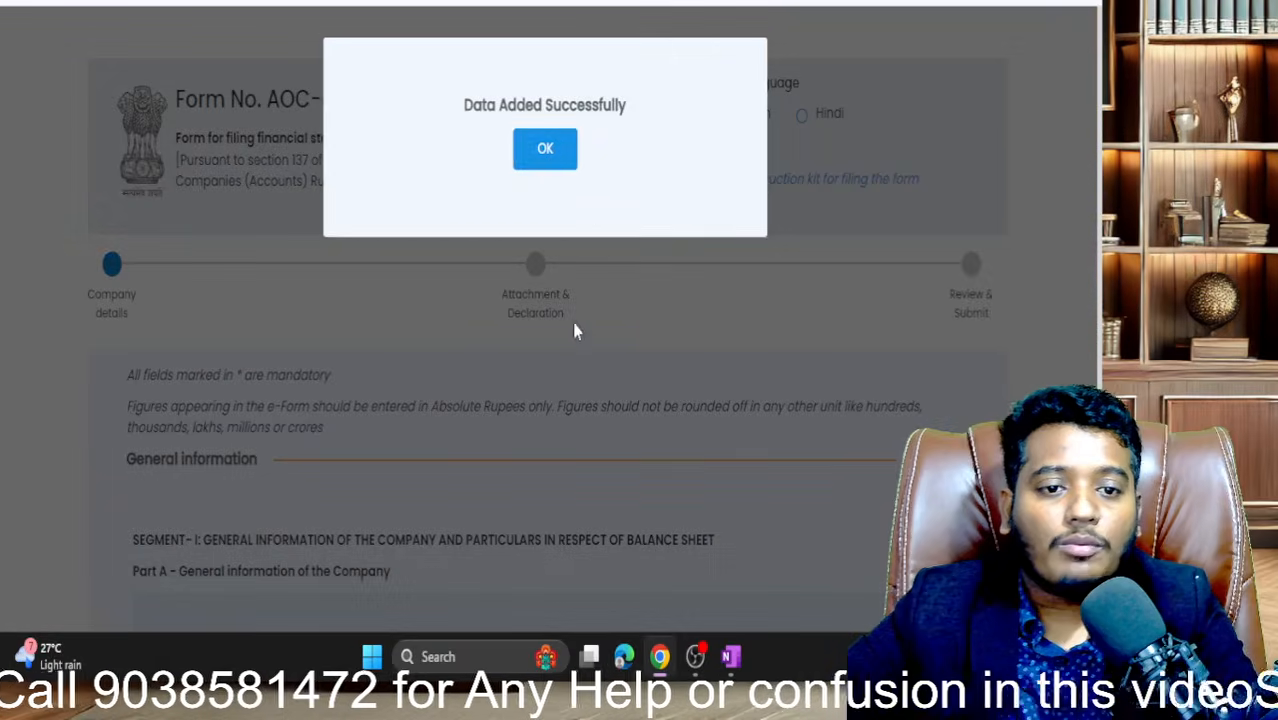
{"action": "left_click", "coordinate": [551, 165]}
{"action": "scroll", "coordinate": [705, 491], "scroll_direction": "down", "scroll_amount": 15}
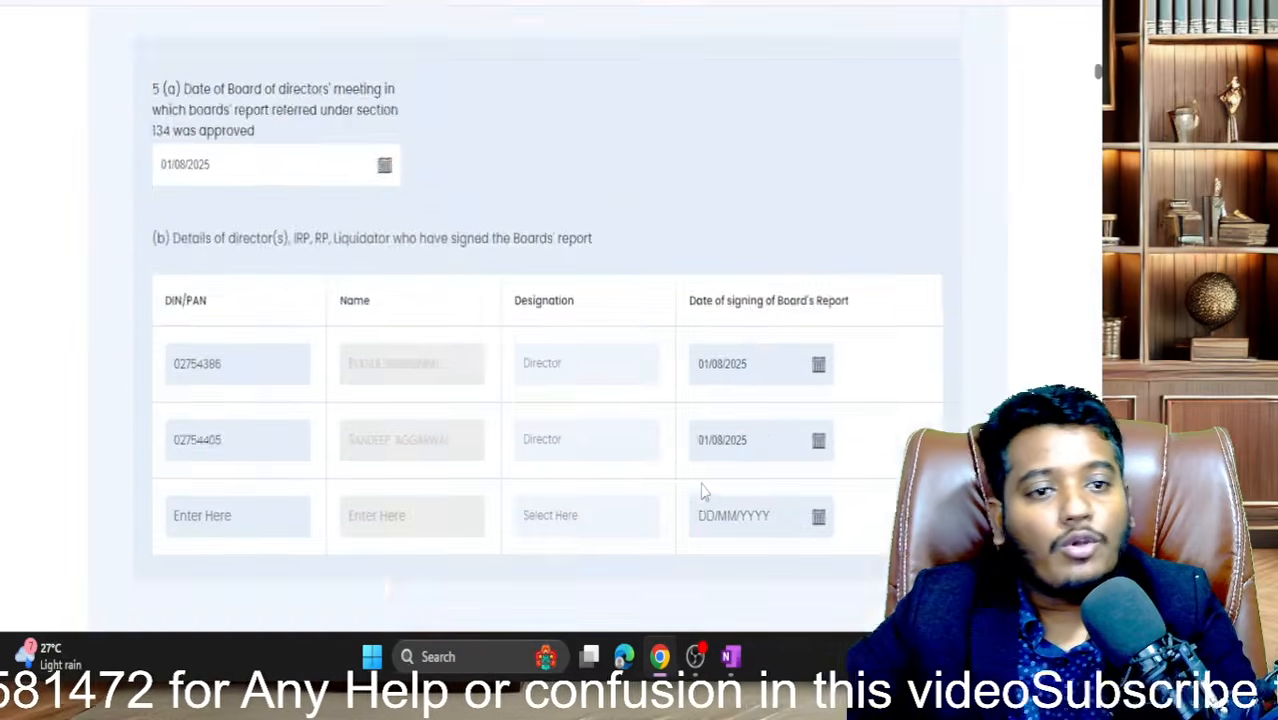
{"action": "scroll", "coordinate": [705, 491], "scroll_direction": "down", "scroll_amount": 20}
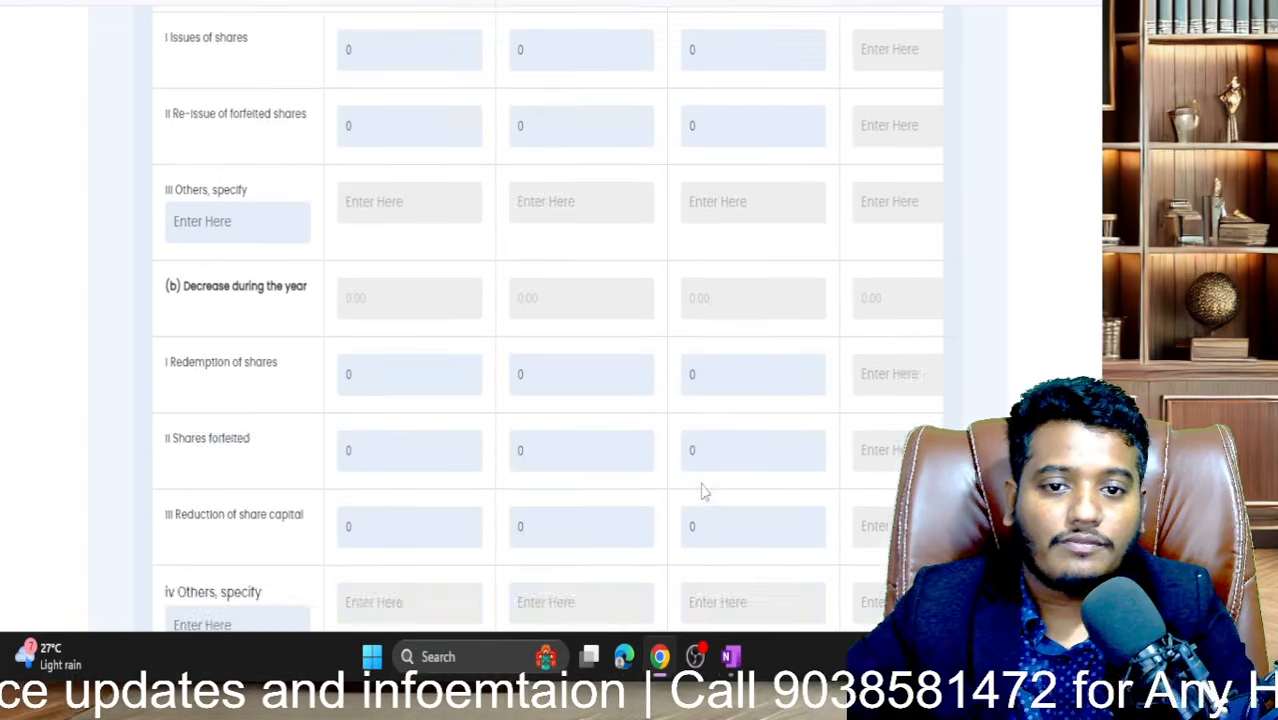
{"action": "scroll", "coordinate": [701, 492], "scroll_direction": "down", "scroll_amount": 12}
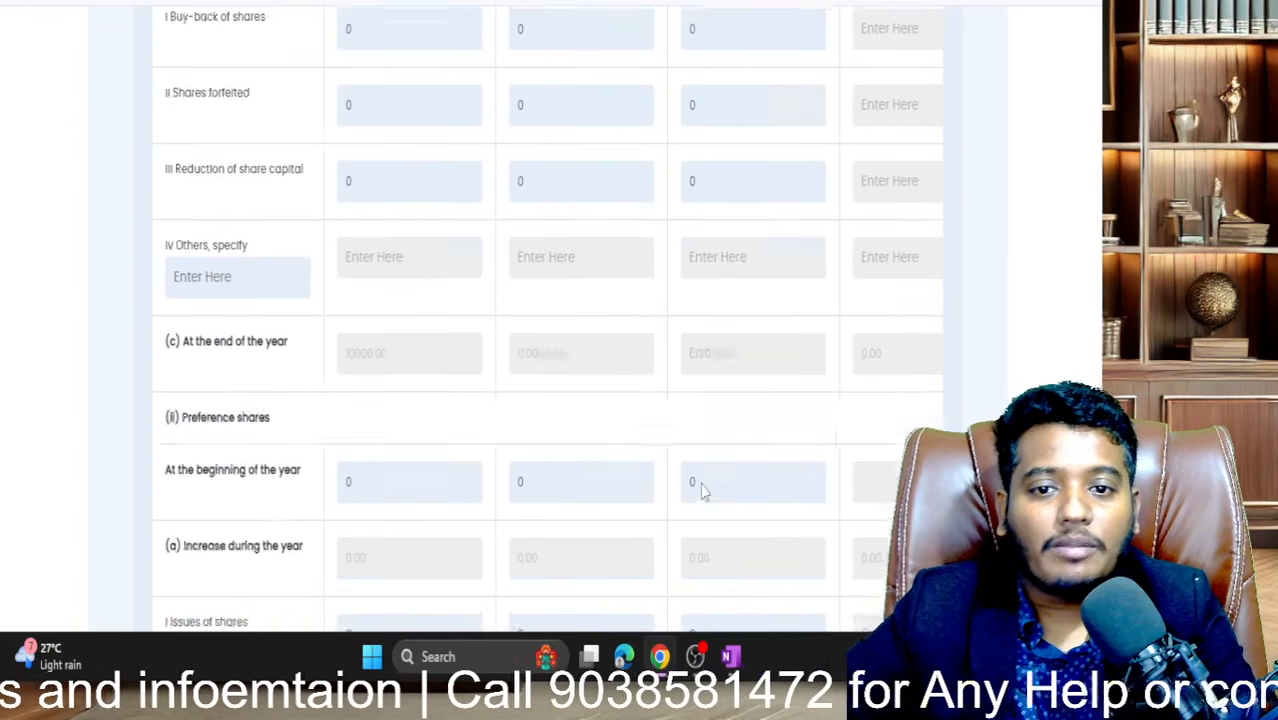
{"action": "scroll", "coordinate": [701, 492], "scroll_direction": "down", "scroll_amount": 5}
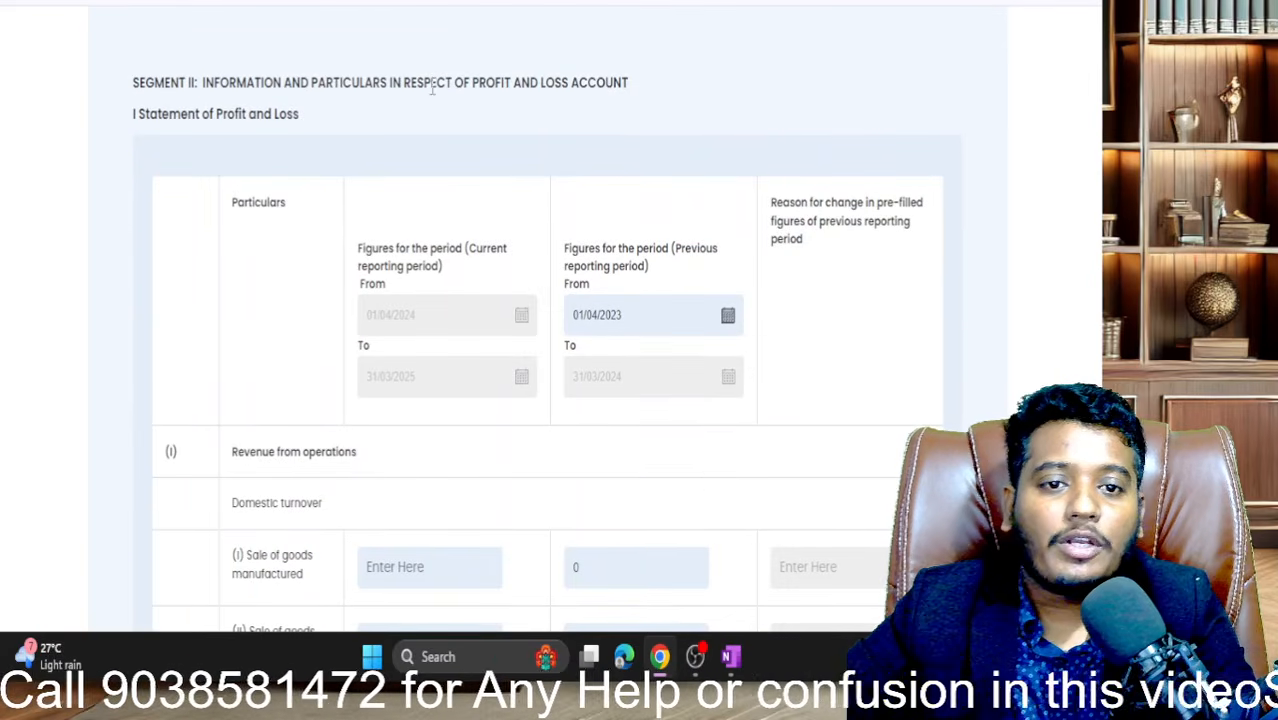
{"action": "left_click_drag", "start_coordinate": [478, 87], "coordinate": [670, 86]}
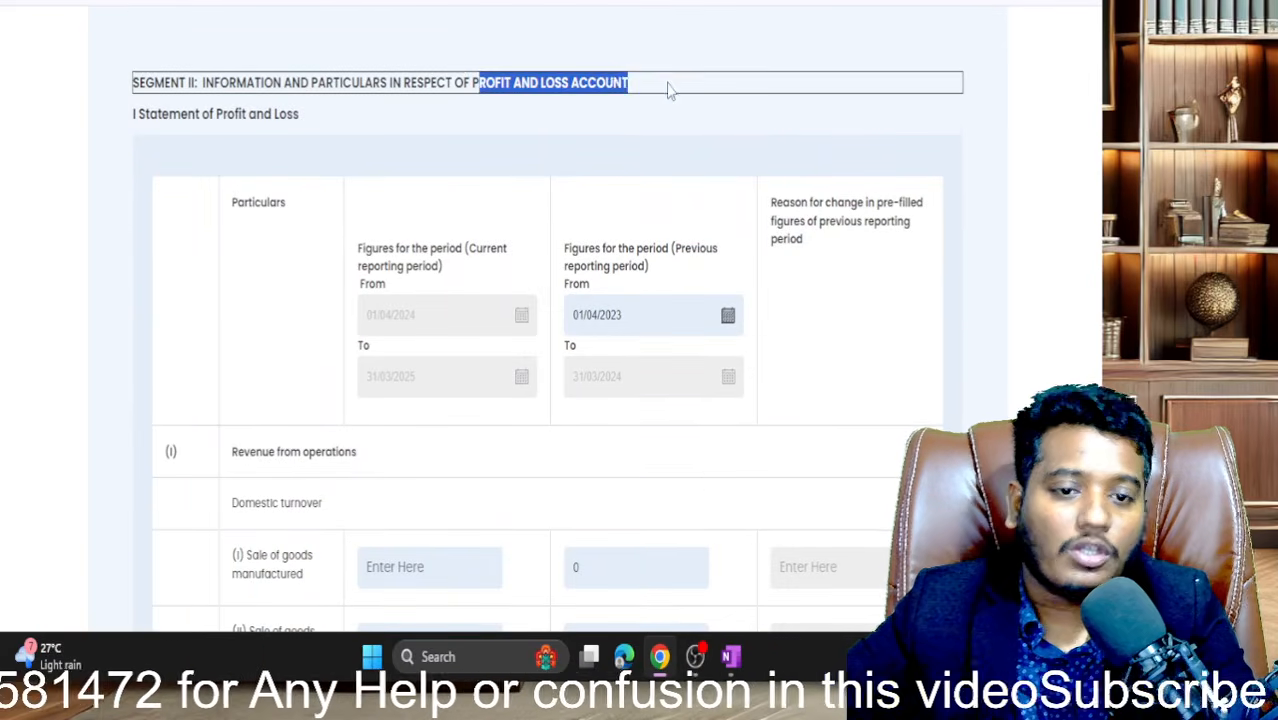
{"action": "scroll", "coordinate": [670, 88], "scroll_direction": "down", "scroll_amount": 1}
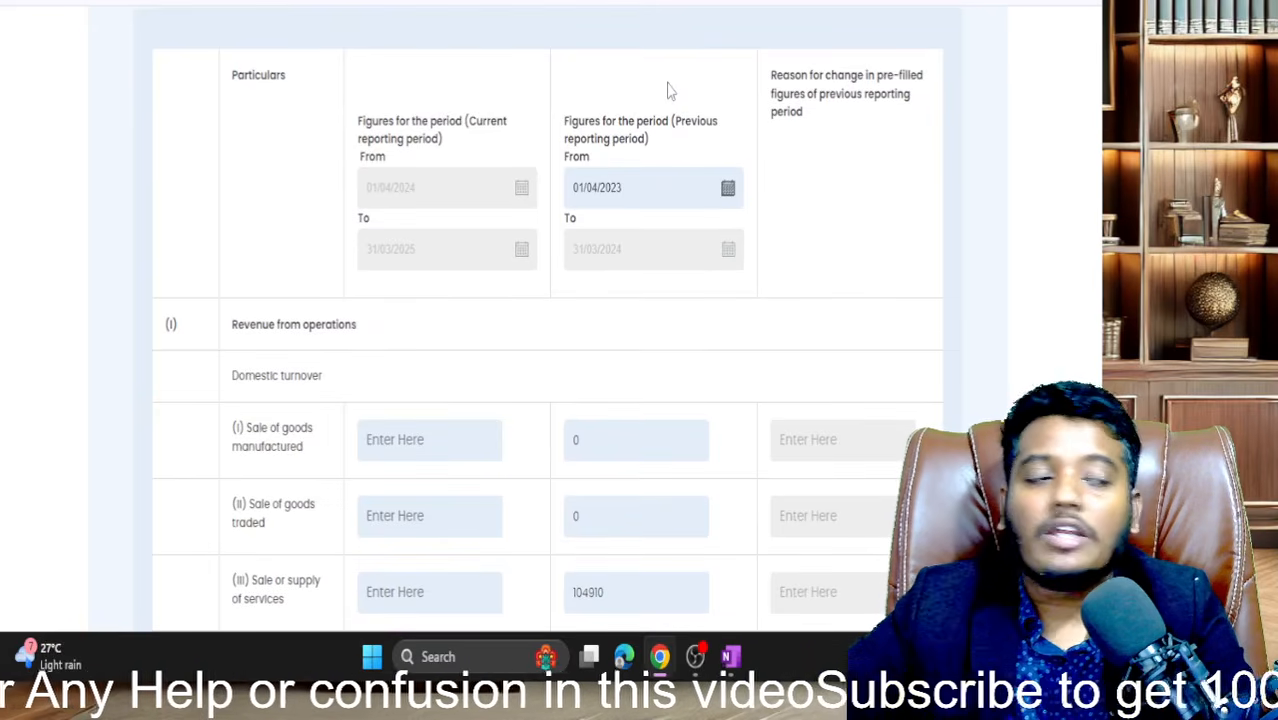
{"action": "scroll", "coordinate": [670, 91], "scroll_direction": "up", "scroll_amount": 10}
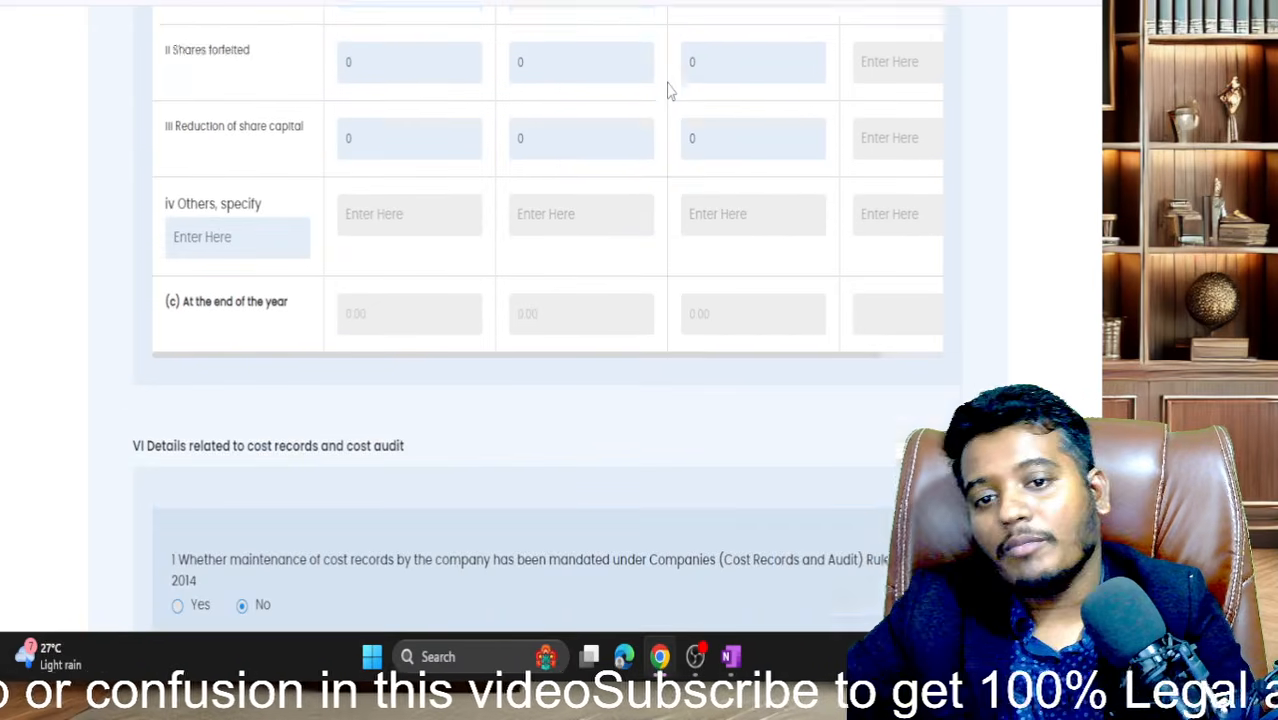
{"action": "scroll", "coordinate": [670, 91], "scroll_direction": "down", "scroll_amount": 4}
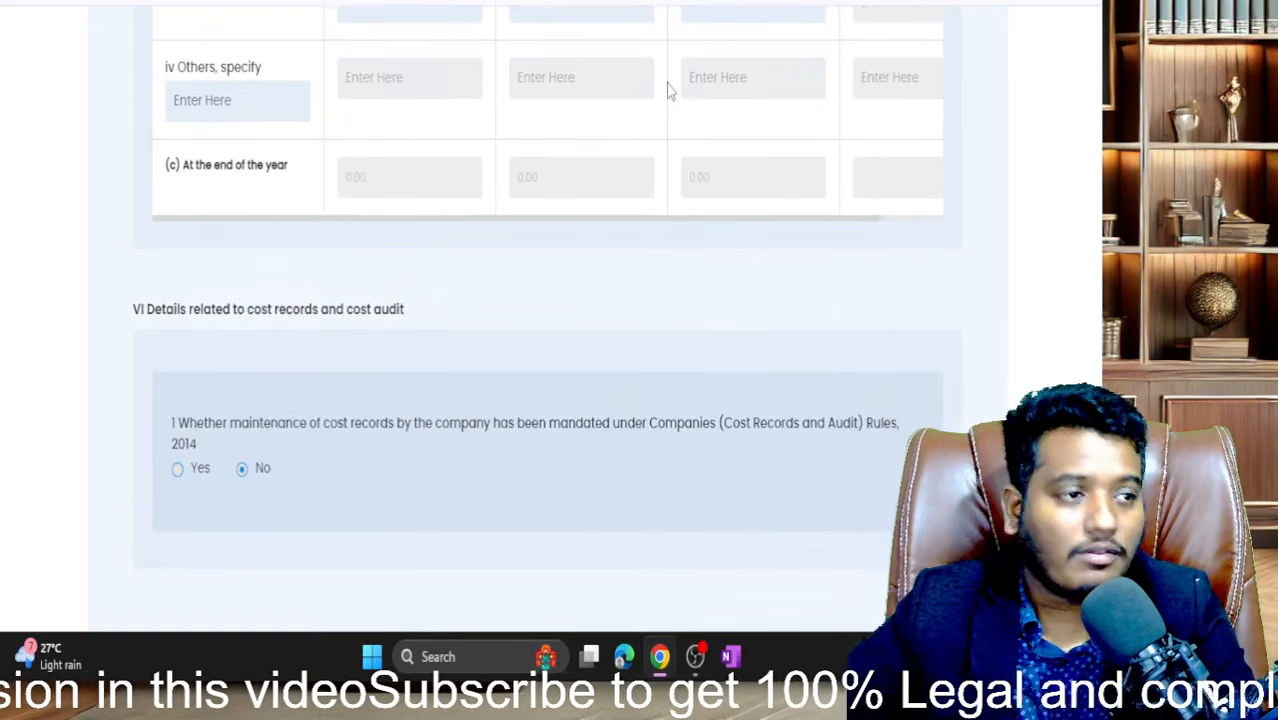
{"action": "scroll", "coordinate": [670, 91], "scroll_direction": "up", "scroll_amount": 7}
{"action": "scroll", "coordinate": [670, 91], "scroll_direction": "up", "scroll_amount": 10}
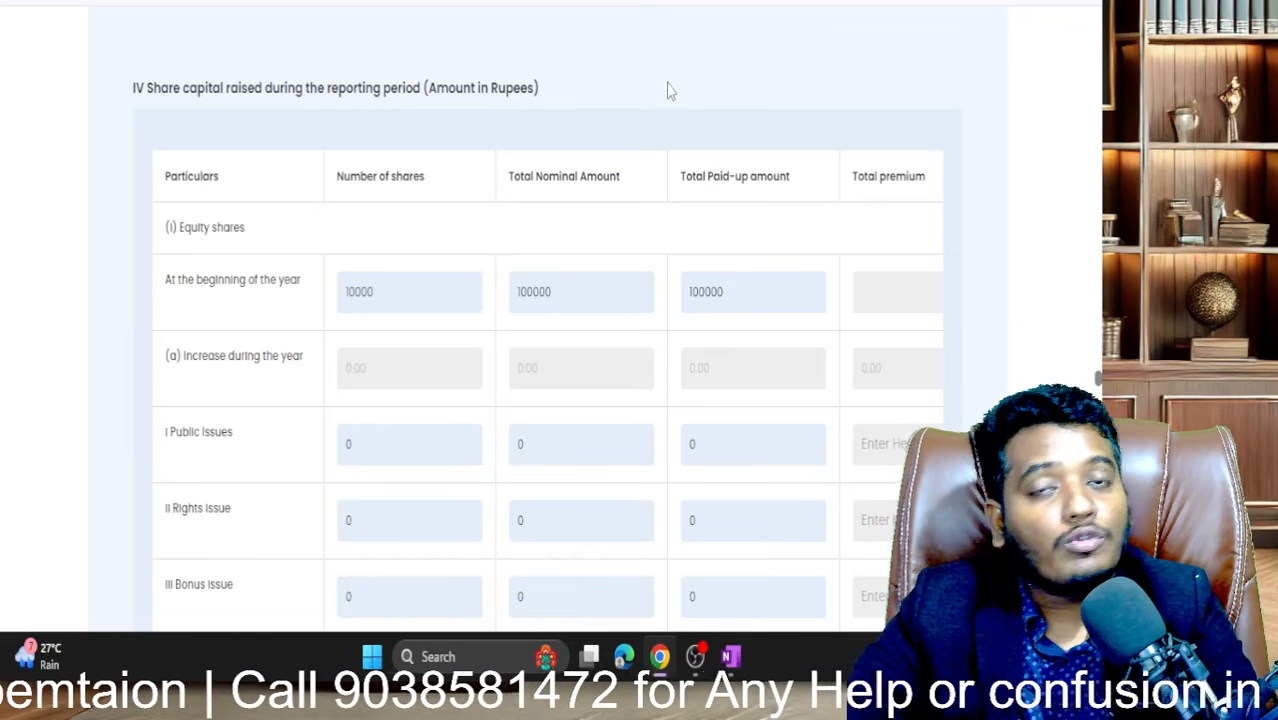
{"action": "scroll", "coordinate": [670, 90], "scroll_direction": "up", "scroll_amount": 1}
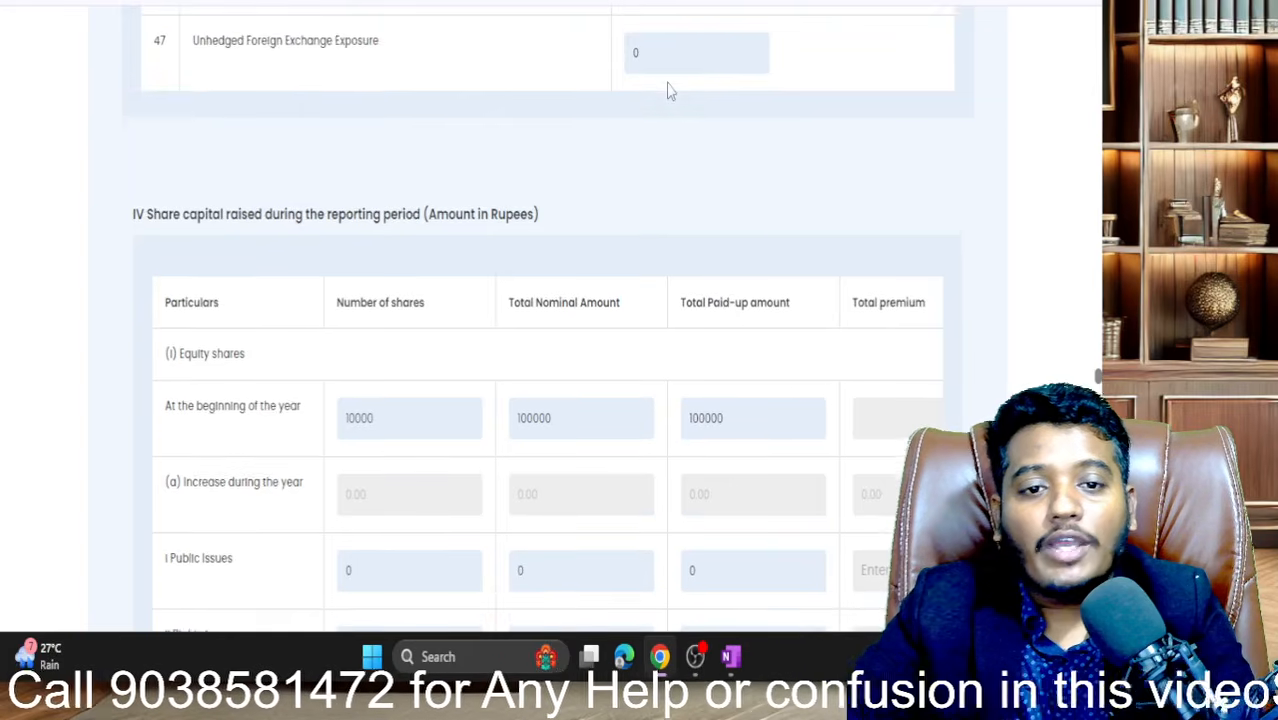
{"action": "scroll", "coordinate": [670, 90], "scroll_direction": "up", "scroll_amount": 4}
{"action": "scroll", "coordinate": [670, 88], "scroll_direction": "down", "scroll_amount": 4}
{"action": "scroll", "coordinate": [669, 85], "scroll_direction": "down", "scroll_amount": 2}
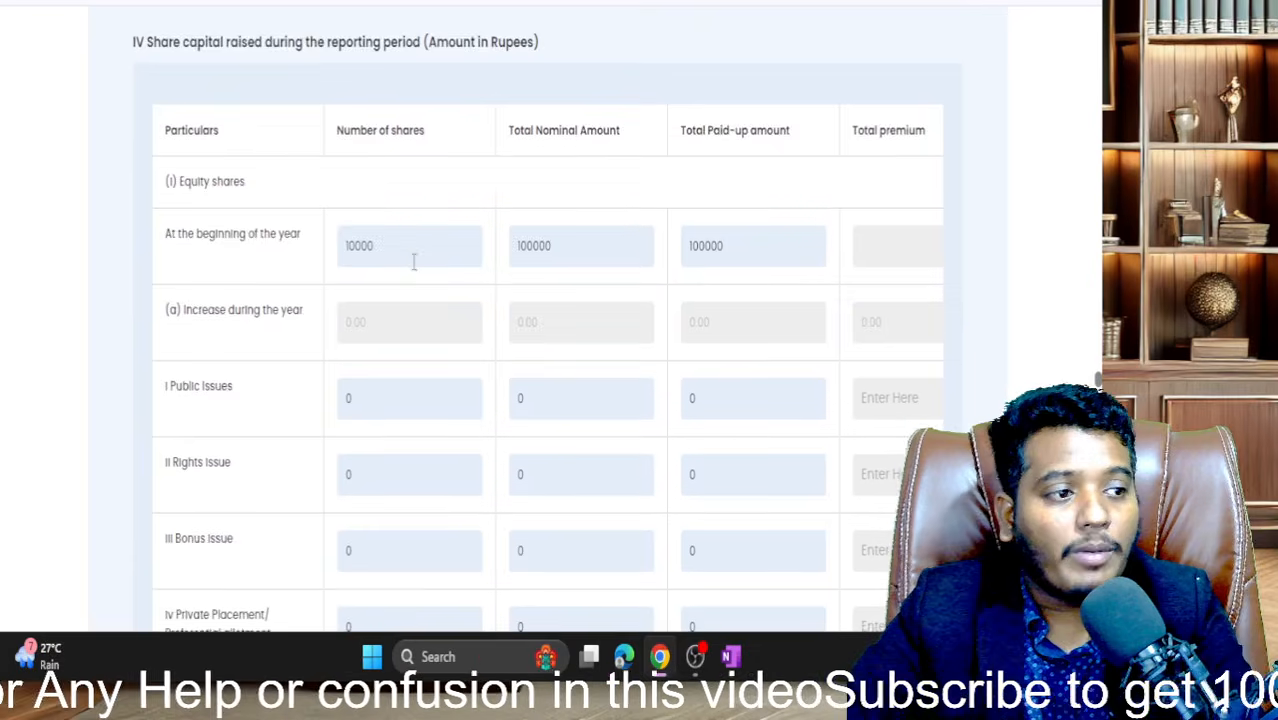
{"action": "scroll", "coordinate": [415, 270], "scroll_direction": "down", "scroll_amount": 7}
{"action": "scroll", "coordinate": [415, 270], "scroll_direction": "down", "scroll_amount": 8}
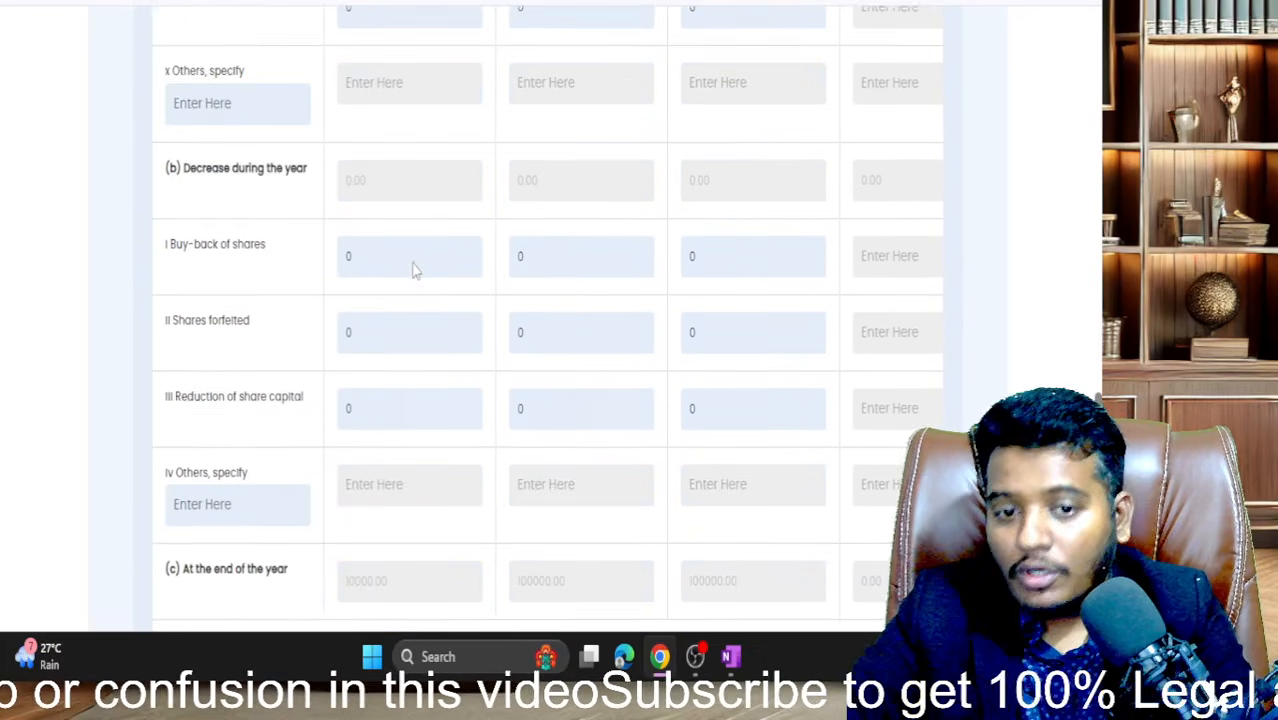
{"action": "scroll", "coordinate": [463, 413], "scroll_direction": "down", "scroll_amount": 8}
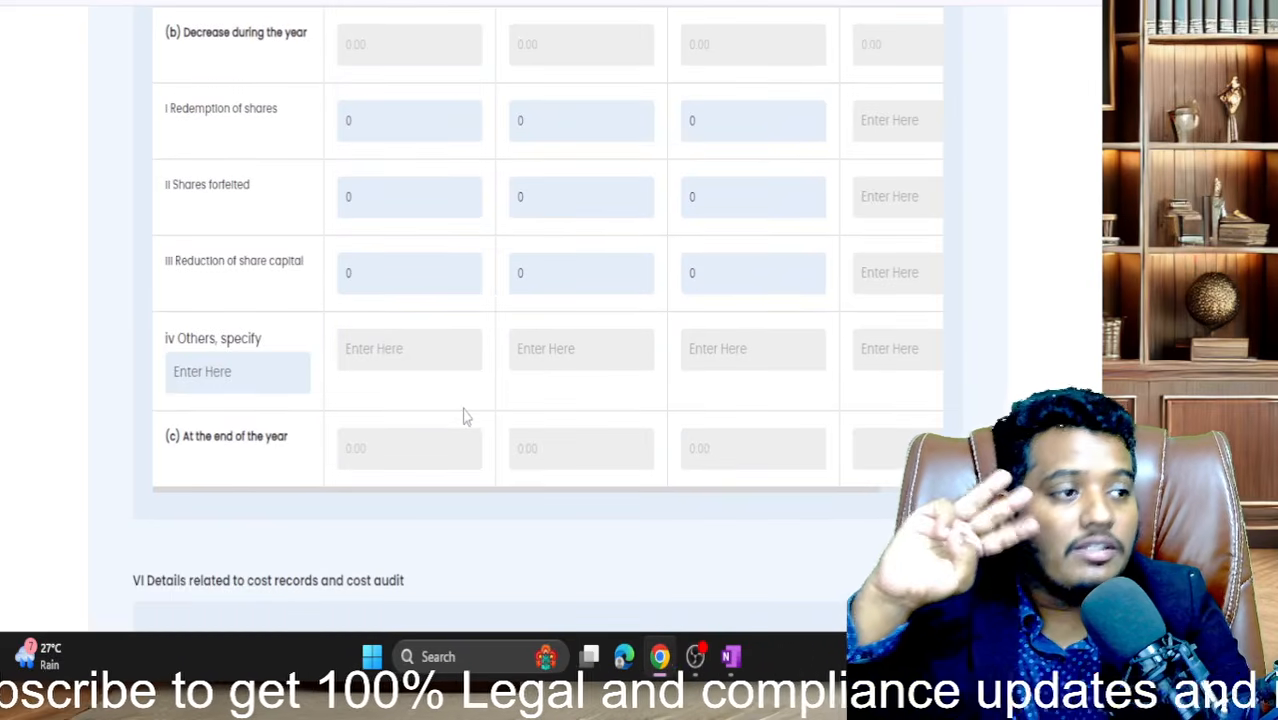
{"action": "scroll", "coordinate": [463, 417], "scroll_direction": "down", "scroll_amount": 9}
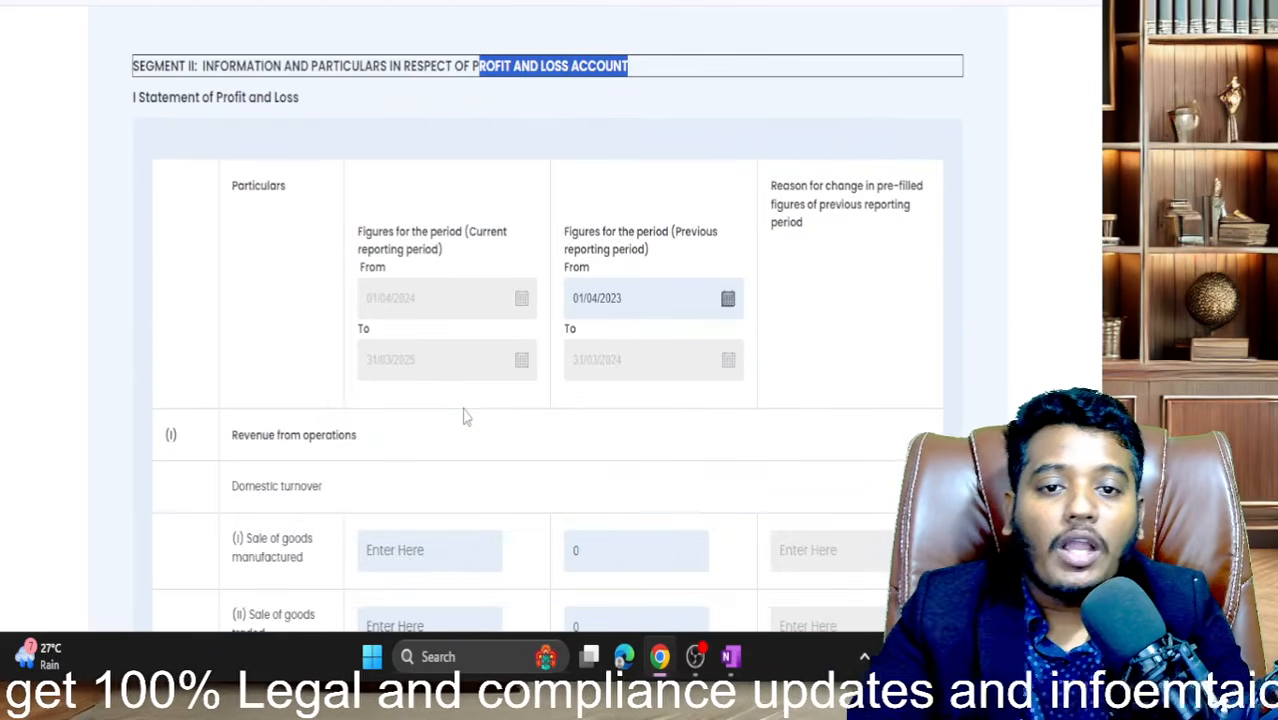
- Scroll to the domestic turnover section and clear the stray heading selection
{"action": "scroll", "coordinate": [463, 417], "scroll_direction": "up", "scroll_amount": 4}
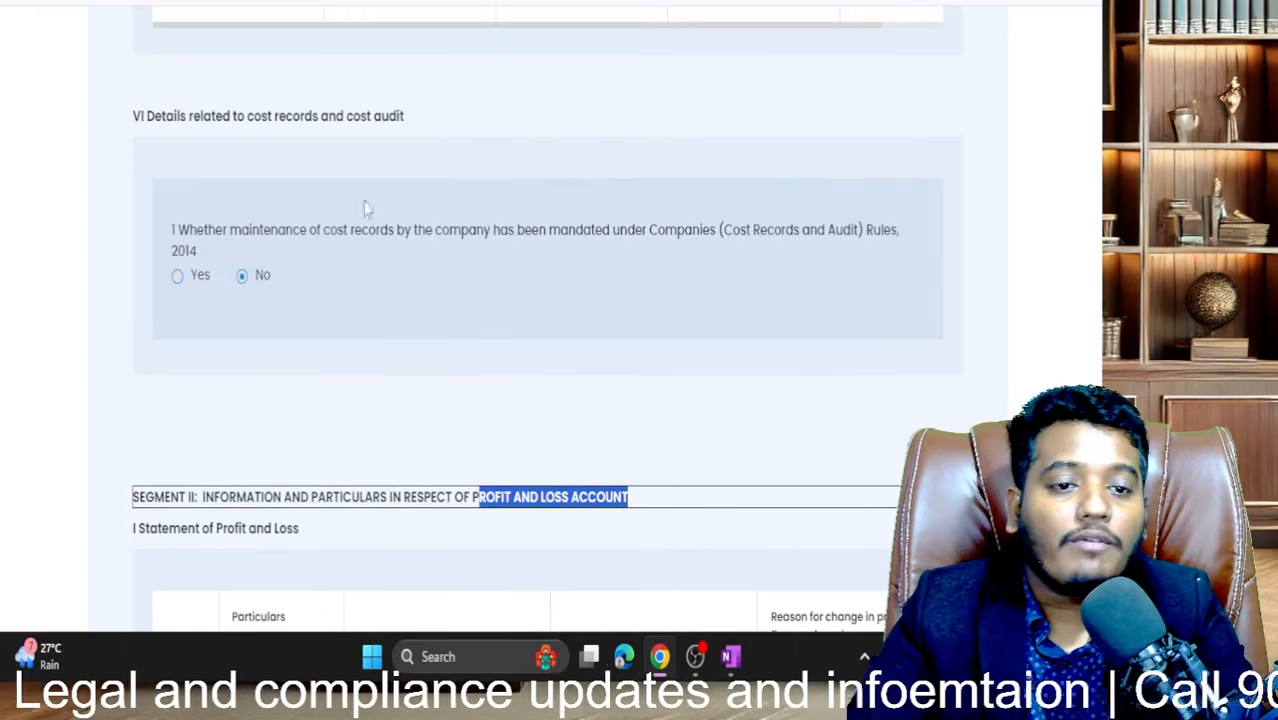
{"action": "scroll", "coordinate": [487, 342], "scroll_direction": "down", "scroll_amount": 2}
{"action": "scroll", "coordinate": [486, 342], "scroll_direction": "up", "scroll_amount": 2}
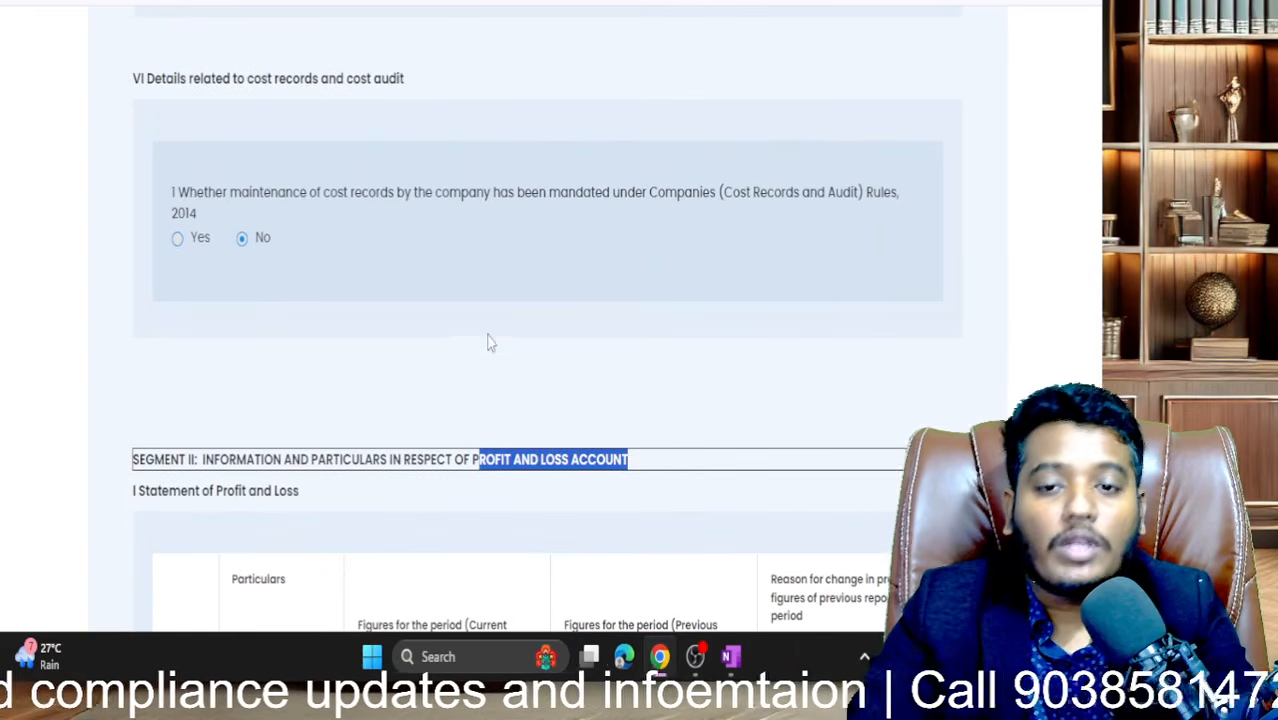
{"action": "scroll", "coordinate": [343, 335], "scroll_direction": "down", "scroll_amount": 4}
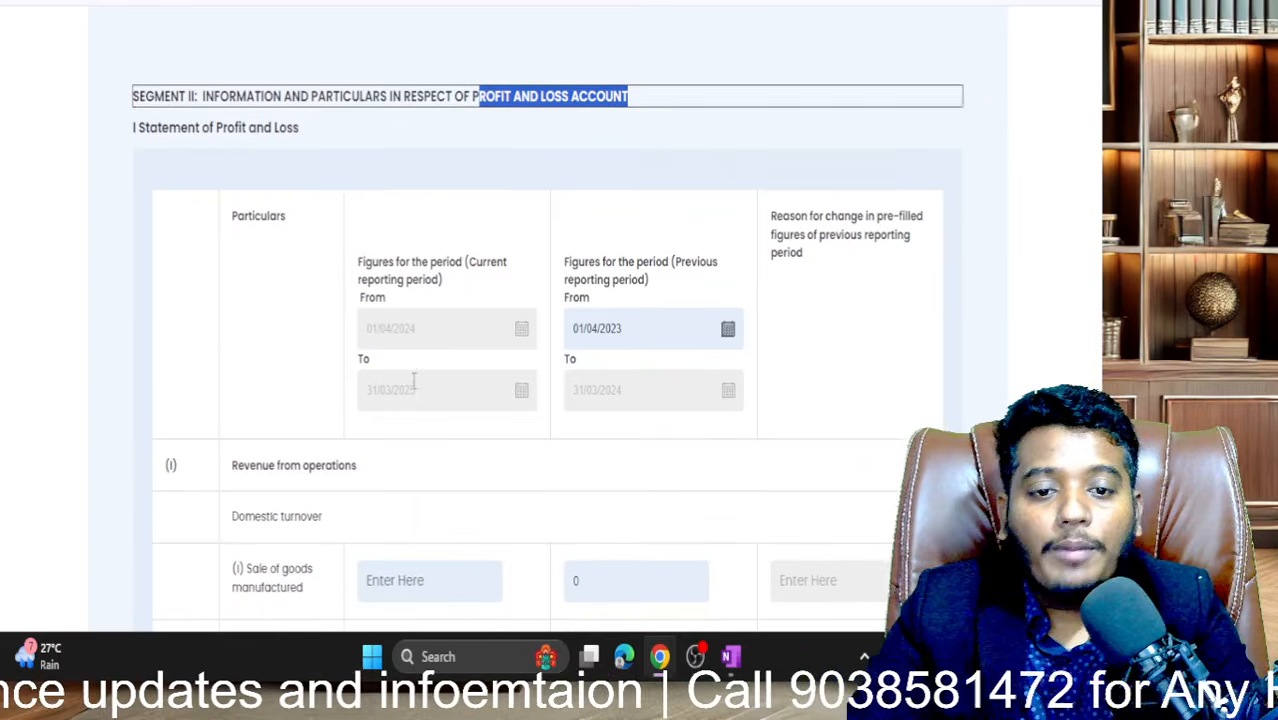
{"action": "left_click", "coordinate": [528, 289]}
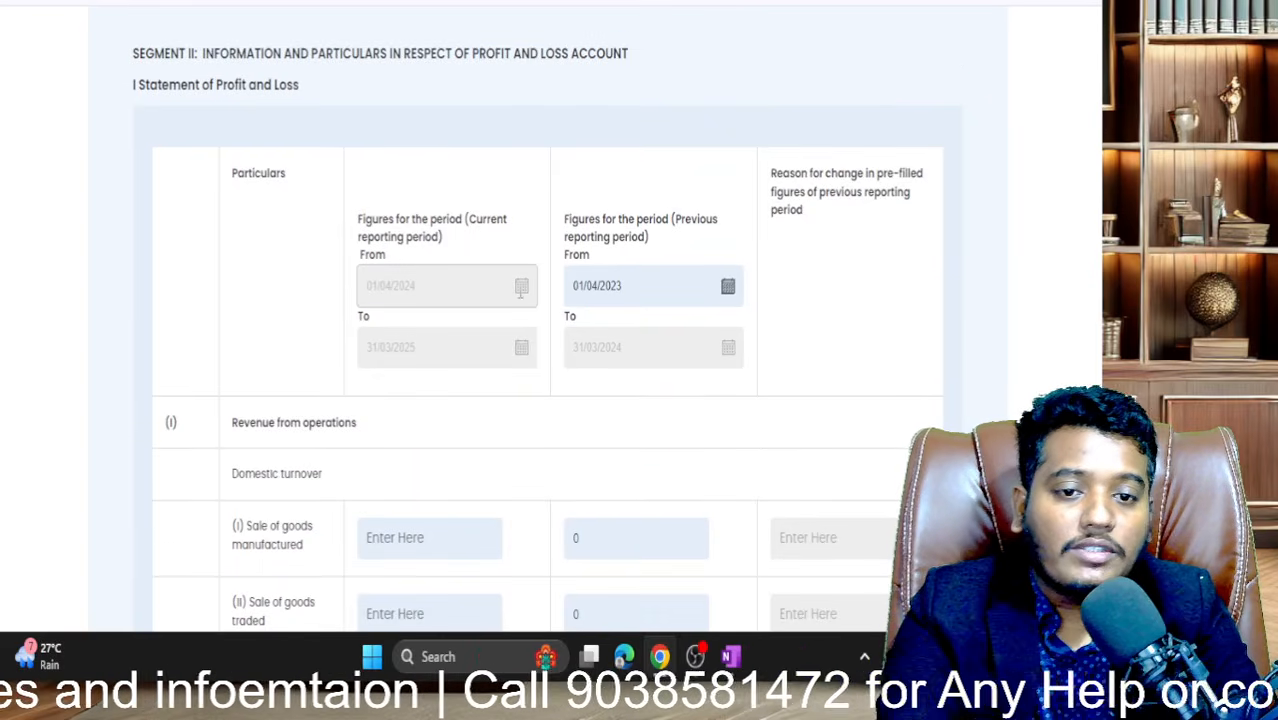
{"action": "scroll", "coordinate": [532, 463], "scroll_direction": "down", "scroll_amount": 2}
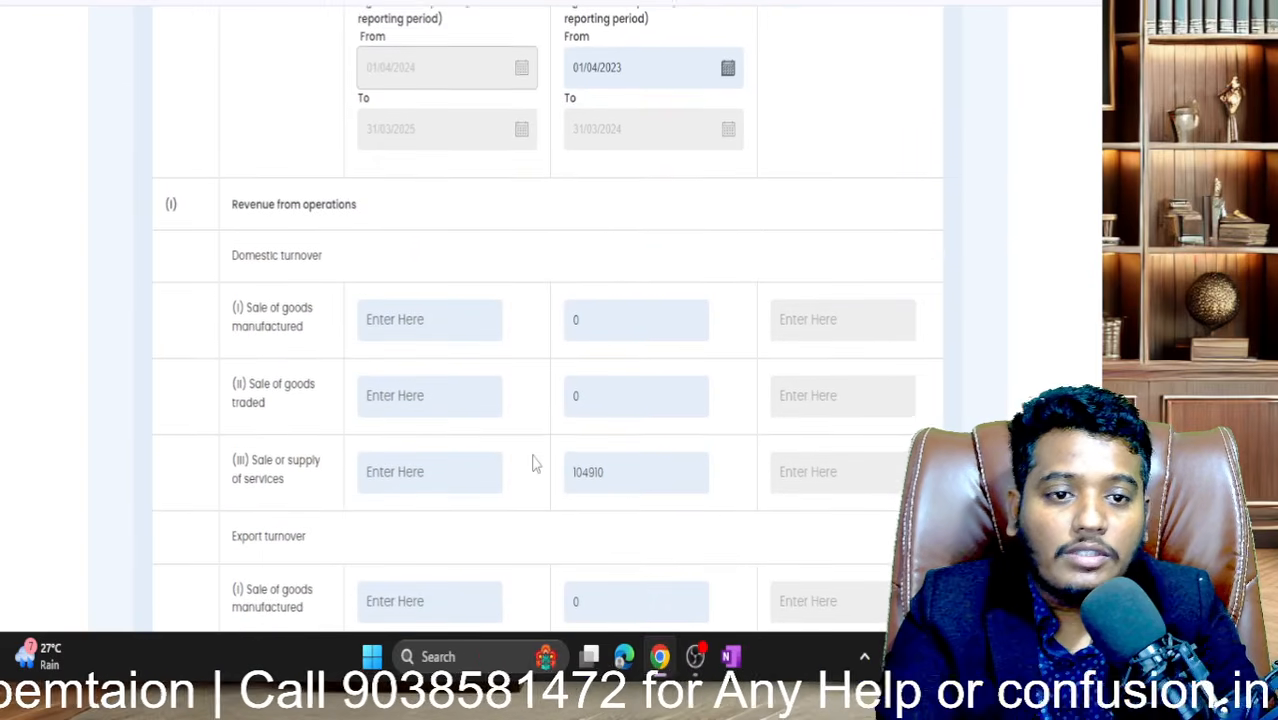
{"action": "scroll", "coordinate": [480, 348], "scroll_direction": "down", "scroll_amount": 1}
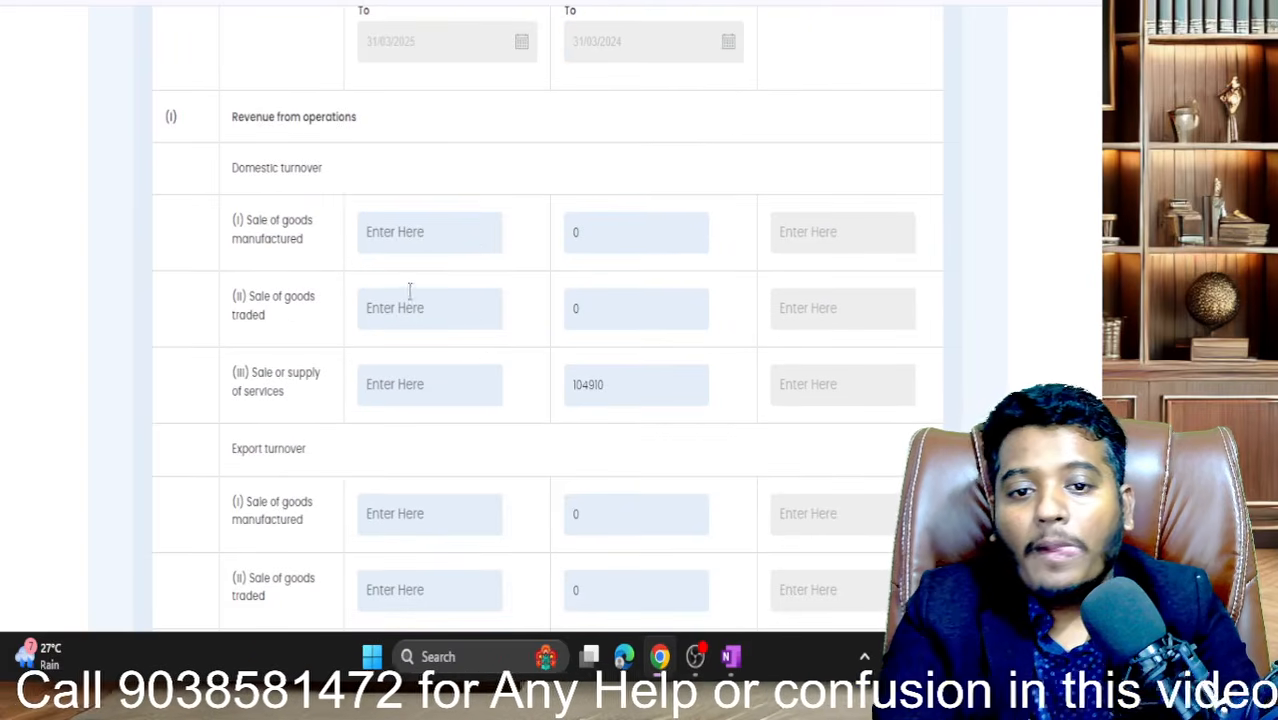
- Enter 0 for current-period sale of goods manufactured, goods traded and services
{"action": "left_click", "coordinate": [412, 244]}
{"action": "type", "text": "0"}
{"action": "key", "text": "Tab"}
{"action": "key", "text": "Tab"}
{"action": "key", "text": "Tab"}
{"action": "key", "text": "Tab"}
{"action": "key", "text": "Tab"}
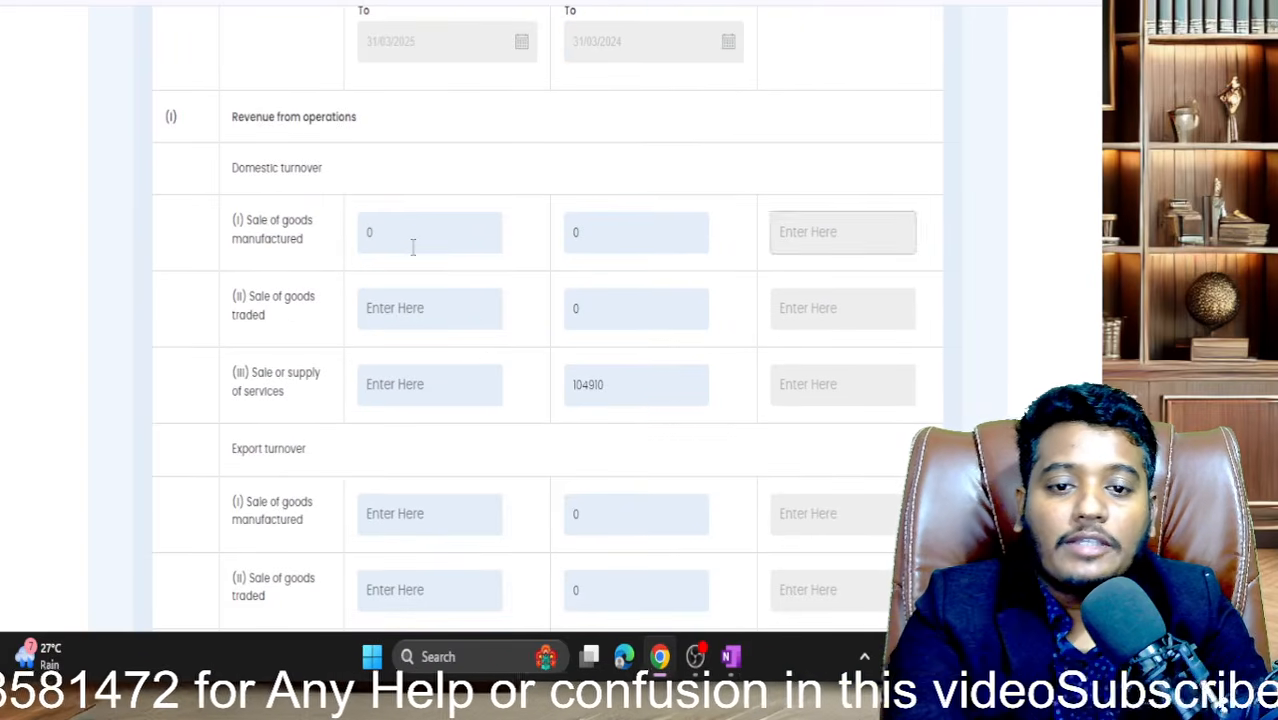
{"action": "type", "text": "0"}
{"action": "key", "text": "Tab"}
{"action": "key", "text": "Tab"}
{"action": "key", "text": "Tab"}
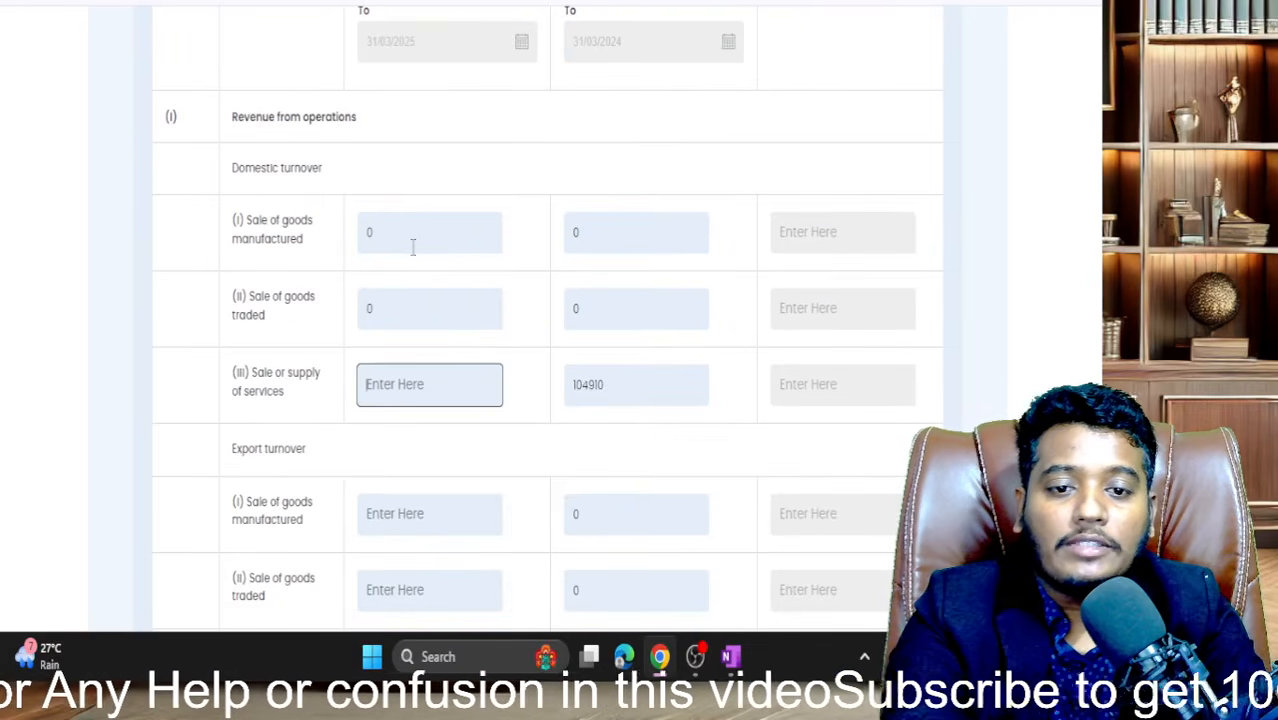
{"action": "type", "text": "0"}
{"action": "key", "text": "Tab"}
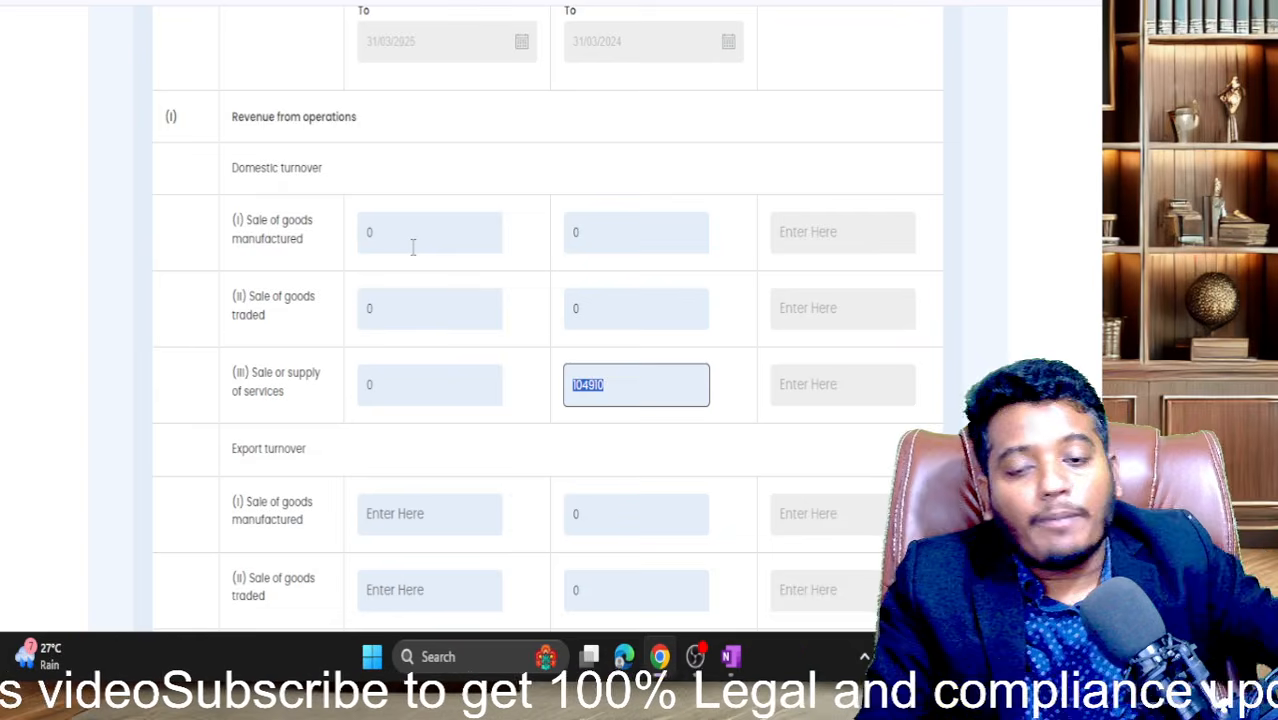
{"action": "scroll", "coordinate": [412, 247], "scroll_direction": "down", "scroll_amount": 2}
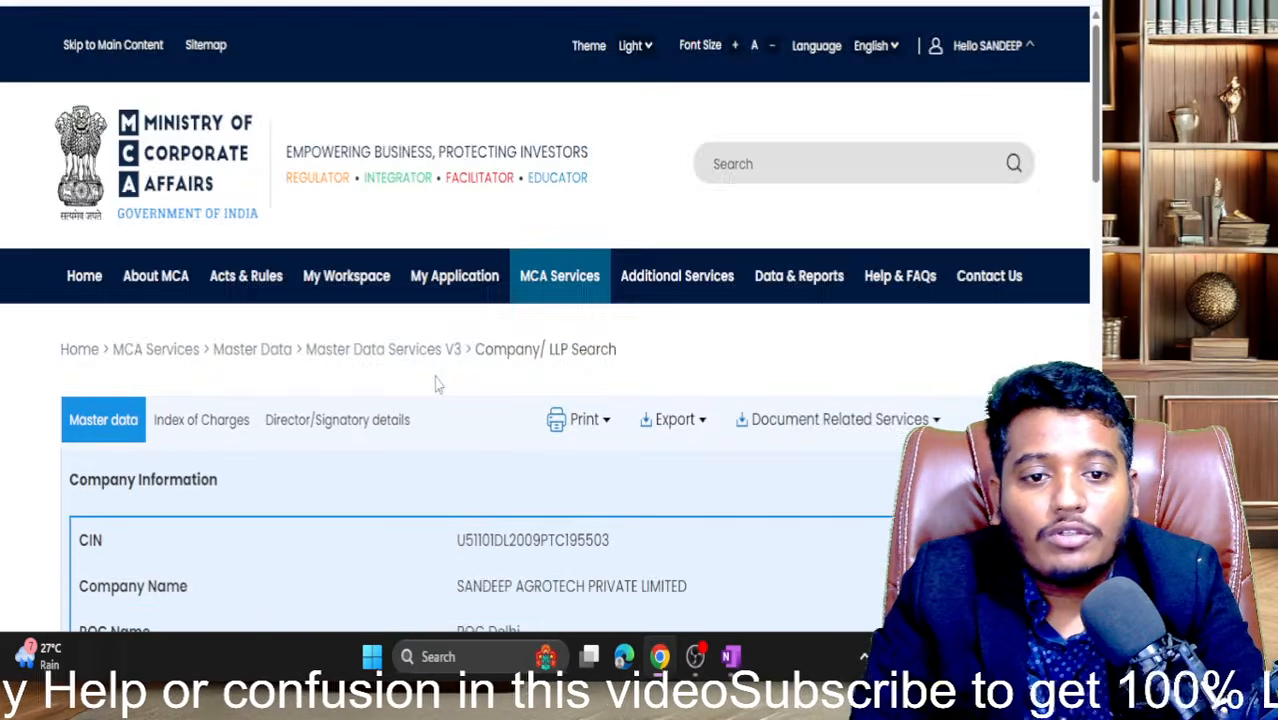
{"action": "scroll", "coordinate": [434, 377], "scroll_direction": "down", "scroll_amount": 4}
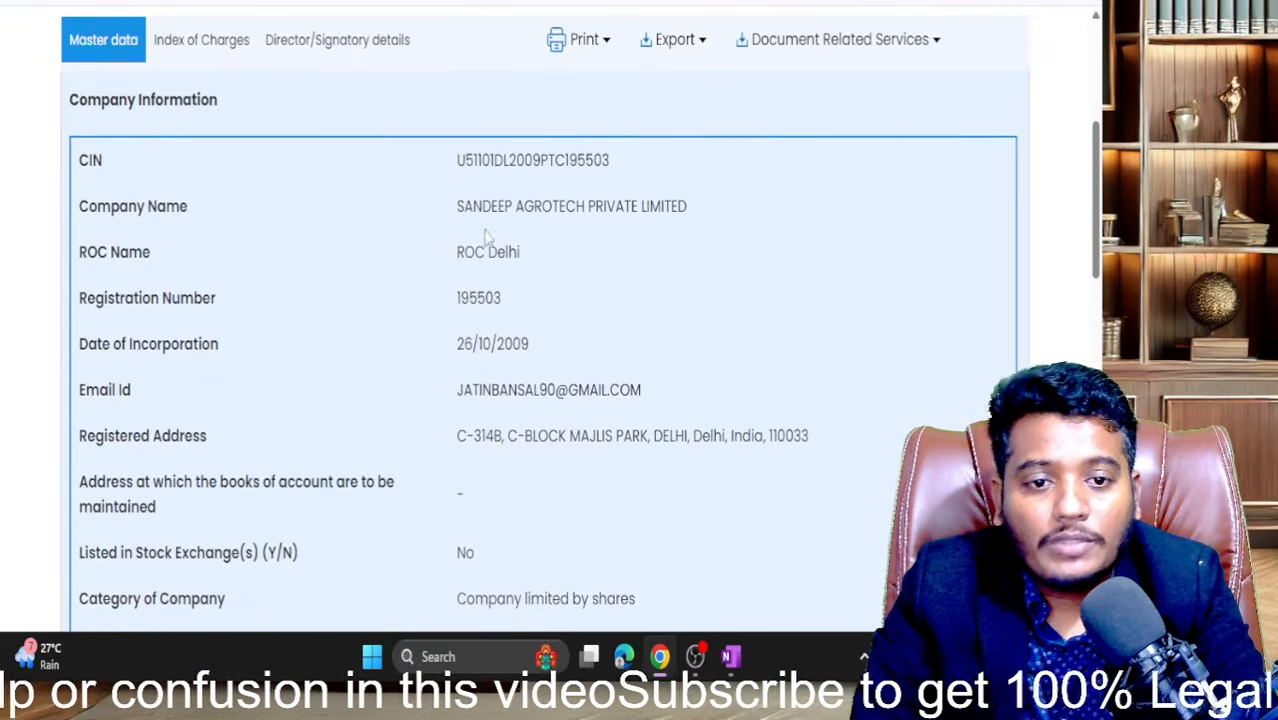
{"action": "left_click_drag", "start_coordinate": [465, 164], "coordinate": [493, 172]}
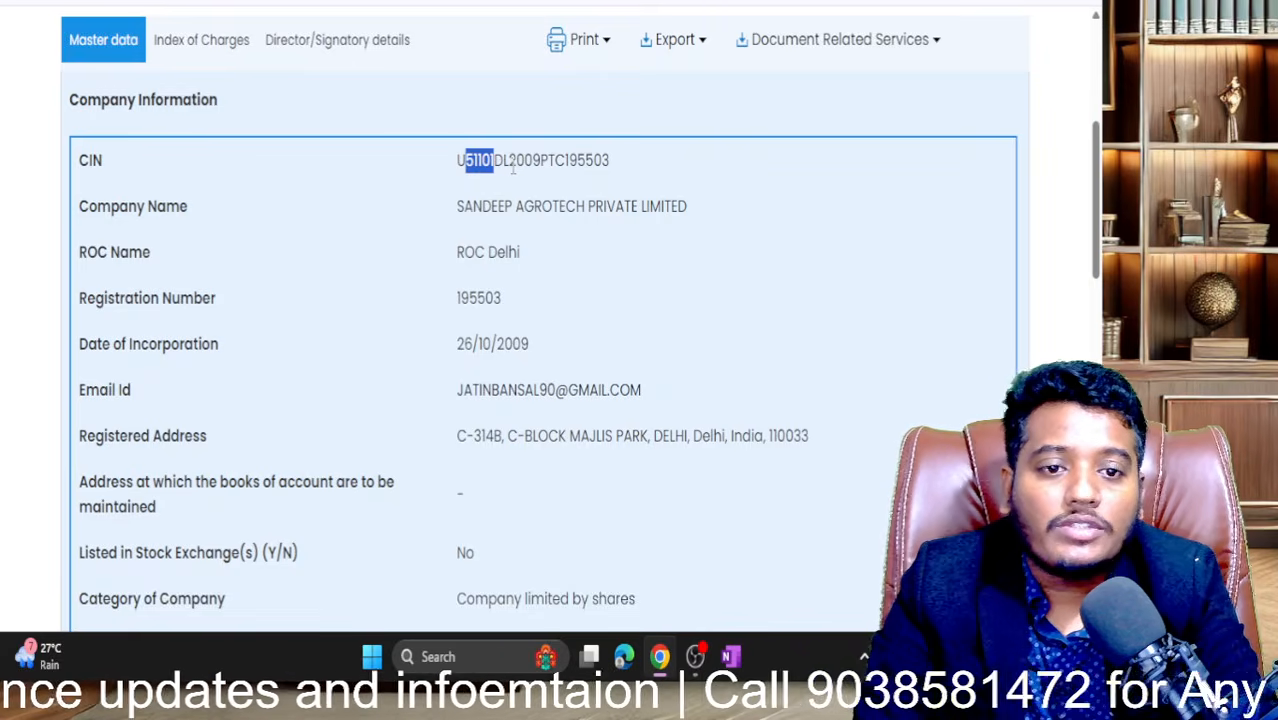
{"action": "left_click", "coordinate": [513, 168]}
{"action": "left_click_drag", "start_coordinate": [511, 165], "coordinate": [540, 170]}
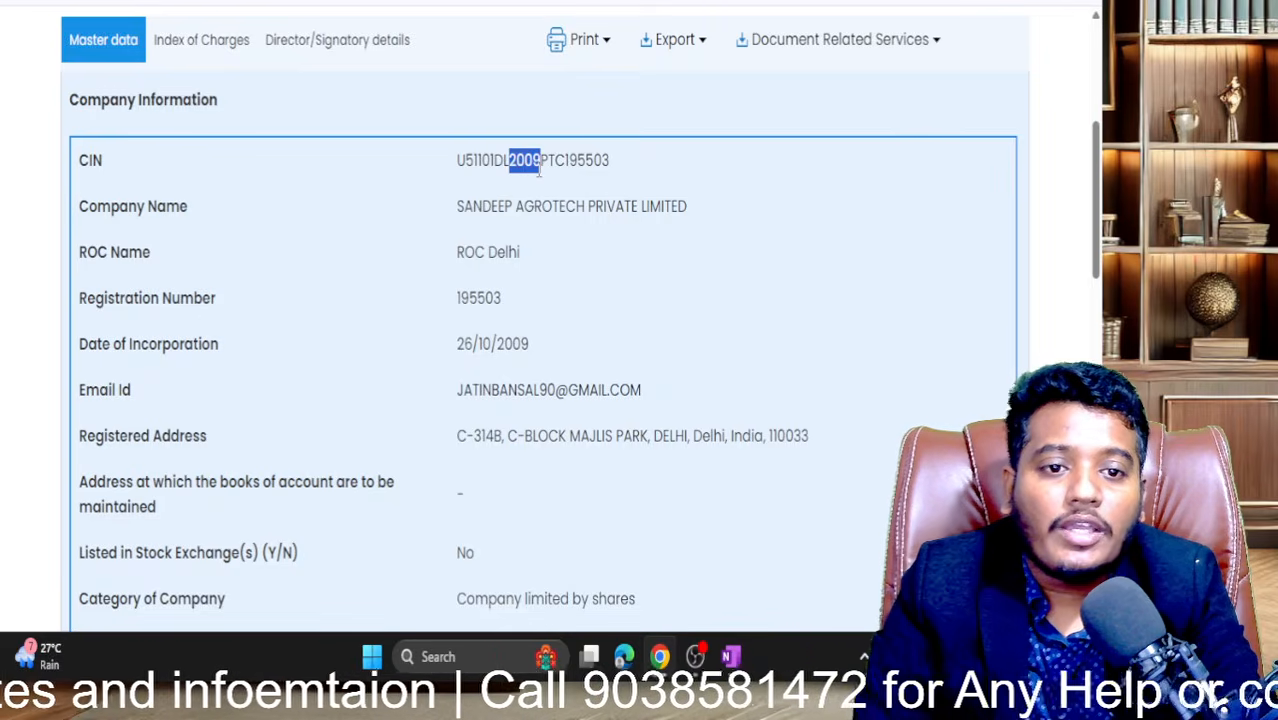
{"action": "left_click", "coordinate": [543, 171]}
{"action": "left_click_drag", "start_coordinate": [541, 166], "coordinate": [645, 170]}
{"action": "left_click", "coordinate": [567, 168]}
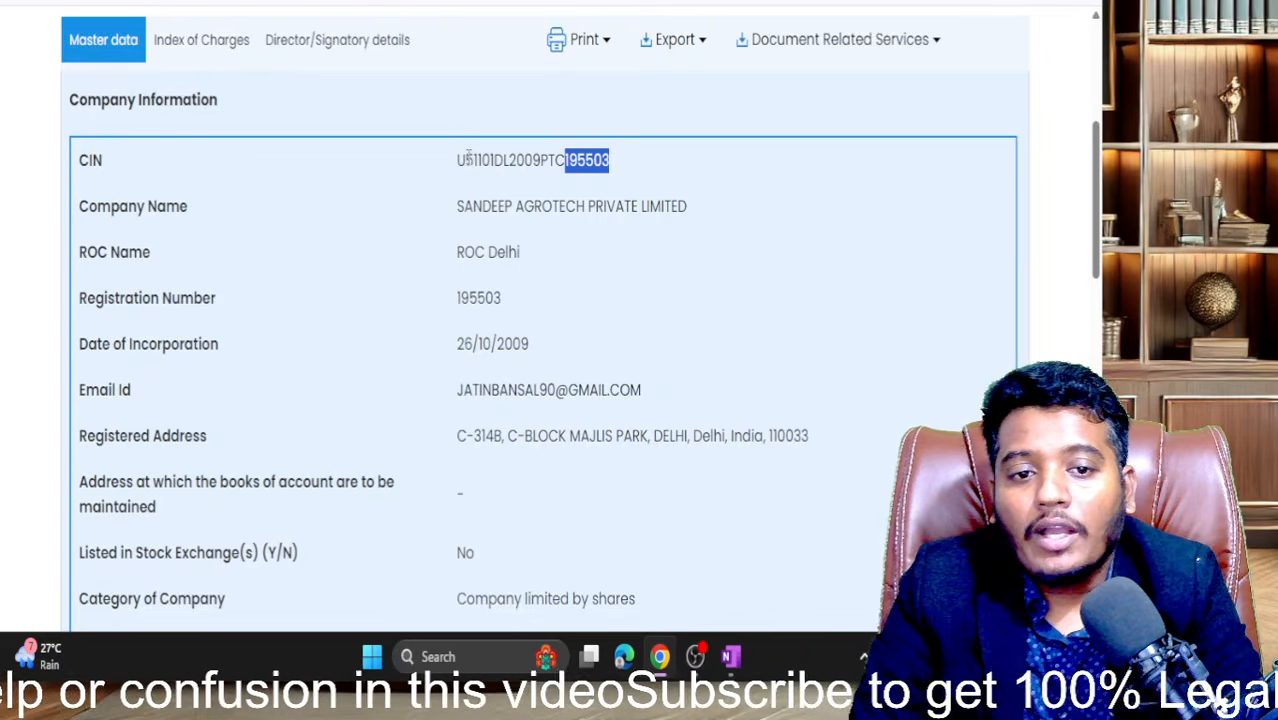
{"action": "left_click_drag", "start_coordinate": [466, 160], "coordinate": [490, 160]}
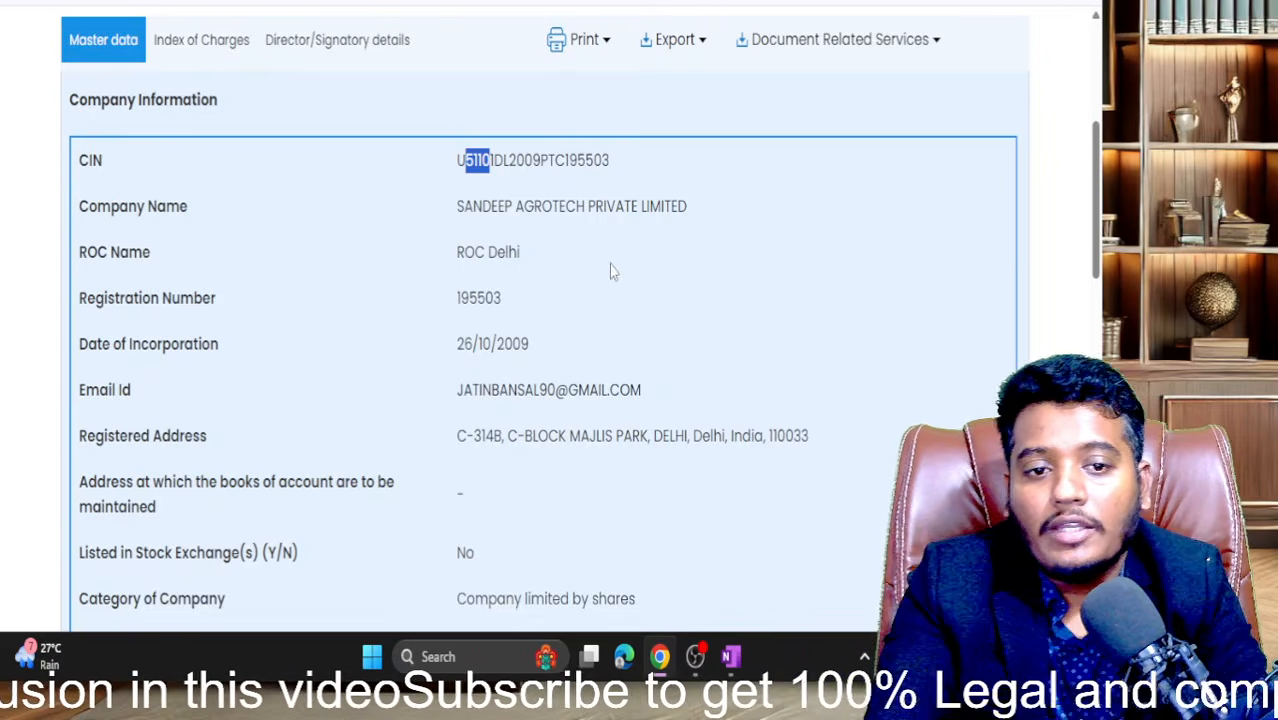
{"action": "left_click", "coordinate": [516, 182]}
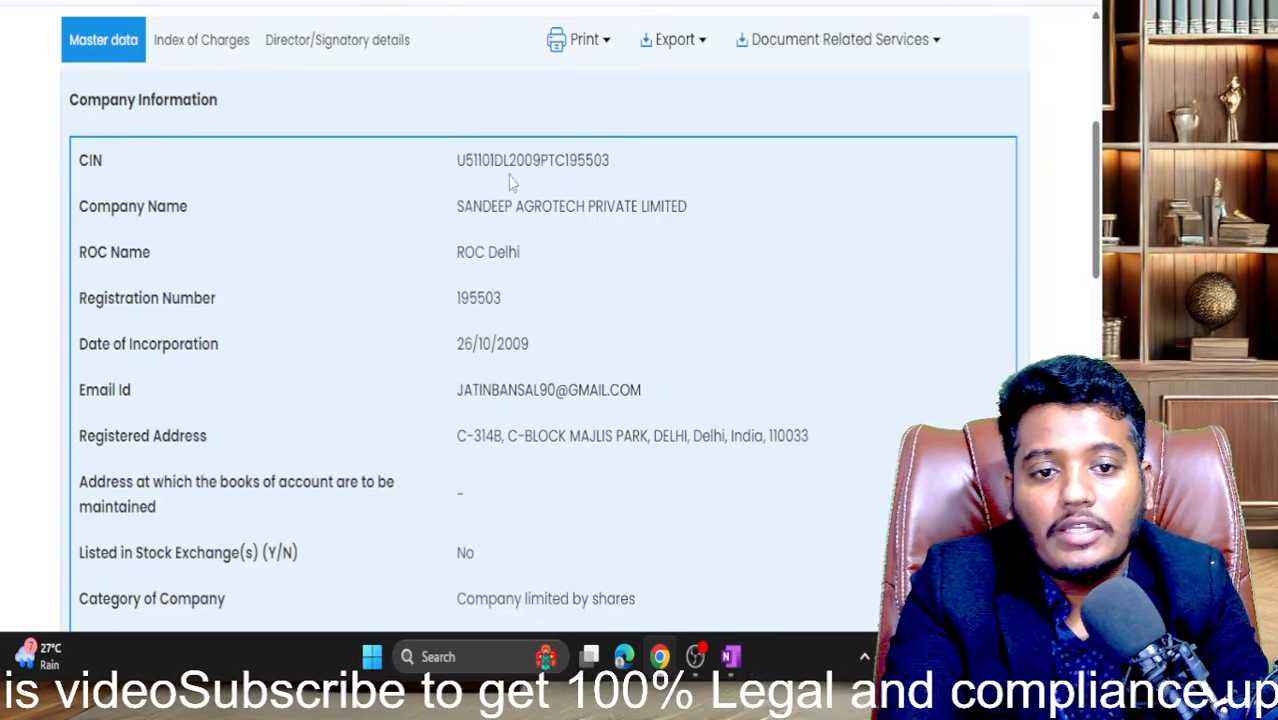
{"action": "left_click_drag", "start_coordinate": [494, 160], "coordinate": [466, 163]}
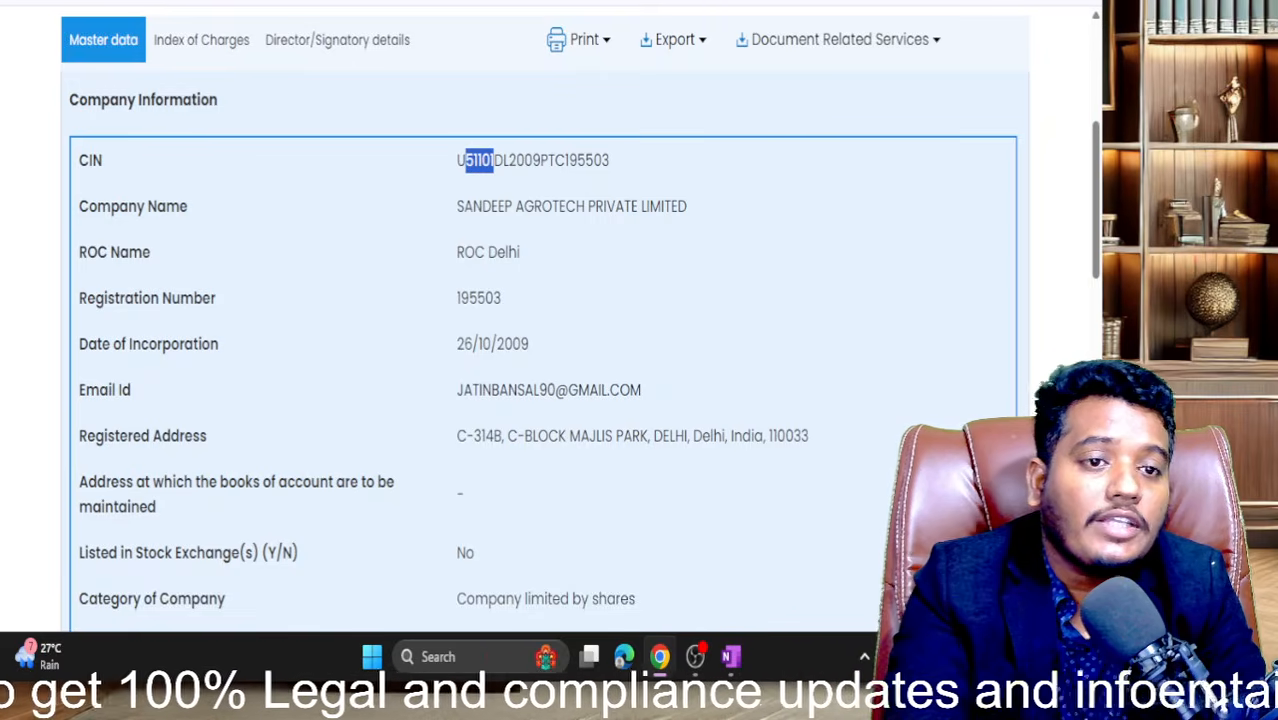
- In a new tab, search Google for the NIC code and review the results explaining 51101
{"action": "key", "text": "ctrl+t"}
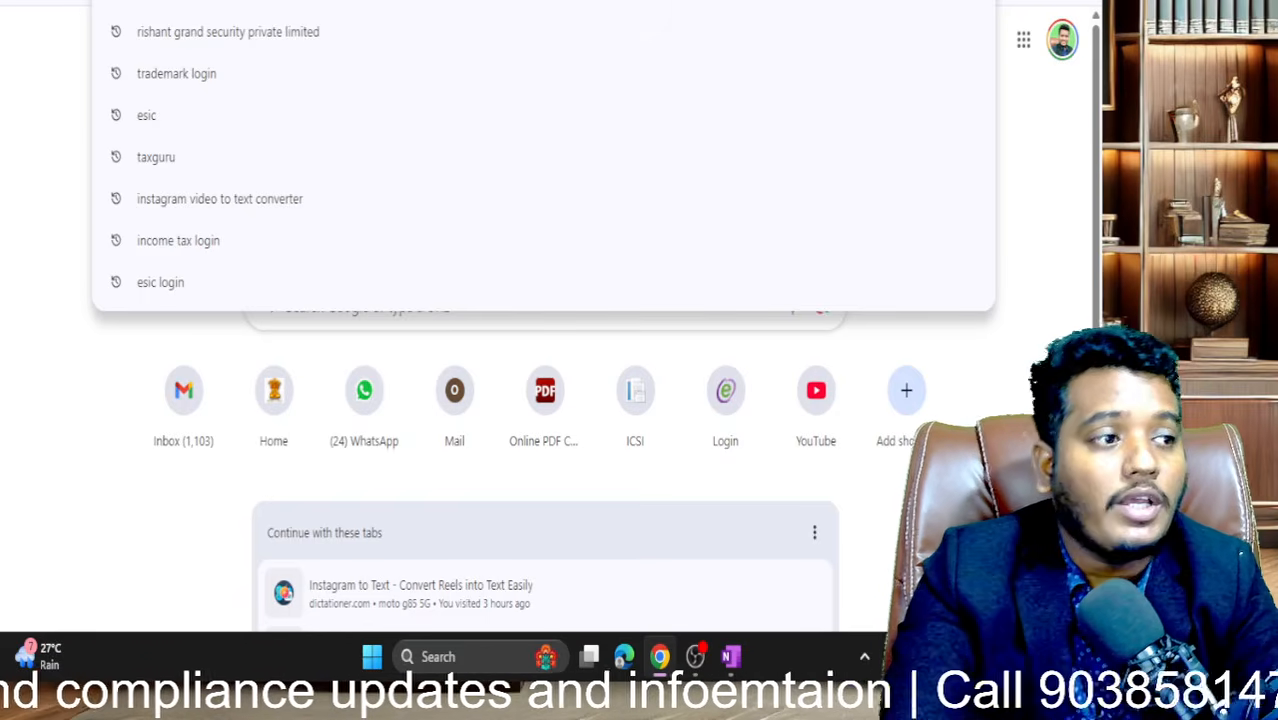
{"action": "type", "text": "mca"}
{"action": "key", "text": "Return"}
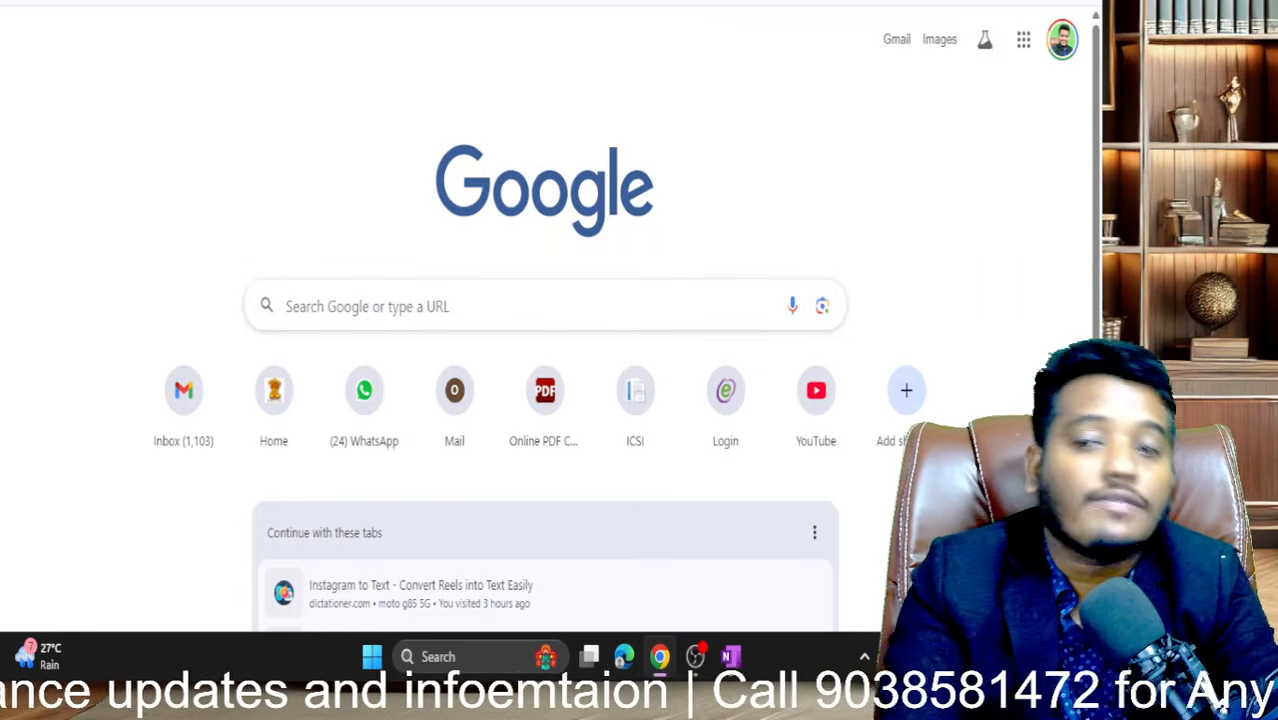
{"action": "type", "text": "nic"}
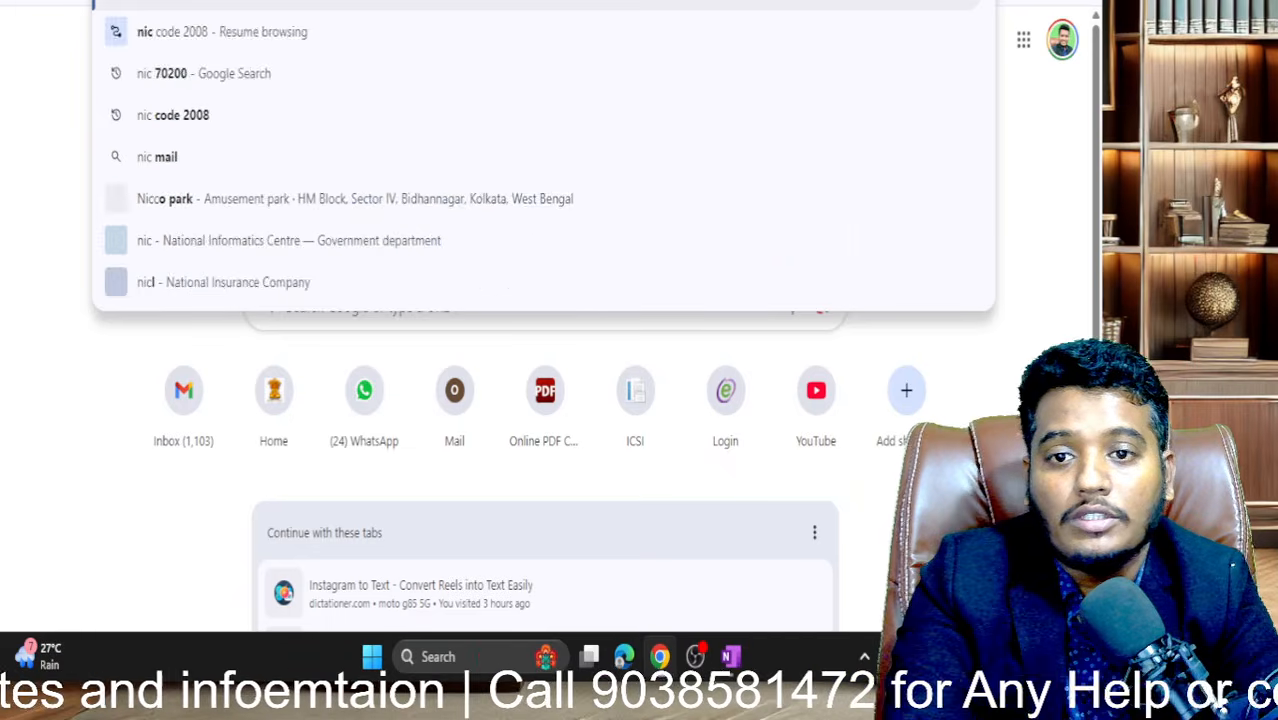
{"action": "type", "text": " code 51101"}
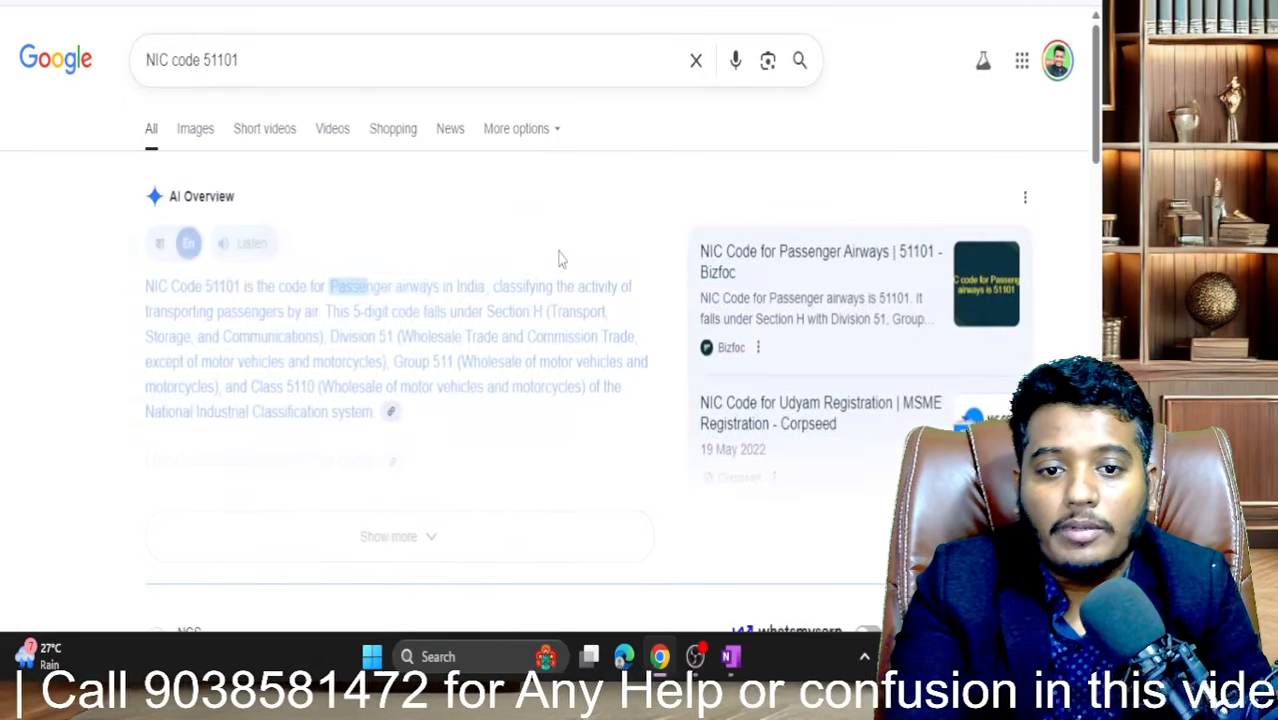
{"action": "scroll", "coordinate": [560, 259], "scroll_direction": "down", "scroll_amount": 1}
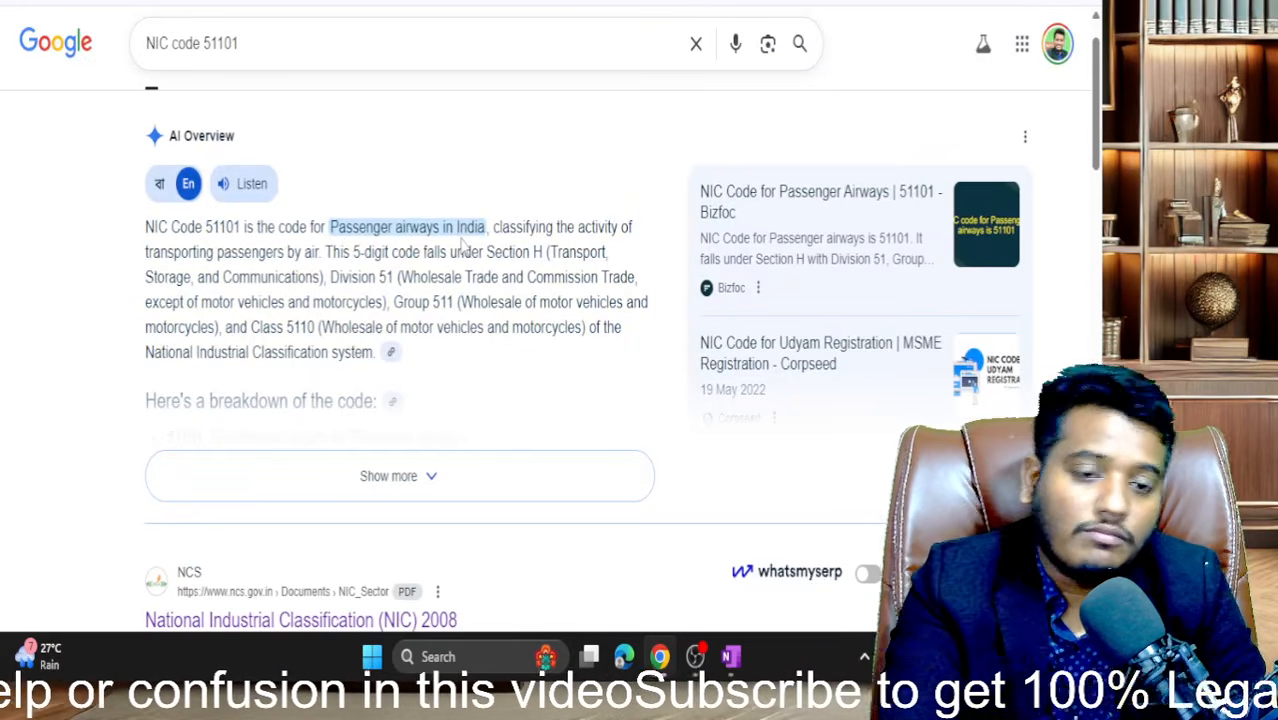
{"action": "scroll", "coordinate": [463, 245], "scroll_direction": "down", "scroll_amount": 1}
{"action": "scroll", "coordinate": [463, 245], "scroll_direction": "down", "scroll_amount": 1}
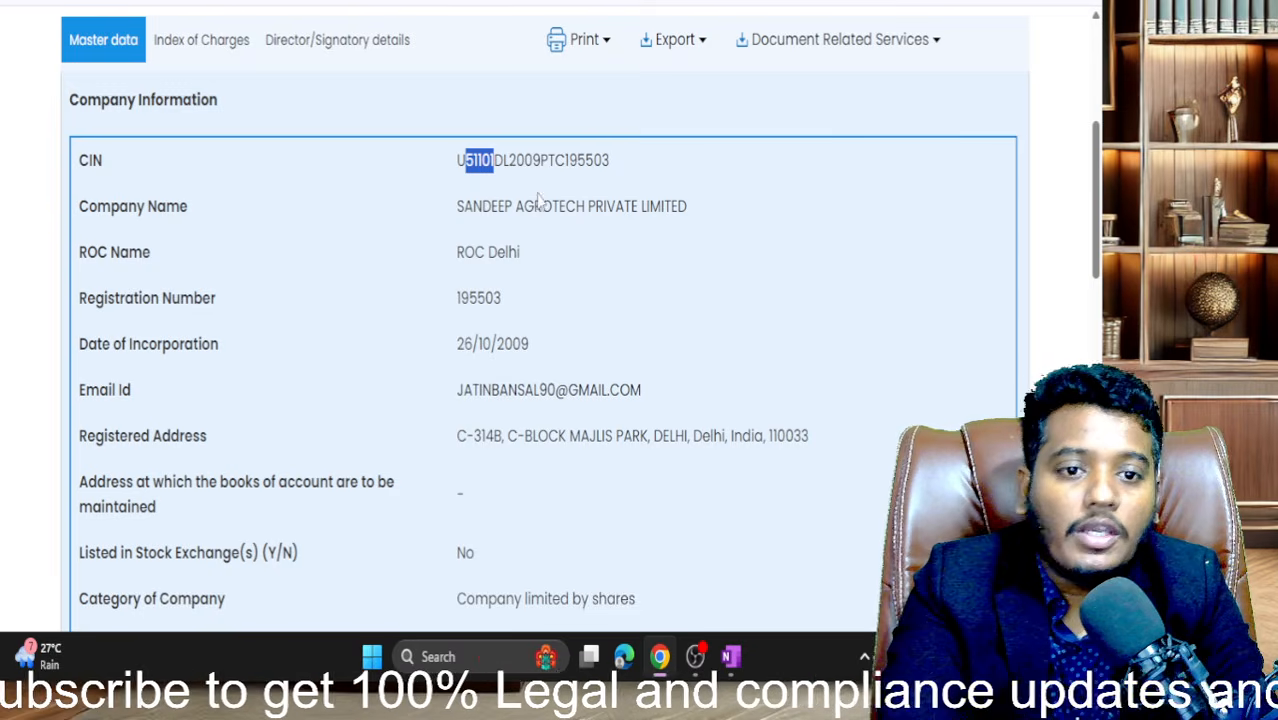
- Highlight the 2009 digits in the company's CIN on the master data page
{"action": "left_click_drag", "start_coordinate": [509, 160], "coordinate": [545, 166]}
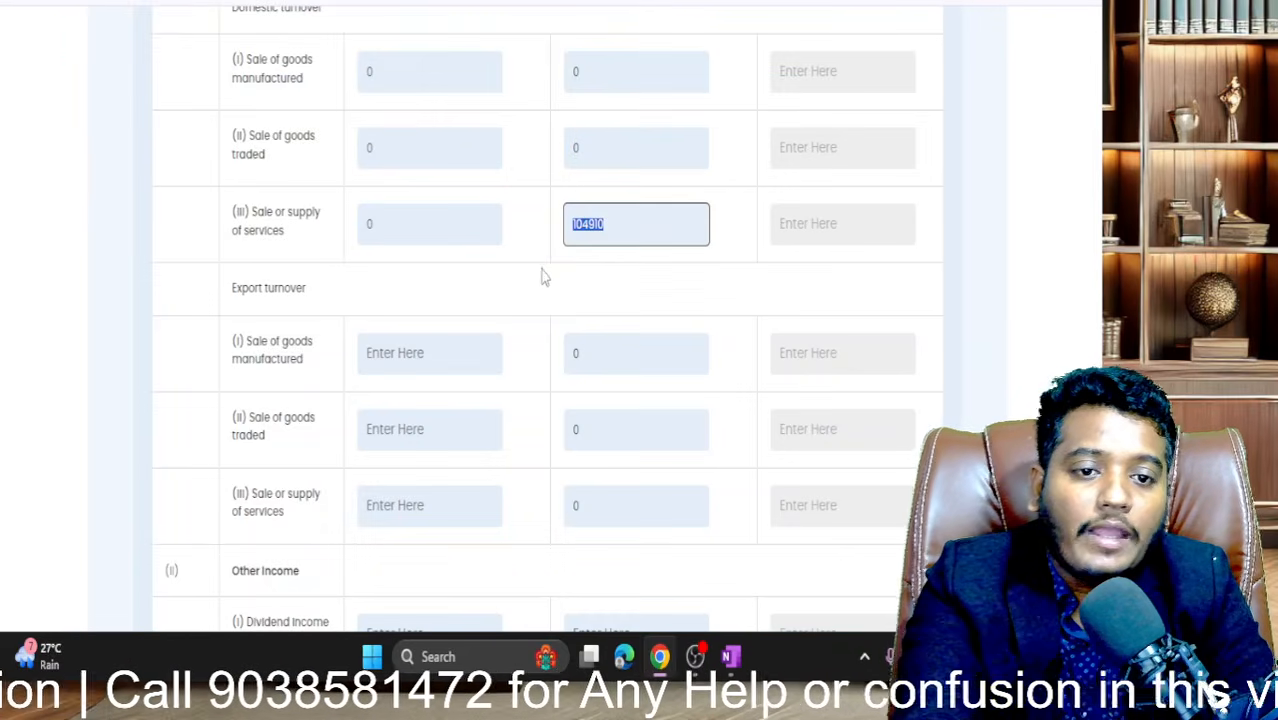
- Enter 0 for export turnover of manufactured goods, traded goods and services
{"action": "left_click", "coordinate": [541, 278]}
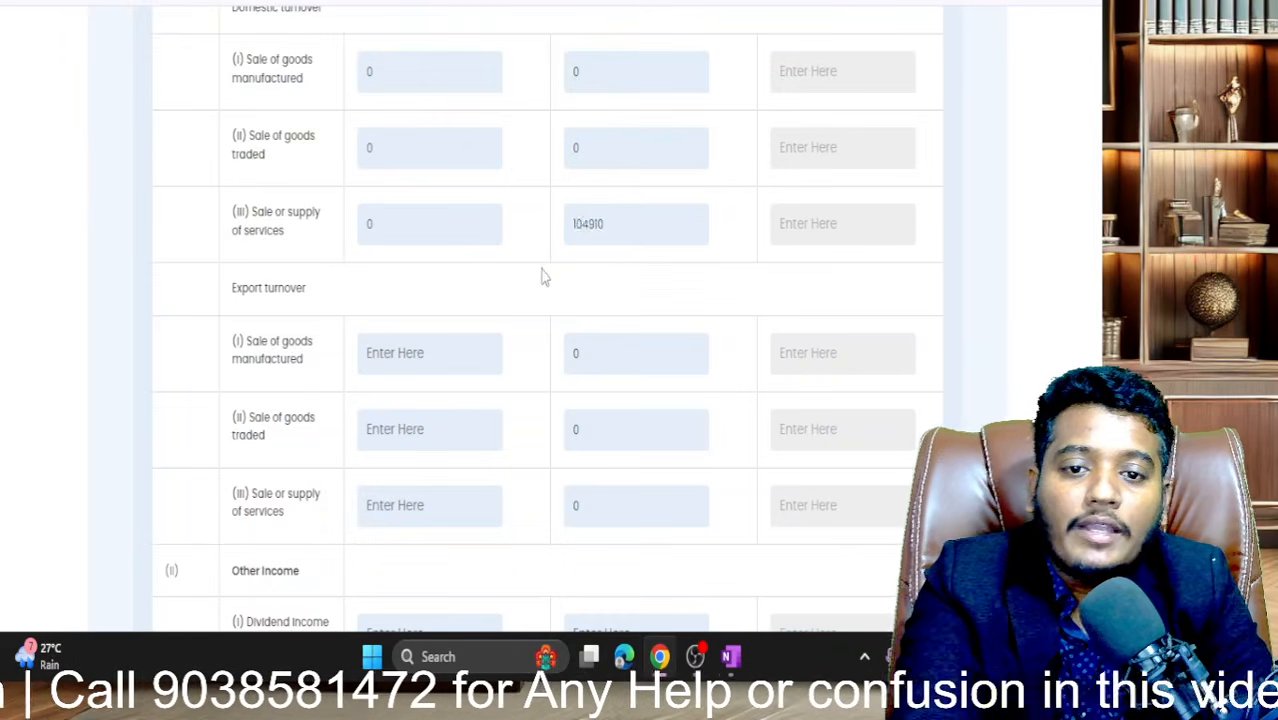
{"action": "left_click_drag", "start_coordinate": [541, 278], "coordinate": [477, 180]}
{"action": "left_click", "coordinate": [477, 180]}
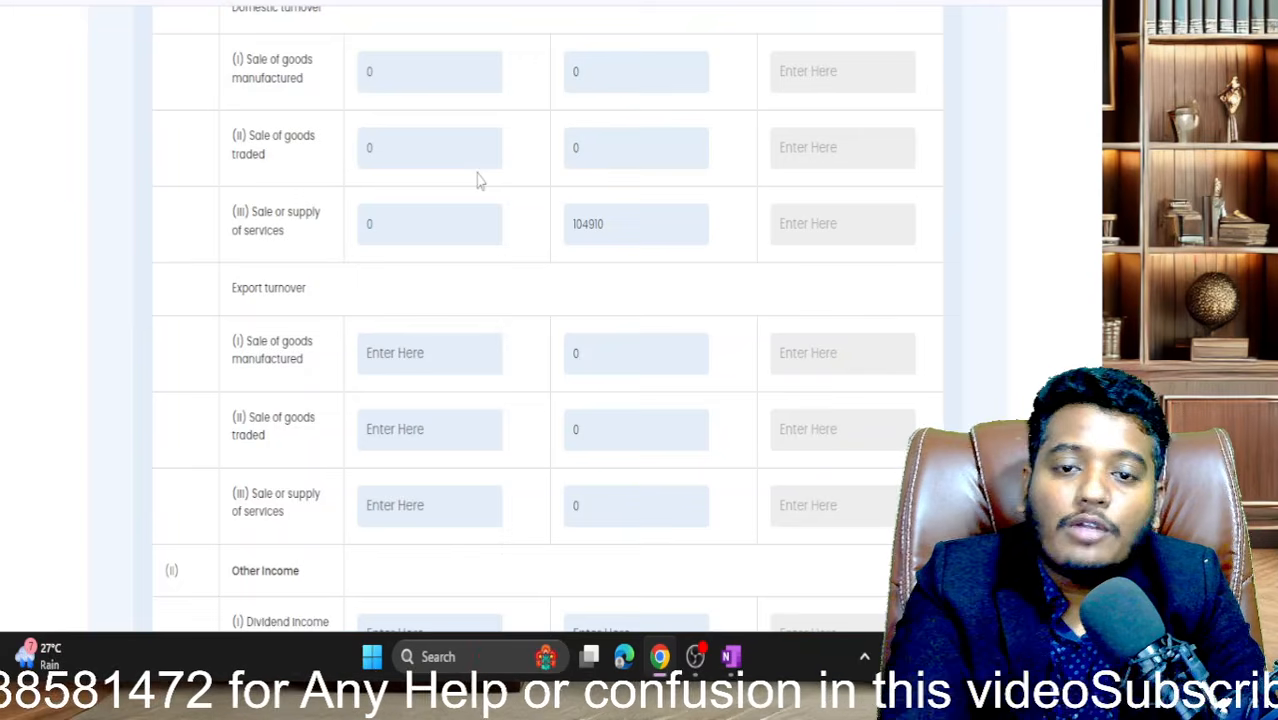
{"action": "scroll", "coordinate": [418, 233], "scroll_direction": "down", "scroll_amount": 1}
{"action": "left_click", "coordinate": [410, 232]}
{"action": "type", "text": "0"}
{"action": "left_click", "coordinate": [411, 335]}
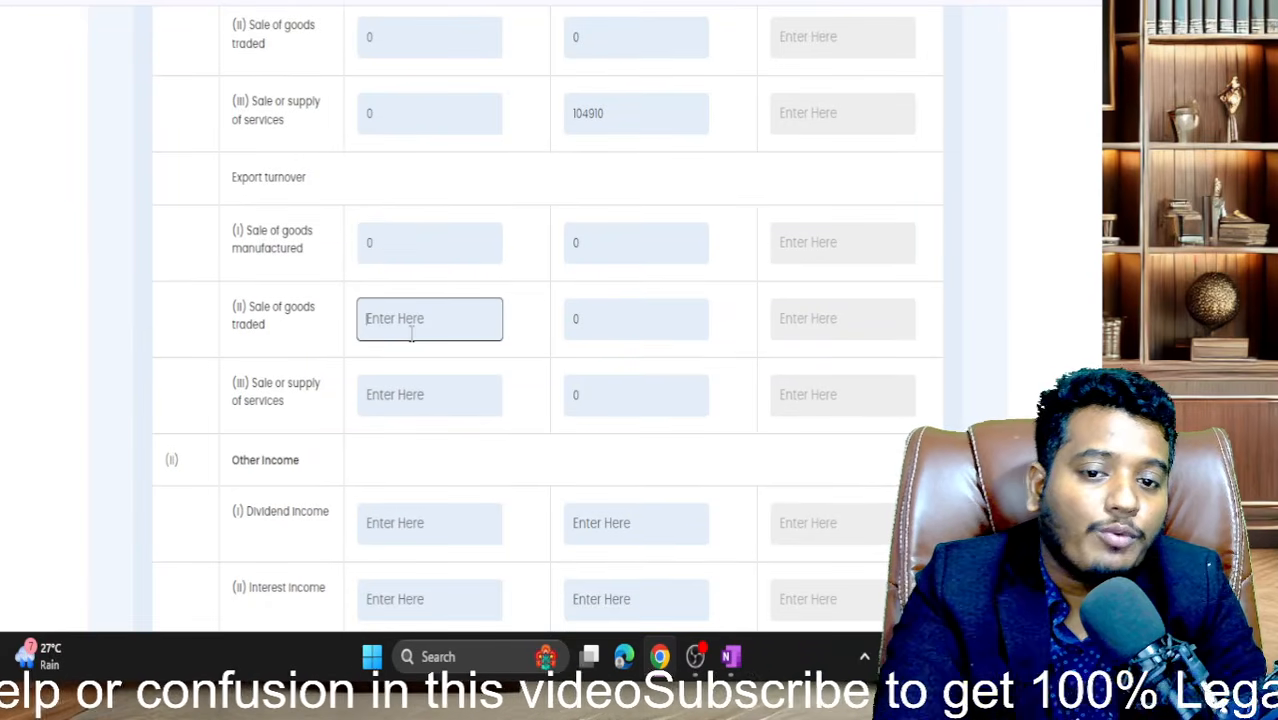
{"action": "type", "text": "0"}
{"action": "left_click", "coordinate": [409, 375]}
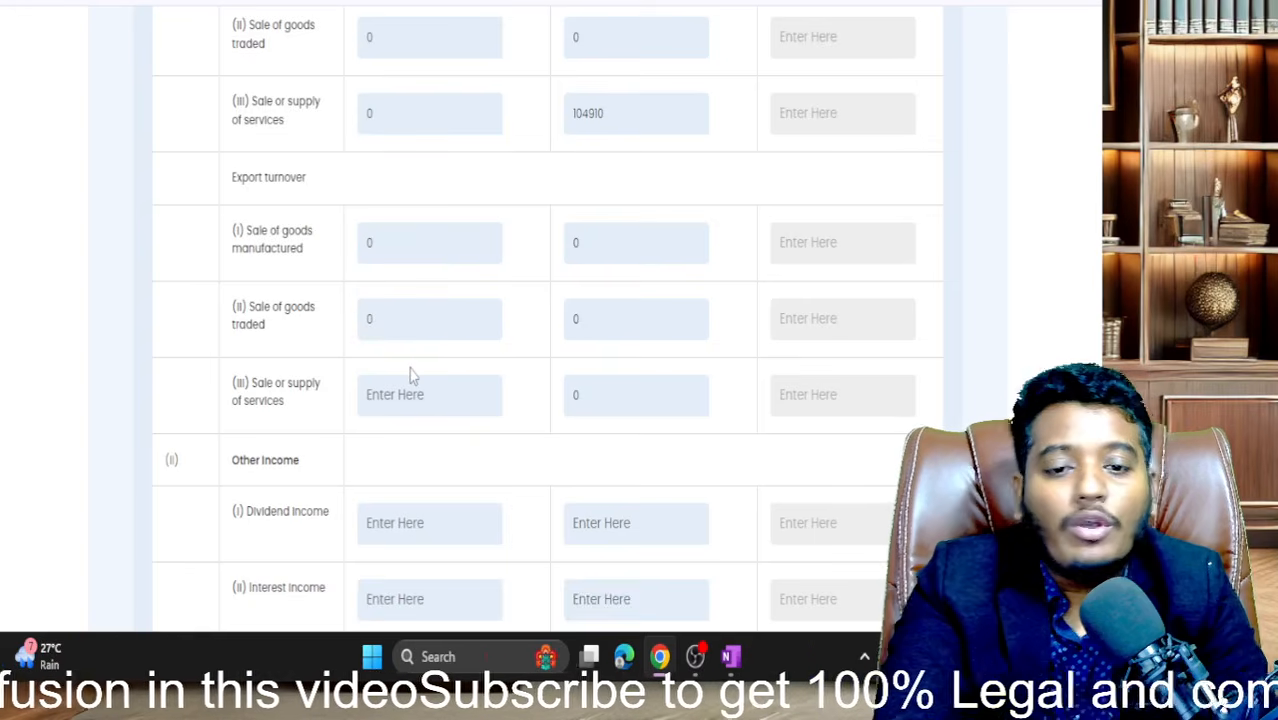
{"action": "left_click", "coordinate": [410, 384]}
{"action": "type", "text": "0"}
{"action": "scroll", "coordinate": [410, 386], "scroll_direction": "down", "scroll_amount": 3}
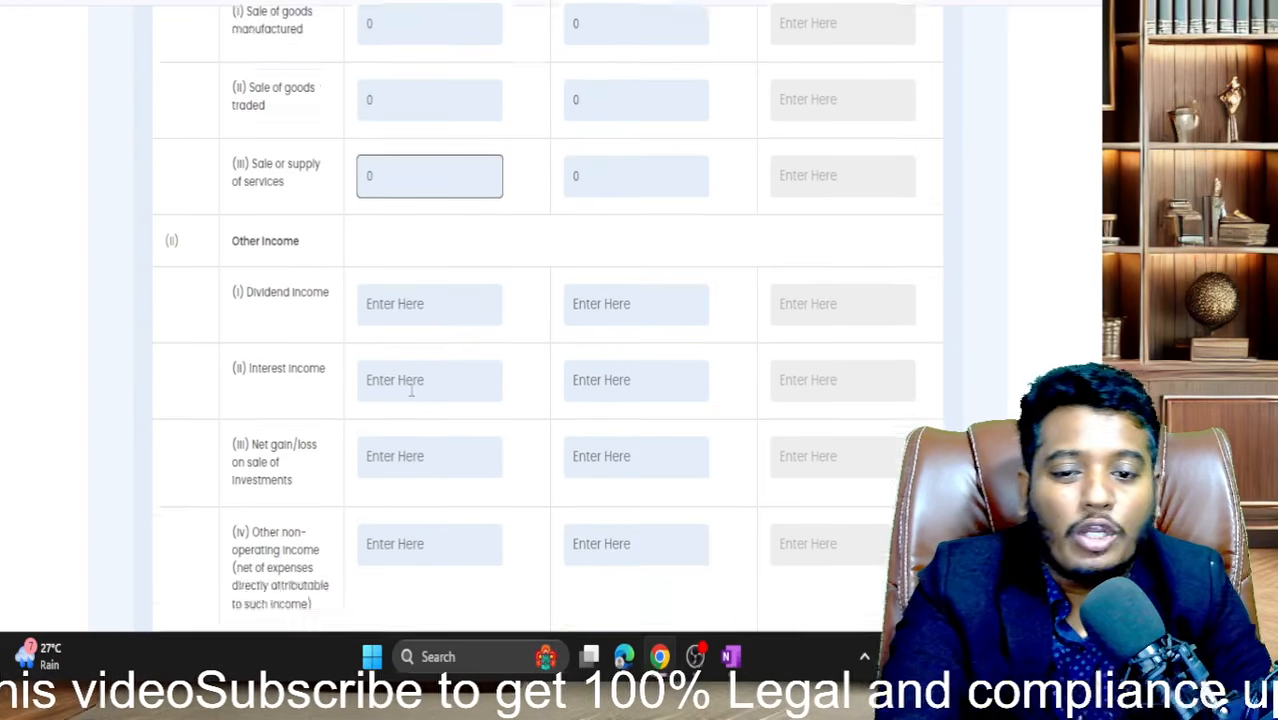
- Enter 0 in the Dividend income and Interest income fields
{"action": "left_click", "coordinate": [404, 232]}
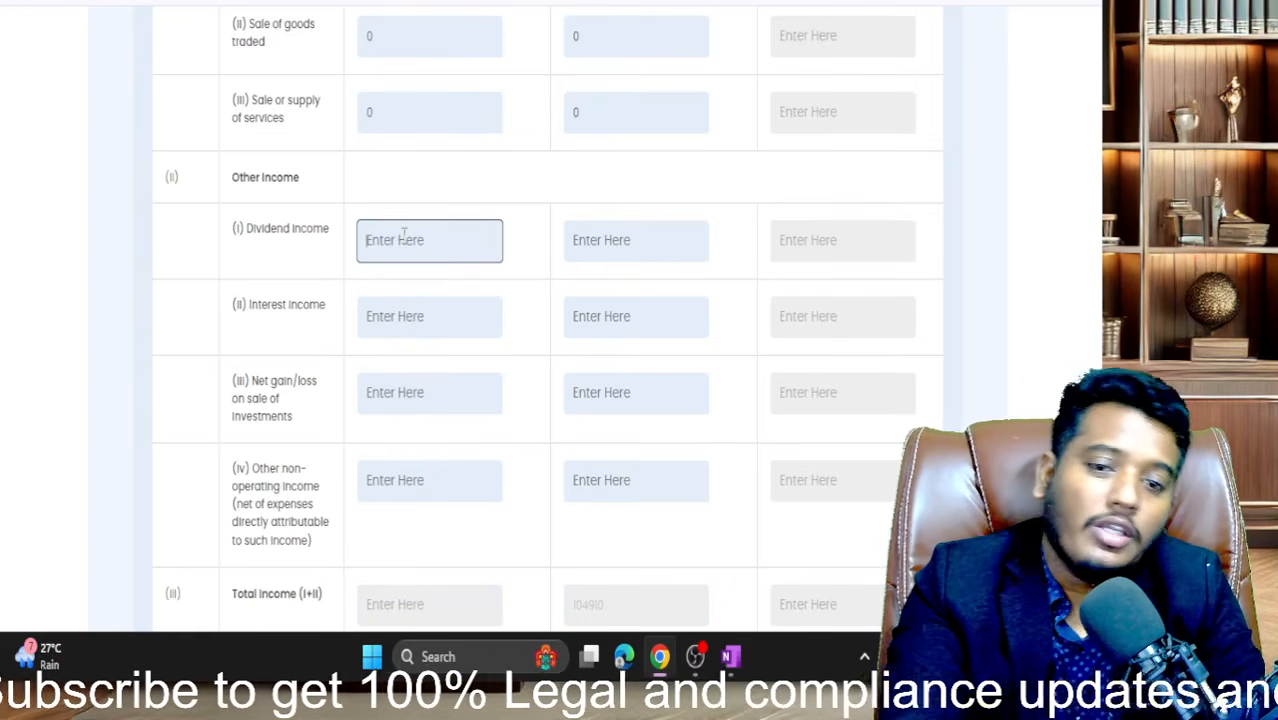
{"action": "type", "text": "0"}
{"action": "key", "text": "Tab"}
{"action": "type", "text": "0"}
{"action": "key", "text": "Tab"}
{"action": "type", "text": "0"}
{"action": "key", "text": "Tab"}
{"action": "key", "text": "Tab"}
{"action": "key", "text": "Tab"}
{"action": "type", "text": "0"}
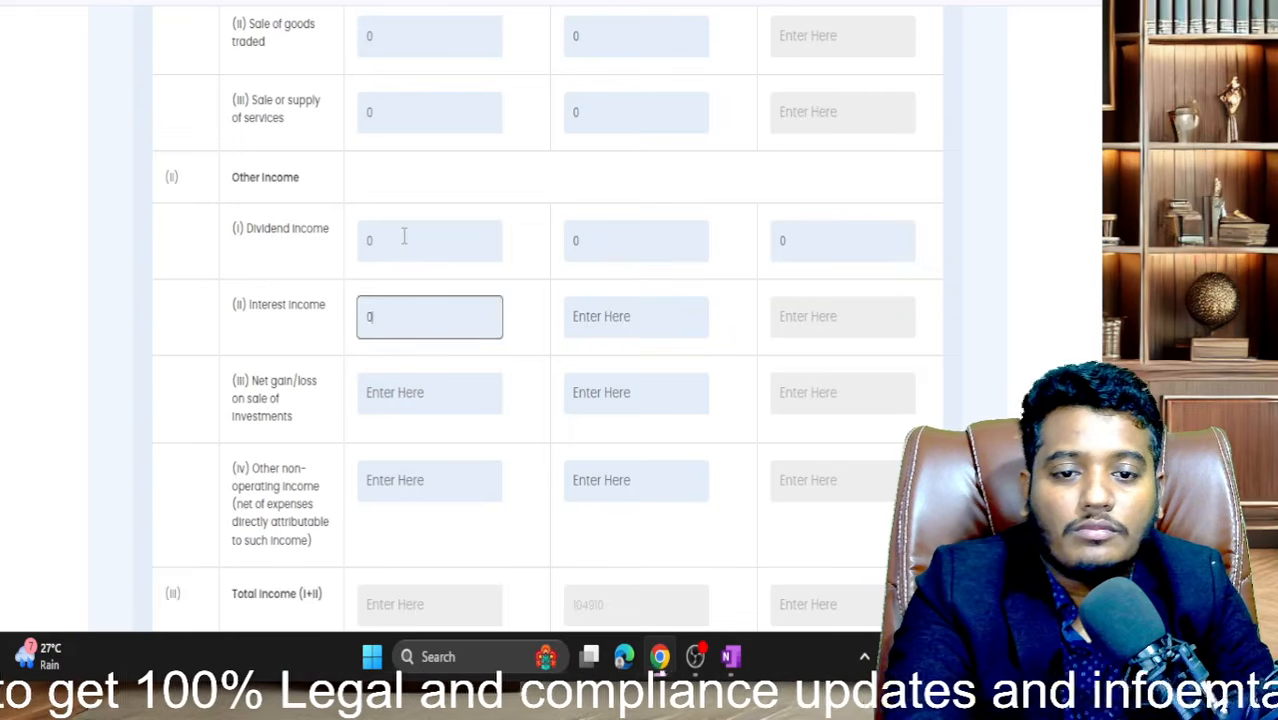
{"action": "key", "text": "Tab"}
{"action": "type", "text": "0"}
- Enter 0 in the Net gain on investments and Other non-operating income fields
{"action": "key", "text": "Tab"}
{"action": "key", "text": "Tab"}
{"action": "key", "text": "Tab"}
{"action": "key", "text": "Tab"}
{"action": "type", "text": "0"}
{"action": "key", "text": "Tab"}
{"action": "type", "text": "0"}
{"action": "key", "text": "Tab"}
{"action": "type", "text": "0"}
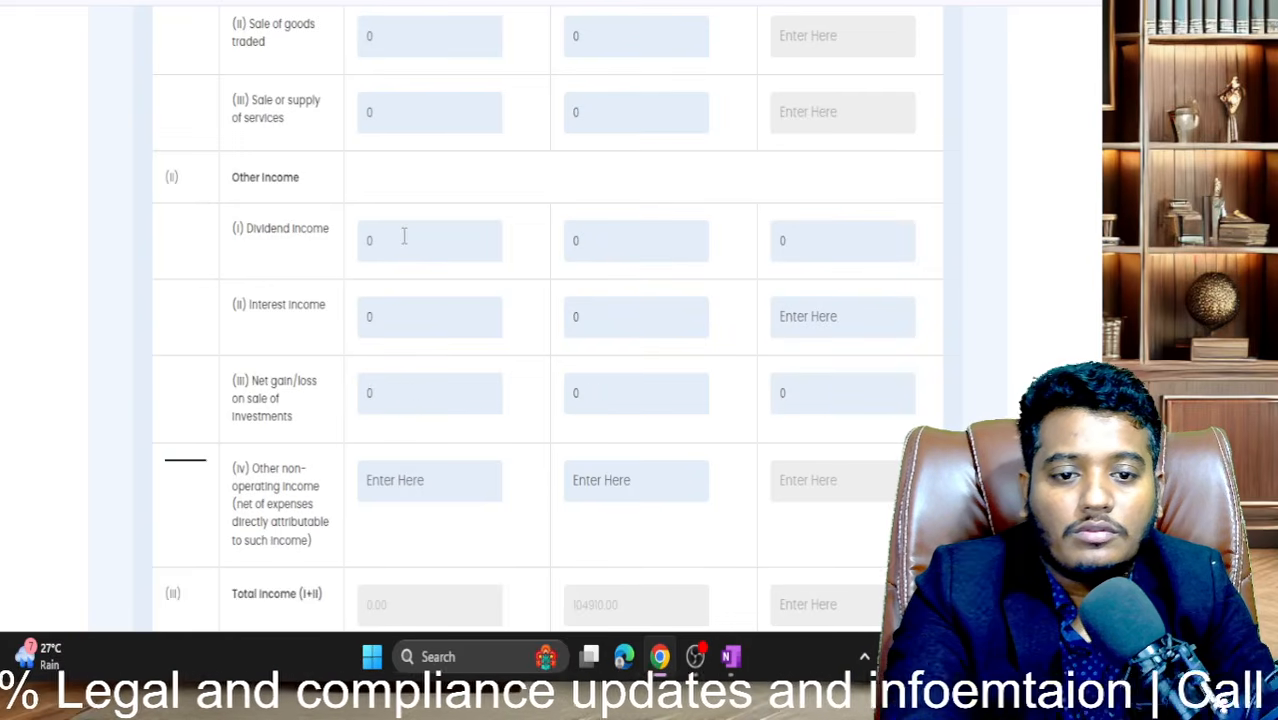
{"action": "key", "text": "Tab"}
{"action": "key", "text": "Tab"}
{"action": "type", "text": "0"}
{"action": "key", "text": "Tab"}
{"action": "type", "text": "0"}
{"action": "key", "text": "Tab"}
{"action": "key", "text": "Tab"}
{"action": "key", "text": "Tab"}
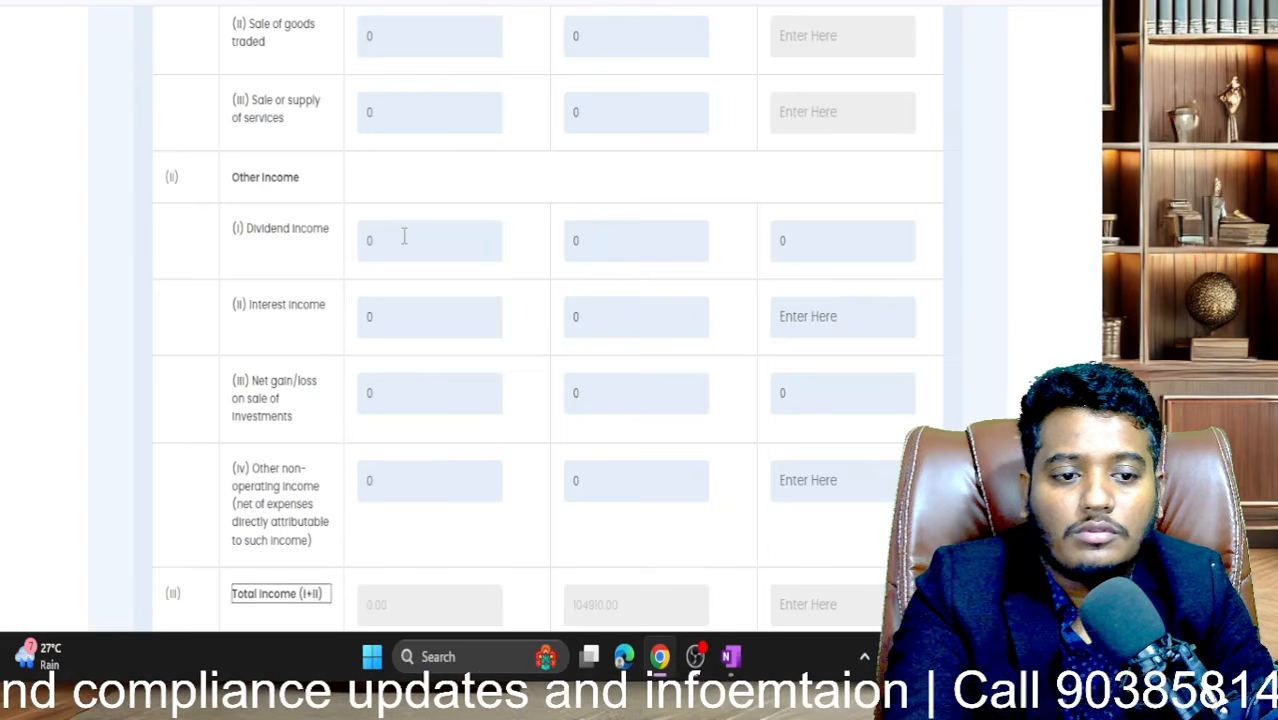
{"action": "key", "text": "shift+Tab"}
{"action": "type", "text": "0"}
{"action": "key", "text": "Tab"}
- Enter 0 for cost of materials, stock purchases, inventory changes and employee benefit expenses
{"action": "scroll", "coordinate": [404, 236], "scroll_direction": "down", "scroll_amount": 3}
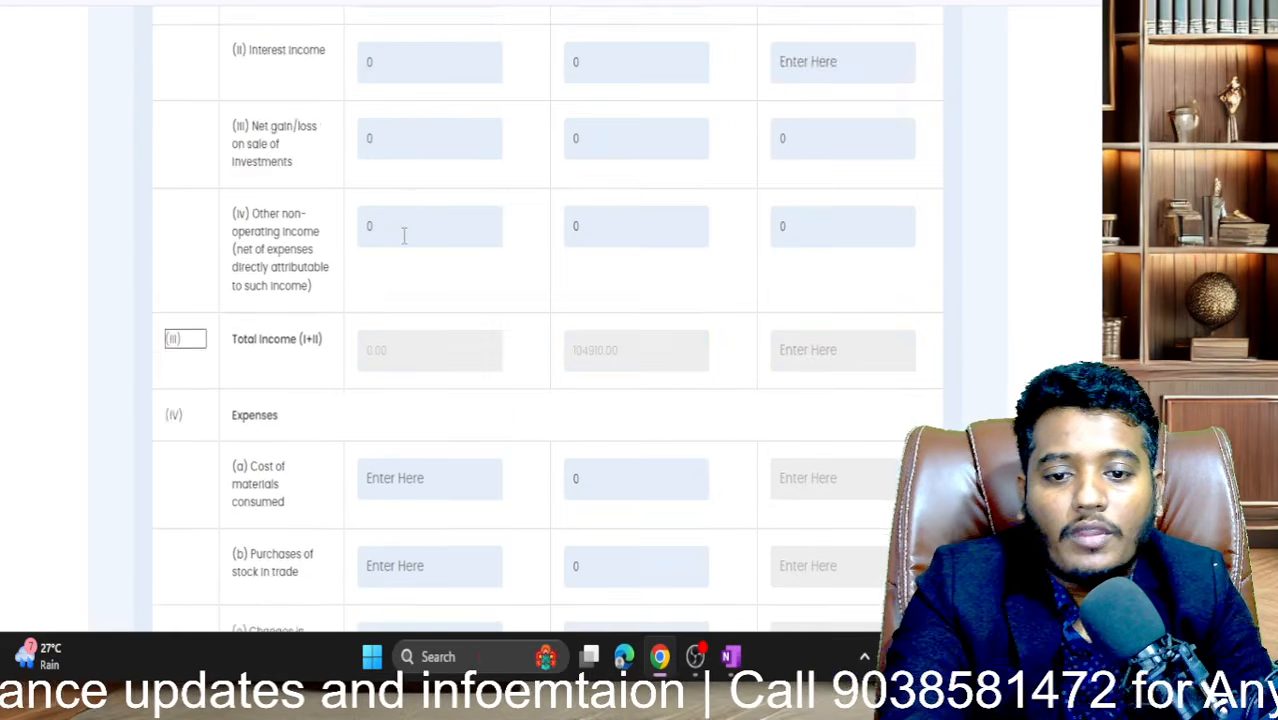
{"action": "scroll", "coordinate": [404, 236], "scroll_direction": "down", "scroll_amount": 3}
{"action": "left_click", "coordinate": [409, 188]}
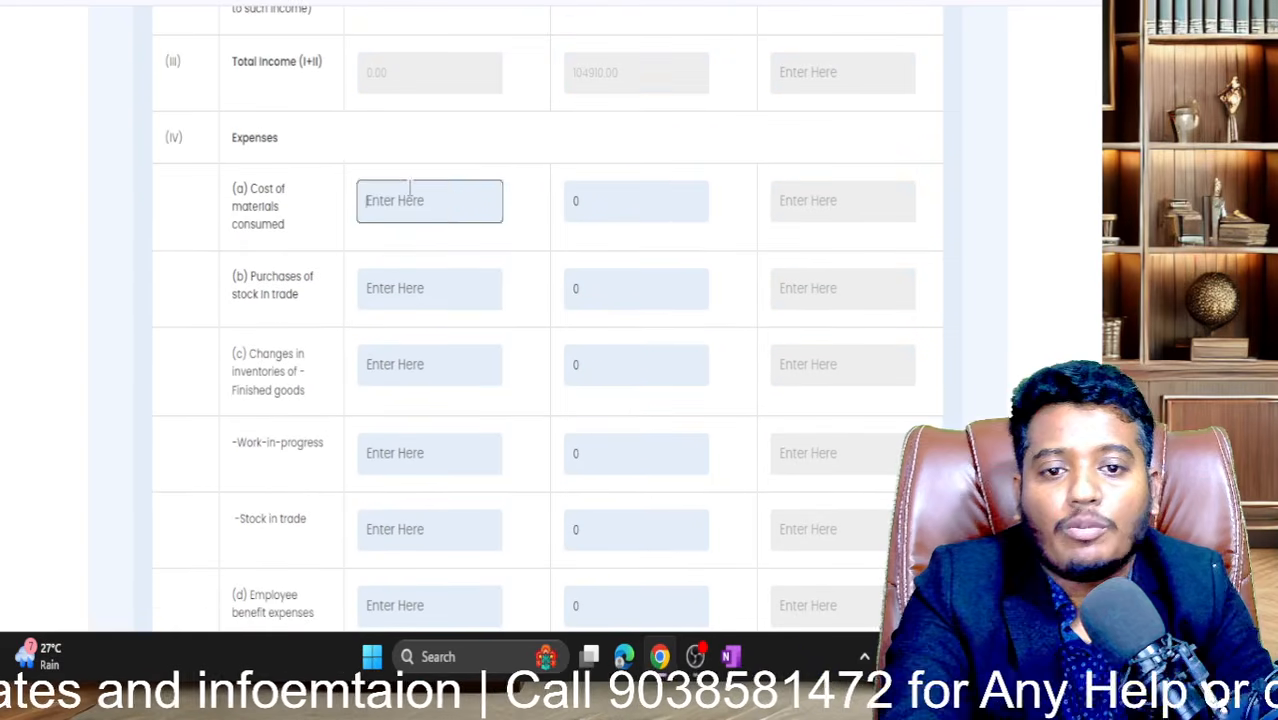
{"action": "type", "text": "0"}
{"action": "key", "text": "Tab"}
{"action": "key", "text": "Tab"}
{"action": "key", "text": "Tab"}
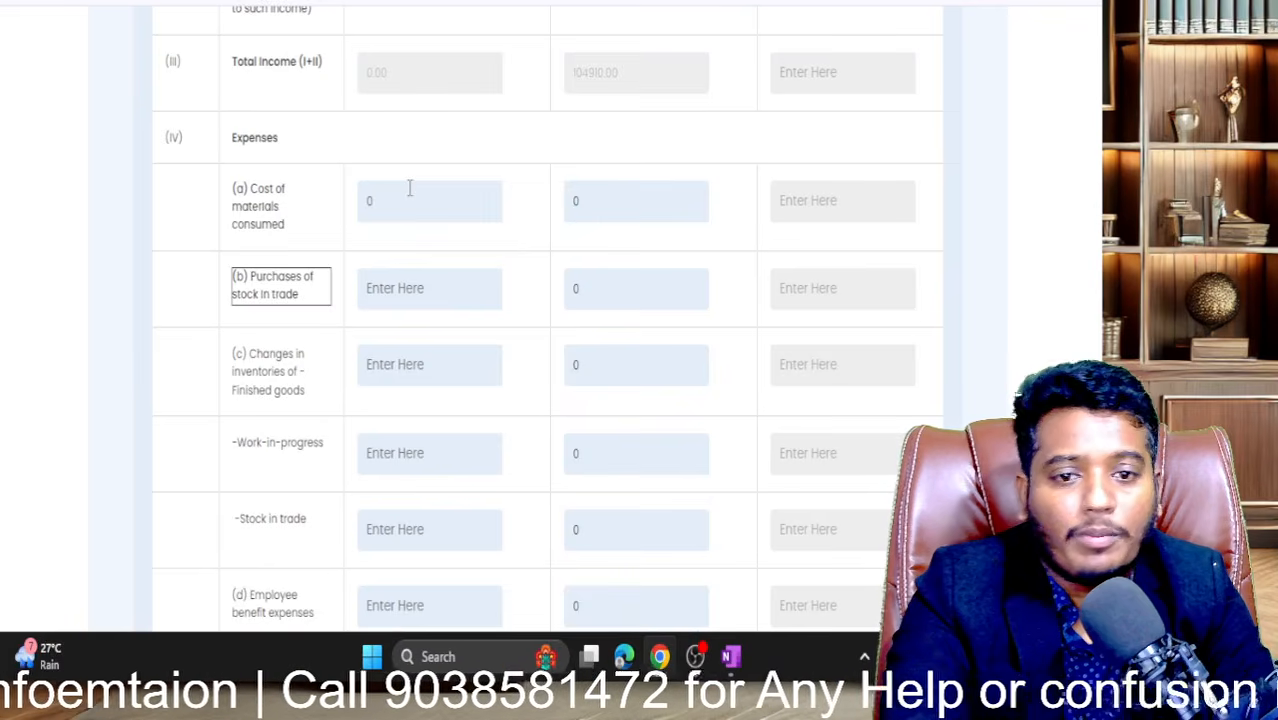
{"action": "key", "text": "Tab"}
{"action": "type", "text": "0"}
{"action": "key", "text": "Tab"}
{"action": "key", "text": "Tab"}
{"action": "key", "text": "Tab"}
{"action": "key", "text": "Tab"}
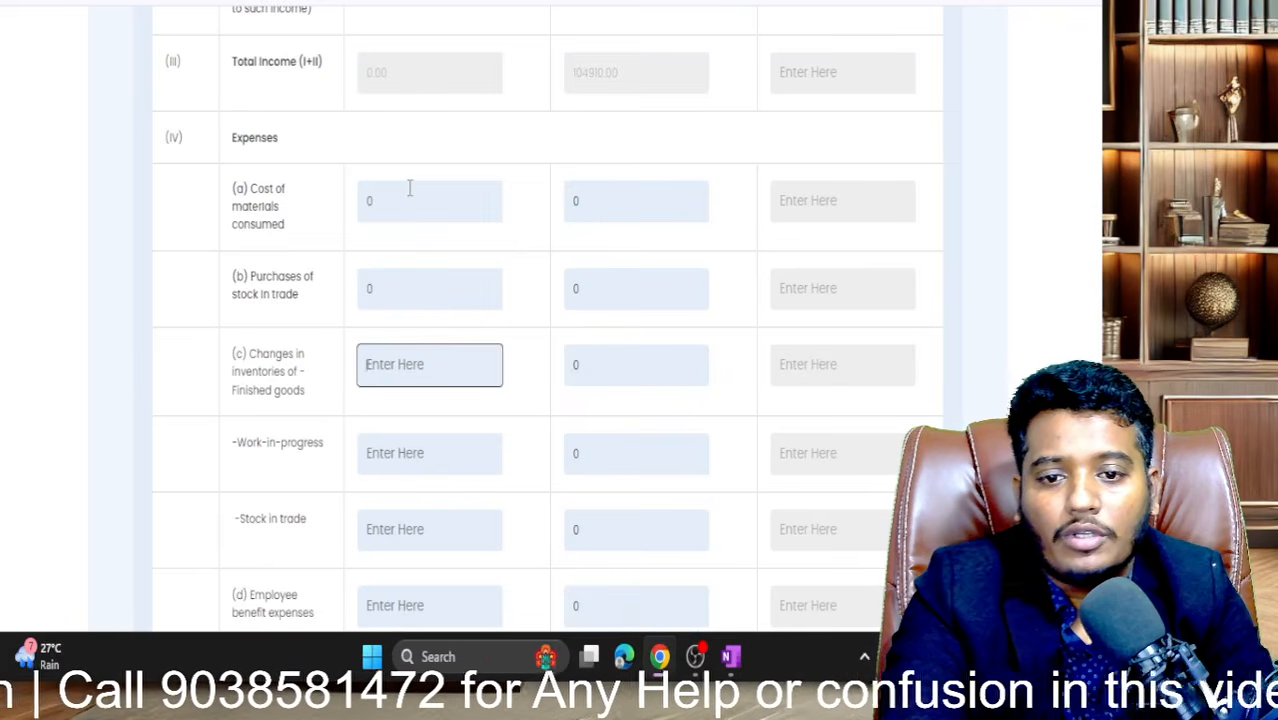
{"action": "type", "text": "0"}
{"action": "key", "text": "Tab"}
{"action": "key", "text": "Tab"}
{"action": "key", "text": "Tab"}
{"action": "key", "text": "Tab"}
{"action": "key", "text": "Tab"}
{"action": "type", "text": "0"}
{"action": "key", "text": "Tab"}
{"action": "key", "text": "Tab"}
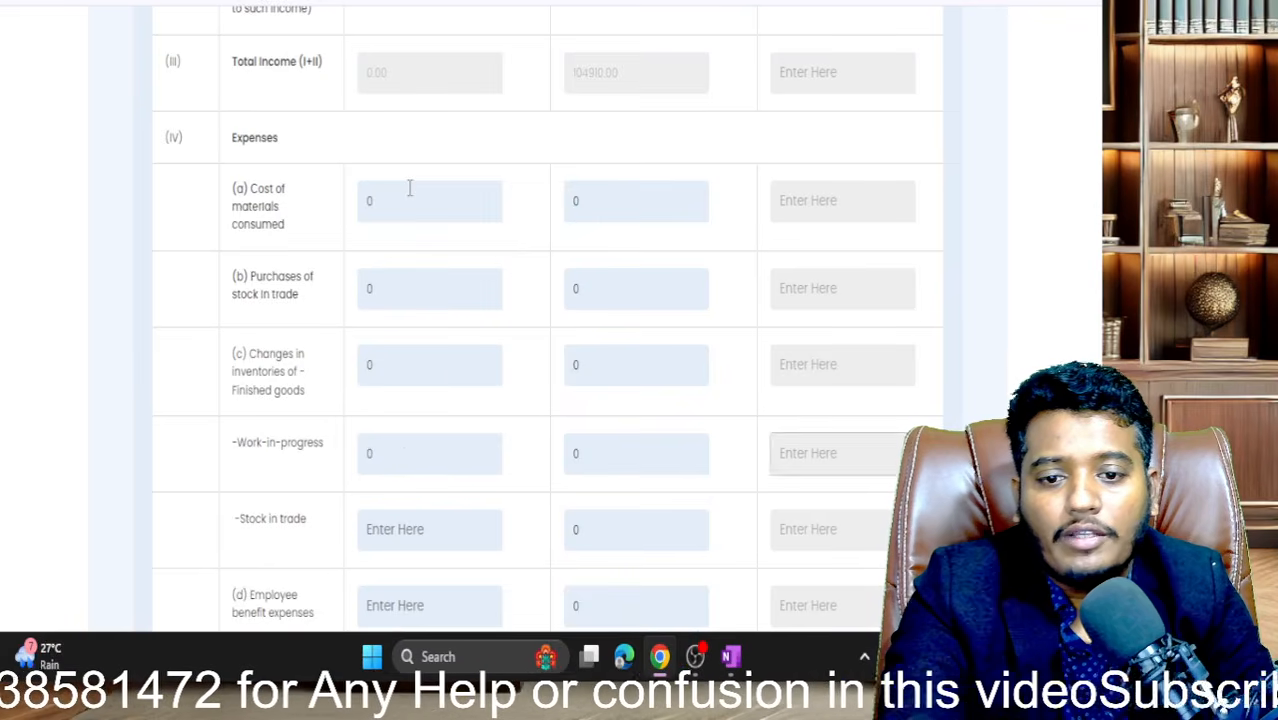
{"action": "key", "text": "Tab"}
{"action": "key", "text": "Tab"}
{"action": "key", "text": "Tab"}
{"action": "type", "text": "0"}
{"action": "key", "text": "Tab"}
{"action": "key", "text": "Tab"}
{"action": "key", "text": "Tab"}
{"action": "key", "text": "Tab"}
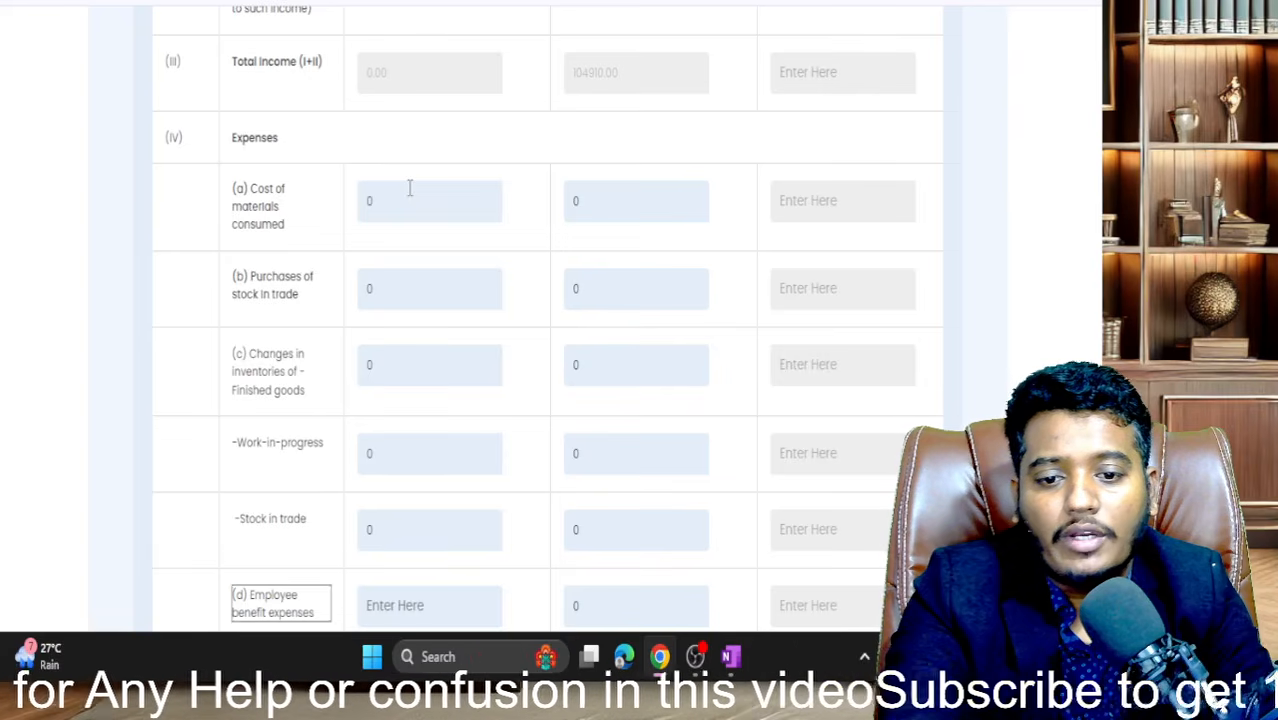
{"action": "key", "text": "Tab"}
{"action": "type", "text": "0"}
{"action": "key", "text": "Tab"}
{"action": "key", "text": "Tab"}
- Enter 0 for managerial remuneration, auditors, insurance, power and fuel, finance, depreciation and other expenses
{"action": "key", "text": "Tab"}
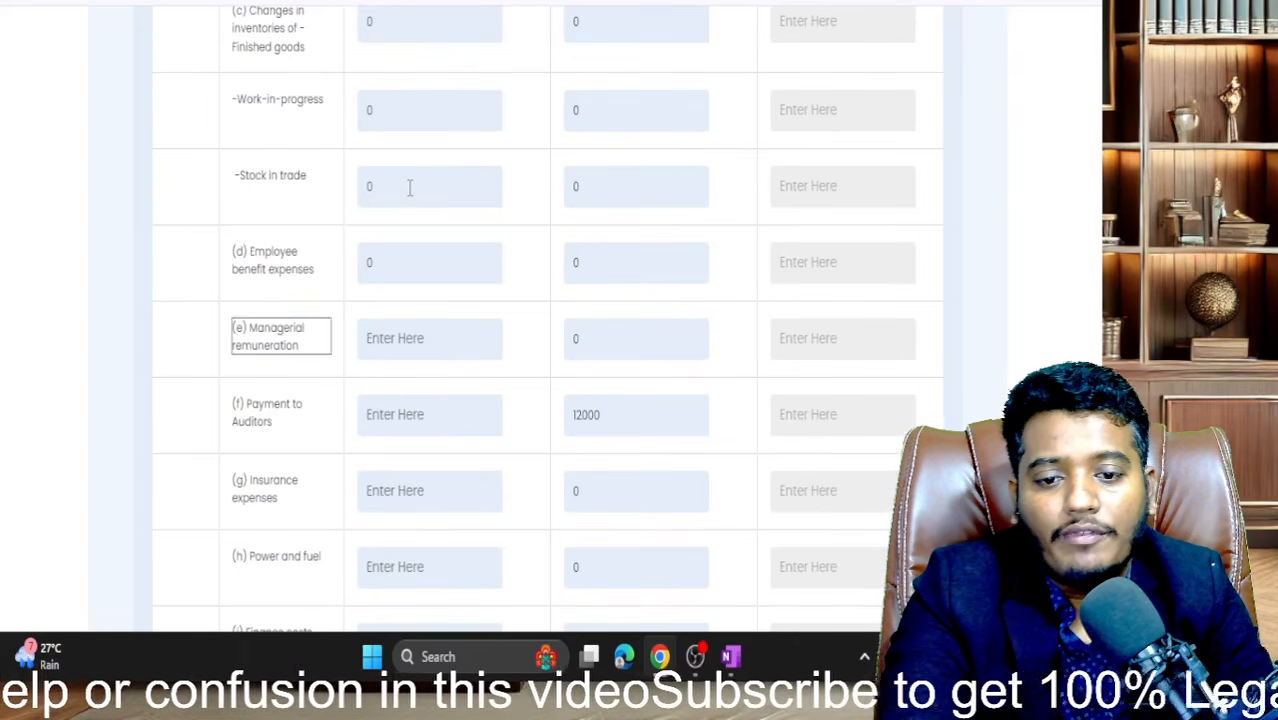
{"action": "key", "text": "Tab"}
{"action": "type", "text": "0"}
{"action": "key", "text": "Tab"}
{"action": "key", "text": "Tab"}
{"action": "key", "text": "Tab"}
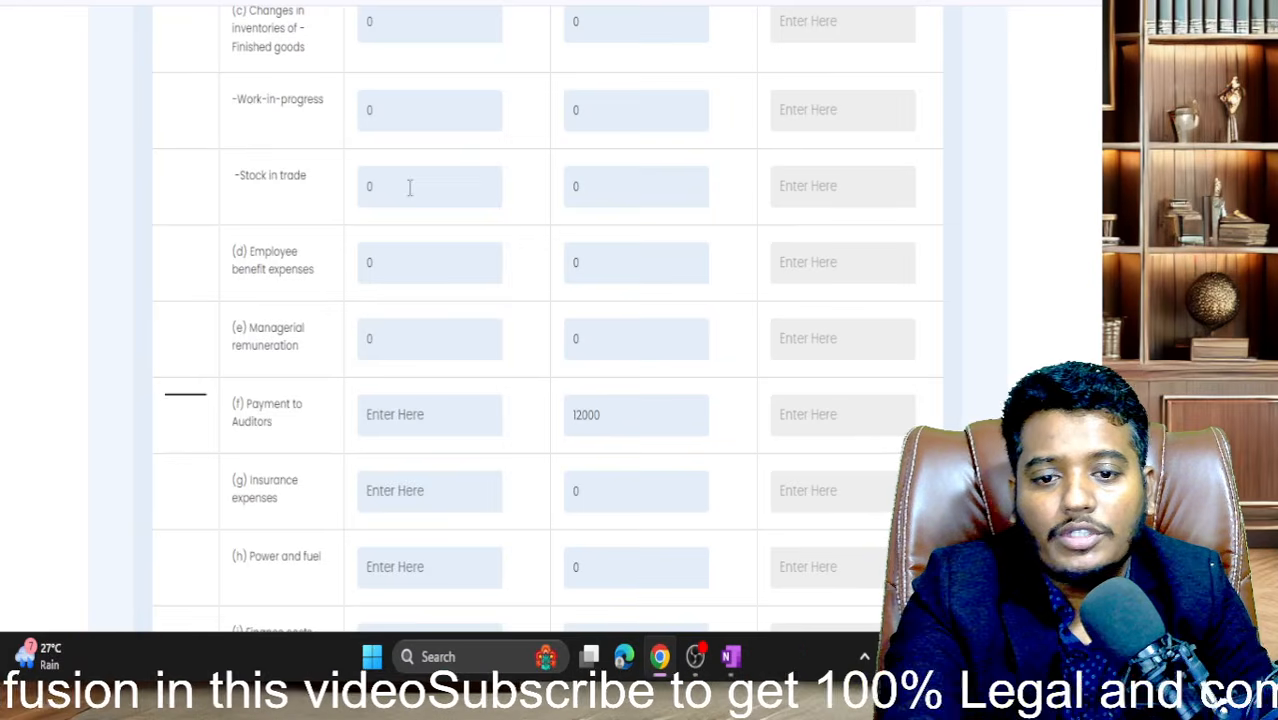
{"action": "key", "text": "Tab"}
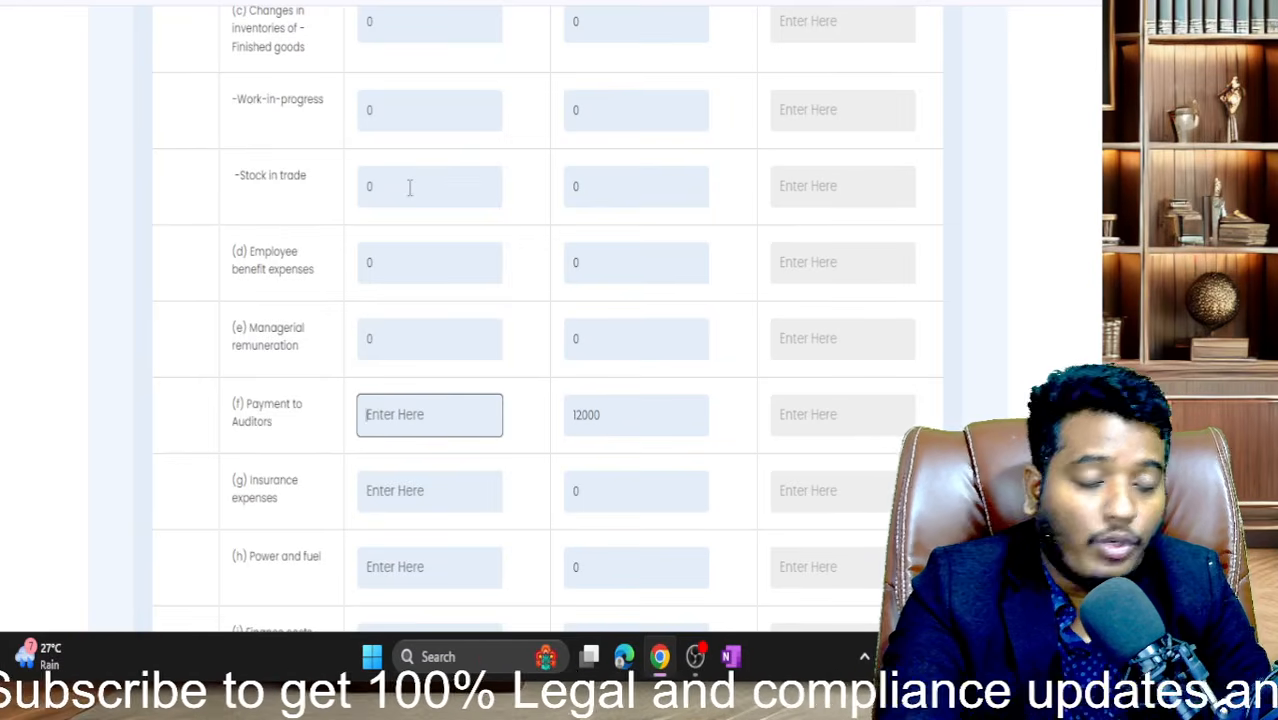
{"action": "type", "text": "0"}
{"action": "key", "text": "Tab"}
{"action": "key", "text": "Tab"}
{"action": "key", "text": "Tab"}
{"action": "key", "text": "Tab"}
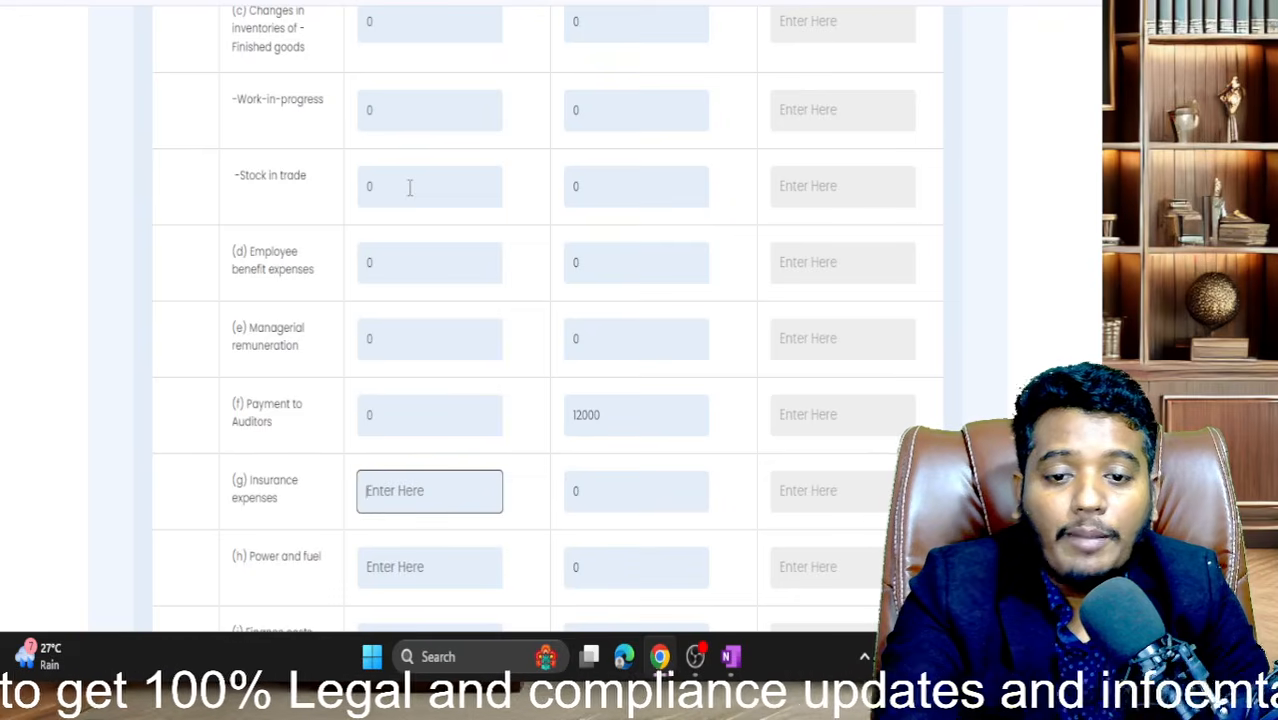
{"action": "type", "text": "0"}
{"action": "key", "text": "Tab"}
{"action": "key", "text": "Tab"}
{"action": "key", "text": "Tab"}
{"action": "key", "text": "Tab"}
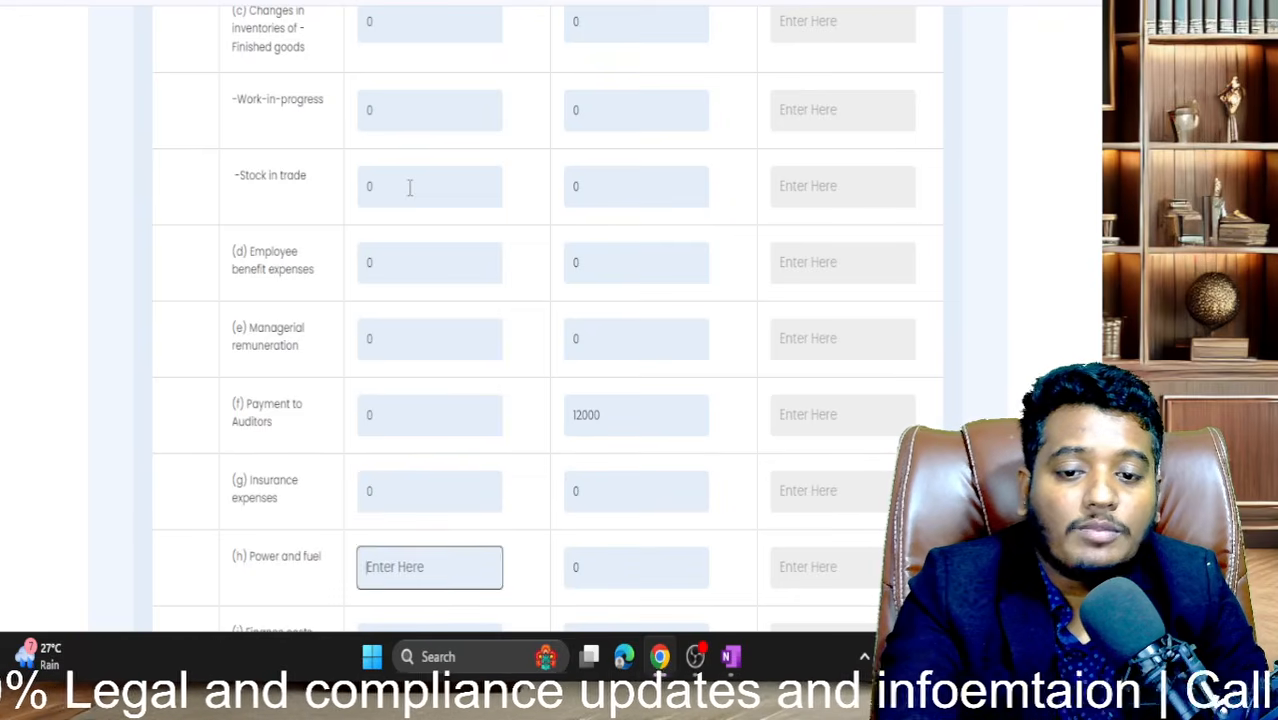
{"action": "type", "text": "0"}
{"action": "key", "text": "Tab"}
{"action": "key", "text": "Tab"}
{"action": "key", "text": "Tab"}
{"action": "key", "text": "Tab"}
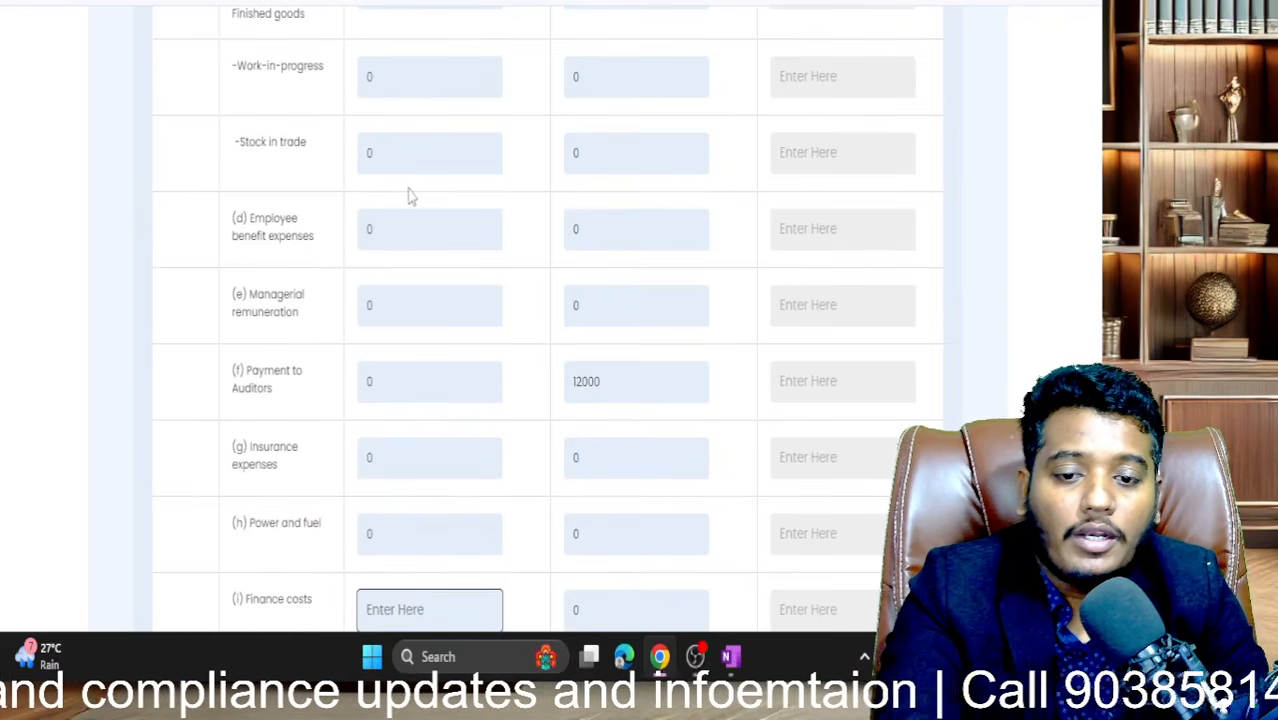
{"action": "type", "text": "0"}
{"action": "key", "text": "Tab"}
{"action": "key", "text": "Tab"}
{"action": "key", "text": "Tab"}
{"action": "scroll", "coordinate": [409, 190], "scroll_direction": "down", "scroll_amount": 3}
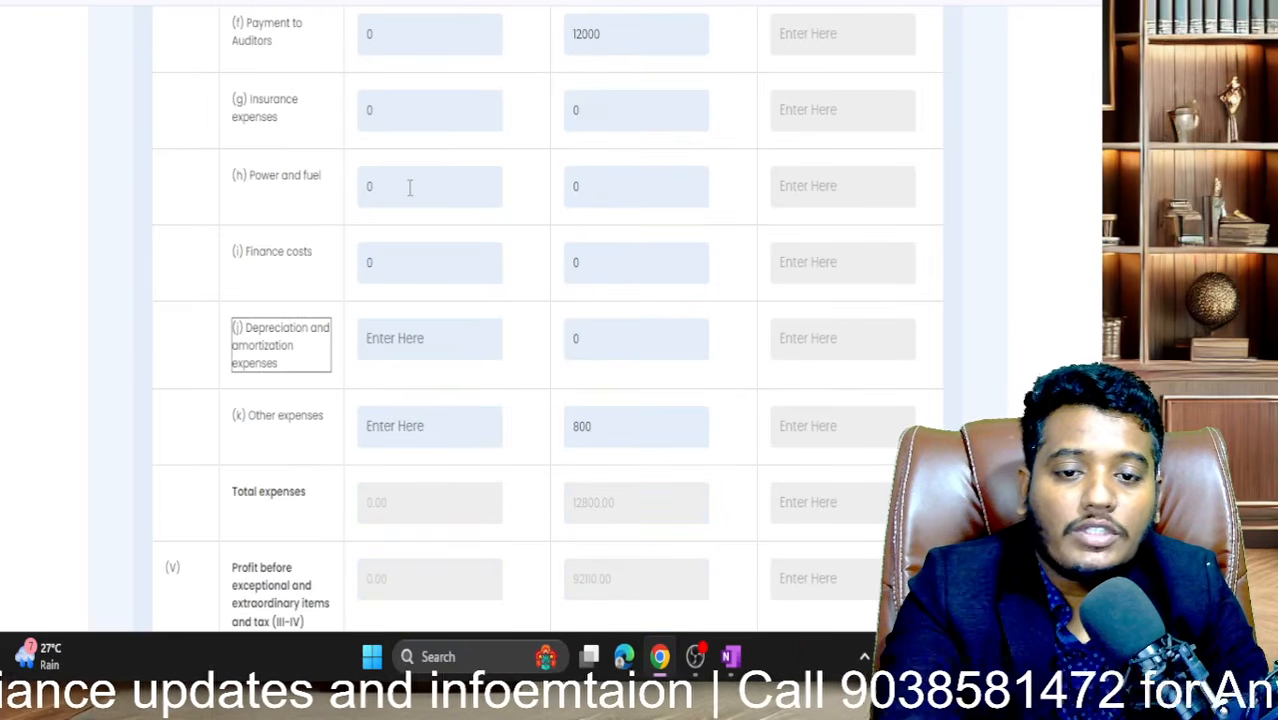
{"action": "key", "text": "Tab"}
{"action": "type", "text": "0"}
{"action": "key", "text": "Tab"}
{"action": "key", "text": "Tab"}
{"action": "key", "text": "Tab"}
{"action": "key", "text": "Tab"}
{"action": "type", "text": "0"}
{"action": "key", "text": "Tab"}
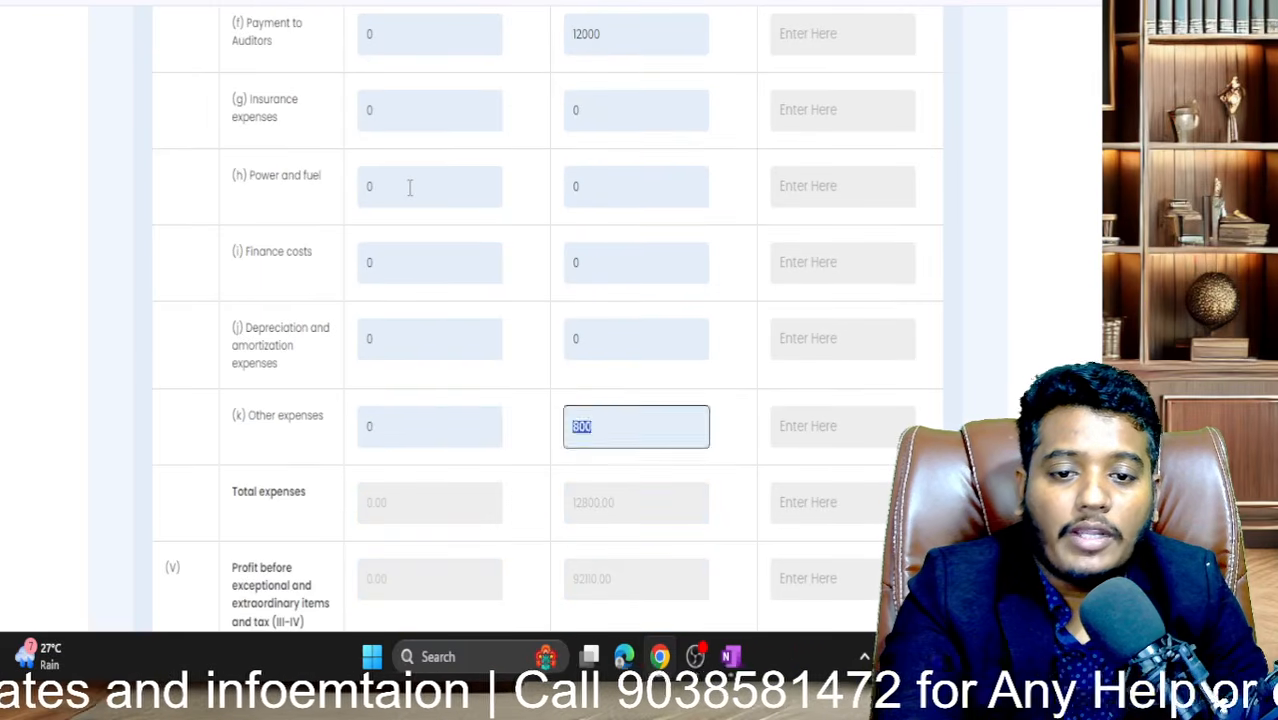
{"action": "key", "text": "Tab"}
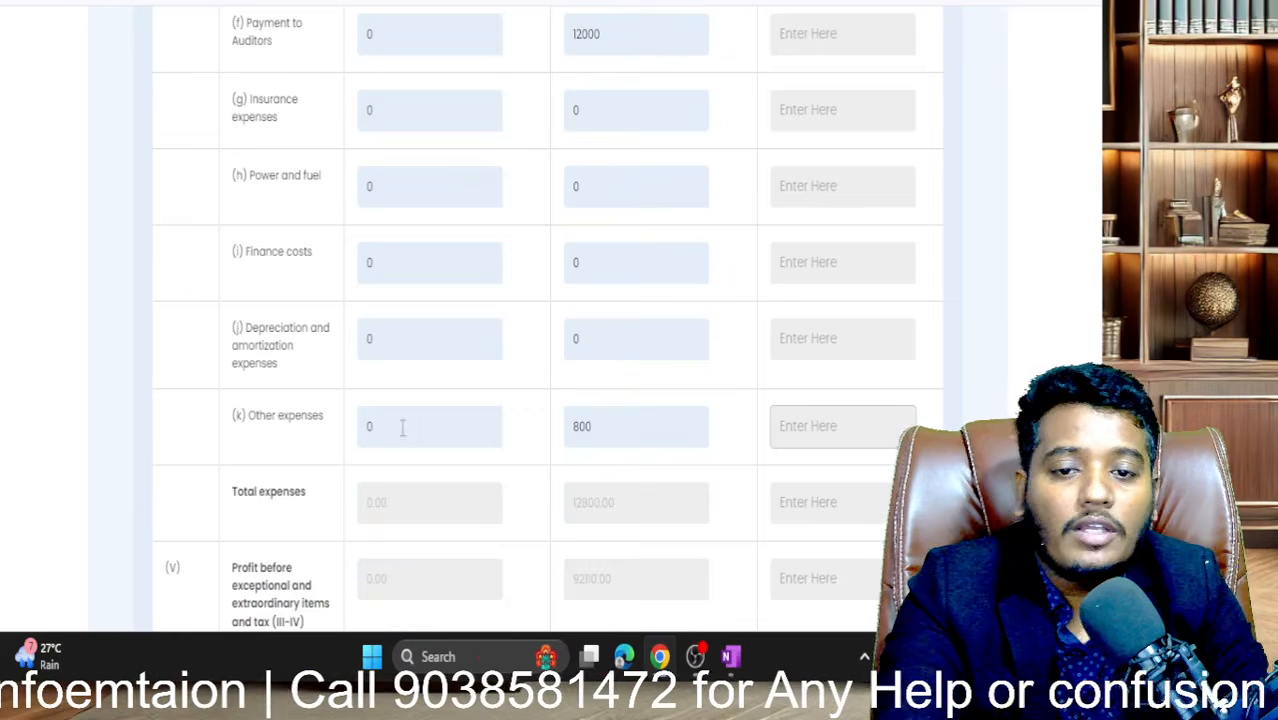
- Enter 0 for Exceptional Items and Extraordinary Items
{"action": "scroll", "coordinate": [402, 427], "scroll_direction": "up", "scroll_amount": 1}
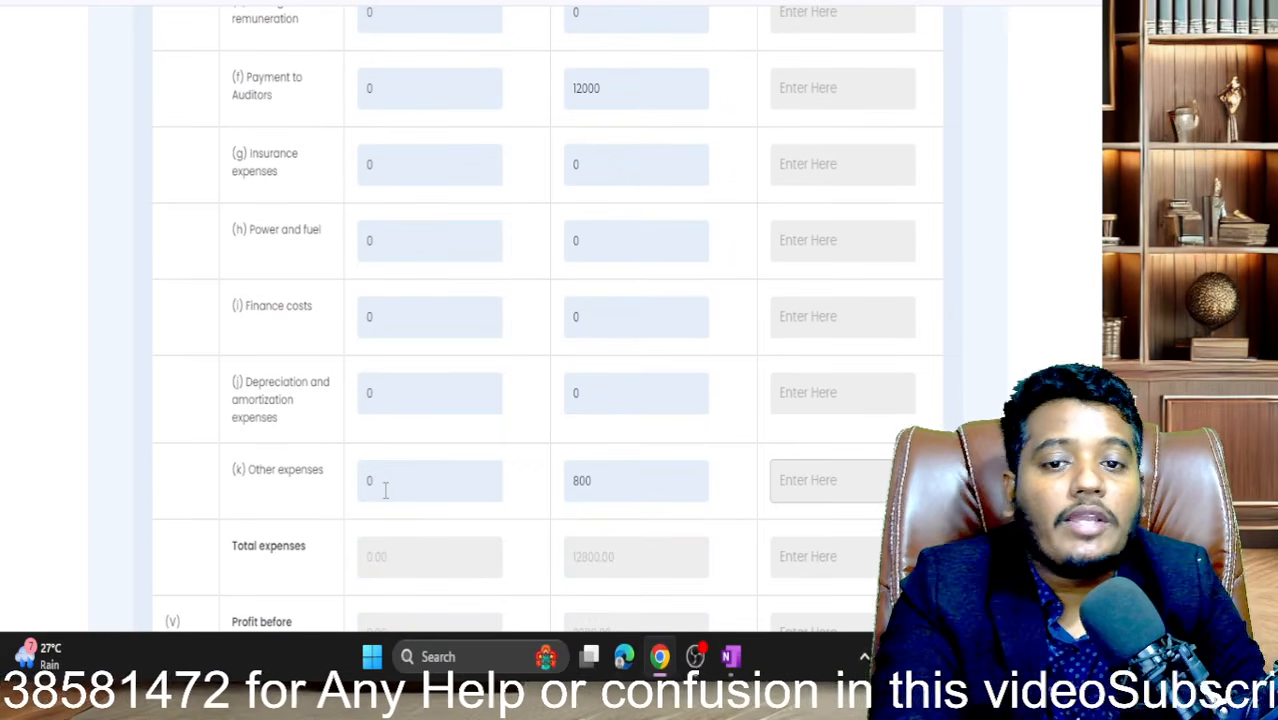
{"action": "scroll", "coordinate": [385, 490], "scroll_direction": "up", "scroll_amount": 2}
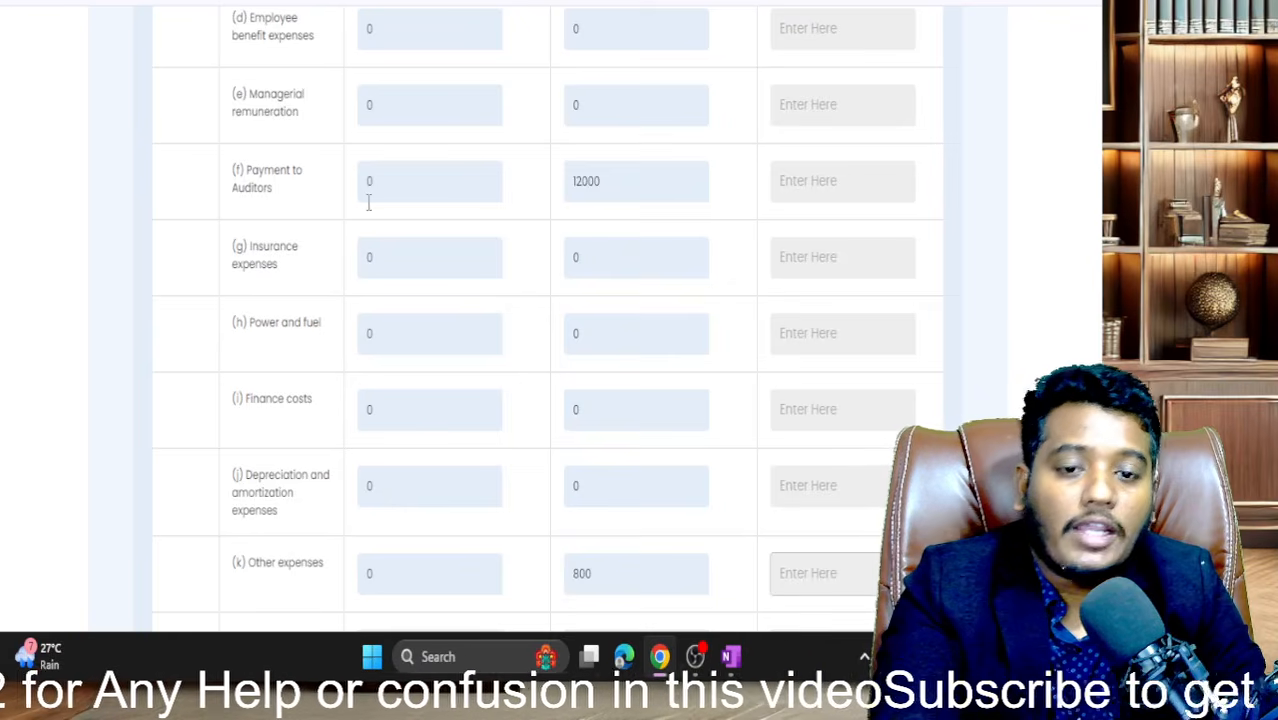
{"action": "scroll", "coordinate": [369, 203], "scroll_direction": "up", "scroll_amount": 2}
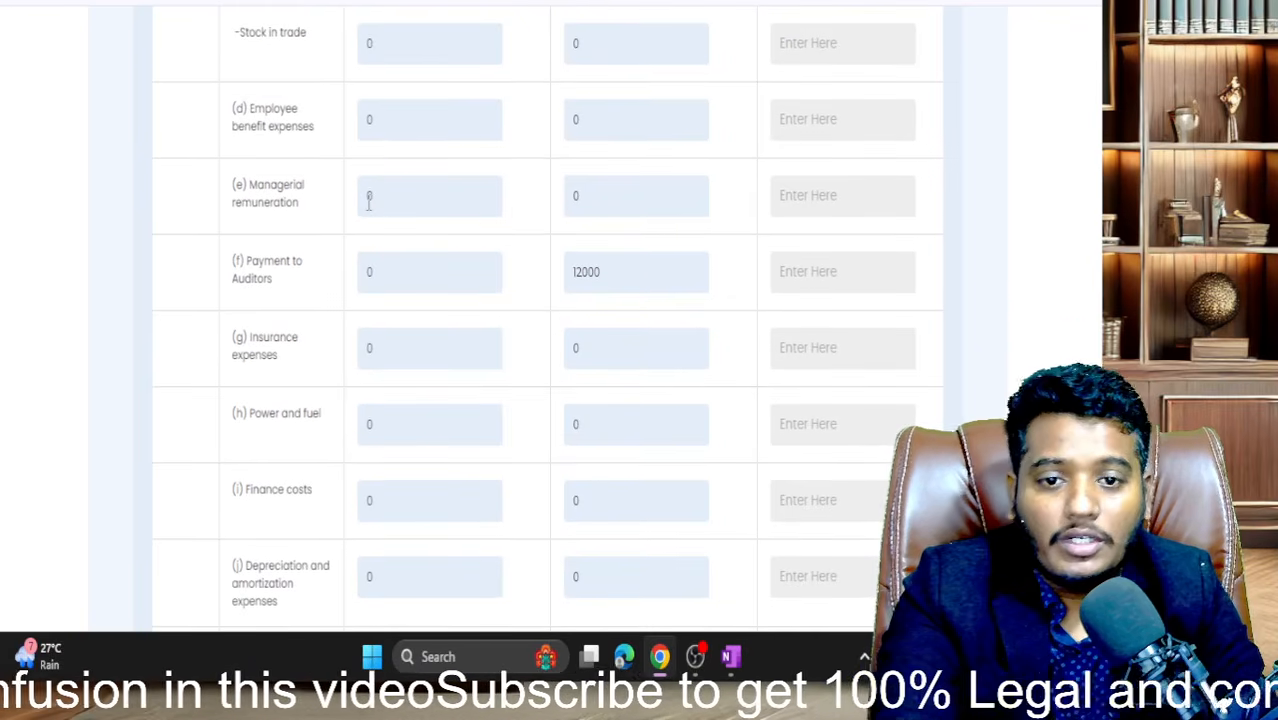
{"action": "scroll", "coordinate": [369, 200], "scroll_direction": "down", "scroll_amount": 1}
{"action": "scroll", "coordinate": [379, 499], "scroll_direction": "down", "scroll_amount": 2}
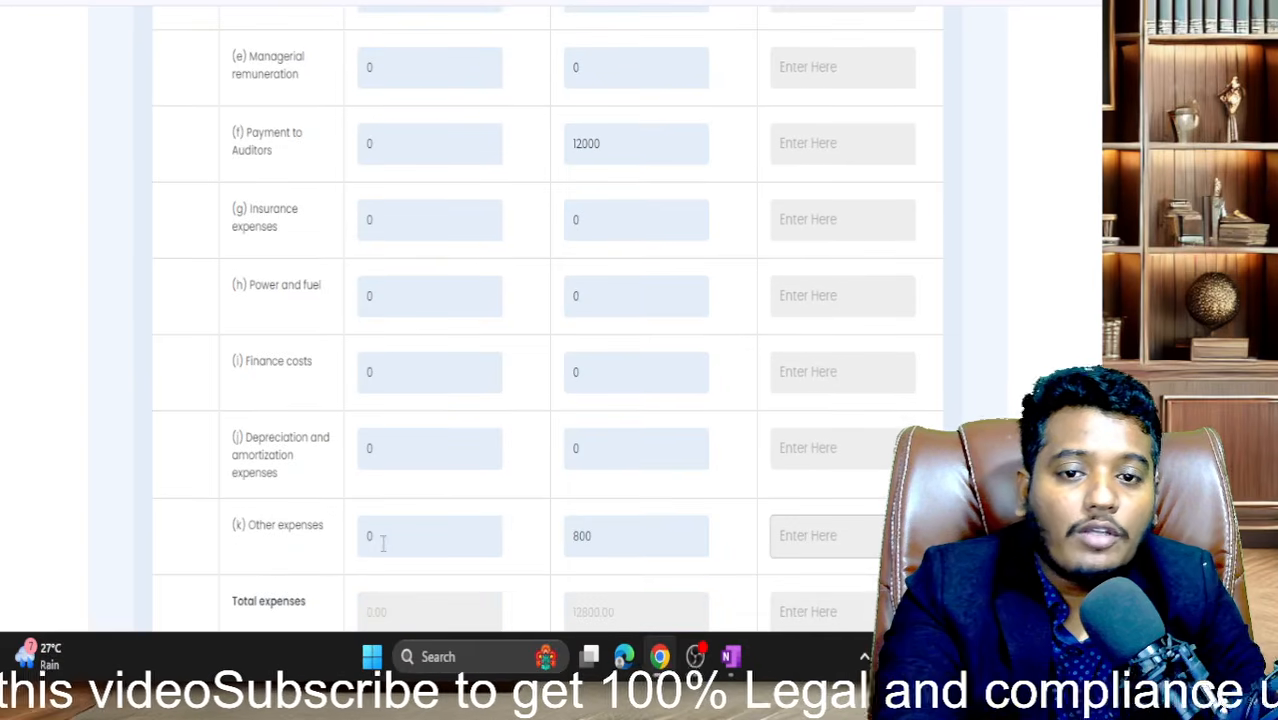
{"action": "scroll", "coordinate": [381, 541], "scroll_direction": "up", "scroll_amount": 4}
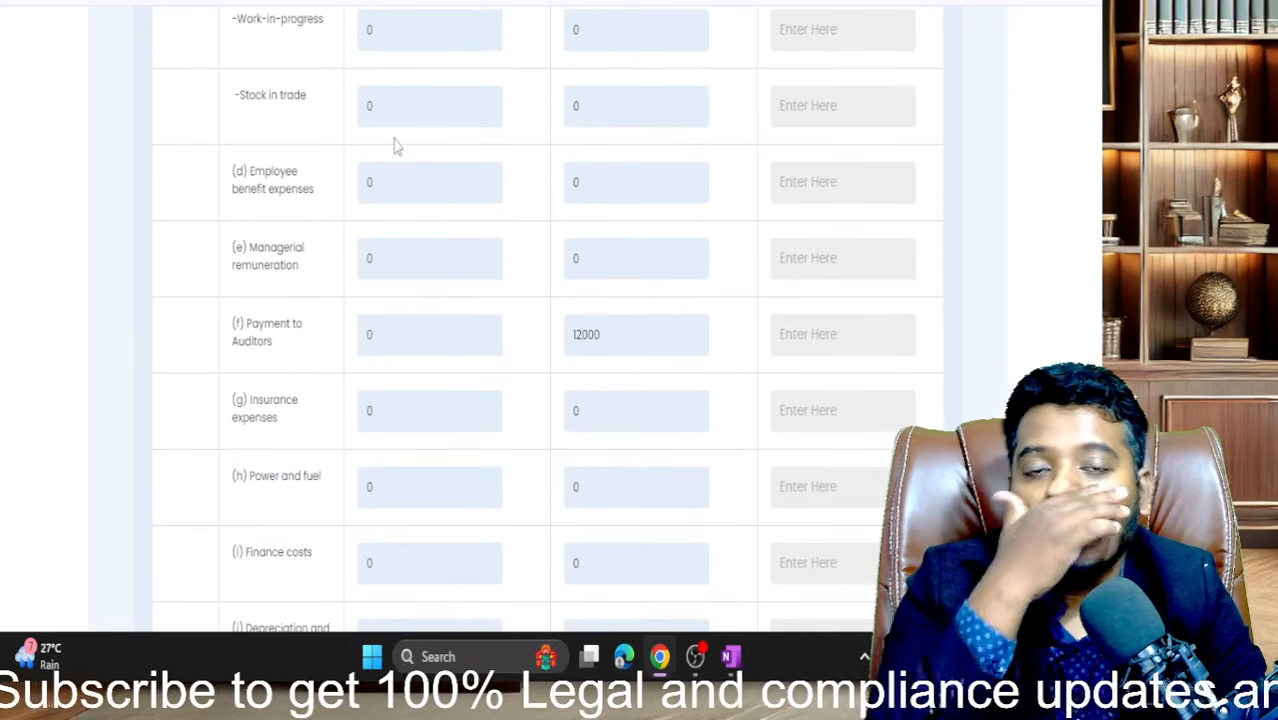
{"action": "scroll", "coordinate": [370, 323], "scroll_direction": "down", "scroll_amount": 5}
{"action": "scroll", "coordinate": [370, 324], "scroll_direction": "up", "scroll_amount": 2}
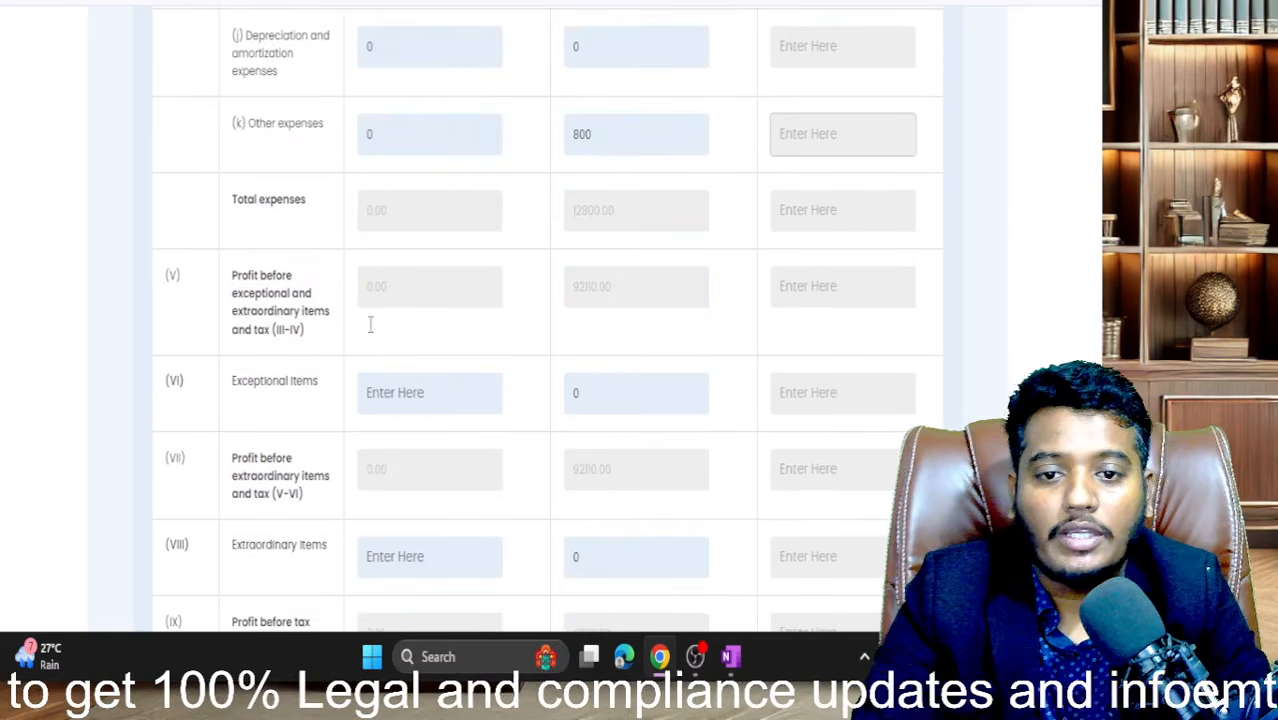
{"action": "scroll", "coordinate": [371, 330], "scroll_direction": "down", "scroll_amount": 1}
{"action": "left_click", "coordinate": [393, 320]}
{"action": "type", "text": "0"}
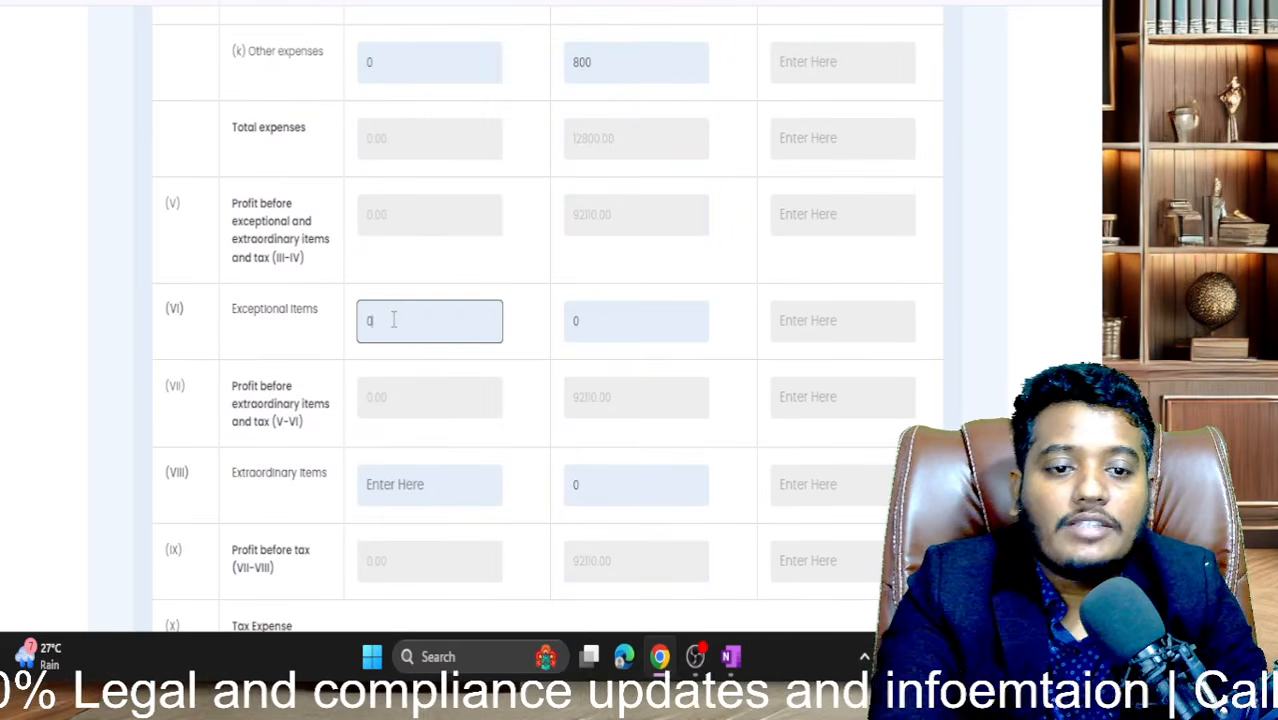
{"action": "key", "text": "Tab"}
{"action": "key", "text": "Tab"}
{"action": "key", "text": "Tab"}
{"action": "key", "text": "Tab"}
{"action": "key", "text": "Tab"}
{"action": "key", "text": "Tab"}
{"action": "key", "text": "Tab"}
{"action": "key", "text": "Tab"}
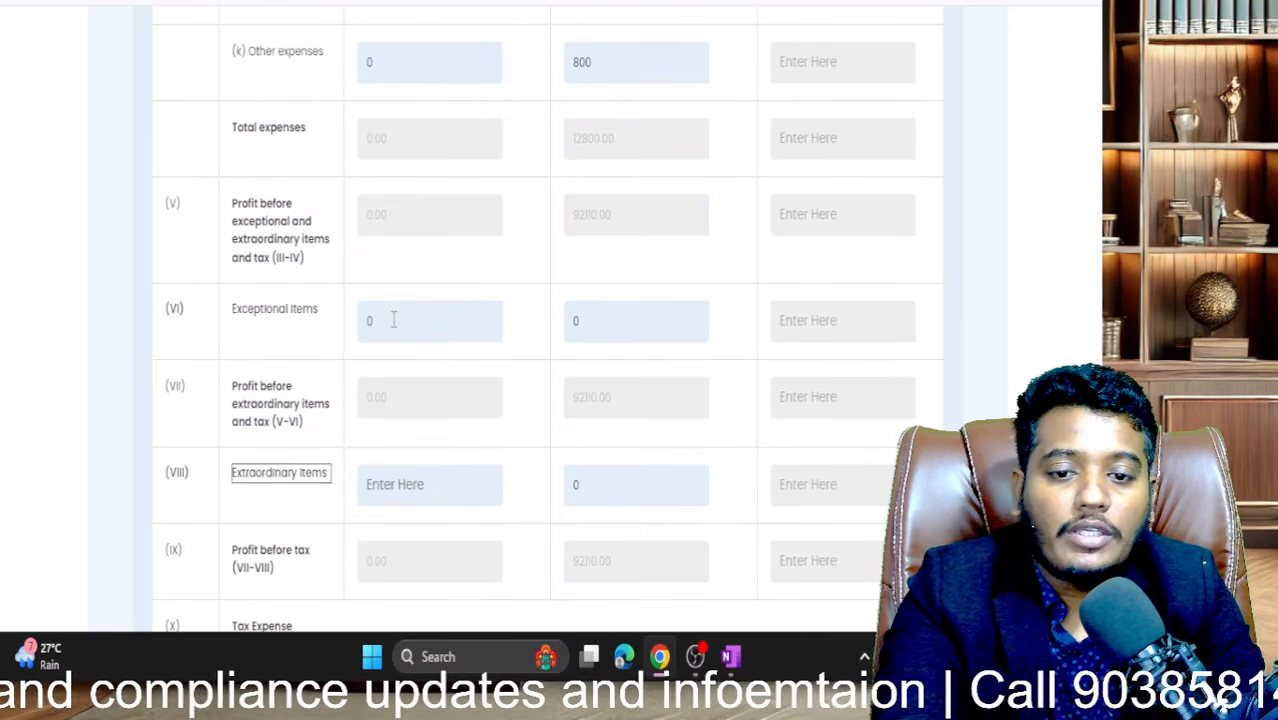
{"action": "type", "text": "0"}
{"action": "key", "text": "Tab"}
{"action": "key", "text": "Tab"}
- Enter 0 for current tax, deferred tax and the discontinued-operations rows XII and XIII
{"action": "key", "text": "Tab"}
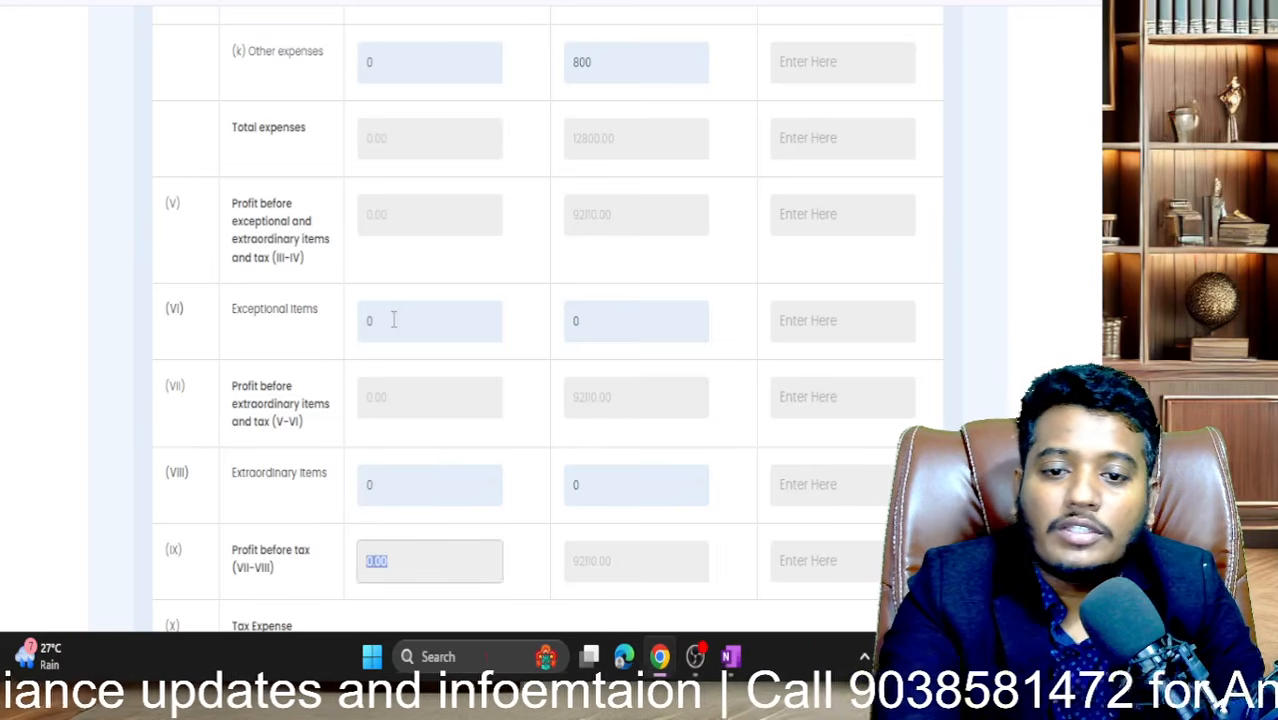
{"action": "scroll", "coordinate": [393, 322], "scroll_direction": "down", "scroll_amount": 3}
{"action": "key", "text": "Tab"}
{"action": "key", "text": "Tab"}
{"action": "key", "text": "Tab"}
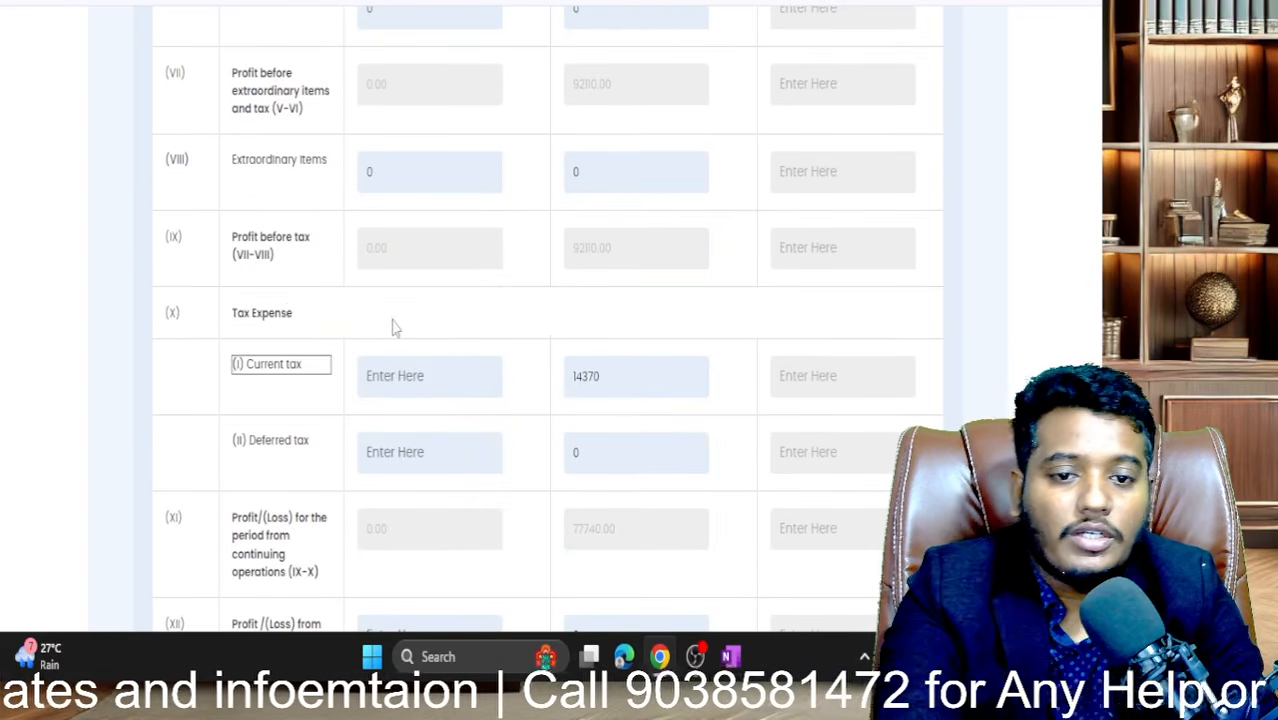
{"action": "key", "text": "Tab"}
{"action": "type", "text": "0"}
{"action": "key", "text": "Tab"}
{"action": "key", "text": "Tab"}
{"action": "key", "text": "Tab"}
{"action": "key", "text": "Tab"}
{"action": "key", "text": "Tab"}
{"action": "type", "text": "0"}
{"action": "key", "text": "Tab"}
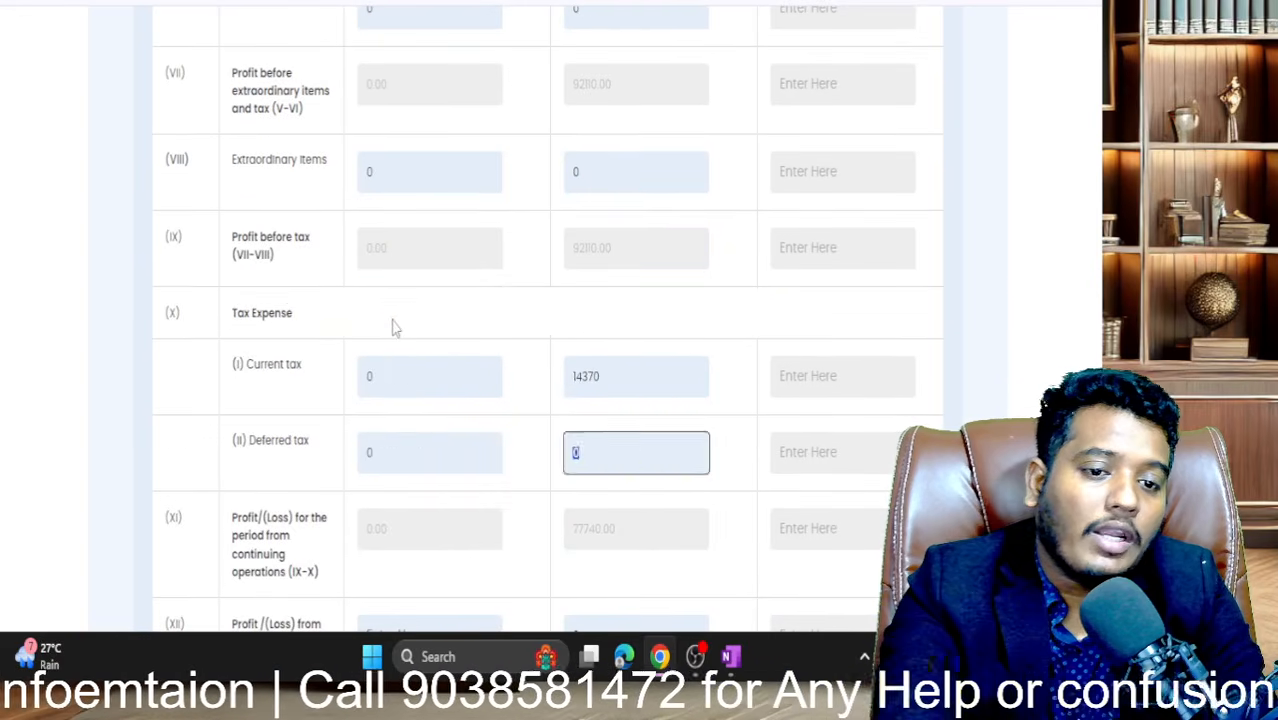
{"action": "key", "text": "Tab"}
{"action": "key", "text": "Tab"}
{"action": "key", "text": "Tab"}
{"action": "scroll", "coordinate": [393, 327], "scroll_direction": "down", "scroll_amount": 3}
{"action": "key", "text": "Tab"}
{"action": "key", "text": "Tab"}
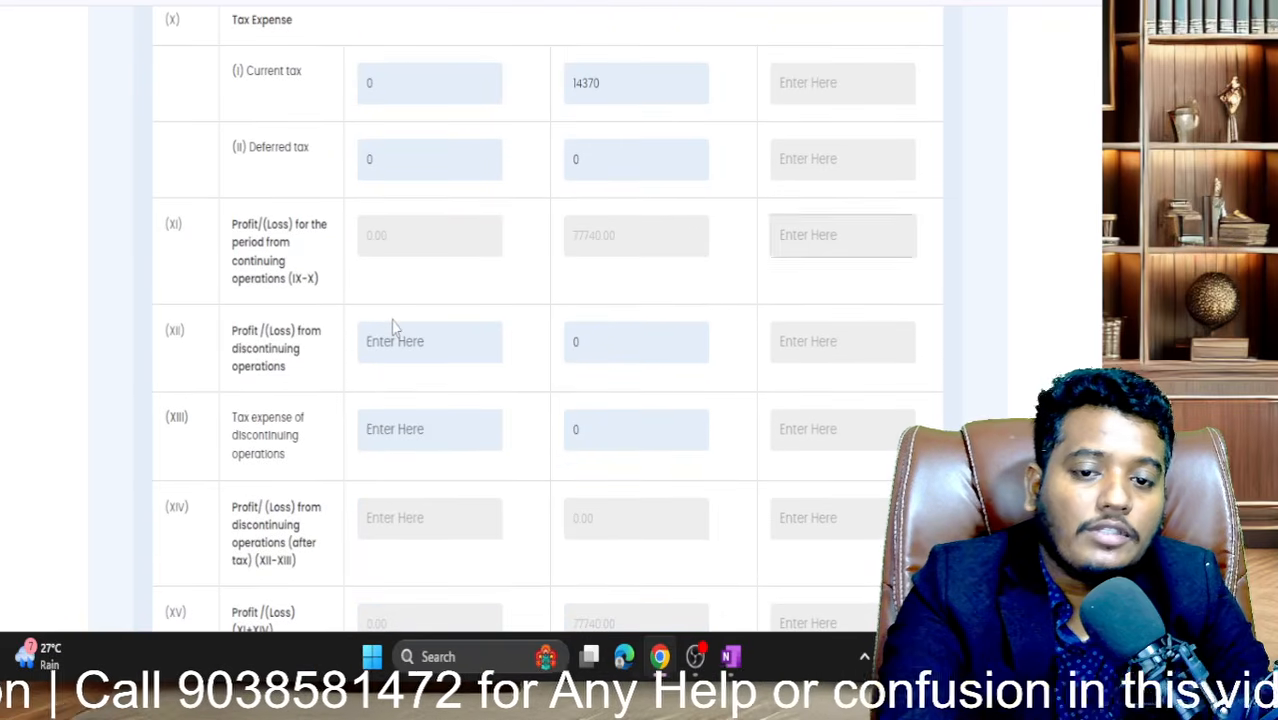
{"action": "key", "text": "Tab"}
{"action": "key", "text": "Tab"}
{"action": "type", "text": "0"}
{"action": "key", "text": "Tab"}
{"action": "key", "text": "Tab"}
{"action": "key", "text": "Tab"}
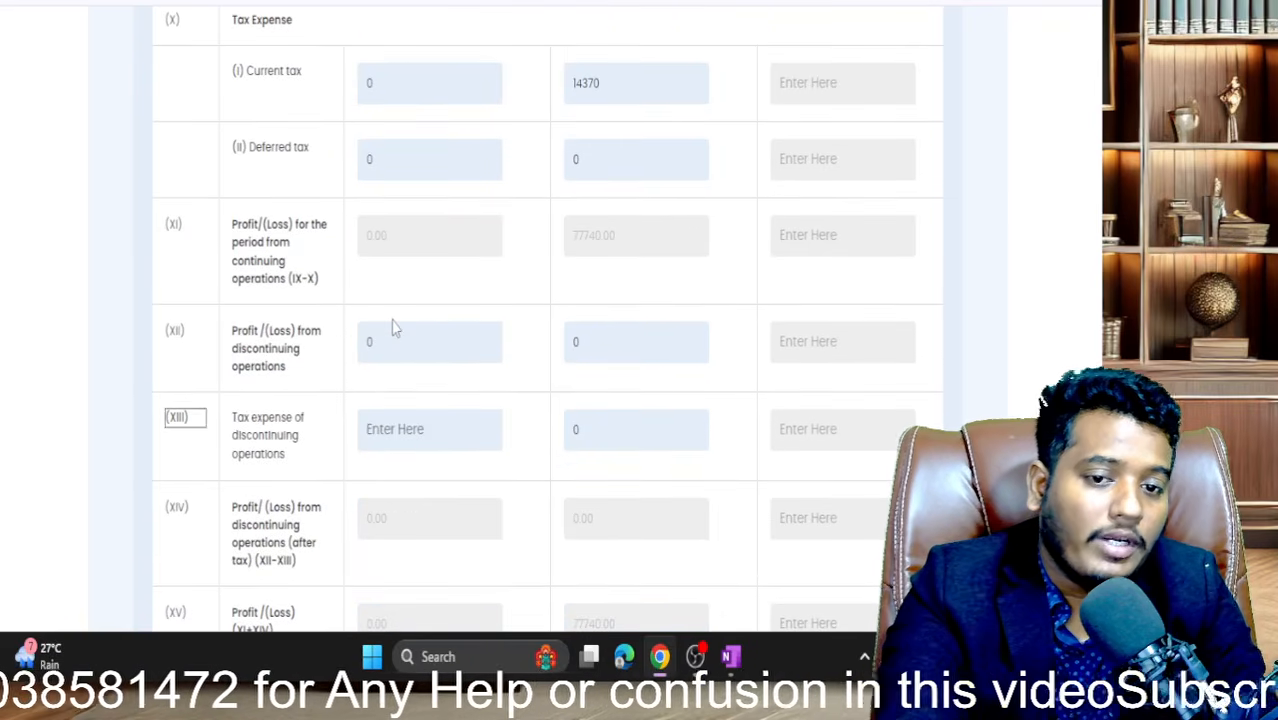
{"action": "key", "text": "Tab"}
{"action": "type", "text": "0"}
{"action": "key", "text": "Tab"}
{"action": "key", "text": "Tab"}
{"action": "key", "text": "Tab"}
{"action": "key", "text": "Tab"}
{"action": "key", "text": "Tab"}
{"action": "key", "text": "Tab"}
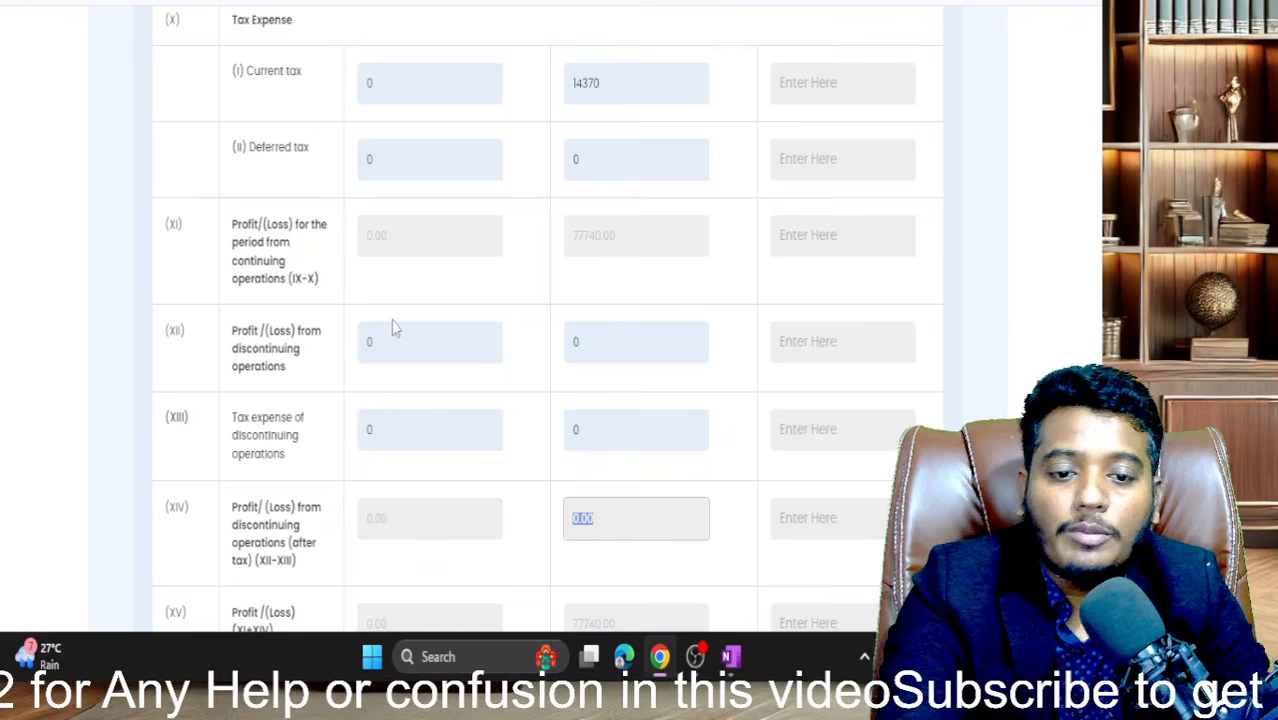
- Enter 0 for basic and diluted EPS in rows XVI and XVII
{"action": "scroll", "coordinate": [395, 330], "scroll_direction": "down", "scroll_amount": 5}
{"action": "left_click", "coordinate": [395, 314]}
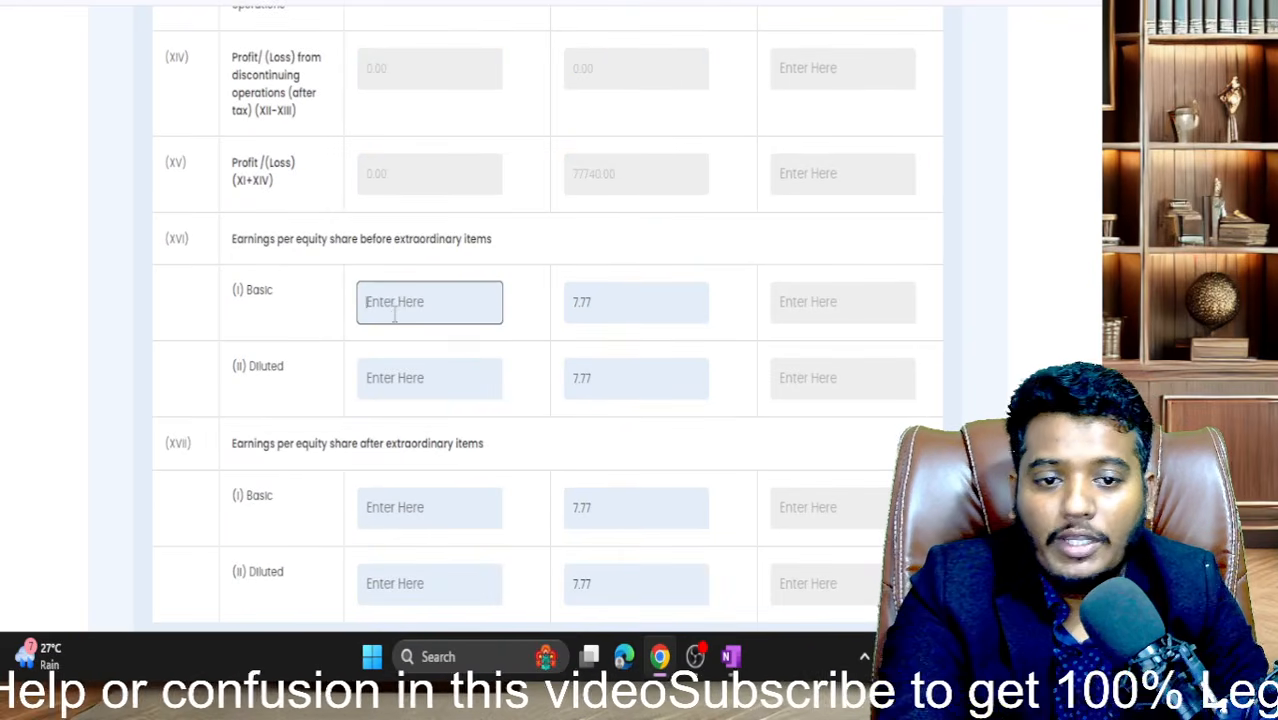
{"action": "type", "text": "0"}
{"action": "key", "text": "Tab"}
{"action": "key", "text": "Tab"}
{"action": "key", "text": "Tab"}
{"action": "key", "text": "Tab"}
{"action": "type", "text": "0"}
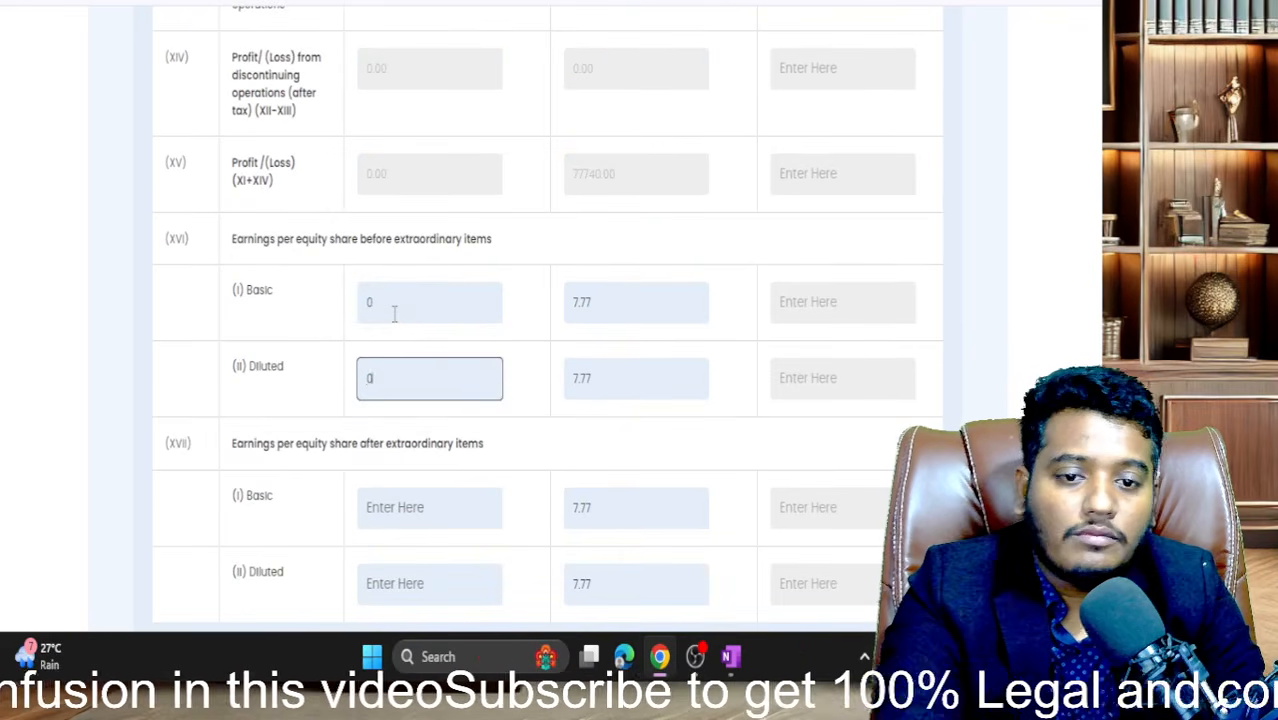
{"action": "key", "text": "Tab"}
{"action": "key", "text": "Tab"}
{"action": "key", "text": "Tab"}
{"action": "key", "text": "Tab"}
{"action": "key", "text": "Tab"}
{"action": "type", "text": "0"}
{"action": "key", "text": "Tab"}
{"action": "key", "text": "Tab"}
{"action": "key", "text": "Tab"}
{"action": "key", "text": "Tab"}
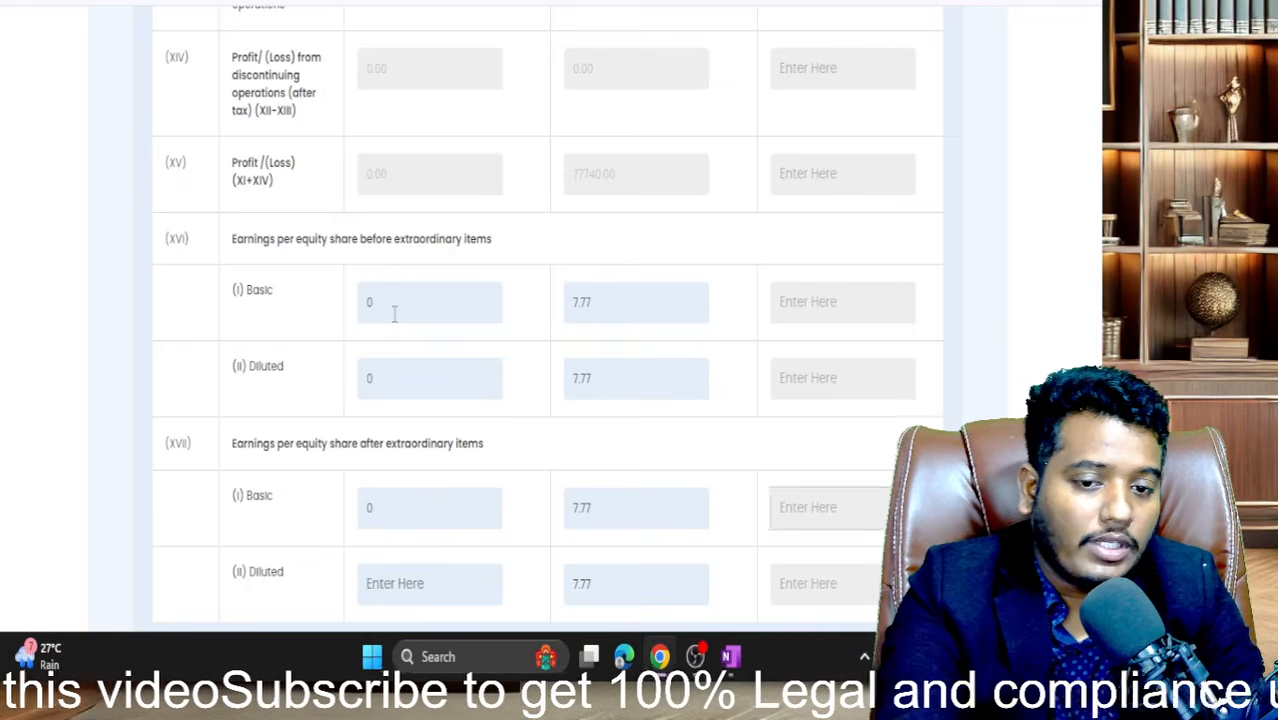
{"action": "type", "text": "0"}
{"action": "key", "text": "Tab"}
{"action": "key", "text": "Tab"}
{"action": "scroll", "coordinate": [395, 314], "scroll_direction": "down", "scroll_amount": 2}
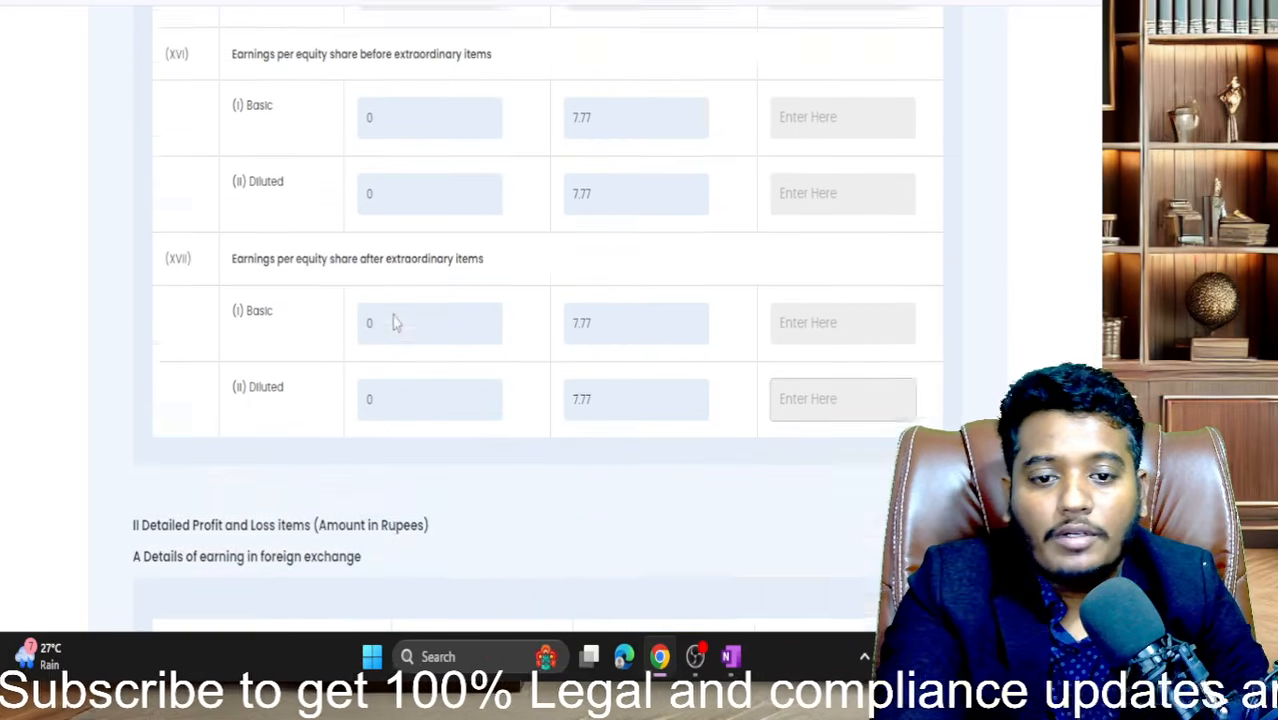
{"action": "scroll", "coordinate": [395, 314], "scroll_direction": "down", "scroll_amount": 4}
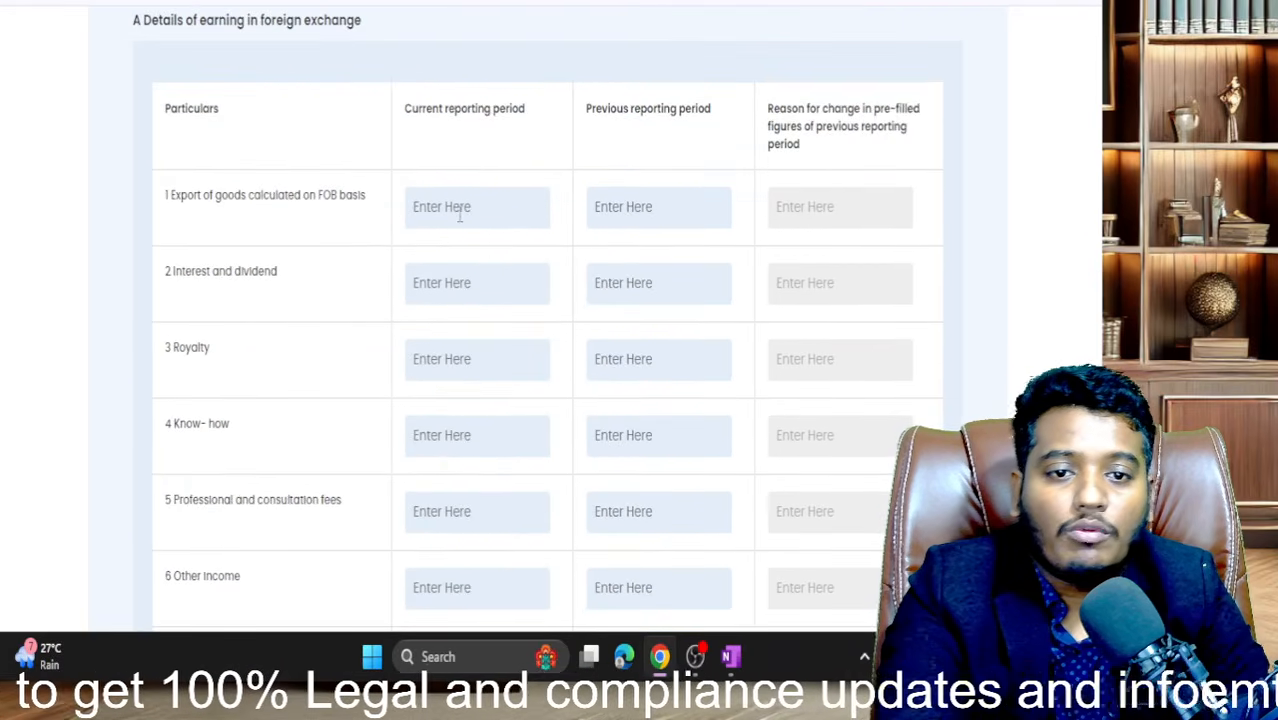
- Enter 0 in the export of goods row's current, previous and reason fields, and in both Interest and dividend periods
{"action": "left_click", "coordinate": [459, 213]}
{"action": "type", "text": "0"}
{"action": "key", "text": "Tab"}
{"action": "type", "text": "0"}
{"action": "key", "text": "Tab"}
{"action": "type", "text": "0"}
{"action": "key", "text": "Tab"}
{"action": "key", "text": "Tab"}
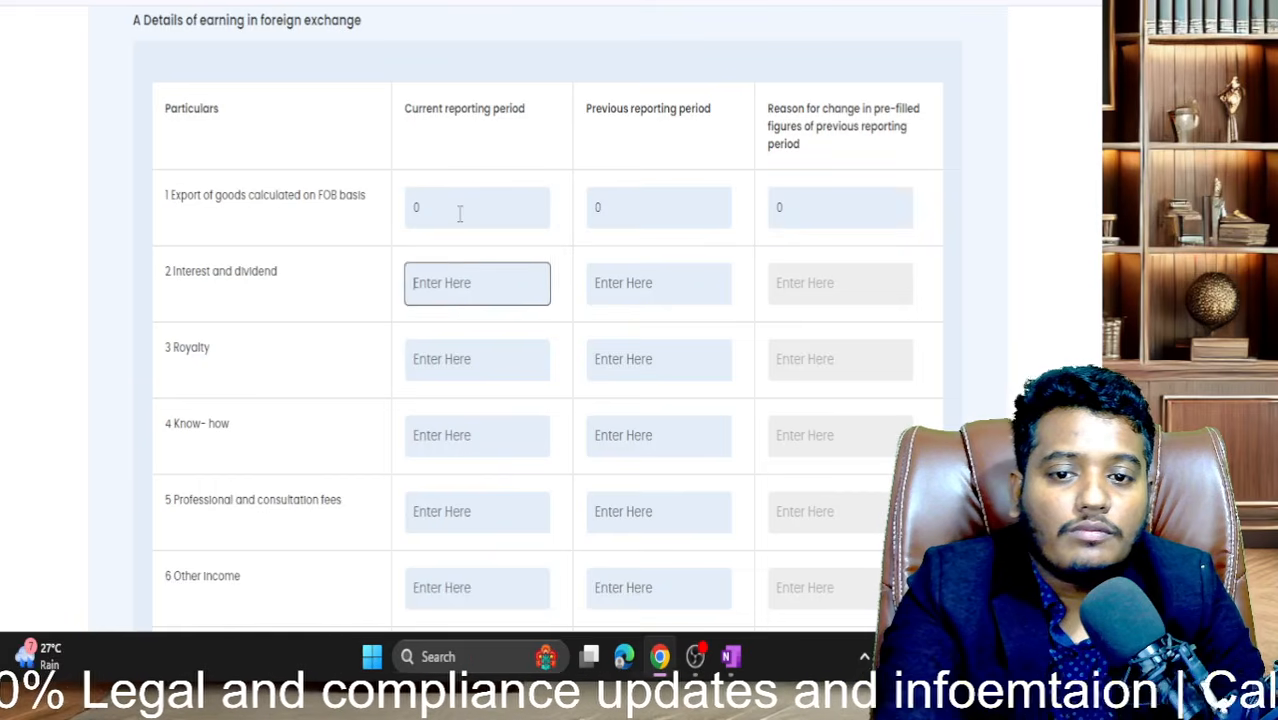
{"action": "type", "text": "0"}
{"action": "key", "text": "Tab"}
{"action": "type", "text": "0"}
{"action": "key", "text": "Tab"}
{"action": "type", "text": "0"}
{"action": "key", "text": "Tab"}
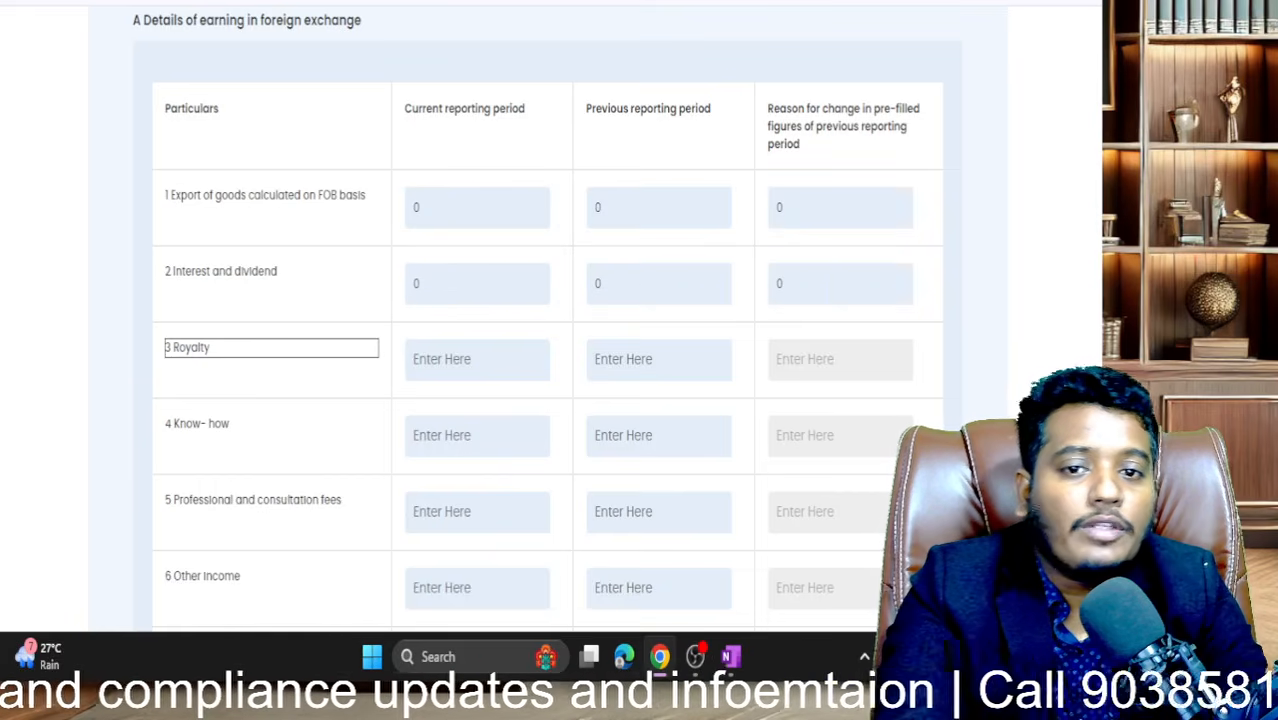
- Clear an accidental text selection and enter 0 for Royalty current and previous periods
{"action": "left_click_drag", "start_coordinate": [368, 22], "coordinate": [183, 110]}
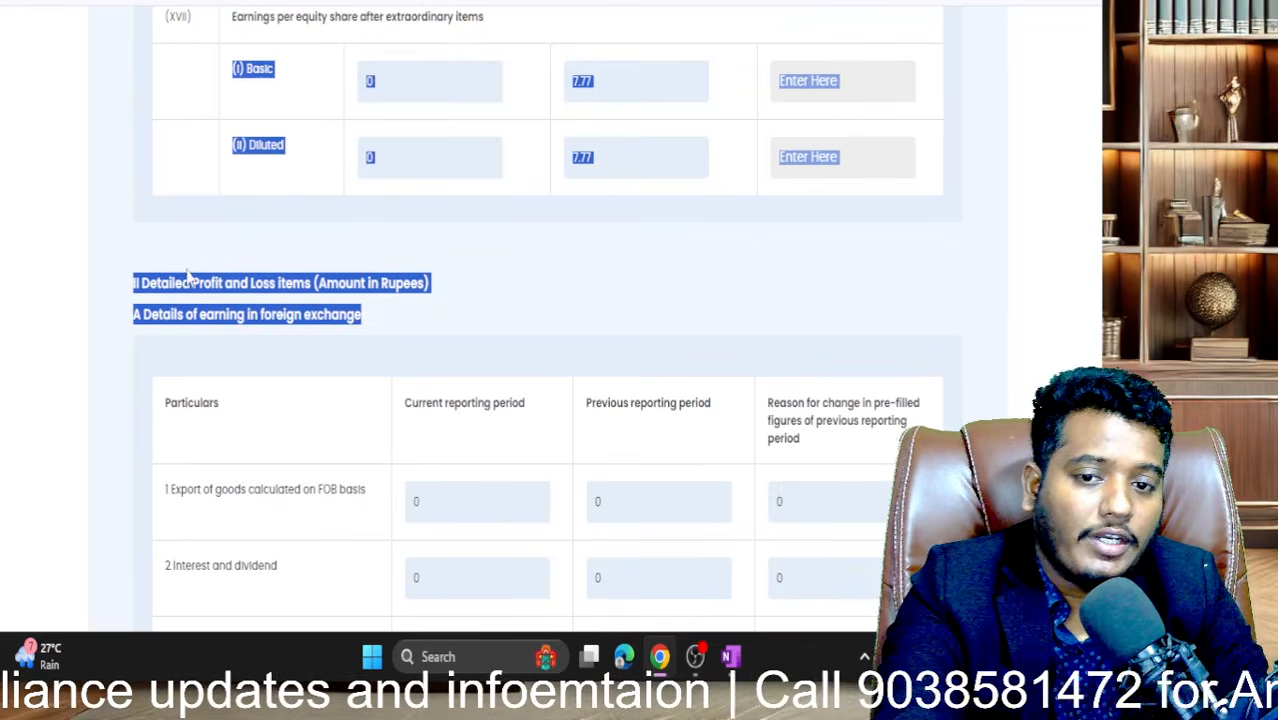
{"action": "left_click", "coordinate": [208, 315]}
{"action": "scroll", "coordinate": [206, 318], "scroll_direction": "down", "scroll_amount": 4}
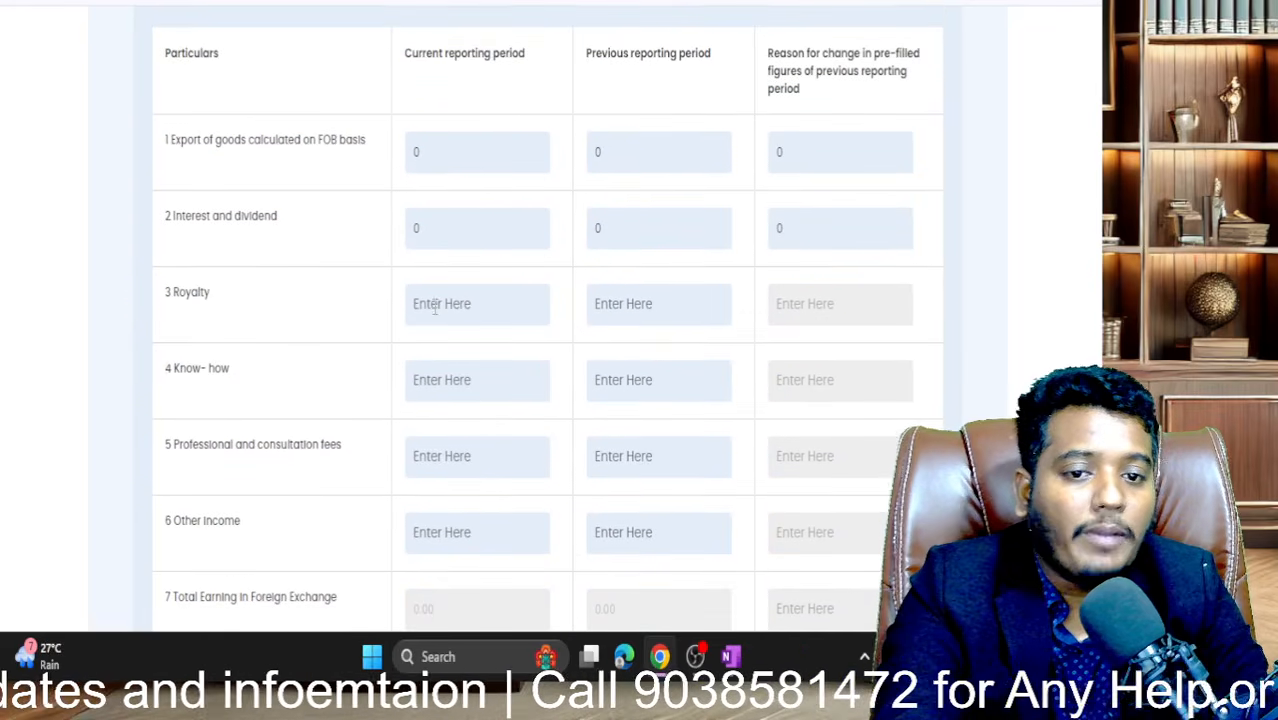
{"action": "left_click", "coordinate": [430, 316]}
{"action": "type", "text": "0"}
{"action": "key", "text": "Tab"}
{"action": "type", "text": "0"}
{"action": "key", "text": "Tab"}
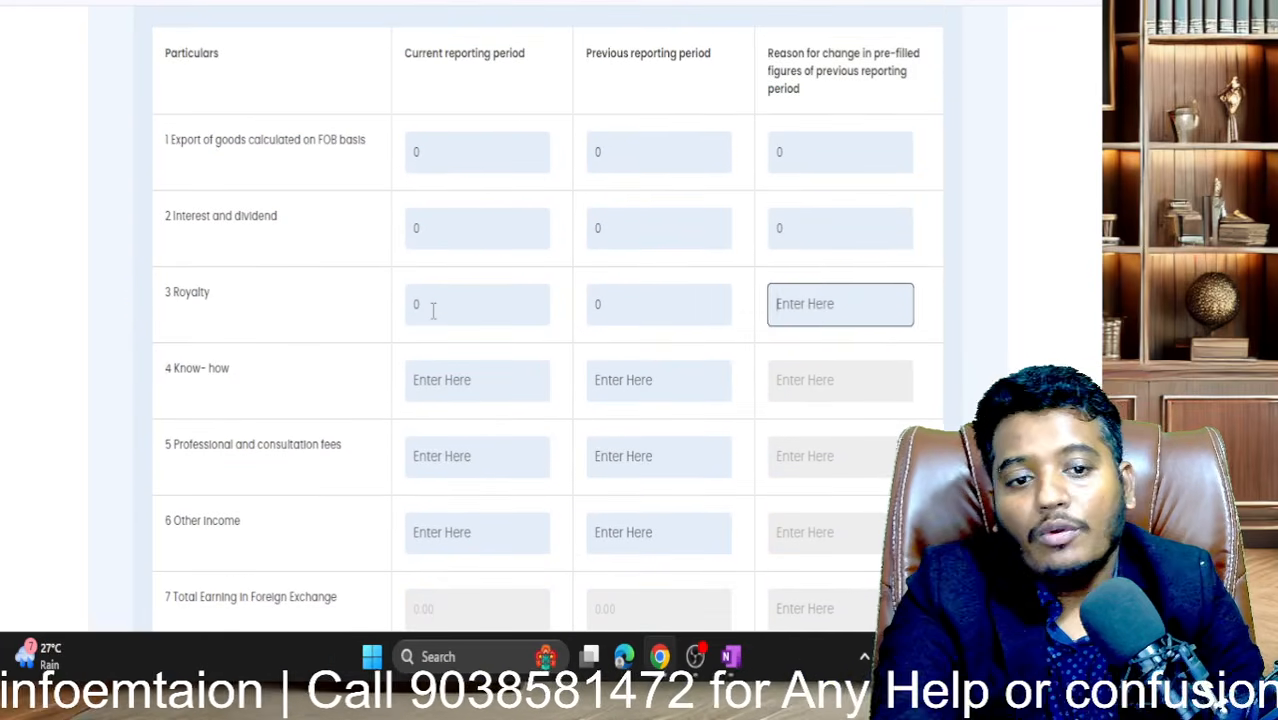
{"action": "key", "text": "Tab"}
{"action": "key", "text": "shift+Tab"}
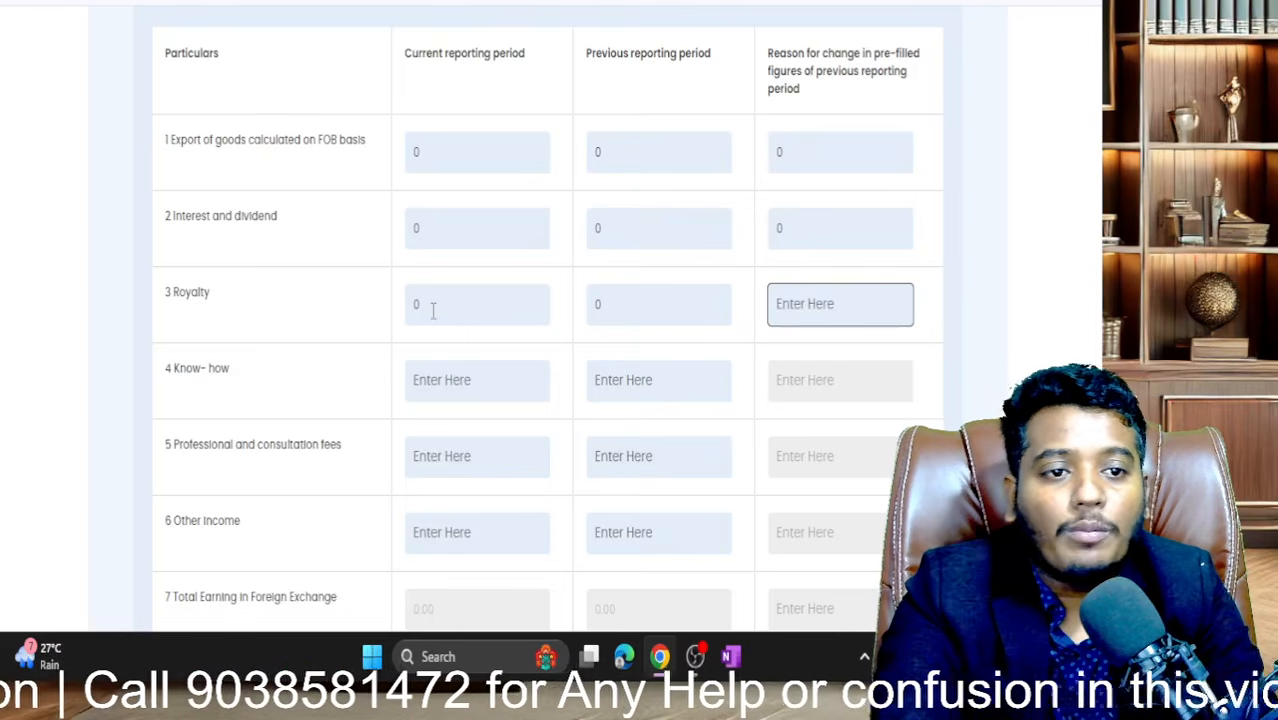
- Enter 0 for the Know-how, Professional fees and Other income earnings rows
{"action": "left_click", "coordinate": [478, 384]}
{"action": "type", "text": "0"}
{"action": "key", "text": "Tab"}
{"action": "type", "text": "0"}
{"action": "key", "text": "Tab"}
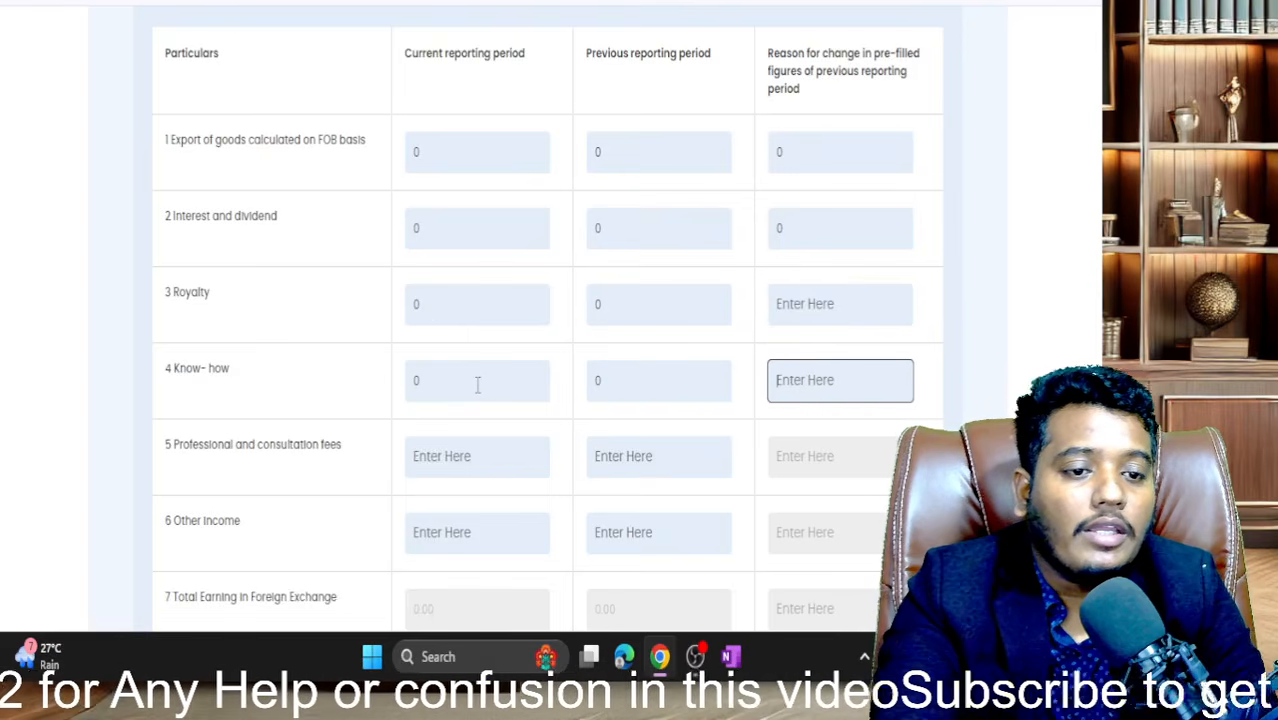
{"action": "key", "text": "Tab"}
{"action": "key", "text": "Tab"}
{"action": "type", "text": "0"}
{"action": "key", "text": "Tab"}
{"action": "key", "text": "Tab"}
{"action": "key", "text": "Tab"}
{"action": "key", "text": "Tab"}
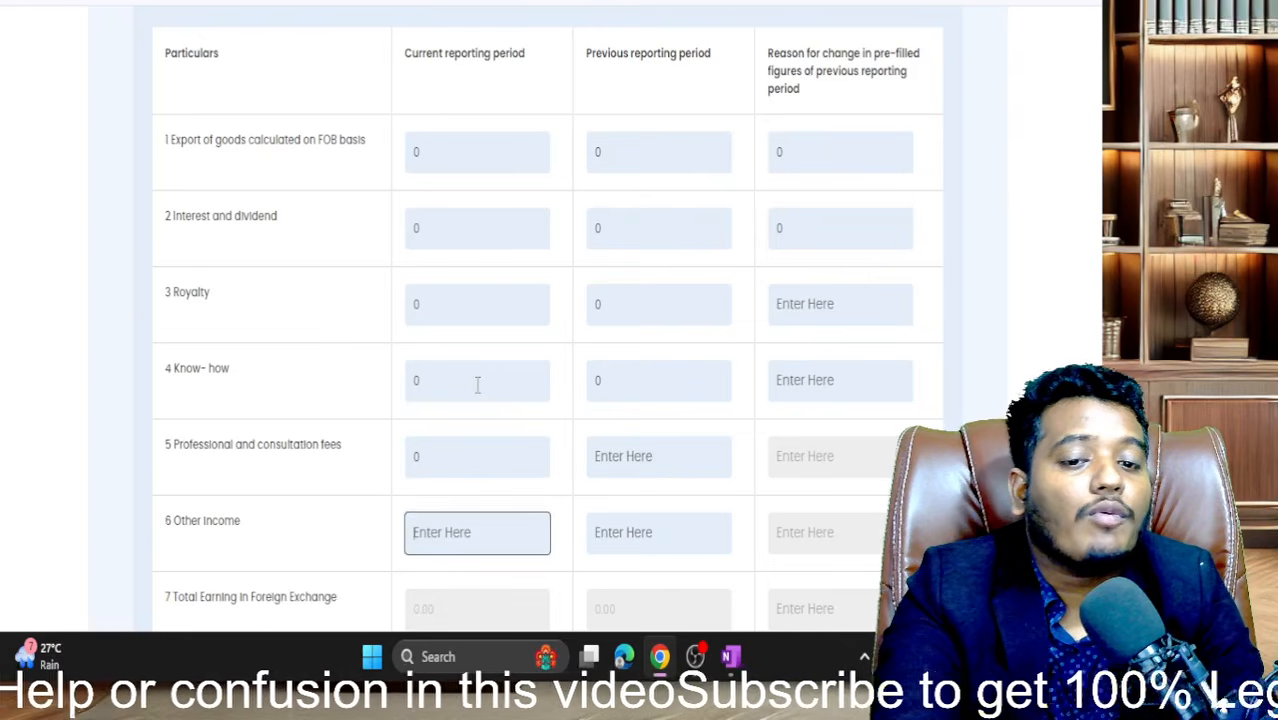
{"action": "type", "text": "0"}
{"action": "key", "text": "Tab"}
{"action": "type", "text": "0"}
{"action": "key", "text": "Tab"}
{"action": "key", "text": "Tab"}
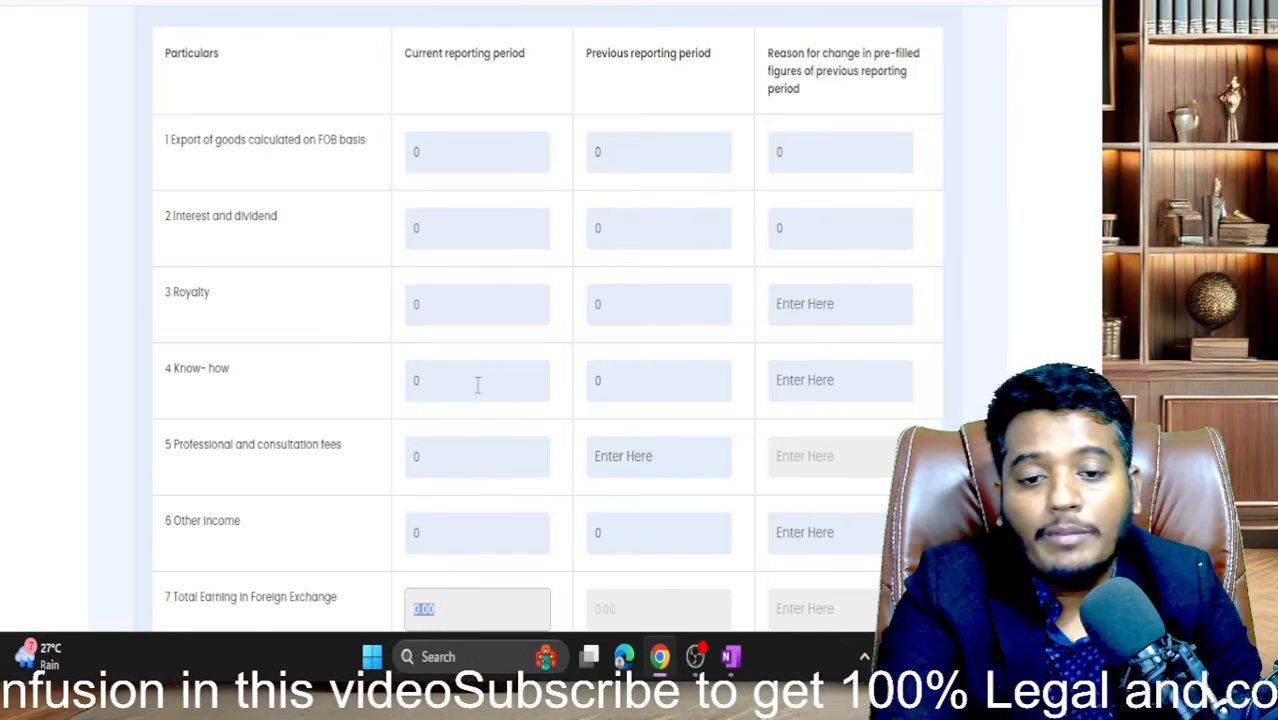
{"action": "key", "text": "Tab"}
{"action": "scroll", "coordinate": [478, 390], "scroll_direction": "down", "scroll_amount": 4}
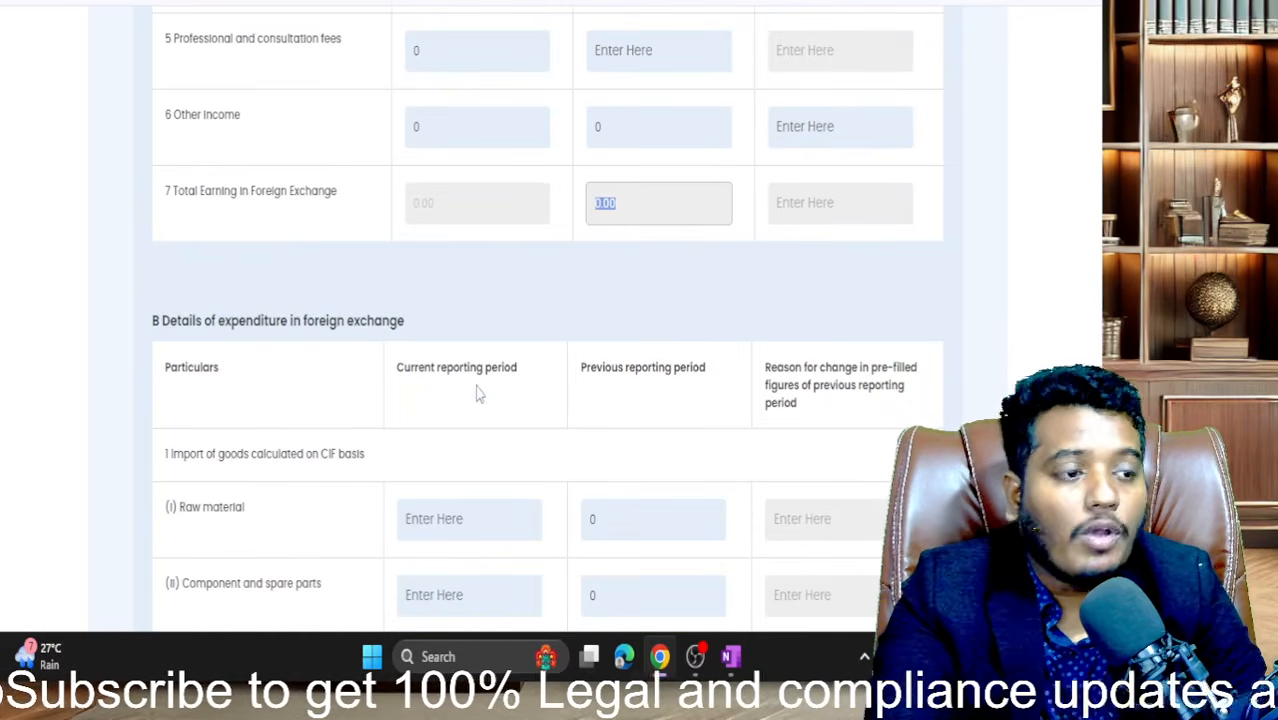
- Enter 0 for raw material, component and spare parts, and capital goods import values
{"action": "scroll", "coordinate": [478, 395], "scroll_direction": "down", "scroll_amount": 2}
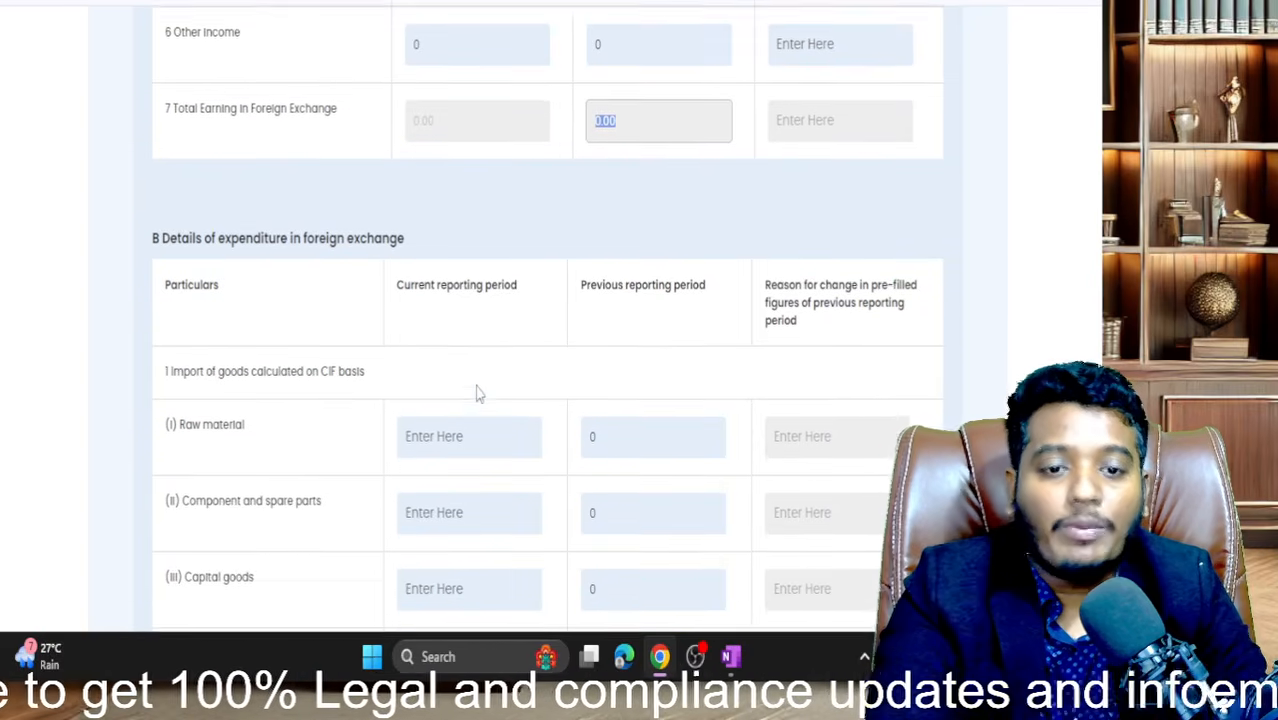
{"action": "left_click", "coordinate": [461, 352]}
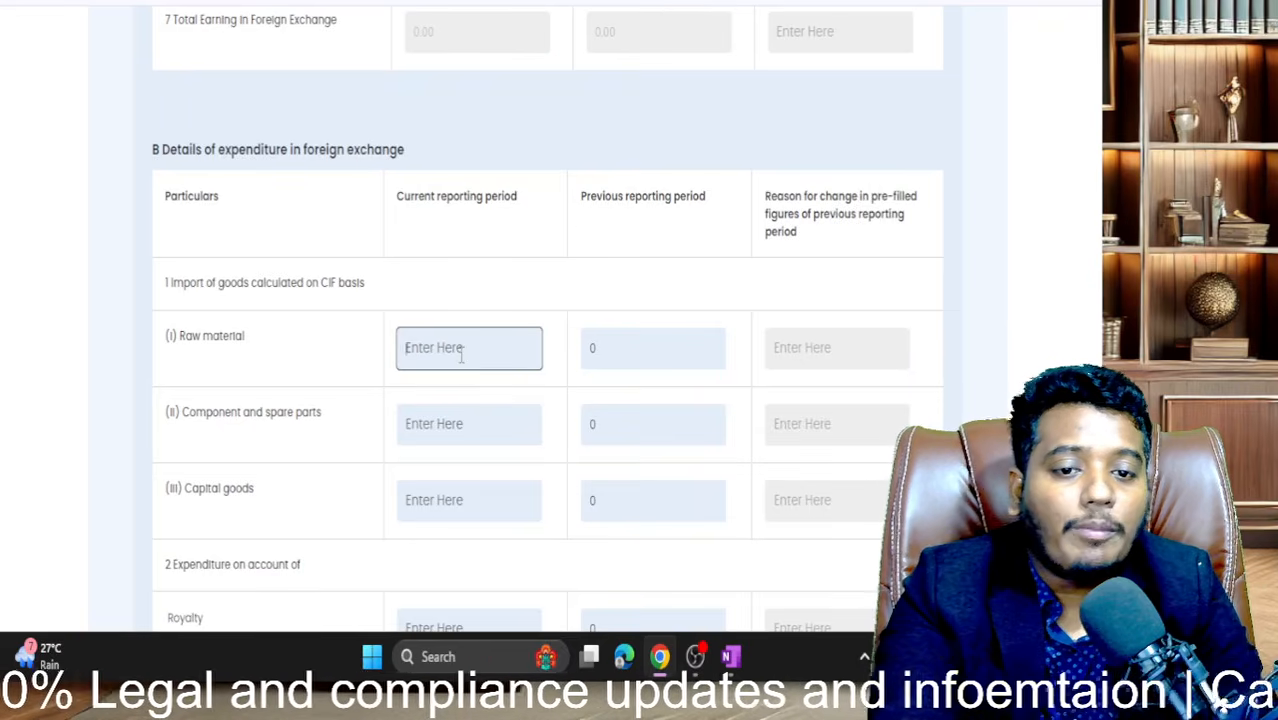
{"action": "type", "text": "0"}
{"action": "left_click", "coordinate": [449, 414]}
{"action": "type", "text": "0"}
{"action": "left_click", "coordinate": [434, 496]}
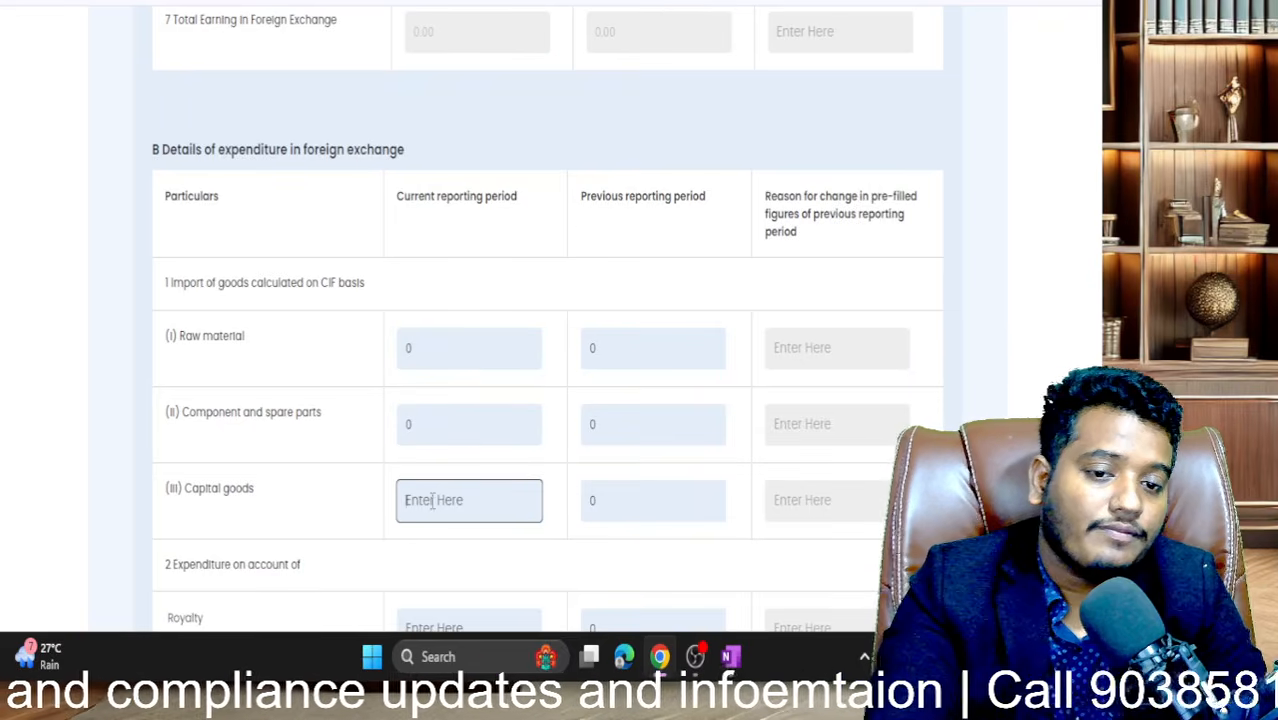
{"action": "type", "text": "0"}
- Enter 0 for Royalty, Know-how and professional fees expenditure
{"action": "scroll", "coordinate": [434, 496], "scroll_direction": "down", "scroll_amount": 3}
{"action": "left_click", "coordinate": [463, 328]}
{"action": "type", "text": "0"}
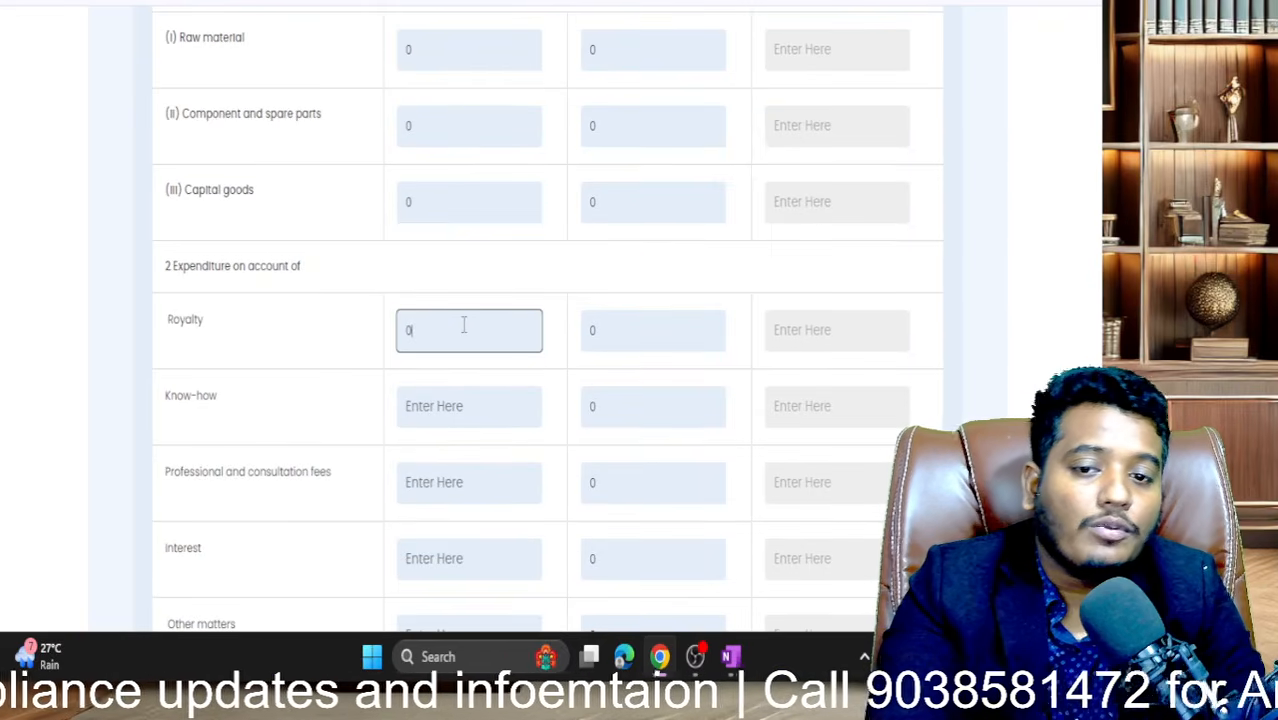
{"action": "scroll", "coordinate": [464, 322], "scroll_direction": "down", "scroll_amount": 1}
{"action": "left_click", "coordinate": [463, 305]}
{"action": "type", "text": "0"}
{"action": "left_click", "coordinate": [436, 382]}
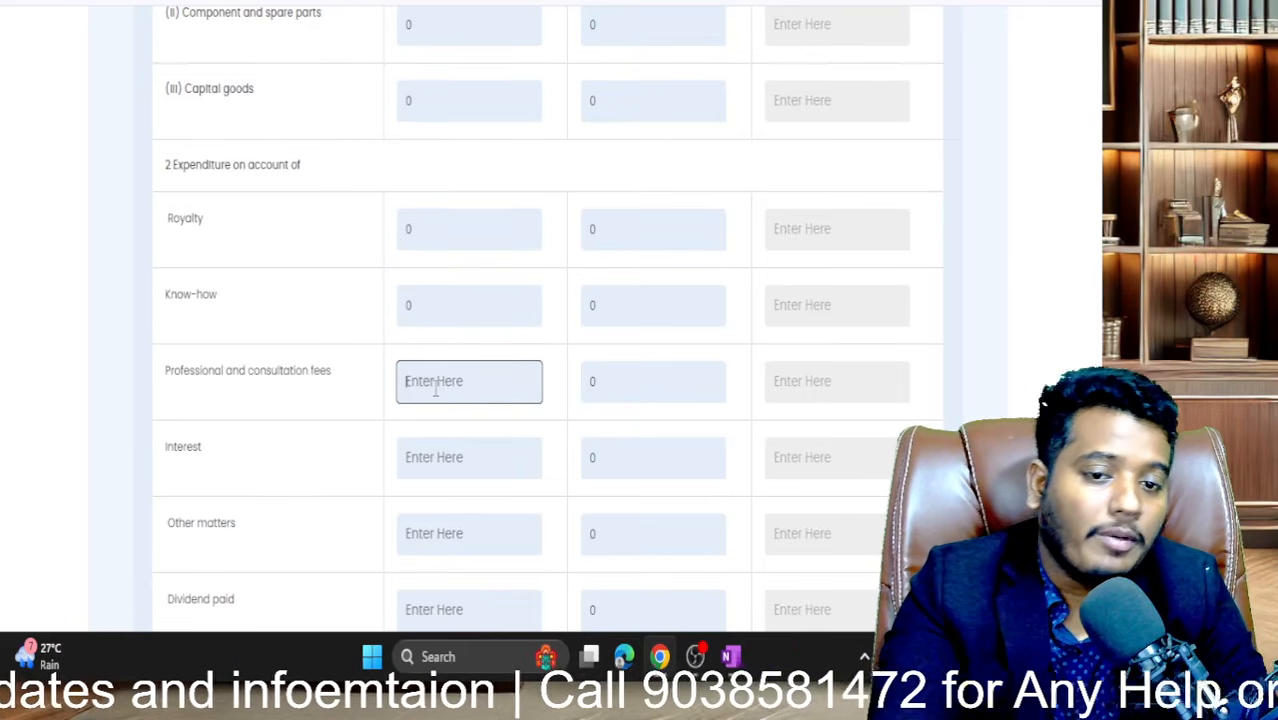
{"action": "type", "text": "0"}
- Enter 0 for Interest, Other matters and Dividend paid expenditure
{"action": "scroll", "coordinate": [436, 378], "scroll_direction": "down", "scroll_amount": 1}
{"action": "left_click", "coordinate": [447, 333]}
{"action": "type", "text": "0"}
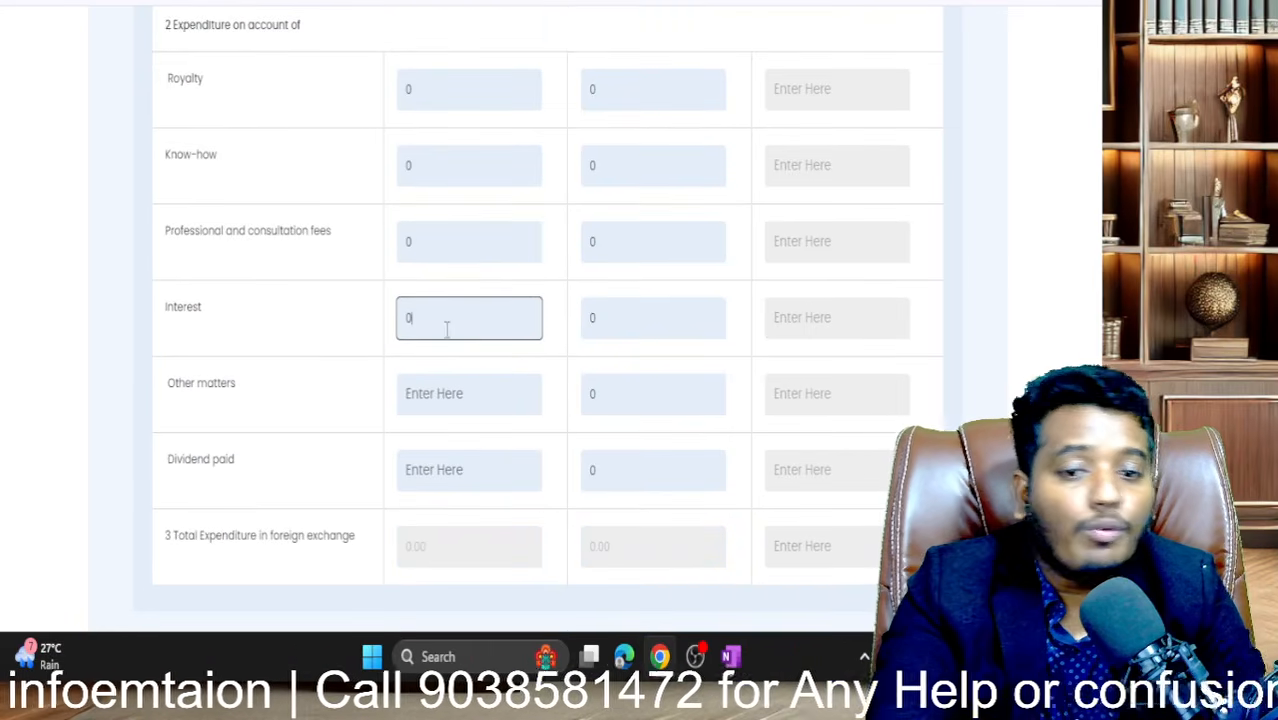
{"action": "left_click", "coordinate": [428, 385]}
{"action": "type", "text": "0"}
{"action": "left_click", "coordinate": [418, 462]}
{"action": "type", "text": "0"}
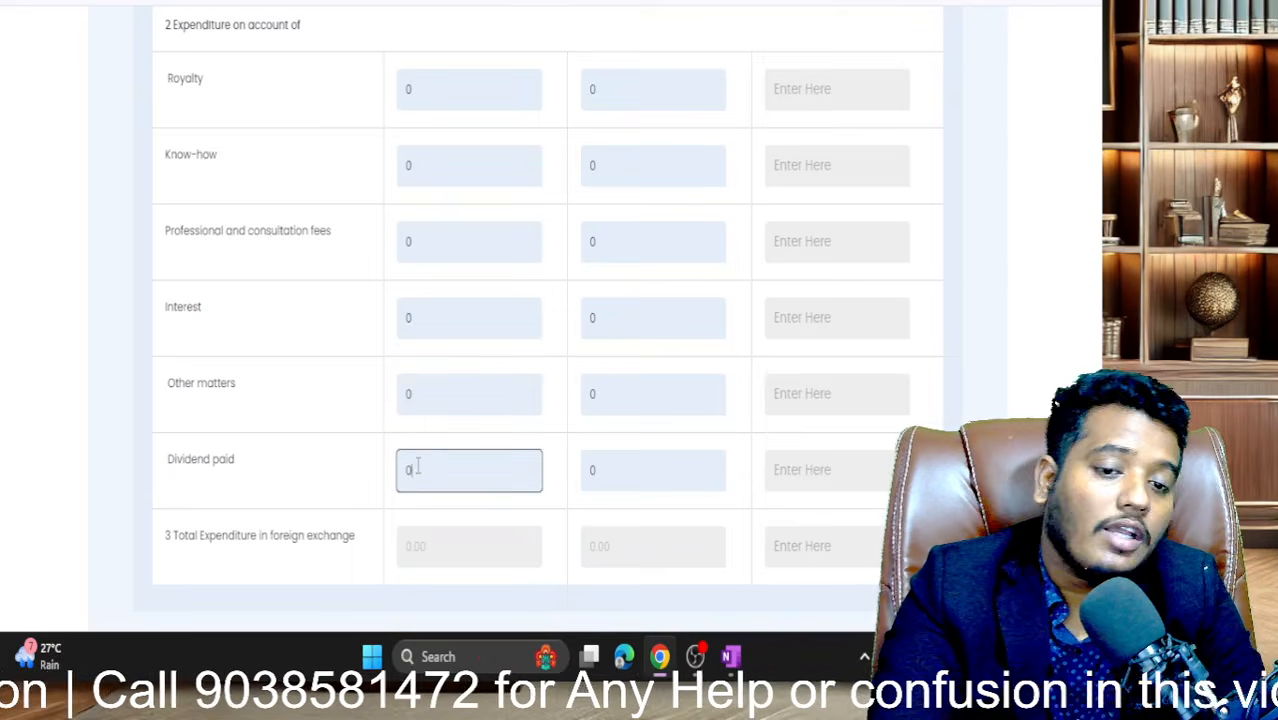
{"action": "scroll", "coordinate": [418, 465], "scroll_direction": "down", "scroll_amount": 2}
{"action": "scroll", "coordinate": [418, 470], "scroll_direction": "down", "scroll_amount": 1}
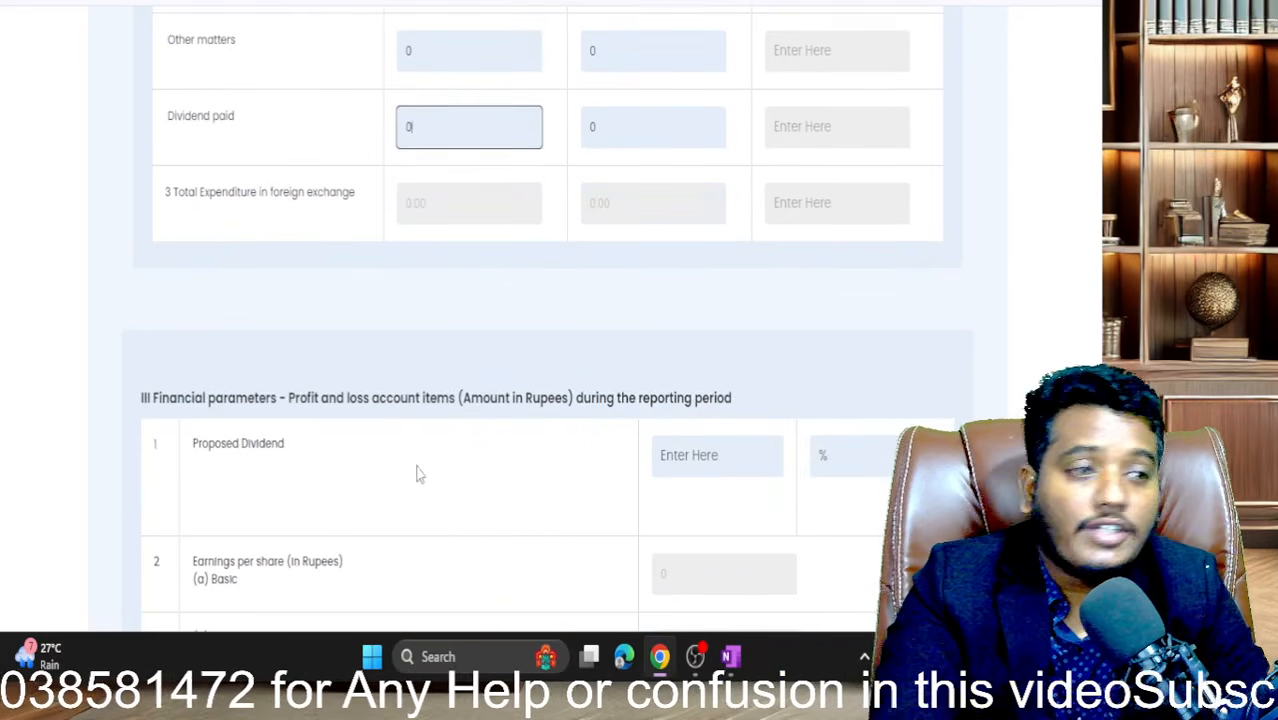
{"action": "scroll", "coordinate": [418, 475], "scroll_direction": "down", "scroll_amount": 1}
- Enter 0 for Proposed Dividend, revenue subsidies received and Rent paid
{"action": "scroll", "coordinate": [418, 475], "scroll_direction": "down", "scroll_amount": 1}
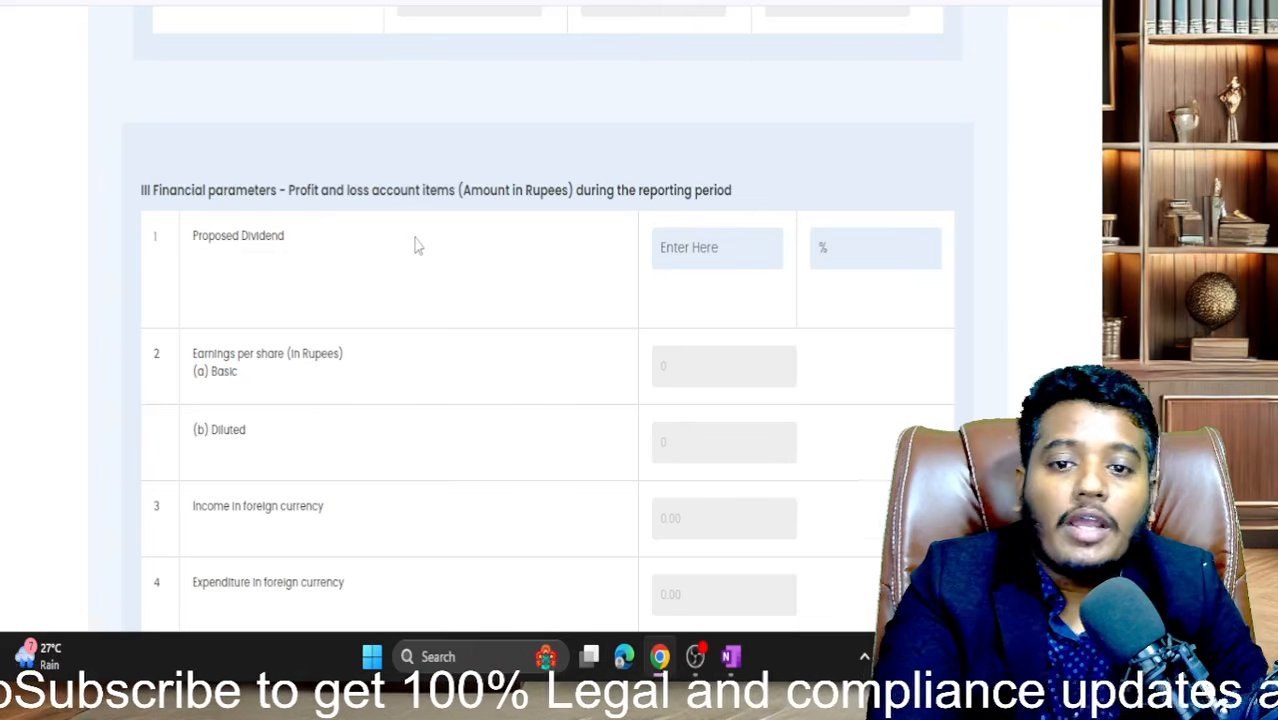
{"action": "scroll", "coordinate": [414, 246], "scroll_direction": "down", "scroll_amount": 1}
{"action": "left_click", "coordinate": [686, 150]}
{"action": "type", "text": "0"}
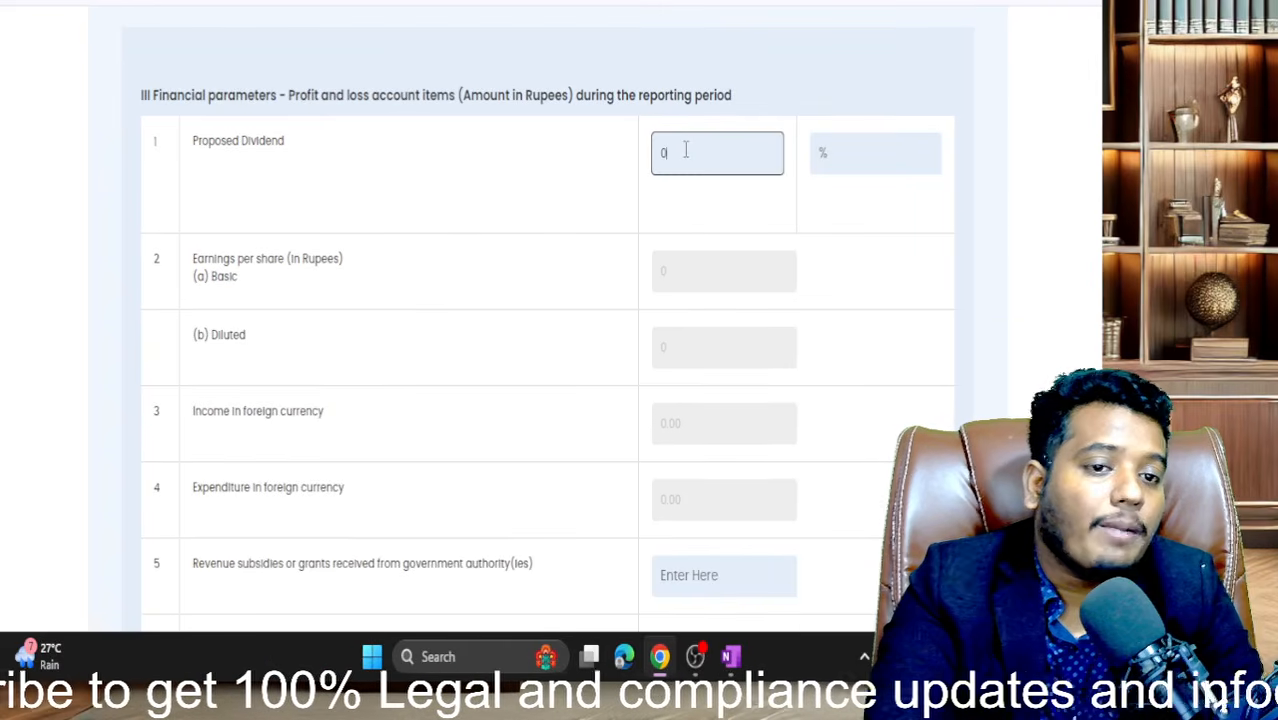
{"action": "left_click", "coordinate": [628, 229]}
{"action": "scroll", "coordinate": [625, 230], "scroll_direction": "down", "scroll_amount": 2}
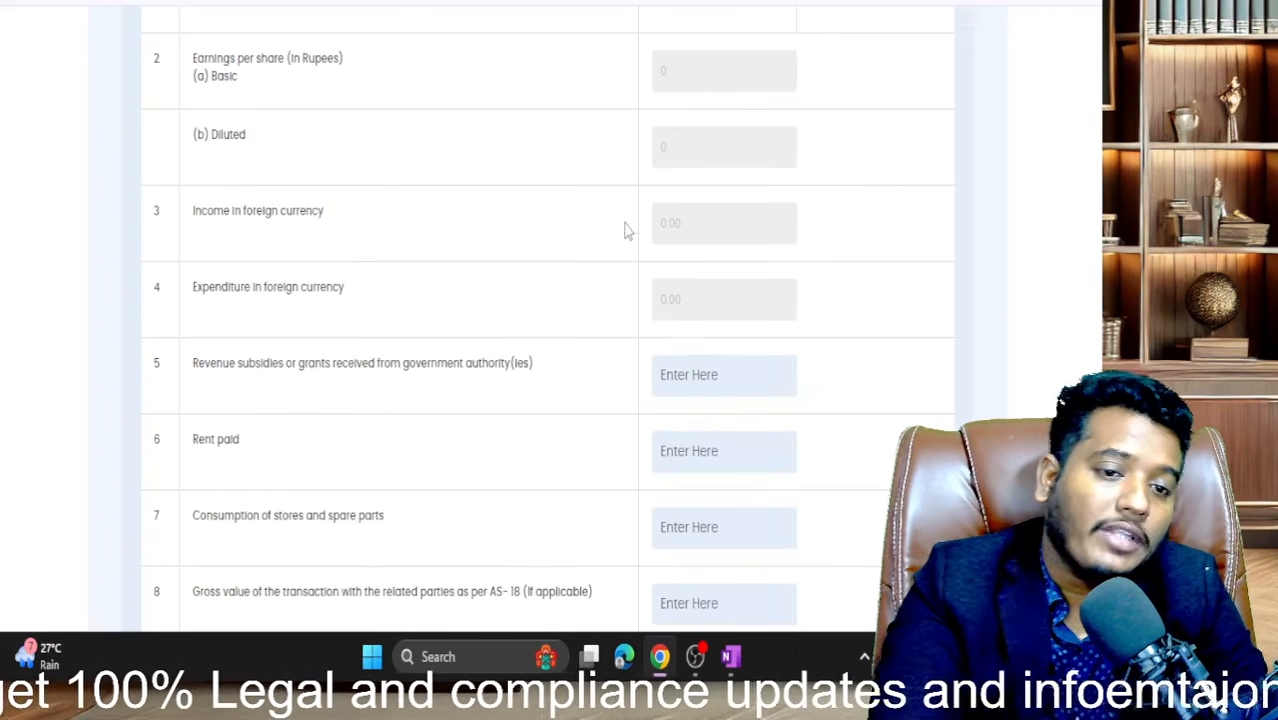
{"action": "left_click", "coordinate": [689, 389]}
{"action": "type", "text": "0"}
{"action": "scroll", "coordinate": [689, 392], "scroll_direction": "down", "scroll_amount": 1}
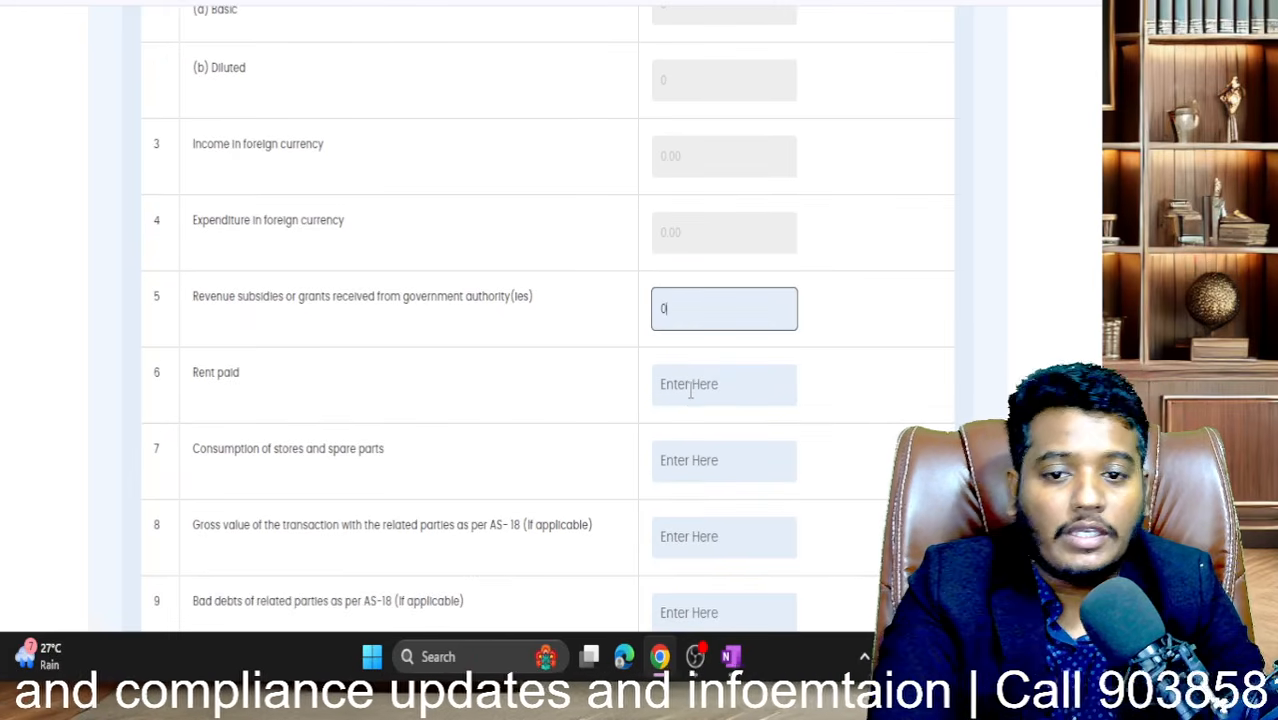
{"action": "left_click", "coordinate": [689, 393]}
{"action": "type", "text": "0"}
- Enter 0 for stores and spare parts consumption, related-party transactions and related-party bad debts
{"action": "scroll", "coordinate": [689, 393], "scroll_direction": "down", "scroll_amount": 1}
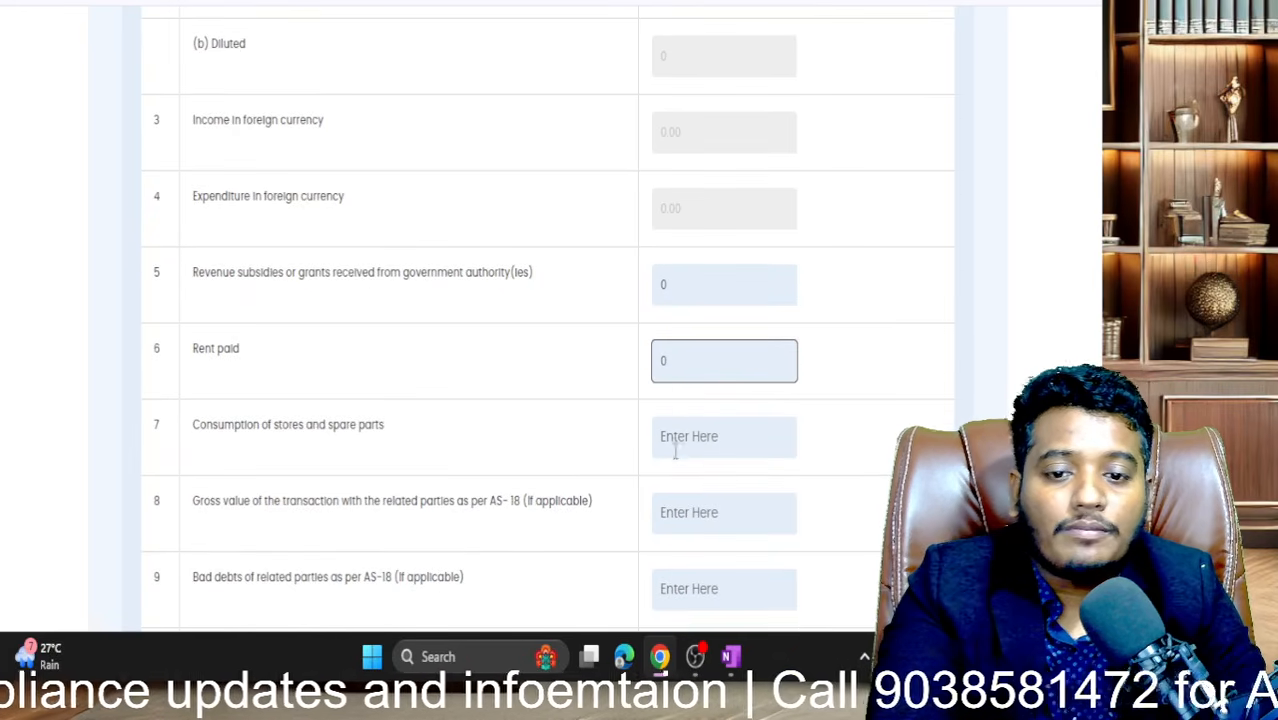
{"action": "left_click", "coordinate": [675, 450]}
{"action": "type", "text": "0"}
{"action": "scroll", "coordinate": [678, 448], "scroll_direction": "down", "scroll_amount": 1}
{"action": "left_click", "coordinate": [705, 413]}
{"action": "type", "text": "0"}
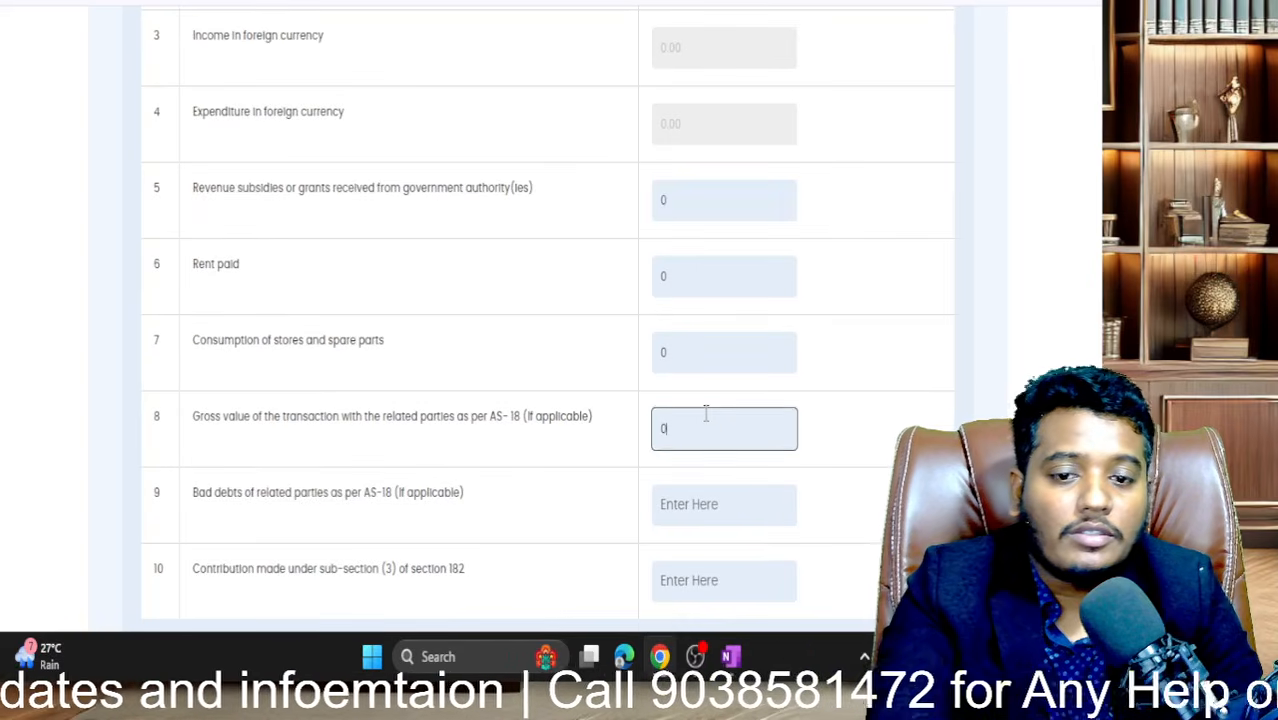
{"action": "key", "text": "Tab"}
{"action": "key", "text": "Tab"}
{"action": "key", "text": "Tab"}
{"action": "type", "text": "0"}
{"action": "key", "text": "Tab"}
{"action": "key", "text": "Tab"}
{"action": "scroll", "coordinate": [706, 413], "scroll_direction": "down", "scroll_amount": 3}
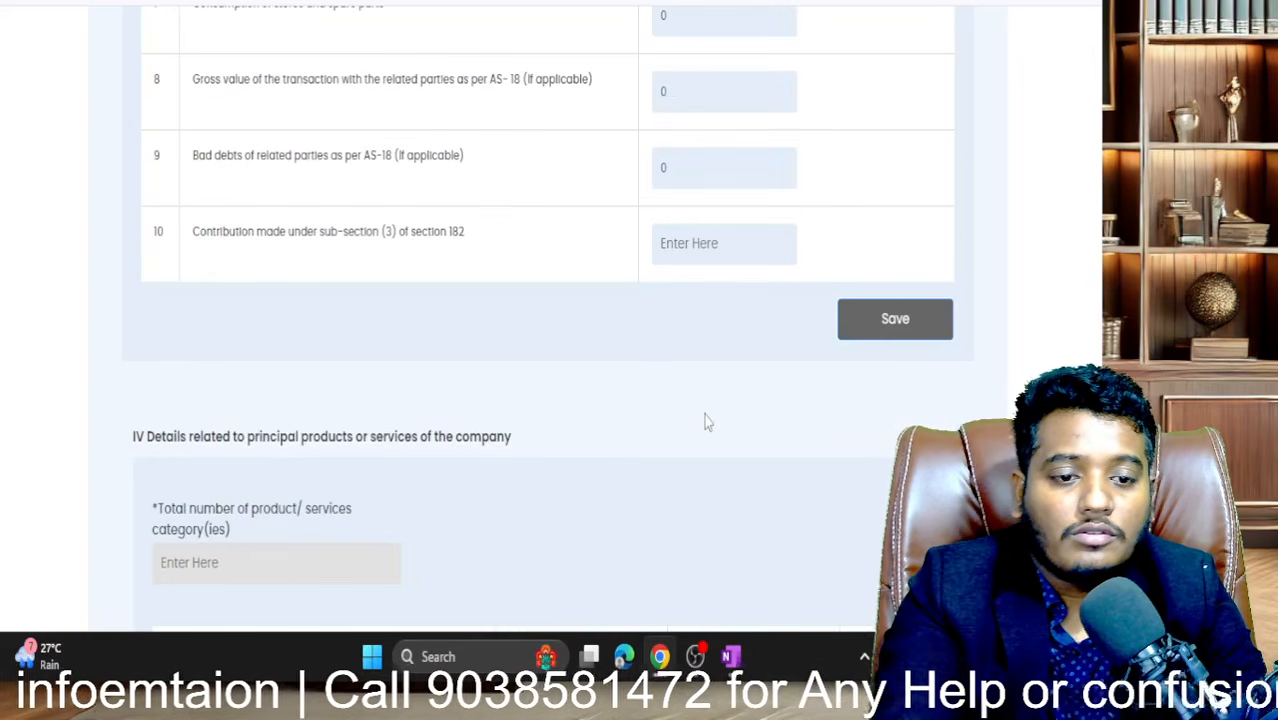
{"action": "left_click", "coordinate": [697, 240]}
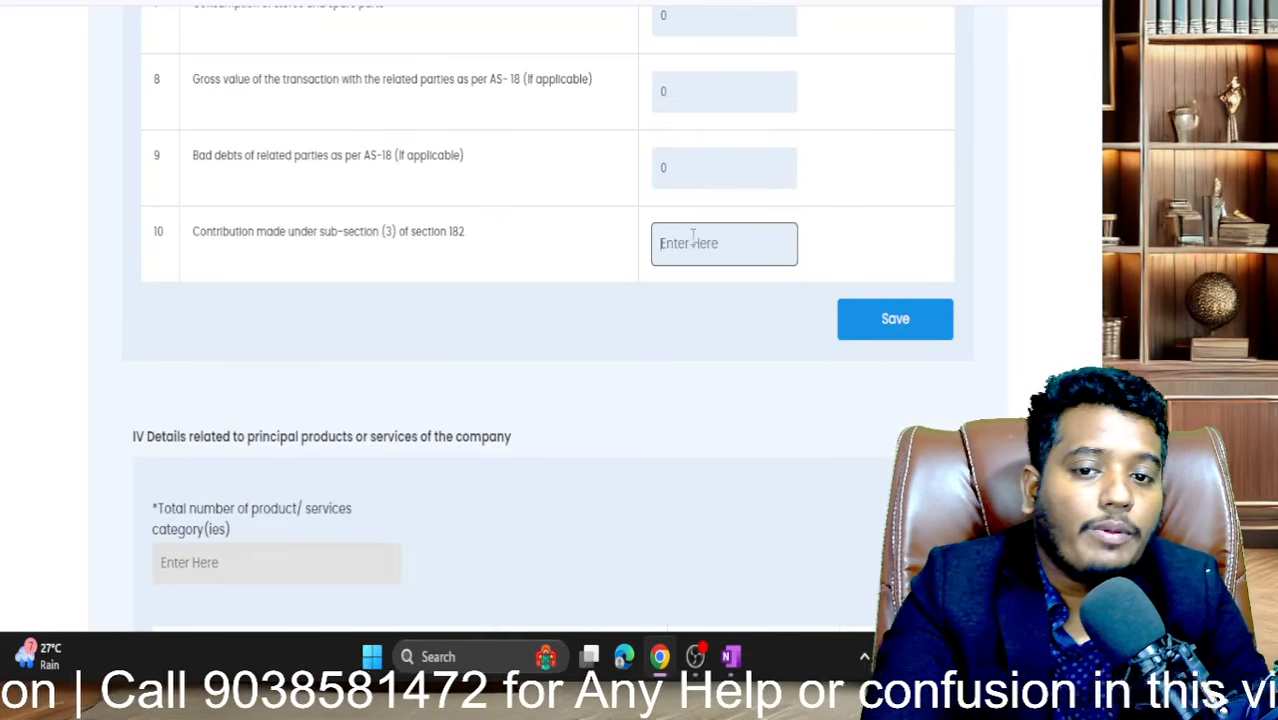
- Enter 0 for the section 182 contribution, attempt to save, and fill consultation fees with 0
{"action": "type", "text": "0"}
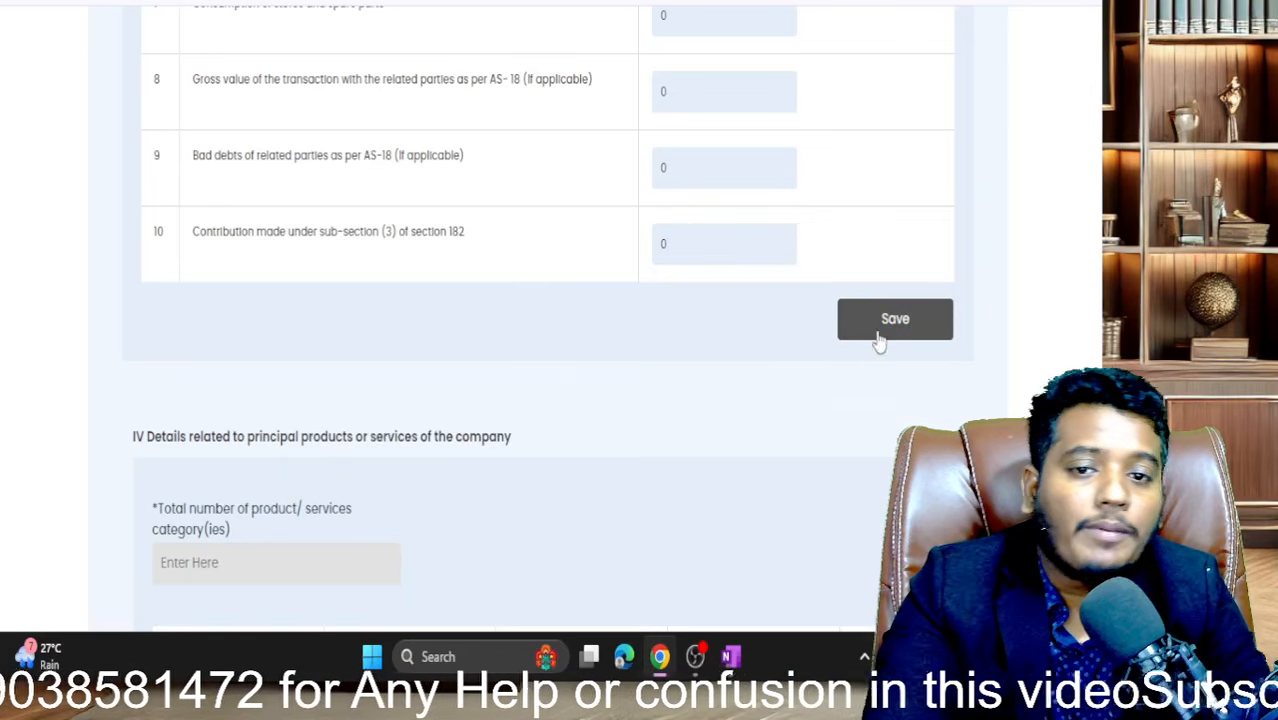
{"action": "left_click", "coordinate": [876, 336]}
{"action": "type", "text": "0"}
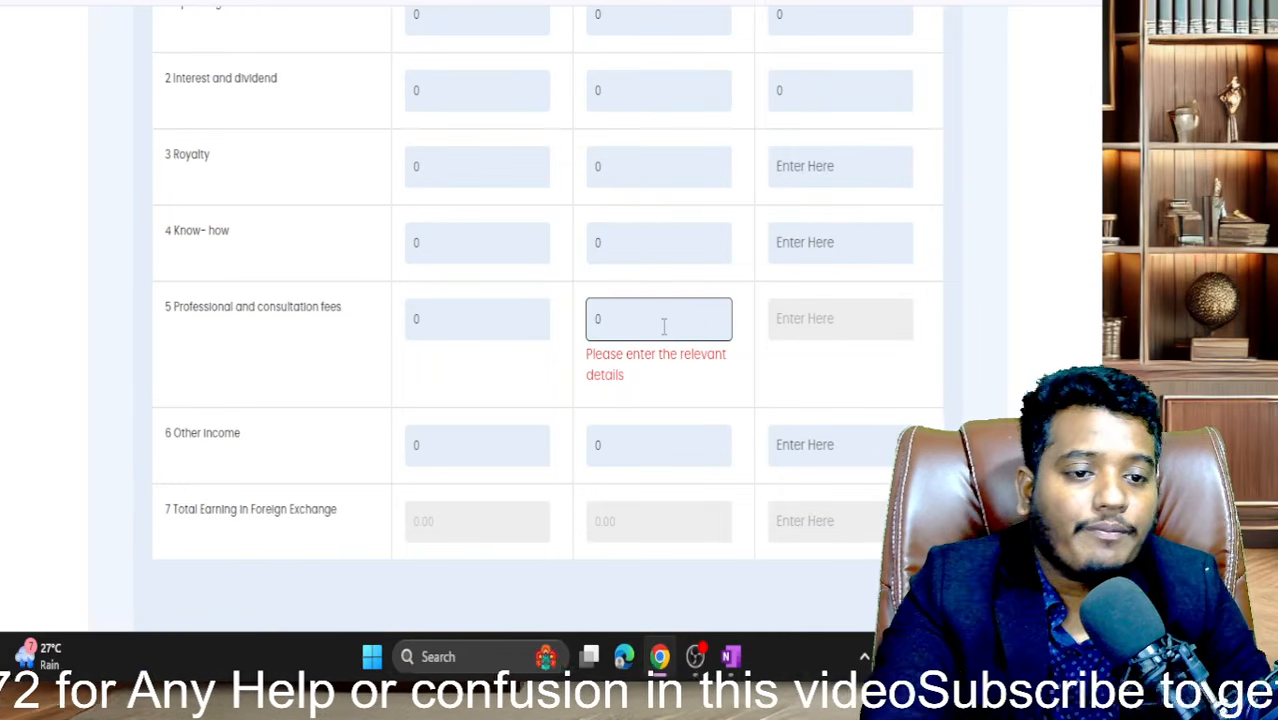
{"action": "left_click", "coordinate": [766, 364]}
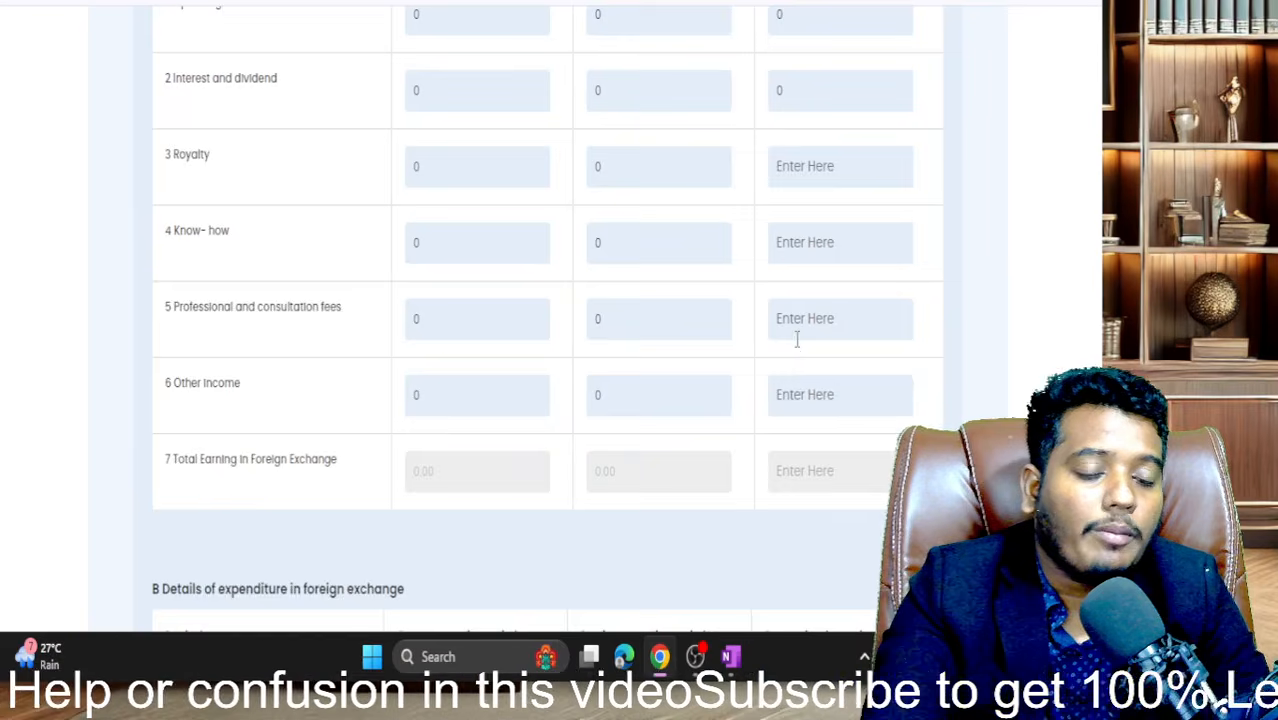
{"action": "scroll", "coordinate": [797, 337], "scroll_direction": "down", "scroll_amount": 15}
{"action": "scroll", "coordinate": [842, 146], "scroll_direction": "up", "scroll_amount": 4}
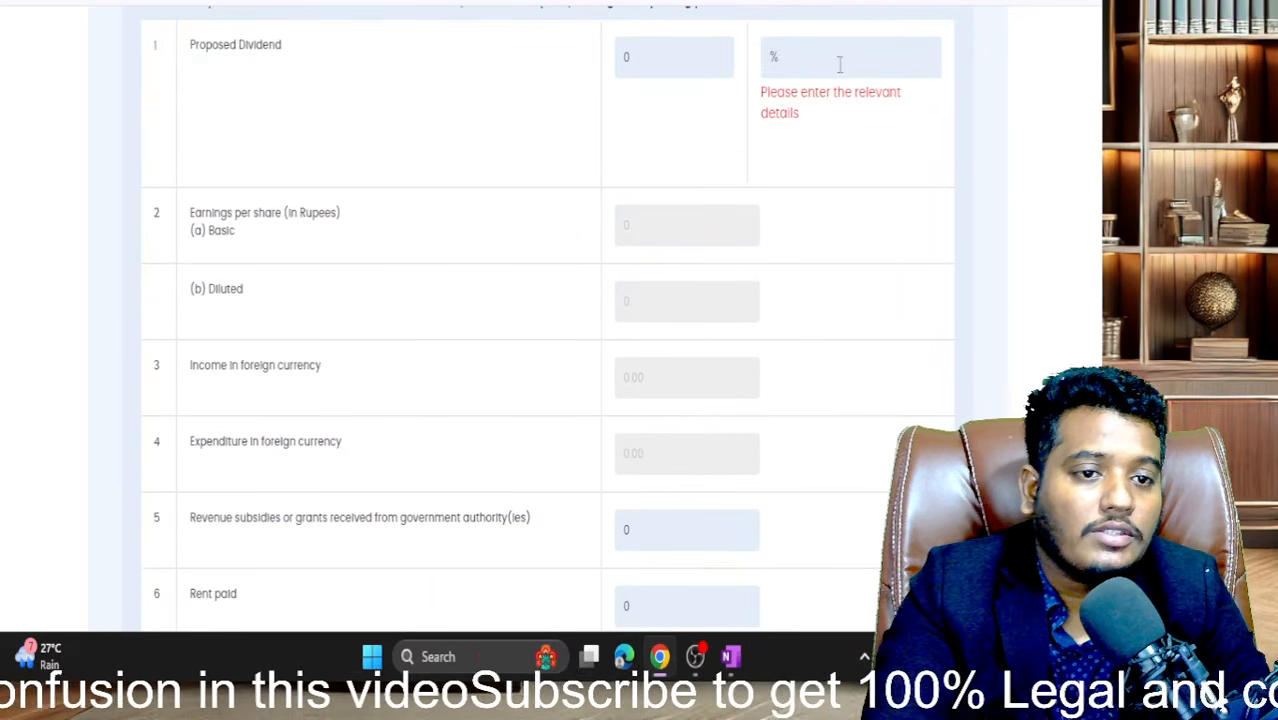
- Enter 0 for the proposed dividend percentage and save the profit and loss details
{"action": "left_click", "coordinate": [839, 62]}
{"action": "type", "text": "0"}
{"action": "left_click", "coordinate": [812, 157]}
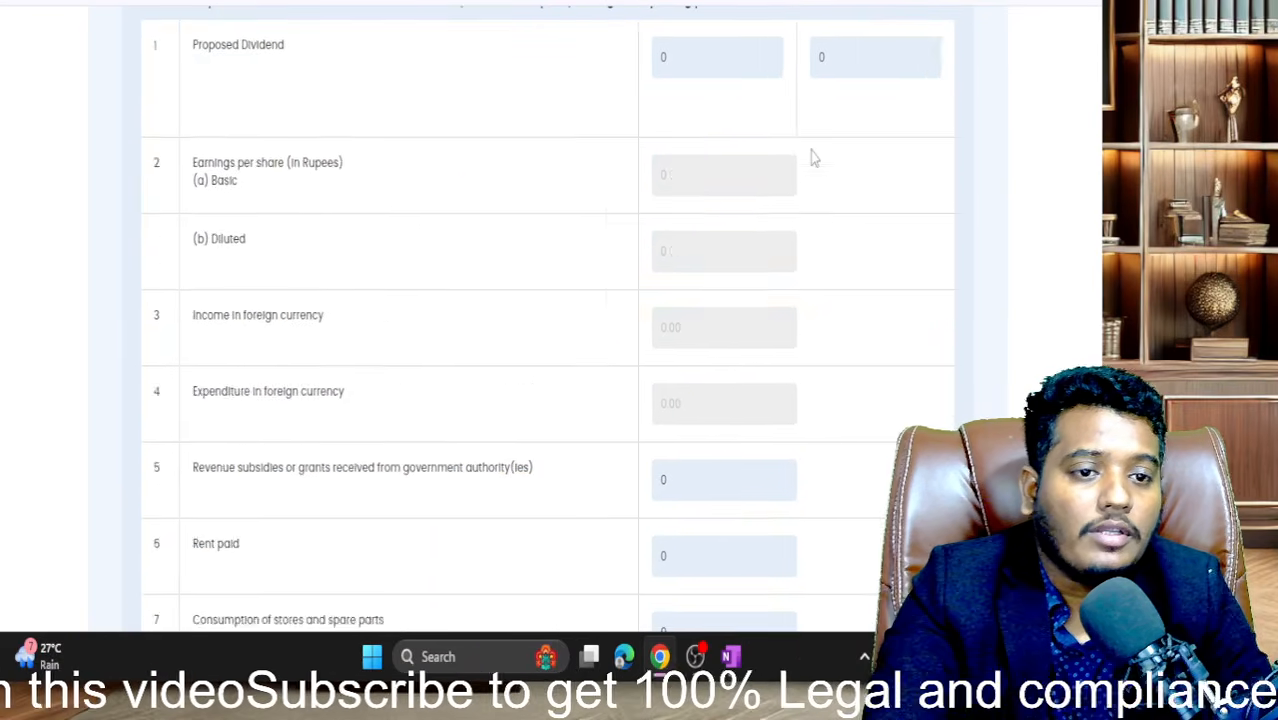
{"action": "scroll", "coordinate": [810, 157], "scroll_direction": "down", "scroll_amount": 3}
{"action": "scroll", "coordinate": [752, 450], "scroll_direction": "down", "scroll_amount": 6}
{"action": "scroll", "coordinate": [790, 400], "scroll_direction": "up", "scroll_amount": 1}
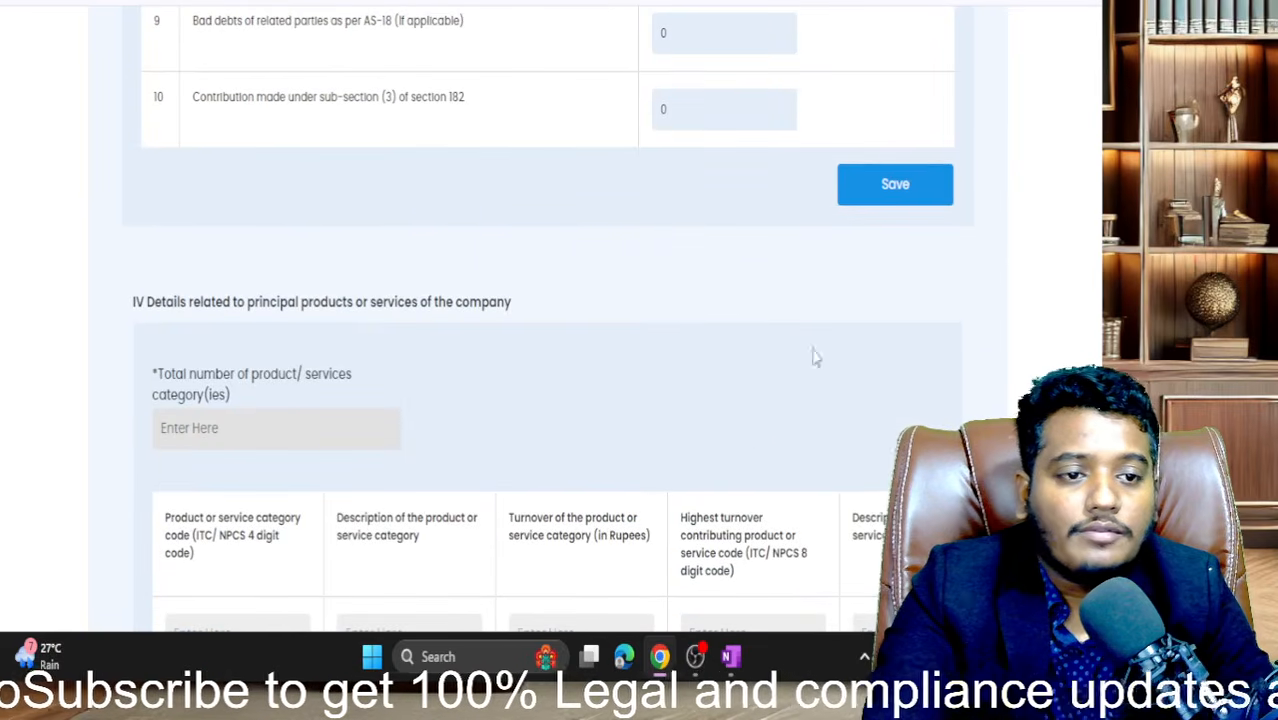
{"action": "left_click", "coordinate": [890, 200]}
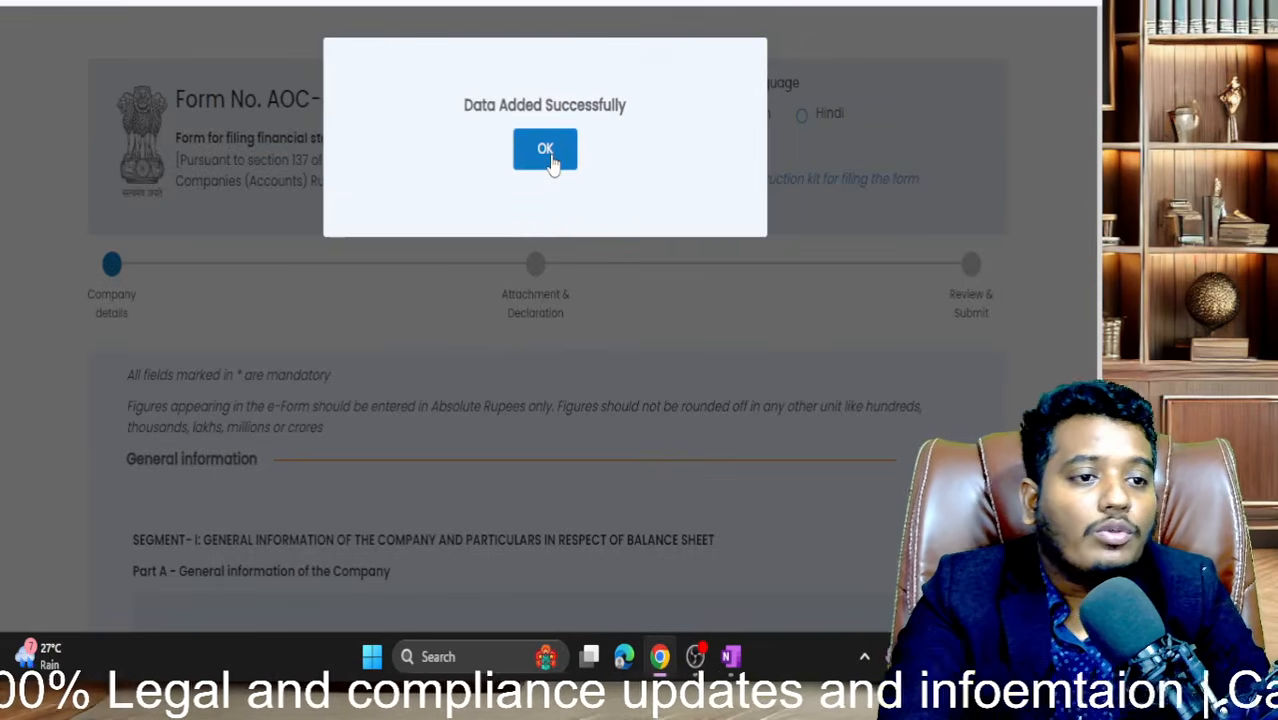
- Dismiss the Data Added Successfully message and scroll down to the foreign-exchange tables
{"action": "left_click", "coordinate": [556, 160]}
{"action": "scroll", "coordinate": [696, 310], "scroll_direction": "down", "scroll_amount": 15}
{"action": "scroll", "coordinate": [696, 310], "scroll_direction": "down", "scroll_amount": 3}
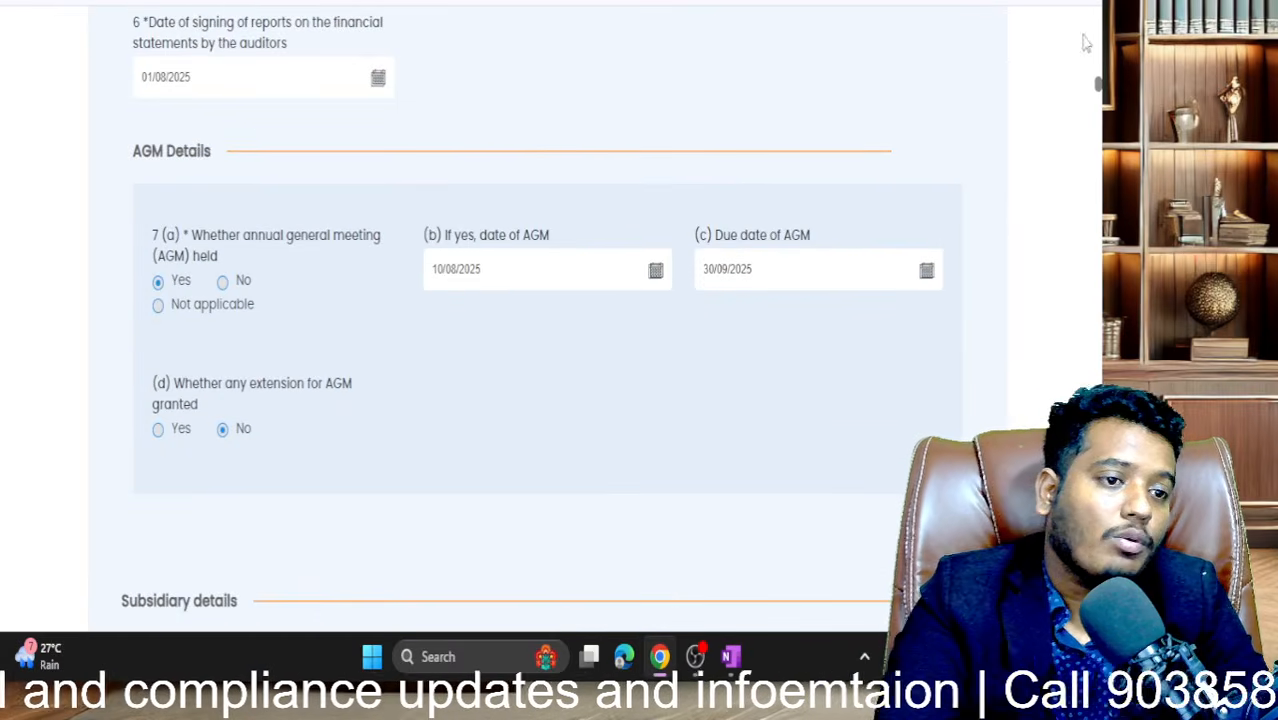
{"action": "scroll", "coordinate": [547, 318], "scroll_direction": "down", "scroll_amount": 20}
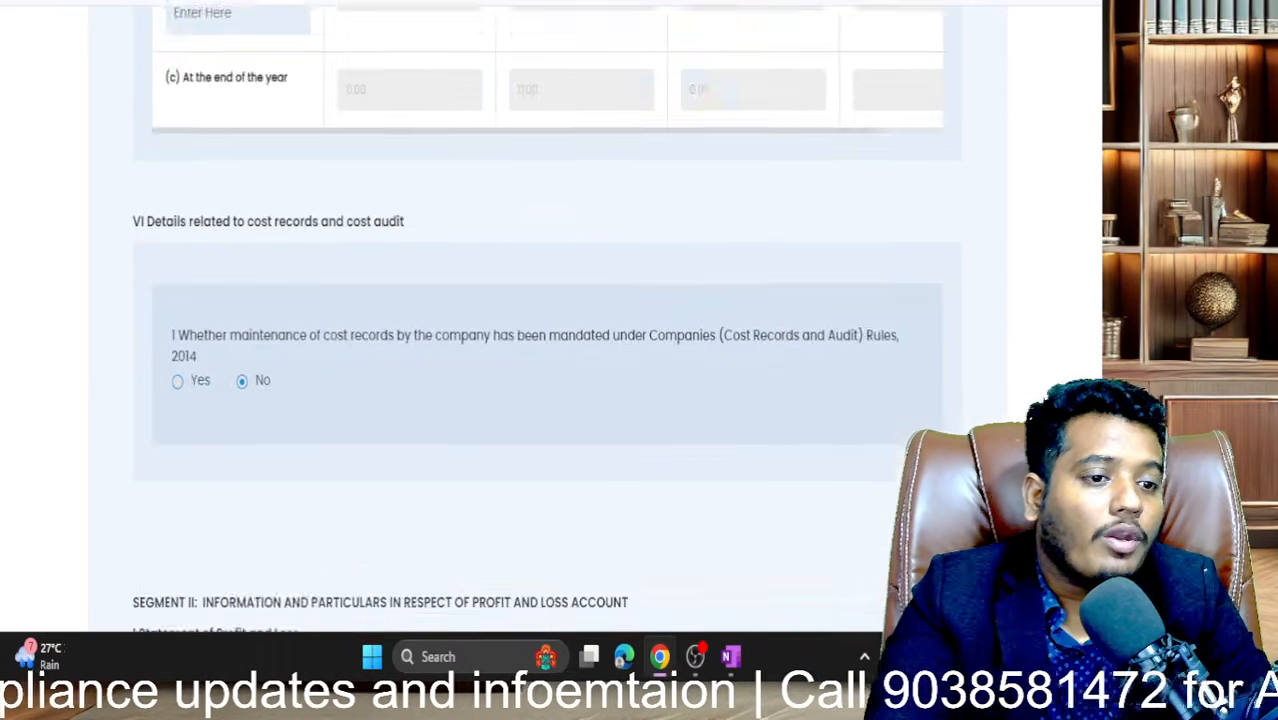
{"action": "scroll", "coordinate": [547, 318], "scroll_direction": "down", "scroll_amount": 6}
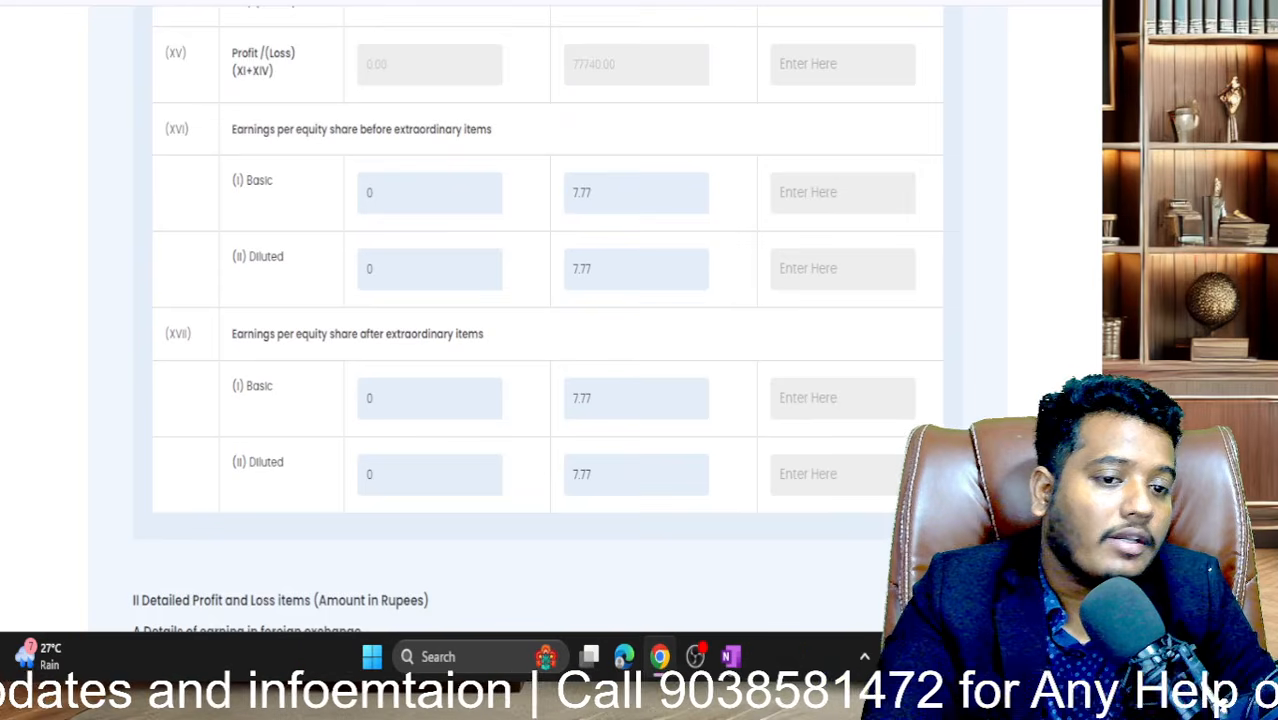
{"action": "scroll", "coordinate": [832, 400], "scroll_direction": "down", "scroll_amount": 8}
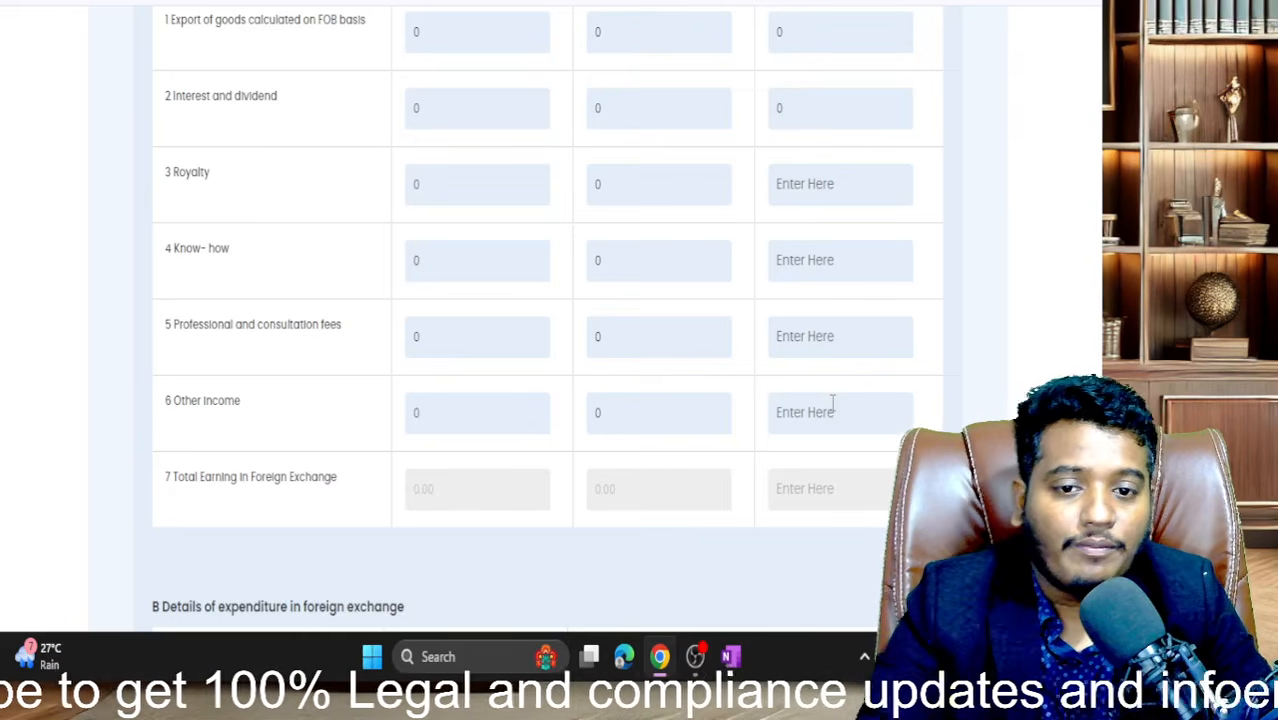
{"action": "scroll", "coordinate": [832, 410], "scroll_direction": "down", "scroll_amount": 15}
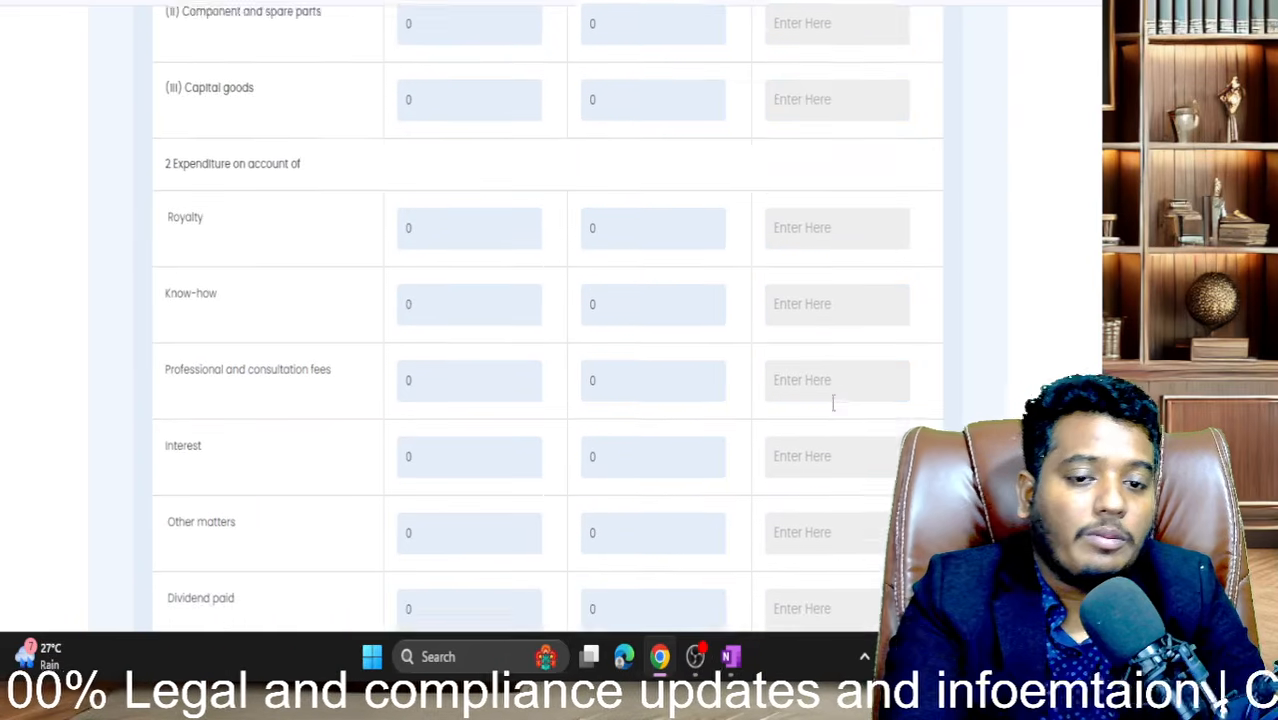
- Set the total number of product/service categories to 1
{"action": "scroll", "coordinate": [832, 410], "scroll_direction": "down", "scroll_amount": 5}
{"action": "scroll", "coordinate": [832, 410], "scroll_direction": "up", "scroll_amount": 7}
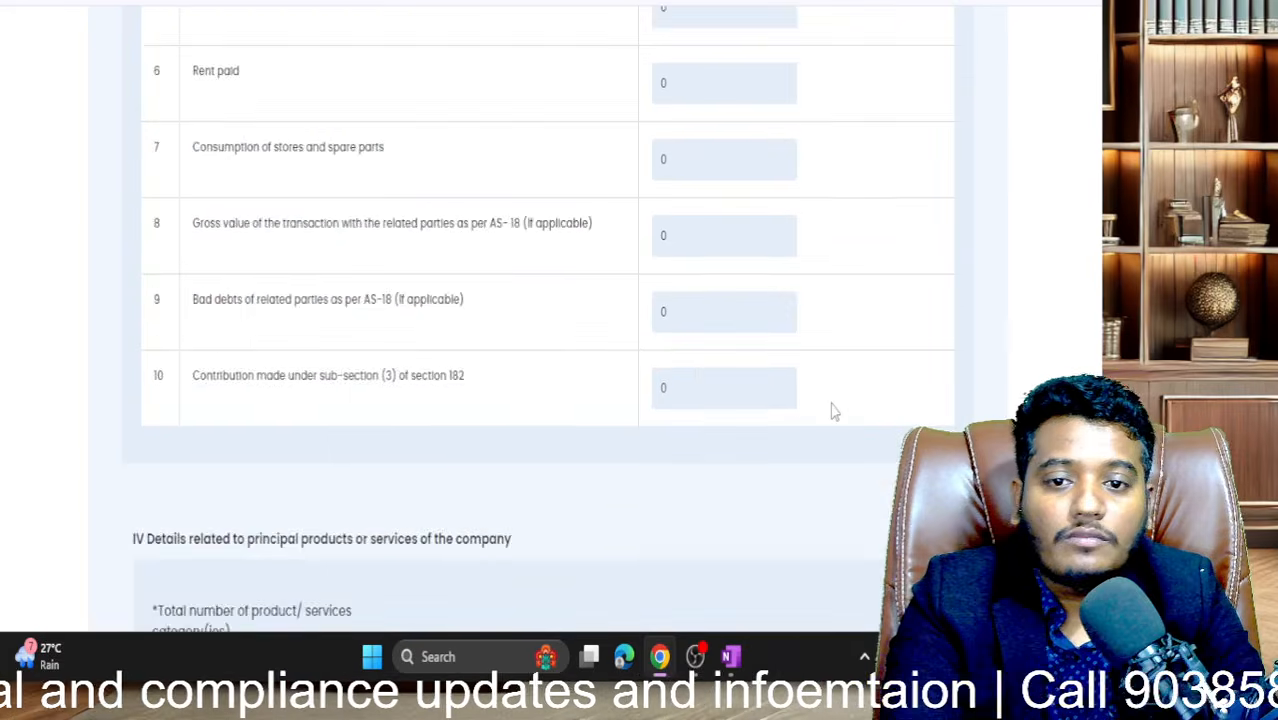
{"action": "scroll", "coordinate": [830, 404], "scroll_direction": "down", "scroll_amount": 5}
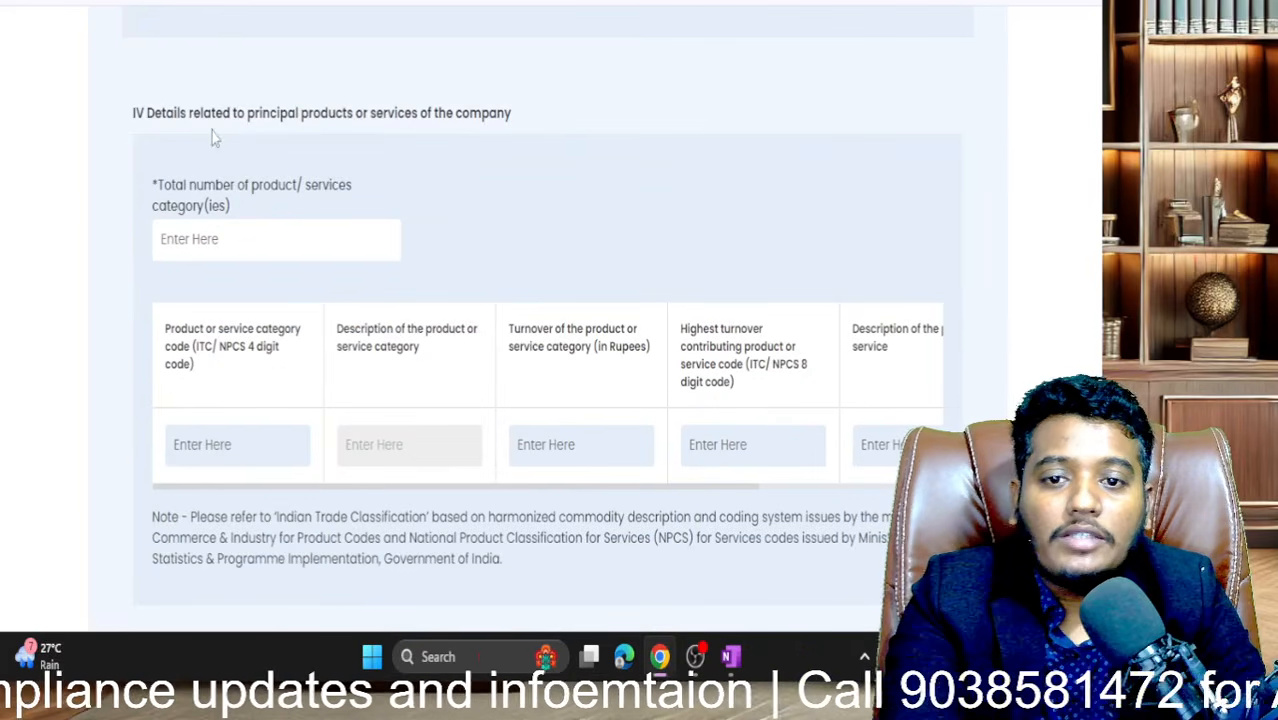
{"action": "left_click_drag", "start_coordinate": [164, 111], "coordinate": [483, 112]}
{"action": "left_click", "coordinate": [166, 250]}
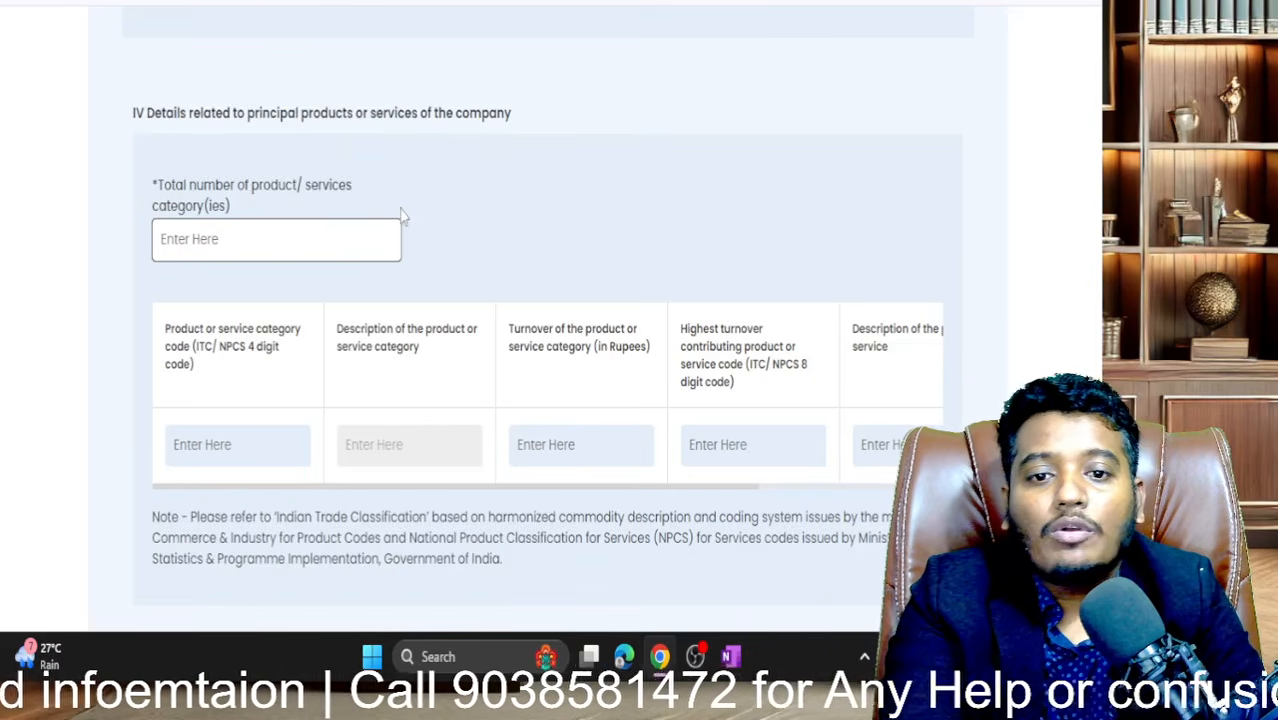
{"action": "scroll", "coordinate": [401, 213], "scroll_direction": "down", "scroll_amount": 1}
{"action": "left_click", "coordinate": [233, 350]}
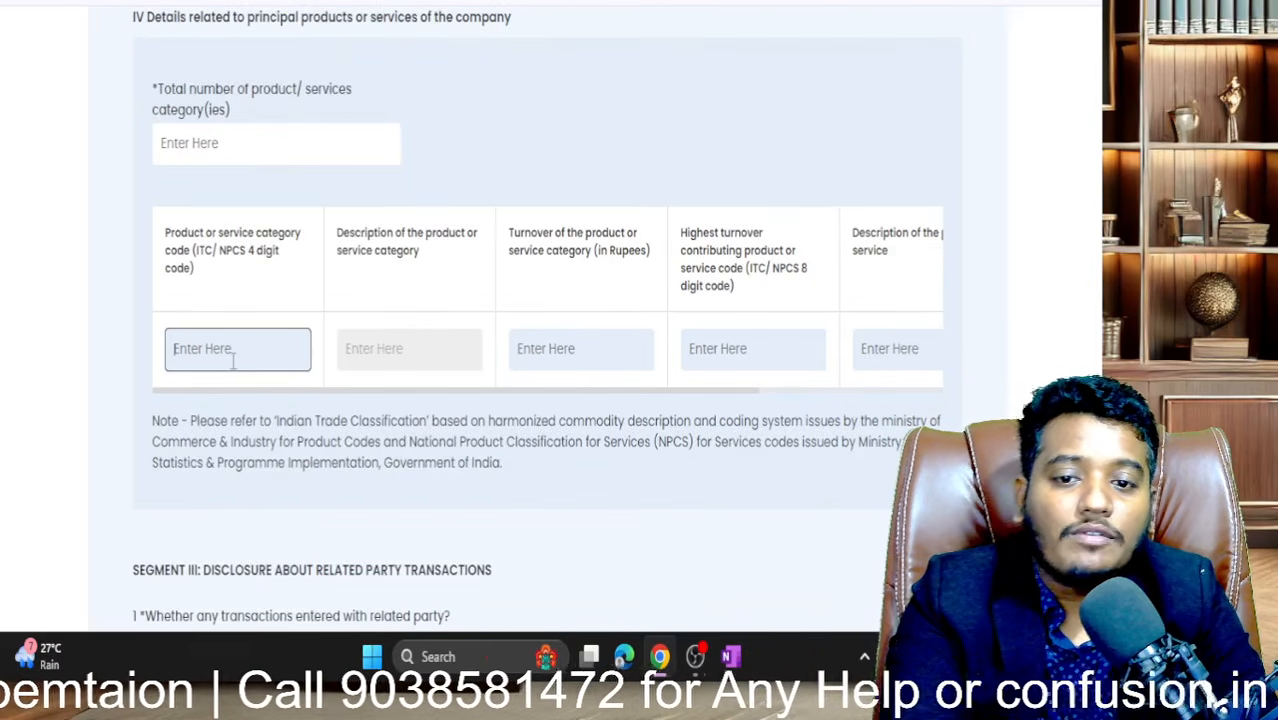
{"action": "left_click", "coordinate": [241, 127]}
{"action": "type", "text": "1"}
{"action": "left_click", "coordinate": [593, 163]}
{"action": "scroll", "coordinate": [593, 163], "scroll_direction": "down", "scroll_amount": 2}
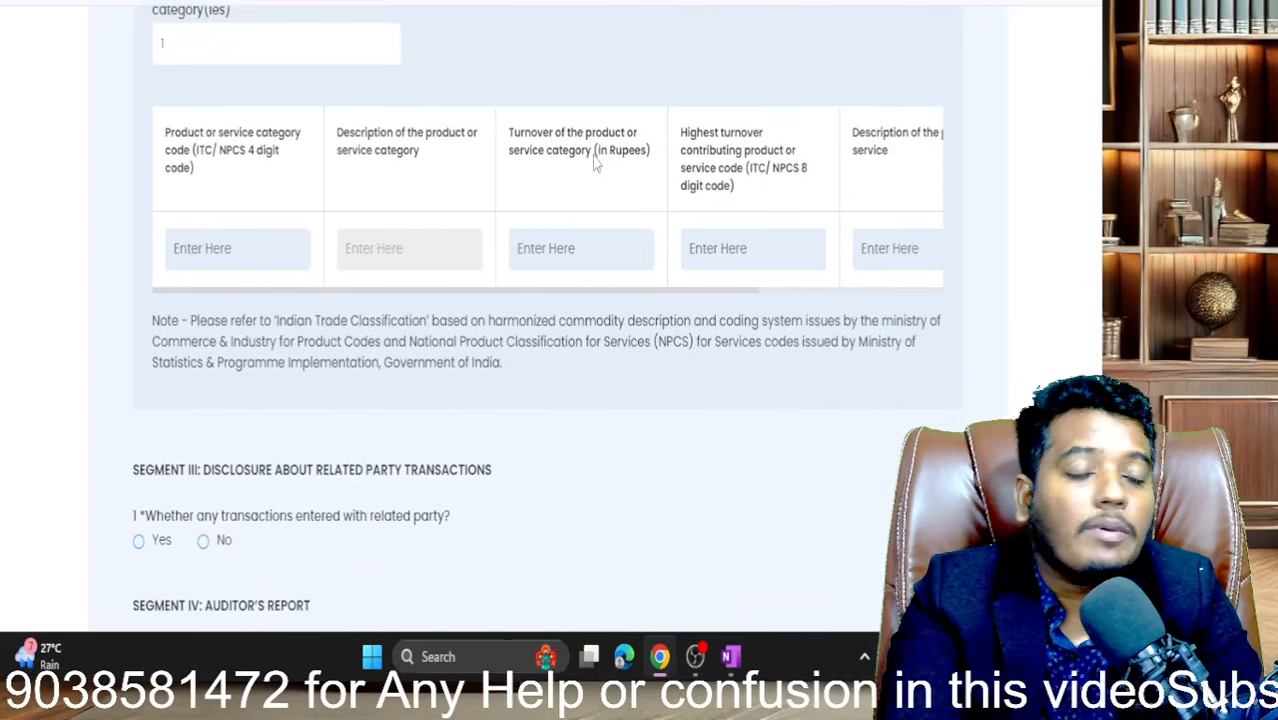
{"action": "scroll", "coordinate": [364, 100], "scroll_direction": "up", "scroll_amount": 1}
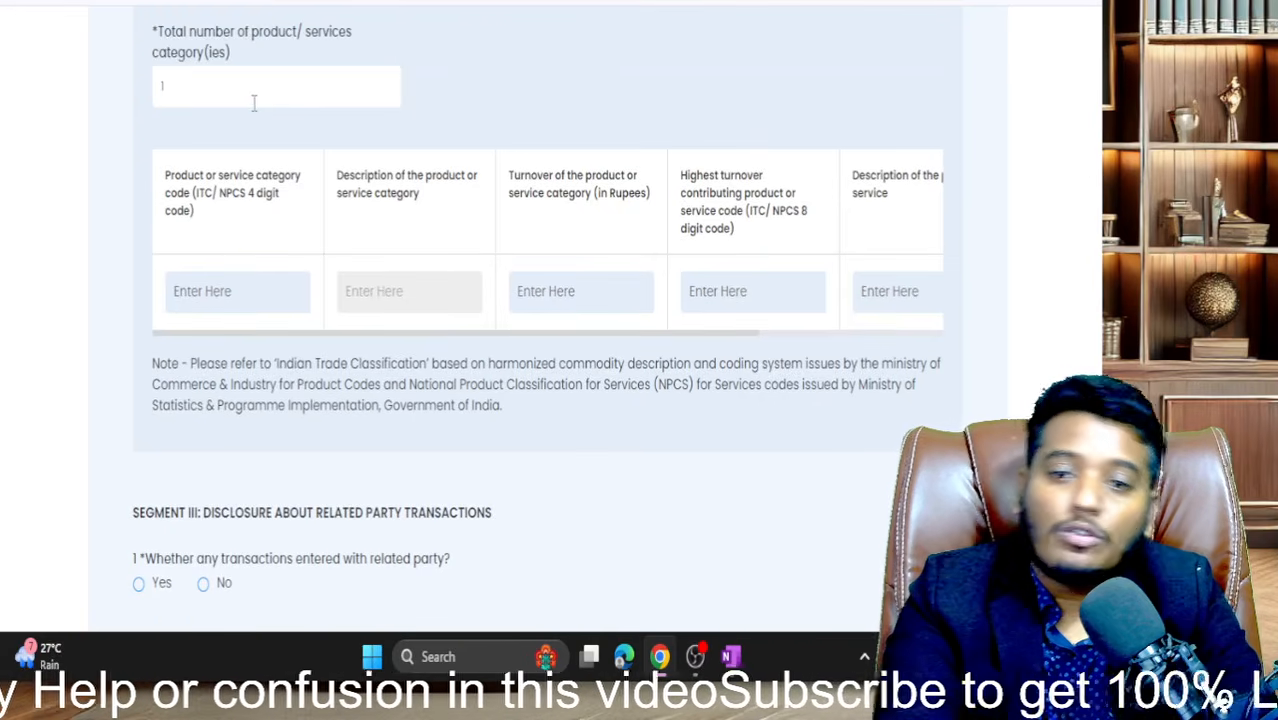
- Enter 0 as the 4-digit product code, check the validation error, then reset the category count
{"action": "left_click", "coordinate": [207, 306]}
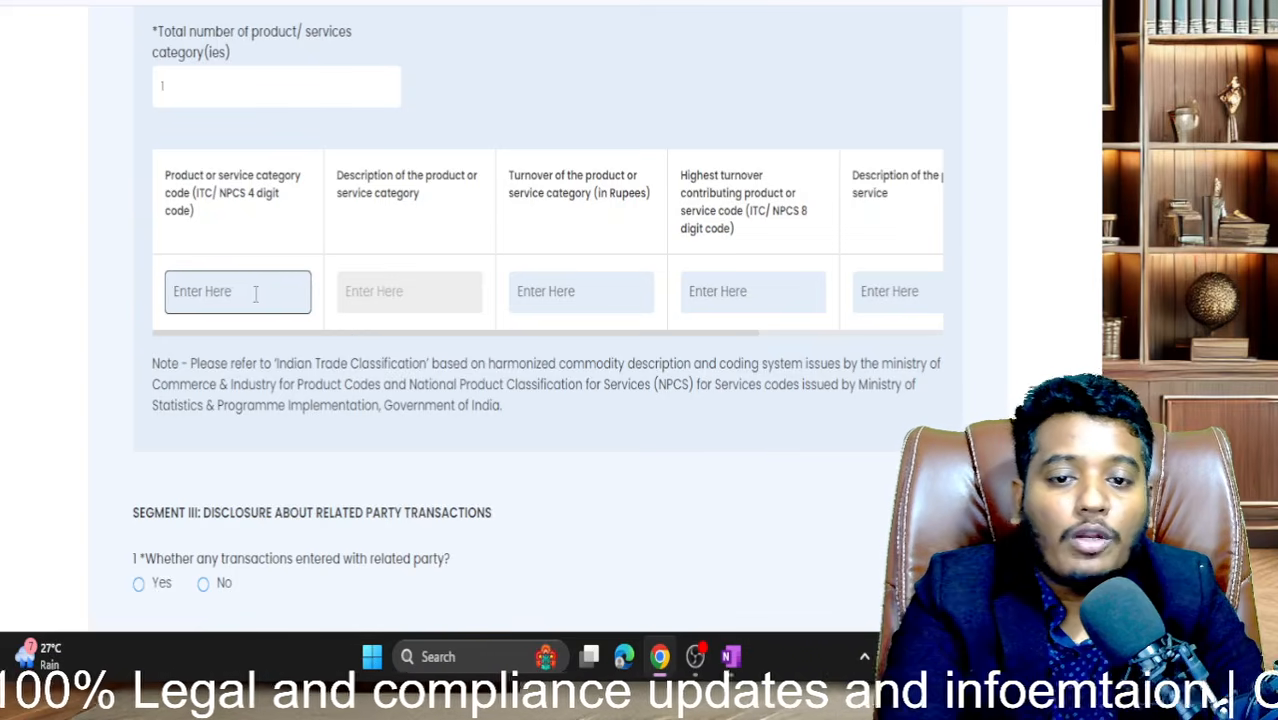
{"action": "type", "text": "0"}
{"action": "left_click", "coordinate": [490, 370]}
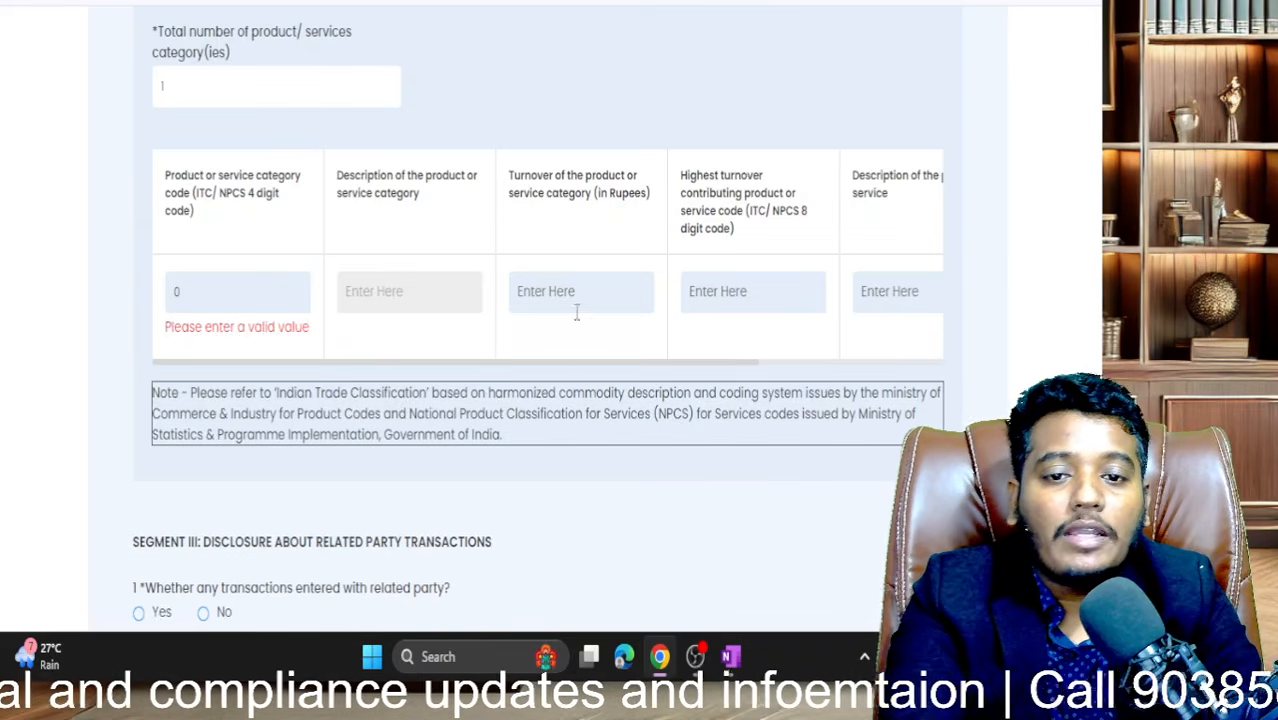
{"action": "left_click", "coordinate": [266, 291]}
{"action": "left_click", "coordinate": [195, 92]}
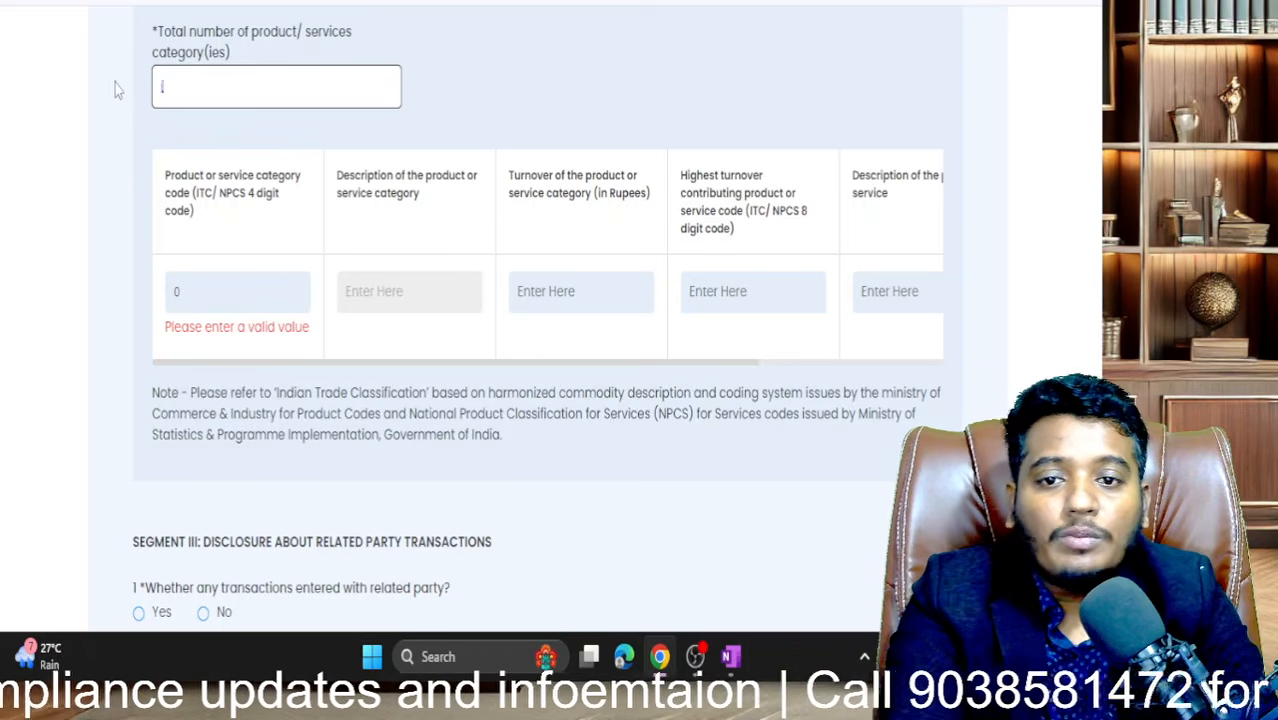
{"action": "left_click", "coordinate": [548, 130]}
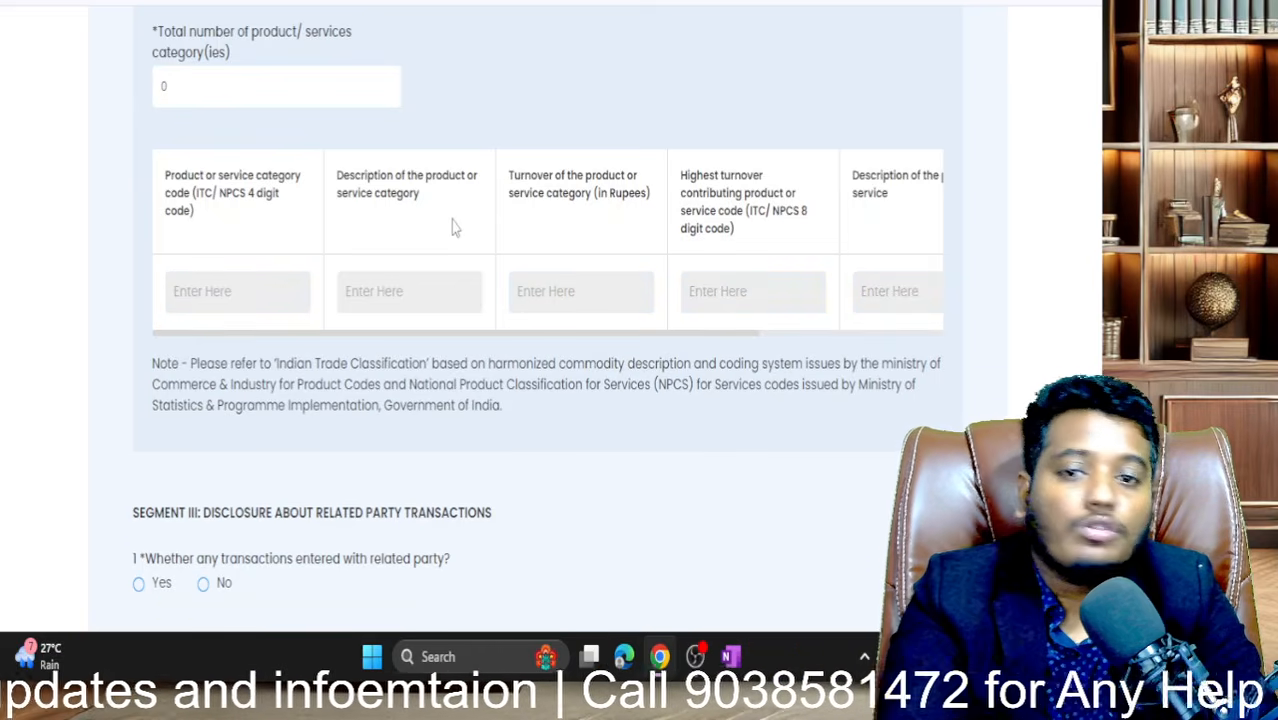
- Change the product/service category count from 0 back to 1
{"action": "scroll", "coordinate": [455, 122], "scroll_direction": "up", "scroll_amount": 10}
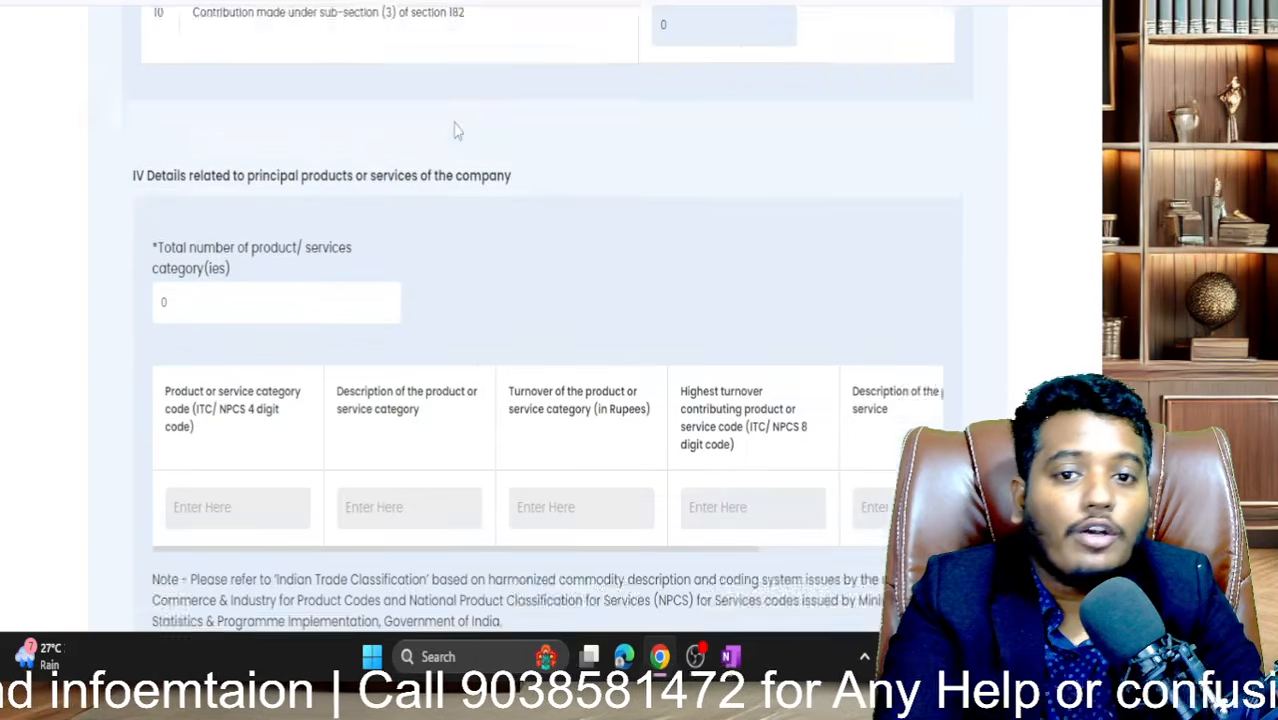
{"action": "scroll", "coordinate": [455, 122], "scroll_direction": "up", "scroll_amount": 15}
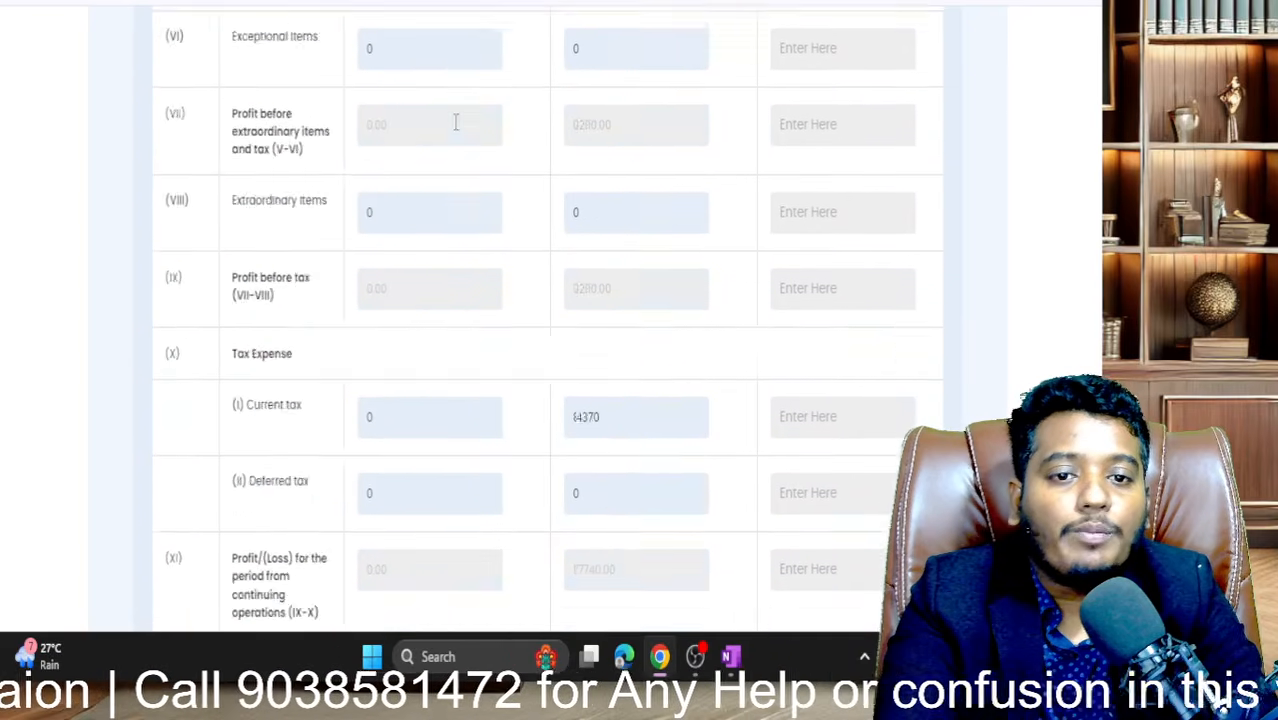
{"action": "scroll", "coordinate": [455, 122], "scroll_direction": "up", "scroll_amount": 15}
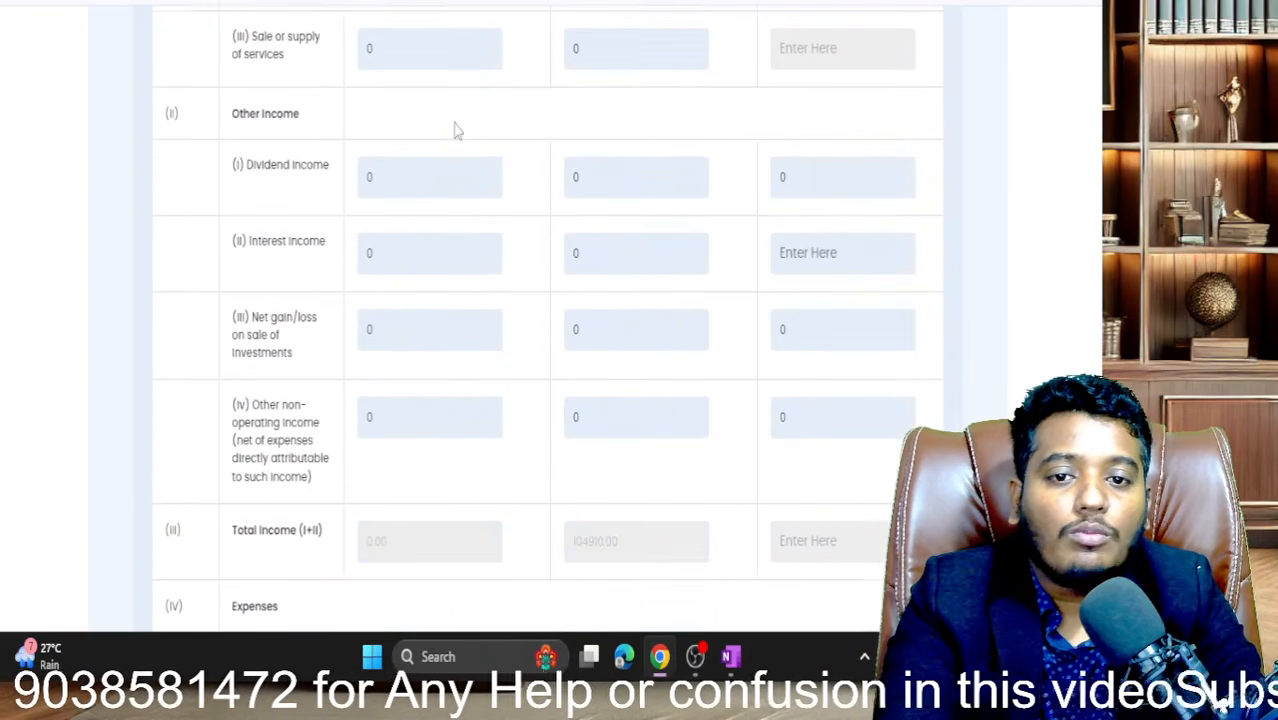
{"action": "scroll", "coordinate": [455, 122], "scroll_direction": "down", "scroll_amount": 4}
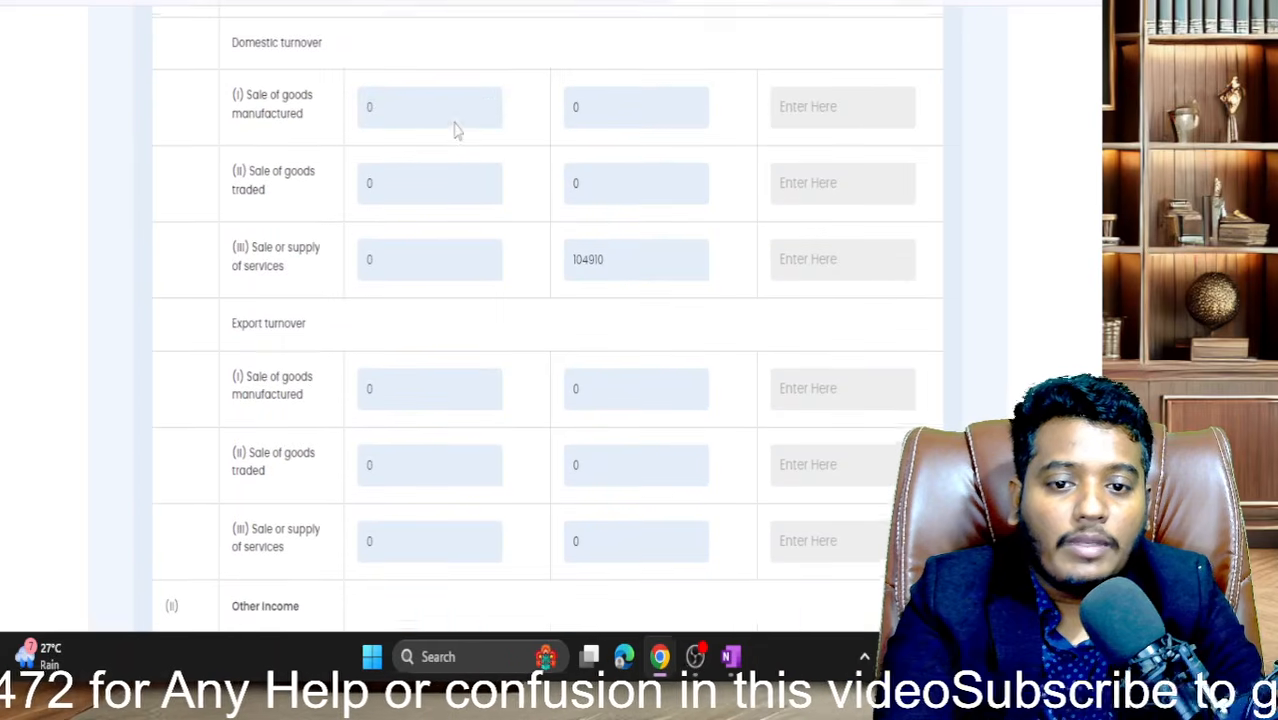
{"action": "scroll", "coordinate": [418, 238], "scroll_direction": "down", "scroll_amount": 20}
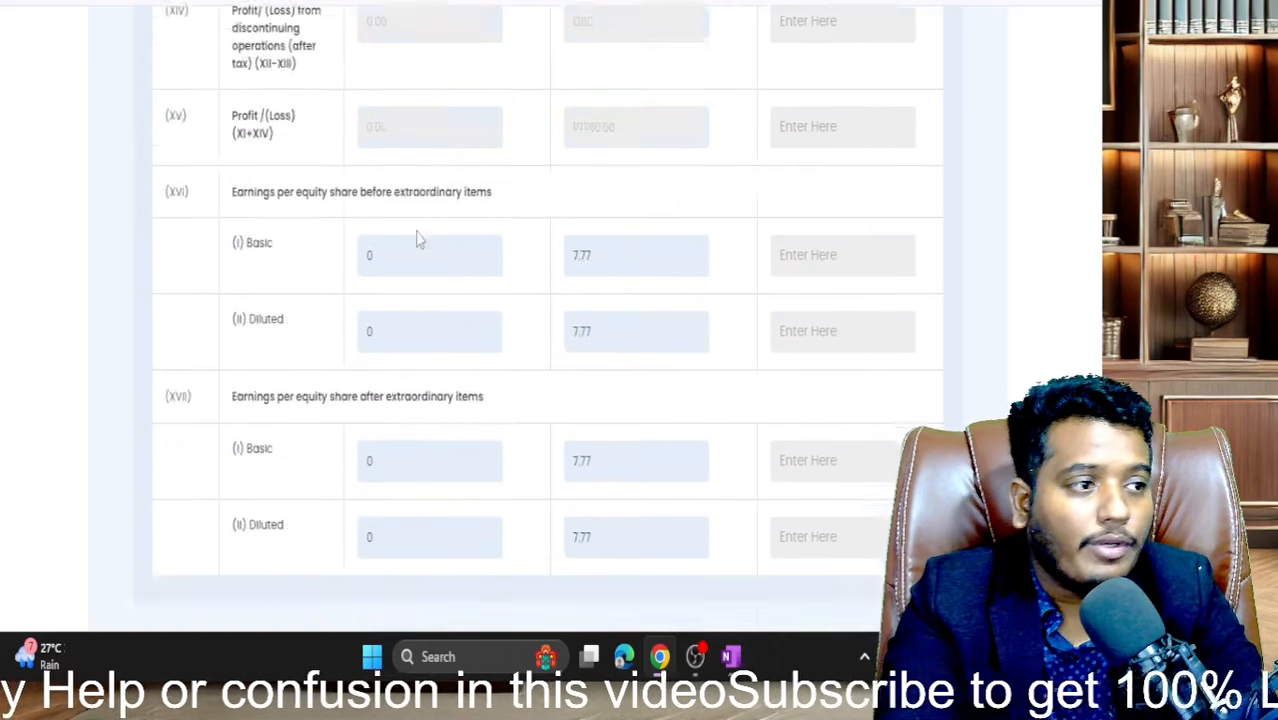
{"action": "scroll", "coordinate": [418, 238], "scroll_direction": "up", "scroll_amount": 5}
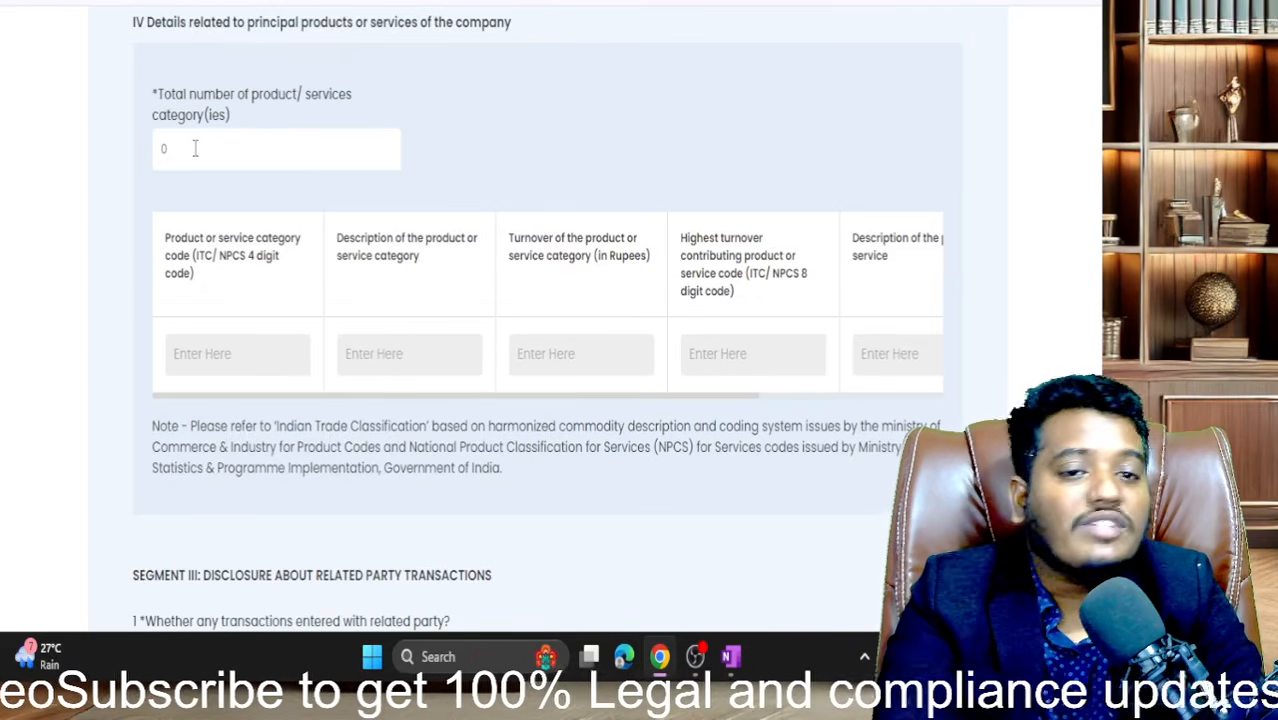
{"action": "scroll", "coordinate": [343, 258], "scroll_direction": "down", "scroll_amount": 1}
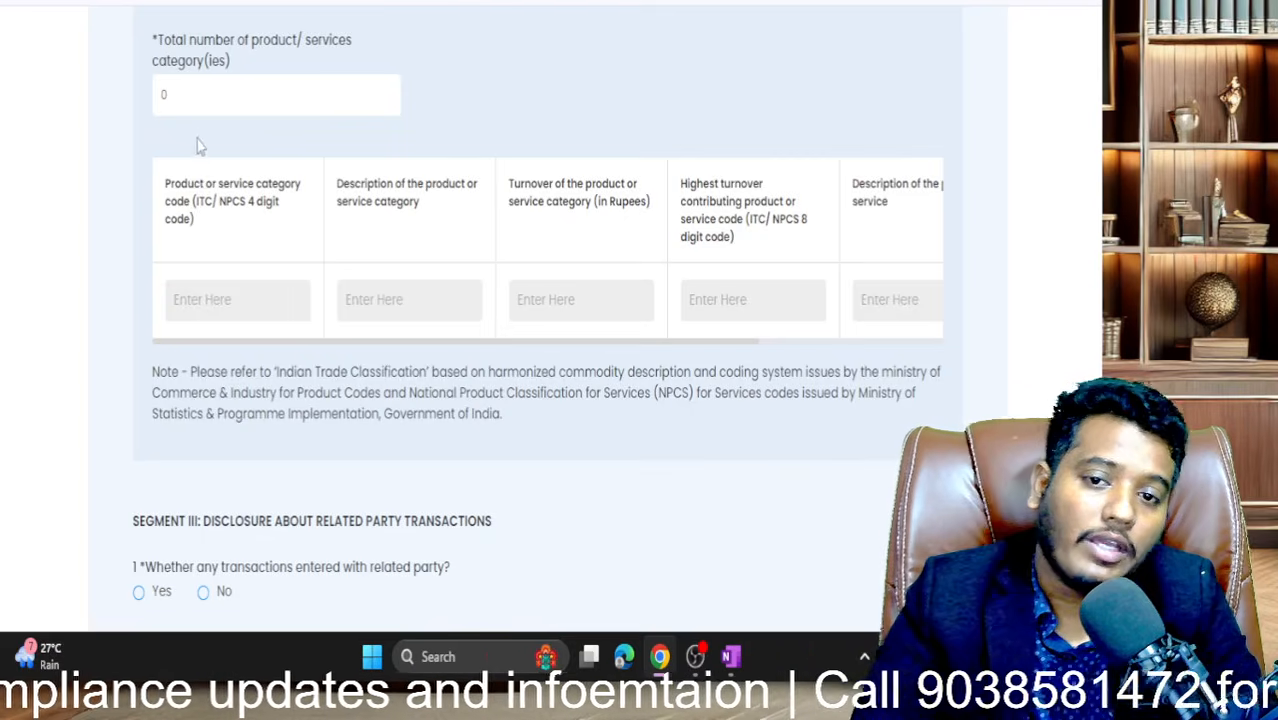
{"action": "left_click_drag", "start_coordinate": [188, 95], "coordinate": [95, 104]}
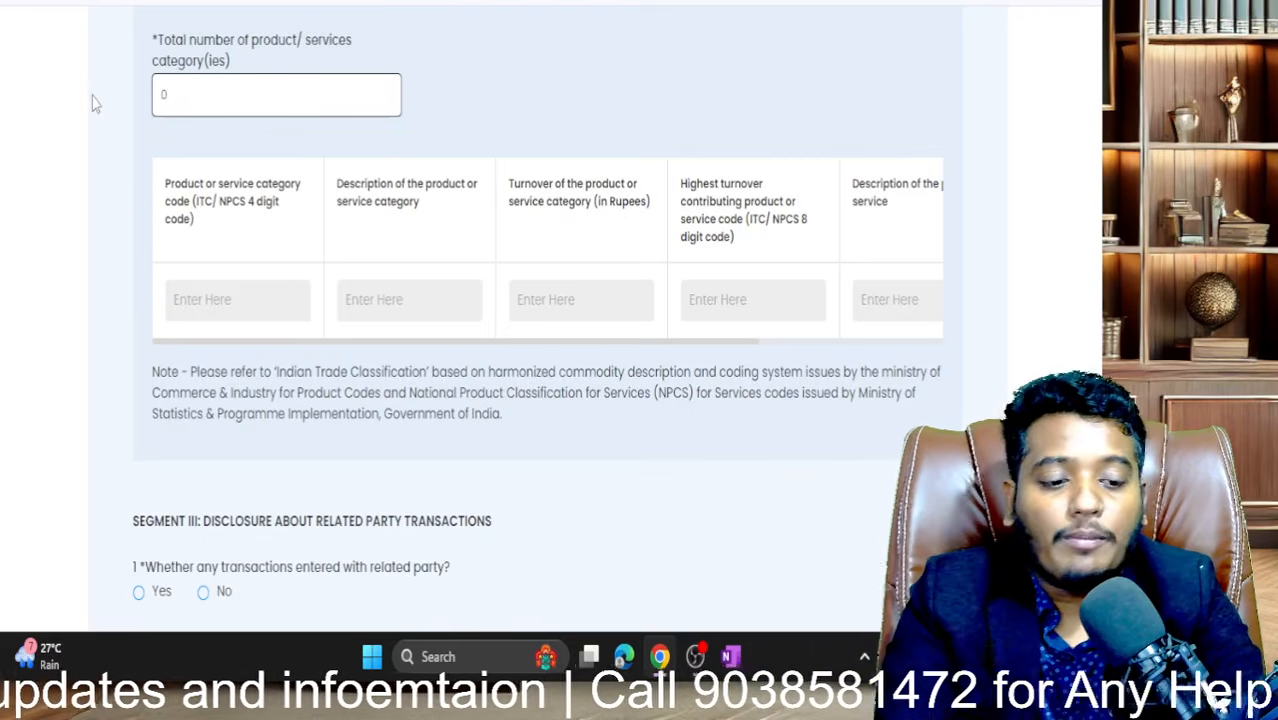
{"action": "key", "text": "BackSpace"}
{"action": "type", "text": "1"}
{"action": "left_click", "coordinate": [518, 48]}
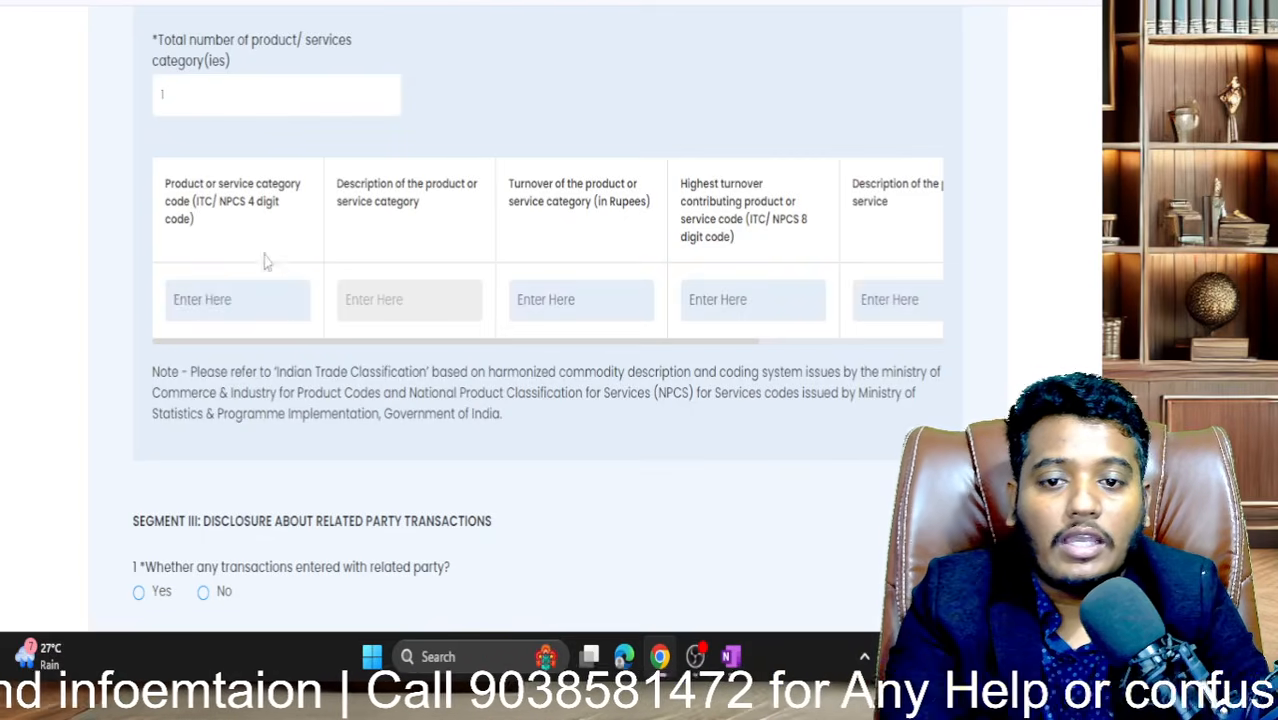
- Enter 0 in the 4-digit product code, then delete it, leaving the field empty
{"action": "left_click", "coordinate": [196, 308]}
{"action": "type", "text": "0"}
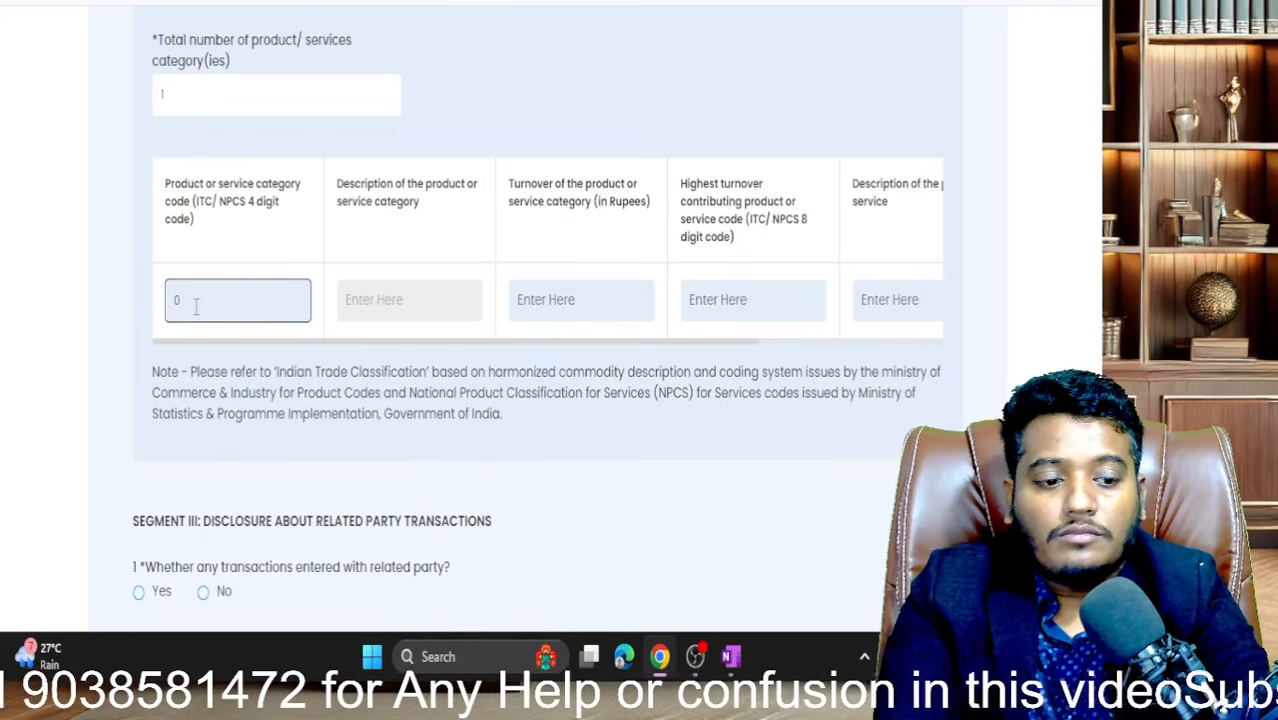
{"action": "key", "text": "BackSpace"}
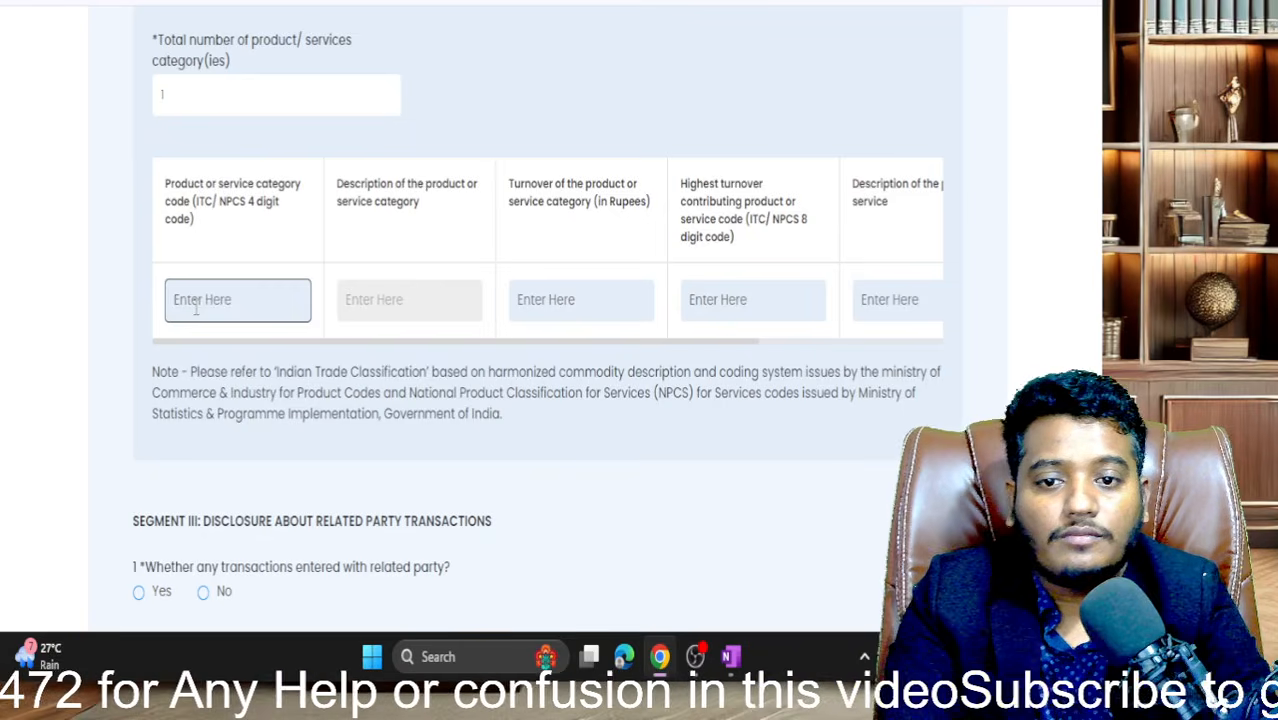
{"action": "scroll", "coordinate": [349, 201], "scroll_direction": "up", "scroll_amount": 1}
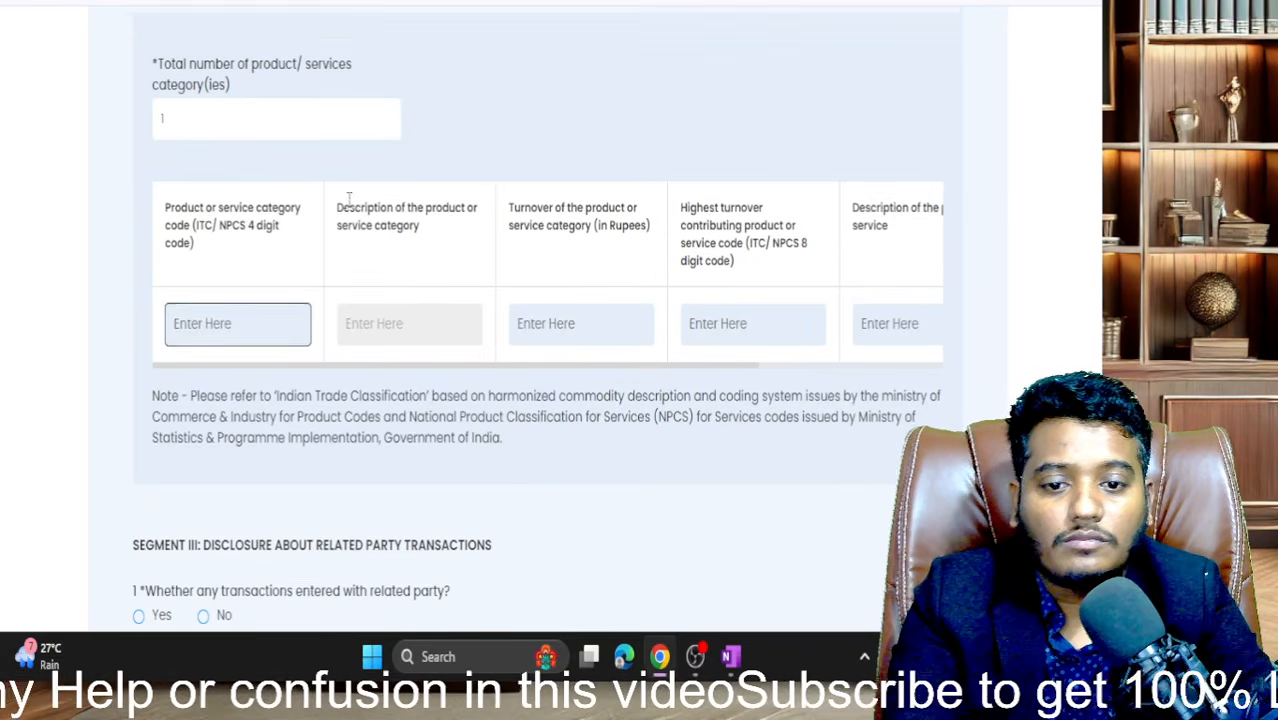
{"action": "scroll", "coordinate": [349, 201], "scroll_direction": "down", "scroll_amount": 1}
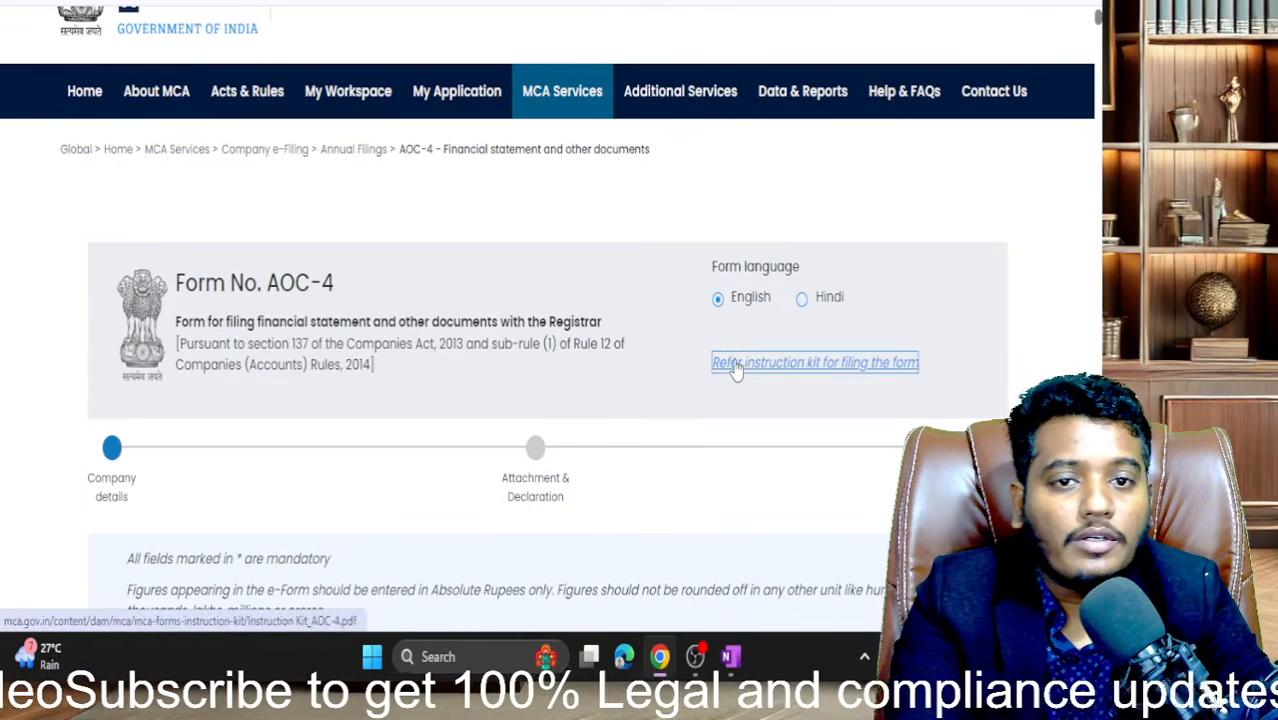
- Read the instruction kit's section IV product code guidance, then return to the AOC-4 form
{"action": "left_click", "coordinate": [737, 362]}
{"action": "scroll", "coordinate": [388, 235], "scroll_direction": "down", "scroll_amount": 20}
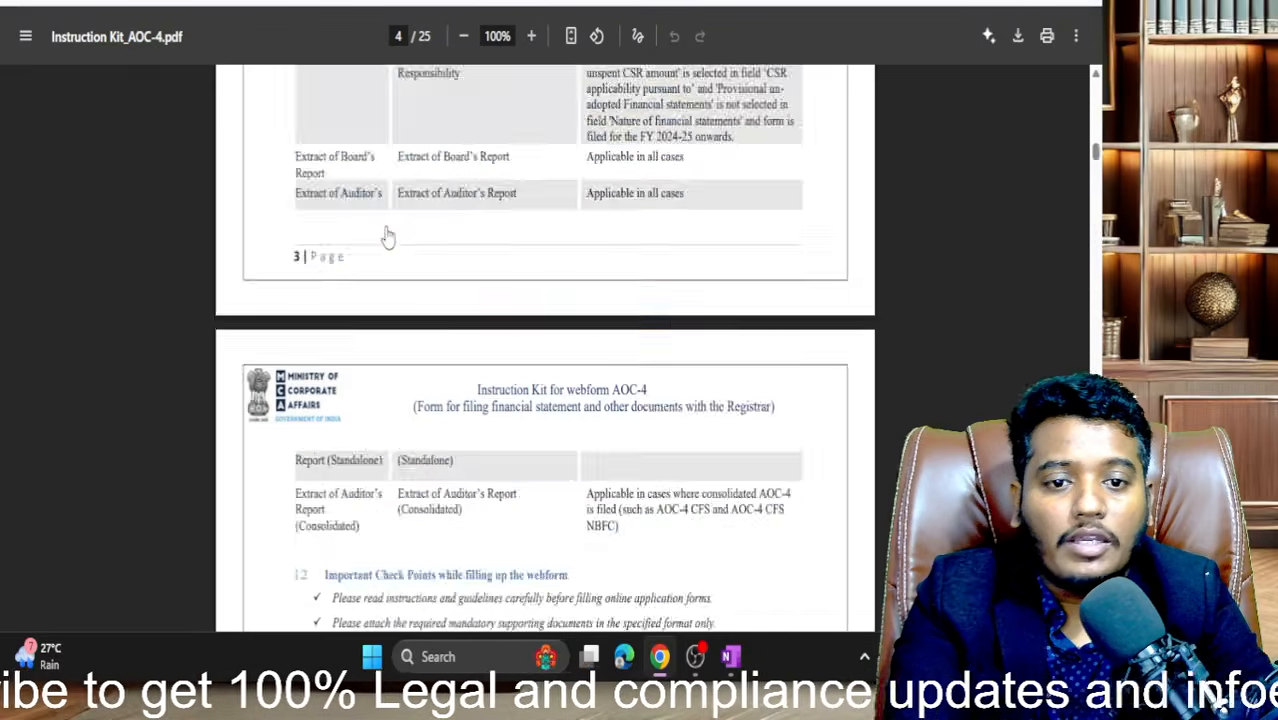
{"action": "scroll", "coordinate": [388, 235], "scroll_direction": "down", "scroll_amount": 20}
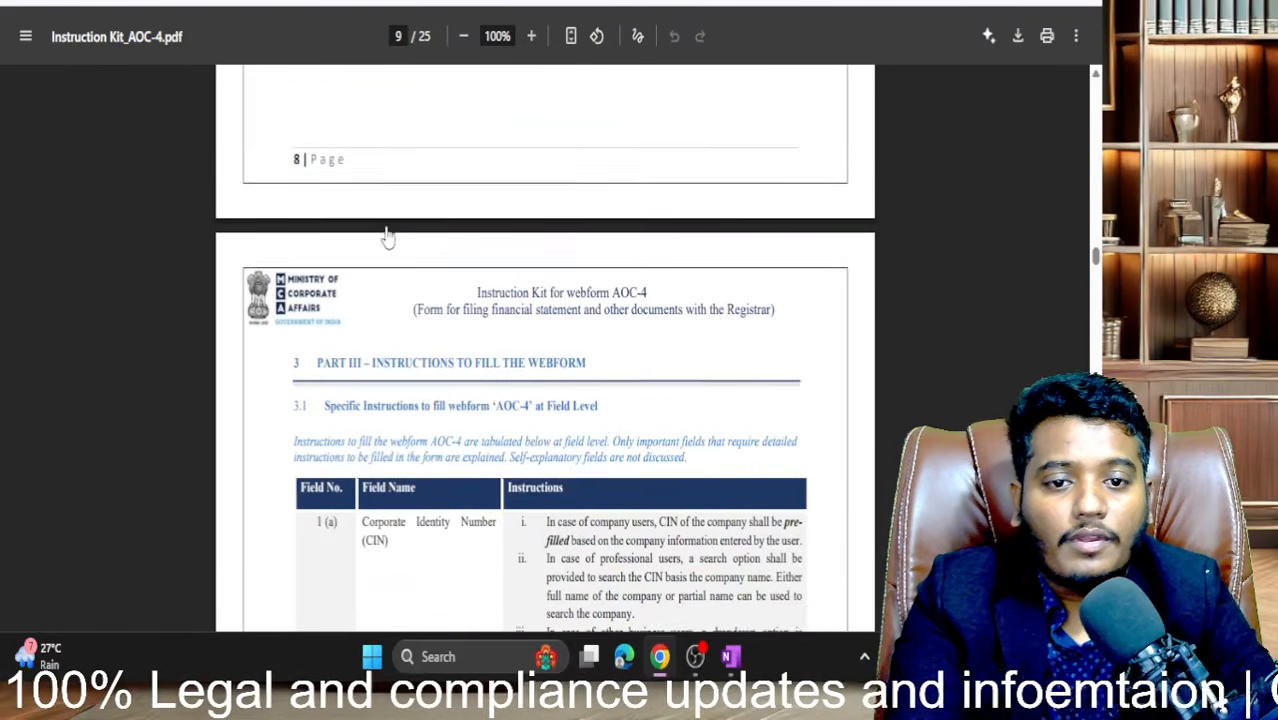
{"action": "scroll", "coordinate": [388, 235], "scroll_direction": "down", "scroll_amount": 20}
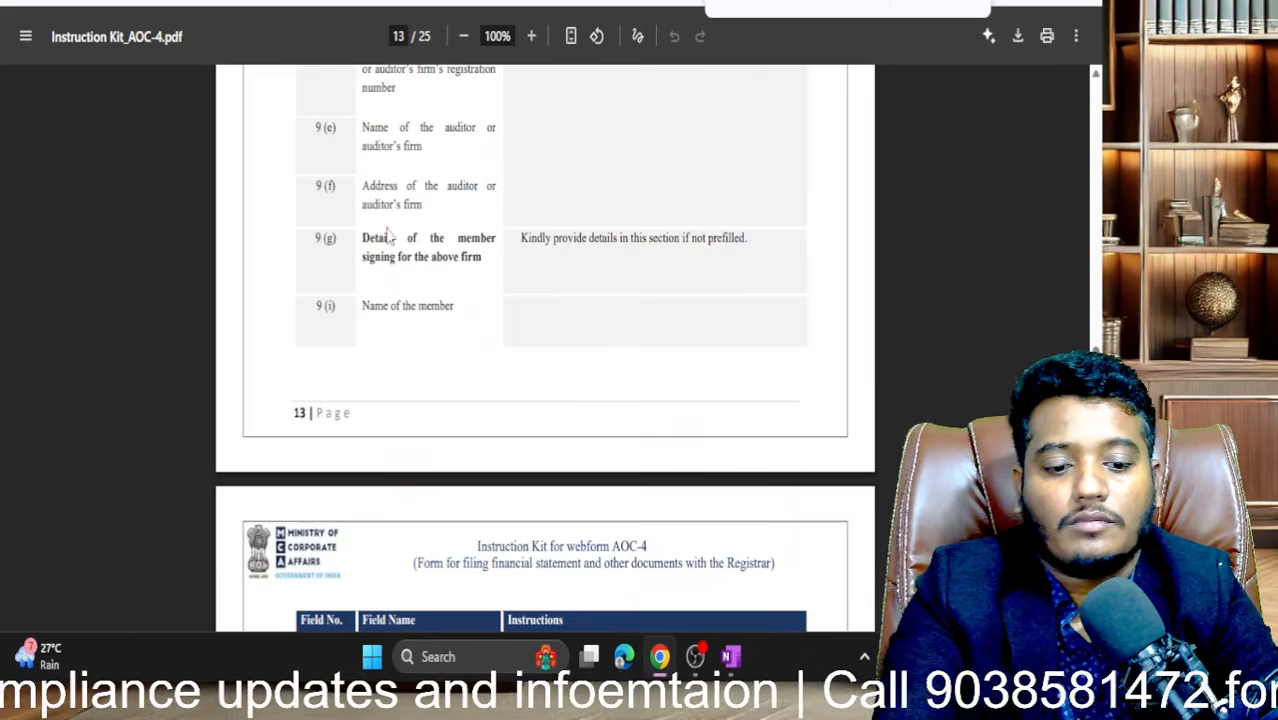
{"action": "key", "text": "Return"}
{"action": "key", "text": "Return"}
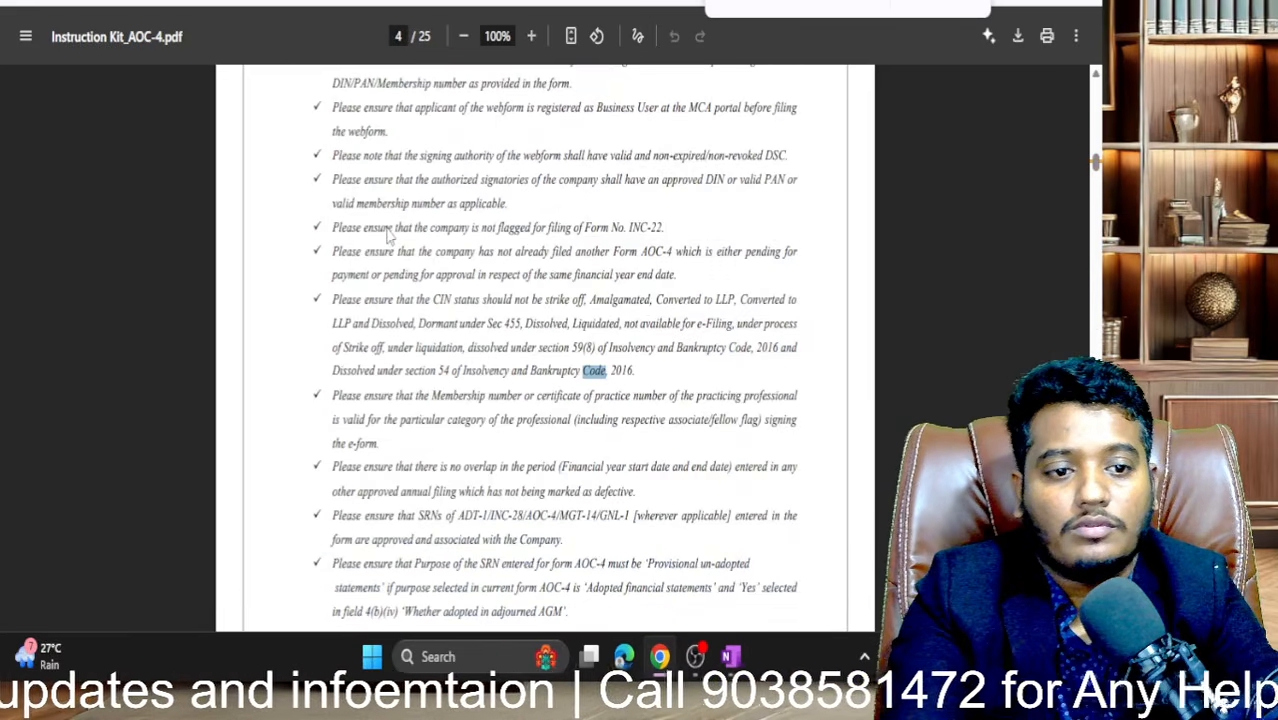
{"action": "key", "text": "Return"}
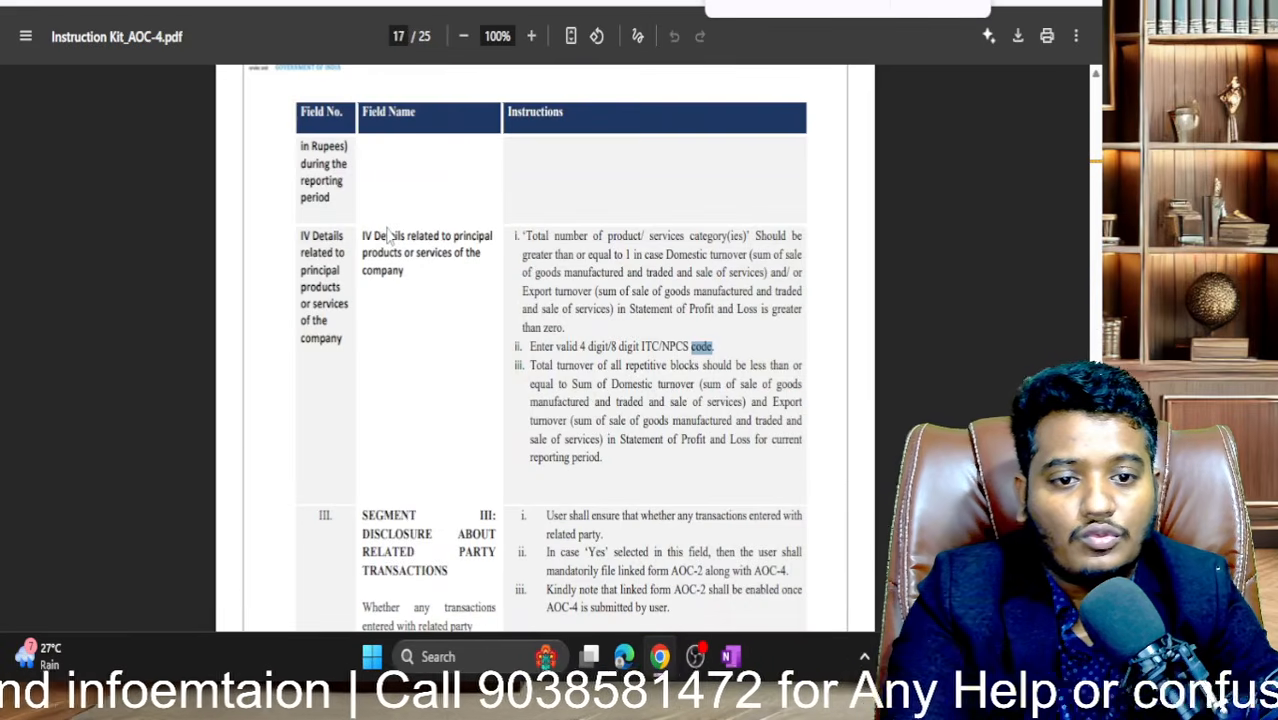
{"action": "scroll", "coordinate": [555, 376], "scroll_direction": "down", "scroll_amount": 7}
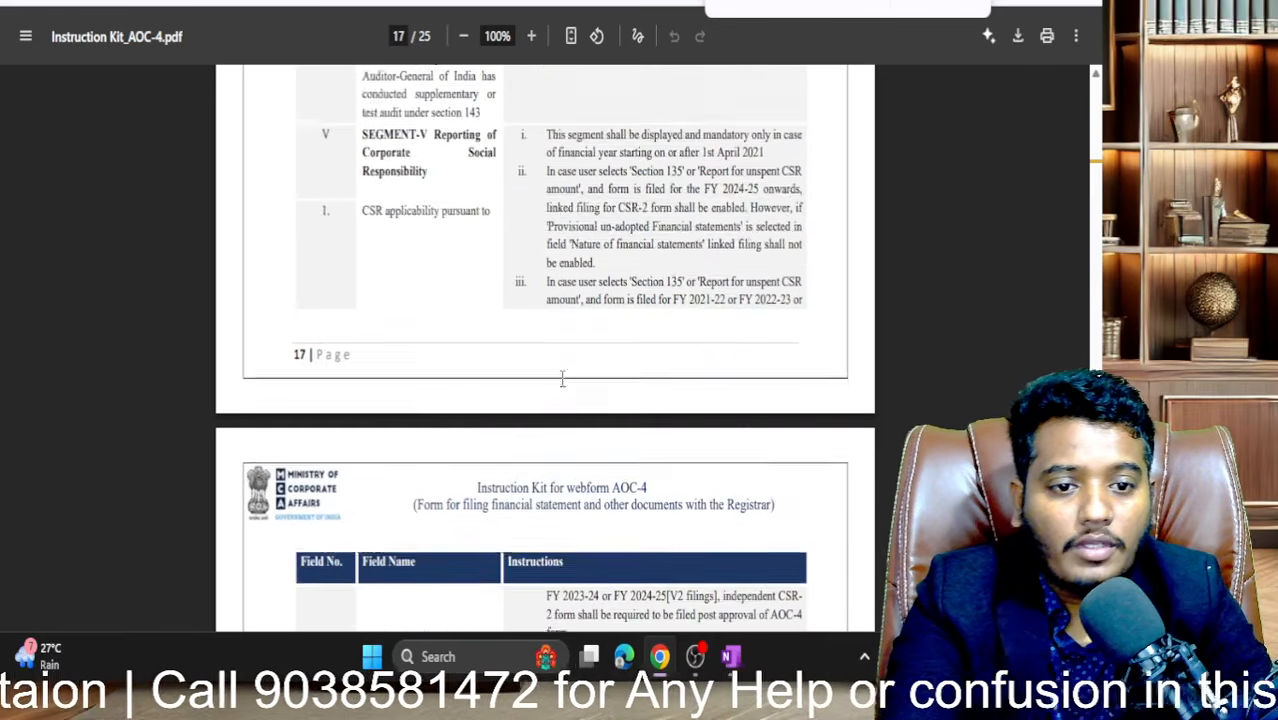
{"action": "scroll", "coordinate": [562, 378], "scroll_direction": "down", "scroll_amount": 10}
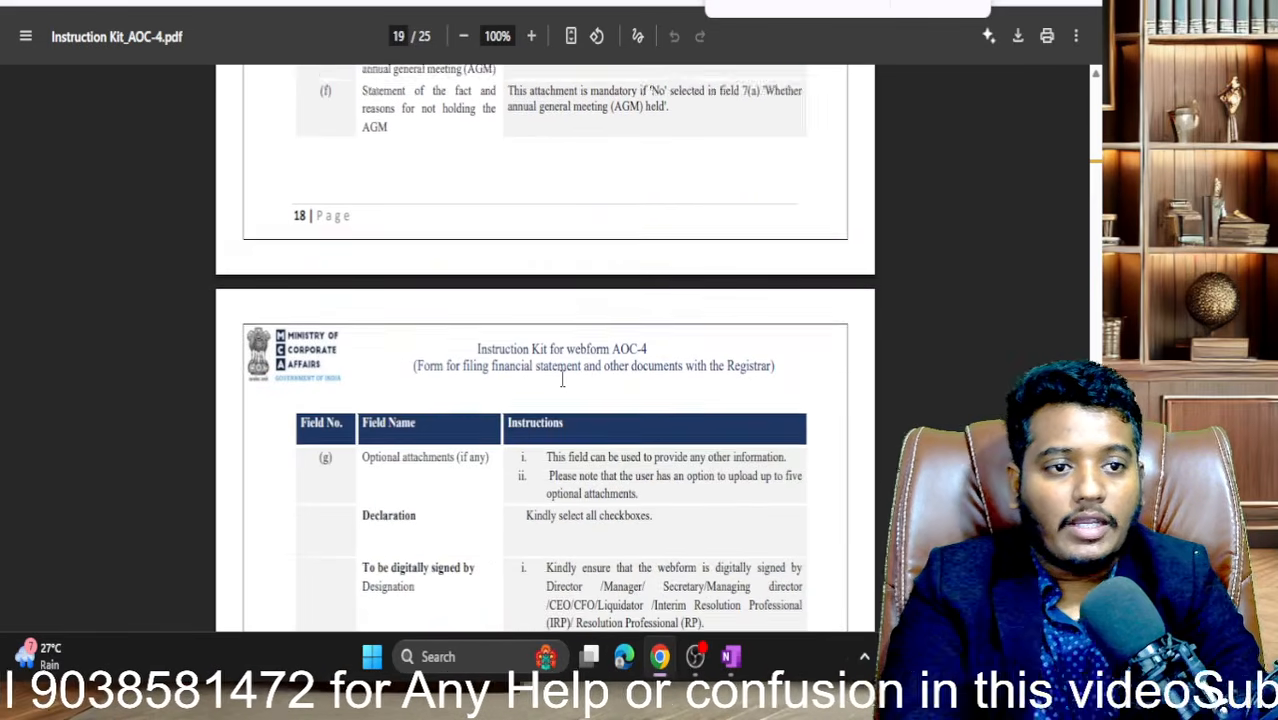
{"action": "scroll", "coordinate": [562, 378], "scroll_direction": "down", "scroll_amount": 8}
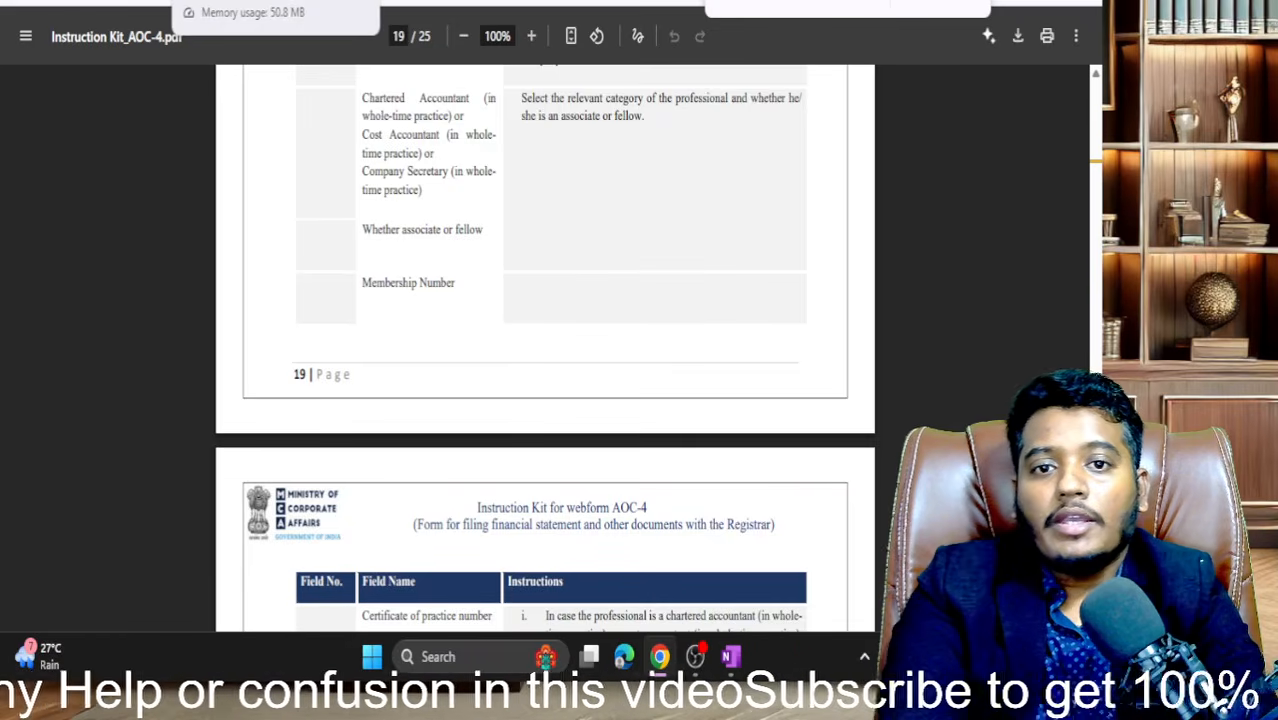
{"action": "left_click", "coordinate": [290, 2]}
{"action": "scroll", "coordinate": [427, 180], "scroll_direction": "down", "scroll_amount": 4}
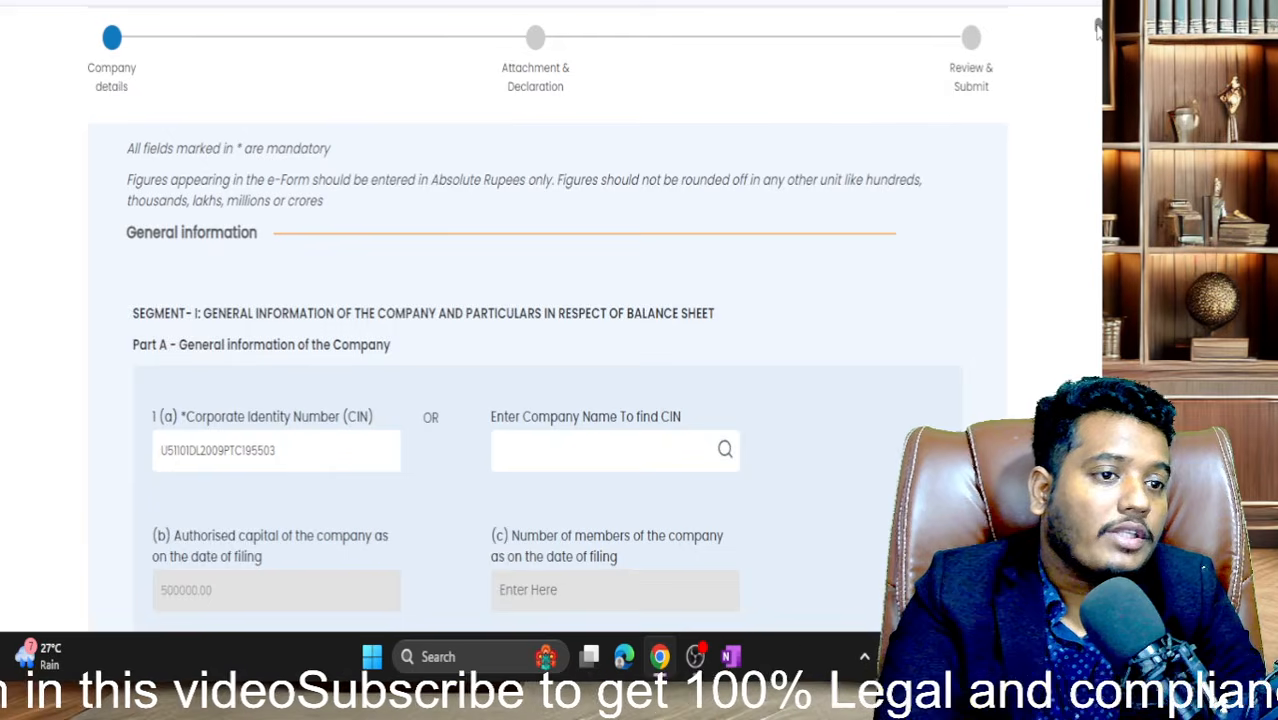
- Enter turnover 10 in the product row and try the product code and description fields
{"action": "left_click_drag", "start_coordinate": [1098, 28], "coordinate": [1100, 235]}
{"action": "scroll", "coordinate": [608, 445], "scroll_direction": "down", "scroll_amount": 15}
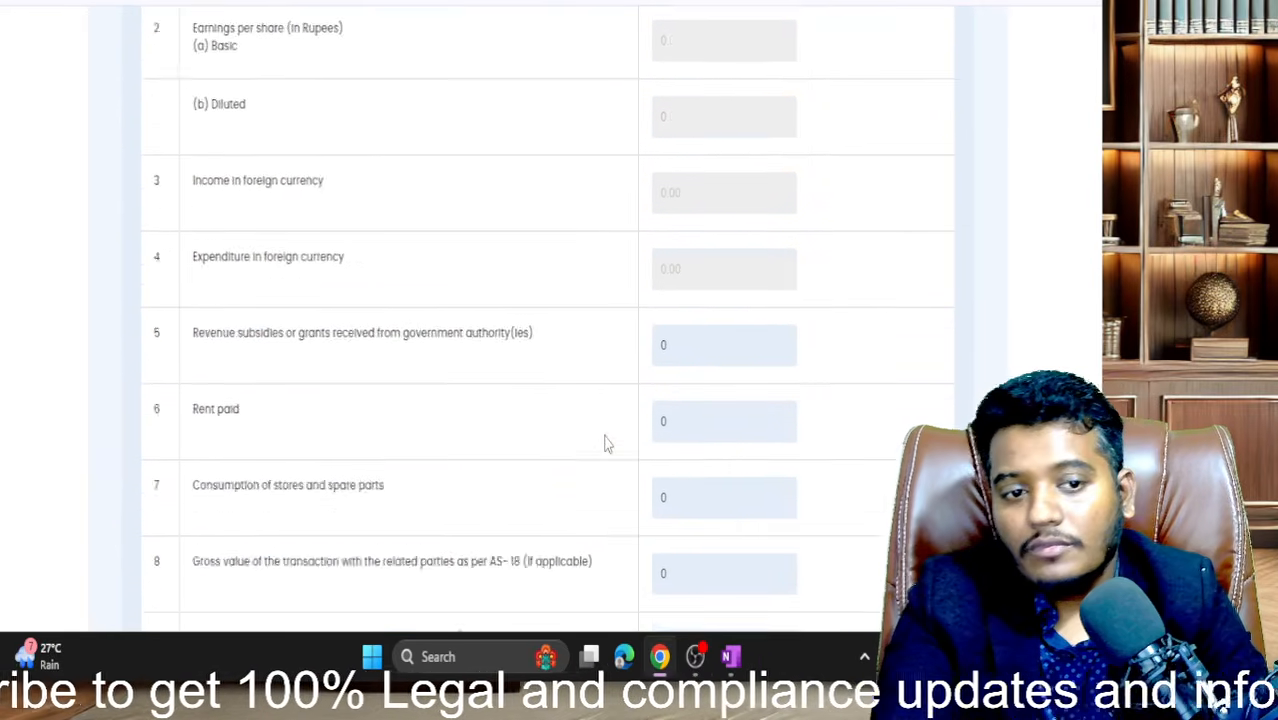
{"action": "scroll", "coordinate": [605, 442], "scroll_direction": "down", "scroll_amount": 15}
{"action": "scroll", "coordinate": [605, 442], "scroll_direction": "up", "scroll_amount": 8}
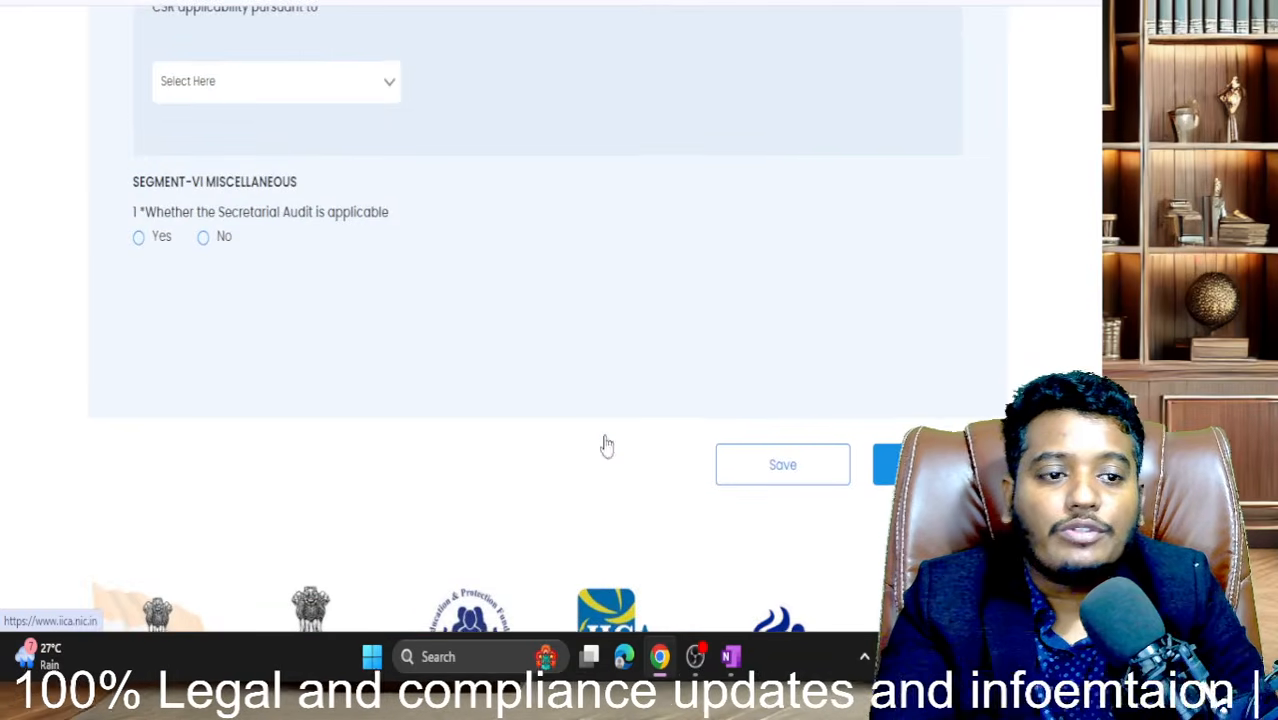
{"action": "scroll", "coordinate": [260, 262], "scroll_direction": "up", "scroll_amount": 8}
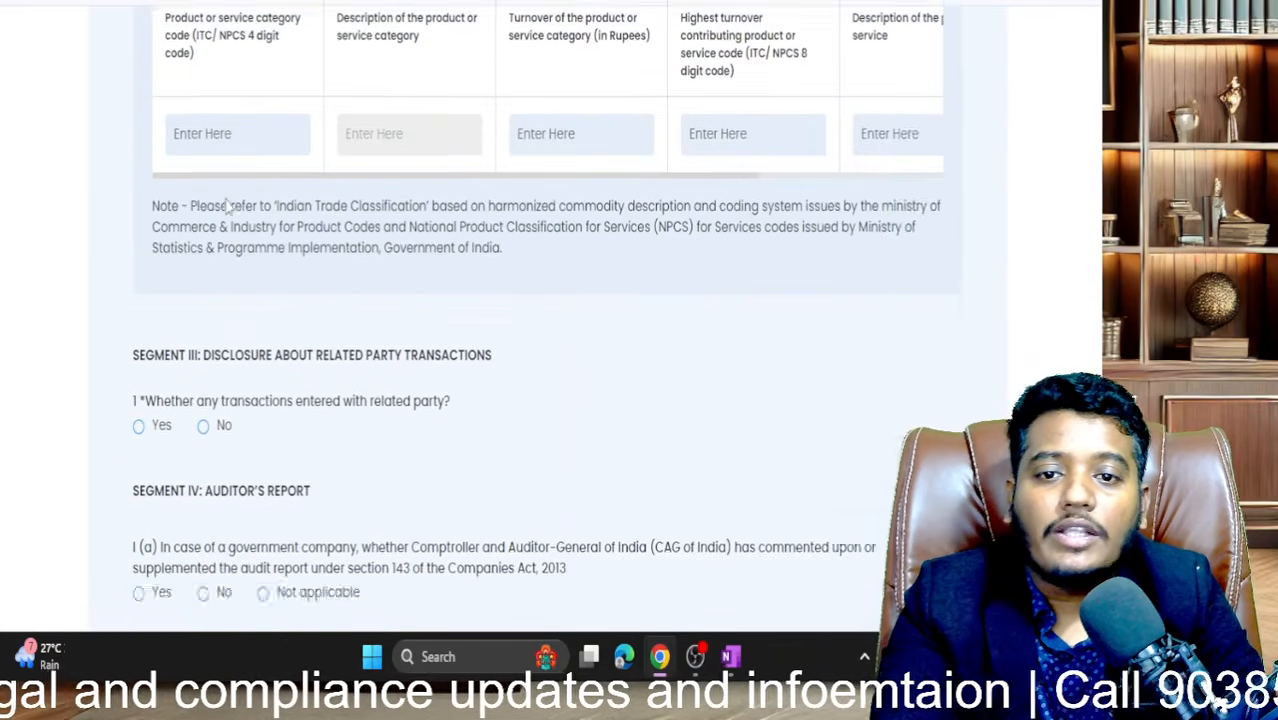
{"action": "scroll", "coordinate": [227, 198], "scroll_direction": "up", "scroll_amount": 1}
{"action": "scroll", "coordinate": [242, 370], "scroll_direction": "down", "scroll_amount": 1}
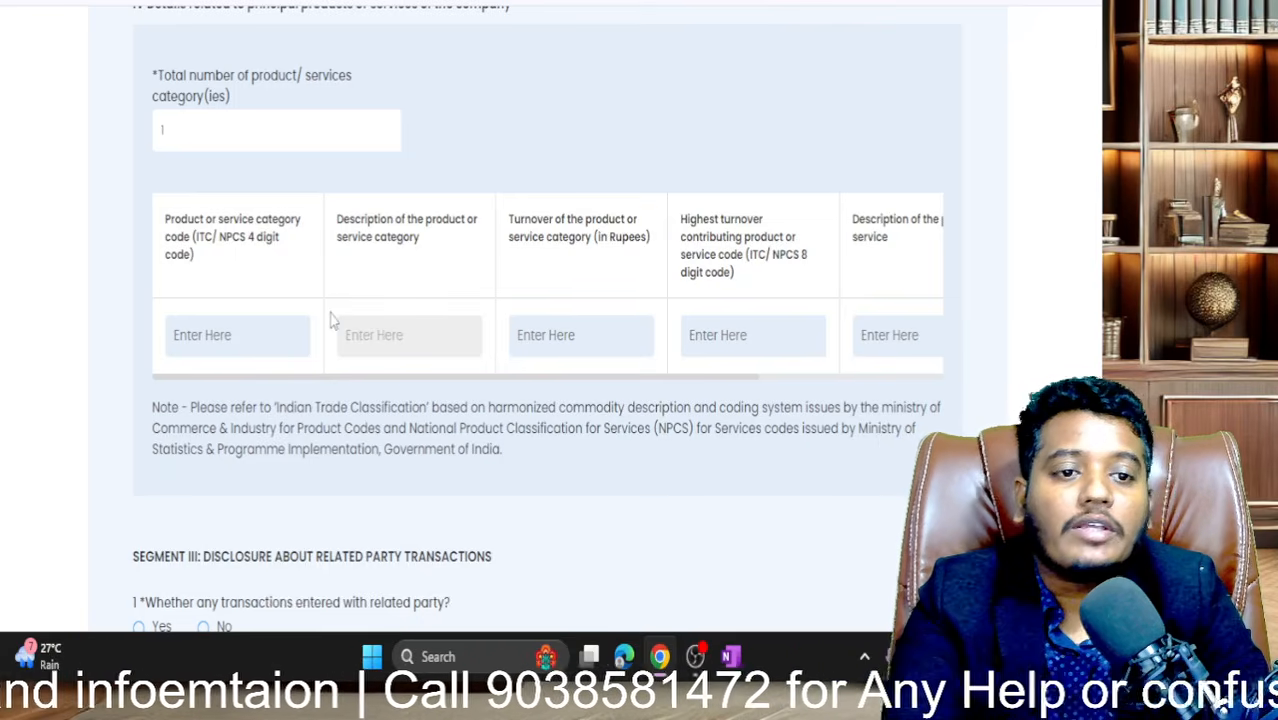
{"action": "left_click", "coordinate": [554, 347]}
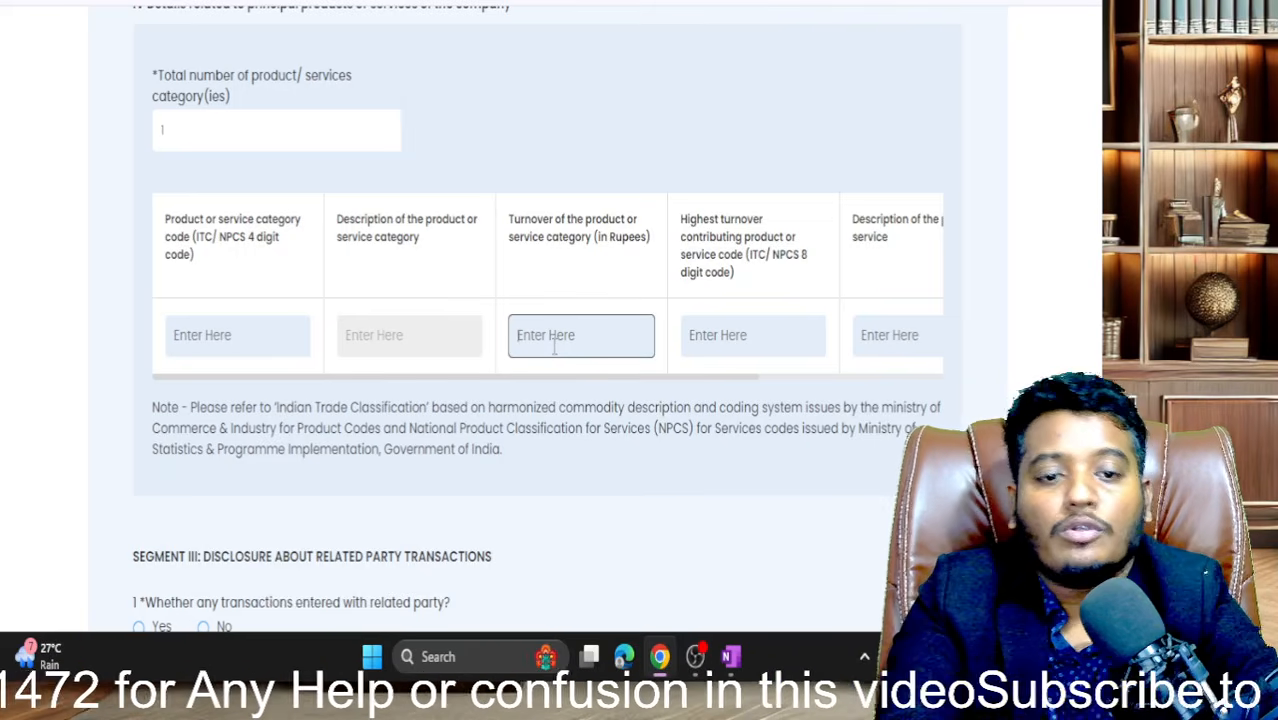
{"action": "type", "text": "100"}
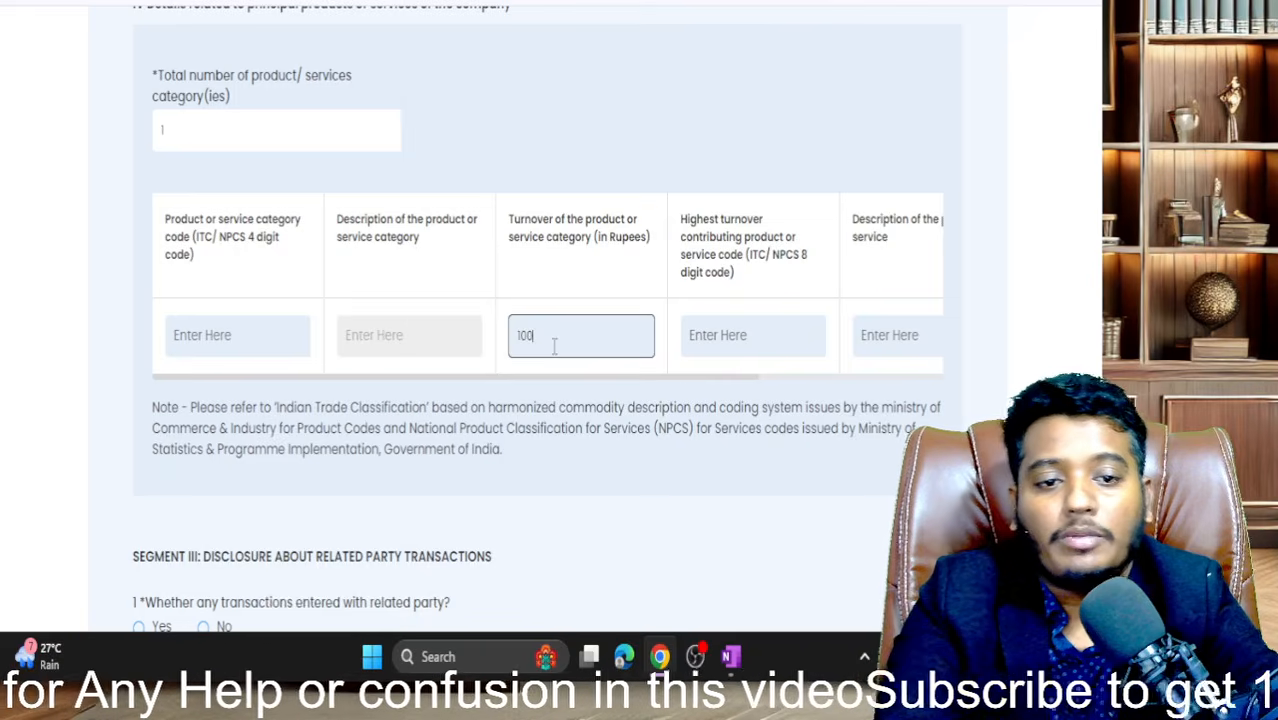
{"action": "left_click", "coordinate": [724, 340]}
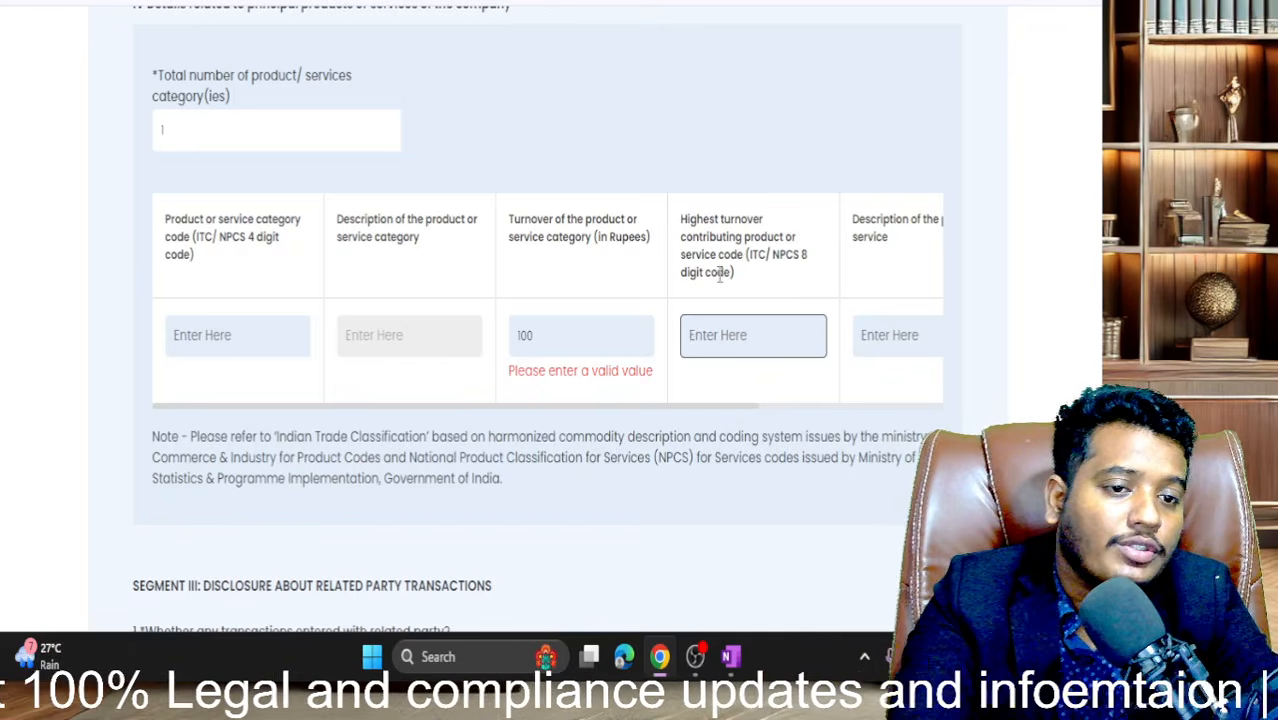
{"action": "scroll", "coordinate": [770, 372], "scroll_direction": "right", "scroll_amount": 3}
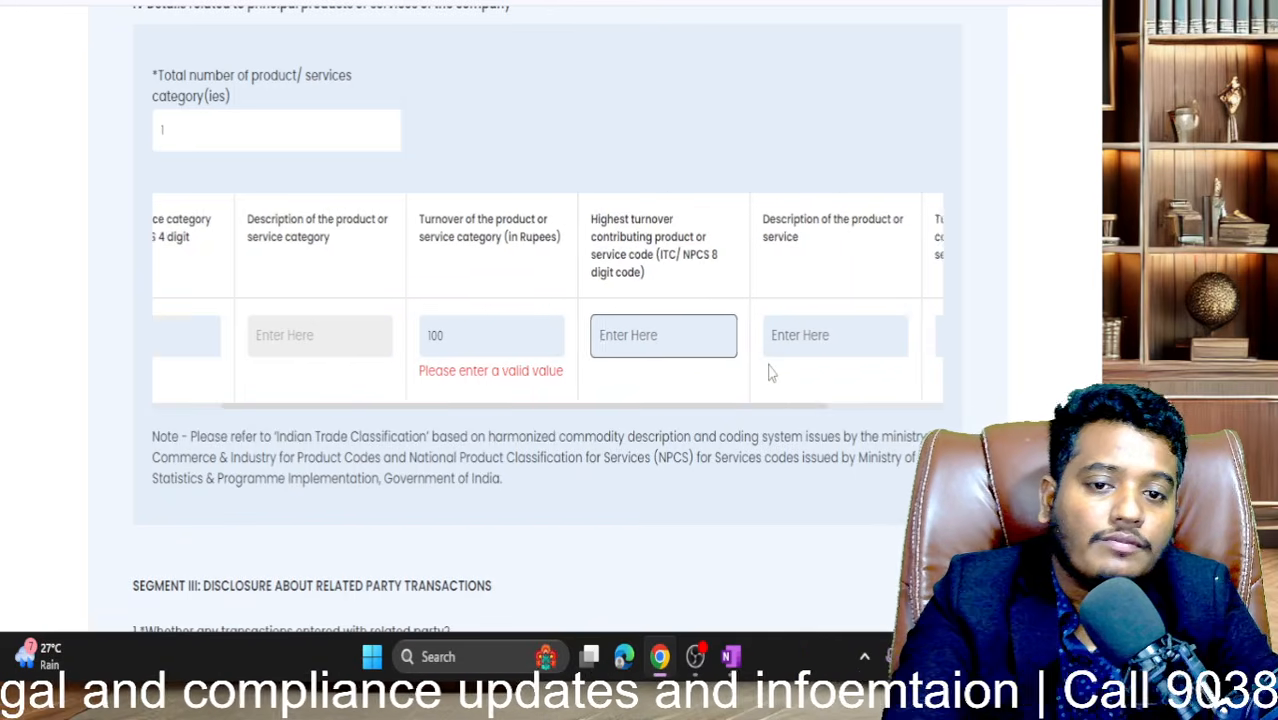
{"action": "left_click", "coordinate": [688, 345]}
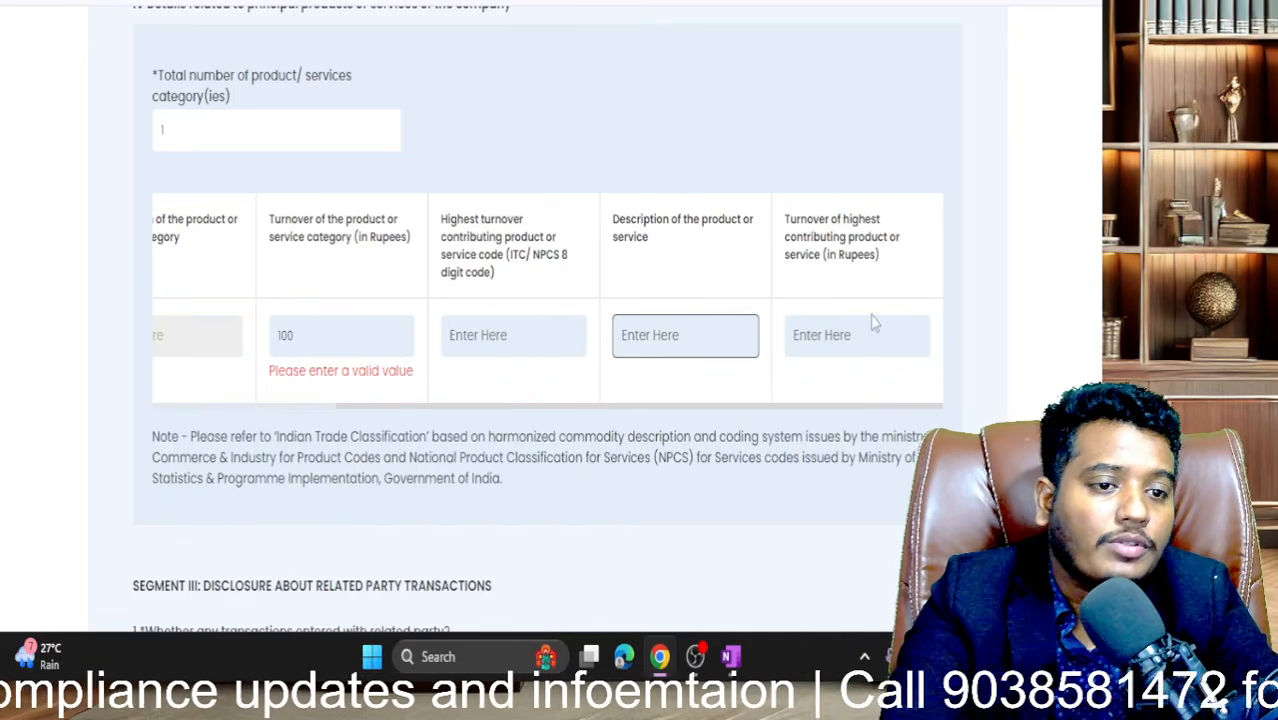
{"action": "scroll", "coordinate": [514, 356], "scroll_direction": "left", "scroll_amount": 3}
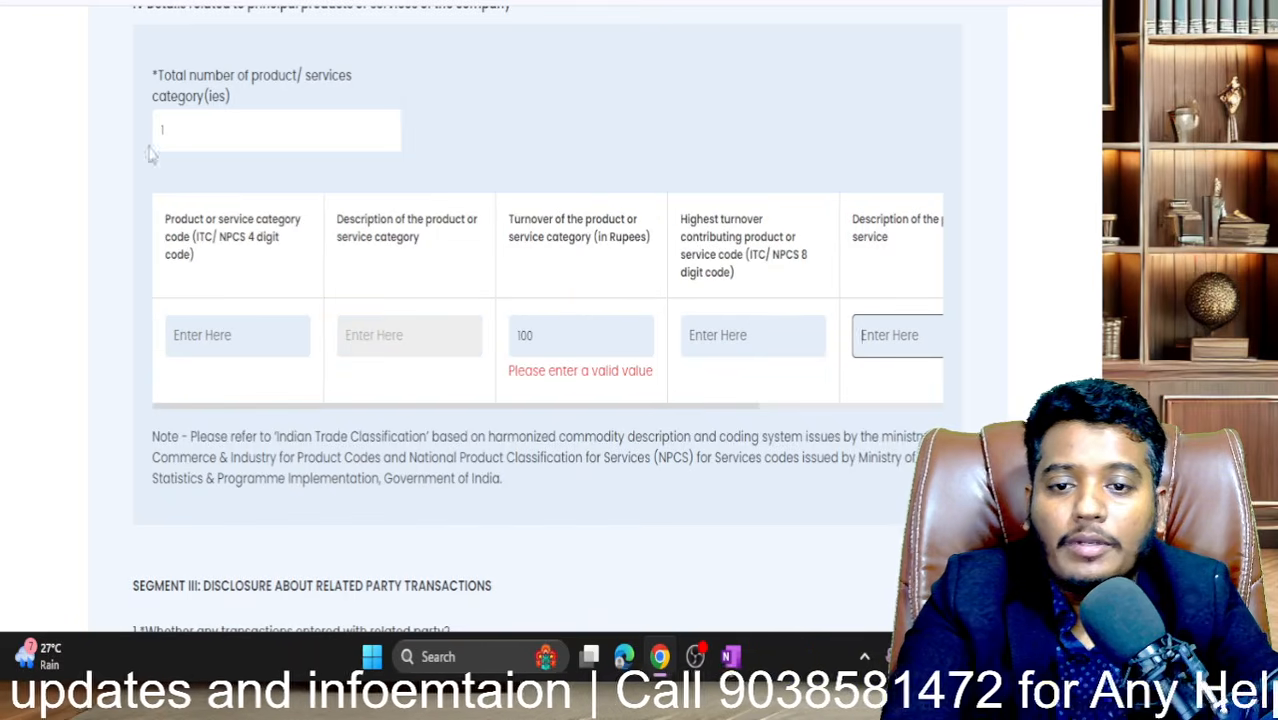
- Set the total number of product/service categories to 0
{"action": "left_click", "coordinate": [184, 134]}
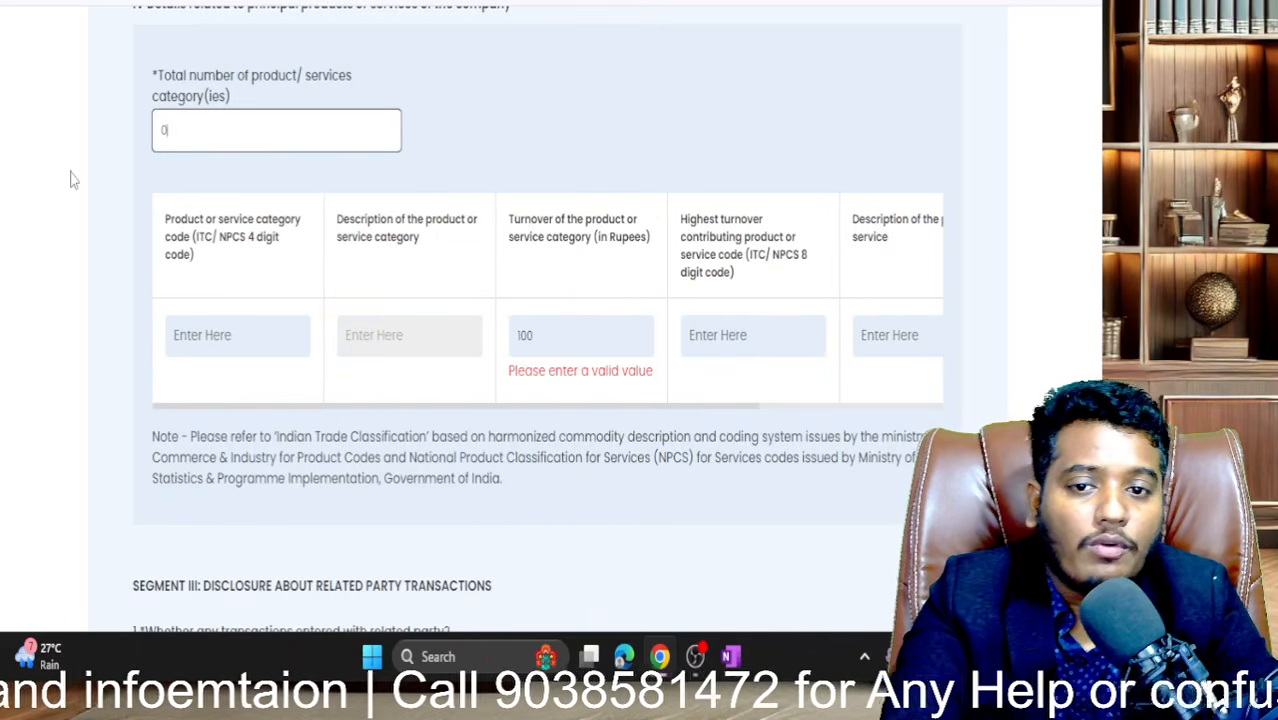
{"action": "left_click", "coordinate": [546, 167]}
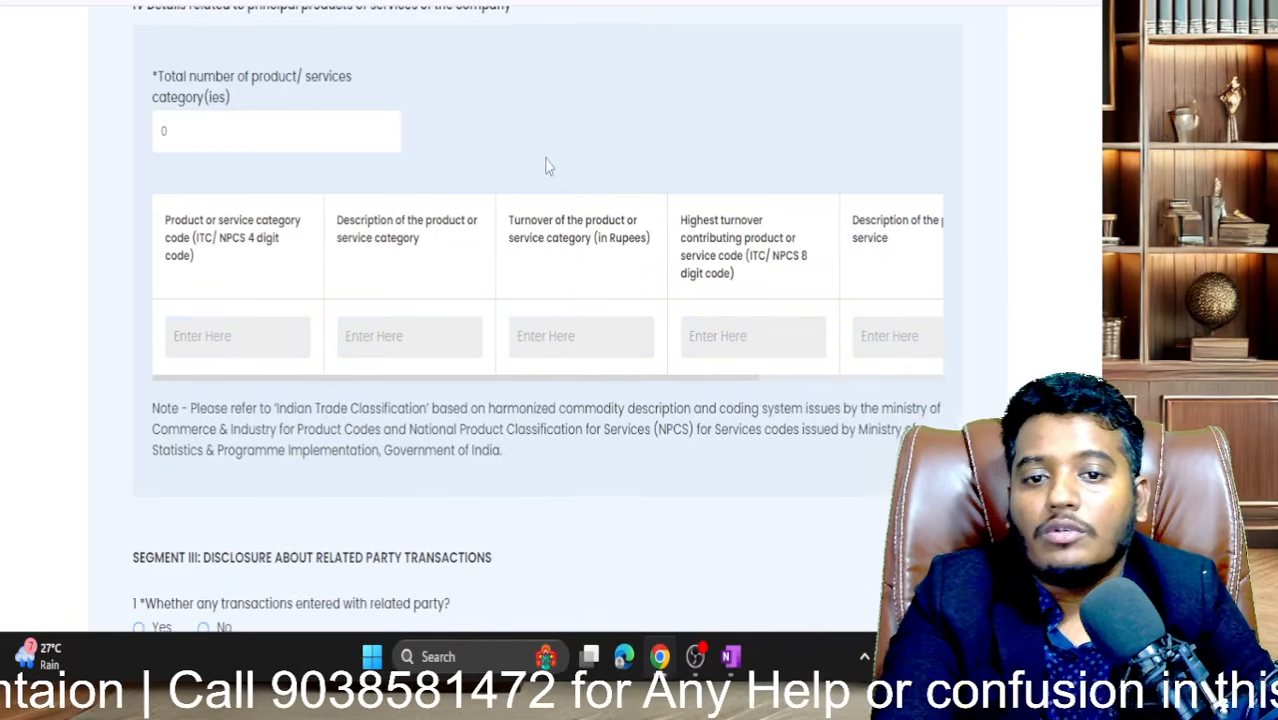
{"action": "scroll", "coordinate": [546, 167], "scroll_direction": "down", "scroll_amount": 1}
{"action": "scroll", "coordinate": [333, 207], "scroll_direction": "down", "scroll_amount": 2}
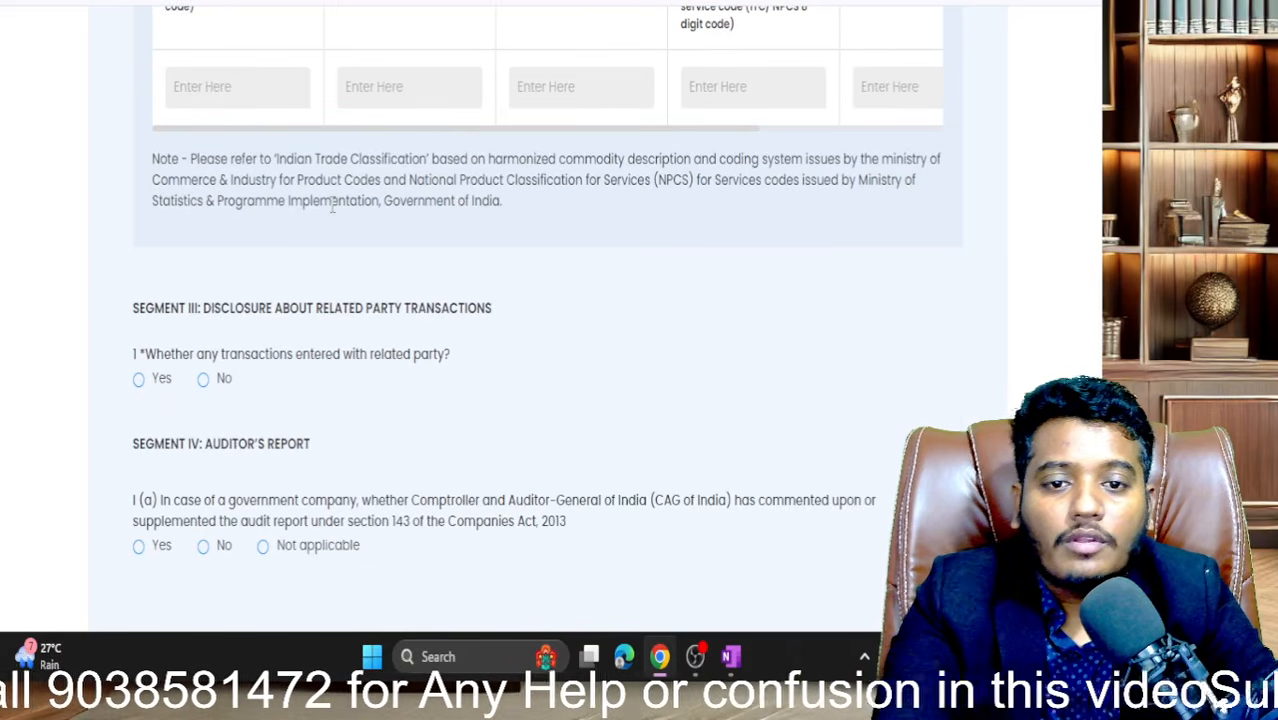
{"action": "scroll", "coordinate": [333, 207], "scroll_direction": "down", "scroll_amount": 1}
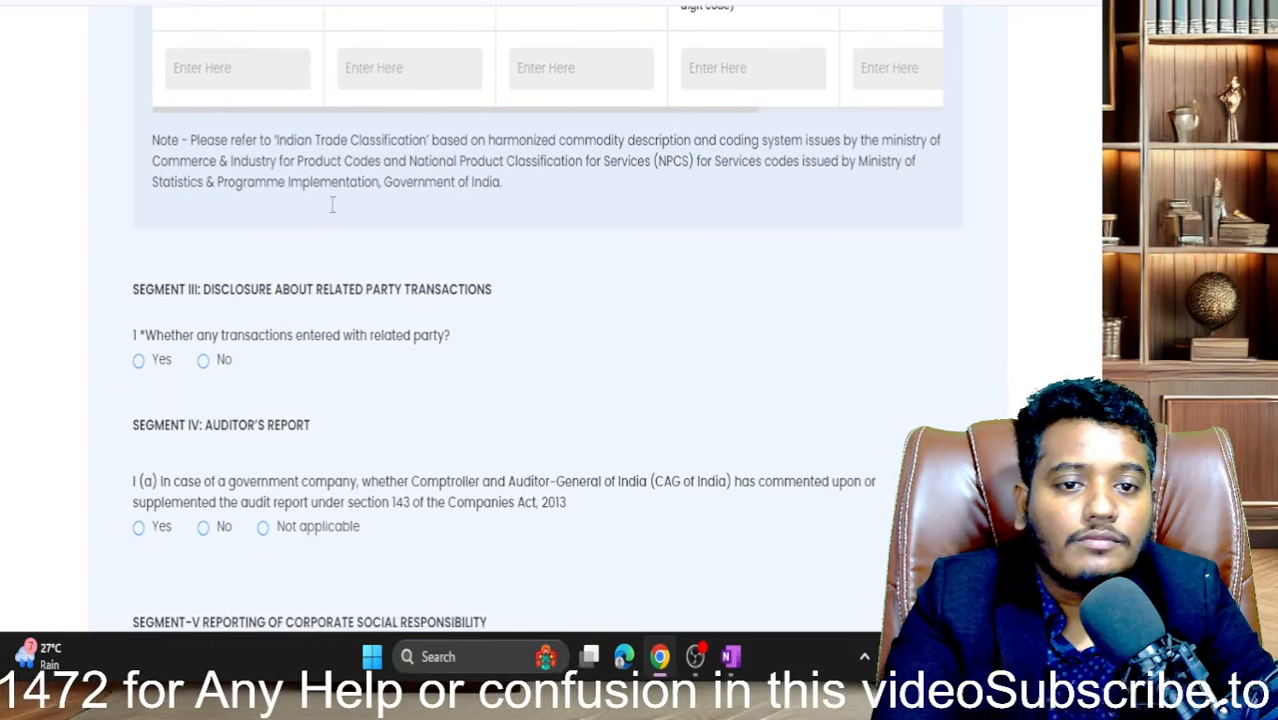
- Select the term NPCS in the note below the products table
{"action": "double_click", "coordinate": [668, 144]}
{"action": "left_click", "coordinate": [668, 144]}
{"action": "left_click", "coordinate": [668, 144]}
{"action": "double_click", "coordinate": [668, 144]}
{"action": "key", "text": "ctrl+c"}
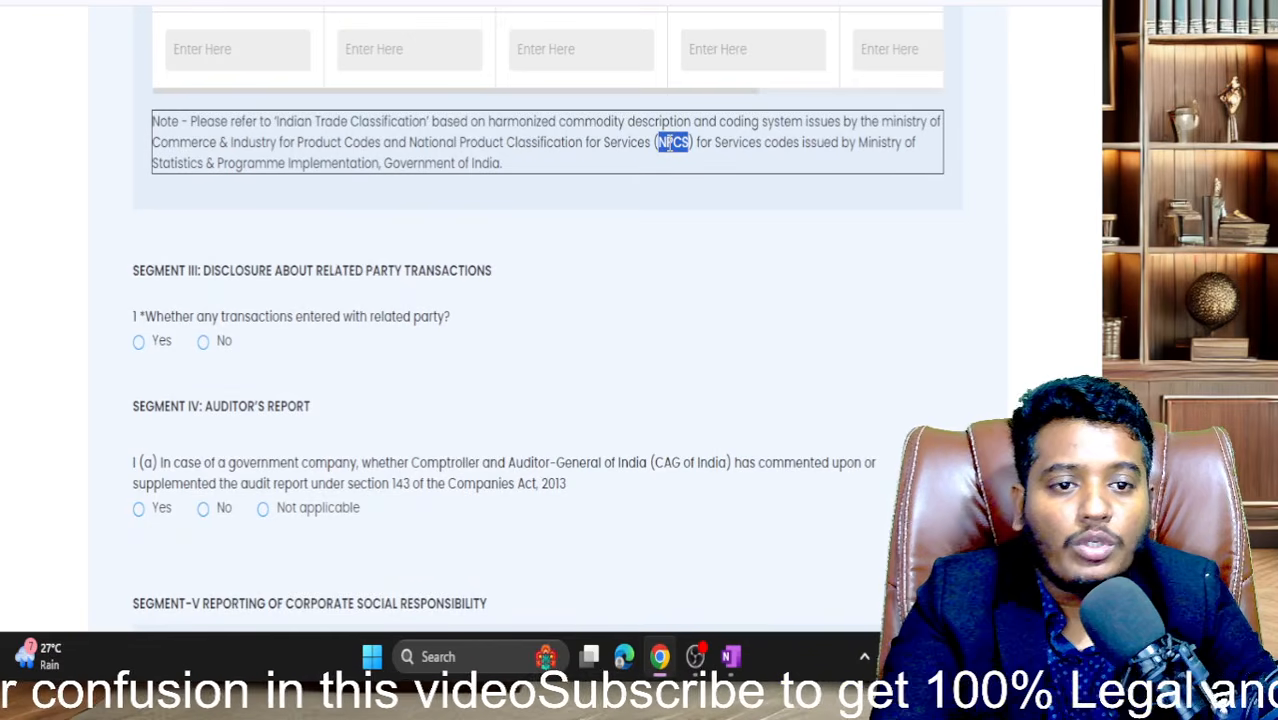
- Search Google for NPCS and check the National Productivity Council result
{"action": "key", "text": "ctrl+Tab"}
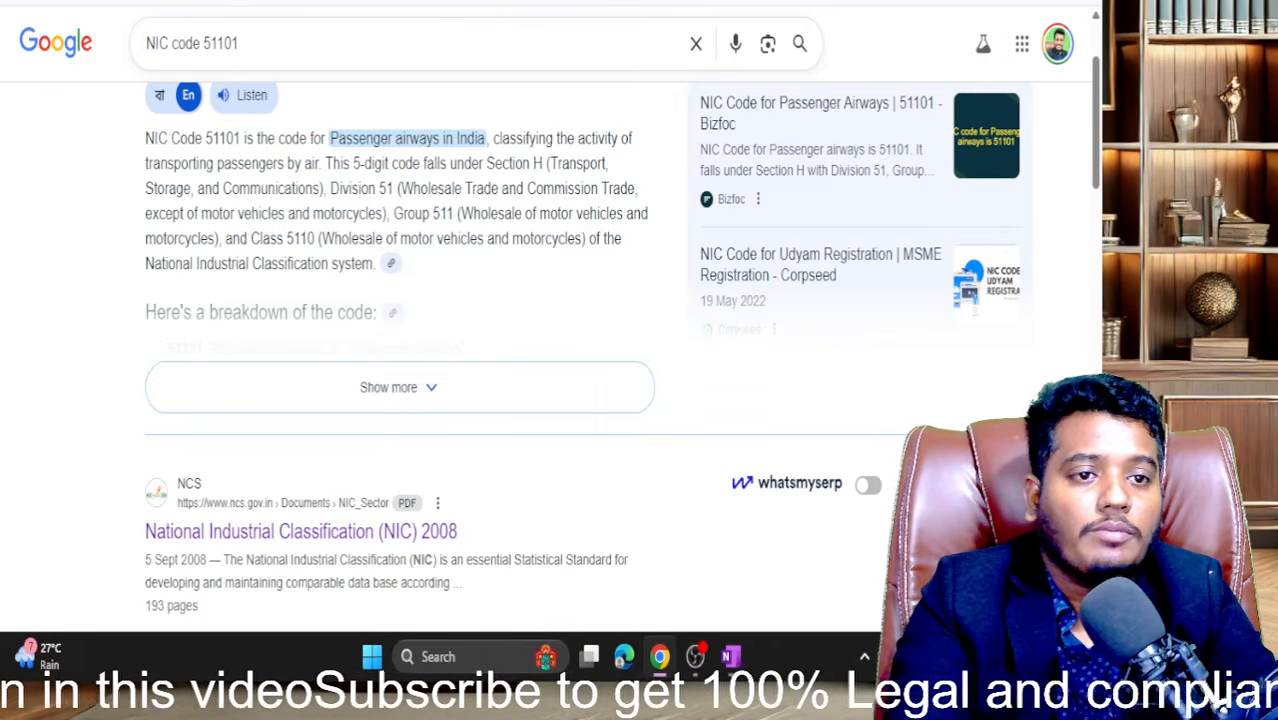
{"action": "key", "text": "ctrl+l"}
{"action": "key", "text": "ctrl+v"}
{"action": "key", "text": "Return"}
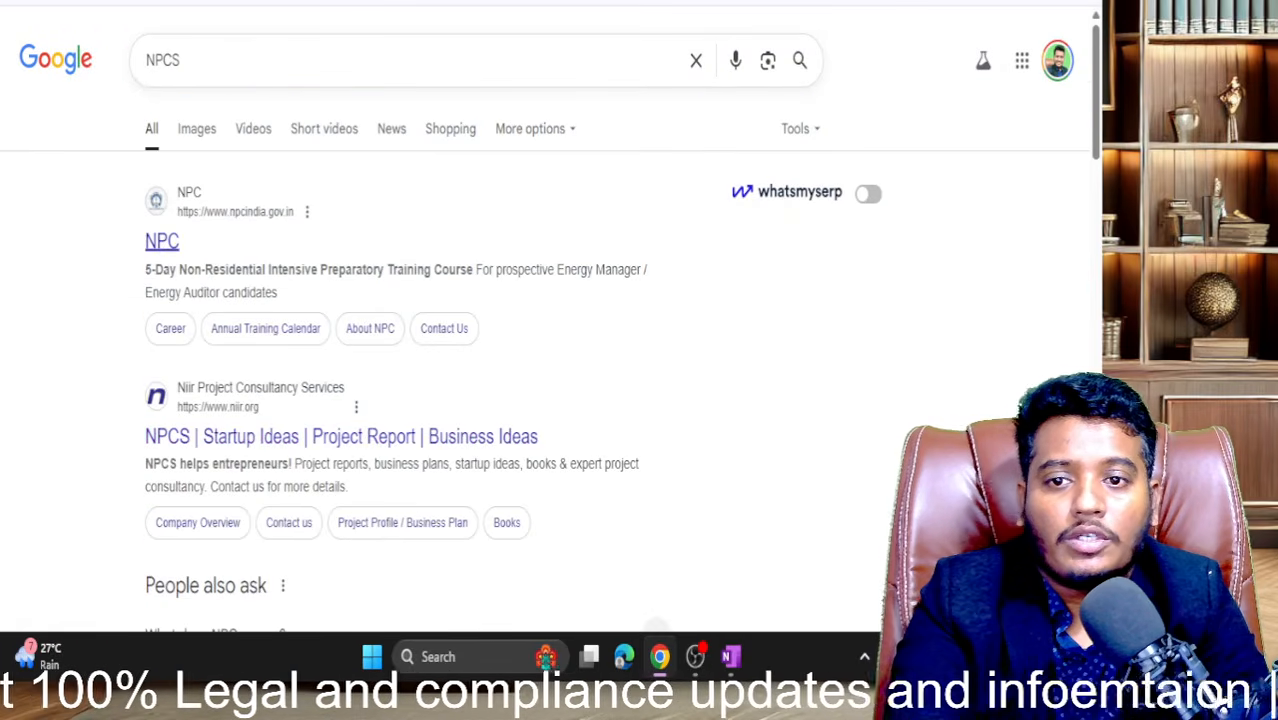
{"action": "key", "text": "ctrl+shift+Tab"}
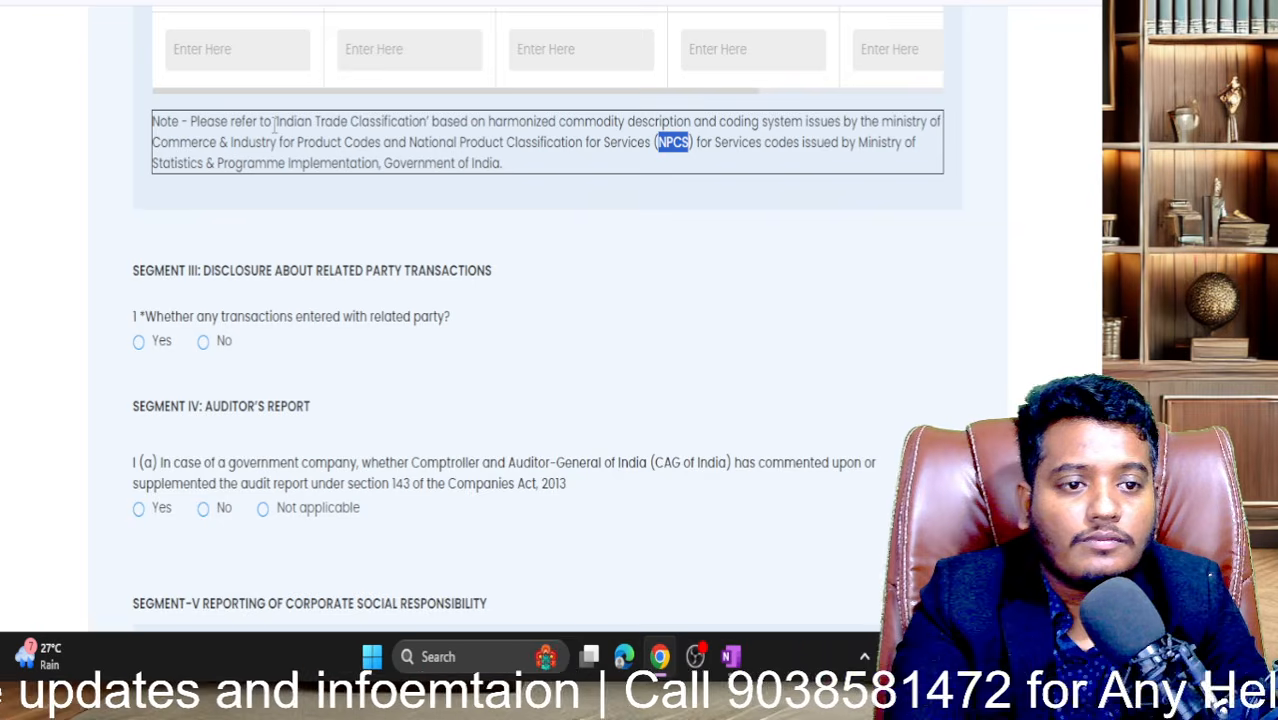
{"action": "key", "text": "ctrl+Tab"}
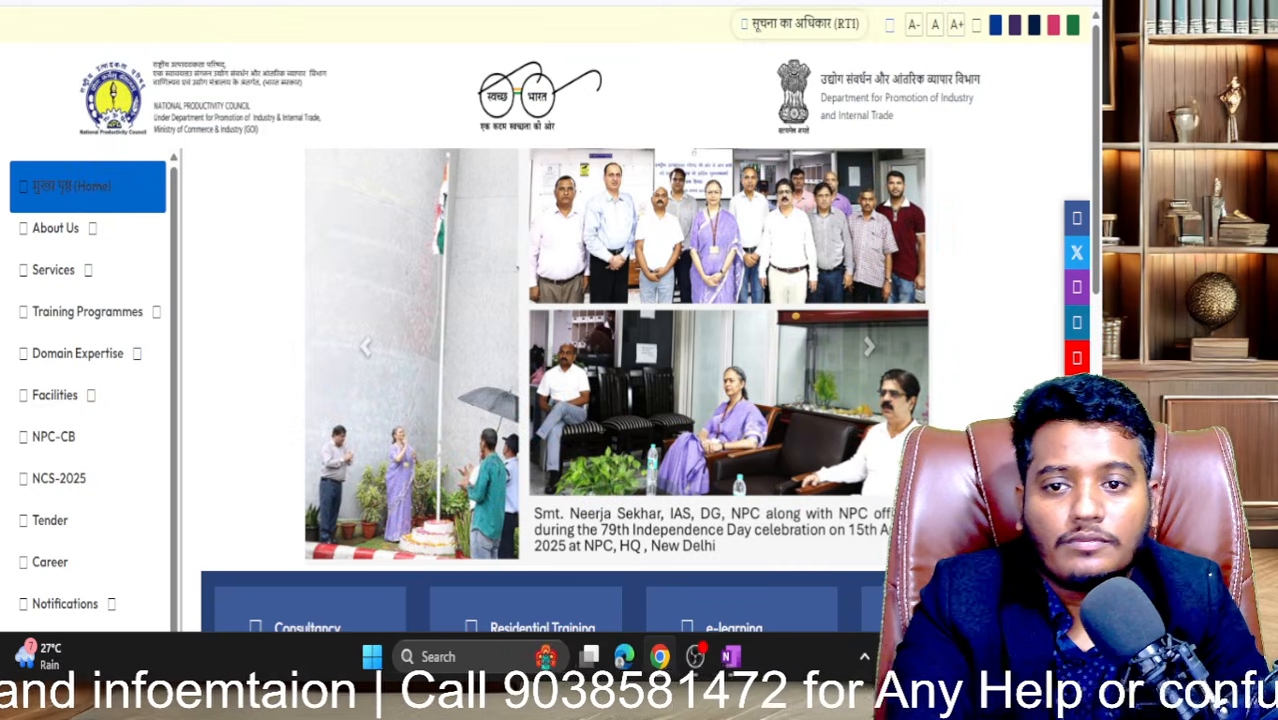
{"action": "left_click", "coordinate": [278, 1]}
- Search Google for 'npcs code mca list' and return from the failed link
{"action": "key", "text": "ctrl+l"}
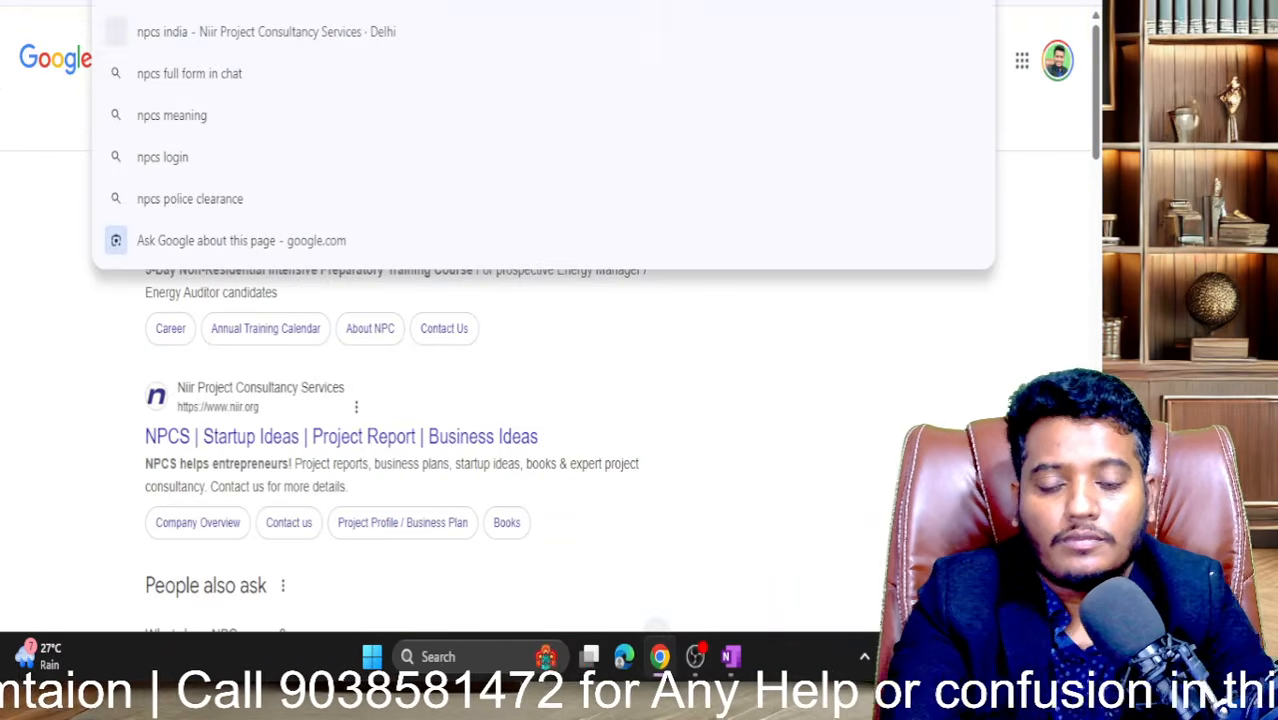
{"action": "type", "text": "ni"}
{"action": "key", "text": "BackSpace"}
{"action": "key", "text": "BackSpace"}
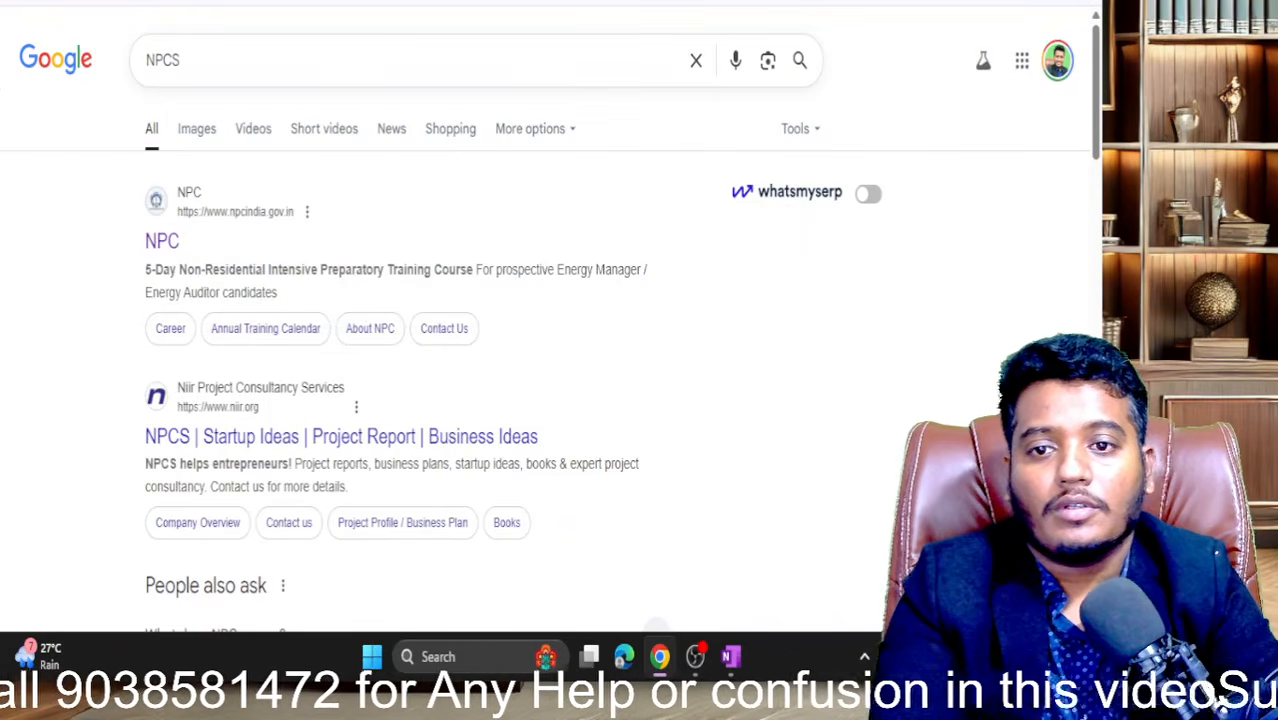
{"action": "key", "text": "ctrl+shift+Tab"}
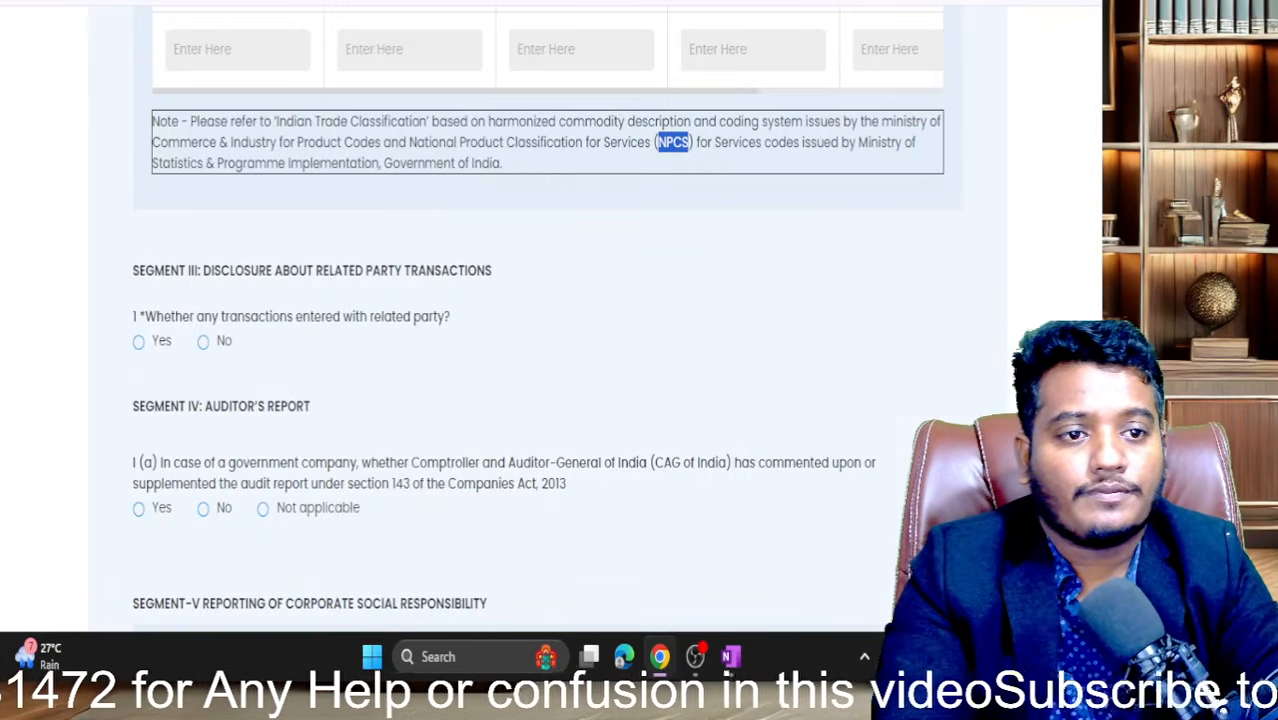
{"action": "key", "text": "ctrl+Tab"}
{"action": "key", "text": "ctrl+l"}
{"action": "type", "text": "npcs"}
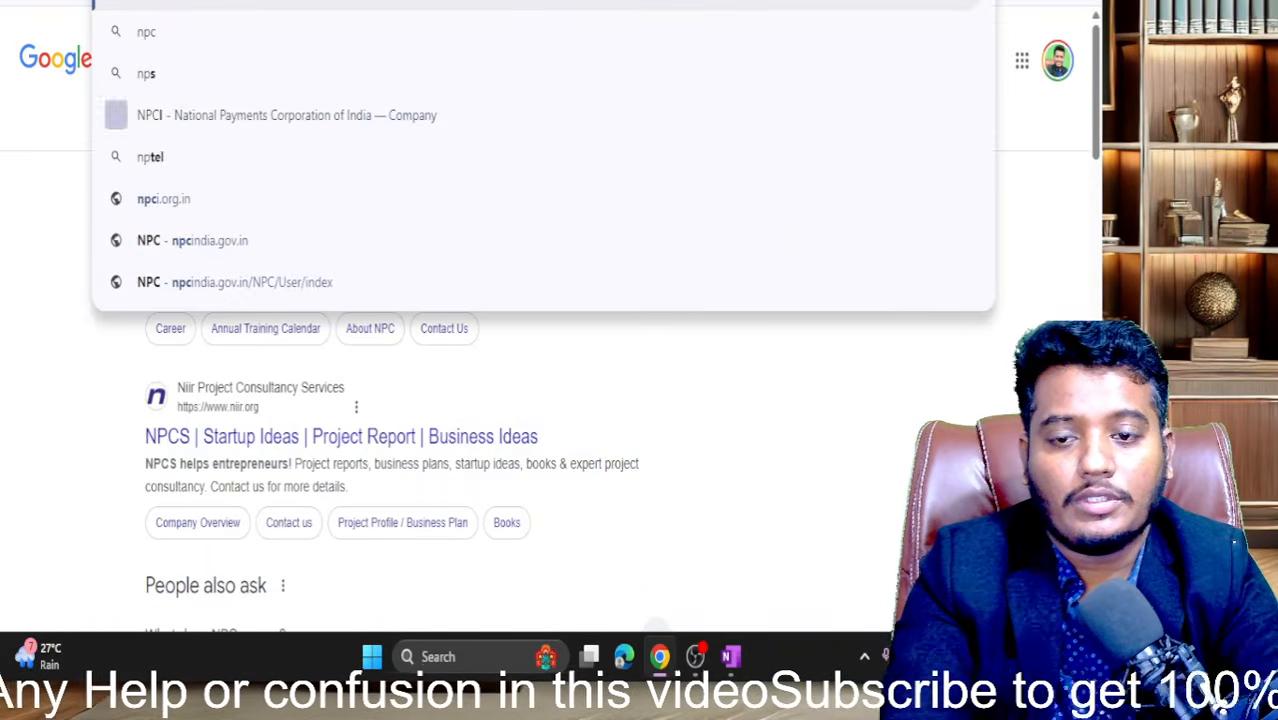
{"action": "type", "text": " code"}
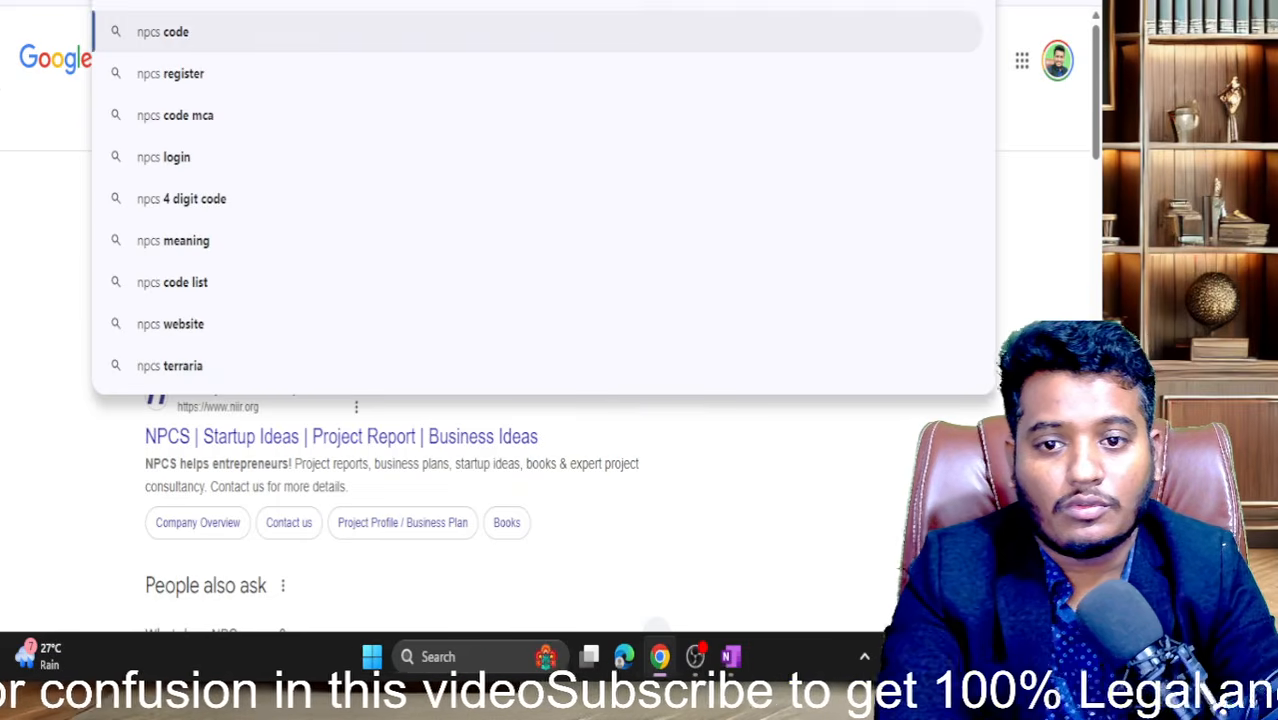
{"action": "type", "text": " mca"}
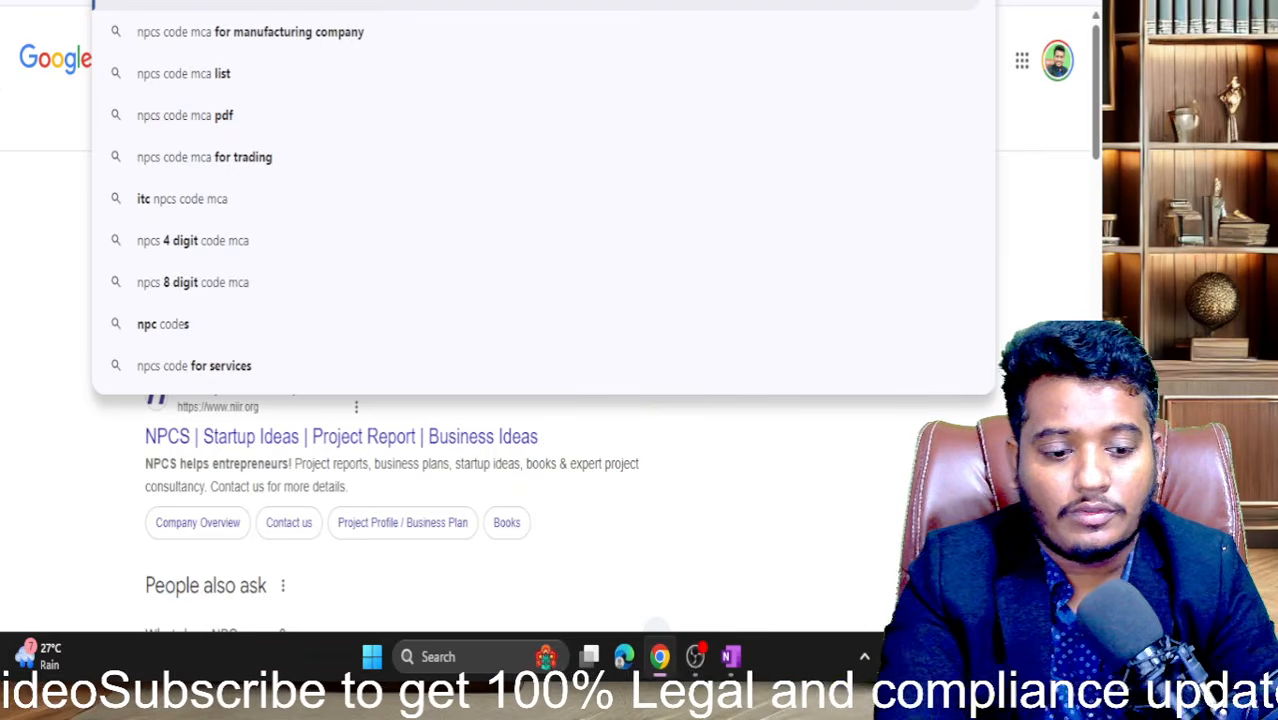
{"action": "key", "text": "Down"}
{"action": "key", "text": "Down"}
{"action": "key", "text": "Return"}
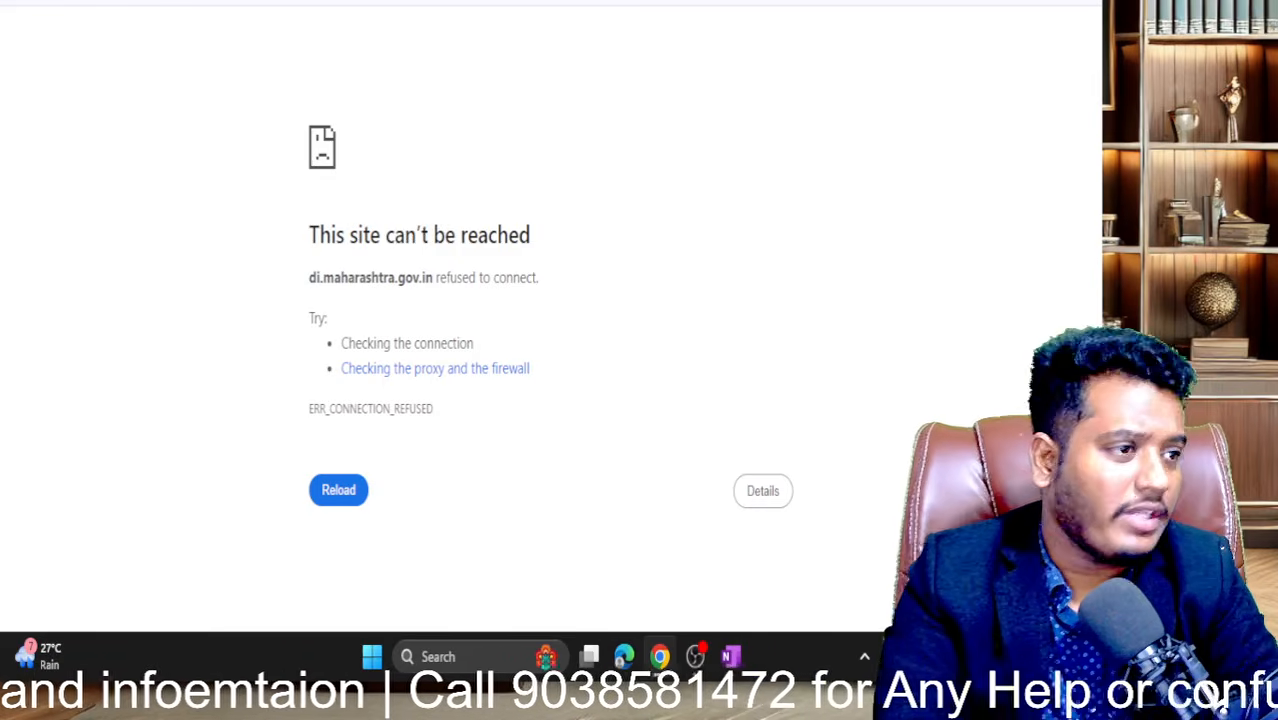
{"action": "key", "text": "alt+Left"}
{"action": "scroll", "coordinate": [305, 318], "scroll_direction": "down", "scroll_amount": 2}
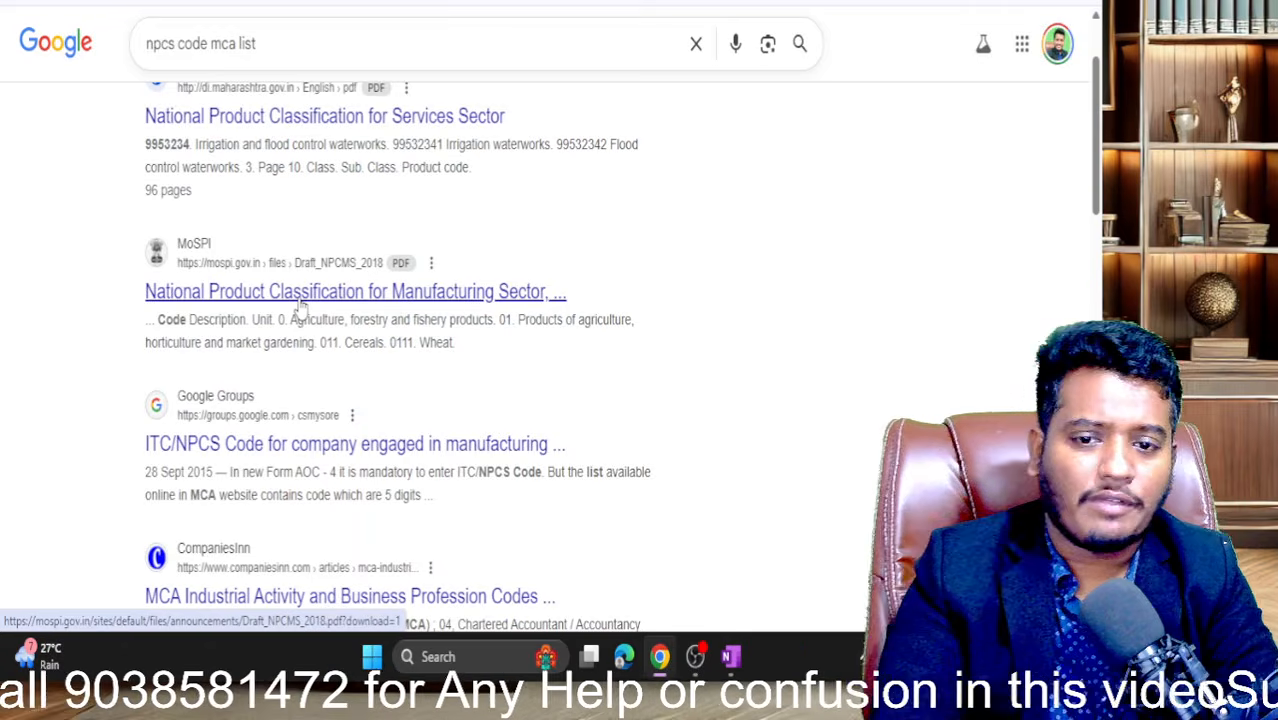
- Open the MoSPI Draft NPCMS 2018 PDF and select code 0451100 on page 25
{"action": "left_click", "coordinate": [299, 293]}
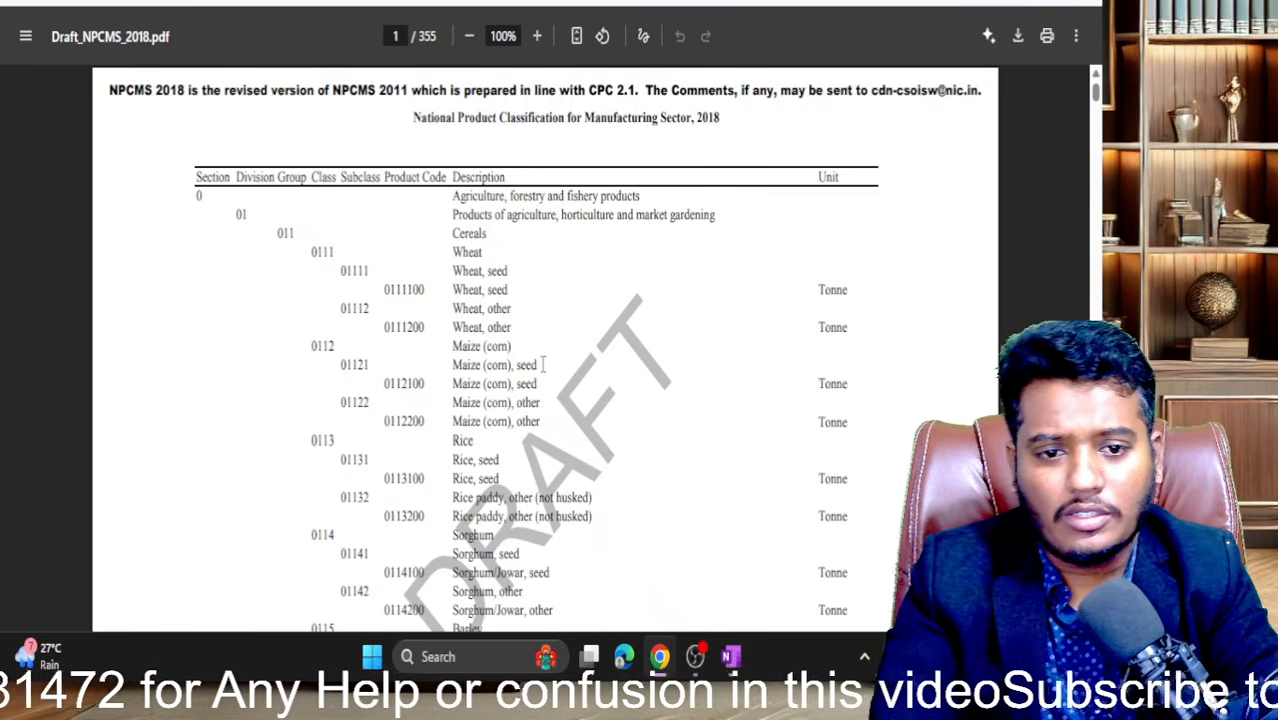
{"action": "scroll", "coordinate": [543, 364], "scroll_direction": "down", "scroll_amount": 10}
{"action": "scroll", "coordinate": [543, 364], "scroll_direction": "down", "scroll_amount": 20}
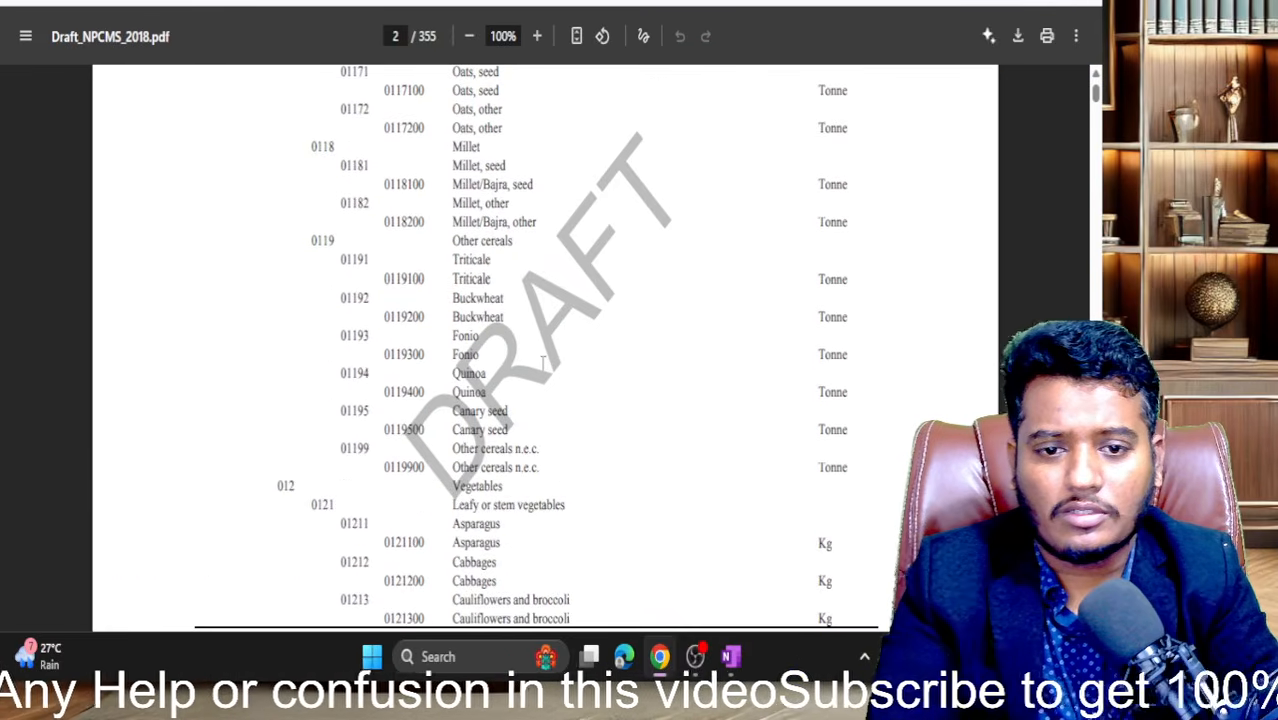
{"action": "scroll", "coordinate": [543, 364], "scroll_direction": "down", "scroll_amount": 20}
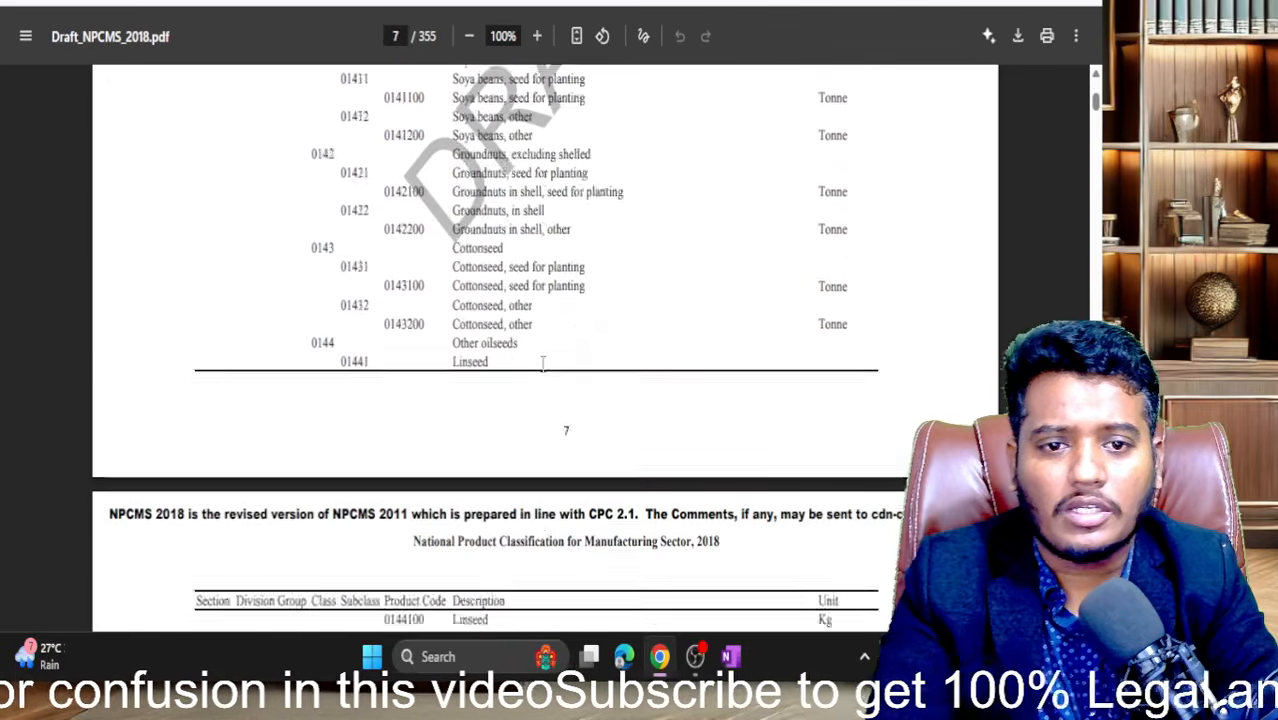
{"action": "scroll", "coordinate": [431, 344], "scroll_direction": "down", "scroll_amount": 20}
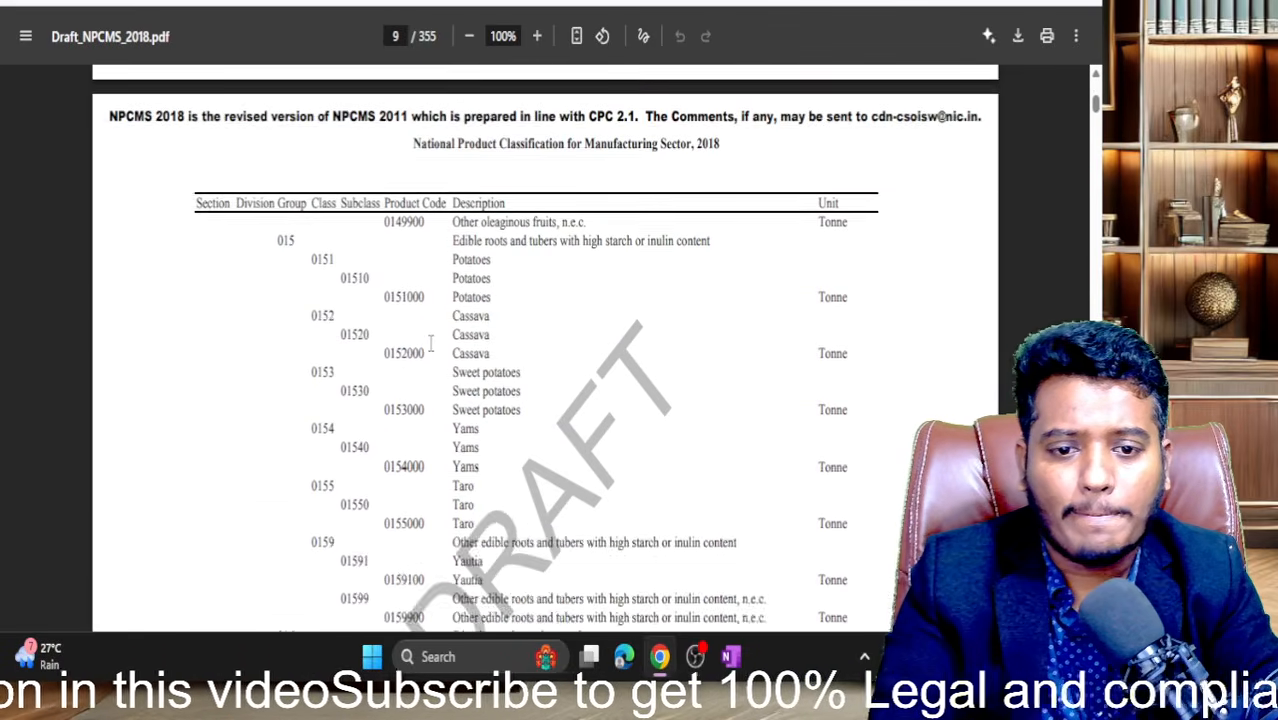
{"action": "scroll", "coordinate": [434, 277], "scroll_direction": "down", "scroll_amount": 5}
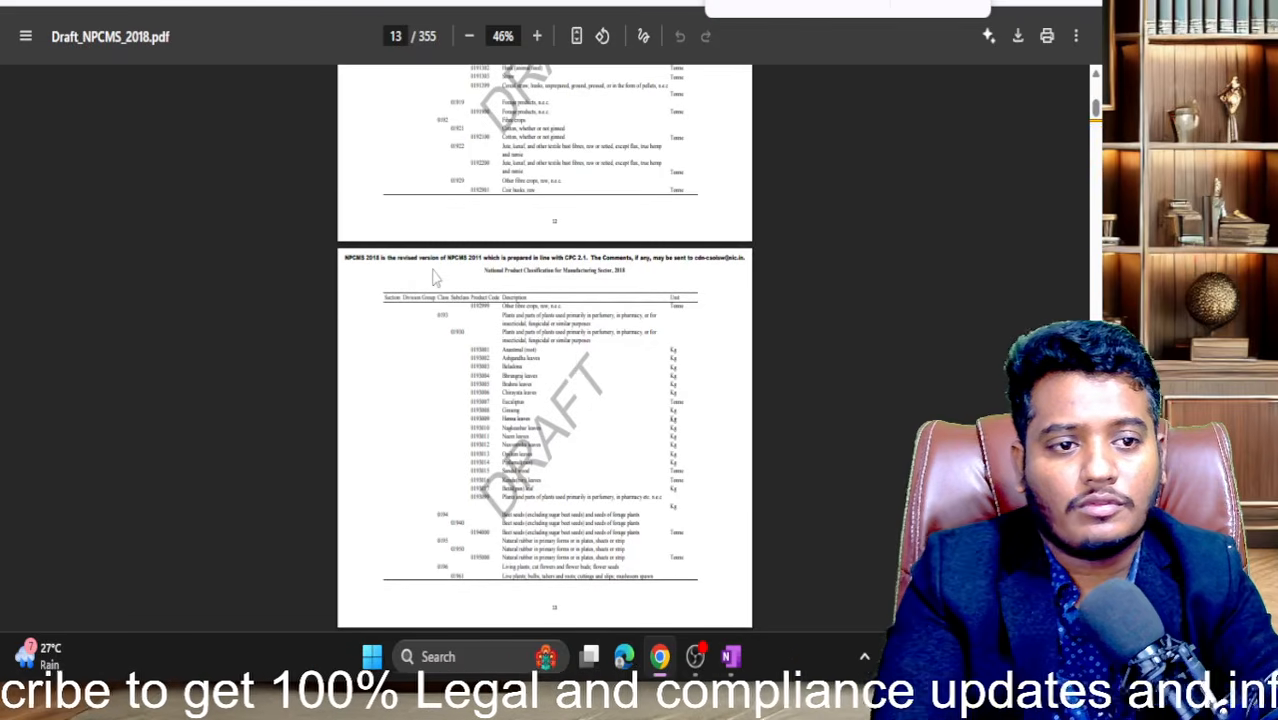
{"action": "scroll", "coordinate": [697, 307], "scroll_direction": "down", "scroll_amount": 20}
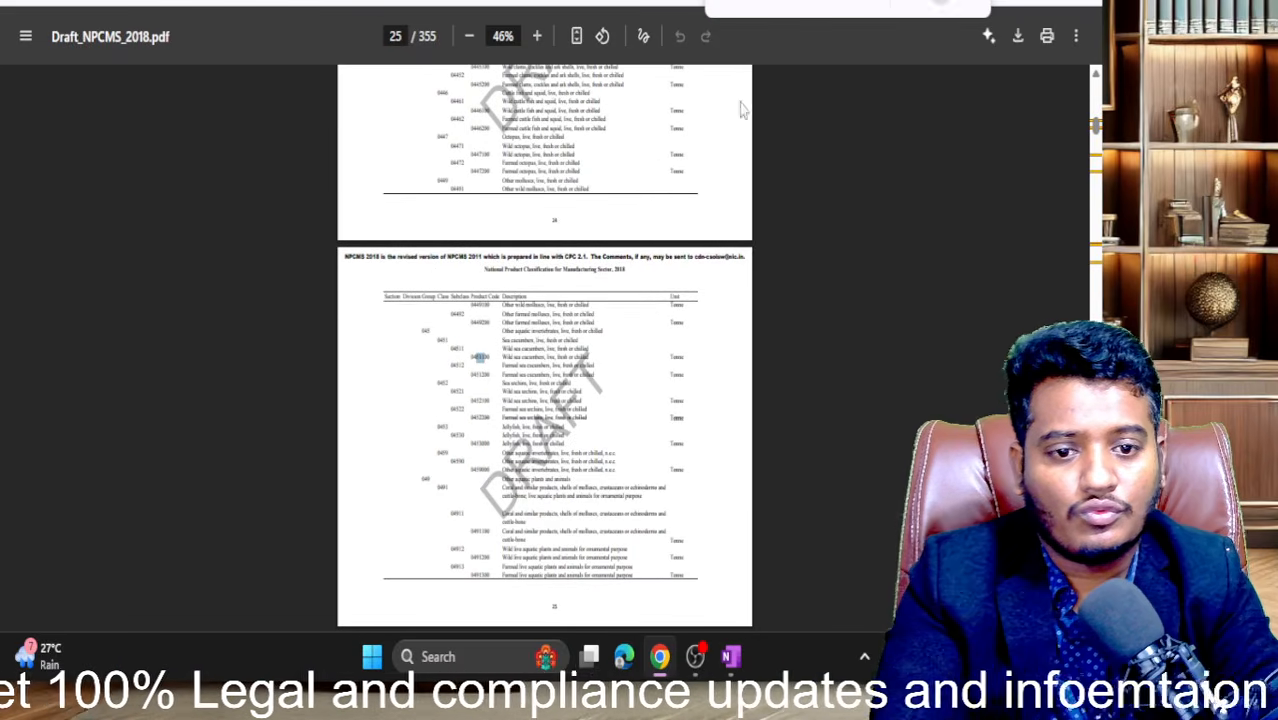
{"action": "scroll", "coordinate": [628, 195], "scroll_direction": "up", "scroll_amount": 5}
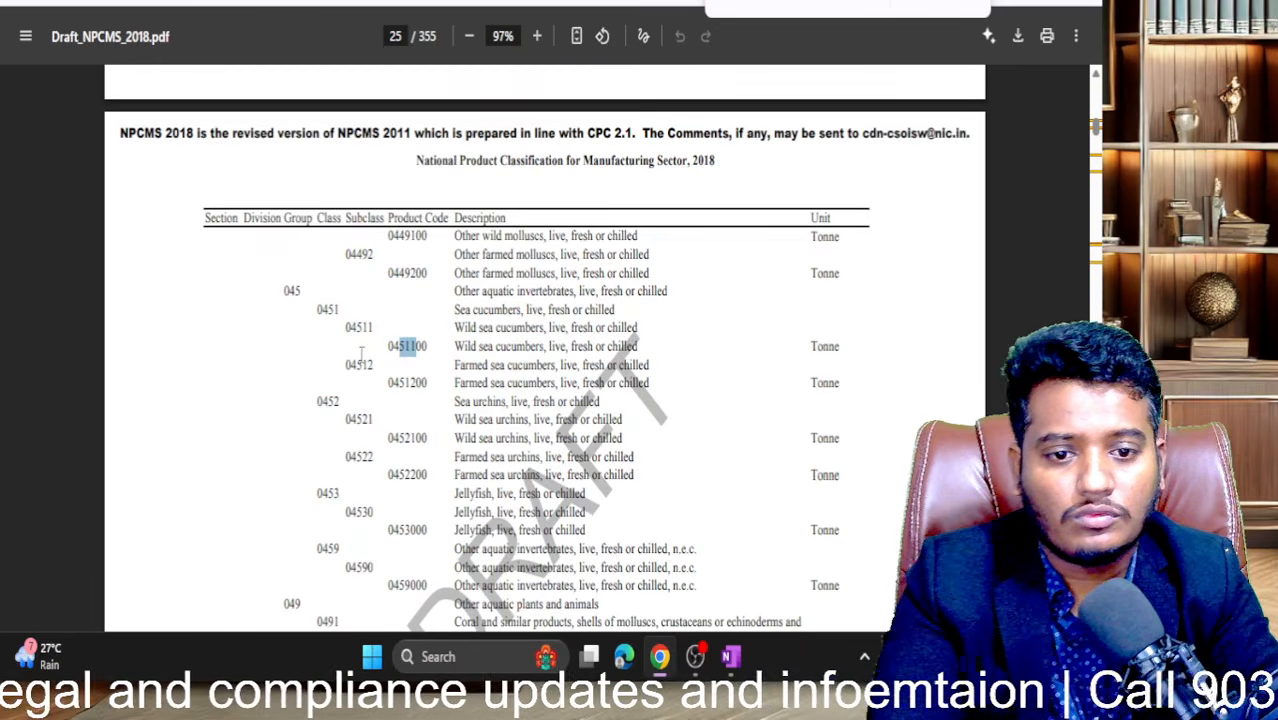
{"action": "left_click_drag", "start_coordinate": [386, 347], "coordinate": [437, 347]}
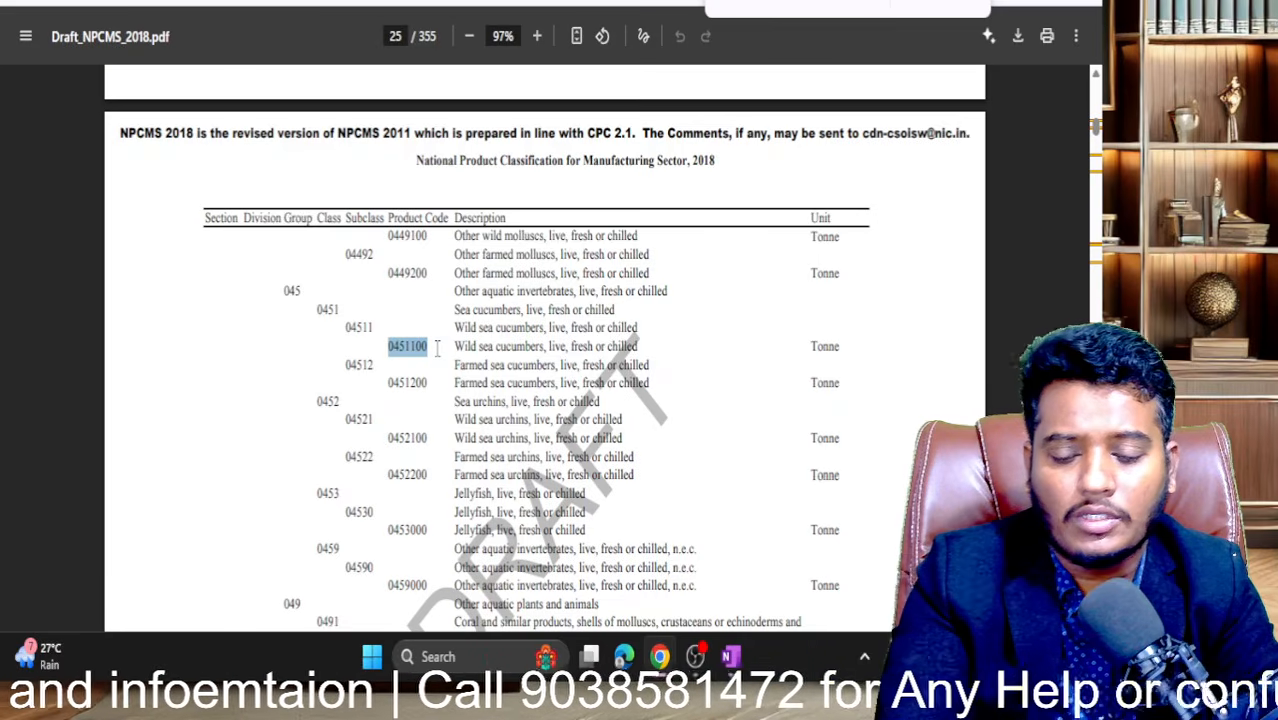
- Enter 0451 in the ITC/NPCS 4-digit product category code field
{"action": "left_click", "coordinate": [196, 2]}
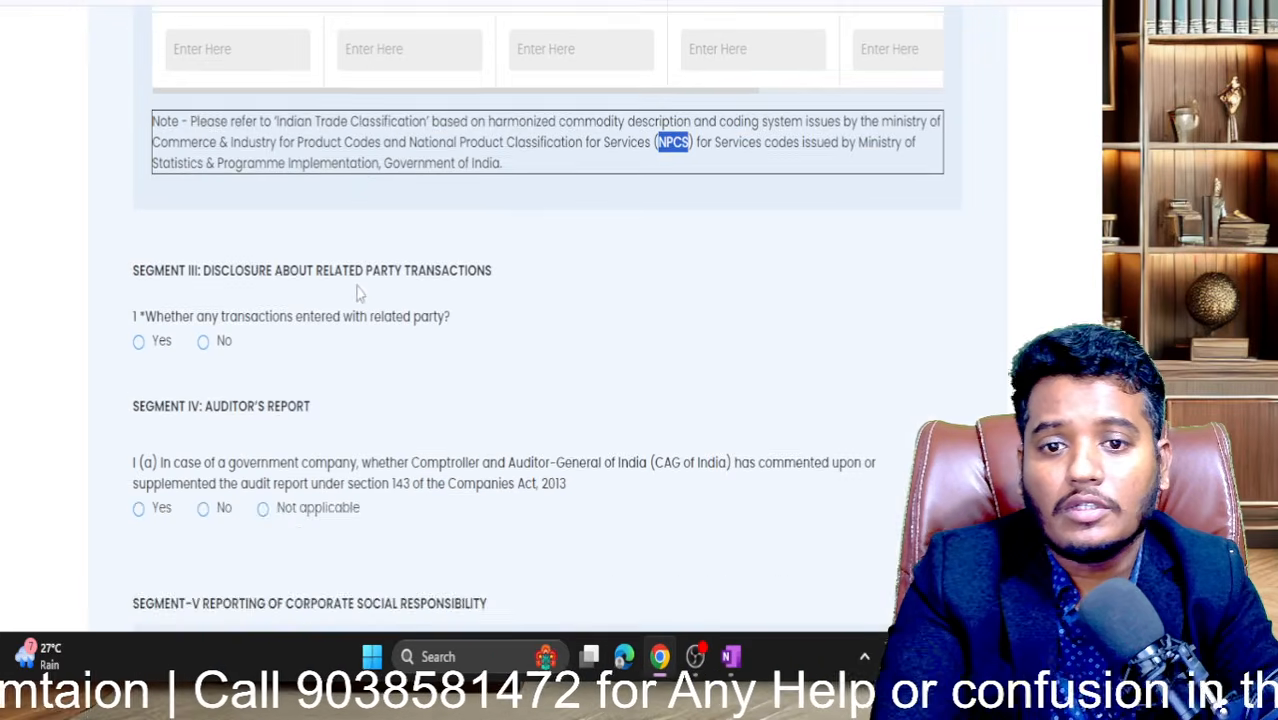
{"action": "scroll", "coordinate": [247, 150], "scroll_direction": "up", "scroll_amount": 3}
{"action": "left_click_drag", "start_coordinate": [238, 150], "coordinate": [86, 154]}
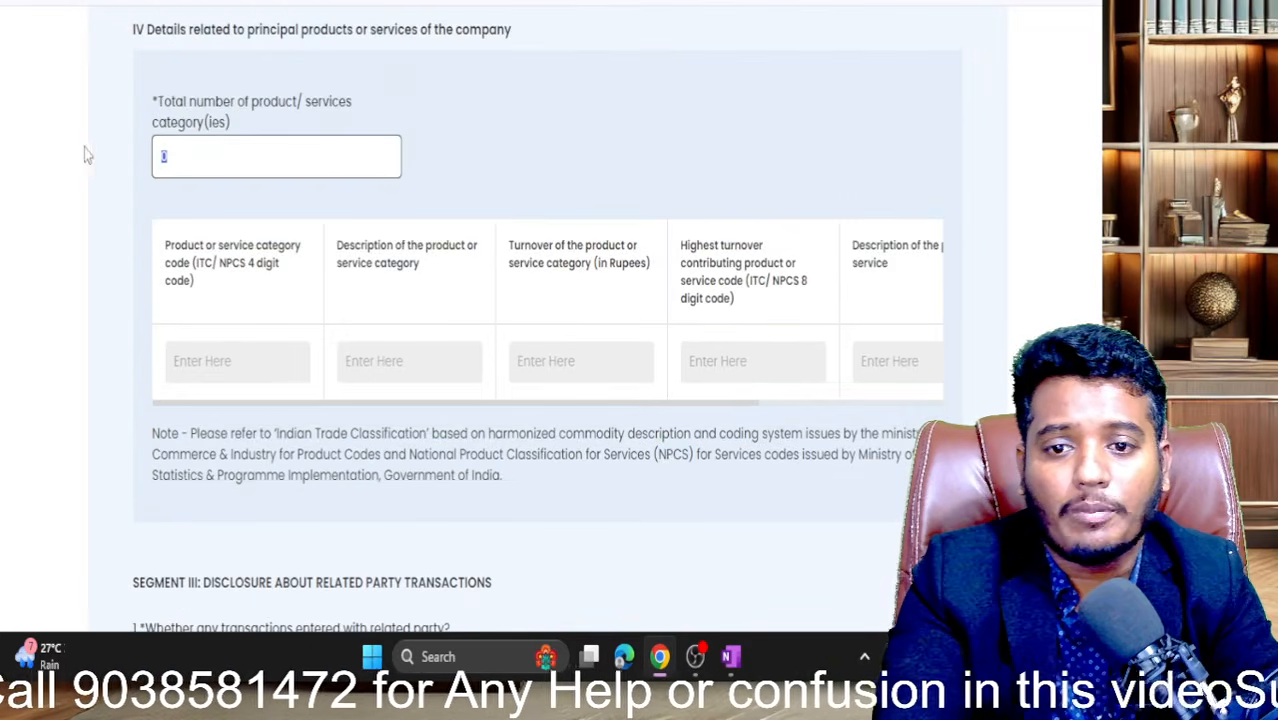
{"action": "left_click", "coordinate": [186, 351]}
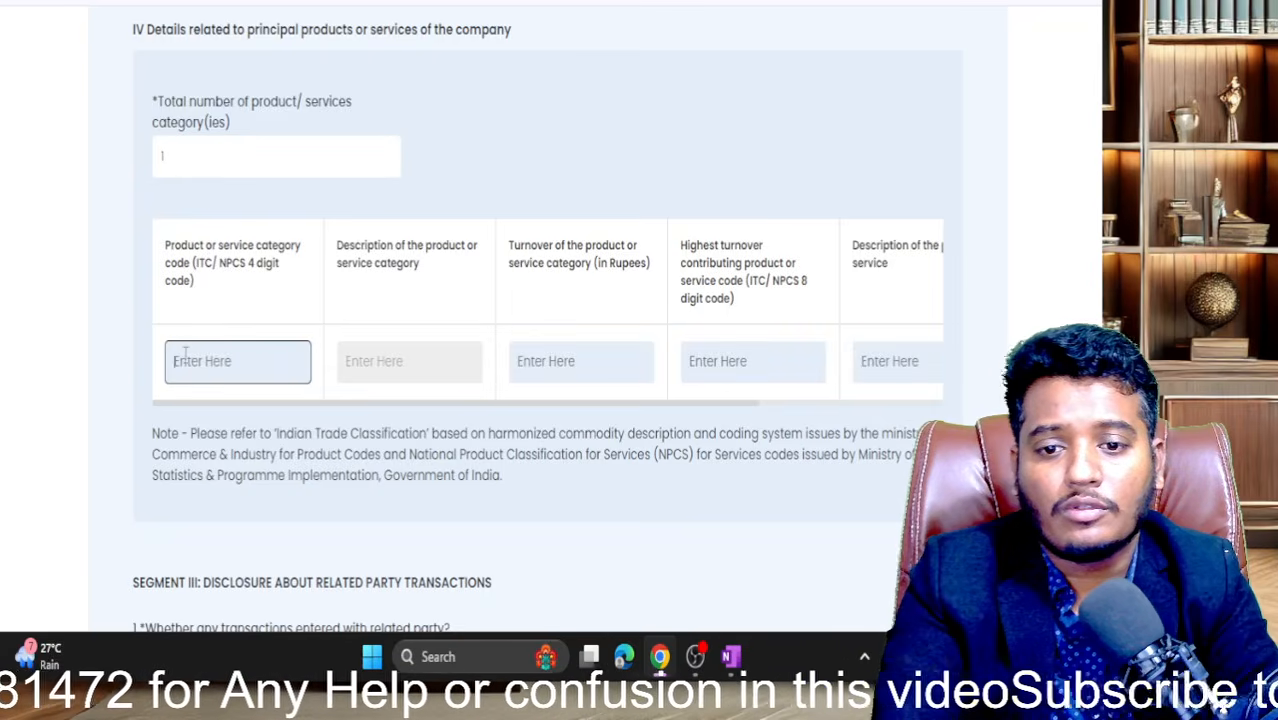
{"action": "type", "text": "0451"}
{"action": "left_click", "coordinate": [470, 232]}
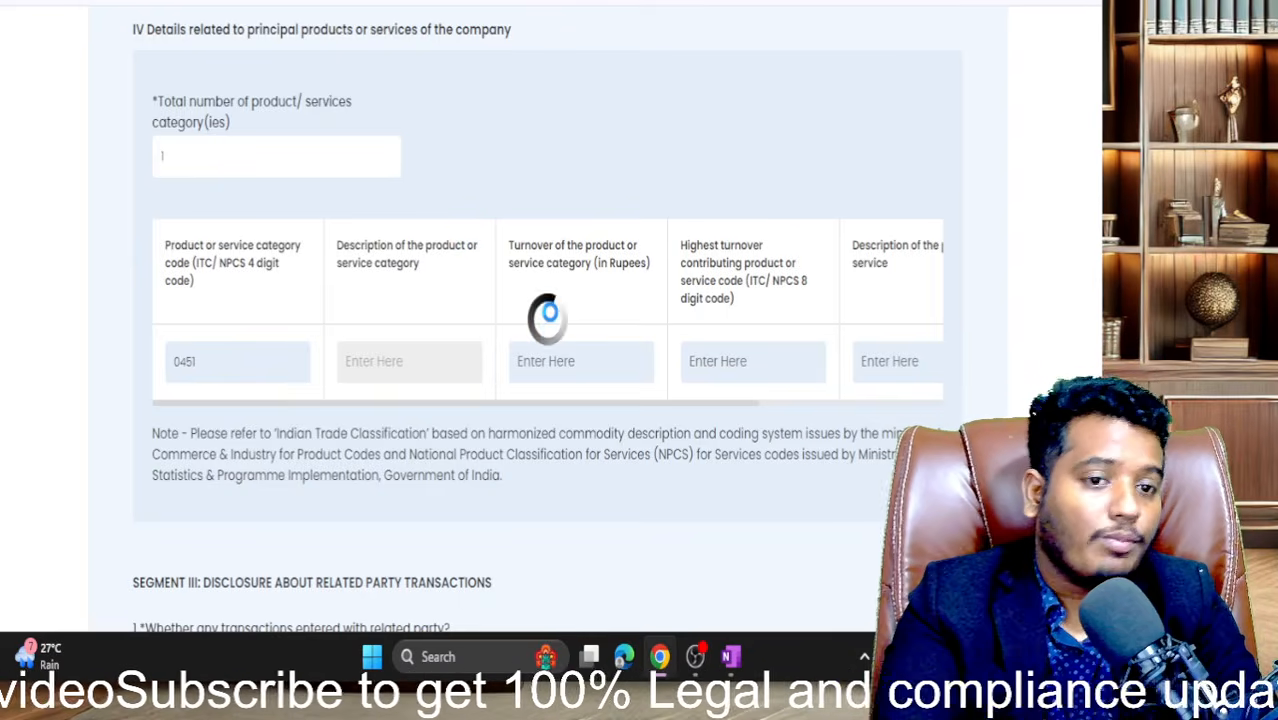
{"action": "scroll", "coordinate": [552, 320], "scroll_direction": "down", "scroll_amount": 1}
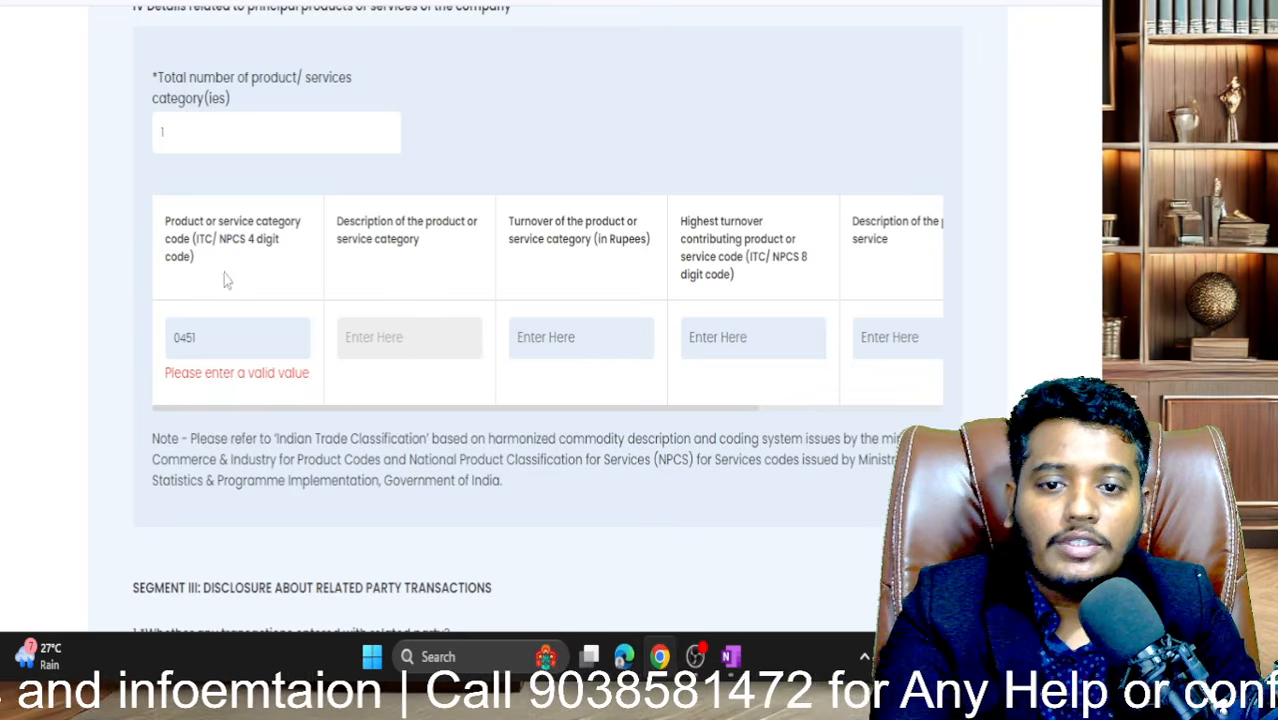
- Copy class code 0451 from the NPCMS list and paste it into the code field
{"action": "left_click", "coordinate": [780, 1]}
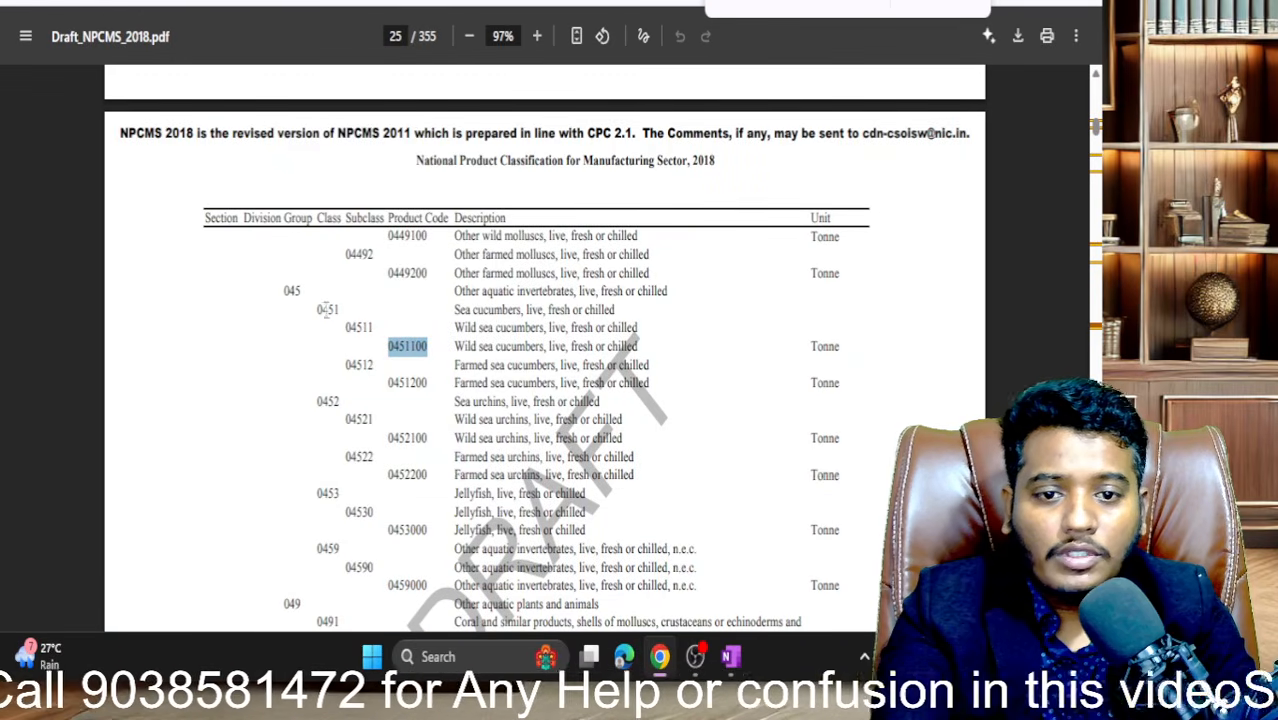
{"action": "double_click", "coordinate": [326, 309]}
{"action": "key", "text": "ctrl+c"}
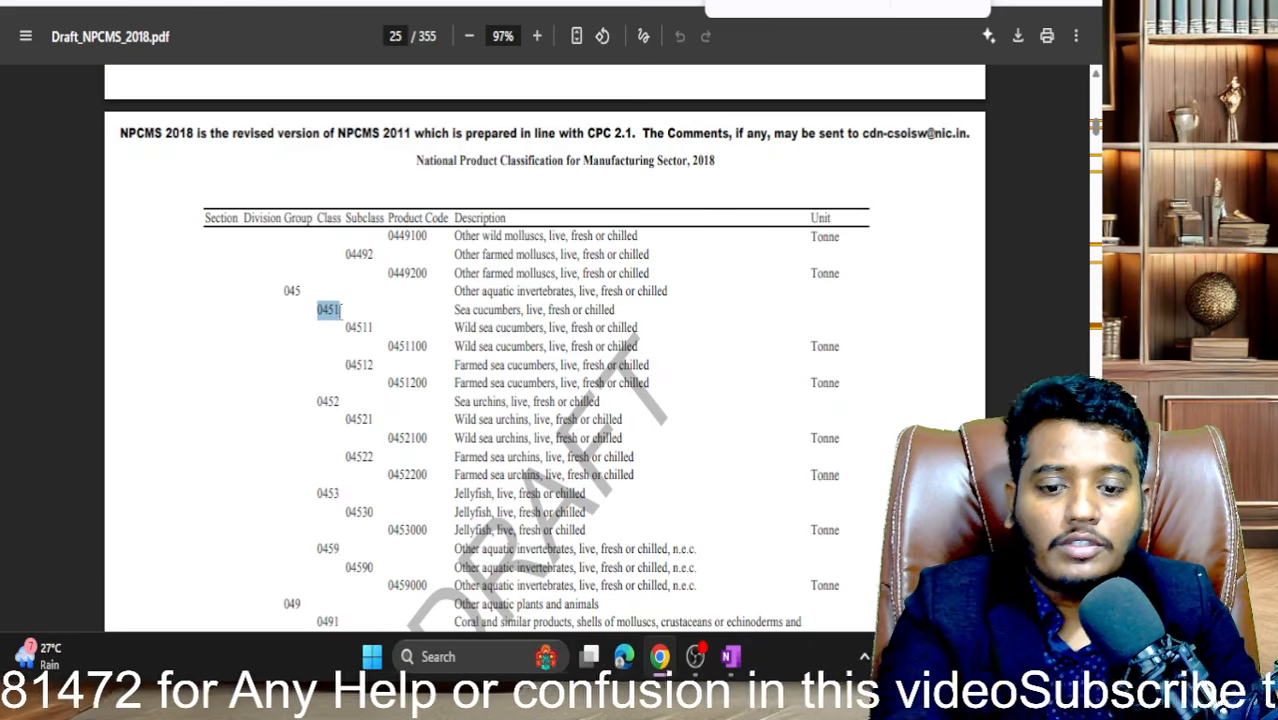
{"action": "left_click", "coordinate": [760, 3]}
{"action": "left_click_drag", "start_coordinate": [208, 345], "coordinate": [115, 337]}
{"action": "key", "text": "ctrl+v"}
{"action": "left_click", "coordinate": [385, 431]}
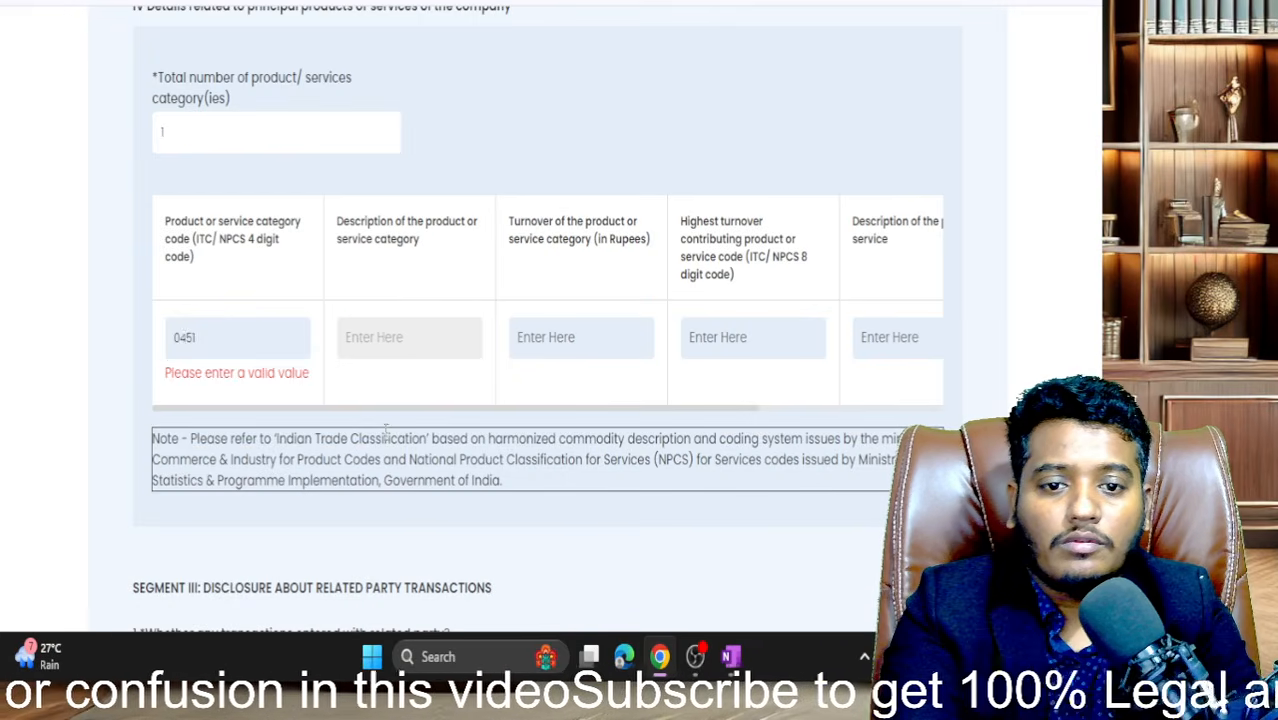
{"action": "left_click", "coordinate": [453, 280]}
- Clear the 0451 code from the product category code field
{"action": "double_click", "coordinate": [280, 335]}
{"action": "key", "text": "ctrl+c"}
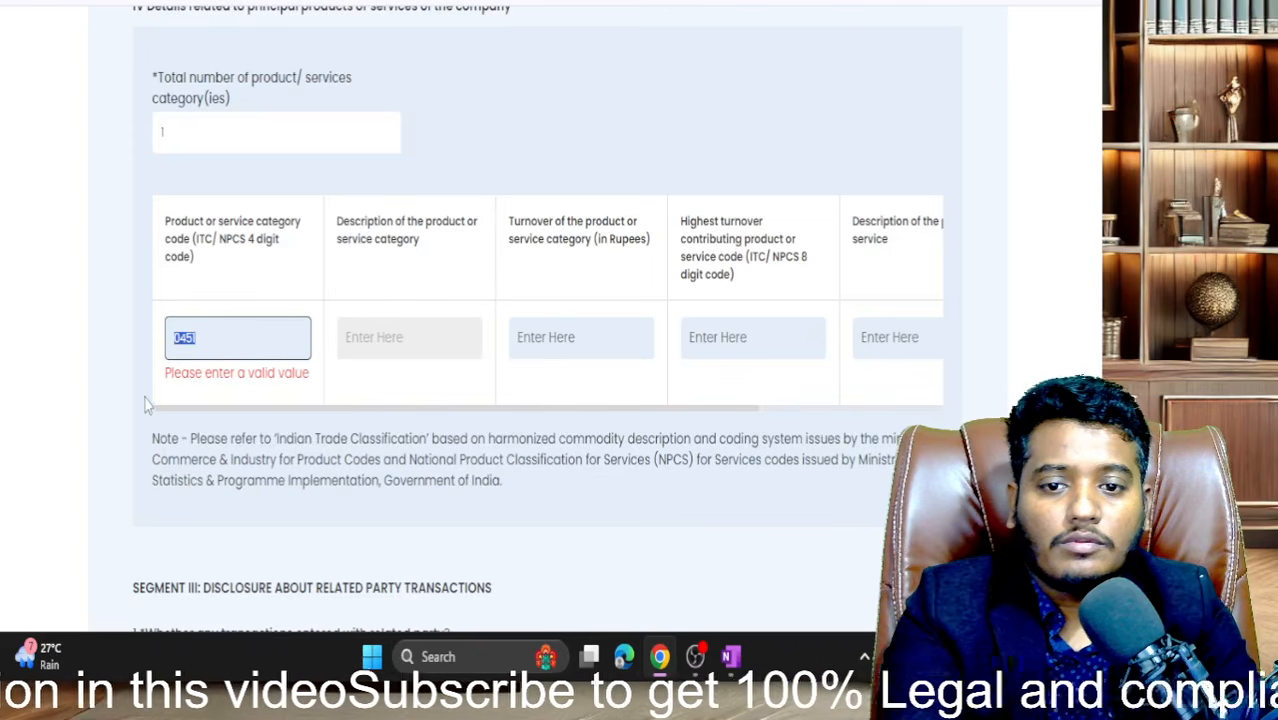
{"action": "key", "text": "BackSpace"}
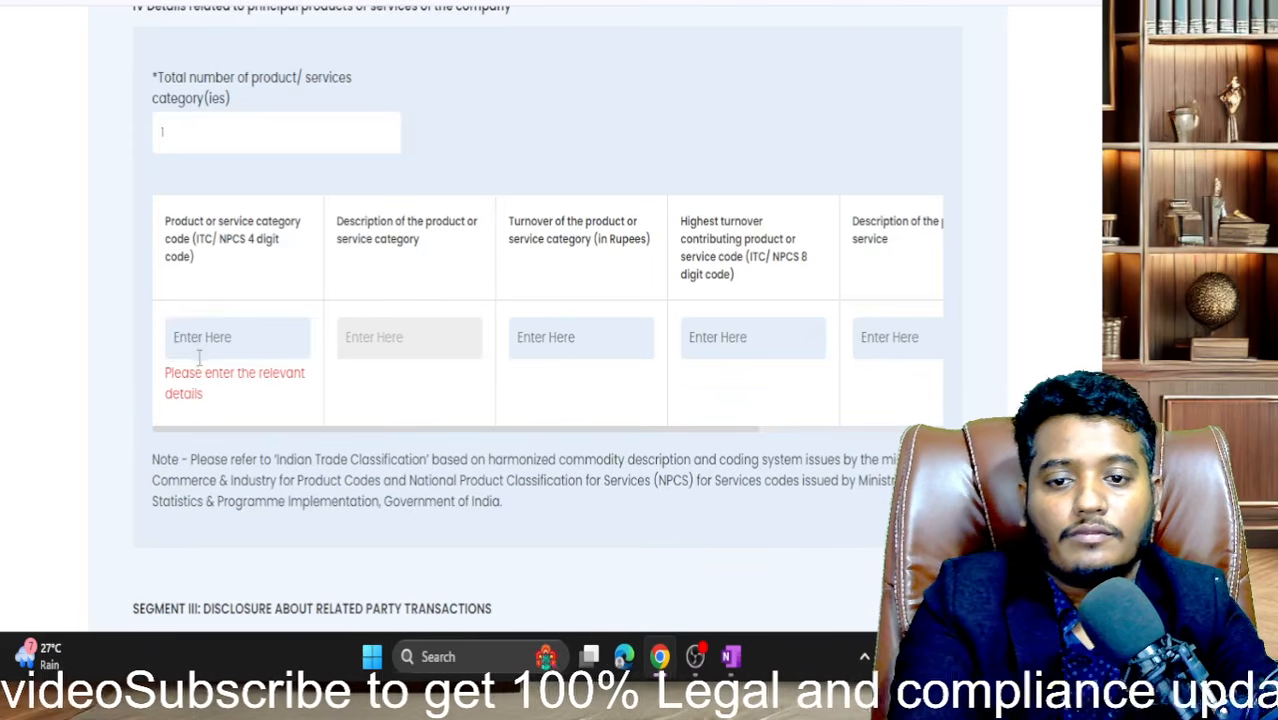
{"action": "key", "text": "ctrl+v"}
{"action": "left_click", "coordinate": [77, 422]}
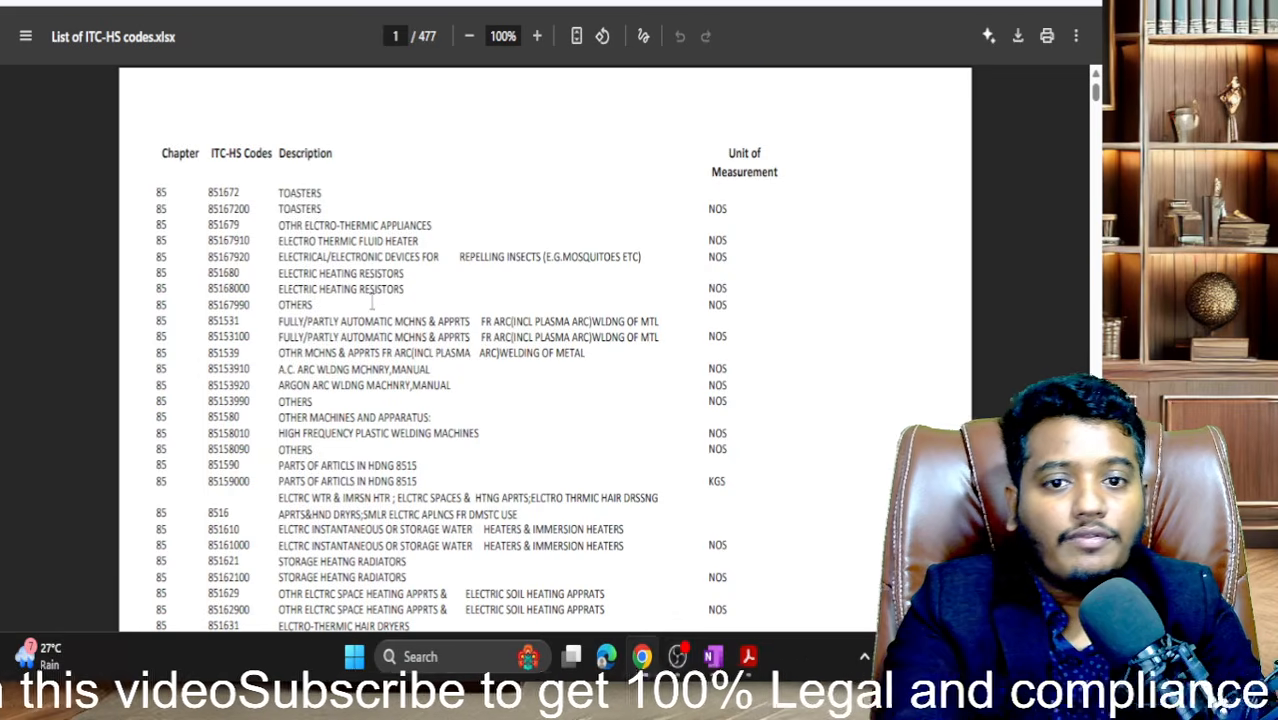
- Copy heading code 9805 (Dutiable Ship's/Aircraft's Store) from page 8 of the ITC-HS list
{"action": "scroll", "coordinate": [372, 301], "scroll_direction": "down", "scroll_amount": 2}
{"action": "scroll", "coordinate": [372, 301], "scroll_direction": "up", "scroll_amount": 2}
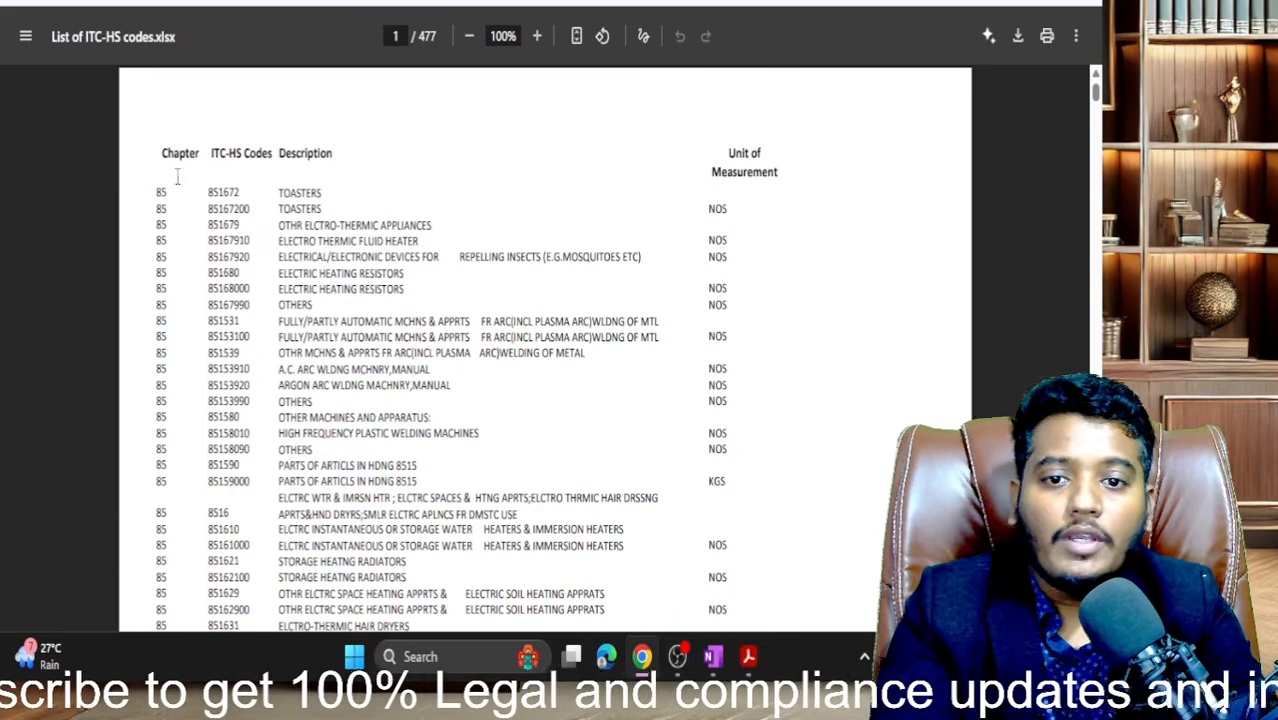
{"action": "scroll", "coordinate": [406, 361], "scroll_direction": "down", "scroll_amount": 5}
{"action": "scroll", "coordinate": [228, 261], "scroll_direction": "up", "scroll_amount": 2}
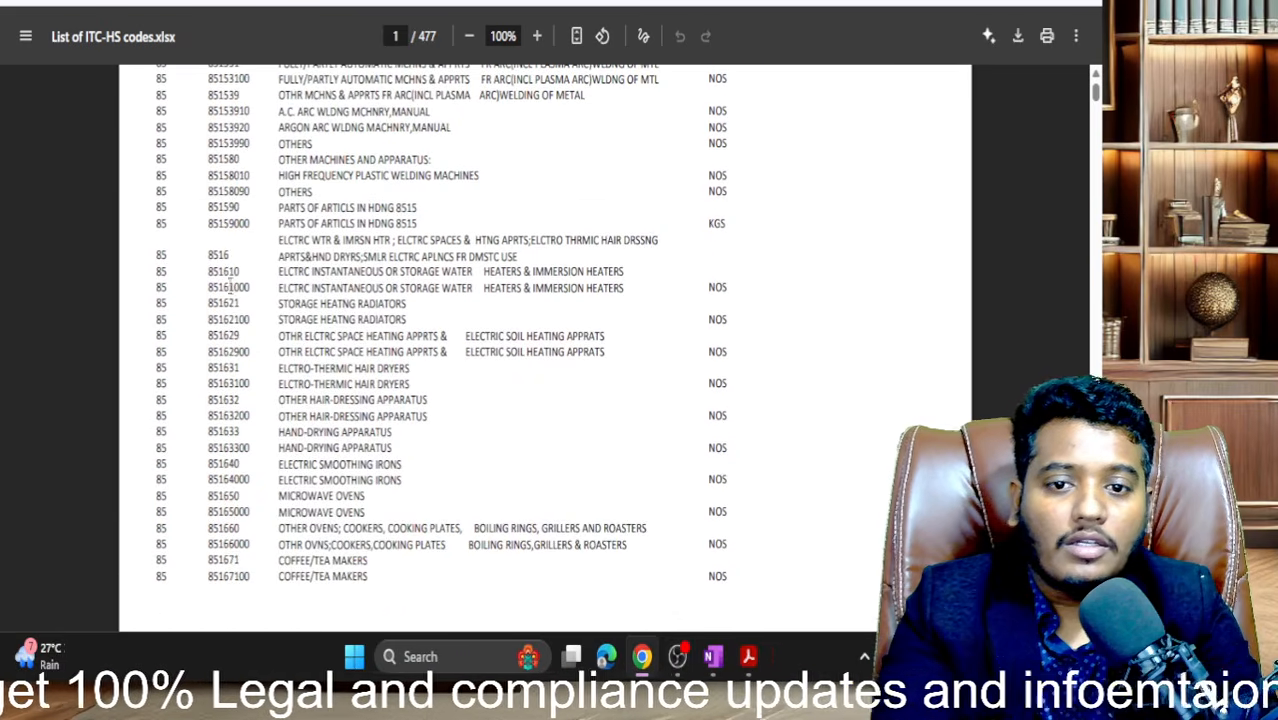
{"action": "scroll", "coordinate": [232, 262], "scroll_direction": "down", "scroll_amount": 20}
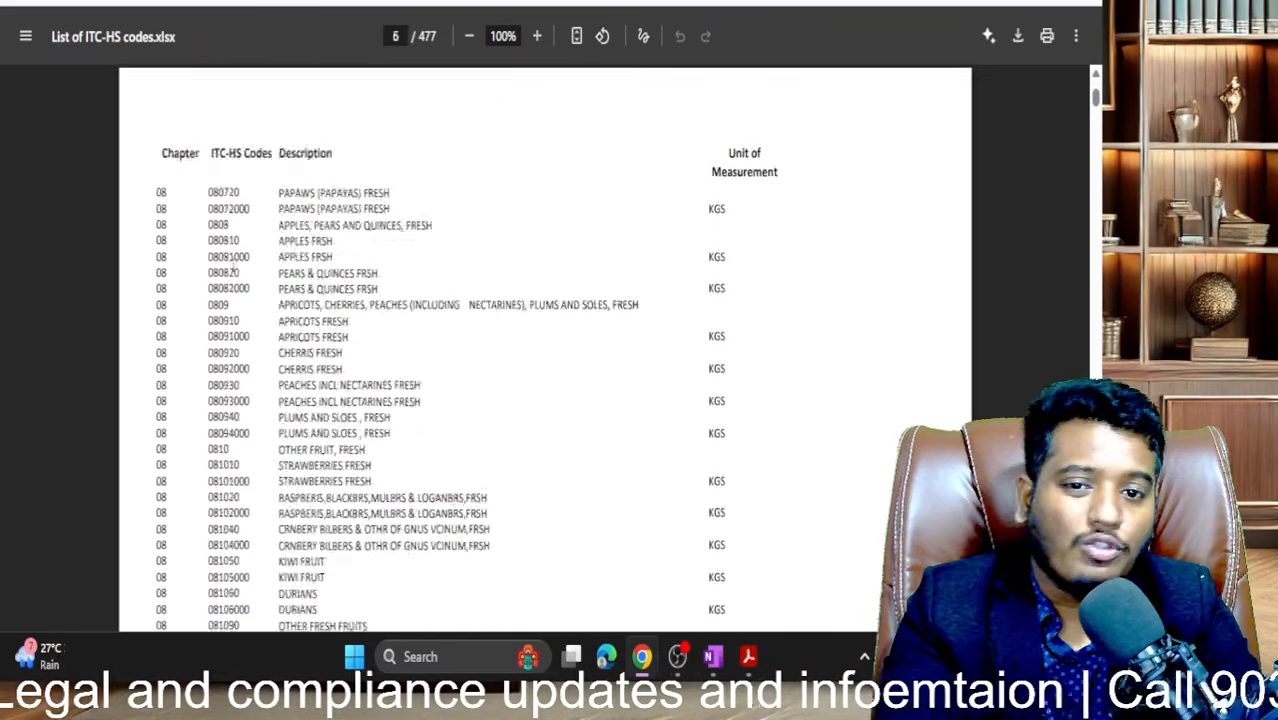
{"action": "scroll", "coordinate": [233, 262], "scroll_direction": "down", "scroll_amount": 3}
{"action": "scroll", "coordinate": [233, 262], "scroll_direction": "up", "scroll_amount": 2}
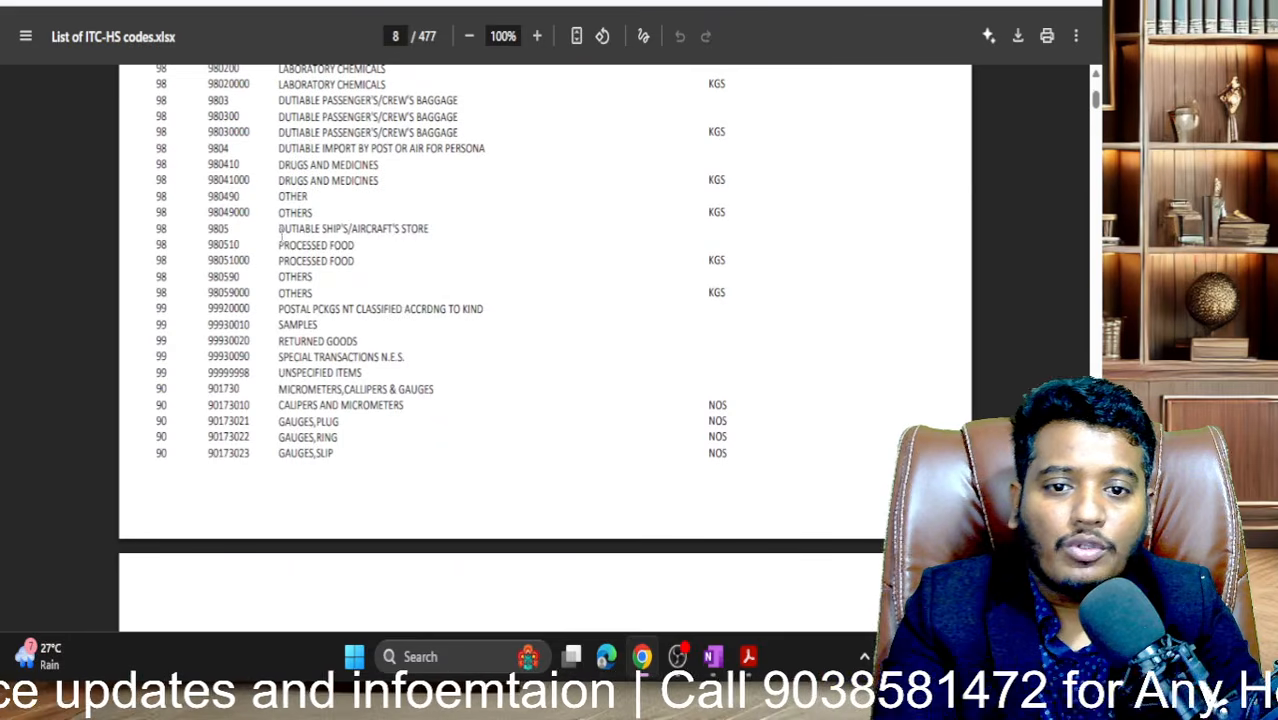
{"action": "left_click_drag", "start_coordinate": [276, 232], "coordinate": [322, 282]}
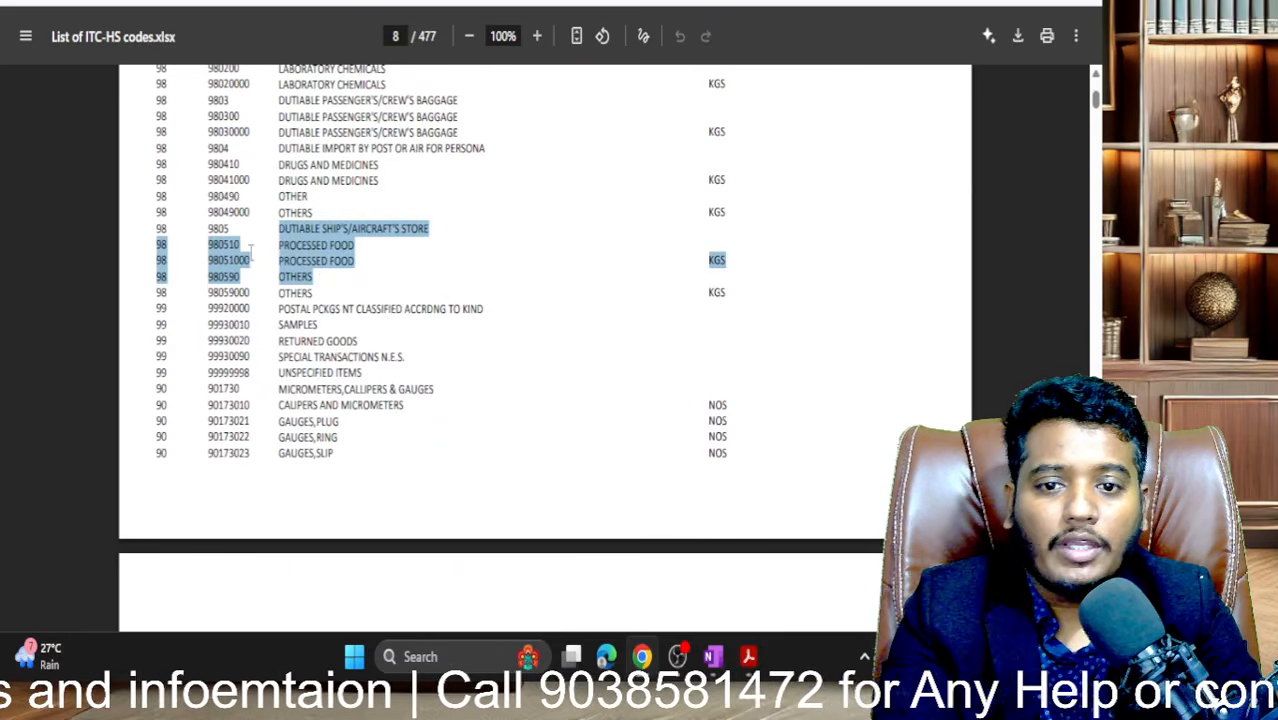
{"action": "left_click_drag", "start_coordinate": [209, 229], "coordinate": [362, 260]}
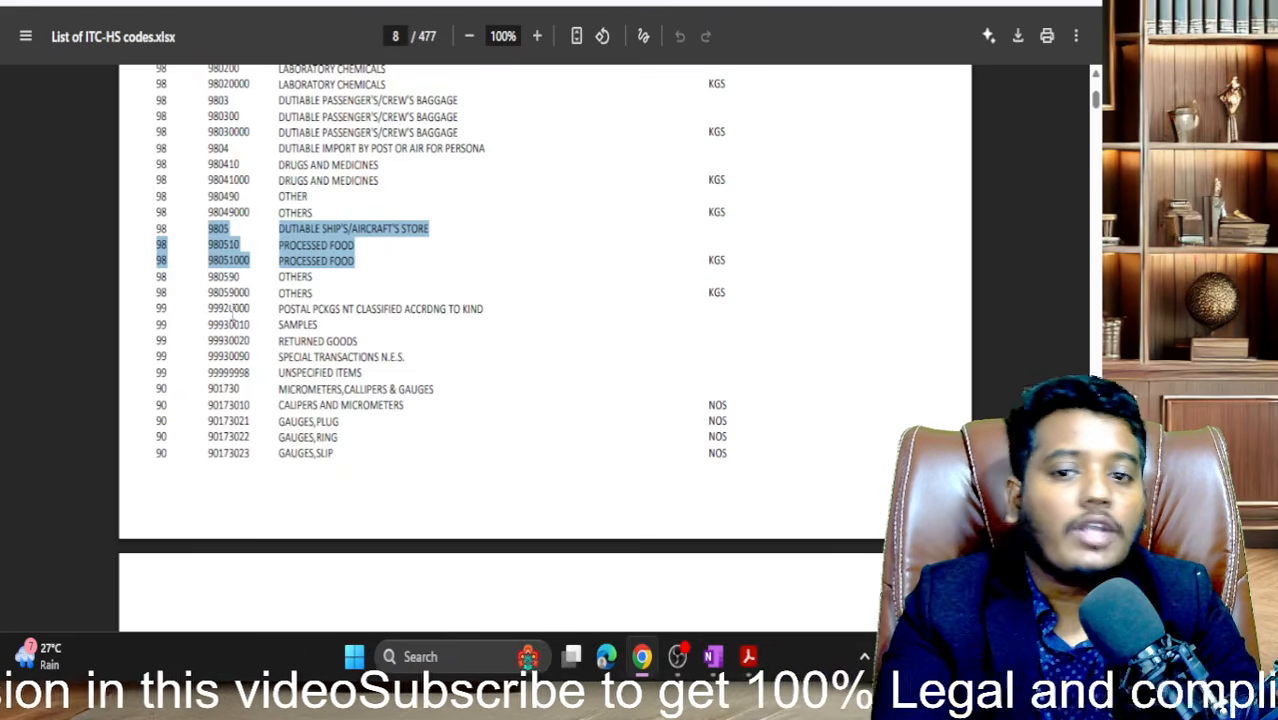
{"action": "left_click_drag", "start_coordinate": [230, 228], "coordinate": [199, 230]}
{"action": "key", "text": "ctrl+c"}
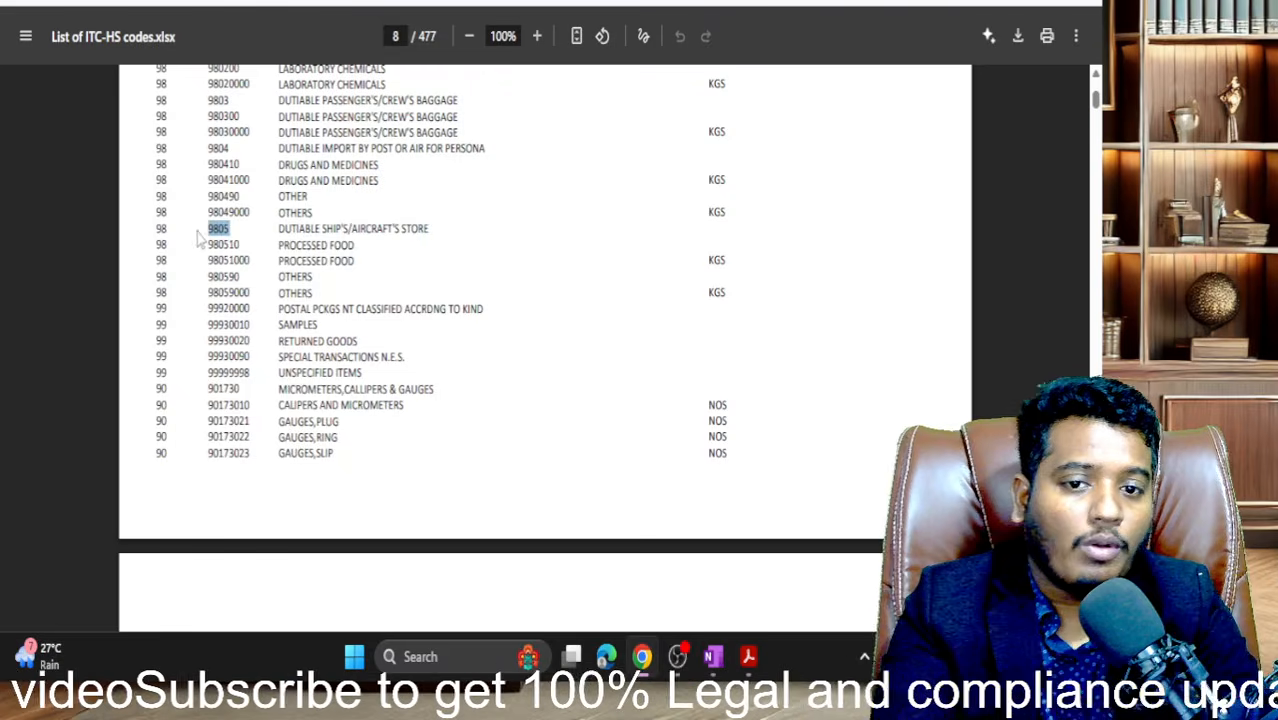
{"action": "left_click", "coordinate": [178, 2]}
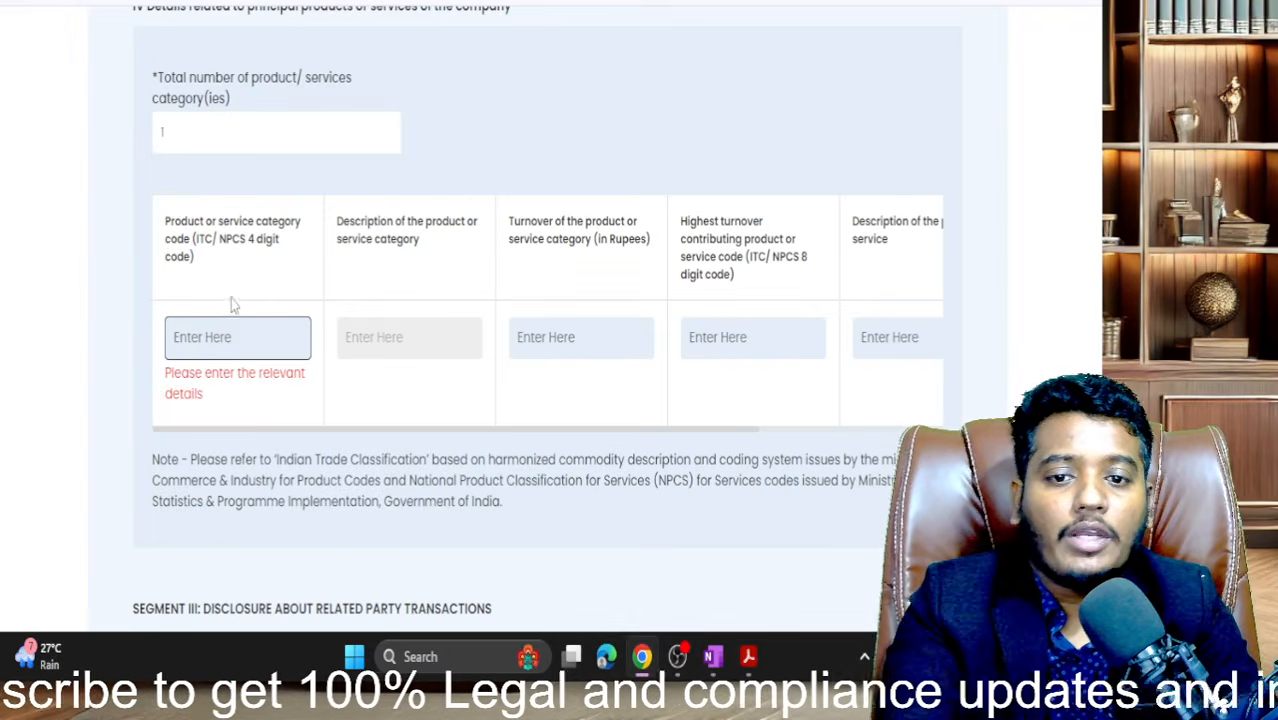
- Paste category code 9805 so its description auto-fills
{"action": "key", "text": "ctrl+v"}
{"action": "left_click", "coordinate": [103, 262]}
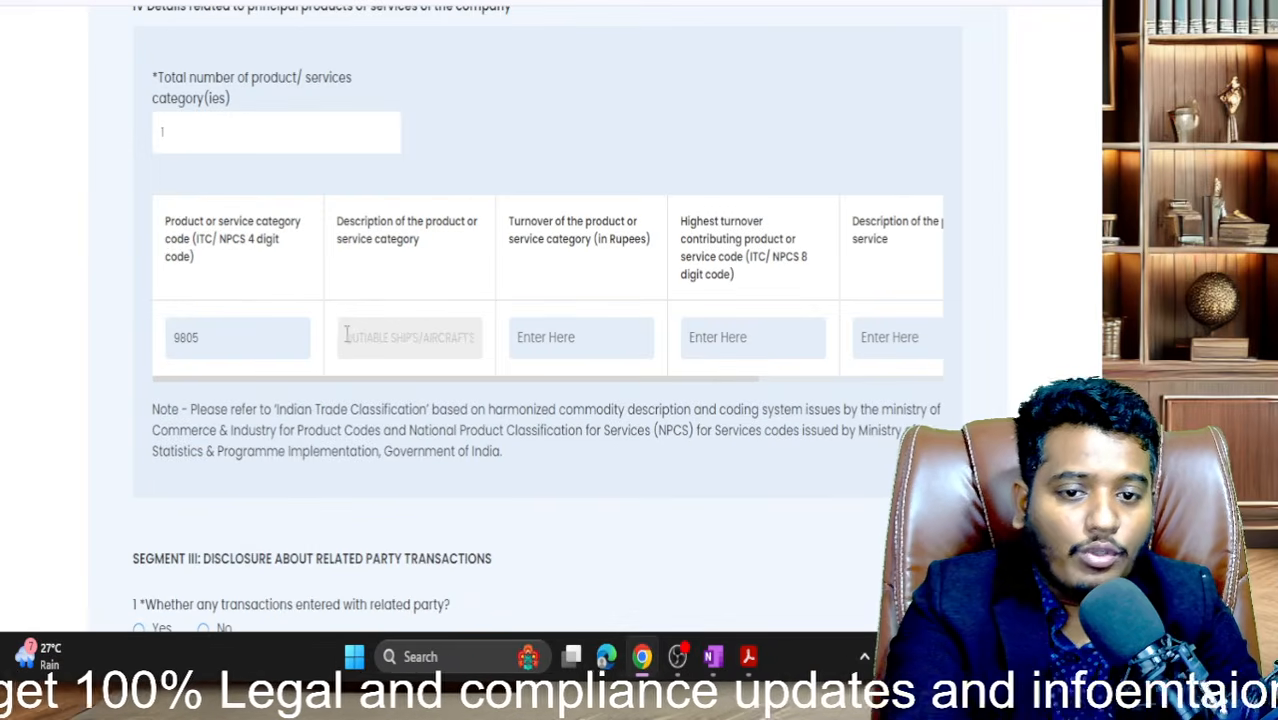
{"action": "left_click_drag", "start_coordinate": [346, 333], "coordinate": [507, 343]}
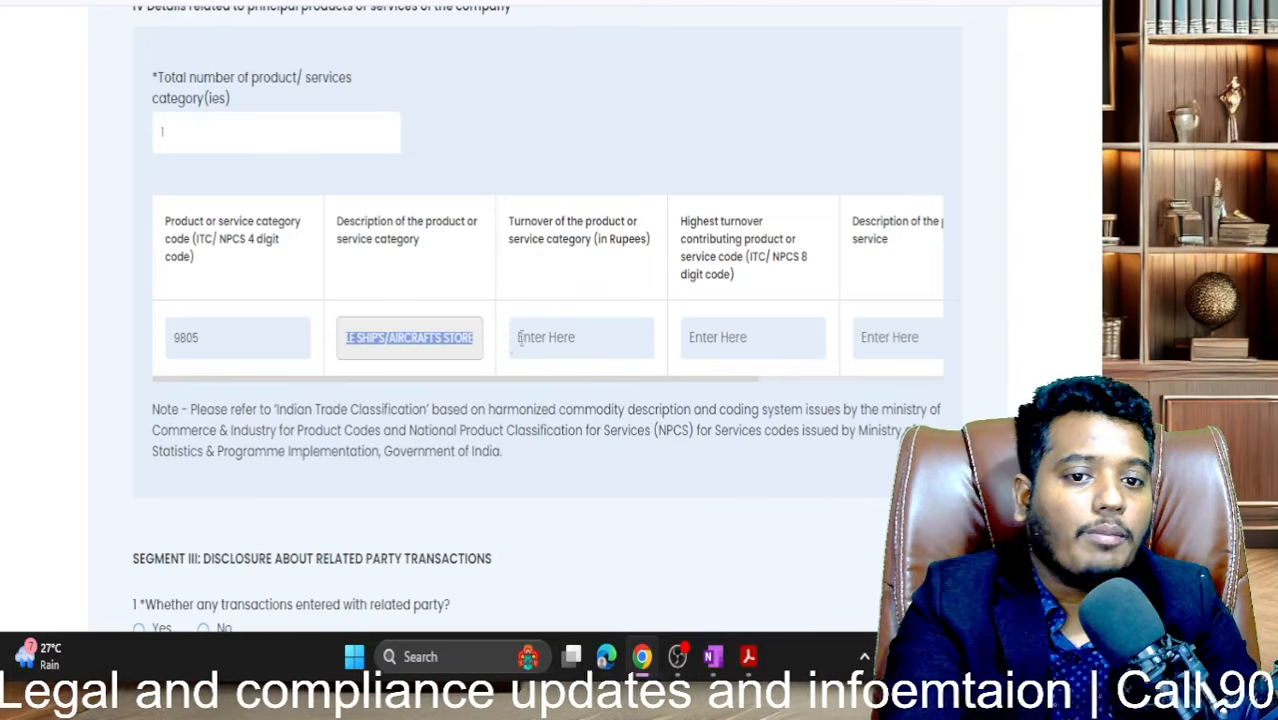
- Set the product's turnover to 0, correcting an initial entry of 10
{"action": "left_click", "coordinate": [546, 338]}
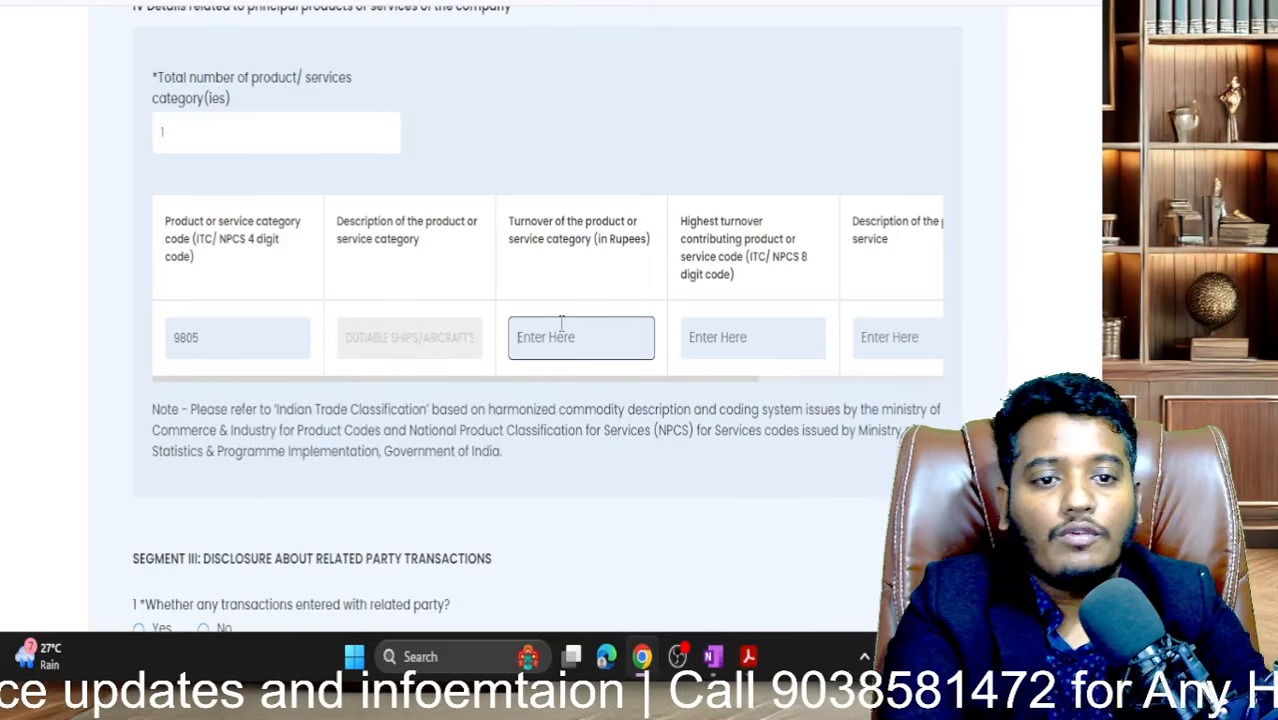
{"action": "type", "text": "10"}
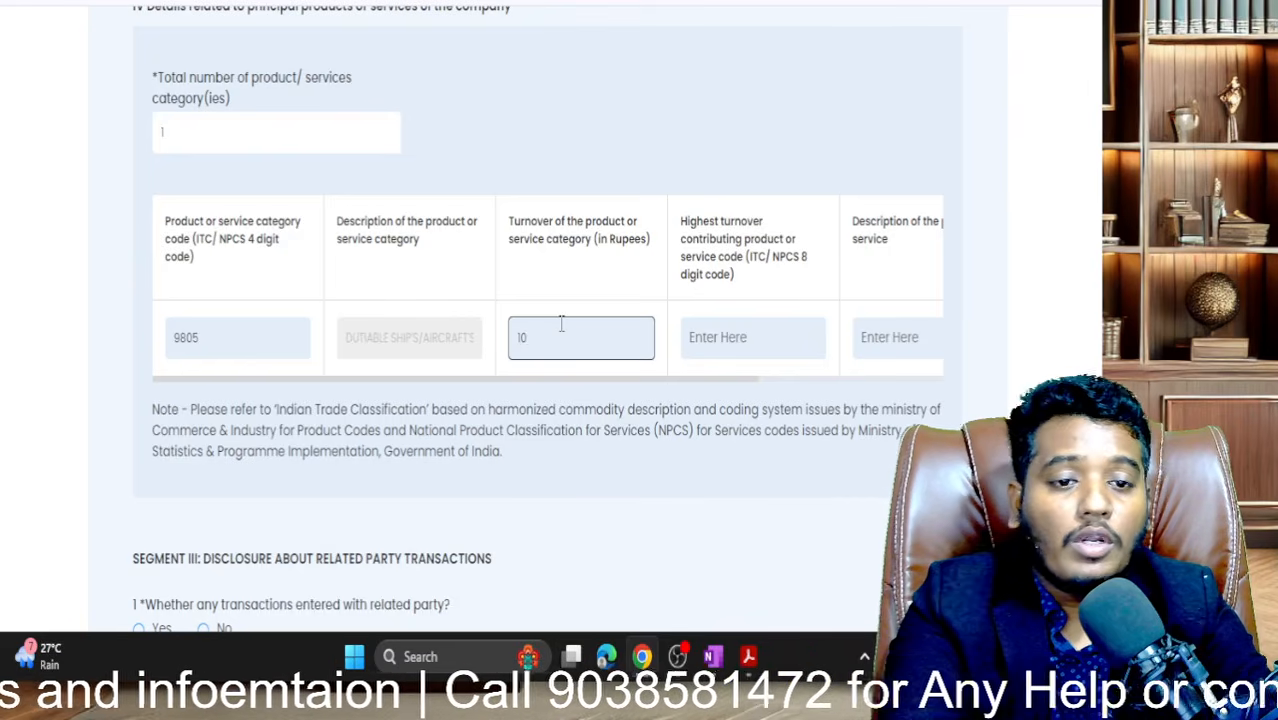
{"action": "left_click", "coordinate": [585, 432]}
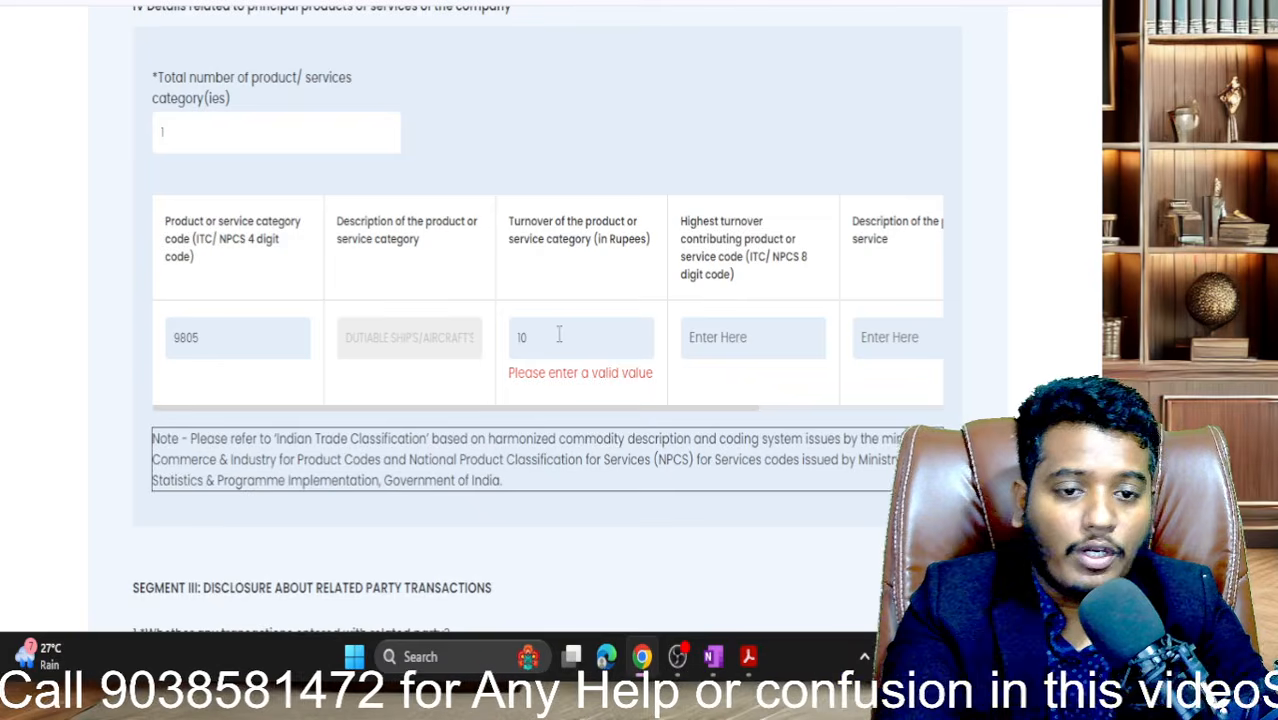
{"action": "left_click_drag", "start_coordinate": [560, 335], "coordinate": [408, 344]}
{"action": "type", "text": "0"}
{"action": "left_click", "coordinate": [446, 471]}
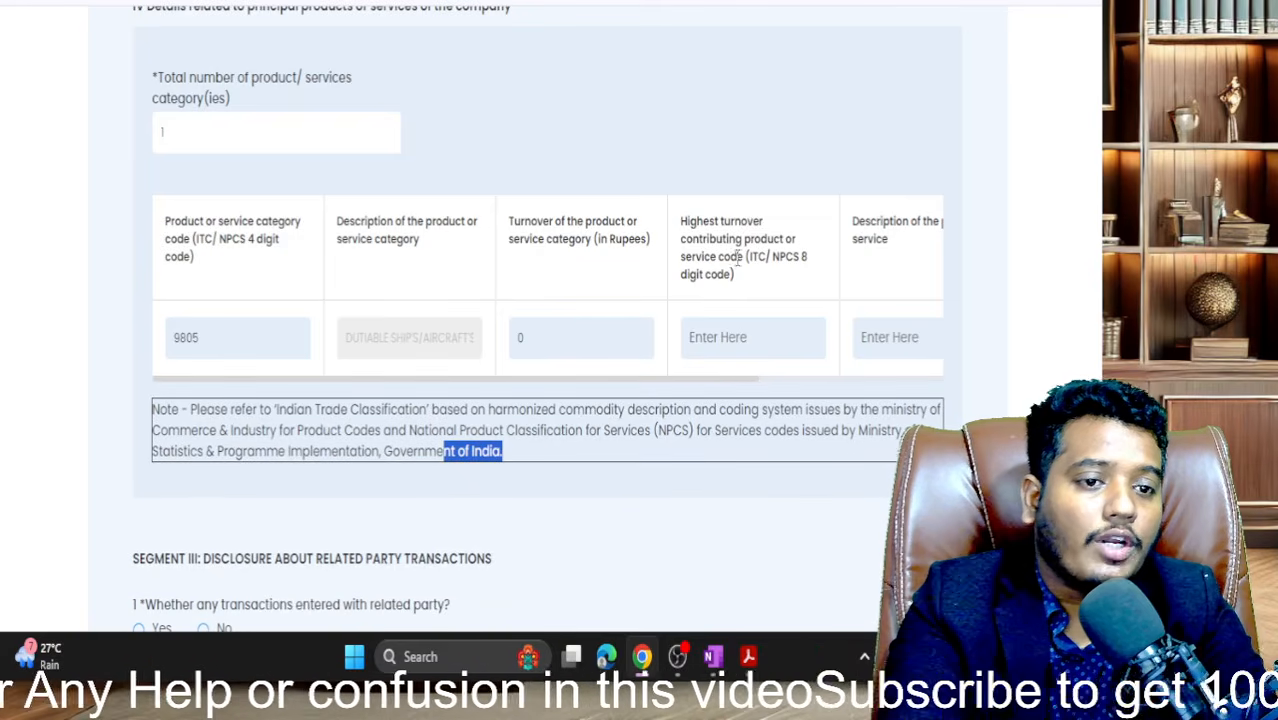
{"action": "scroll", "coordinate": [762, 316], "scroll_direction": "right", "scroll_amount": 5}
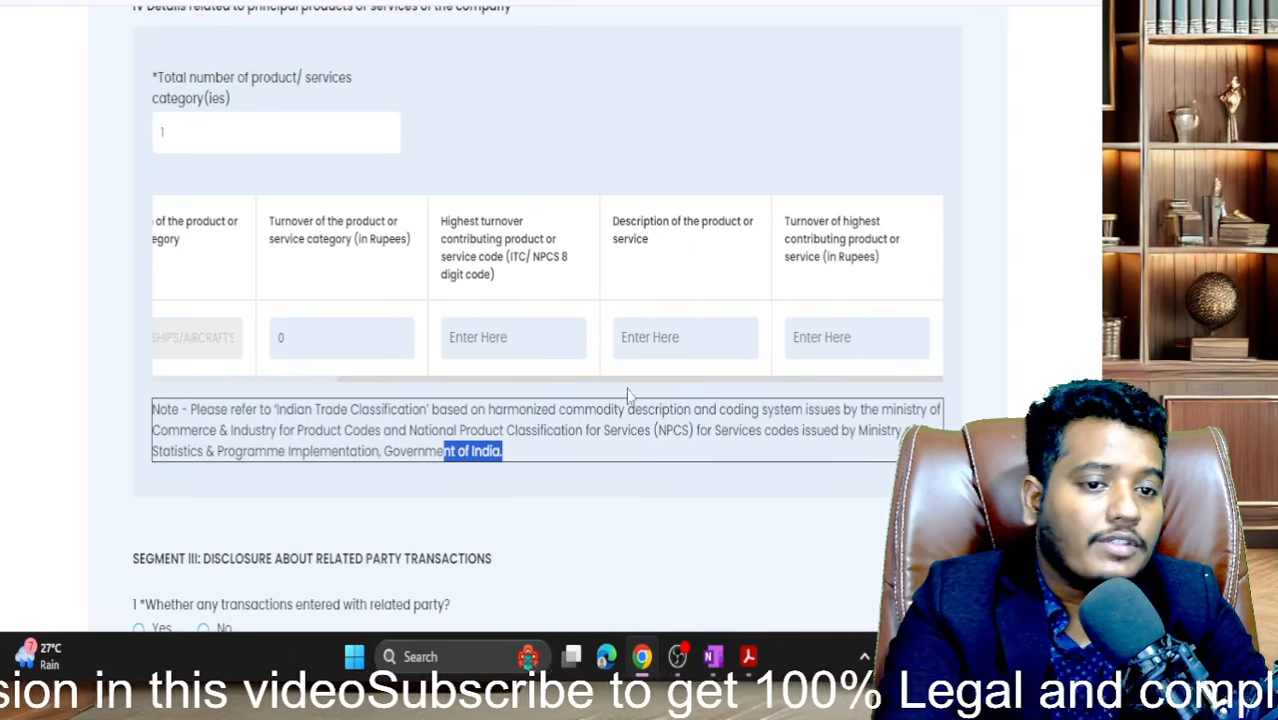
{"action": "left_click", "coordinate": [678, 337]}
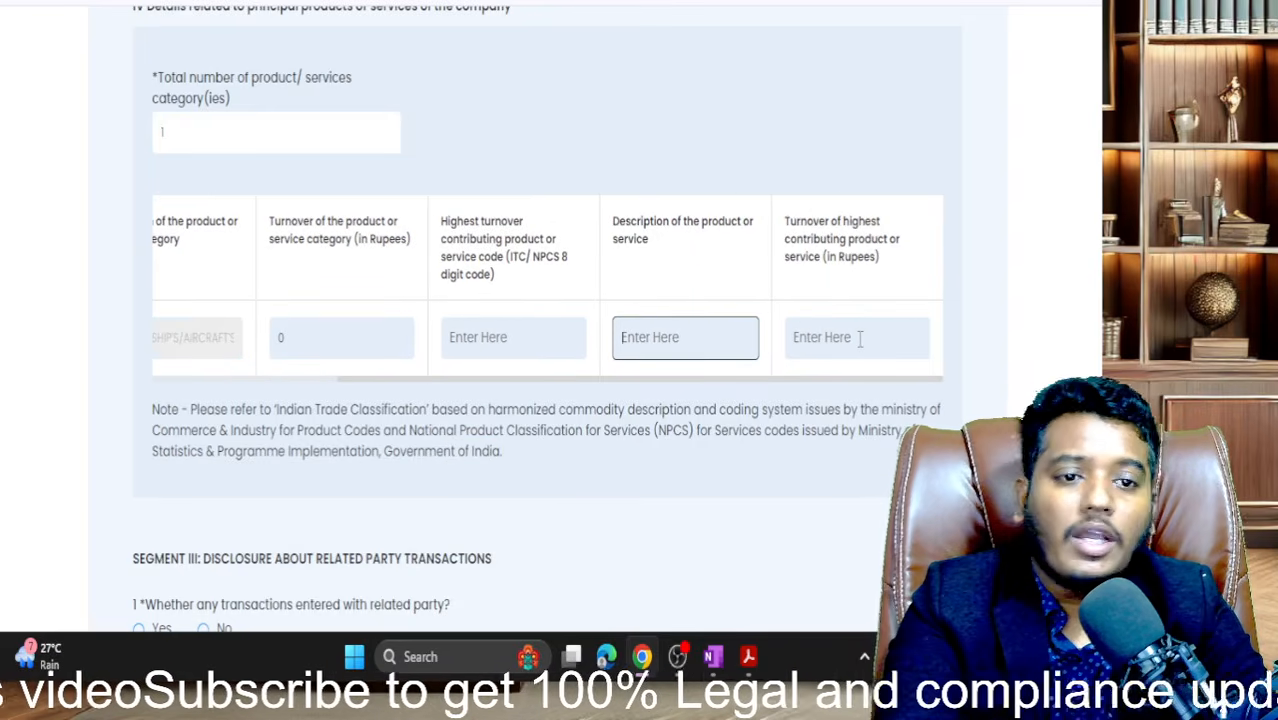
{"action": "scroll", "coordinate": [859, 337], "scroll_direction": "left", "scroll_amount": 5}
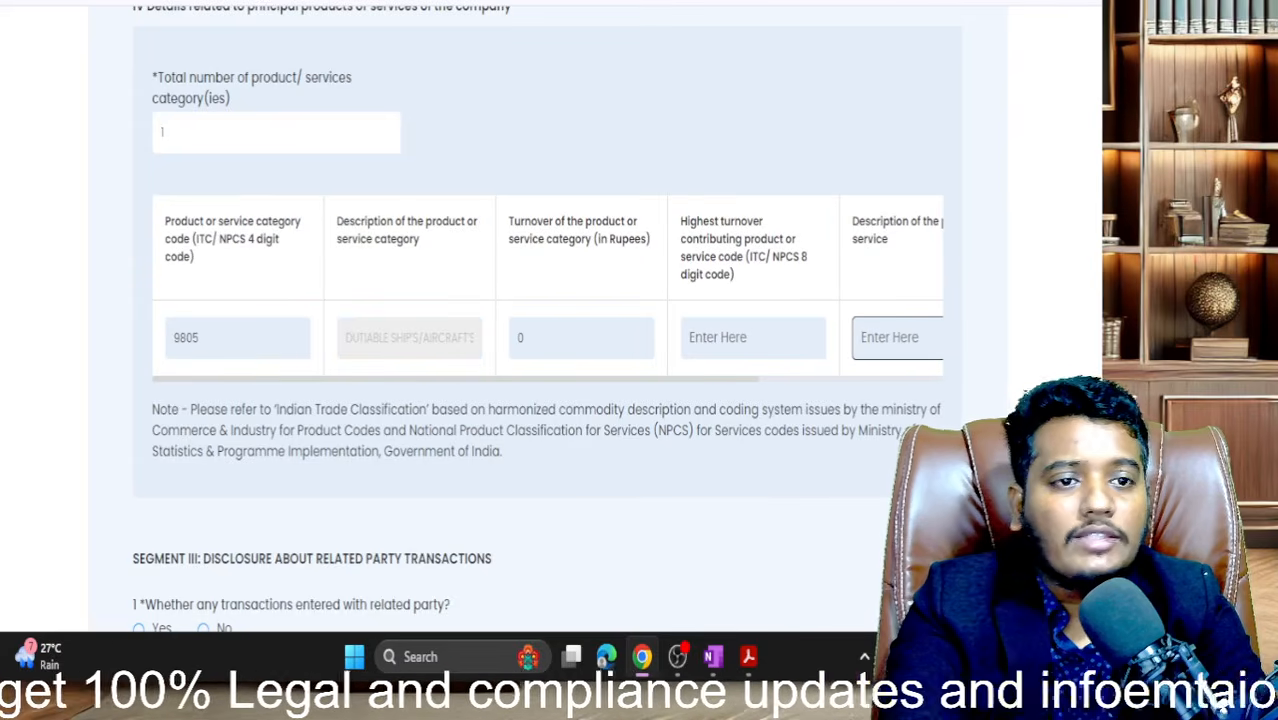
{"action": "key", "text": "ctrl+Tab"}
{"action": "scroll", "coordinate": [520, 237], "scroll_direction": "up", "scroll_amount": 2}
- Check the ITC-HS Codes column heading and review the form's principal products section
{"action": "scroll", "coordinate": [520, 237], "scroll_direction": "up", "scroll_amount": 20}
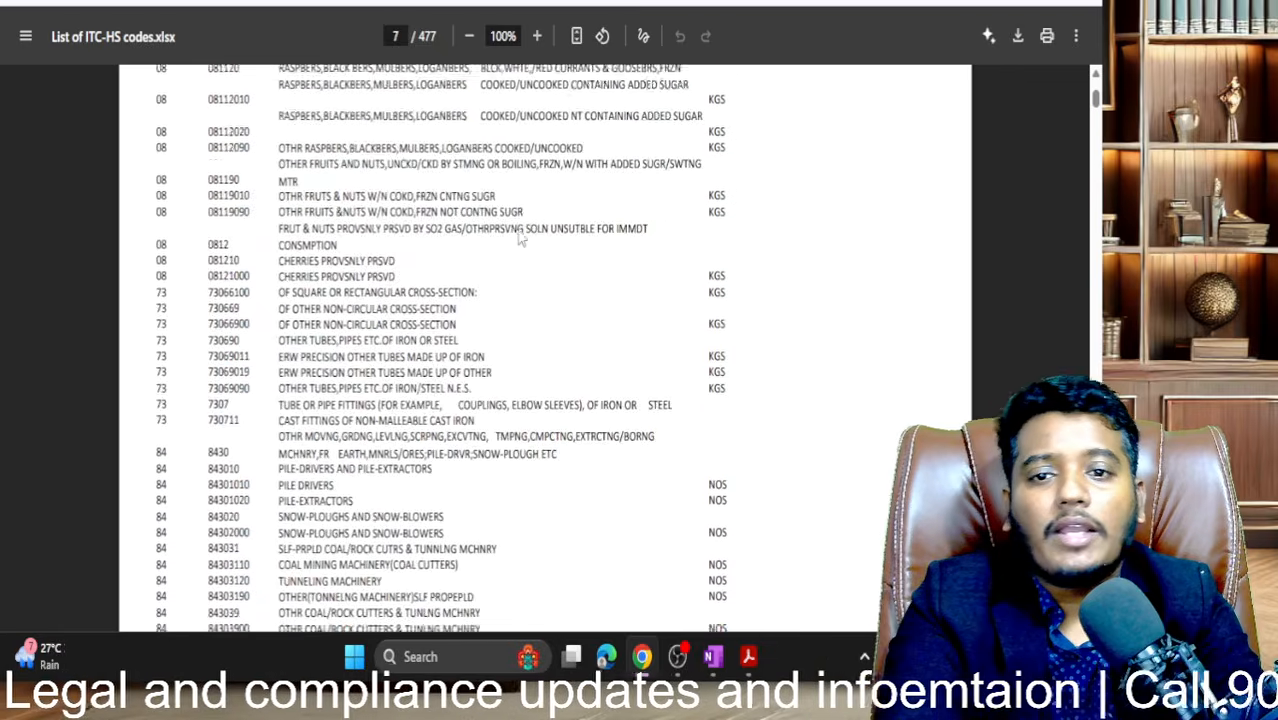
{"action": "scroll", "coordinate": [520, 237], "scroll_direction": "up", "scroll_amount": 3}
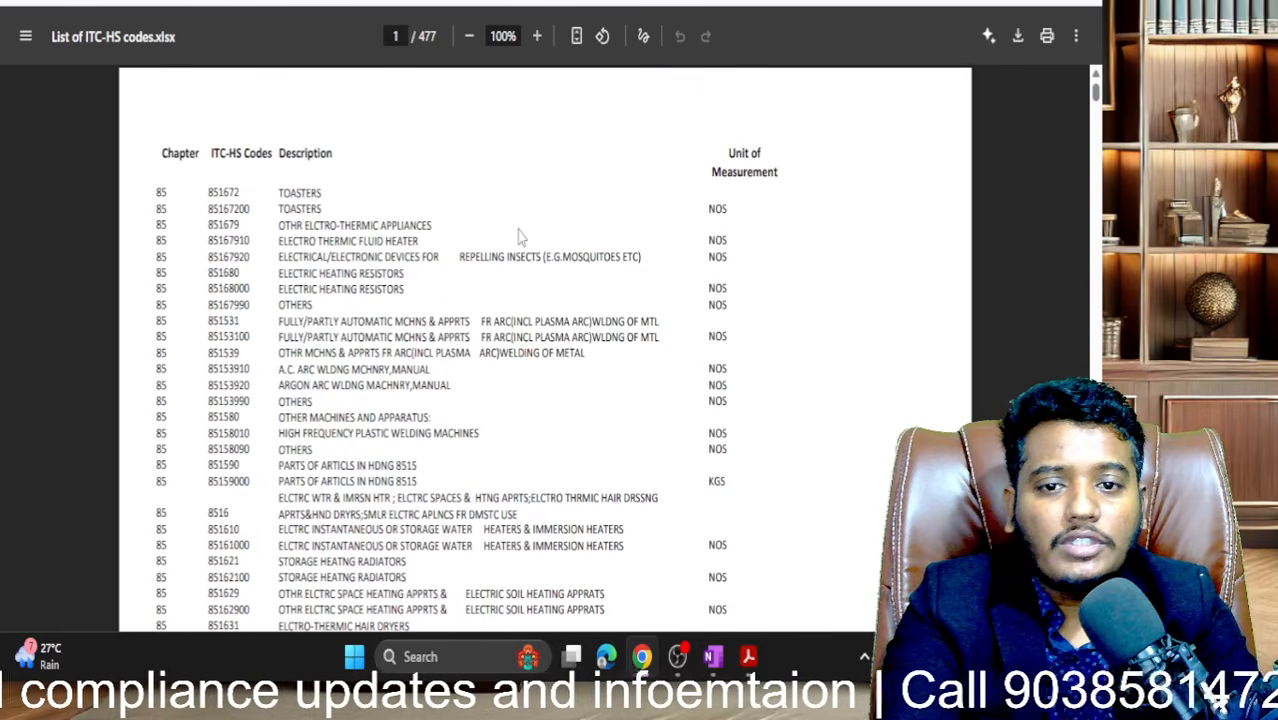
{"action": "left_click_drag", "start_coordinate": [203, 153], "coordinate": [275, 155]}
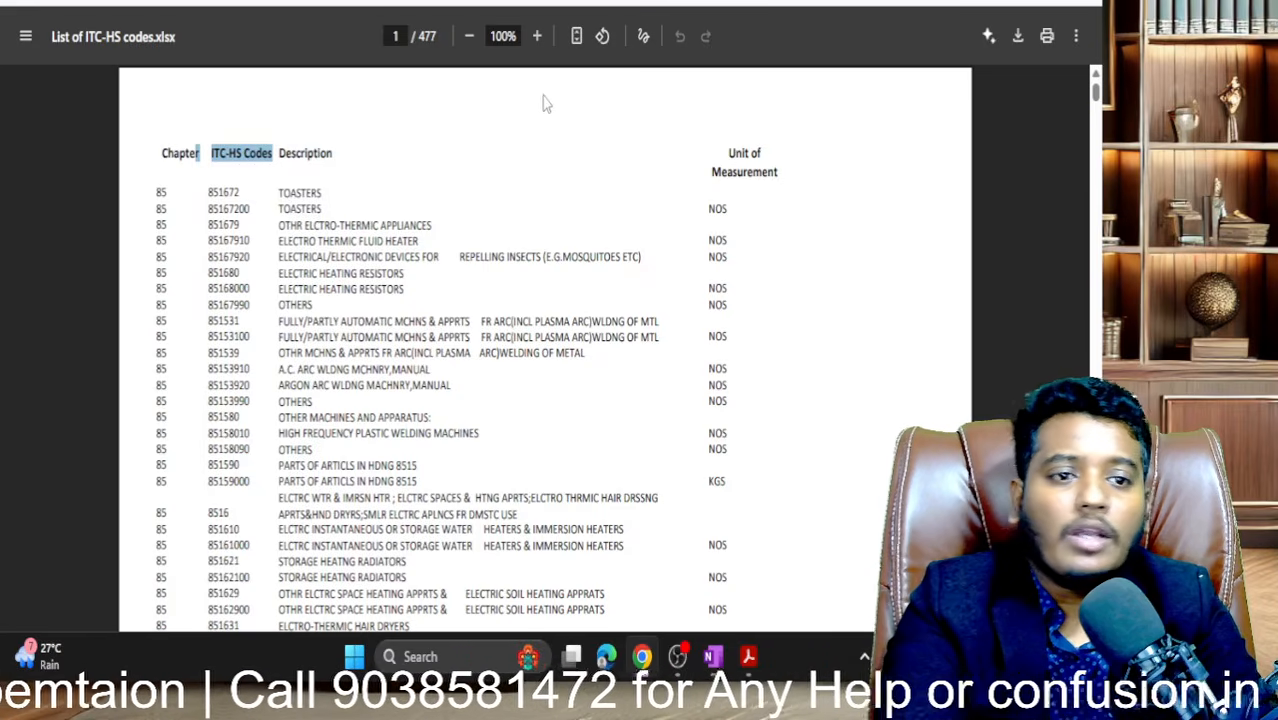
{"action": "left_click", "coordinate": [400, 3]}
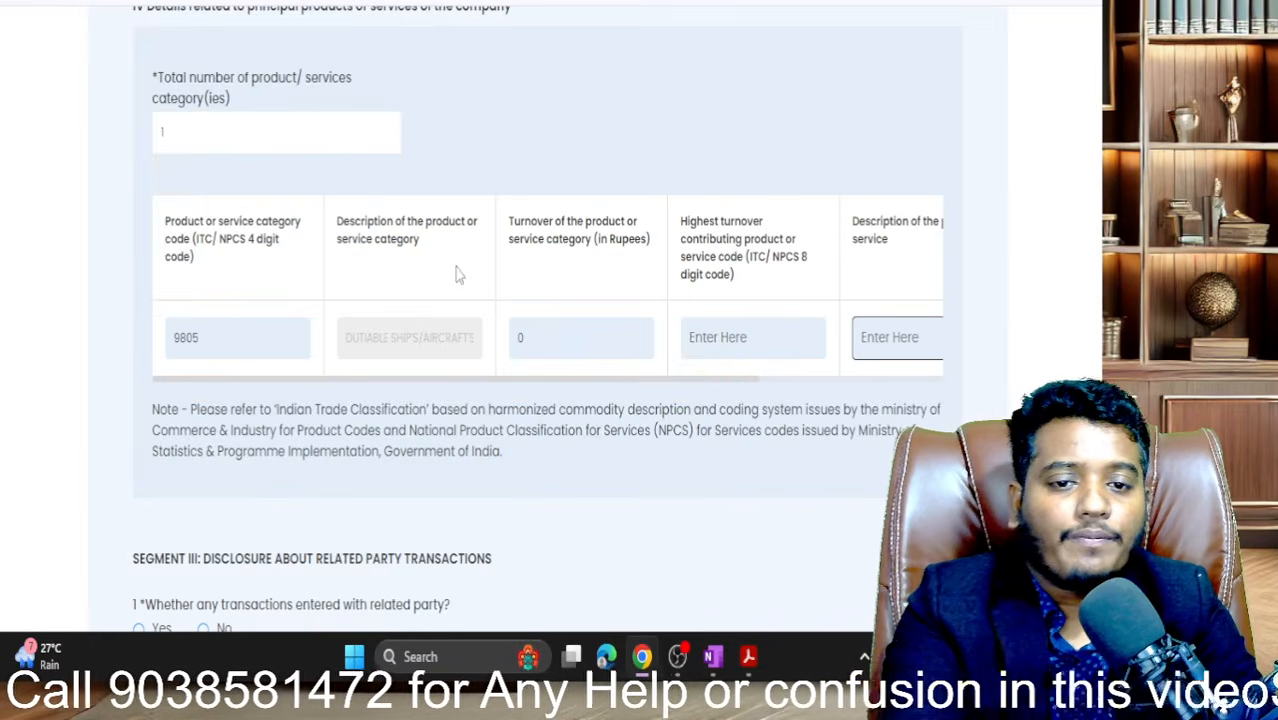
{"action": "scroll", "coordinate": [458, 274], "scroll_direction": "down", "scroll_amount": 4}
{"action": "scroll", "coordinate": [458, 274], "scroll_direction": "down", "scroll_amount": 1}
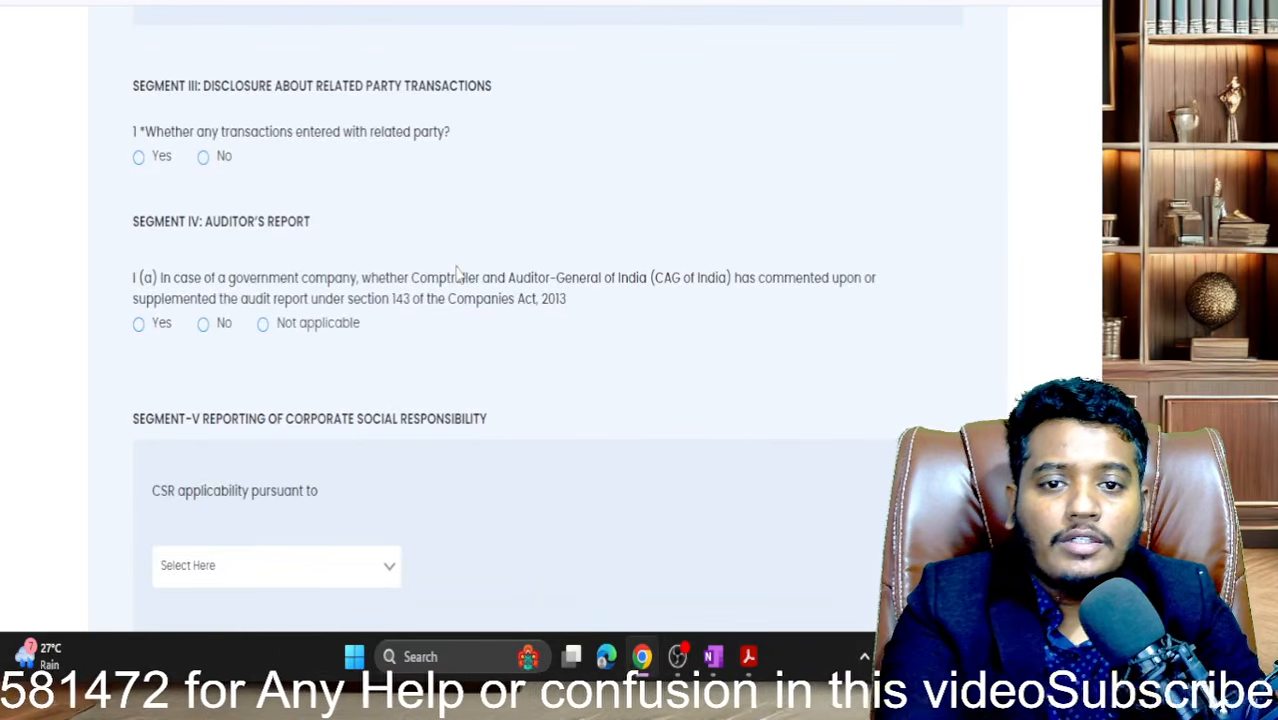
{"action": "scroll", "coordinate": [458, 274], "scroll_direction": "up", "scroll_amount": 5}
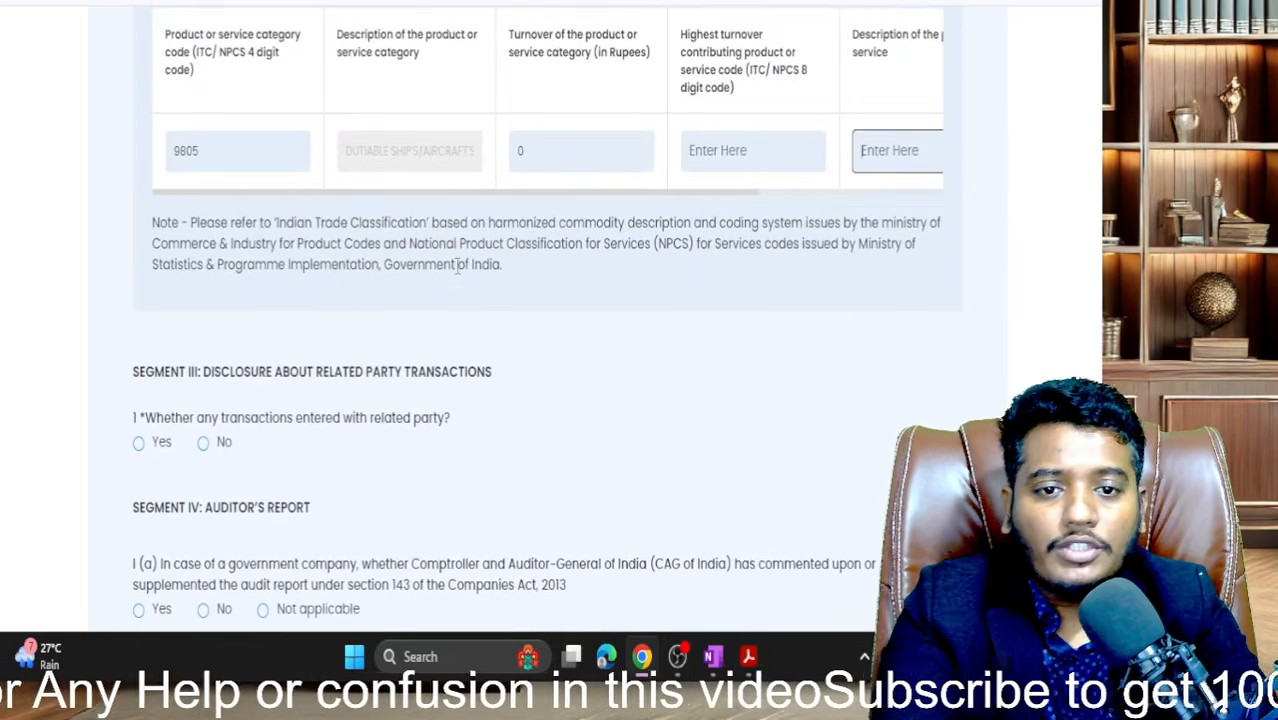
{"action": "scroll", "coordinate": [458, 265], "scroll_direction": "down", "scroll_amount": 5}
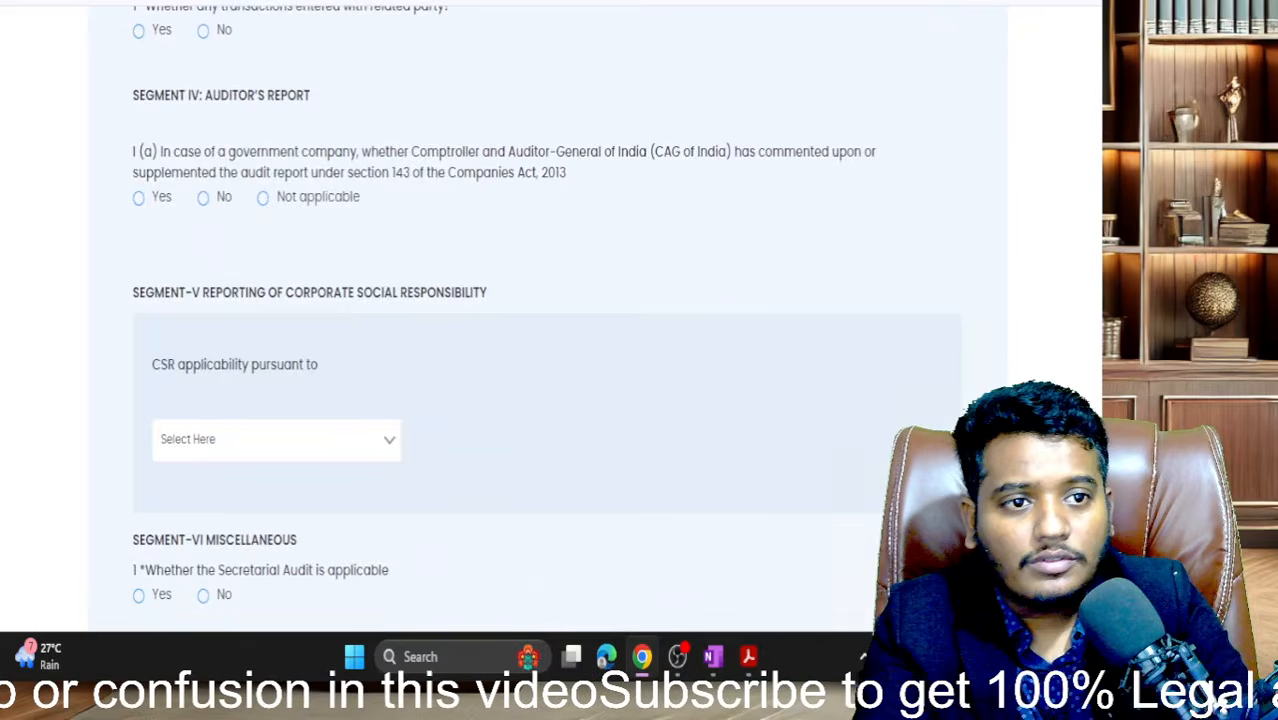
- Find 9805 on page 8 and note its 8-digit codes 980510 and 98051000
{"action": "left_click", "coordinate": [686, 2]}
{"action": "left_click", "coordinate": [432, 313]}
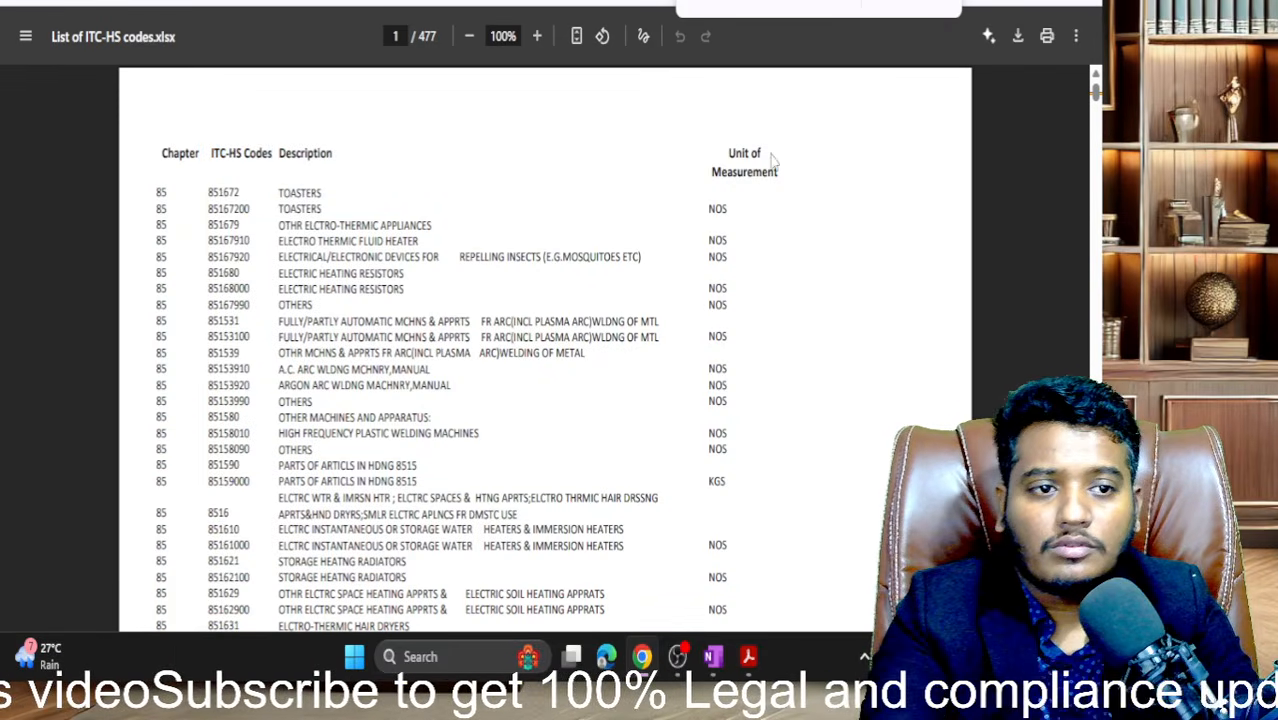
{"action": "left_click", "coordinate": [908, 5]}
{"action": "left_click", "coordinate": [908, 5]}
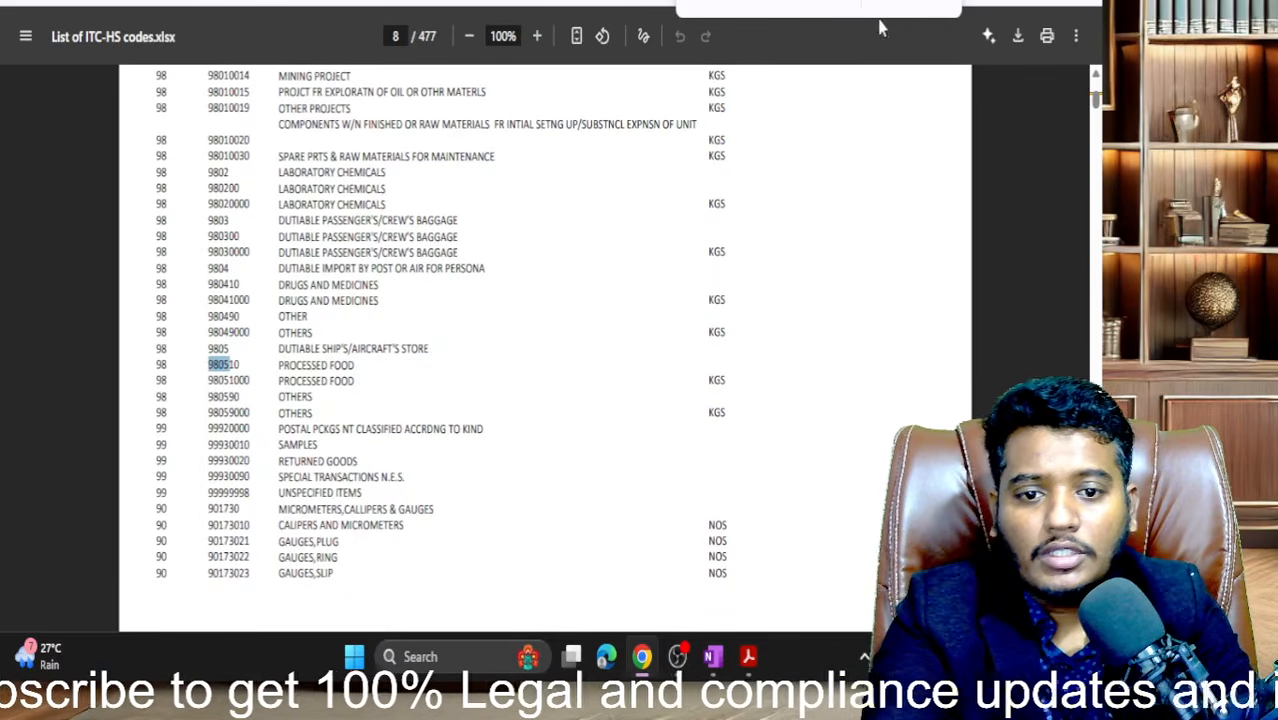
{"action": "left_click_drag", "start_coordinate": [280, 350], "coordinate": [428, 352]}
{"action": "left_click", "coordinate": [942, 4]}
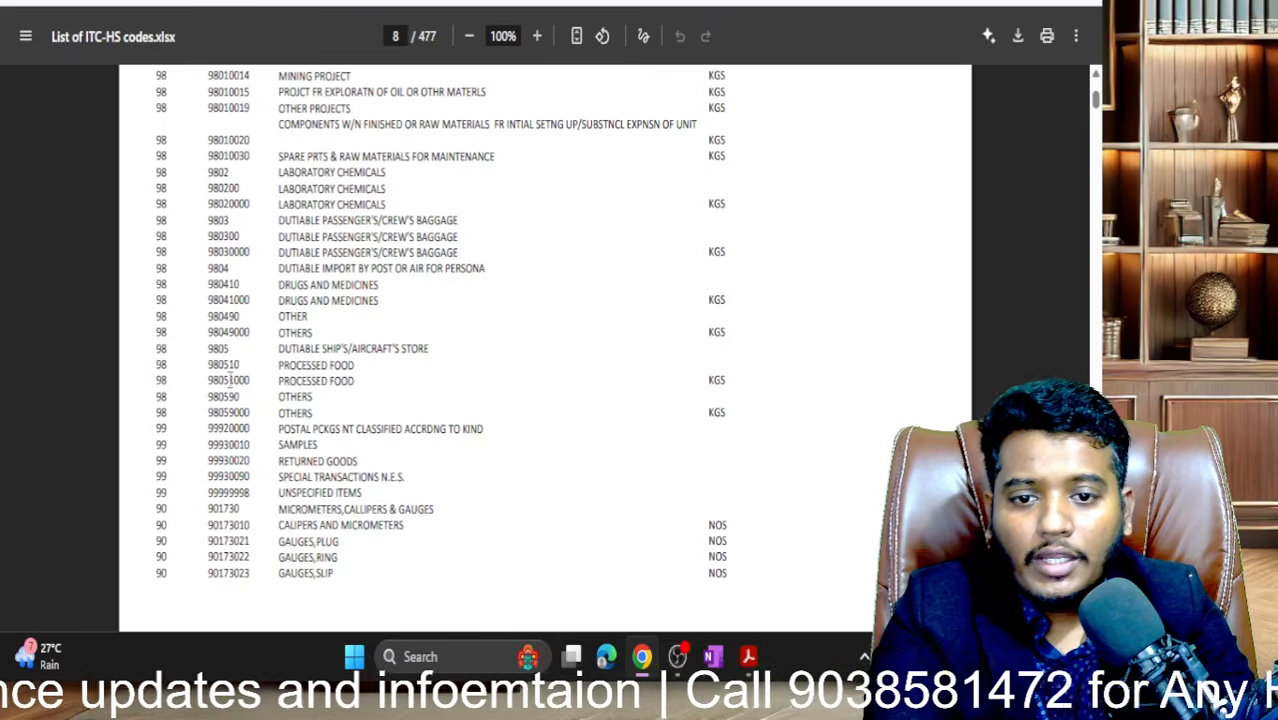
{"action": "scroll", "coordinate": [229, 381], "scroll_direction": "down", "scroll_amount": 1}
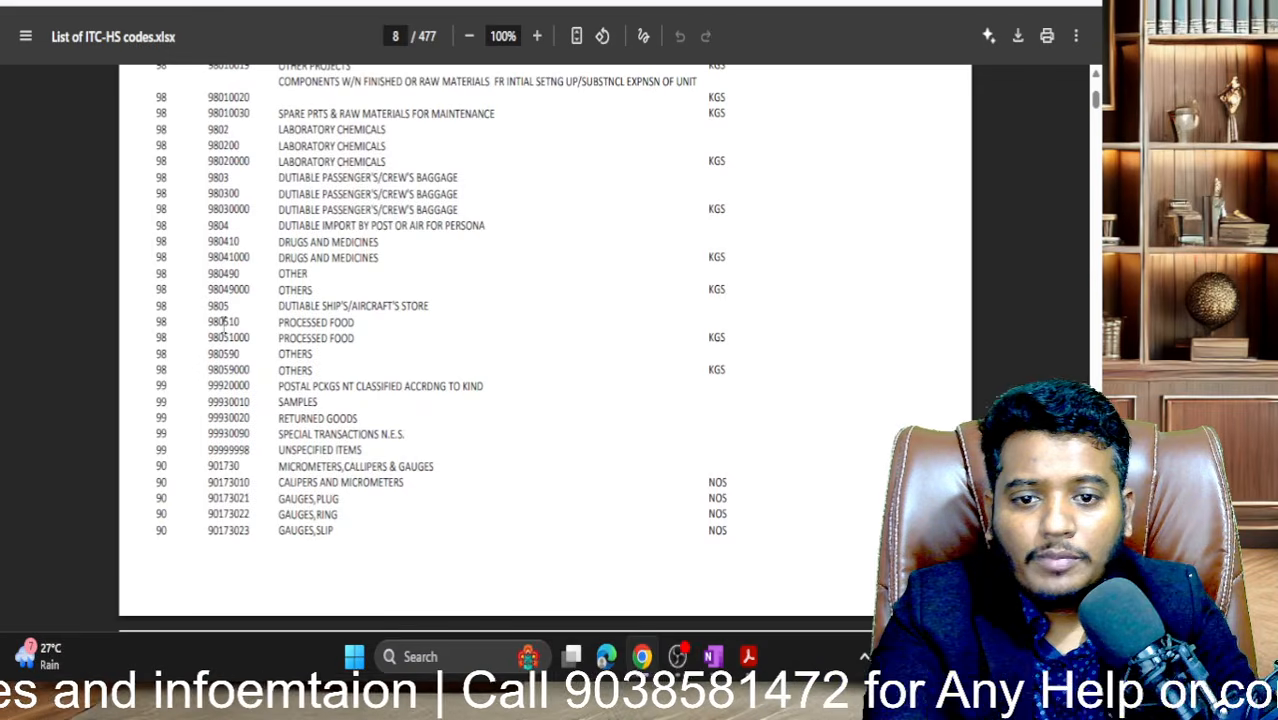
{"action": "left_click_drag", "start_coordinate": [207, 324], "coordinate": [246, 320]}
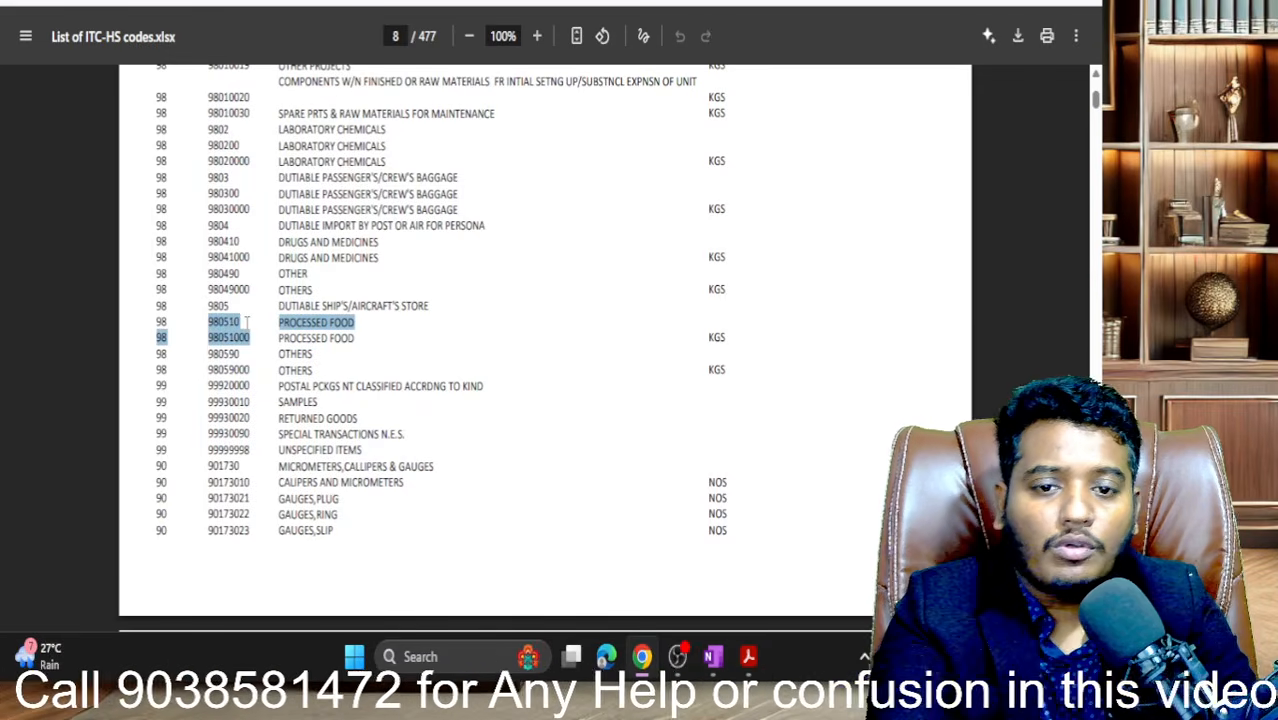
{"action": "left_click", "coordinate": [225, 2]}
- Enter 98051000 as the highest turnover product code after 980510 is rejected
{"action": "scroll", "coordinate": [348, 163], "scroll_direction": "up", "scroll_amount": 8}
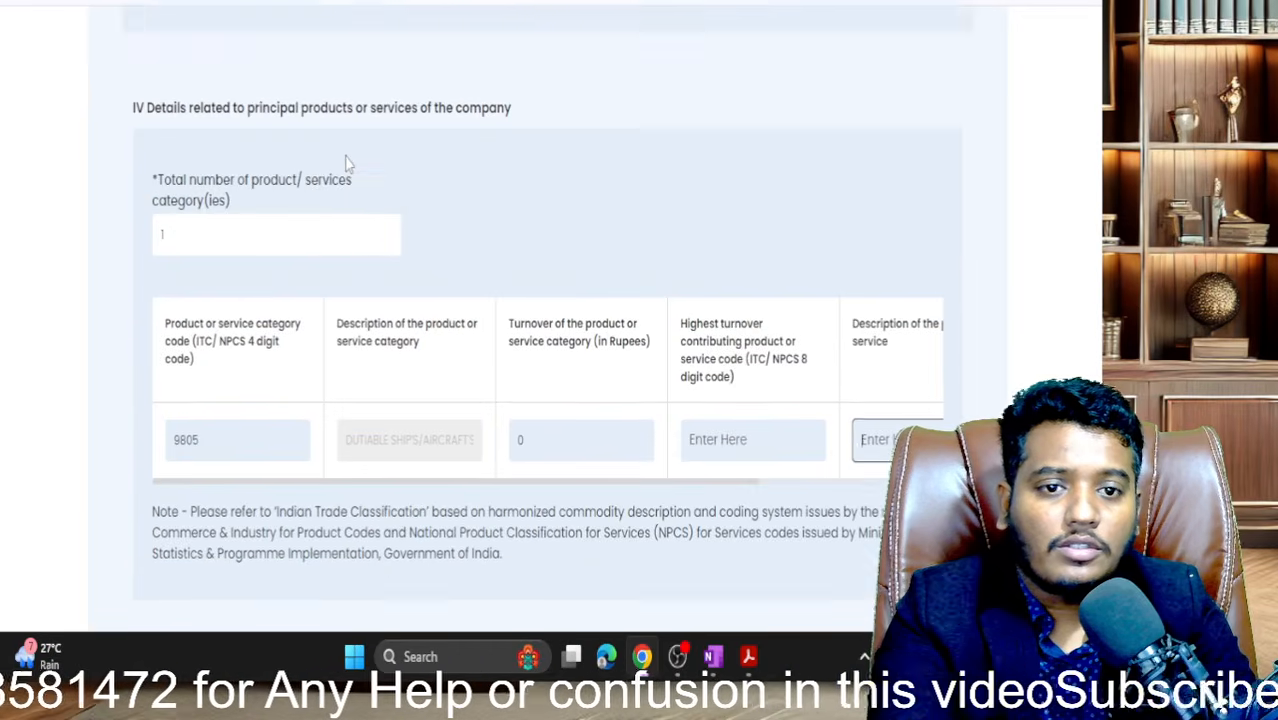
{"action": "scroll", "coordinate": [348, 163], "scroll_direction": "down", "scroll_amount": 1}
{"action": "left_click", "coordinate": [213, 400]}
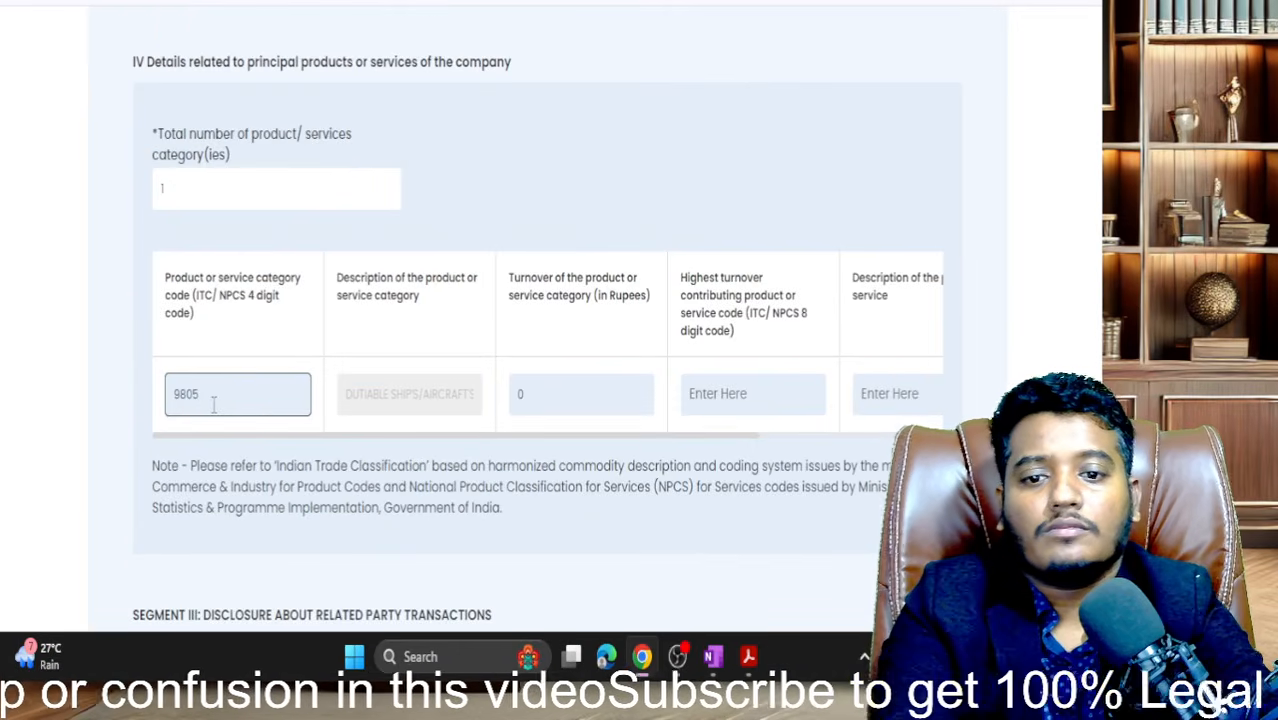
{"action": "left_click", "coordinate": [726, 396]}
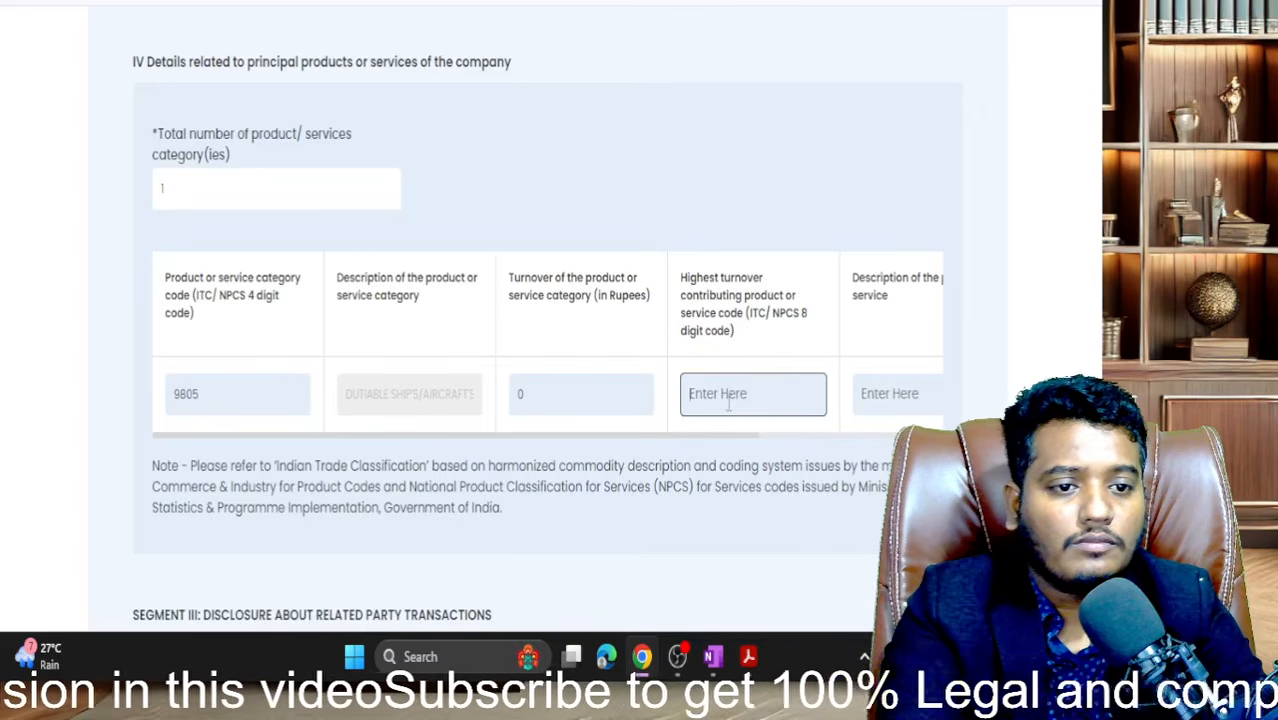
{"action": "type", "text": "980510 P"}
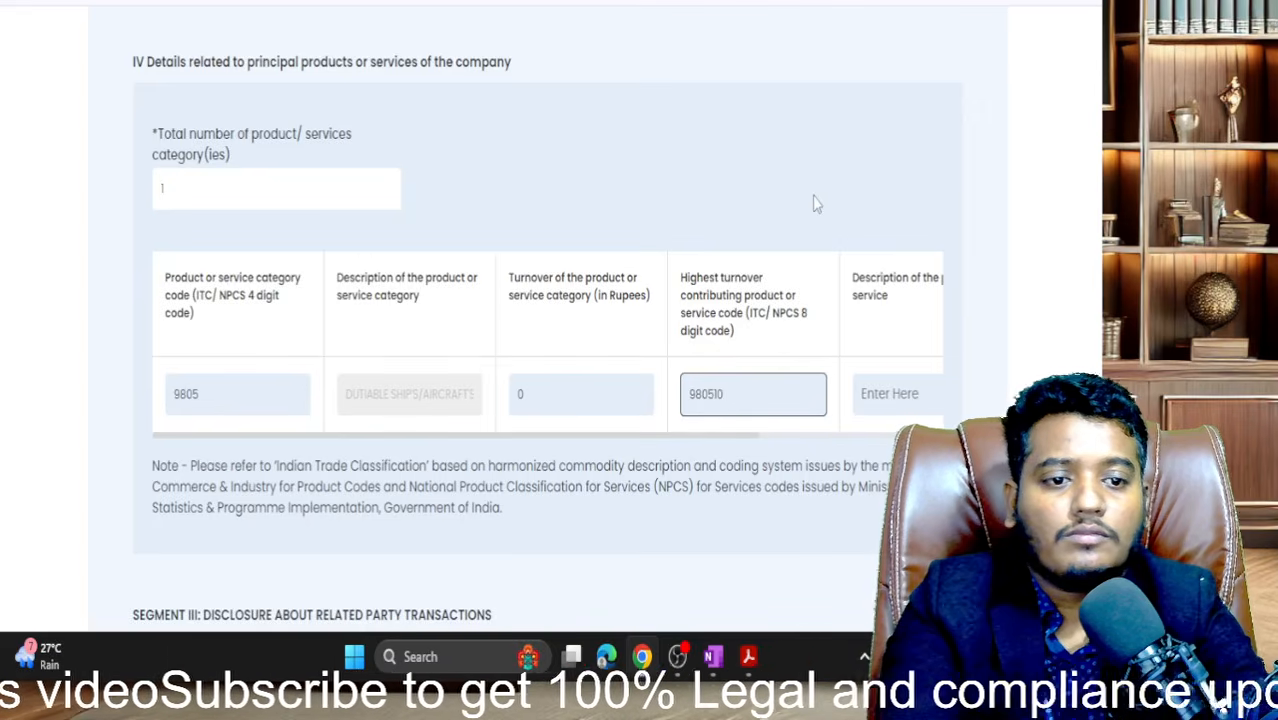
{"action": "left_click", "coordinate": [806, 125]}
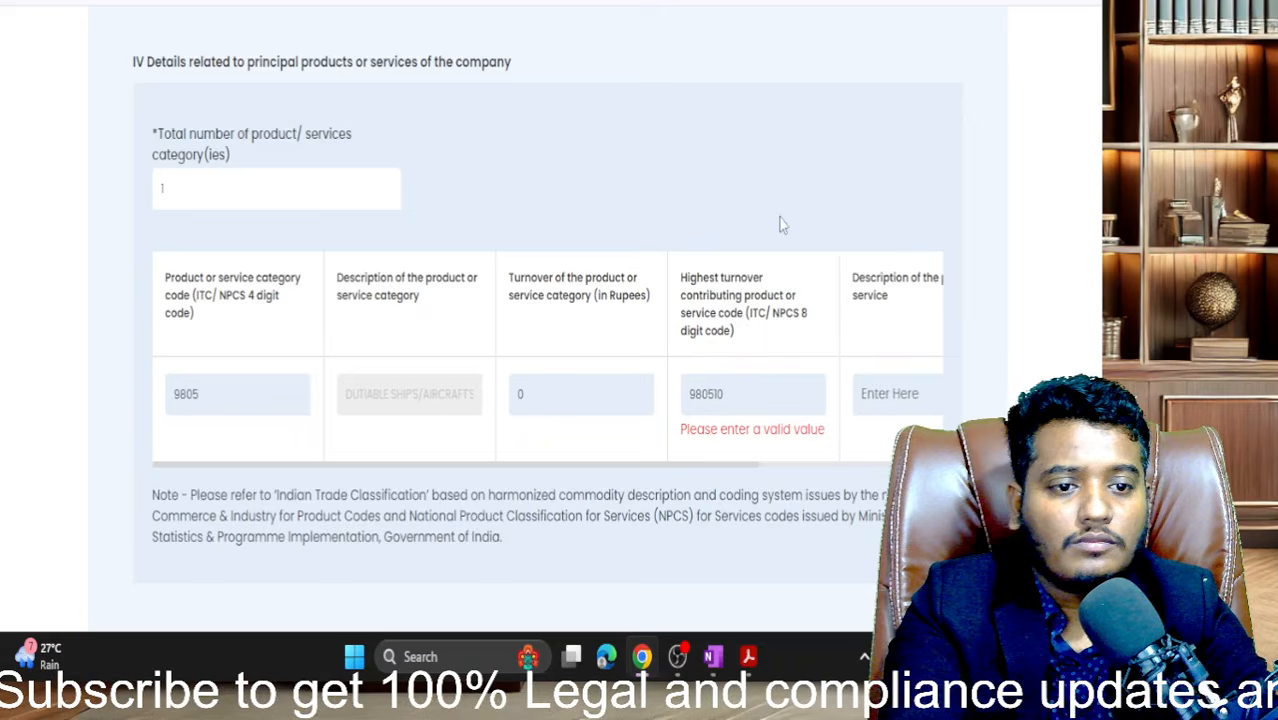
{"action": "left_click", "coordinate": [763, 394]}
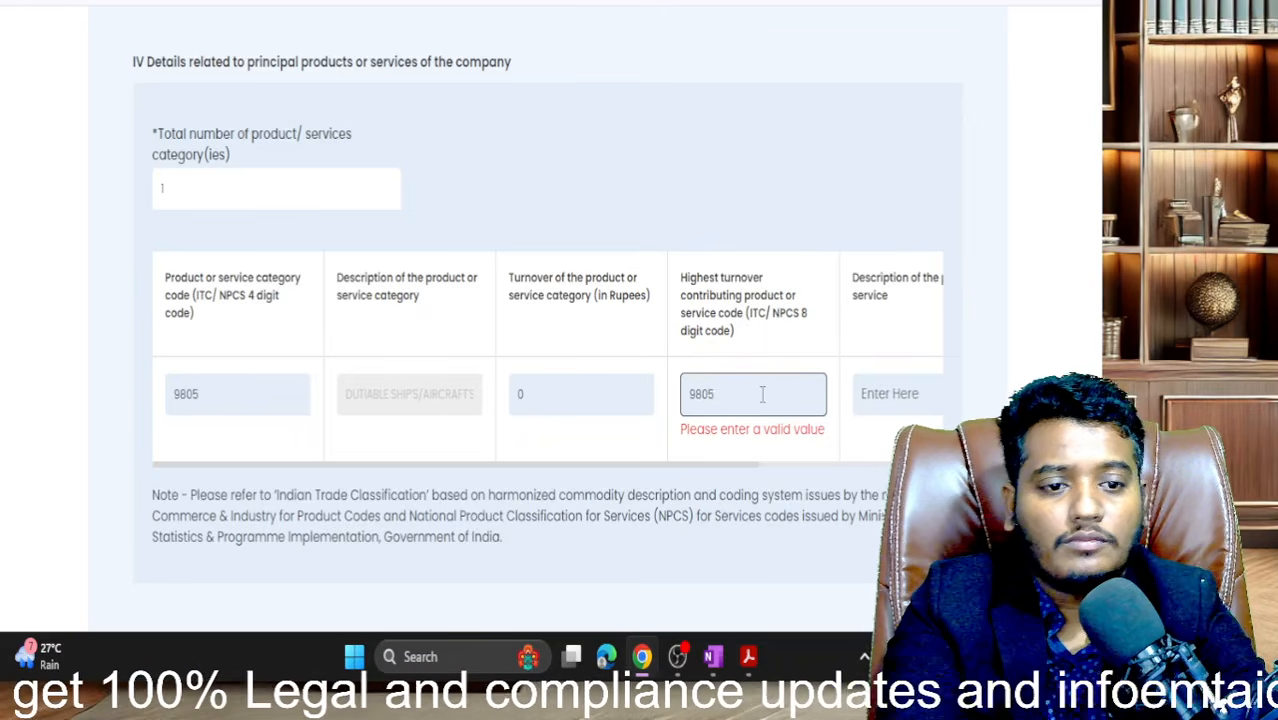
{"action": "left_click", "coordinate": [748, 493]}
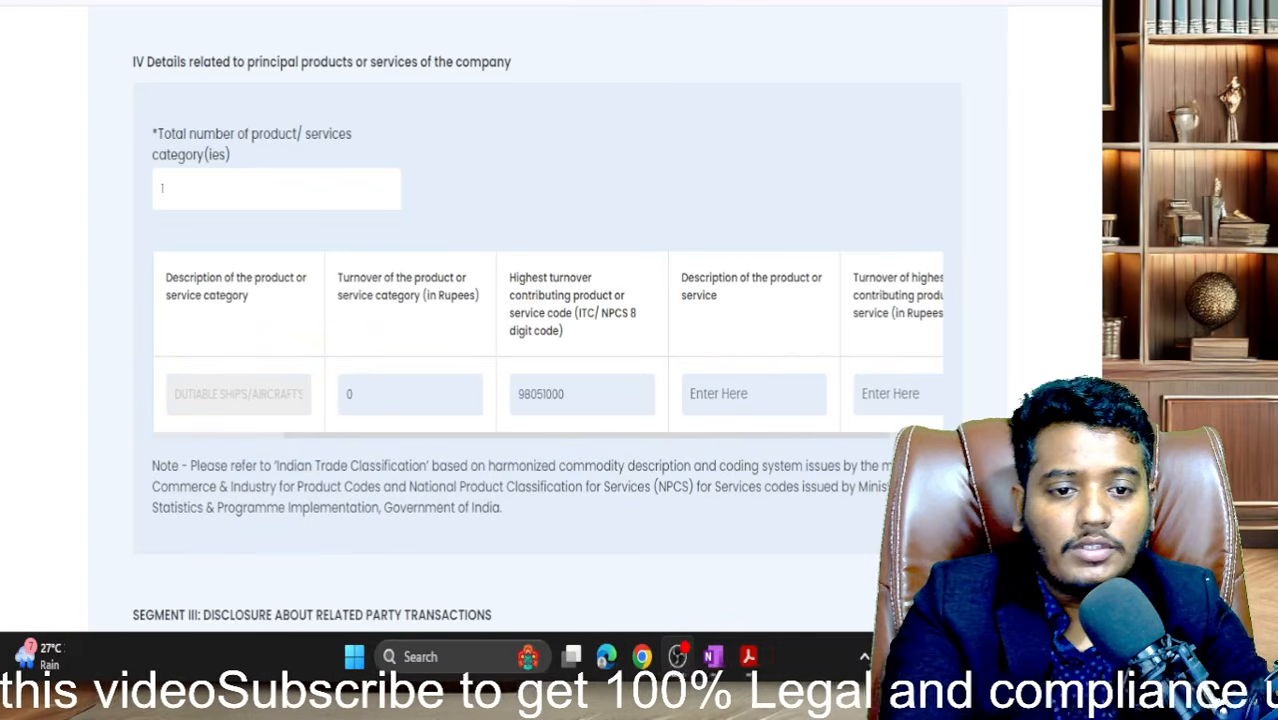
{"action": "scroll", "coordinate": [766, 384], "scroll_direction": "right", "scroll_amount": 1}
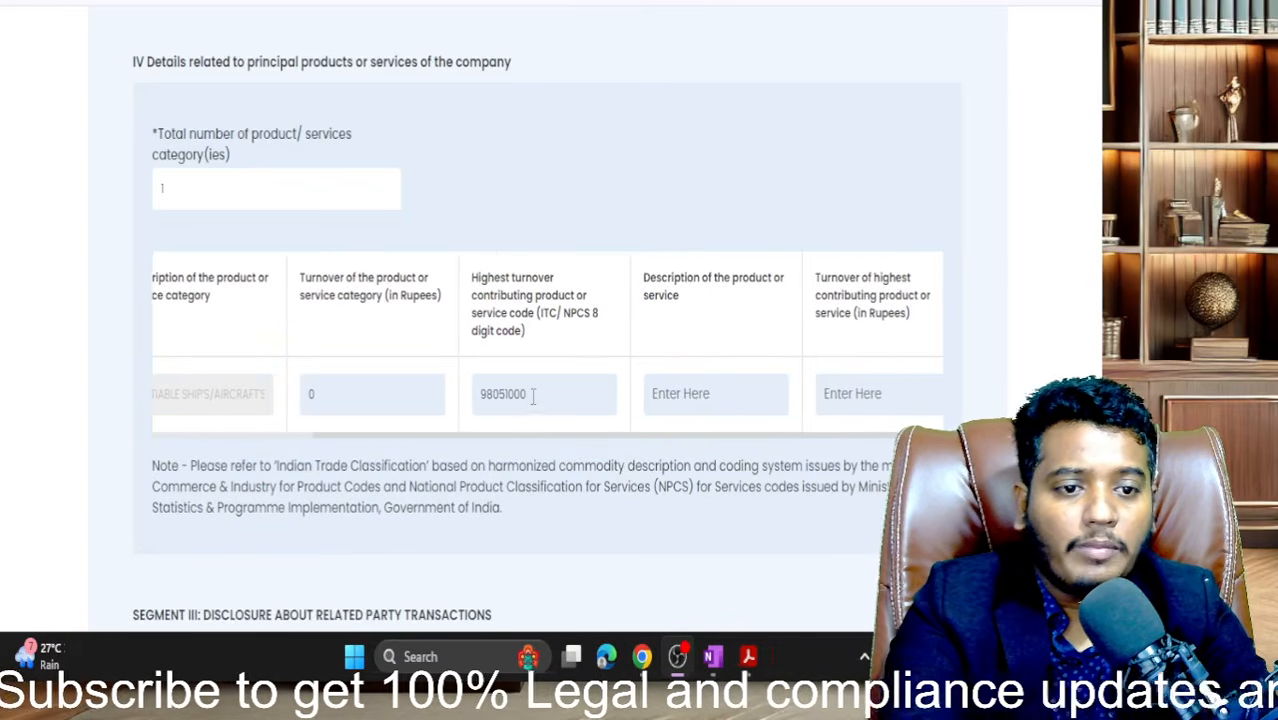
{"action": "scroll", "coordinate": [534, 398], "scroll_direction": "right", "scroll_amount": 1}
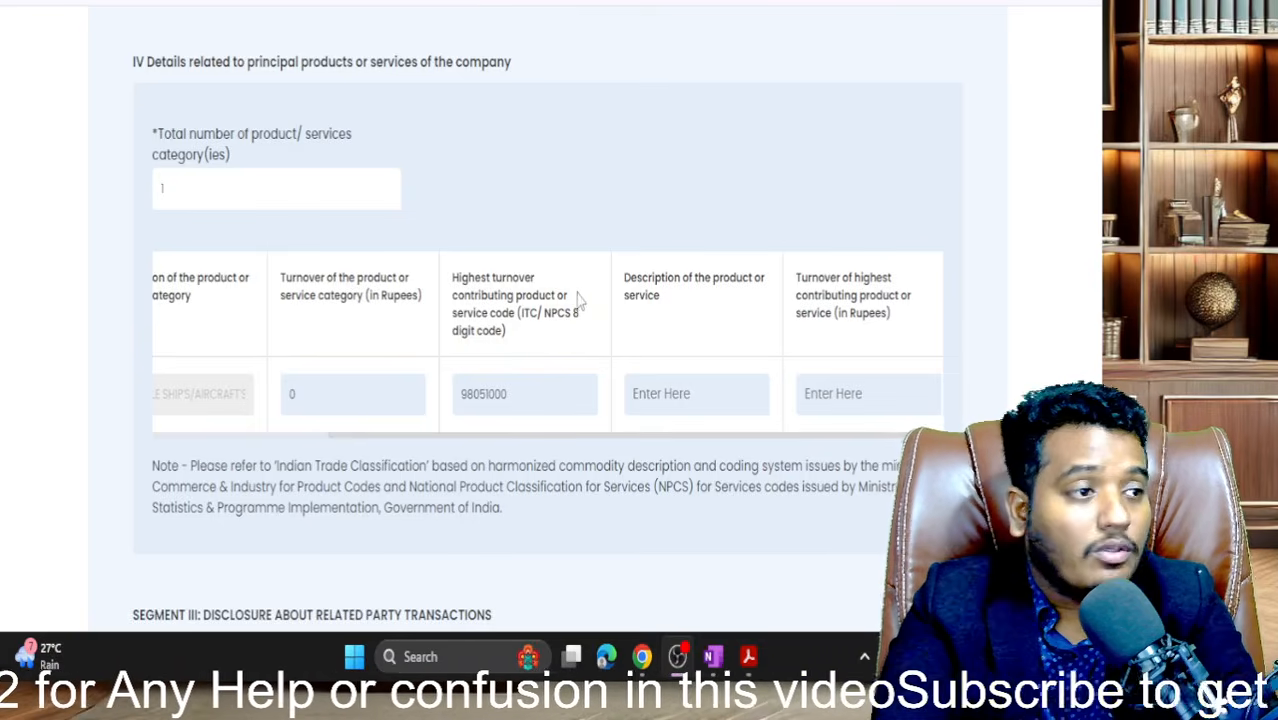
{"action": "scroll", "coordinate": [583, 313], "scroll_direction": "down", "scroll_amount": 2}
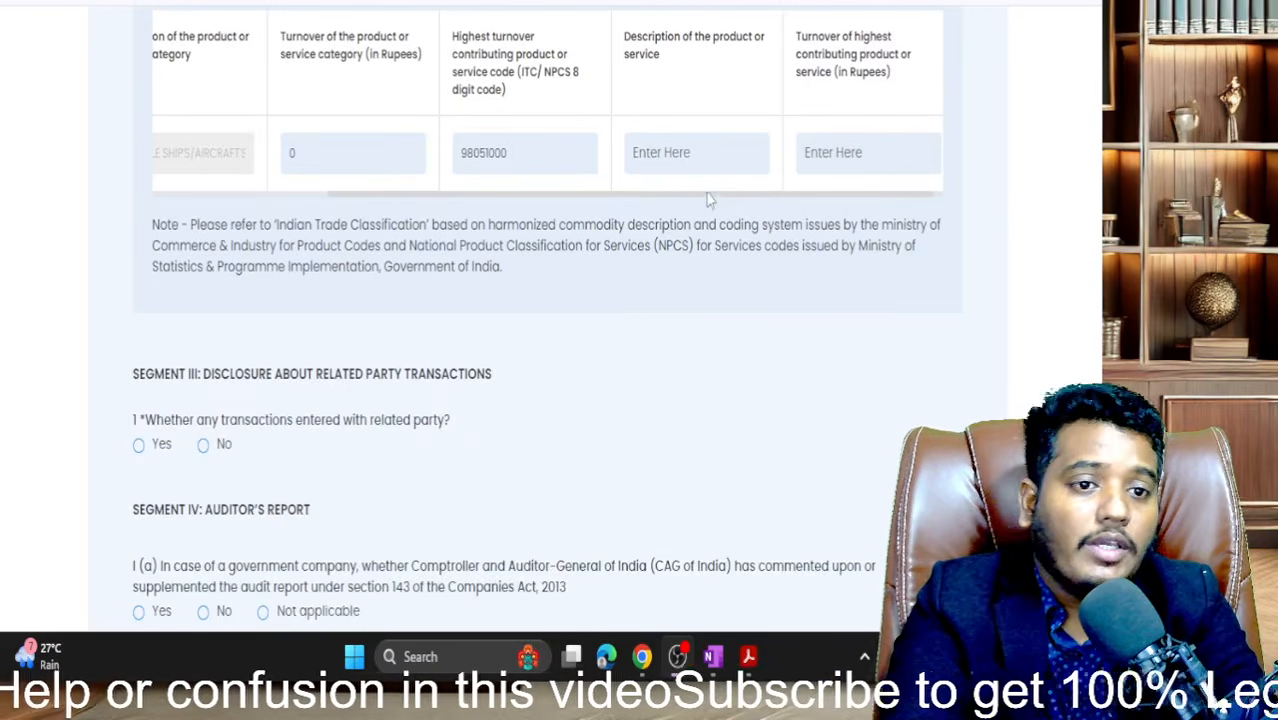
- Set the total number of categories field to 0
{"action": "scroll", "coordinate": [528, 186], "scroll_direction": "up", "scroll_amount": 3}
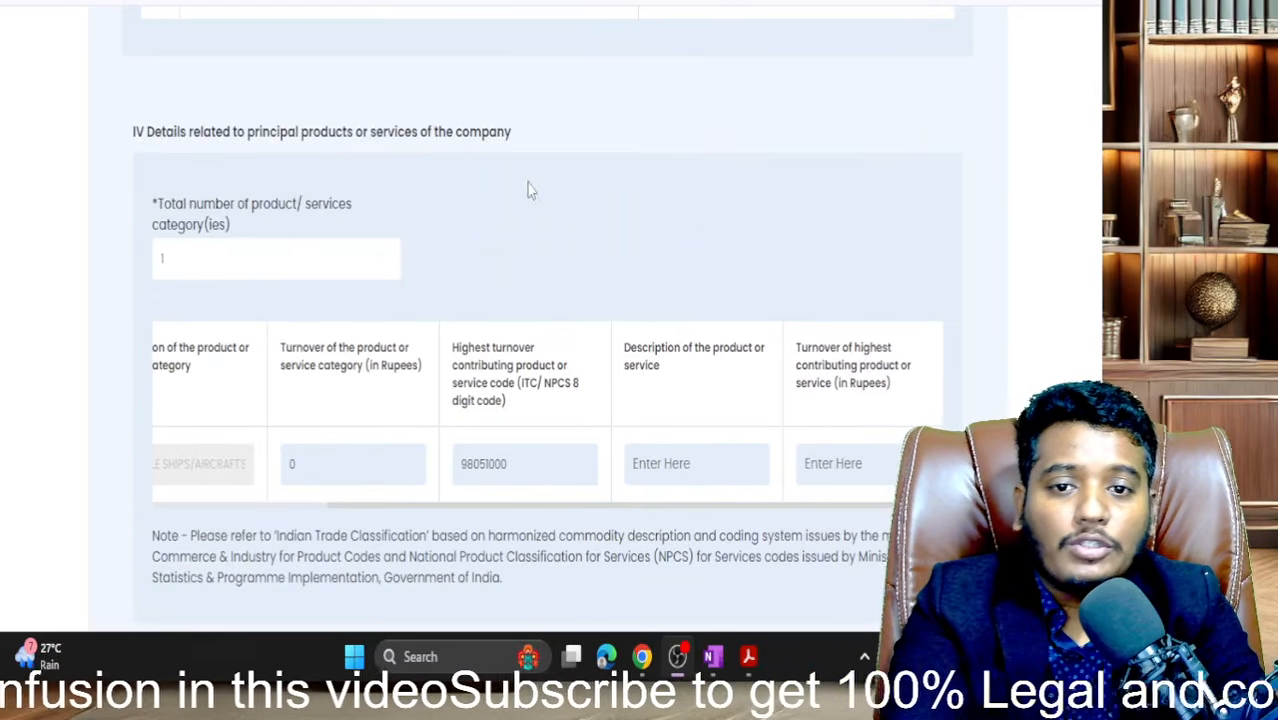
{"action": "left_click", "coordinate": [220, 250]}
{"action": "type", "text": "0"}
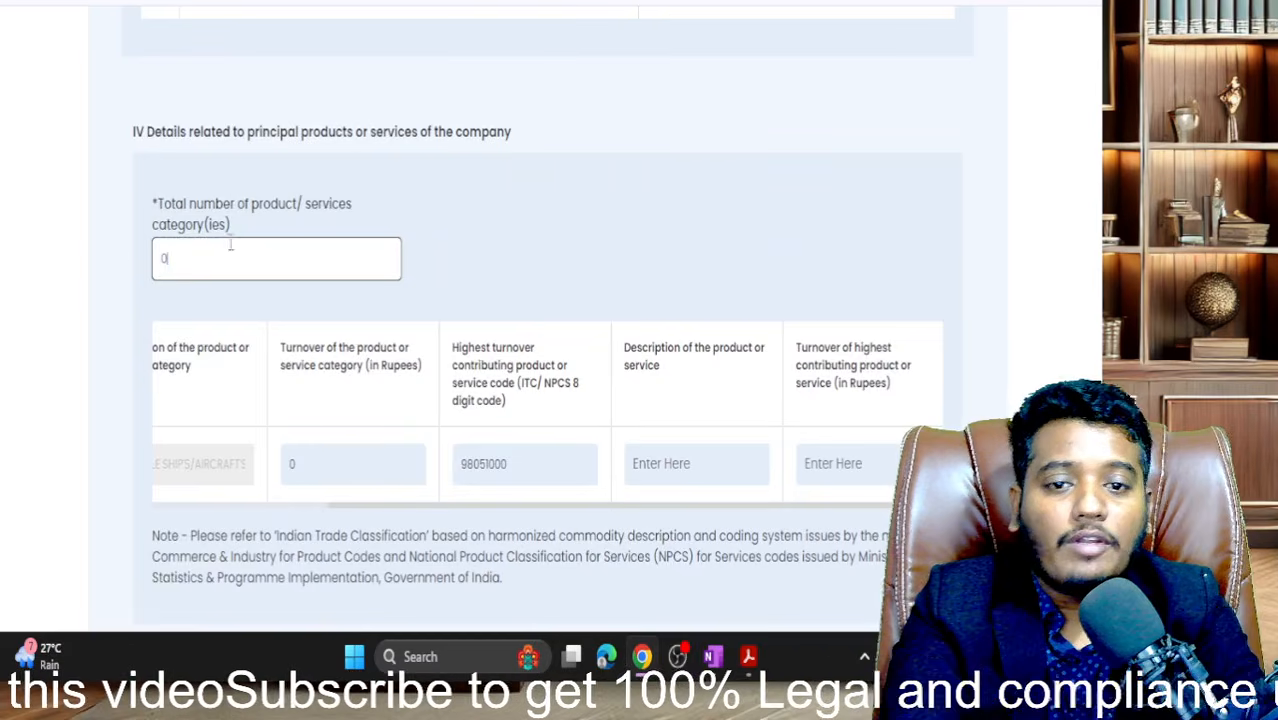
{"action": "left_click", "coordinate": [540, 288]}
- In Segment III, mark 'Whether any transactions entered with related party?' as No instead of Yes
{"action": "scroll", "coordinate": [540, 290], "scroll_direction": "down", "scroll_amount": 1}
{"action": "scroll", "coordinate": [540, 293], "scroll_direction": "down", "scroll_amount": 3}
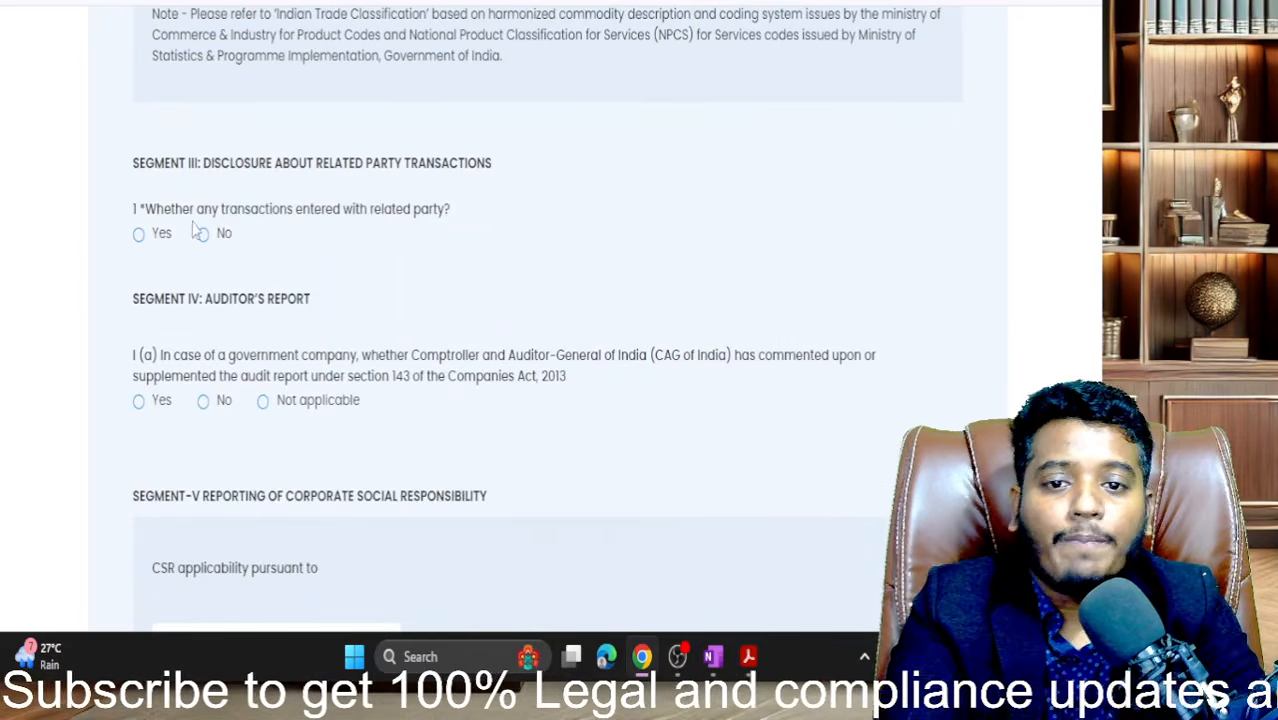
{"action": "left_click", "coordinate": [140, 236]}
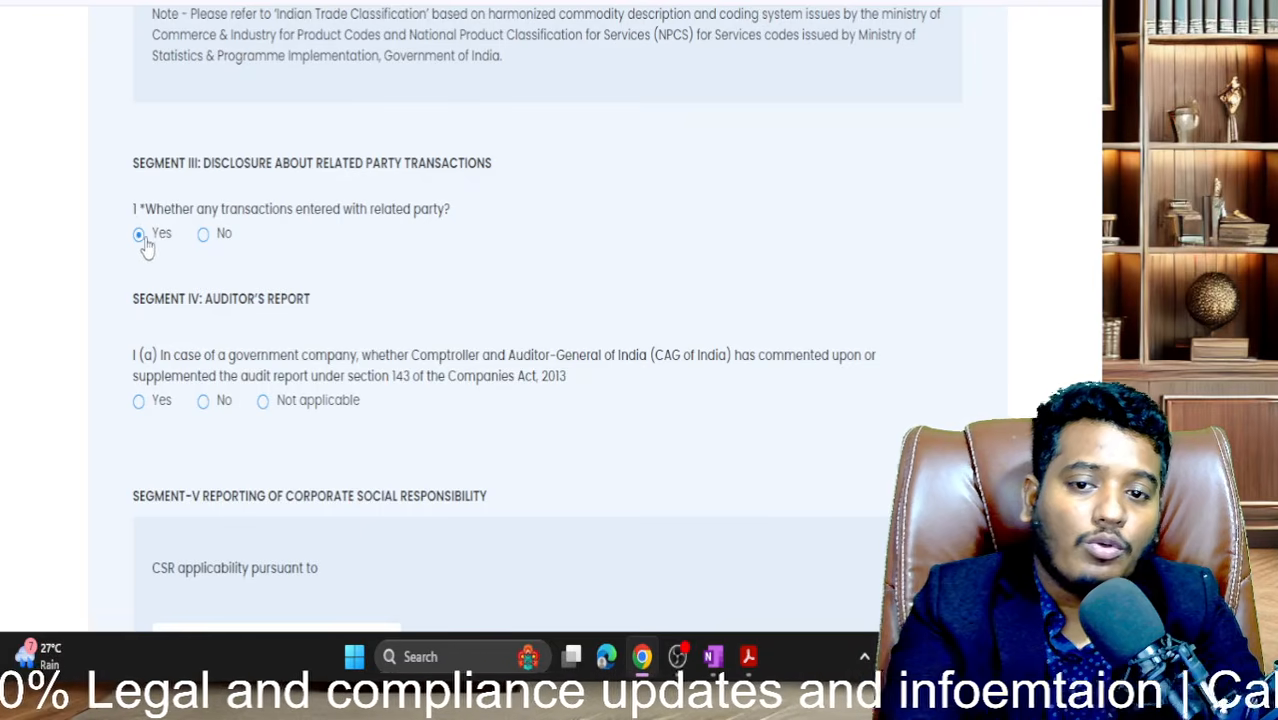
{"action": "scroll", "coordinate": [324, 280], "scroll_direction": "down", "scroll_amount": 1}
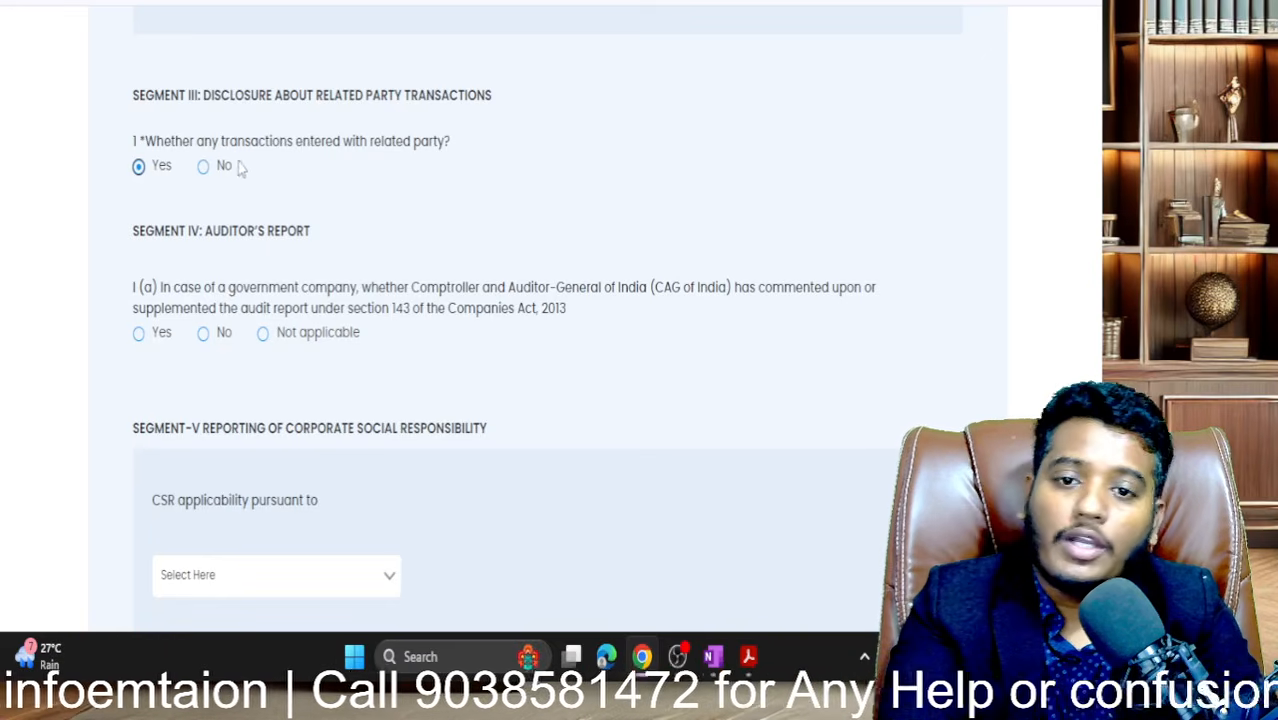
{"action": "left_click", "coordinate": [208, 170]}
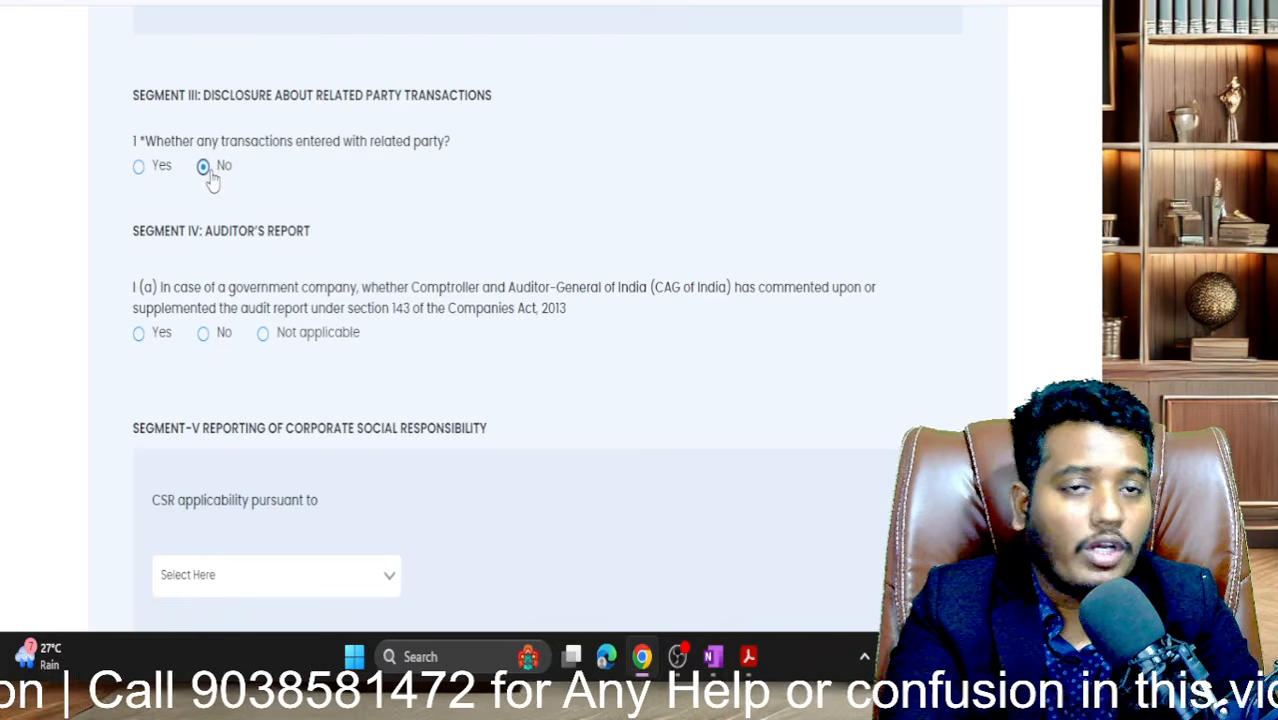
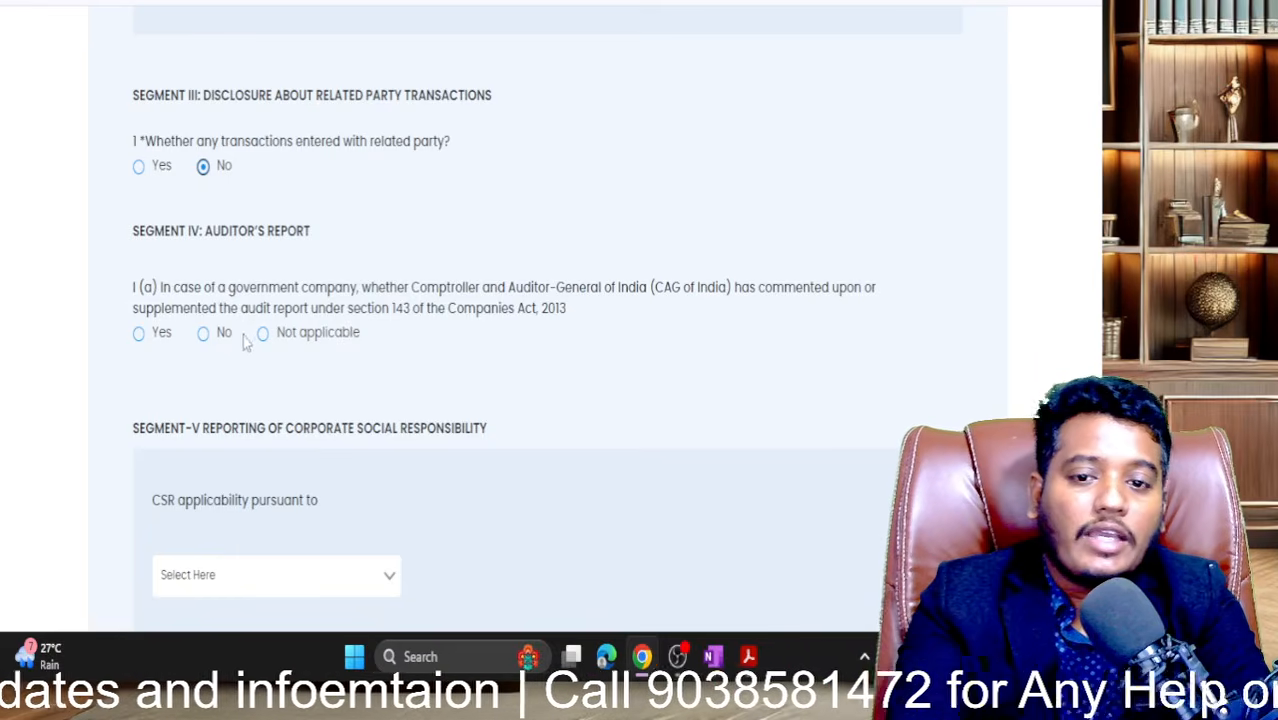
- Set CSR applicability to Not applicable and Secretarial Audit applicability to No
{"action": "scroll", "coordinate": [220, 342], "scroll_direction": "down", "scroll_amount": 3}
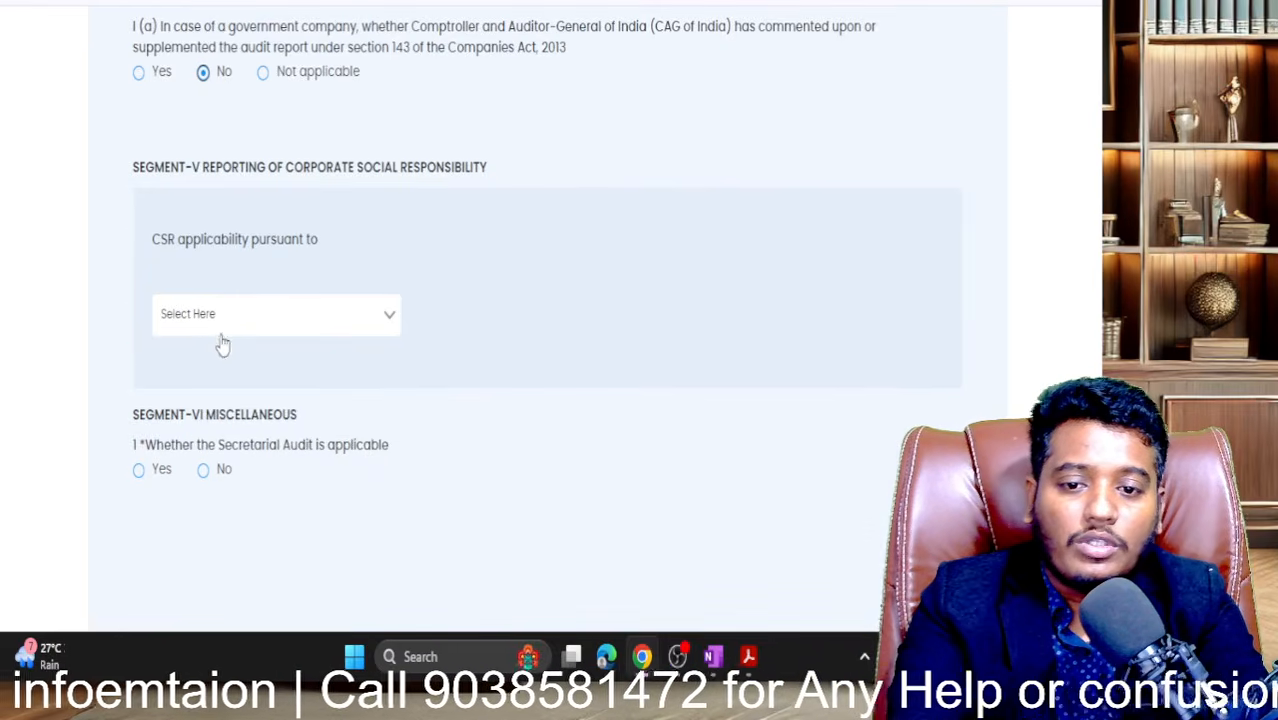
{"action": "left_click", "coordinate": [280, 322]}
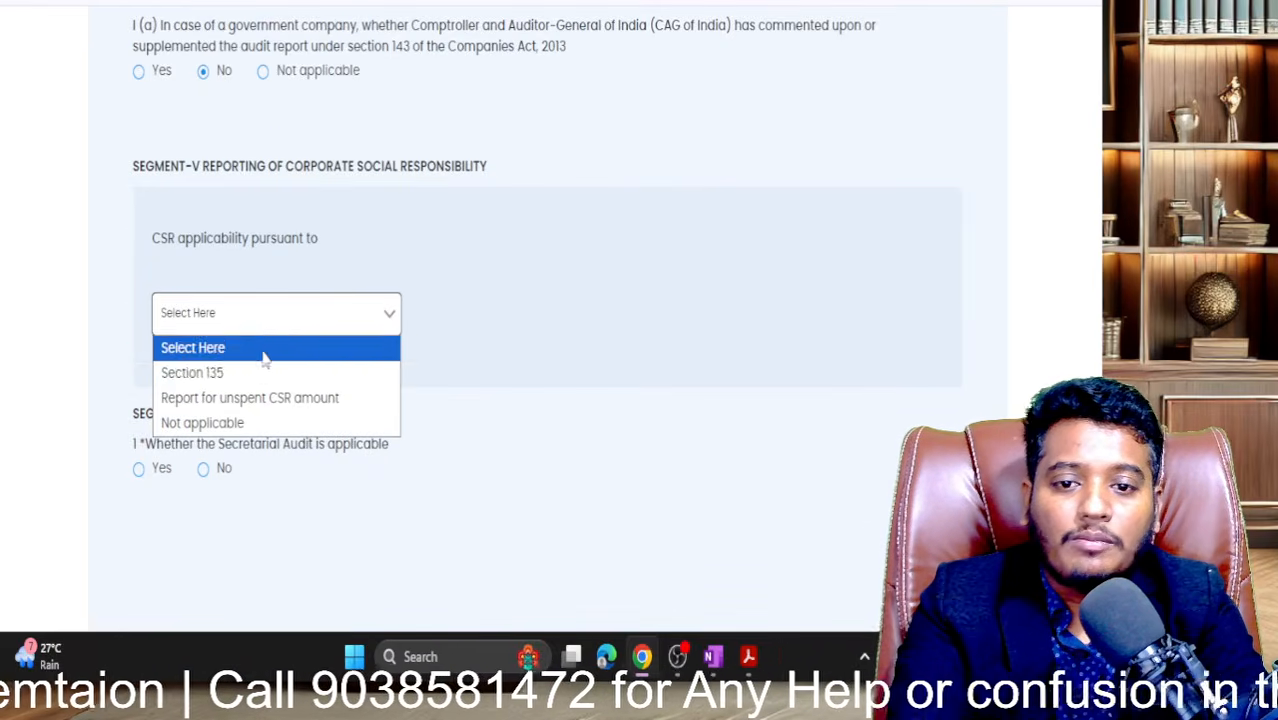
{"action": "left_click", "coordinate": [262, 422]}
{"action": "scroll", "coordinate": [272, 422], "scroll_direction": "down", "scroll_amount": 2}
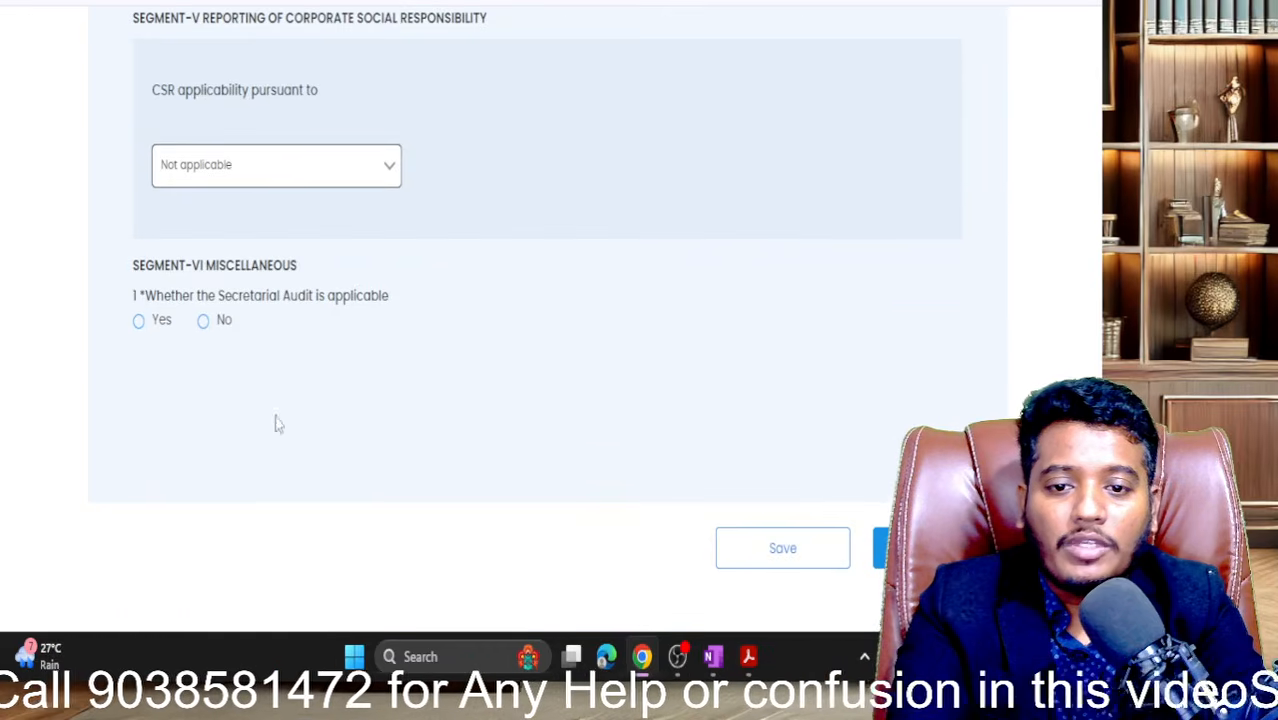
{"action": "left_click", "coordinate": [203, 321]}
- Mark related party transactions as Yes and save the form
{"action": "scroll", "coordinate": [208, 338], "scroll_direction": "up", "scroll_amount": 5}
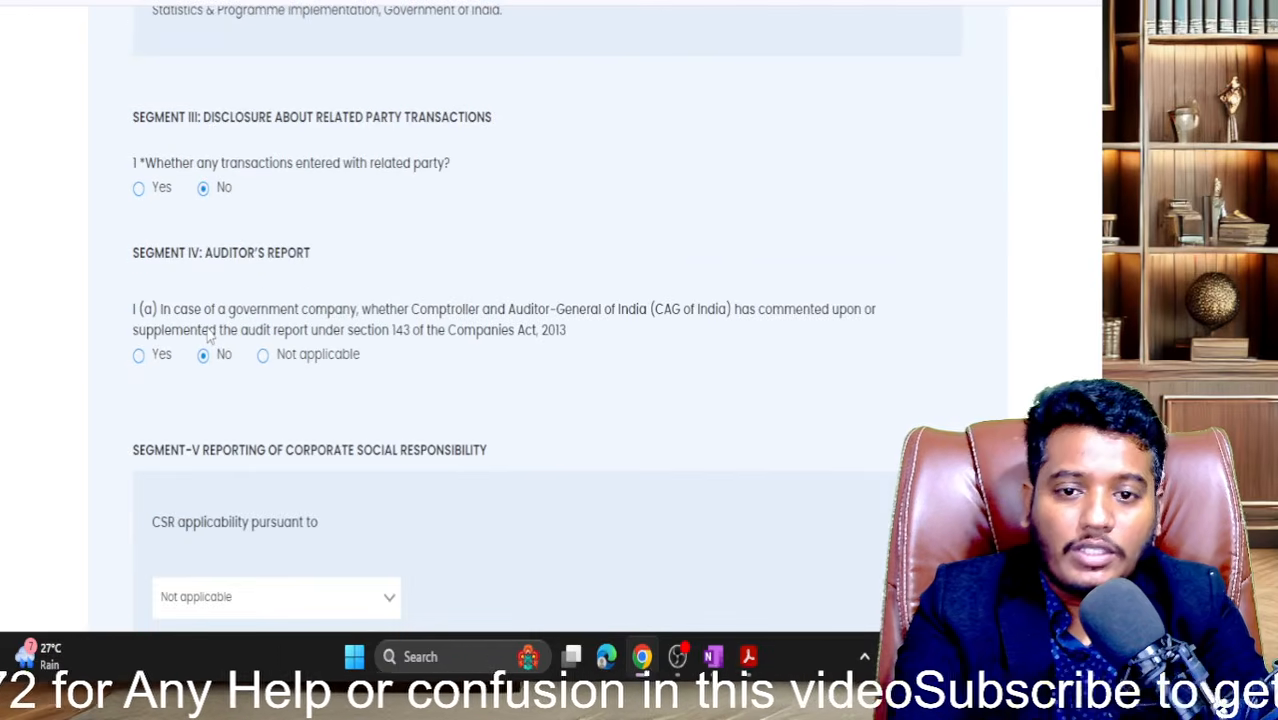
{"action": "scroll", "coordinate": [237, 228], "scroll_direction": "up", "scroll_amount": 2}
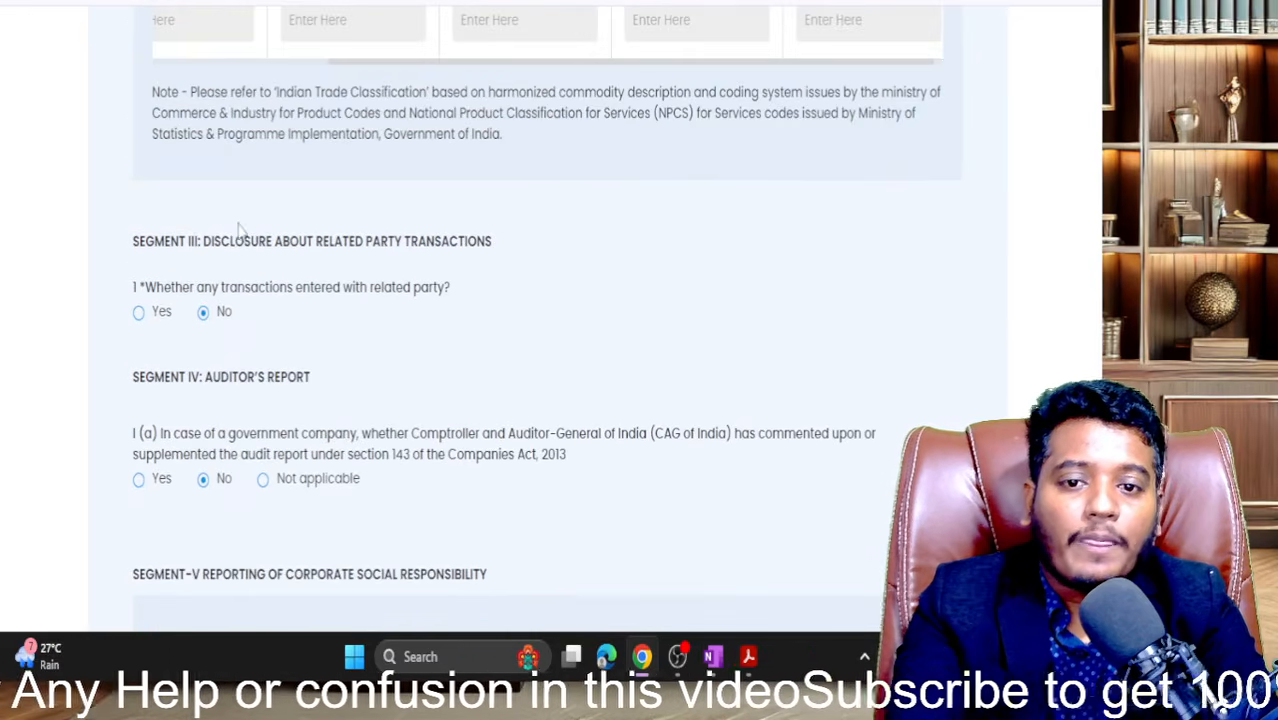
{"action": "left_click", "coordinate": [141, 315]}
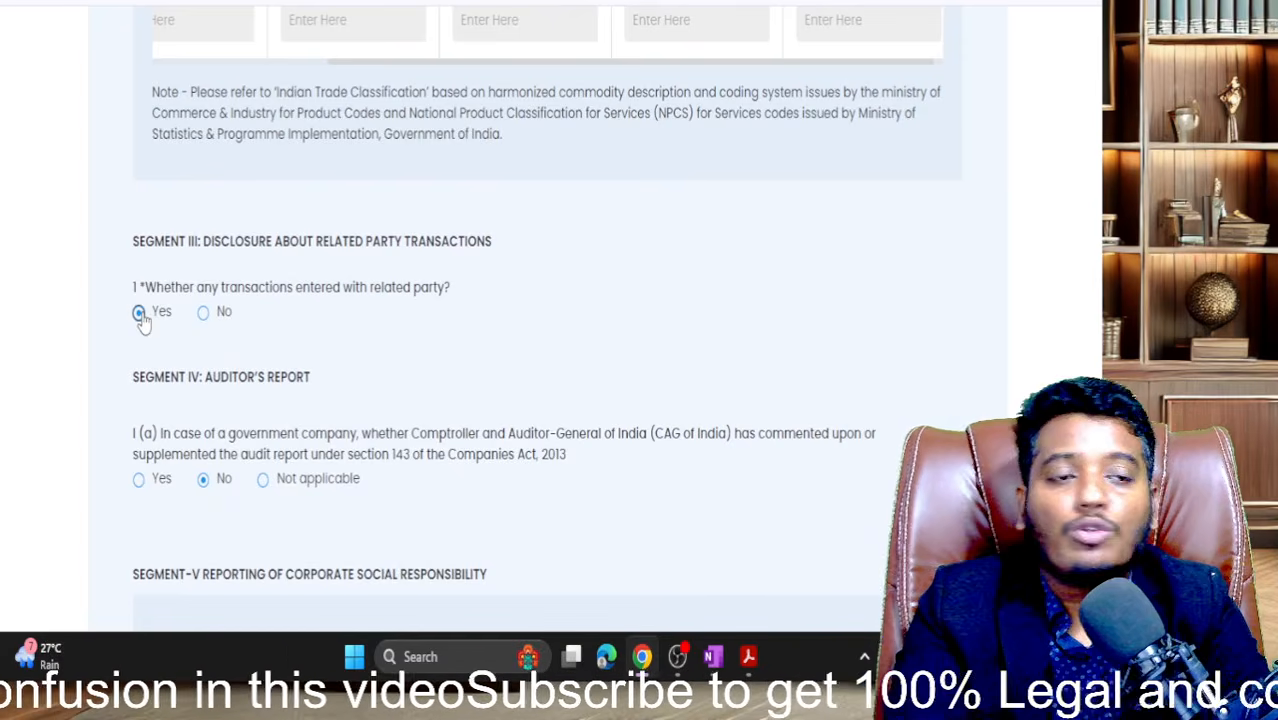
{"action": "scroll", "coordinate": [524, 398], "scroll_direction": "down", "scroll_amount": 7}
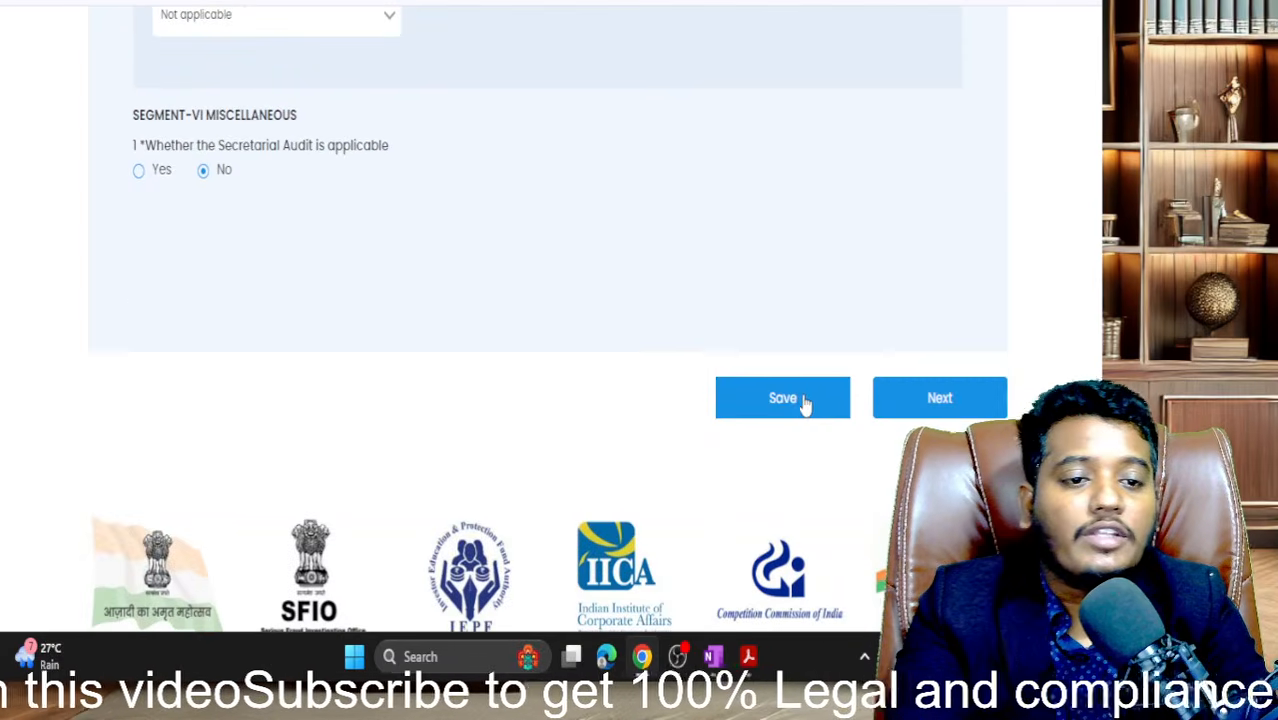
{"action": "scroll", "coordinate": [800, 400], "scroll_direction": "up", "scroll_amount": 6}
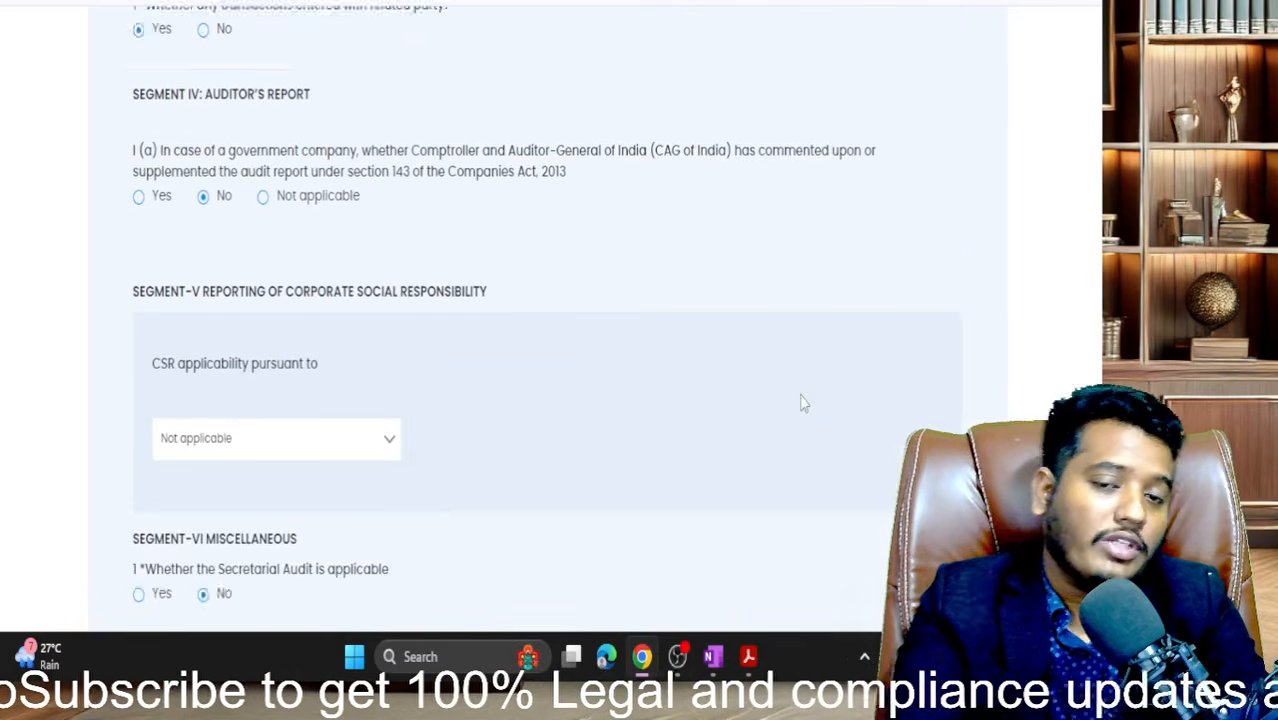
{"action": "scroll", "coordinate": [727, 305], "scroll_direction": "down", "scroll_amount": 6}
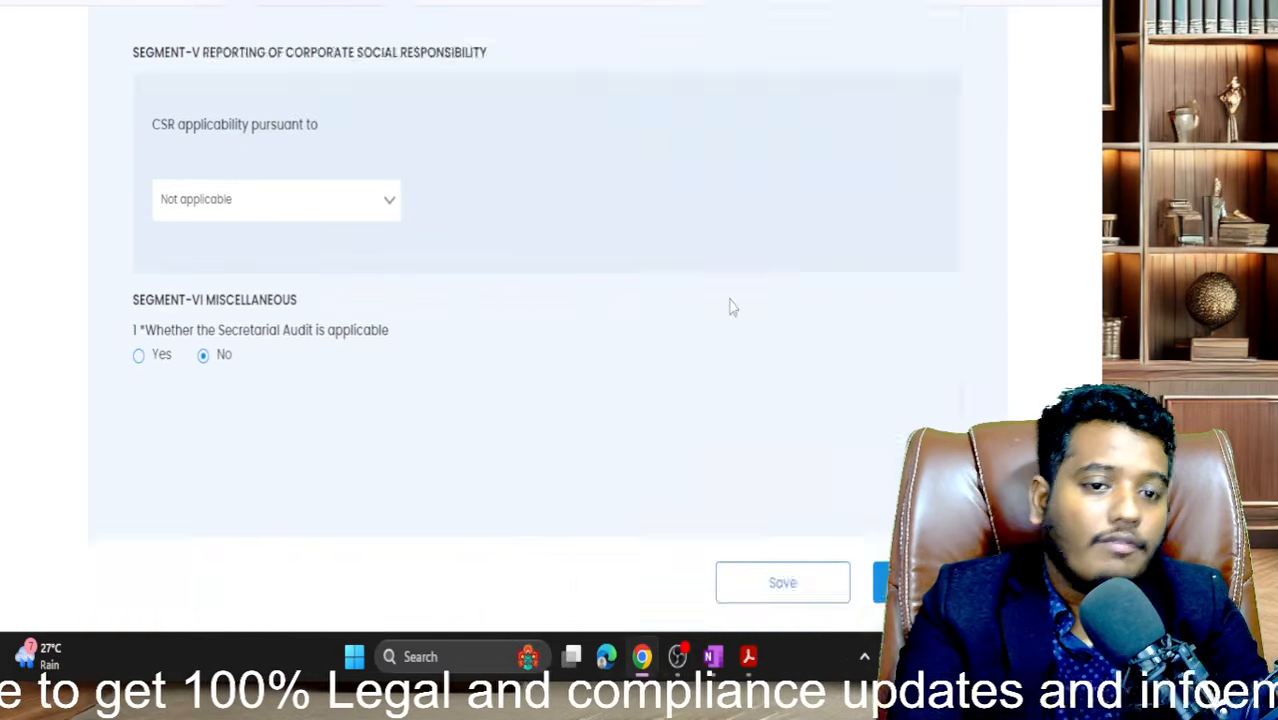
{"action": "left_click", "coordinate": [812, 402]}
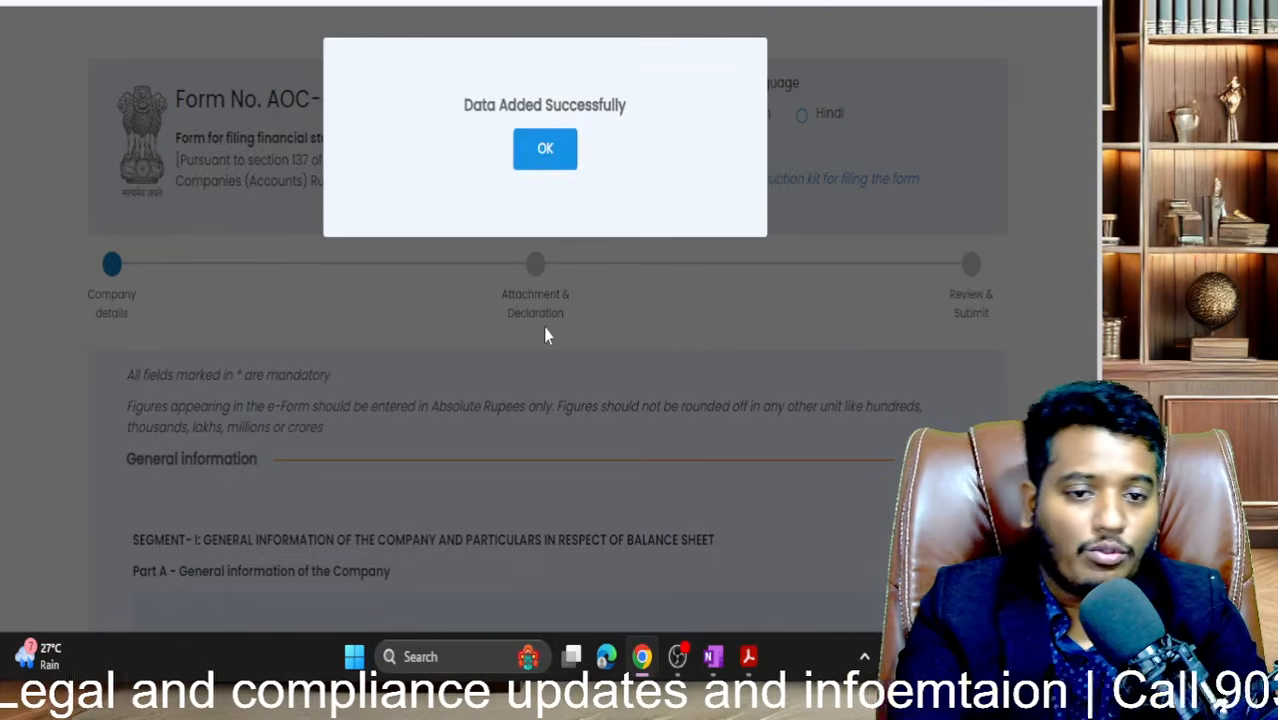
- Dismiss the data-saved confirmation and scroll down to the Attachments and Declaration sections
{"action": "left_click", "coordinate": [545, 152]}
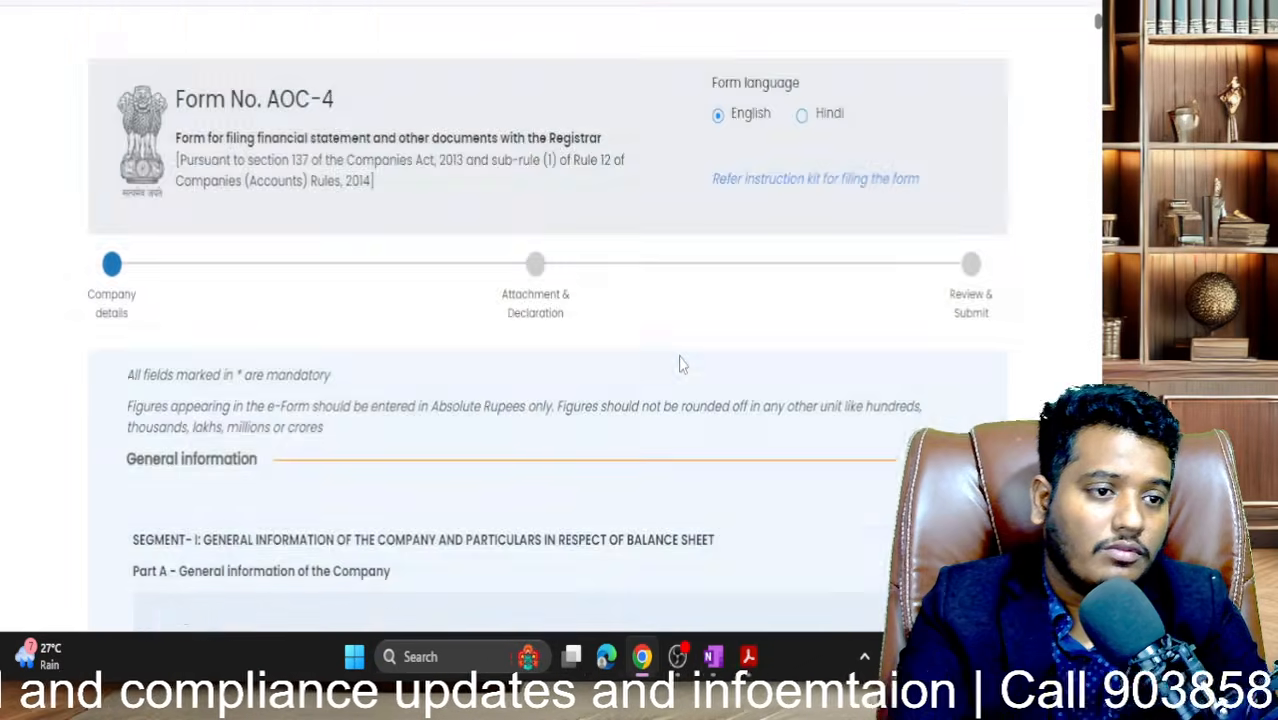
{"action": "scroll", "coordinate": [679, 362], "scroll_direction": "down", "scroll_amount": 20}
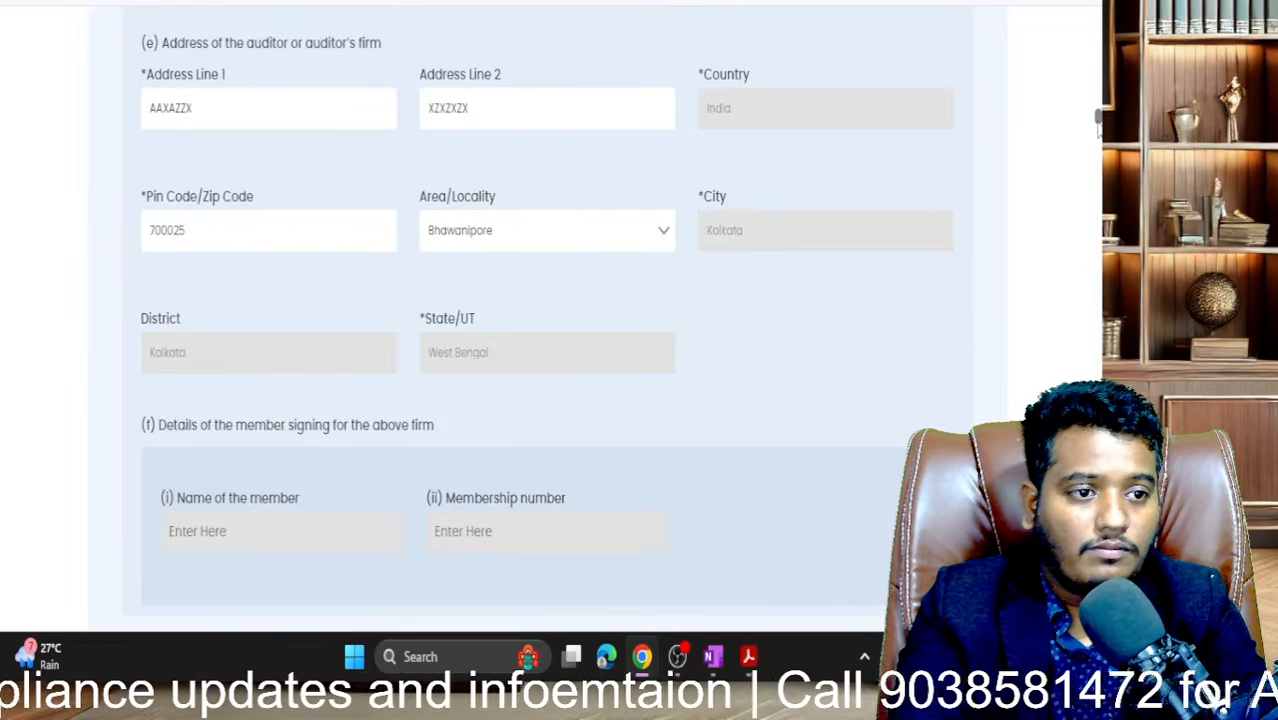
{"action": "left_click_drag", "start_coordinate": [1098, 120], "coordinate": [1098, 405]}
{"action": "scroll", "coordinate": [712, 342], "scroll_direction": "down", "scroll_amount": 15}
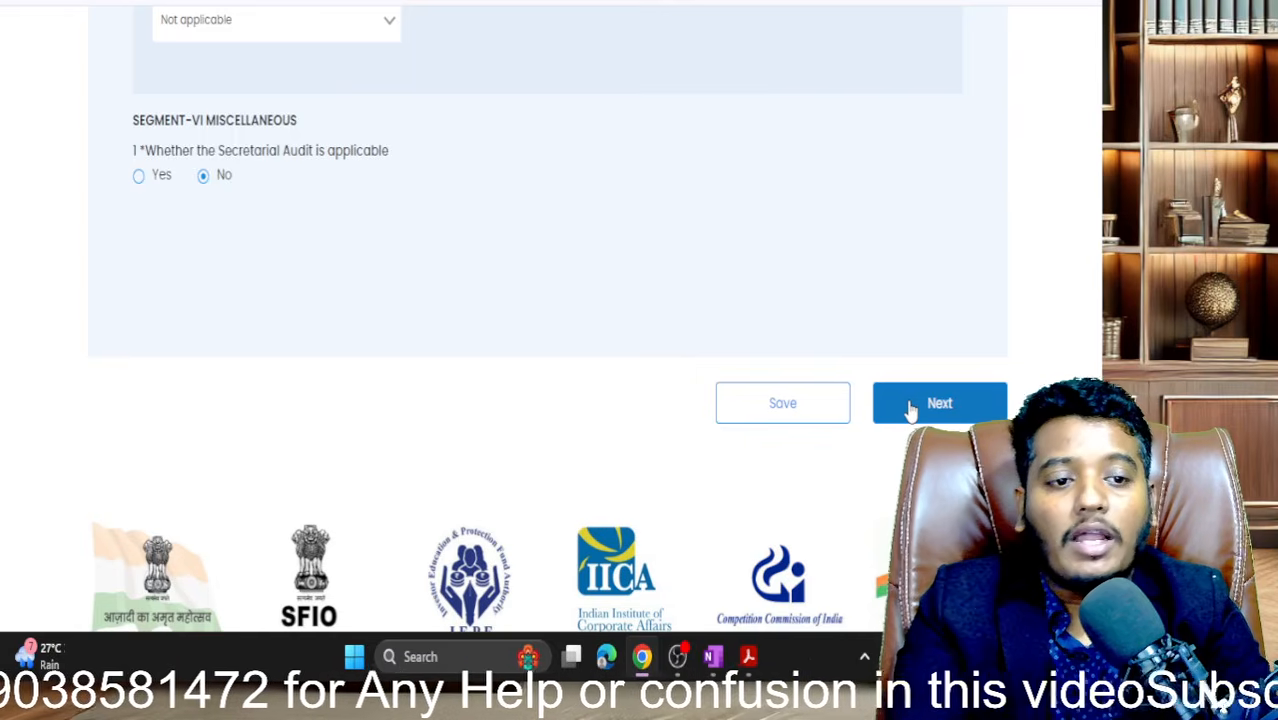
{"action": "scroll", "coordinate": [910, 408], "scroll_direction": "down", "scroll_amount": 5}
{"action": "scroll", "coordinate": [910, 408], "scroll_direction": "up", "scroll_amount": 15}
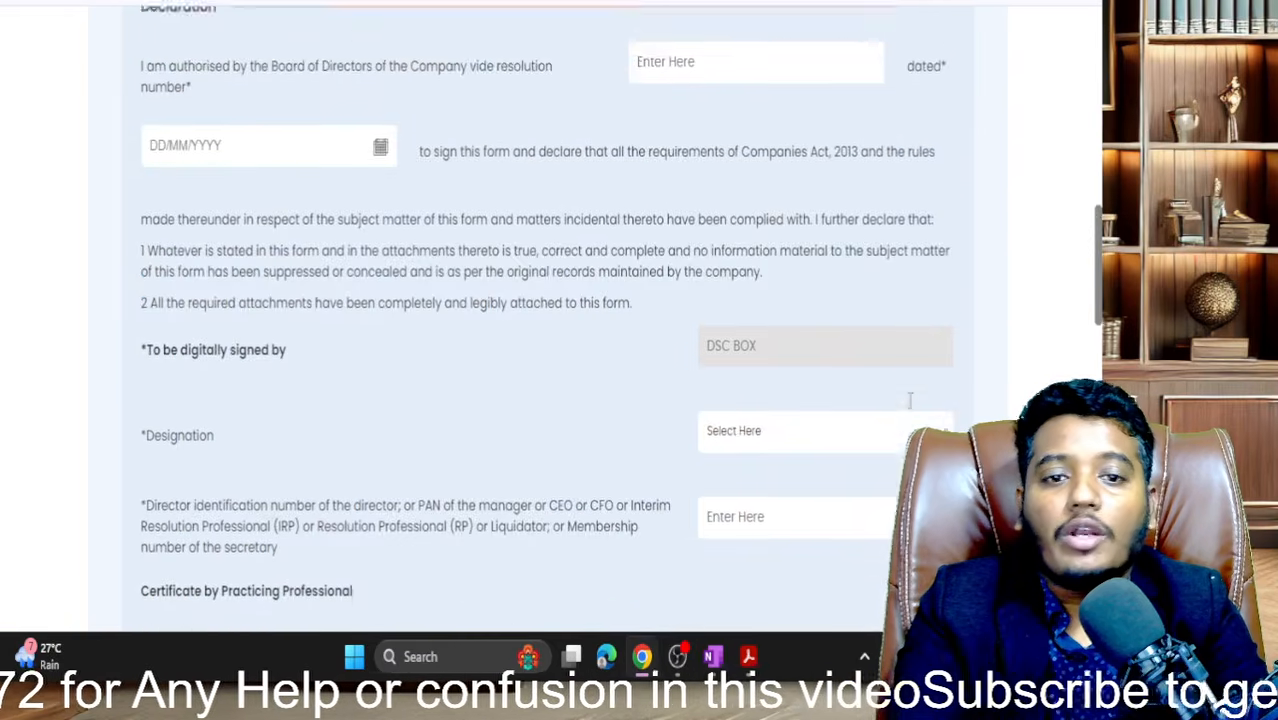
{"action": "scroll", "coordinate": [910, 408], "scroll_direction": "down", "scroll_amount": 3}
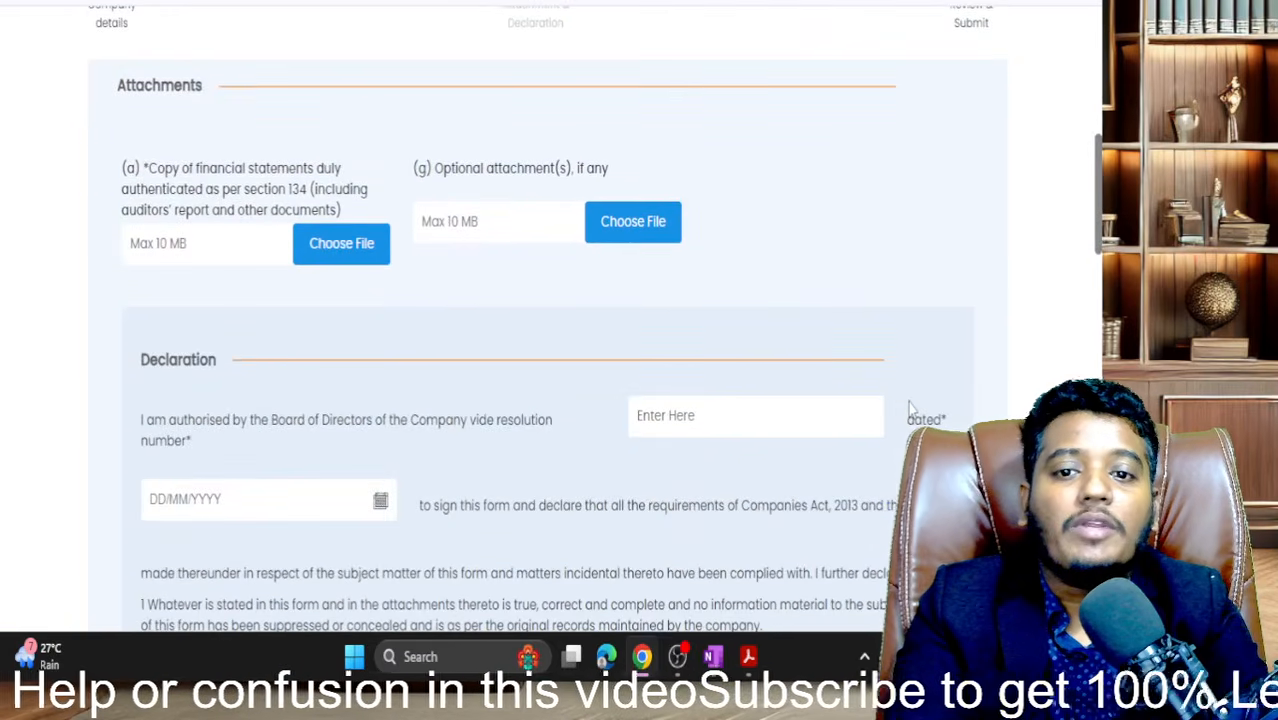
{"action": "scroll", "coordinate": [910, 408], "scroll_direction": "up", "scroll_amount": 3}
{"action": "scroll", "coordinate": [910, 408], "scroll_direction": "up", "scroll_amount": 1}
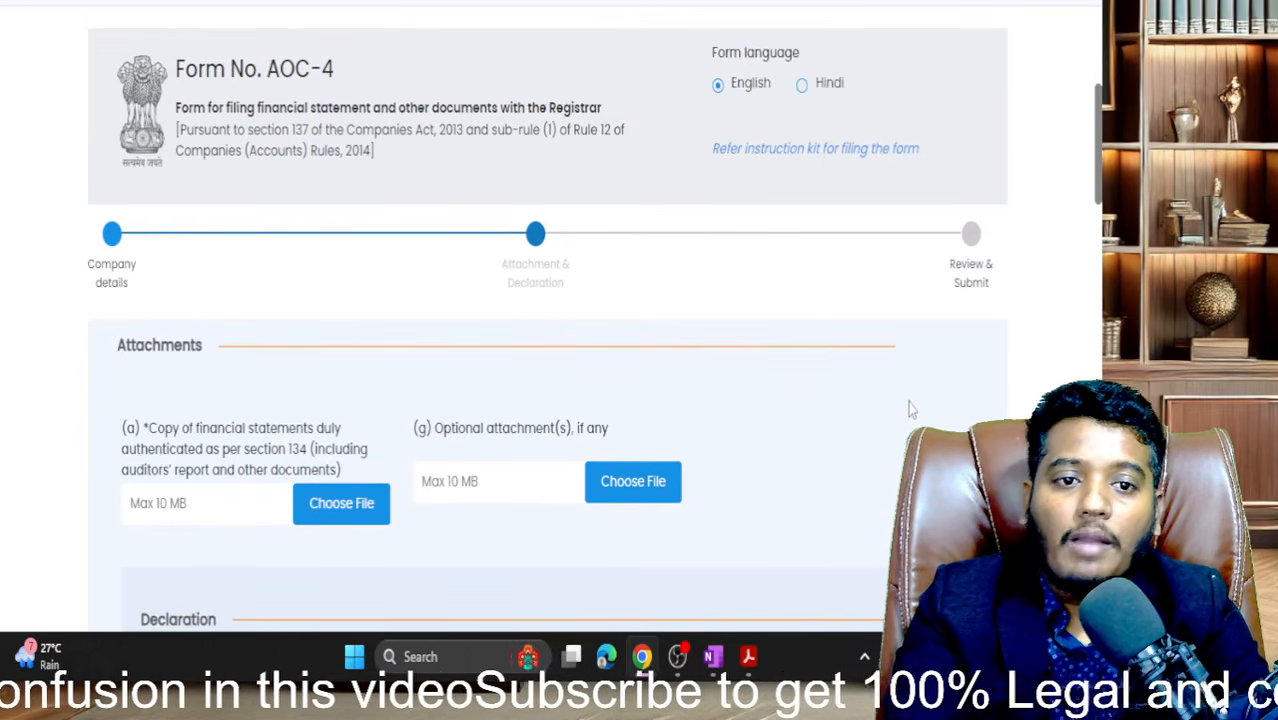
{"action": "scroll", "coordinate": [908, 402], "scroll_direction": "down", "scroll_amount": 3}
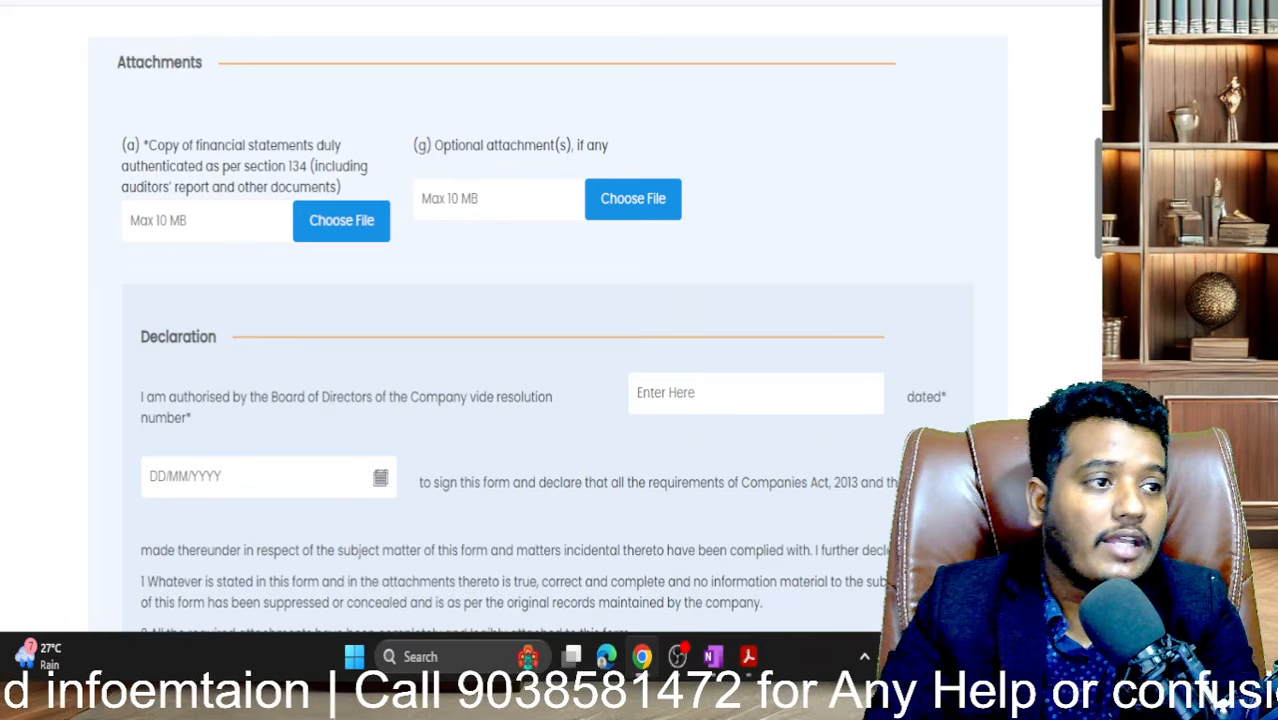
{"action": "key", "text": "super+Down"}
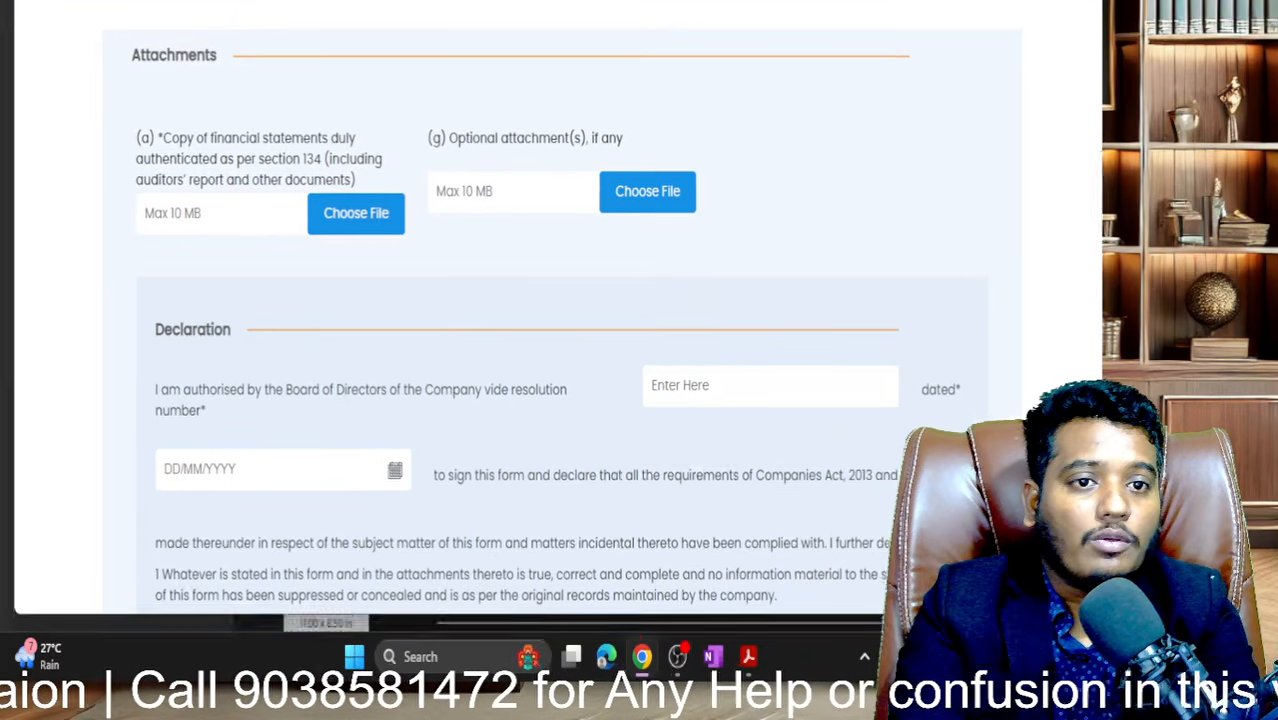
{"action": "left_click_drag", "start_coordinate": [560, 0], "coordinate": [563, 23]}
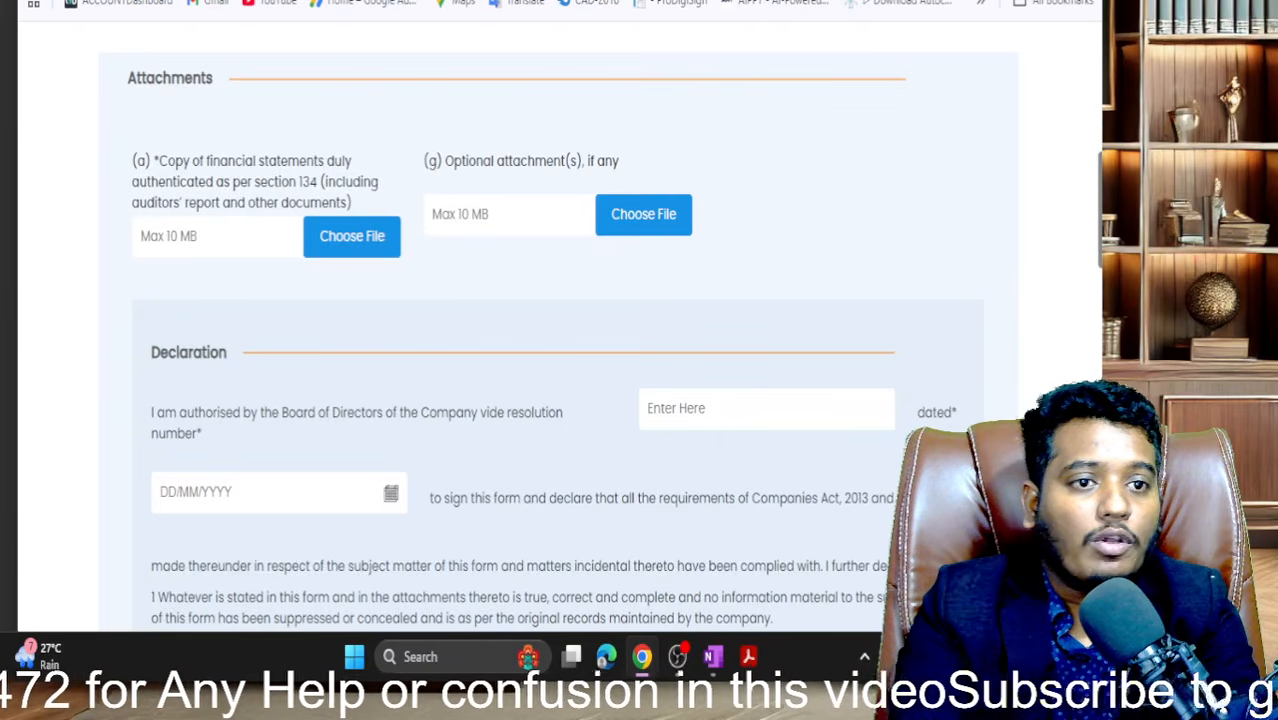
{"action": "left_click_drag", "start_coordinate": [975, 0], "coordinate": [985, 43]}
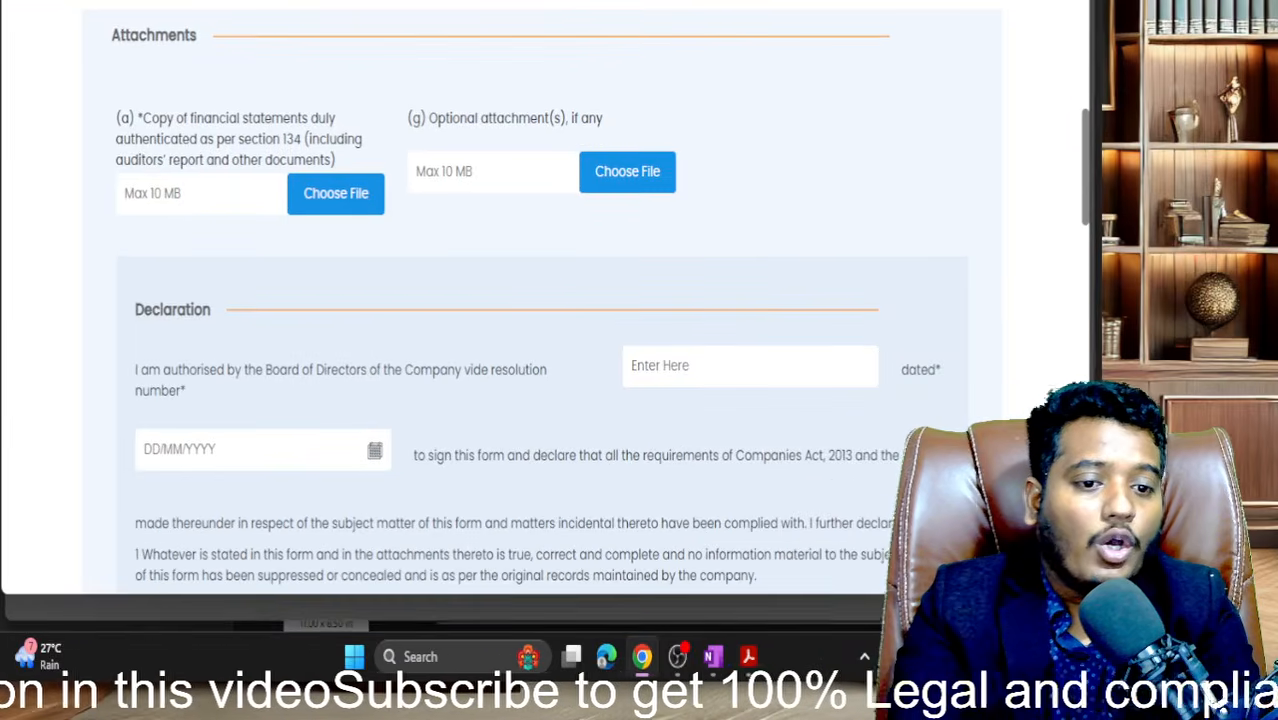
{"action": "scroll", "coordinate": [919, 80], "scroll_direction": "up", "scroll_amount": 1}
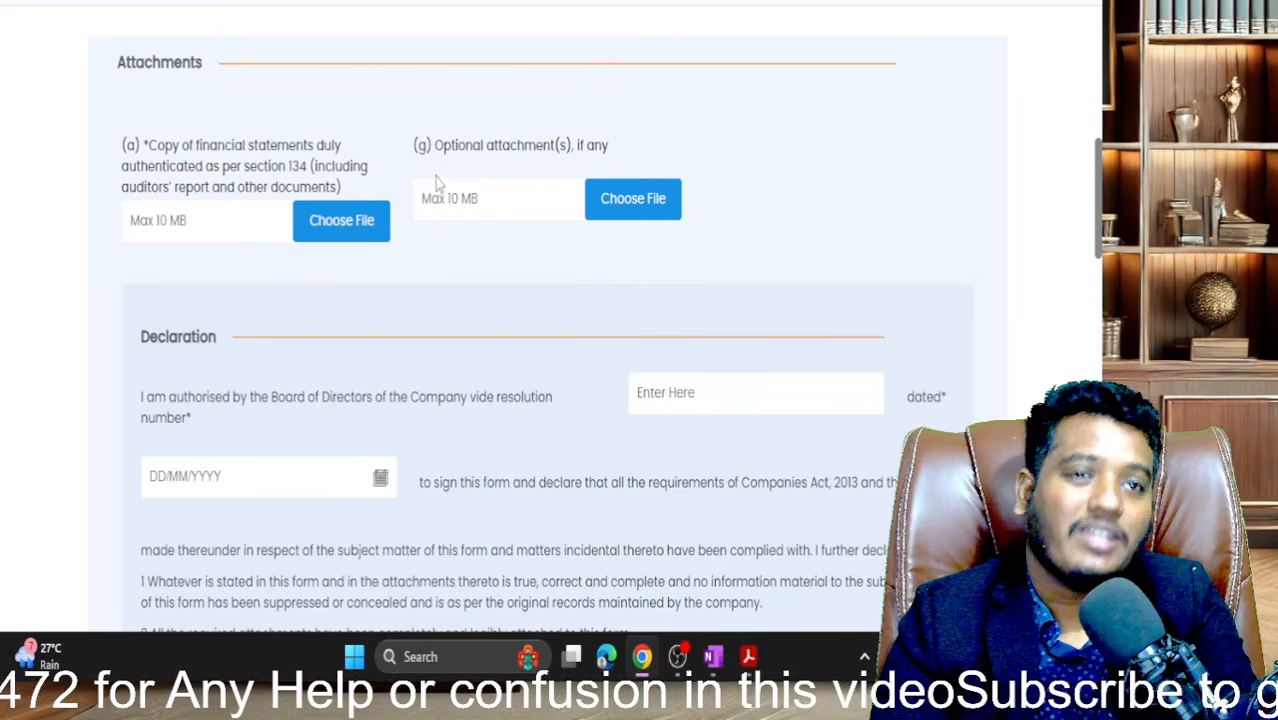
- Attach ITC_HS_codes.pdf from the Desktop as the financial statements copy
{"action": "scroll", "coordinate": [436, 182], "scroll_direction": "down", "scroll_amount": 1}
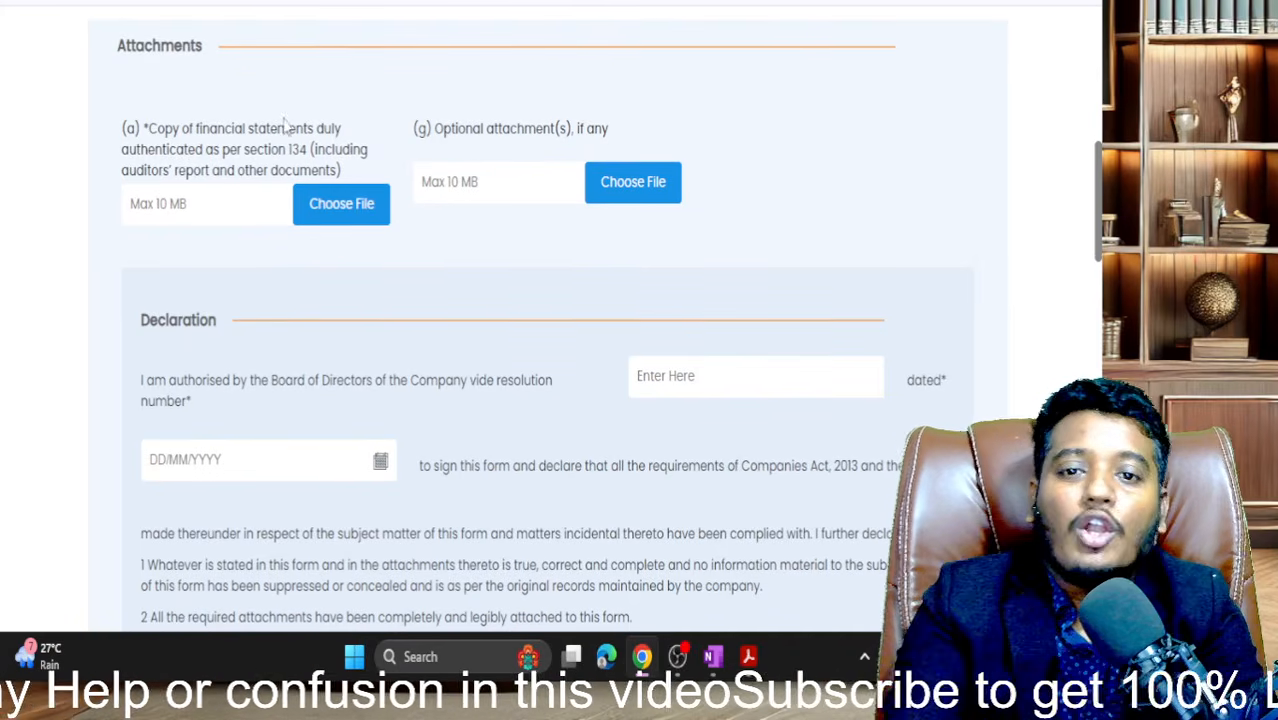
{"action": "left_click", "coordinate": [336, 205]}
{"action": "left_click", "coordinate": [58, 161]}
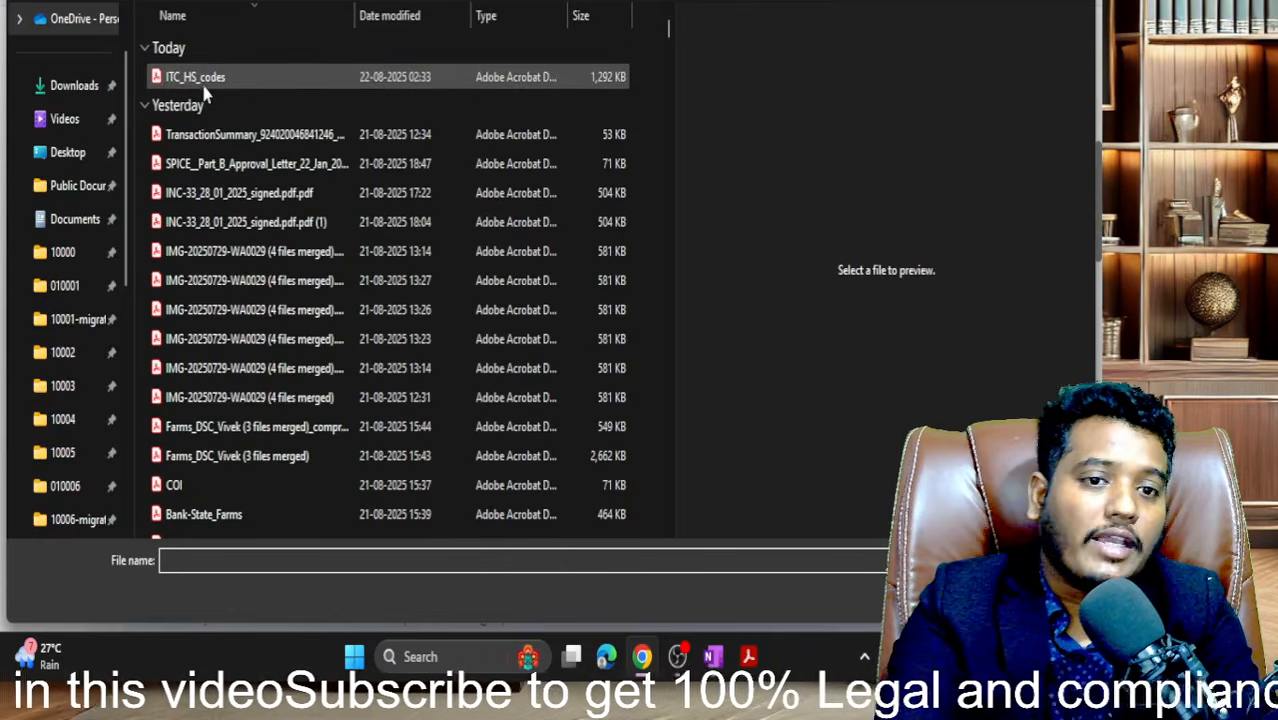
{"action": "double_click", "coordinate": [203, 84]}
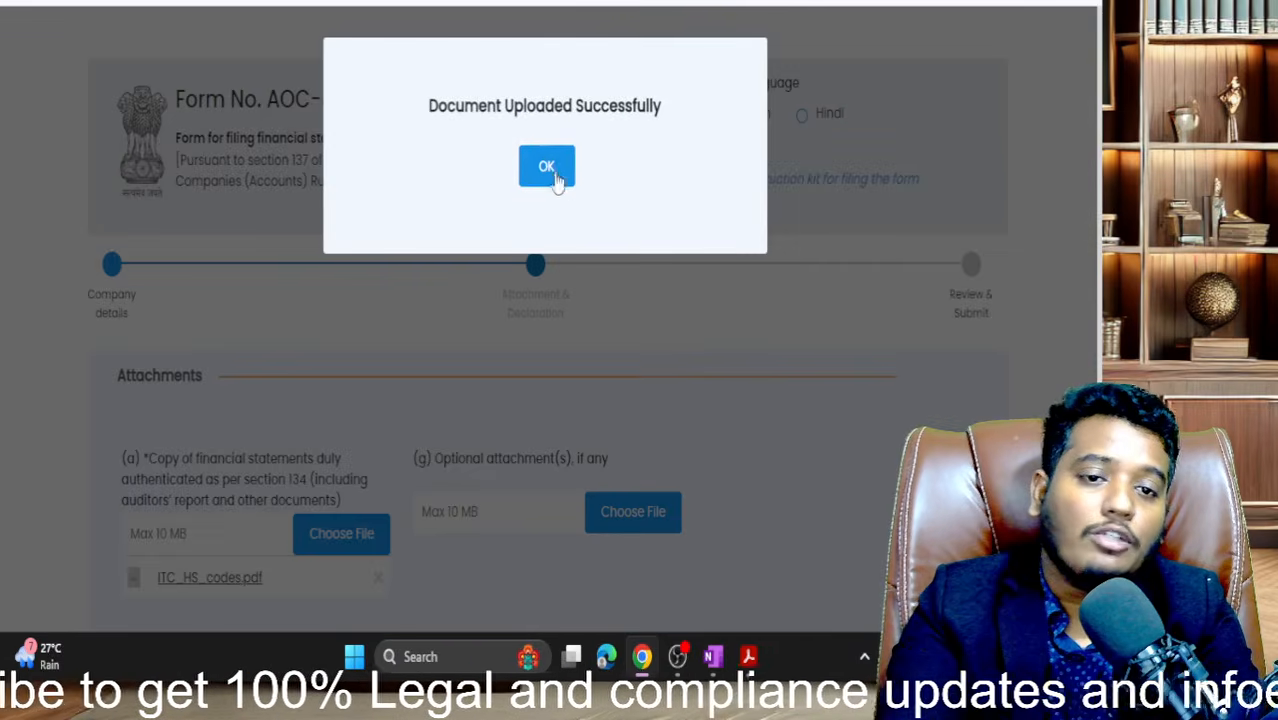
{"action": "left_click", "coordinate": [537, 168]}
- Enter 0 as the board resolution number in the Declaration
{"action": "scroll", "coordinate": [545, 237], "scroll_direction": "down", "scroll_amount": 4}
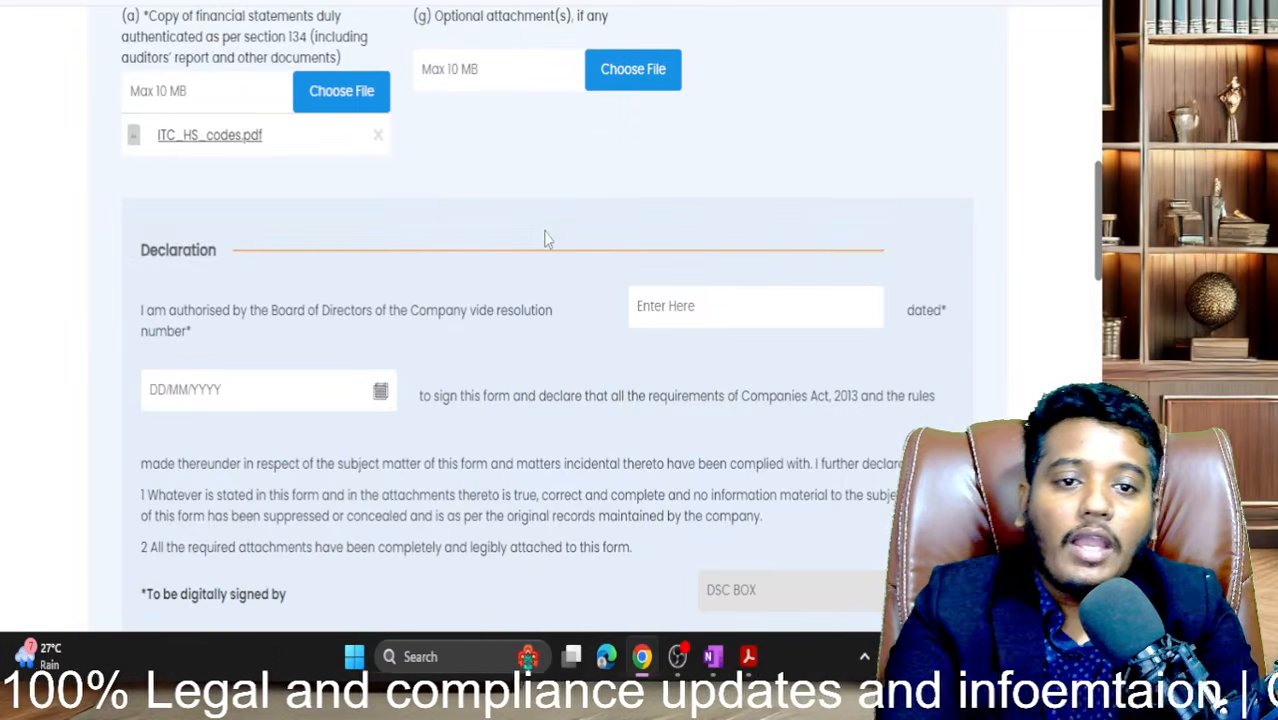
{"action": "scroll", "coordinate": [559, 355], "scroll_direction": "down", "scroll_amount": 2}
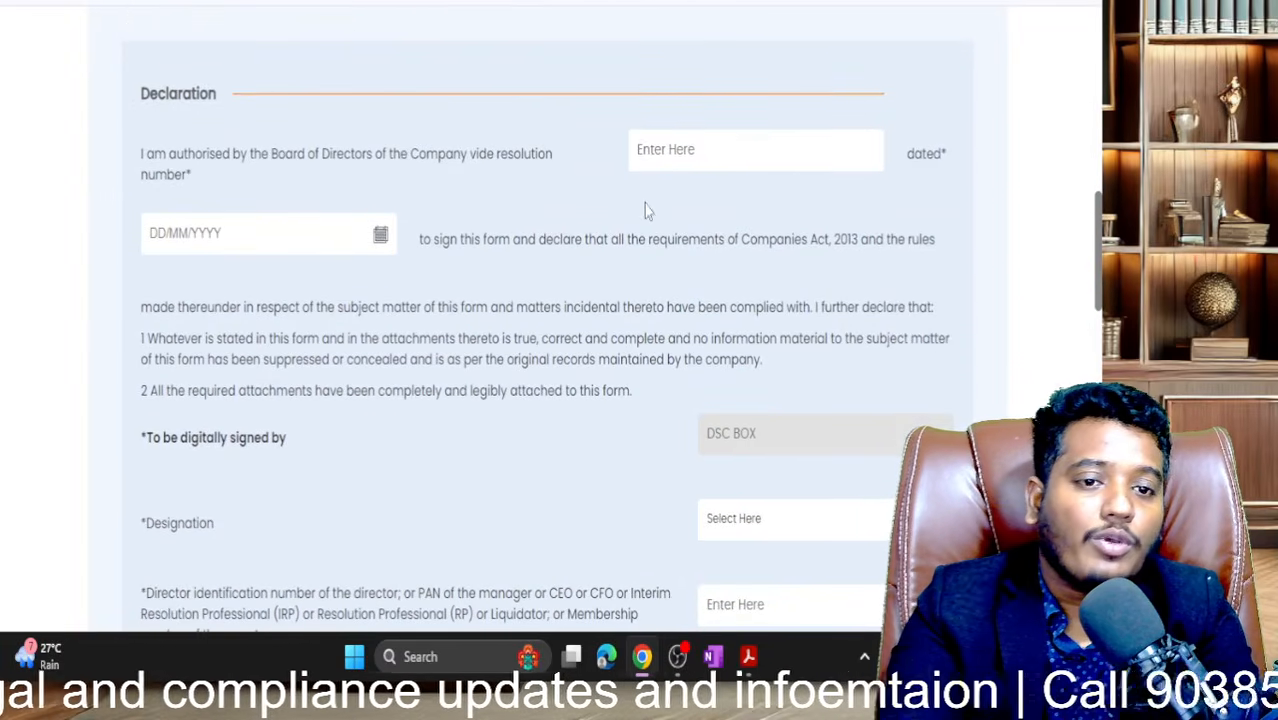
{"action": "left_click", "coordinate": [678, 161]}
{"action": "type", "text": "0"}
{"action": "left_click", "coordinate": [559, 411]}
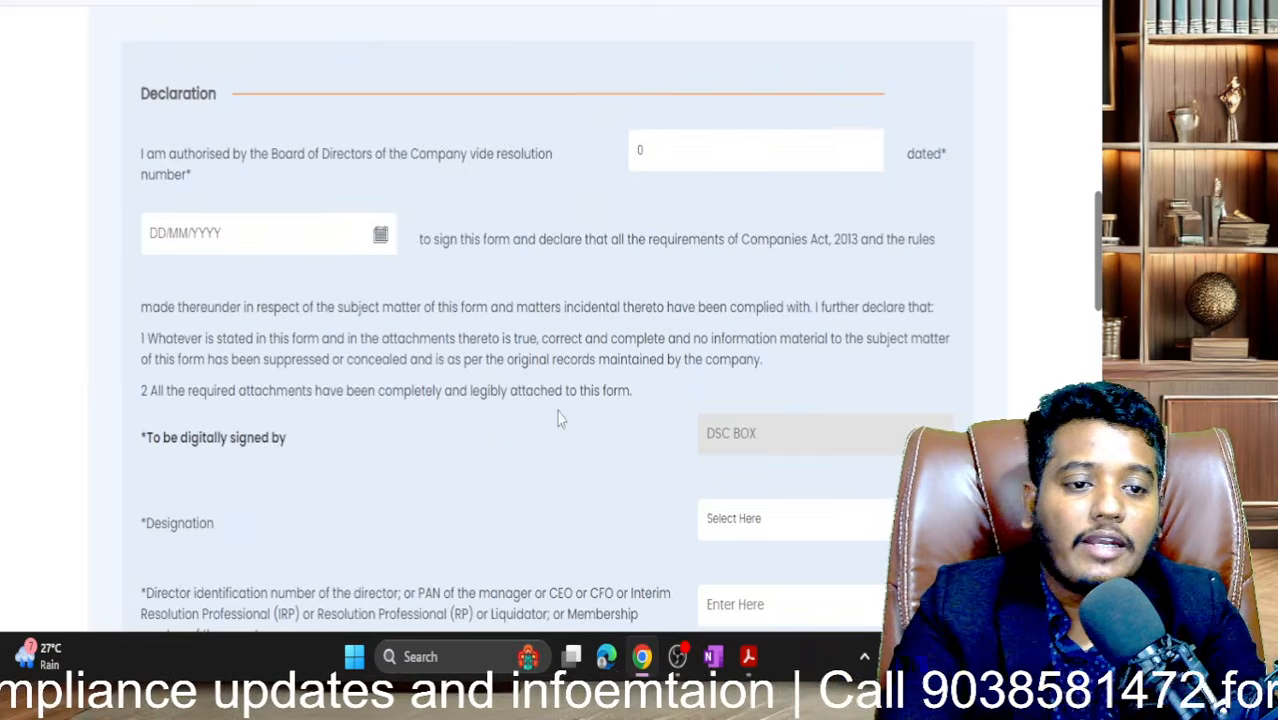
{"action": "scroll", "coordinate": [559, 411], "scroll_direction": "down", "scroll_amount": 4}
{"action": "scroll", "coordinate": [559, 408], "scroll_direction": "down", "scroll_amount": 7}
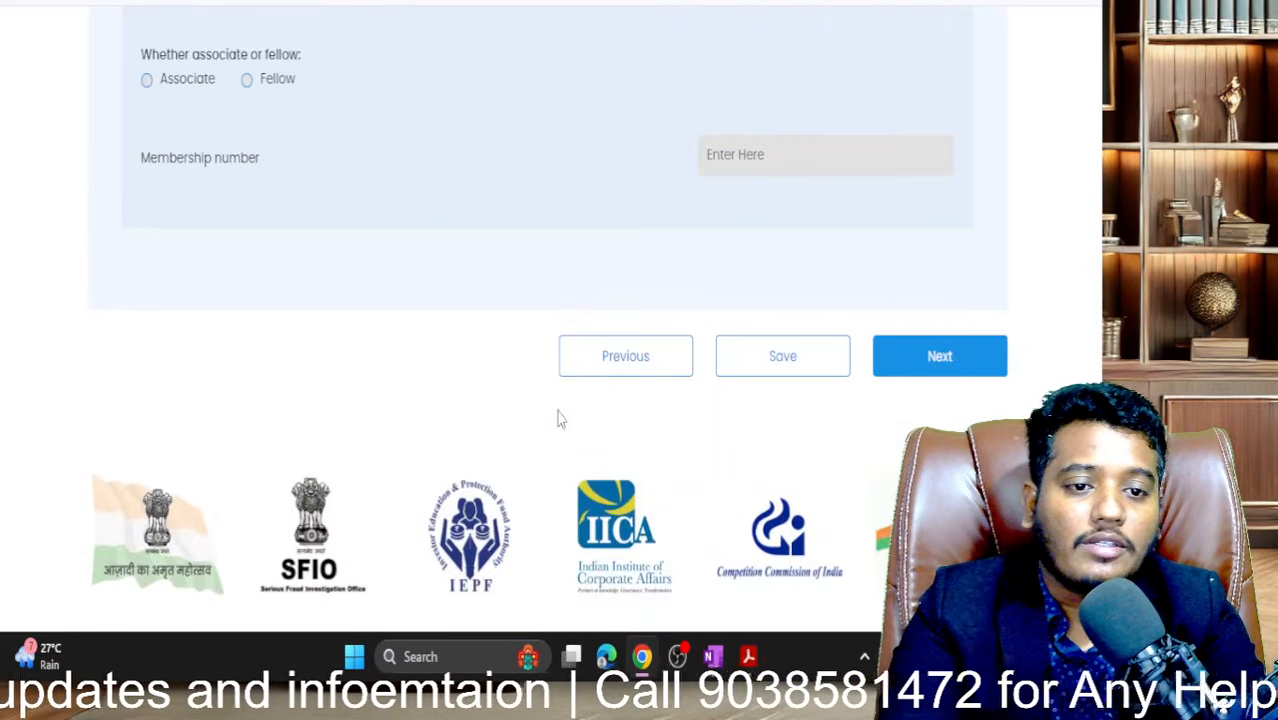
{"action": "scroll", "coordinate": [522, 302], "scroll_direction": "up", "scroll_amount": 20}
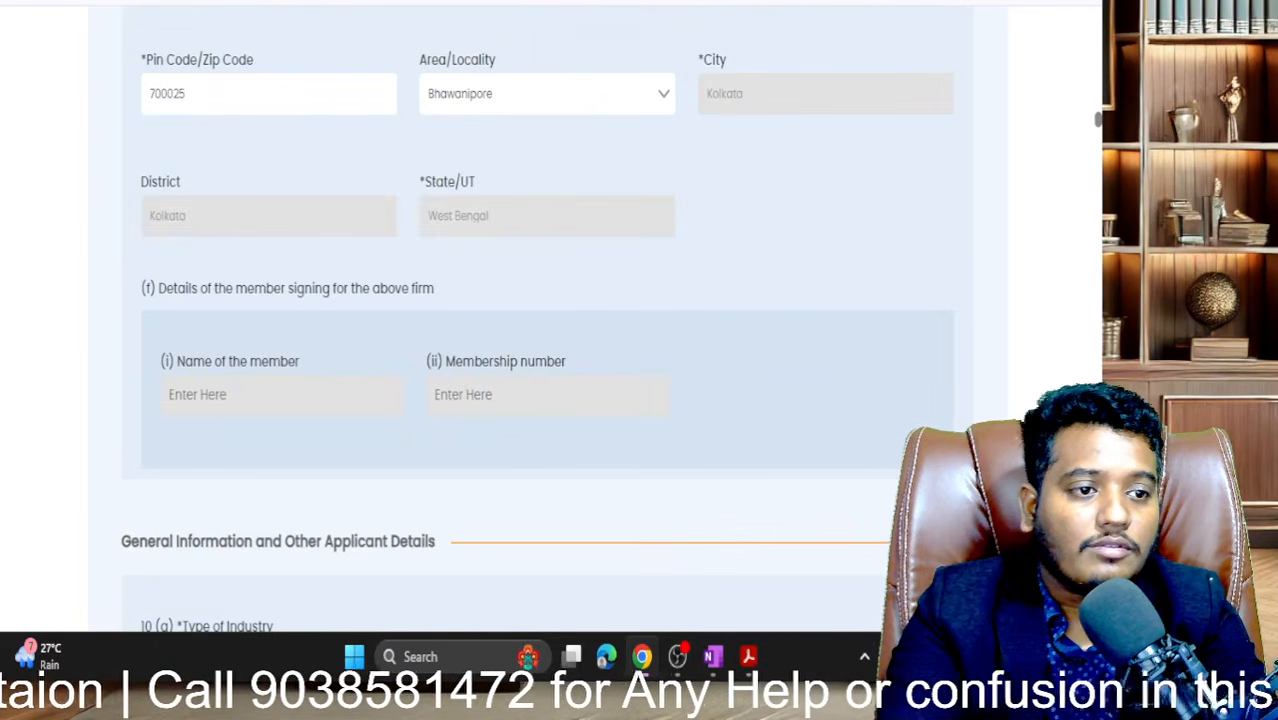
{"action": "left_click_drag", "start_coordinate": [1099, 121], "coordinate": [1100, 420]}
{"action": "scroll", "coordinate": [741, 457], "scroll_direction": "down", "scroll_amount": 7}
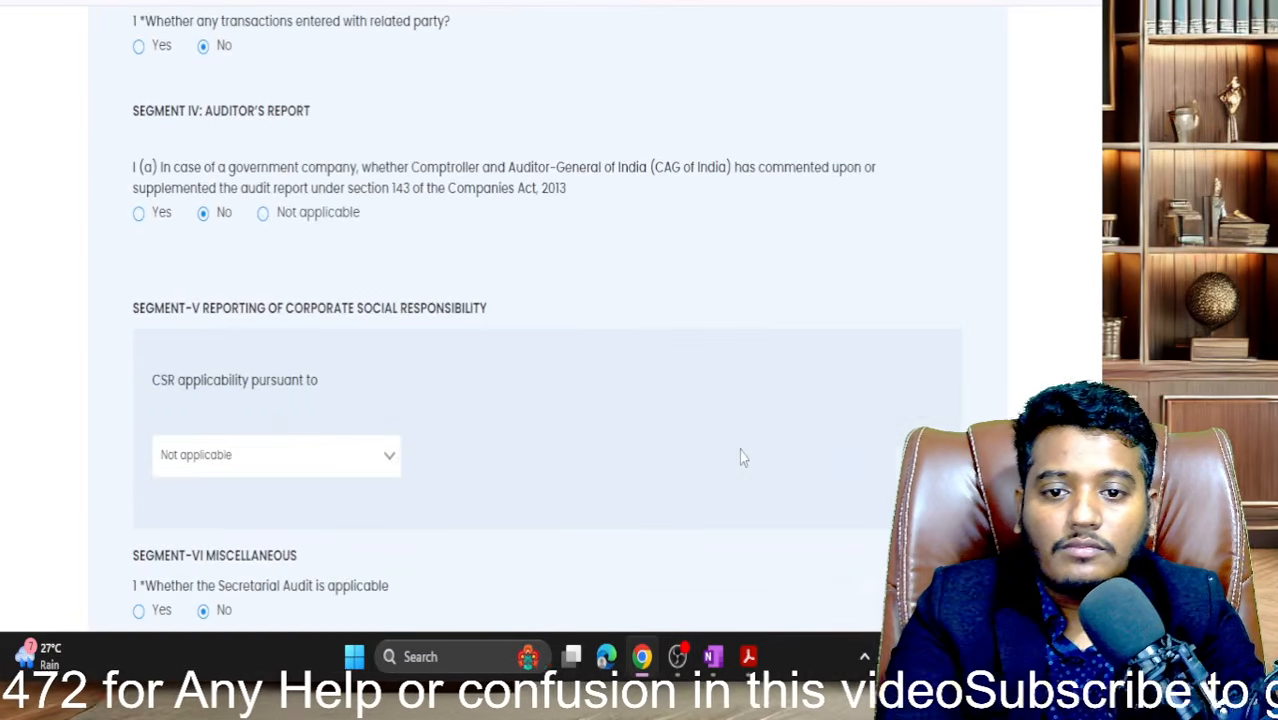
{"action": "scroll", "coordinate": [741, 457], "scroll_direction": "up", "scroll_amount": 5}
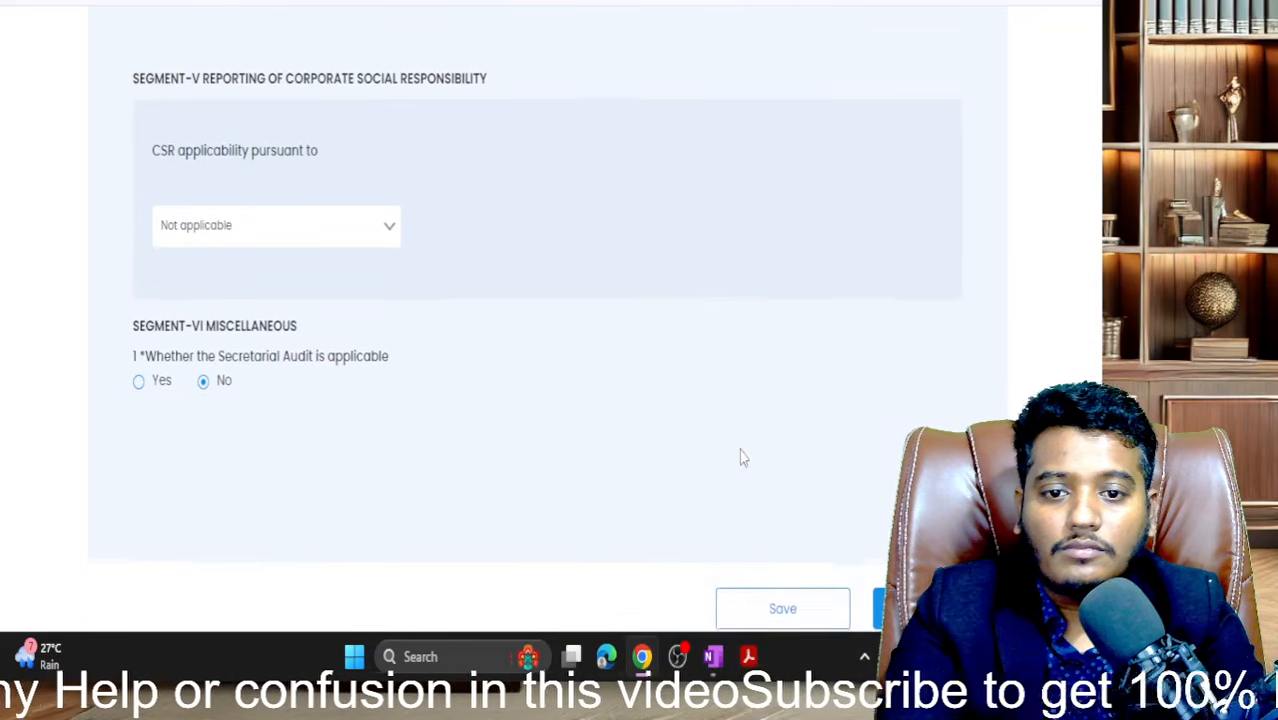
{"action": "scroll", "coordinate": [739, 450], "scroll_direction": "up", "scroll_amount": 4}
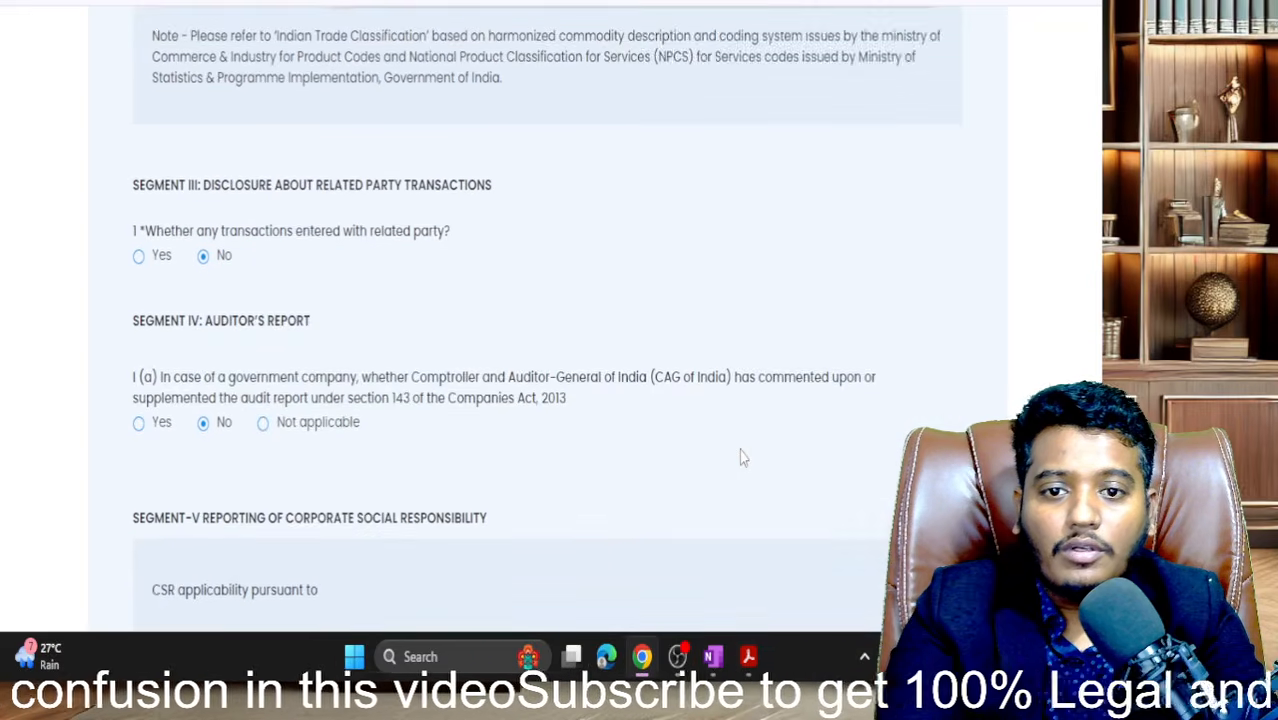
{"action": "scroll", "coordinate": [739, 452], "scroll_direction": "down", "scroll_amount": 9}
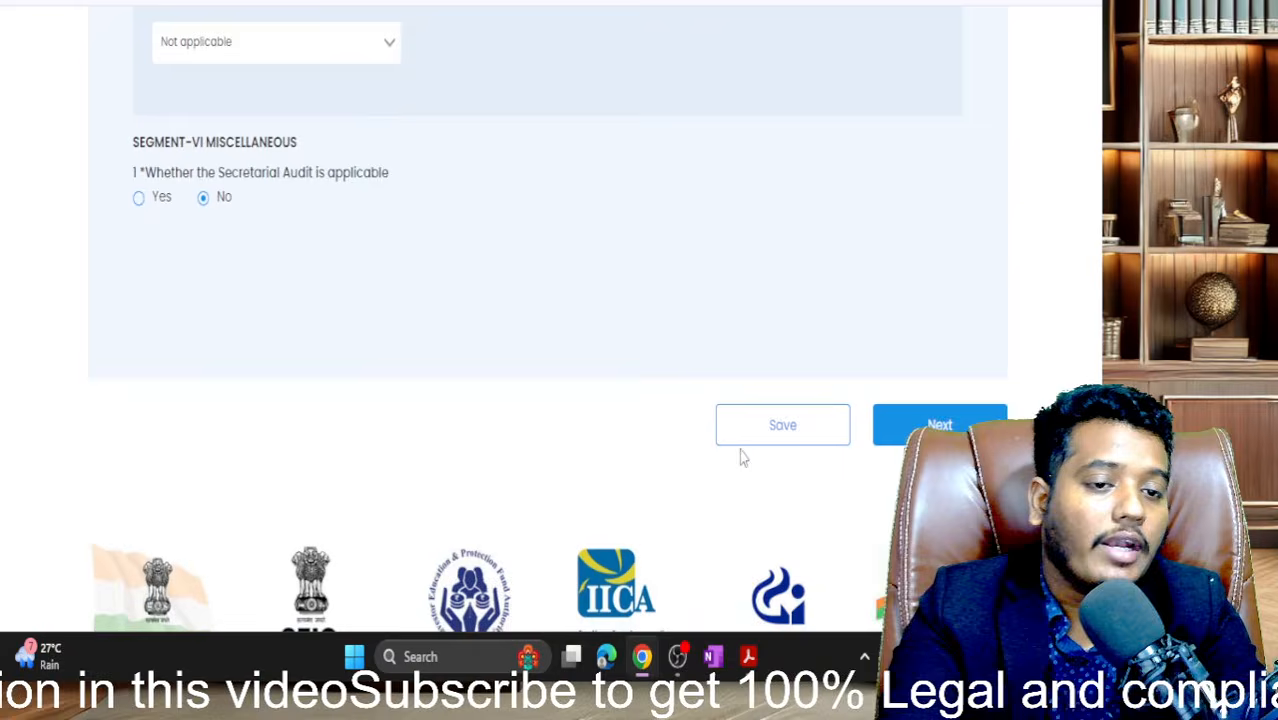
{"action": "left_click", "coordinate": [910, 425]}
{"action": "scroll", "coordinate": [445, 308], "scroll_direction": "up", "scroll_amount": 6}
{"action": "scroll", "coordinate": [447, 309], "scroll_direction": "up", "scroll_amount": 8}
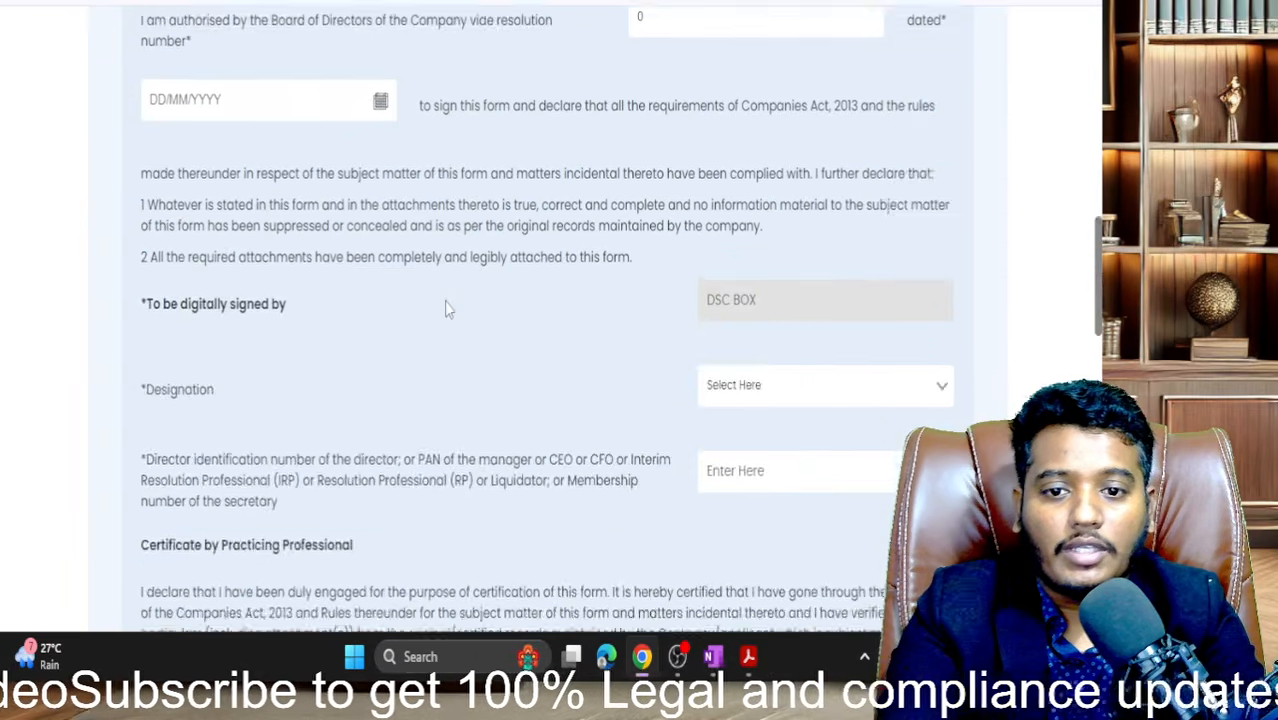
{"action": "scroll", "coordinate": [402, 308], "scroll_direction": "down", "scroll_amount": 2}
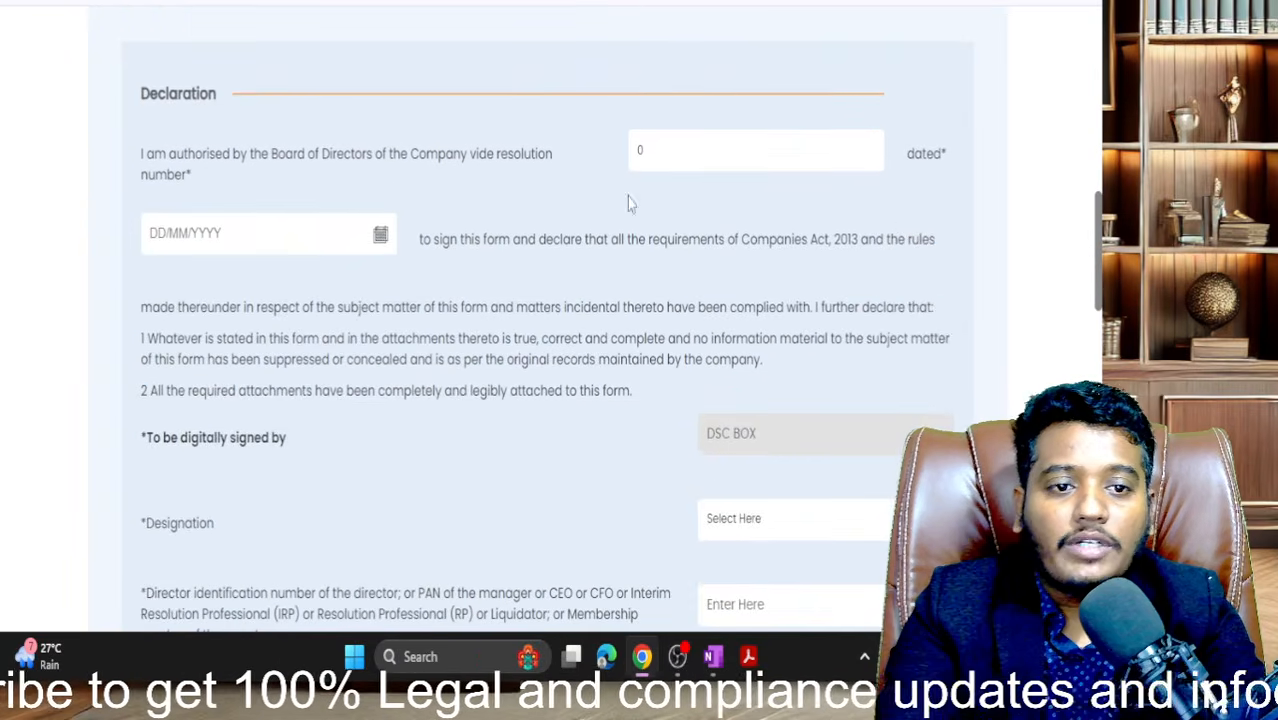
- Date the declaration 01/08/2025 and set the signatory designation to Director
{"action": "left_click", "coordinate": [380, 236]}
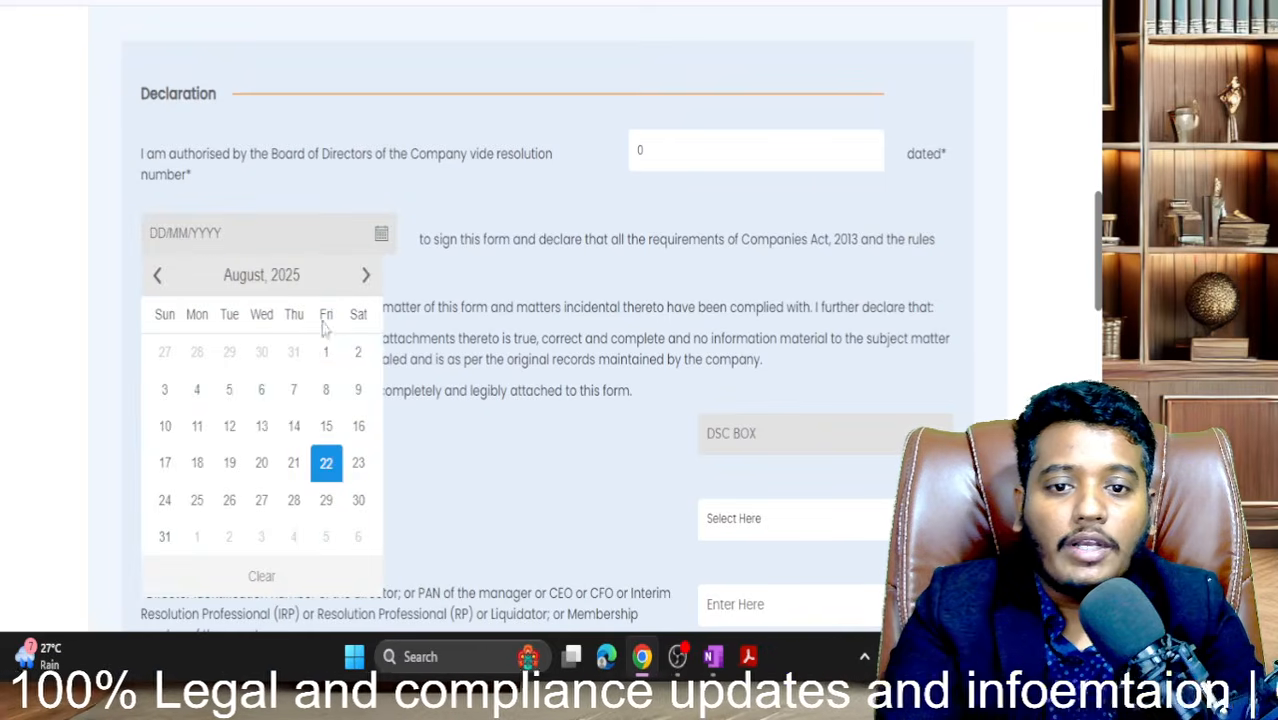
{"action": "left_click", "coordinate": [322, 345]}
{"action": "scroll", "coordinate": [535, 307], "scroll_direction": "down", "scroll_amount": 2}
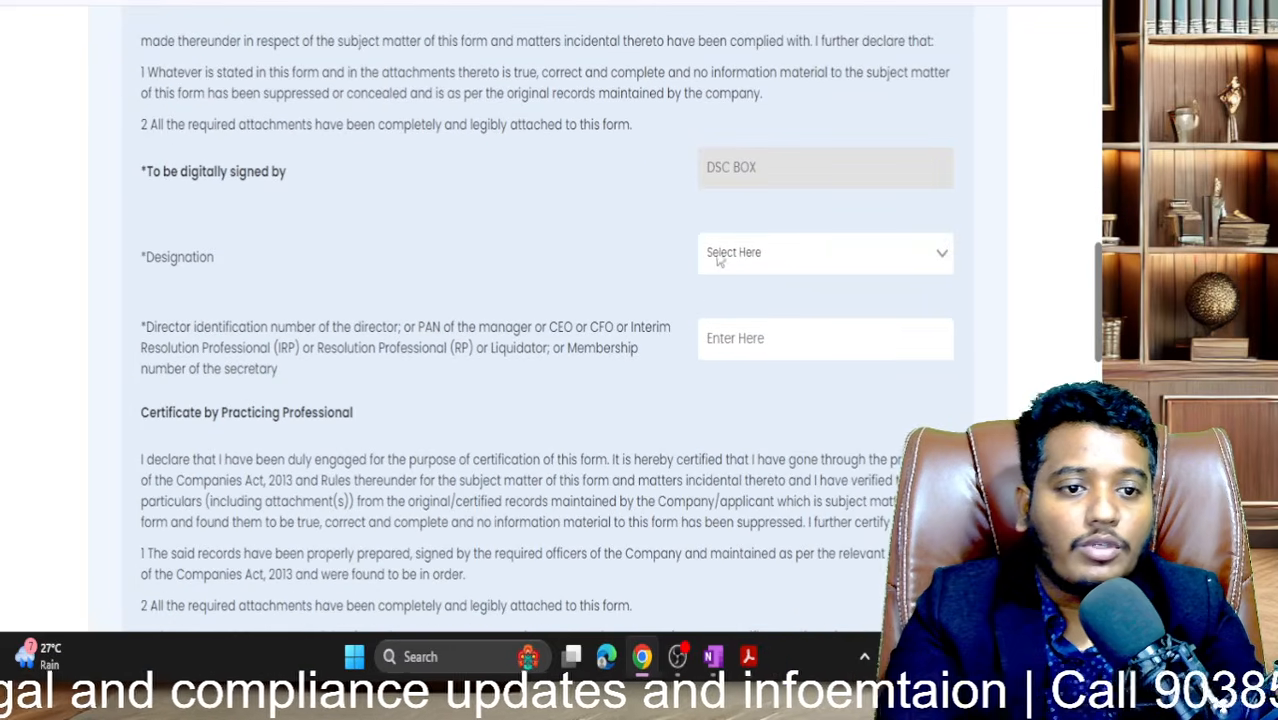
{"action": "left_click", "coordinate": [742, 256]}
{"action": "left_click", "coordinate": [729, 311]}
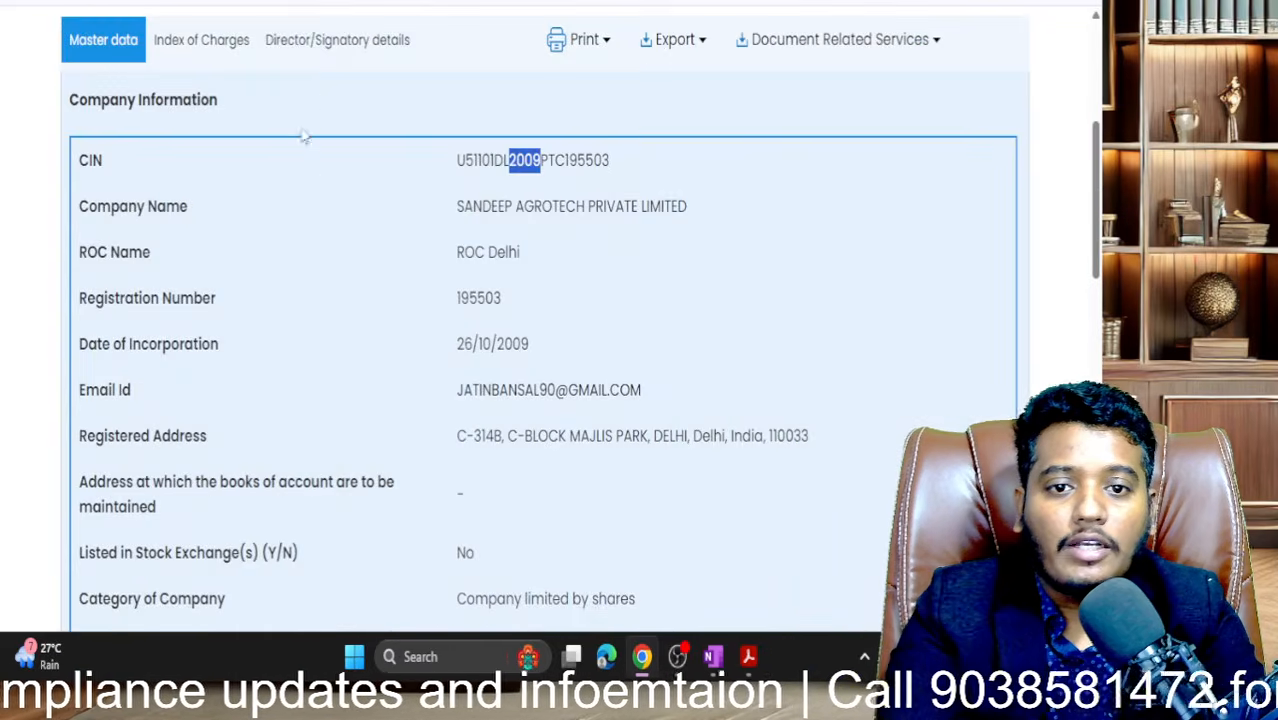
- Copy the second director's DIN from Master data and paste it into the DIN field
{"action": "left_click", "coordinate": [273, 44]}
{"action": "left_click_drag", "start_coordinate": [246, 168], "coordinate": [143, 175]}
{"action": "key", "text": "ctrl+c"}
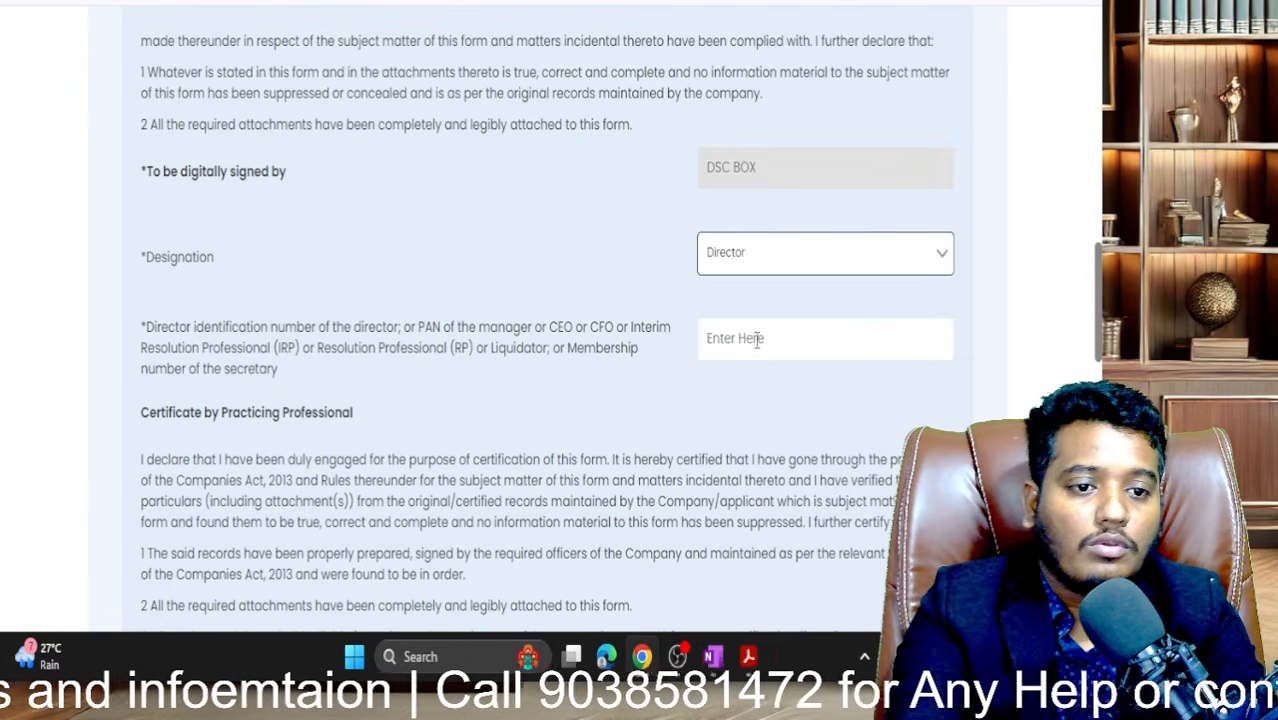
{"action": "left_click", "coordinate": [755, 339]}
{"action": "key", "text": "ctrl+v"}
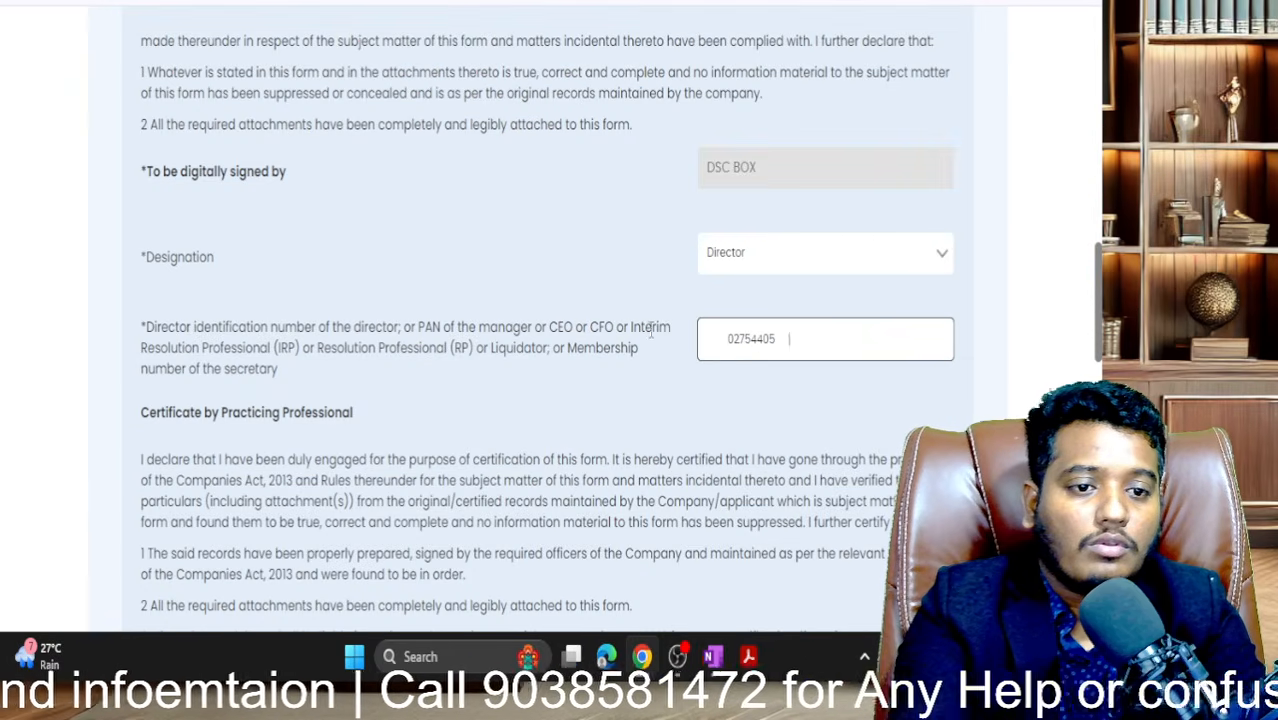
{"action": "key", "text": "BackSpace"}
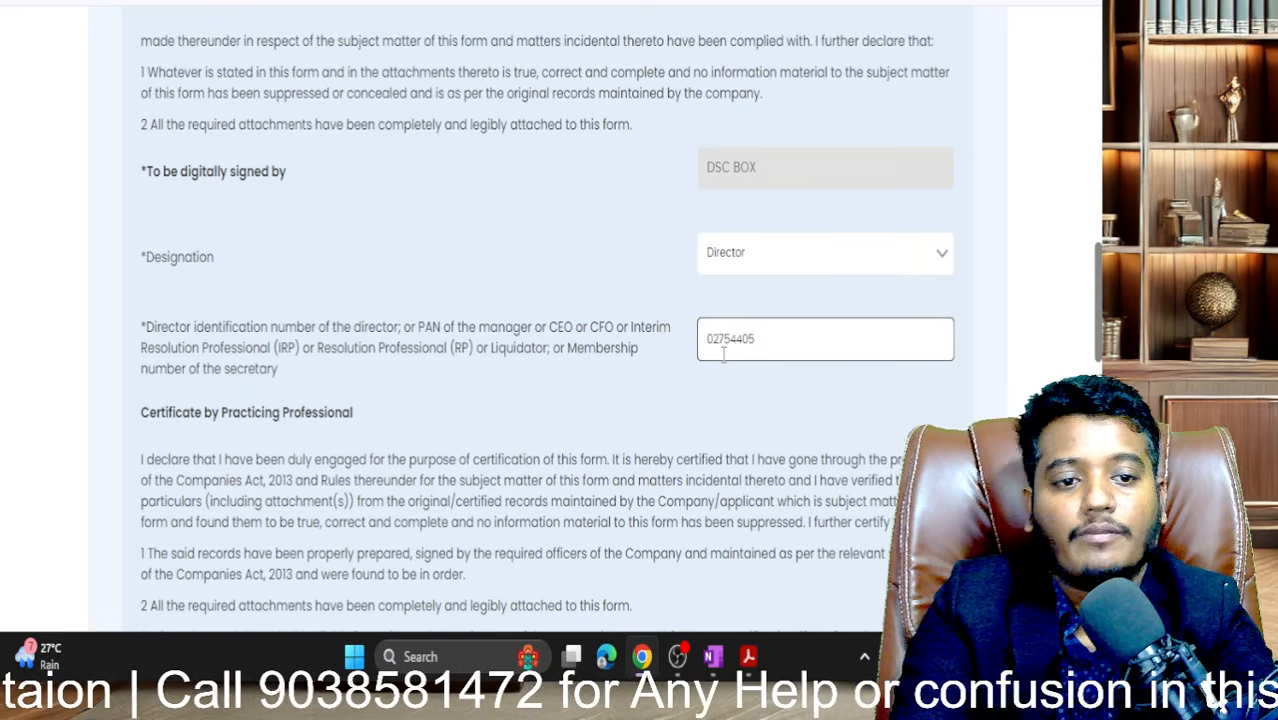
{"action": "left_click", "coordinate": [782, 350]}
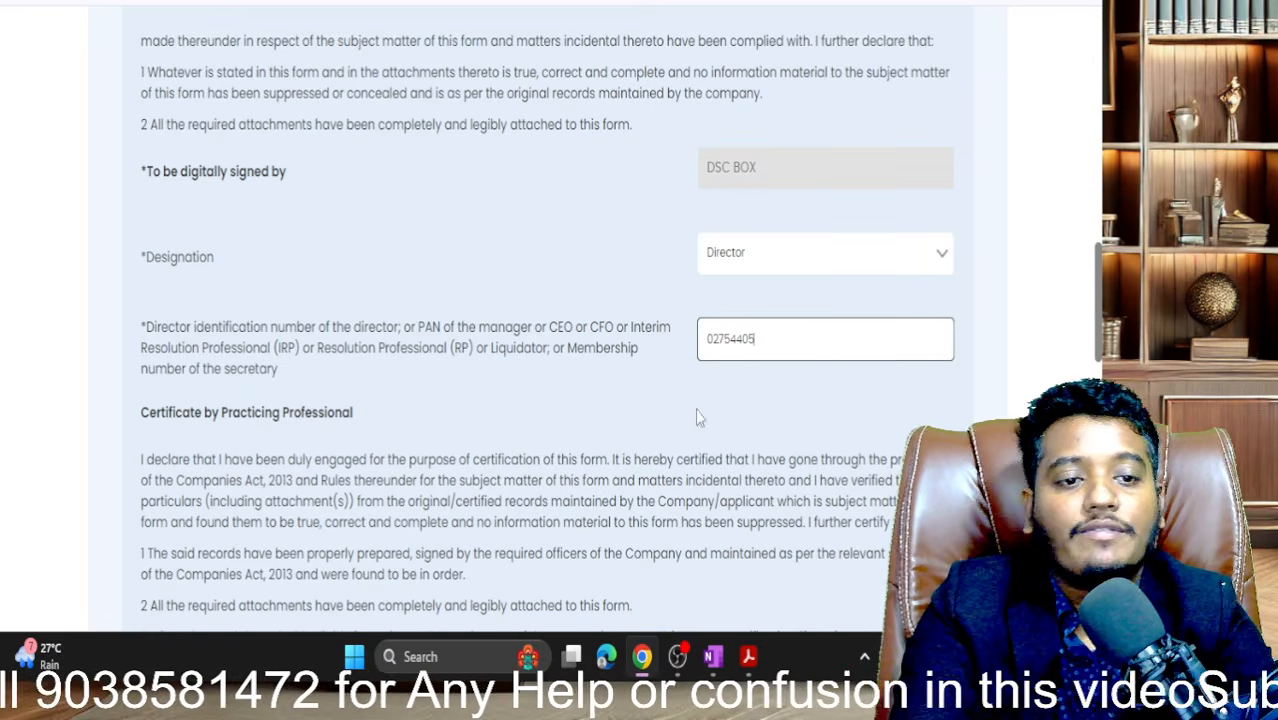
{"action": "left_click", "coordinate": [577, 490]}
{"action": "scroll", "coordinate": [578, 495], "scroll_direction": "down", "scroll_amount": 3}
{"action": "scroll", "coordinate": [577, 497], "scroll_direction": "down", "scroll_amount": 2}
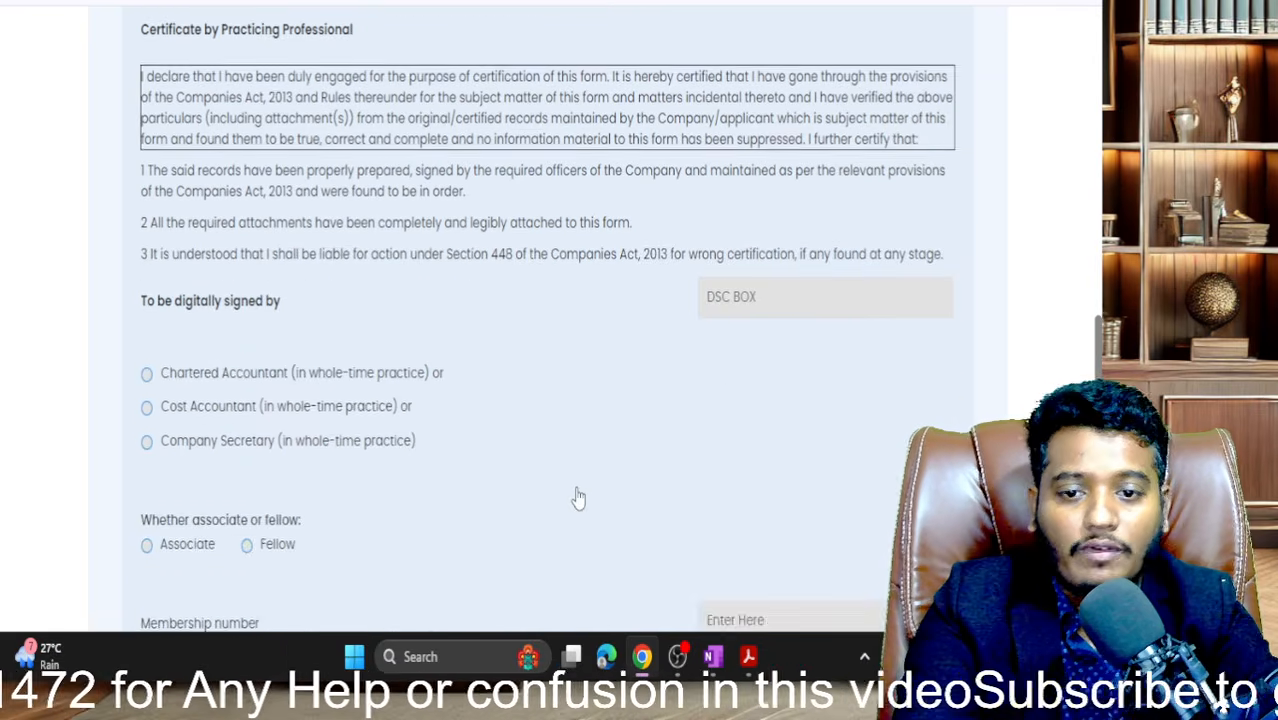
{"action": "scroll", "coordinate": [799, 536], "scroll_direction": "down", "scroll_amount": 2}
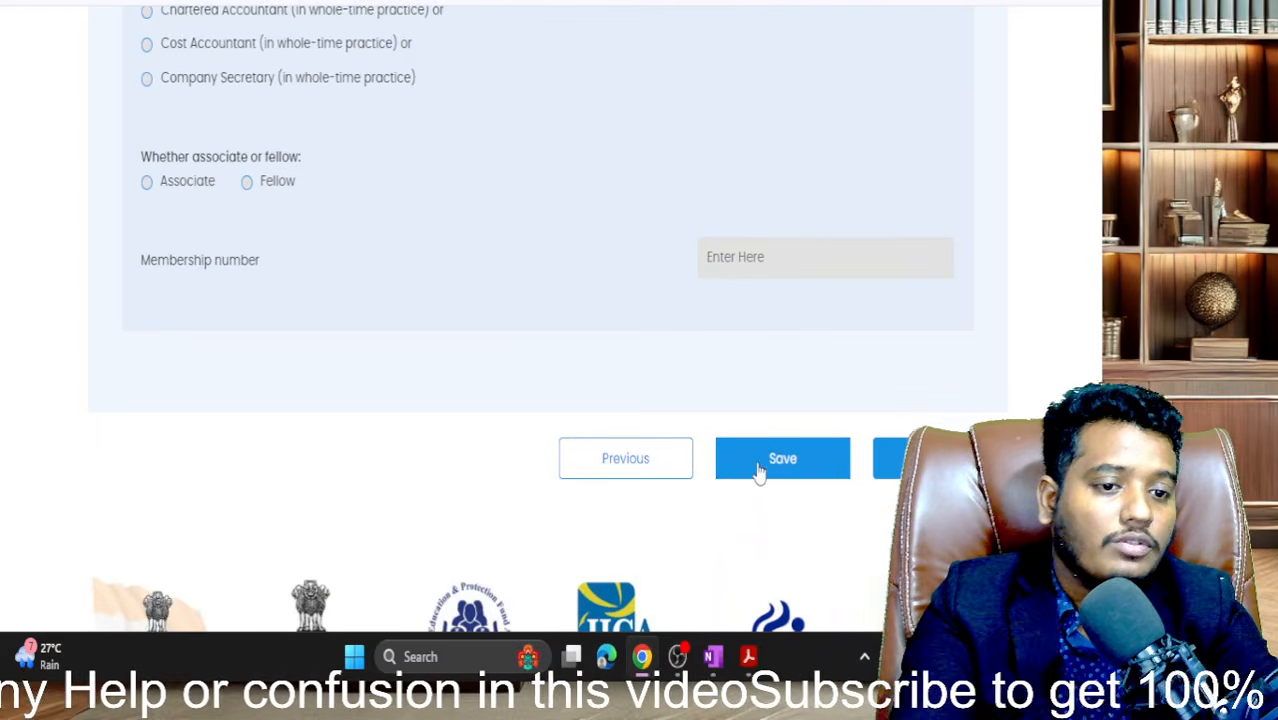
- Save the declaration details and review the filled form
{"action": "left_click", "coordinate": [772, 466]}
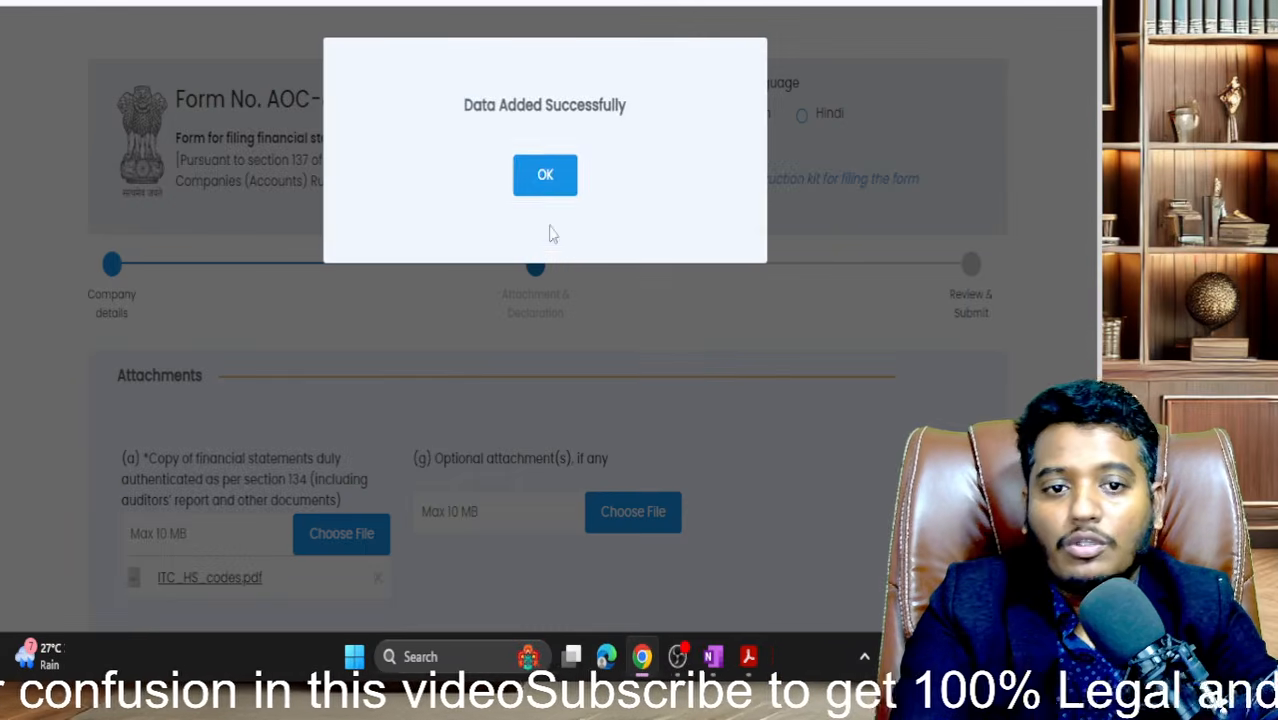
{"action": "left_click", "coordinate": [545, 174]}
{"action": "scroll", "coordinate": [553, 170], "scroll_direction": "down", "scroll_amount": 8}
{"action": "scroll", "coordinate": [549, 170], "scroll_direction": "down", "scroll_amount": 8}
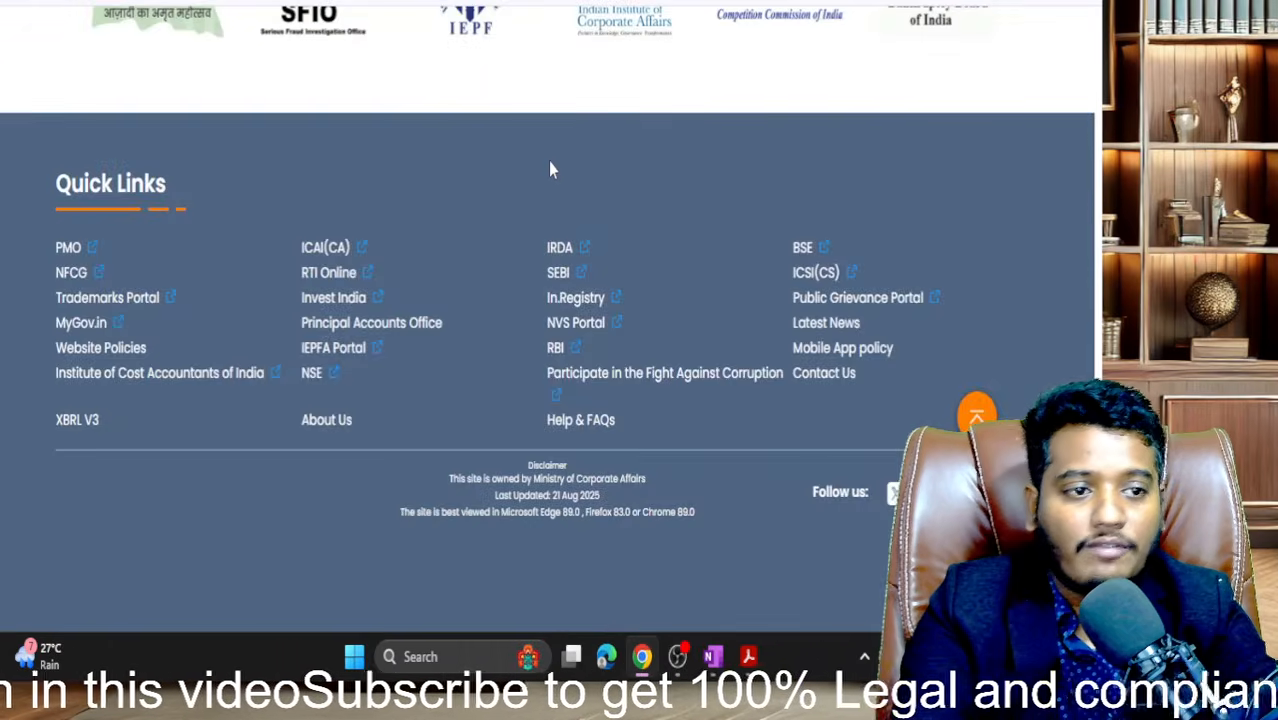
{"action": "scroll", "coordinate": [551, 168], "scroll_direction": "up", "scroll_amount": 6}
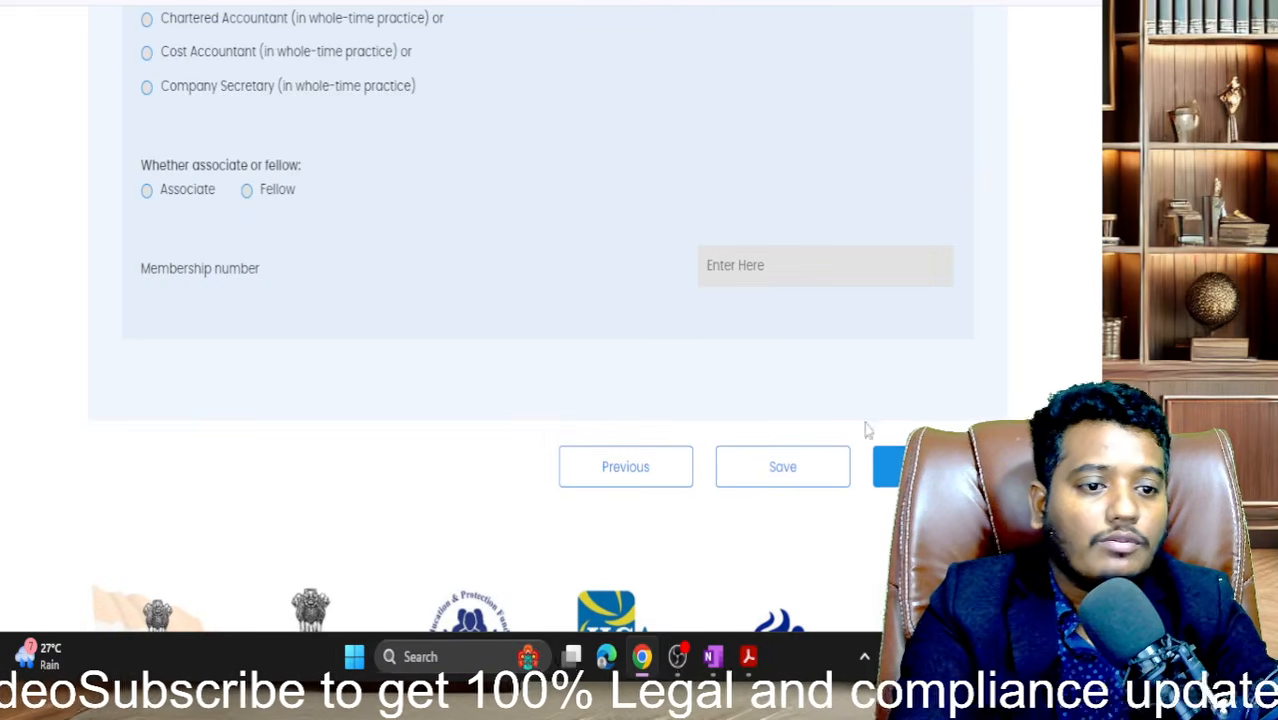
{"action": "scroll", "coordinate": [576, 287], "scroll_direction": "up", "scroll_amount": 8}
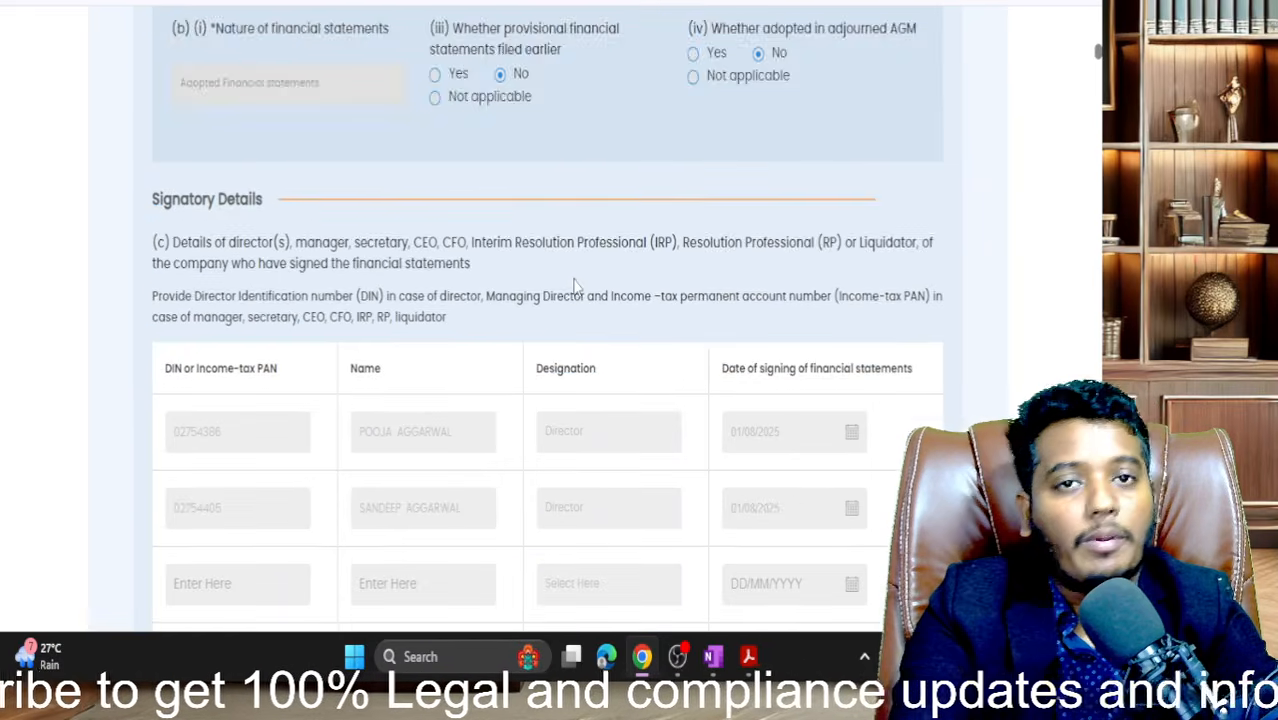
{"action": "scroll", "coordinate": [576, 287], "scroll_direction": "down", "scroll_amount": 1}
{"action": "scroll", "coordinate": [573, 288], "scroll_direction": "up", "scroll_amount": 2}
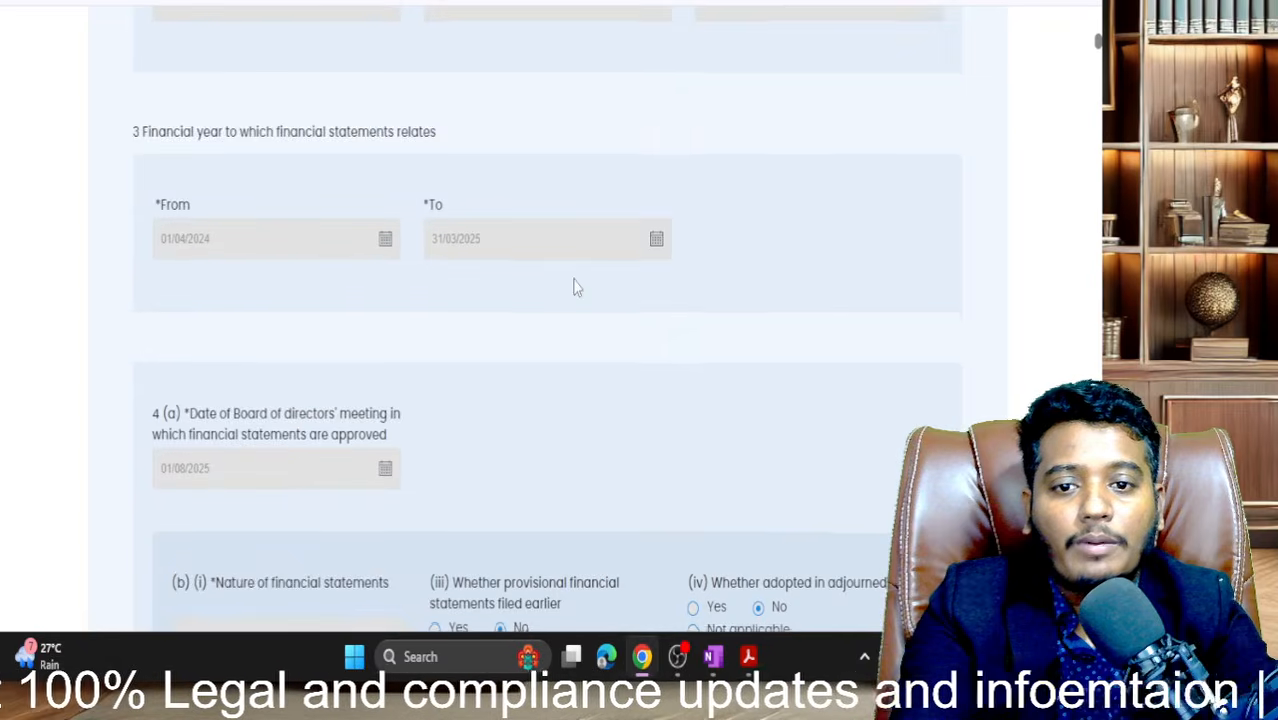
{"action": "scroll", "coordinate": [573, 288], "scroll_direction": "down", "scroll_amount": 15}
{"action": "scroll", "coordinate": [573, 288], "scroll_direction": "down", "scroll_amount": 20}
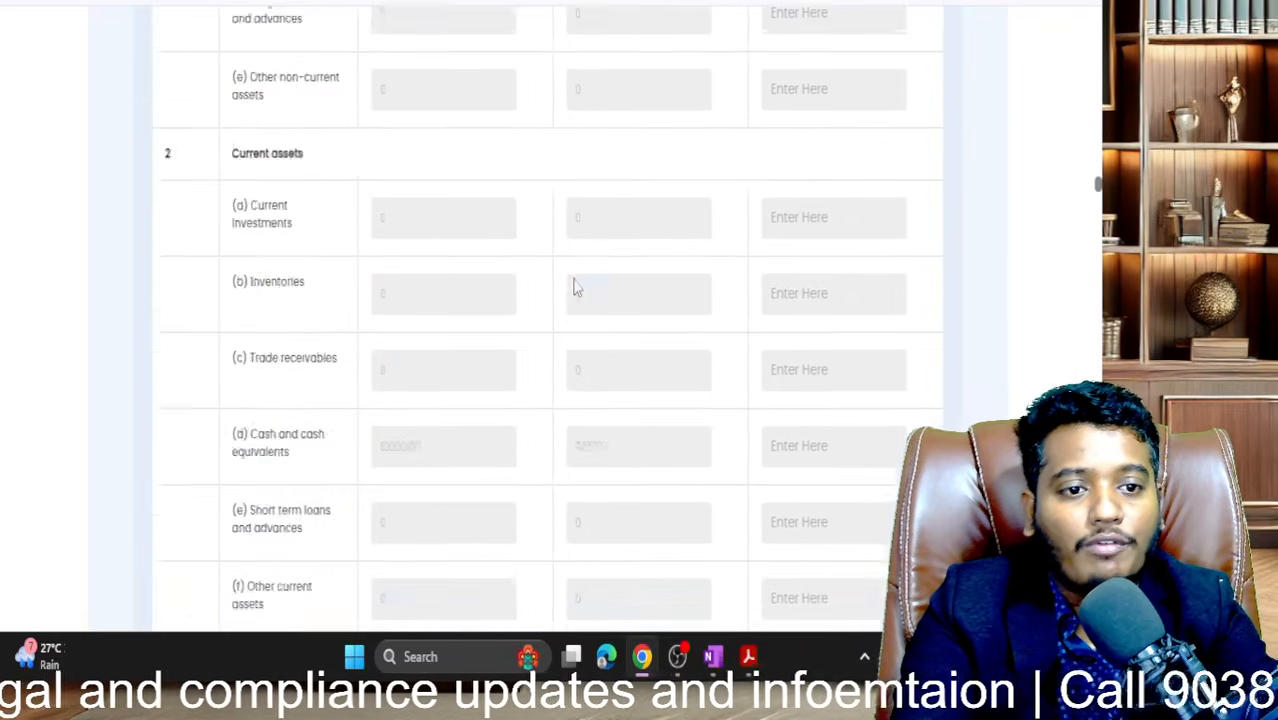
{"action": "scroll", "coordinate": [574, 287], "scroll_direction": "down", "scroll_amount": 20}
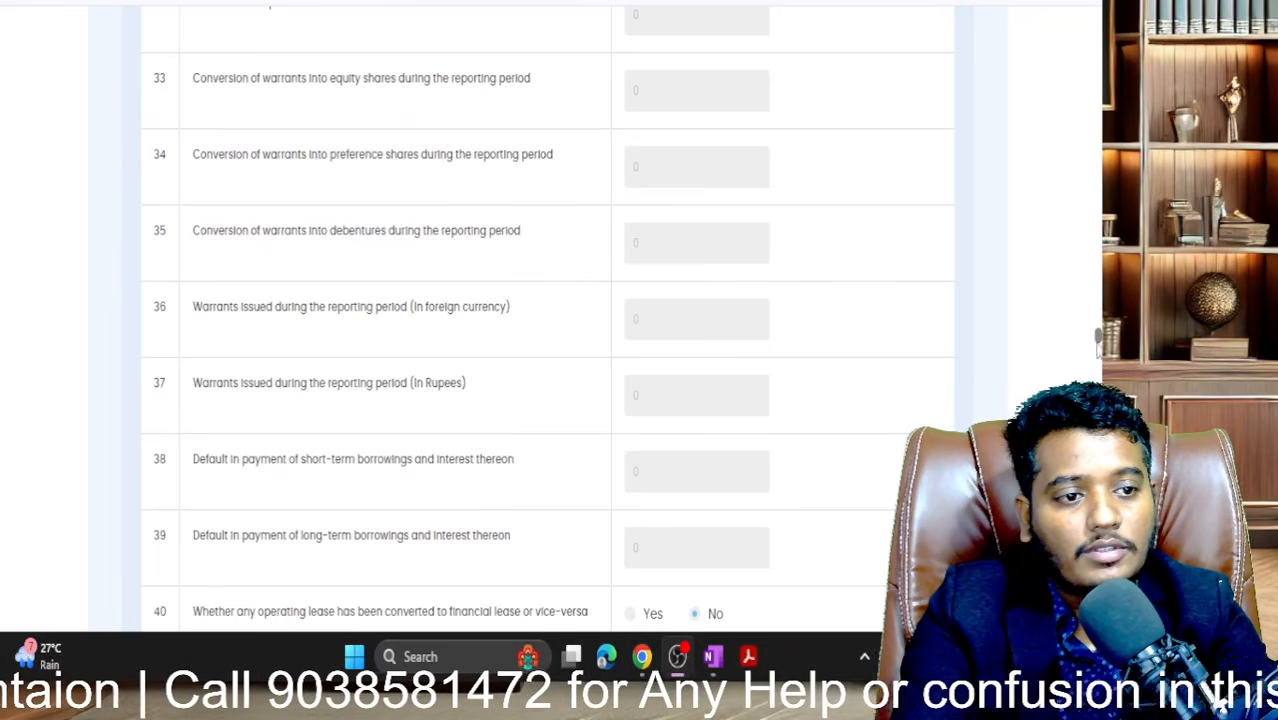
{"action": "scroll", "coordinate": [1098, 342], "scroll_direction": "down", "scroll_amount": 20}
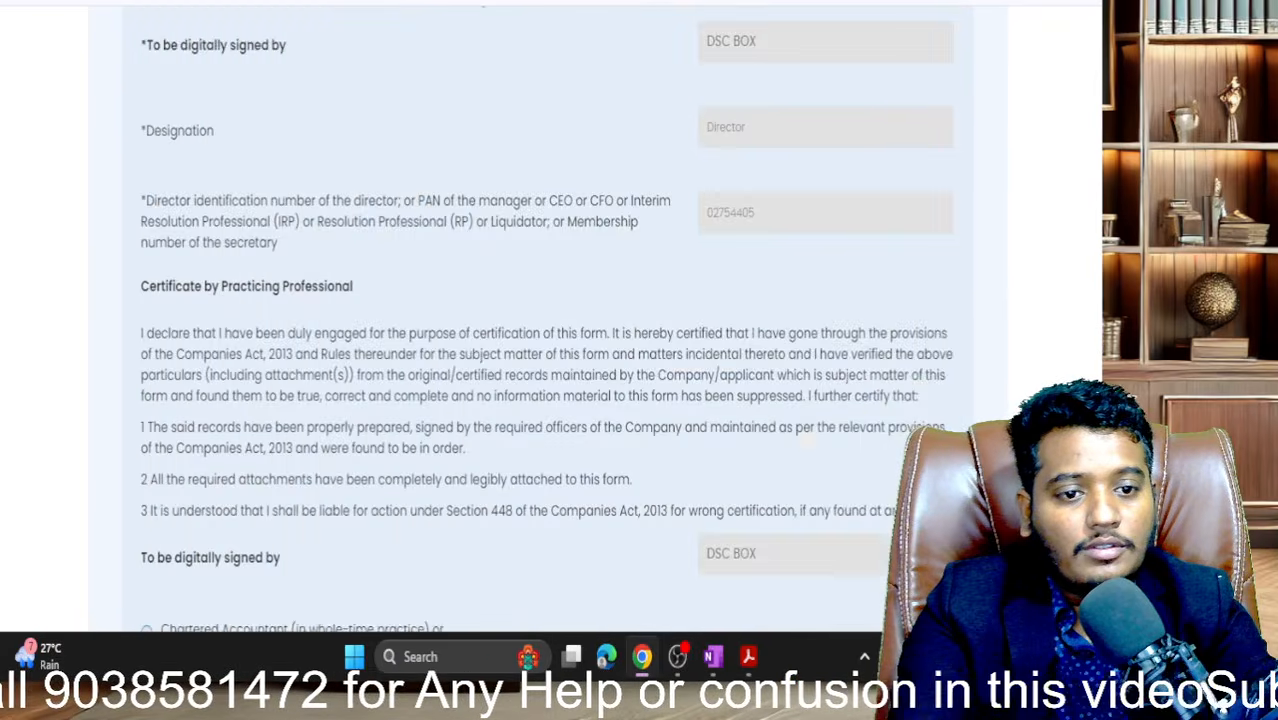
{"action": "scroll", "coordinate": [548, 320], "scroll_direction": "down", "scroll_amount": 10}
{"action": "scroll", "coordinate": [903, 423], "scroll_direction": "up", "scroll_amount": 5}
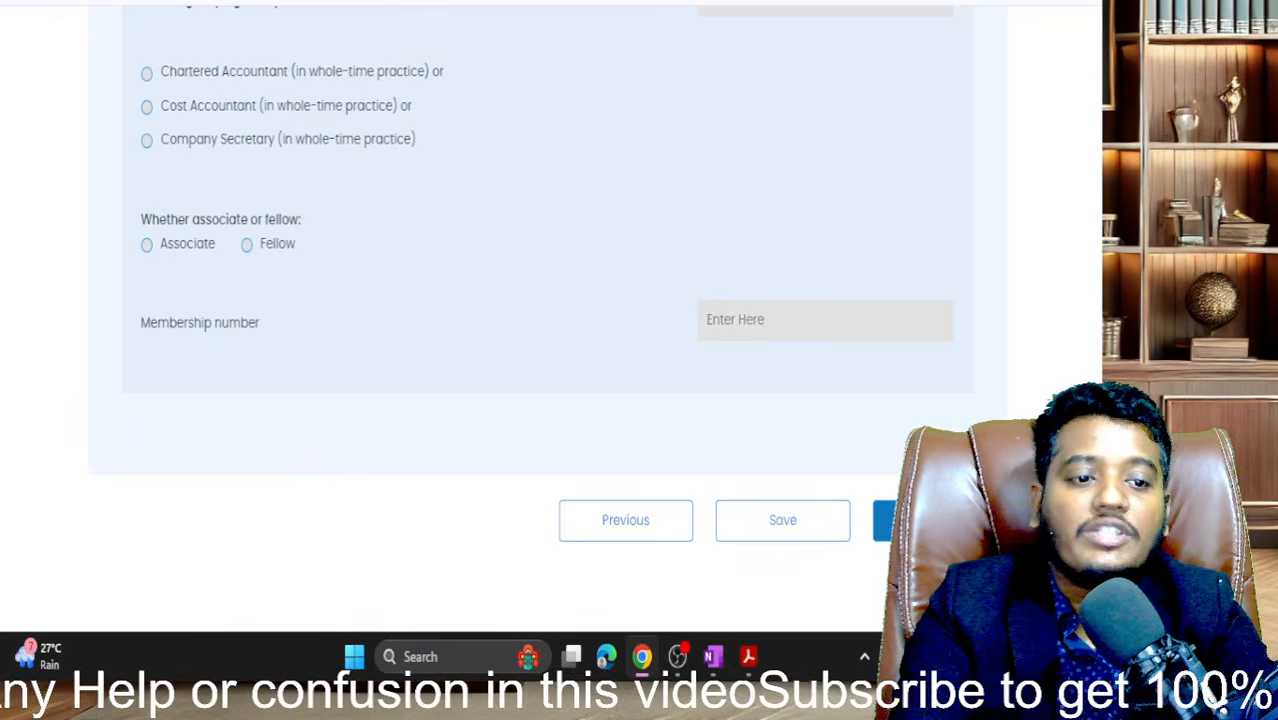
- Save the AOC-4 form again and submit it with Proceed
{"action": "left_click", "coordinate": [820, 524]}
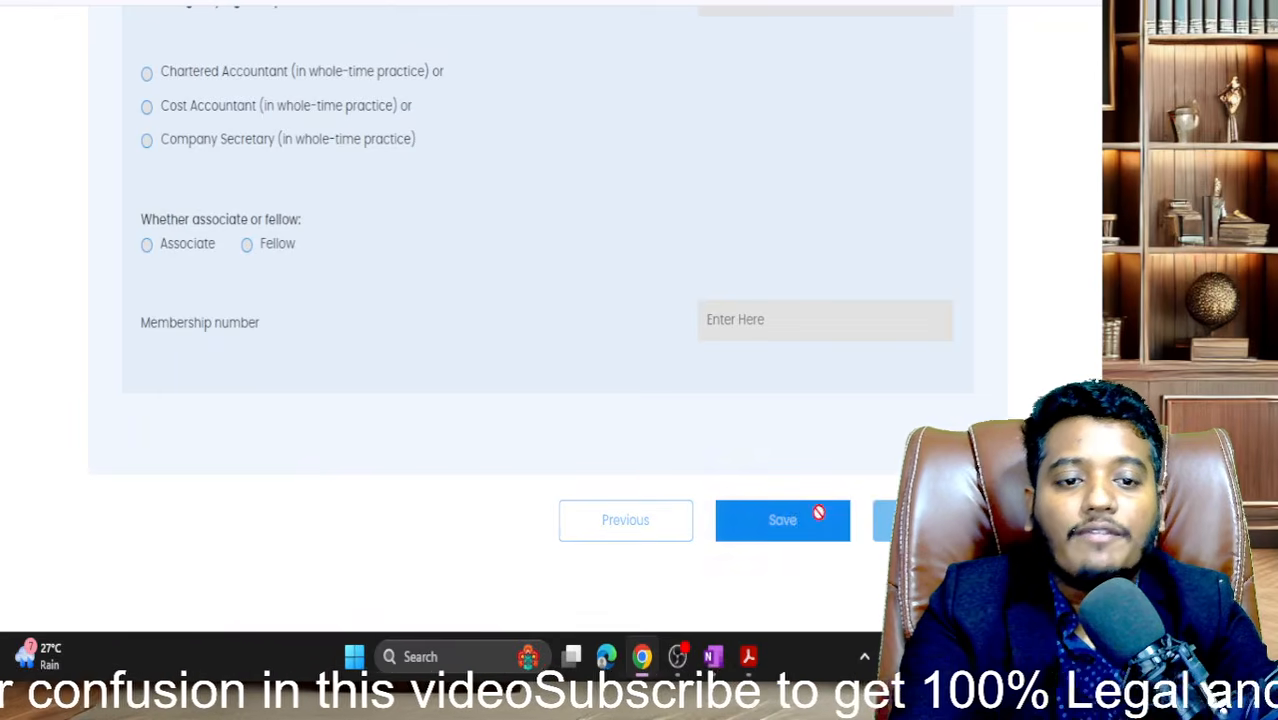
{"action": "left_click", "coordinate": [563, 186]}
{"action": "scroll", "coordinate": [640, 280], "scroll_direction": "down", "scroll_amount": 10}
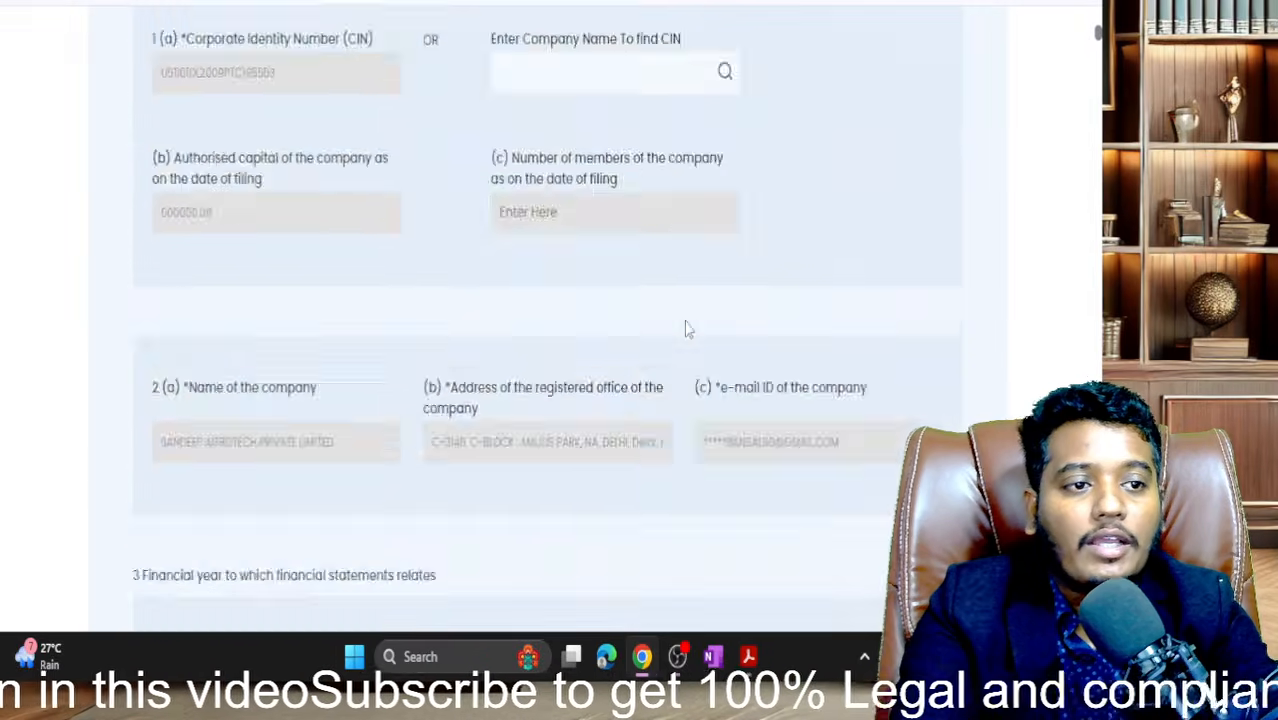
{"action": "scroll", "coordinate": [1097, 50], "scroll_direction": "down", "scroll_amount": 20}
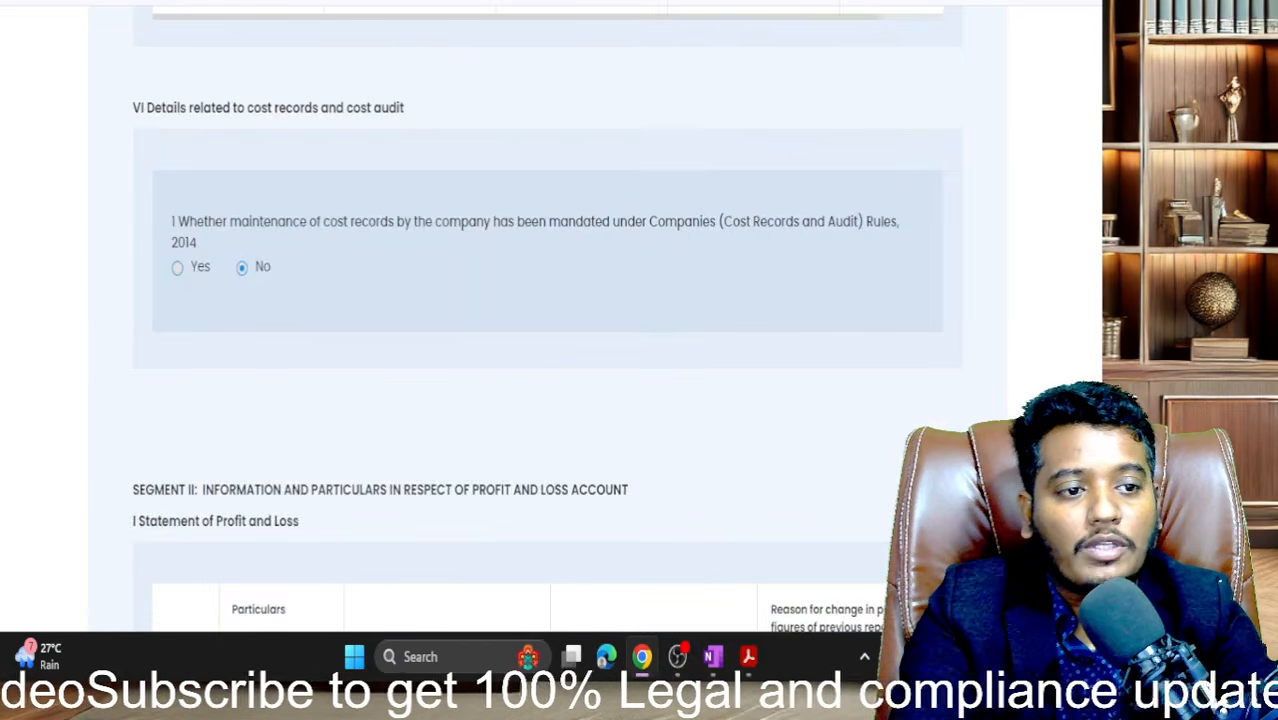
{"action": "scroll", "coordinate": [913, 400], "scroll_direction": "down", "scroll_amount": 8}
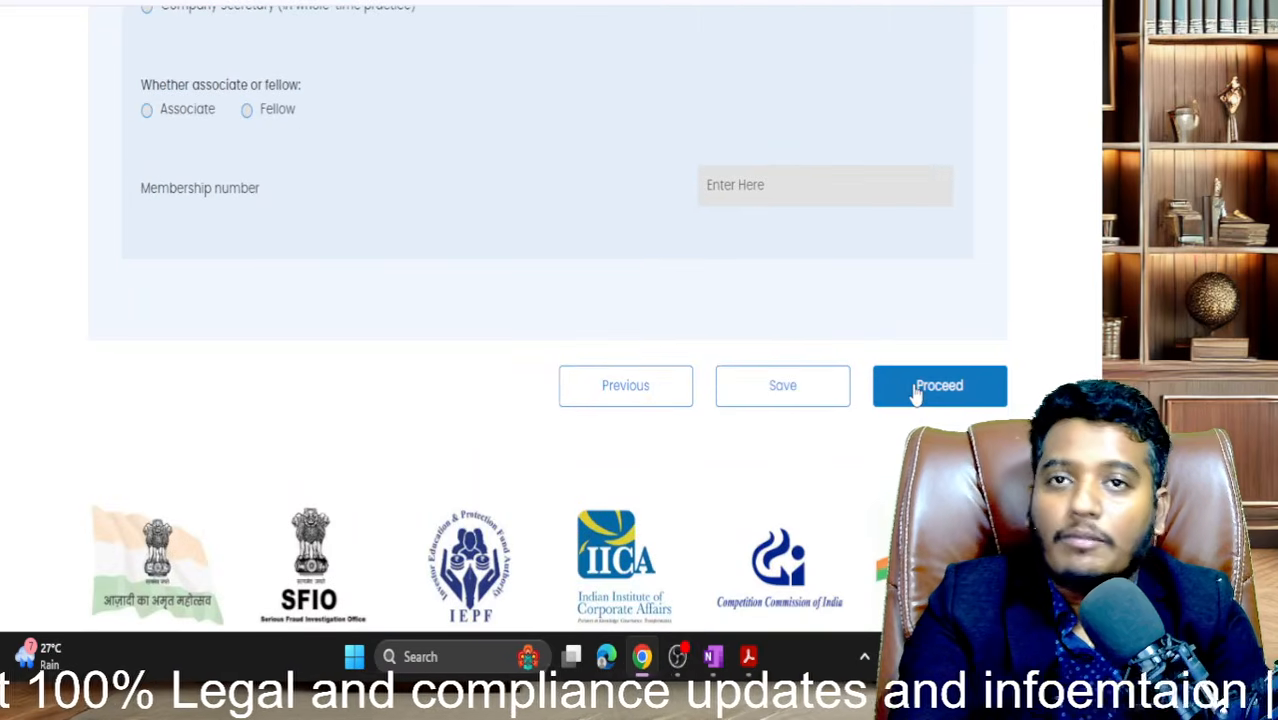
{"action": "left_click", "coordinate": [915, 392]}
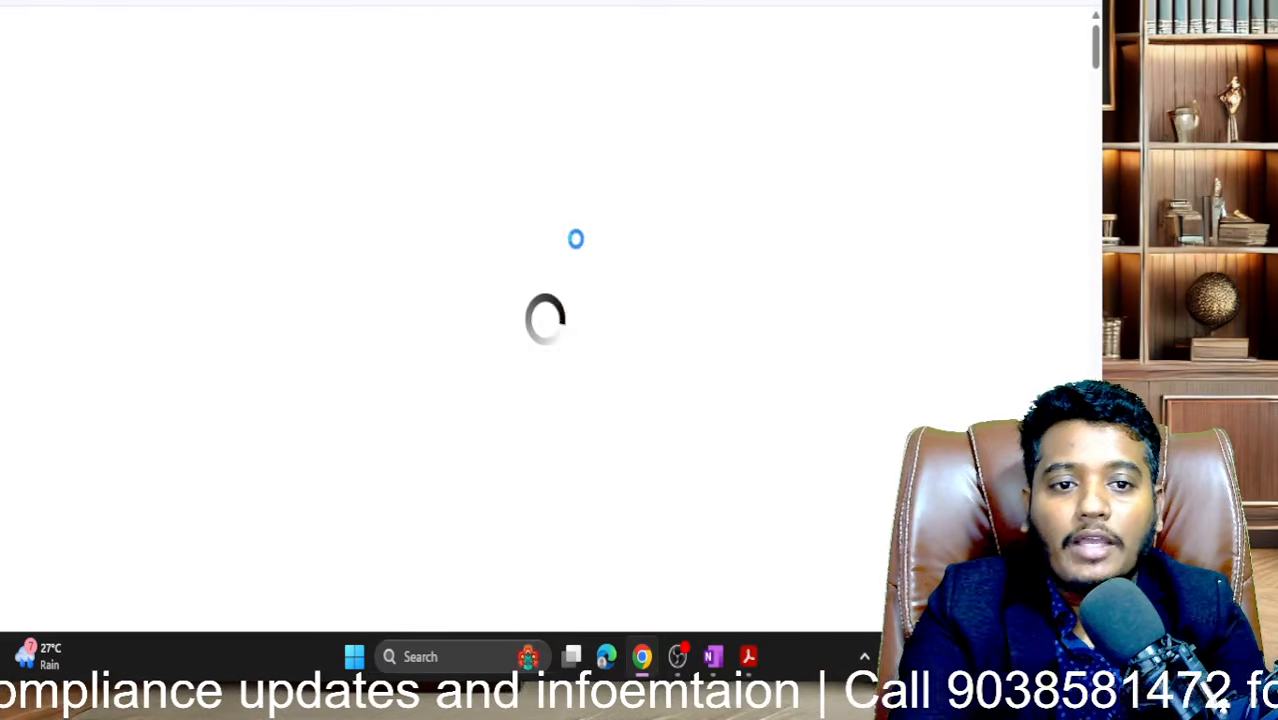
- Scroll through the Extract of Auditor's Report form to review its empty auditor fields
{"action": "scroll", "coordinate": [560, 328], "scroll_direction": "down", "scroll_amount": 3}
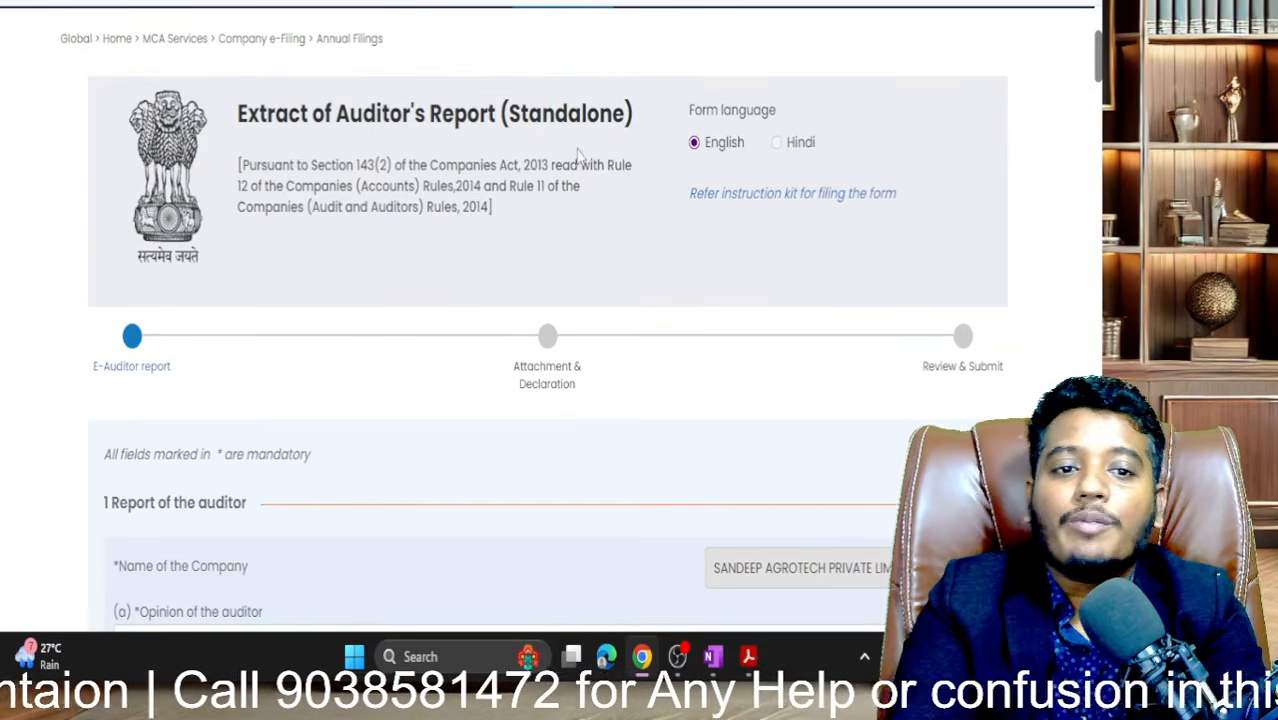
{"action": "scroll", "coordinate": [578, 150], "scroll_direction": "down", "scroll_amount": 5}
{"action": "scroll", "coordinate": [578, 148], "scroll_direction": "down", "scroll_amount": 1}
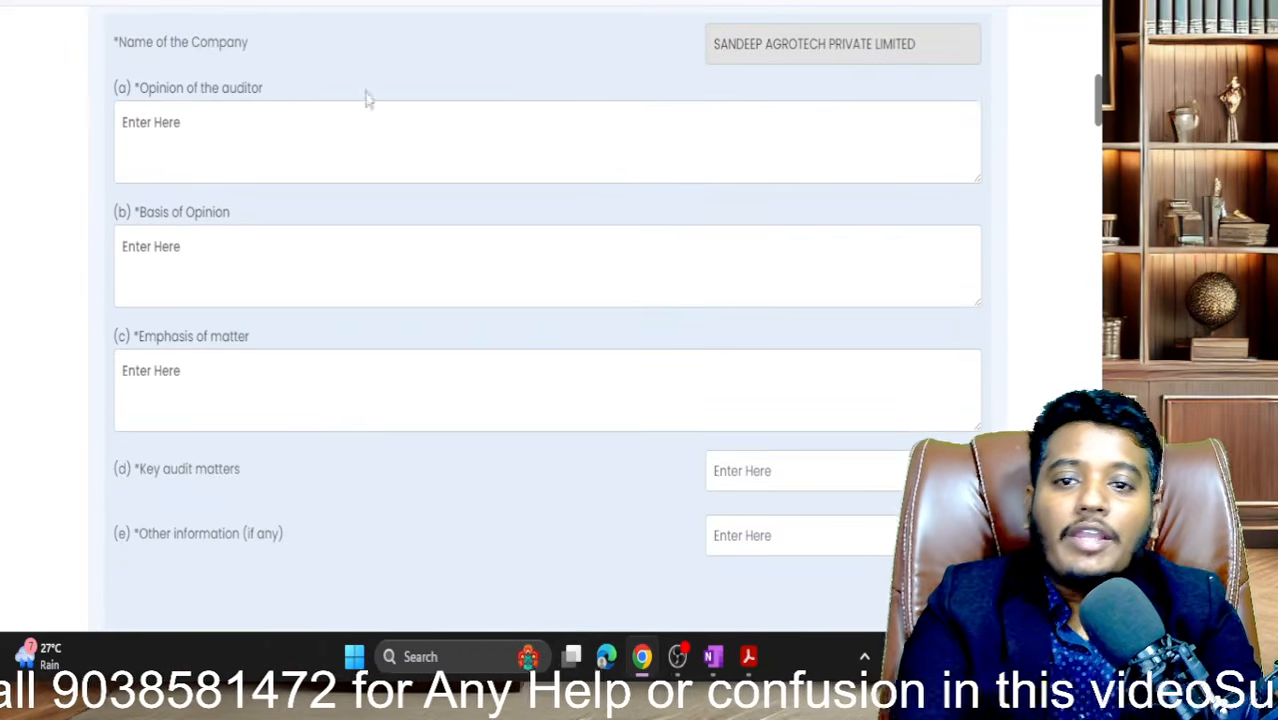
{"action": "scroll", "coordinate": [229, 108], "scroll_direction": "down", "scroll_amount": 20}
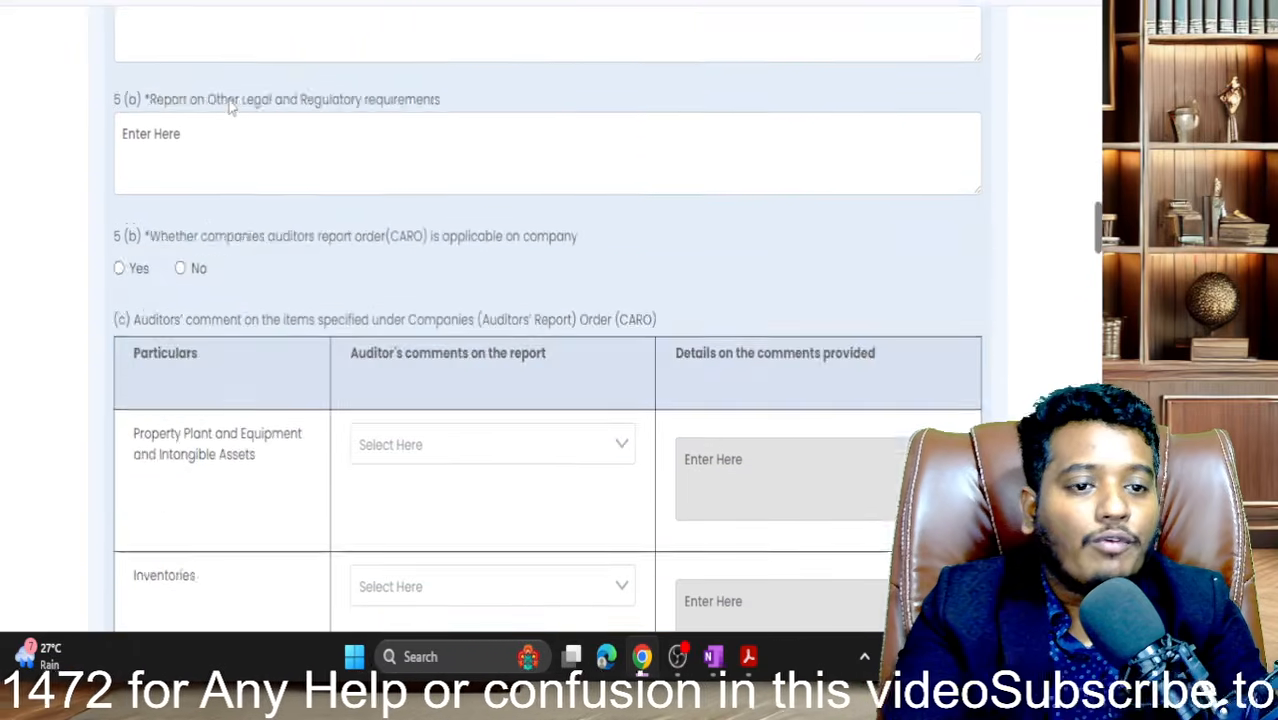
{"action": "scroll", "coordinate": [229, 108], "scroll_direction": "down", "scroll_amount": 20}
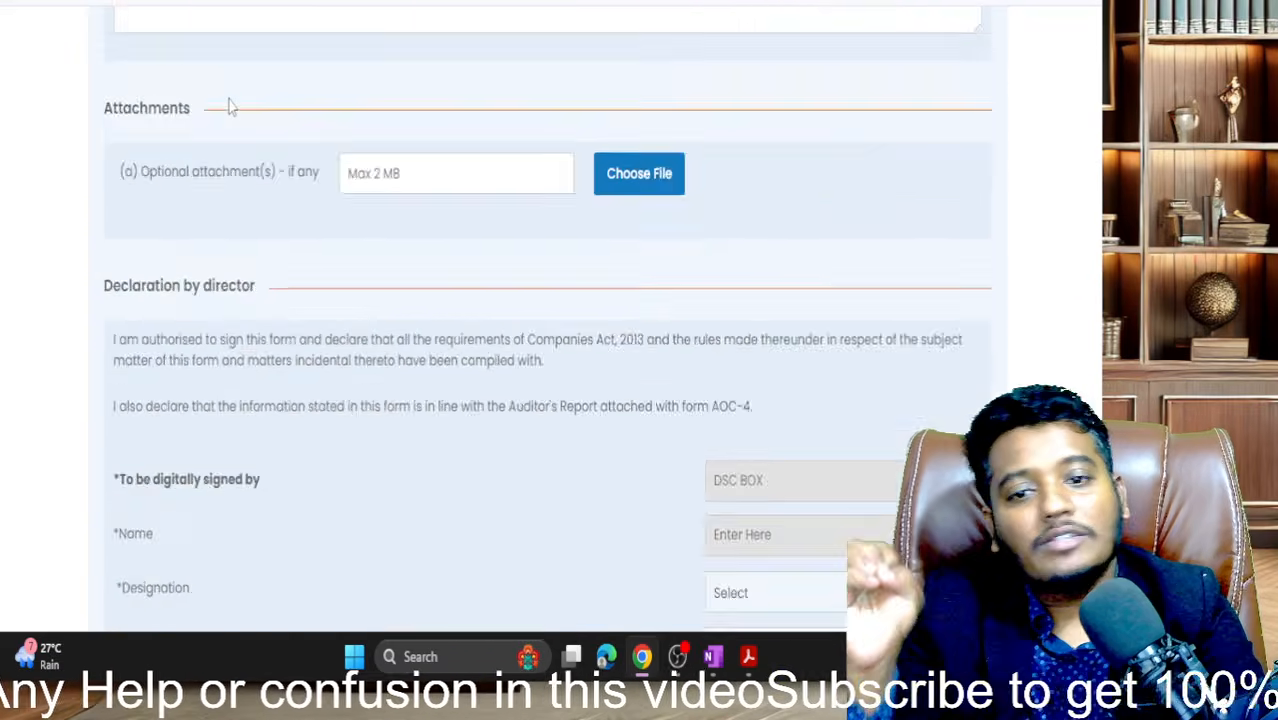
{"action": "scroll", "coordinate": [229, 108], "scroll_direction": "up", "scroll_amount": 20}
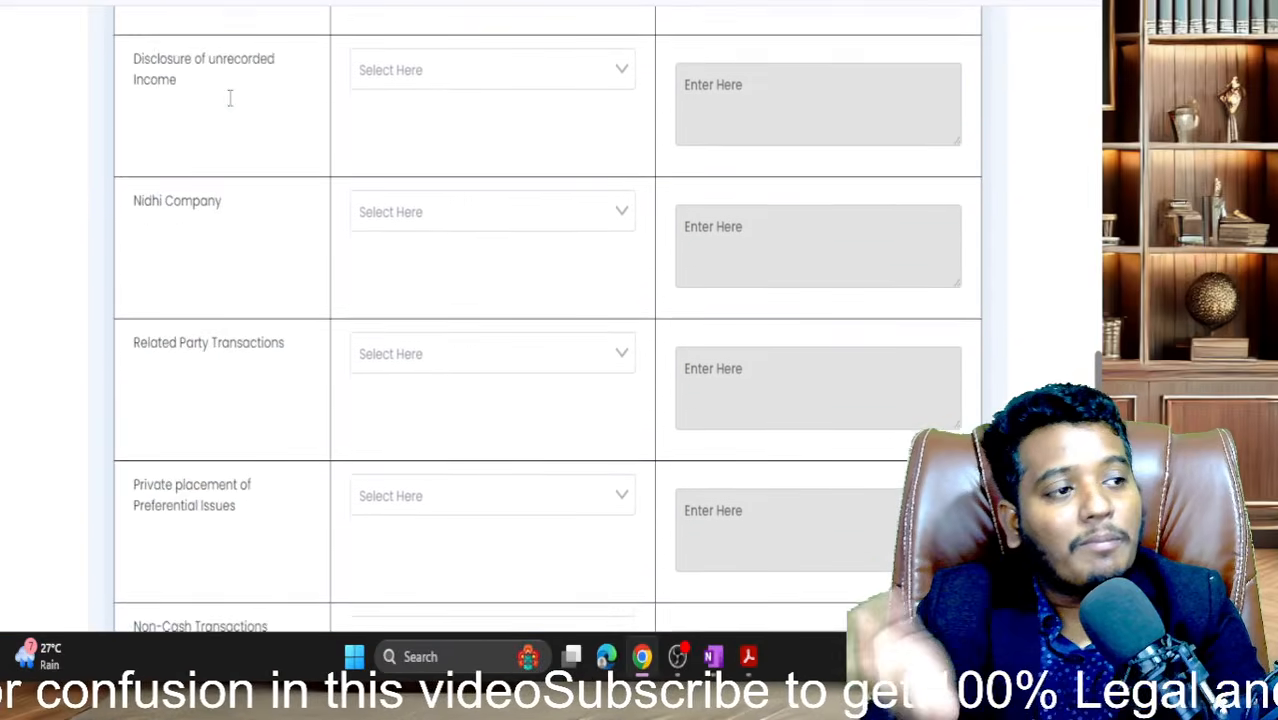
{"action": "scroll", "coordinate": [229, 108], "scroll_direction": "up", "scroll_amount": 15}
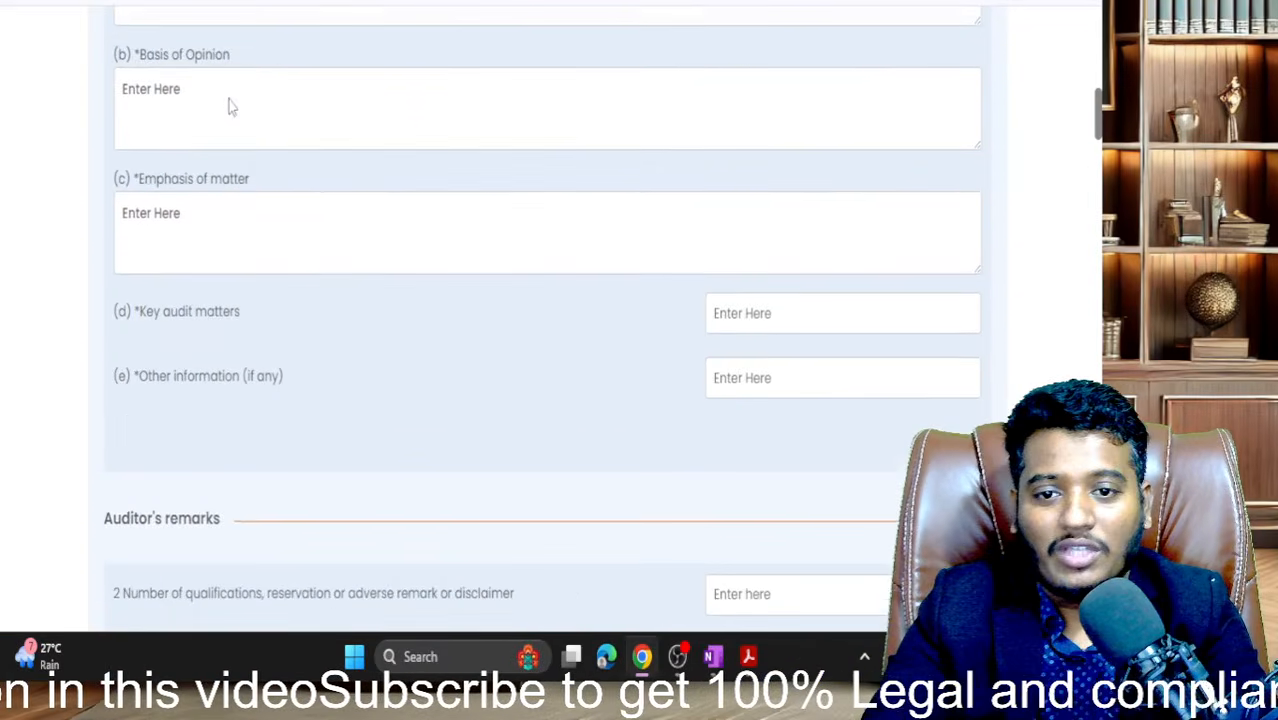
{"action": "scroll", "coordinate": [229, 108], "scroll_direction": "down", "scroll_amount": 2}
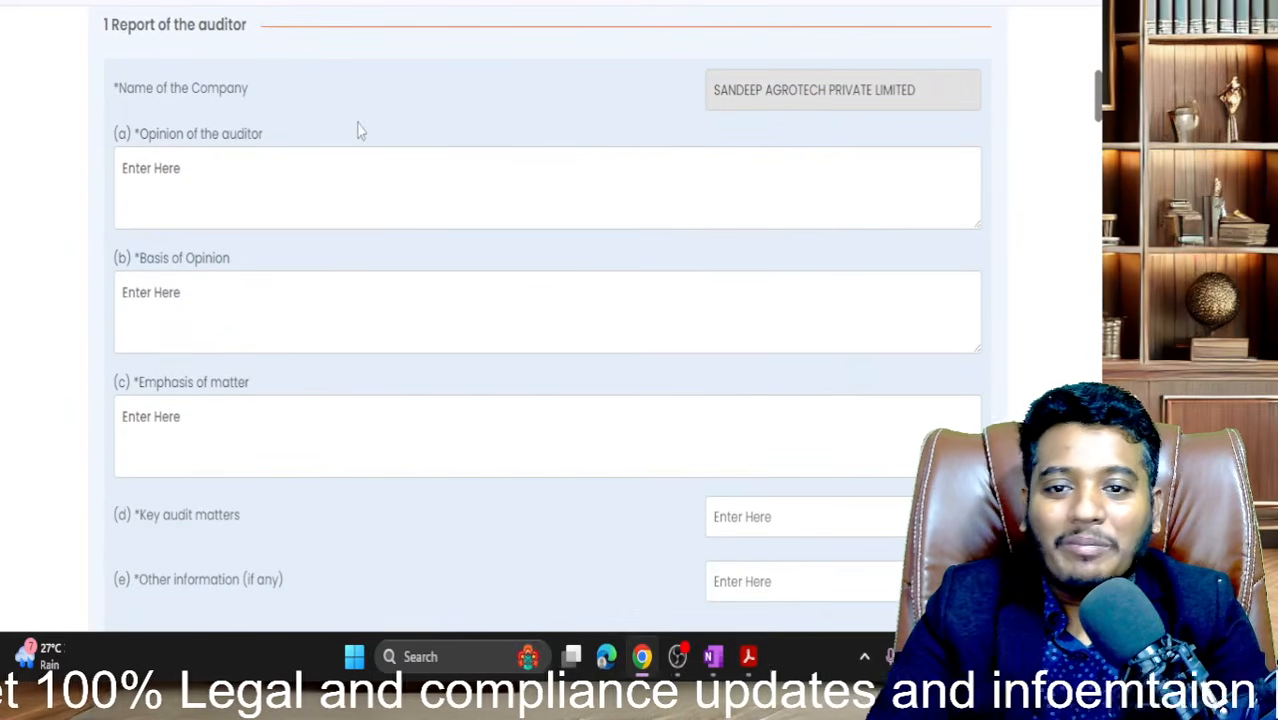
{"action": "scroll", "coordinate": [357, 126], "scroll_direction": "down", "scroll_amount": 1}
{"action": "left_click", "coordinate": [215, 144]}
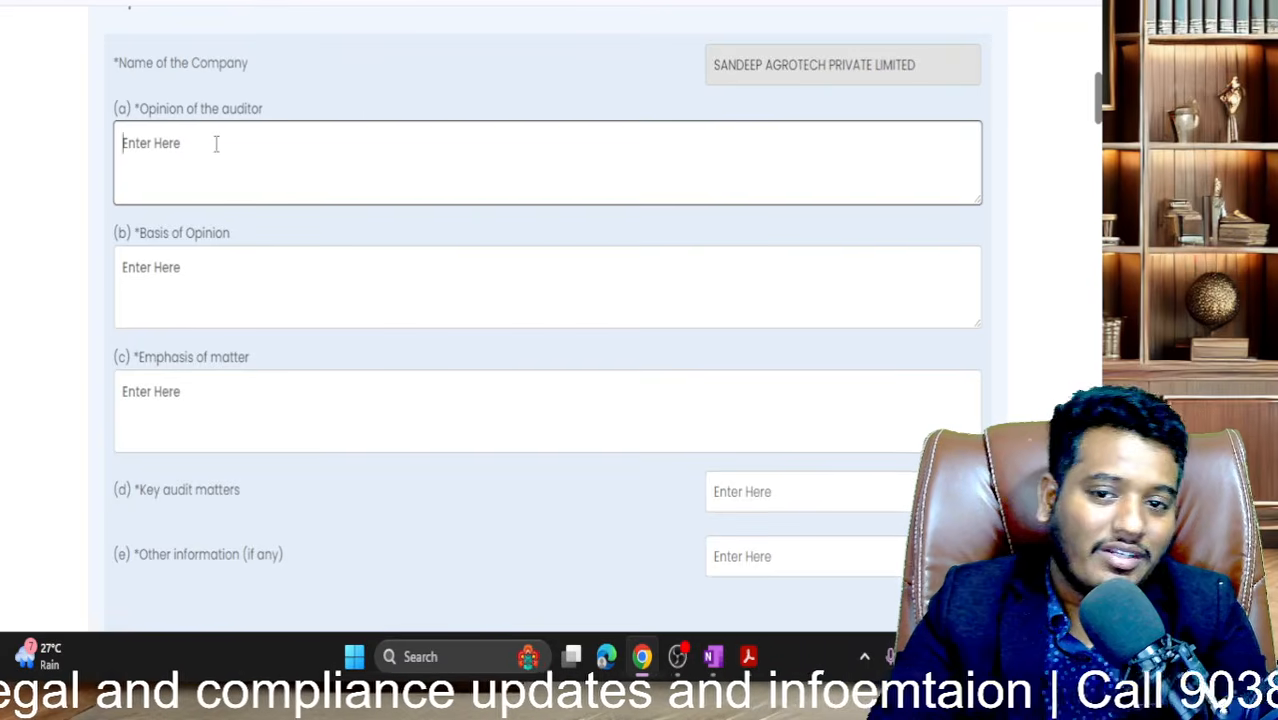
{"action": "type", "text": "NA"}
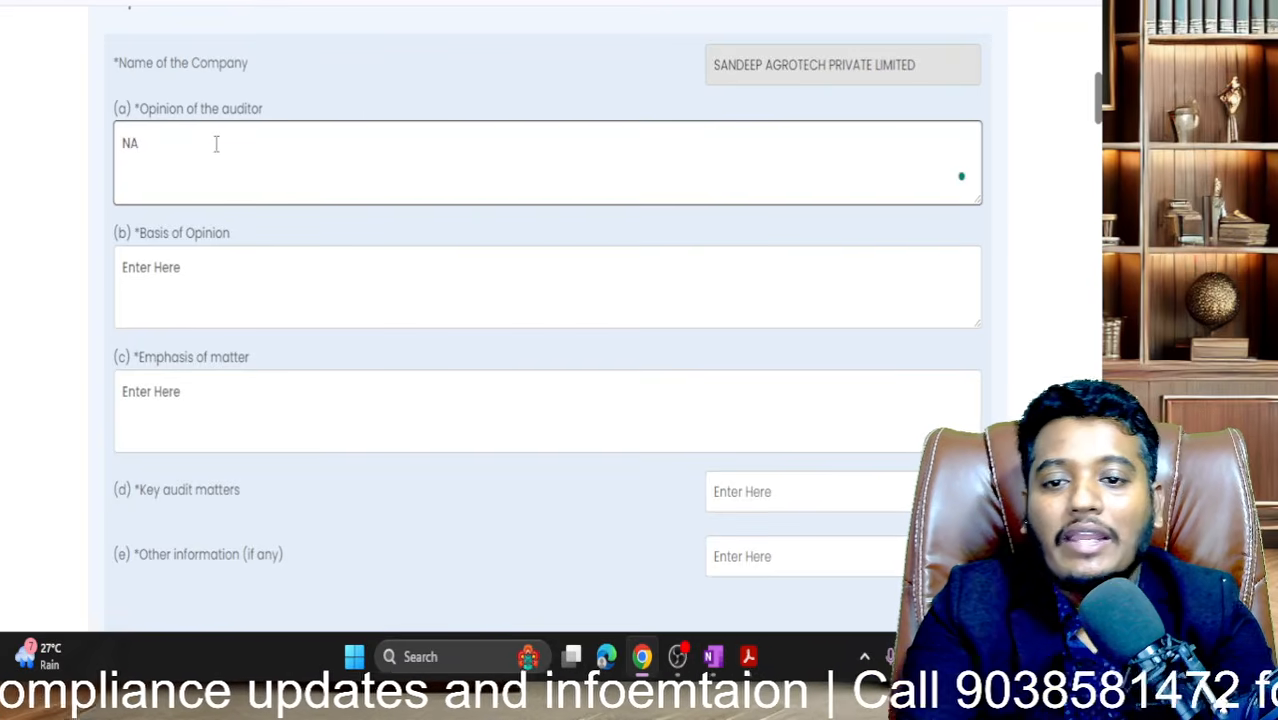
{"action": "left_click", "coordinate": [203, 299]}
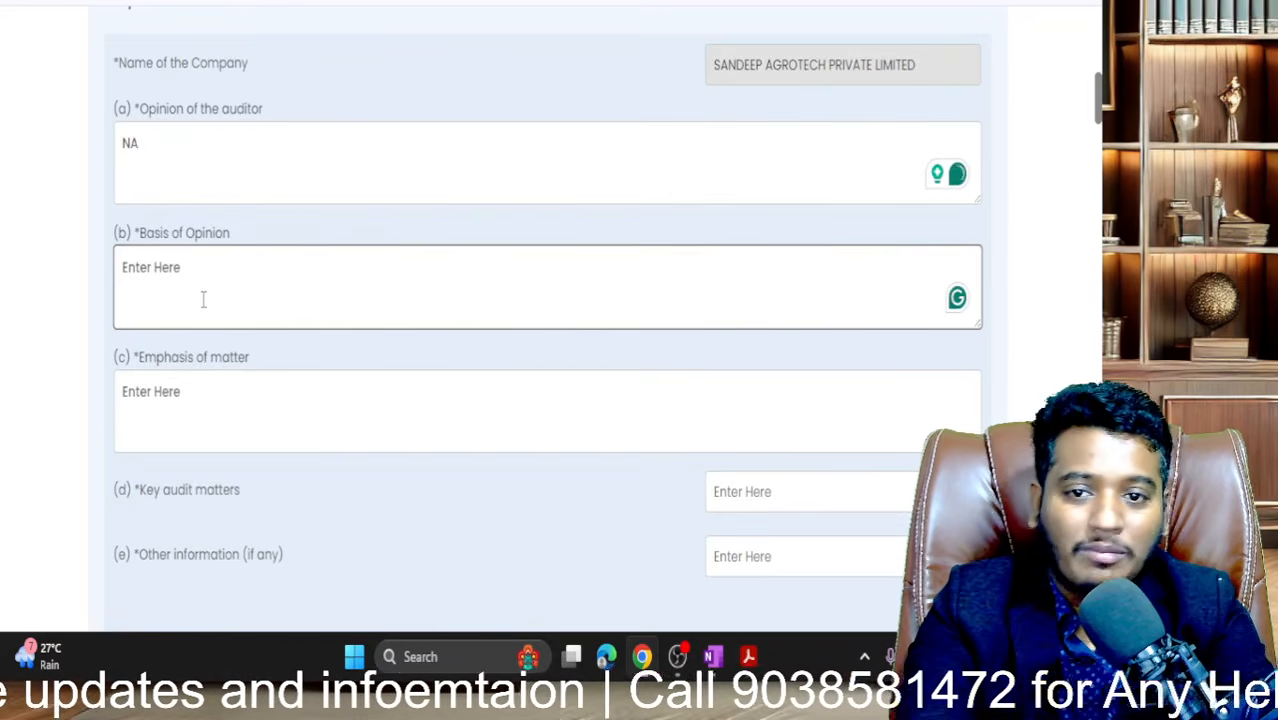
{"action": "left_click", "coordinate": [229, 158]}
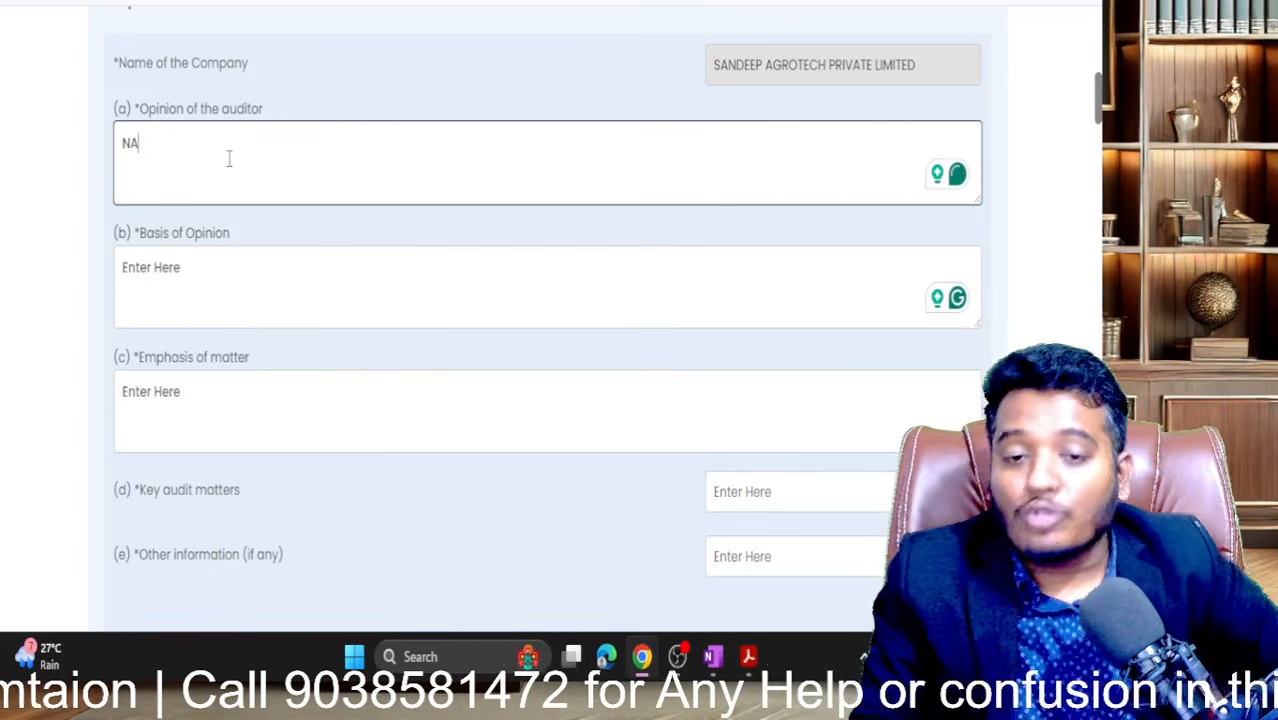
{"action": "key", "text": "BackSpace"}
{"action": "key", "text": "BackSpace"}
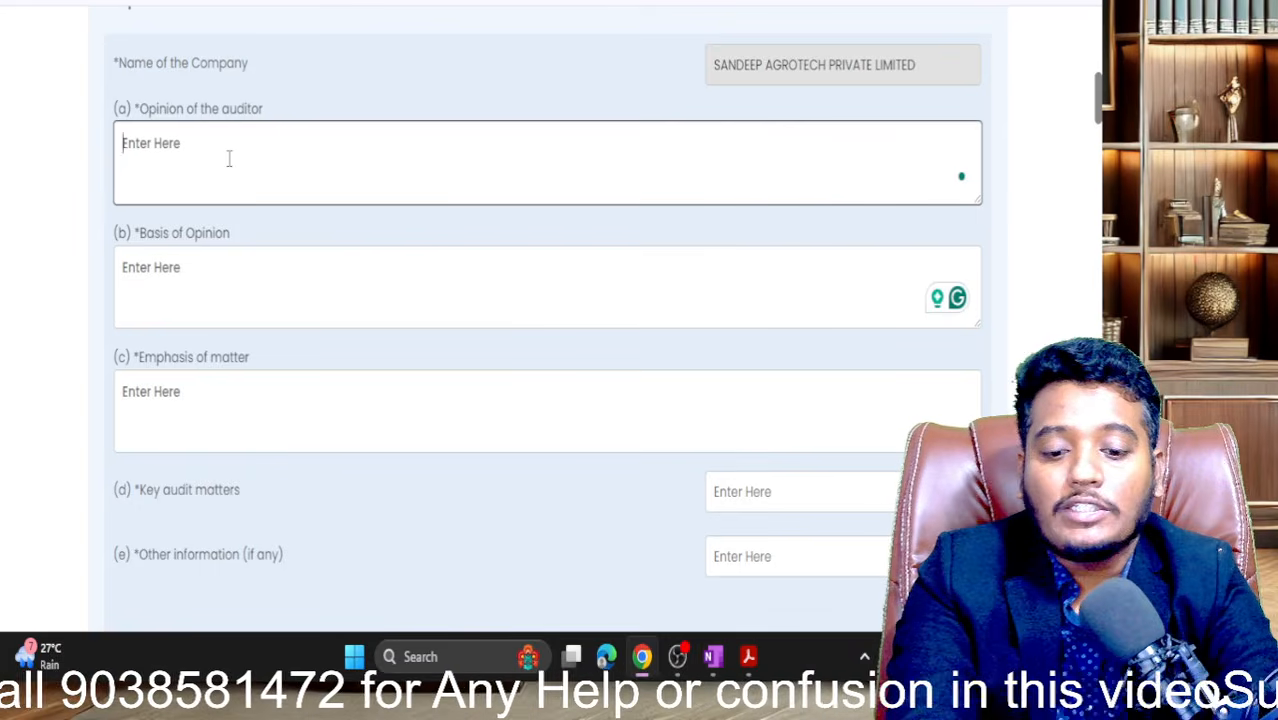
{"action": "type", "text": "COPY AND [AST"}
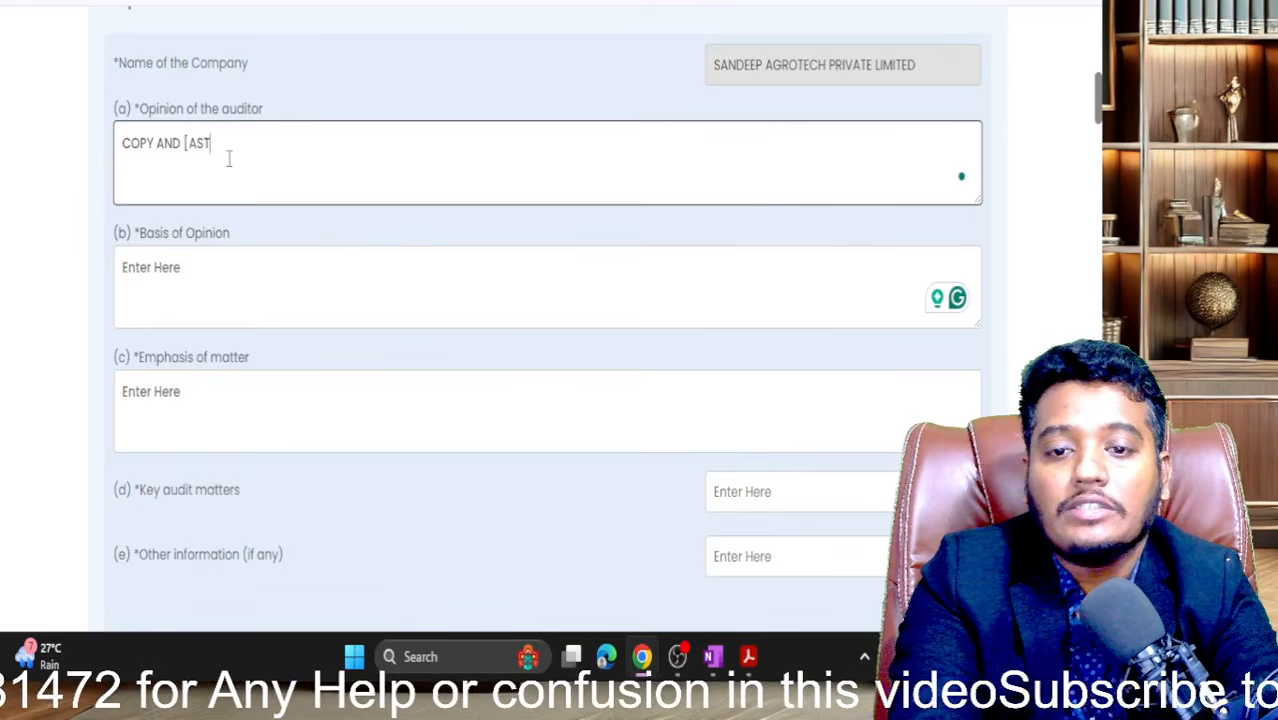
{"action": "type", "text": "E"}
{"action": "key", "text": "ctrl+a"}
{"action": "key", "text": "BackSpace"}
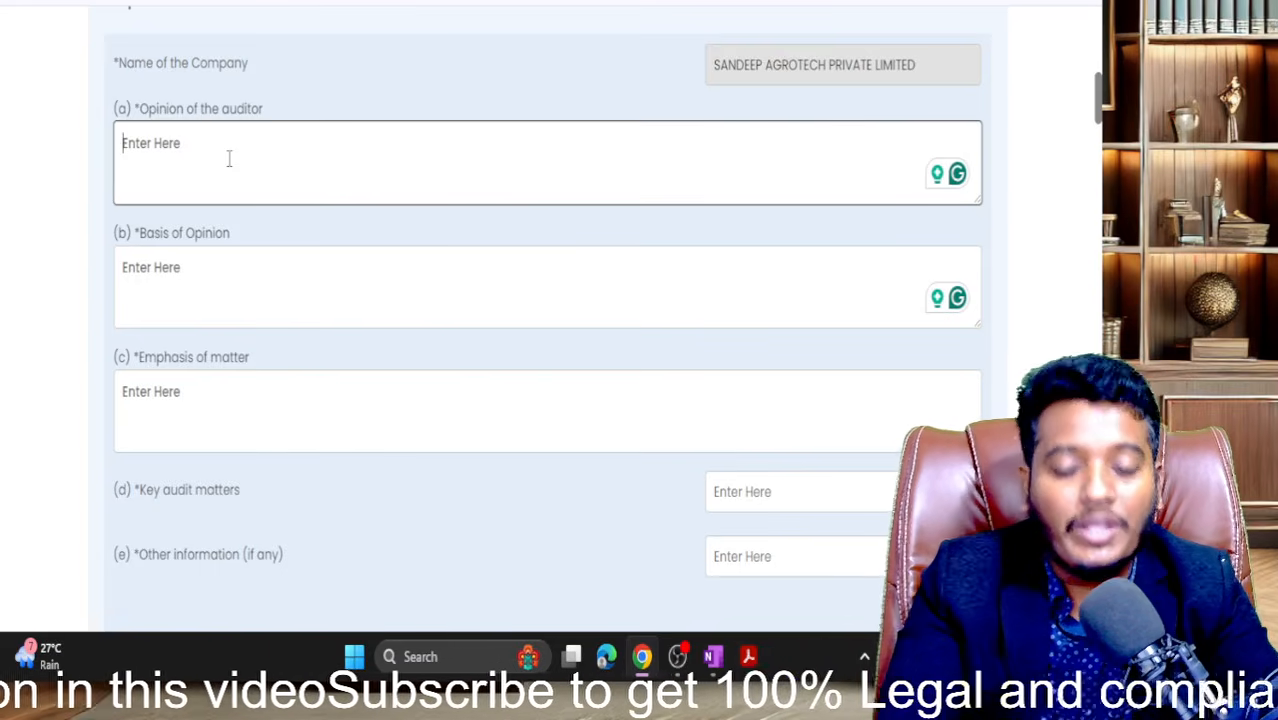
{"action": "type", "text": "AS PER"}
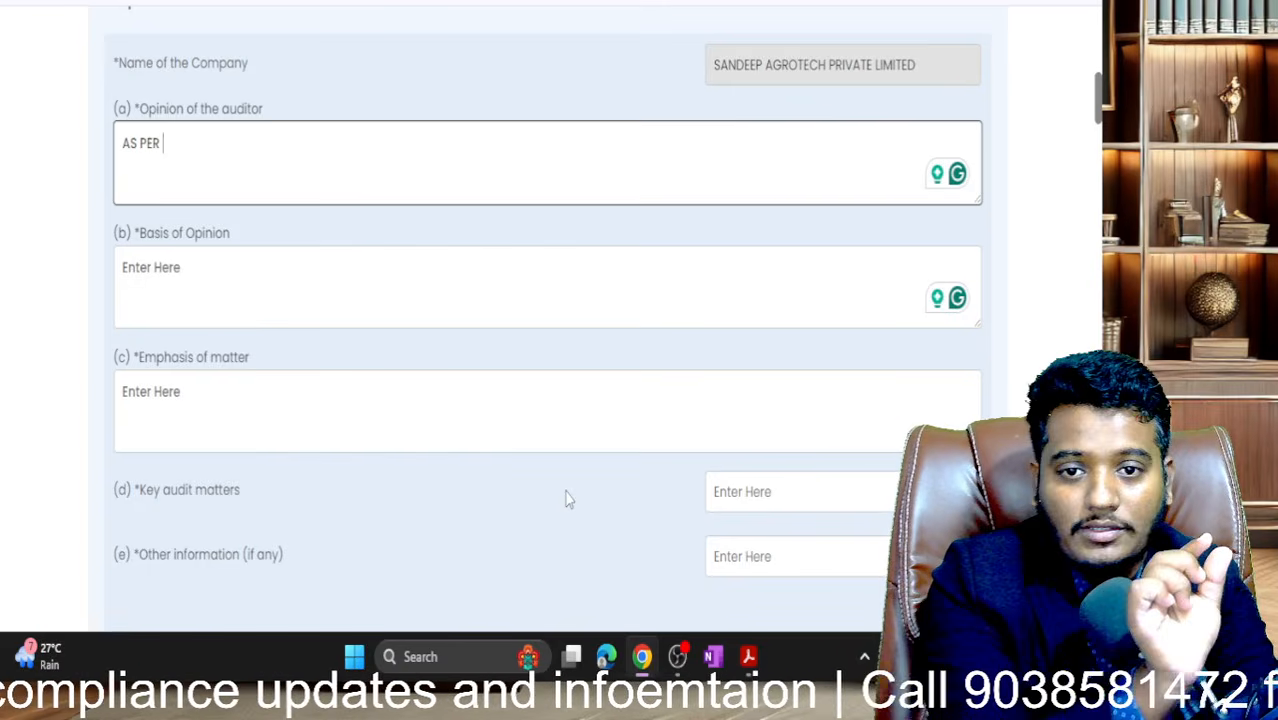
{"action": "key", "text": "ctrl+a"}
{"action": "key", "text": "BackSpace"}
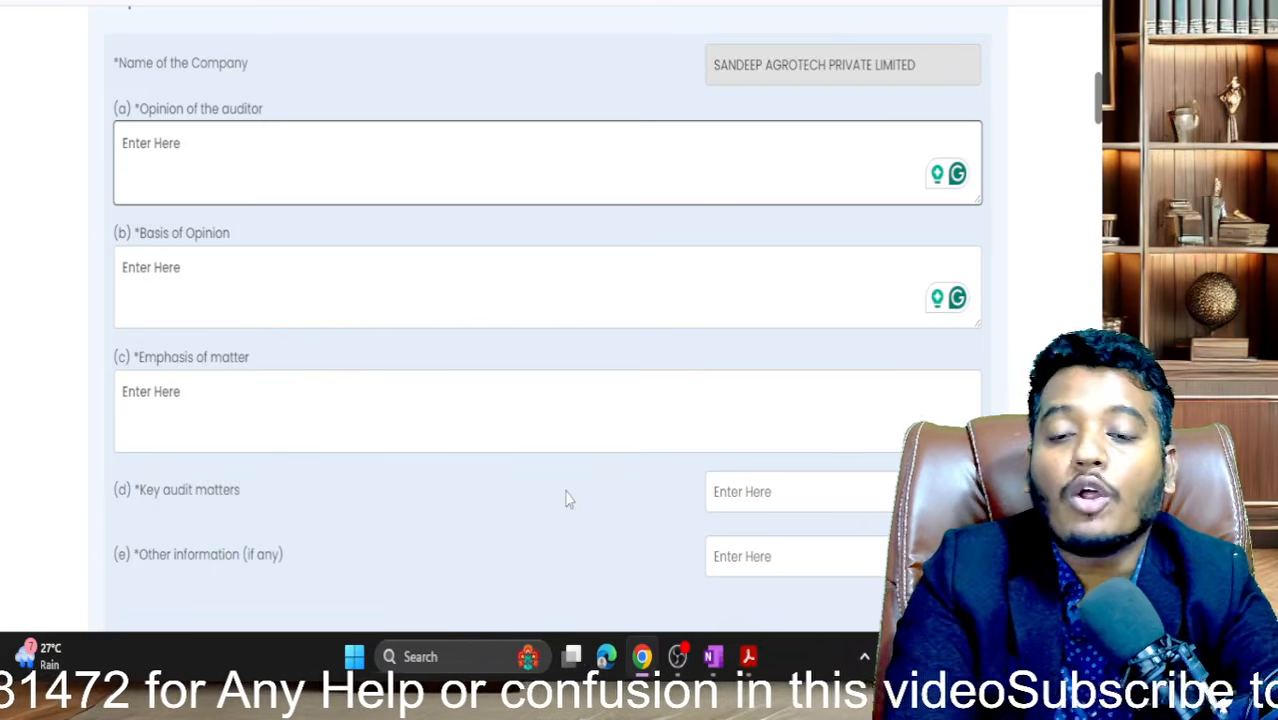
{"action": "type", "text": "UNB"}
{"action": "key", "text": "BackSpace"}
{"action": "key", "text": "BackSpace"}
{"action": "key", "text": "BackSpace"}
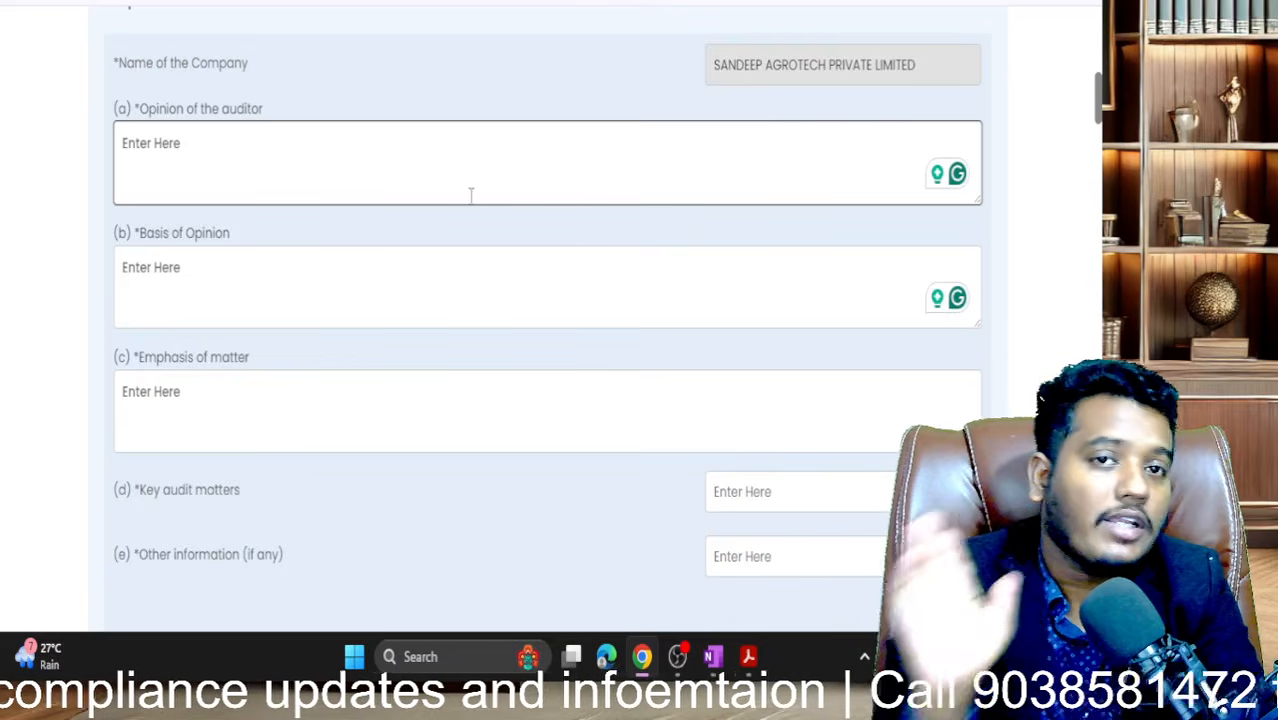
{"action": "scroll", "coordinate": [471, 194], "scroll_direction": "down", "scroll_amount": 1}
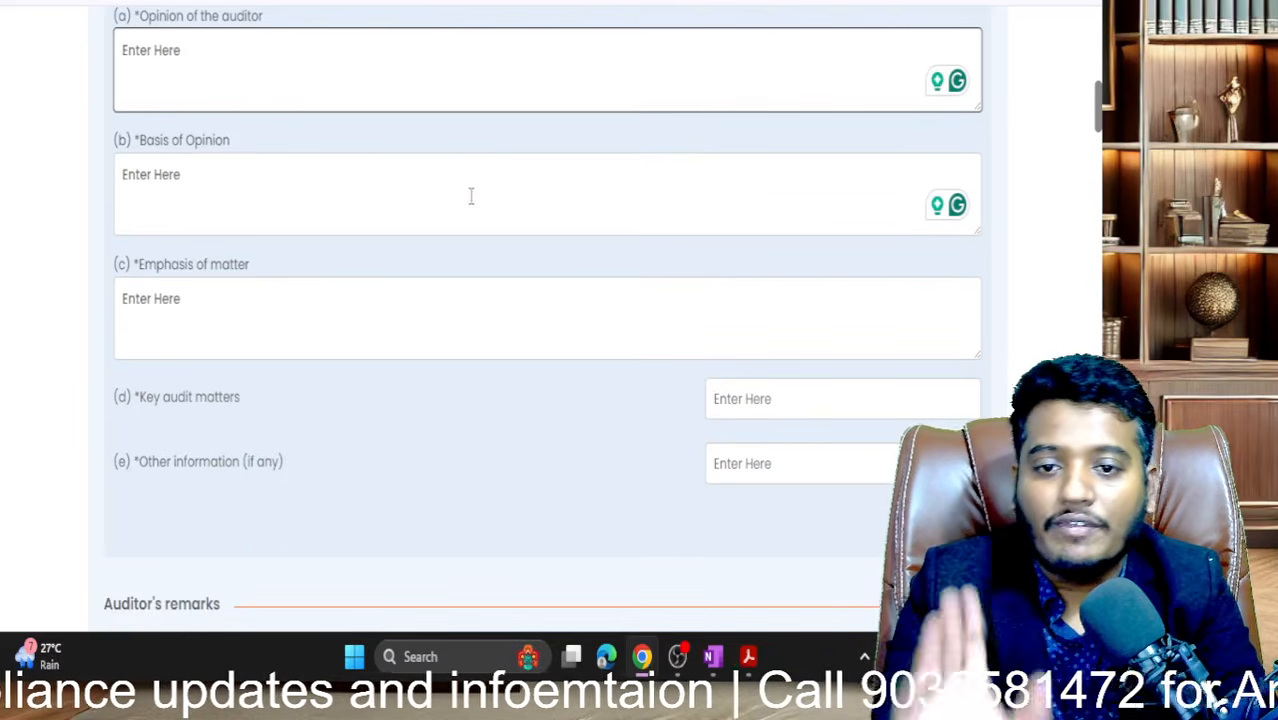
- Enter UM as the opinion of the auditor
{"action": "left_click", "coordinate": [218, 183]}
{"action": "left_click", "coordinate": [354, 90]}
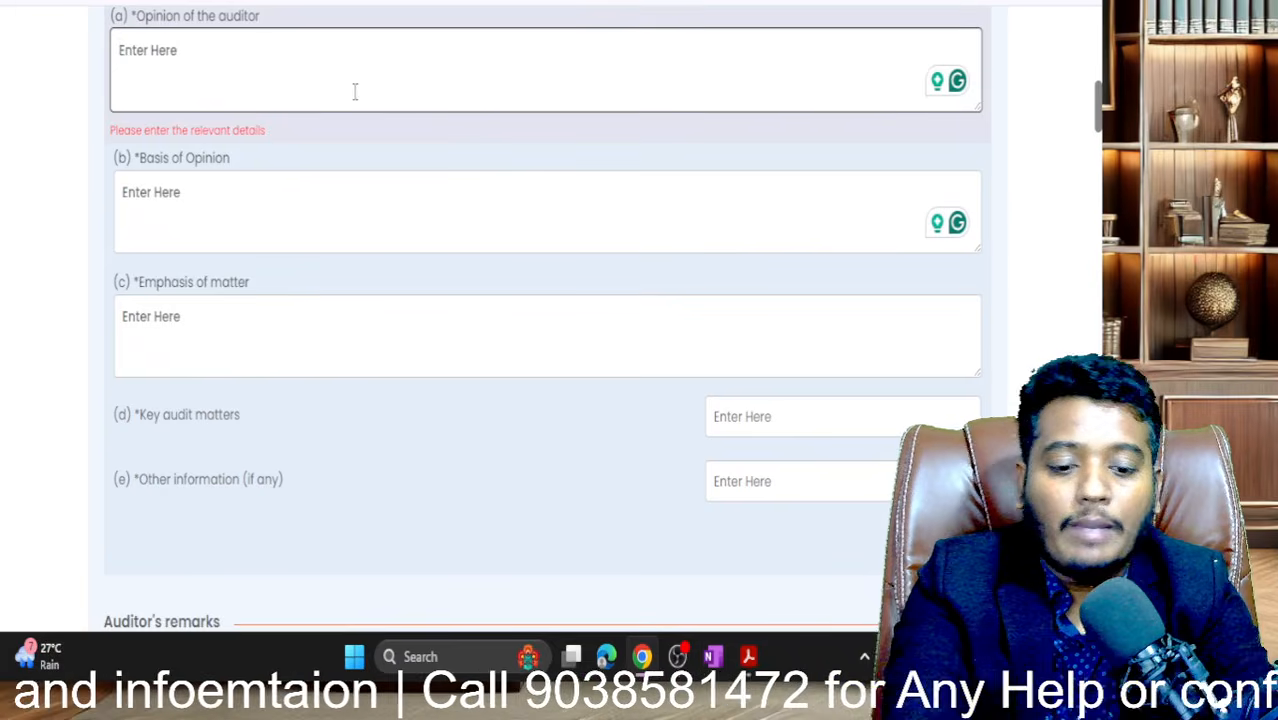
{"action": "type", "text": "A"}
{"action": "key", "text": "BackSpace"}
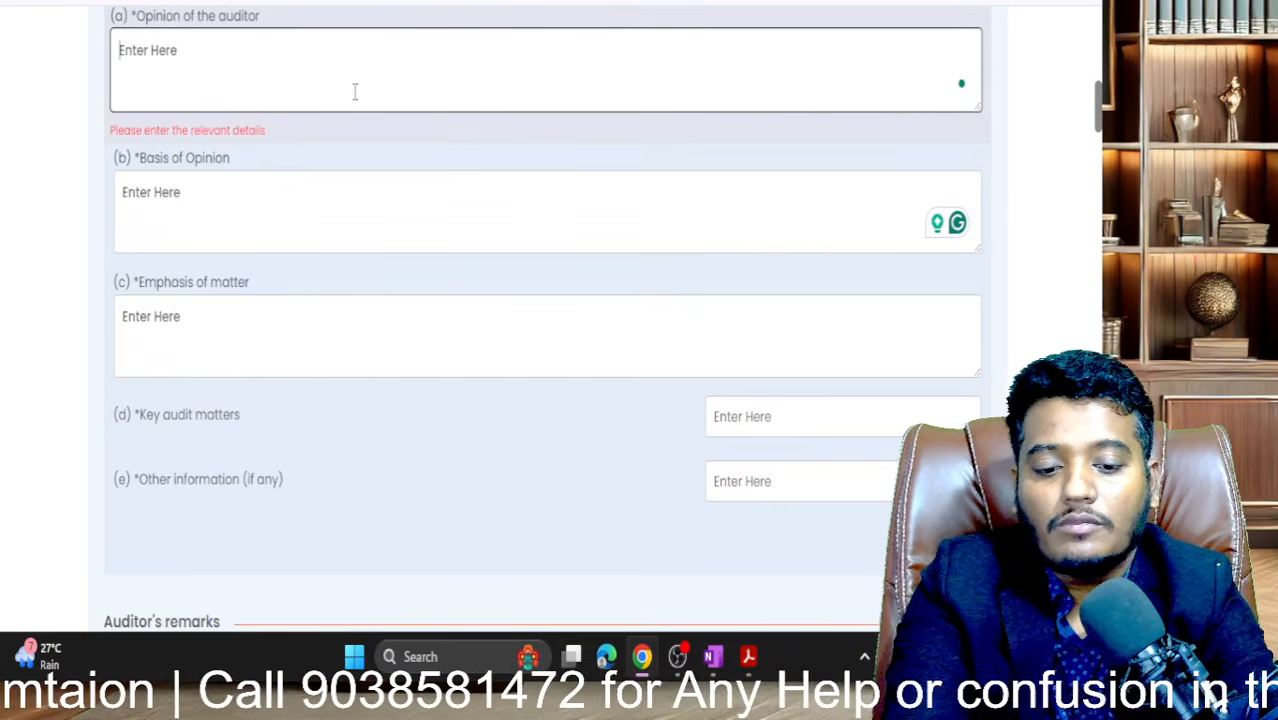
{"action": "type", "text": "UM"}
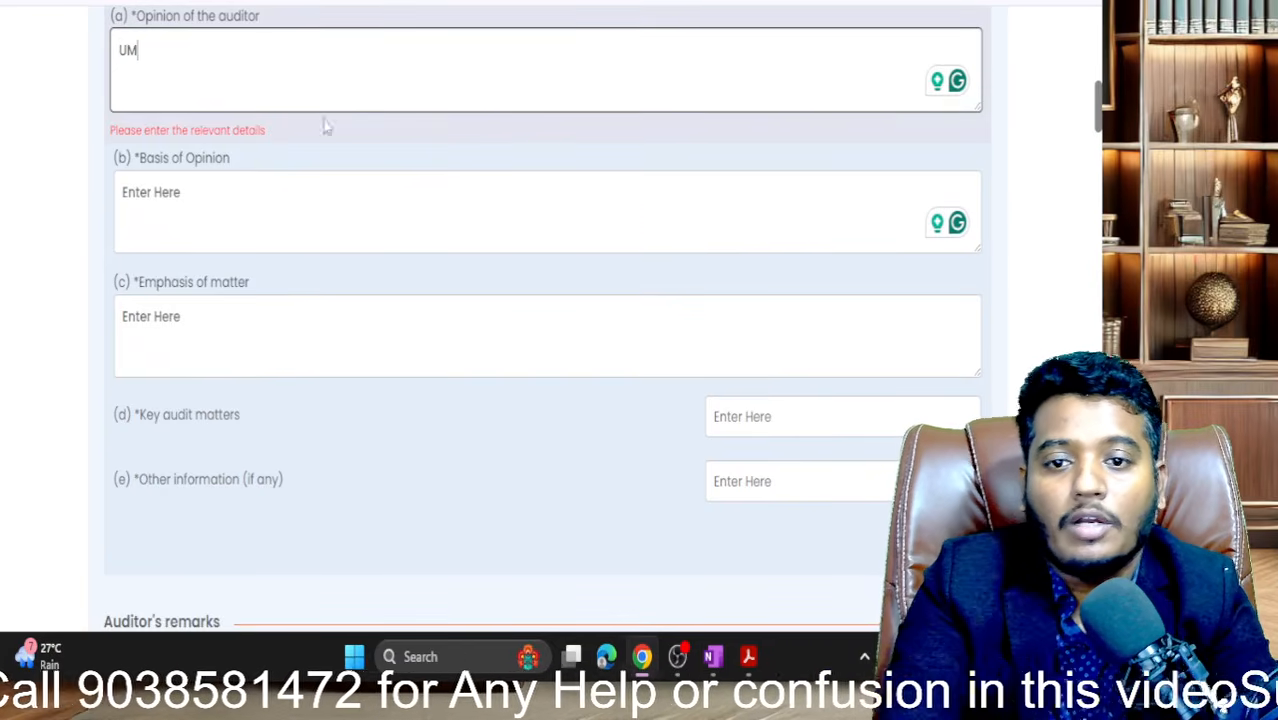
- Fill NA into Basis of Opinion and Emphasis of matter
{"action": "left_click", "coordinate": [267, 200]}
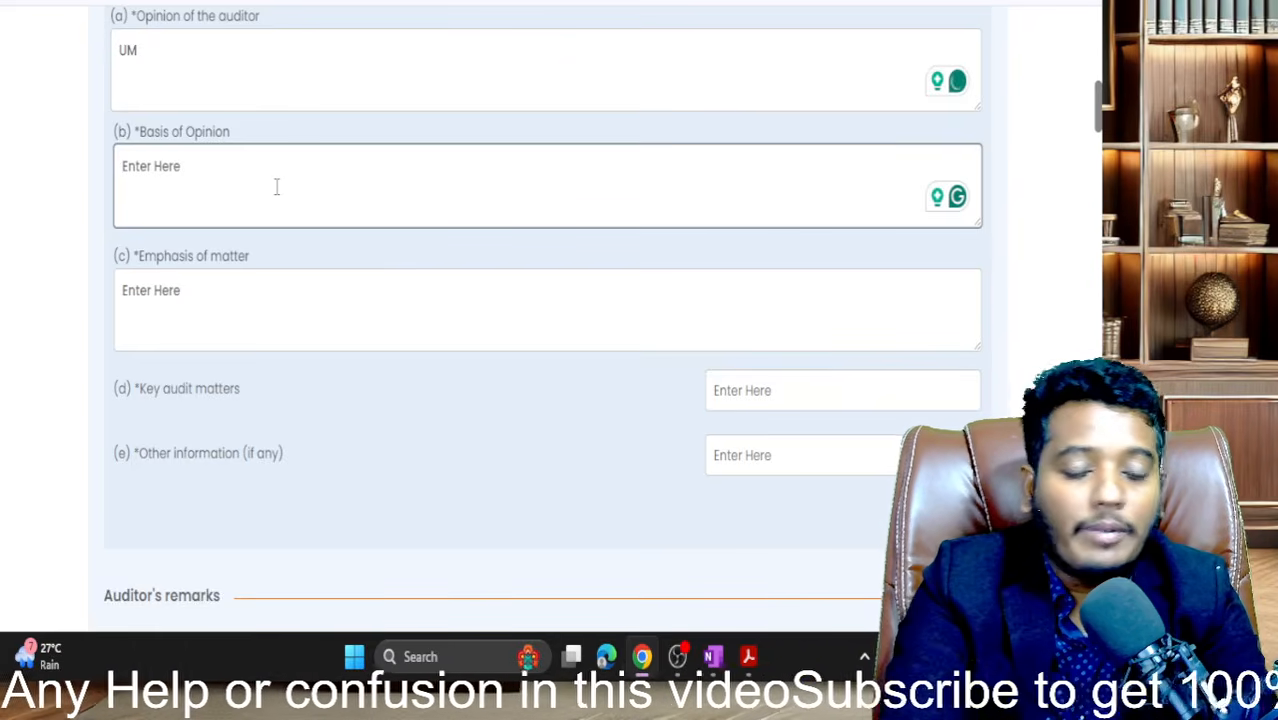
{"action": "type", "text": "NA"}
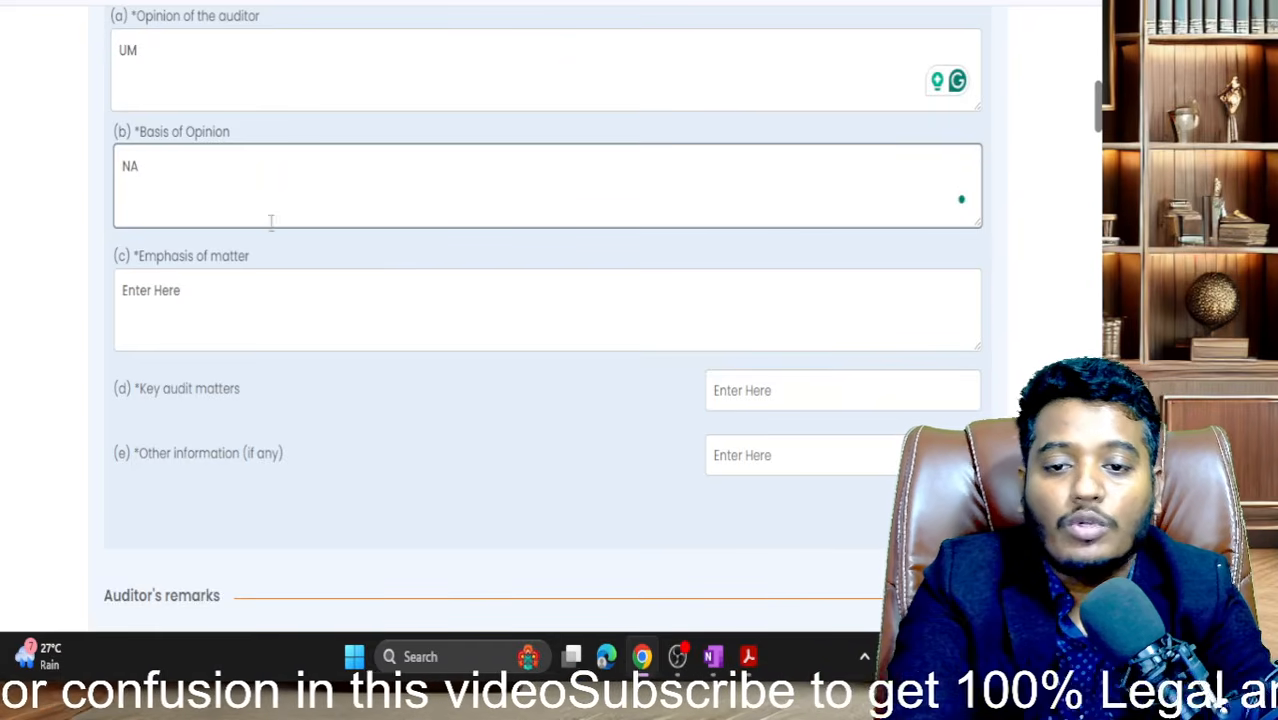
{"action": "left_click", "coordinate": [254, 276]}
{"action": "type", "text": "NA"}
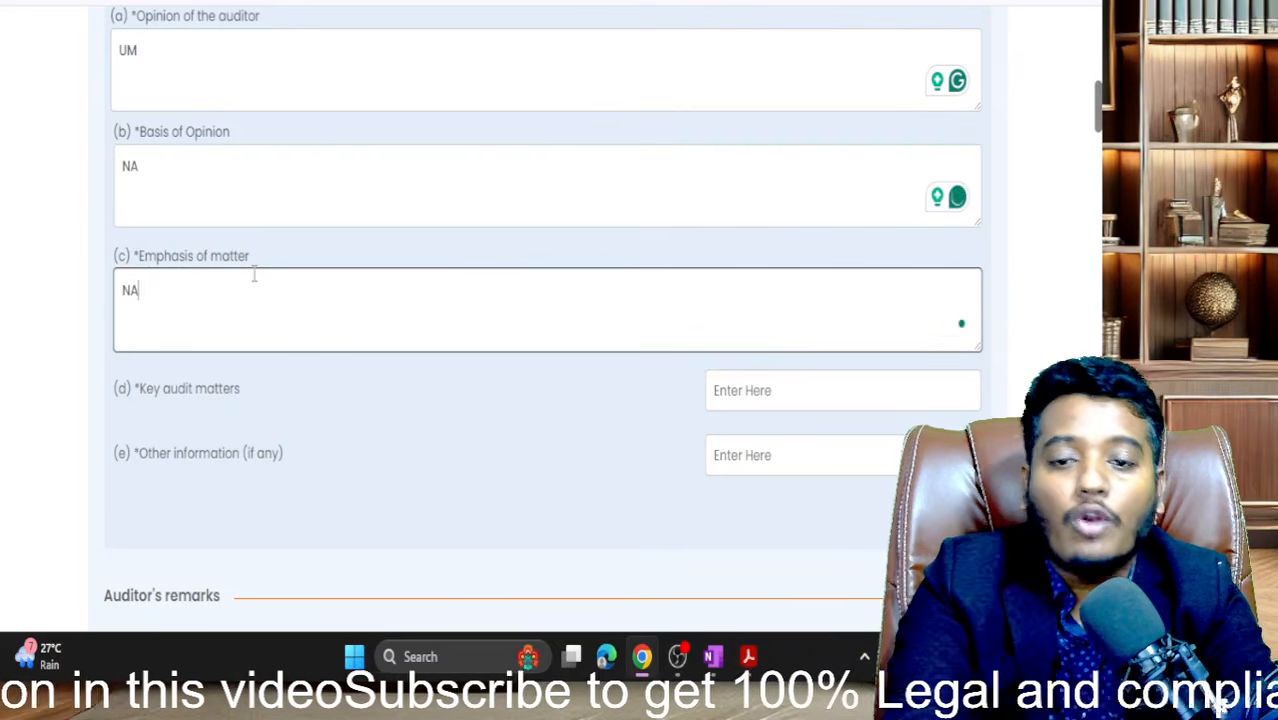
{"action": "scroll", "coordinate": [253, 280], "scroll_direction": "down", "scroll_amount": 3}
{"action": "scroll", "coordinate": [253, 281], "scroll_direction": "up", "scroll_amount": 2}
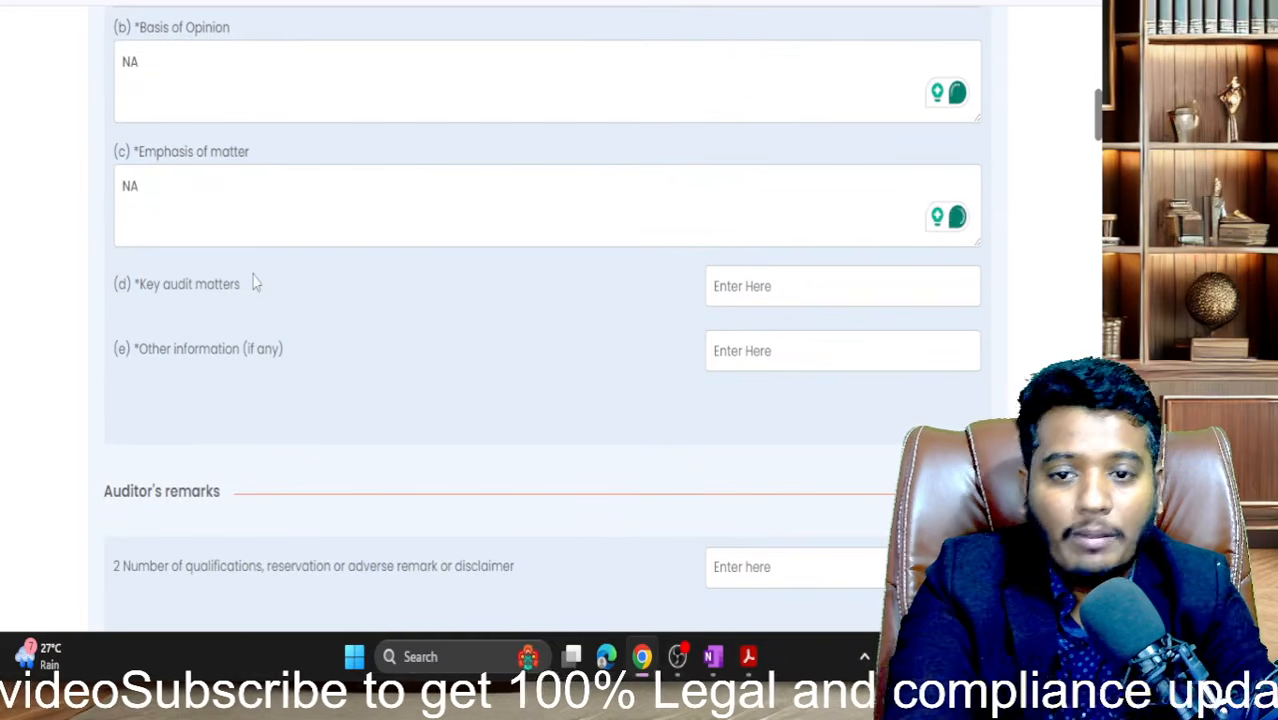
{"action": "scroll", "coordinate": [209, 204], "scroll_direction": "up", "scroll_amount": 1}
{"action": "left_click", "coordinate": [200, 303]}
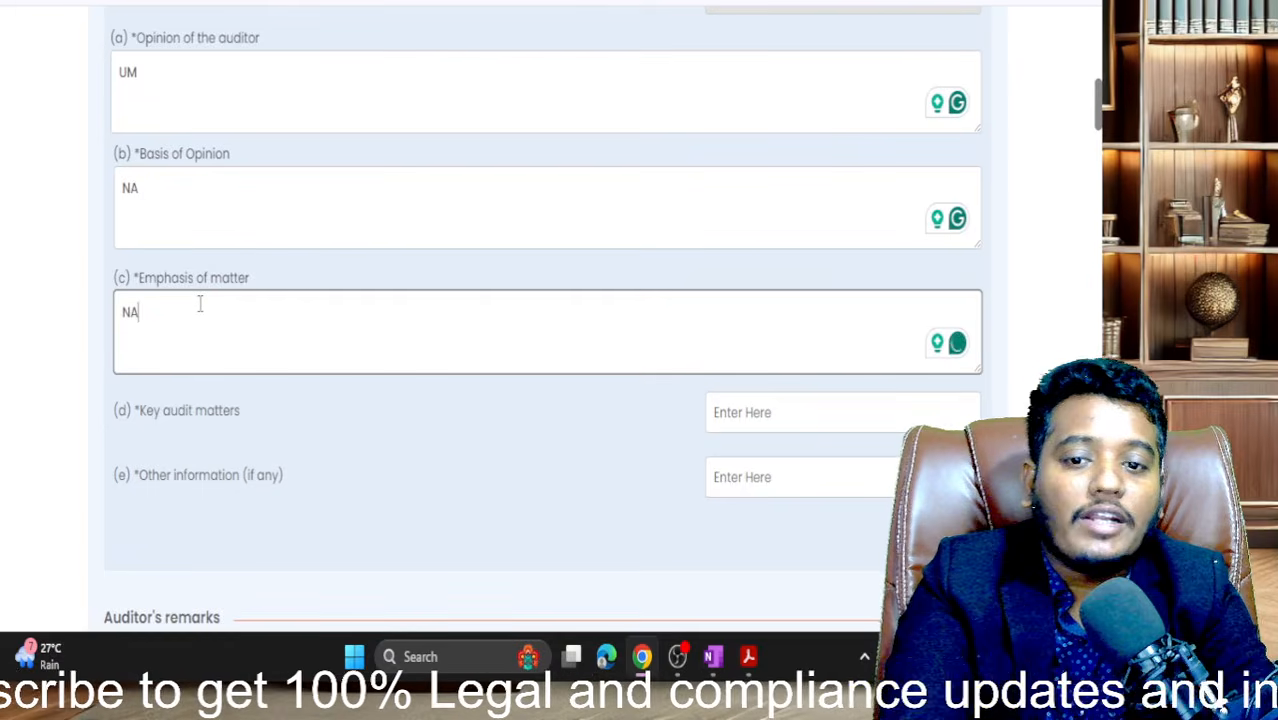
{"action": "left_click", "coordinate": [84, 460]}
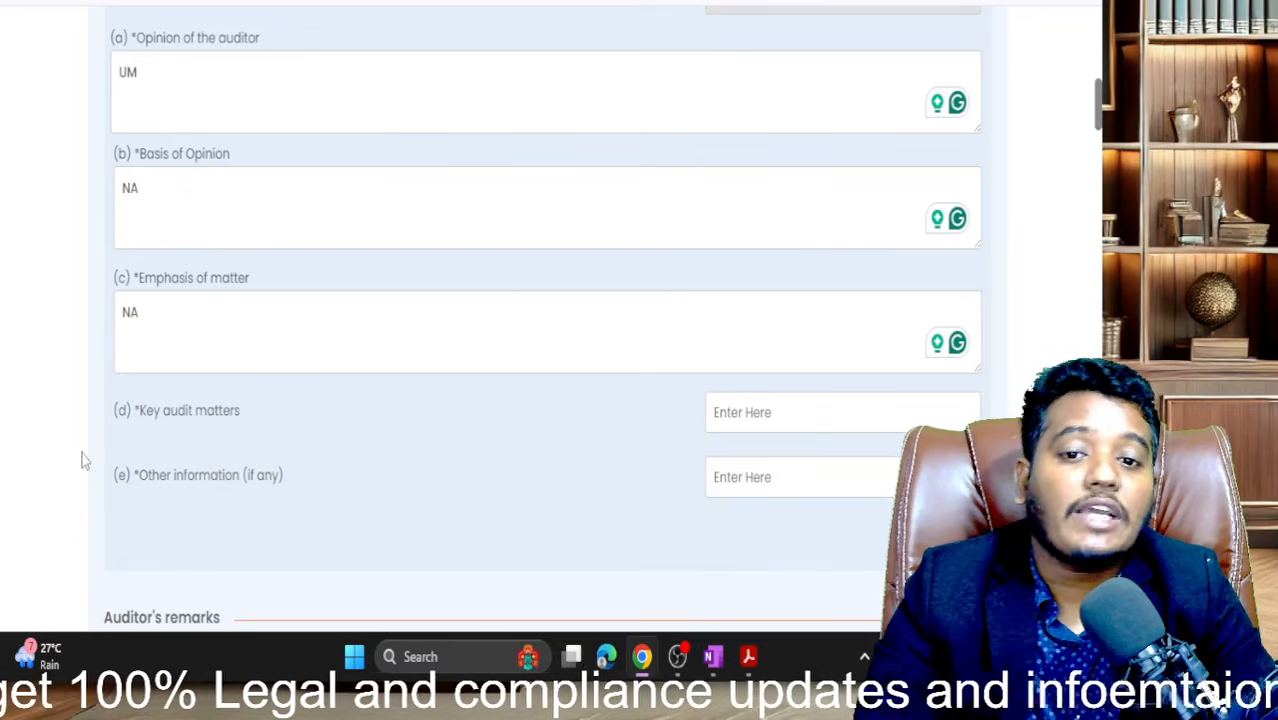
- Fill NA into Key audit matters and Other information, then scroll to Auditor's remarks
{"action": "scroll", "coordinate": [84, 460], "scroll_direction": "down", "scroll_amount": 2}
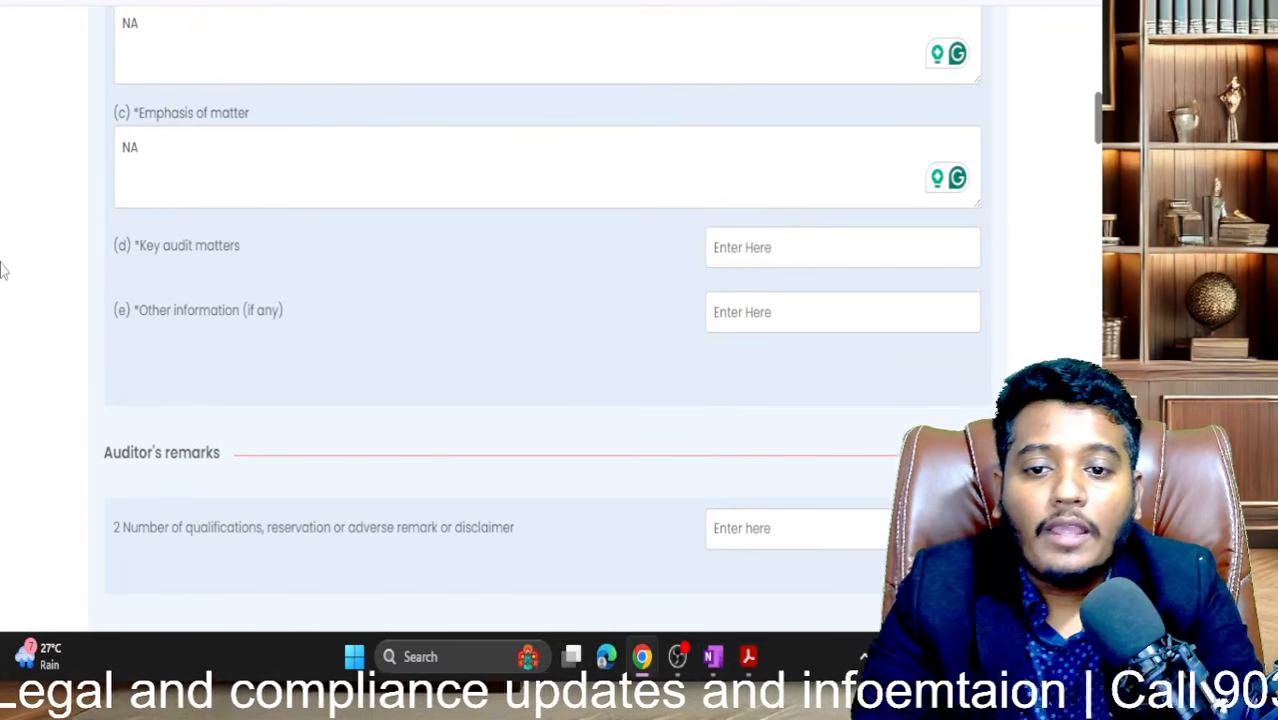
{"action": "left_click", "coordinate": [811, 250]}
{"action": "type", "text": "NA"}
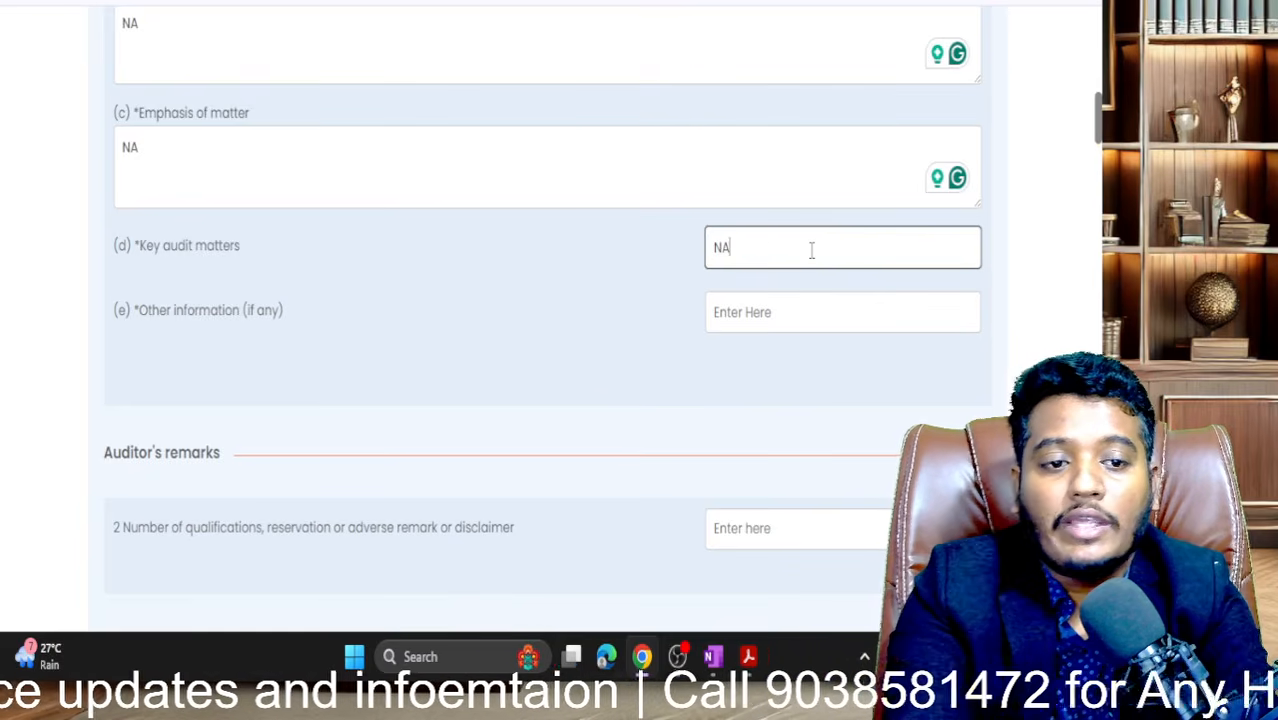
{"action": "key", "text": "Tab"}
{"action": "type", "text": "NA"}
{"action": "key", "text": "Tab"}
{"action": "scroll", "coordinate": [810, 255], "scroll_direction": "down", "scroll_amount": 4}
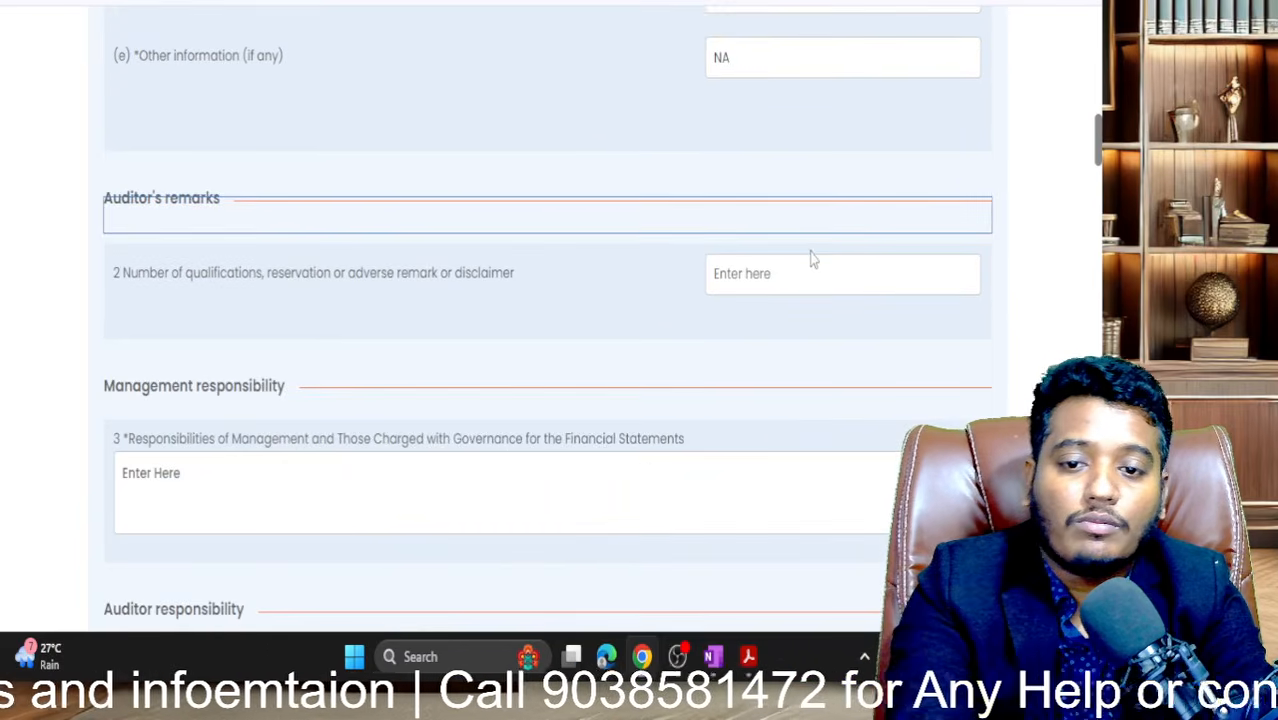
{"action": "scroll", "coordinate": [500, 150], "scroll_direction": "up", "scroll_amount": 4}
{"action": "scroll", "coordinate": [503, 147], "scroll_direction": "up", "scroll_amount": 3}
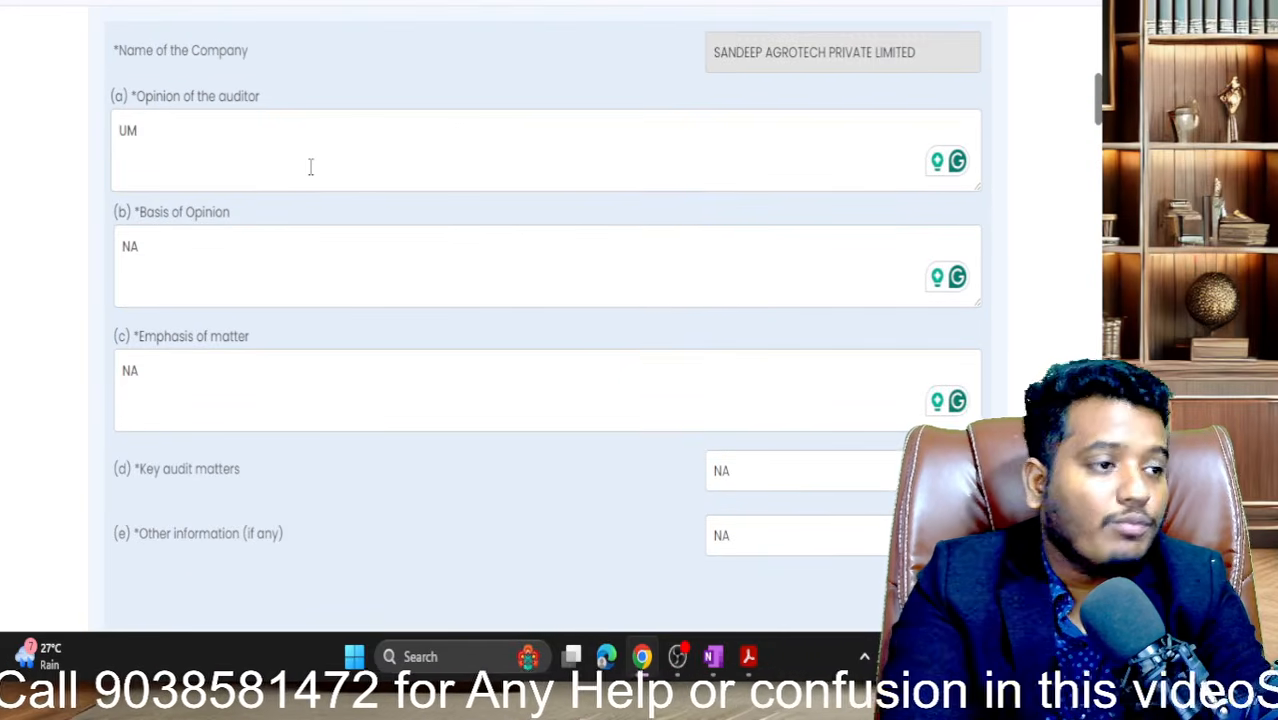
{"action": "scroll", "coordinate": [310, 167], "scroll_direction": "down", "scroll_amount": 1}
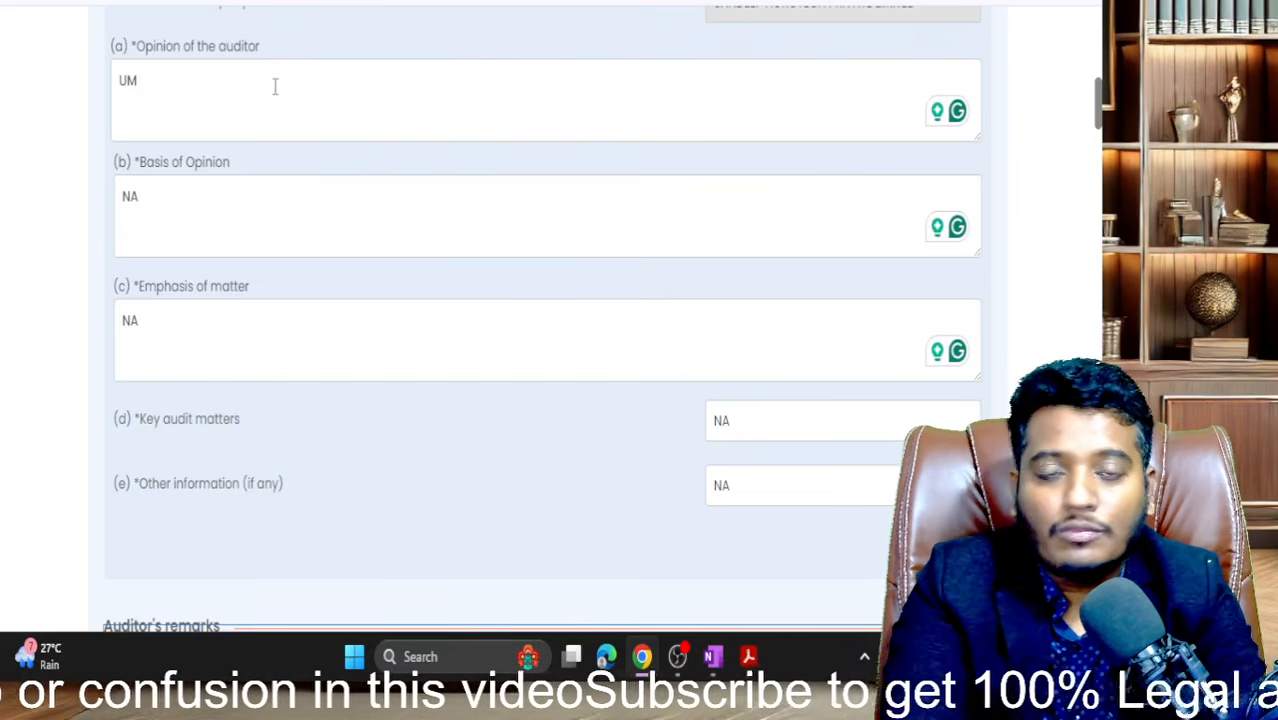
{"action": "scroll", "coordinate": [275, 87], "scroll_direction": "down", "scroll_amount": 1}
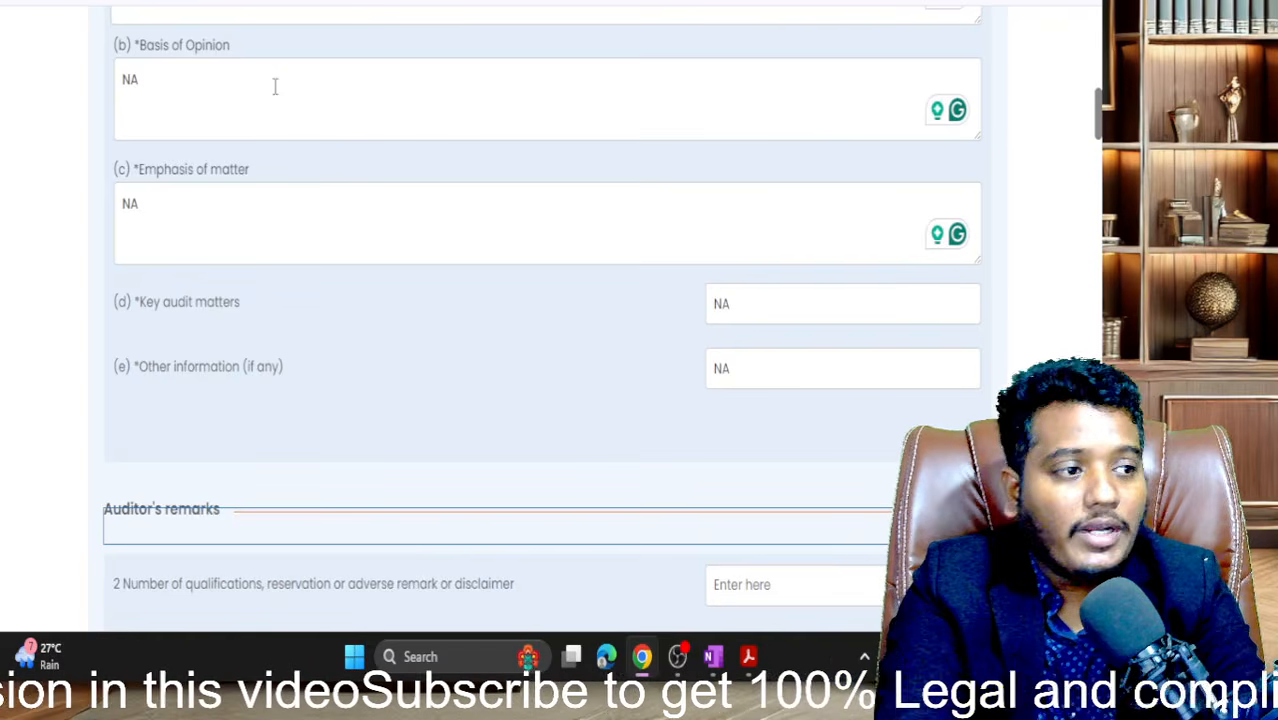
{"action": "scroll", "coordinate": [275, 87], "scroll_direction": "up", "scroll_amount": 2}
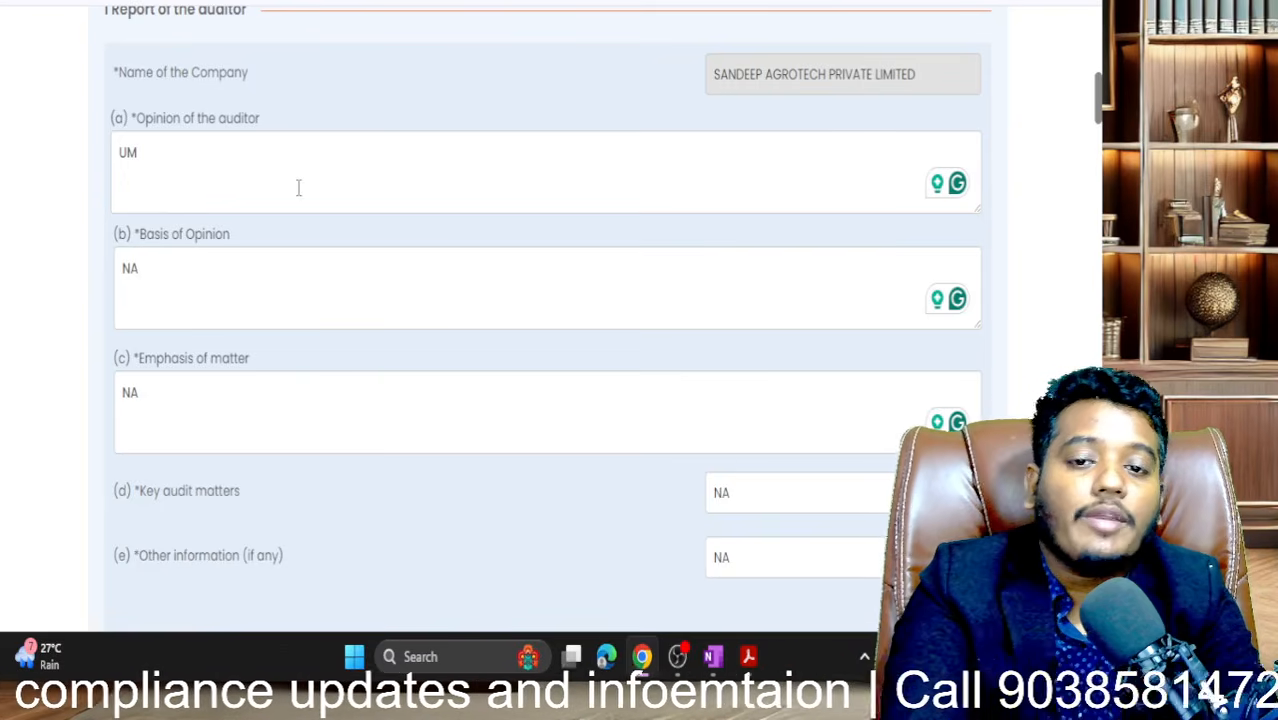
{"action": "scroll", "coordinate": [297, 187], "scroll_direction": "down", "scroll_amount": 1}
{"action": "scroll", "coordinate": [298, 188], "scroll_direction": "up", "scroll_amount": 1}
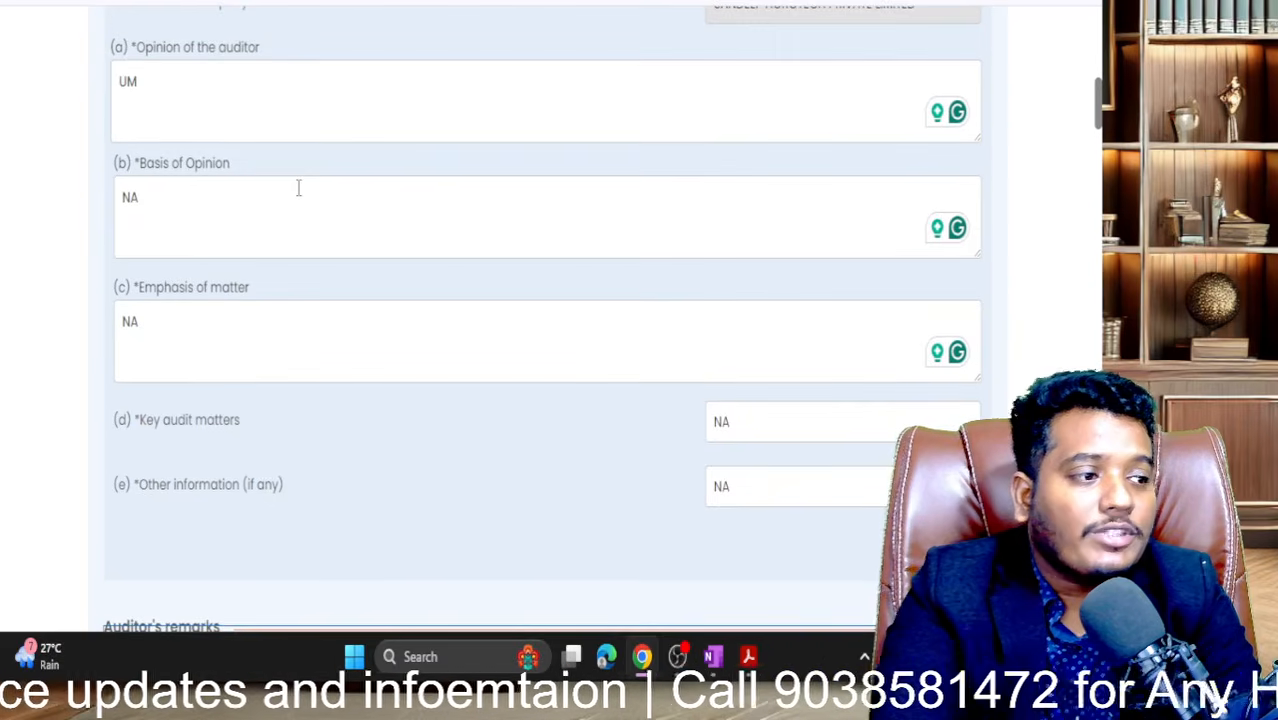
{"action": "scroll", "coordinate": [298, 188], "scroll_direction": "down", "scroll_amount": 5}
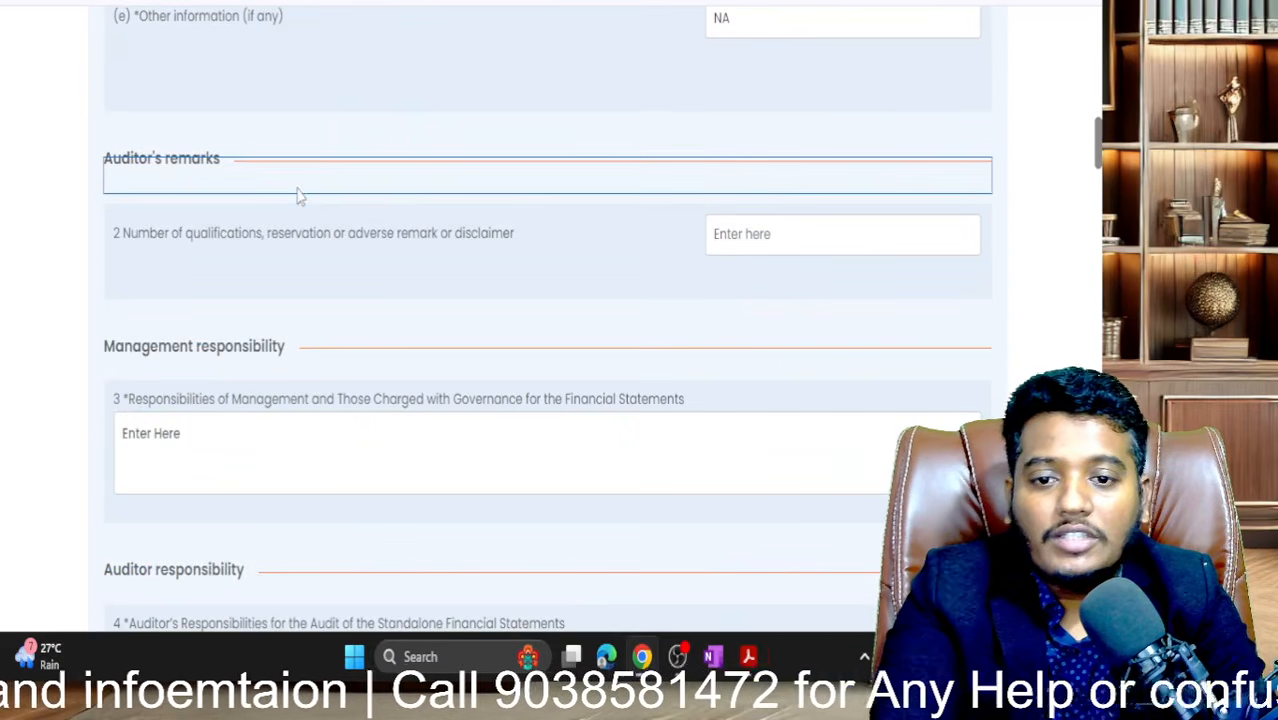
- Set the number of auditor's qualifications or remarks to 1, after trying NO and 0
{"action": "left_click", "coordinate": [190, 255]}
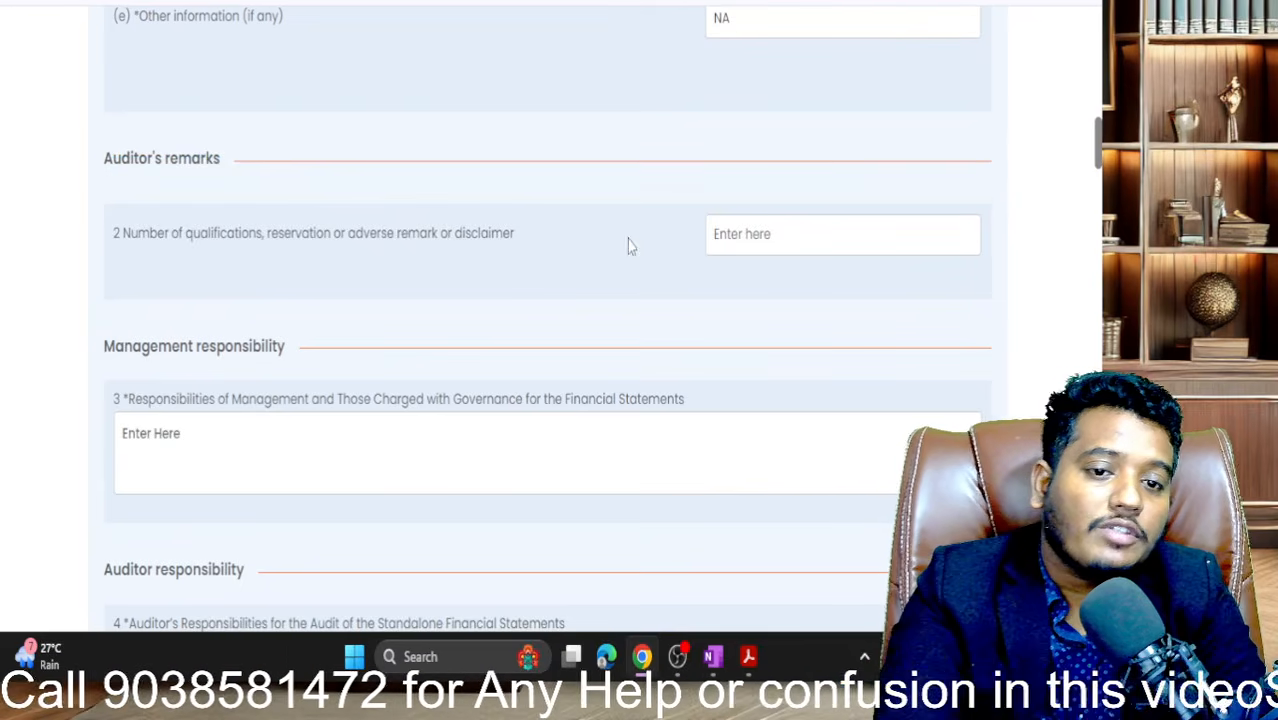
{"action": "left_click", "coordinate": [726, 240]}
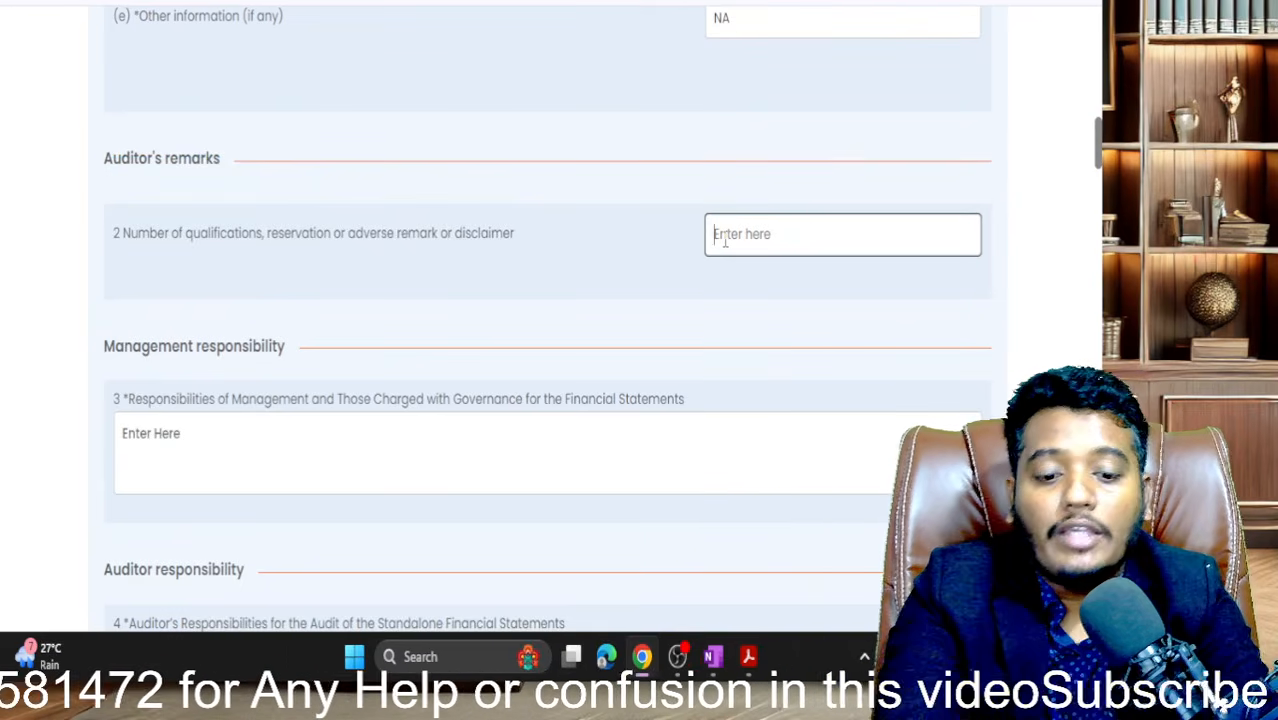
{"action": "type", "text": "NO"}
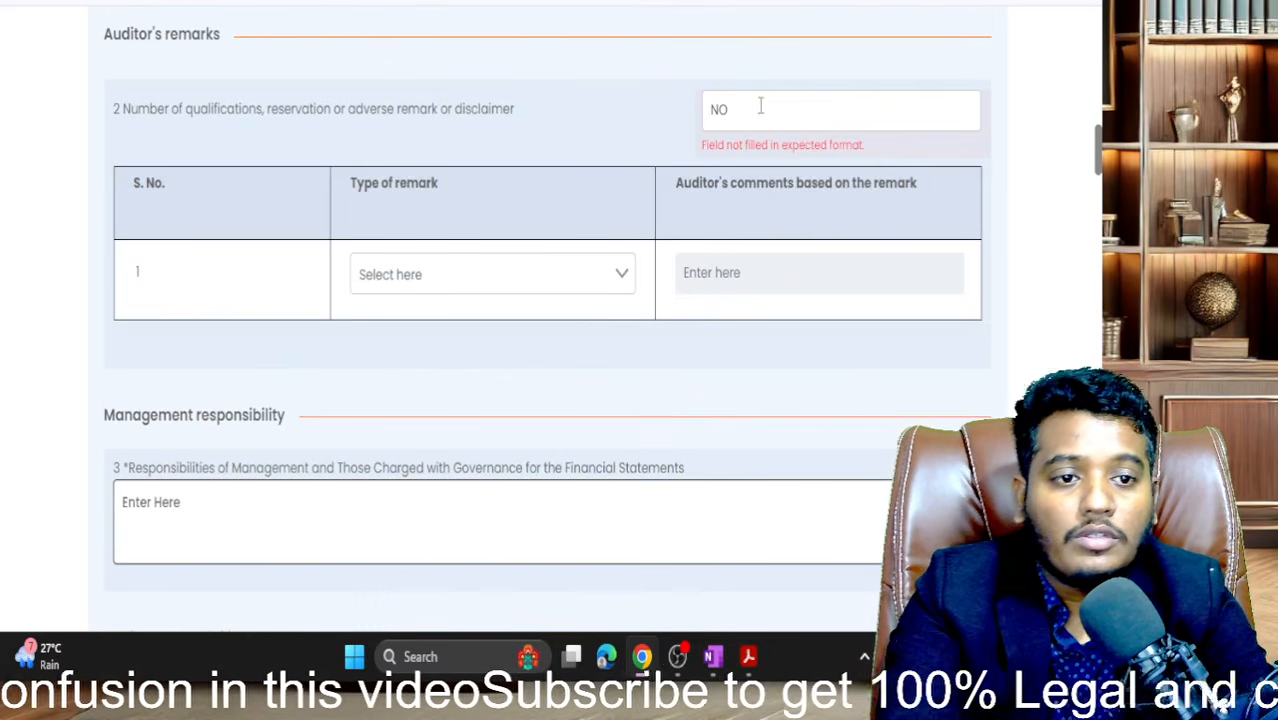
{"action": "left_click_drag", "start_coordinate": [759, 107], "coordinate": [659, 150]}
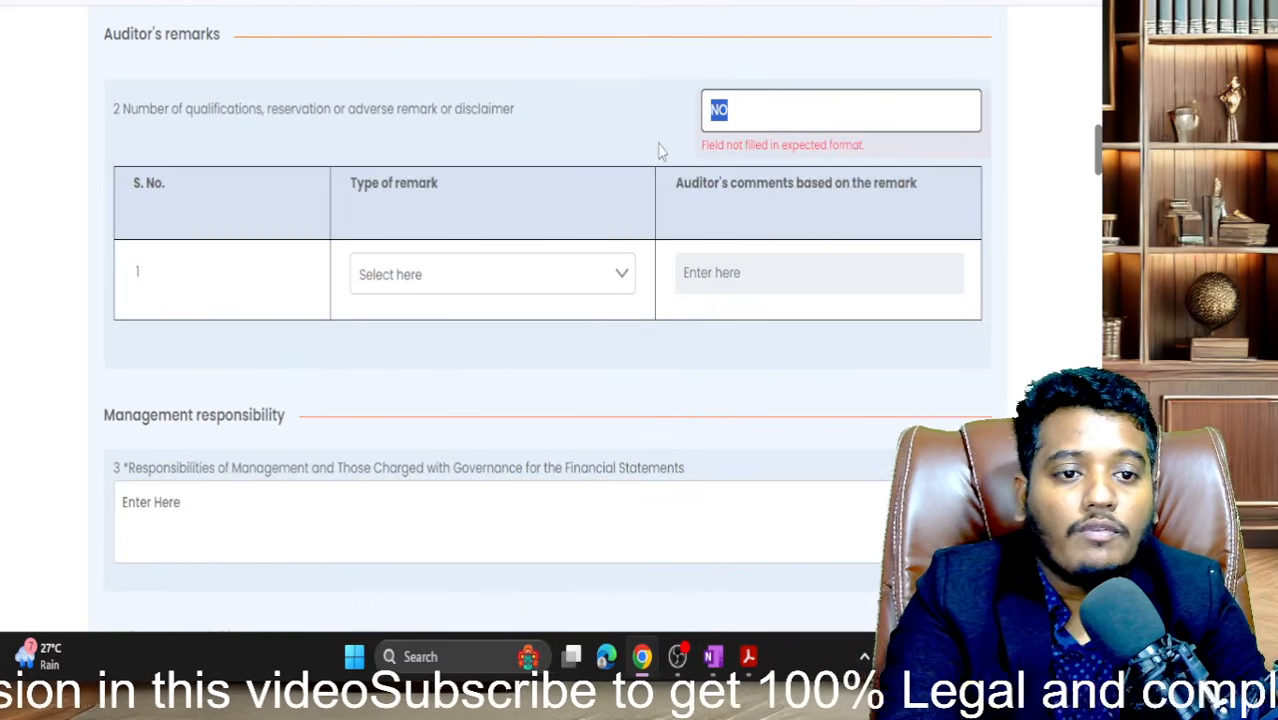
{"action": "type", "text": "0"}
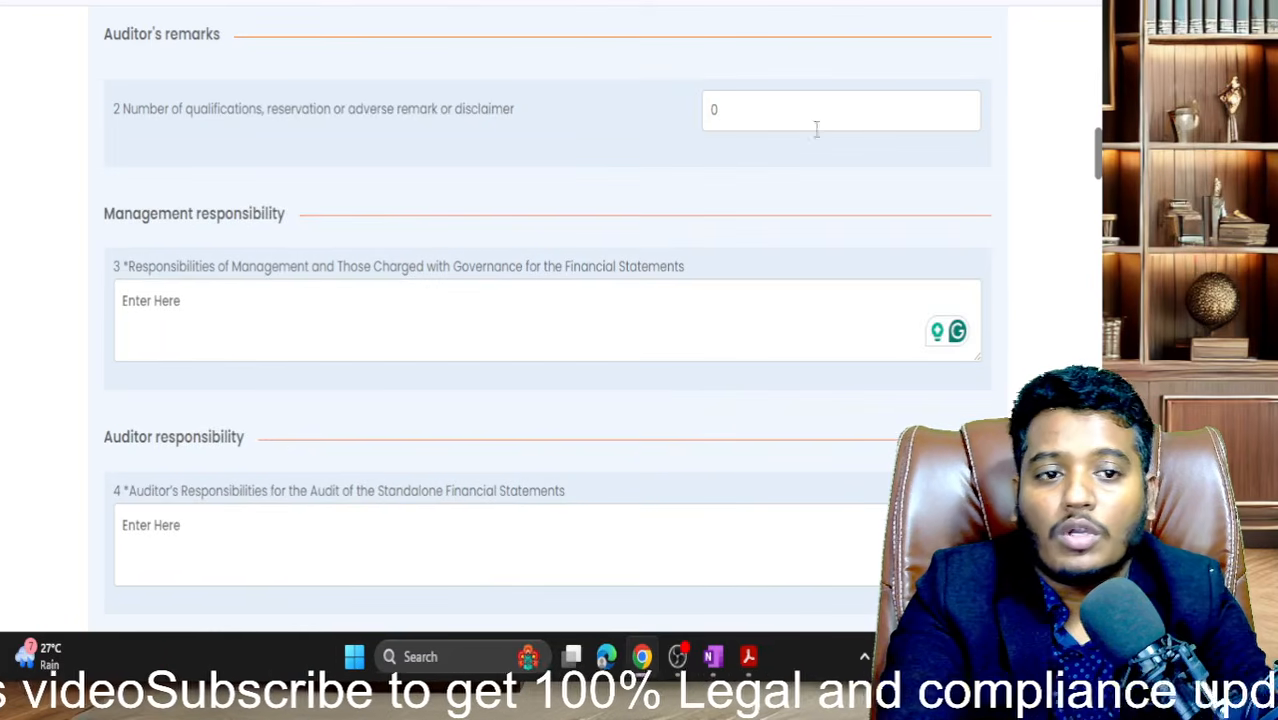
{"action": "left_click", "coordinate": [816, 128]}
{"action": "key", "text": "BackSpace"}
{"action": "type", "text": "1"}
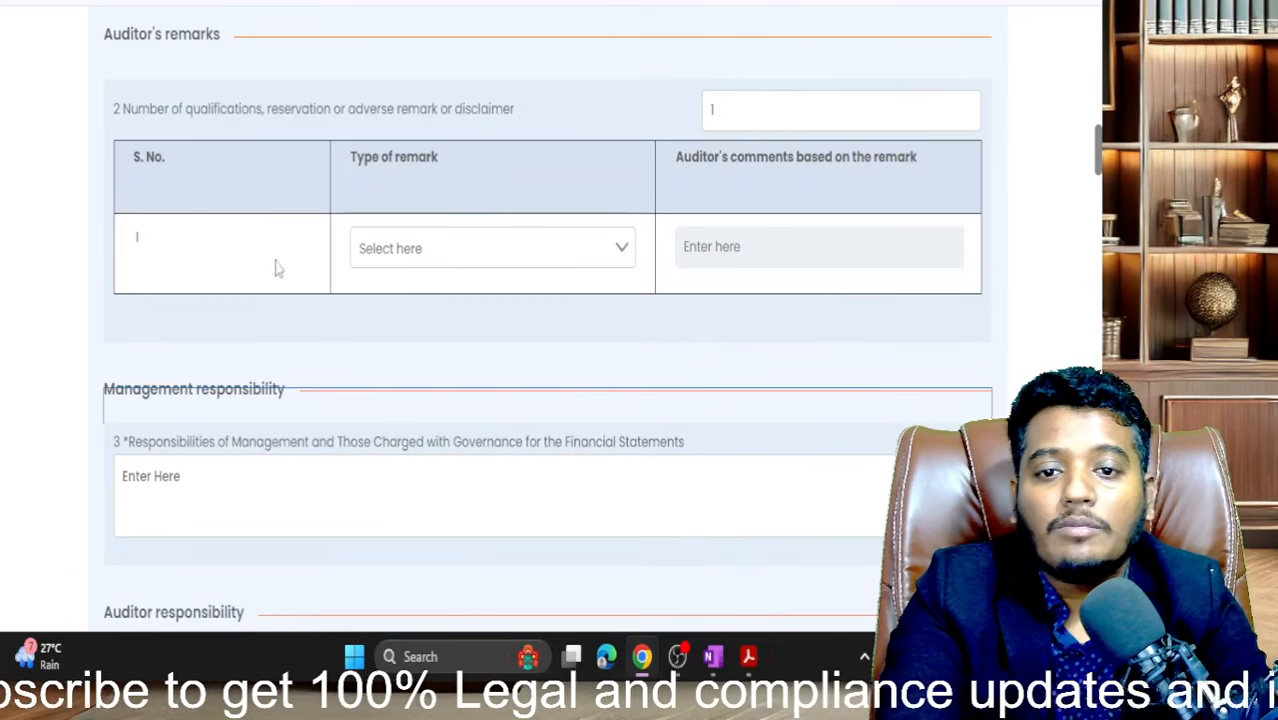
- Try Qualification, Reservation and Adverse remarks as remark type, then reset the count to 0
{"action": "left_click", "coordinate": [427, 251]}
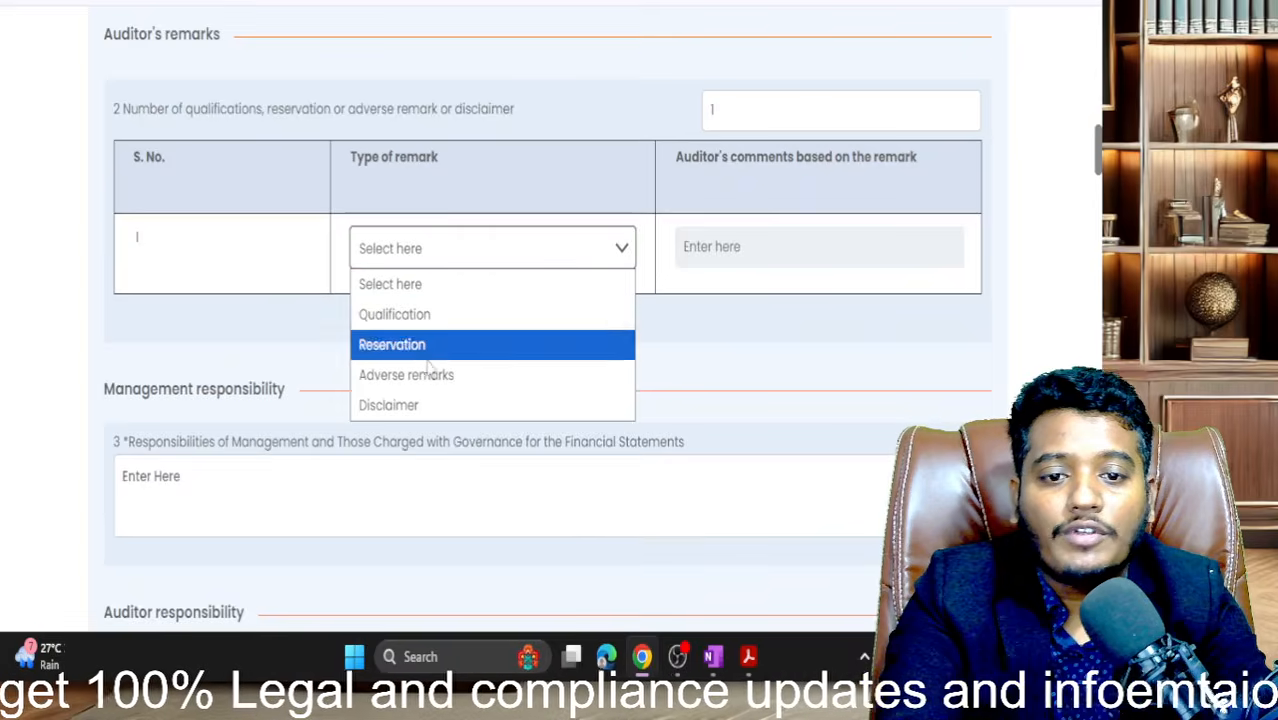
{"action": "left_click", "coordinate": [451, 318]}
{"action": "left_click", "coordinate": [710, 240]}
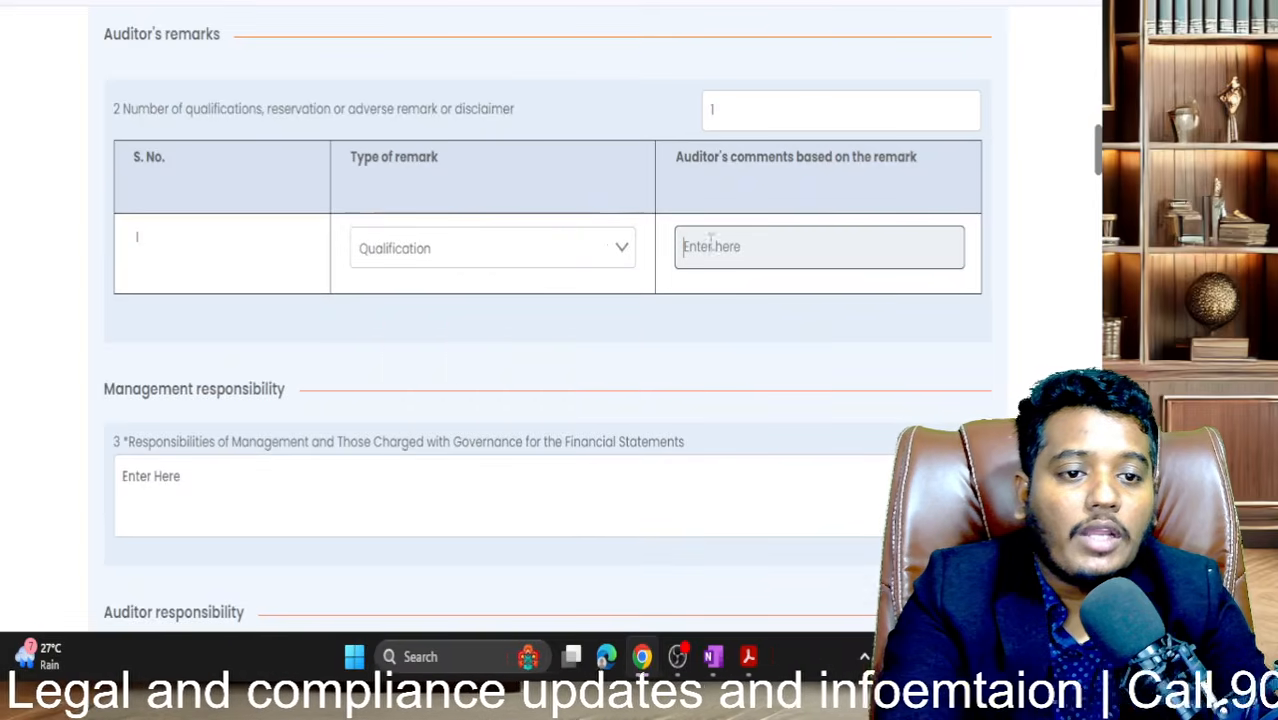
{"action": "left_click", "coordinate": [575, 250]}
{"action": "left_click", "coordinate": [518, 348]}
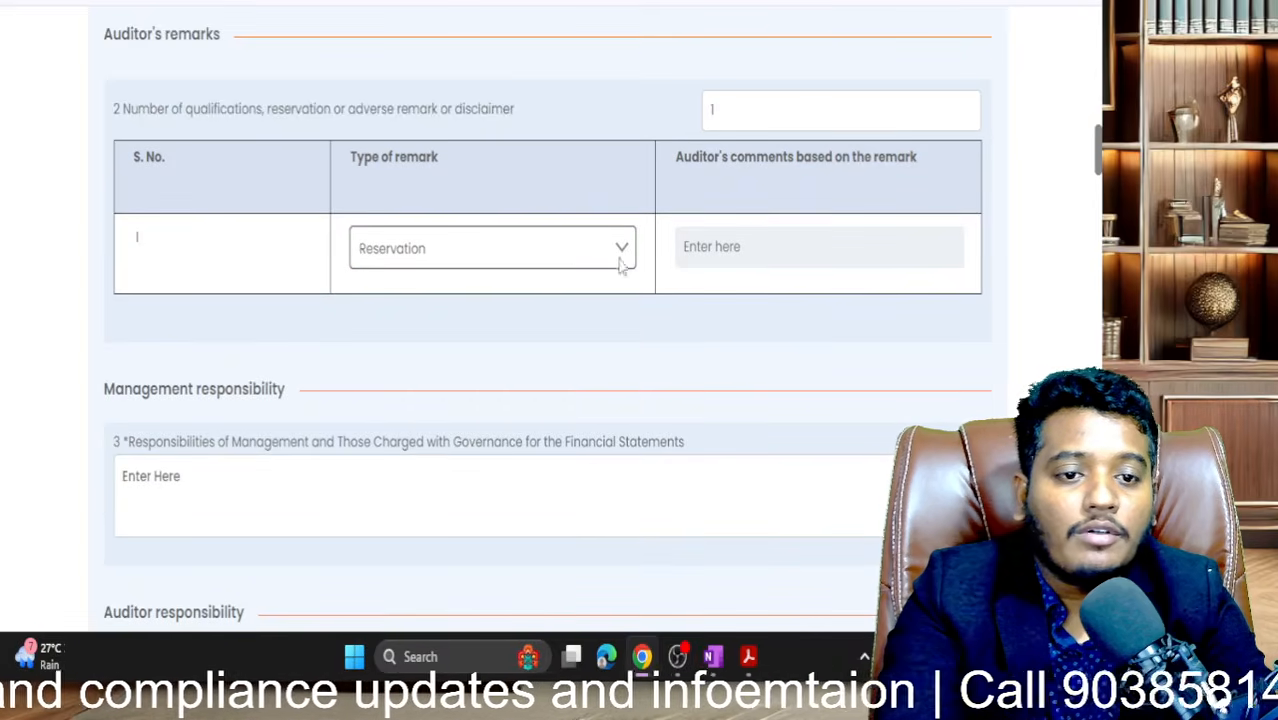
{"action": "left_click", "coordinate": [568, 262]}
{"action": "left_click", "coordinate": [431, 375]}
{"action": "left_click", "coordinate": [773, 249]}
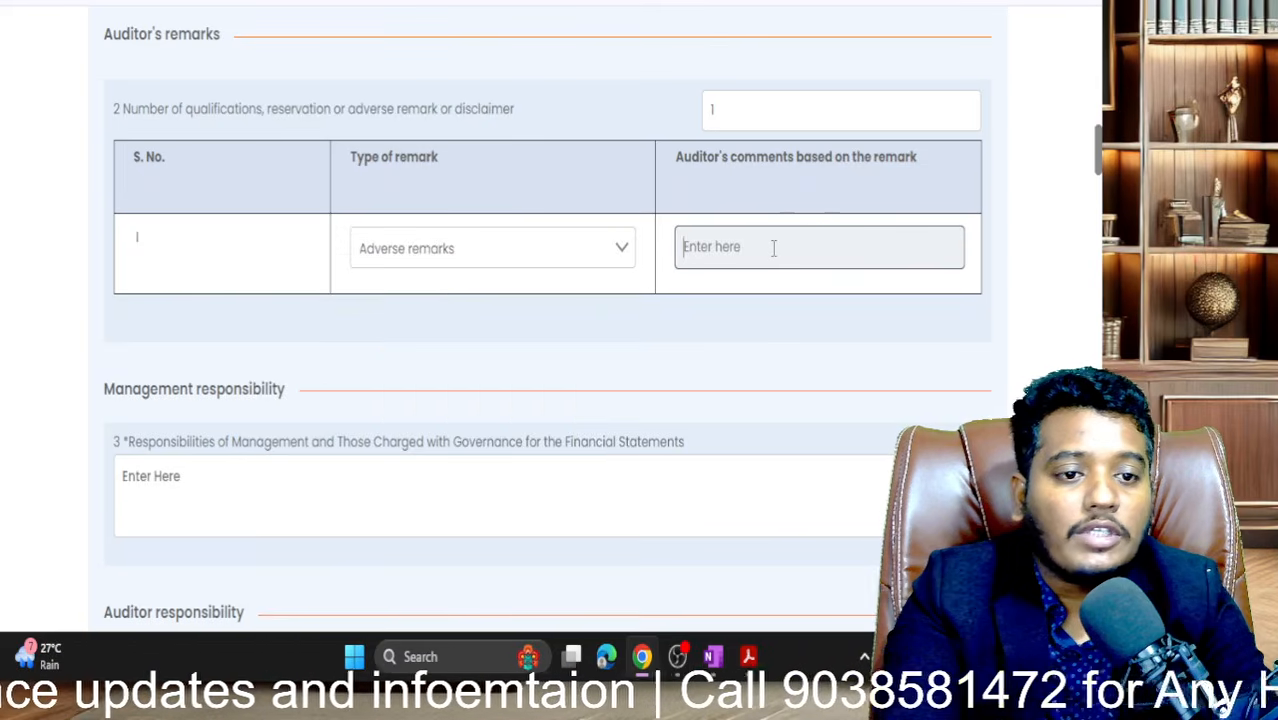
{"action": "type", "text": "zz"}
{"action": "left_click", "coordinate": [742, 100]}
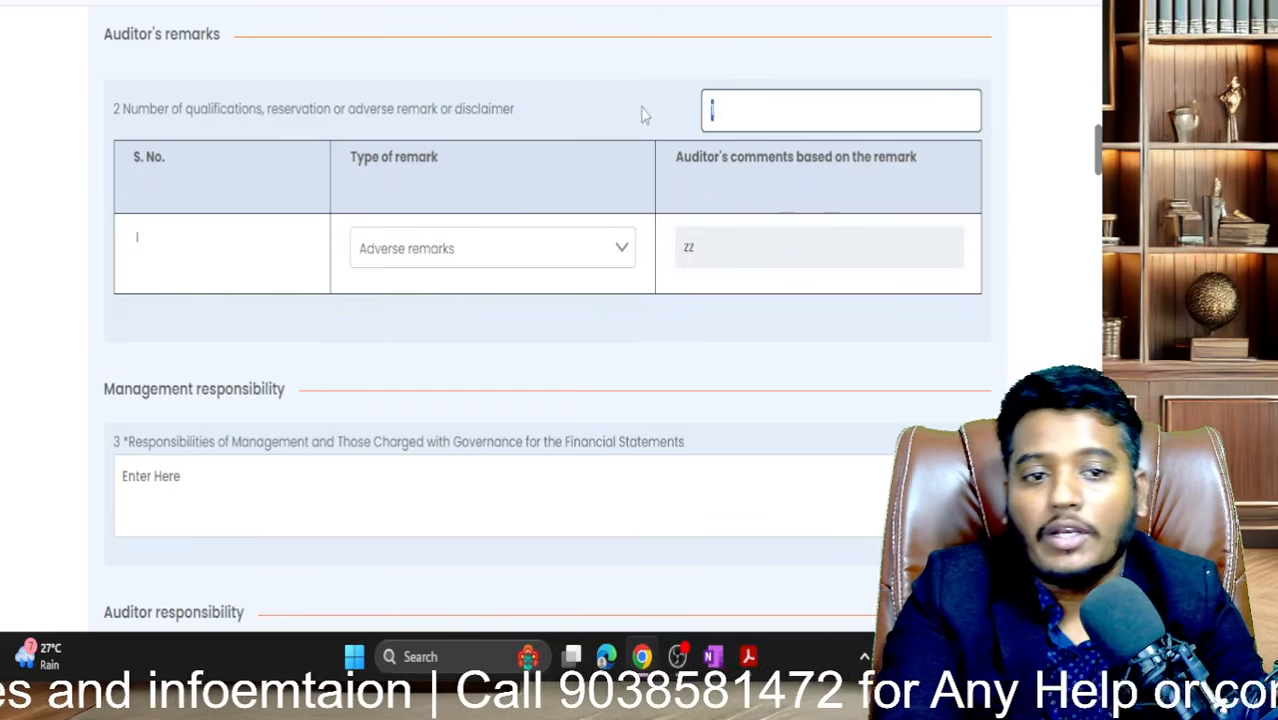
{"action": "type", "text": "0"}
{"action": "scroll", "coordinate": [762, 377], "scroll_direction": "down", "scroll_amount": 2}
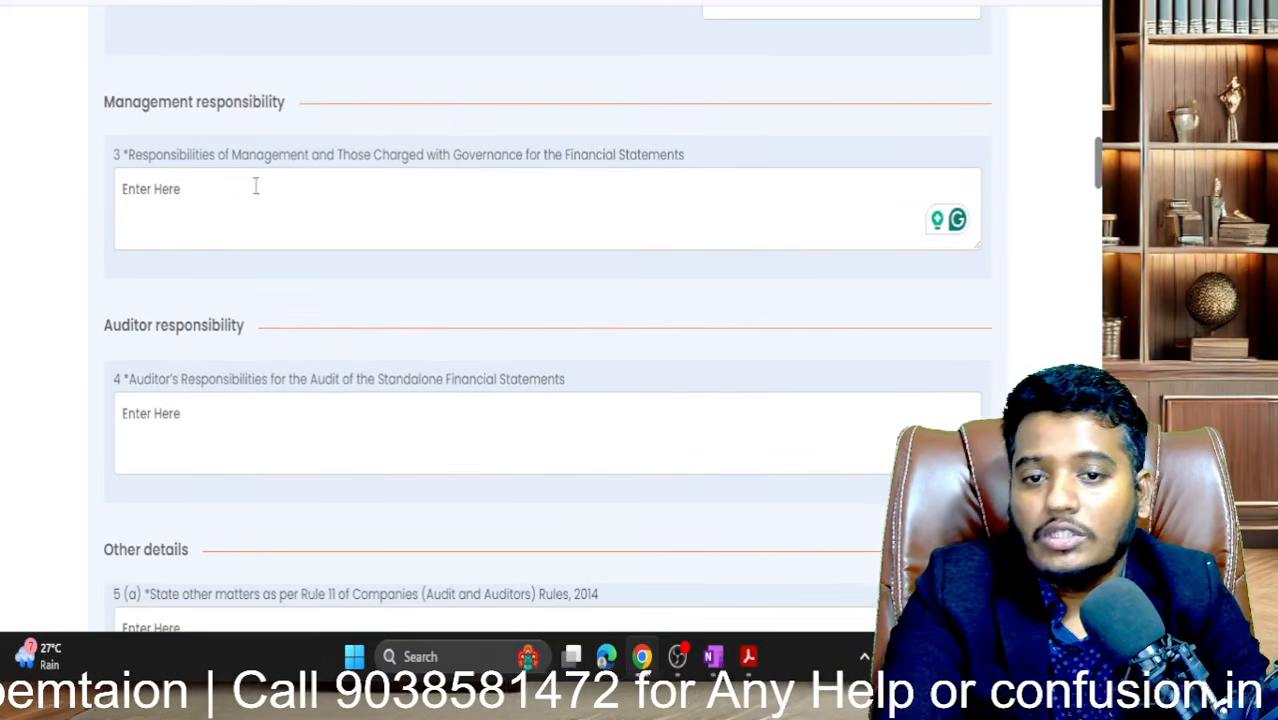
- Clear the stray 'copa' test text from the management responsibility field 3
{"action": "left_click", "coordinate": [219, 185]}
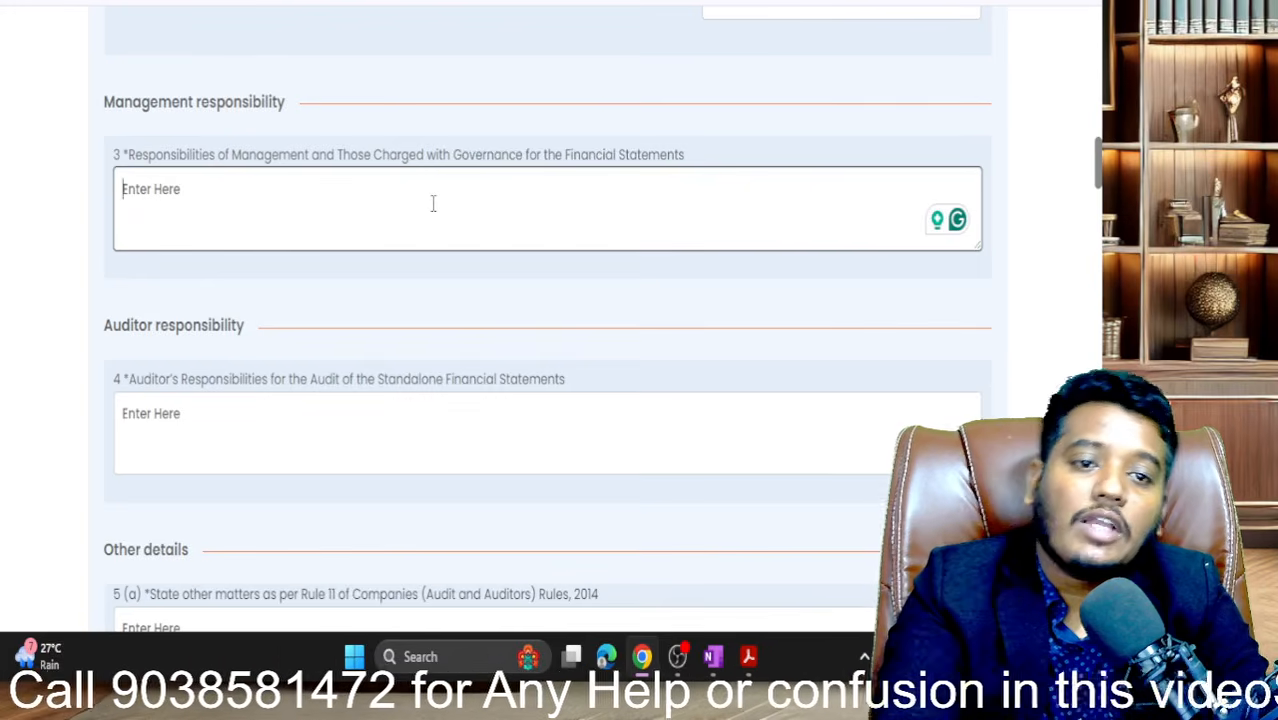
{"action": "scroll", "coordinate": [433, 203], "scroll_direction": "down", "scroll_amount": 1}
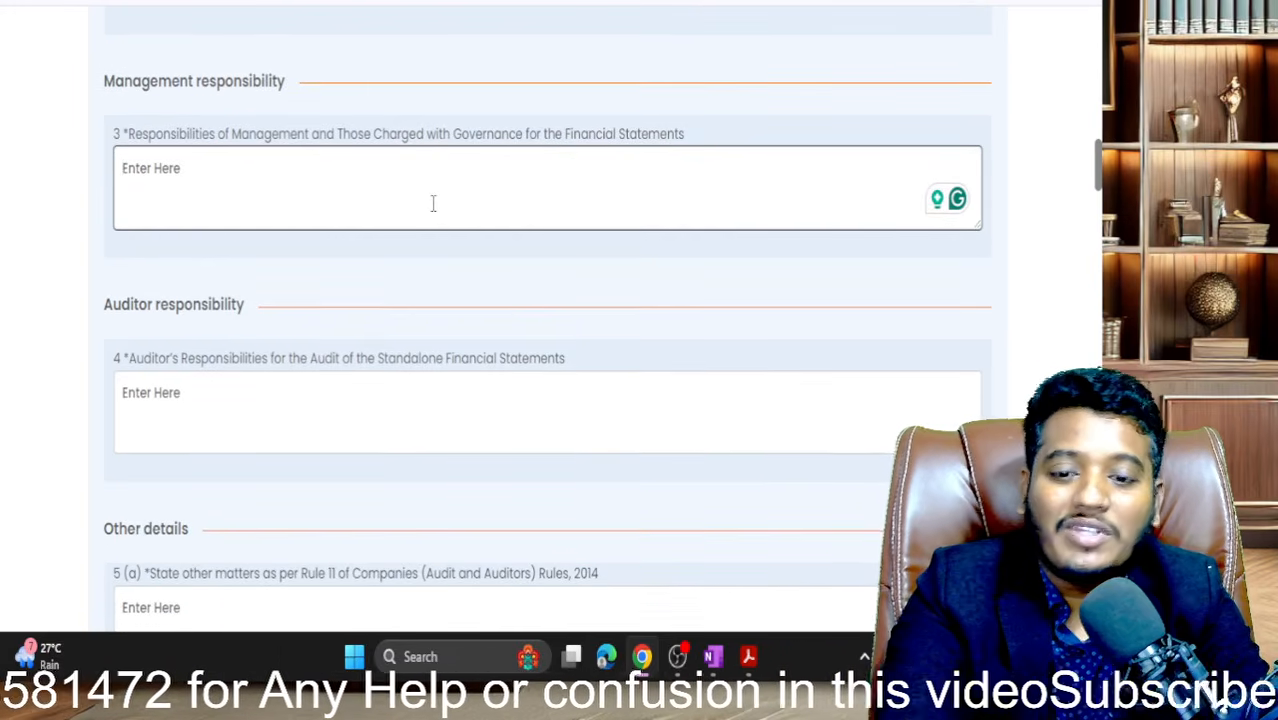
{"action": "type", "text": "copa"}
{"action": "key", "text": "ctrl+a"}
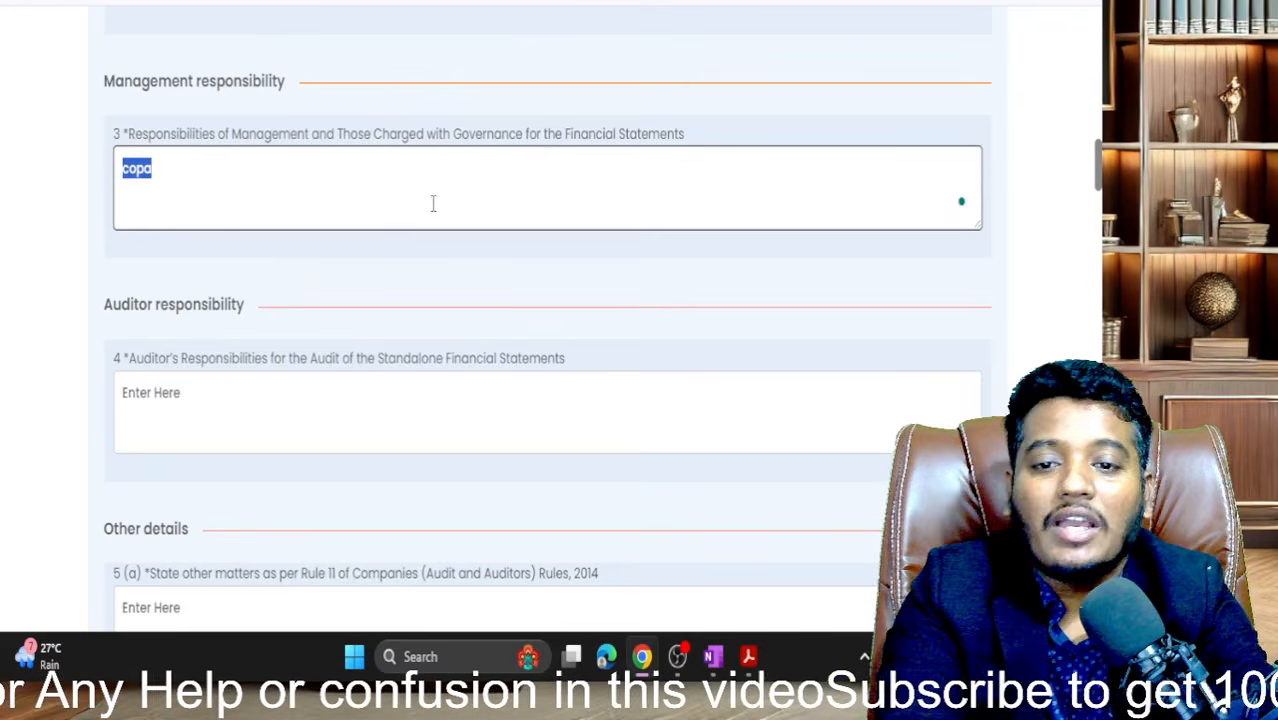
{"action": "key", "text": "BackSpace"}
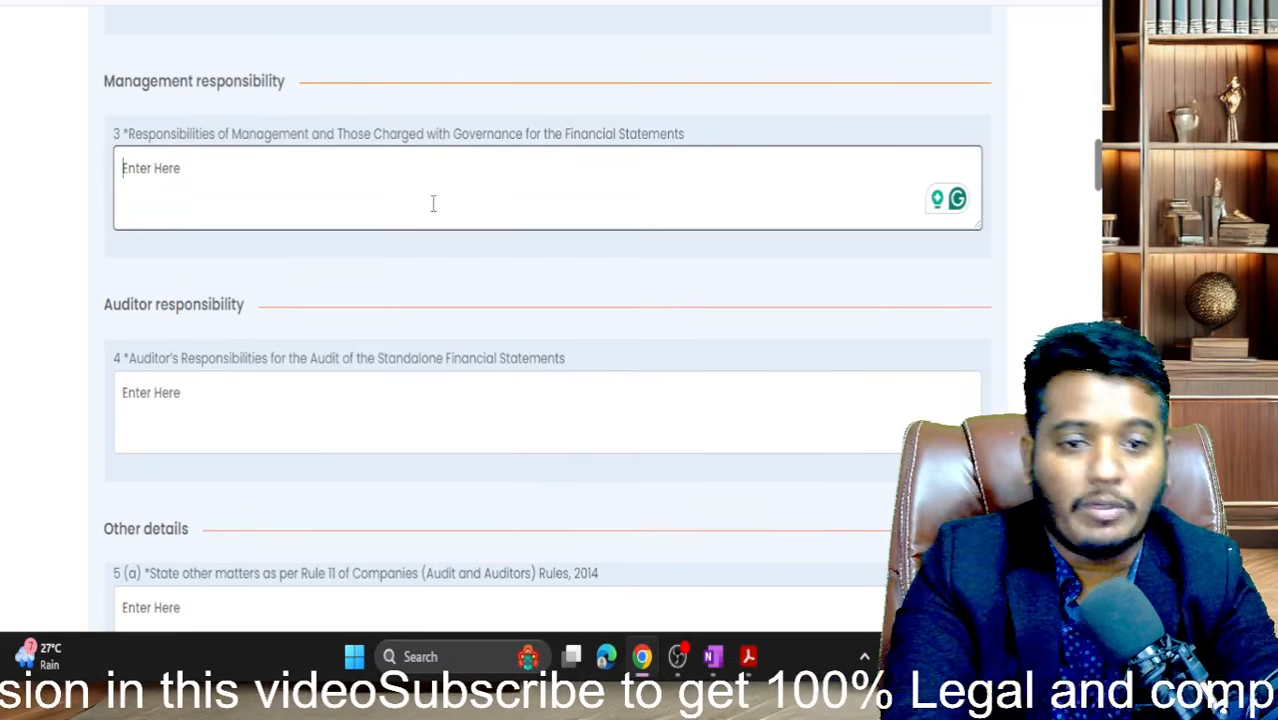
{"action": "scroll", "coordinate": [433, 203], "scroll_direction": "down", "scroll_amount": 2}
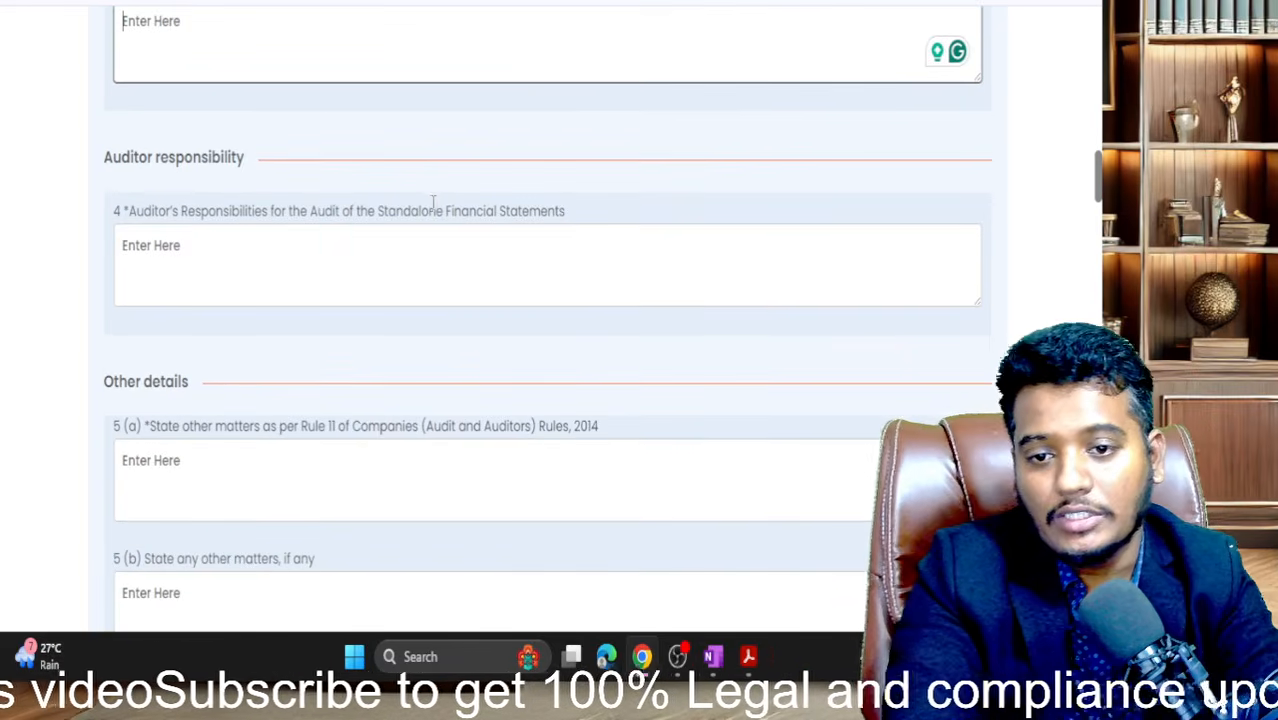
{"action": "left_click_drag", "start_coordinate": [157, 224], "coordinate": [459, 247]}
- Enter 'na' in field 5(a) for other matters under Rule 11
{"action": "left_click", "coordinate": [437, 253]}
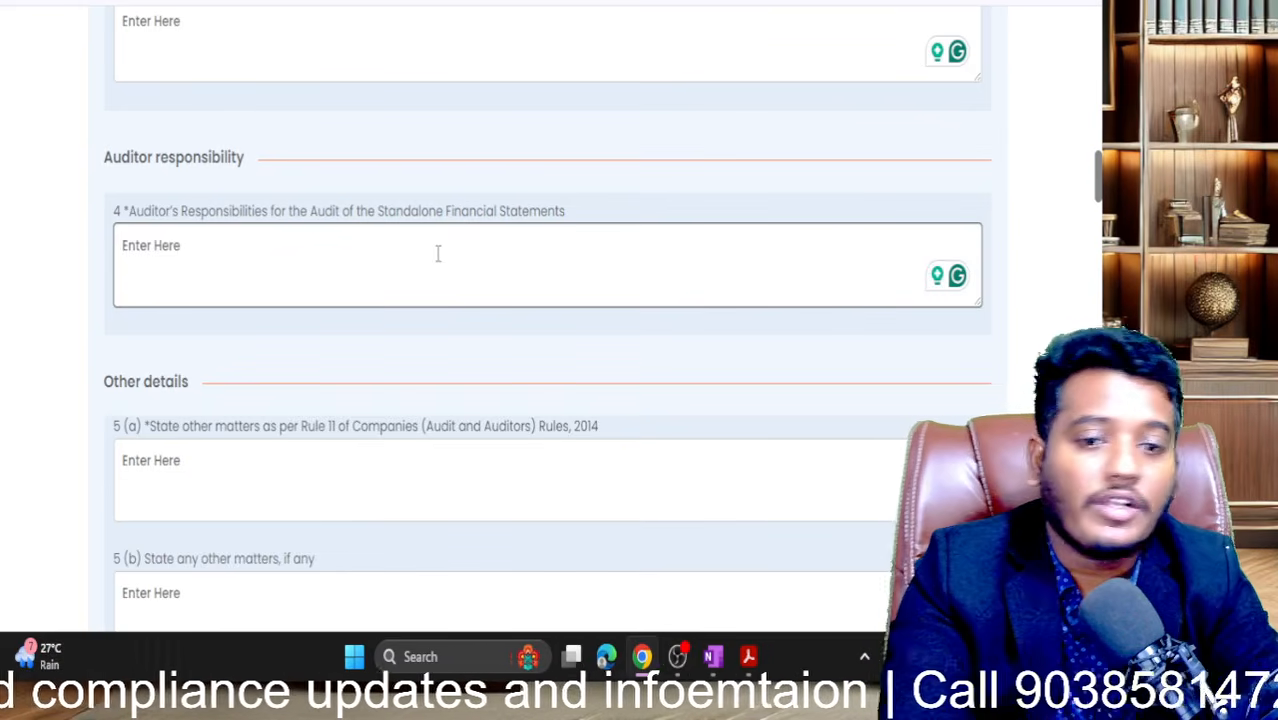
{"action": "scroll", "coordinate": [437, 253], "scroll_direction": "down", "scroll_amount": 1}
{"action": "scroll", "coordinate": [437, 253], "scroll_direction": "down", "scroll_amount": 1}
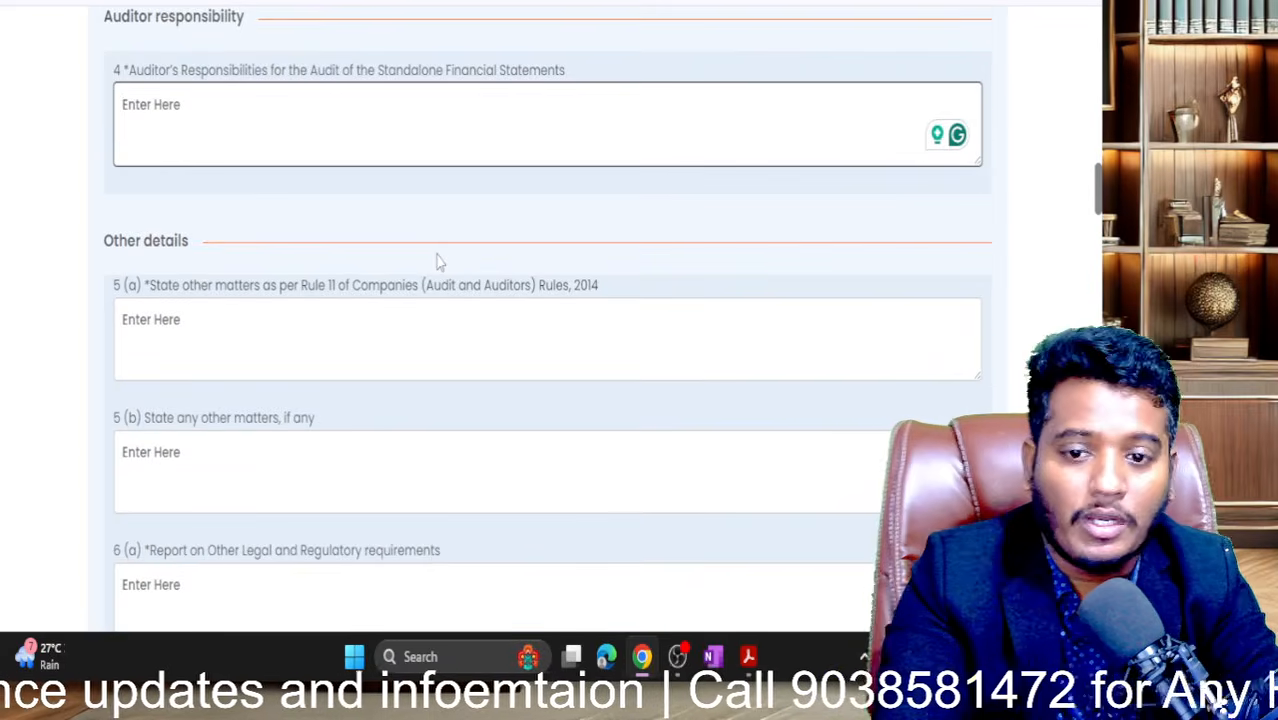
{"action": "scroll", "coordinate": [437, 253], "scroll_direction": "up", "scroll_amount": 2}
{"action": "scroll", "coordinate": [437, 253], "scroll_direction": "down", "scroll_amount": 3}
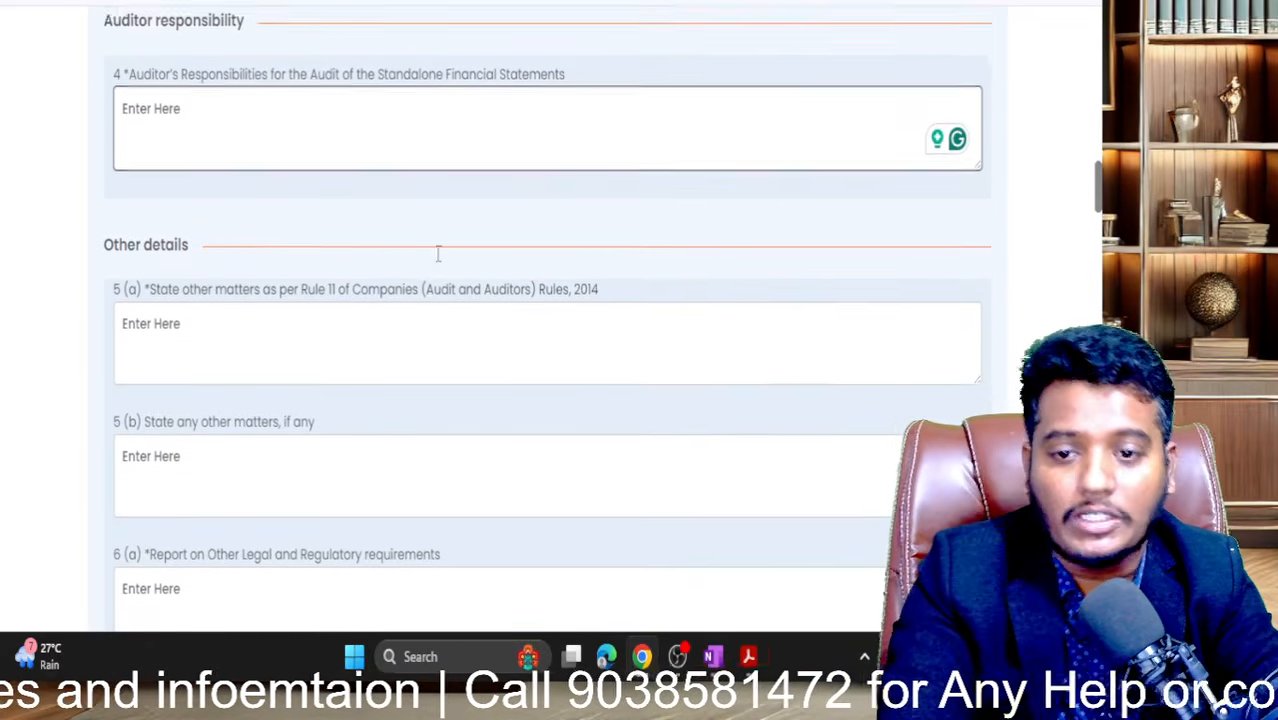
{"action": "scroll", "coordinate": [437, 253], "scroll_direction": "down", "scroll_amount": 3}
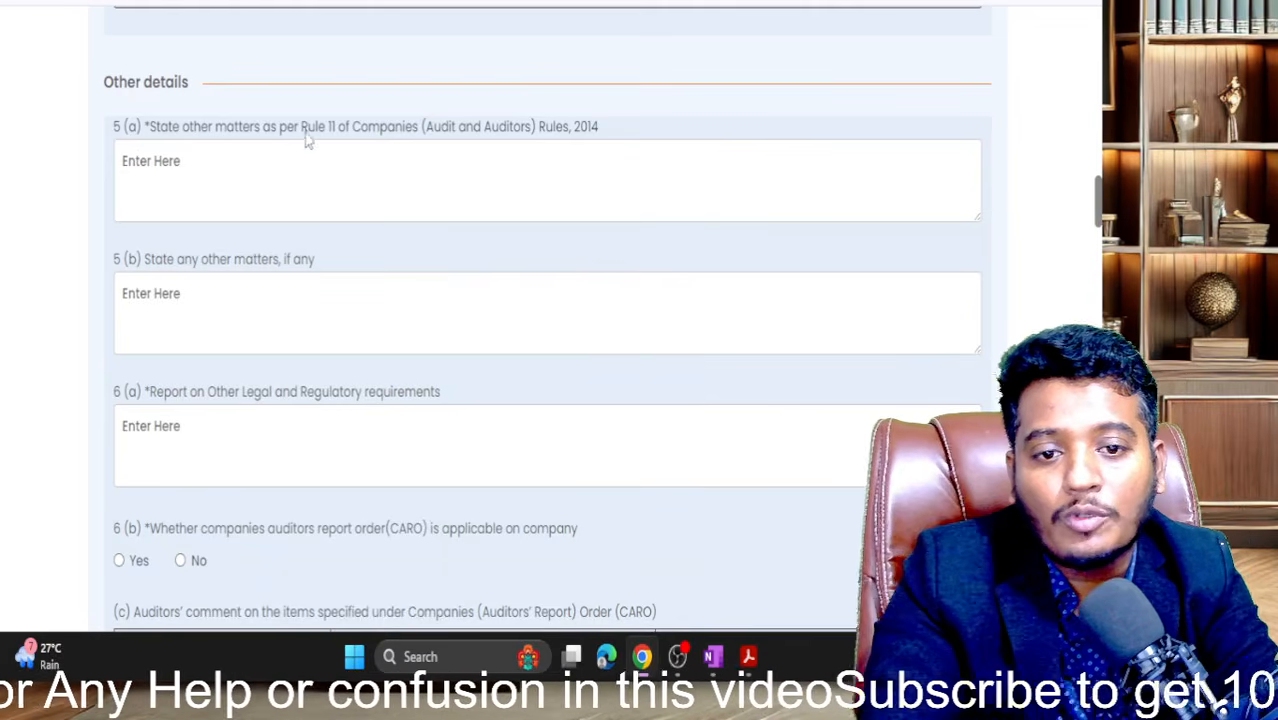
{"action": "left_click", "coordinate": [254, 193]}
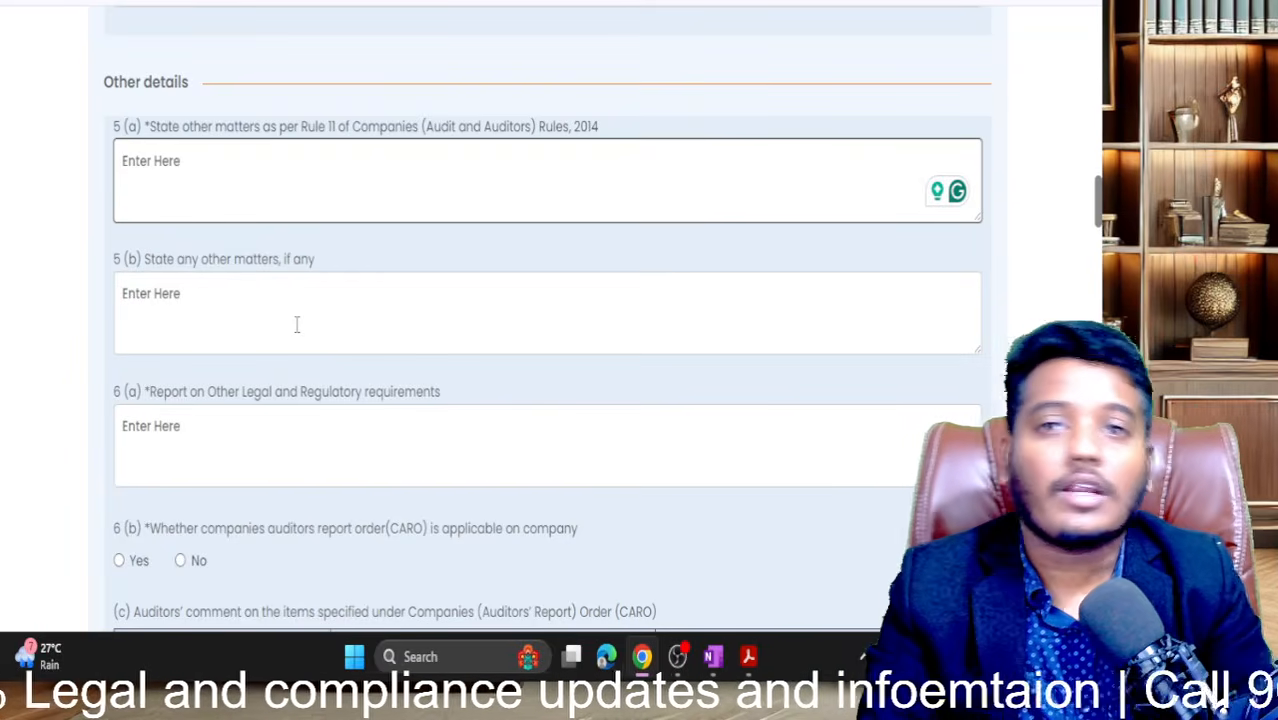
{"action": "scroll", "coordinate": [296, 324], "scroll_direction": "down", "scroll_amount": 3}
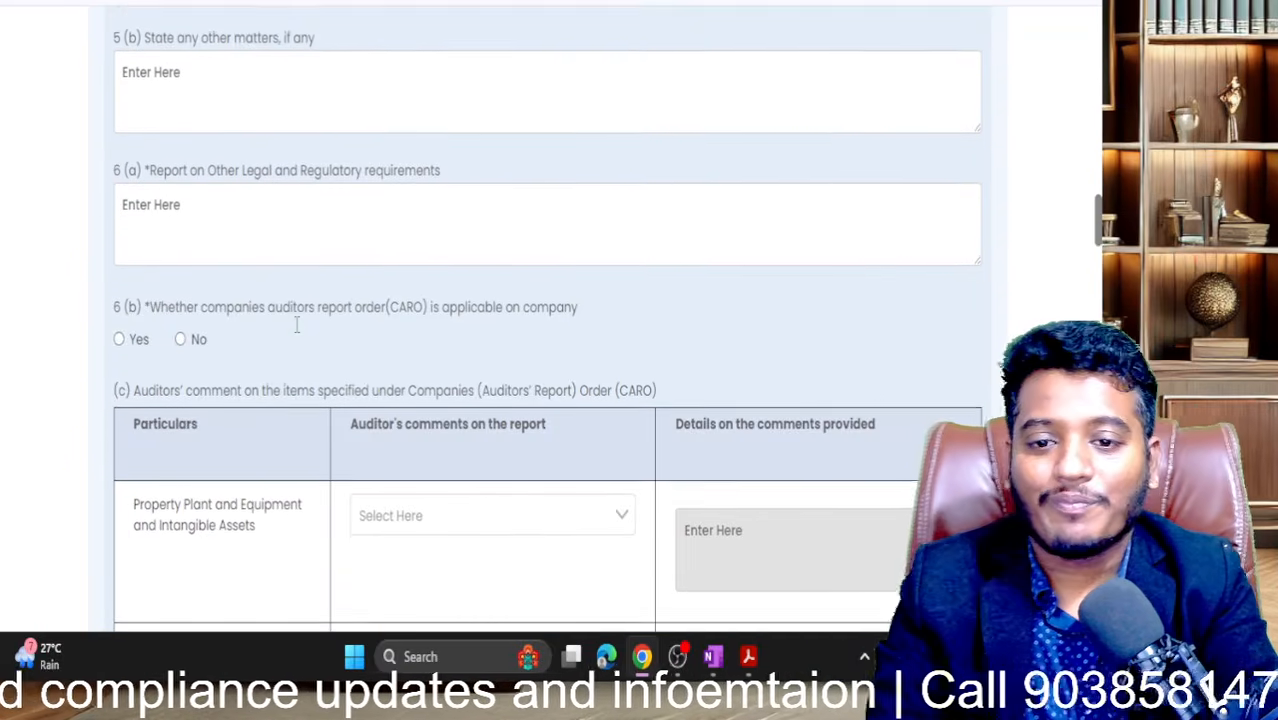
{"action": "scroll", "coordinate": [307, 258], "scroll_direction": "up", "scroll_amount": 3}
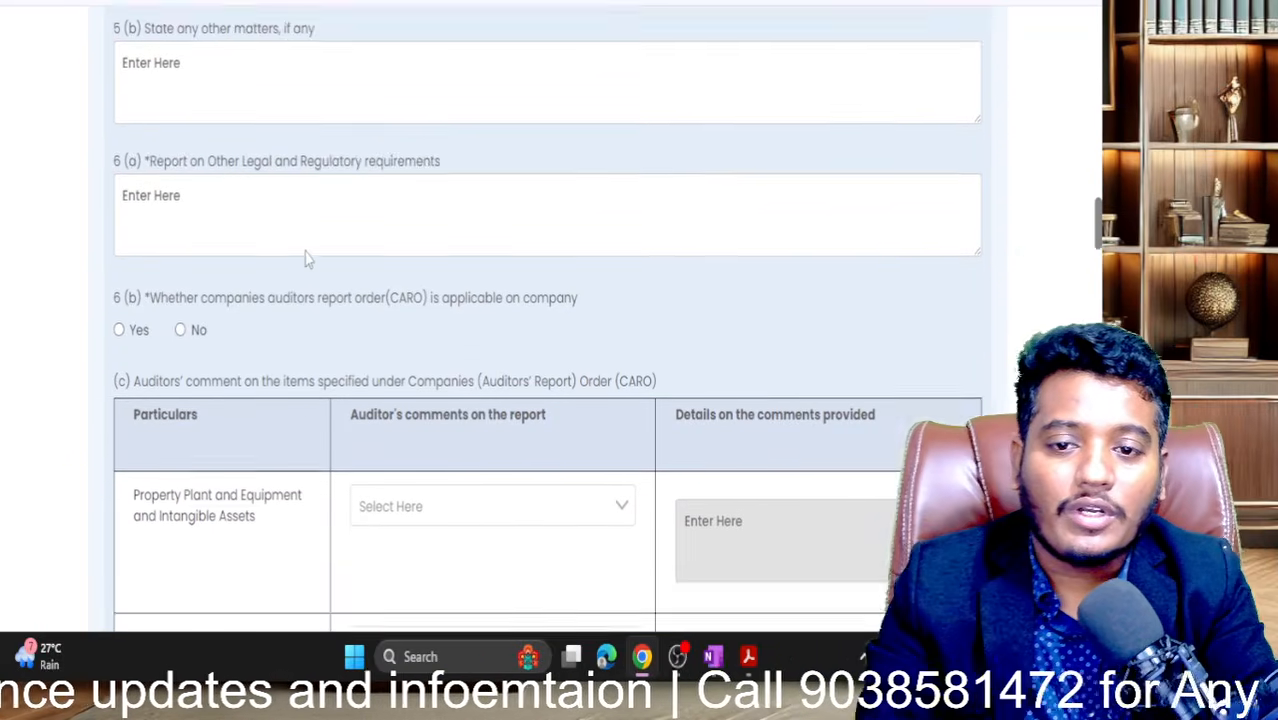
{"action": "type", "text": "na"}
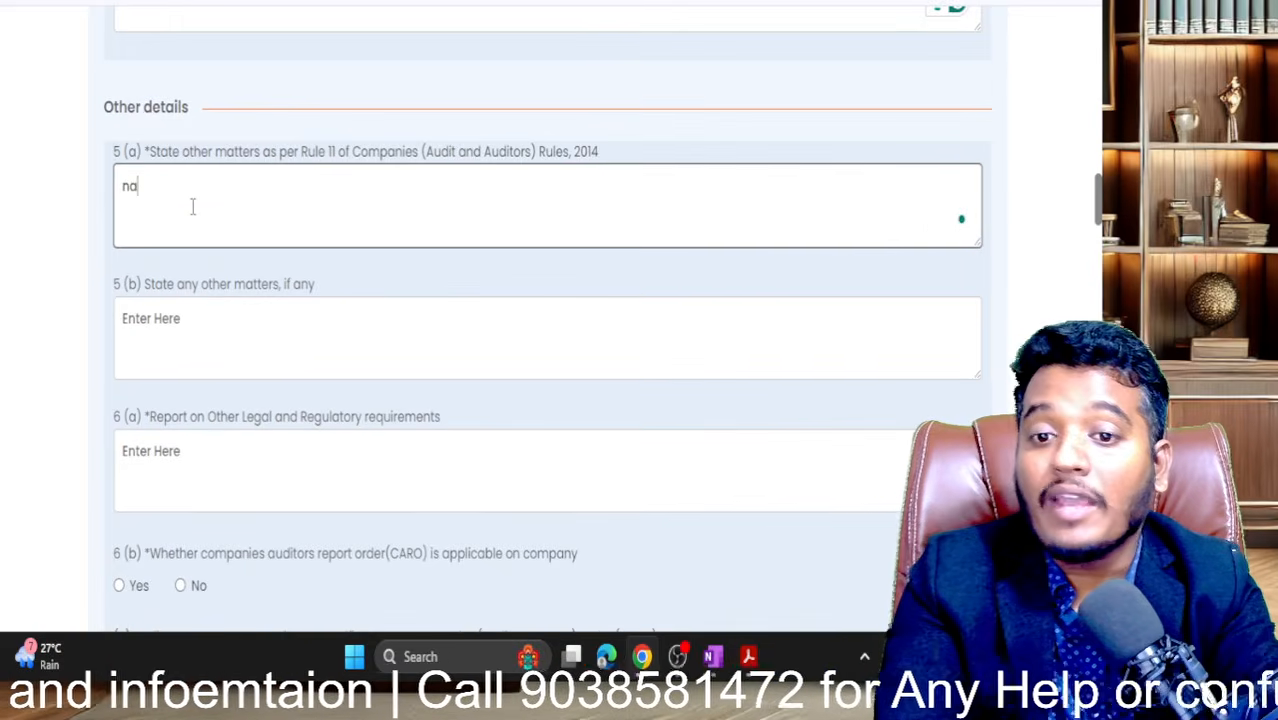
- Enter 'na' for the auditor's responsibilities, management responsibility and other matters 5(b) fields
{"action": "scroll", "coordinate": [190, 200], "scroll_direction": "up", "scroll_amount": 1}
{"action": "left_click", "coordinate": [182, 142]}
{"action": "type", "text": "na"}
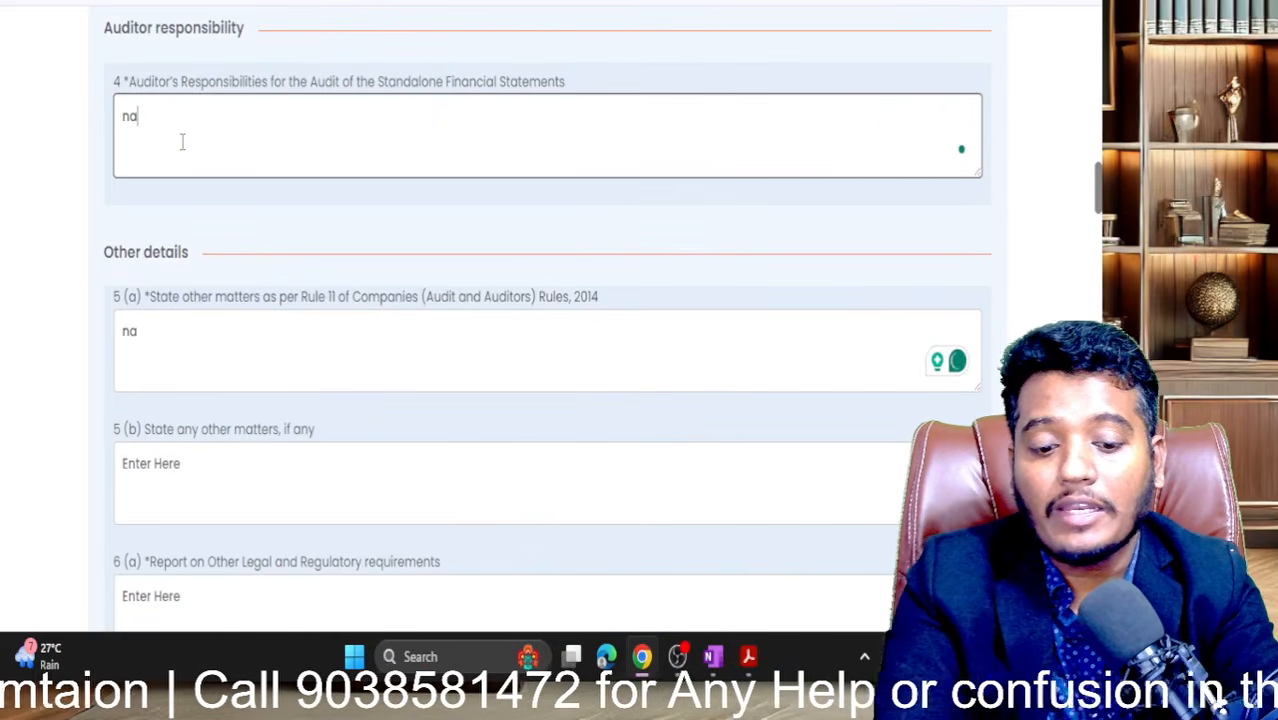
{"action": "scroll", "coordinate": [182, 142], "scroll_direction": "up", "scroll_amount": 3}
{"action": "left_click", "coordinate": [168, 228]}
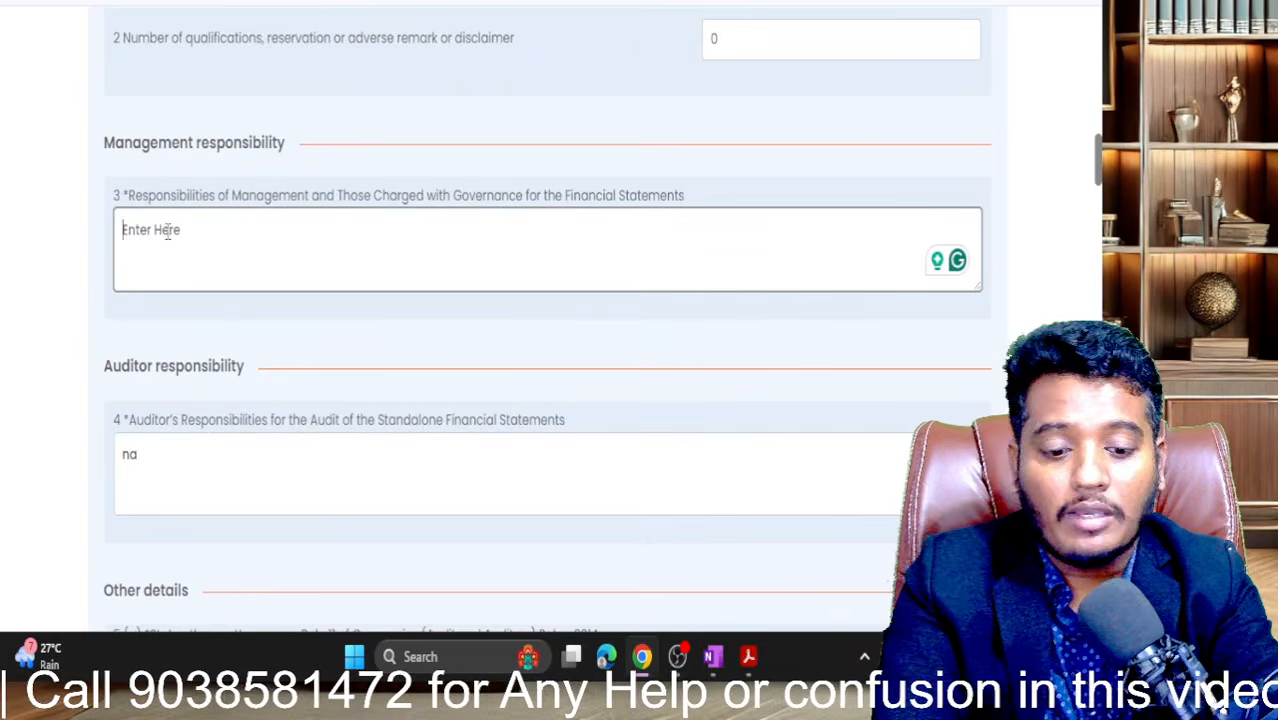
{"action": "type", "text": "na"}
{"action": "scroll", "coordinate": [166, 240], "scroll_direction": "up", "scroll_amount": 2}
{"action": "scroll", "coordinate": [167, 240], "scroll_direction": "down", "scroll_amount": 4}
{"action": "scroll", "coordinate": [168, 240], "scroll_direction": "down", "scroll_amount": 2}
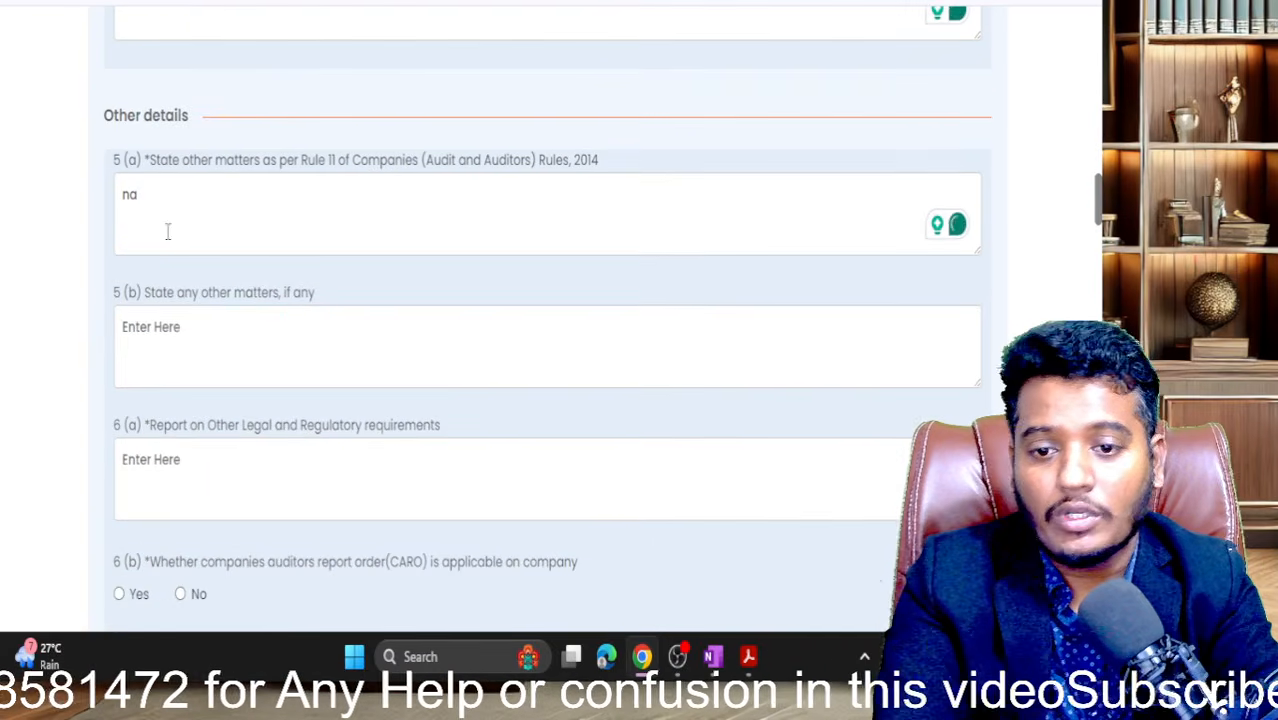
{"action": "left_click", "coordinate": [183, 338]}
{"action": "type", "text": "na"}
- Enter 'ma' in the 6(a) legal and regulatory report and set CARO applicability to No
{"action": "scroll", "coordinate": [183, 338], "scroll_direction": "down", "scroll_amount": 3}
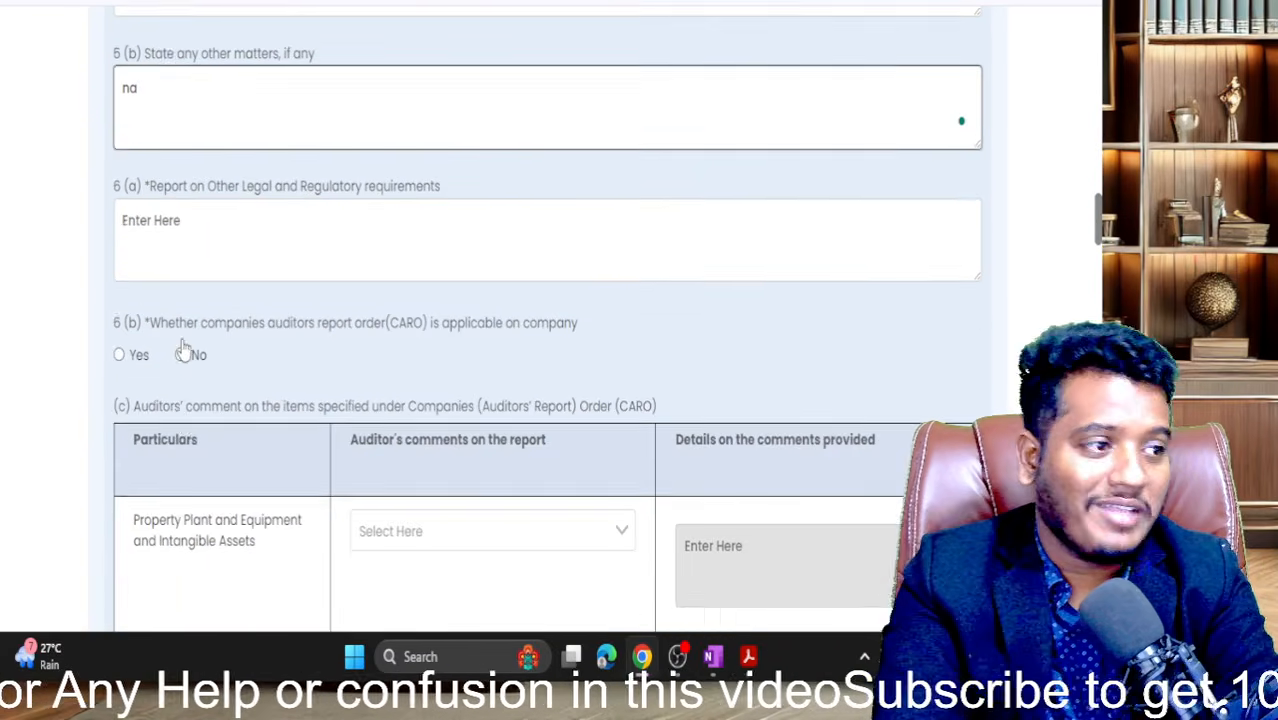
{"action": "left_click", "coordinate": [184, 152]}
{"action": "type", "text": "ma"}
{"action": "scroll", "coordinate": [184, 152], "scroll_direction": "down", "scroll_amount": 1}
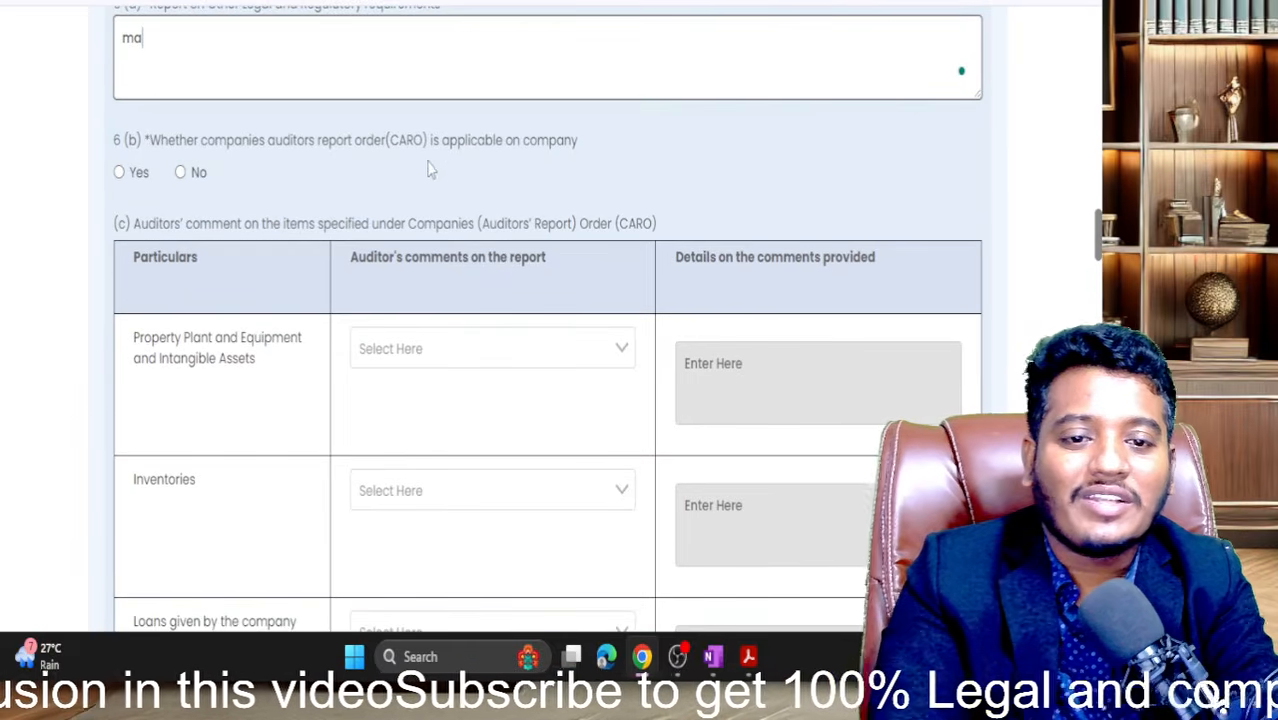
{"action": "left_click", "coordinate": [181, 178]}
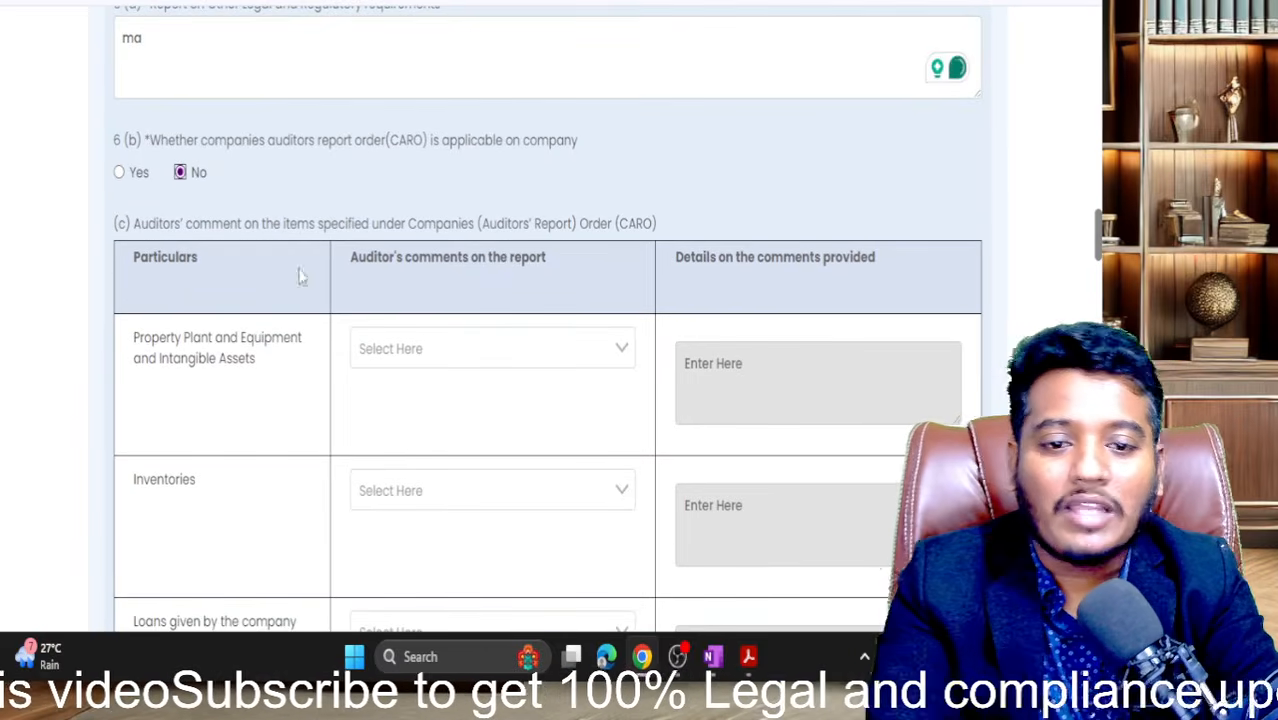
- Scroll past the CARO comments table down to the Attachments and Declaration by director sections
{"action": "scroll", "coordinate": [322, 308], "scroll_direction": "down", "scroll_amount": 1}
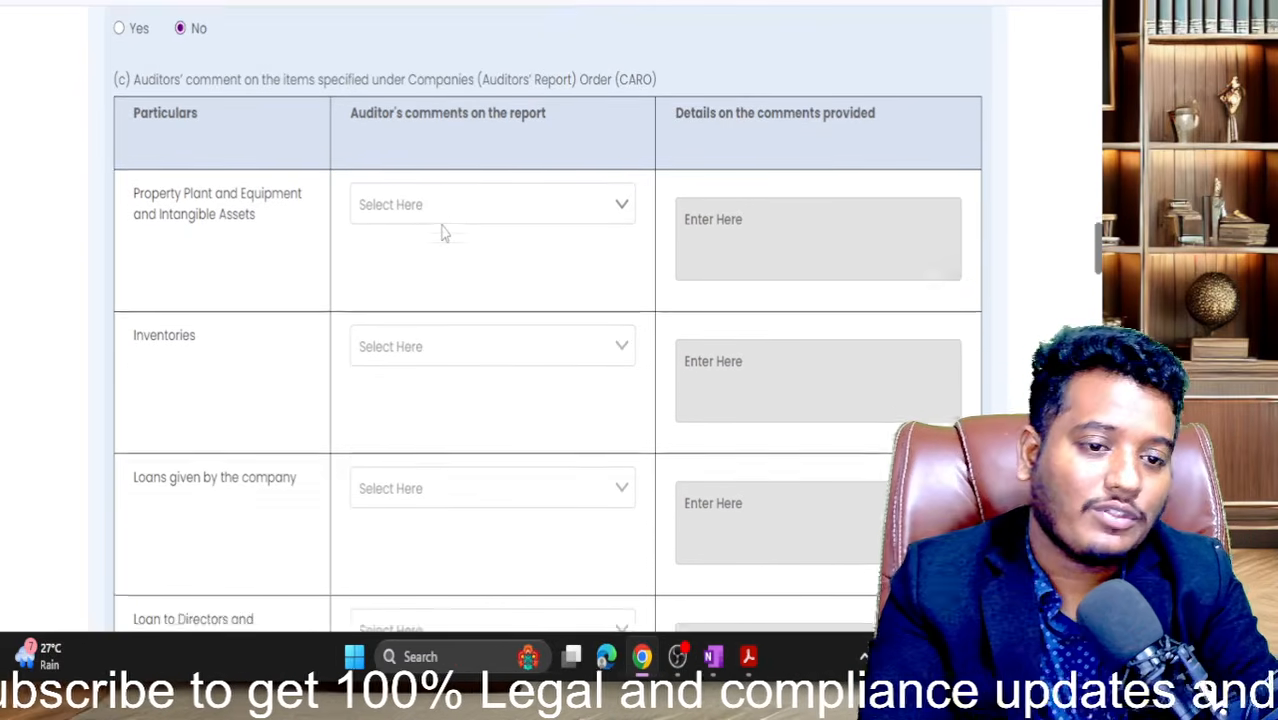
{"action": "scroll", "coordinate": [445, 232], "scroll_direction": "down", "scroll_amount": 10}
{"action": "scroll", "coordinate": [445, 232], "scroll_direction": "down", "scroll_amount": 10}
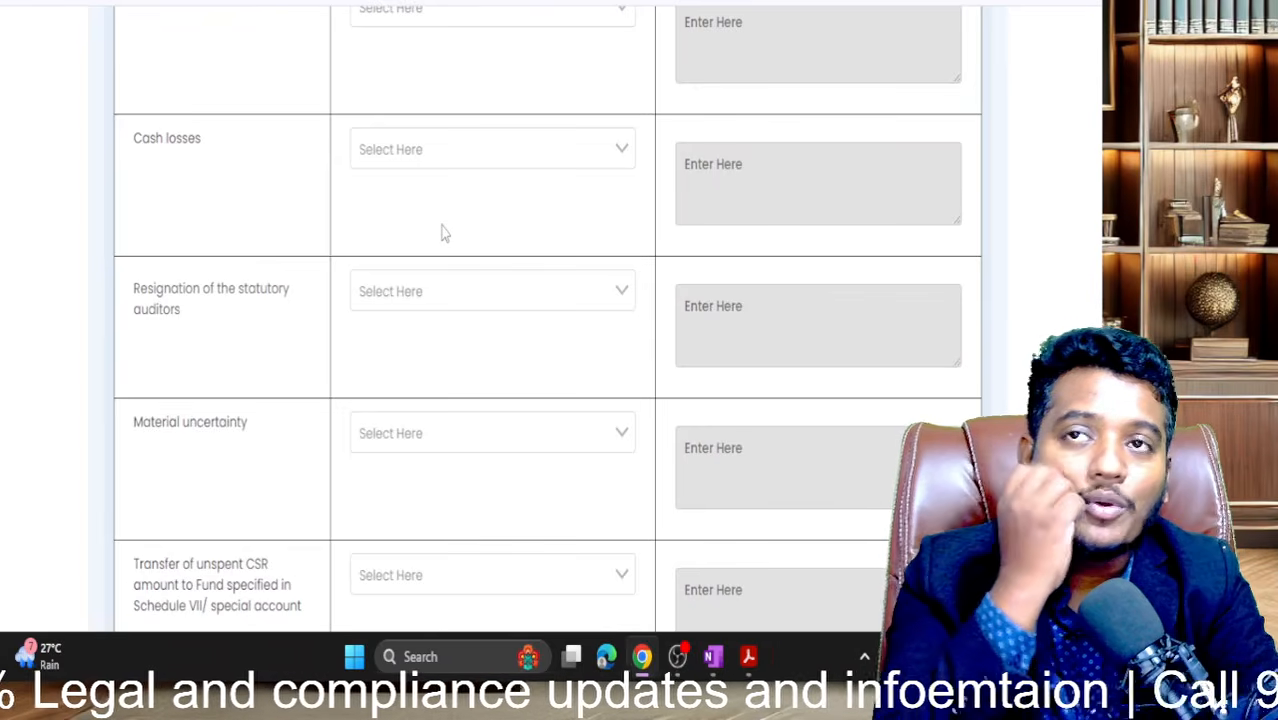
{"action": "scroll", "coordinate": [445, 232], "scroll_direction": "up", "scroll_amount": 1}
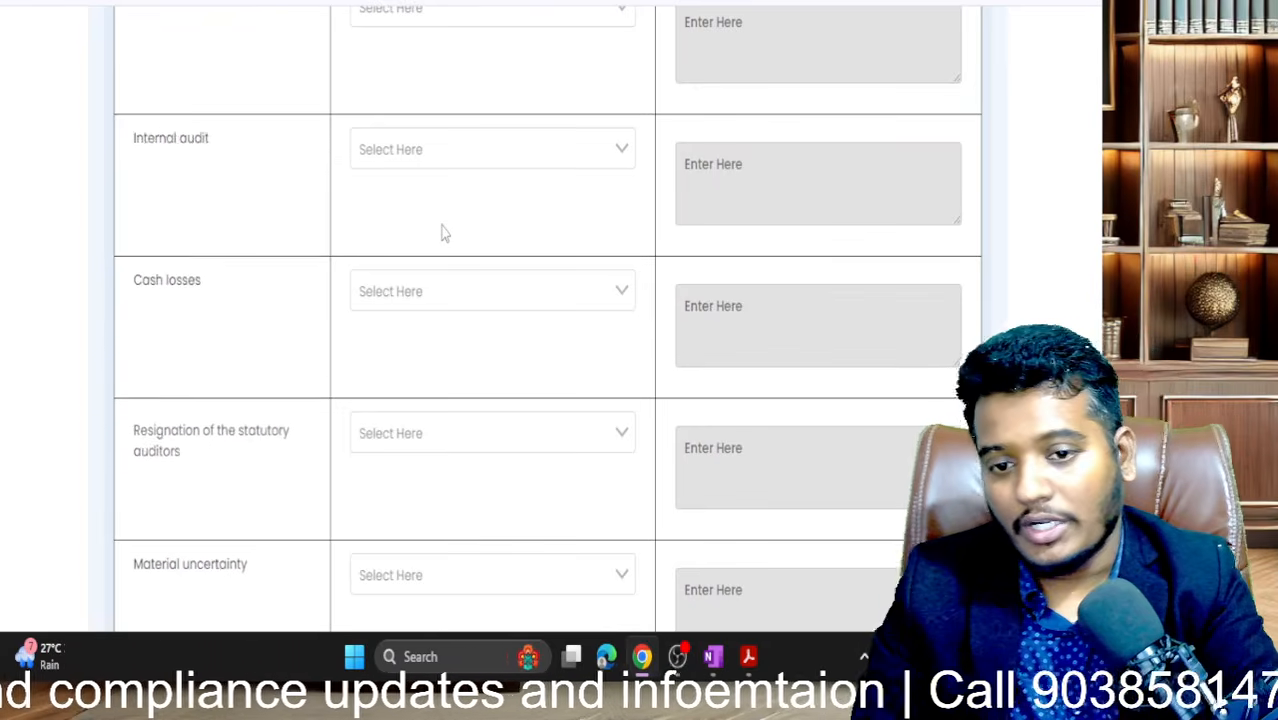
{"action": "scroll", "coordinate": [445, 232], "scroll_direction": "down", "scroll_amount": 8}
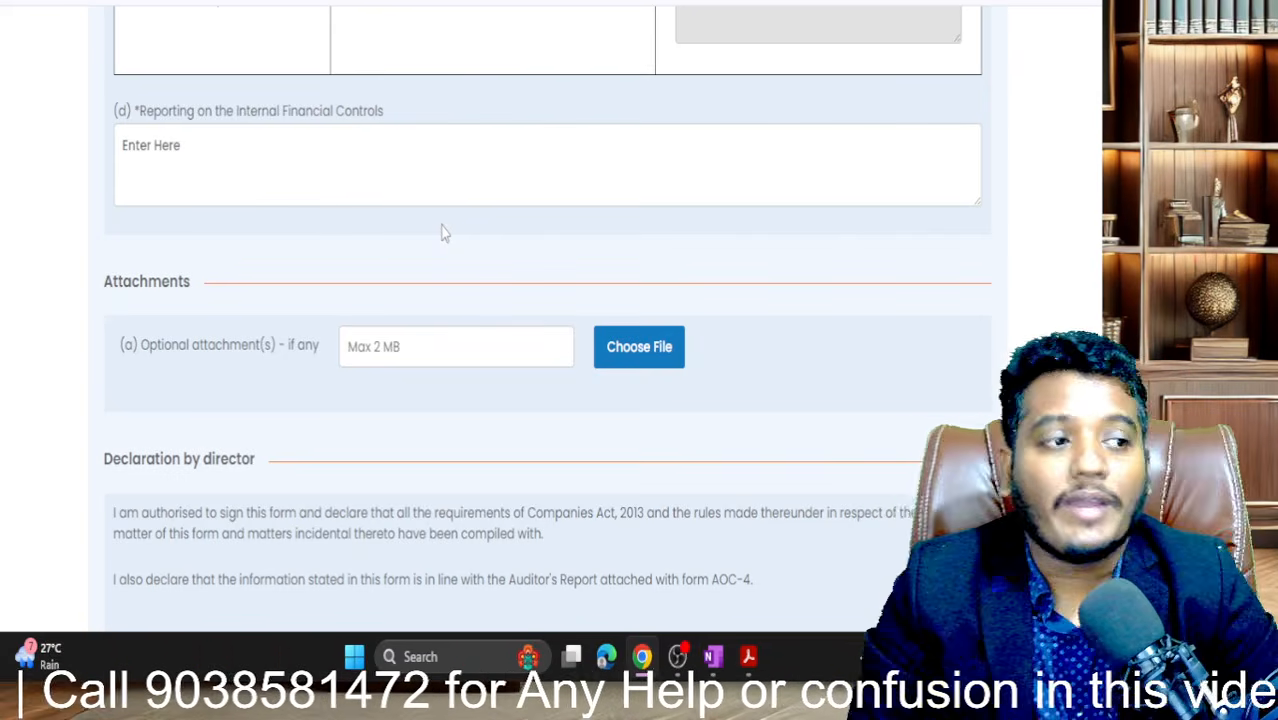
{"action": "scroll", "coordinate": [445, 233], "scroll_direction": "down", "scroll_amount": 2}
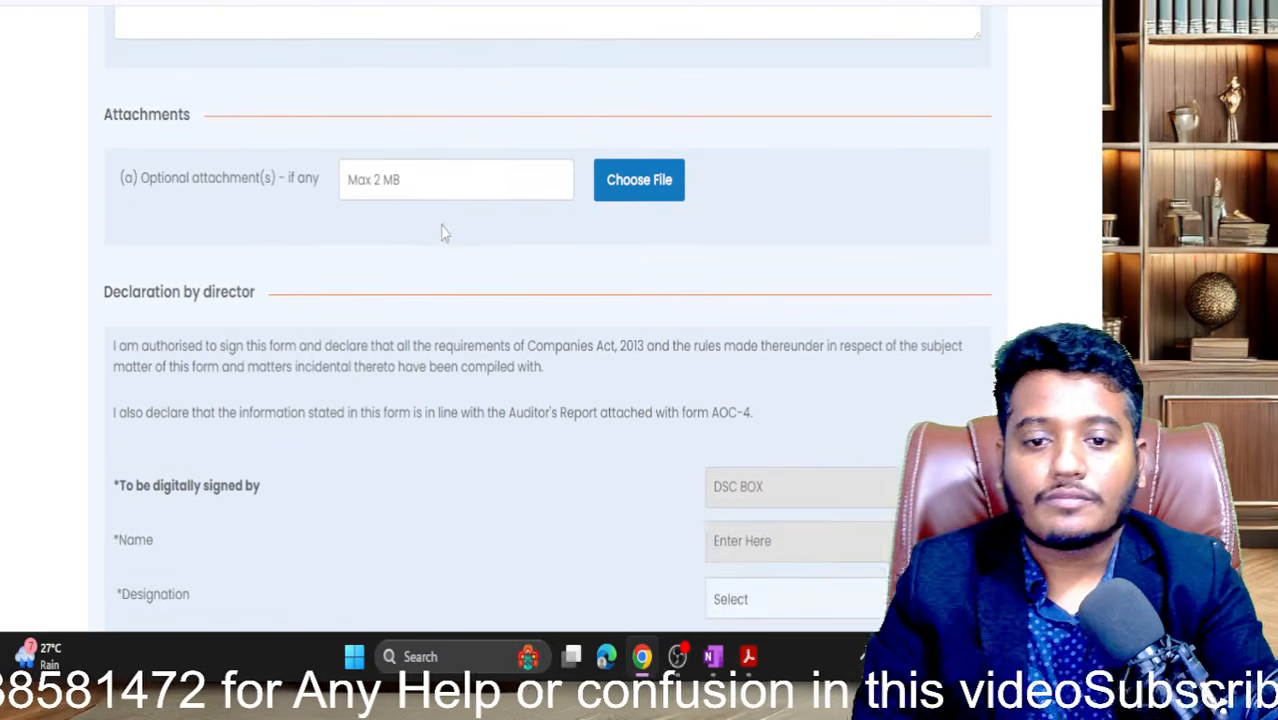
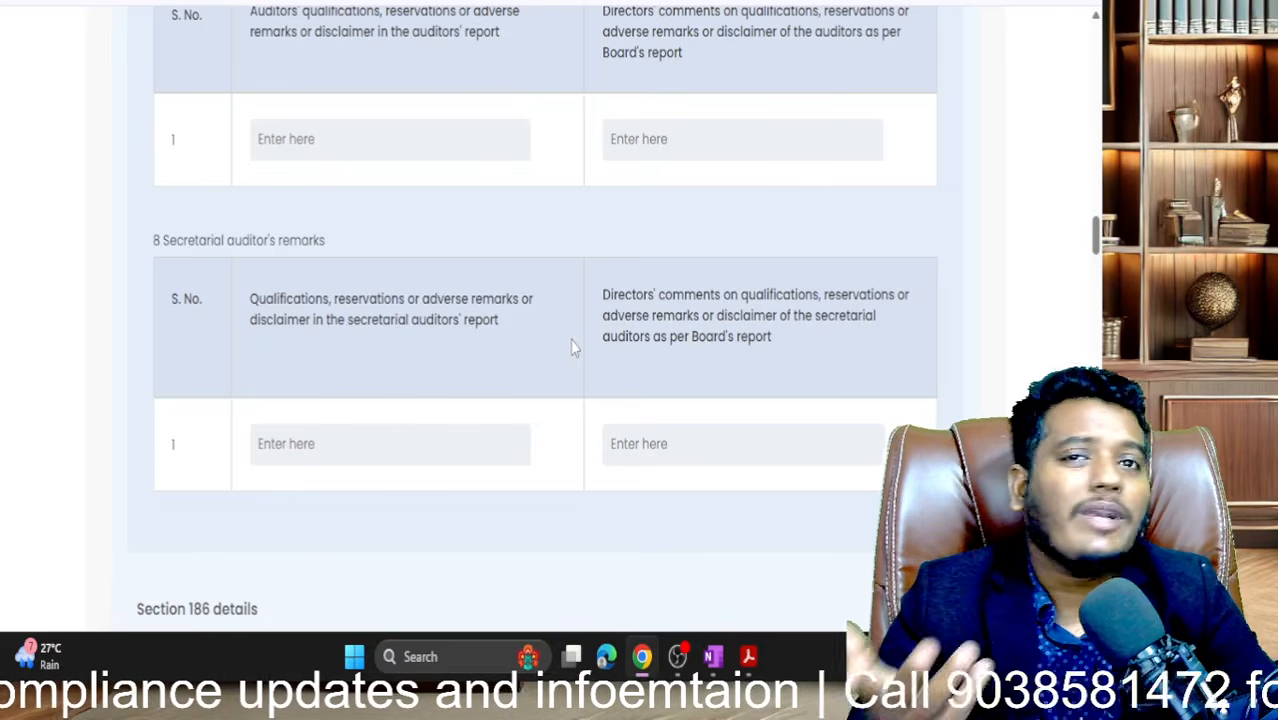
- Scroll back to the top of the Board's Report extract, where the company name and web address appear
{"action": "scroll", "coordinate": [573, 347], "scroll_direction": "down", "scroll_amount": 15}
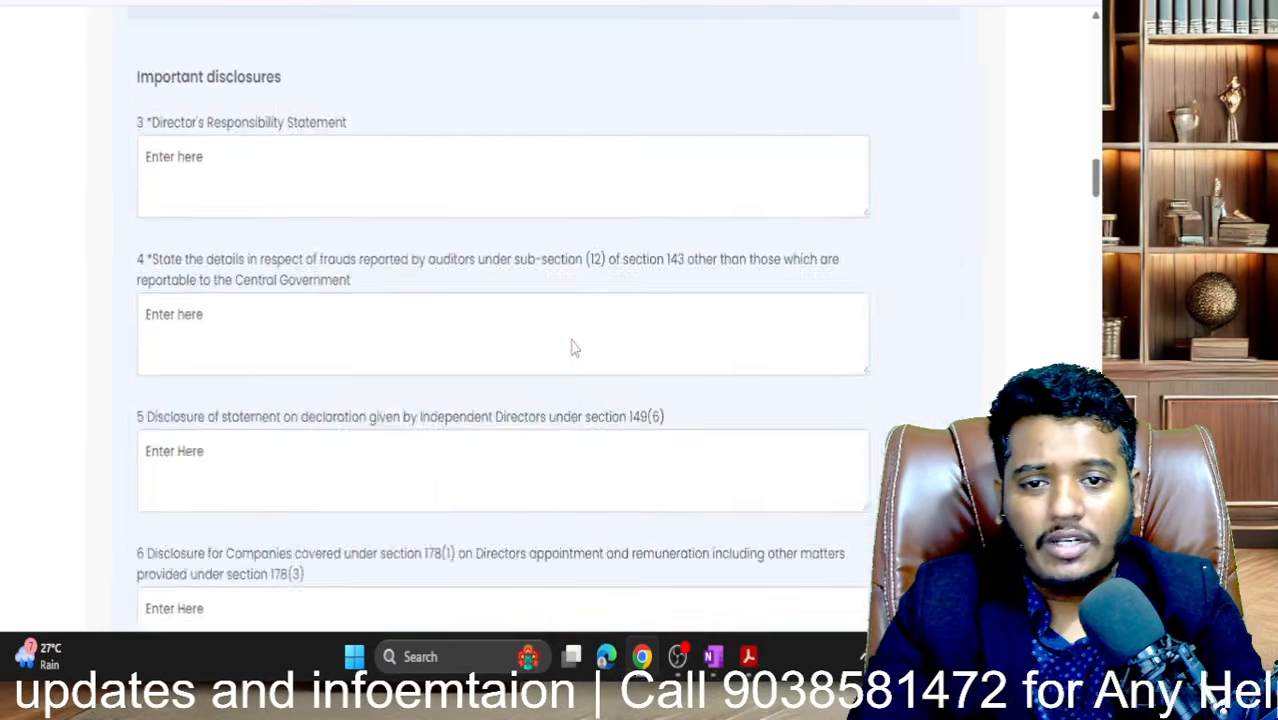
{"action": "scroll", "coordinate": [573, 347], "scroll_direction": "up", "scroll_amount": 5}
{"action": "scroll", "coordinate": [573, 347], "scroll_direction": "up", "scroll_amount": 5}
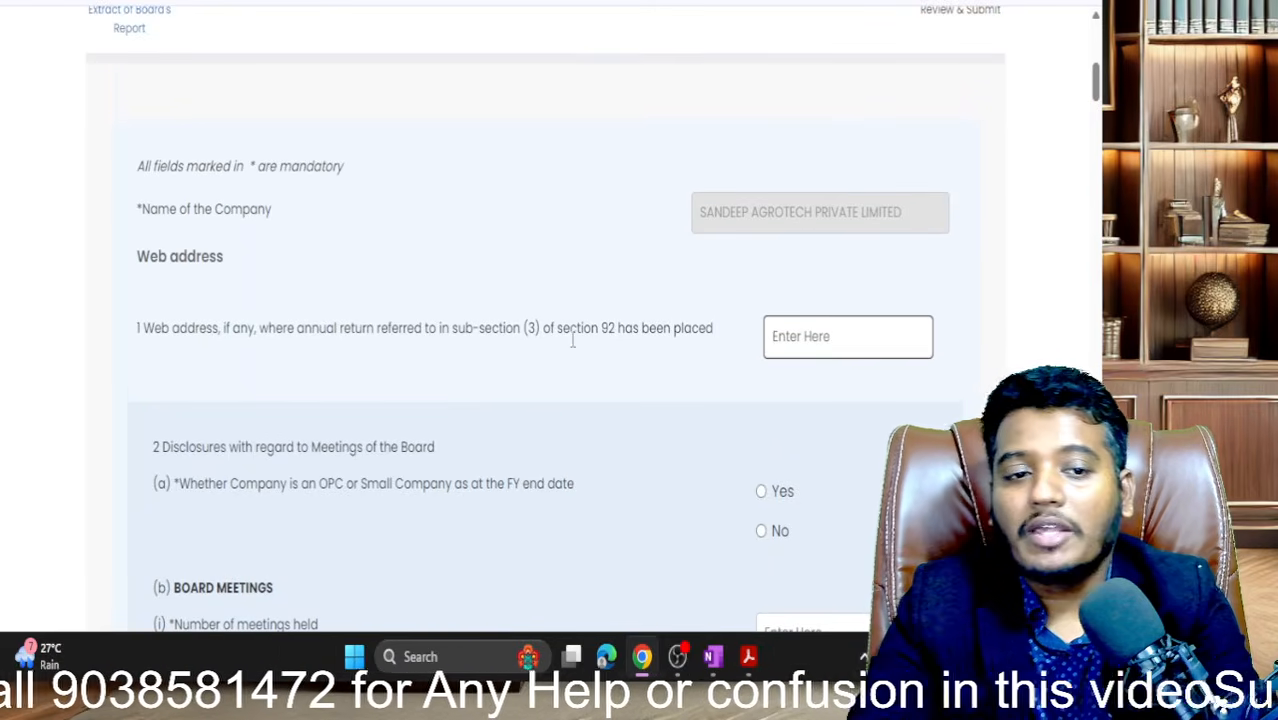
- Answer Yes to the OPC or Small Company question and select the board meetings held field
{"action": "scroll", "coordinate": [573, 340], "scroll_direction": "down", "scroll_amount": 1}
{"action": "scroll", "coordinate": [262, 337], "scroll_direction": "down", "scroll_amount": 2}
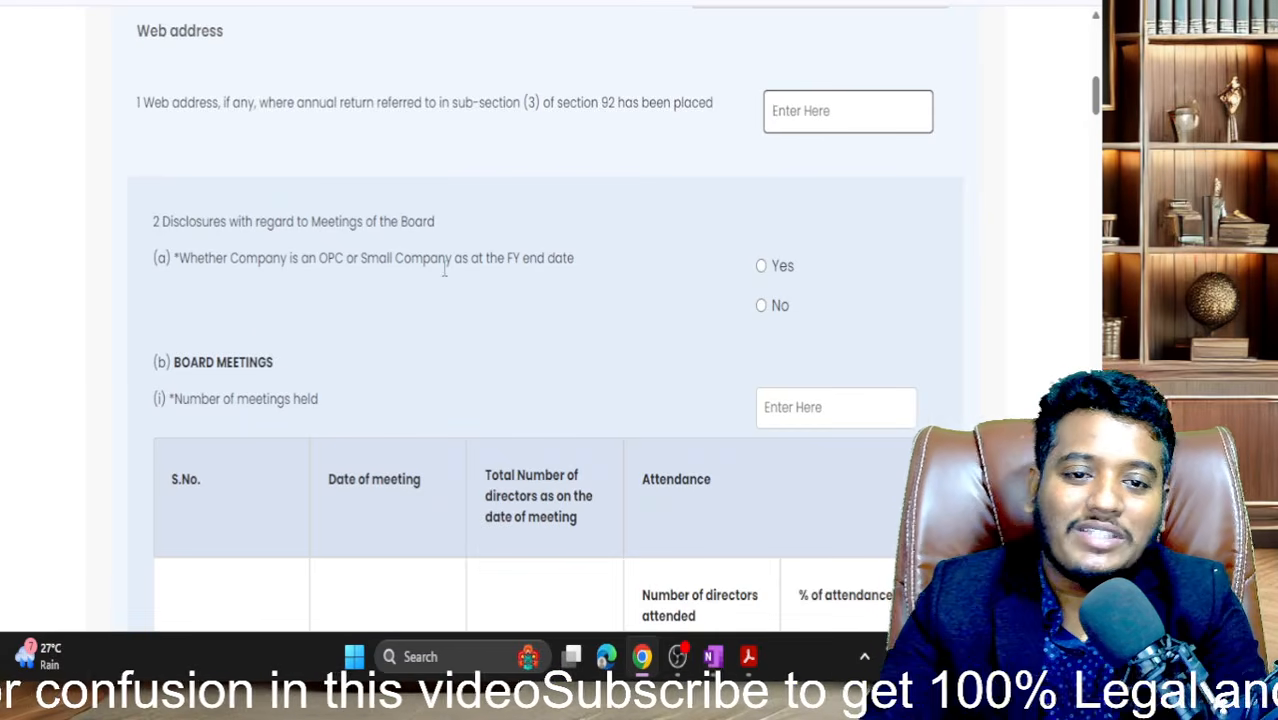
{"action": "left_click", "coordinate": [762, 267]}
{"action": "left_click", "coordinate": [762, 267]}
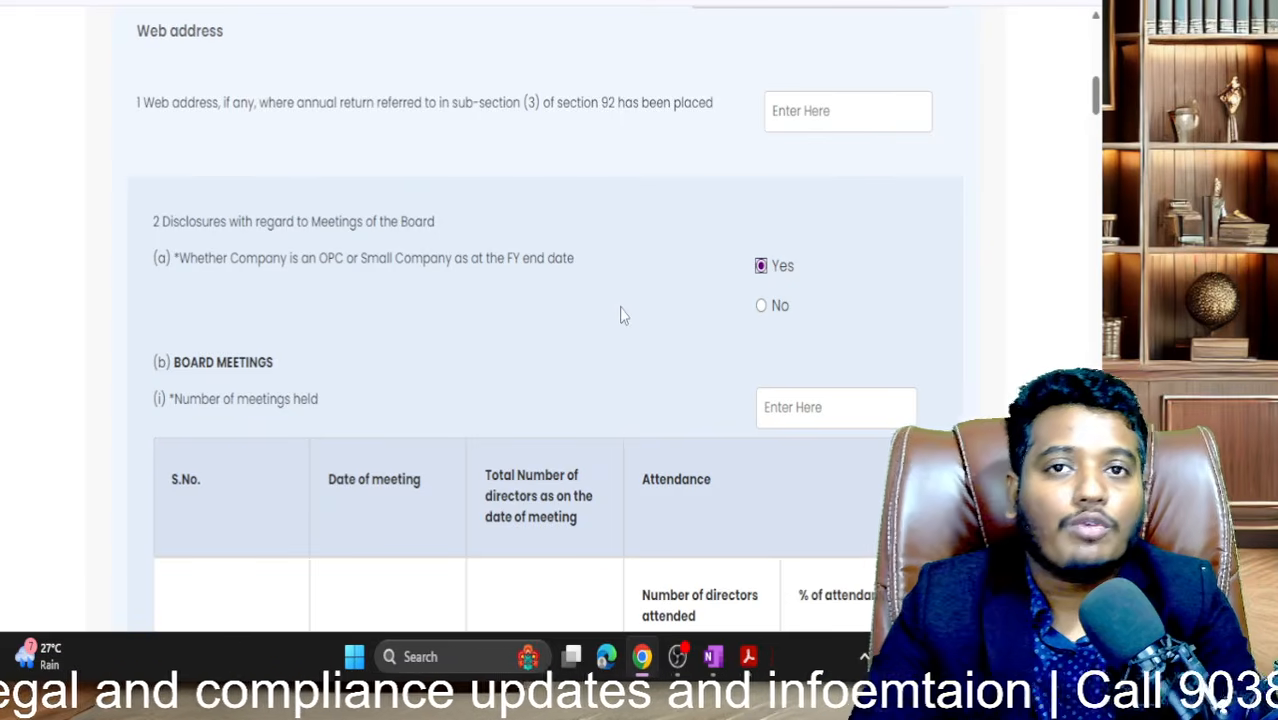
{"action": "scroll", "coordinate": [620, 315], "scroll_direction": "down", "scroll_amount": 3}
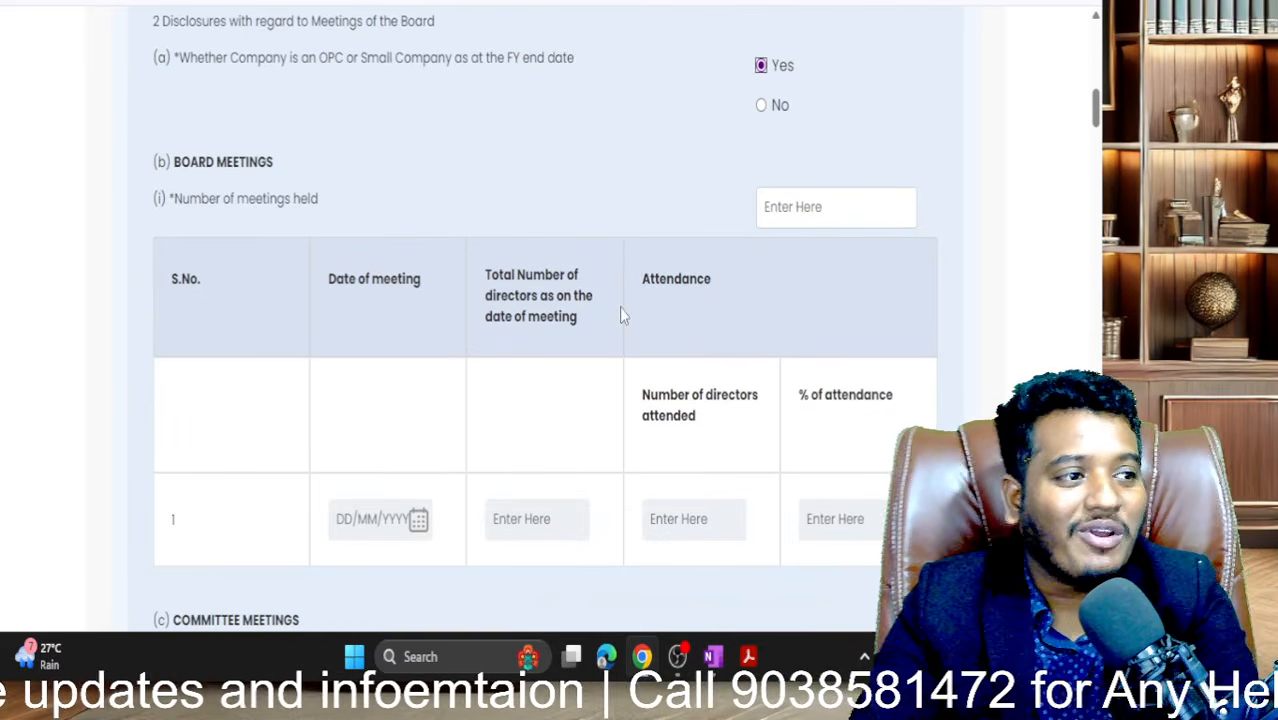
{"action": "scroll", "coordinate": [620, 310], "scroll_direction": "down", "scroll_amount": 1}
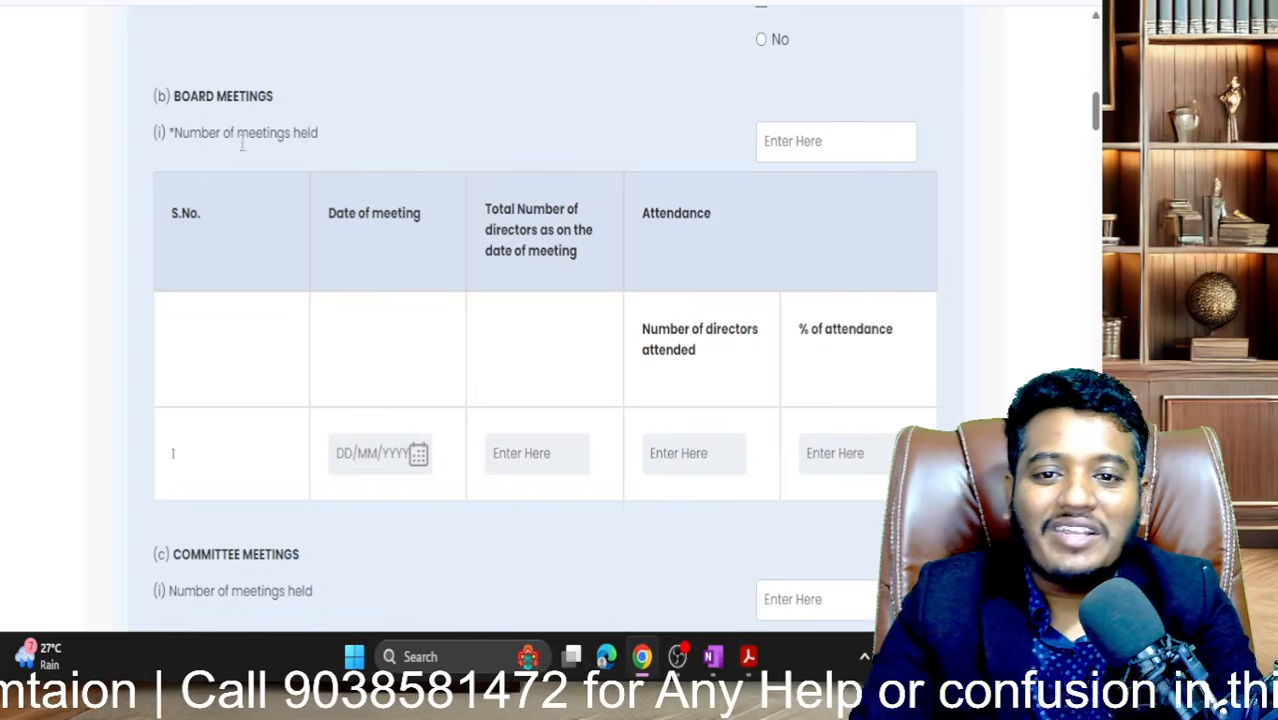
{"action": "left_click", "coordinate": [807, 137]}
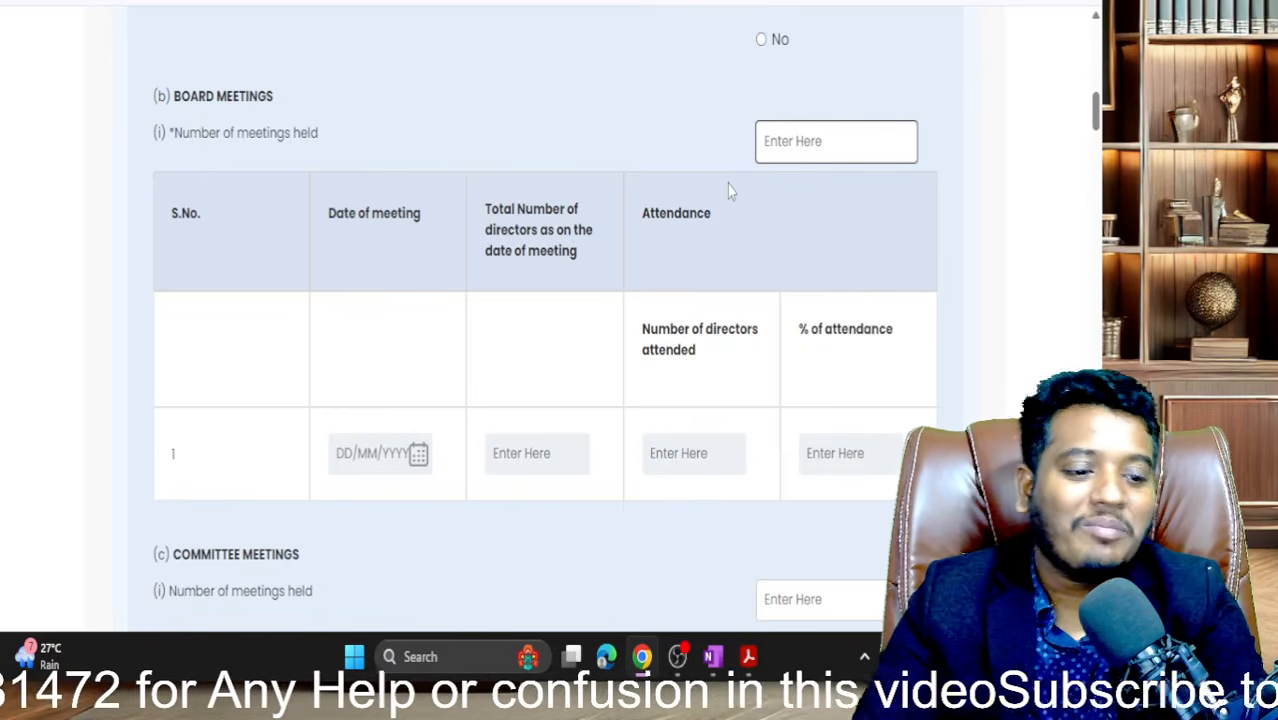
- Set the number of board meetings held to 1, replacing the initial 4
{"action": "type", "text": "4"}
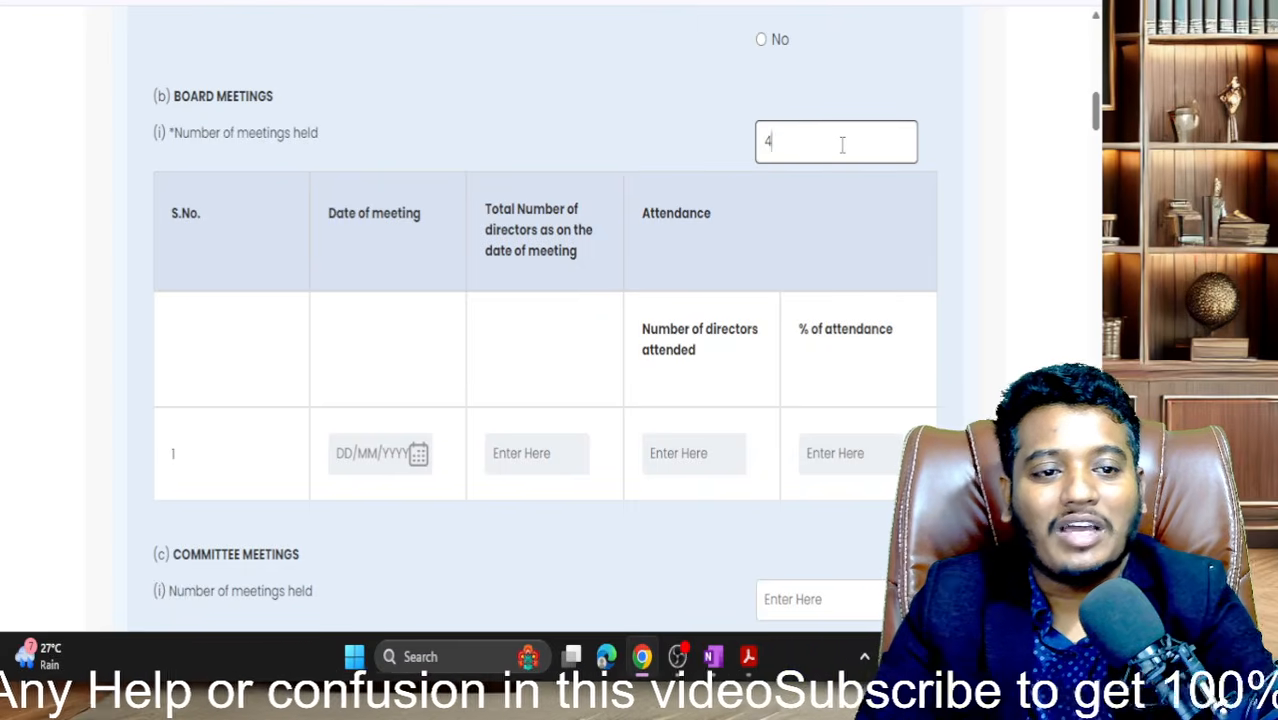
{"action": "left_click", "coordinate": [565, 225]}
{"action": "scroll", "coordinate": [573, 516], "scroll_direction": "down", "scroll_amount": 1}
{"action": "scroll", "coordinate": [573, 516], "scroll_direction": "up", "scroll_amount": 1}
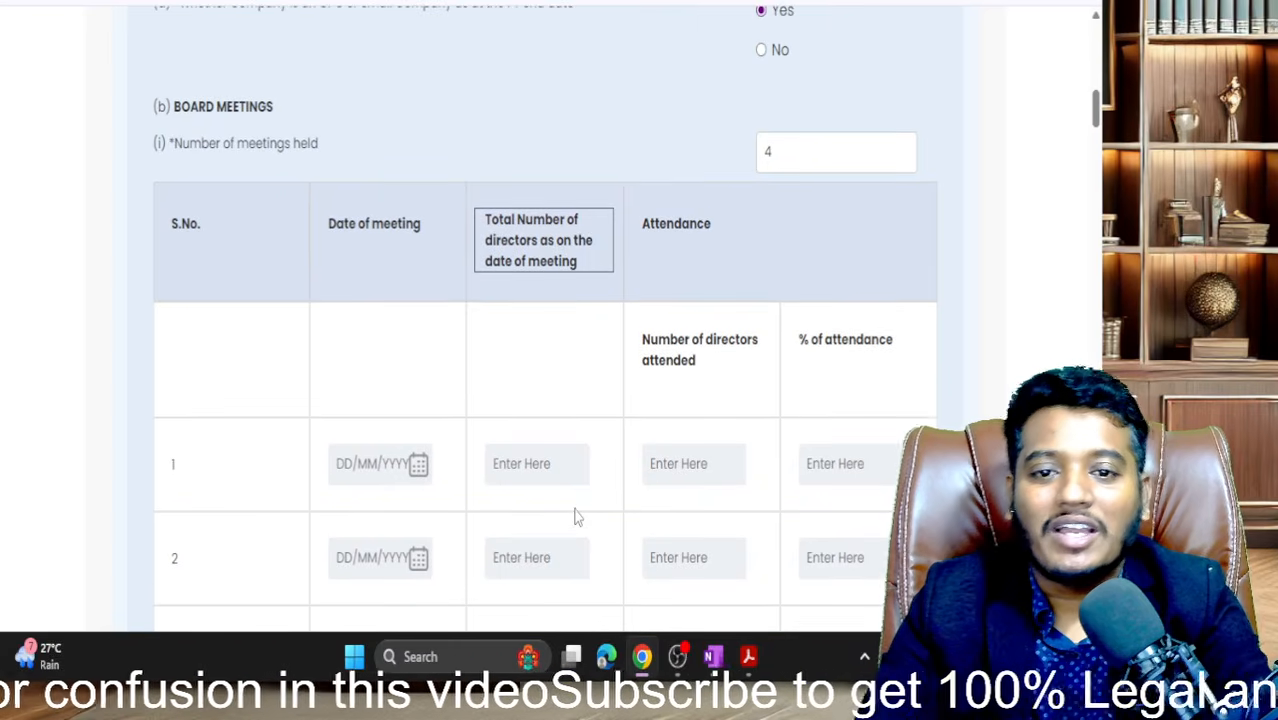
{"action": "left_click_drag", "start_coordinate": [170, 142], "coordinate": [358, 145]}
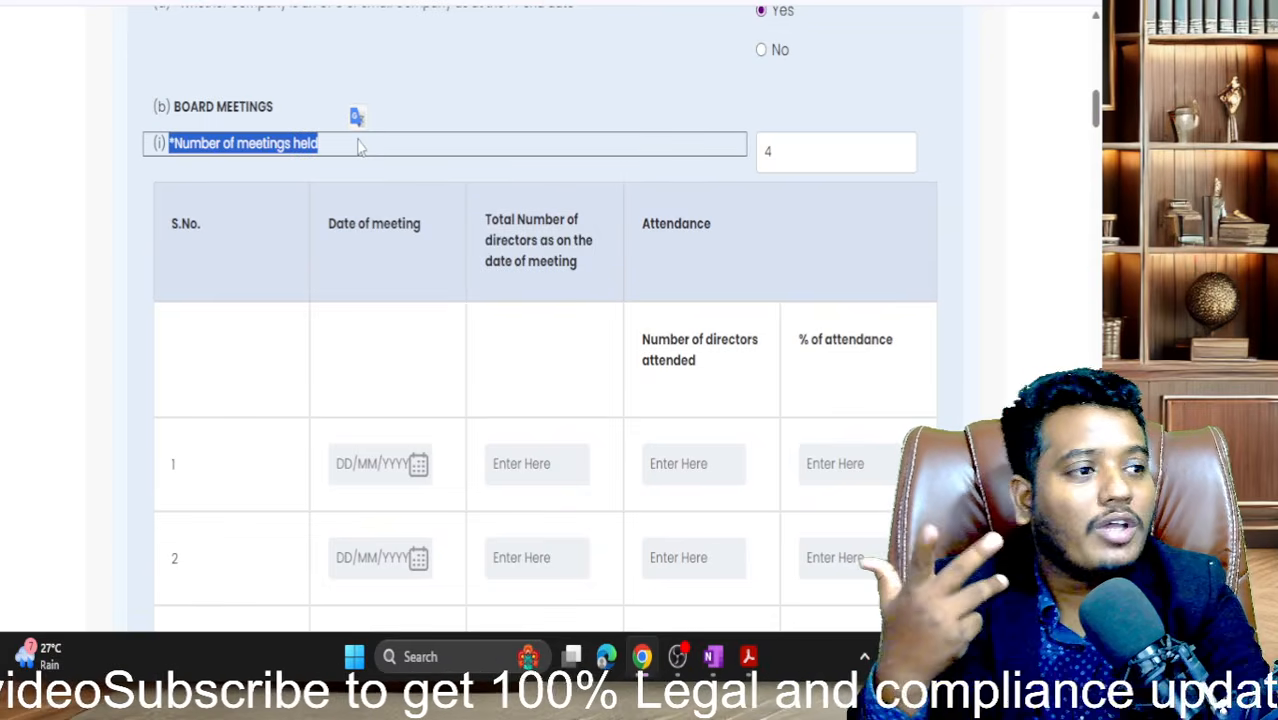
{"action": "scroll", "coordinate": [424, 288], "scroll_direction": "down", "scroll_amount": 1}
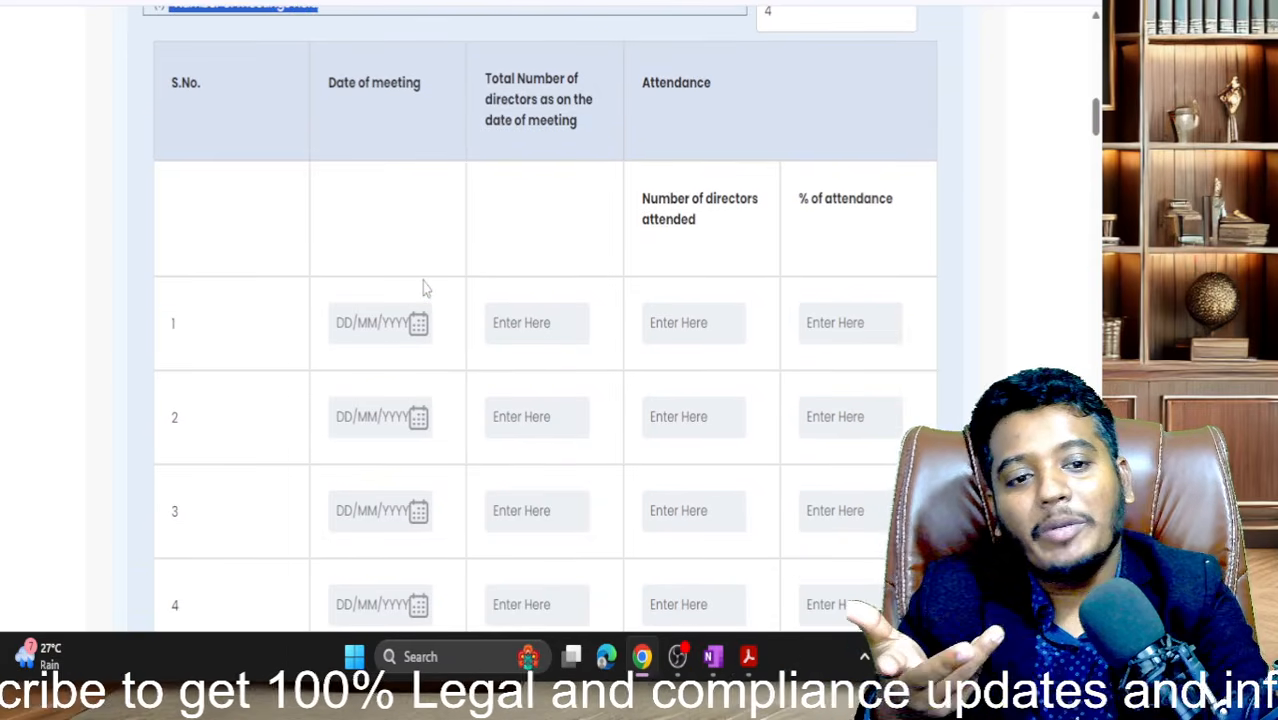
{"action": "scroll", "coordinate": [424, 288], "scroll_direction": "up", "scroll_amount": 1}
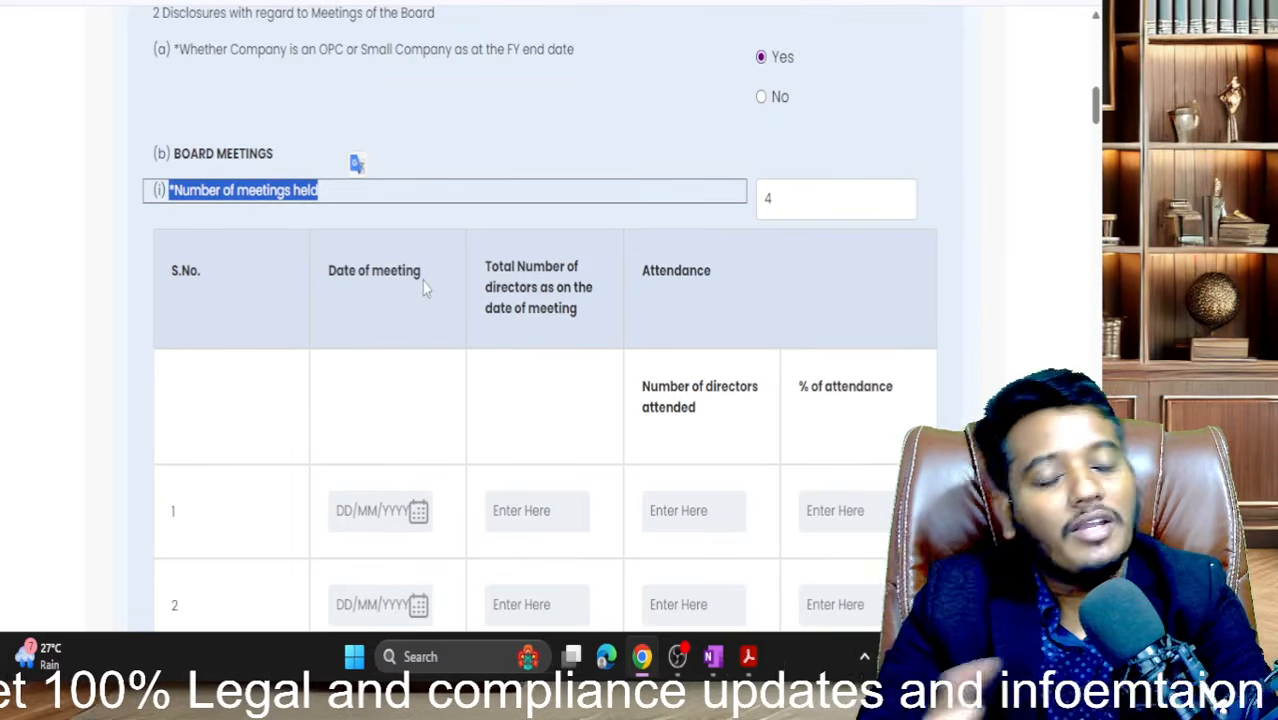
{"action": "scroll", "coordinate": [422, 282], "scroll_direction": "down", "scroll_amount": 1}
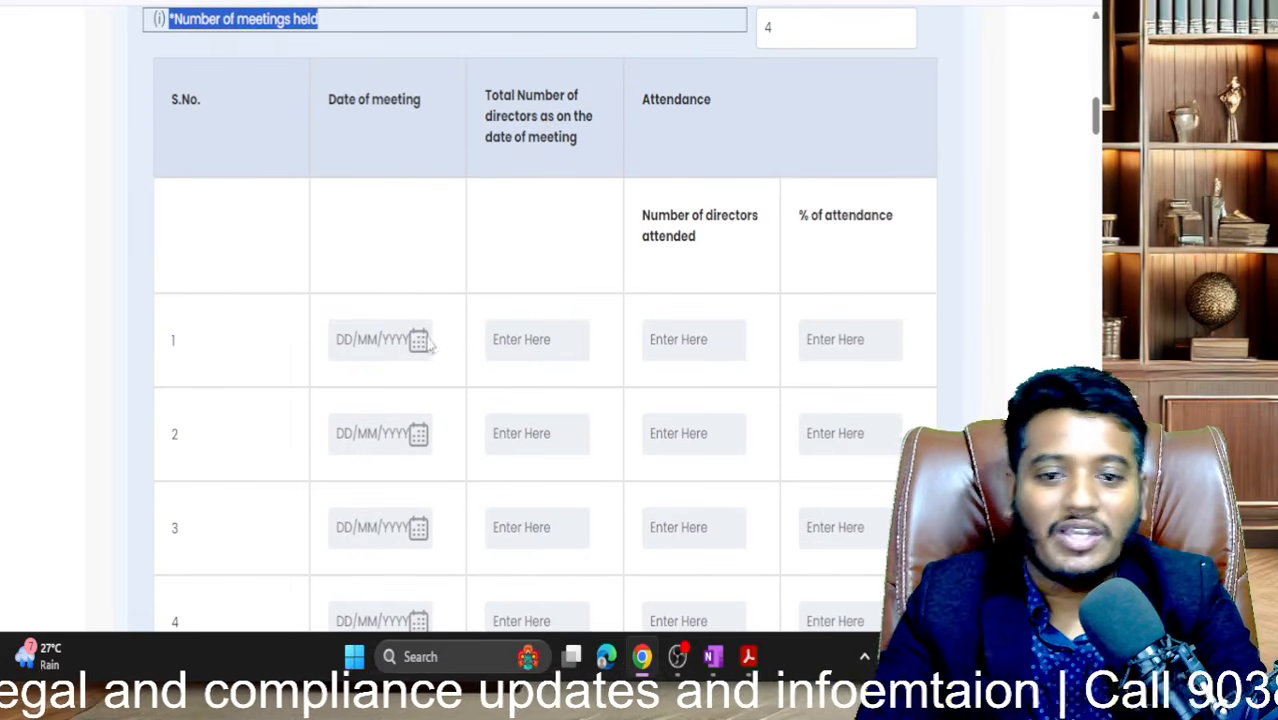
{"action": "left_click", "coordinate": [419, 341]}
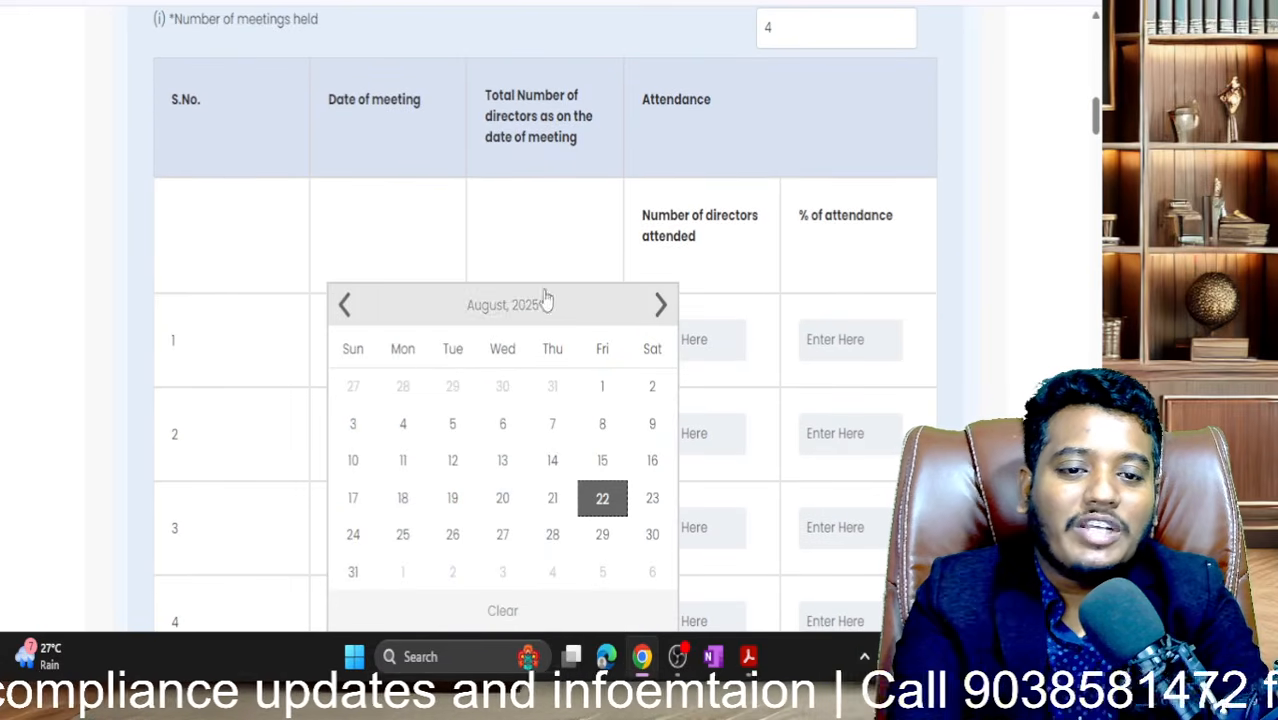
{"action": "scroll", "coordinate": [655, 185], "scroll_direction": "up", "scroll_amount": 1}
{"action": "left_click_drag", "start_coordinate": [816, 140], "coordinate": [674, 134]}
{"action": "type", "text": "1"}
{"action": "scroll", "coordinate": [545, 268], "scroll_direction": "down", "scroll_amount": 1}
- Set the first board meeting's date to 01/11/2024
{"action": "left_click", "coordinate": [380, 330]}
{"action": "left_click", "coordinate": [419, 335]}
{"action": "left_click", "coordinate": [488, 306]}
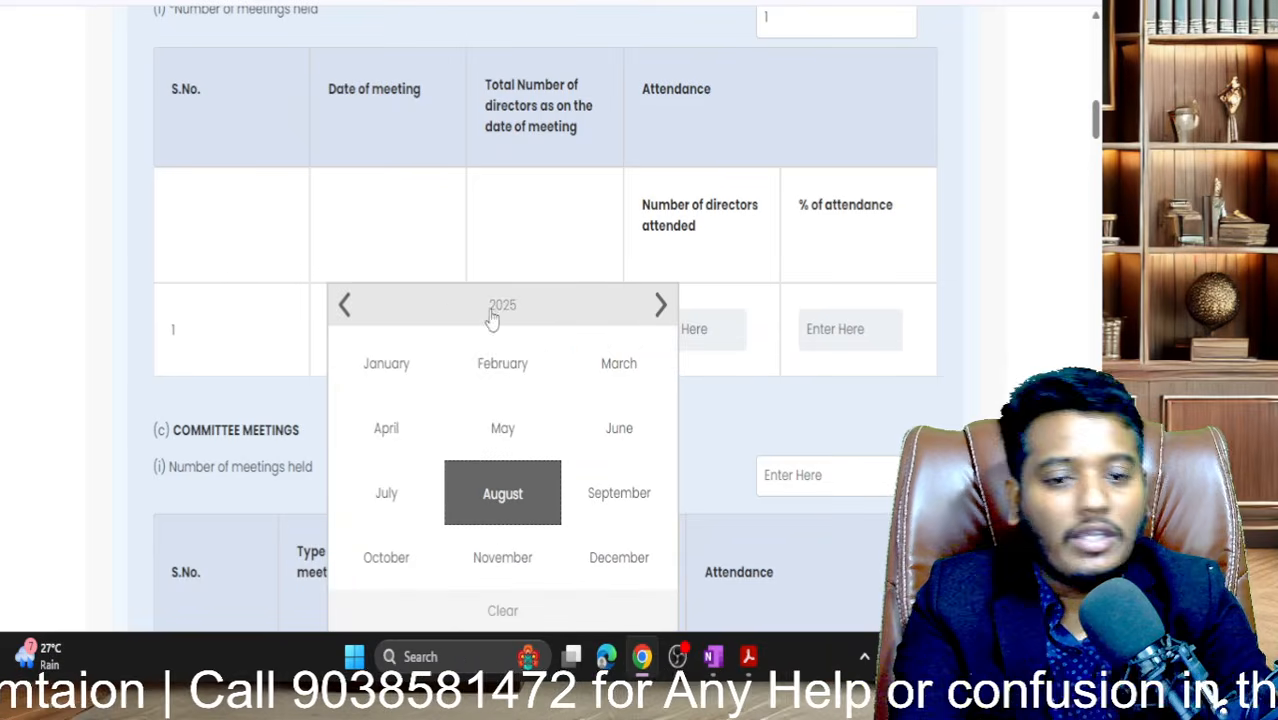
{"action": "left_click", "coordinate": [350, 310]}
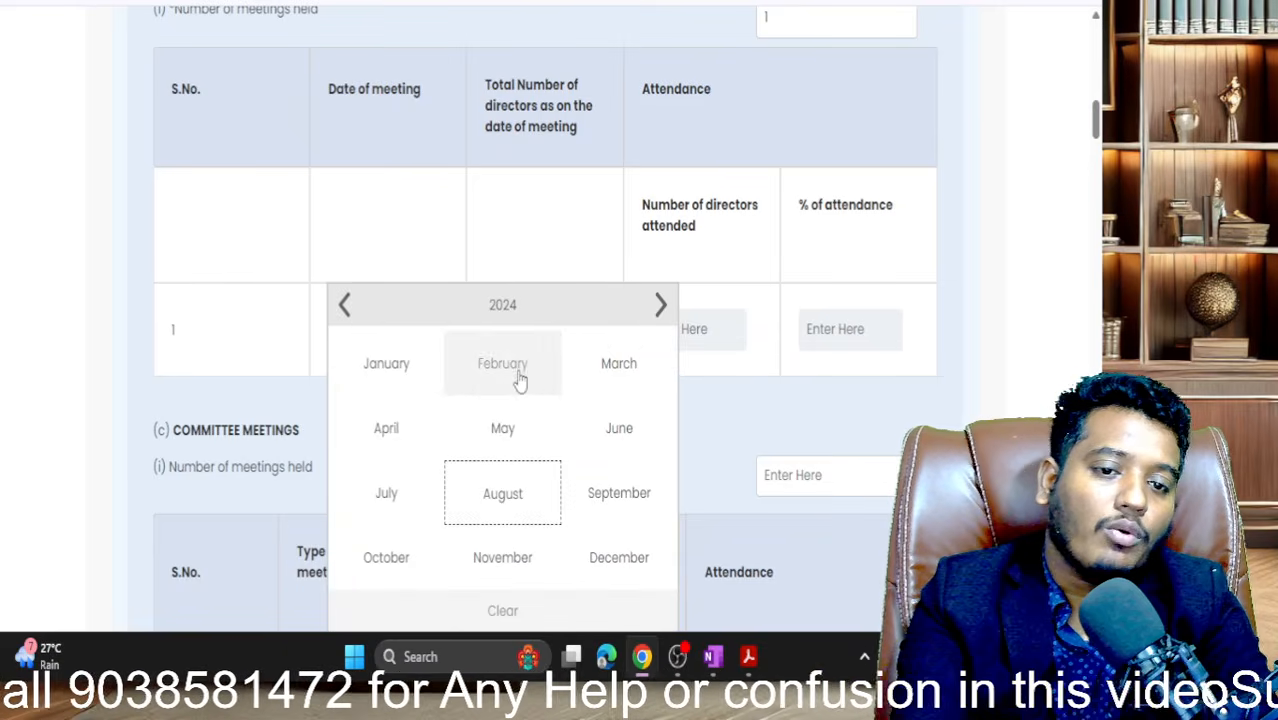
{"action": "left_click", "coordinate": [505, 557]}
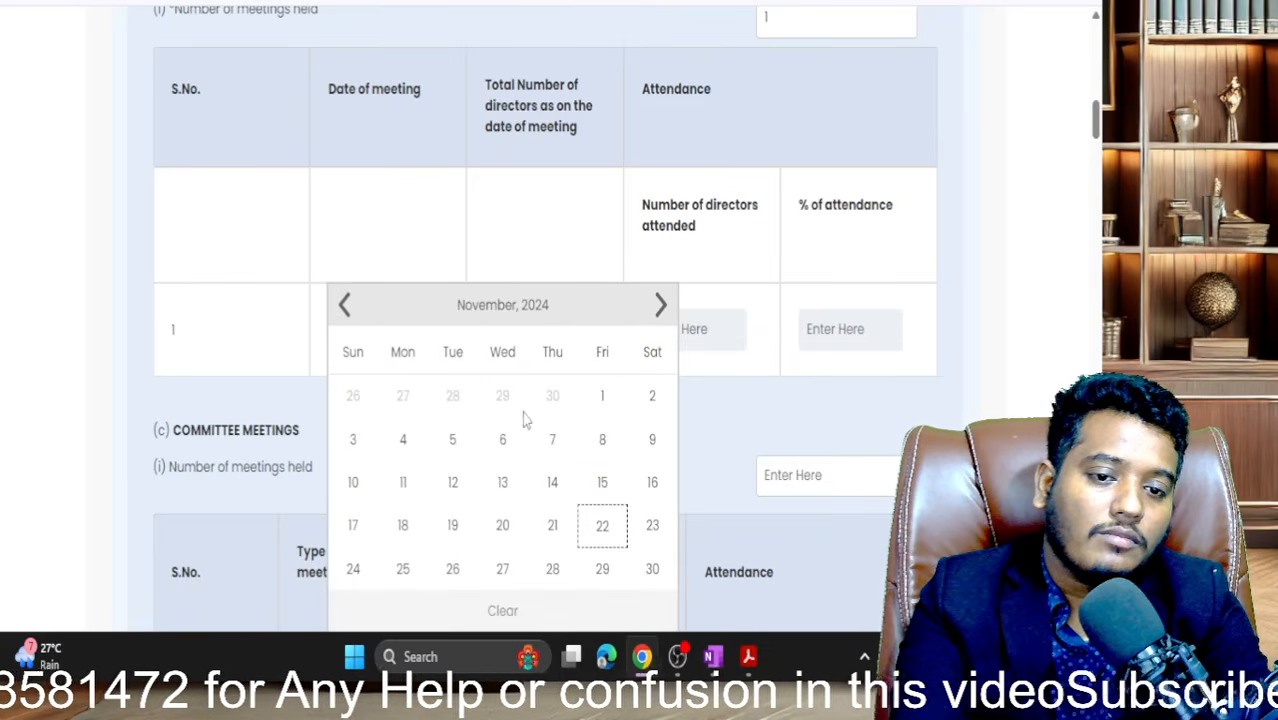
{"action": "left_click", "coordinate": [604, 400]}
- Record 2 directors on the meeting date, with 2 attending
{"action": "left_click", "coordinate": [520, 323]}
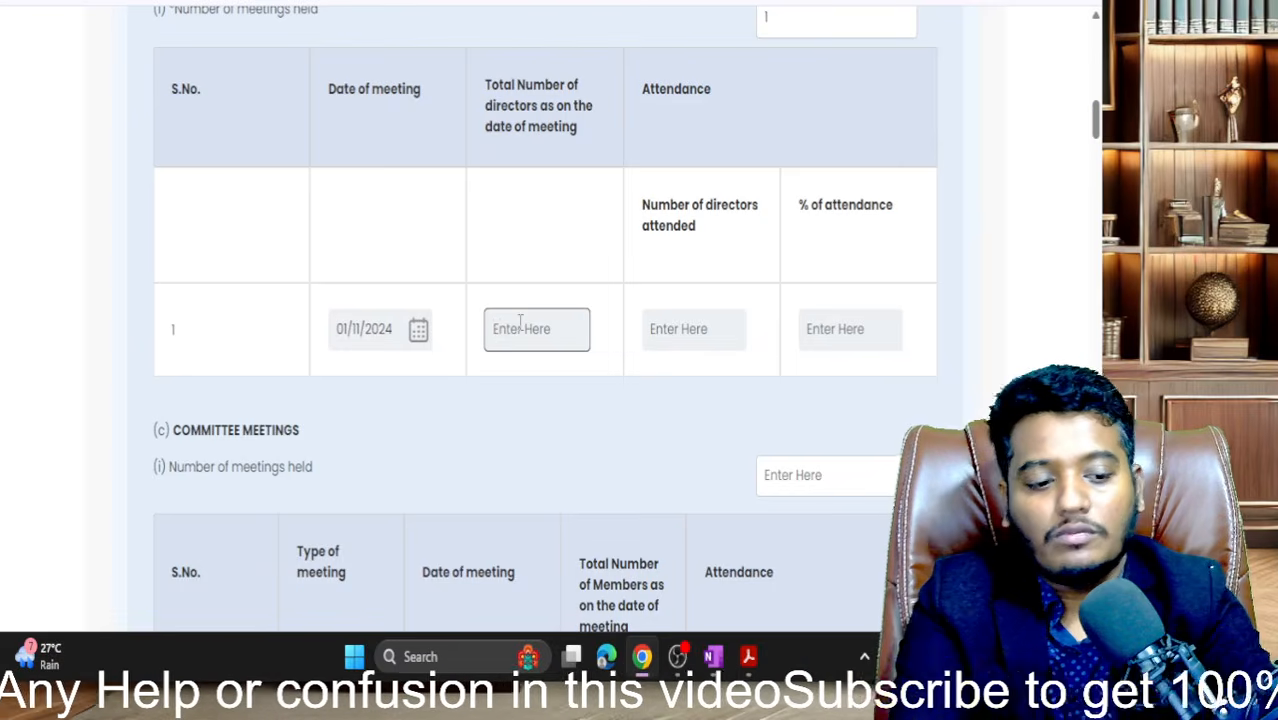
{"action": "type", "text": "2"}
{"action": "key", "text": "Tab"}
{"action": "type", "text": "2"}
{"action": "key", "text": "Tab"}
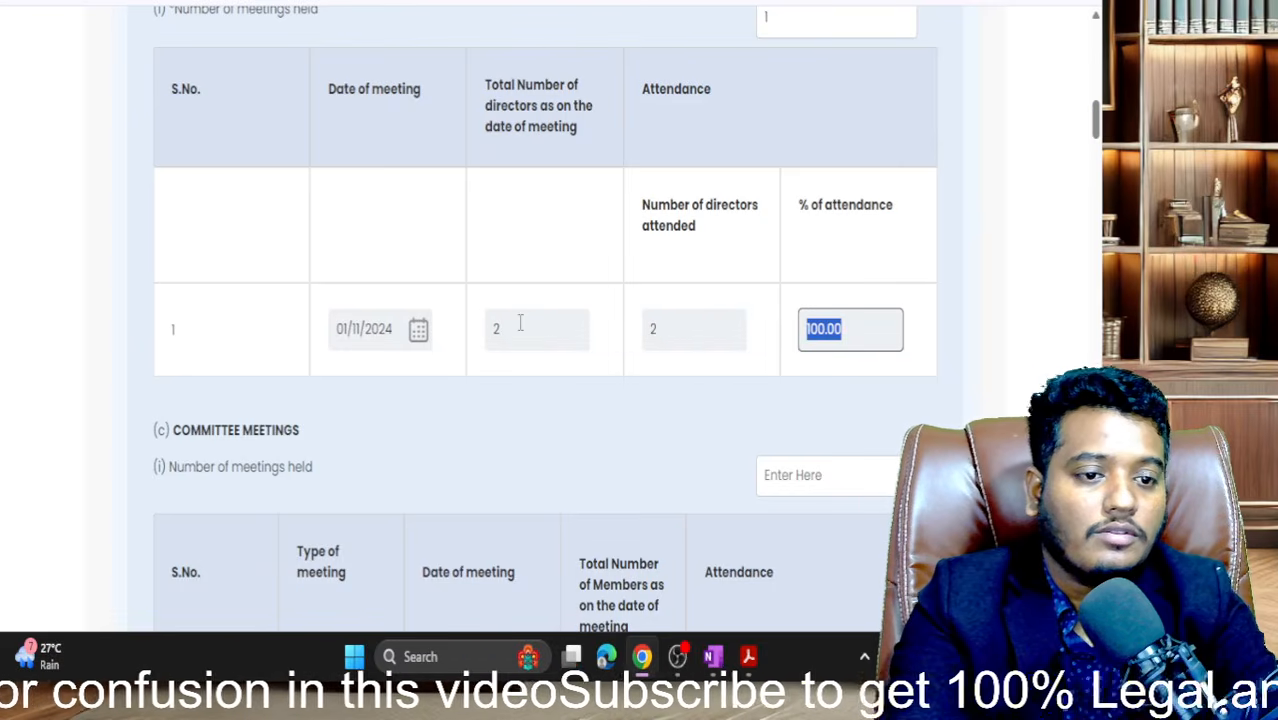
{"action": "scroll", "coordinate": [520, 323], "scroll_direction": "down", "scroll_amount": 2}
{"action": "left_click", "coordinate": [519, 303]}
{"action": "left_click", "coordinate": [820, 277]}
- Set committee meetings held to 0 and enter 'cp' for the Director's Responsibility Statement
{"action": "type", "text": "0"}
{"action": "left_click", "coordinate": [674, 277]}
{"action": "scroll", "coordinate": [672, 274], "scroll_direction": "down", "scroll_amount": 2}
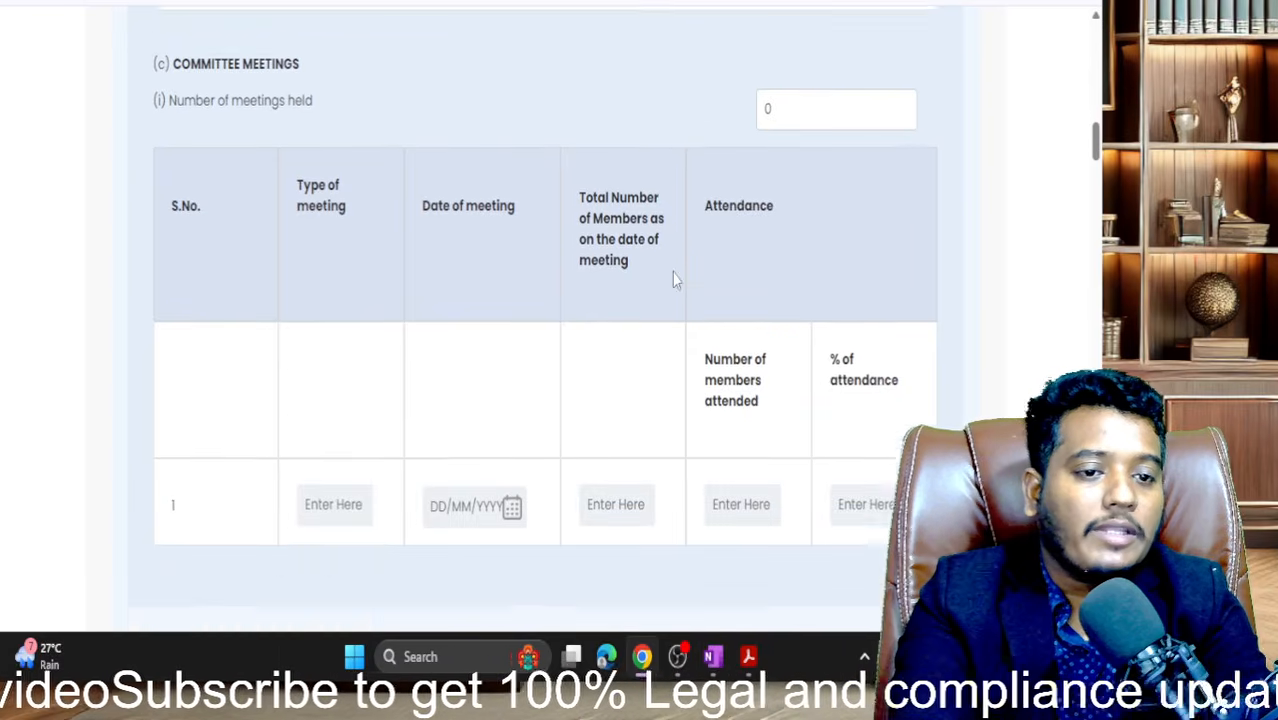
{"action": "scroll", "coordinate": [672, 277], "scroll_direction": "down", "scroll_amount": 1}
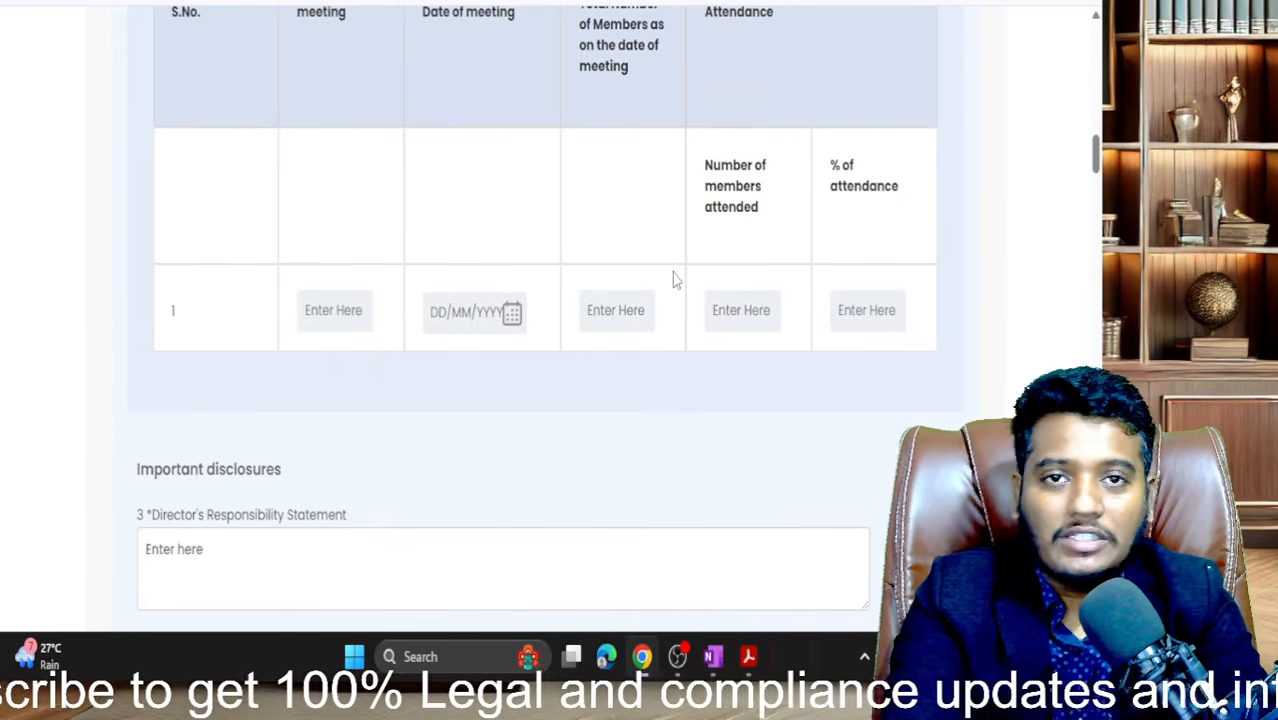
{"action": "scroll", "coordinate": [673, 279], "scroll_direction": "down", "scroll_amount": 3}
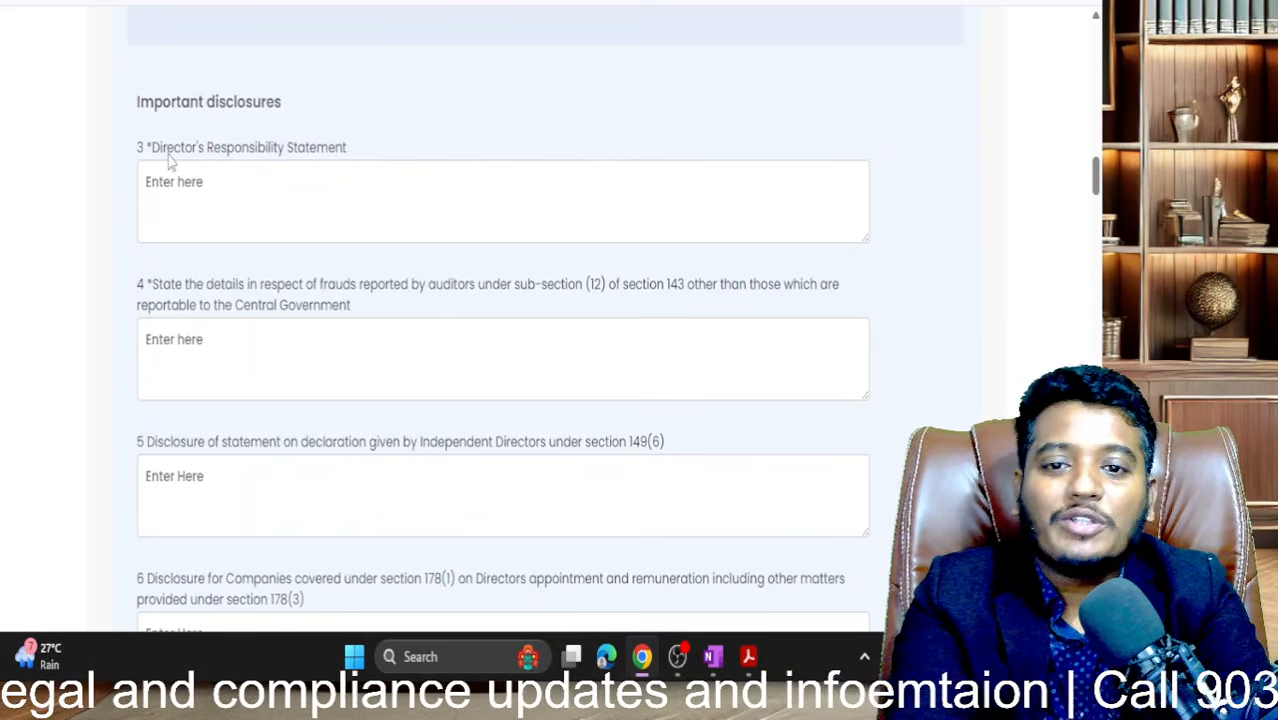
{"action": "left_click_drag", "start_coordinate": [160, 150], "coordinate": [350, 150]}
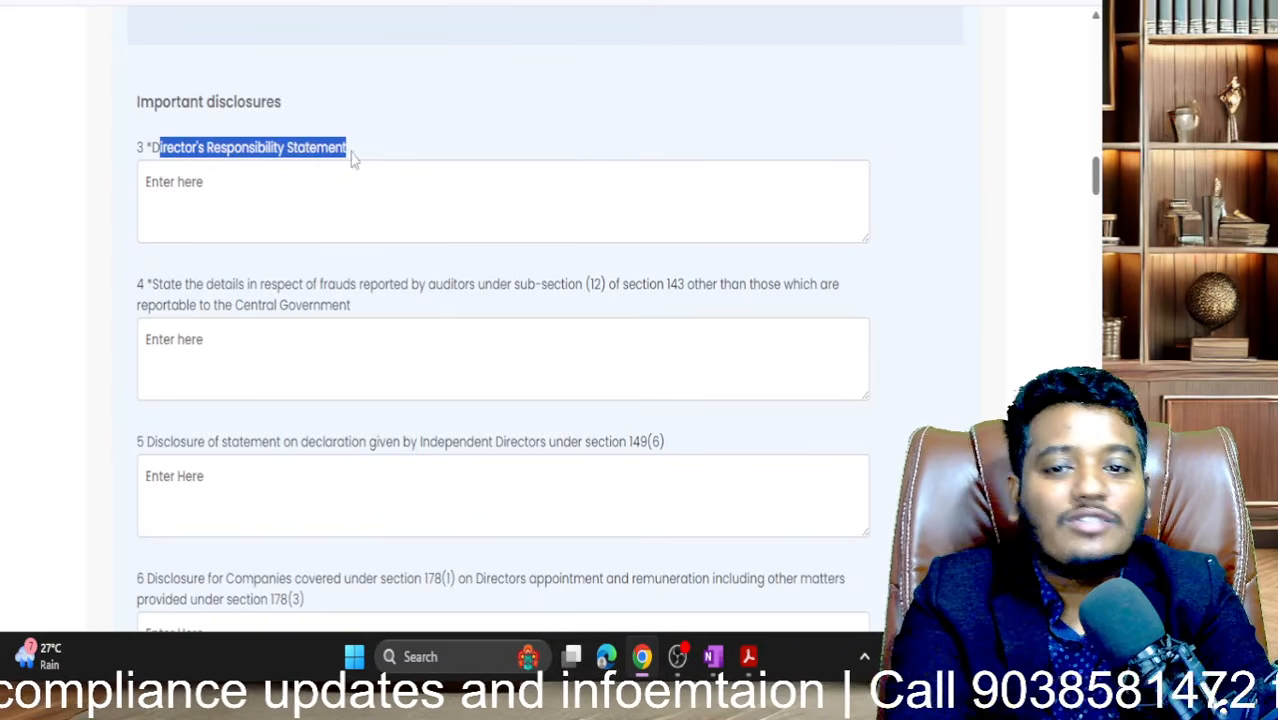
{"action": "left_click", "coordinate": [278, 203]}
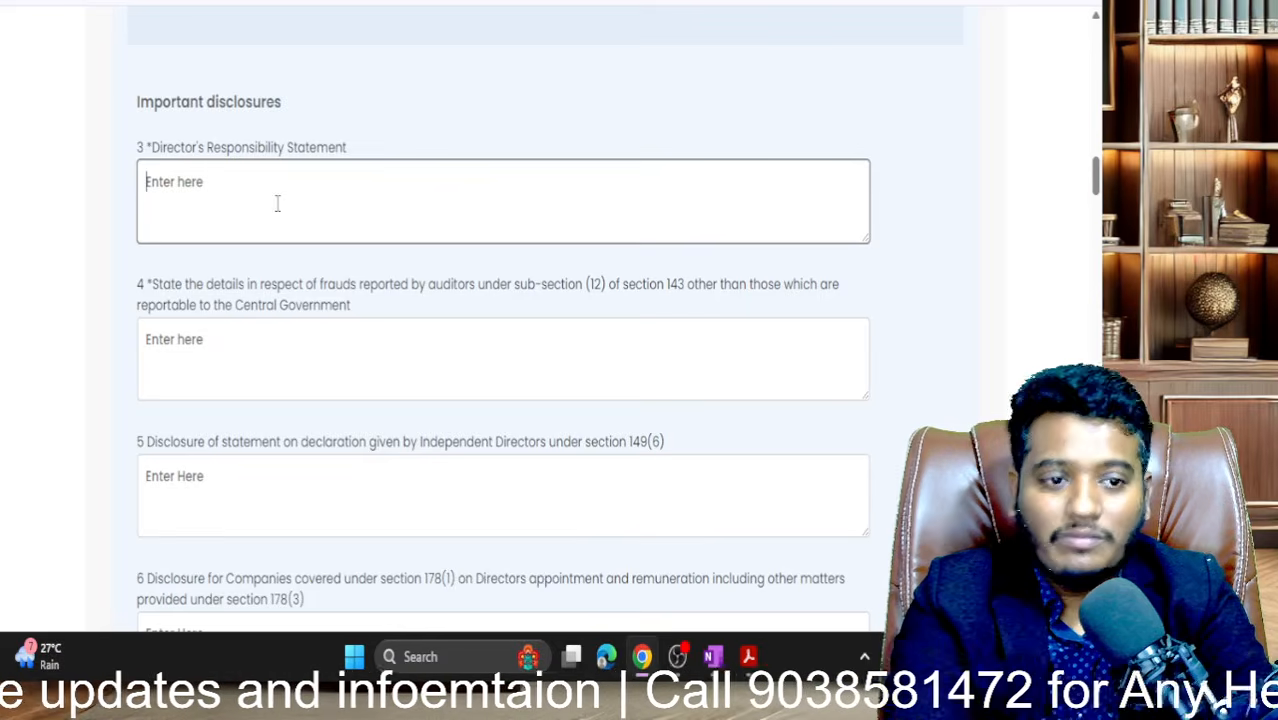
{"action": "type", "text": "cp"}
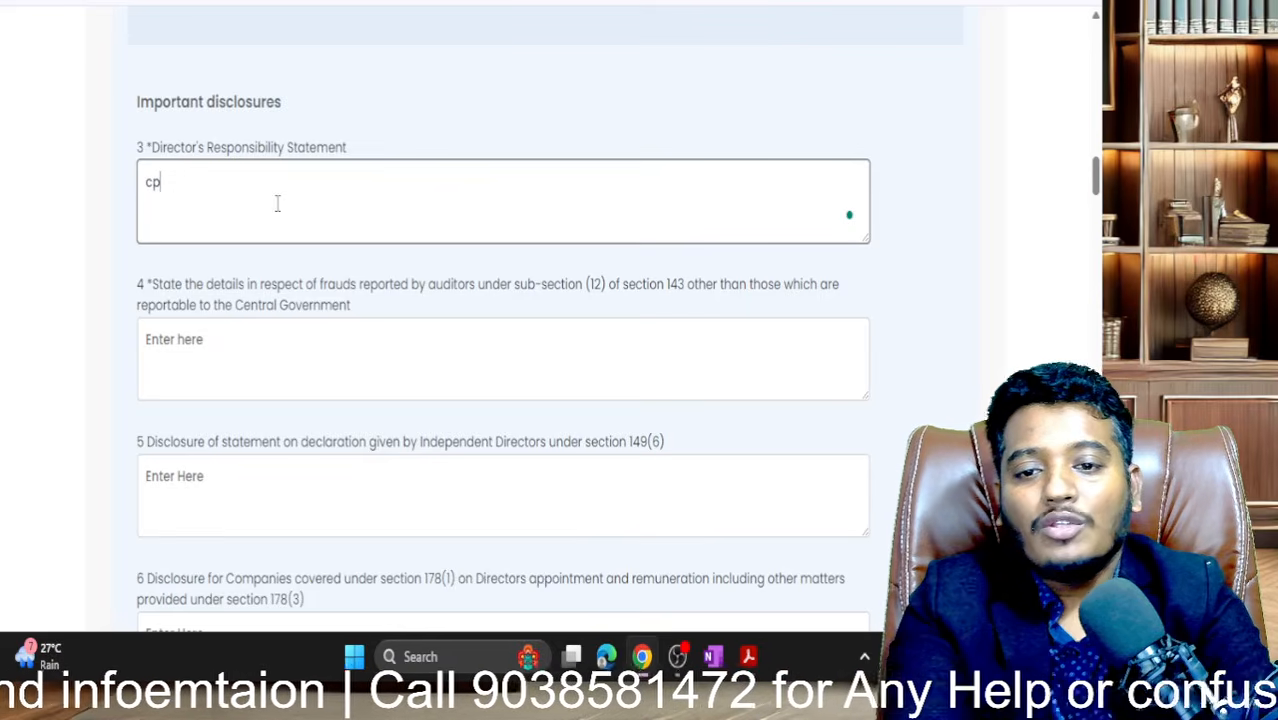
- Enter 'not applica' for the frauds disclosure and 'not app' for the Independent Directors declaration
{"action": "scroll", "coordinate": [277, 203], "scroll_direction": "down", "scroll_amount": 3}
{"action": "left_click", "coordinate": [184, 150]}
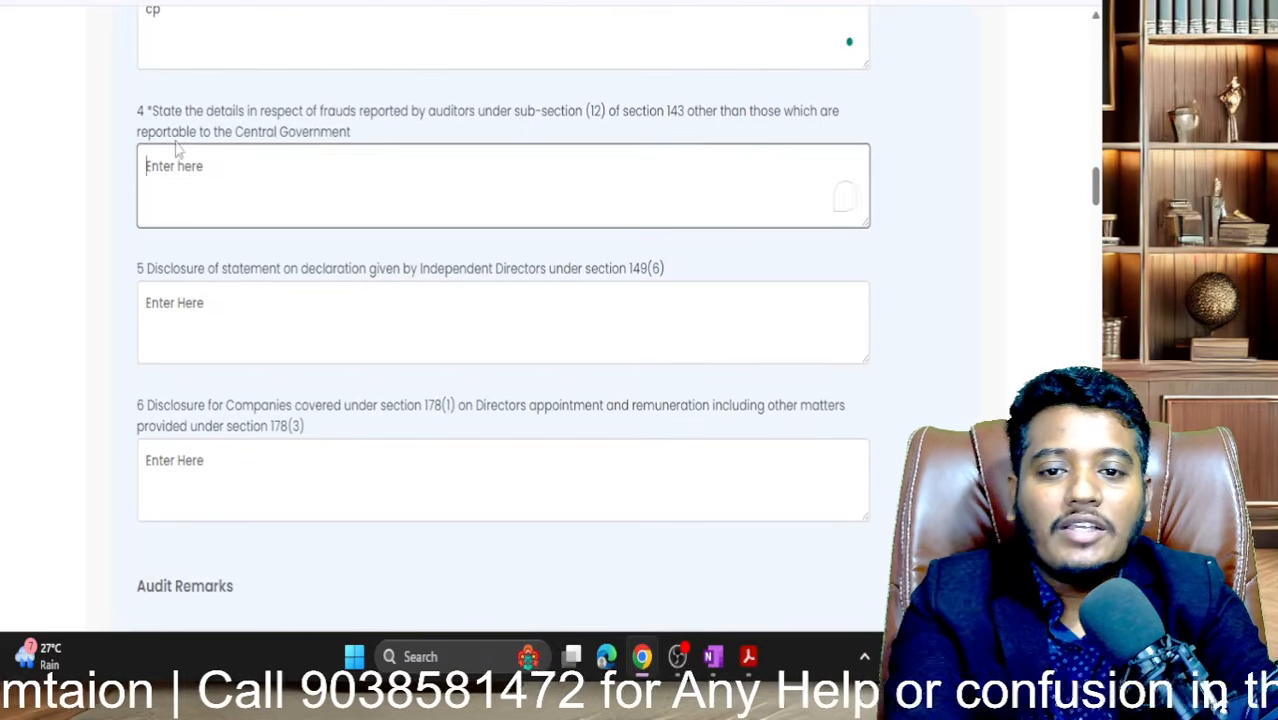
{"action": "left_click_drag", "start_coordinate": [183, 111], "coordinate": [338, 112]}
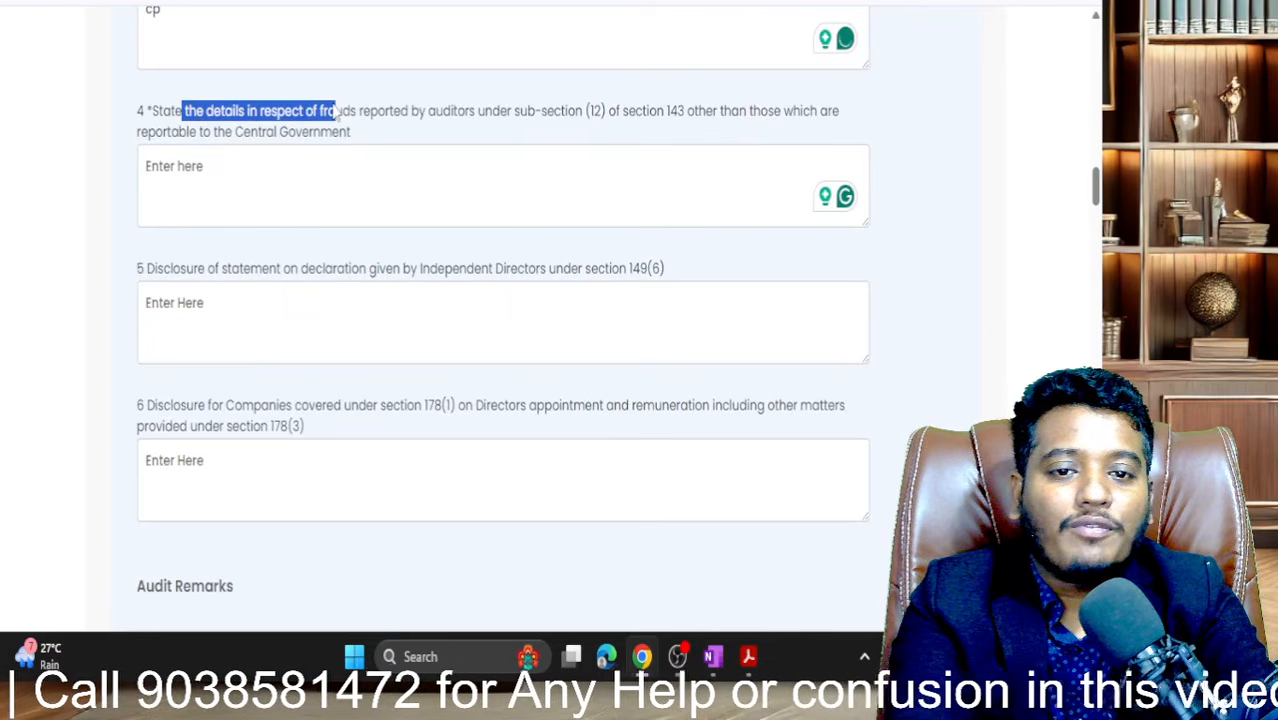
{"action": "left_click", "coordinate": [308, 166]}
{"action": "type", "text": "not applica"}
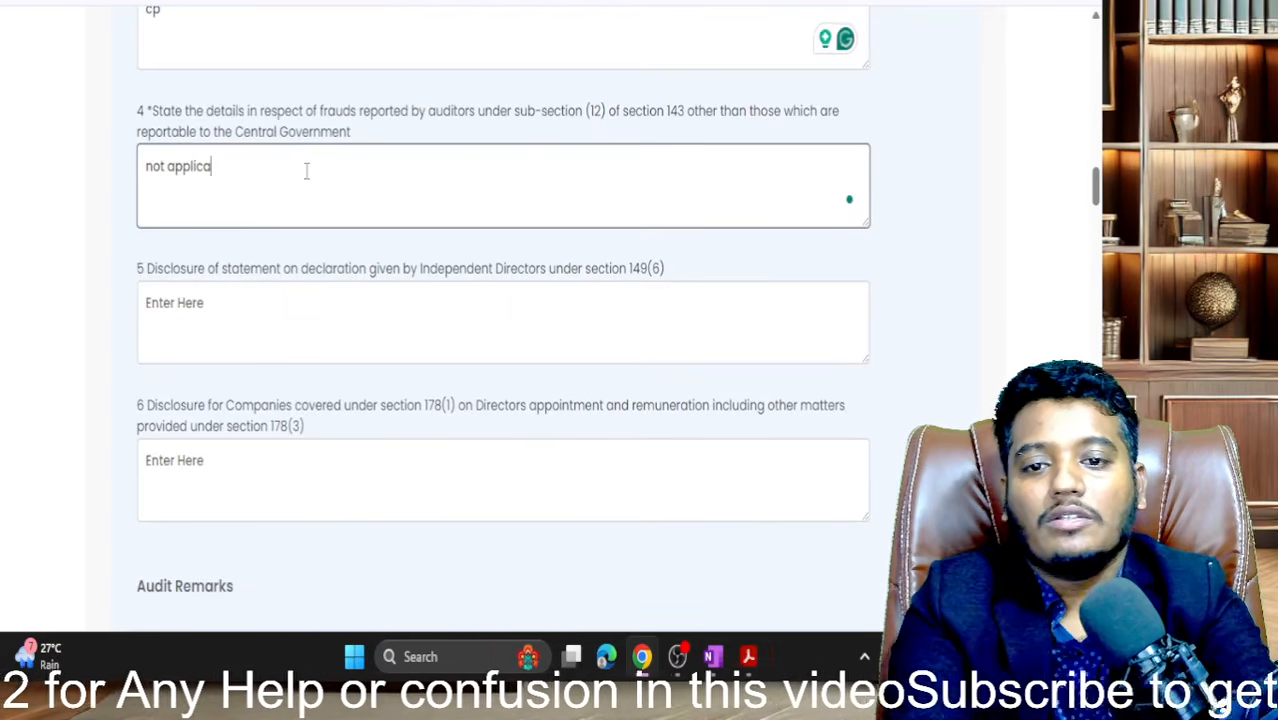
{"action": "scroll", "coordinate": [307, 171], "scroll_direction": "down", "scroll_amount": 2}
{"action": "left_click", "coordinate": [305, 171]}
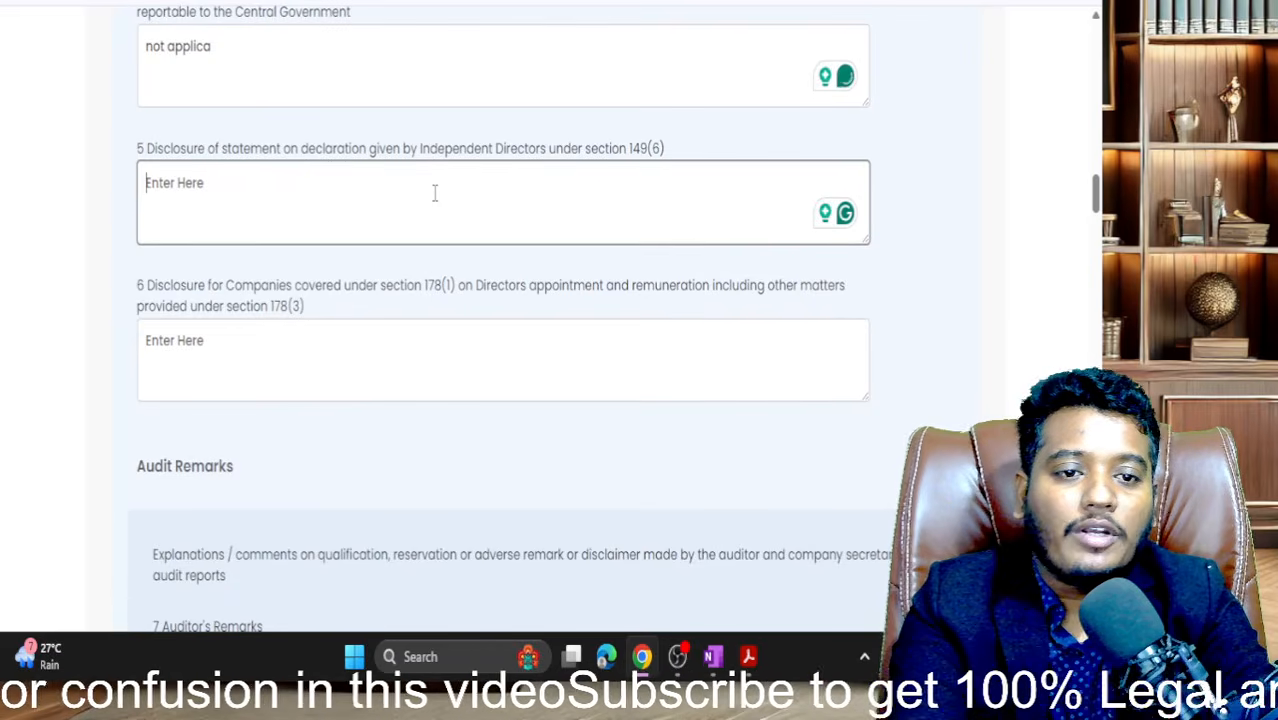
{"action": "type", "text": "not app"}
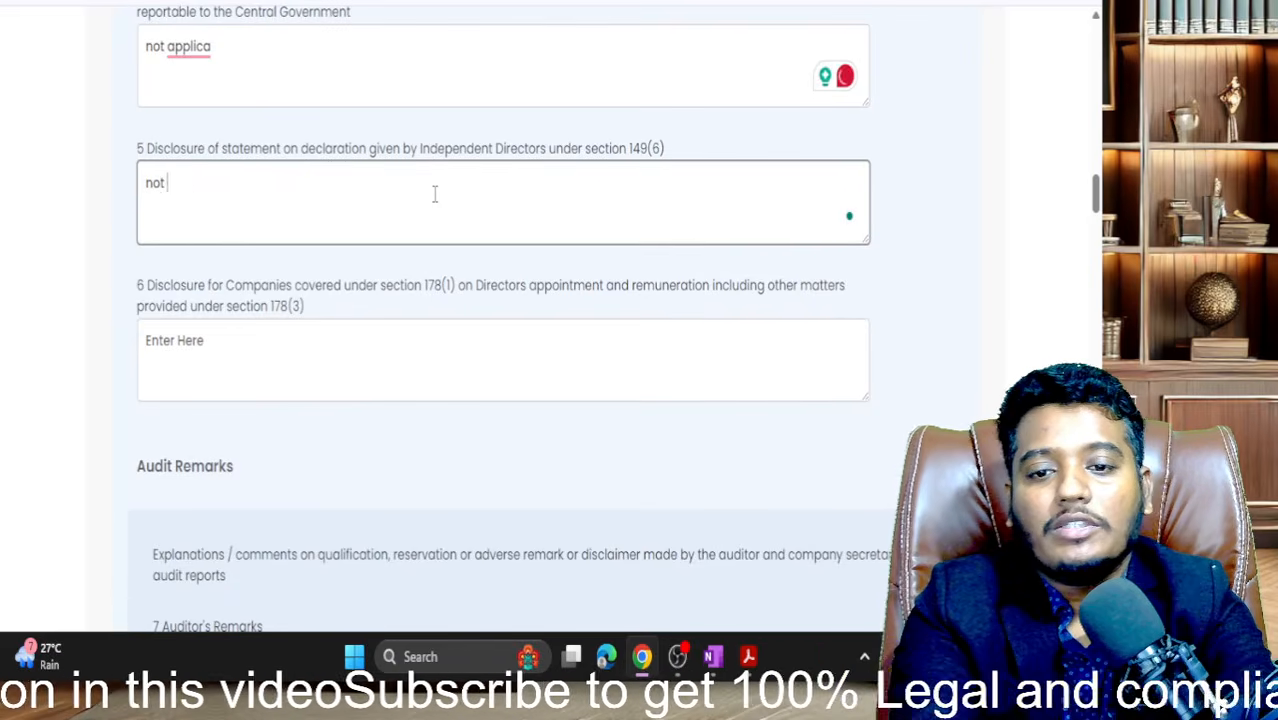
- Enter 'na' for the section 178 disclosure, question 6
{"action": "scroll", "coordinate": [434, 194], "scroll_direction": "down", "scroll_amount": 1}
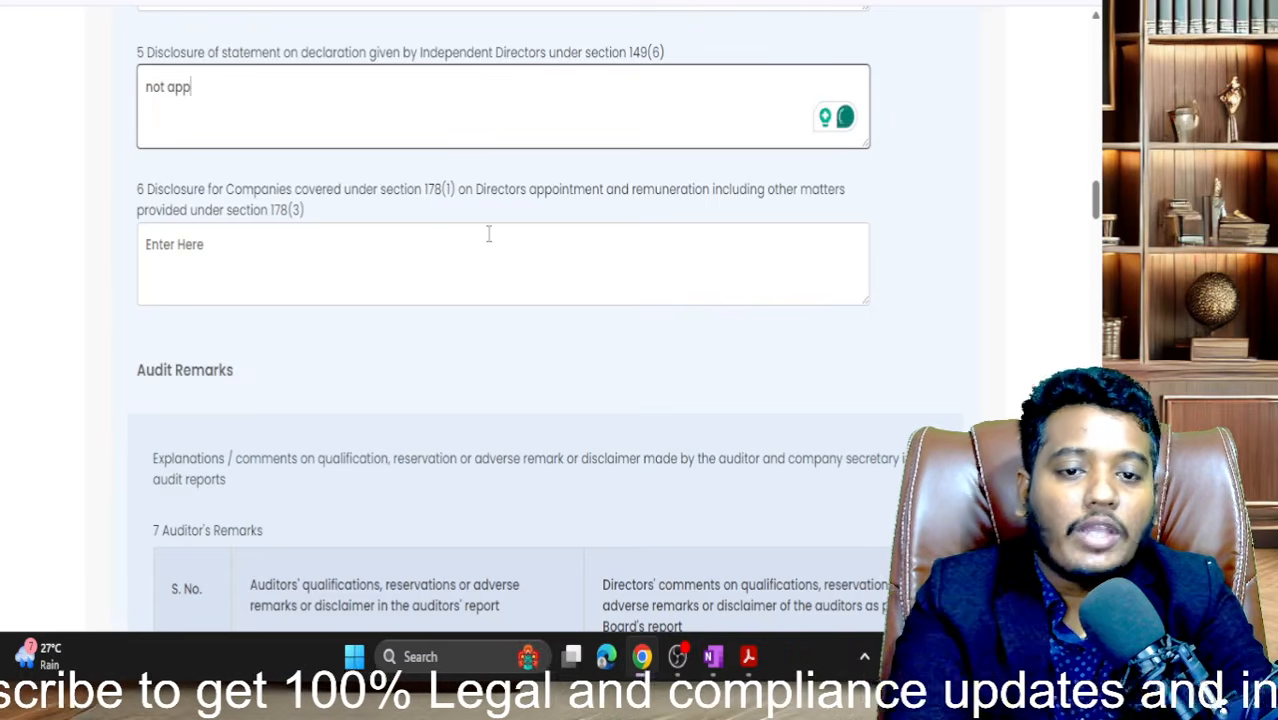
{"action": "scroll", "coordinate": [489, 233], "scroll_direction": "down", "scroll_amount": 1}
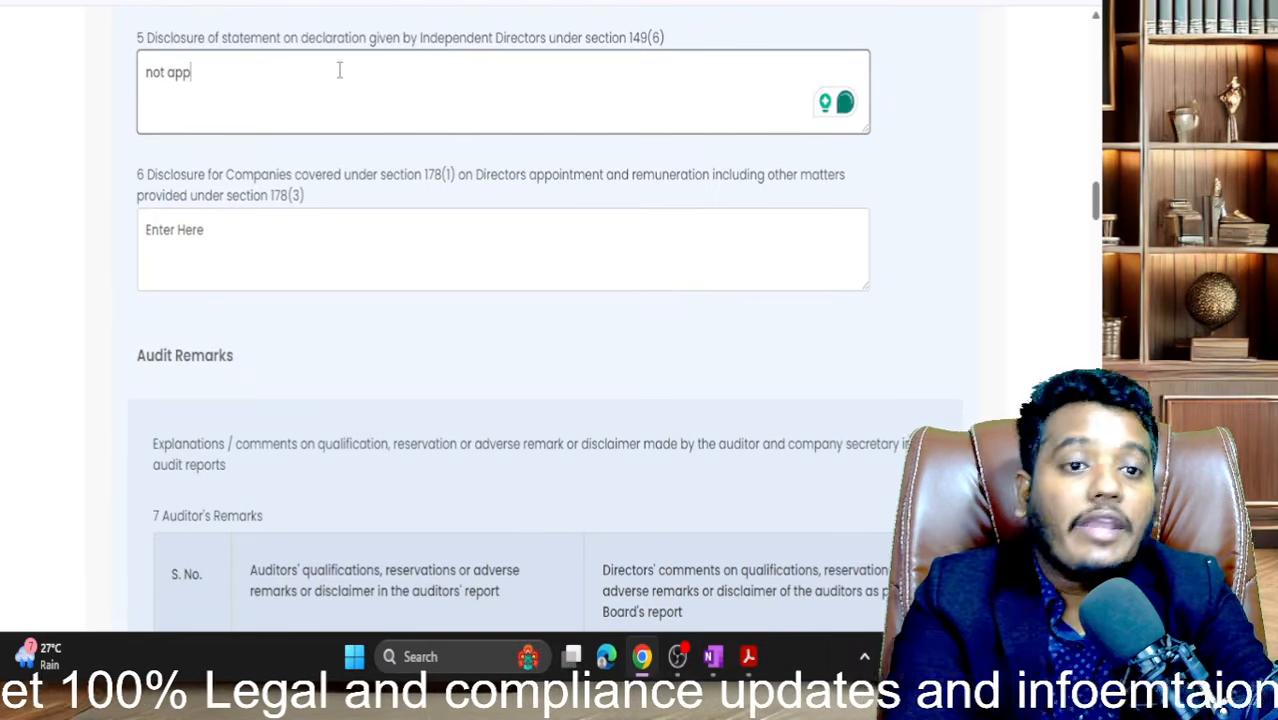
{"action": "scroll", "coordinate": [411, 214], "scroll_direction": "up", "scroll_amount": 2}
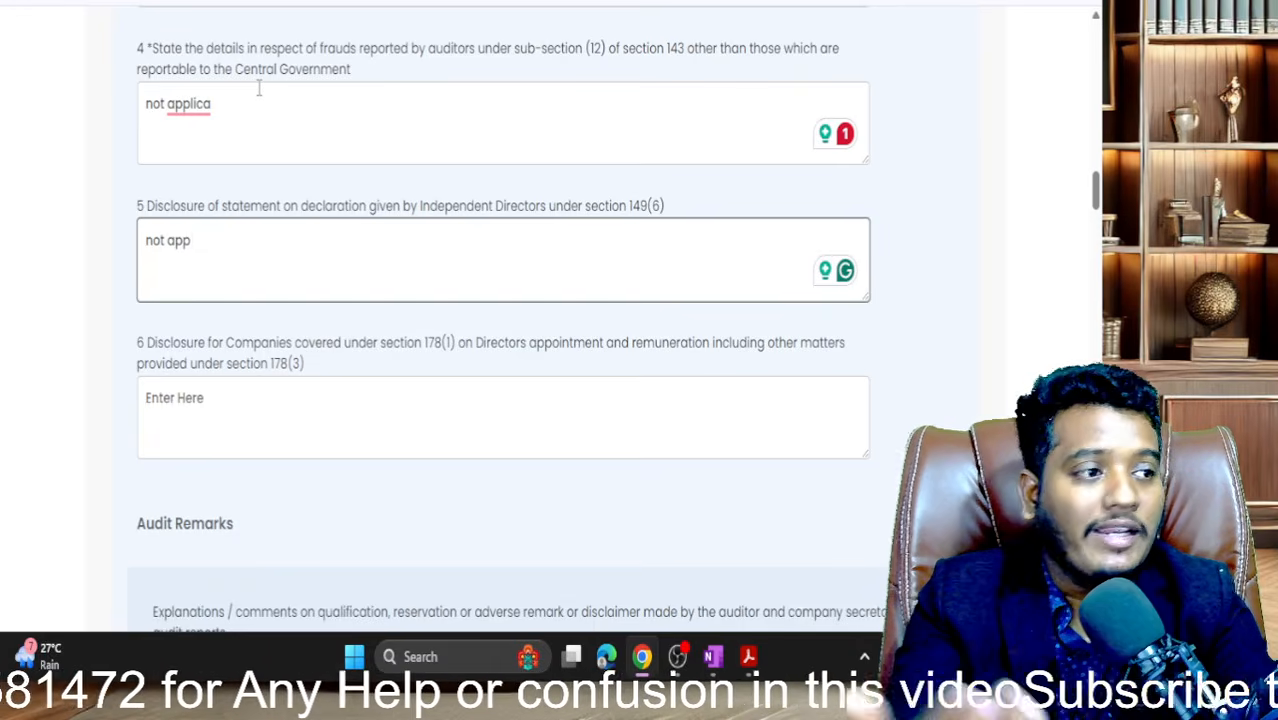
{"action": "scroll", "coordinate": [258, 88], "scroll_direction": "down", "scroll_amount": 4}
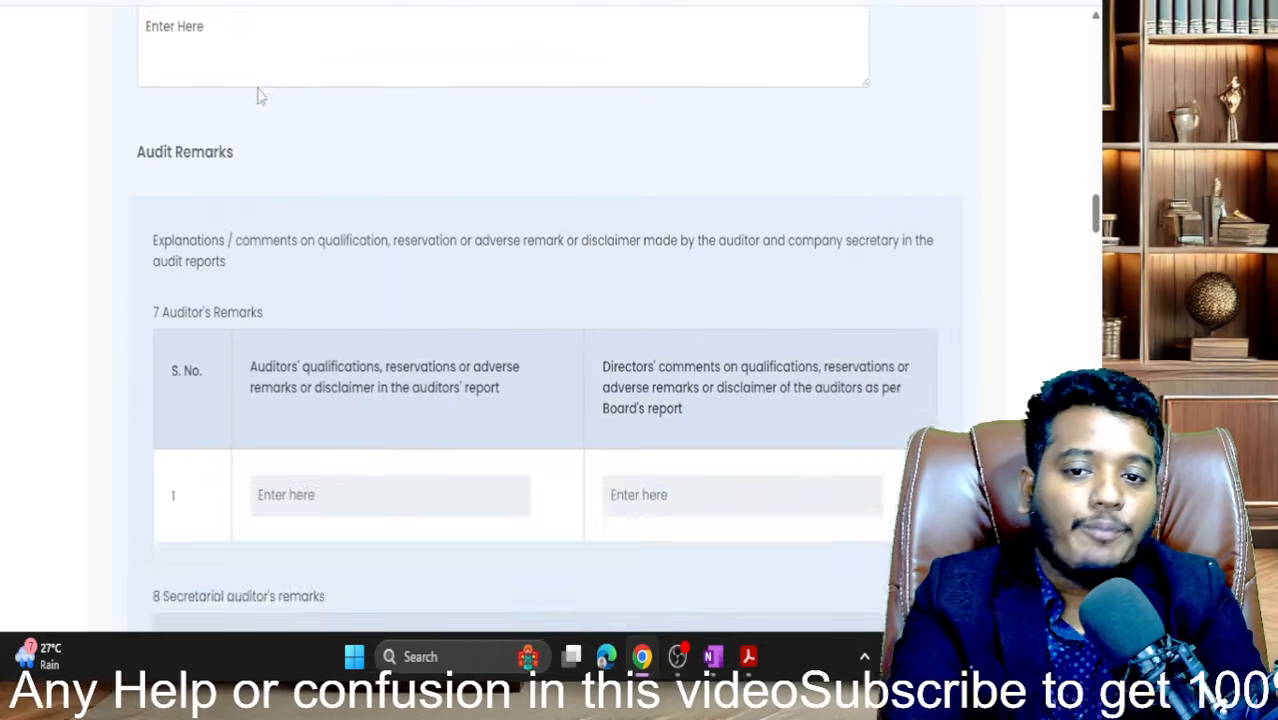
{"action": "scroll", "coordinate": [258, 88], "scroll_direction": "up", "scroll_amount": 3}
{"action": "scroll", "coordinate": [258, 88], "scroll_direction": "down", "scroll_amount": 1}
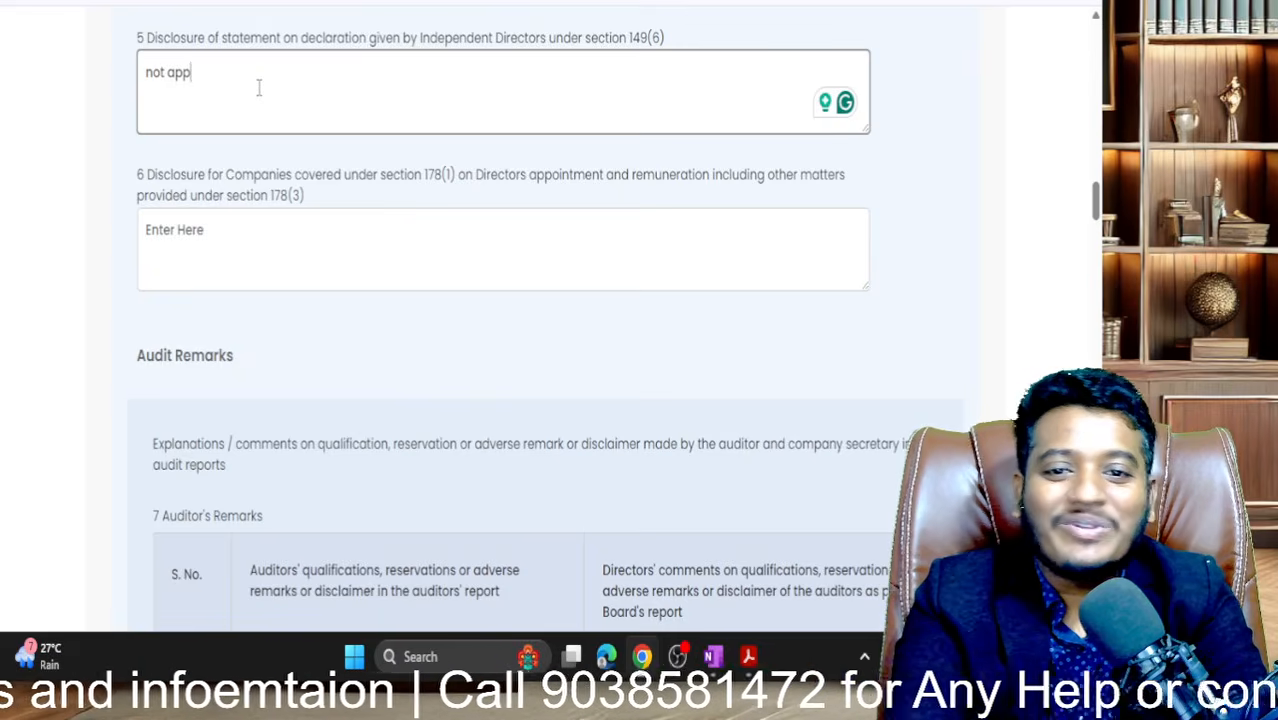
{"action": "scroll", "coordinate": [258, 88], "scroll_direction": "down", "scroll_amount": 1}
{"action": "scroll", "coordinate": [258, 88], "scroll_direction": "up", "scroll_amount": 2}
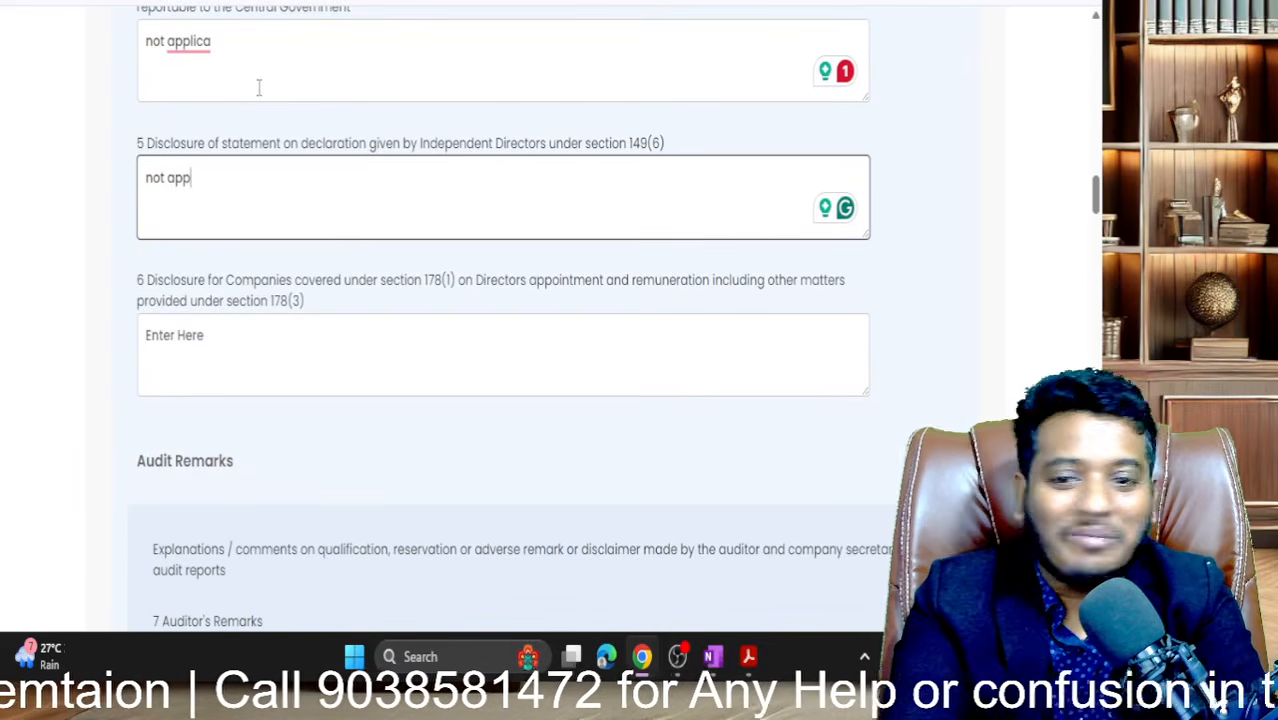
{"action": "scroll", "coordinate": [258, 88], "scroll_direction": "down", "scroll_amount": 2}
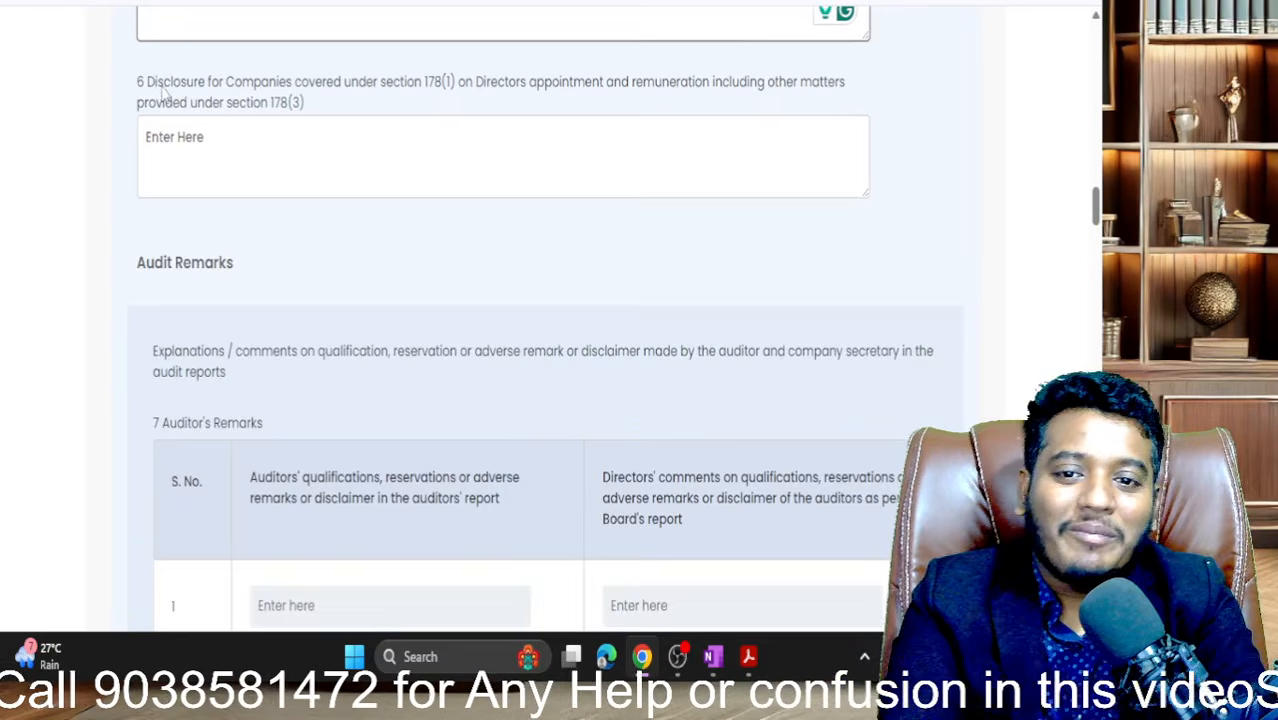
{"action": "scroll", "coordinate": [162, 90], "scroll_direction": "up", "scroll_amount": 1}
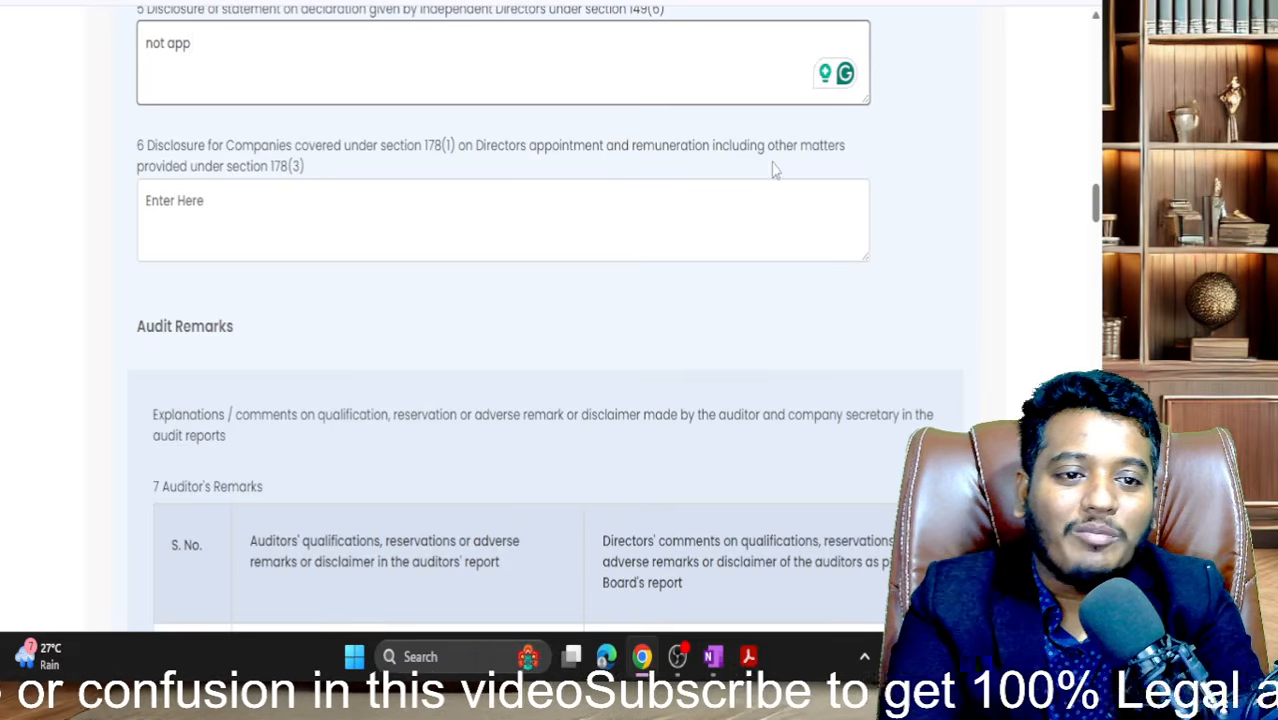
{"action": "left_click", "coordinate": [314, 206]}
{"action": "type", "text": "na"}
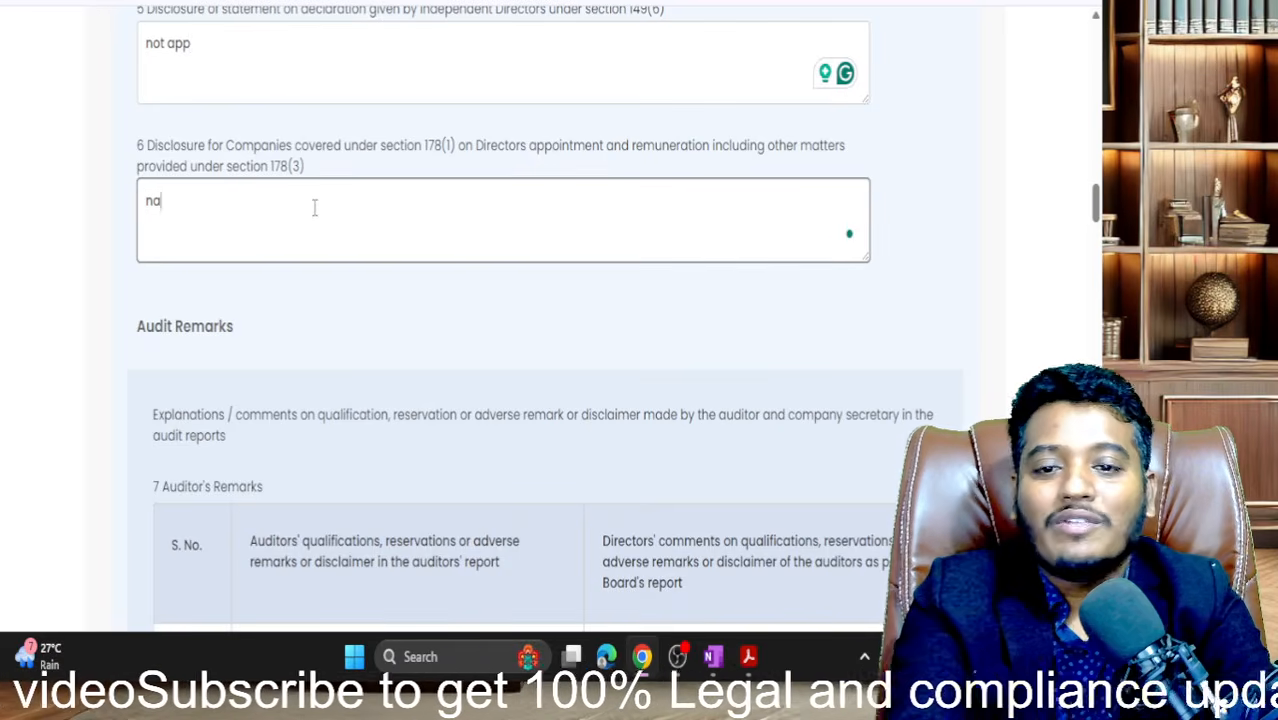
- Move past the empty auditor and secretarial auditor remarks tables to the Section 186 details
{"action": "scroll", "coordinate": [314, 206], "scroll_direction": "down", "scroll_amount": 1}
{"action": "scroll", "coordinate": [314, 215], "scroll_direction": "up", "scroll_amount": 1}
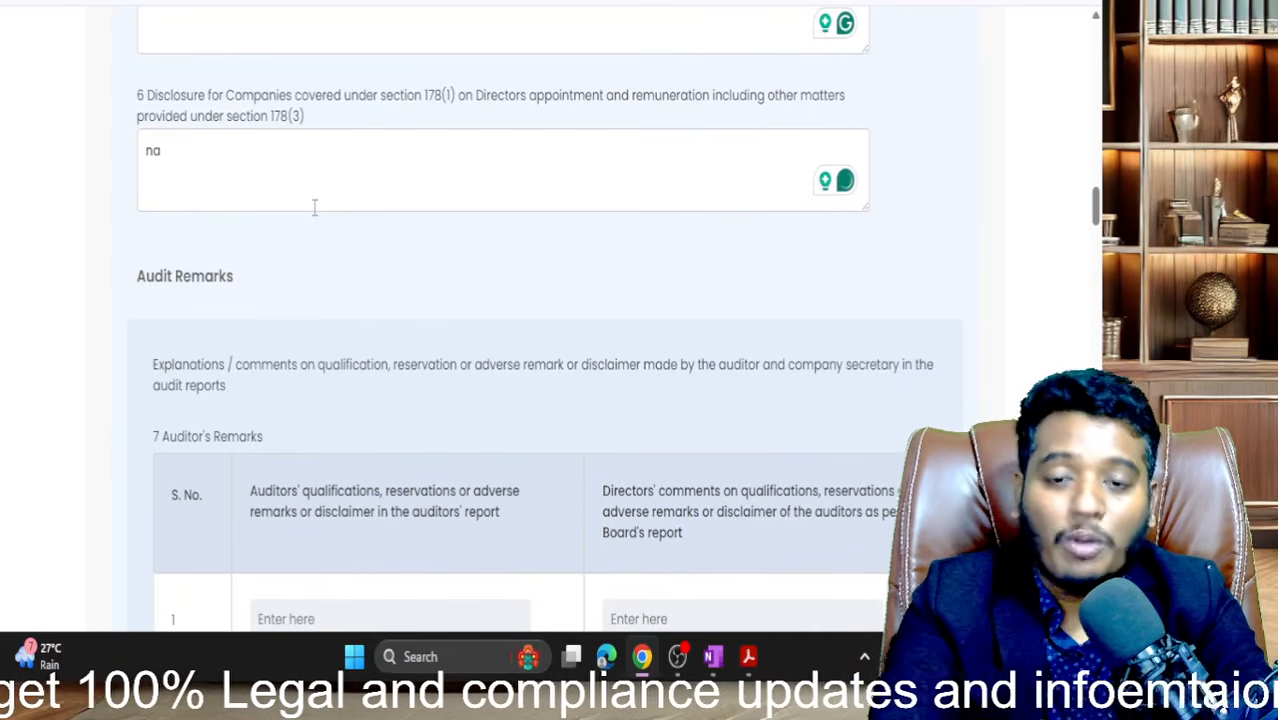
{"action": "scroll", "coordinate": [314, 206], "scroll_direction": "down", "scroll_amount": 3}
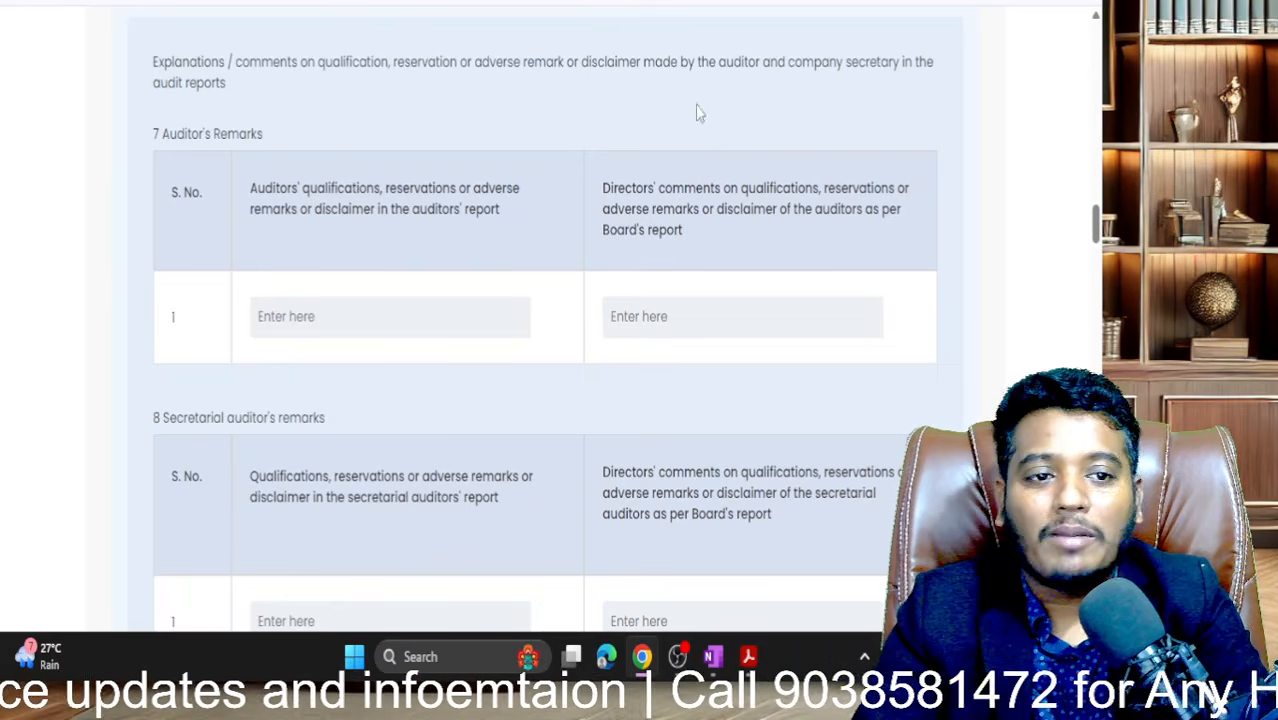
{"action": "left_click", "coordinate": [345, 316]}
{"action": "scroll", "coordinate": [345, 316], "scroll_direction": "up", "scroll_amount": 1}
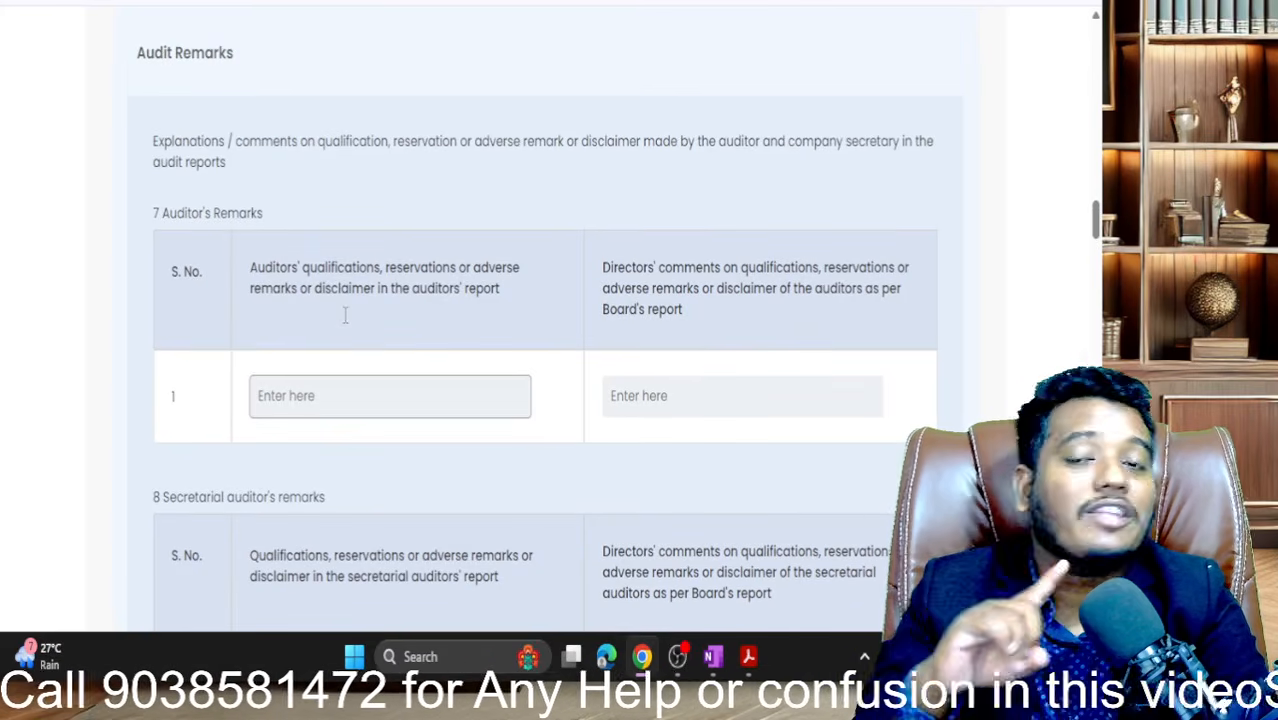
{"action": "scroll", "coordinate": [345, 316], "scroll_direction": "down", "scroll_amount": 7}
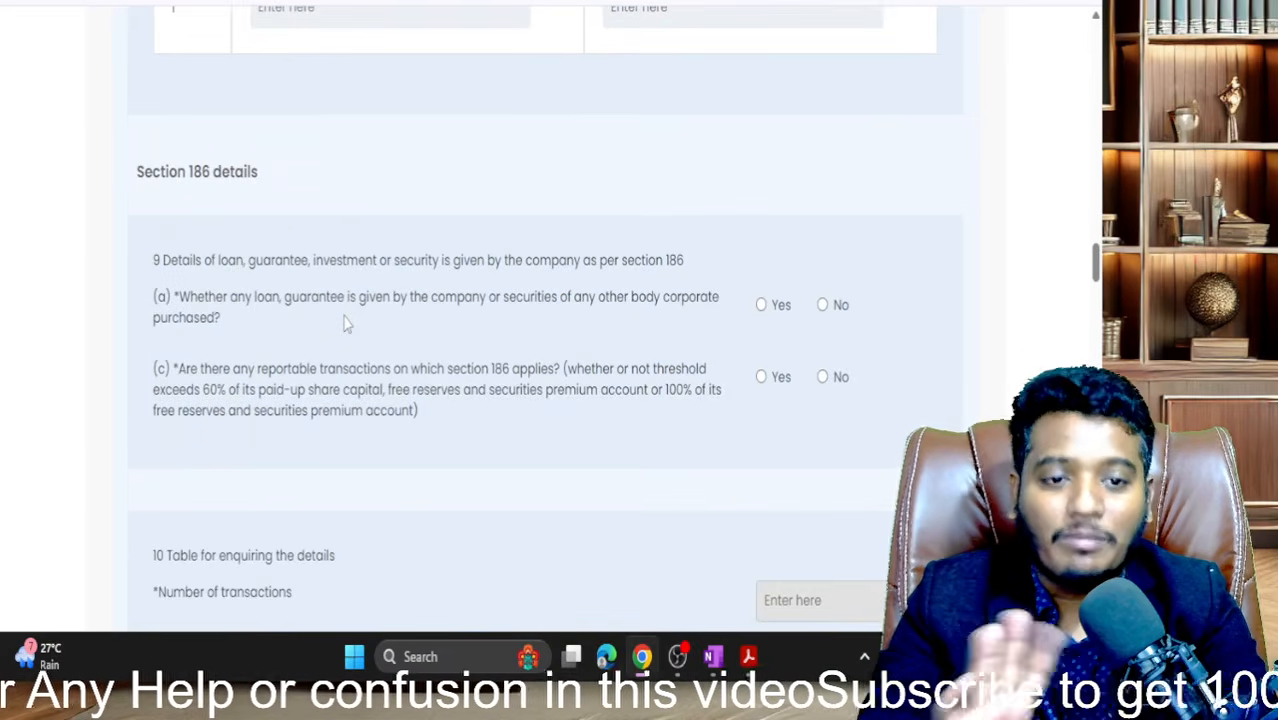
- Answer No to Section 186 question (a) on loans and guarantees given
{"action": "scroll", "coordinate": [345, 320], "scroll_direction": "down", "scroll_amount": 1}
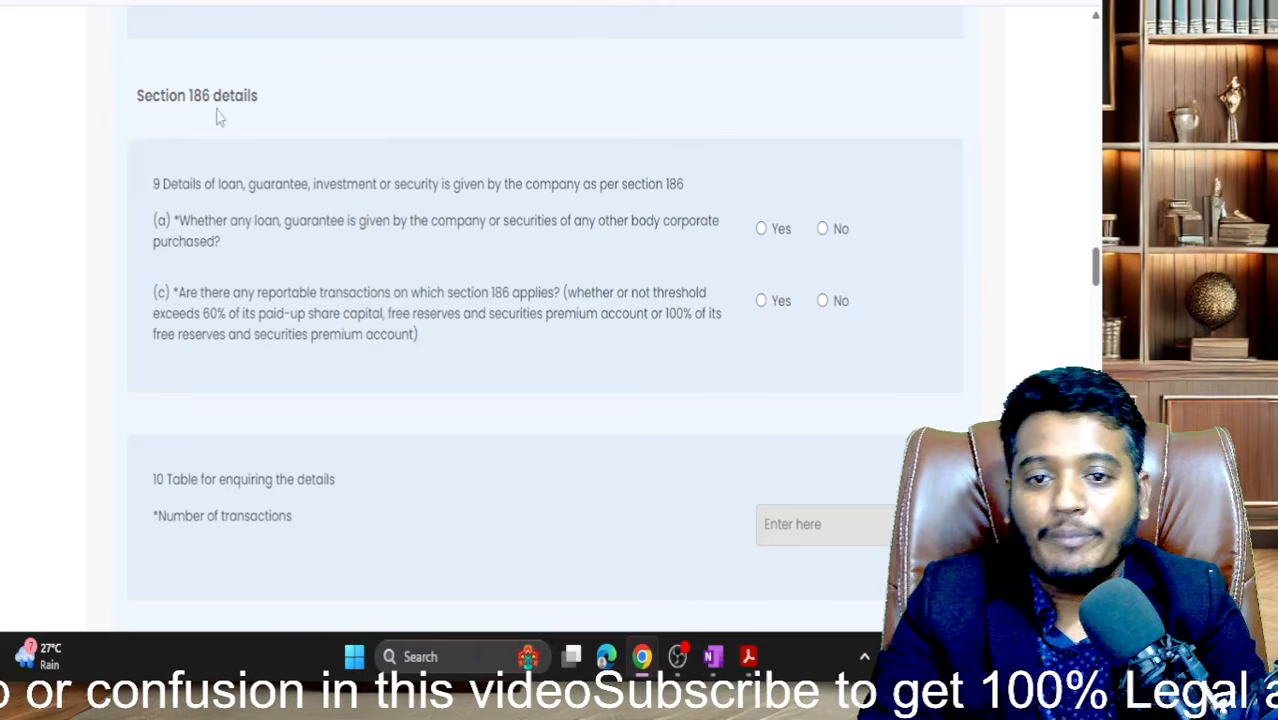
{"action": "left_click_drag", "start_coordinate": [184, 184], "coordinate": [470, 184]}
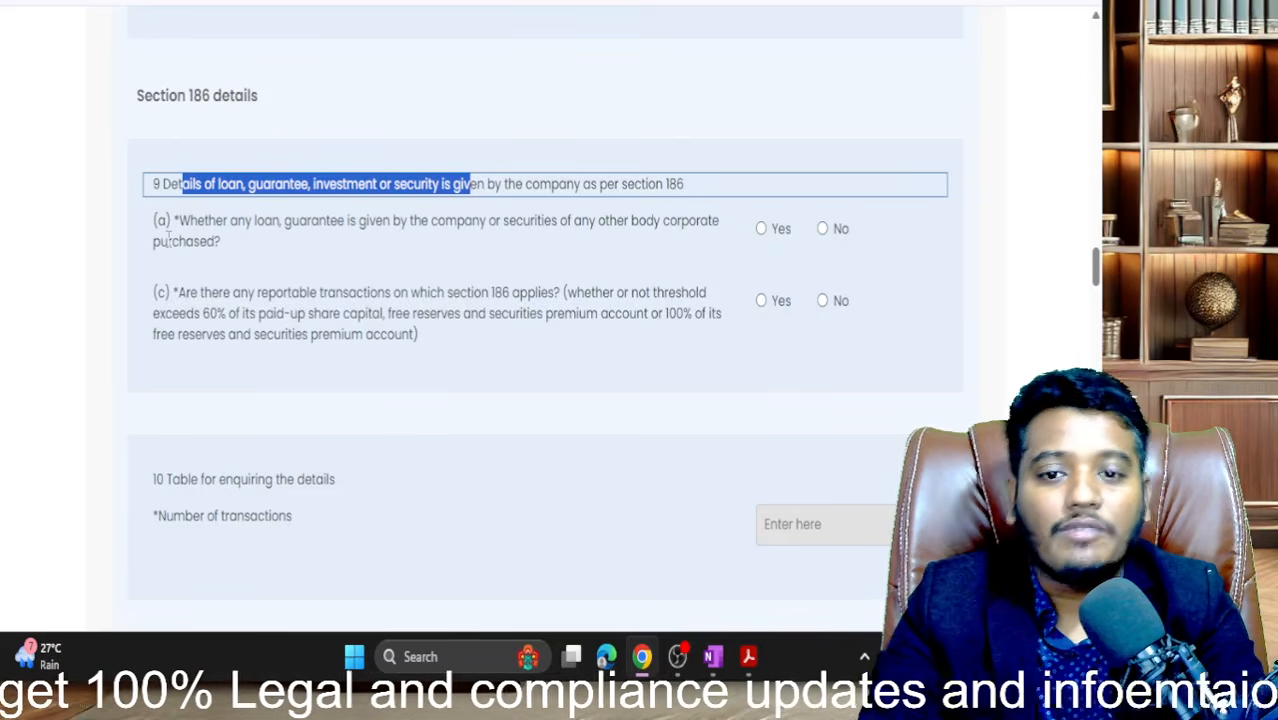
{"action": "left_click_drag", "start_coordinate": [217, 222], "coordinate": [654, 245]}
{"action": "left_click", "coordinate": [767, 243]}
{"action": "left_click", "coordinate": [761, 229]}
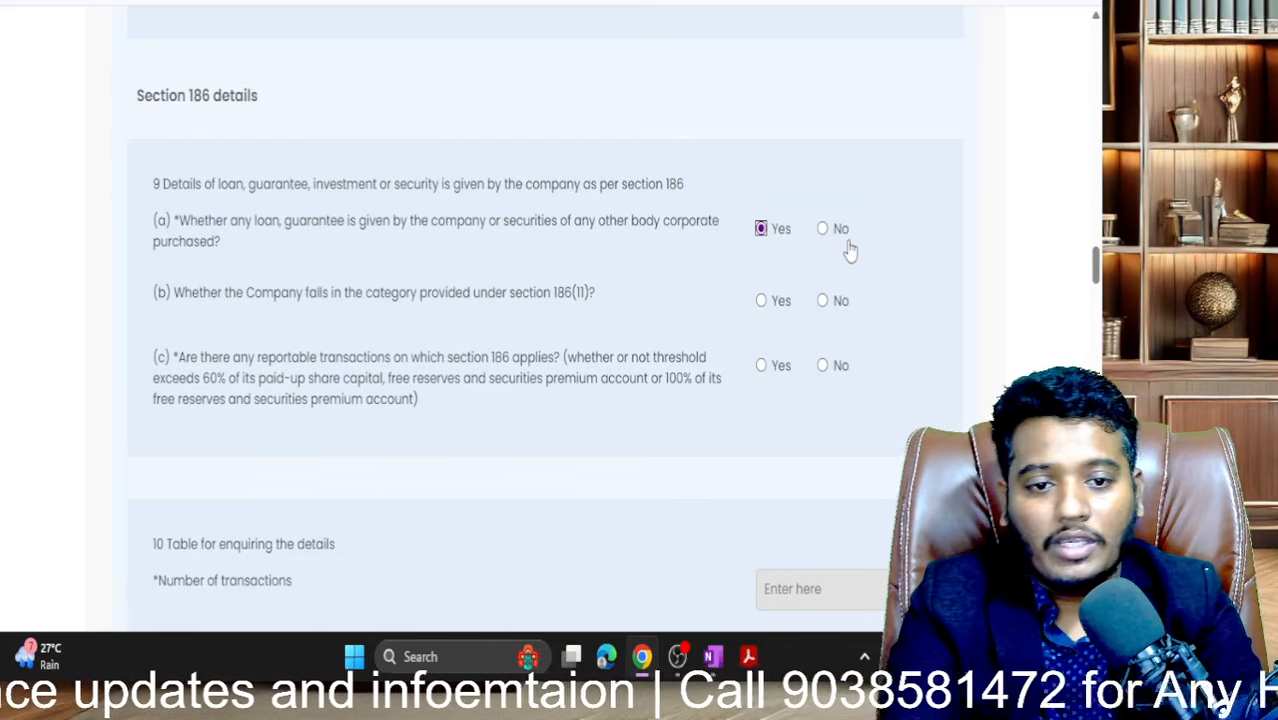
{"action": "left_click", "coordinate": [826, 232]}
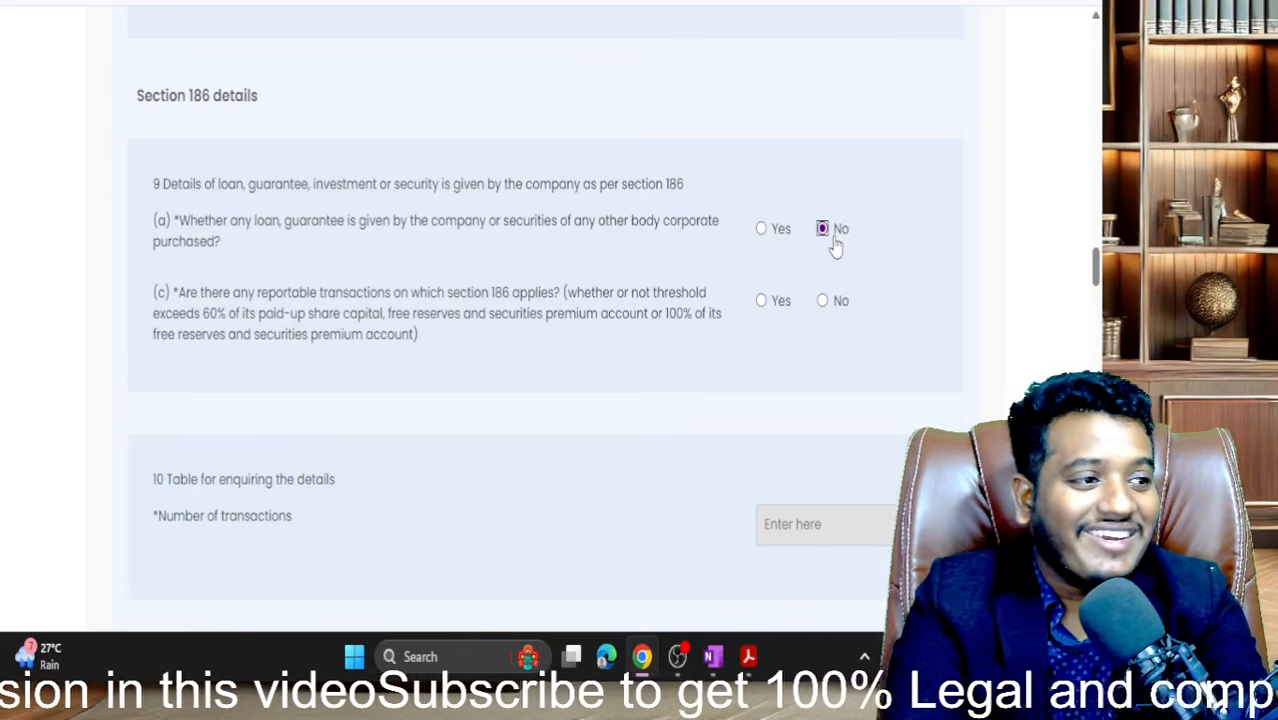
- Set question (c) on reportable transactions to Yes after toggling between Yes and No
{"action": "scroll", "coordinate": [836, 248], "scroll_direction": "down", "scroll_amount": 1}
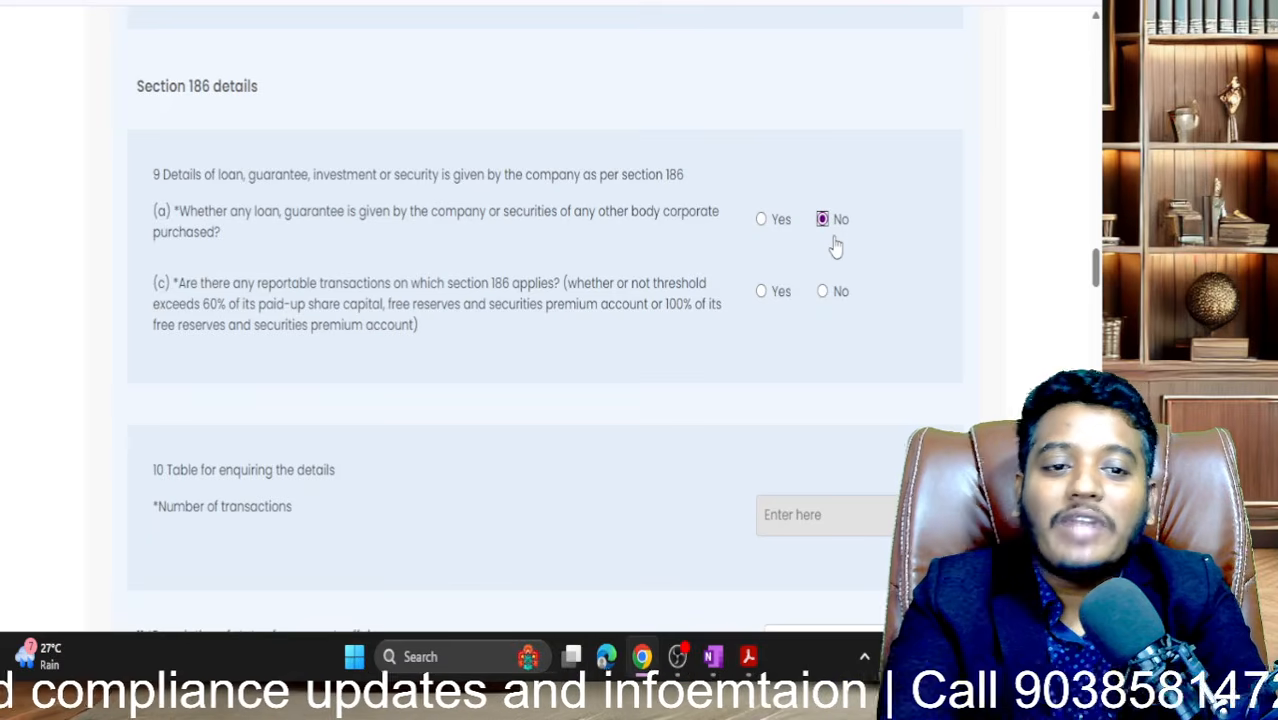
{"action": "scroll", "coordinate": [836, 247], "scroll_direction": "down", "scroll_amount": 1}
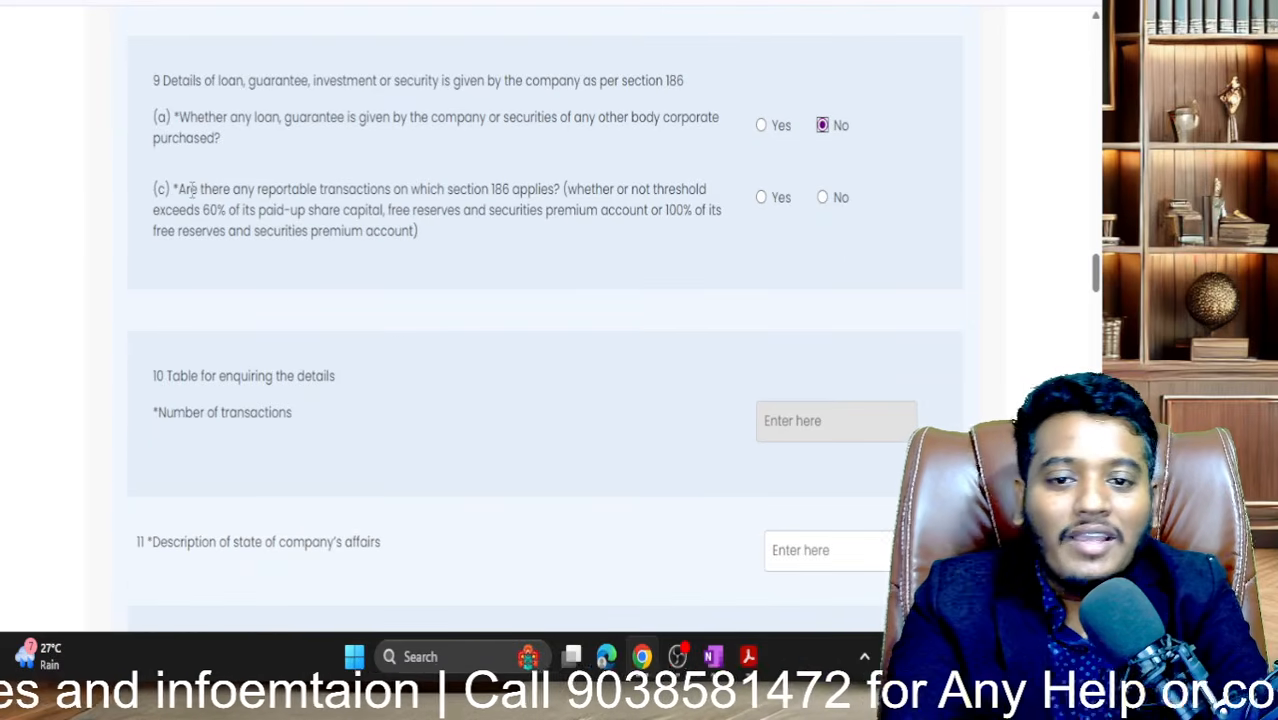
{"action": "left_click_drag", "start_coordinate": [190, 189], "coordinate": [228, 211]}
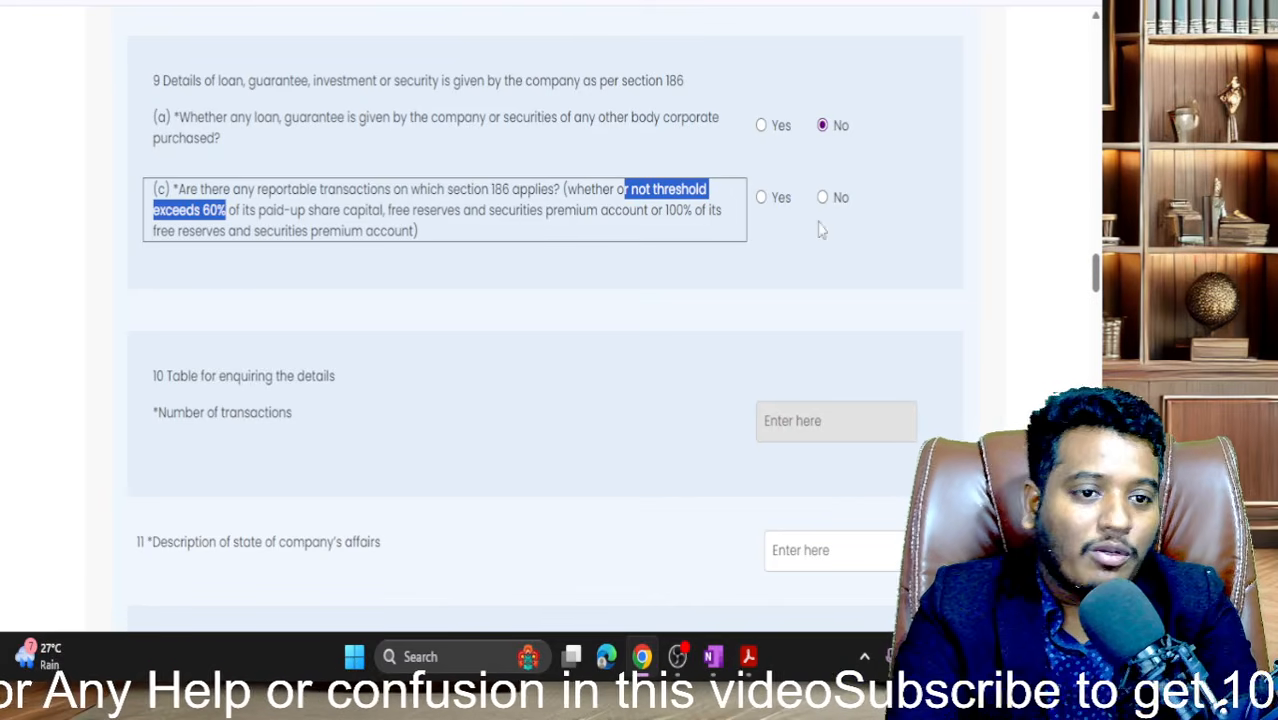
{"action": "left_click", "coordinate": [761, 199]}
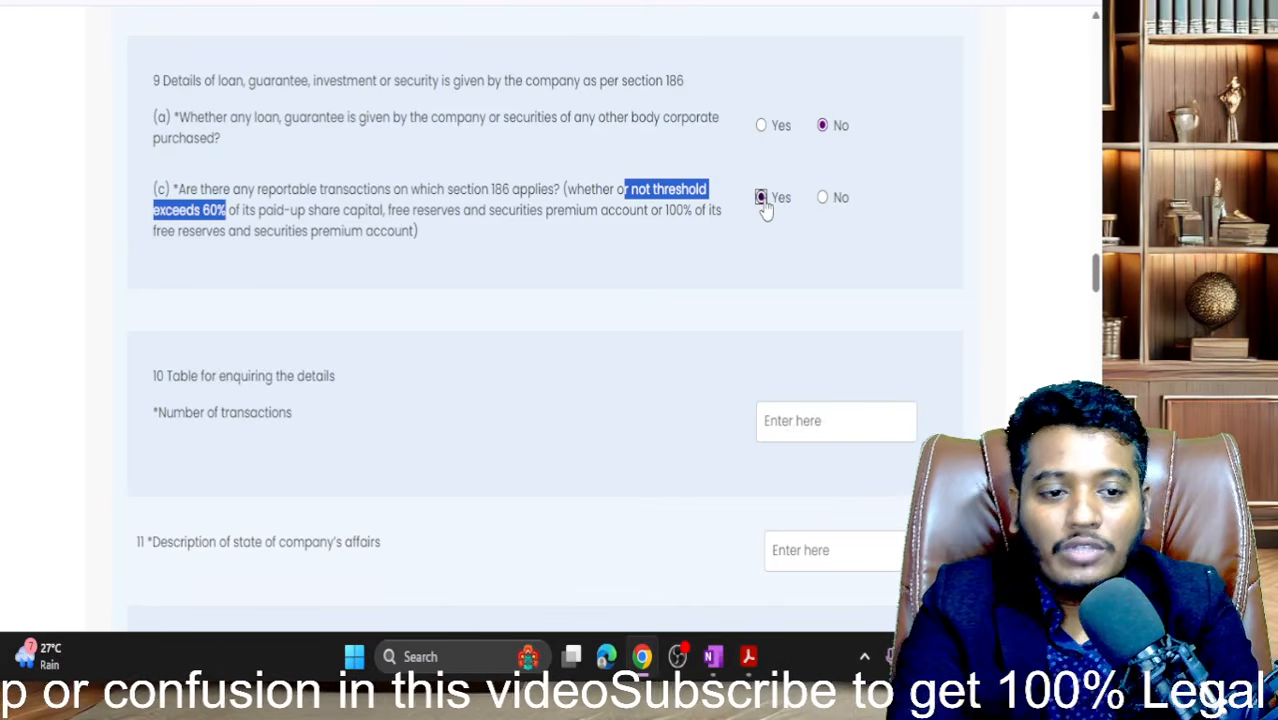
{"action": "left_click", "coordinate": [822, 198]}
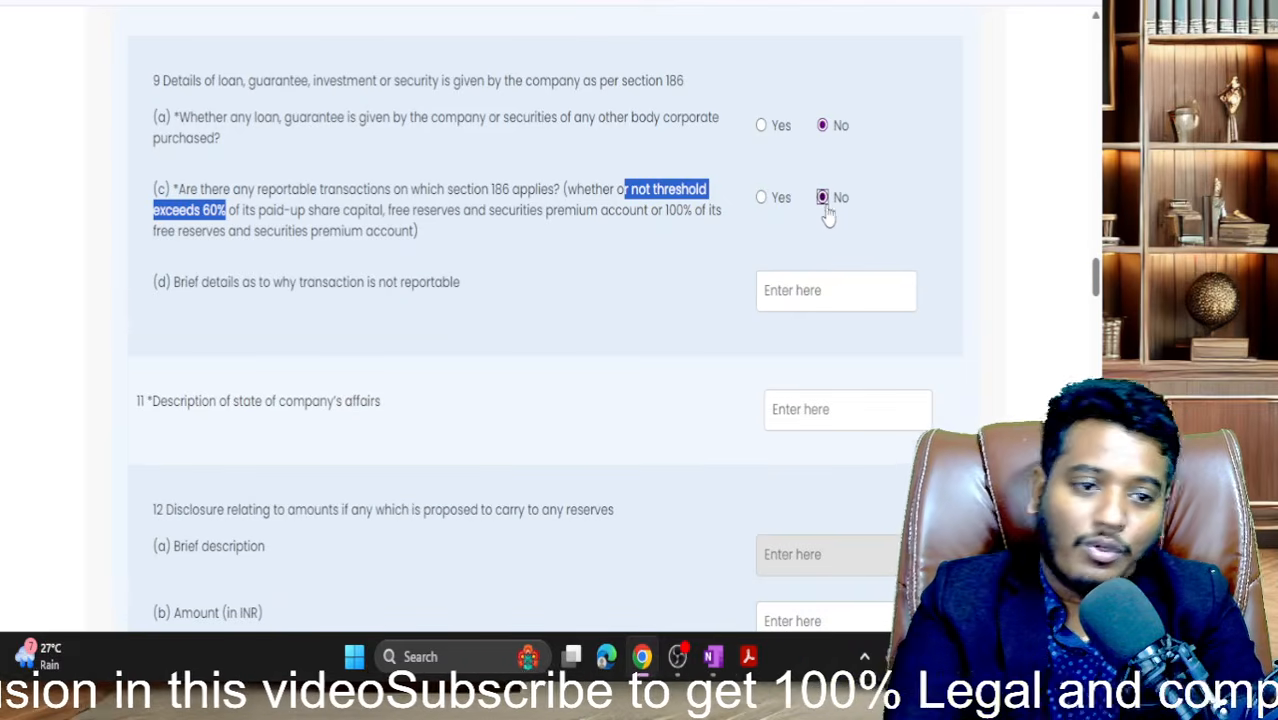
{"action": "left_click", "coordinate": [602, 293]}
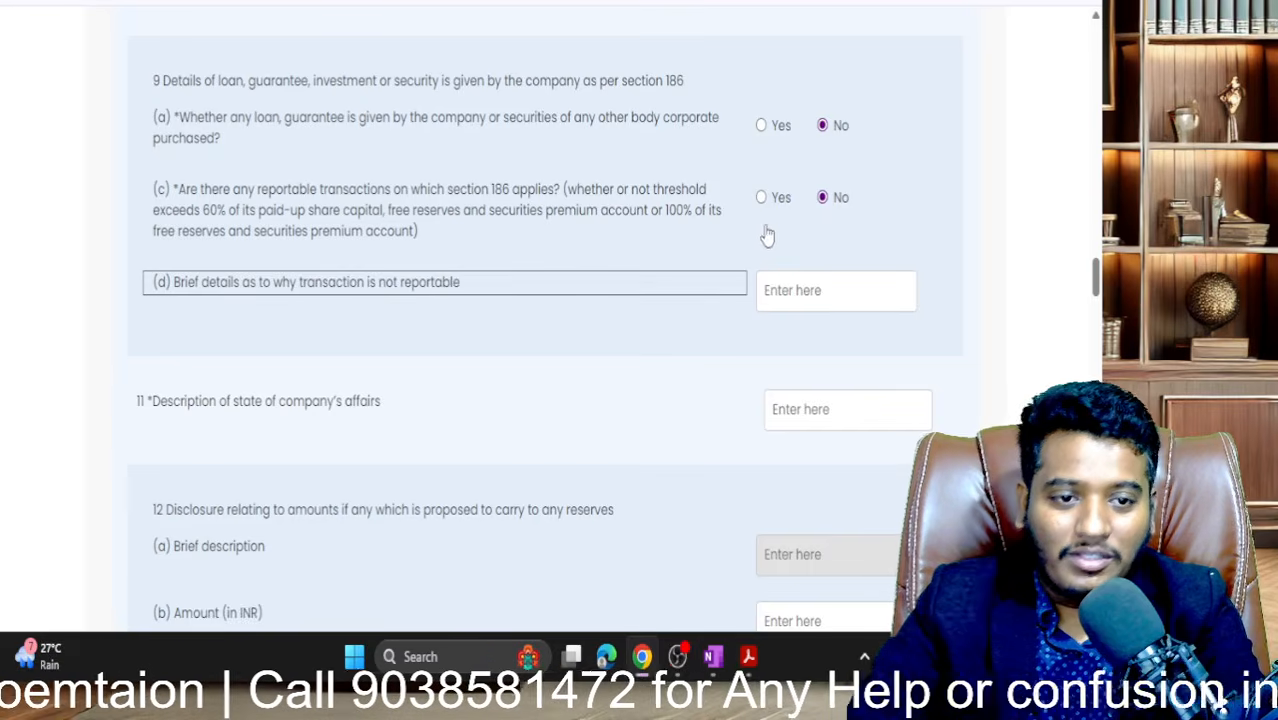
{"action": "left_click", "coordinate": [781, 302]}
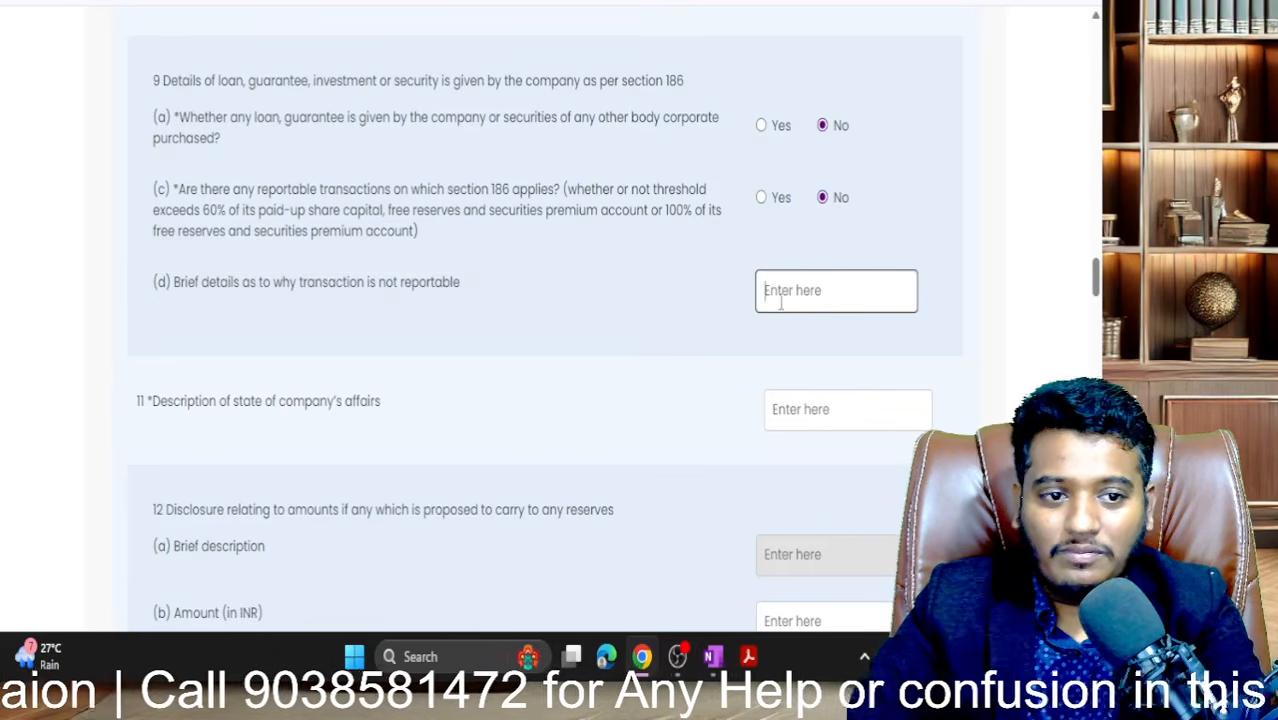
{"action": "left_click", "coordinate": [766, 214]}
{"action": "left_click", "coordinate": [763, 199]}
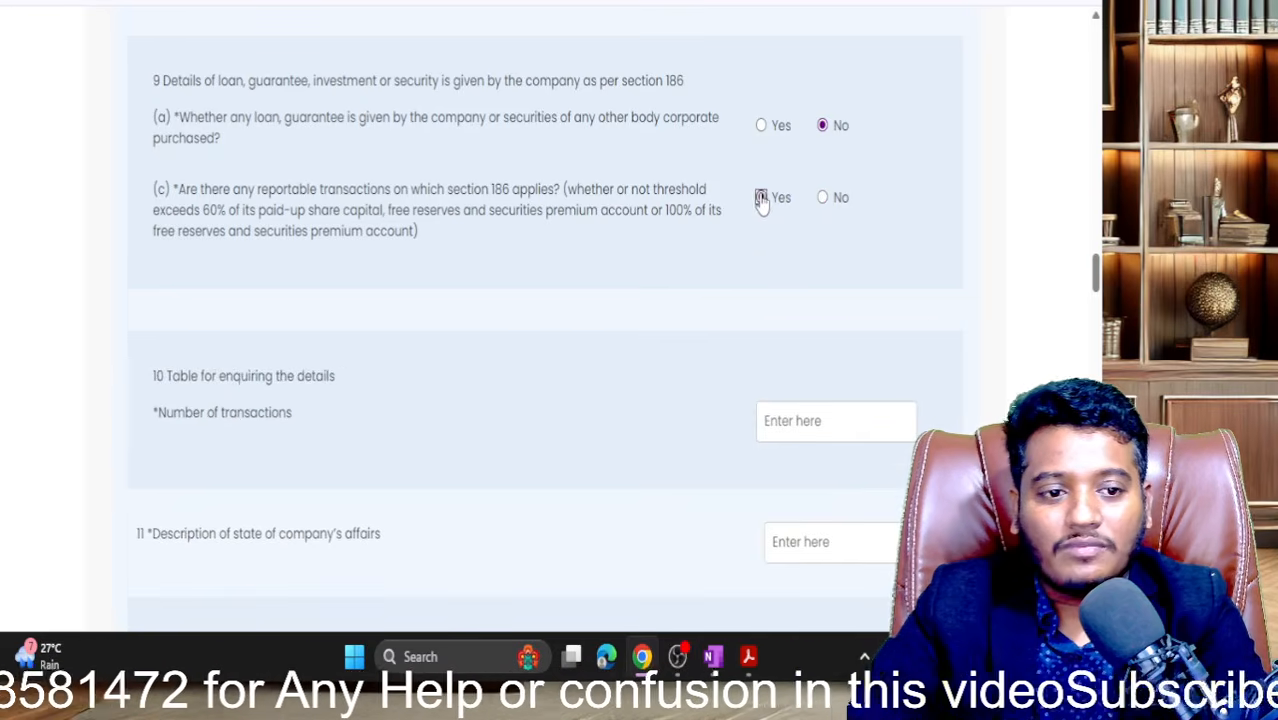
{"action": "scroll", "coordinate": [784, 314], "scroll_direction": "down", "scroll_amount": 1}
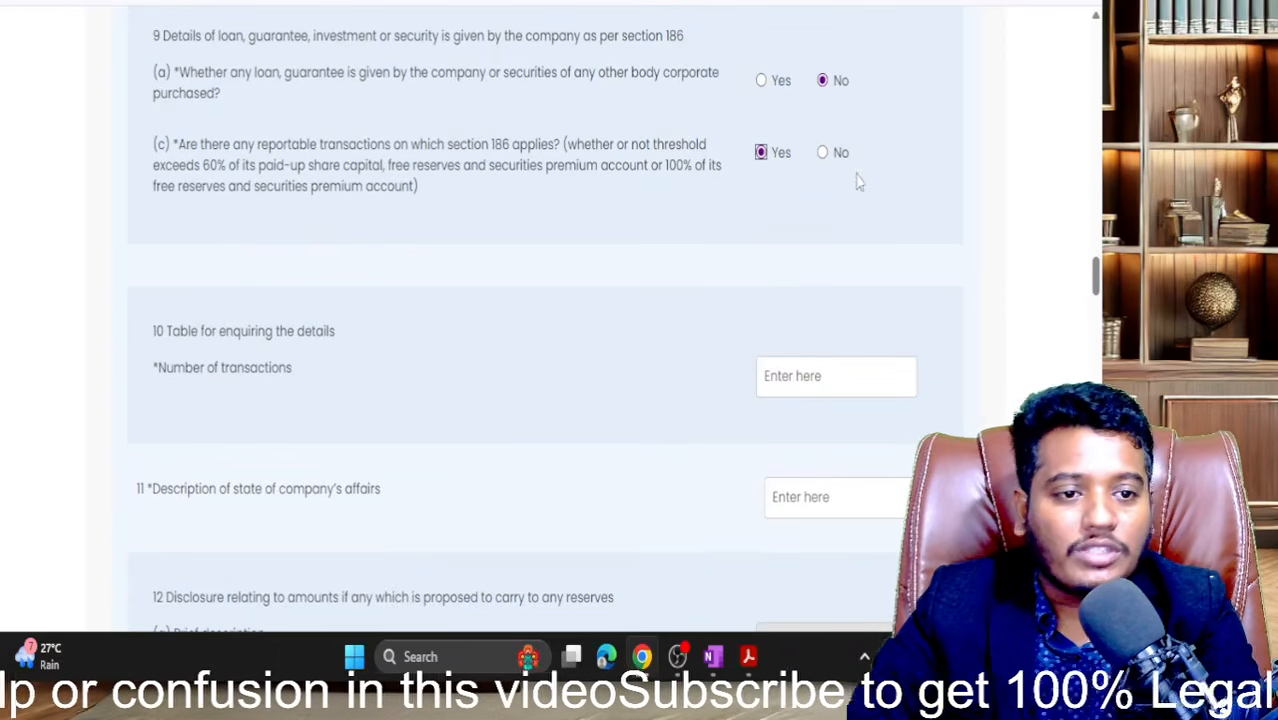
{"action": "left_click", "coordinate": [824, 154]}
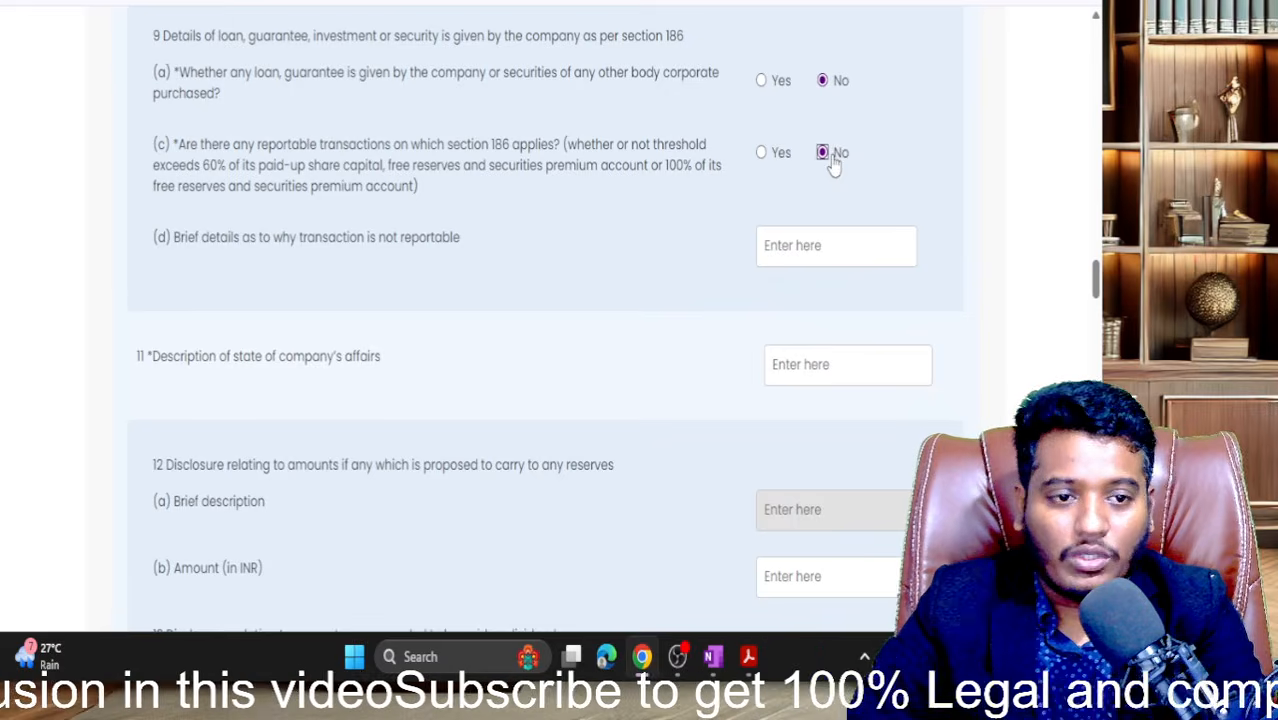
{"action": "left_click", "coordinate": [777, 157]}
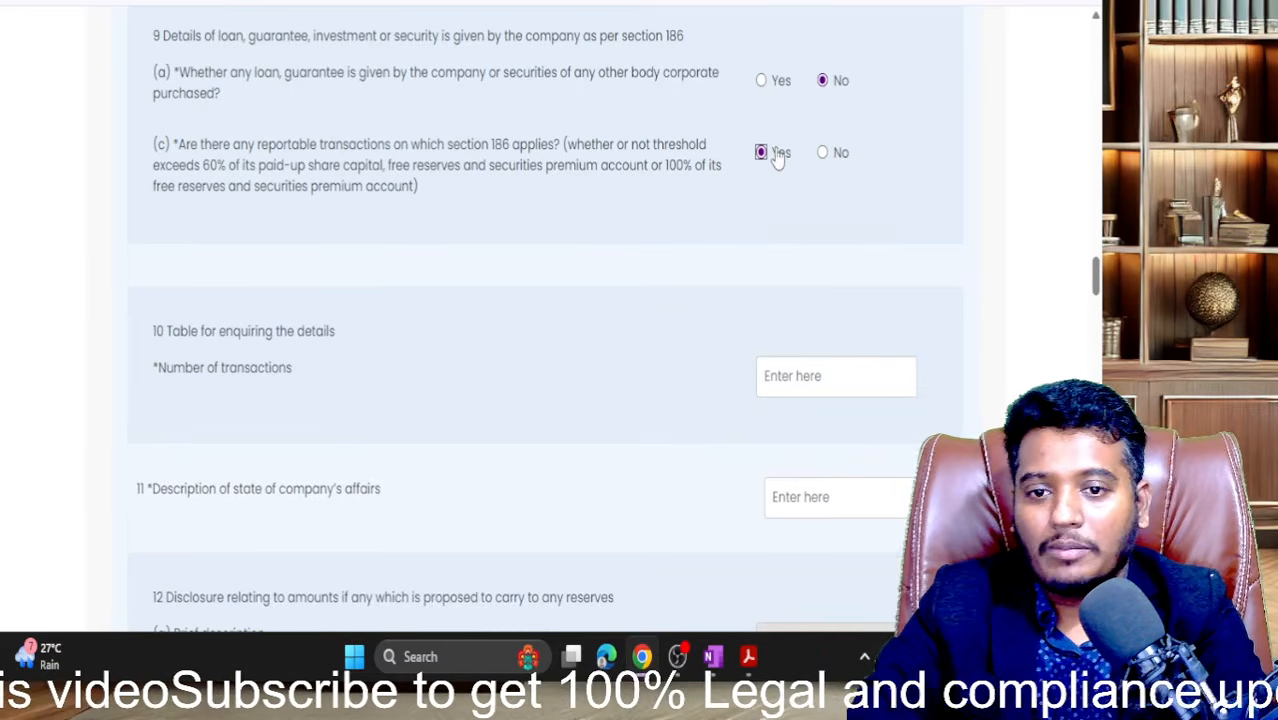
- Enter 0 as the number of transactions
{"action": "scroll", "coordinate": [300, 403], "scroll_direction": "down", "scroll_amount": 1}
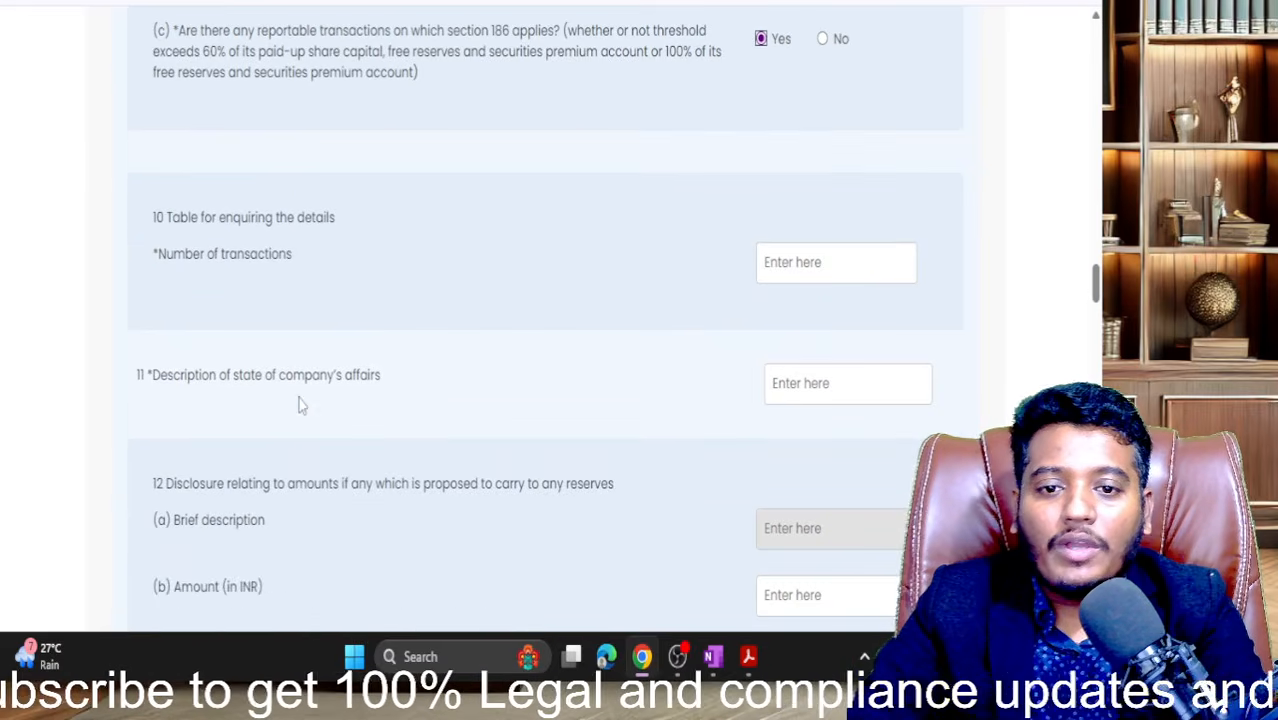
{"action": "left_click", "coordinate": [797, 268]}
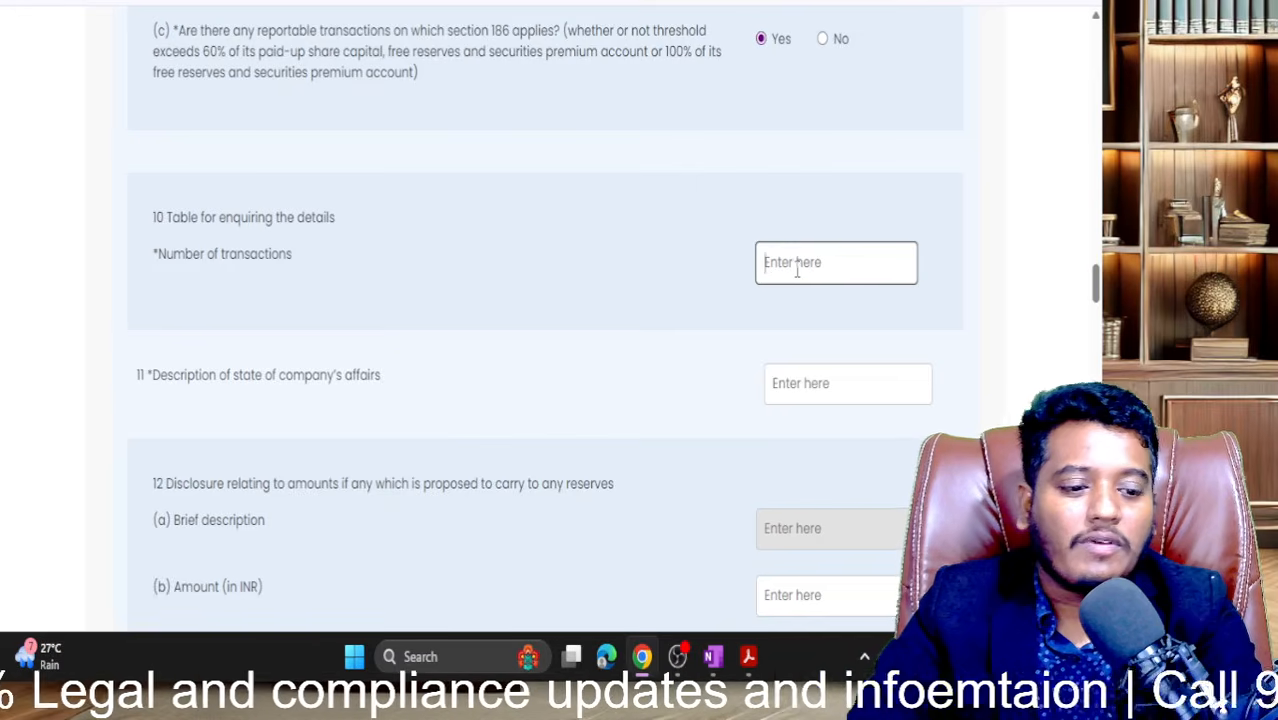
{"action": "type", "text": "0"}
{"action": "left_click", "coordinate": [652, 362]}
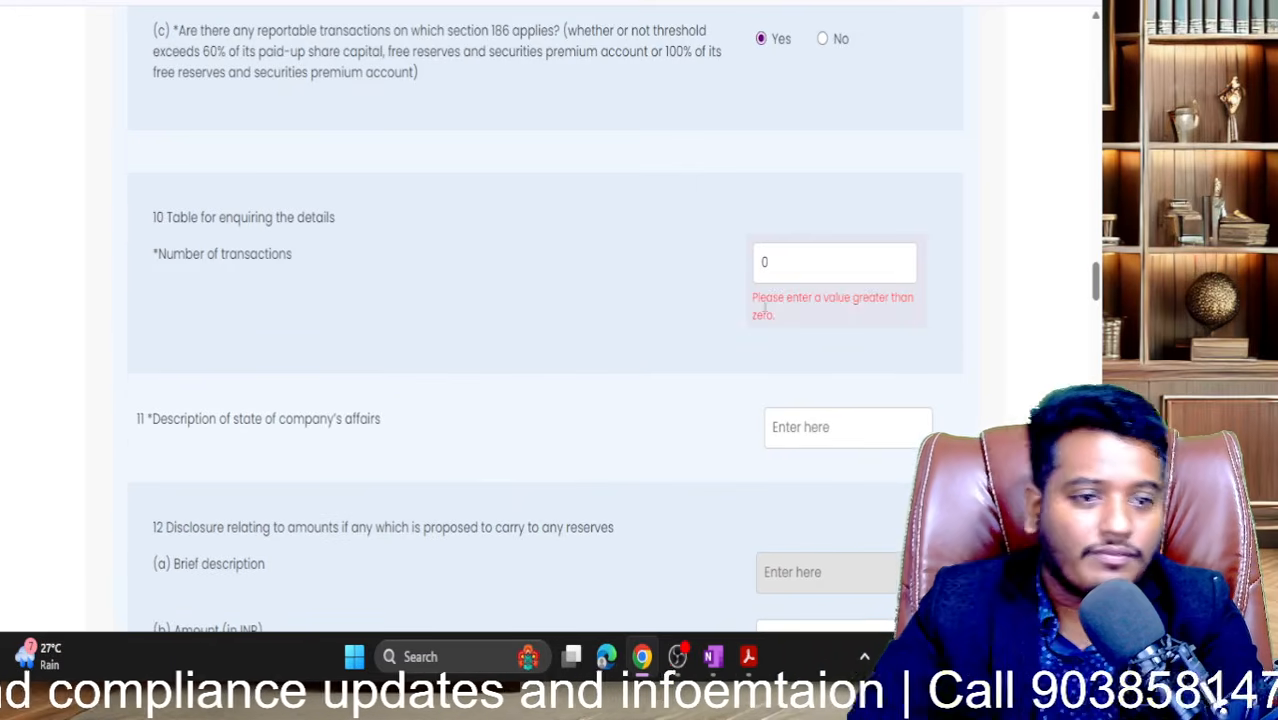
{"action": "scroll", "coordinate": [765, 306], "scroll_direction": "up", "scroll_amount": 1}
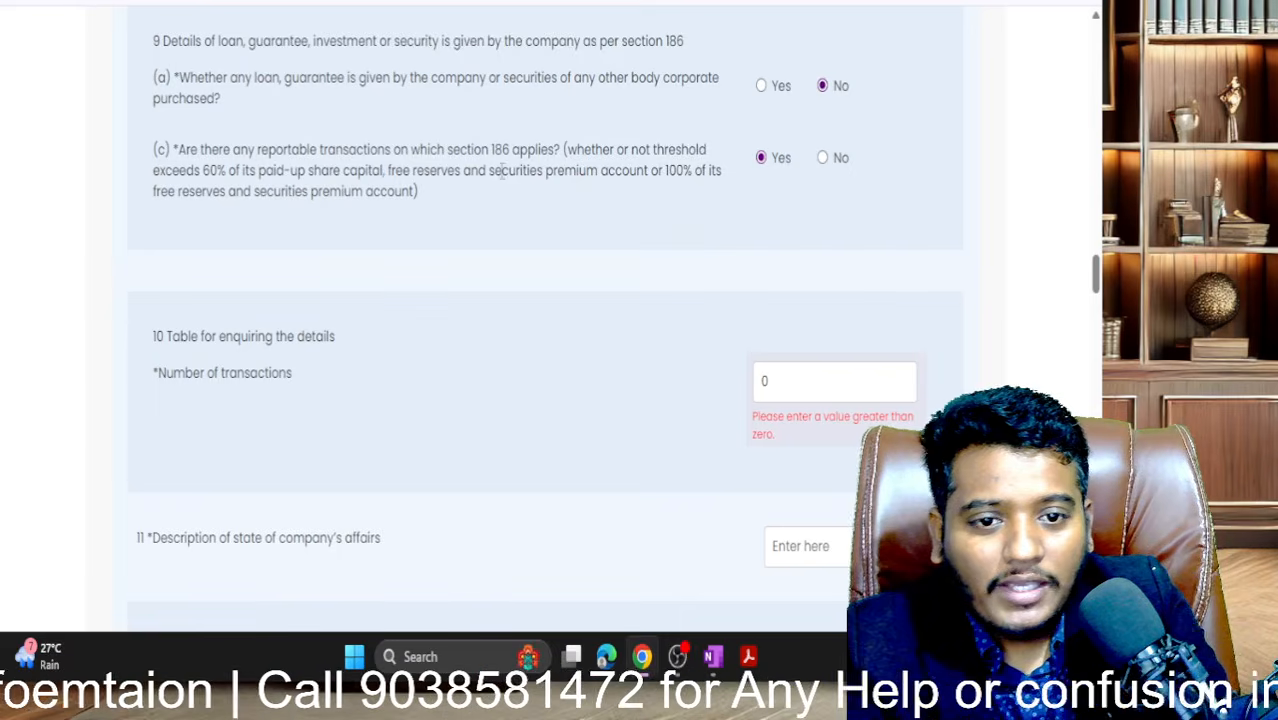
- Switch 9(c) back to No and enter 0 as the 9(d) brief details
{"action": "left_click", "coordinate": [823, 160]}
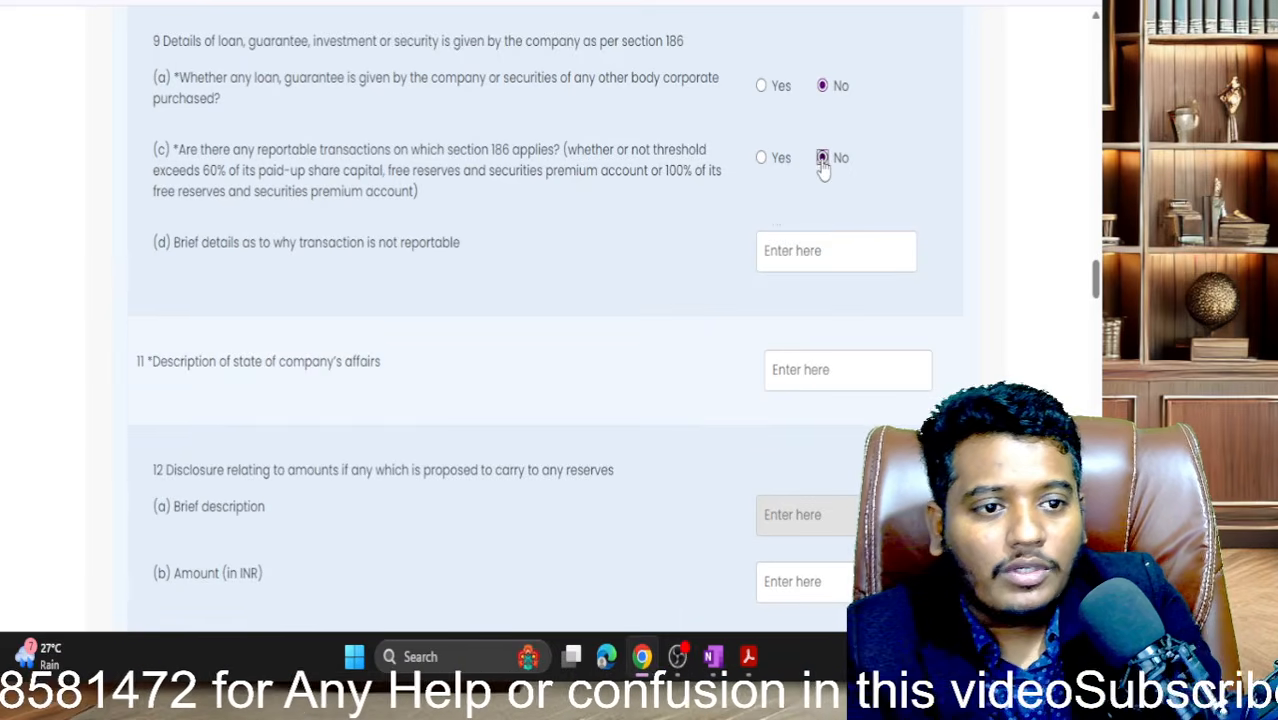
{"action": "left_click", "coordinate": [839, 258]}
{"action": "type", "text": "0"}
{"action": "left_click", "coordinate": [644, 350]}
{"action": "scroll", "coordinate": [644, 350], "scroll_direction": "down", "scroll_amount": 1}
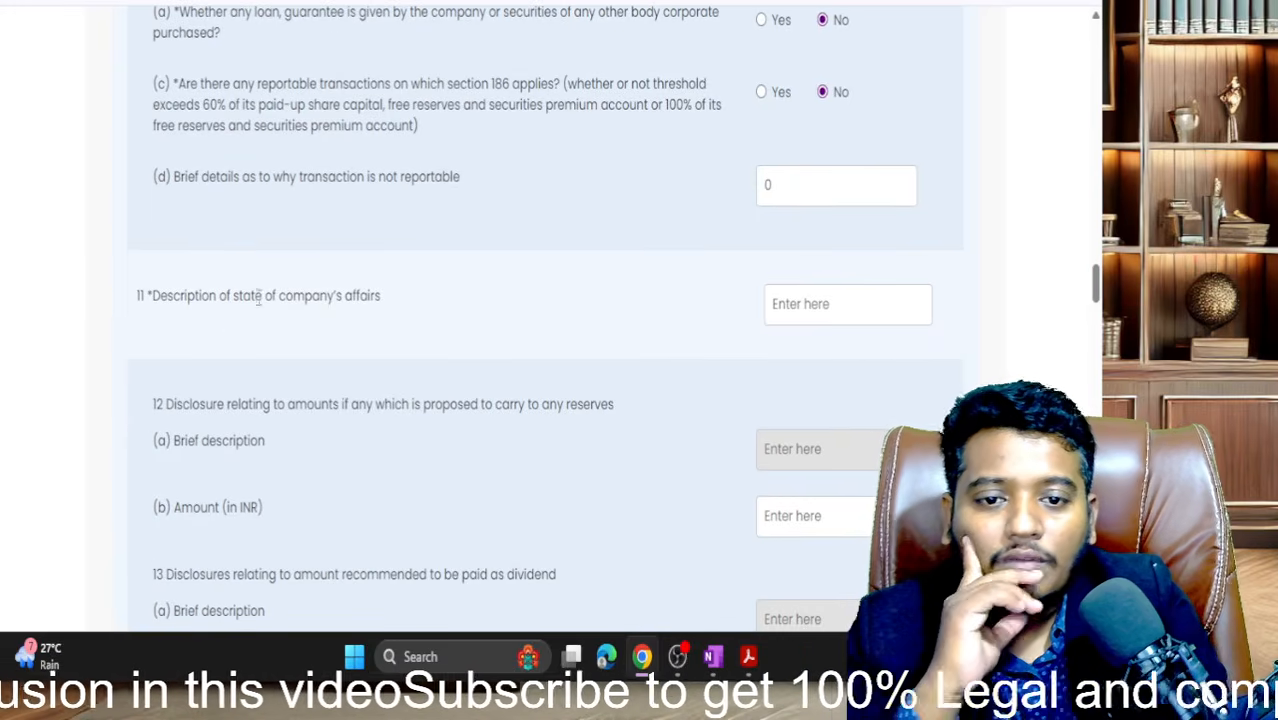
{"action": "left_click", "coordinate": [776, 310]}
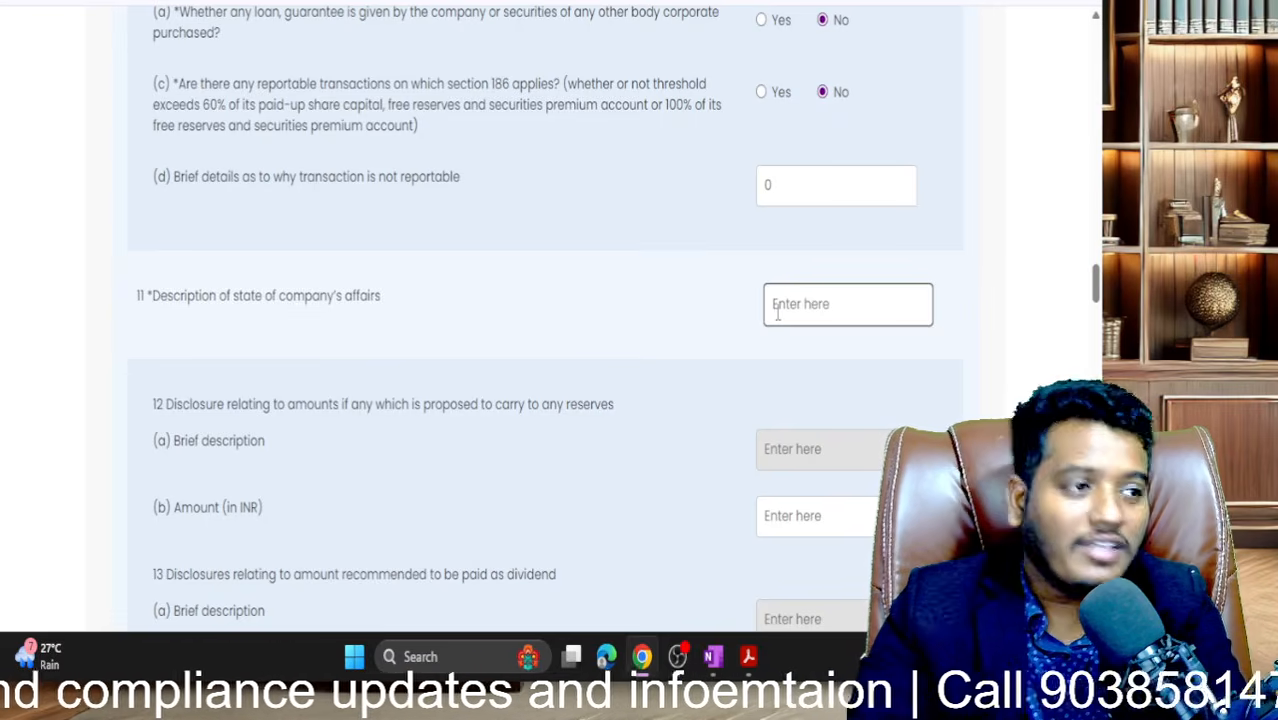
- Enter 'sdfddssdfsdf' as the state of company's affairs description
{"action": "scroll", "coordinate": [776, 312], "scroll_direction": "down", "scroll_amount": 1}
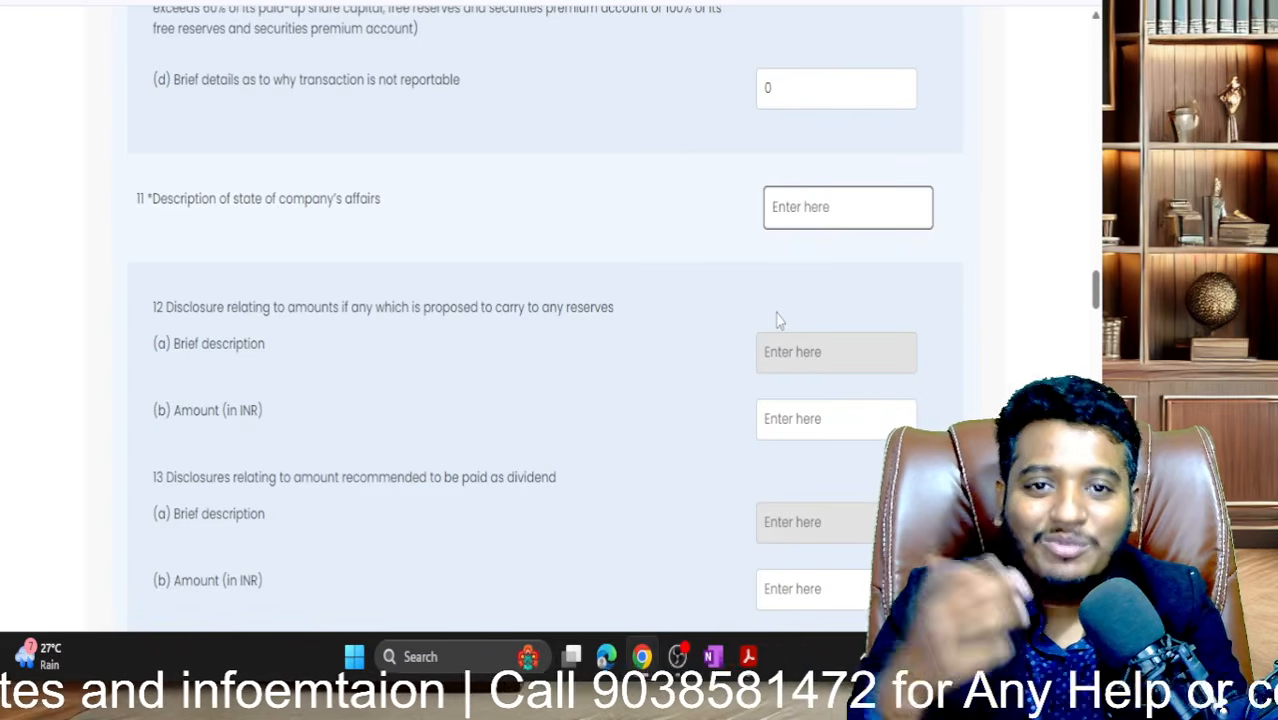
{"action": "scroll", "coordinate": [779, 320], "scroll_direction": "down", "scroll_amount": 1}
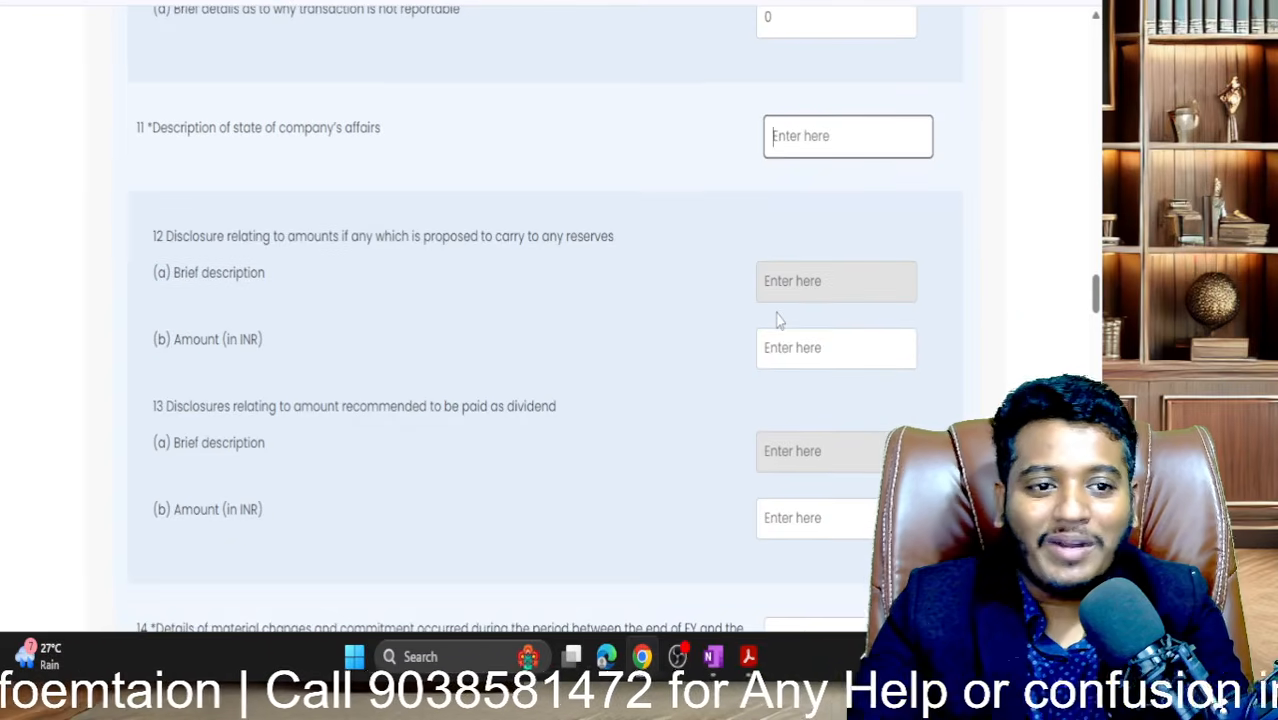
{"action": "type", "text": "sdfddssdfsdf"}
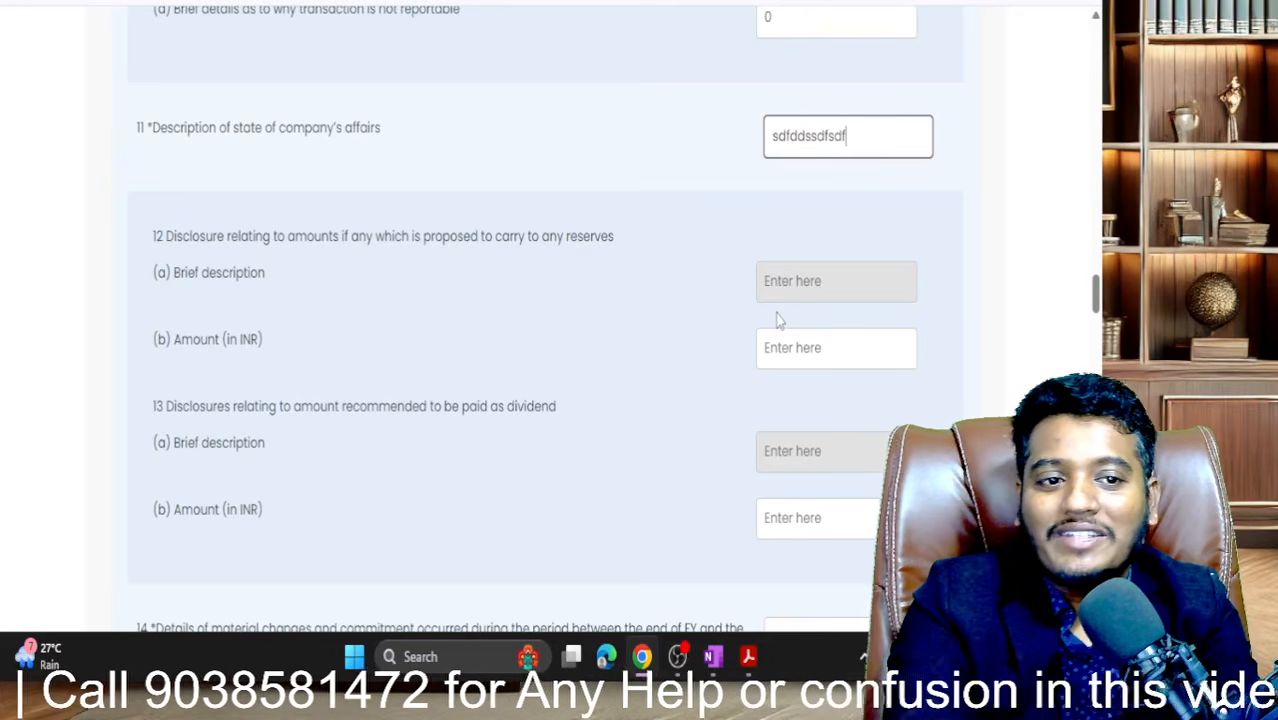
{"action": "left_click", "coordinate": [528, 338]}
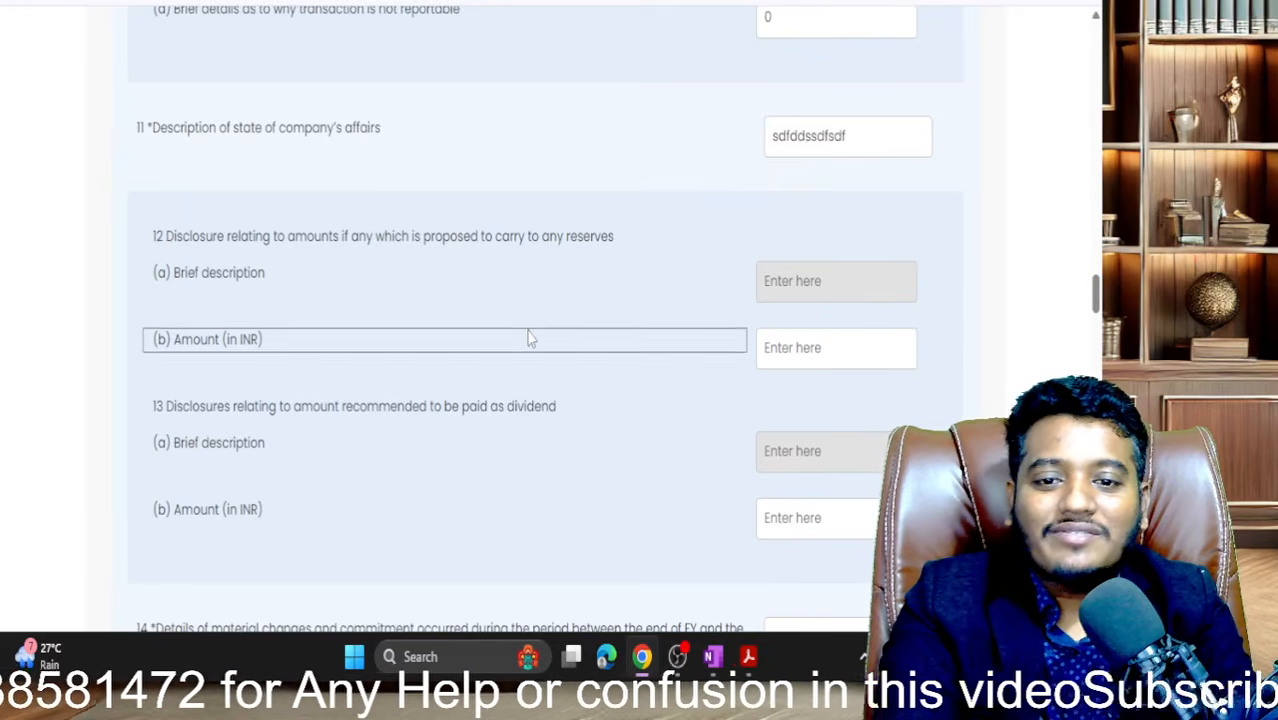
{"action": "scroll", "coordinate": [529, 338], "scroll_direction": "down", "scroll_amount": 1}
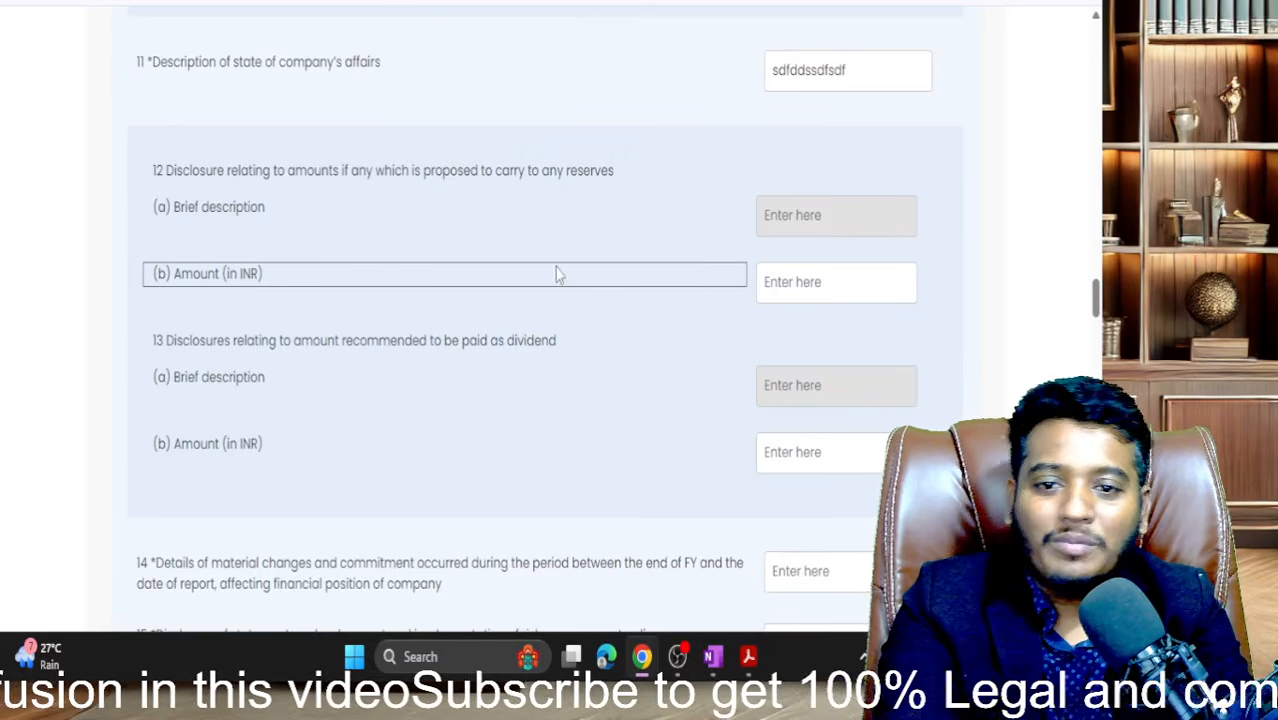
{"action": "scroll", "coordinate": [748, 308], "scroll_direction": "up", "scroll_amount": 1}
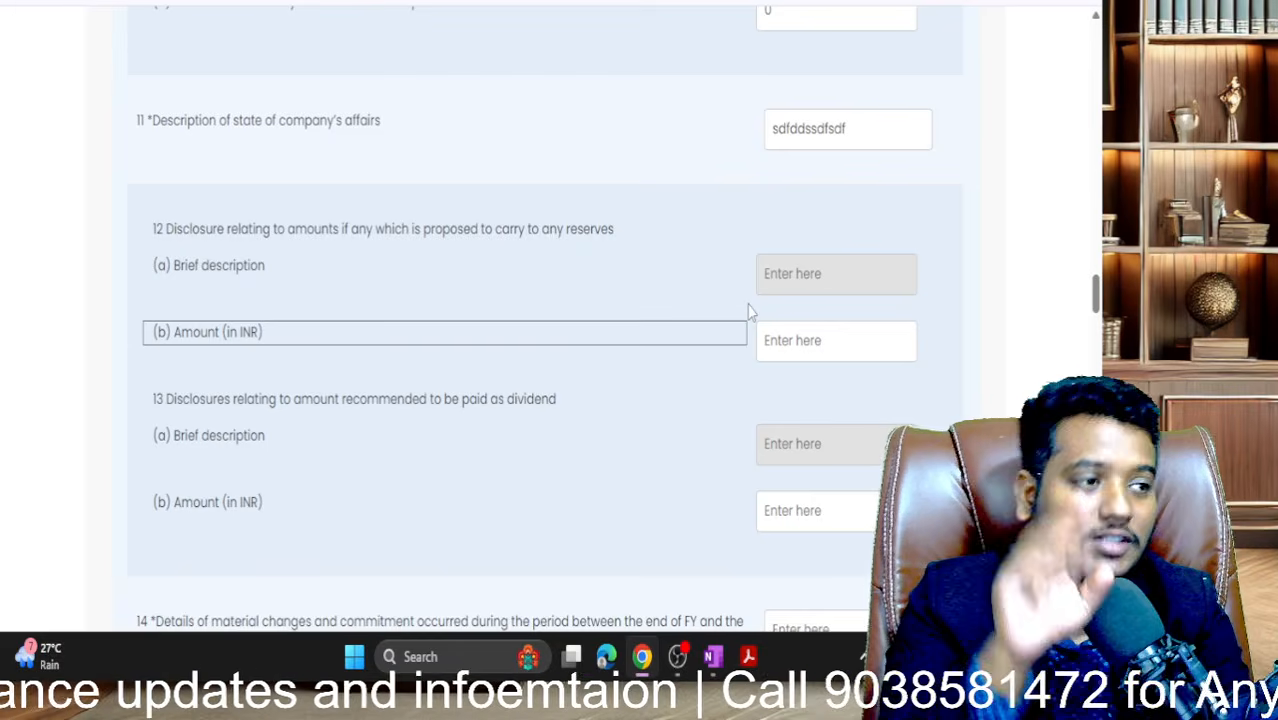
{"action": "scroll", "coordinate": [747, 306], "scroll_direction": "down", "scroll_amount": 1}
- Enter 0 for the reserves amount in 12(b) and the dividend amount in 13(b)
{"action": "left_click", "coordinate": [800, 246]}
{"action": "type", "text": "0"}
{"action": "scroll", "coordinate": [795, 290], "scroll_direction": "down", "scroll_amount": 1}
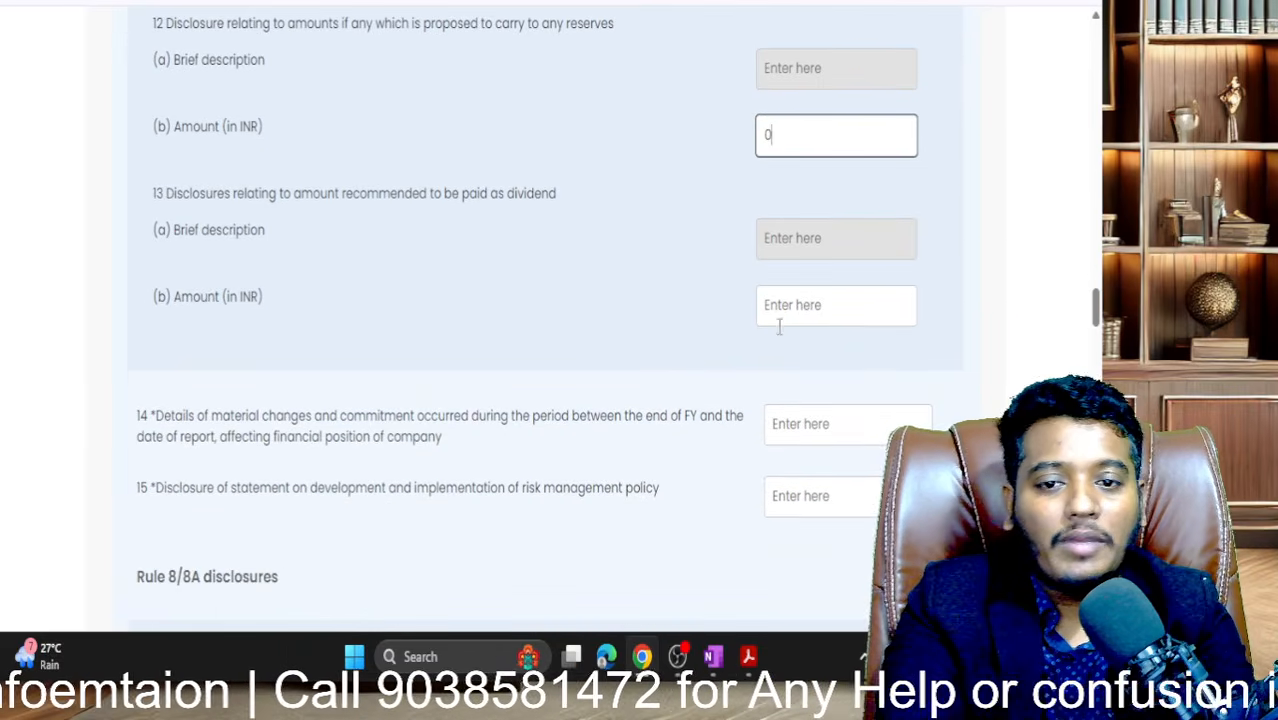
{"action": "left_click", "coordinate": [790, 312]}
{"action": "type", "text": "0"}
{"action": "left_click", "coordinate": [582, 418]}
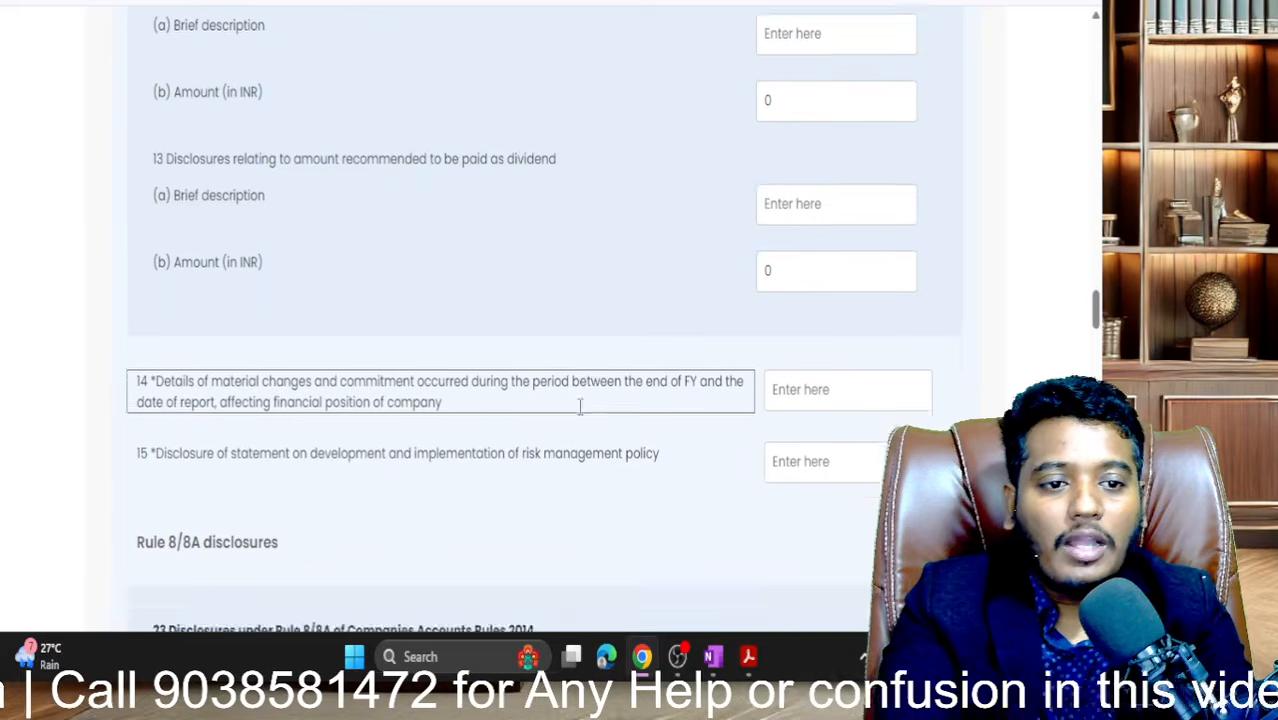
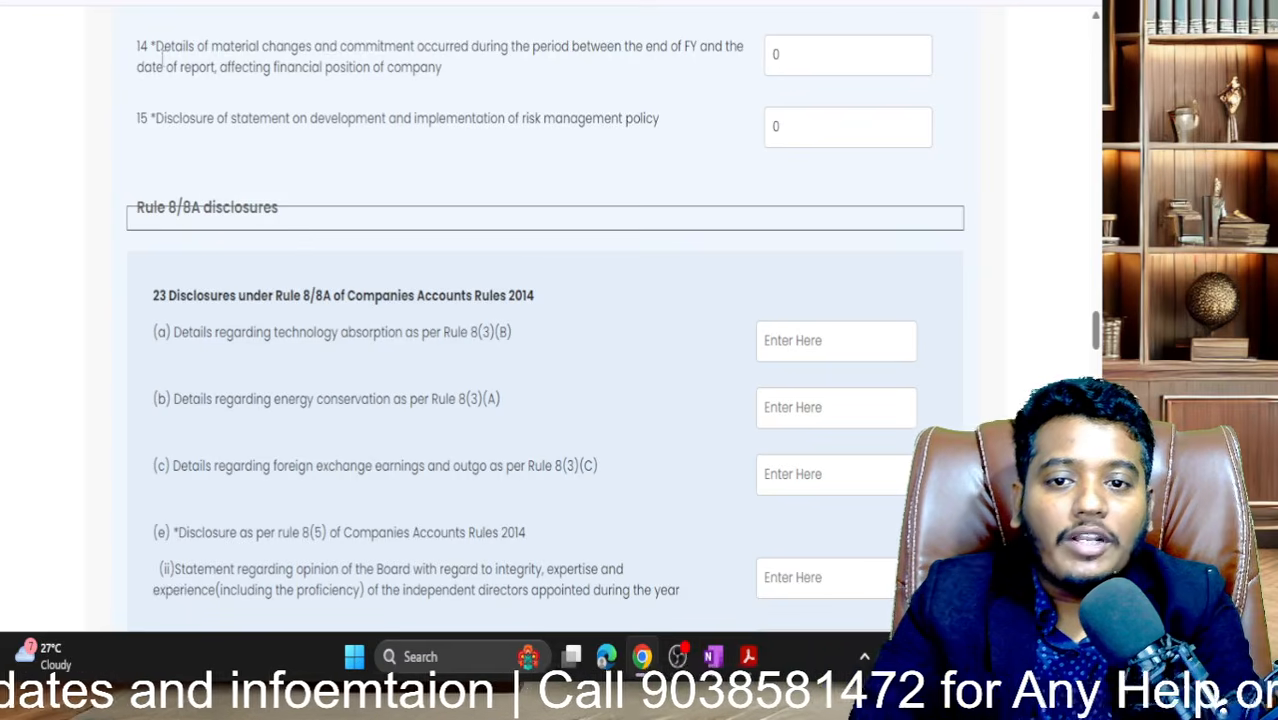
- Highlight the wording of item 14 on material changes
{"action": "left_click_drag", "start_coordinate": [163, 66], "coordinate": [447, 75]}
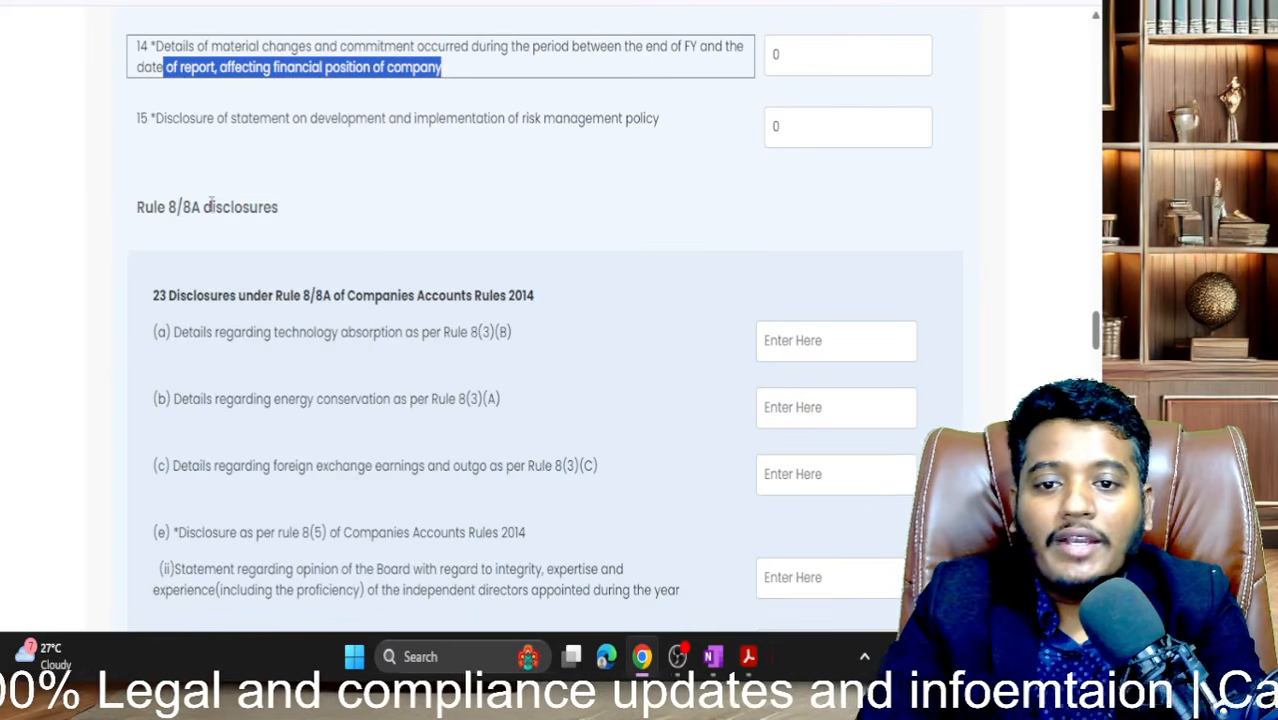
- Answer Rule 8/8A disclosure (a) on technology absorption with na
{"action": "scroll", "coordinate": [210, 207], "scroll_direction": "down", "scroll_amount": 2}
{"action": "scroll", "coordinate": [210, 210], "scroll_direction": "up", "scroll_amount": 1}
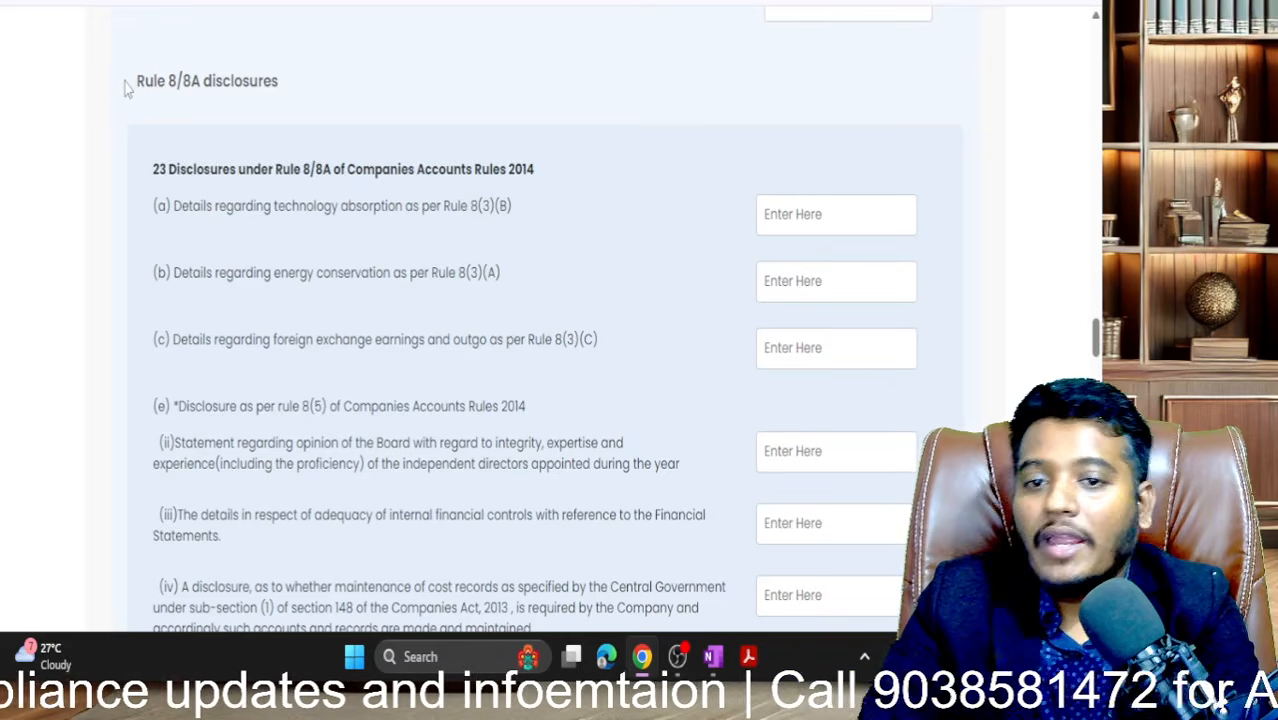
{"action": "left_click_drag", "start_coordinate": [130, 88], "coordinate": [323, 89]}
{"action": "scroll", "coordinate": [323, 89], "scroll_direction": "down", "scroll_amount": 1}
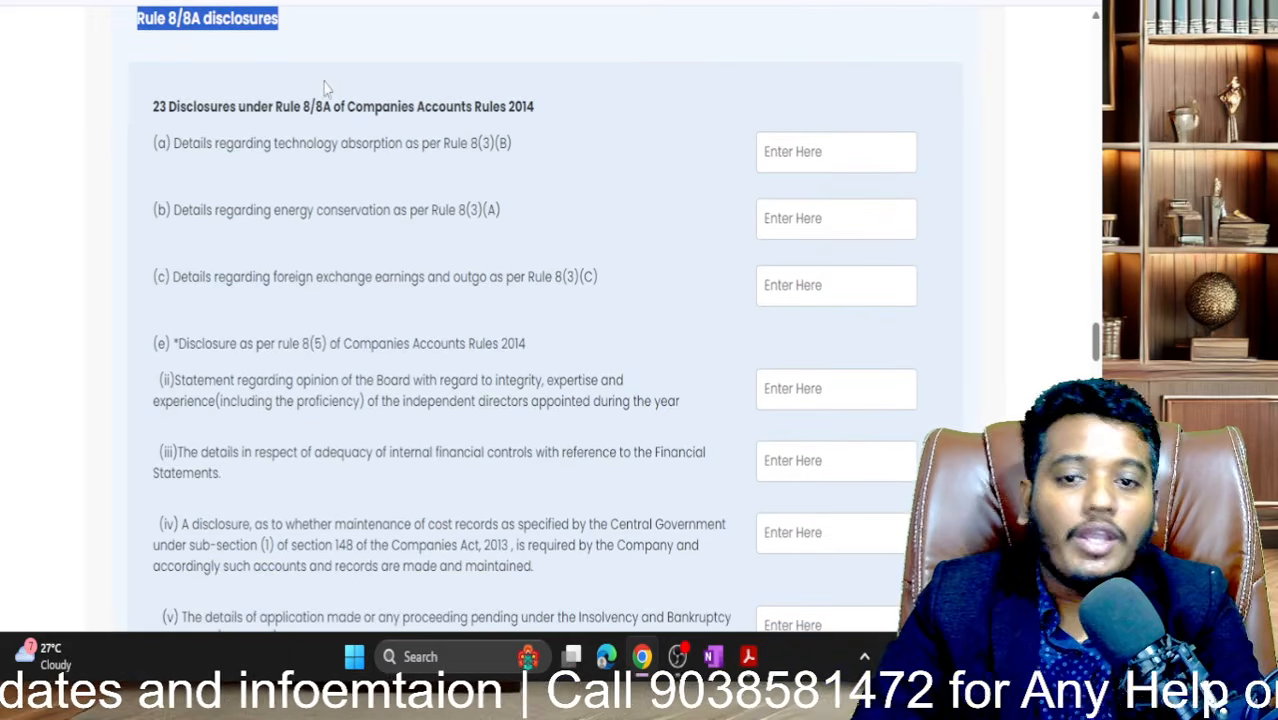
{"action": "left_click_drag", "start_coordinate": [220, 163], "coordinate": [462, 170]}
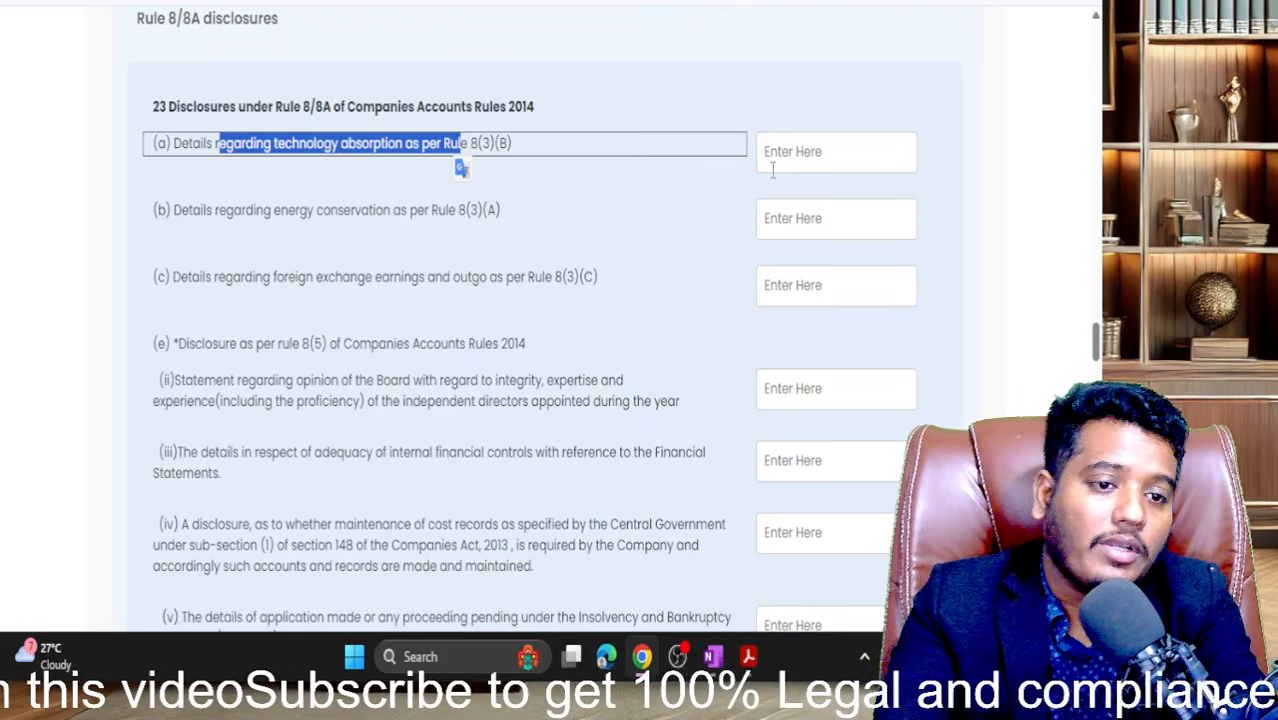
{"action": "left_click", "coordinate": [774, 167]}
{"action": "type", "text": "no"}
{"action": "left_click", "coordinate": [608, 244]}
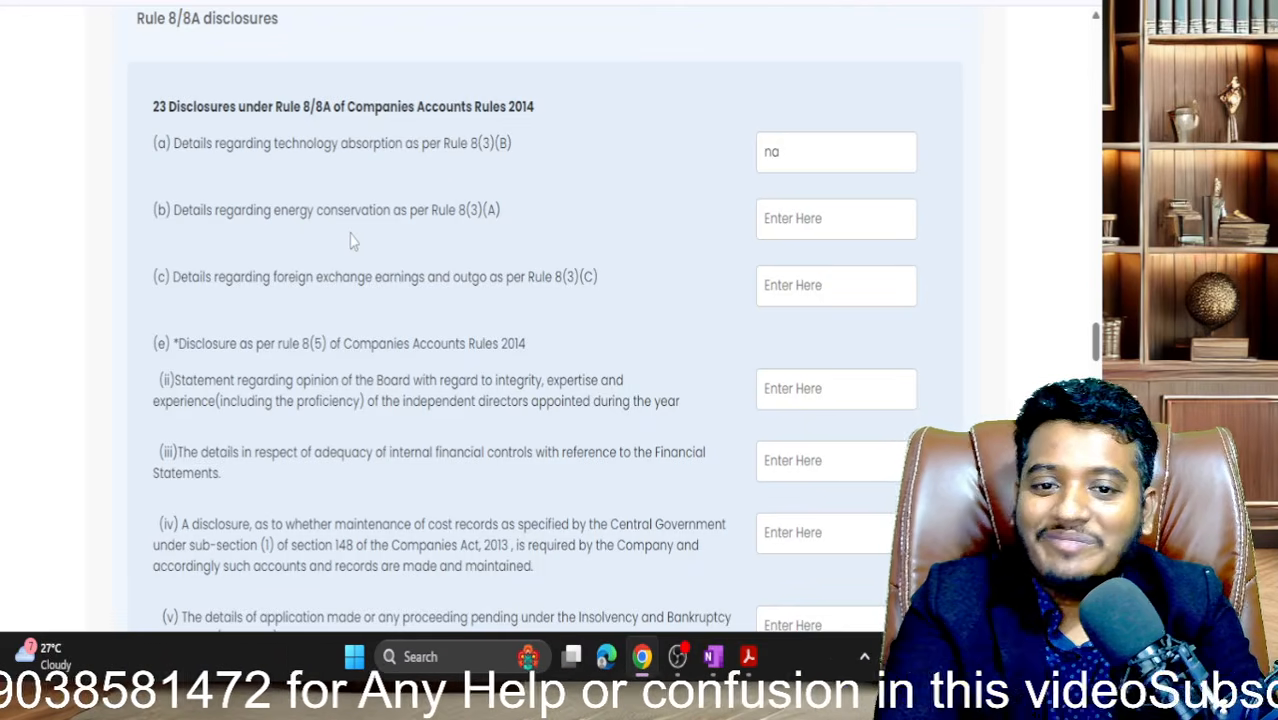
- Enter na for energy conservation (b), removing the duplicate, and for foreign exchange (c)
{"action": "left_click_drag", "start_coordinate": [180, 210], "coordinate": [420, 210]}
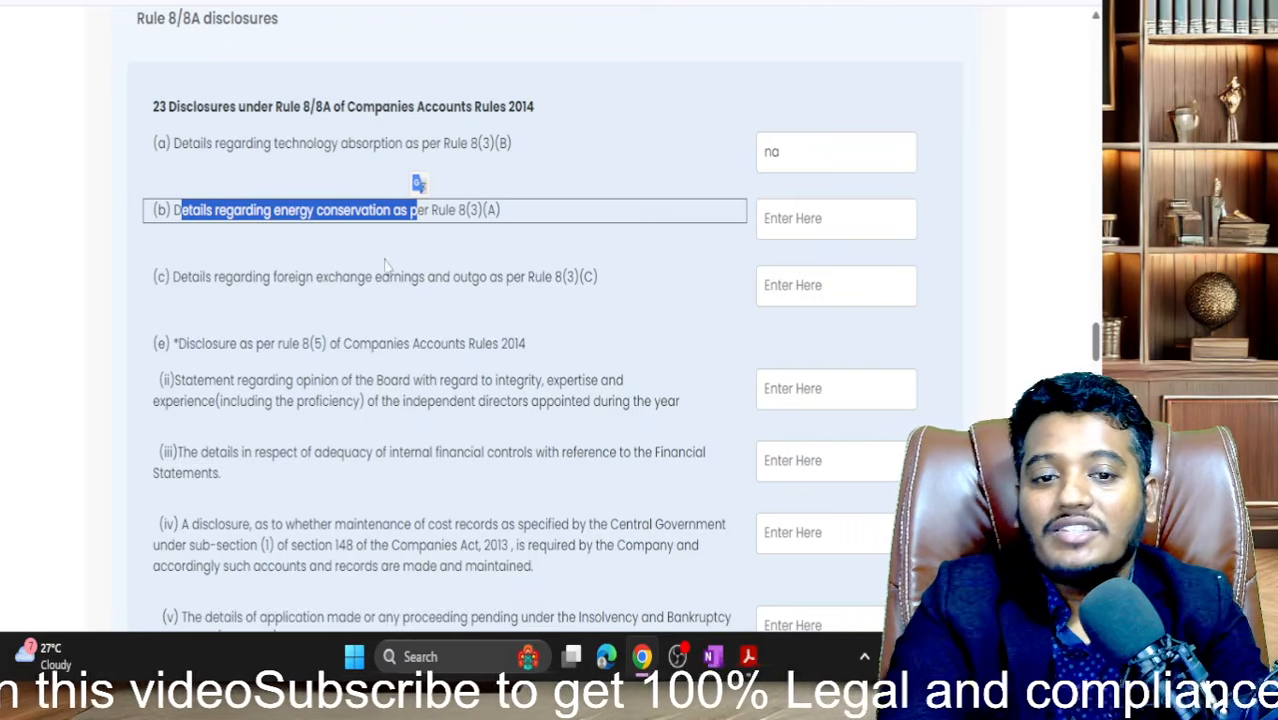
{"action": "left_click", "coordinate": [447, 244]}
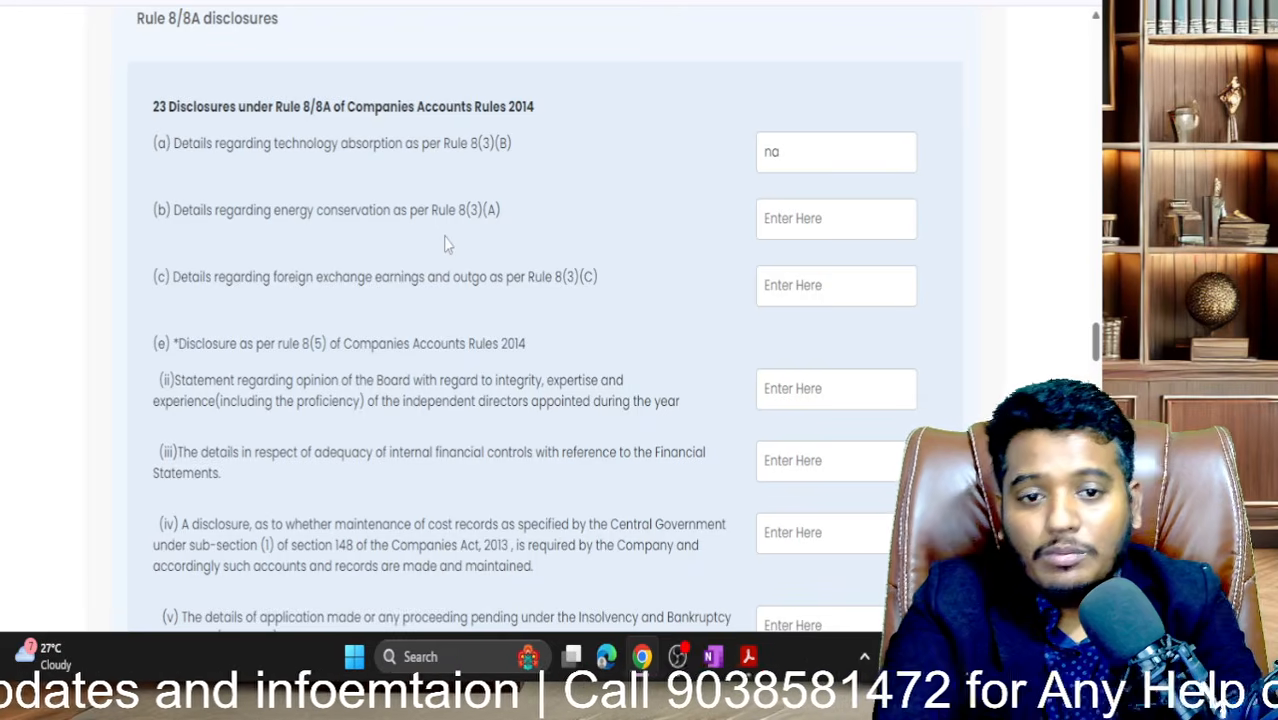
{"action": "left_click", "coordinate": [793, 218]}
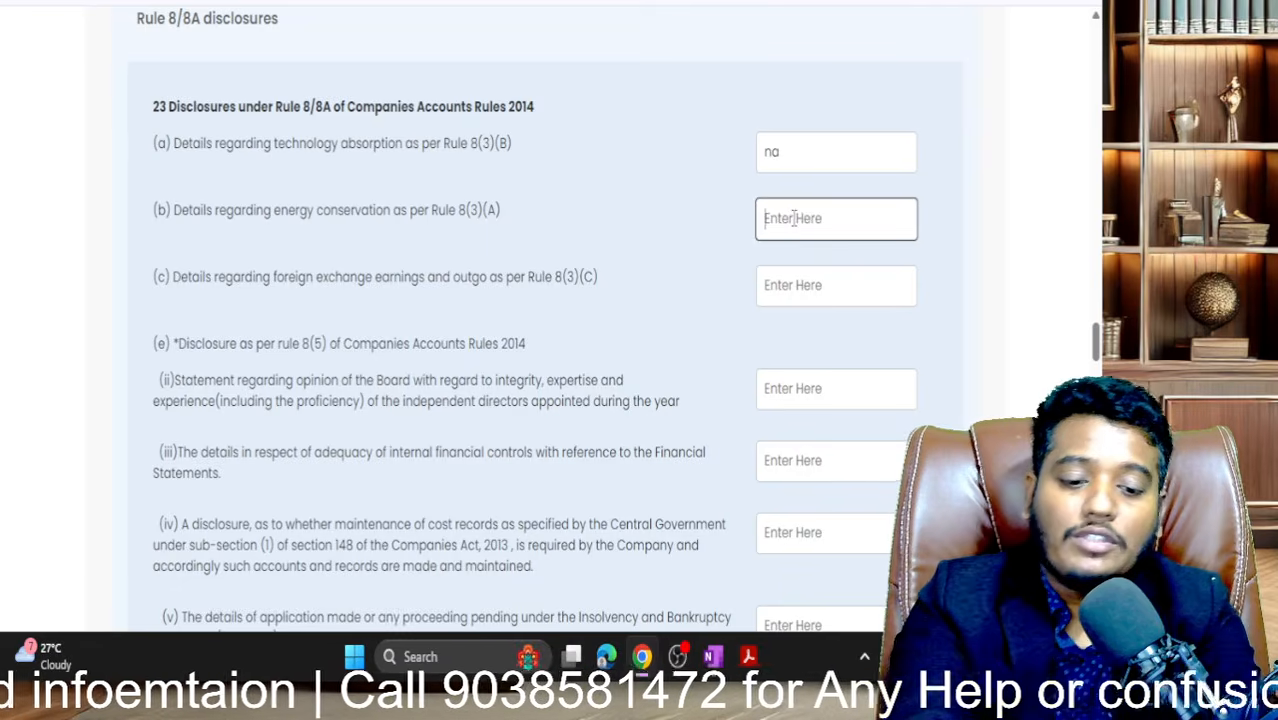
{"action": "type", "text": "na"}
{"action": "scroll", "coordinate": [793, 218], "scroll_direction": "down", "scroll_amount": 1}
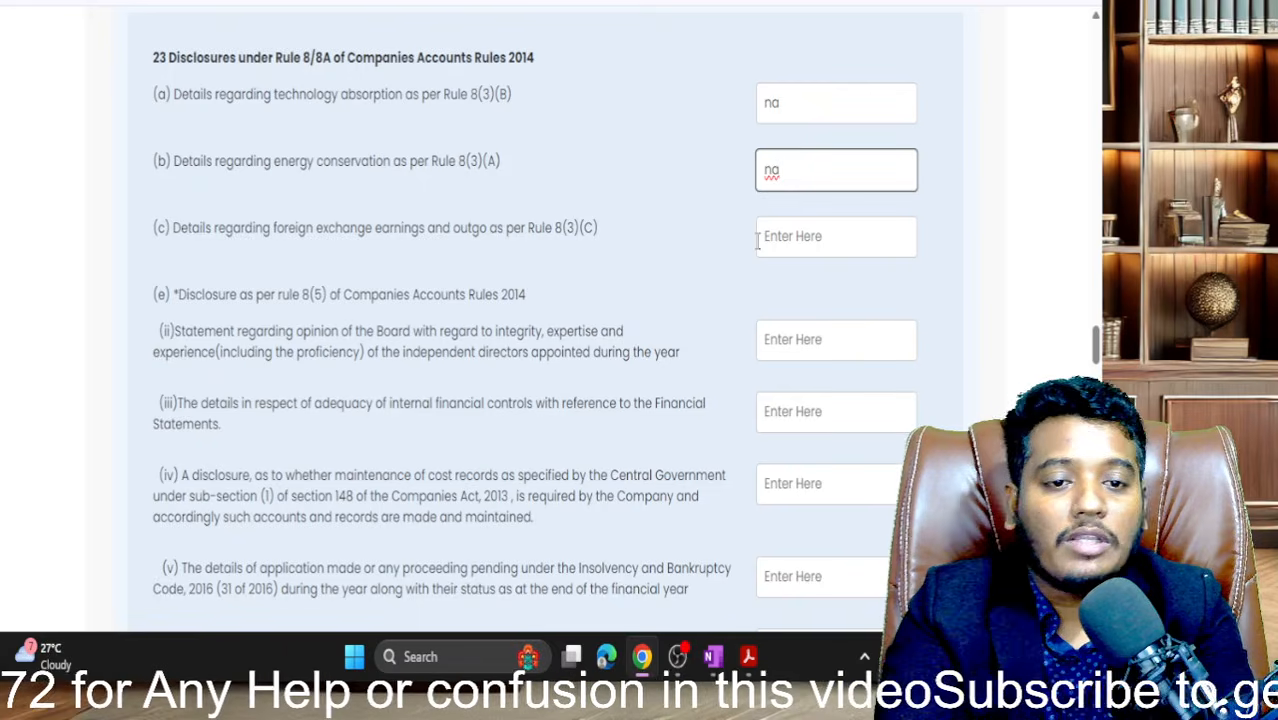
{"action": "type", "text": "na"}
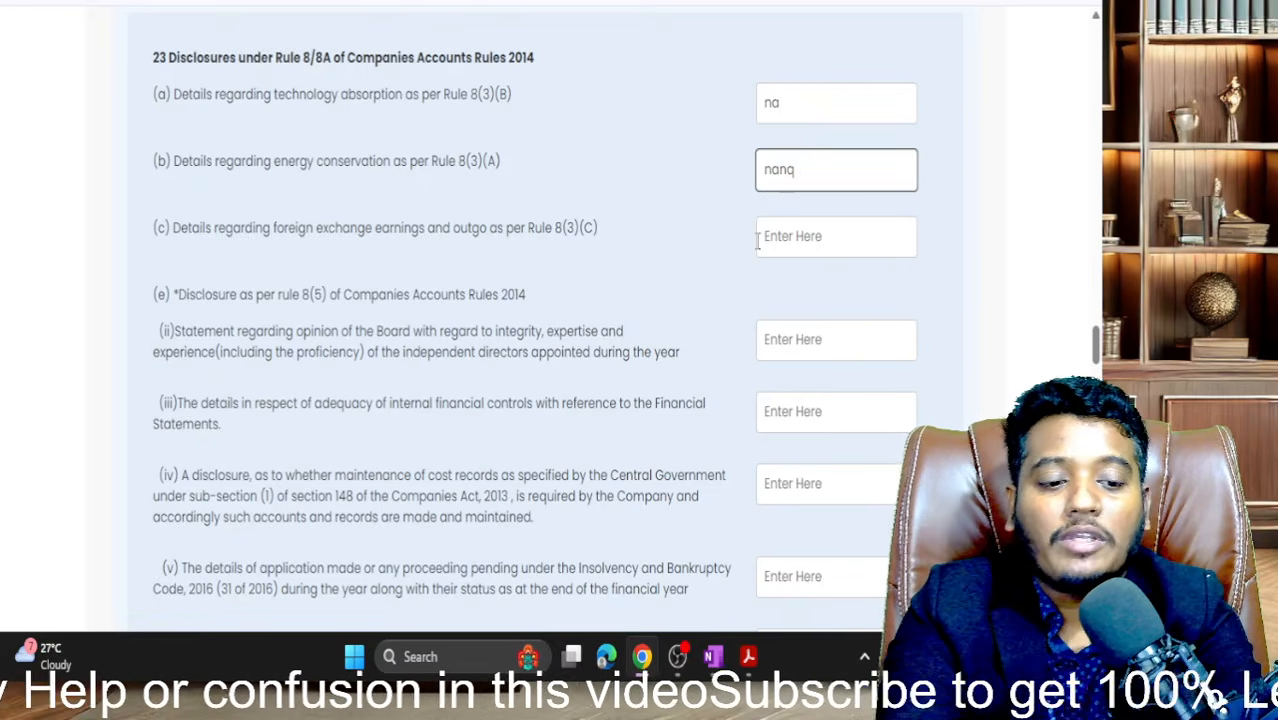
{"action": "key", "text": "BackSpace"}
{"action": "key", "text": "BackSpace"}
{"action": "key", "text": "Tab"}
{"action": "key", "text": "Tab"}
{"action": "type", "text": "na"}
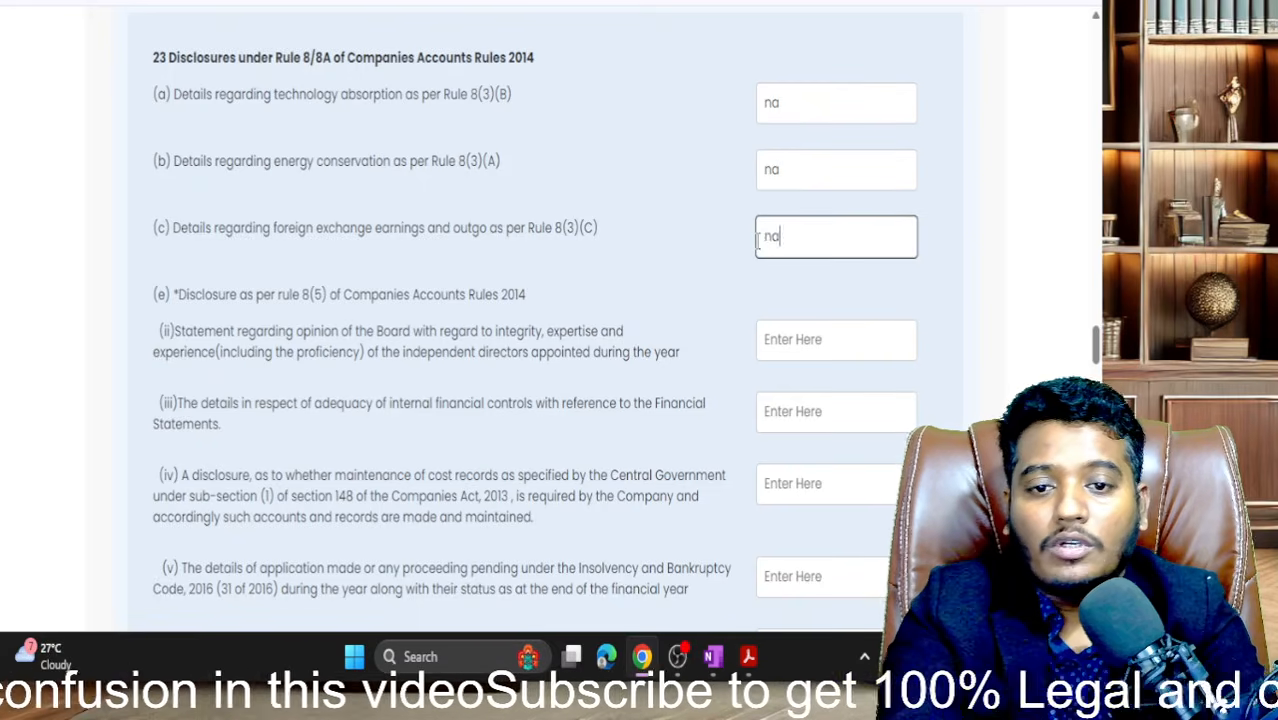
- Scroll down to the Rule 8(5) disclosure heading and highlight it
{"action": "scroll", "coordinate": [758, 240], "scroll_direction": "down", "scroll_amount": 1}
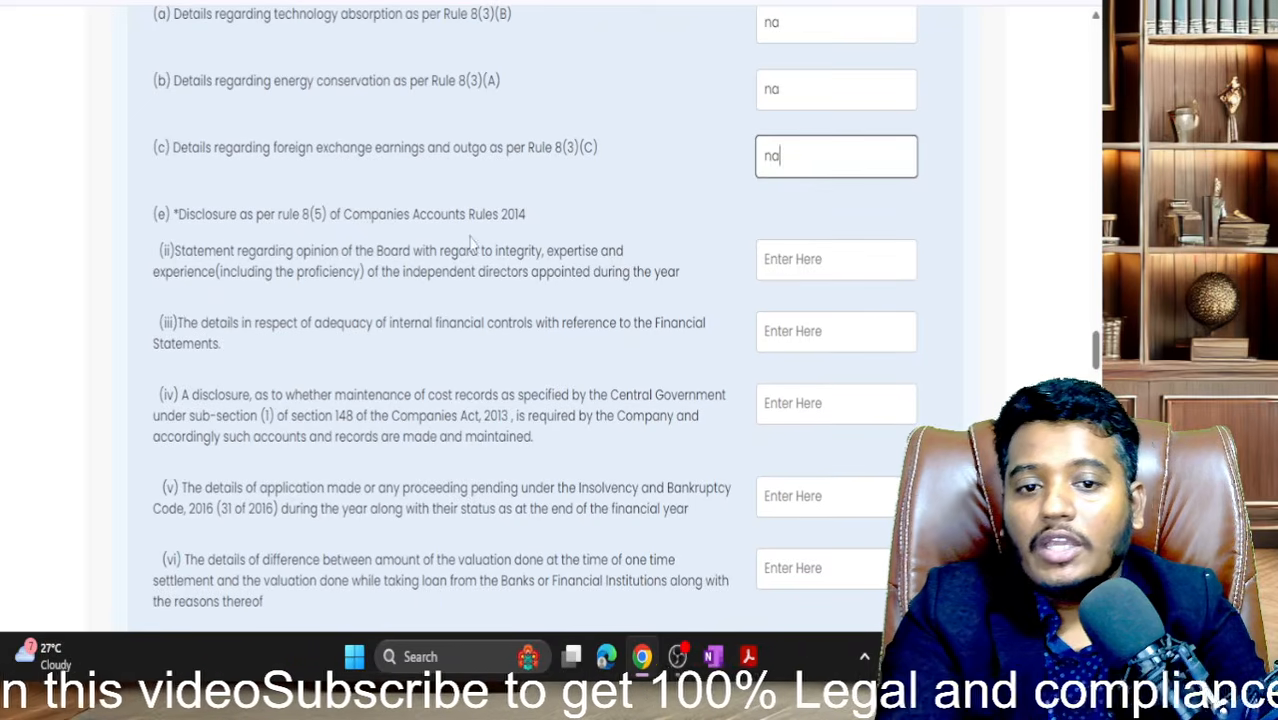
{"action": "scroll", "coordinate": [472, 246], "scroll_direction": "down", "scroll_amount": 1}
{"action": "left_click_drag", "start_coordinate": [195, 149], "coordinate": [533, 186]}
{"action": "left_click", "coordinate": [230, 205]}
- Enter 'not applicable' for Rule 8(5) item (ii), the Board's opinion on independent directors
{"action": "scroll", "coordinate": [300, 185], "scroll_direction": "down", "scroll_amount": 1}
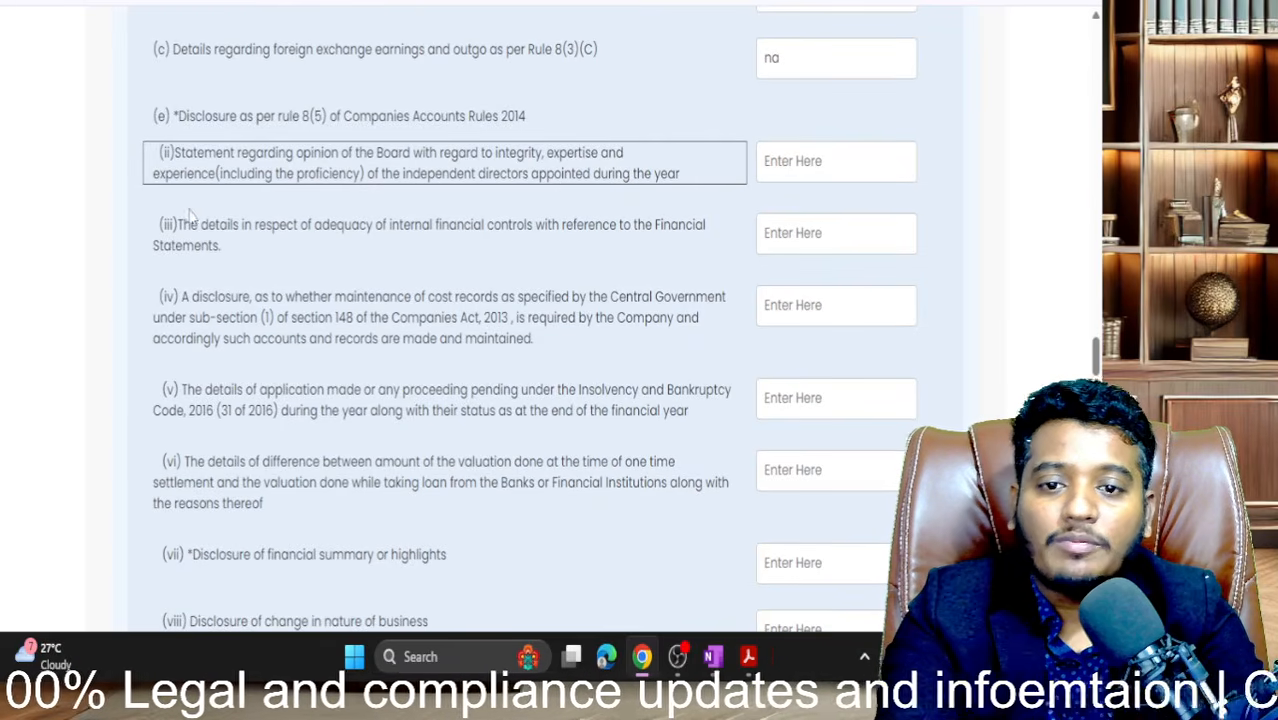
{"action": "left_click", "coordinate": [852, 164]}
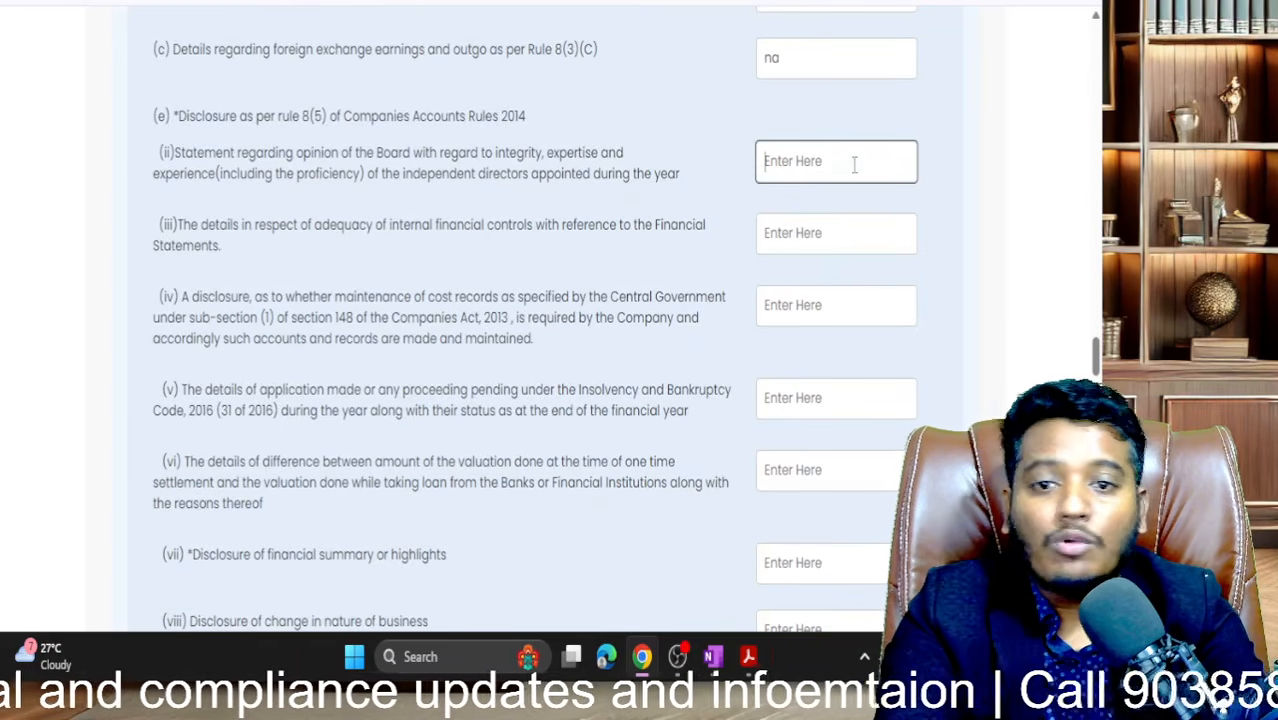
{"action": "scroll", "coordinate": [855, 170], "scroll_direction": "down", "scroll_amount": 1}
{"action": "scroll", "coordinate": [347, 323], "scroll_direction": "down", "scroll_amount": 4}
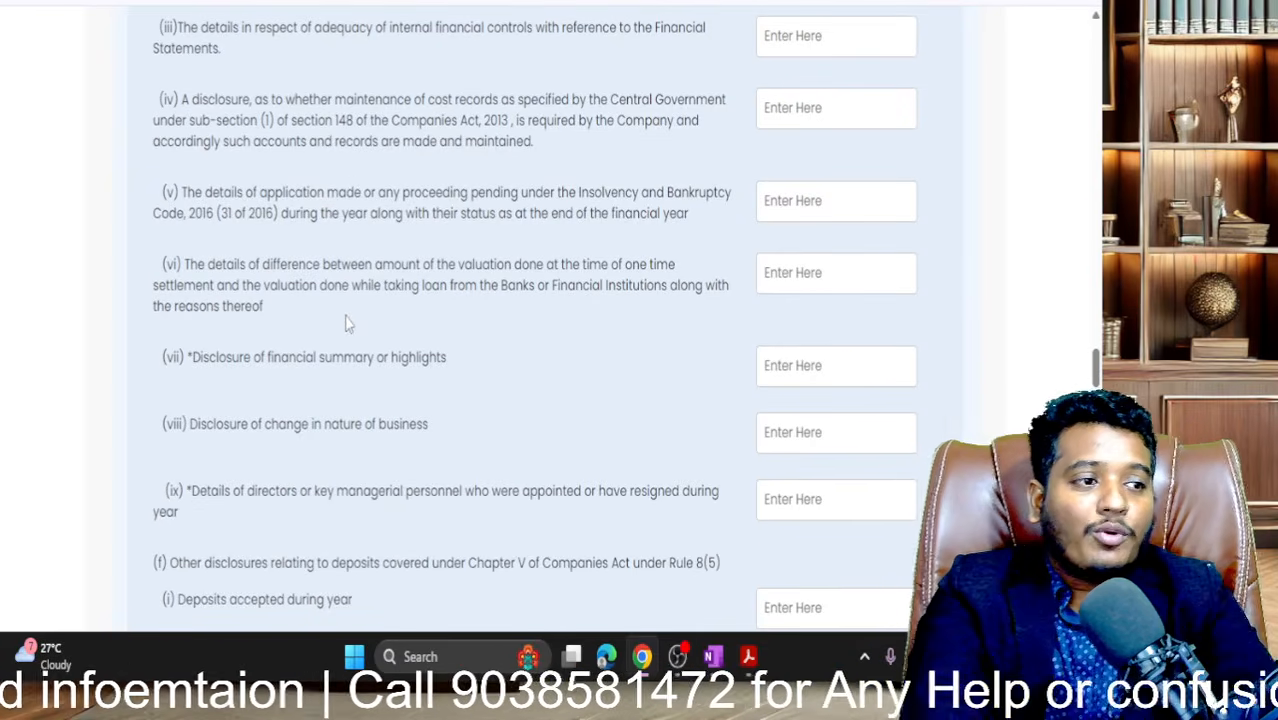
{"action": "scroll", "coordinate": [347, 323], "scroll_direction": "up", "scroll_amount": 6}
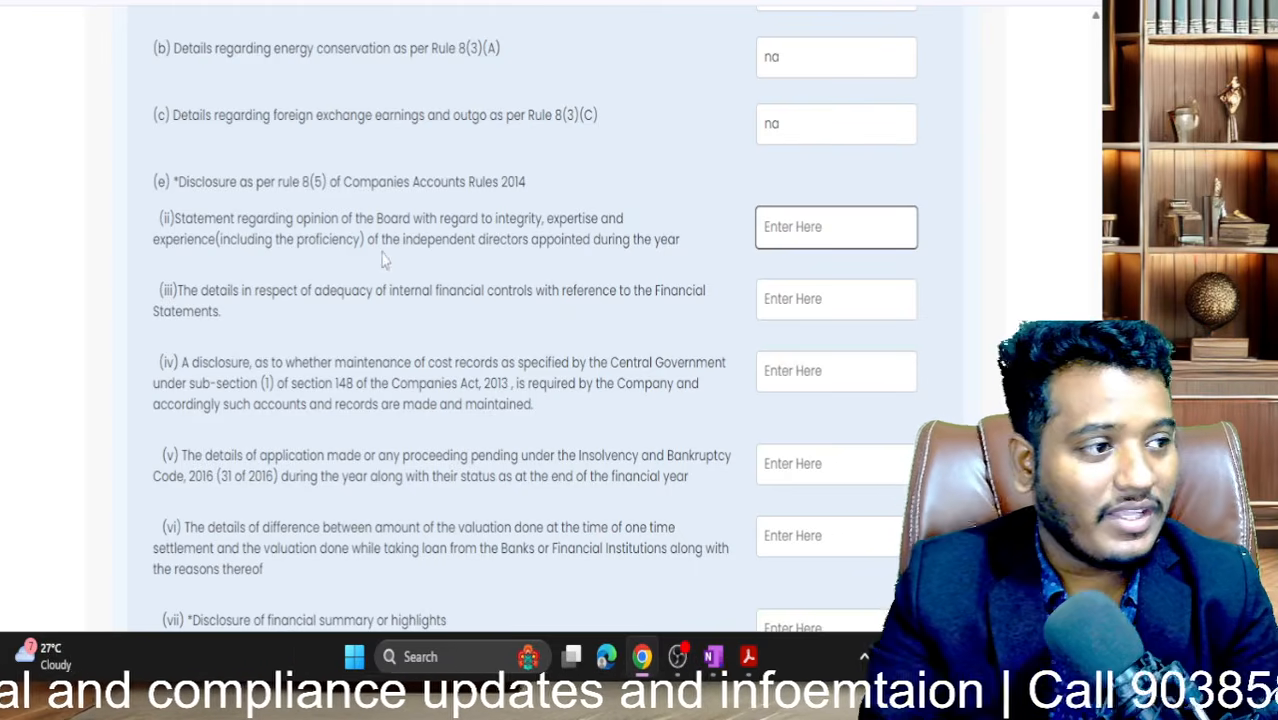
{"action": "scroll", "coordinate": [382, 255], "scroll_direction": "down", "scroll_amount": 1}
{"action": "scroll", "coordinate": [382, 253], "scroll_direction": "down", "scroll_amount": 1}
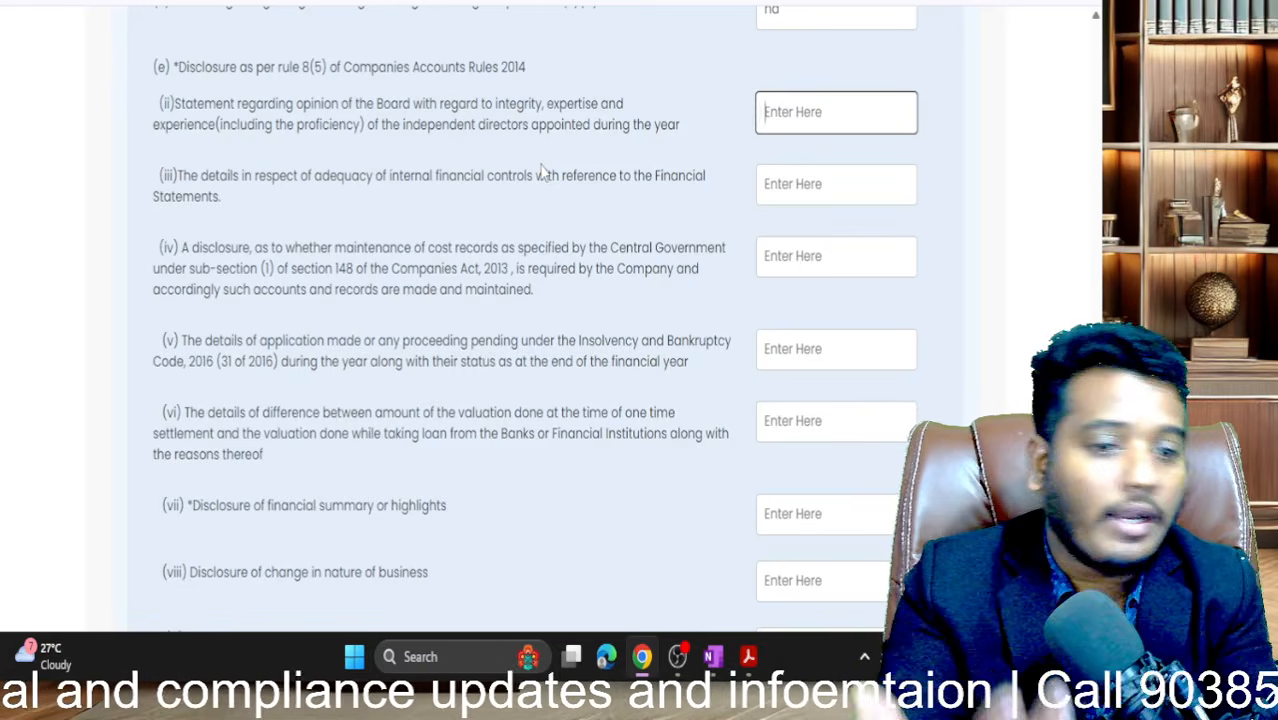
{"action": "type", "text": "not applic"}
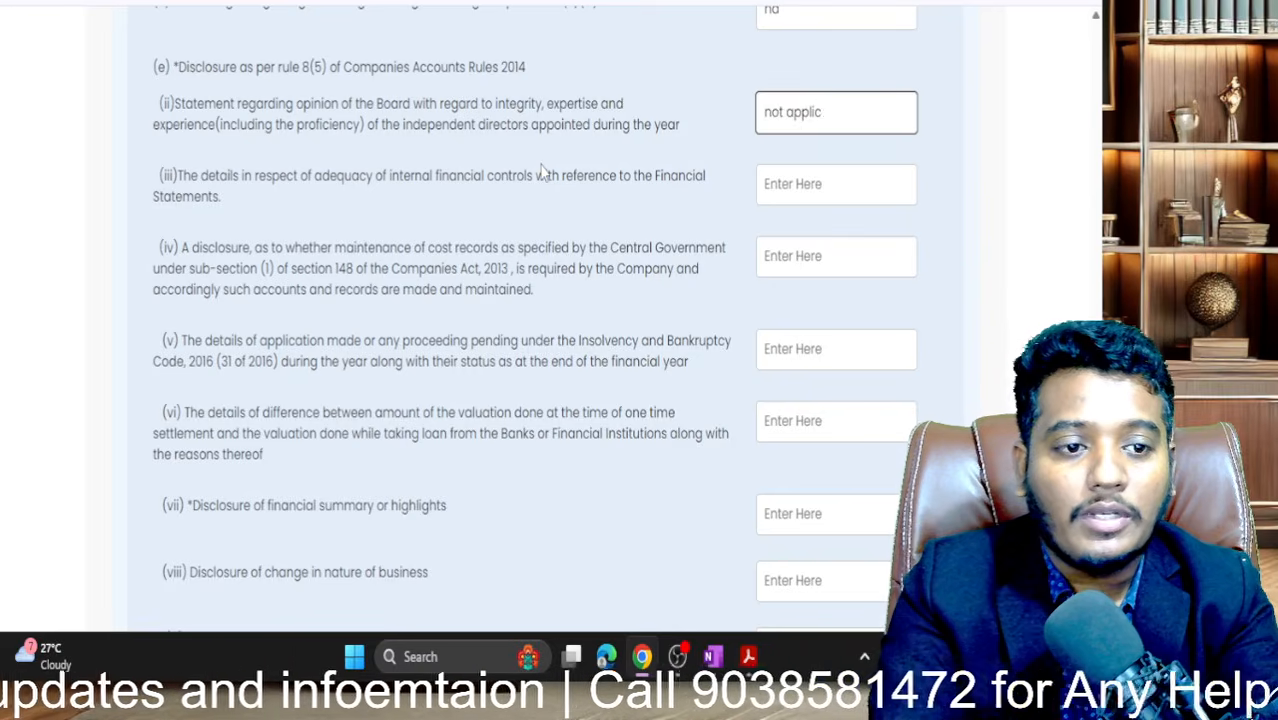
{"action": "type", "text": "able"}
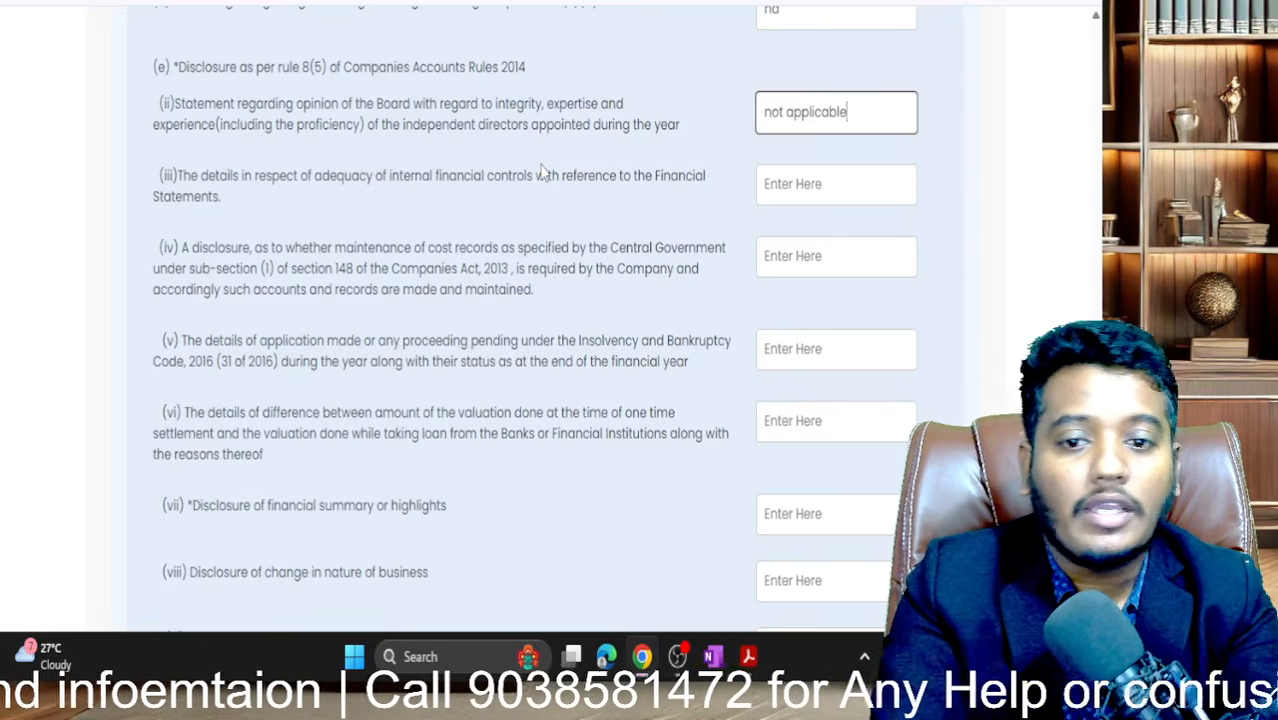
{"action": "key", "text": "Tab"}
{"action": "key", "text": "Tab"}
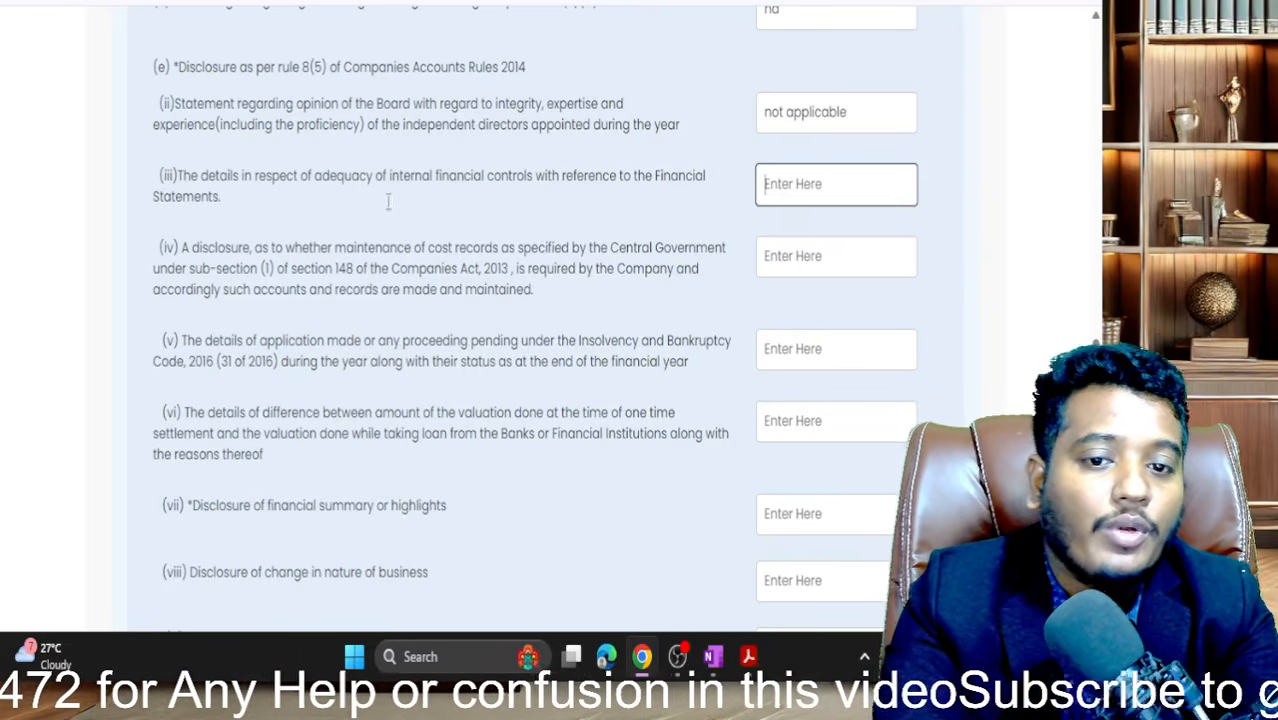
- Fill in the item (iii) internal financial controls answer, correcting the typos
{"action": "left_click_drag", "start_coordinate": [390, 180], "coordinate": [535, 178]}
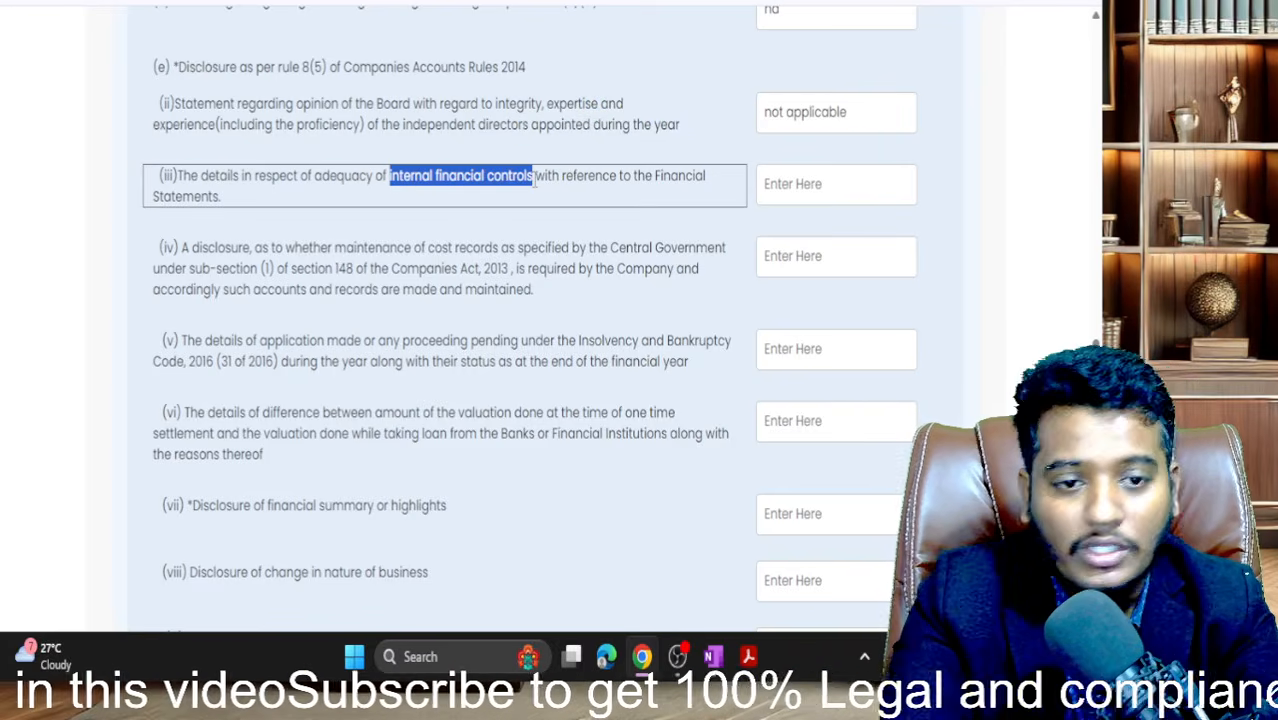
{"action": "left_click_drag", "start_coordinate": [535, 178], "coordinate": [535, 178]}
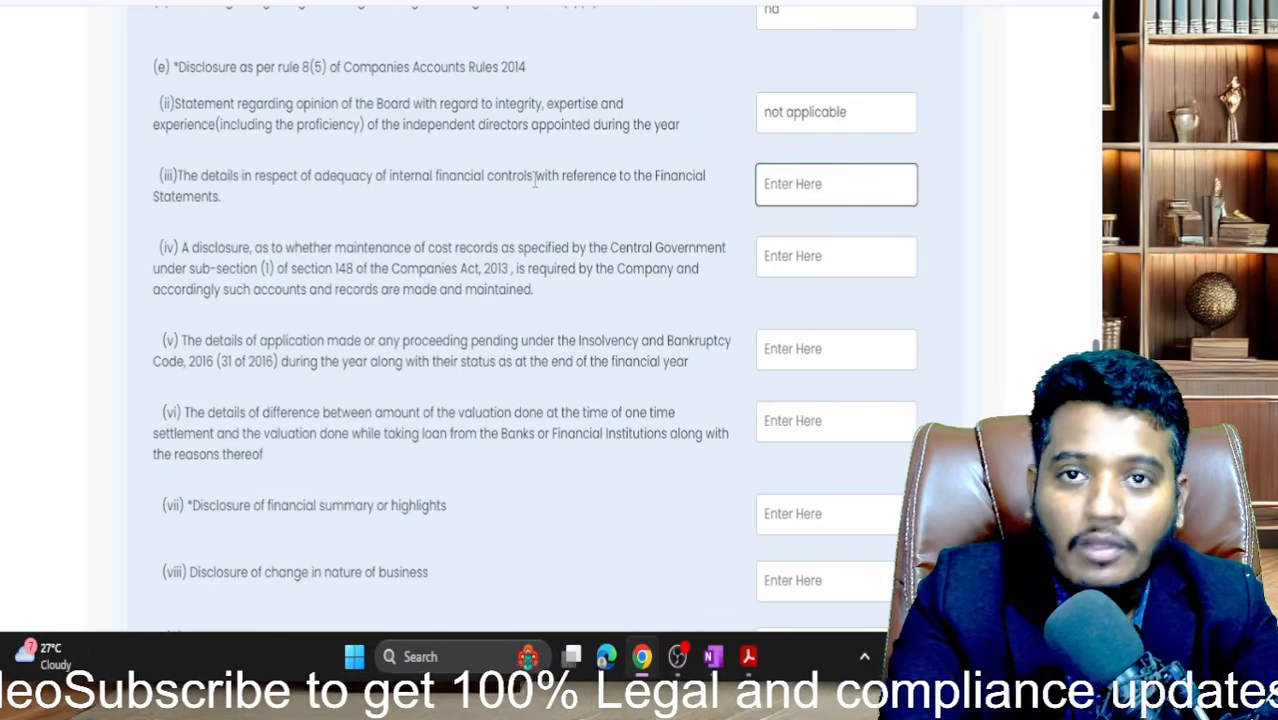
{"action": "type", "text": "paddd"}
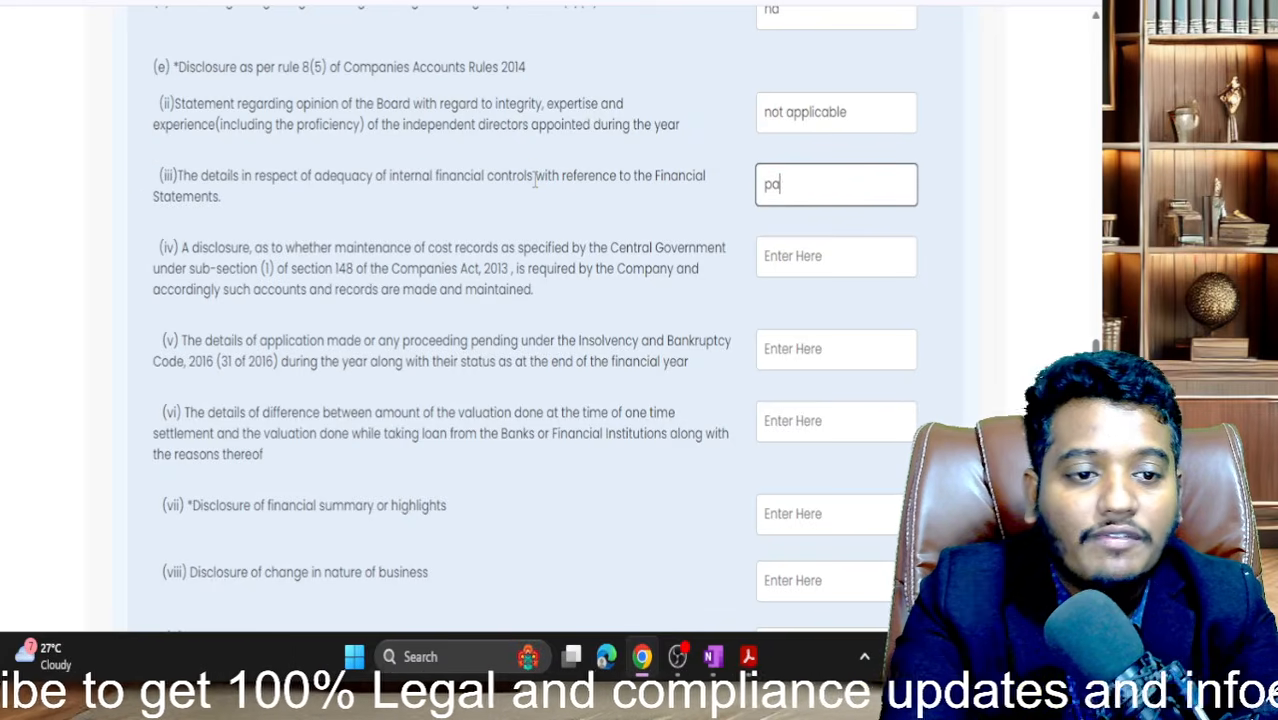
{"action": "scroll", "coordinate": [535, 180], "scroll_direction": "down", "scroll_amount": 1}
{"action": "key", "text": "BackSpace"}
{"action": "key", "text": "BackSpace"}
{"action": "key", "text": "BackSpace"}
{"action": "key", "text": "BackSpace"}
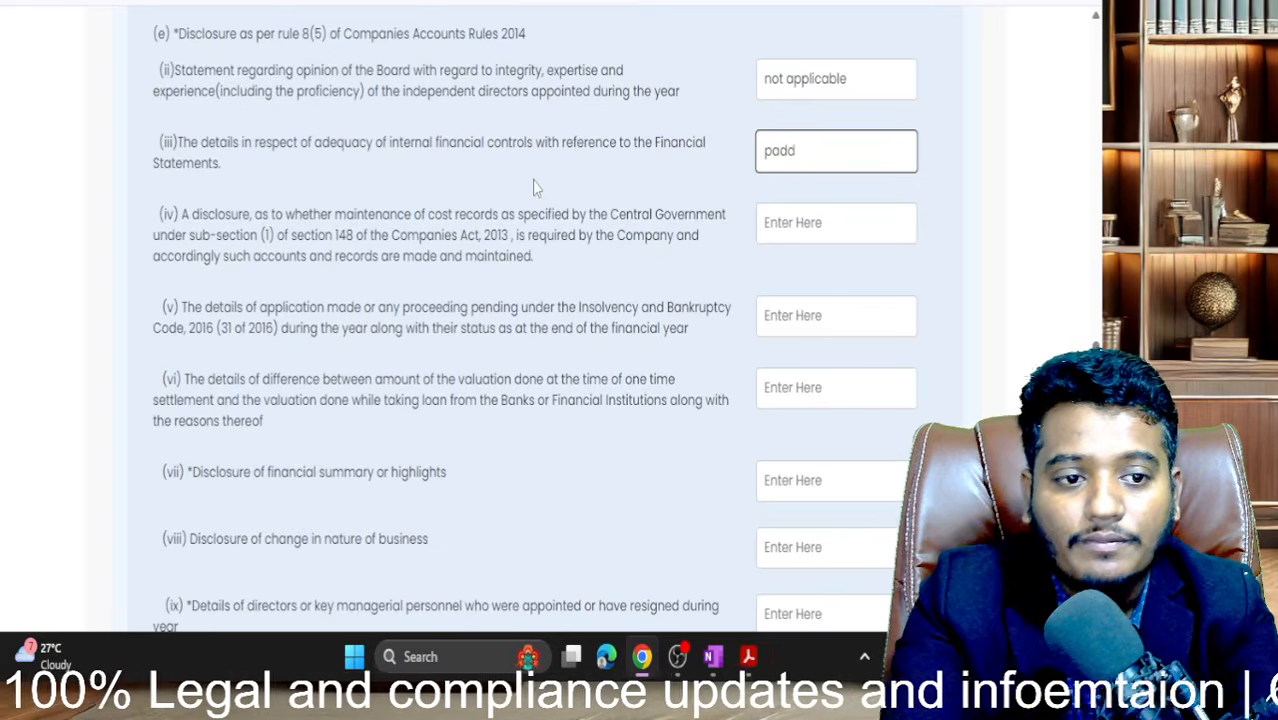
{"action": "type", "text": "a"}
{"action": "key", "text": "BackSpace"}
{"action": "type", "text": "ro"}
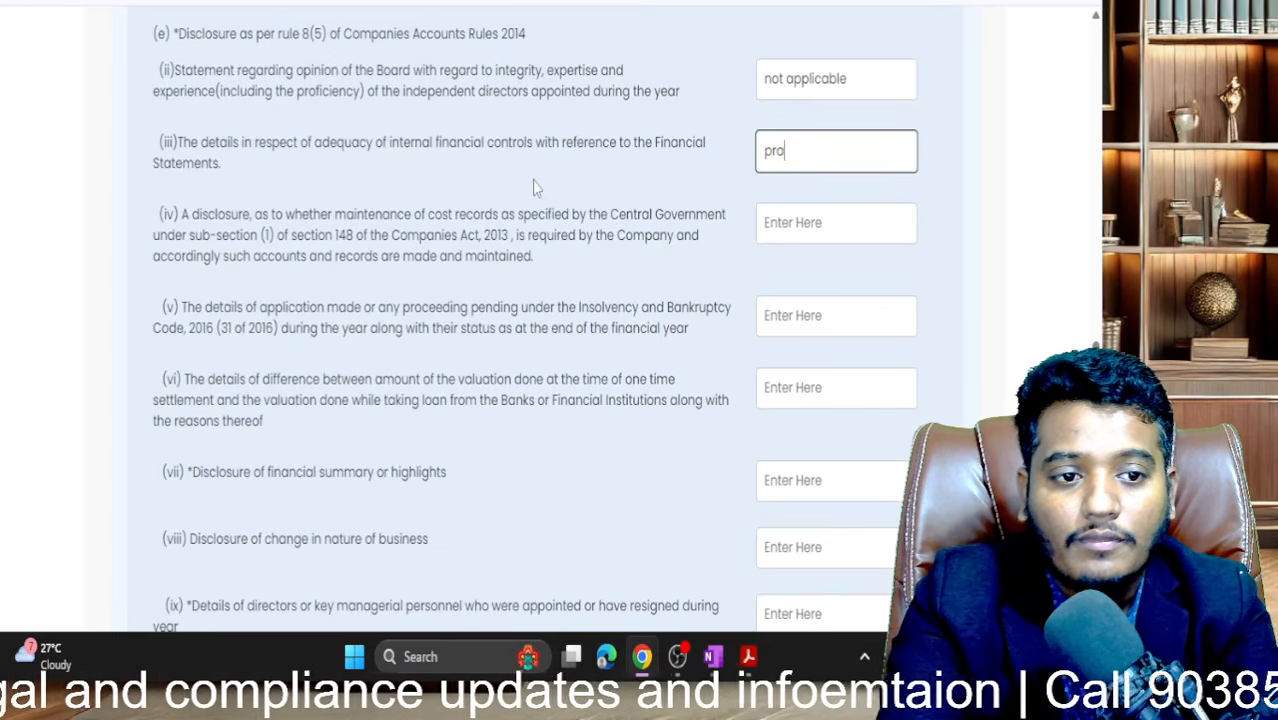
{"action": "key", "text": "BackSpace"}
{"action": "key", "text": "BackSpace"}
{"action": "type", "text": "ara"}
{"action": "key", "text": "Tab"}
{"action": "key", "text": "Tab"}
{"action": "key", "text": "Tab"}
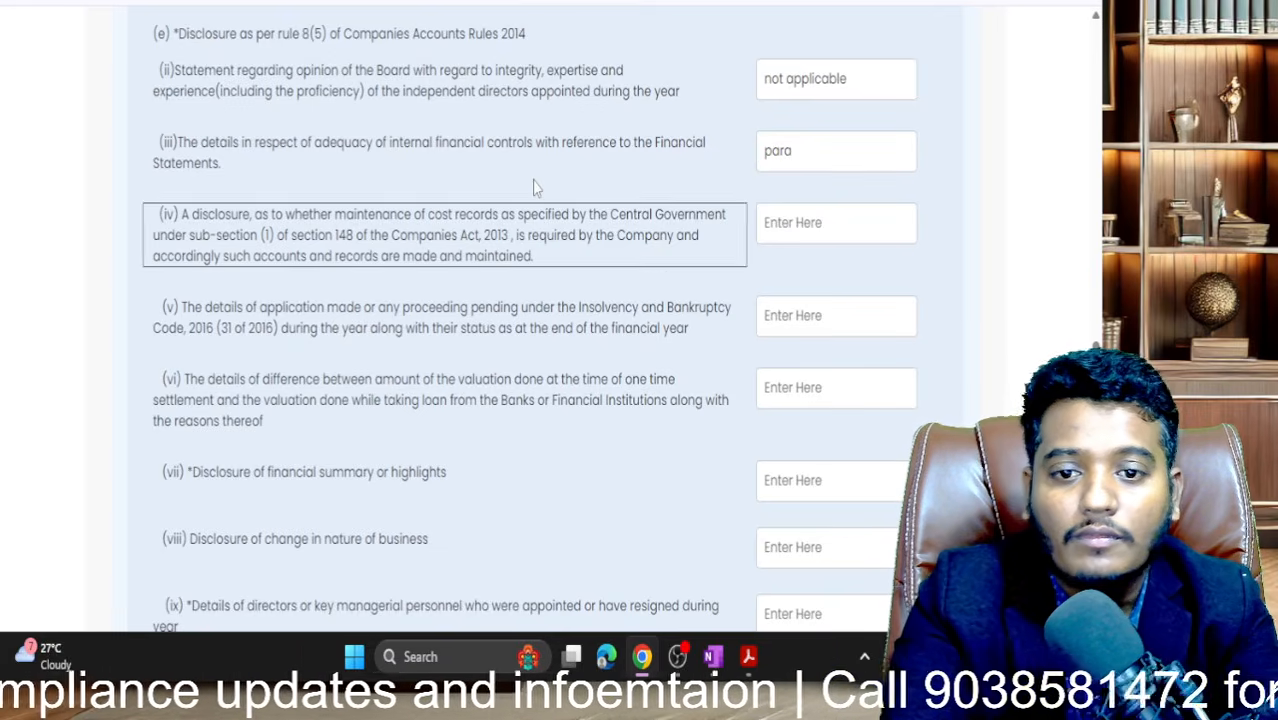
{"action": "scroll", "coordinate": [535, 187], "scroll_direction": "down", "scroll_amount": 1}
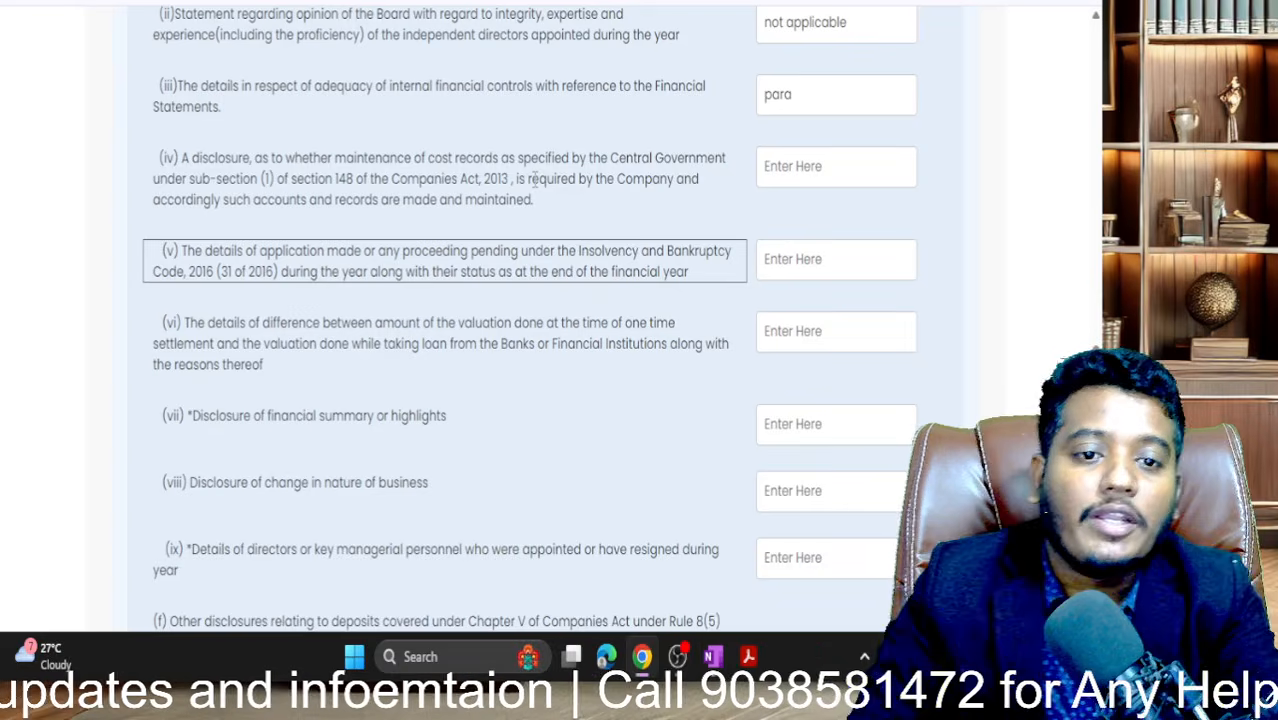
- Enter na for cost records (iv), insolvency proceedings (v) and valuation difference (vi)
{"action": "left_click", "coordinate": [785, 151]}
{"action": "type", "text": "n"}
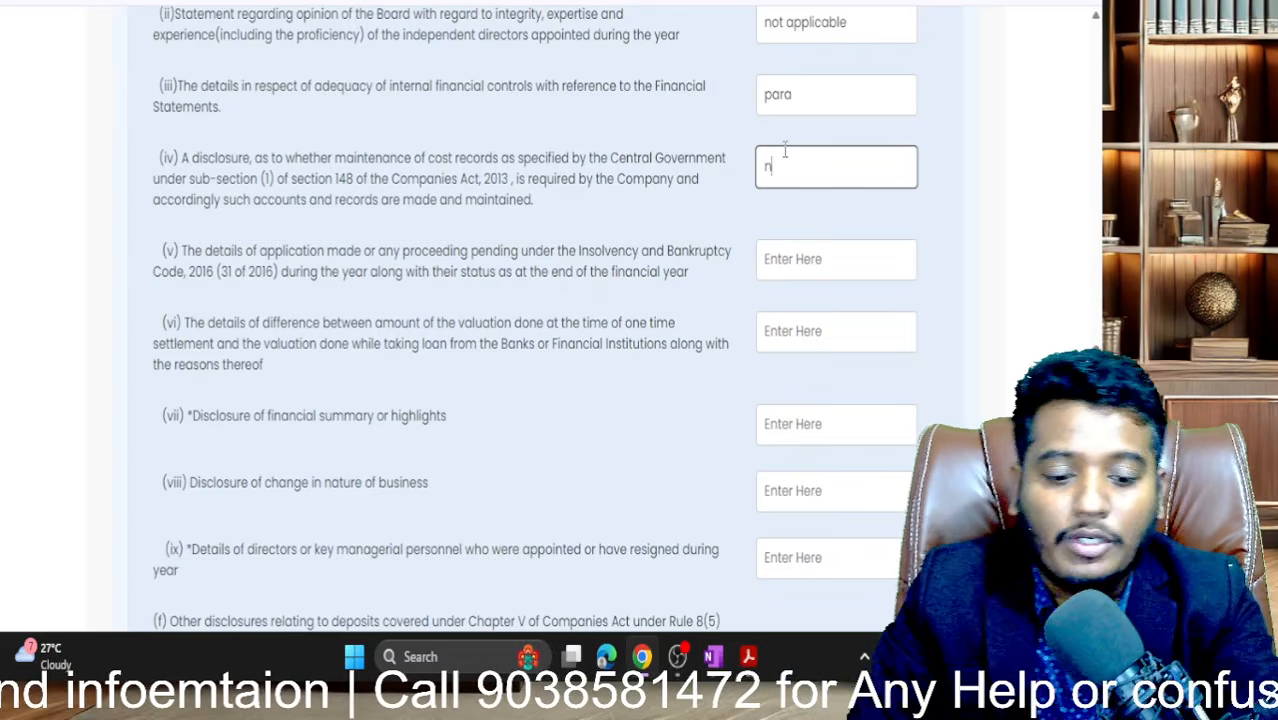
{"action": "type", "text": "a"}
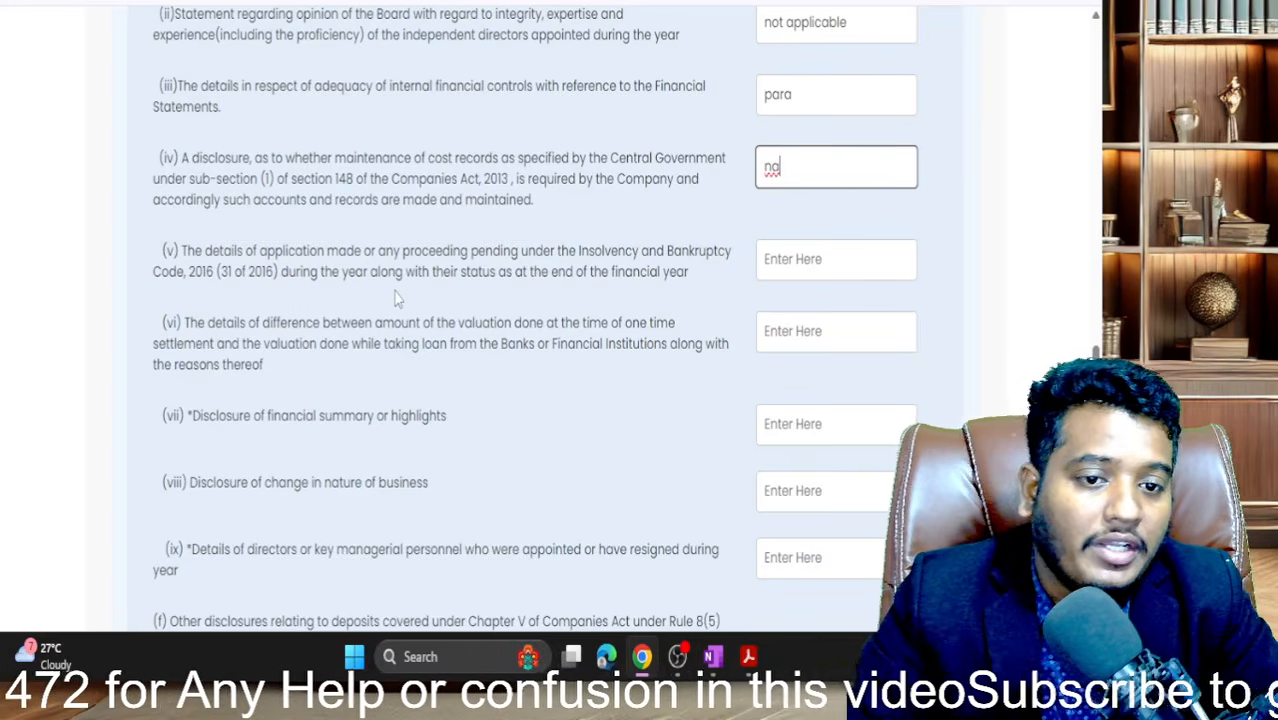
{"action": "key", "text": "Tab"}
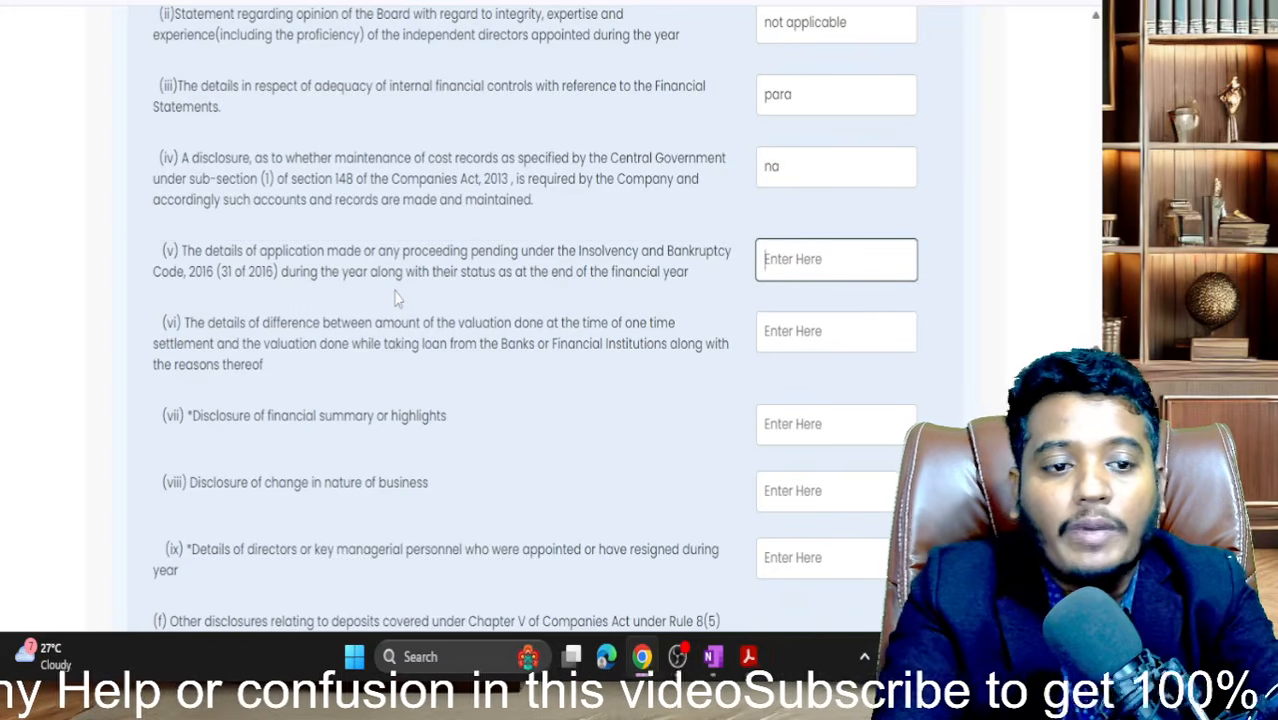
{"action": "type", "text": "na"}
{"action": "key", "text": "Tab"}
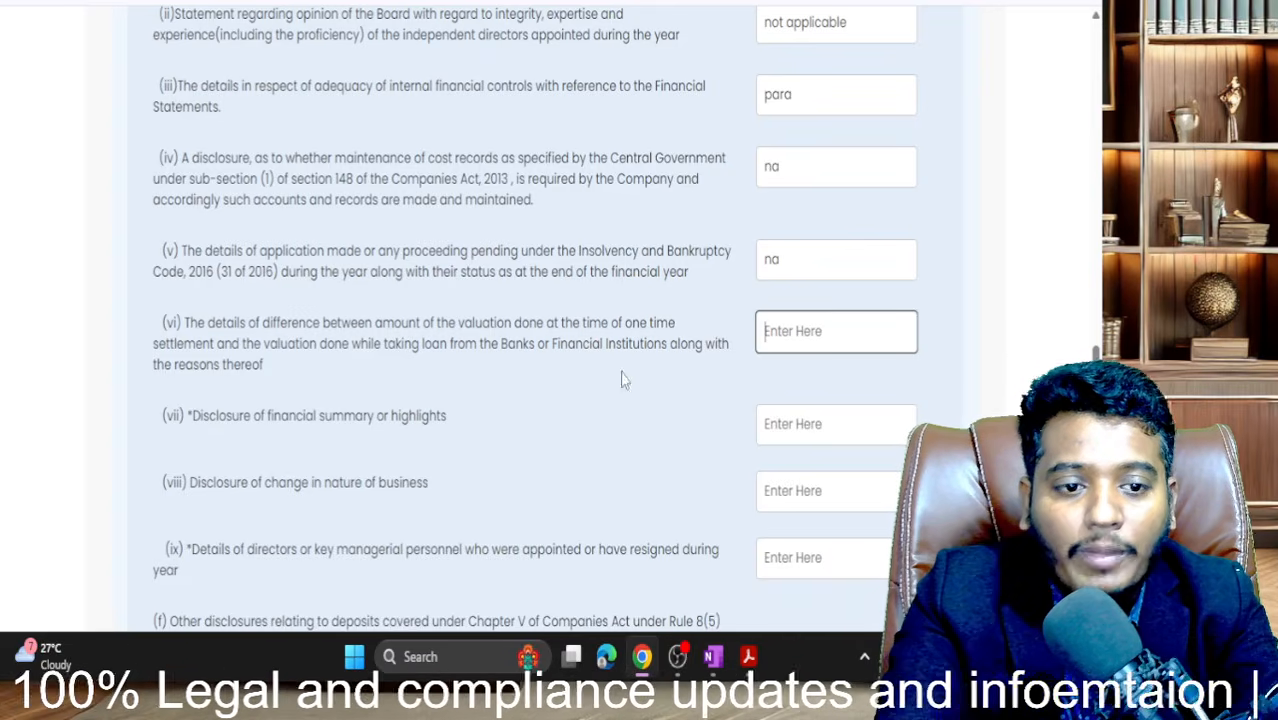
{"action": "left_click_drag", "start_coordinate": [268, 374], "coordinate": [156, 322]}
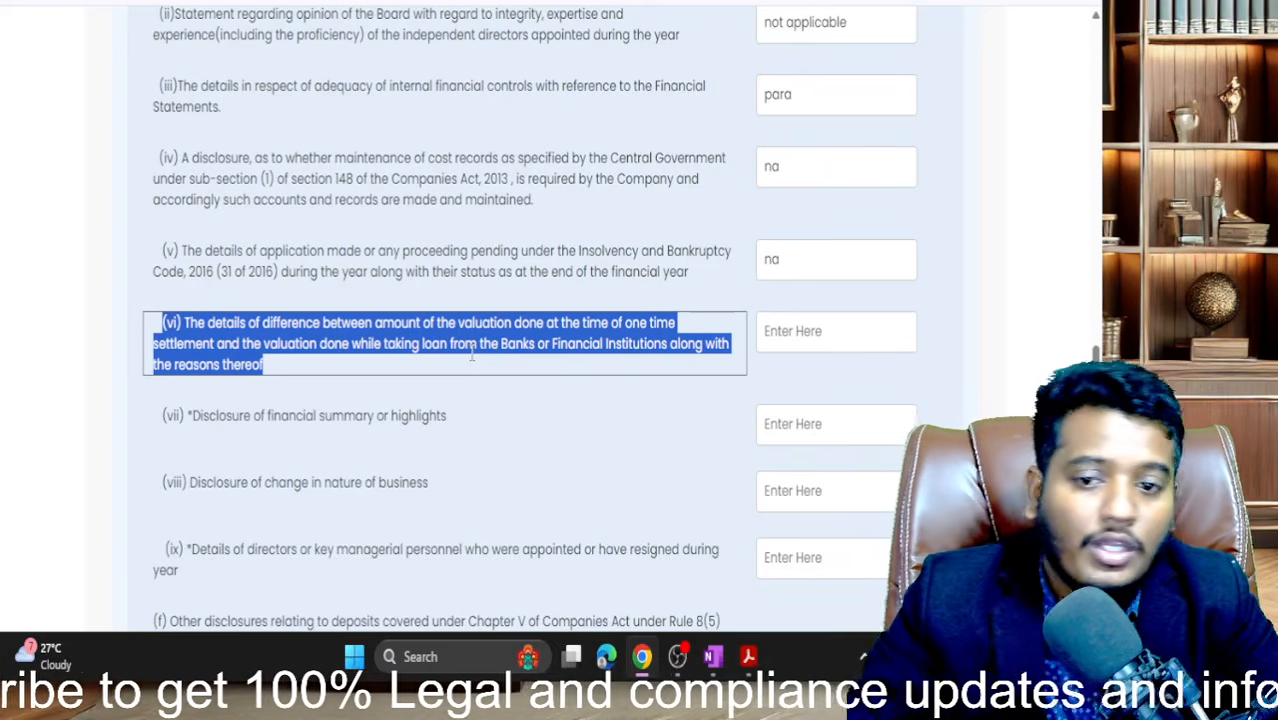
{"action": "left_click", "coordinate": [782, 324]}
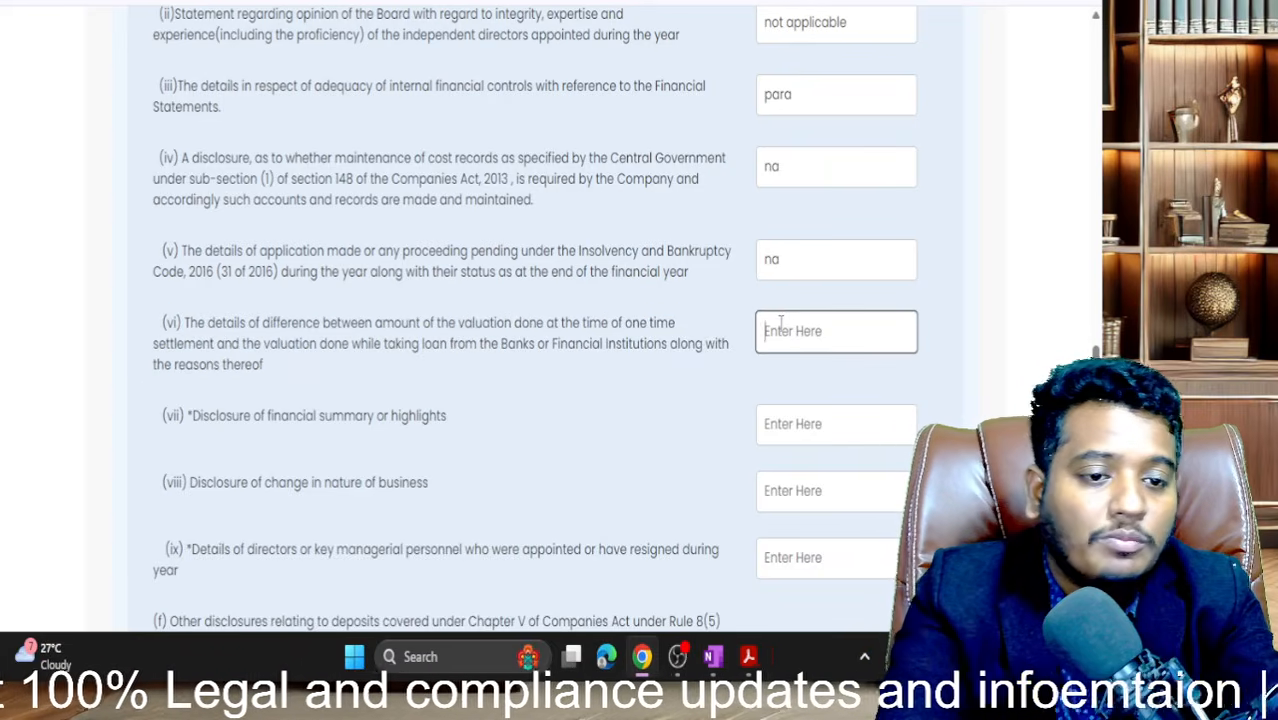
{"action": "type", "text": "na"}
{"action": "key", "text": "Tab"}
{"action": "key", "text": "Tab"}
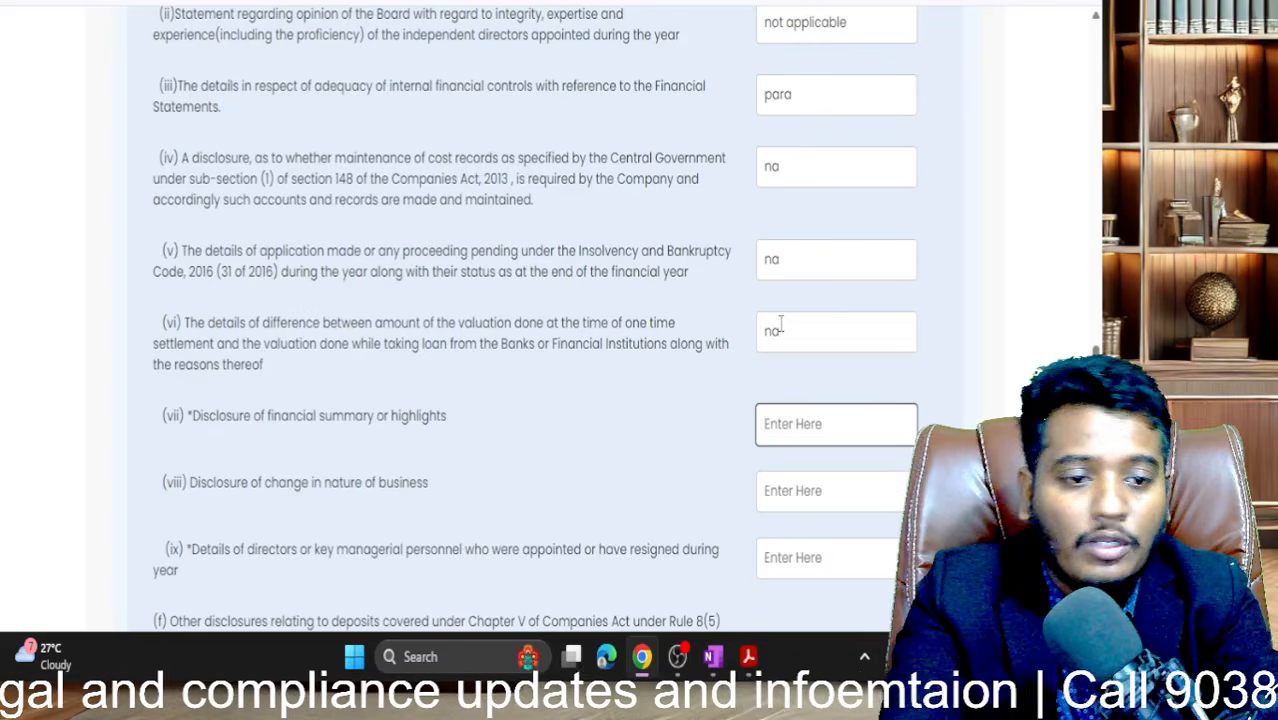
- Enter na for financial summary (vii), change in business (viii) and directors/KMP (ix)
{"action": "scroll", "coordinate": [780, 323], "scroll_direction": "down", "scroll_amount": 1}
{"action": "type", "text": "a\\"}
{"action": "key", "text": "BackSpace"}
{"action": "key", "text": "BackSpace"}
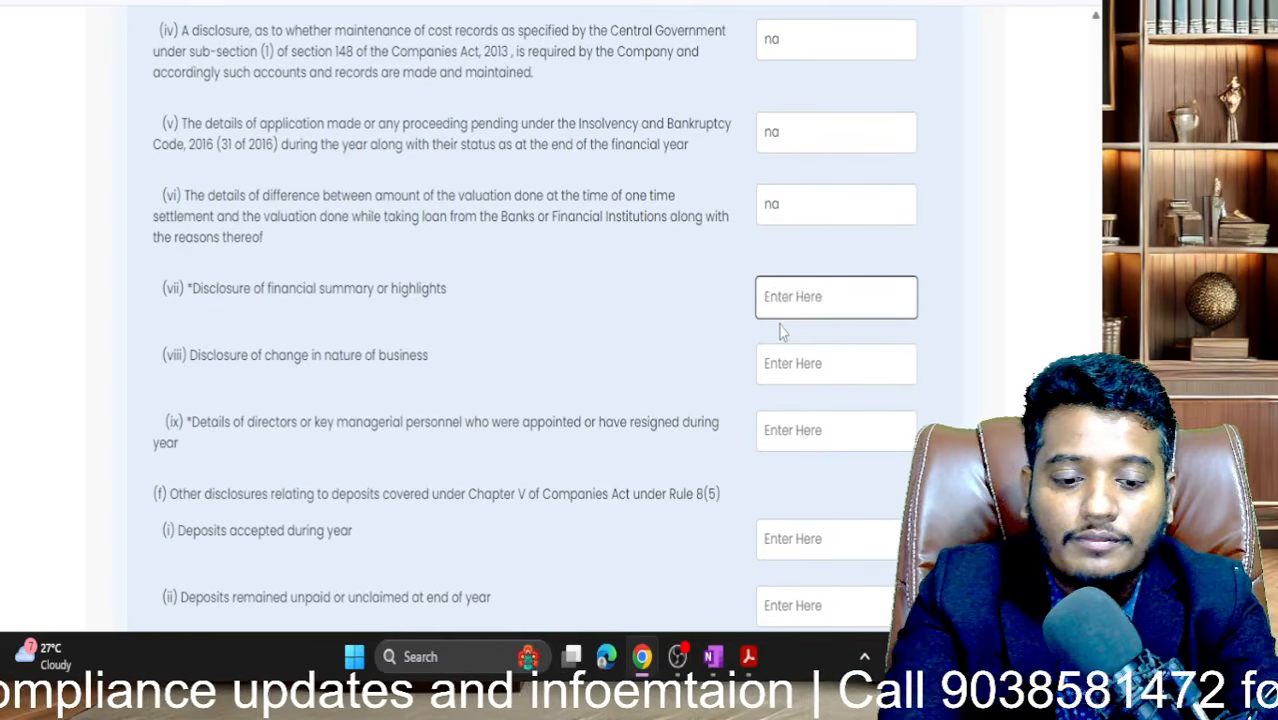
{"action": "type", "text": "na"}
{"action": "key", "text": "Tab"}
{"action": "key", "text": "Tab"}
{"action": "key", "text": "Tab"}
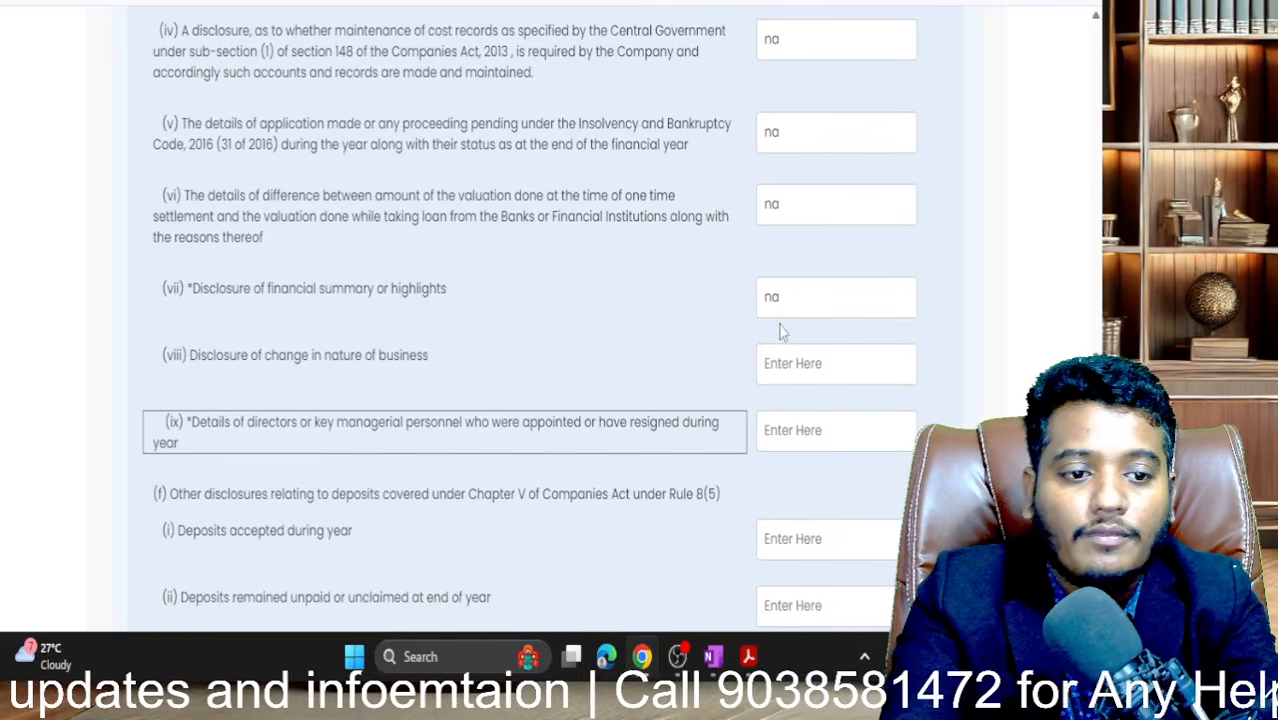
{"action": "key", "text": "shift+Tab"}
{"action": "type", "text": "na"}
{"action": "key", "text": "Tab"}
{"action": "key", "text": "Tab"}
{"action": "key", "text": "Tab"}
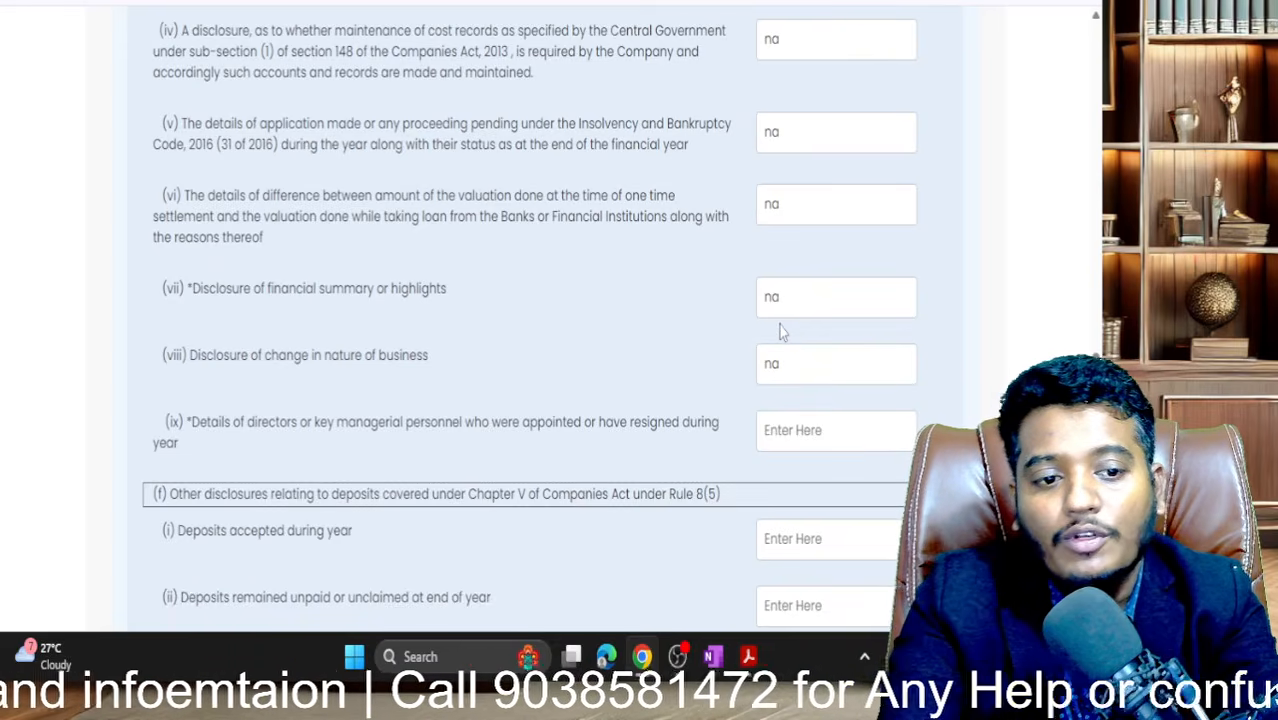
{"action": "key", "text": "shift+Tab"}
{"action": "type", "text": "na"}
{"action": "key", "text": "Tab"}
{"action": "key", "text": "Tab"}
- Try na in Deposits fields (i) and (ii), then clear both rejected entries
{"action": "key", "text": "Tab"}
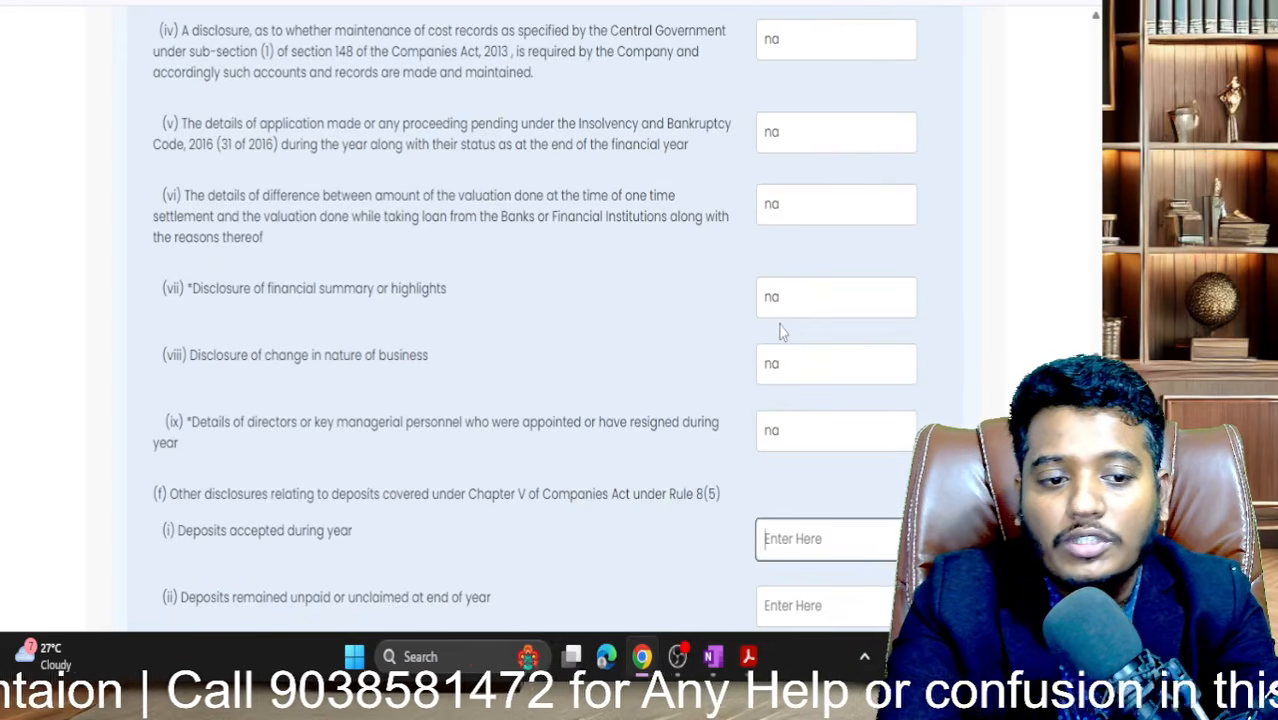
{"action": "scroll", "coordinate": [783, 332], "scroll_direction": "down", "scroll_amount": 3}
{"action": "type", "text": "na"}
{"action": "key", "text": "Tab"}
{"action": "key", "text": "Tab"}
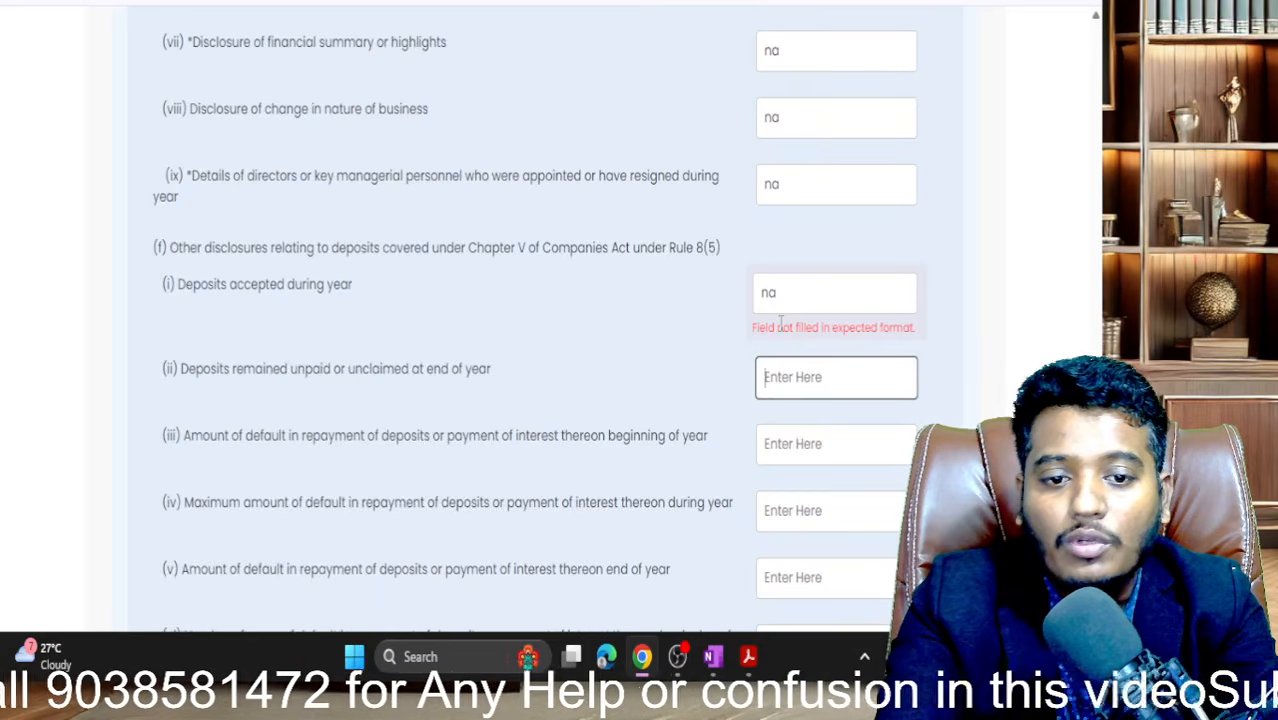
{"action": "type", "text": "na"}
{"action": "key", "text": "Tab"}
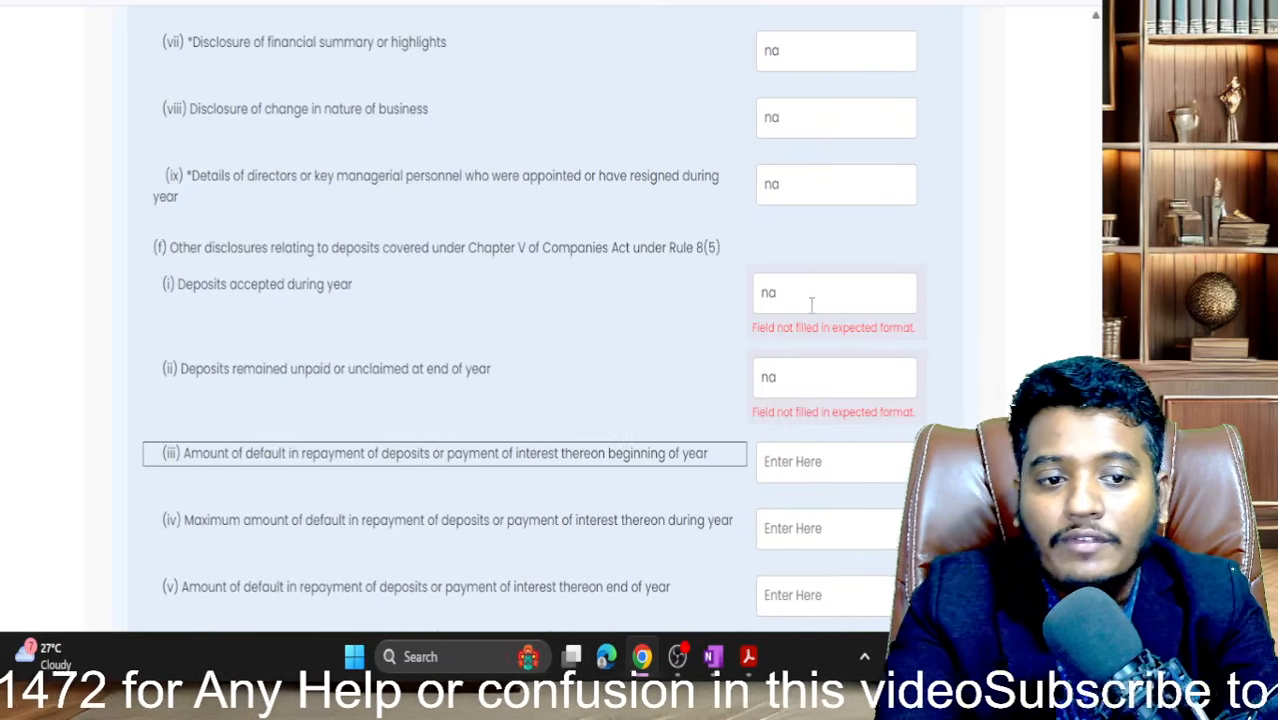
{"action": "double_click", "coordinate": [810, 300]}
{"action": "key", "text": "BackSpace"}
{"action": "double_click", "coordinate": [770, 370]}
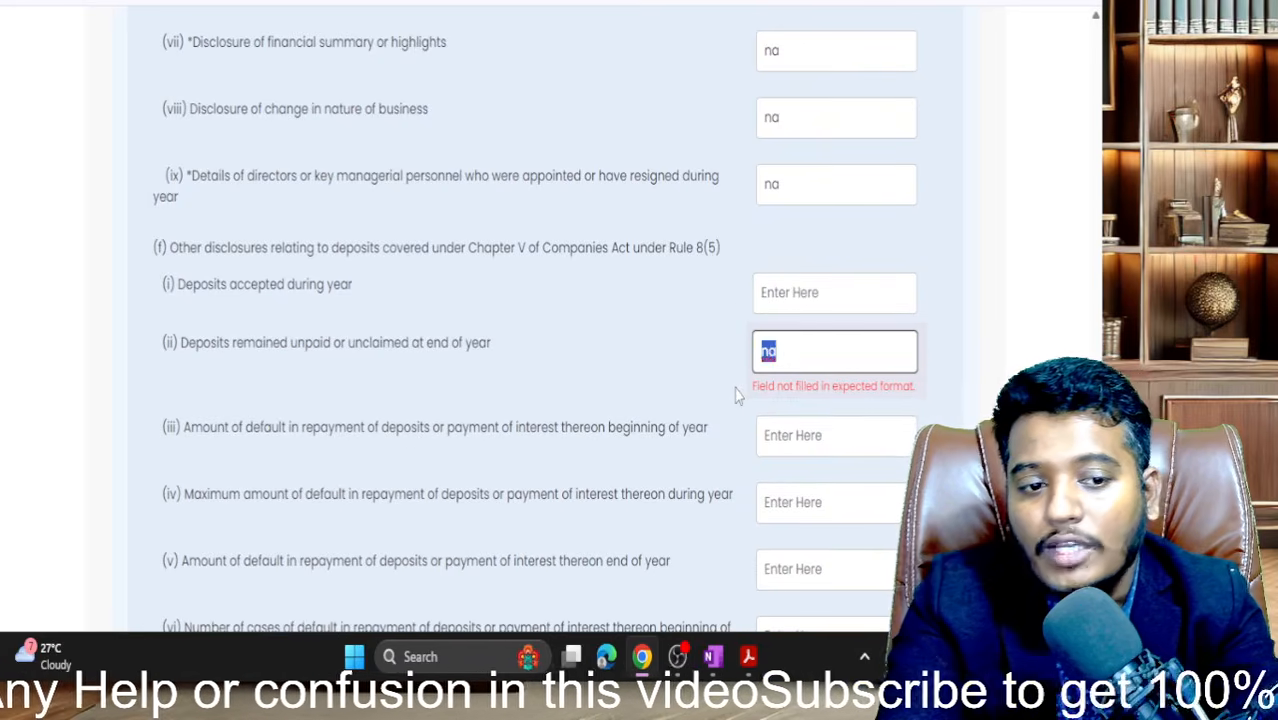
{"action": "key", "text": "BackSpace"}
{"action": "left_click", "coordinate": [677, 309]}
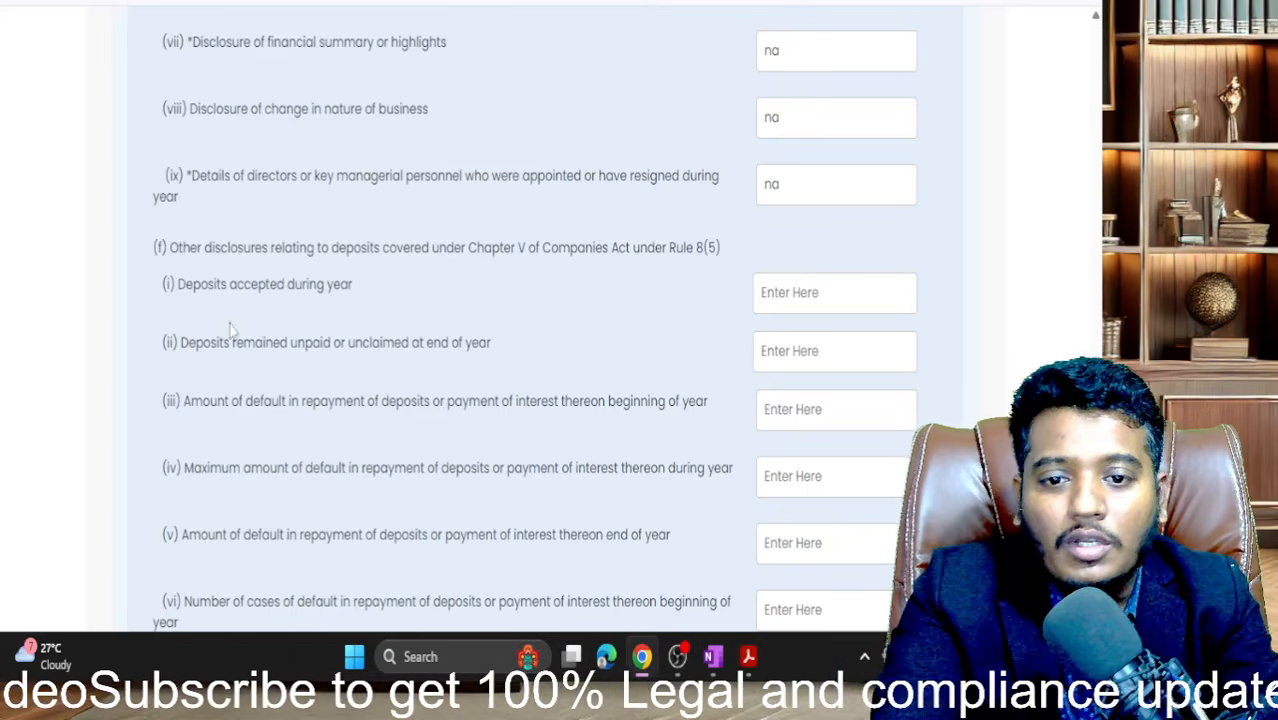
- Enter 0 for deposits accepted, deposits unpaid, and default amounts at beginning, maximum and end
{"action": "left_click", "coordinate": [788, 291]}
{"action": "type", "text": "0"}
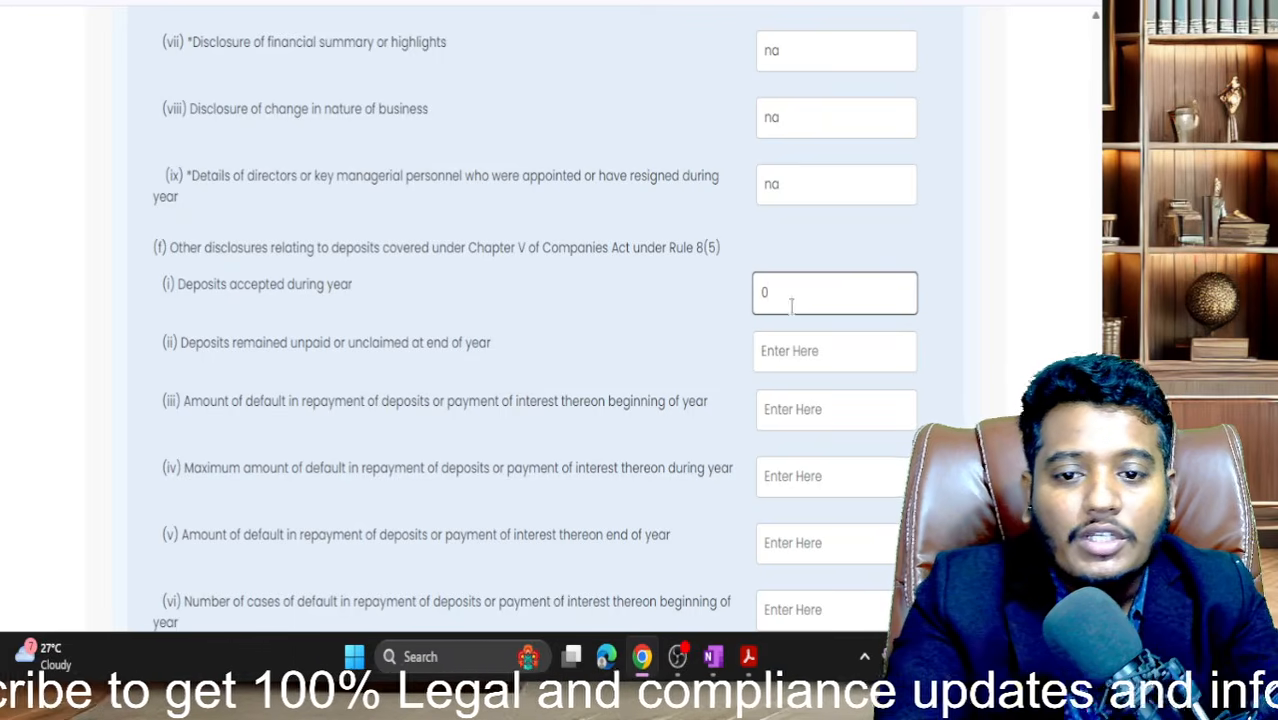
{"action": "left_click", "coordinate": [796, 337]}
{"action": "type", "text": "0"}
{"action": "left_click", "coordinate": [807, 408]}
{"action": "type", "text": "0"}
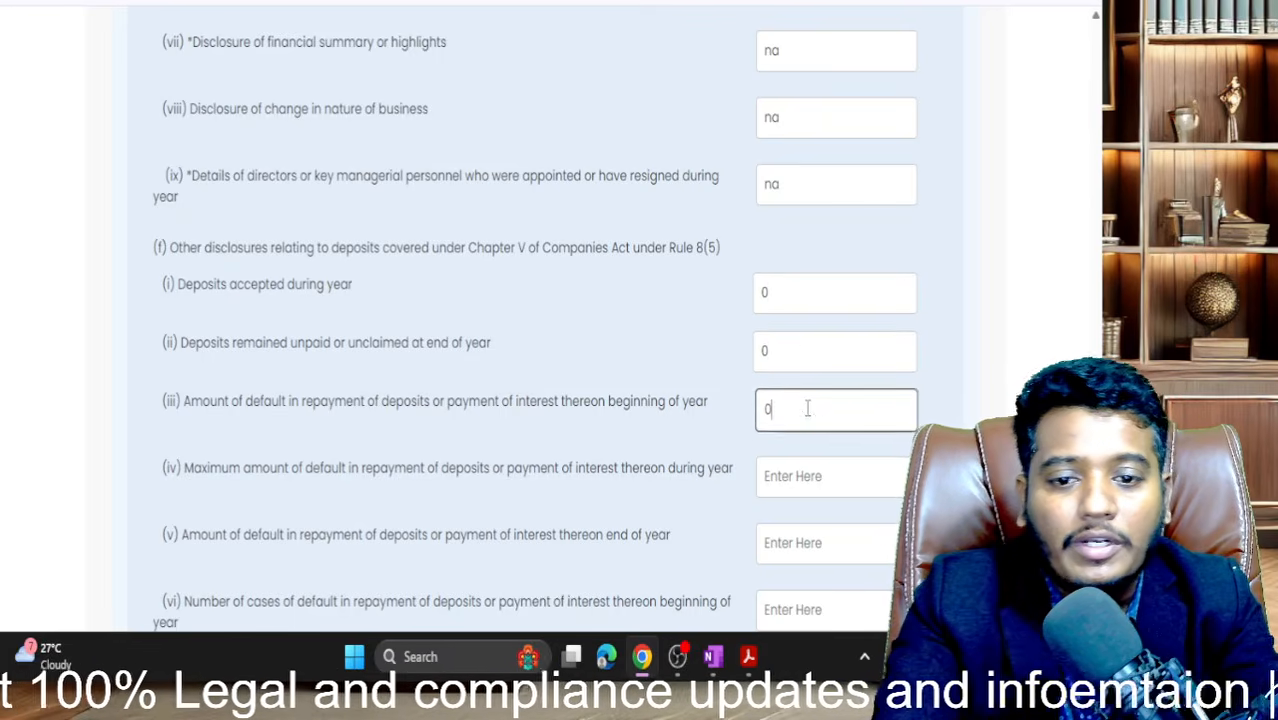
{"action": "scroll", "coordinate": [807, 408], "scroll_direction": "down", "scroll_amount": 2}
{"action": "left_click", "coordinate": [808, 345]}
{"action": "type", "text": "0"}
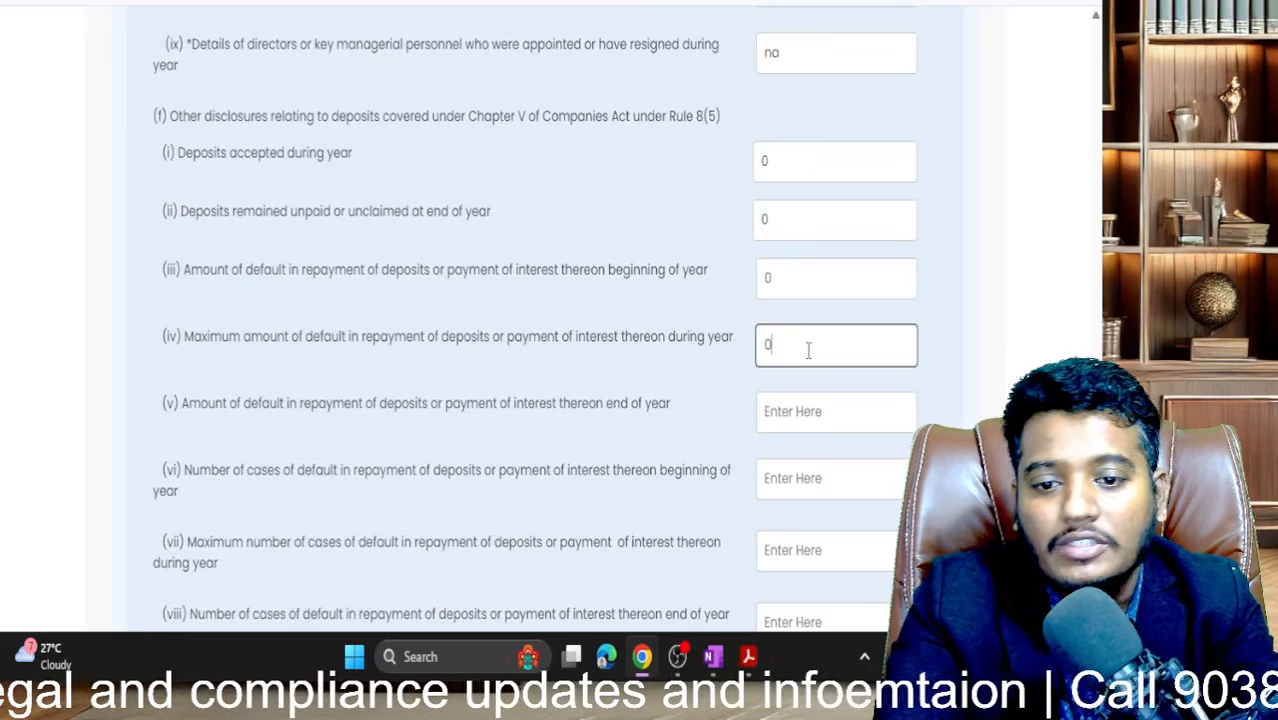
{"action": "scroll", "coordinate": [807, 355], "scroll_direction": "down", "scroll_amount": 1}
{"action": "left_click", "coordinate": [799, 362]}
{"action": "type", "text": "0"}
- Enter 0 for default cases at beginning, maximum and end, and non-compliant deposits details
{"action": "scroll", "coordinate": [799, 365], "scroll_direction": "down", "scroll_amount": 1}
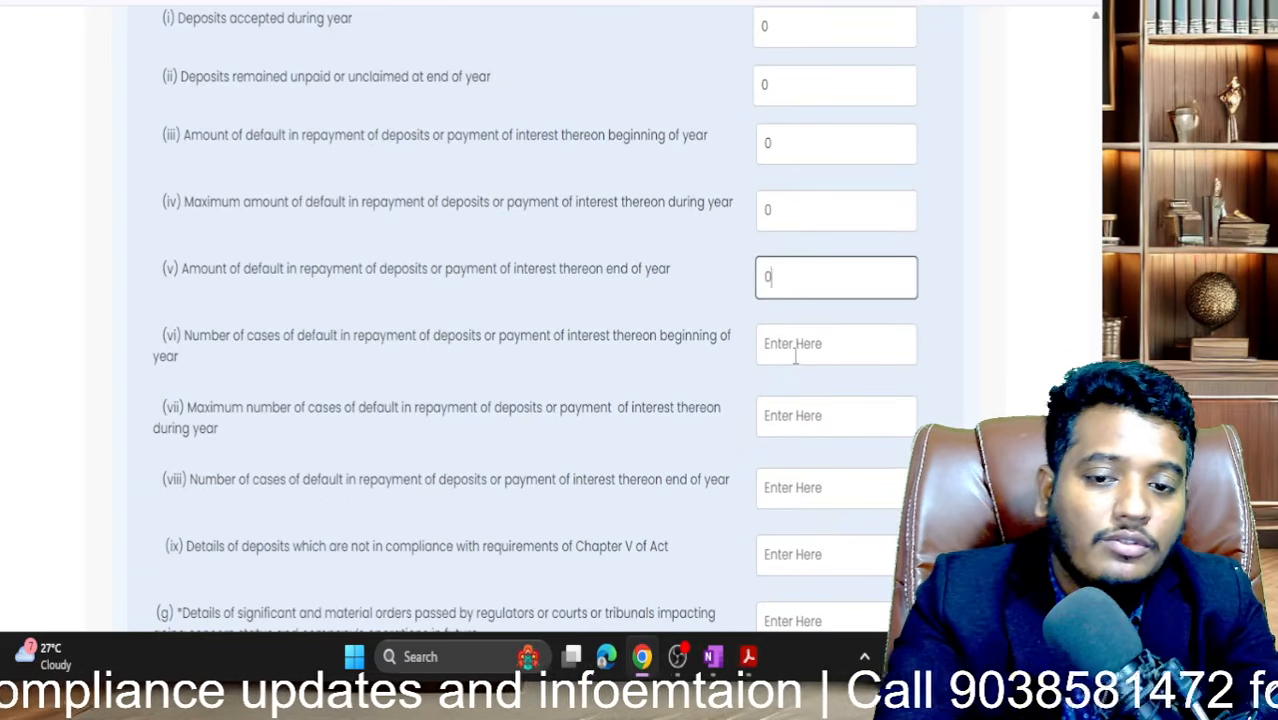
{"action": "left_click", "coordinate": [796, 354]}
{"action": "type", "text": "0"}
{"action": "scroll", "coordinate": [793, 360], "scroll_direction": "down", "scroll_amount": 1}
{"action": "type", "text": "0"}
{"action": "left_click", "coordinate": [793, 372]}
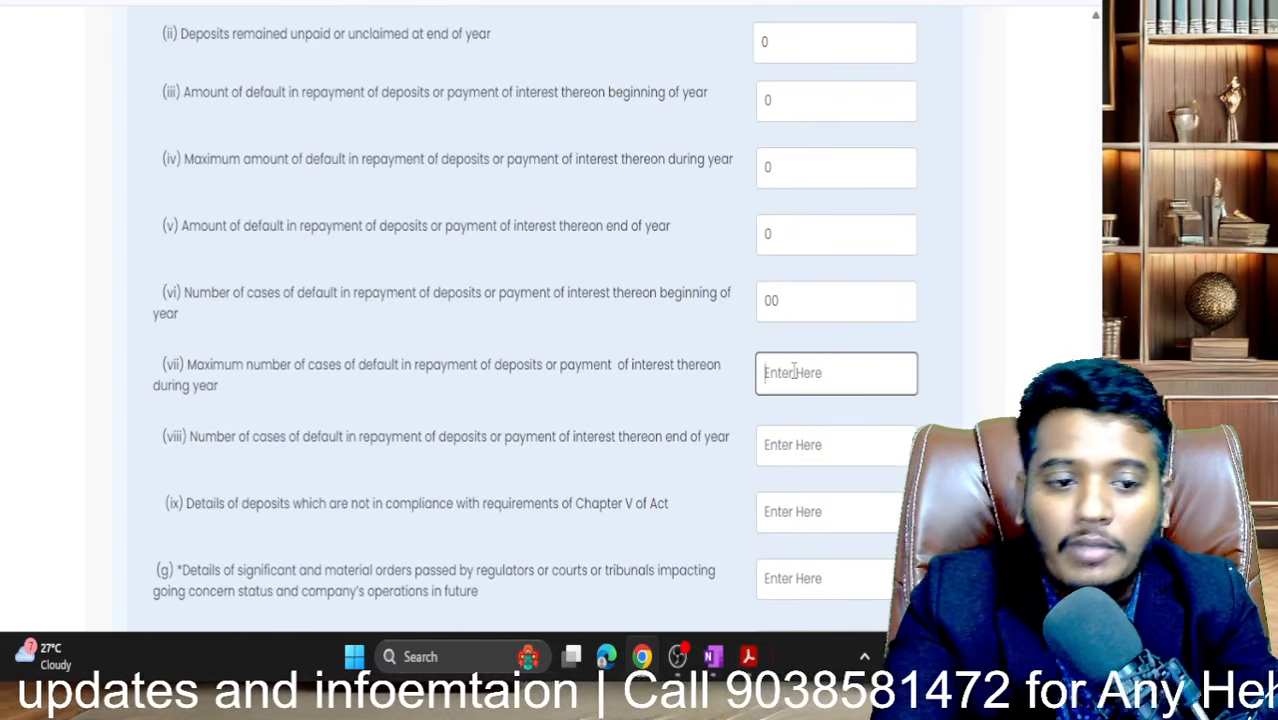
{"action": "scroll", "coordinate": [793, 372], "scroll_direction": "down", "scroll_amount": 1}
{"action": "type", "text": "0"}
{"action": "scroll", "coordinate": [793, 371], "scroll_direction": "down", "scroll_amount": 1}
{"action": "scroll", "coordinate": [793, 371], "scroll_direction": "down", "scroll_amount": 1}
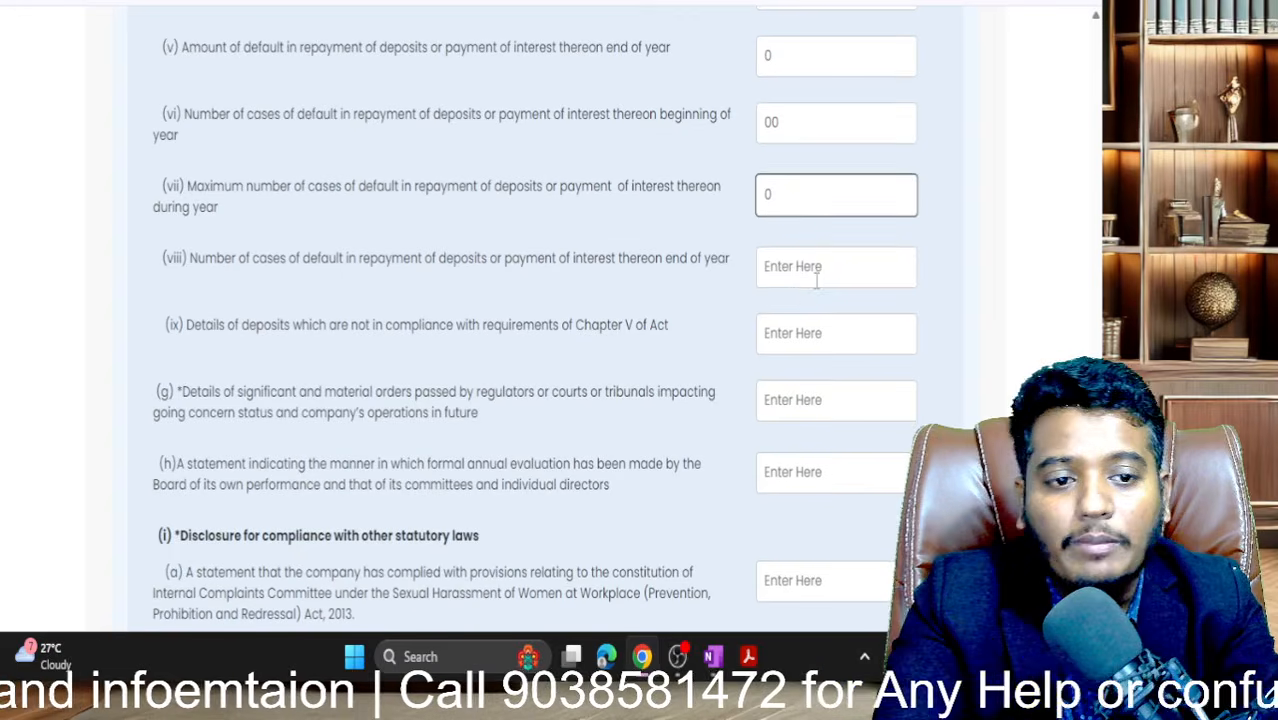
{"action": "left_click", "coordinate": [816, 278]}
{"action": "type", "text": "0"}
{"action": "scroll", "coordinate": [816, 275], "scroll_direction": "down", "scroll_amount": 1}
{"action": "left_click", "coordinate": [816, 272]}
{"action": "type", "text": "0"}
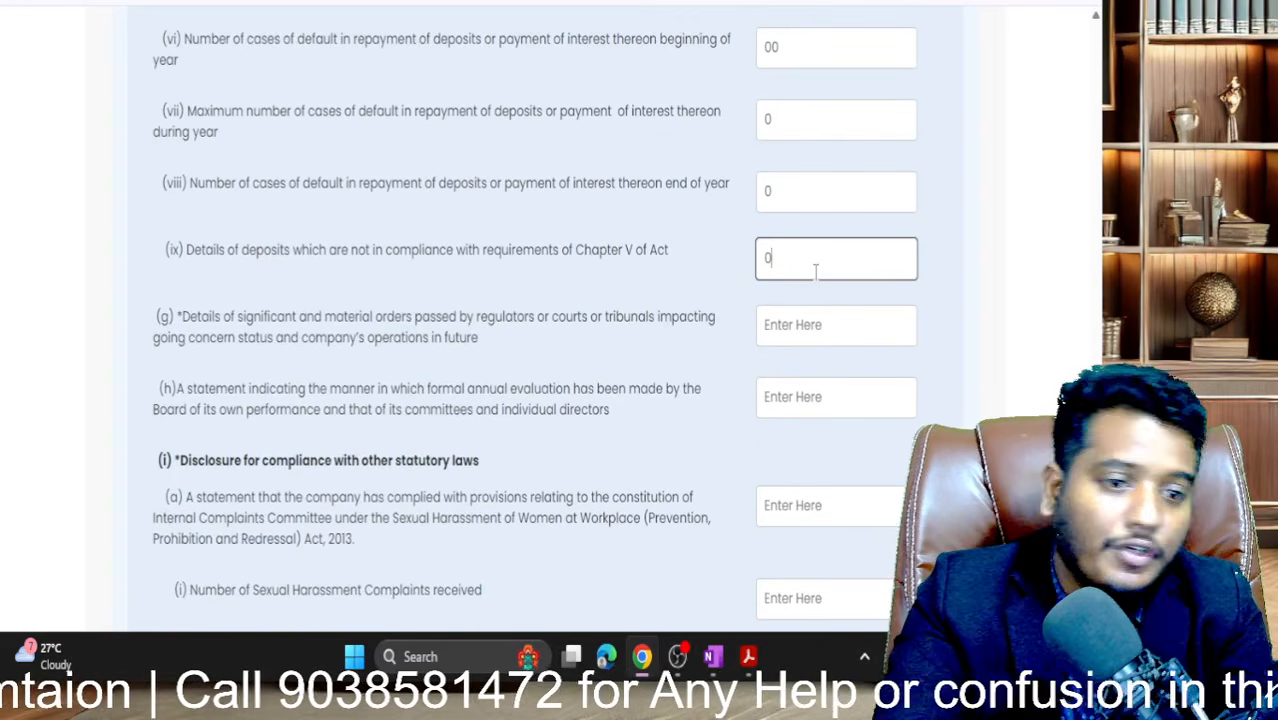
- Enter 0 for regulator or court orders (g) and annual board evaluation (h)
{"action": "scroll", "coordinate": [816, 272], "scroll_direction": "down", "scroll_amount": 1}
{"action": "left_click", "coordinate": [791, 305]}
{"action": "type", "text": "0"}
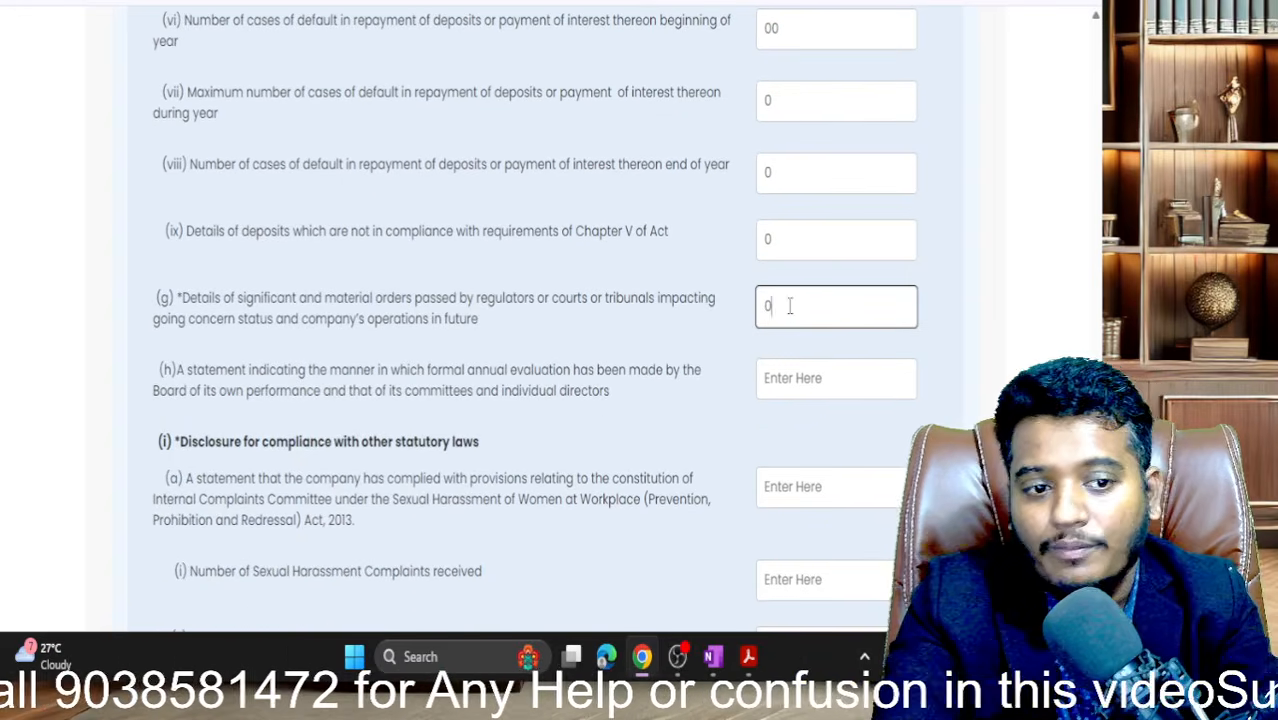
{"action": "left_click", "coordinate": [782, 390]}
{"action": "type", "text": "0"}
{"action": "scroll", "coordinate": [782, 390], "scroll_direction": "down", "scroll_amount": 3}
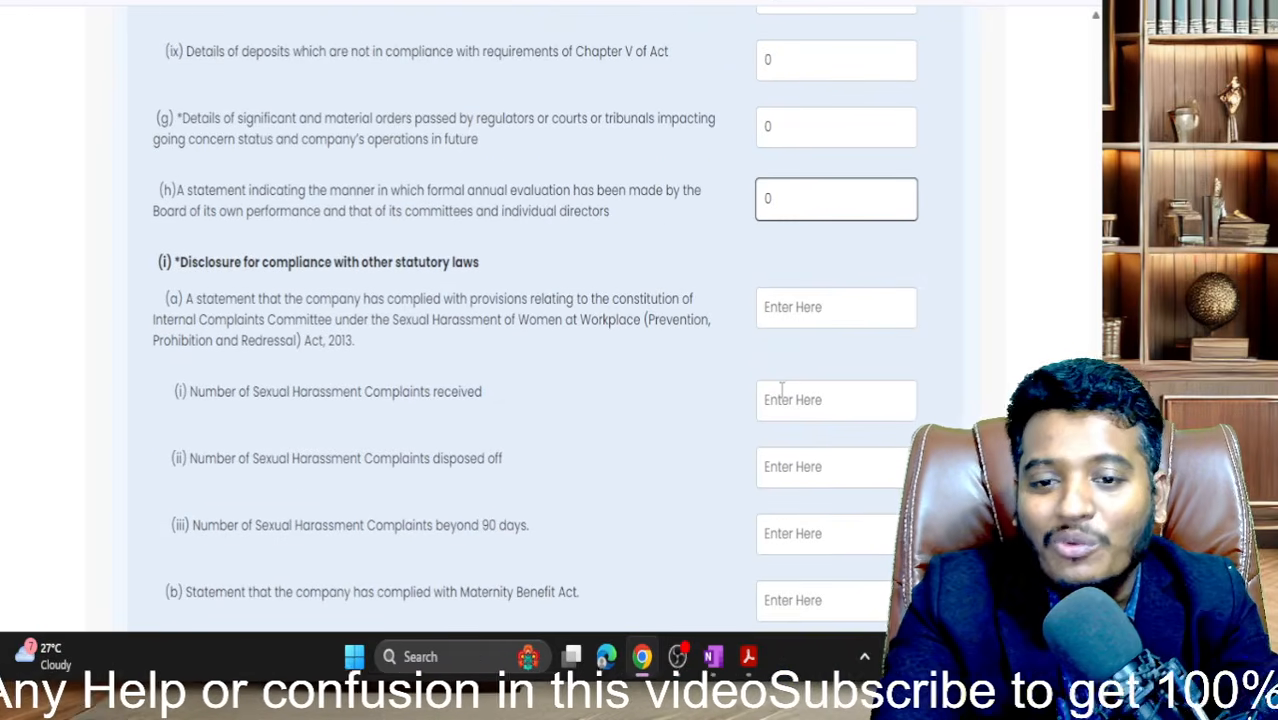
{"action": "scroll", "coordinate": [782, 390], "scroll_direction": "down", "scroll_amount": 1}
{"action": "scroll", "coordinate": [783, 398], "scroll_direction": "up", "scroll_amount": 3}
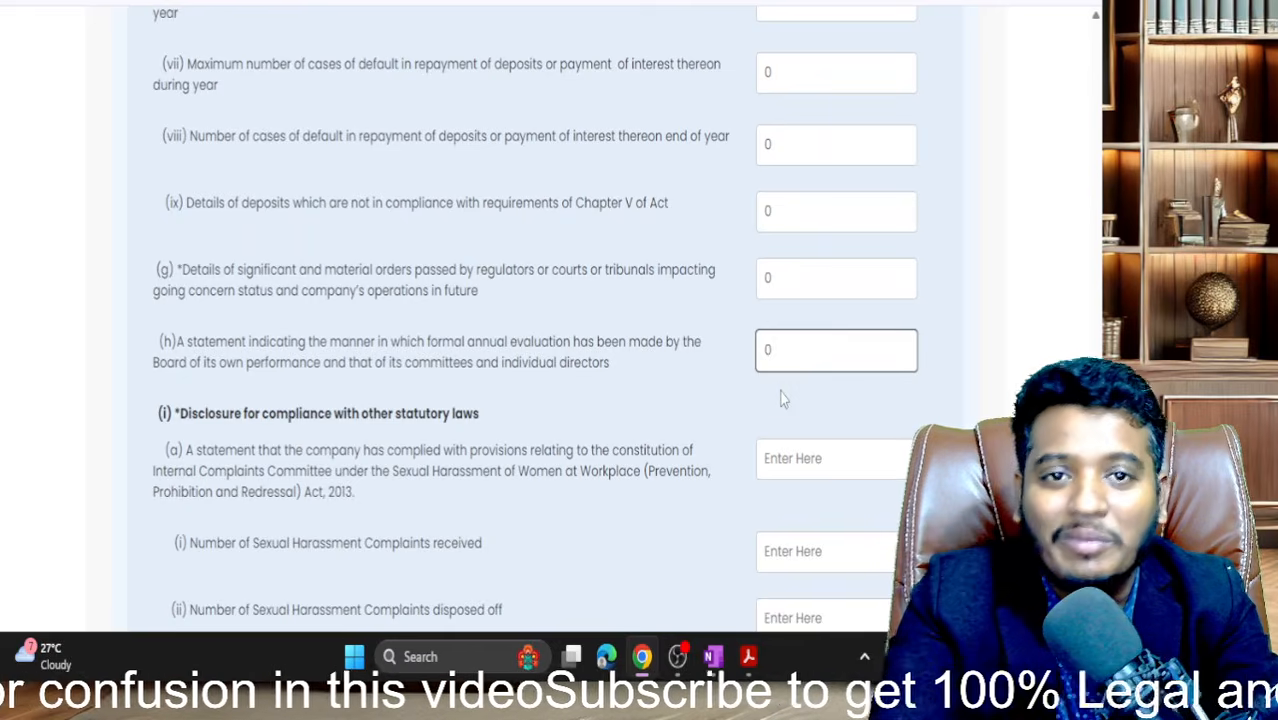
{"action": "scroll", "coordinate": [779, 357], "scroll_direction": "down", "scroll_amount": 4}
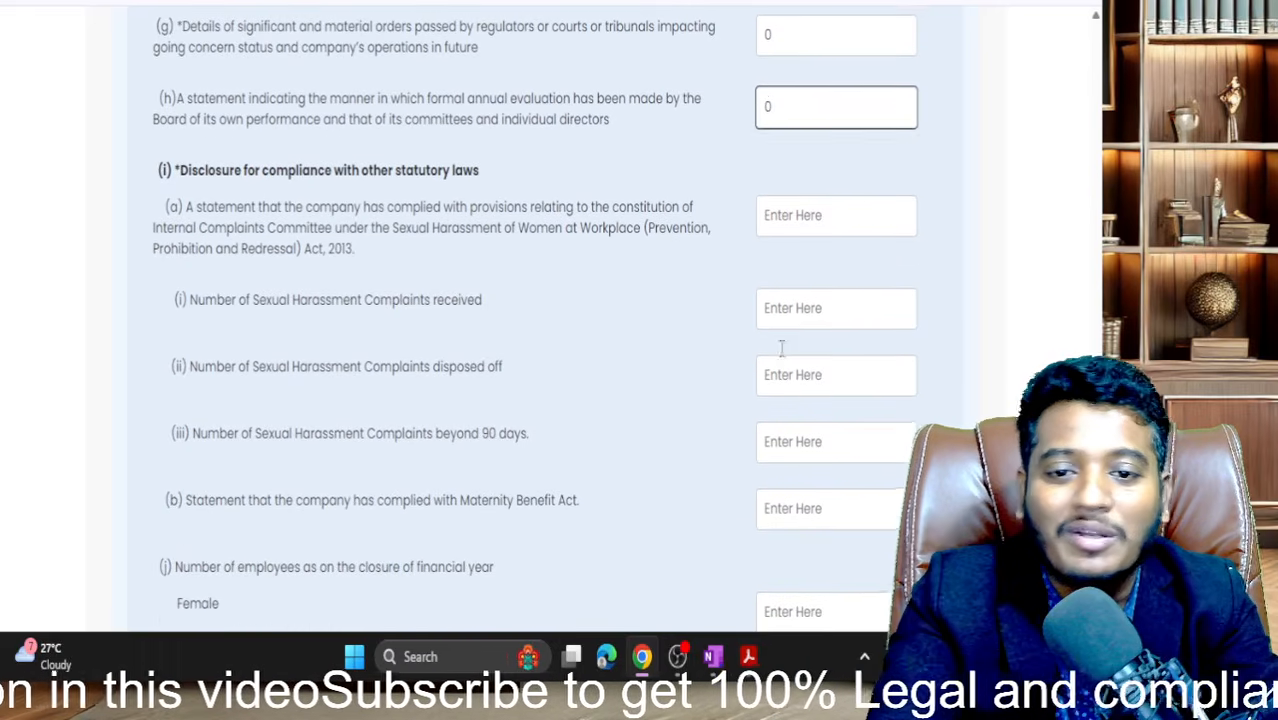
{"action": "scroll", "coordinate": [783, 357], "scroll_direction": "down", "scroll_amount": 2}
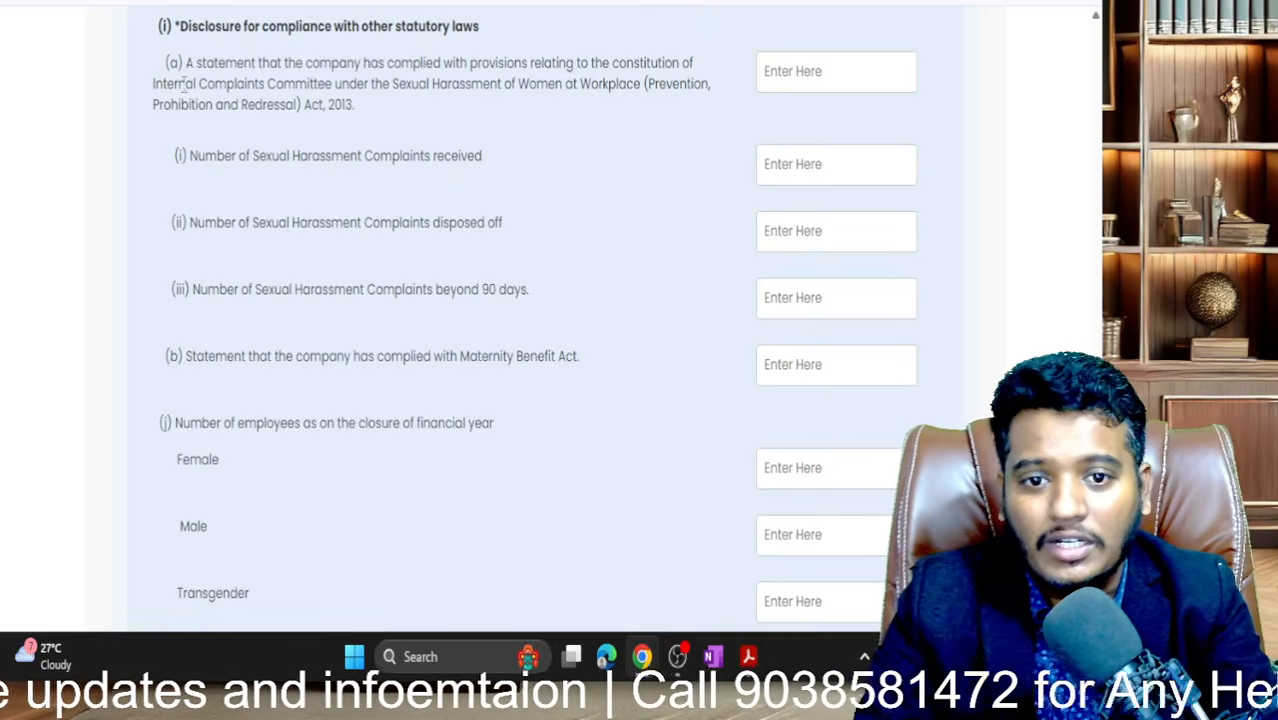
{"action": "left_click_drag", "start_coordinate": [185, 84], "coordinate": [370, 127]}
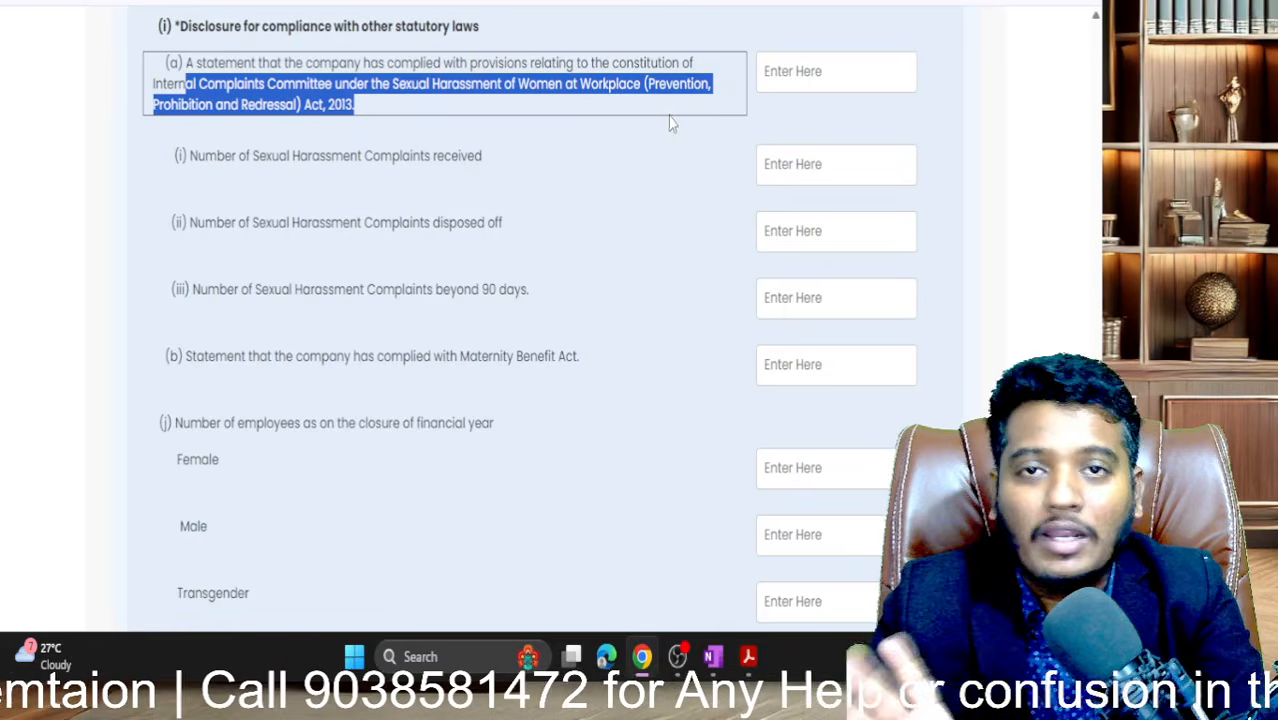
- Enter 'para' for statement (a) on the complaints committee
{"action": "left_click", "coordinate": [787, 80]}
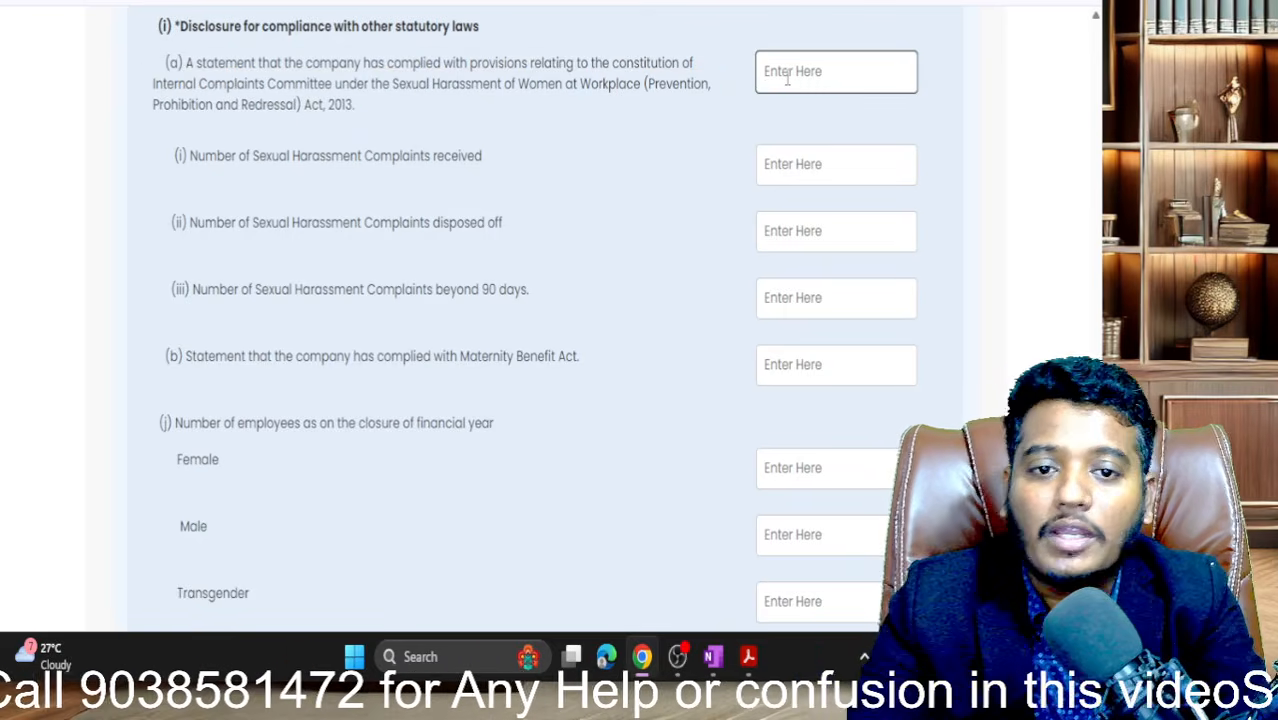
{"action": "scroll", "coordinate": [787, 80], "scroll_direction": "up", "scroll_amount": 1}
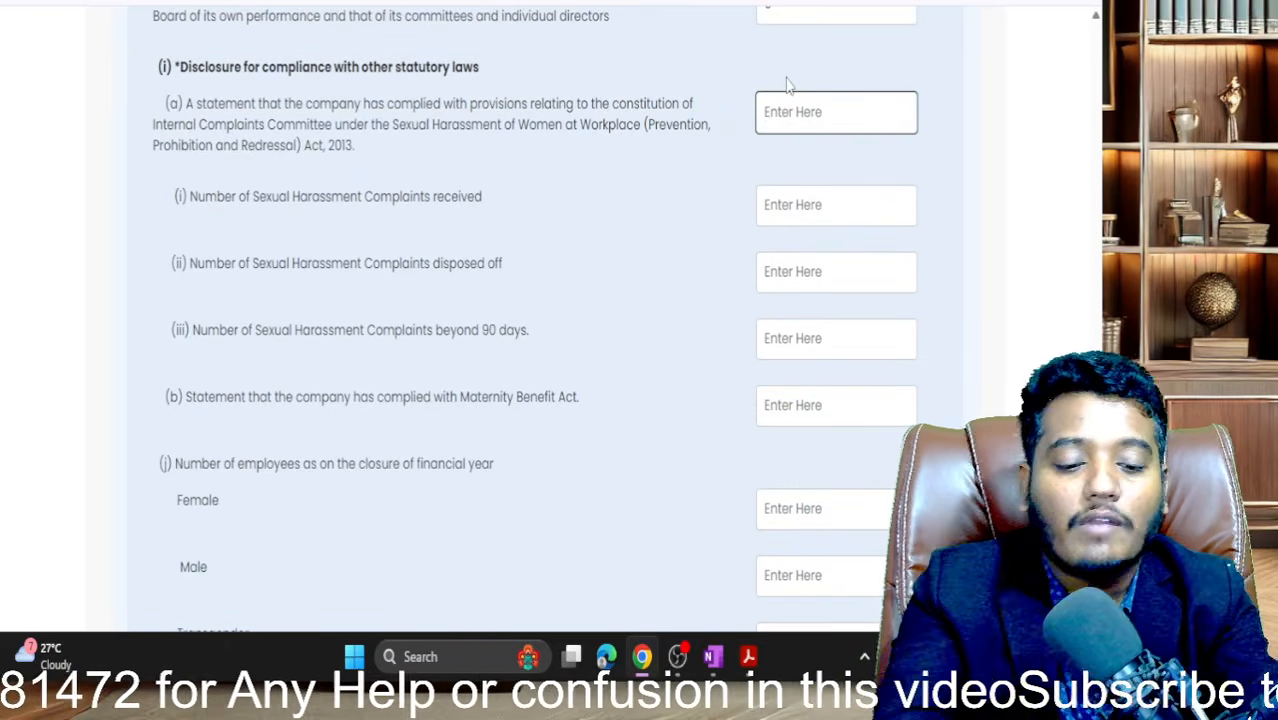
{"action": "type", "text": "para"}
{"action": "key", "text": "Tab"}
{"action": "key", "text": "Tab"}
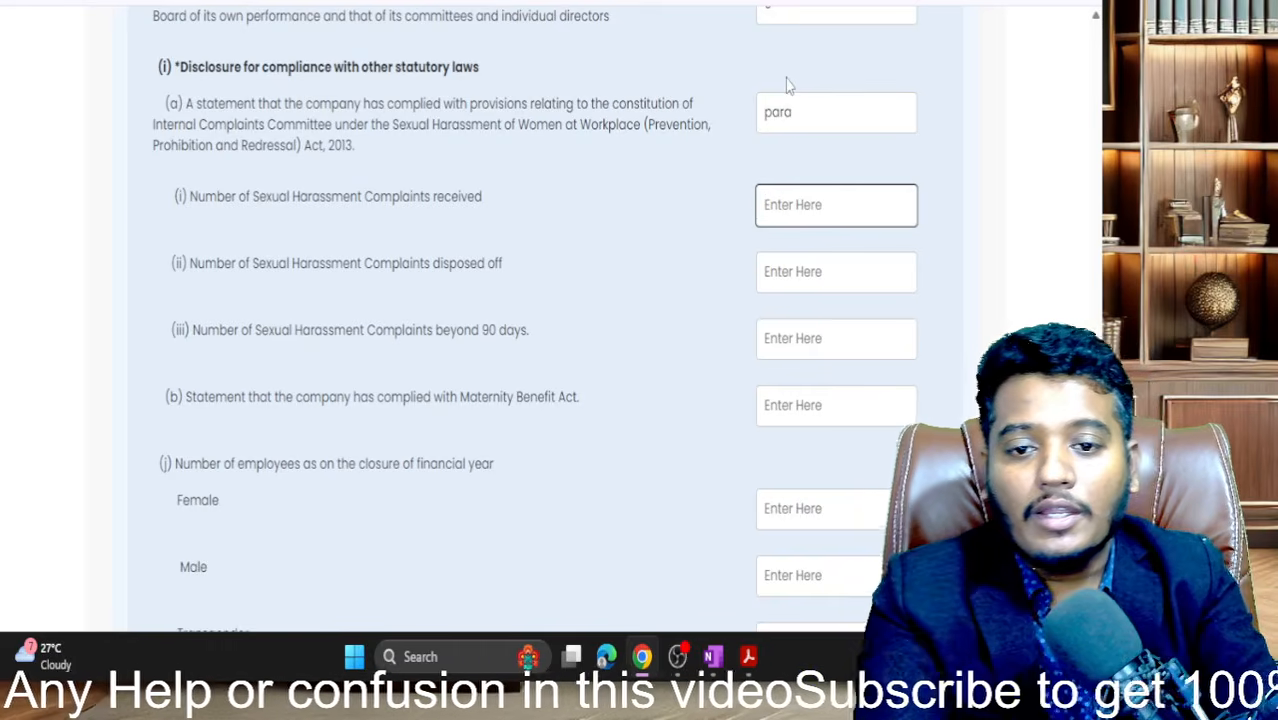
- Enter 0 for complaints received, disposed, pending beyond 90 days, and the Maternity Benefit statement
{"action": "scroll", "coordinate": [787, 85], "scroll_direction": "down", "scroll_amount": 1}
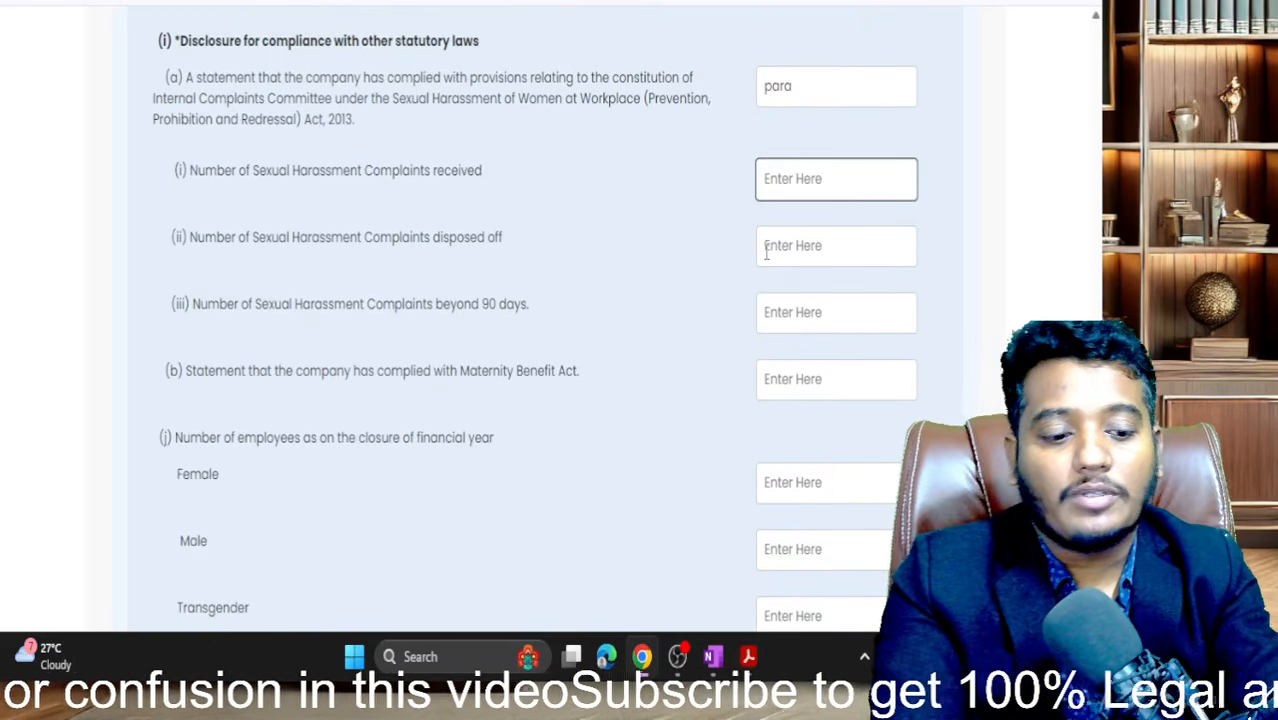
{"action": "type", "text": "0"}
{"action": "key", "text": "Tab"}
{"action": "key", "text": "Tab"}
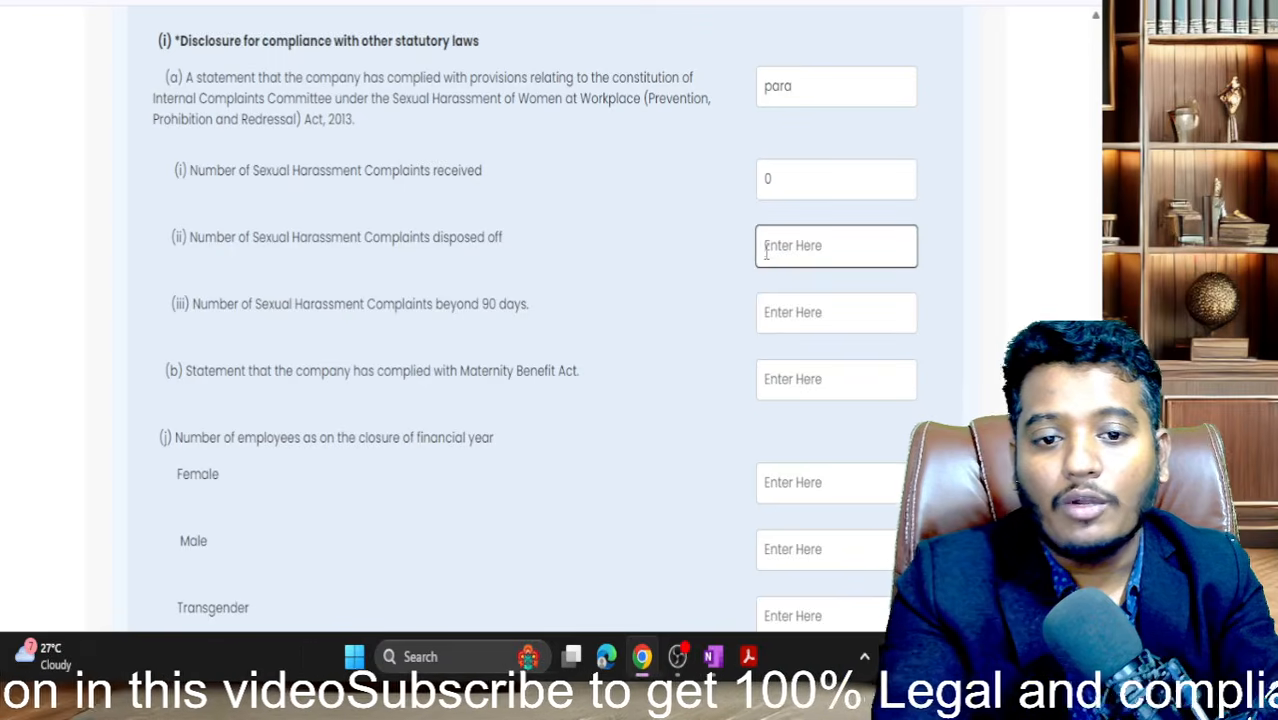
{"action": "type", "text": "0"}
{"action": "key", "text": "Tab"}
{"action": "key", "text": "Tab"}
{"action": "type", "text": "0"}
{"action": "key", "text": "Tab"}
{"action": "key", "text": "Tab"}
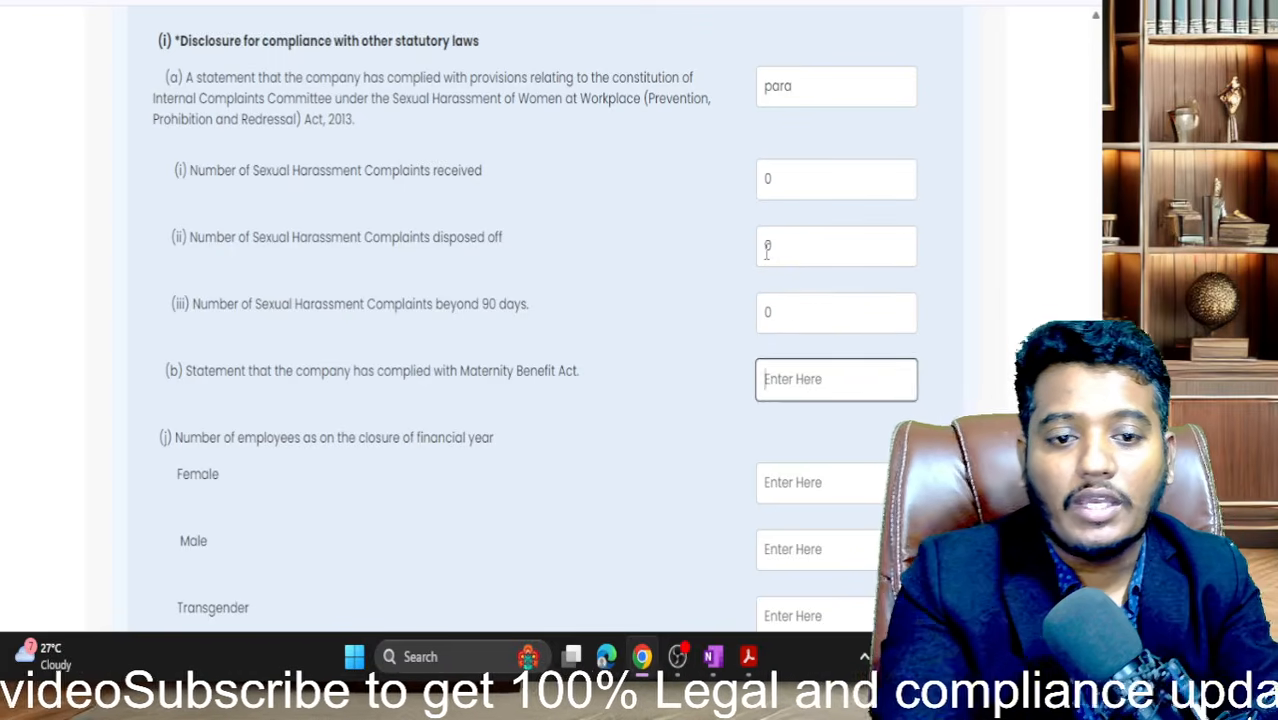
{"action": "type", "text": "0"}
{"action": "key", "text": "Tab"}
{"action": "key", "text": "Tab"}
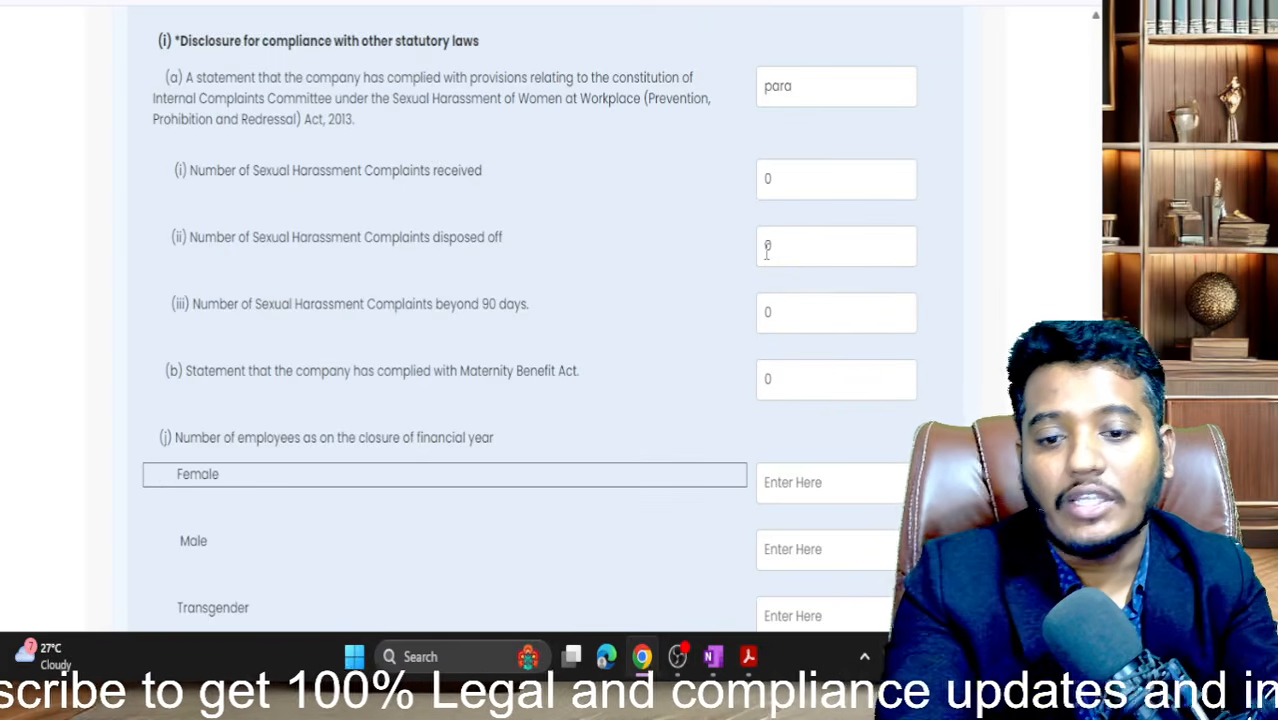
{"action": "scroll", "coordinate": [767, 252], "scroll_direction": "down", "scroll_amount": 2}
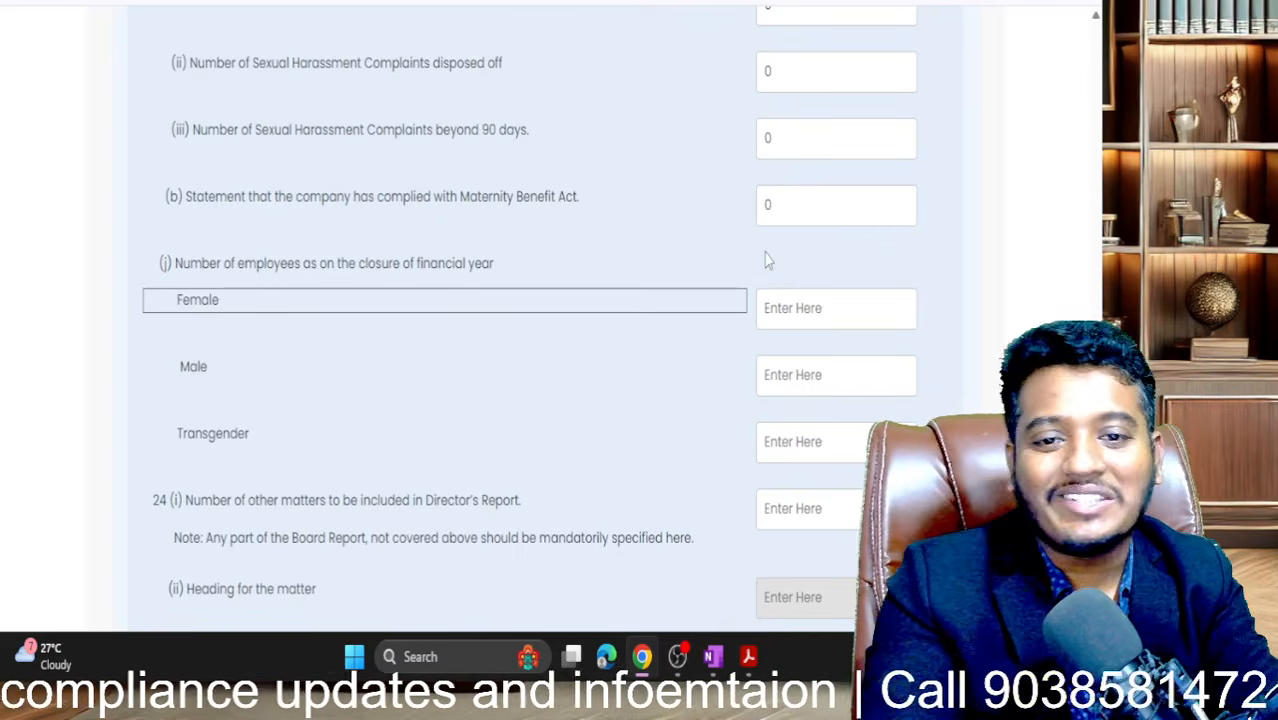
{"action": "scroll", "coordinate": [767, 258], "scroll_direction": "up", "scroll_amount": 1}
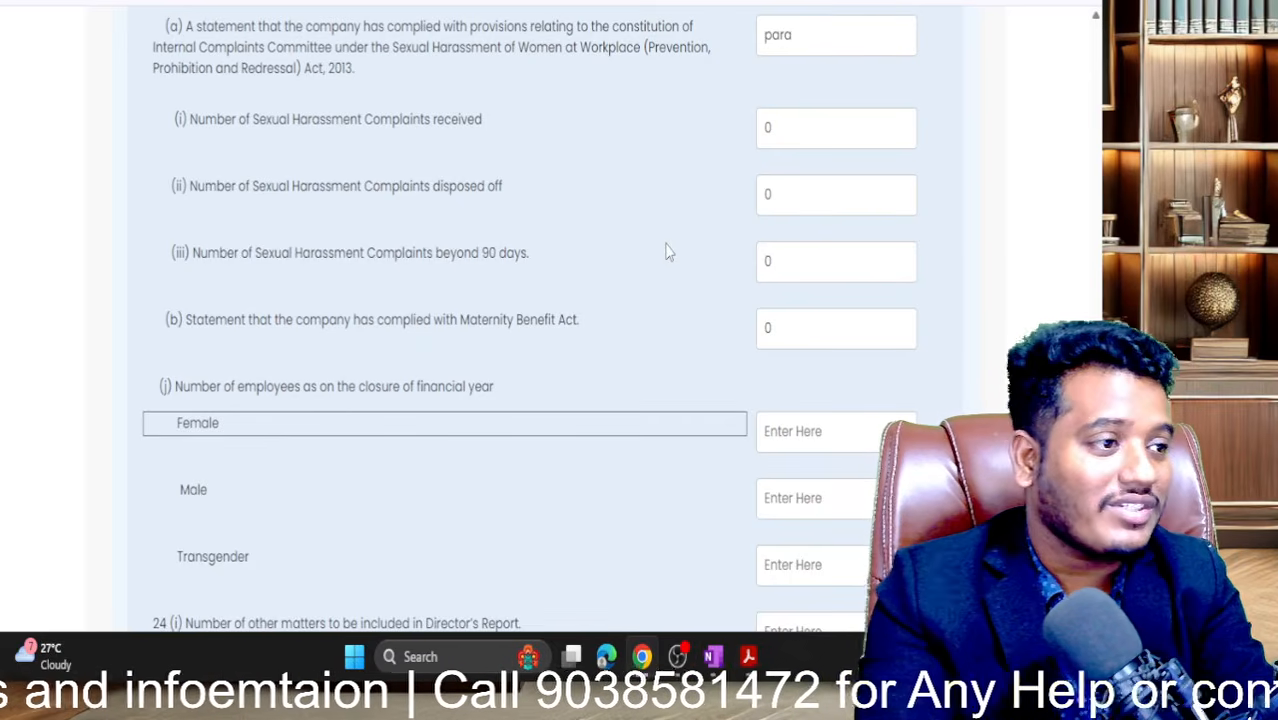
{"action": "scroll", "coordinate": [668, 252], "scroll_direction": "down", "scroll_amount": 2}
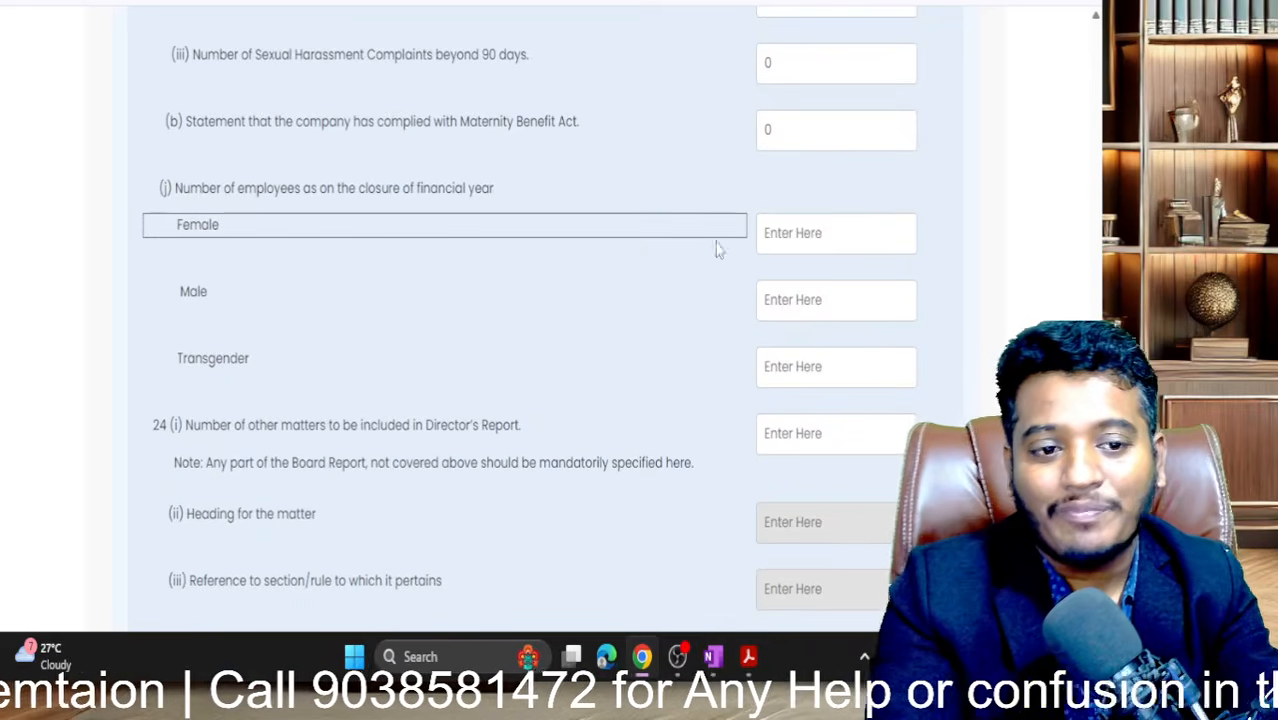
- Enter 0 female, 0 male and 0 transgender employees
{"action": "left_click", "coordinate": [784, 236]}
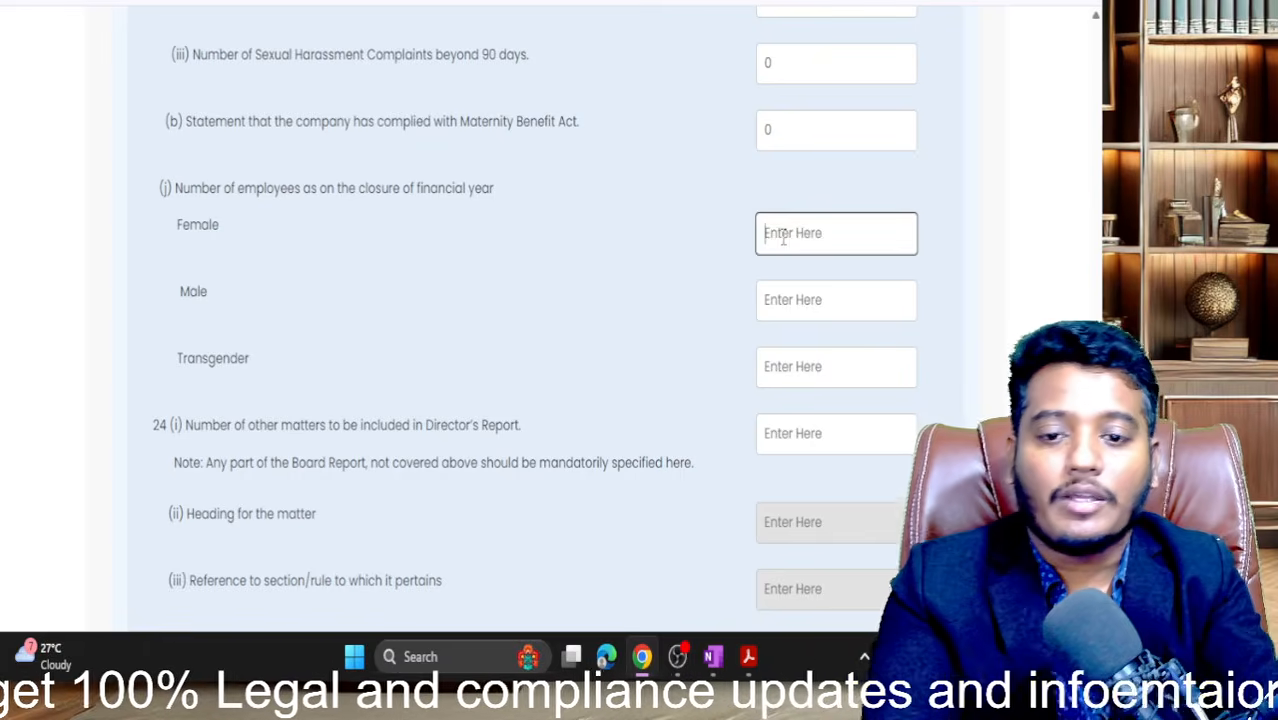
{"action": "type", "text": "0"}
{"action": "key", "text": "Tab"}
{"action": "type", "text": "0"}
{"action": "key", "text": "Tab"}
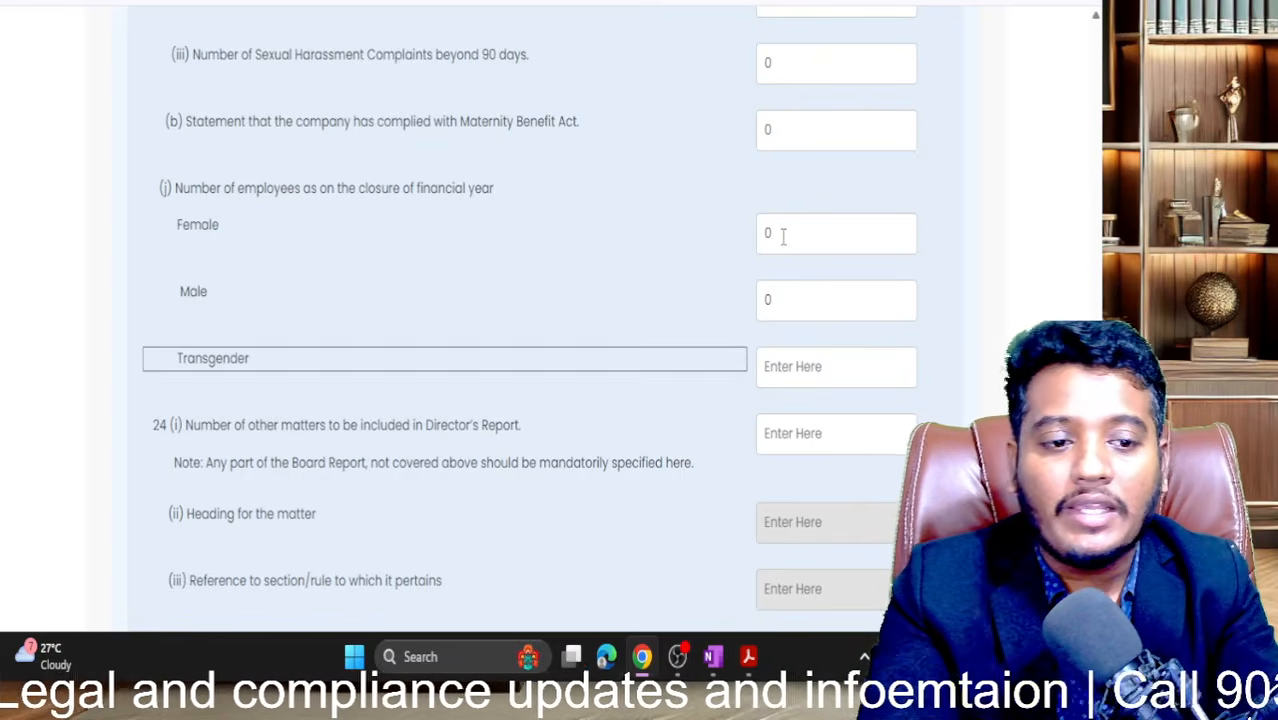
{"action": "key", "text": "Tab"}
{"action": "type", "text": "0"}
- Enter 0 for other matters under 24(i) and scroll down to the Declaration section
{"action": "key", "text": "Tab"}
{"action": "key", "text": "Tab"}
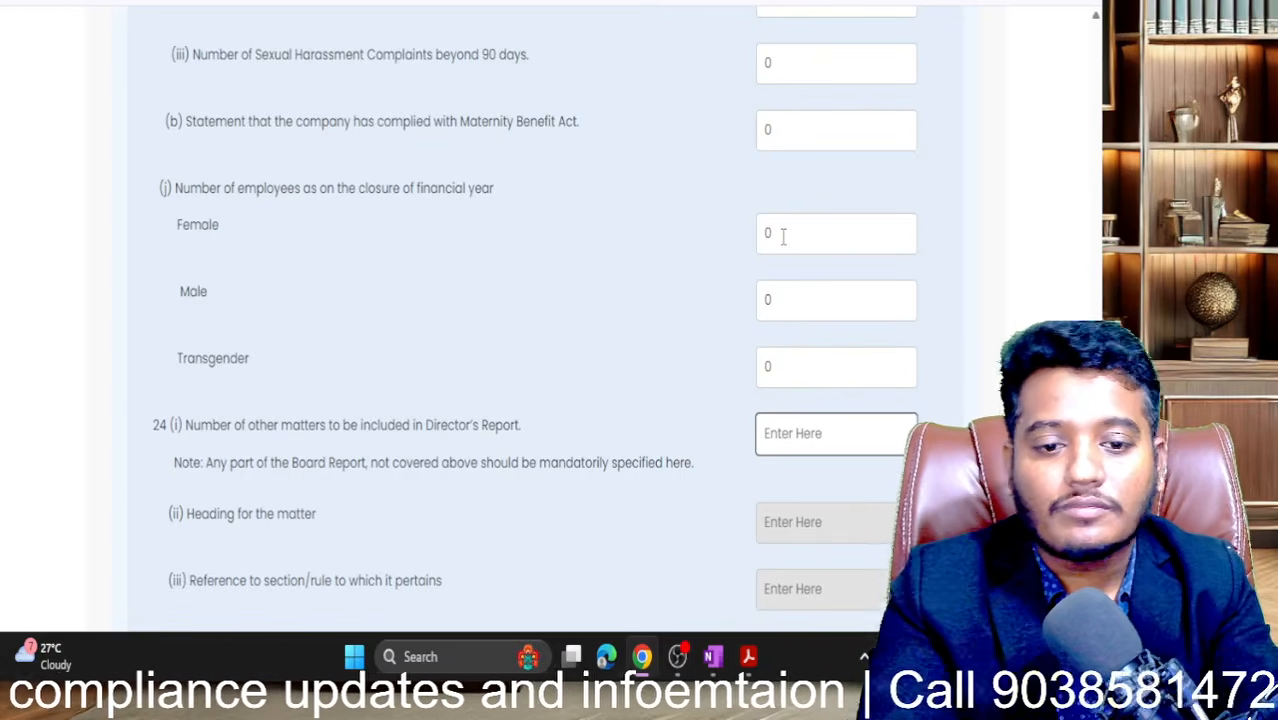
{"action": "scroll", "coordinate": [783, 235], "scroll_direction": "down", "scroll_amount": 2}
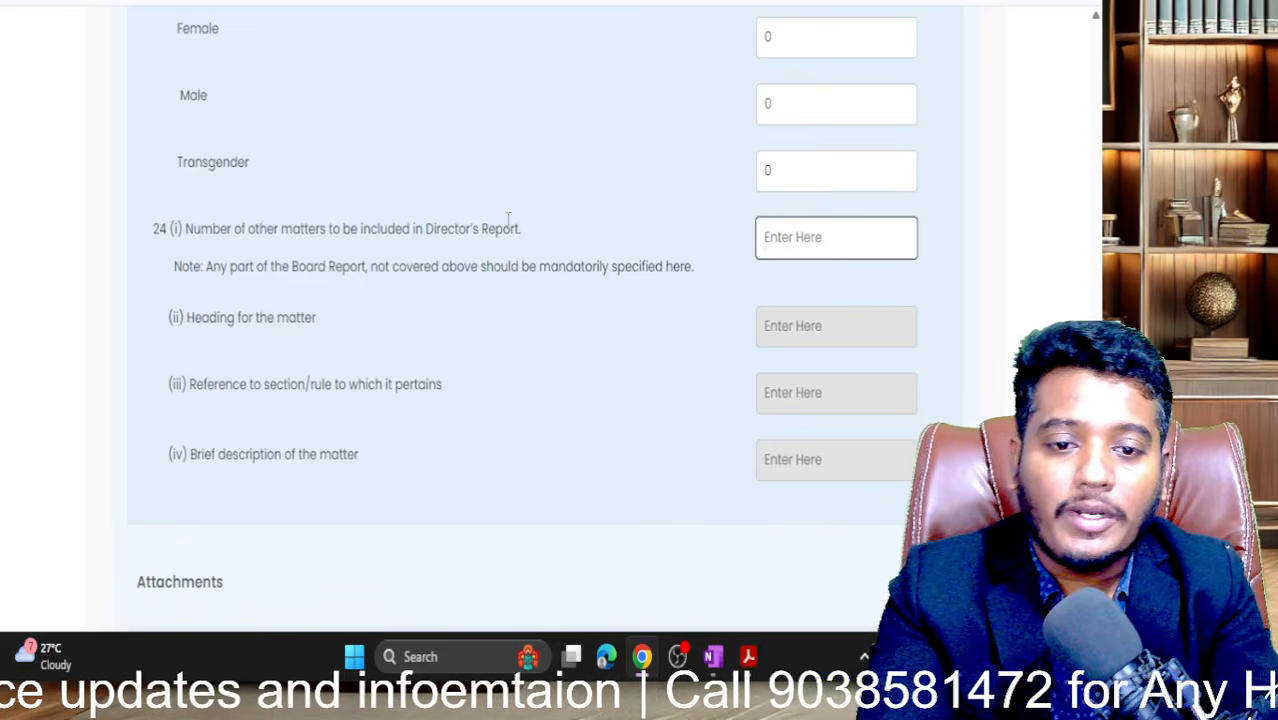
{"action": "type", "text": "0"}
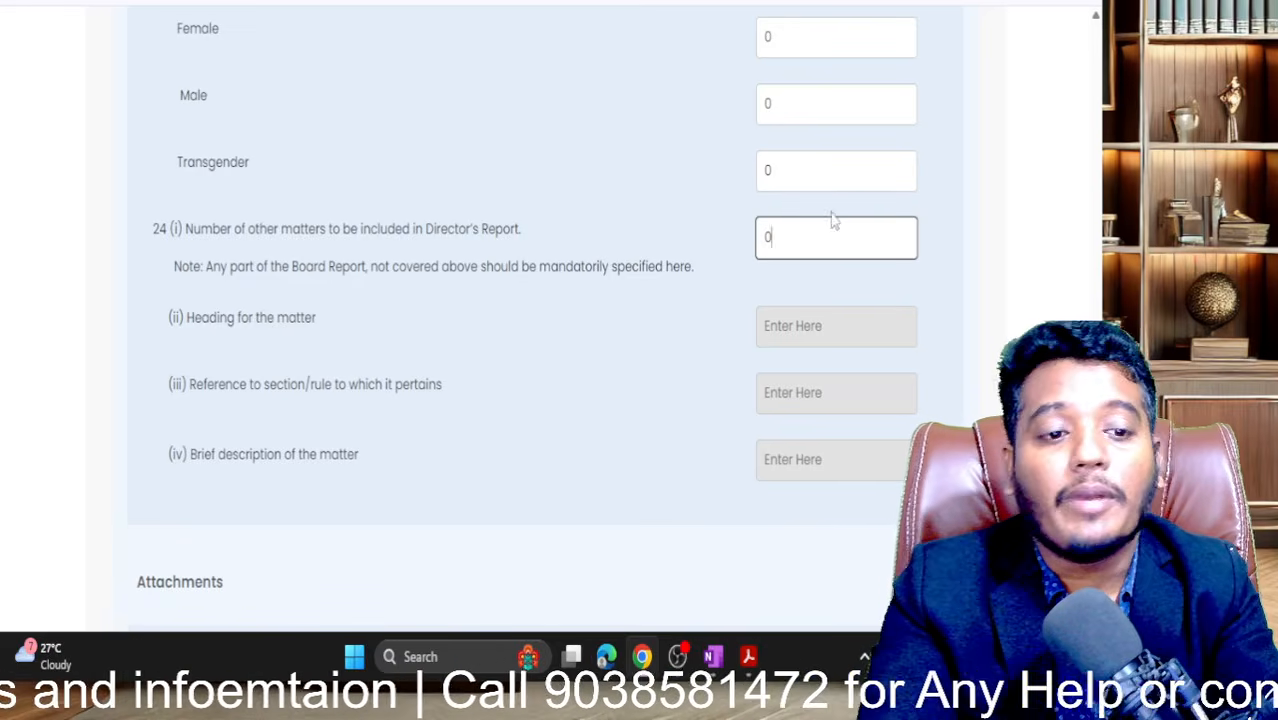
{"action": "left_click", "coordinate": [711, 330]}
{"action": "scroll", "coordinate": [712, 332], "scroll_direction": "down", "scroll_amount": 2}
{"action": "scroll", "coordinate": [712, 333], "scroll_direction": "down", "scroll_amount": 2}
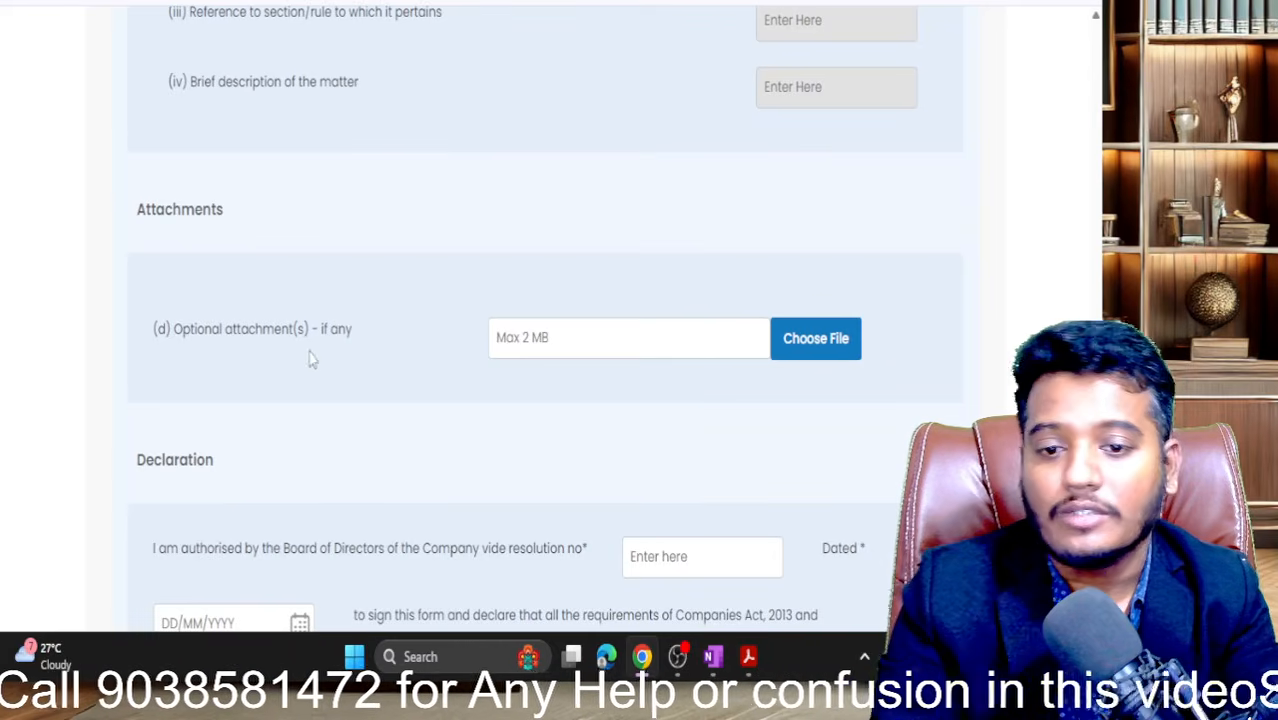
{"action": "scroll", "coordinate": [286, 340], "scroll_direction": "down", "scroll_amount": 2}
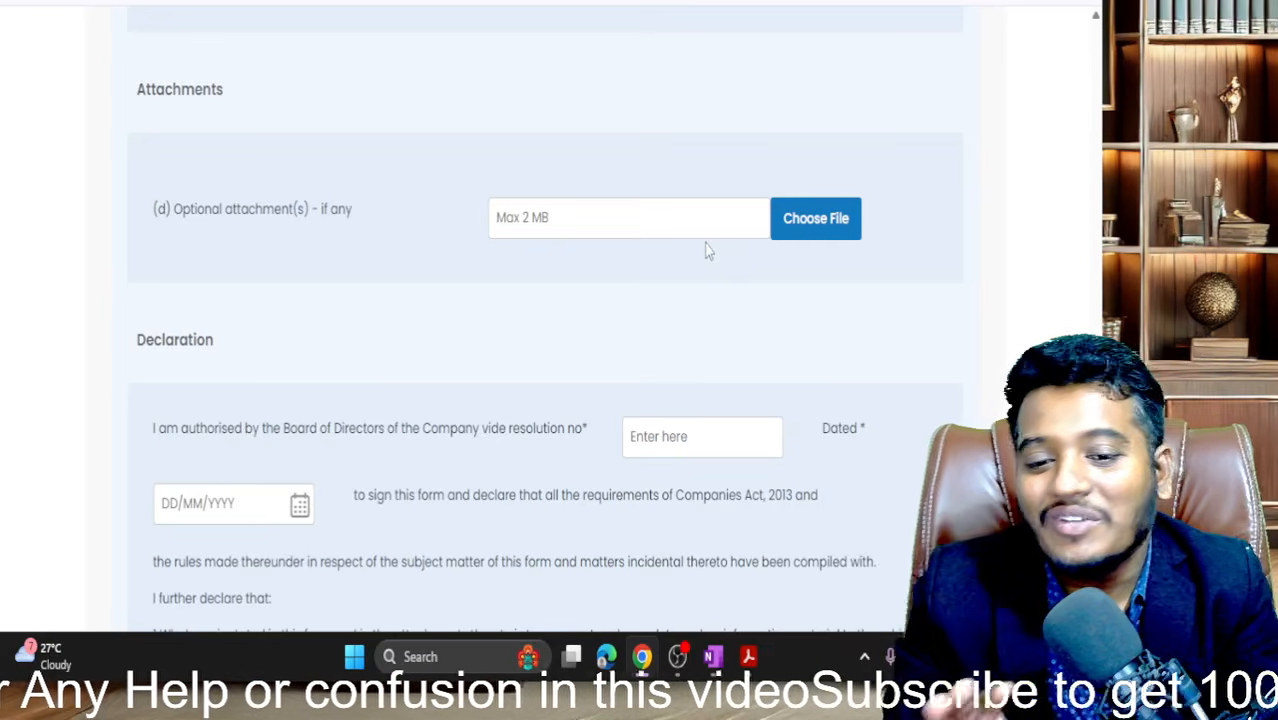
{"action": "scroll", "coordinate": [706, 250], "scroll_direction": "down", "scroll_amount": 5}
{"action": "scroll", "coordinate": [706, 250], "scroll_direction": "up", "scroll_amount": 4}
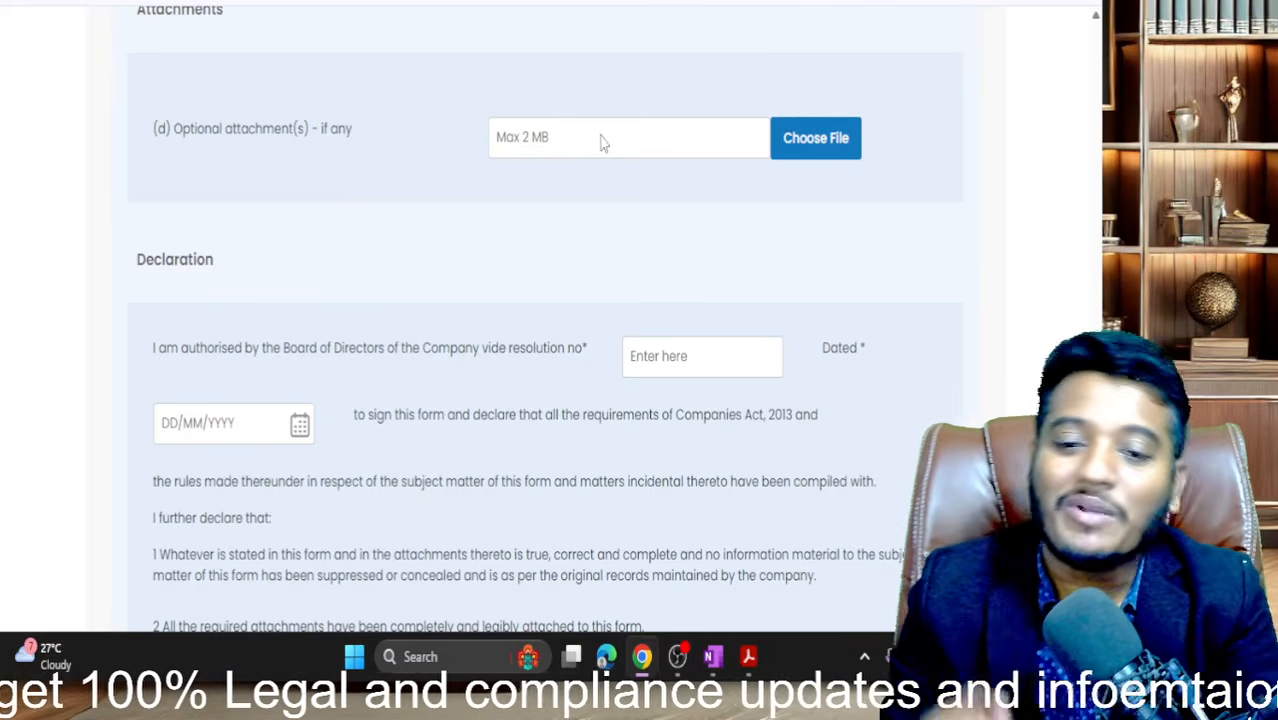
- Set the board resolution number to 07, dated 01/08/2025
{"action": "scroll", "coordinate": [600, 143], "scroll_direction": "down", "scroll_amount": 3}
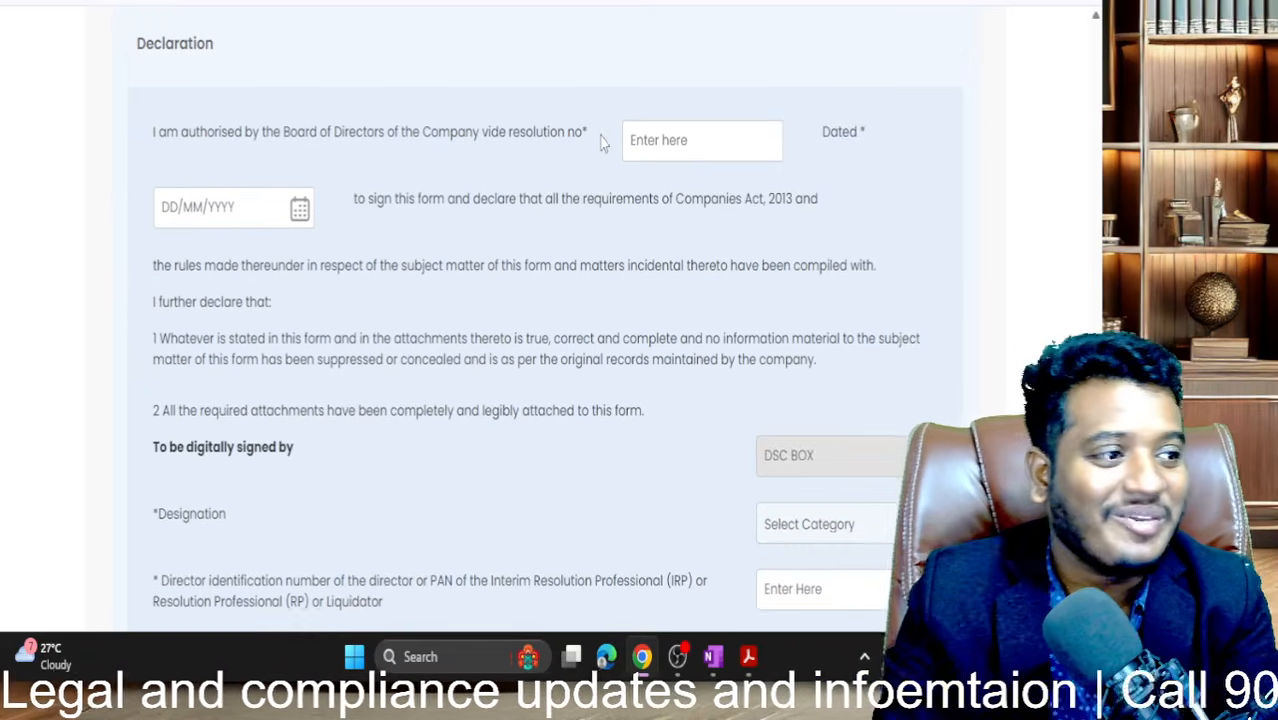
{"action": "left_click", "coordinate": [683, 97]}
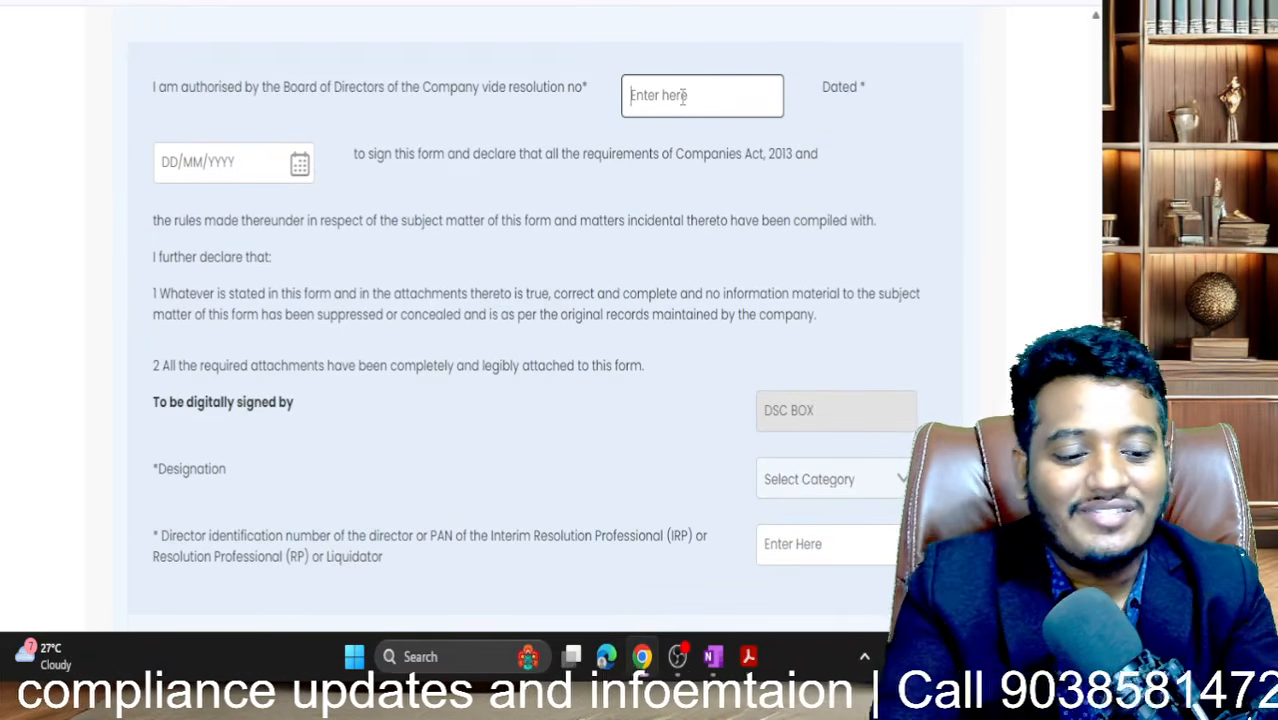
{"action": "type", "text": "04"}
{"action": "left_click", "coordinate": [300, 164]}
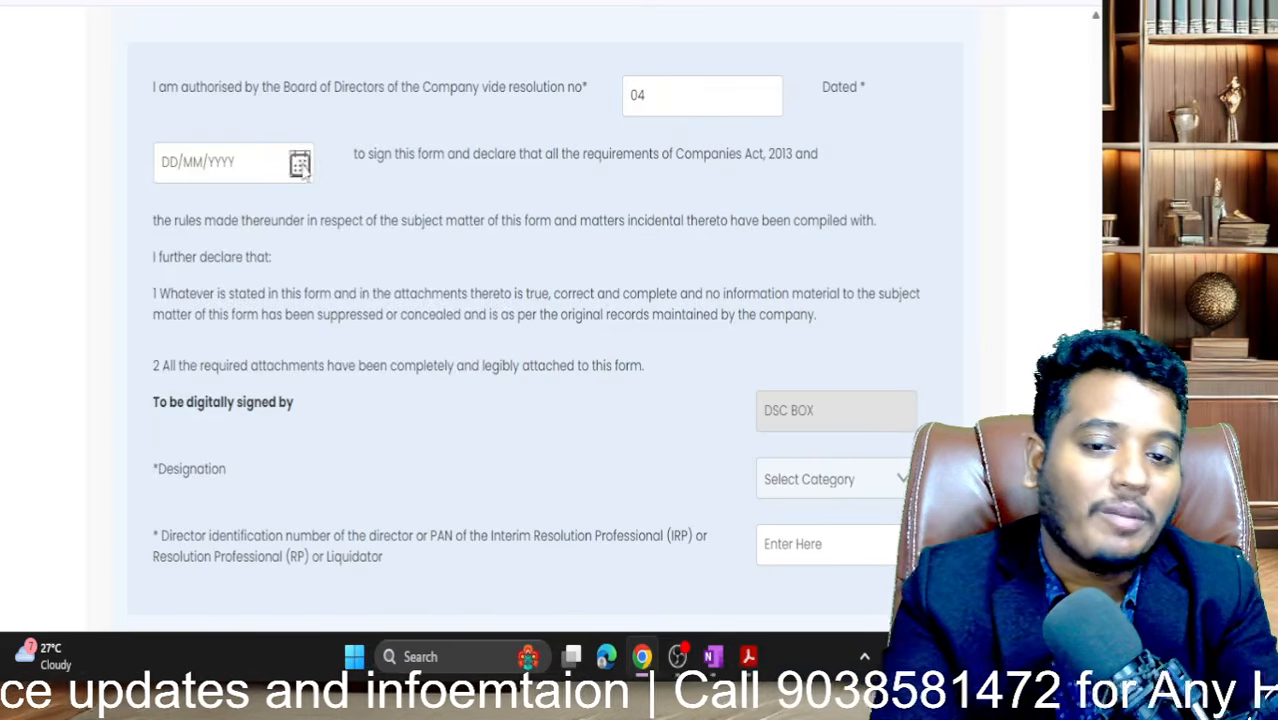
{"action": "left_click", "coordinate": [428, 284]}
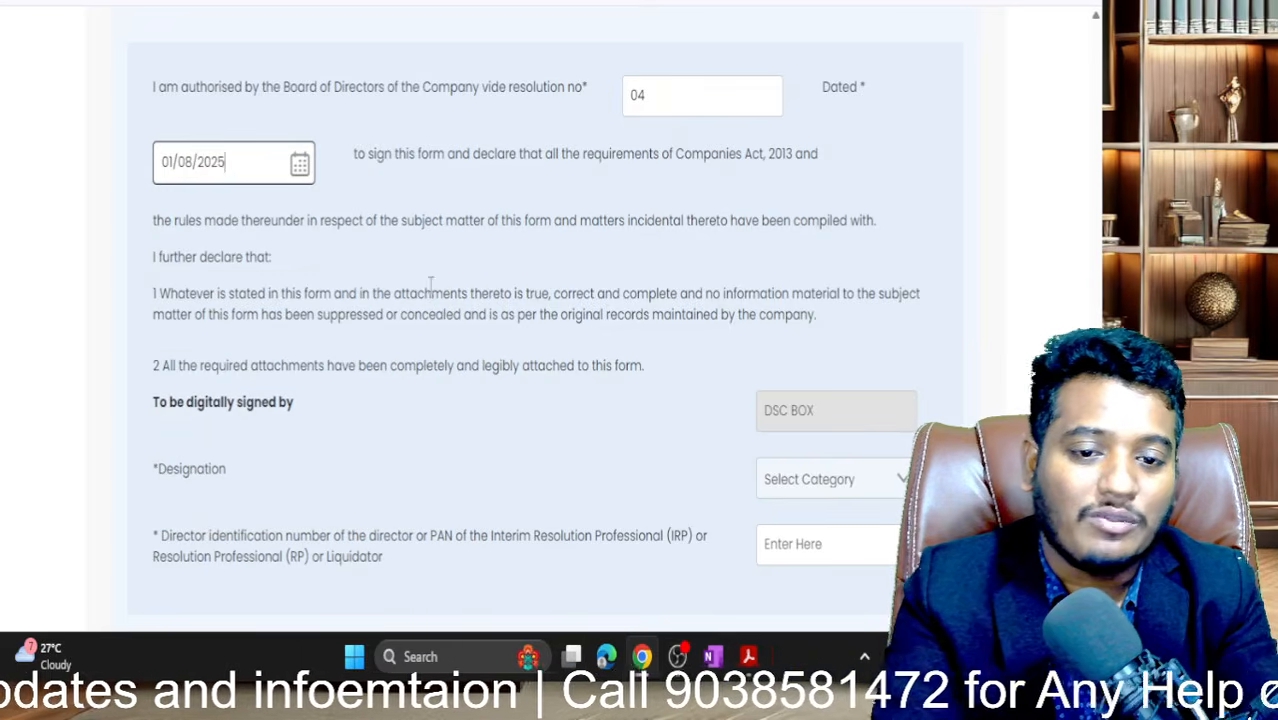
{"action": "double_click", "coordinate": [652, 95]}
{"action": "type", "text": "07"}
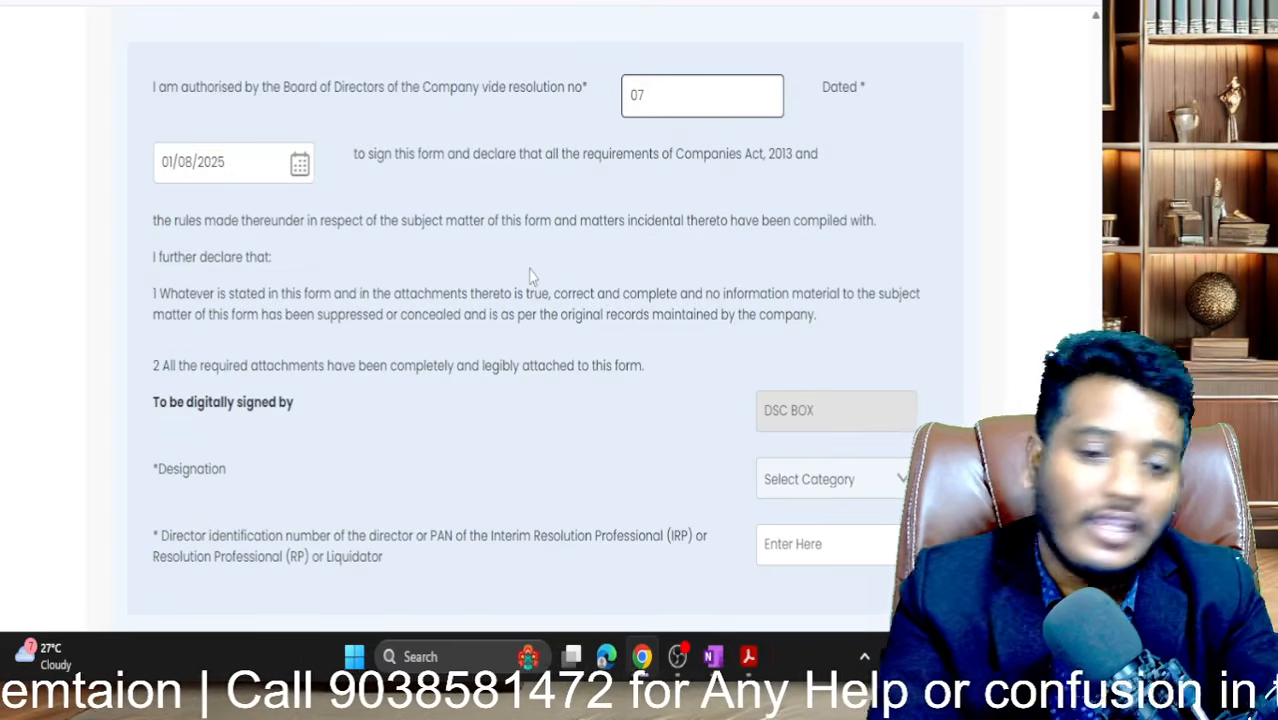
- Set the signatory's designation to Director
{"action": "scroll", "coordinate": [528, 277], "scroll_direction": "down", "scroll_amount": 2}
{"action": "left_click", "coordinate": [870, 268]}
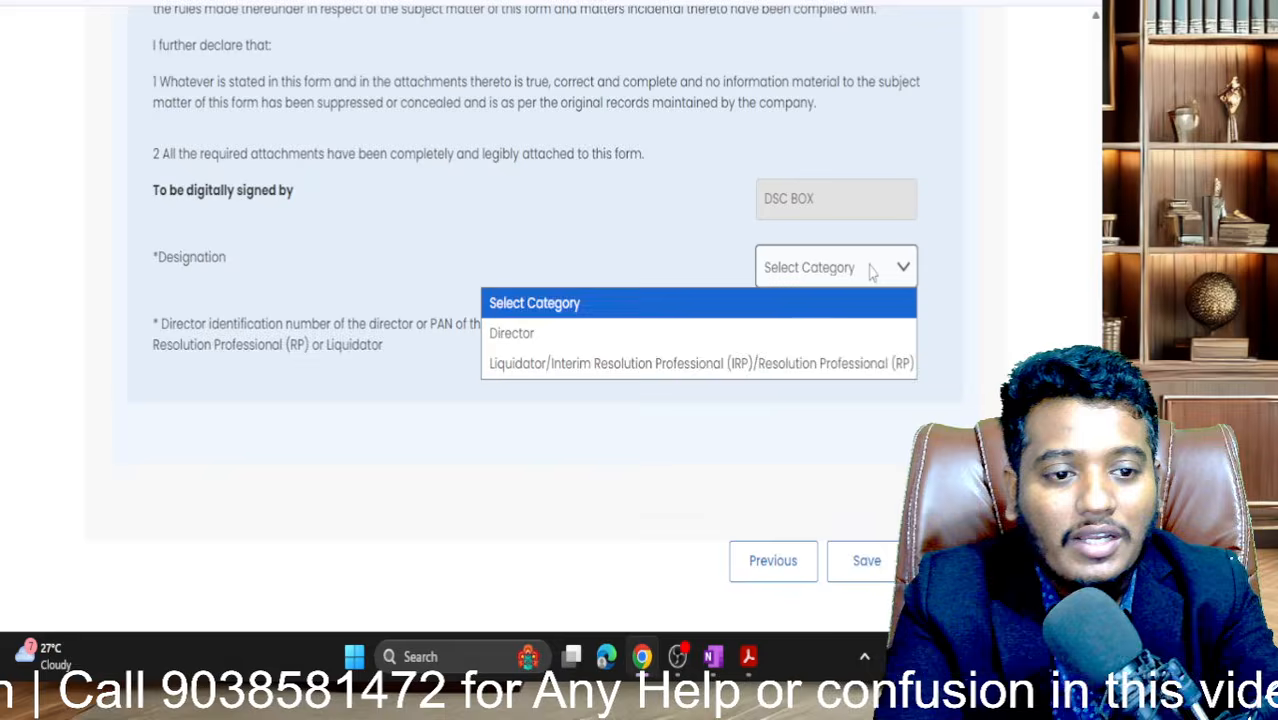
{"action": "left_click", "coordinate": [756, 362]}
{"action": "left_click", "coordinate": [808, 266]}
{"action": "left_click", "coordinate": [755, 333]}
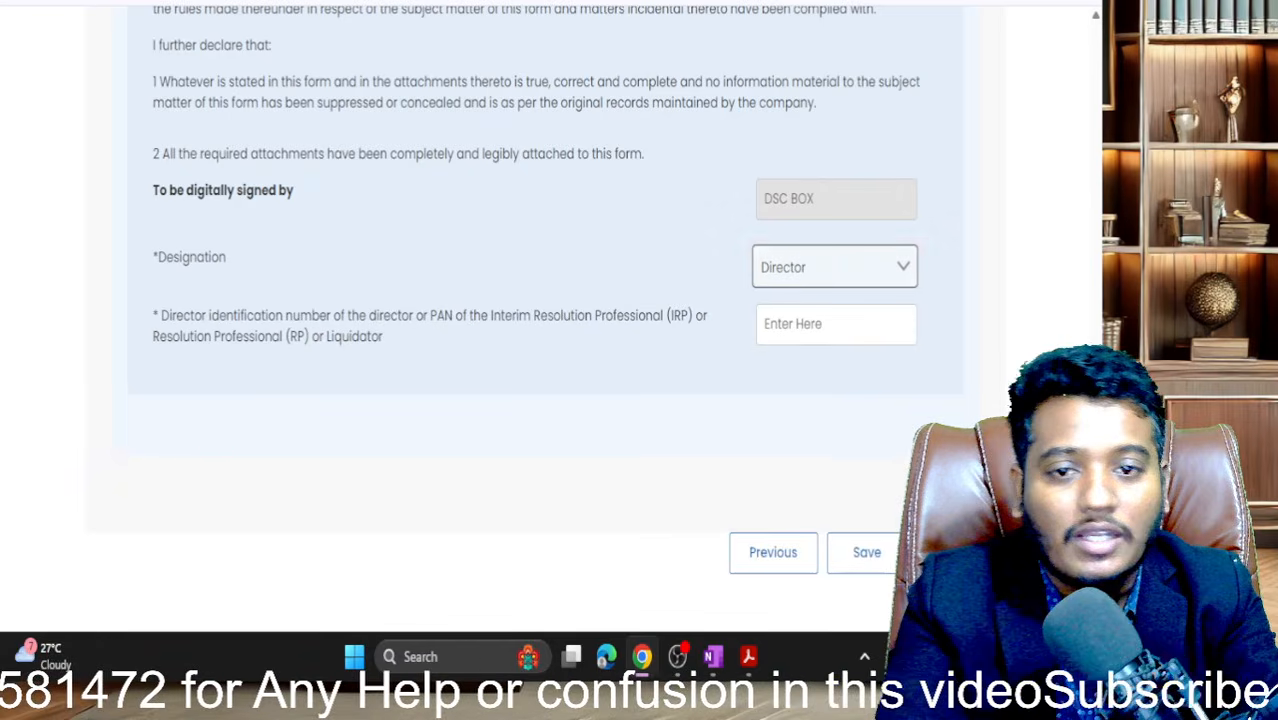
- Paste the director's DIN from signatory details, correct it, and try saving the form
{"action": "left_click", "coordinate": [400, 2]}
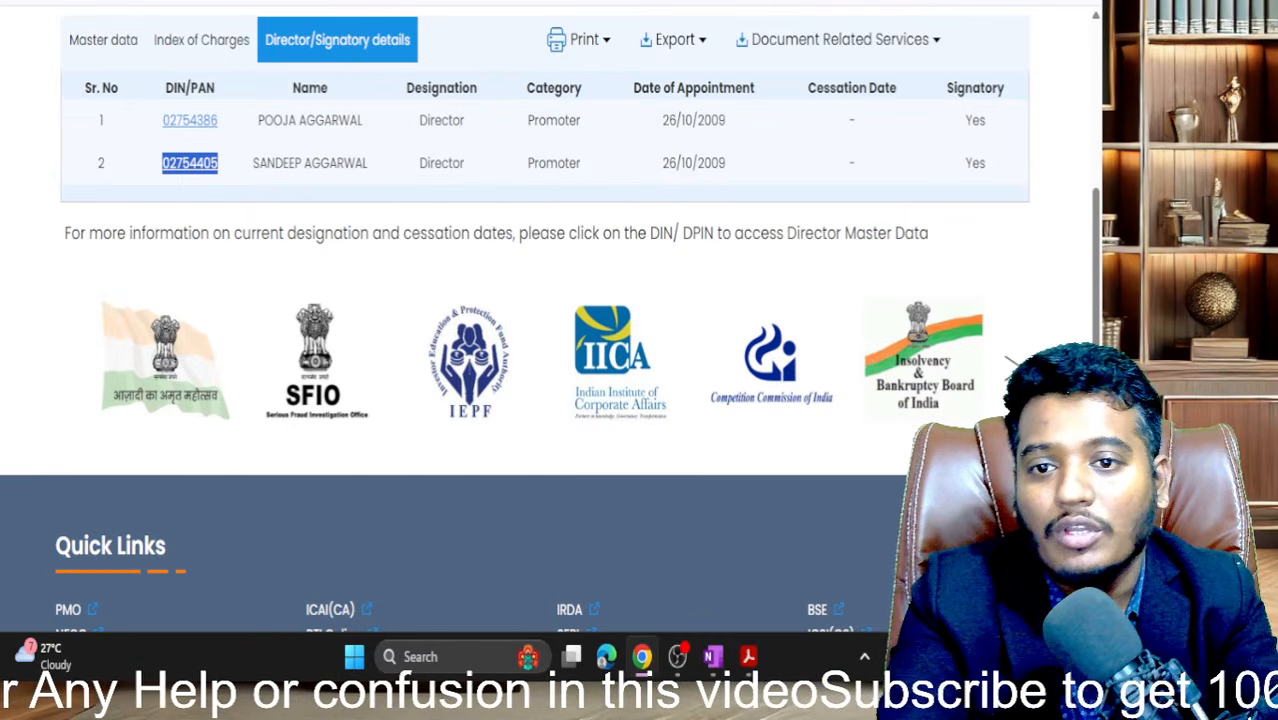
{"action": "left_click", "coordinate": [440, 2]}
{"action": "left_click", "coordinate": [791, 314]}
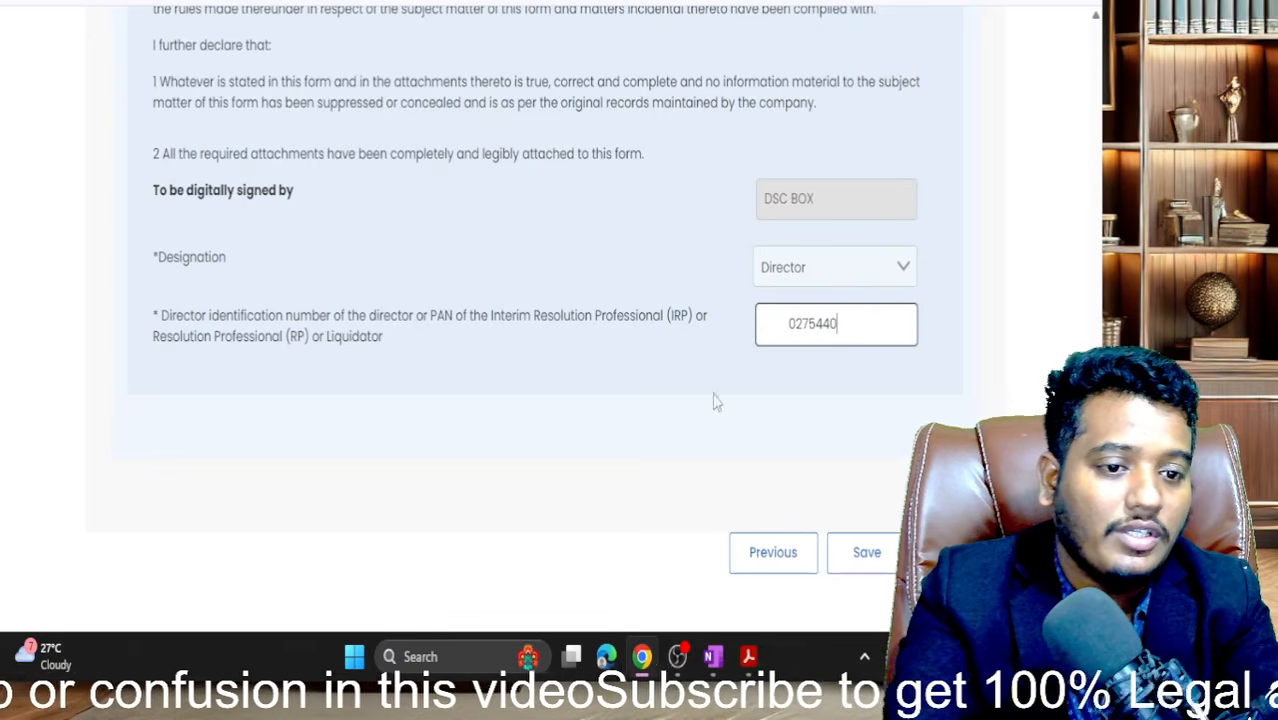
{"action": "left_click", "coordinate": [790, 324]}
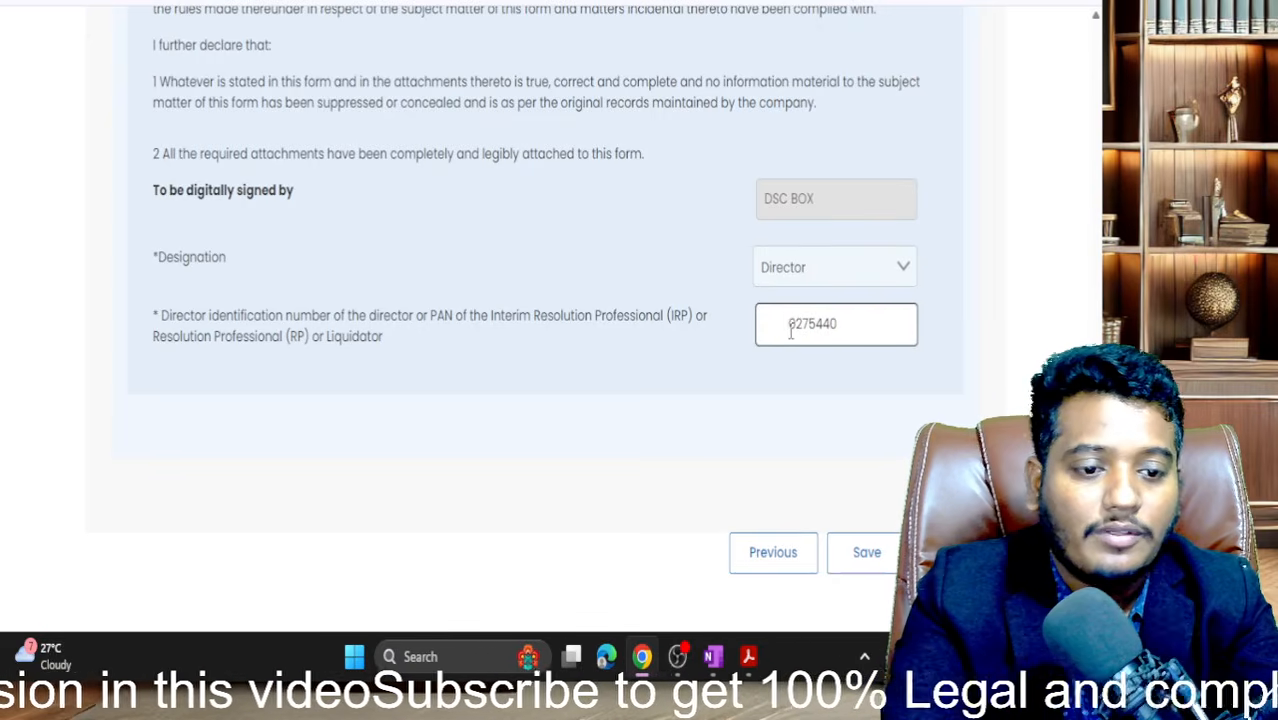
{"action": "key", "text": "BackSpace"}
{"action": "left_click", "coordinate": [541, 490]}
{"action": "left_click", "coordinate": [318, 2]}
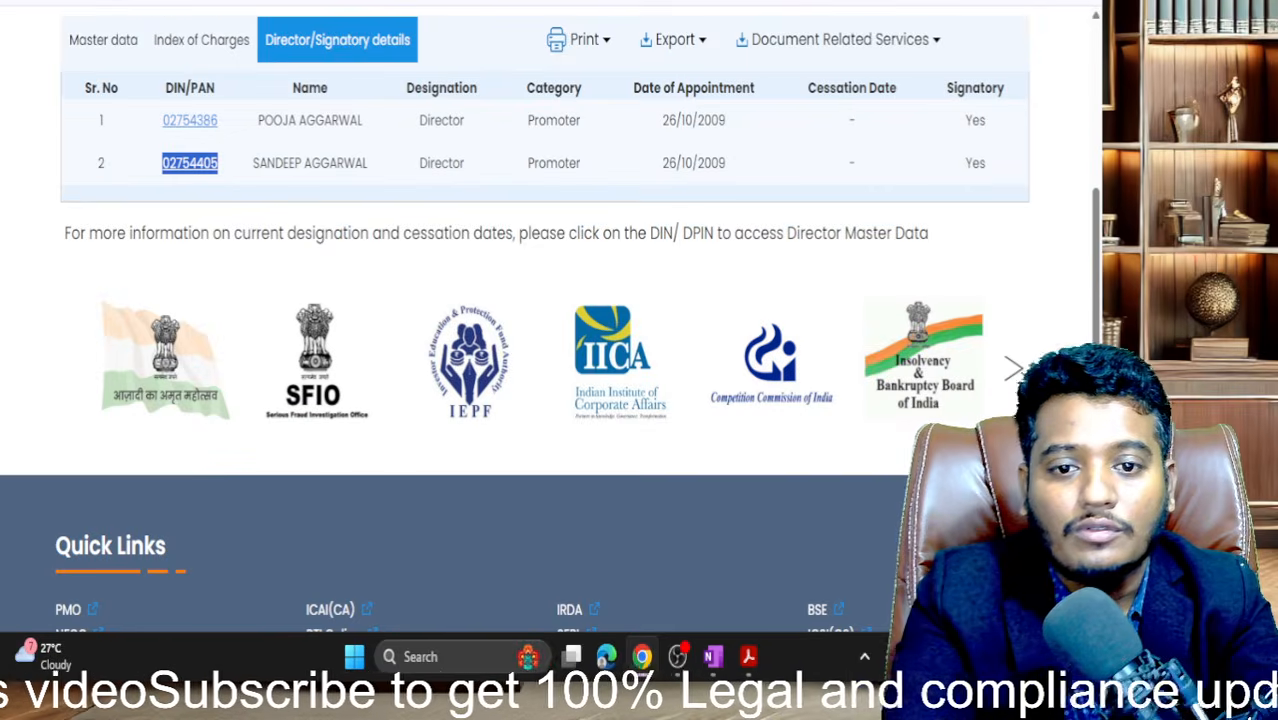
{"action": "left_click", "coordinate": [440, 2]}
{"action": "left_click", "coordinate": [844, 321]}
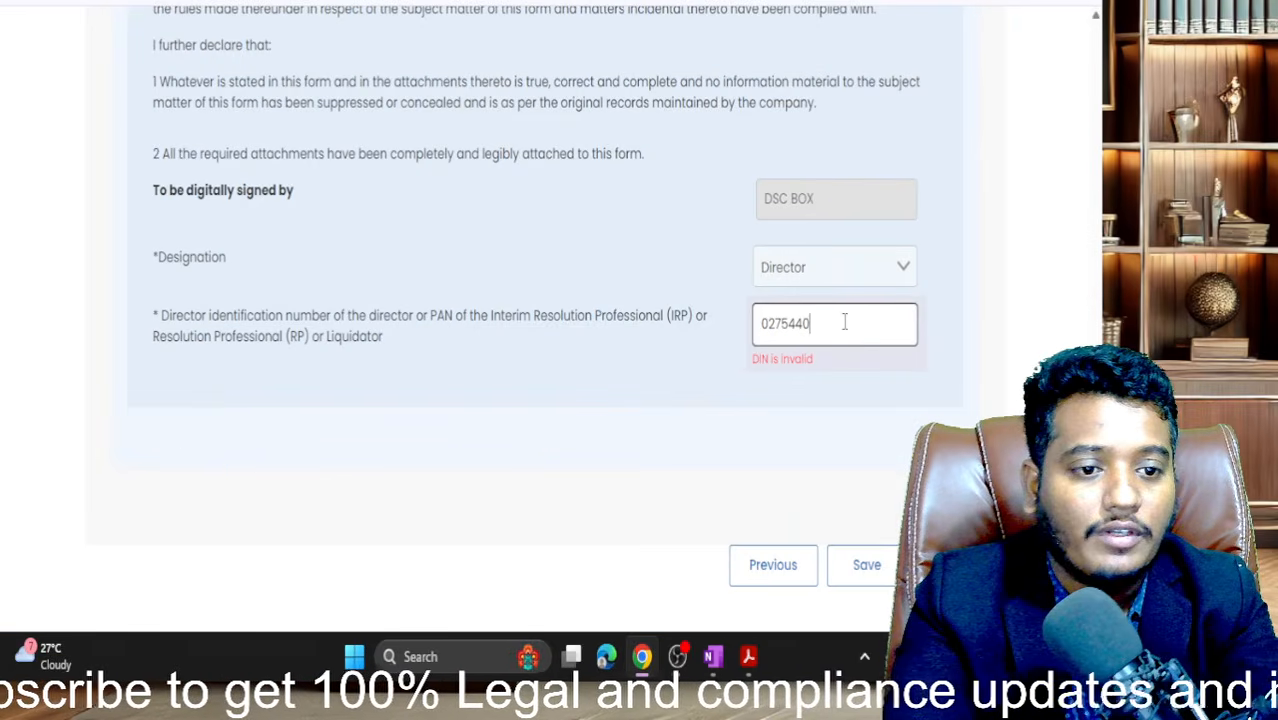
{"action": "type", "text": "5"}
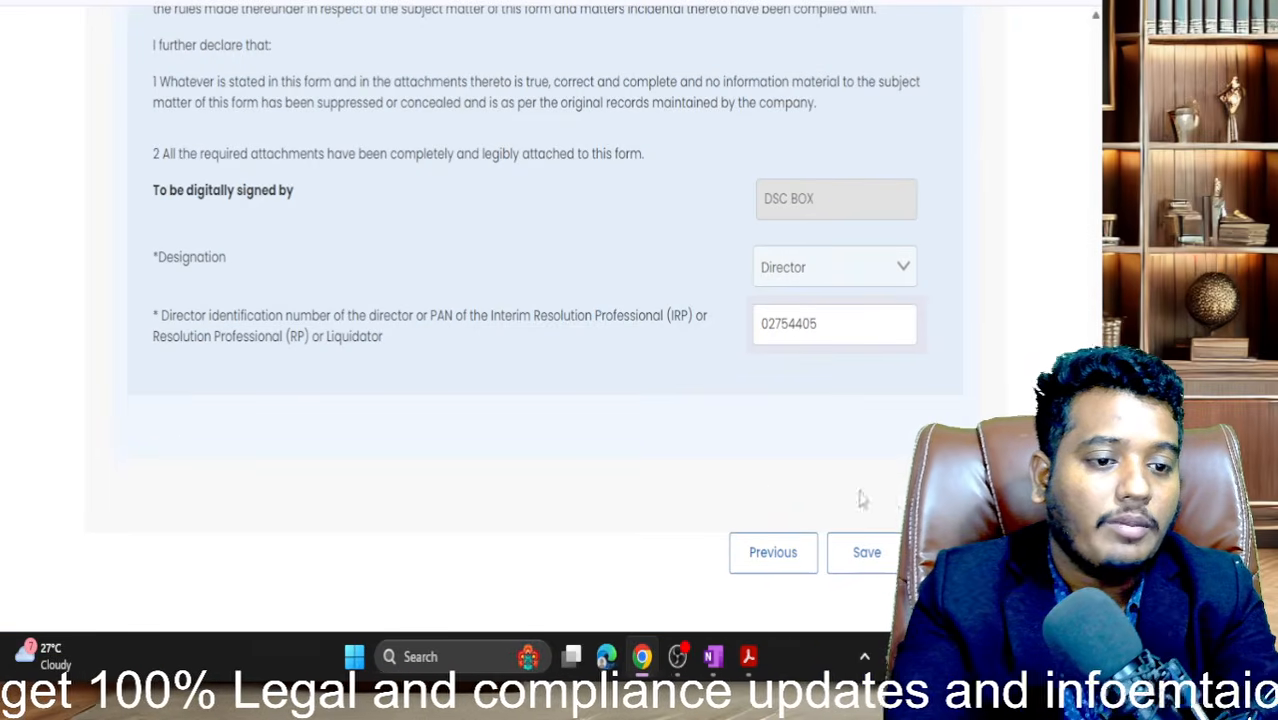
{"action": "left_click", "coordinate": [867, 560]}
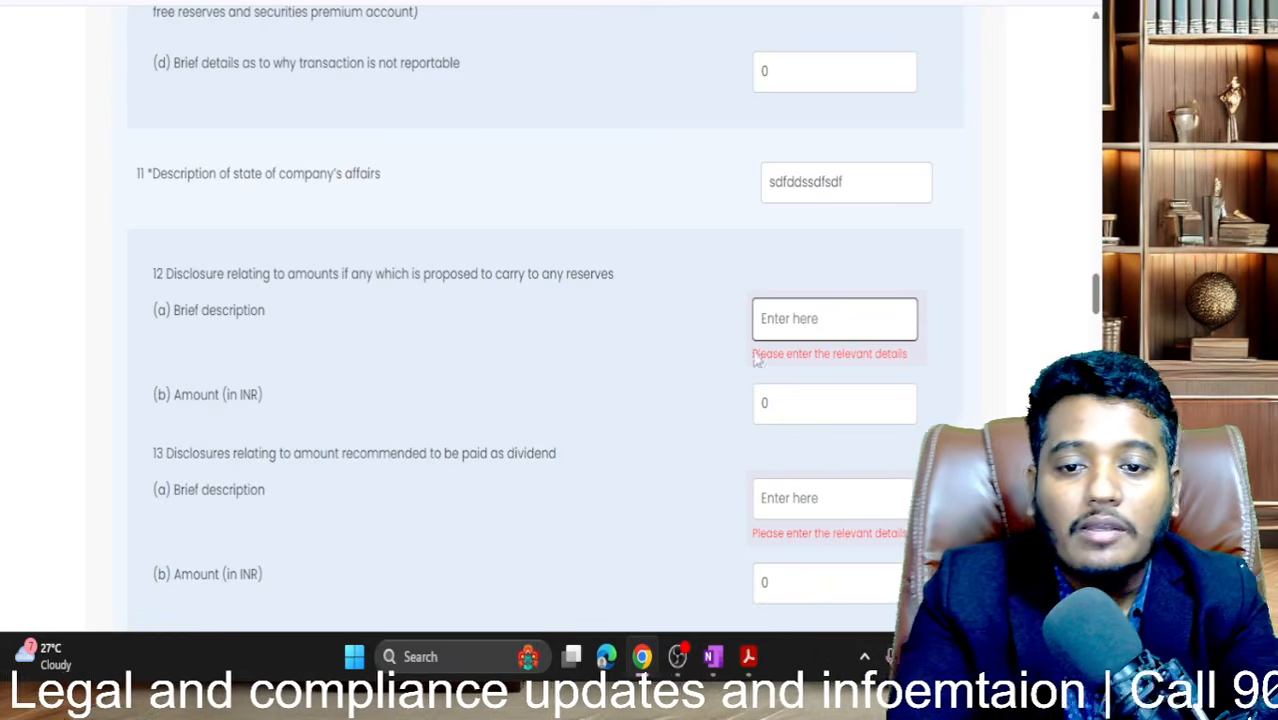
- Enter 0 as the brief descriptions for items 12(a) reserves and 13(a) dividend
{"action": "left_click", "coordinate": [826, 316]}
{"action": "type", "text": "0"}
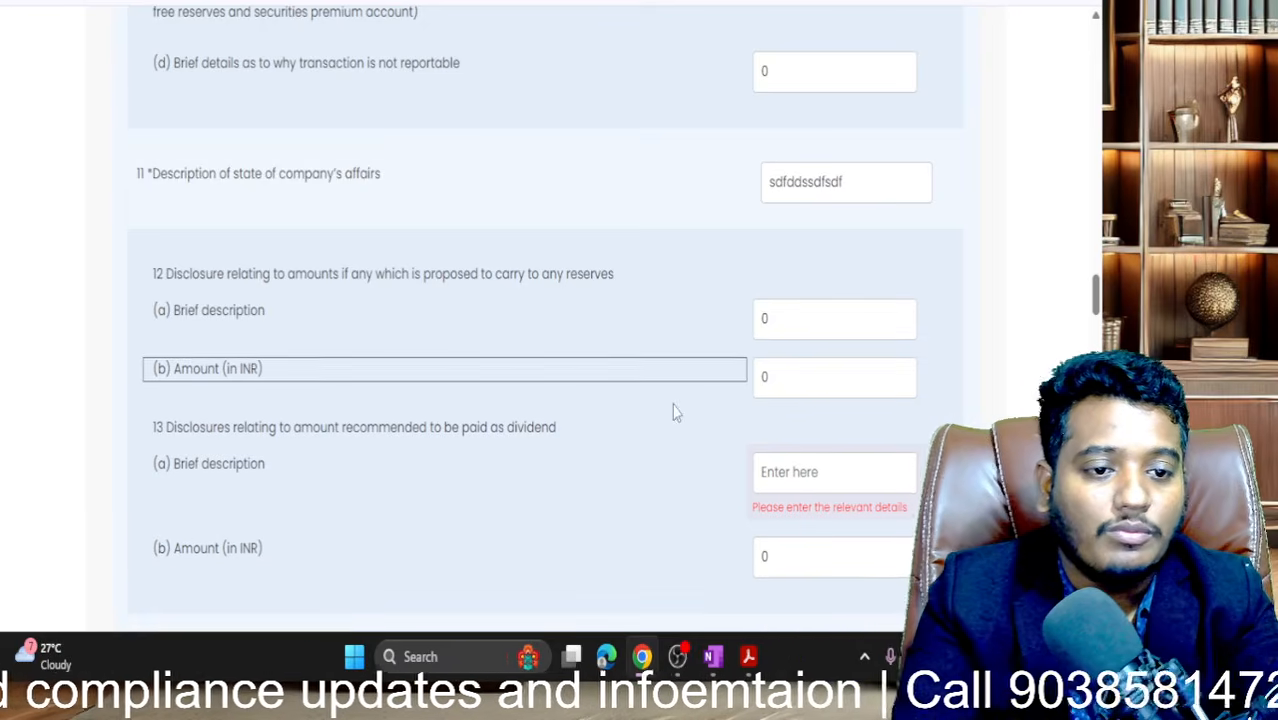
{"action": "scroll", "coordinate": [672, 405], "scroll_direction": "down", "scroll_amount": 1}
{"action": "left_click", "coordinate": [842, 368]}
{"action": "type", "text": "0"}
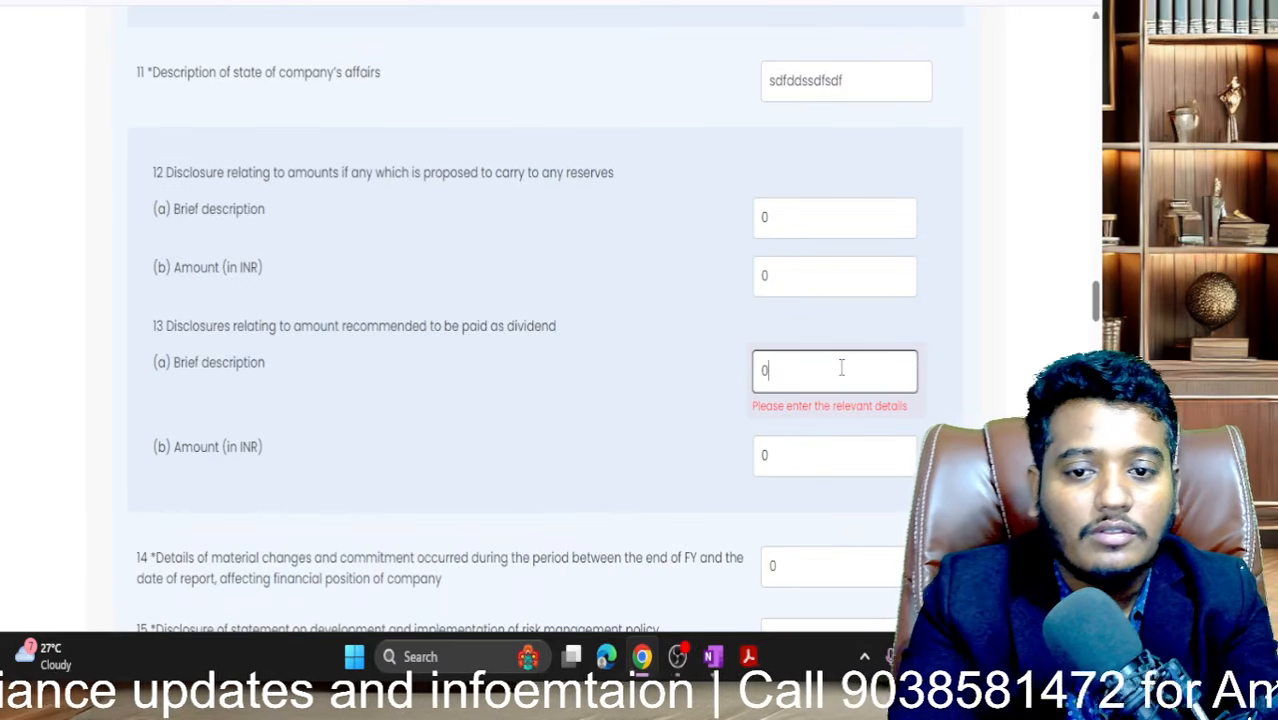
{"action": "left_click", "coordinate": [639, 399]}
- Save the Board's Report extract and dismiss the data-saved confirmation
{"action": "scroll", "coordinate": [637, 400], "scroll_direction": "down", "scroll_amount": 6}
{"action": "scroll", "coordinate": [637, 400], "scroll_direction": "down", "scroll_amount": 15}
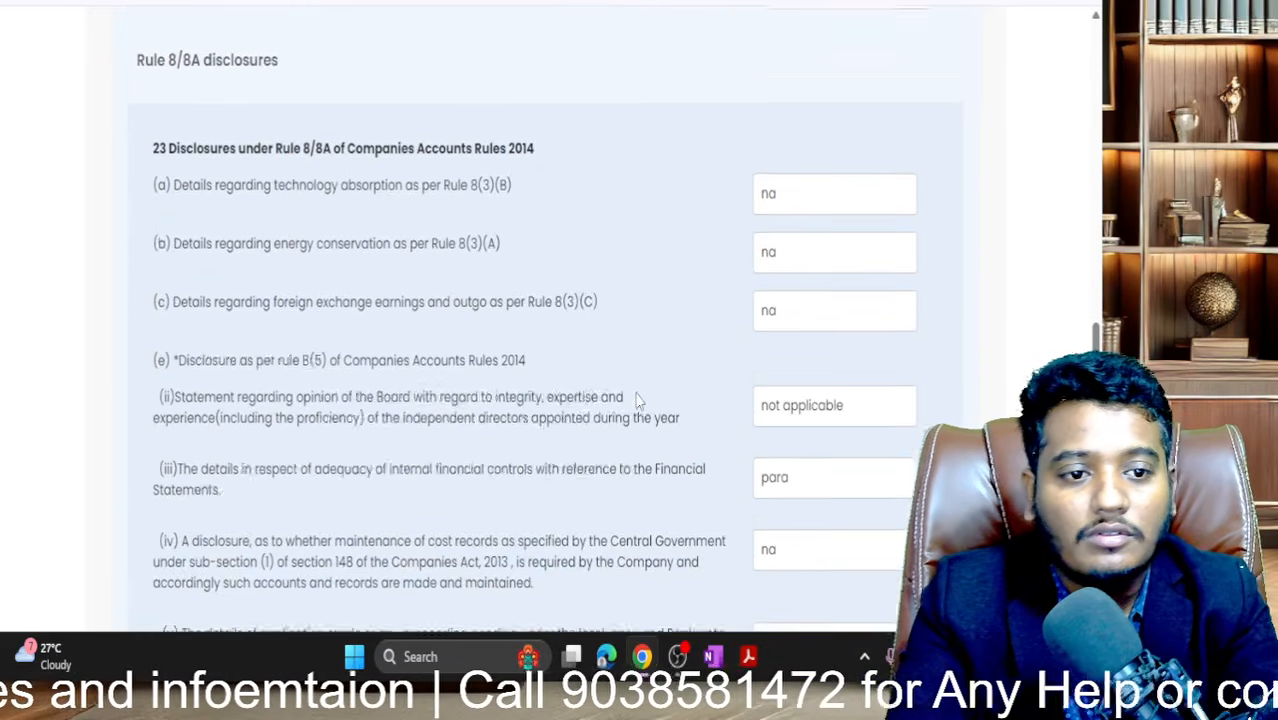
{"action": "scroll", "coordinate": [637, 400], "scroll_direction": "down", "scroll_amount": 2}
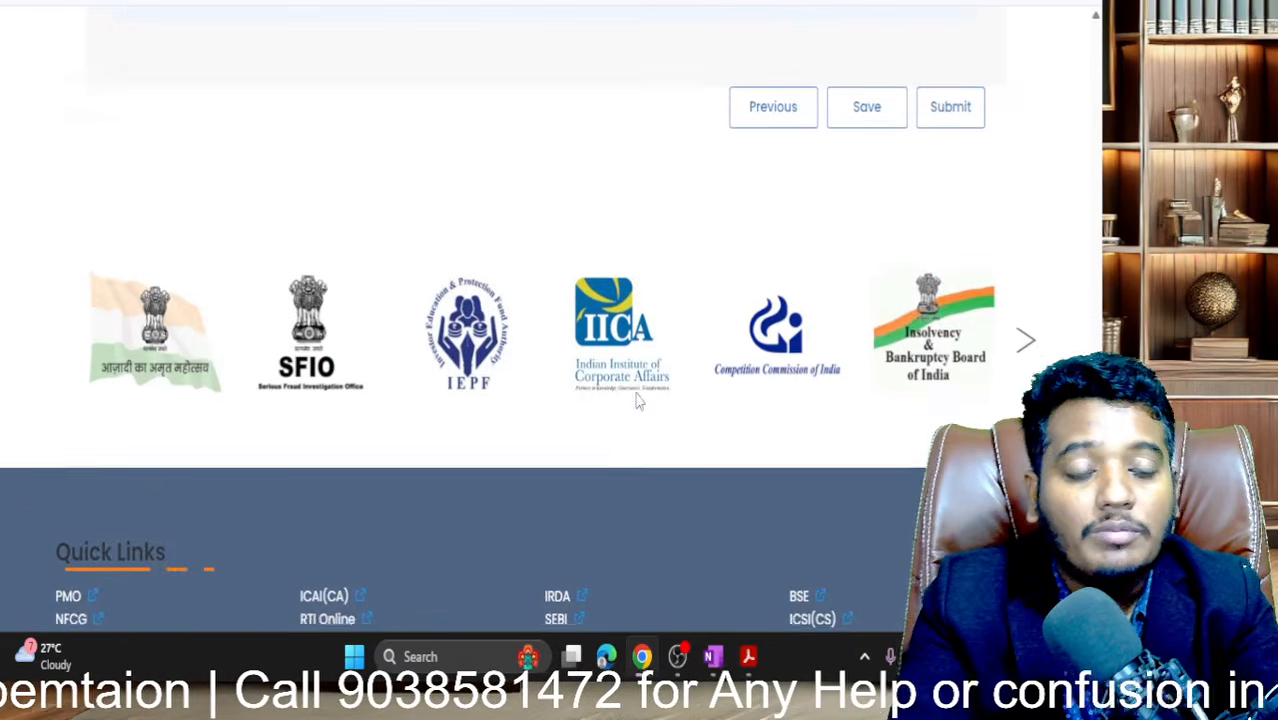
{"action": "scroll", "coordinate": [637, 400], "scroll_direction": "up", "scroll_amount": 2}
{"action": "left_click", "coordinate": [864, 345]}
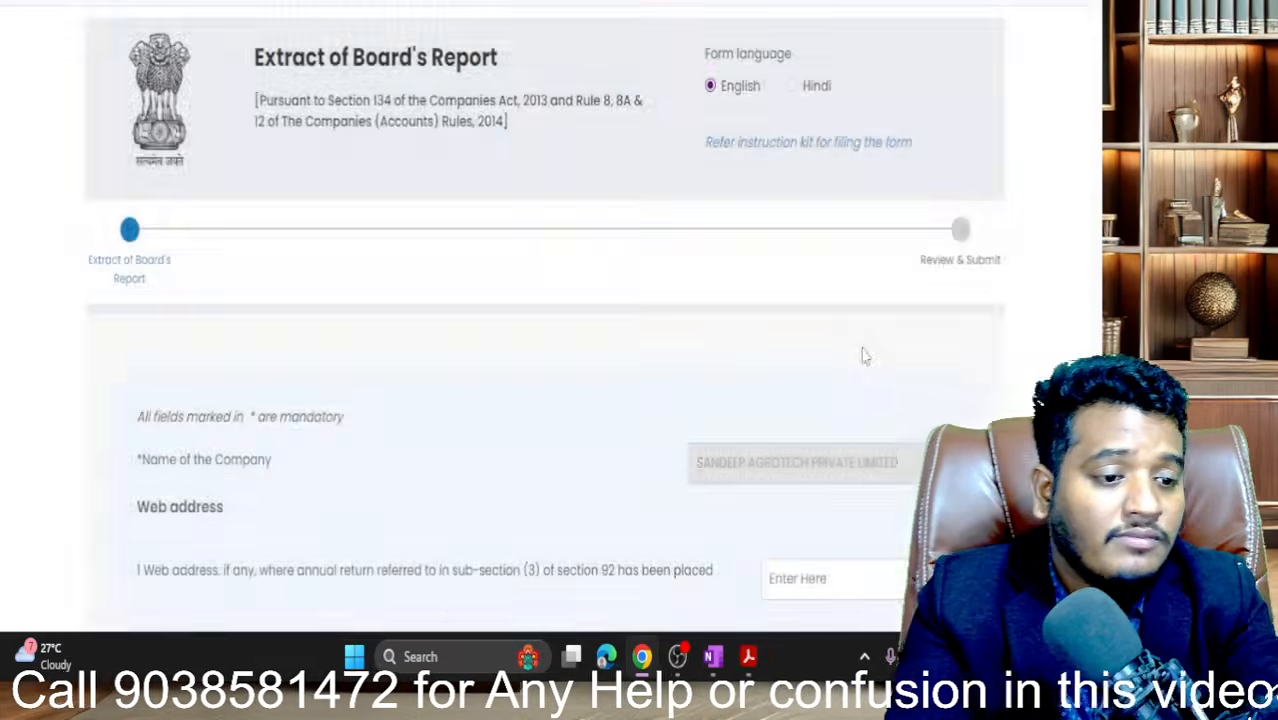
{"action": "left_click", "coordinate": [542, 331]}
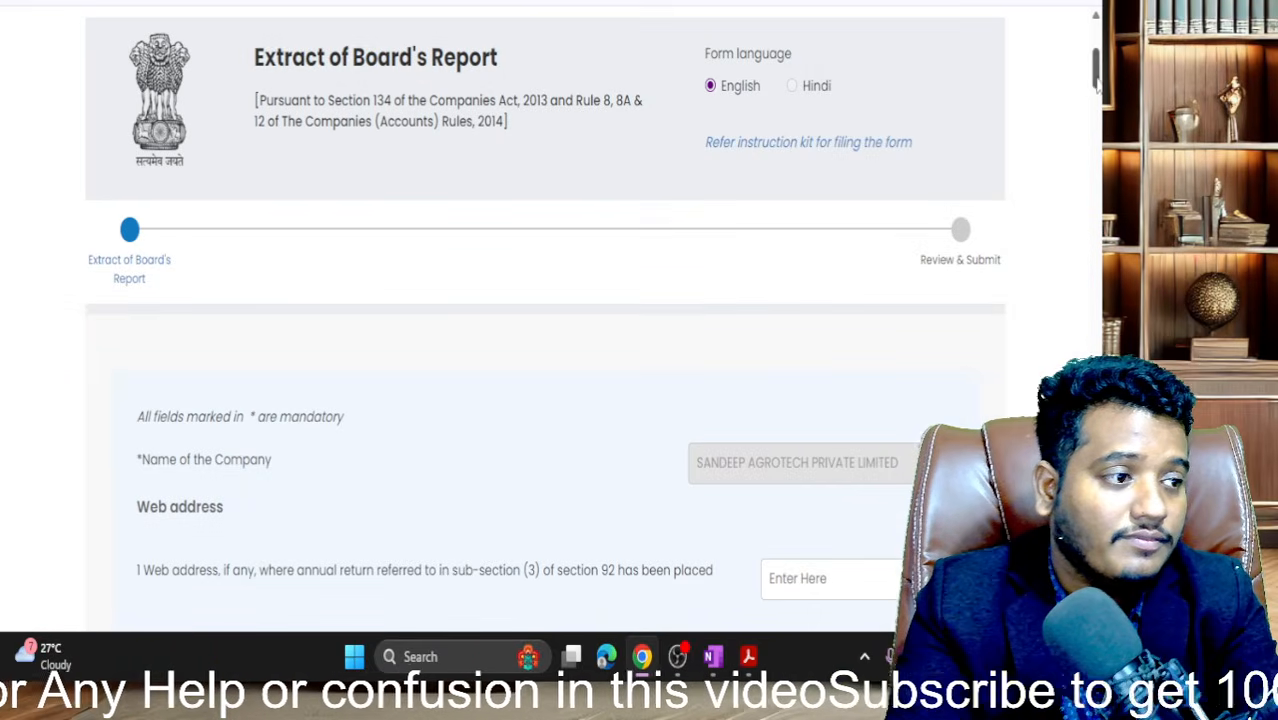
{"action": "left_click_drag", "start_coordinate": [1095, 78], "coordinate": [1095, 610]}
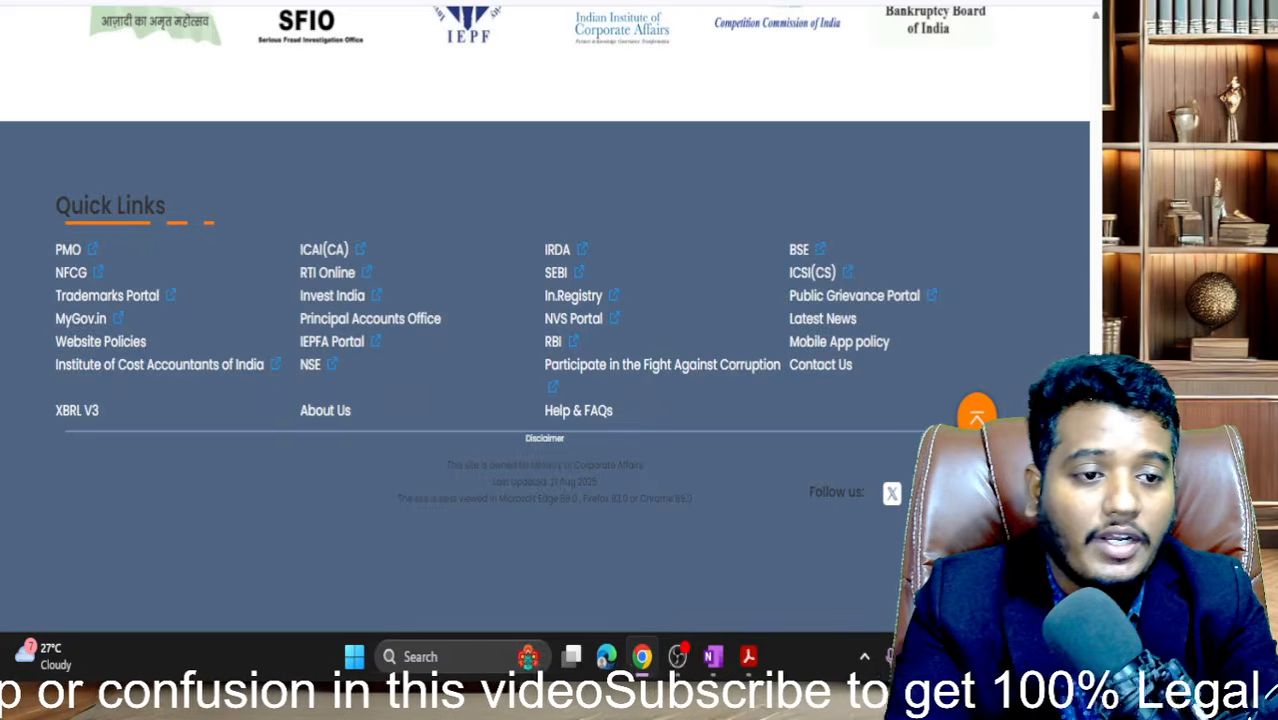
{"action": "scroll", "coordinate": [545, 320], "scroll_direction": "up", "scroll_amount": 5}
- Submit the AOC-4 form, note the generated SRN, and proceed to Application History
{"action": "left_click", "coordinate": [950, 427]}
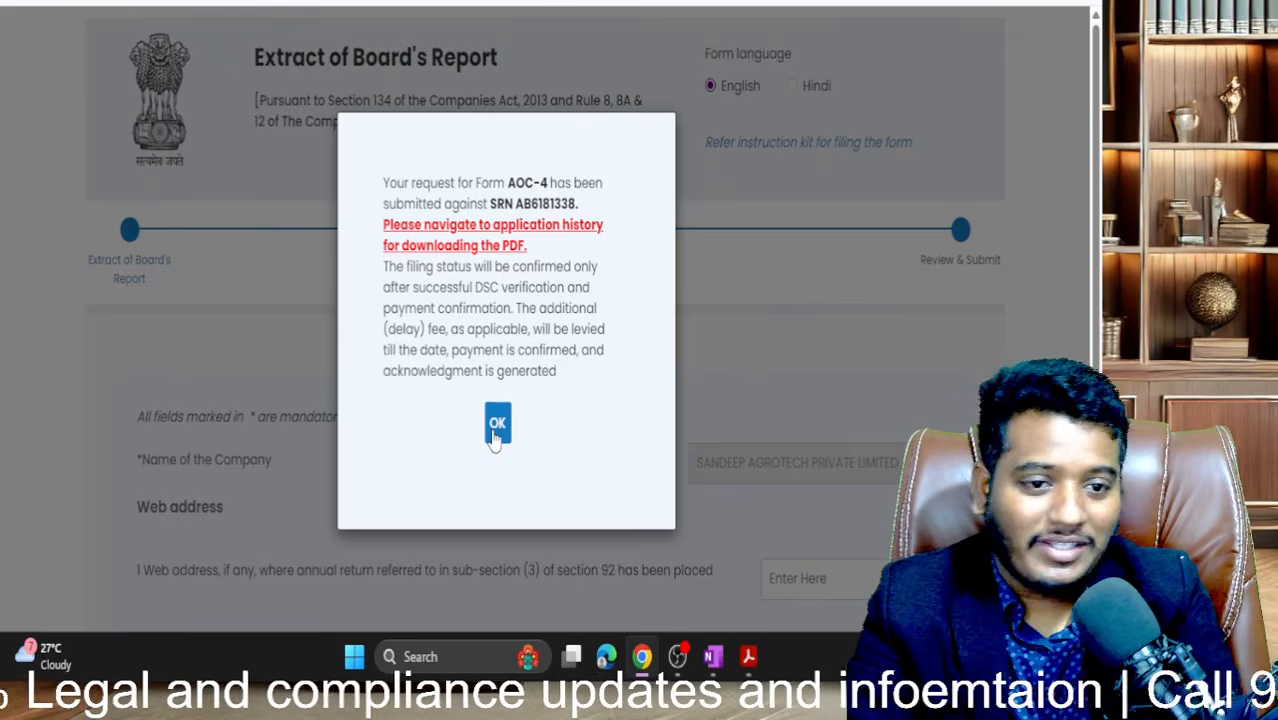
{"action": "left_click", "coordinate": [497, 423]}
- Show the Pending for Action tab in Application History
{"action": "scroll", "coordinate": [491, 434], "scroll_direction": "down", "scroll_amount": 4}
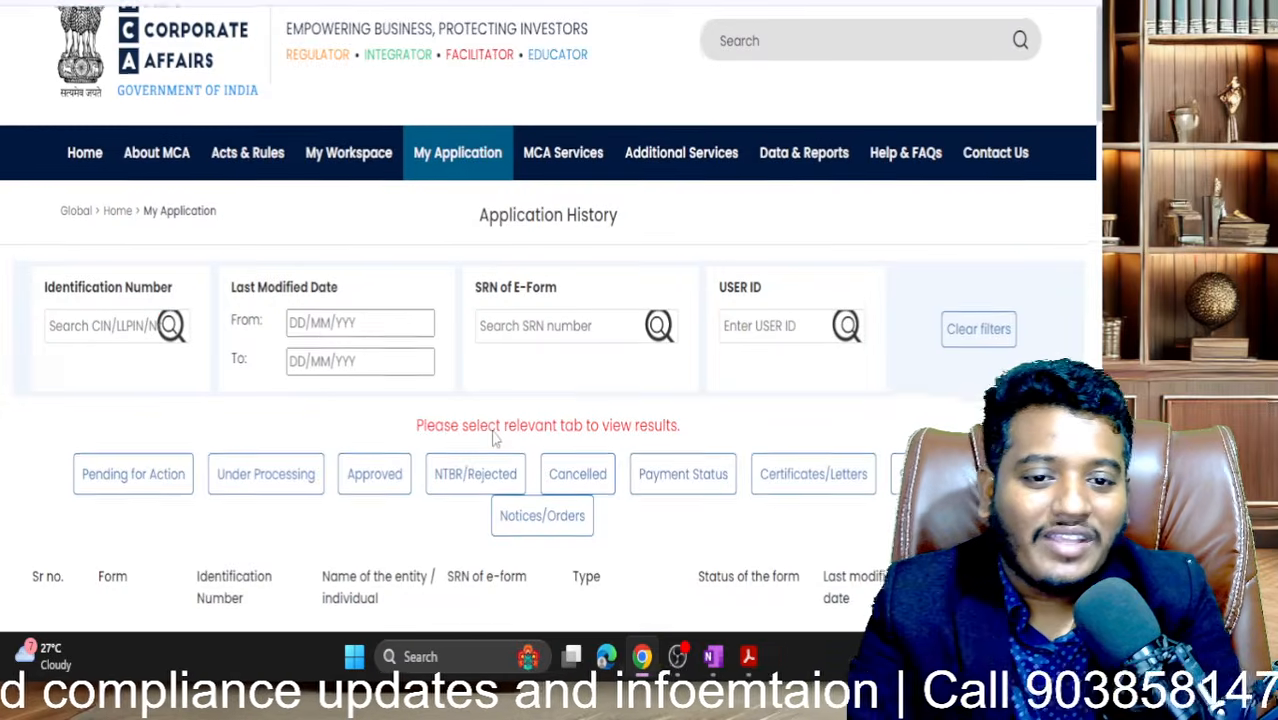
{"action": "left_click", "coordinate": [150, 207]}
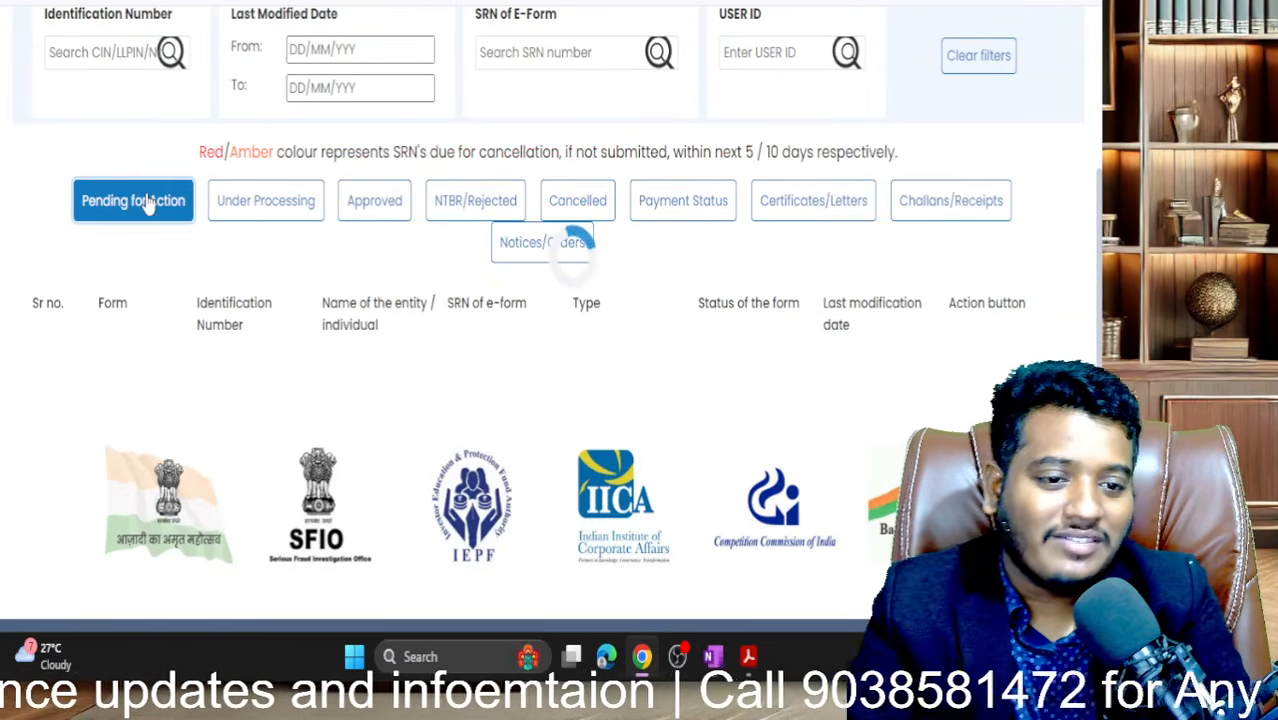
{"action": "scroll", "coordinate": [151, 408], "scroll_direction": "up", "scroll_amount": 2}
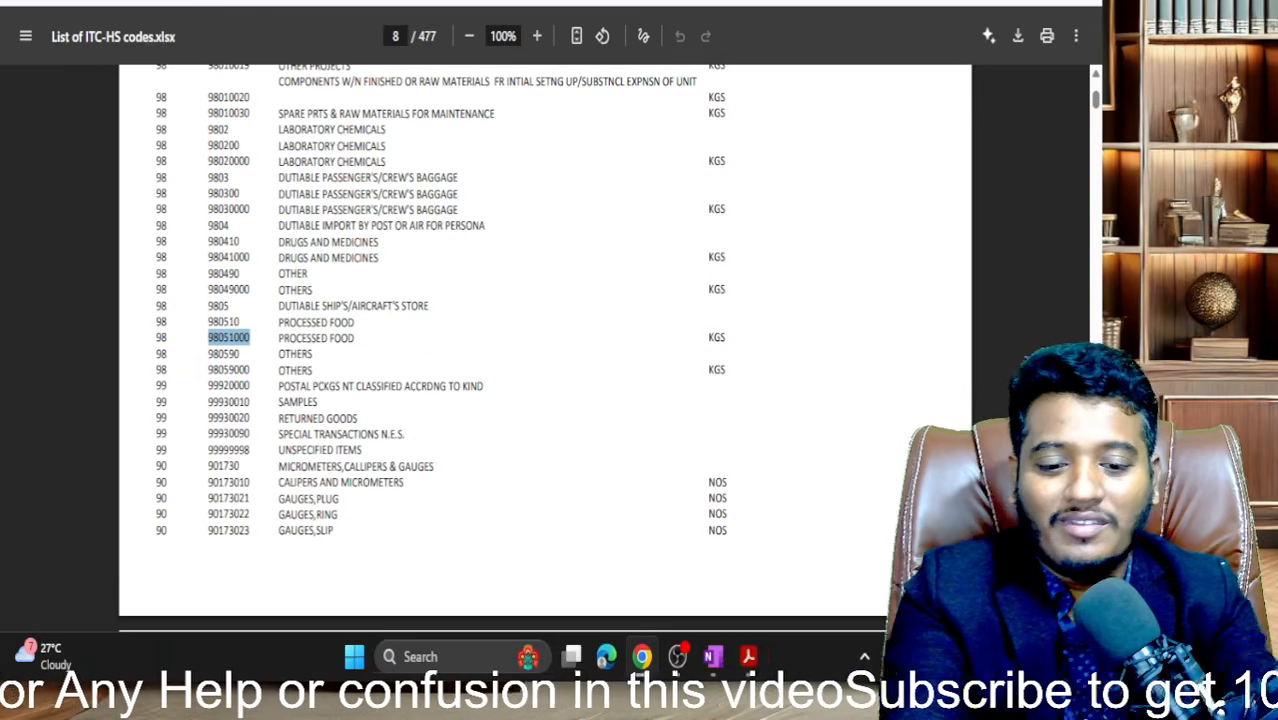
- Search 'time now', select the shown 3:00 am IST date, and return to the MCA tab
{"action": "key", "text": "ctrl+l"}
{"action": "type", "text": "ti"}
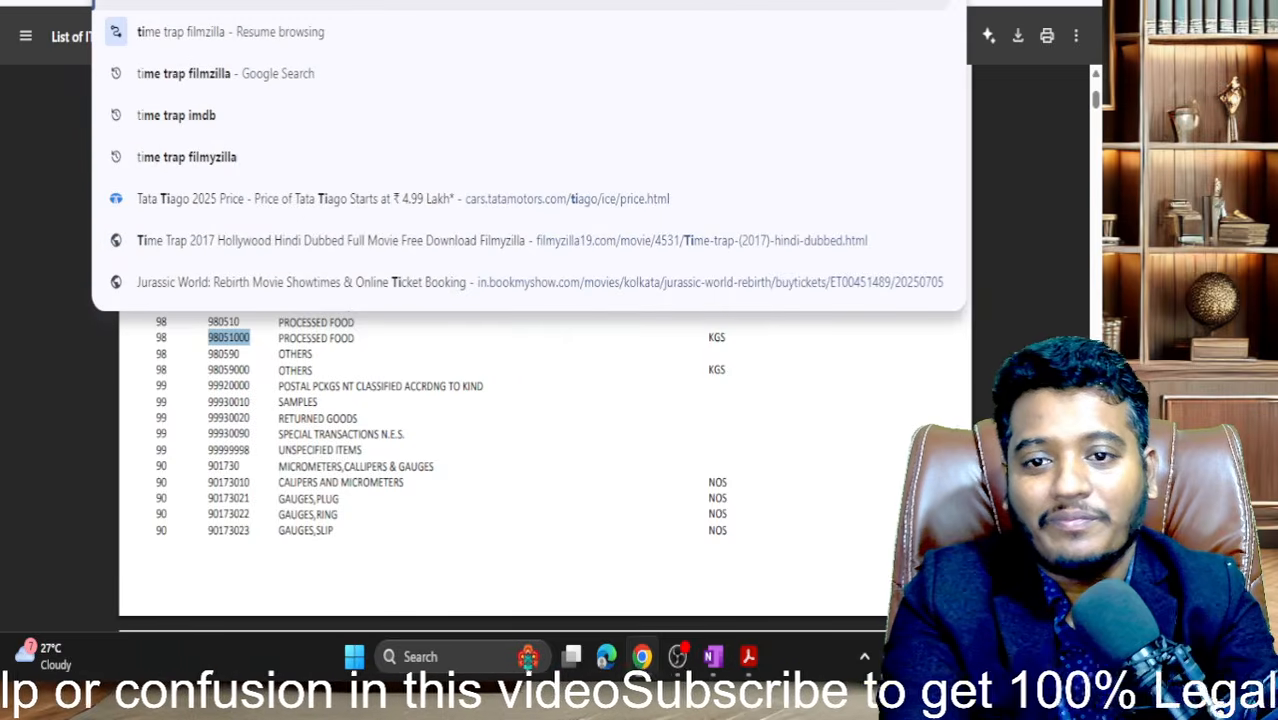
{"action": "type", "text": "me now"}
{"action": "key", "text": "Return"}
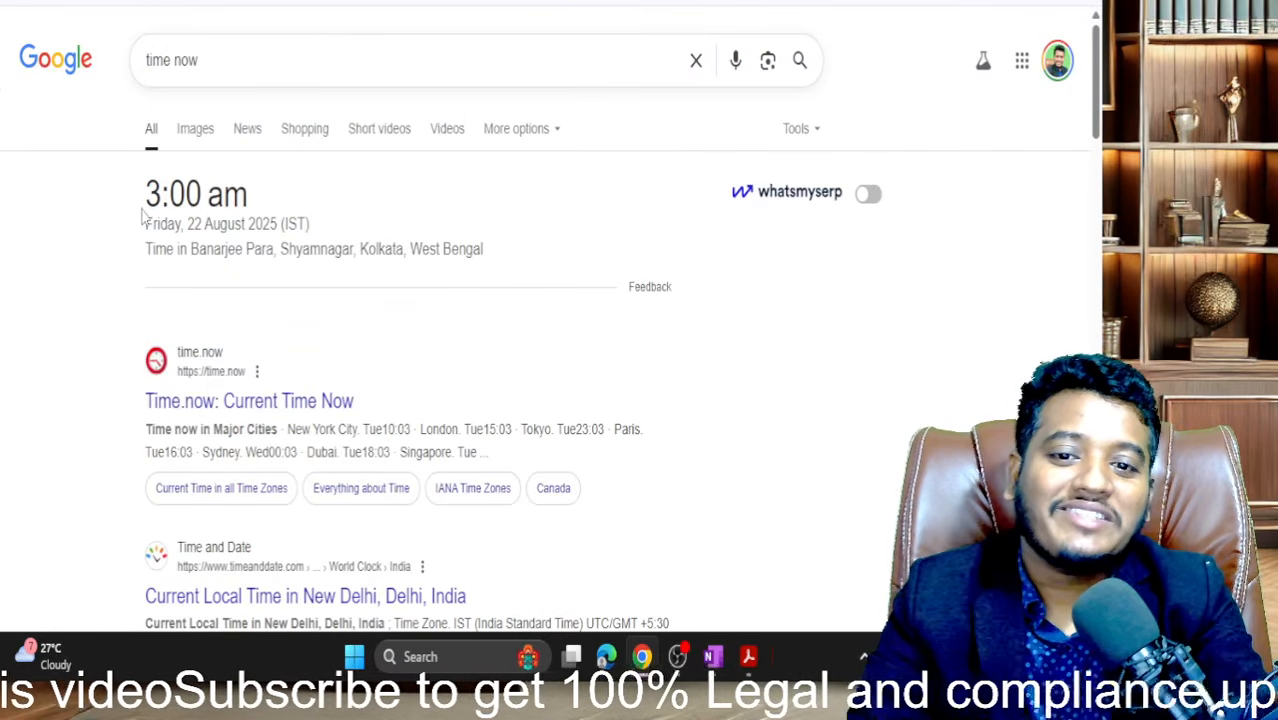
{"action": "left_click_drag", "start_coordinate": [143, 213], "coordinate": [337, 236]}
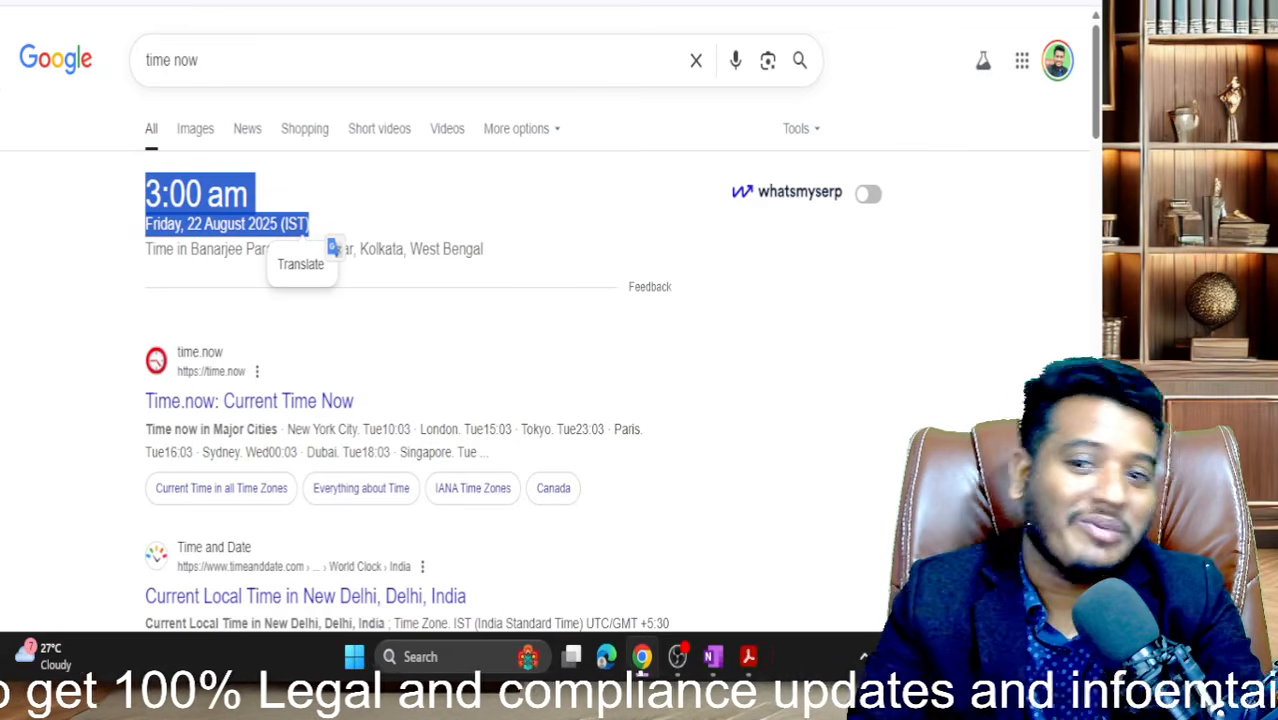
{"action": "left_click", "coordinate": [80, 2]}
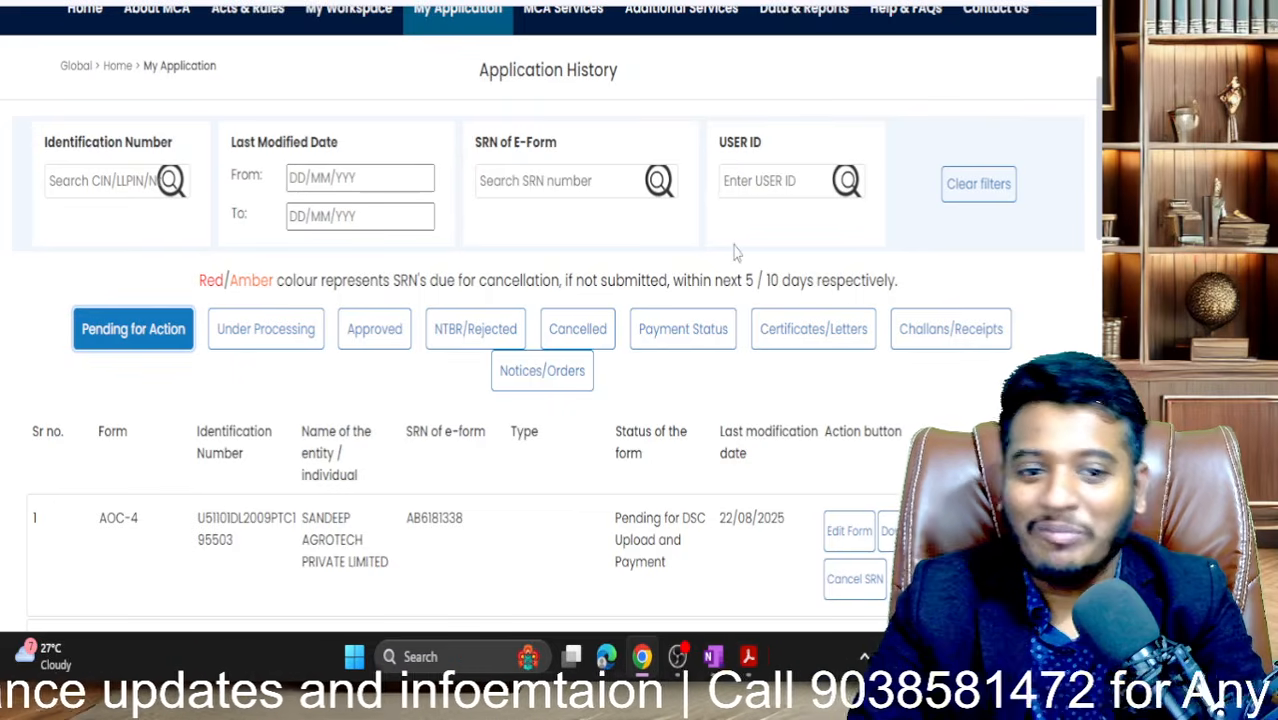
{"action": "scroll", "coordinate": [734, 253], "scroll_direction": "down", "scroll_amount": 1}
{"action": "scroll", "coordinate": [734, 253], "scroll_direction": "up", "scroll_amount": 1}
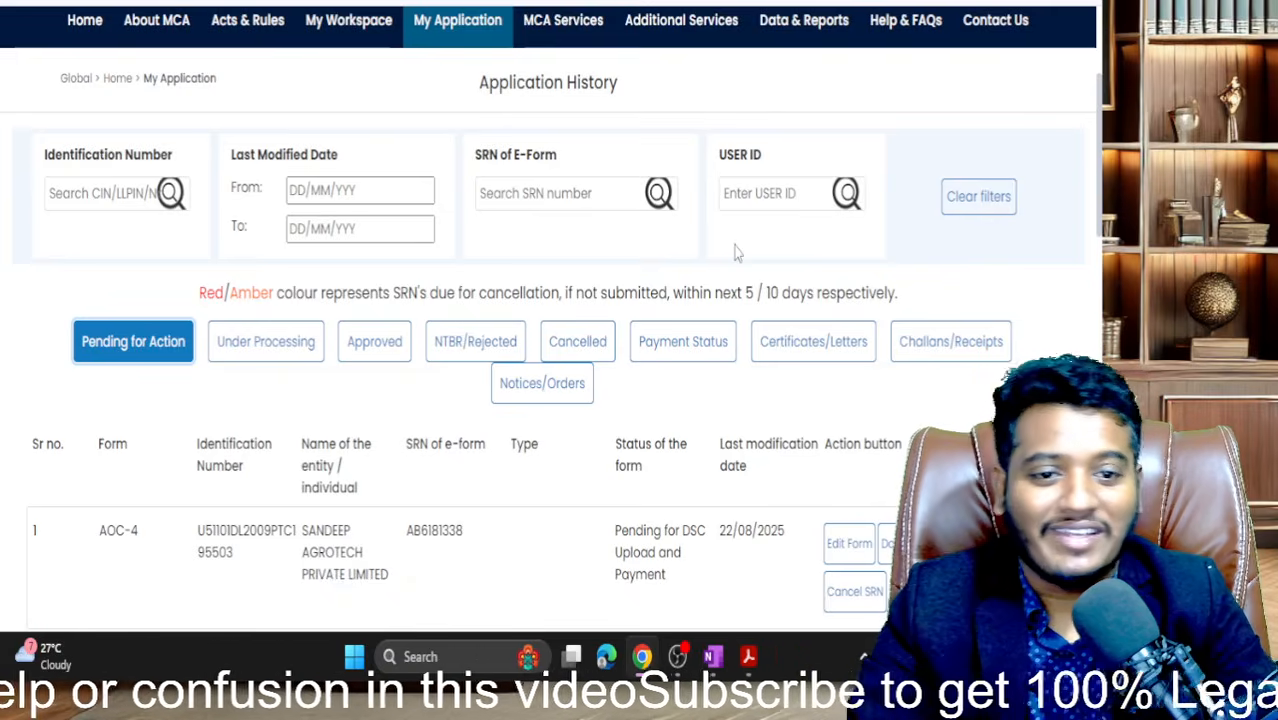
{"action": "scroll", "coordinate": [735, 252], "scroll_direction": "down", "scroll_amount": 3}
{"action": "scroll", "coordinate": [405, 430], "scroll_direction": "up", "scroll_amount": 4}
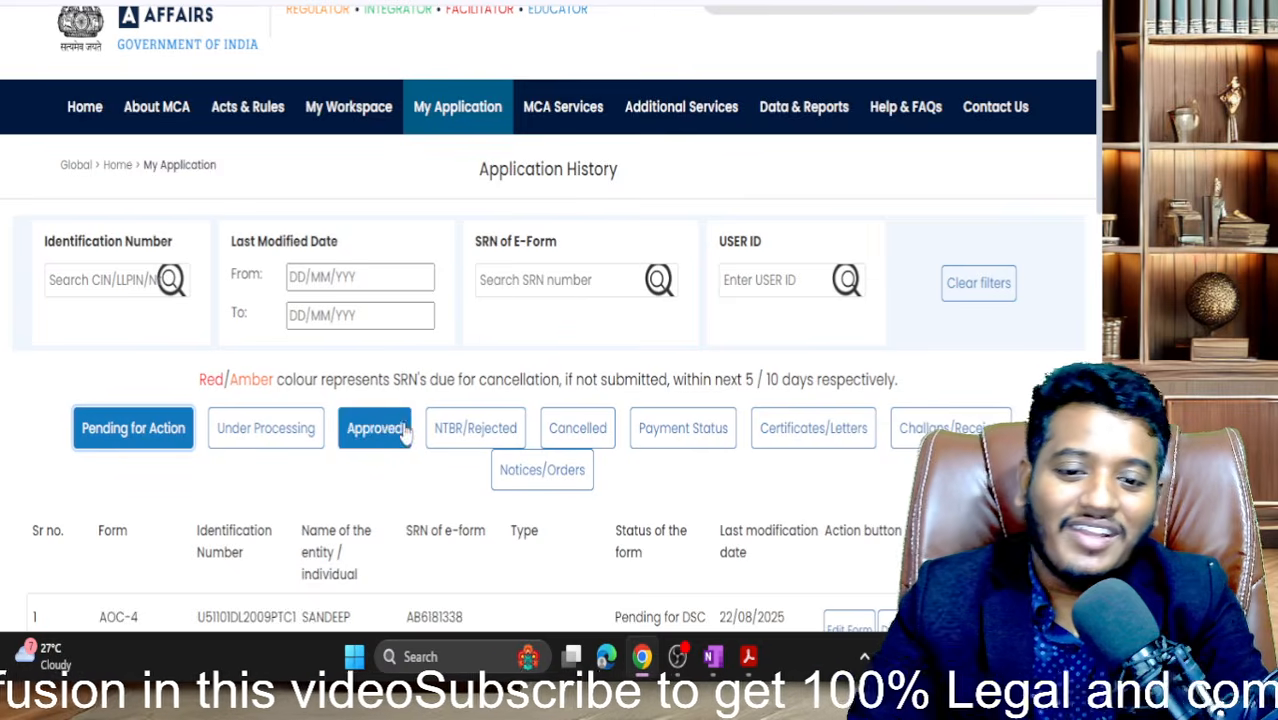
{"action": "scroll", "coordinate": [261, 586], "scroll_direction": "down", "scroll_amount": 1}
{"action": "scroll", "coordinate": [261, 586], "scroll_direction": "up", "scroll_amount": 3}
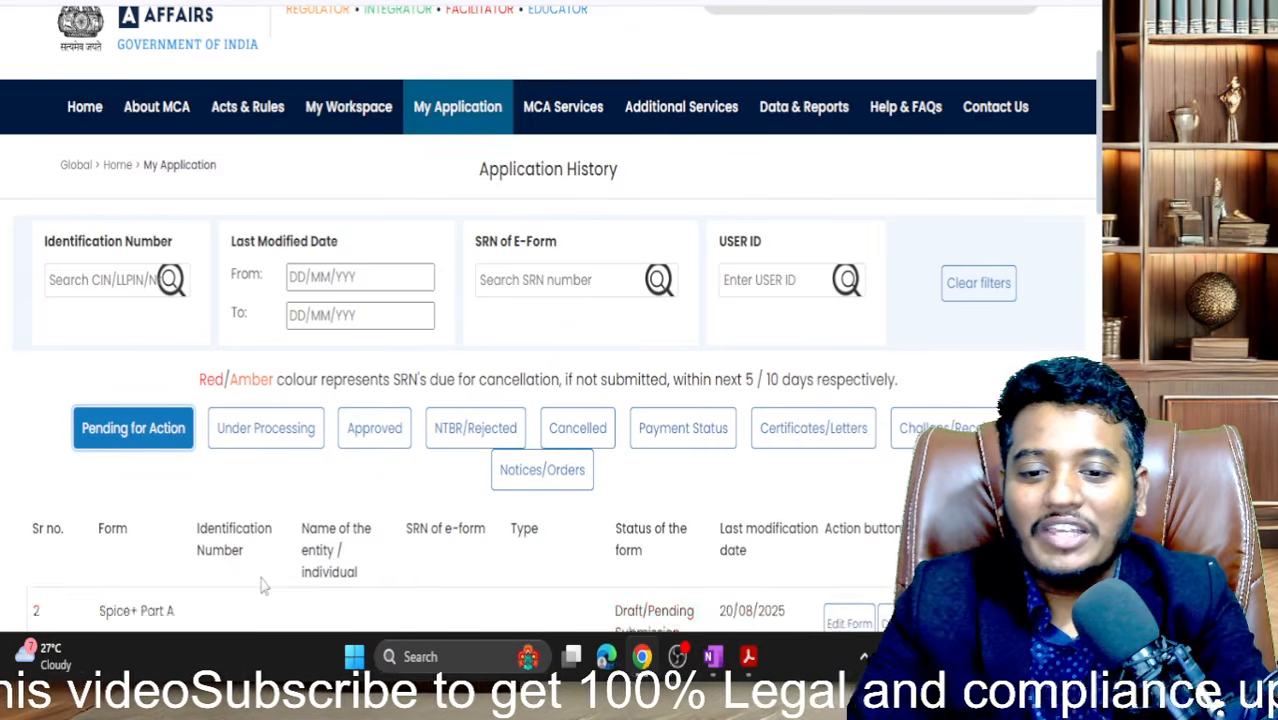
{"action": "scroll", "coordinate": [300, 430], "scroll_direction": "down", "scroll_amount": 1}
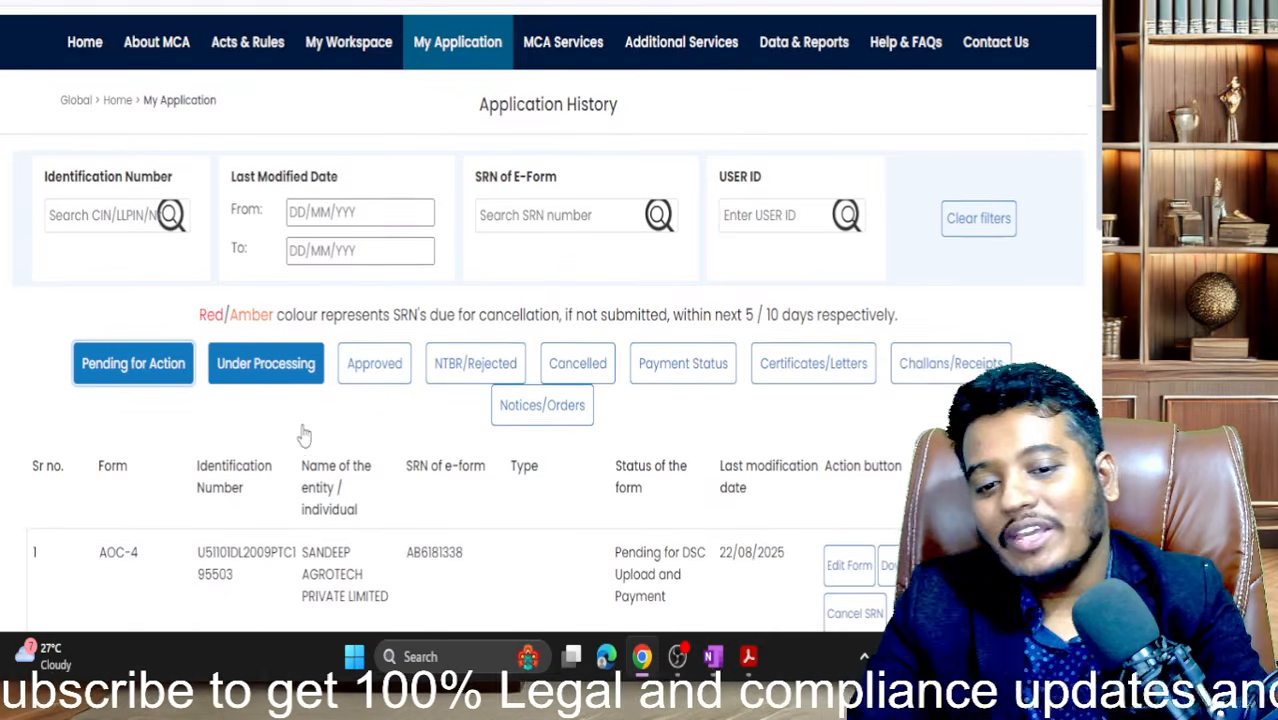